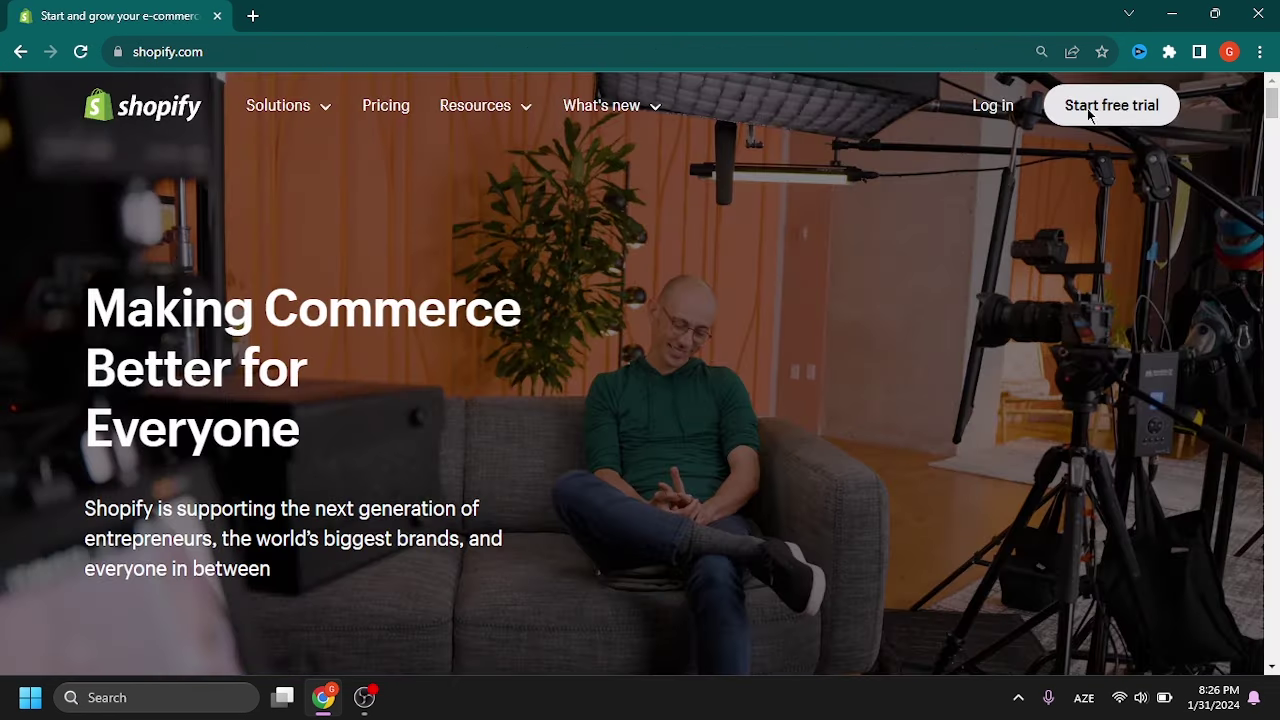
- Start a Shopify free trial and skip all the questions about the business
click(1095, 115)
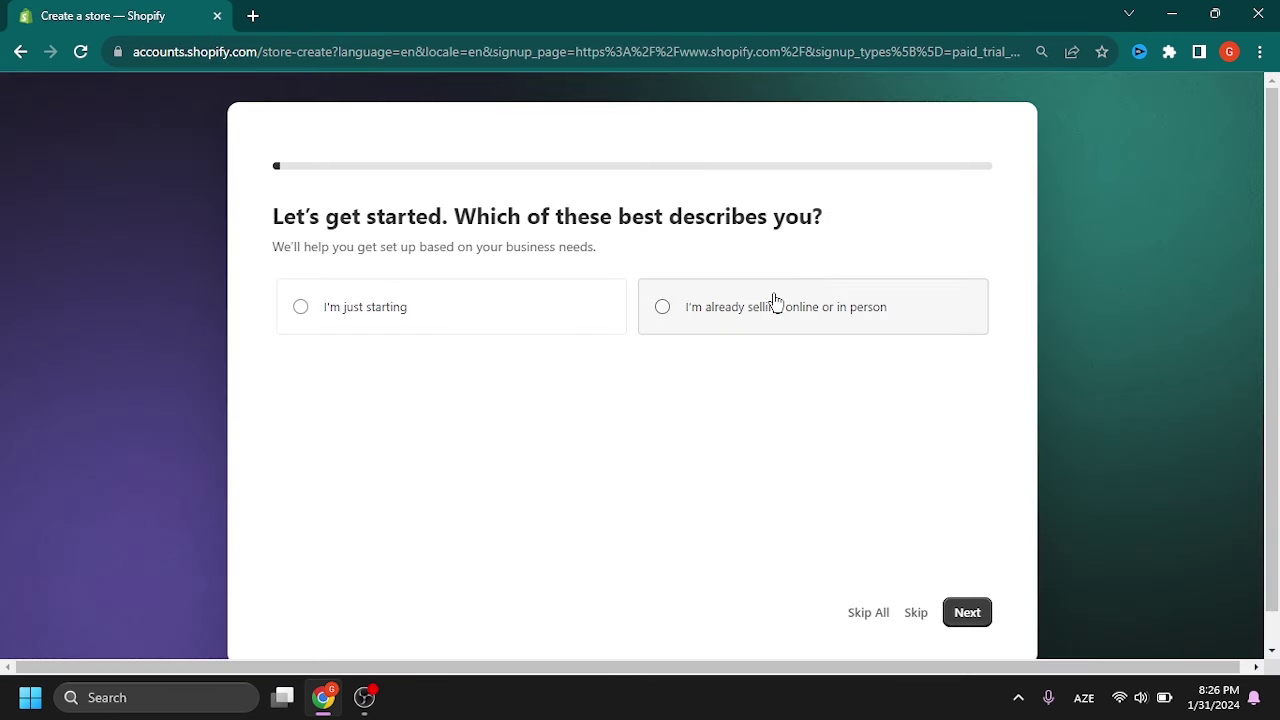
click(870, 586)
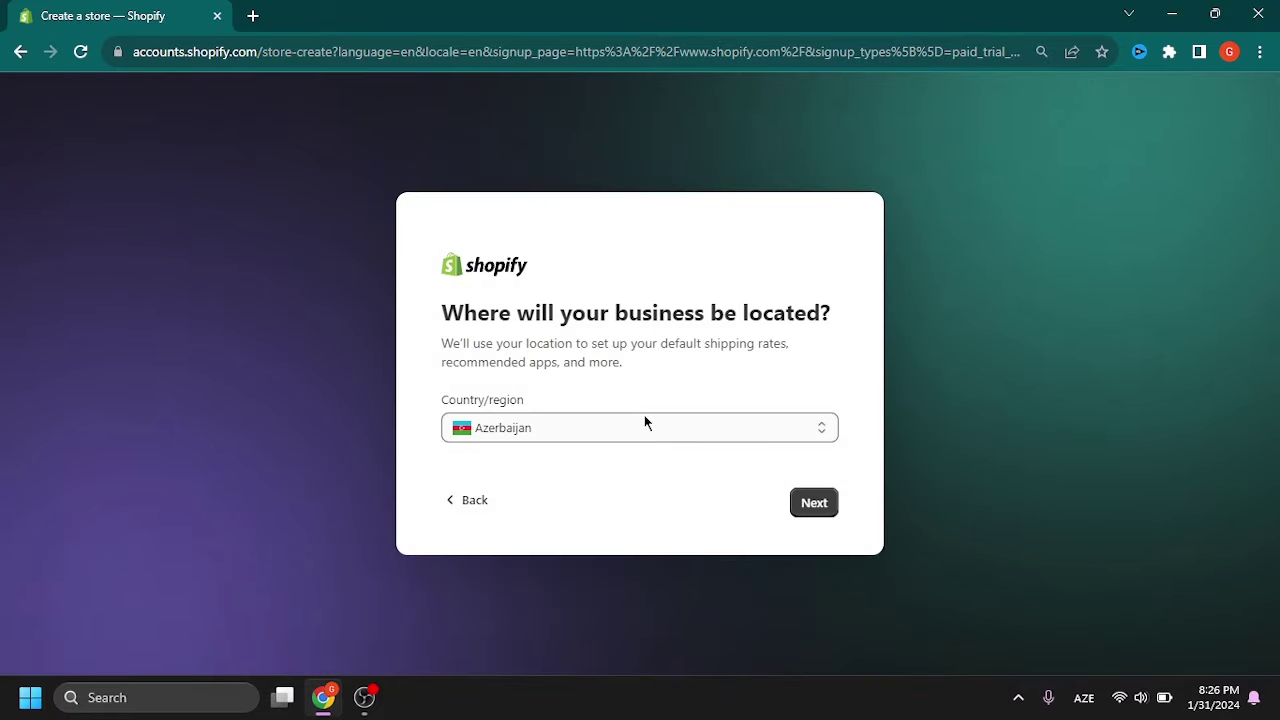
- Set the business location to Türkiye and continue to account creation
click(645, 427)
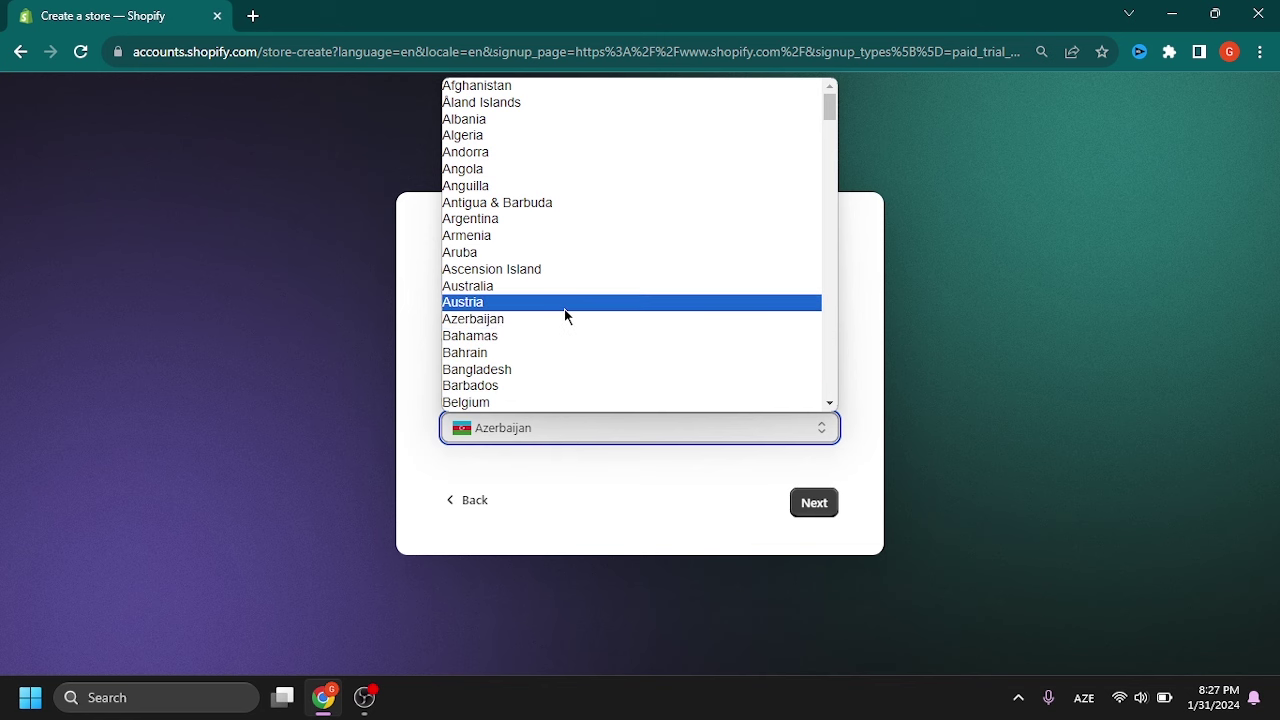
scroll(565, 316, down, 5)
scroll(565, 316, down, 15)
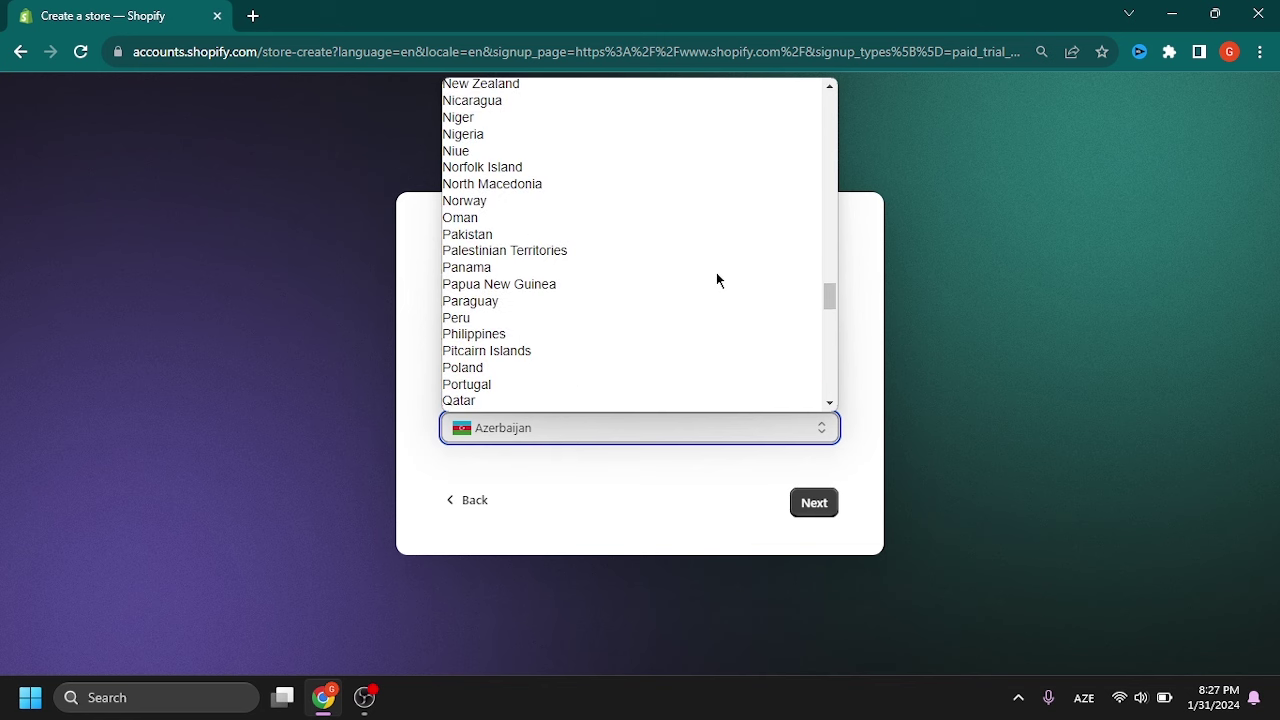
scroll(670, 287, down, 3)
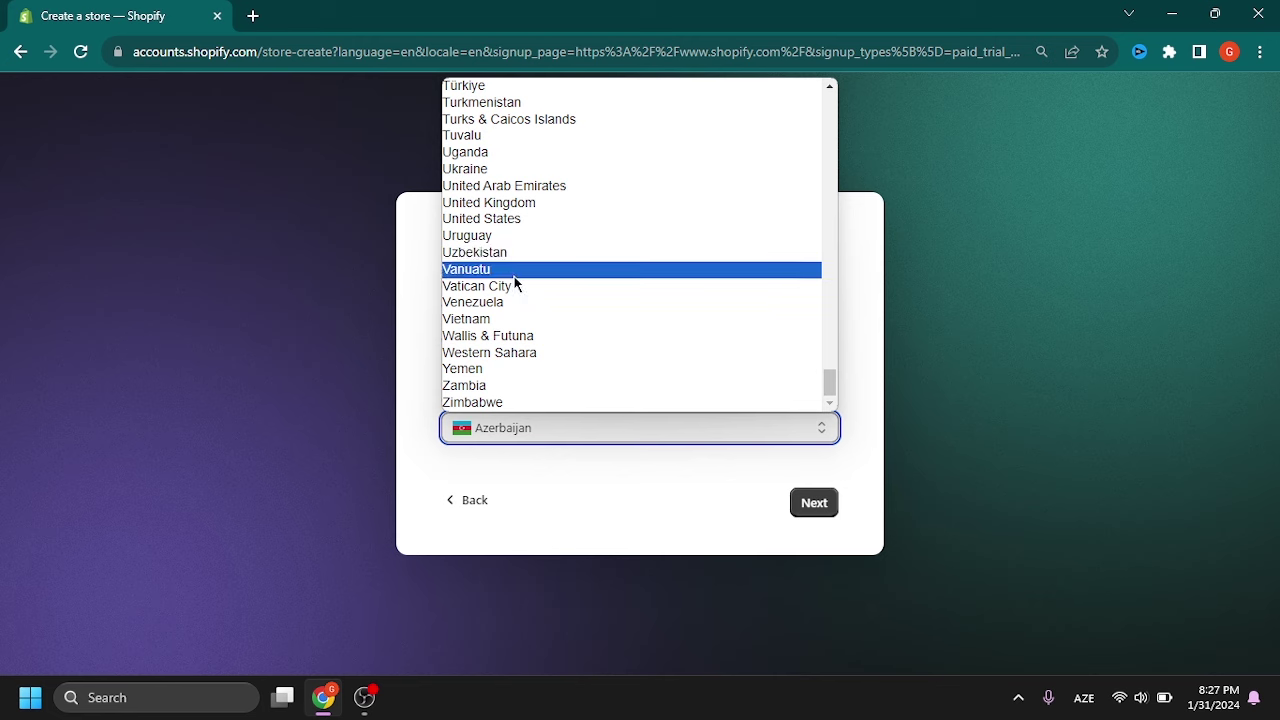
click(500, 84)
scroll(513, 244, down, 1)
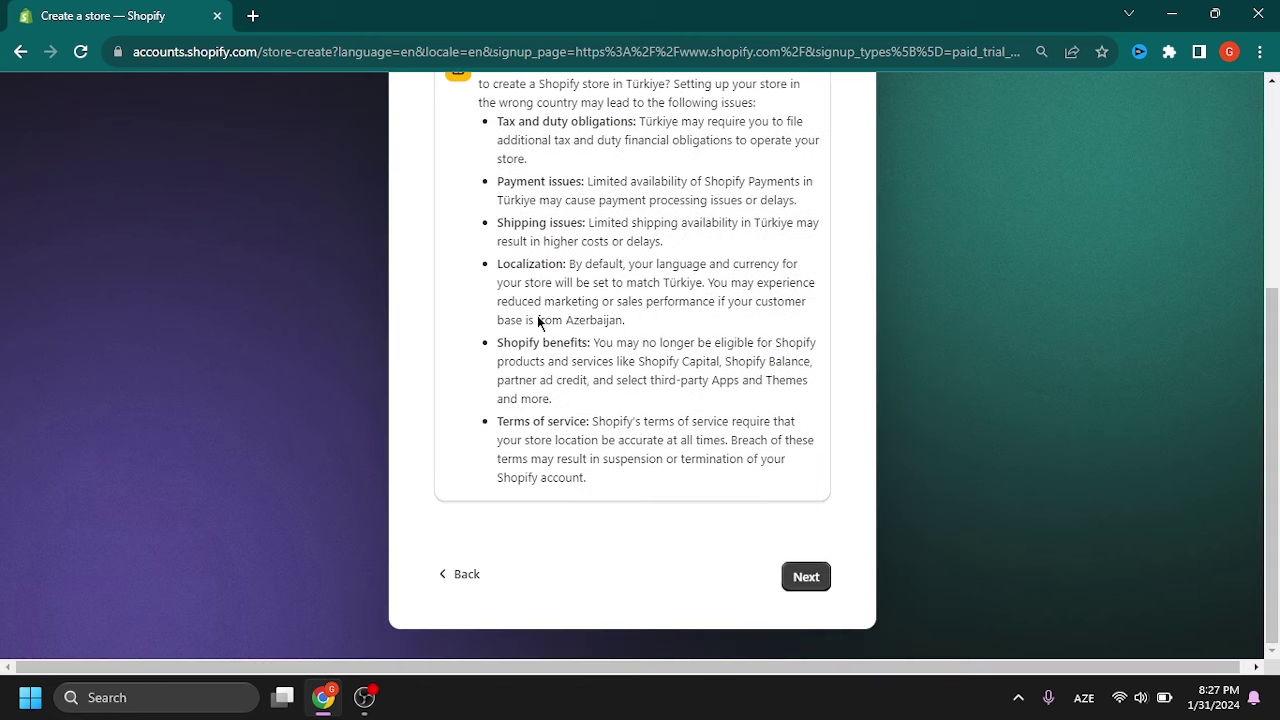
click(806, 582)
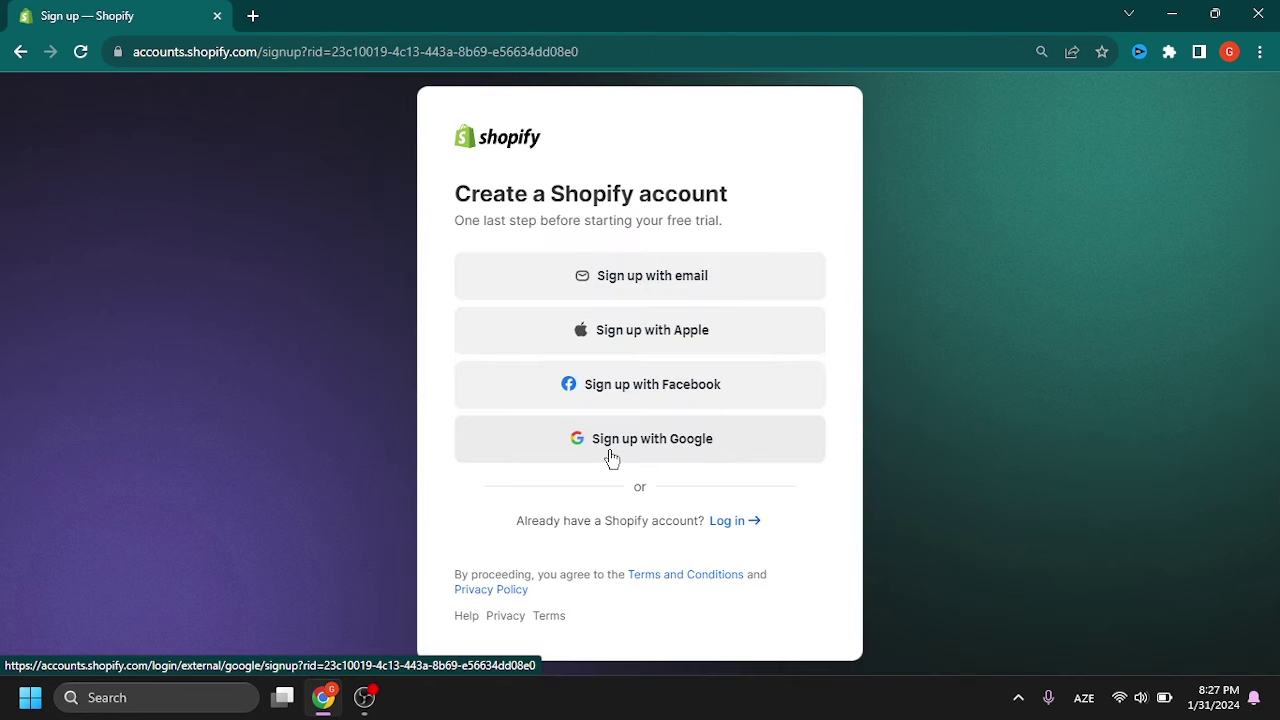
- Sign up with the Google account and connect it to the existing Shopify account, keeping the prefilled first and last name
click(610, 445)
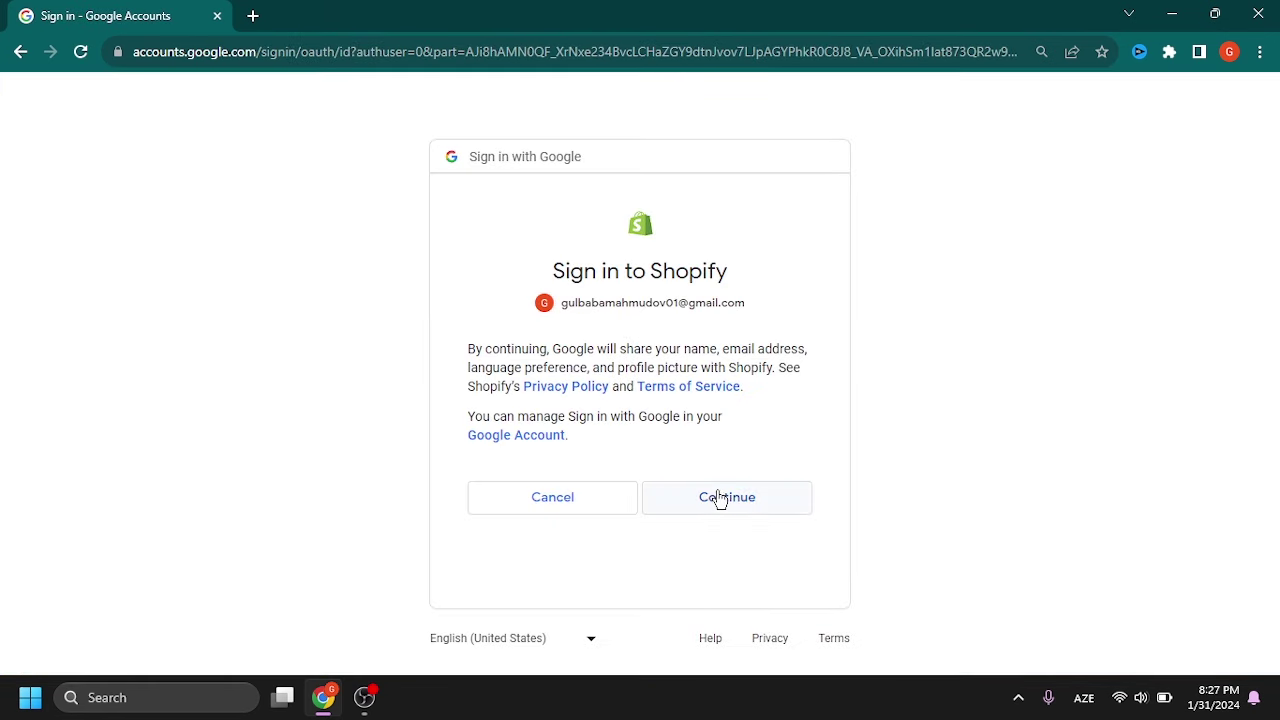
click(719, 497)
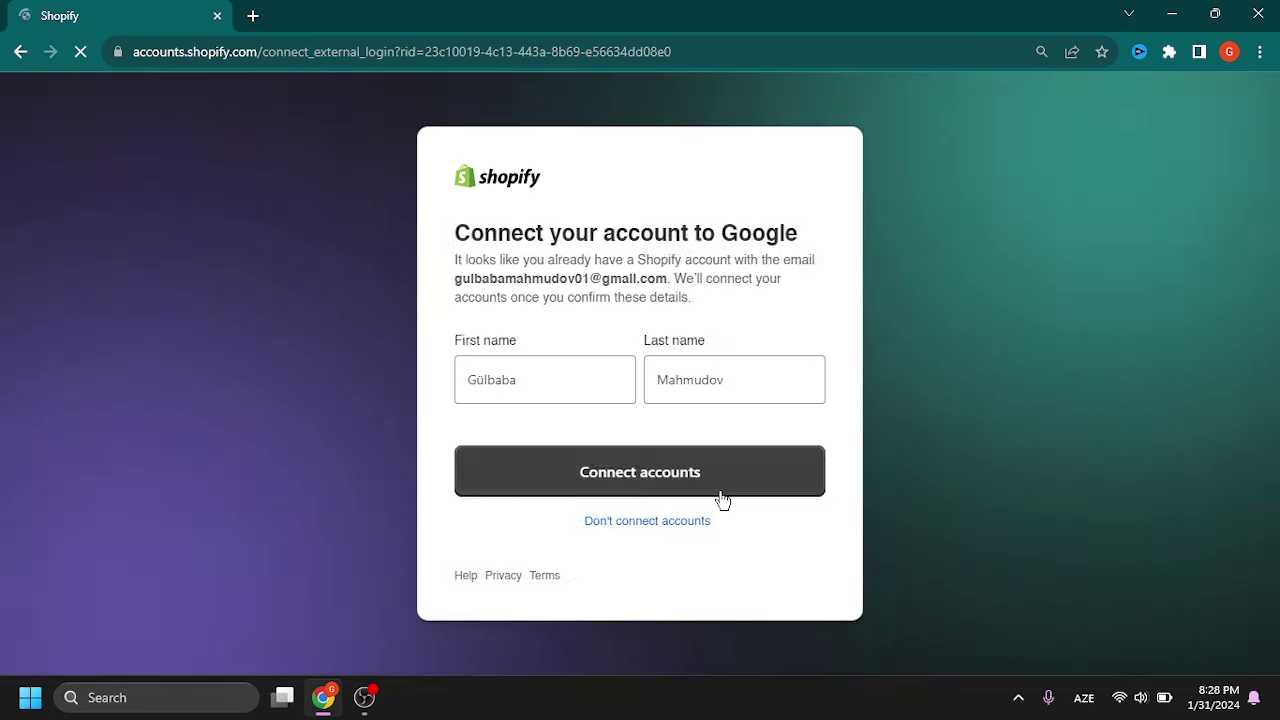
click(708, 476)
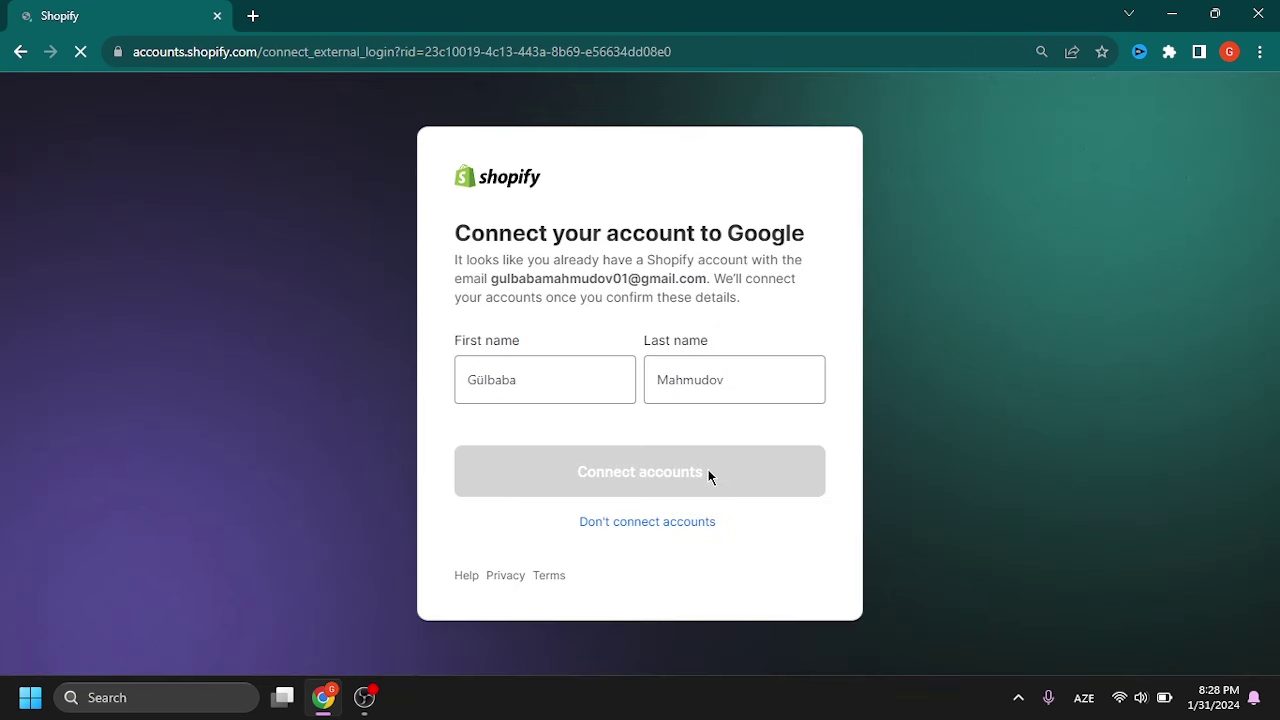
click(562, 384)
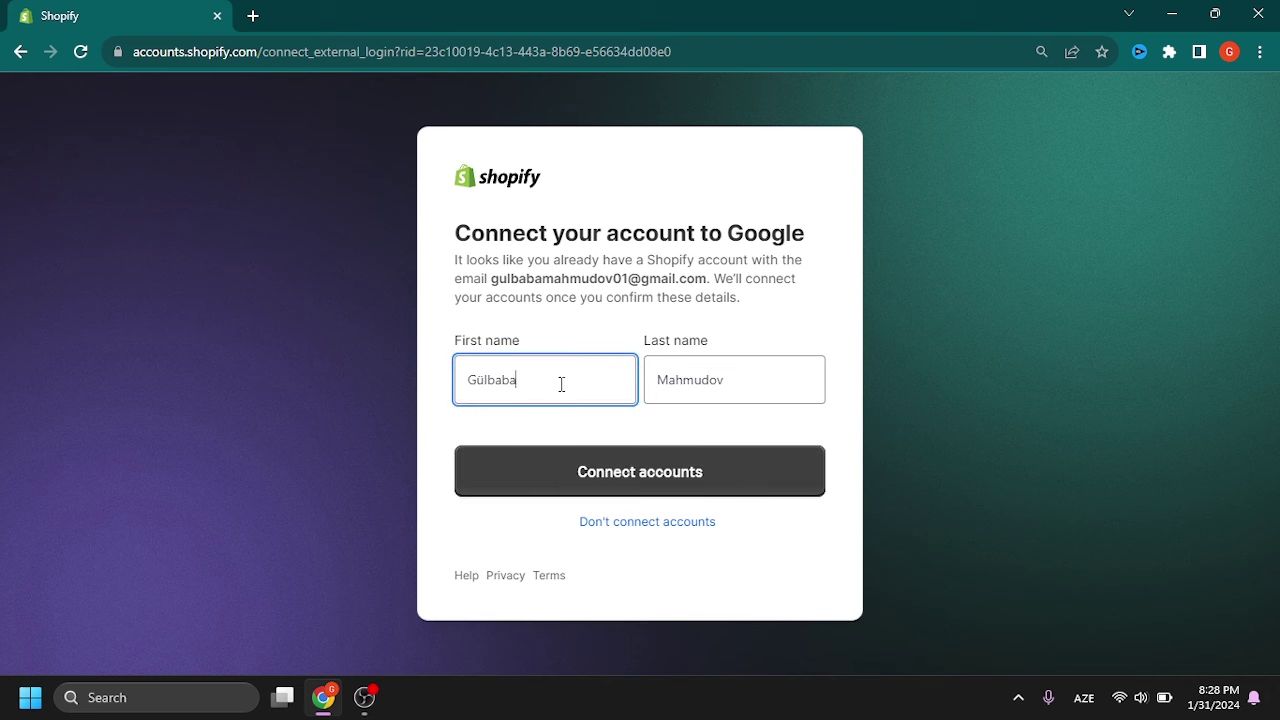
click(767, 372)
click(686, 474)
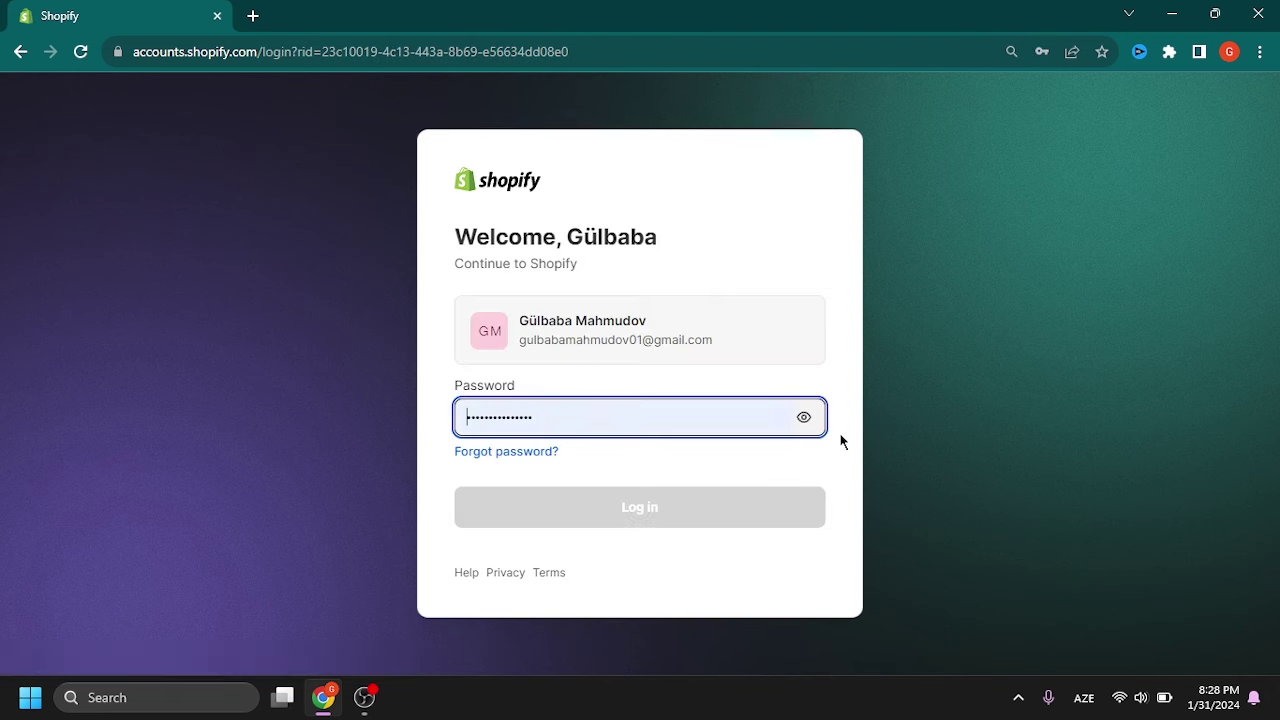
- Log in to the Shopify account using the saved account password
click(592, 413)
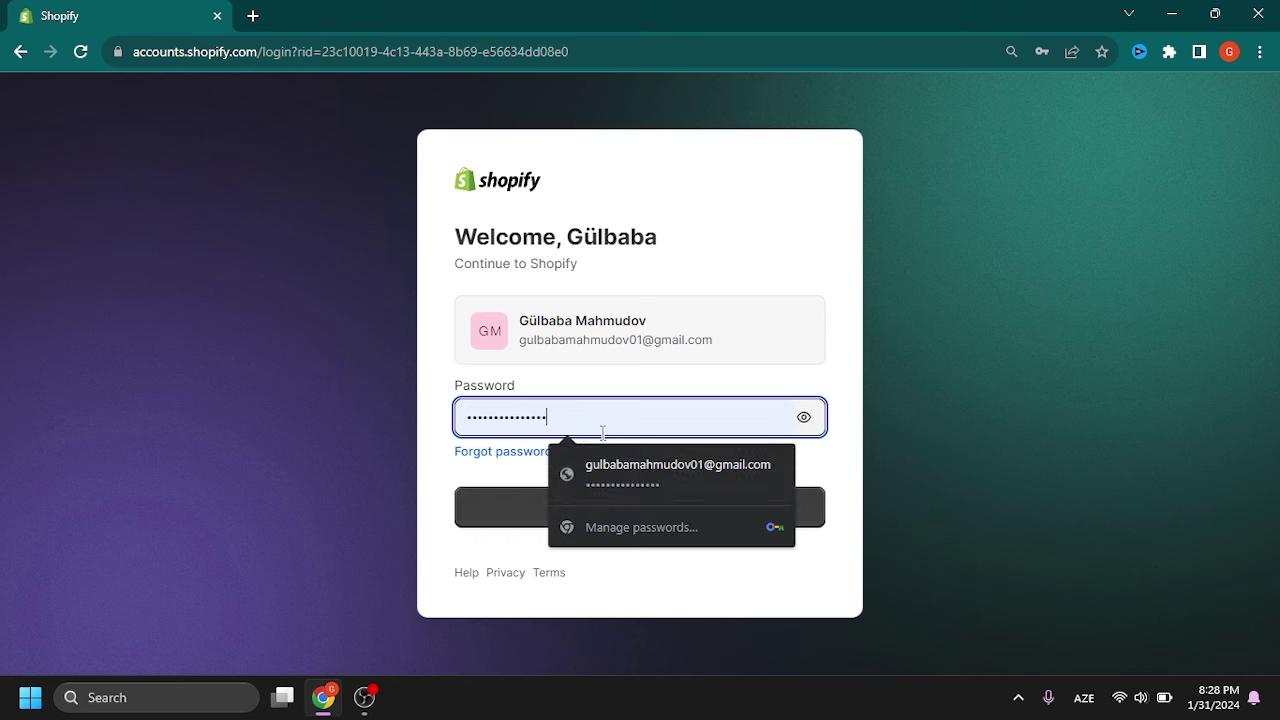
click(500, 510)
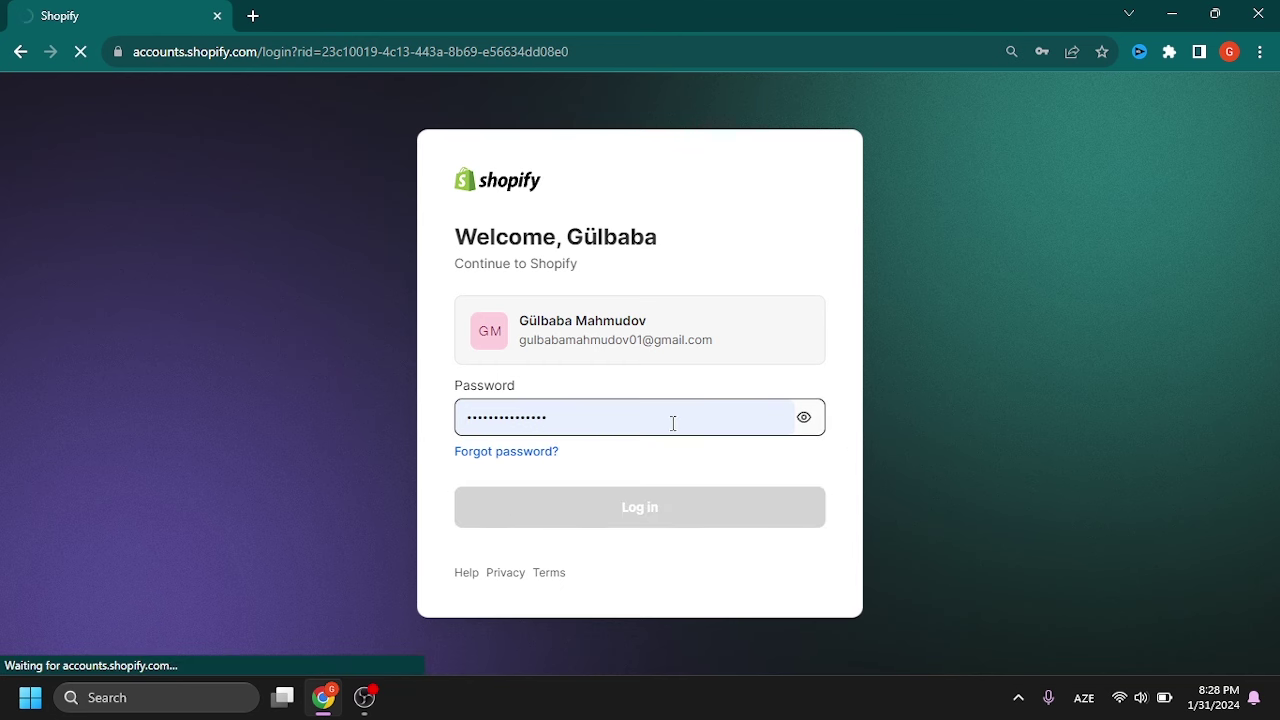
click(254, 17)
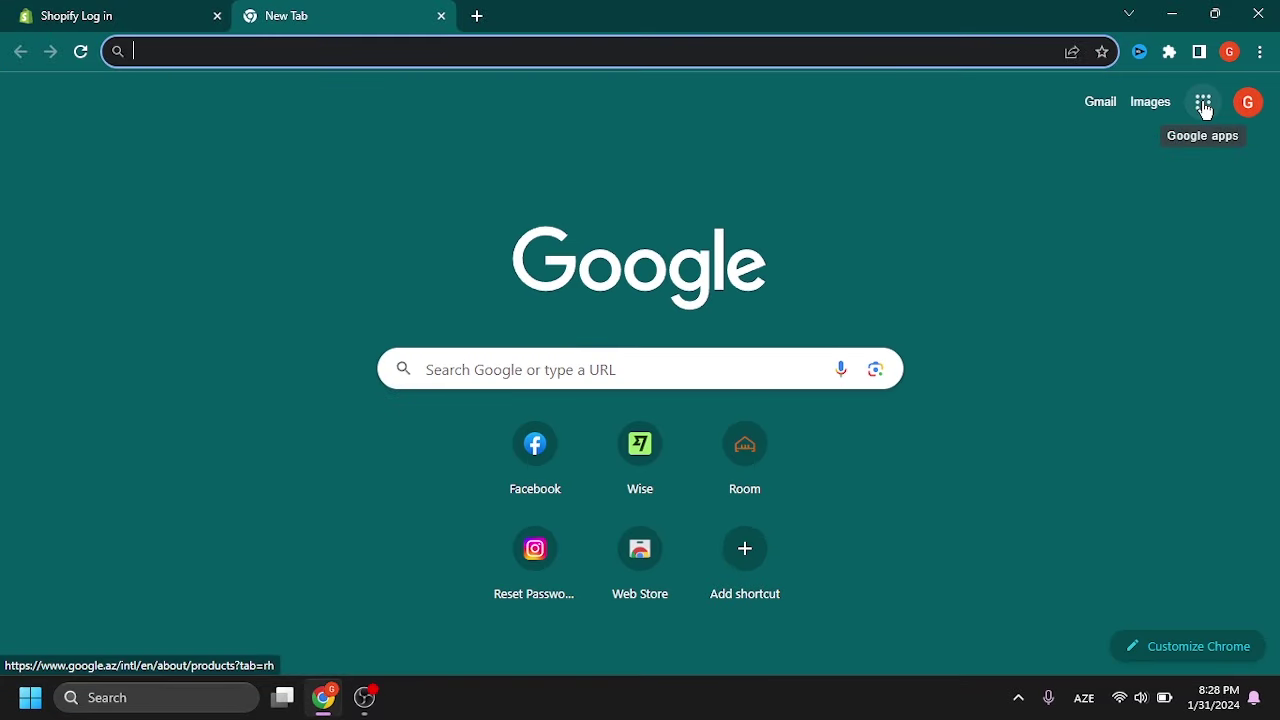
key(ctrl+w)
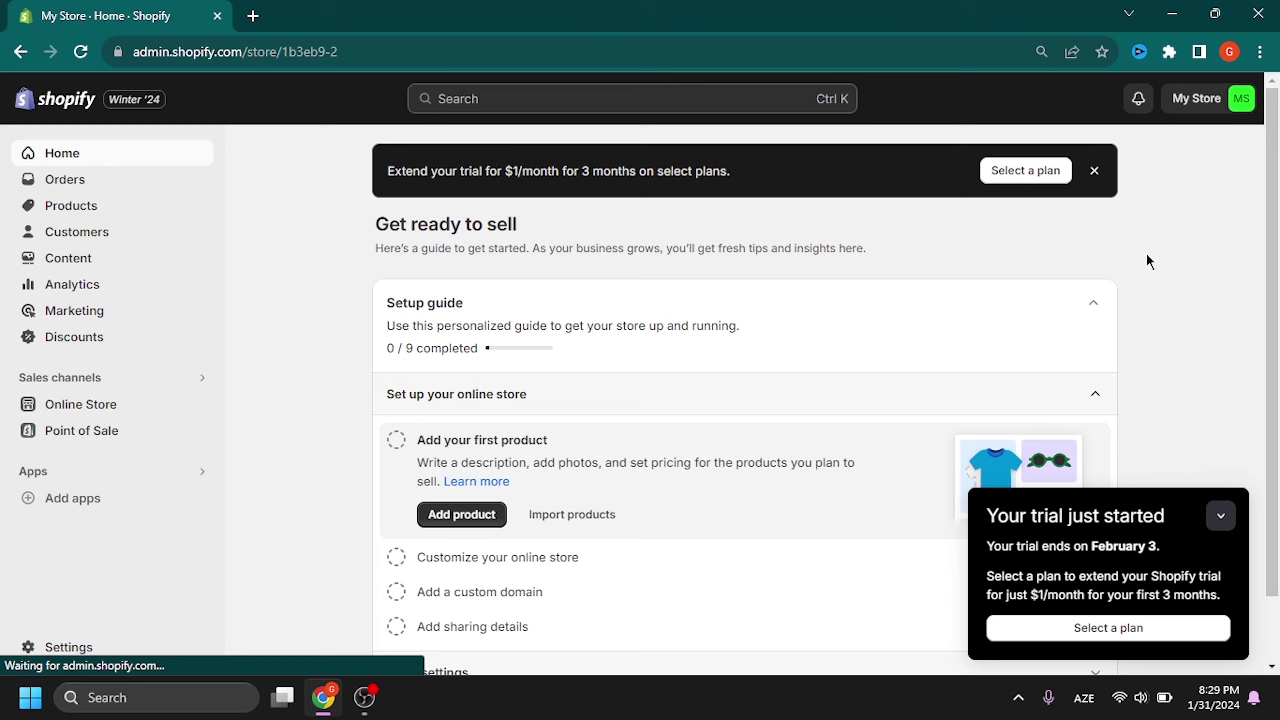
- Dismiss the trial extension offer and open the store profile for editing in the store details settings
click(1094, 172)
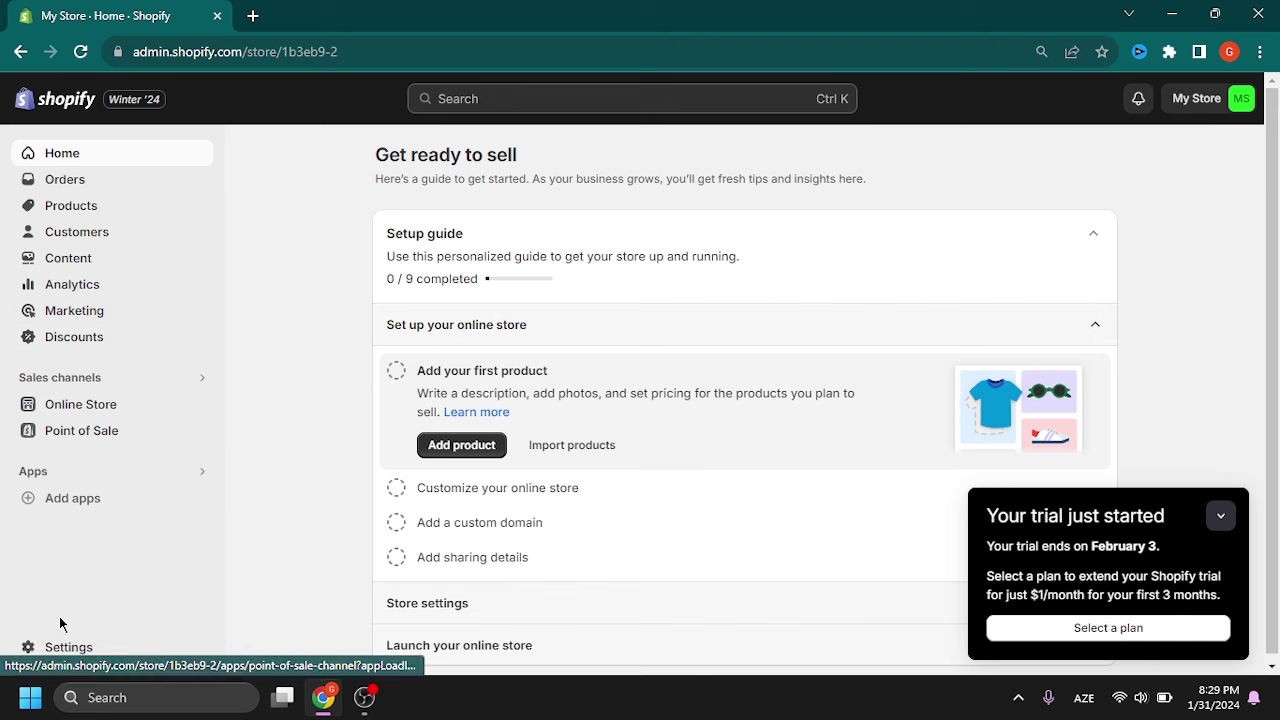
click(61, 648)
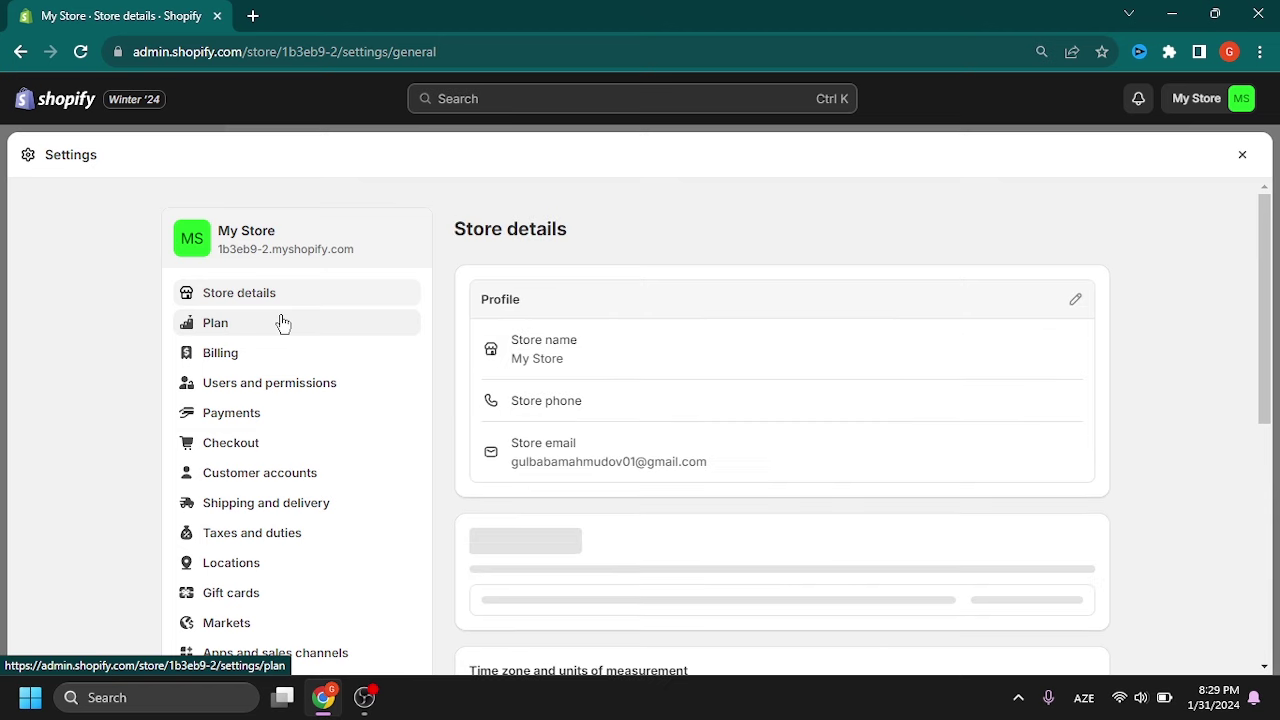
click(1075, 299)
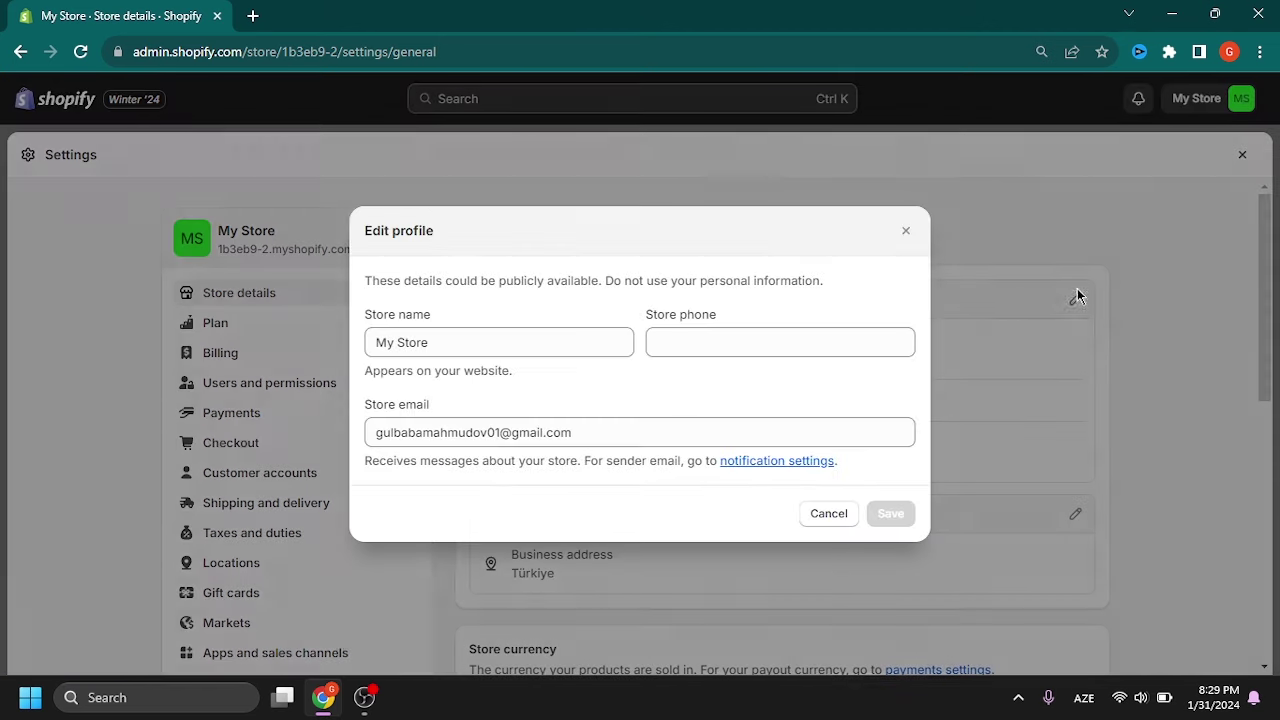
- Set the store name to "mackmoodoff", leave the store phone empty, and save the profile
drag(563, 343, 370, 344)
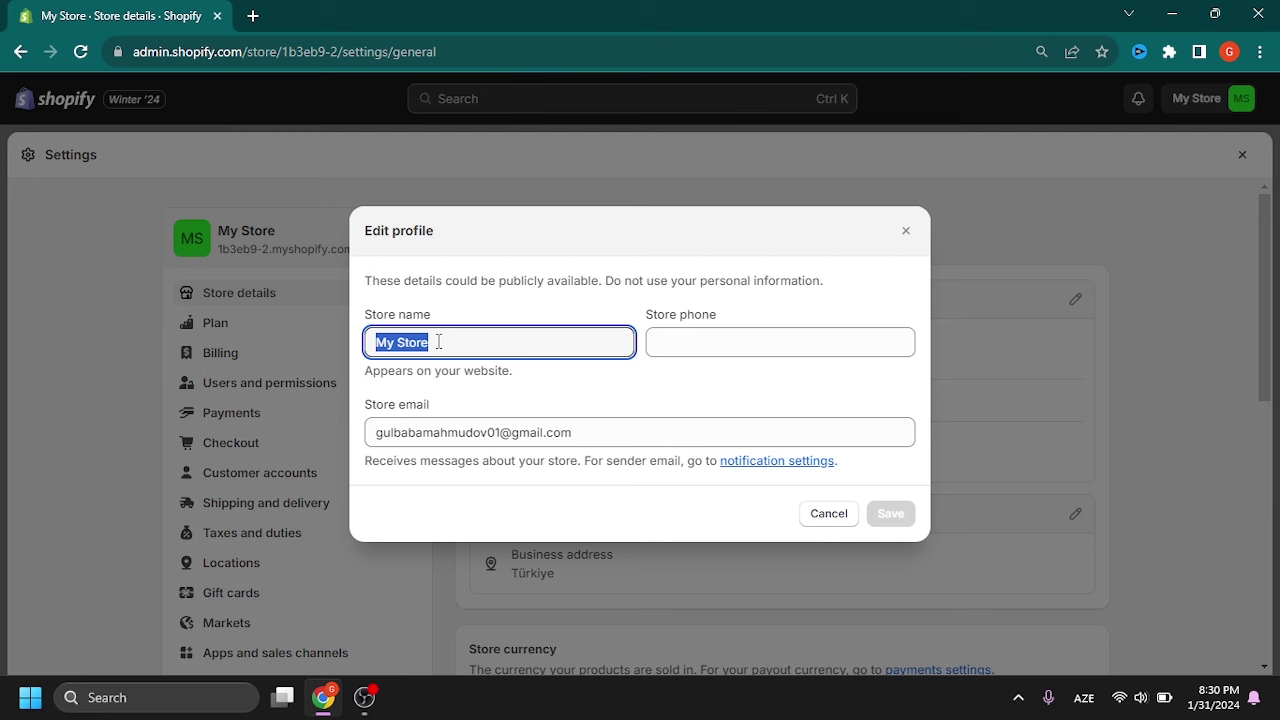
text(mac)
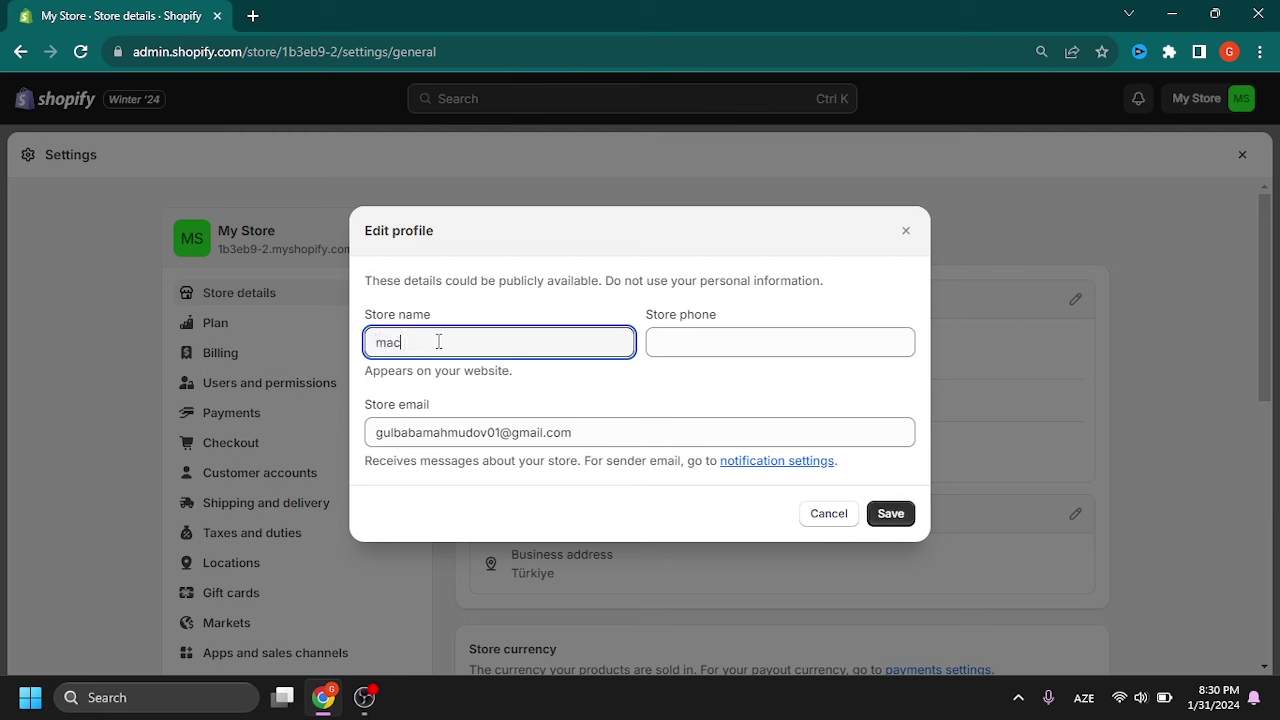
text(kmoodoff)
key(Tab)
drag(592, 432, 302, 430)
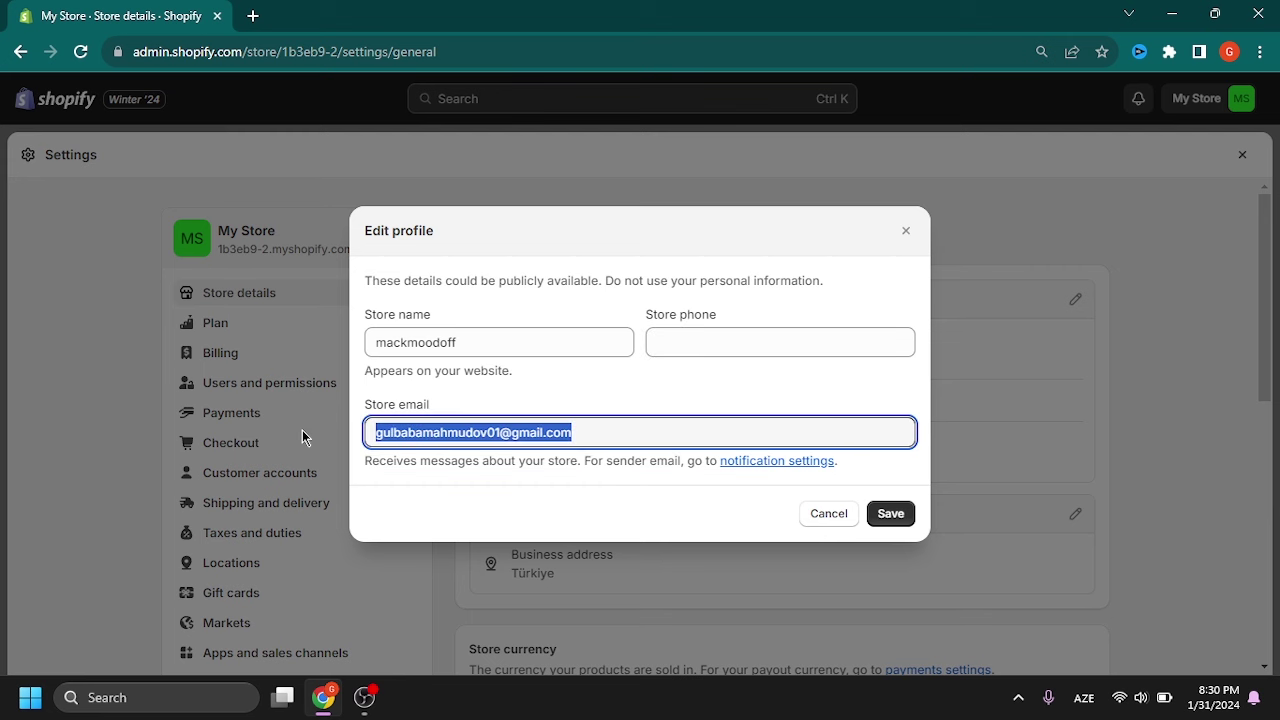
click(708, 336)
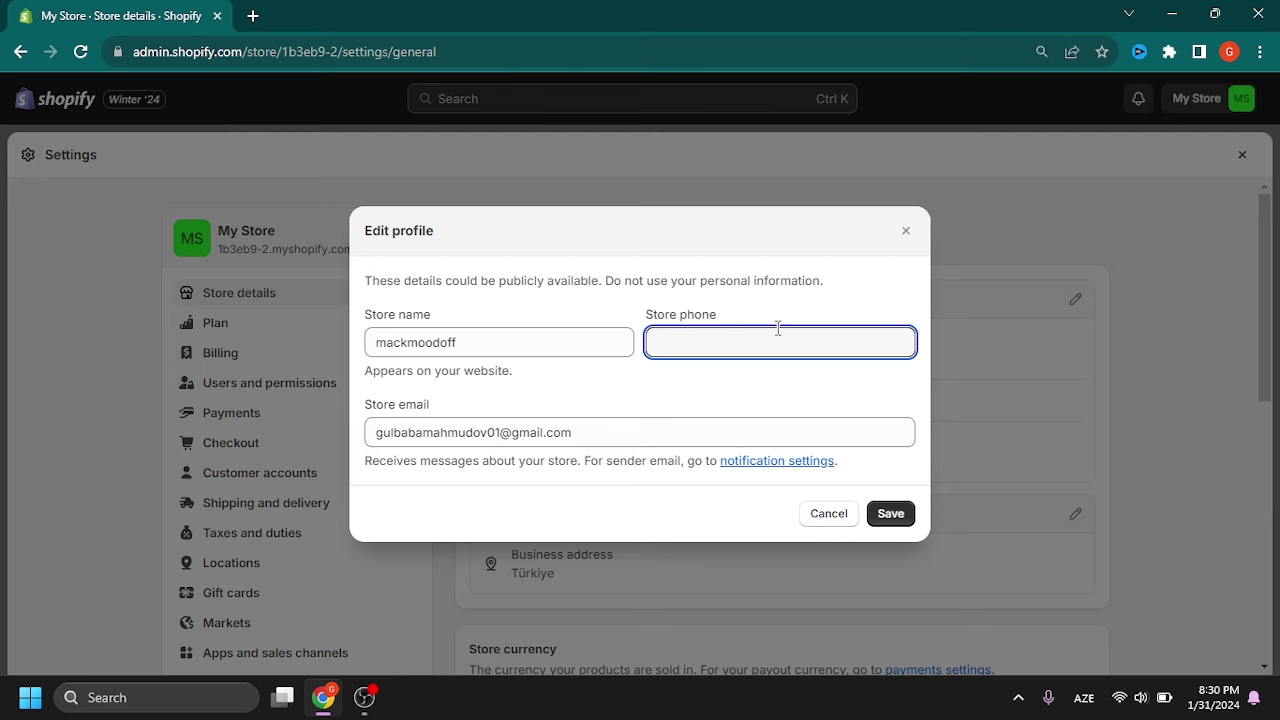
drag(611, 428, 378, 432)
click(632, 428)
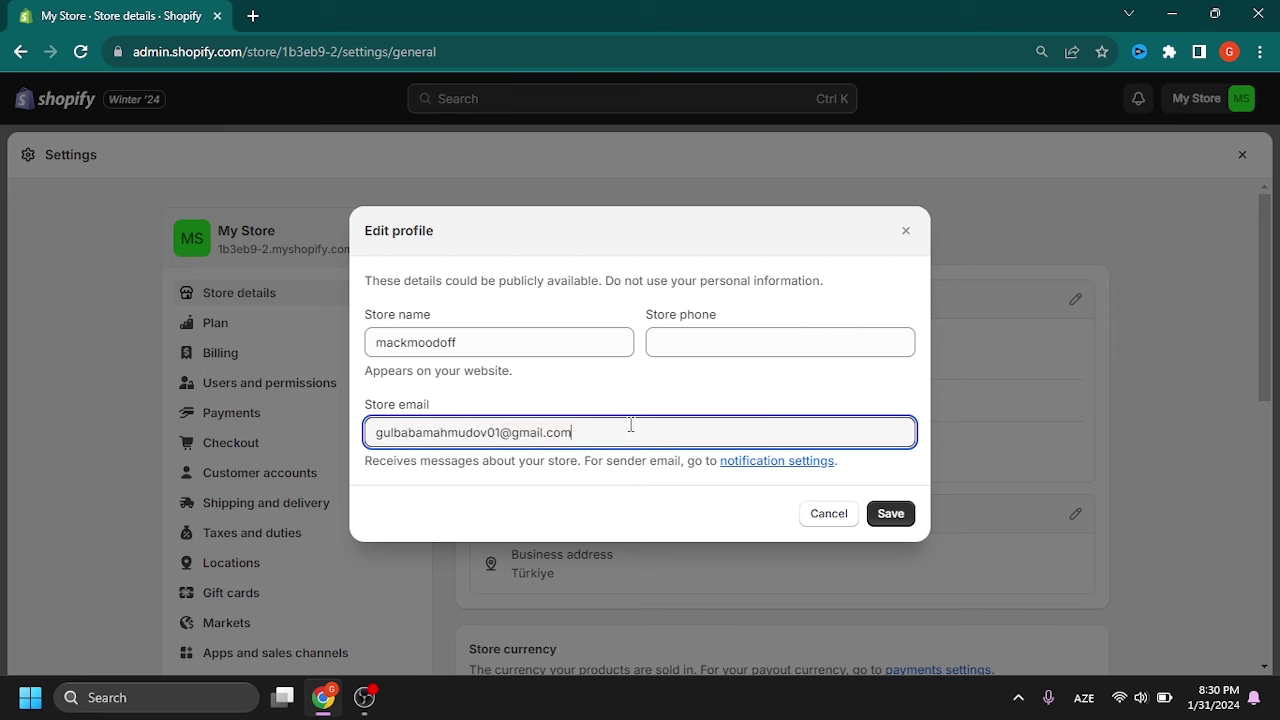
click(705, 341)
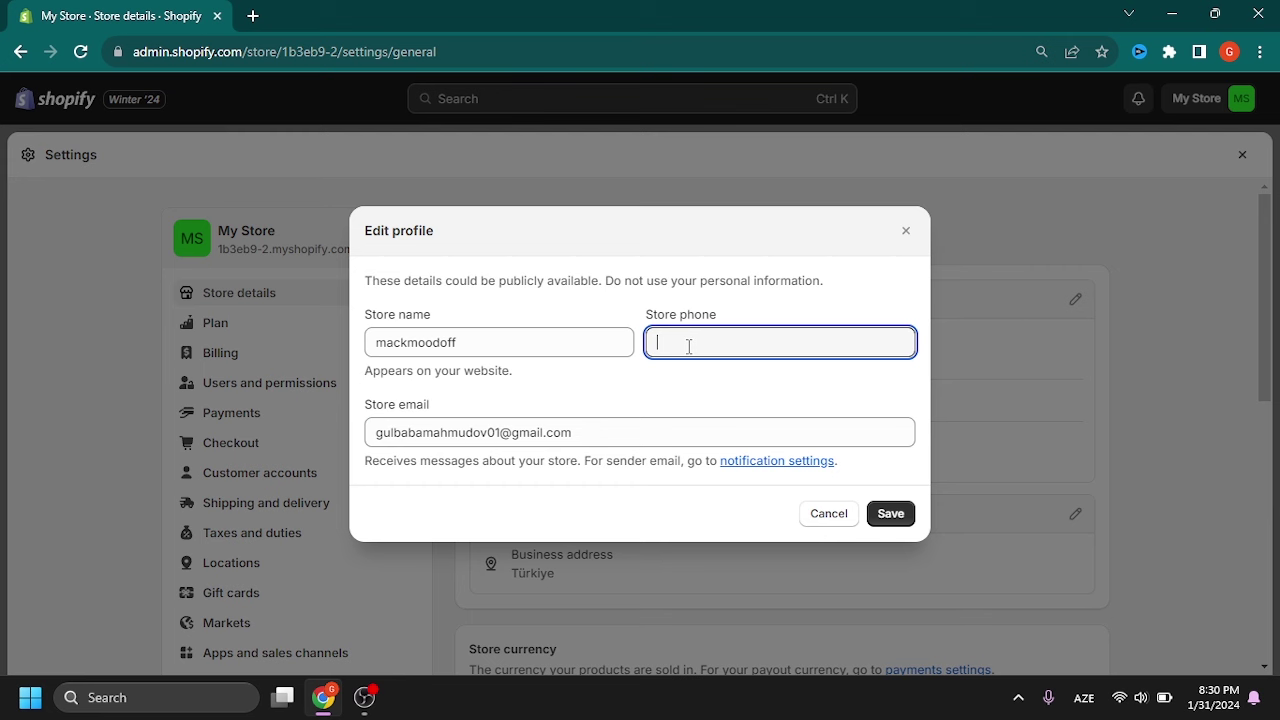
click(883, 515)
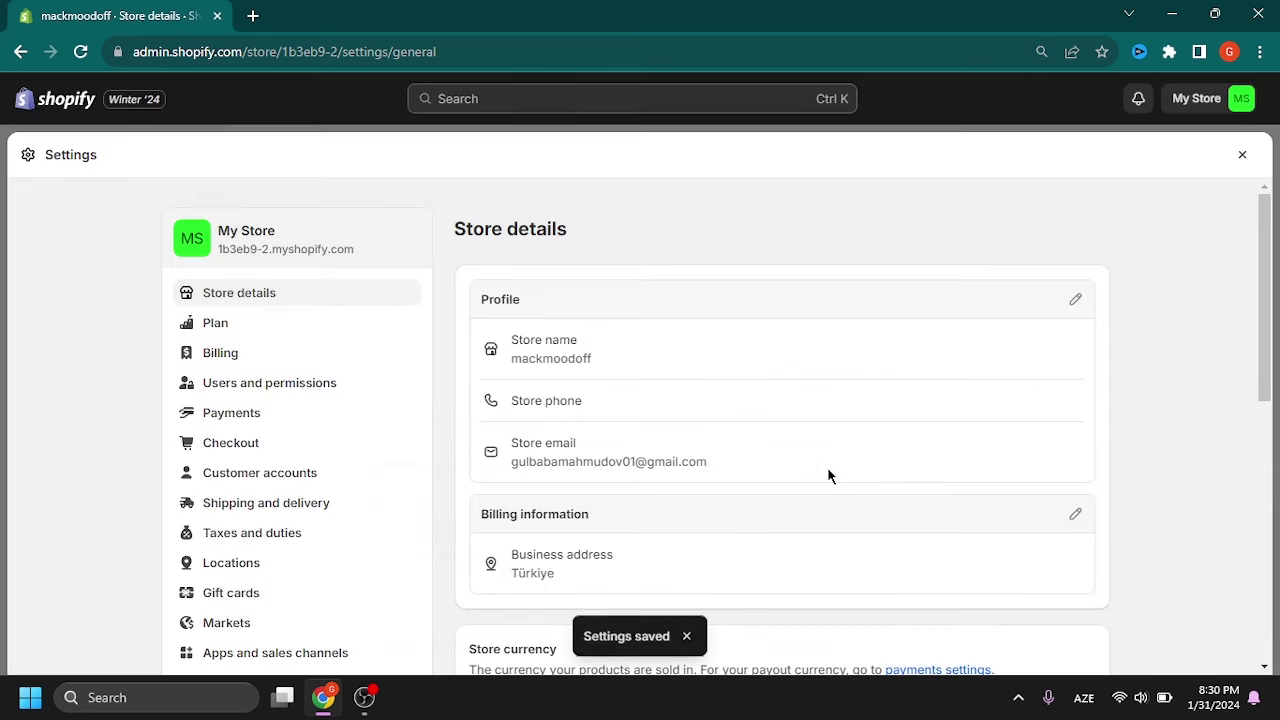
- Open the store's billing information and go through the legal business name, address, apartment, postal code and city fields
scroll(598, 459, down, 1)
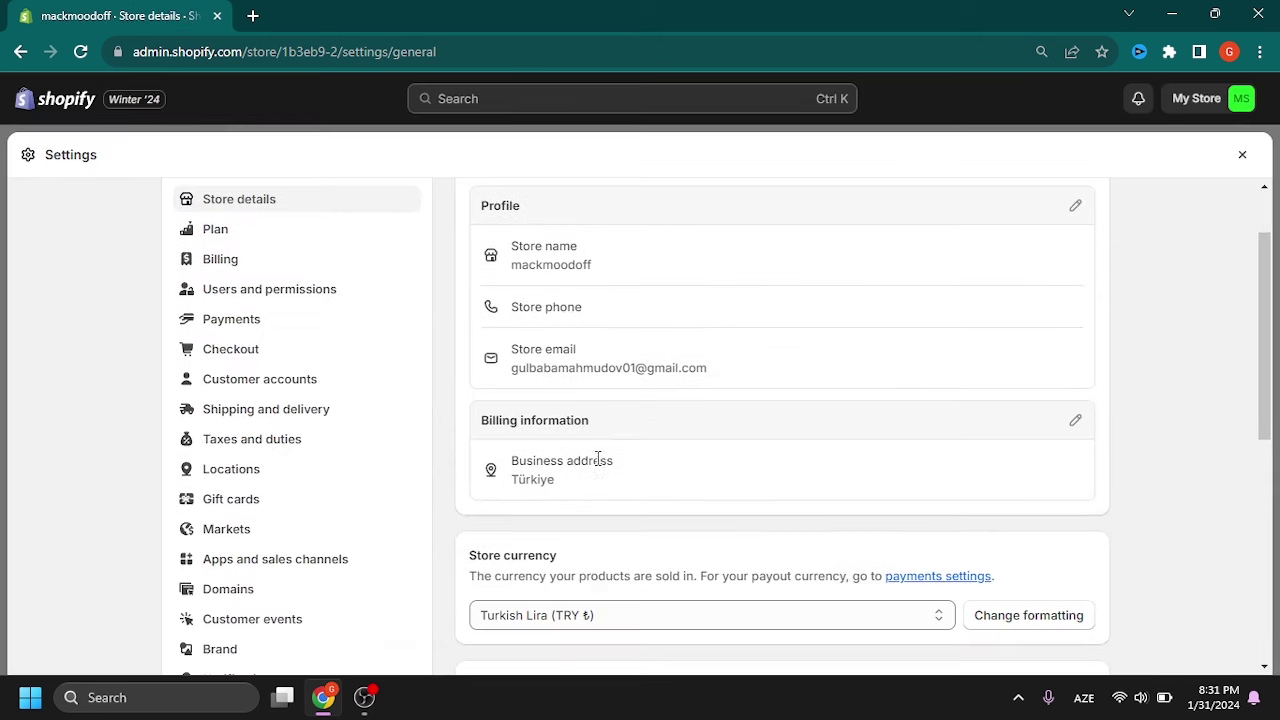
click(1075, 420)
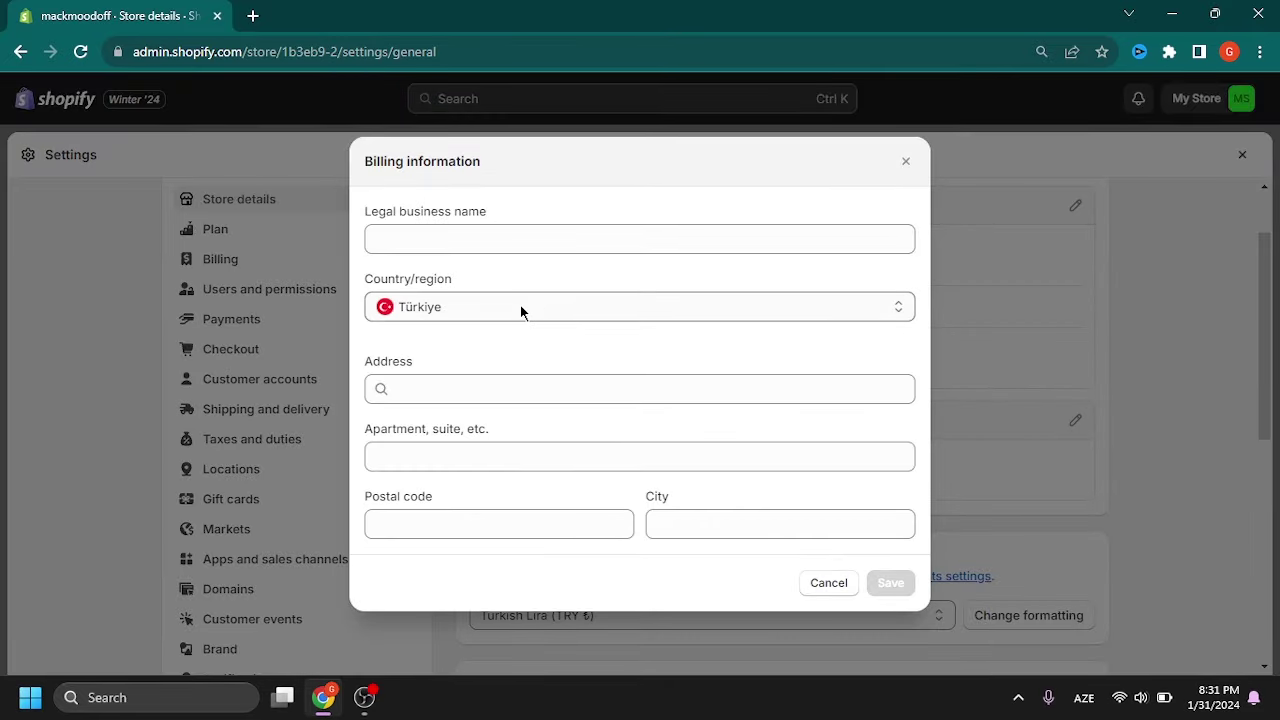
click(493, 233)
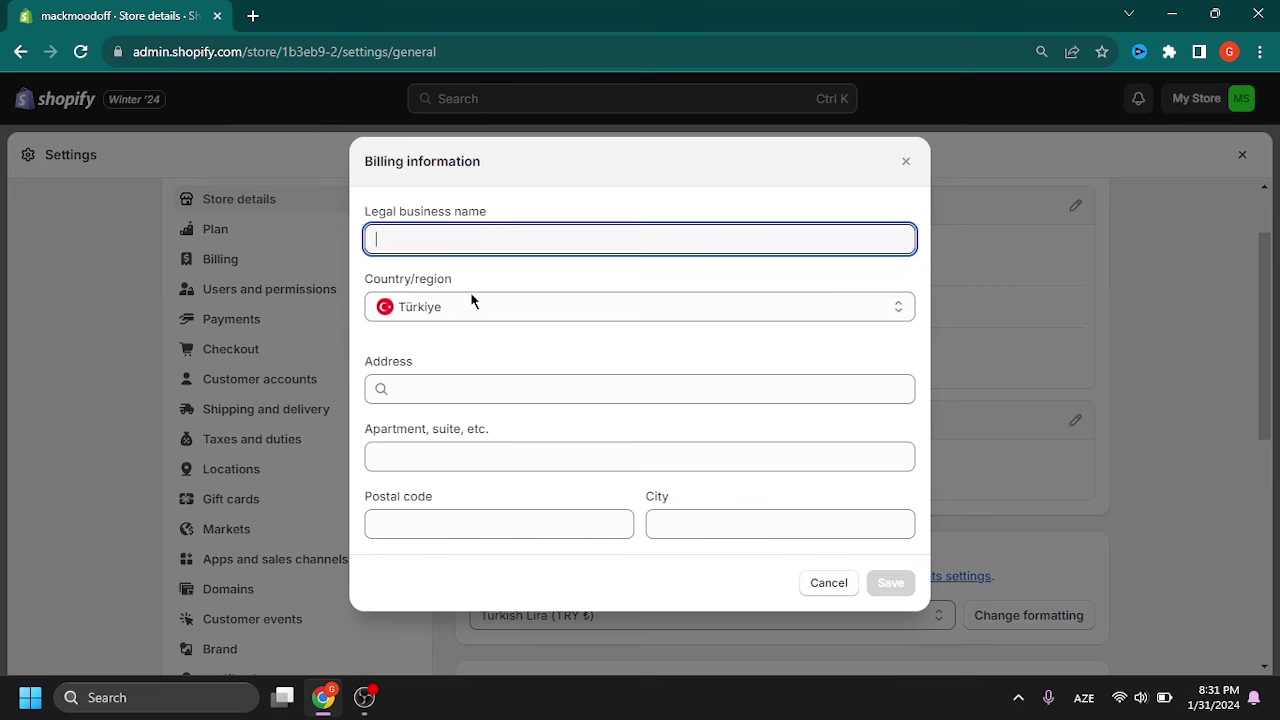
click(445, 380)
click(417, 452)
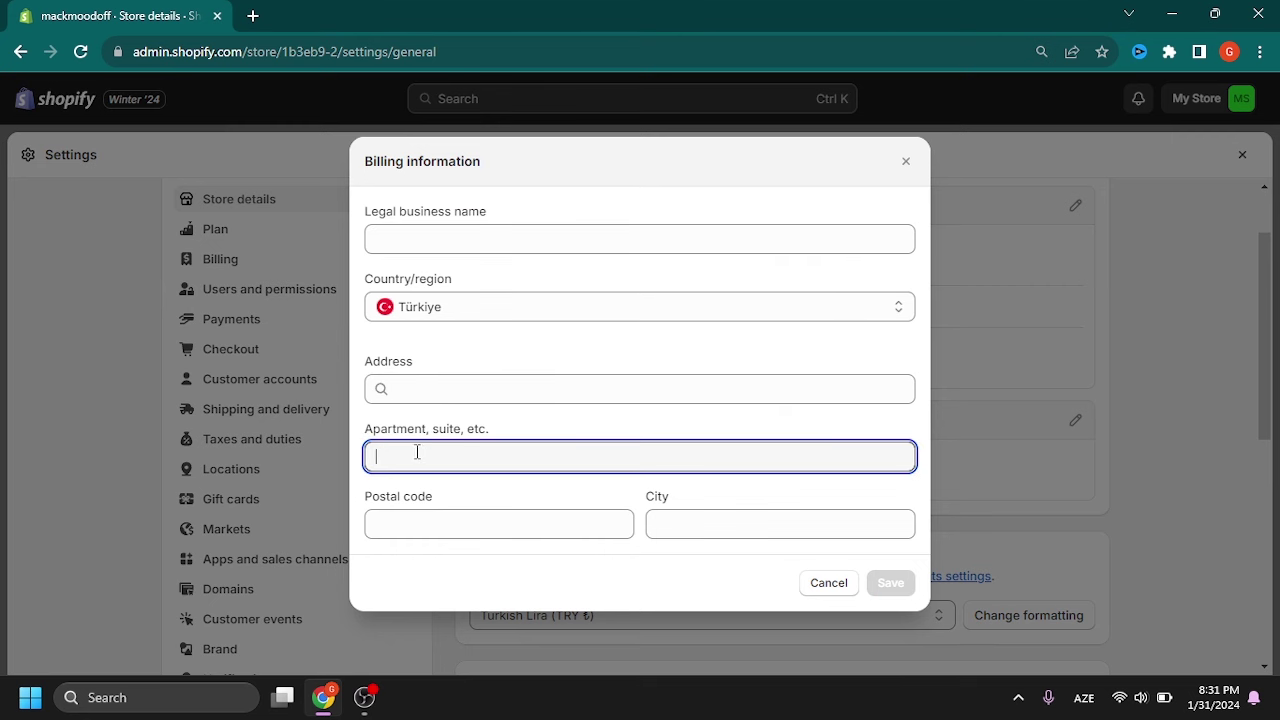
click(437, 522)
click(703, 520)
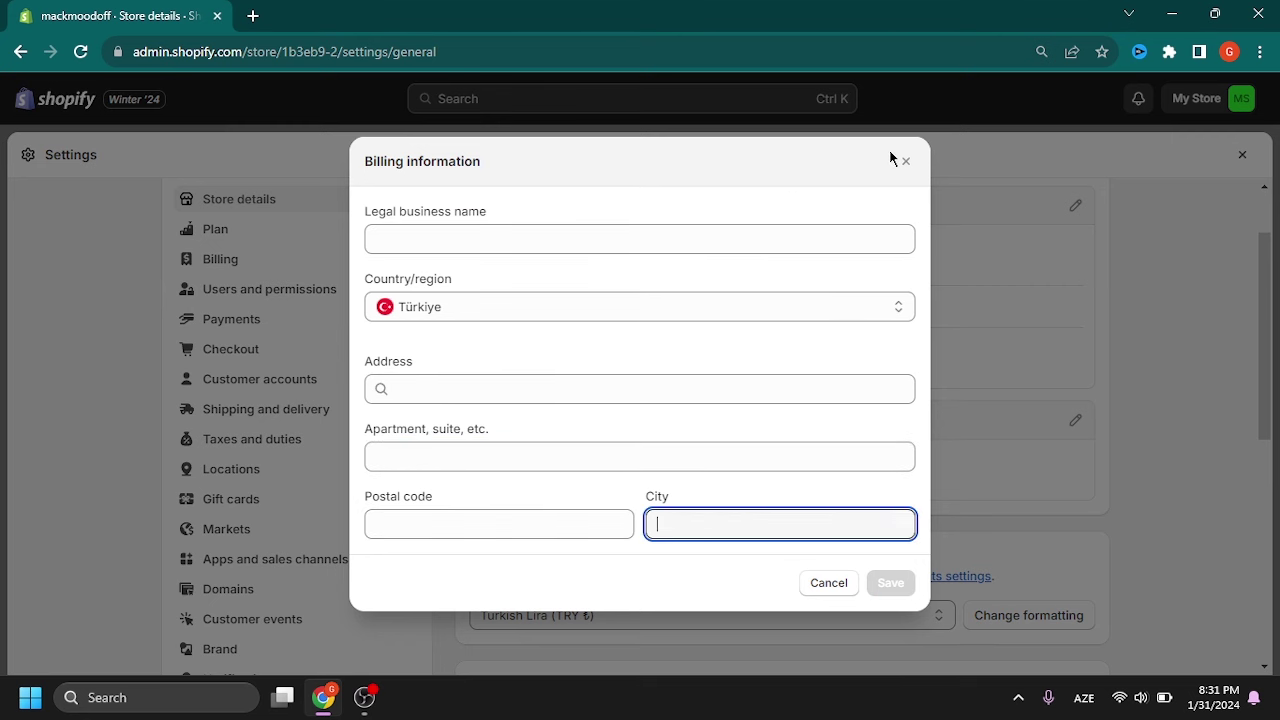
- Open the Companies House search for "type" in a new tab and view the TYPE LTD overview with its registered office address
click(253, 15)
text(com)
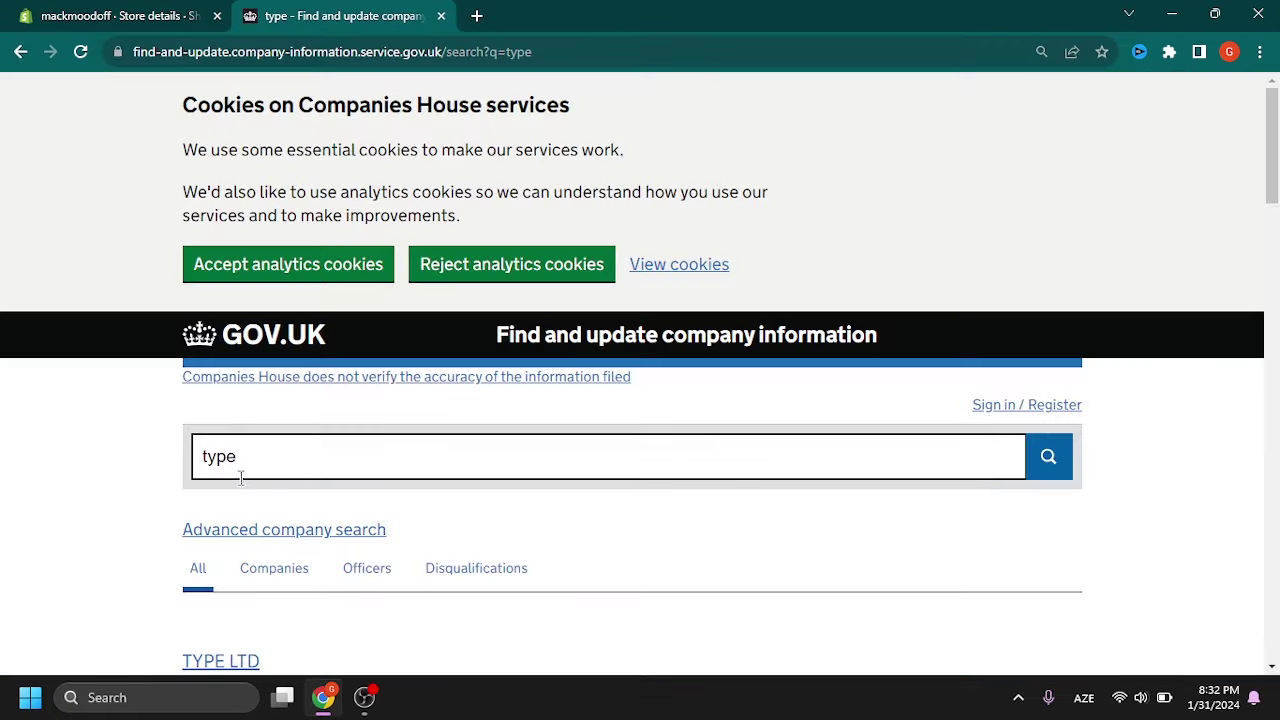
scroll(362, 330, down, 2)
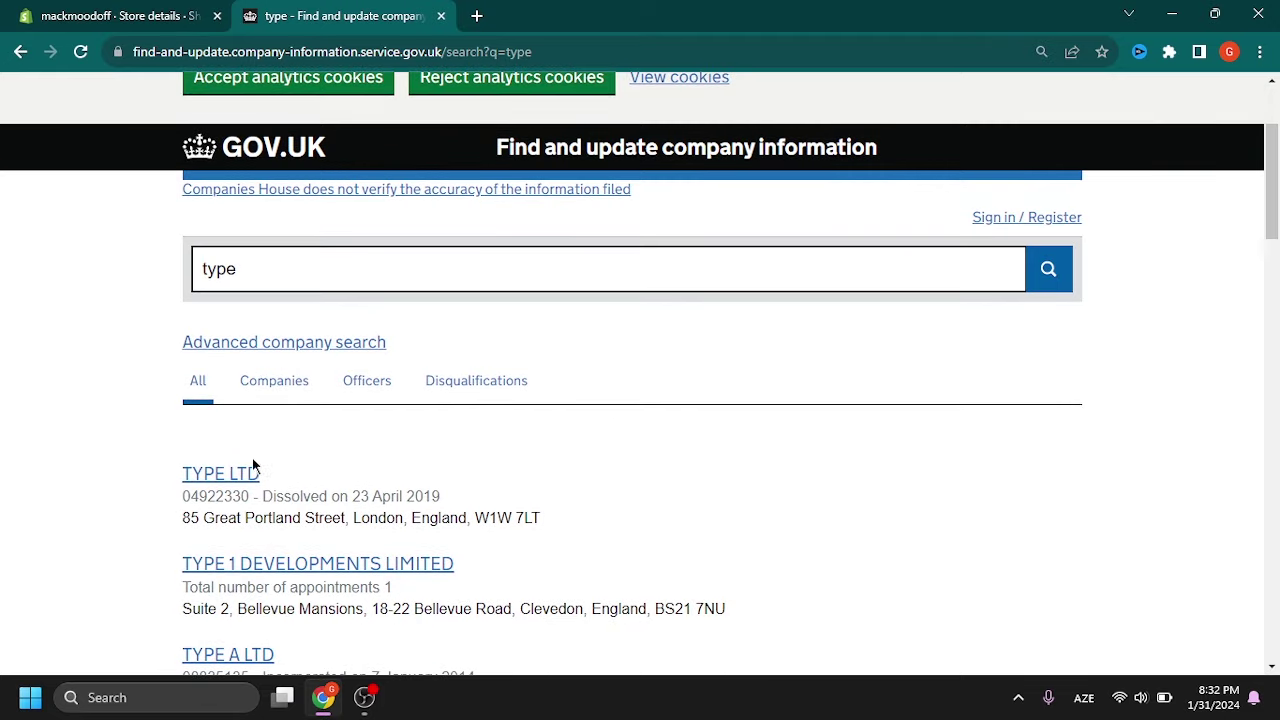
scroll(252, 457, down, 1)
click(221, 380)
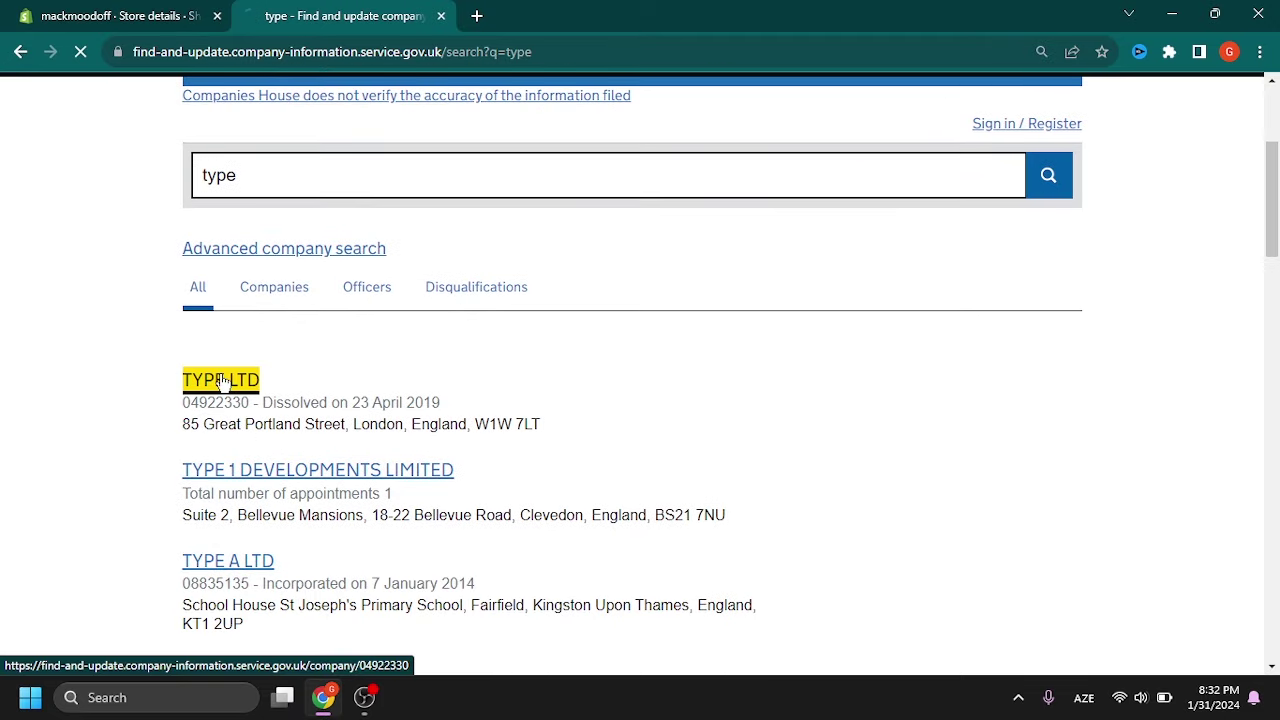
scroll(520, 310, down, 5)
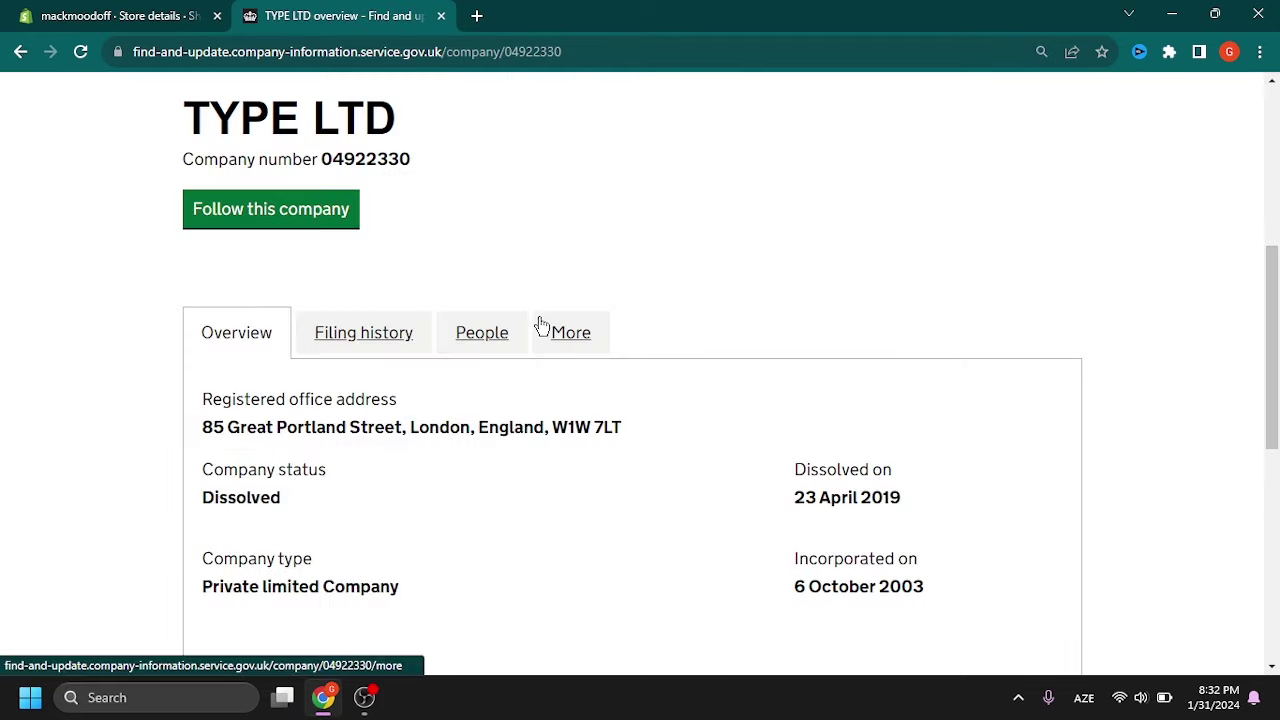
- Copy the company name TYPE LTD from the Companies House page into the legal business name of Shopify's billing information
scroll(540, 322, down, 1)
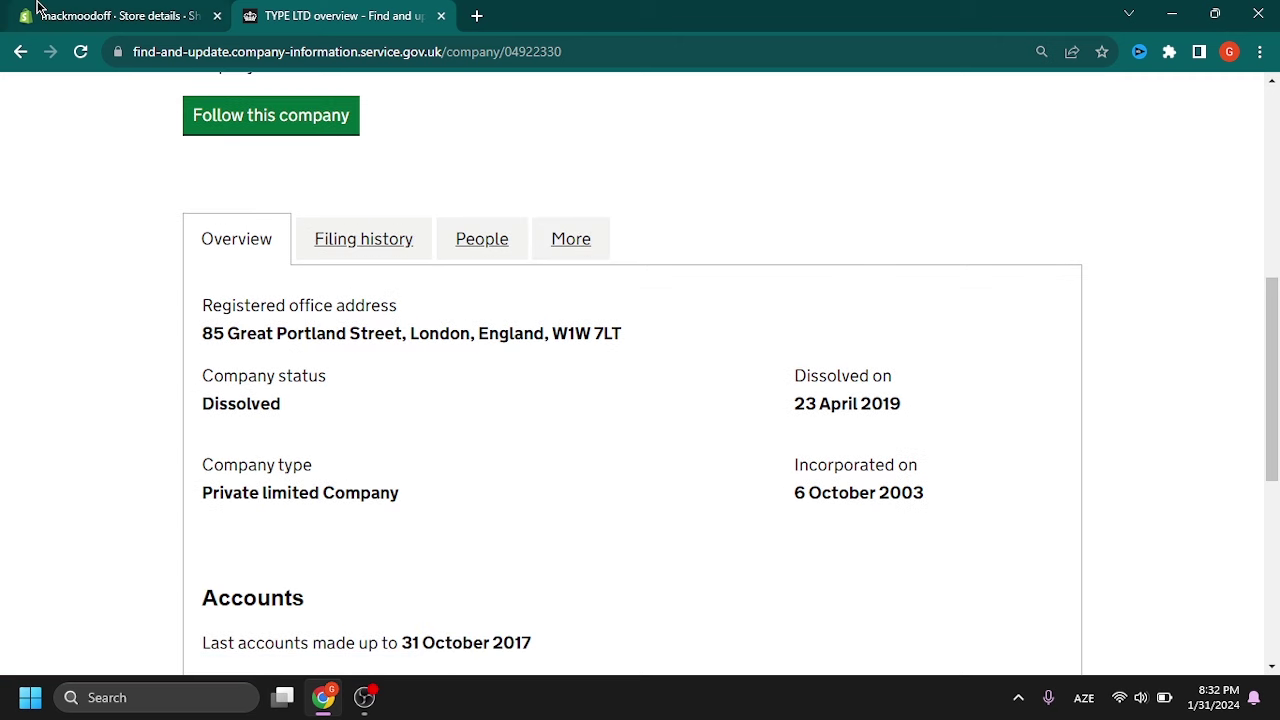
scroll(244, 160, up, 3)
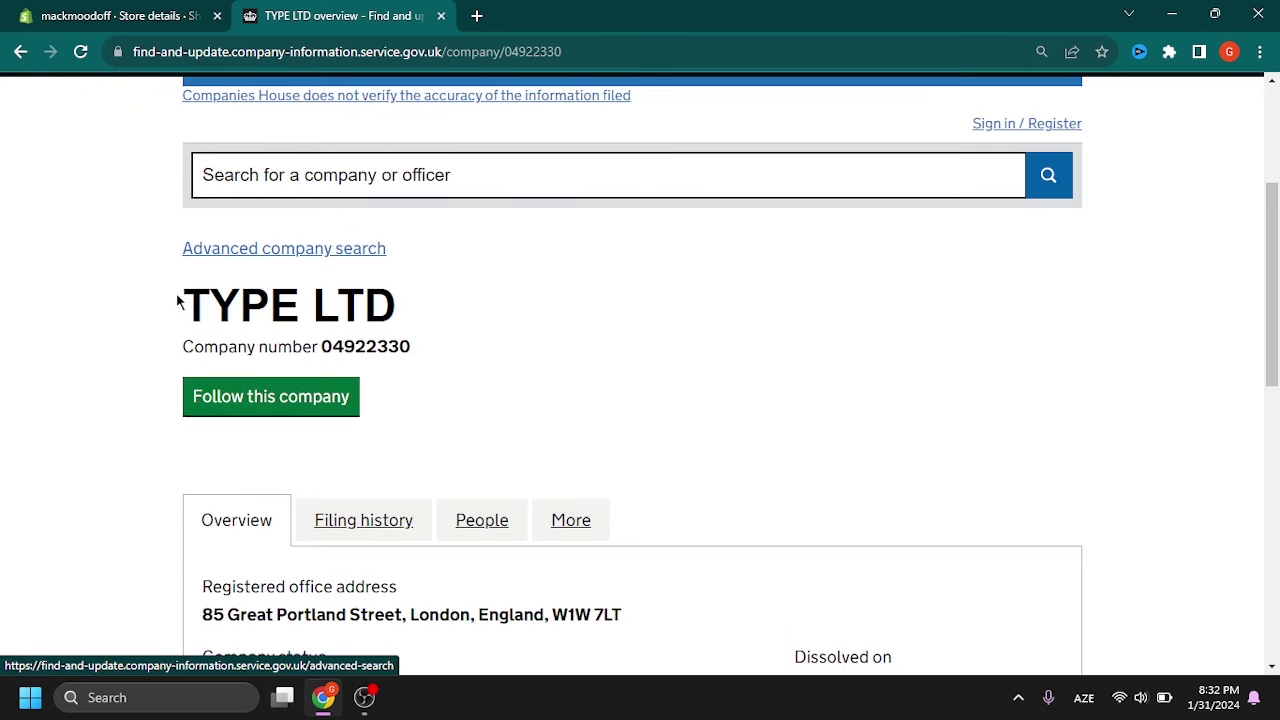
drag(186, 304, 422, 307)
key(ctrl+c)
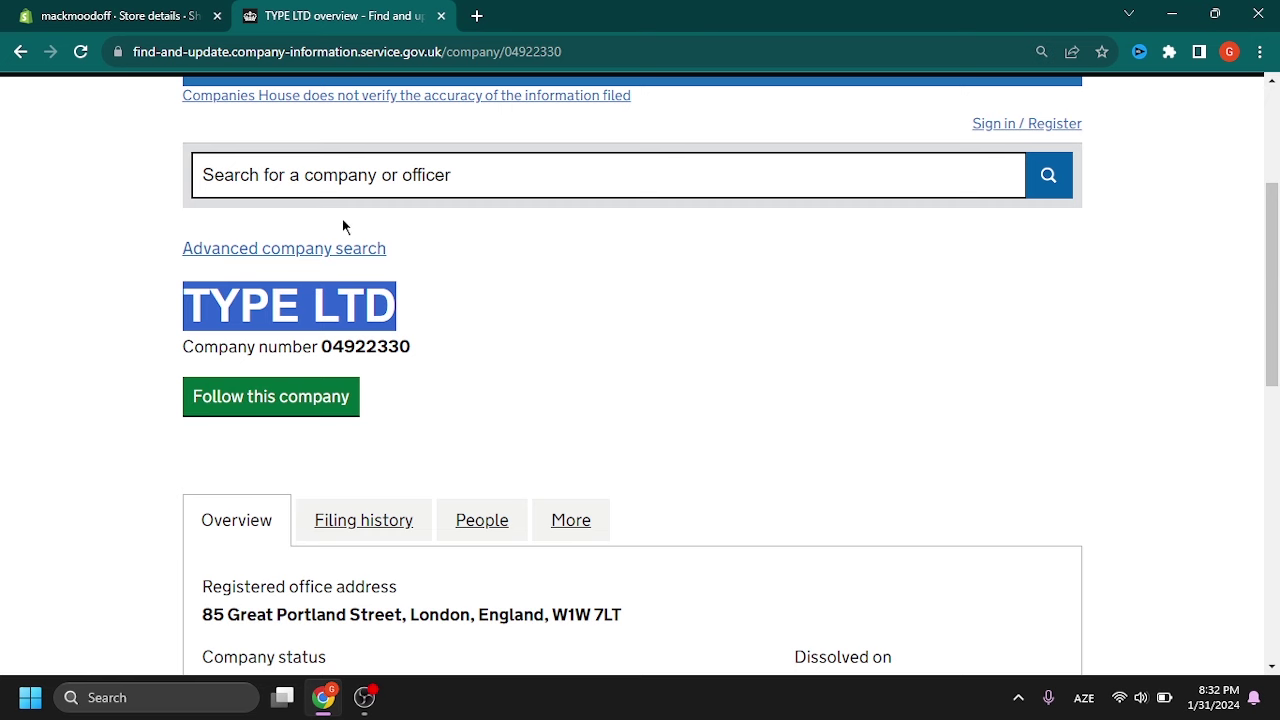
click(112, 15)
click(445, 230)
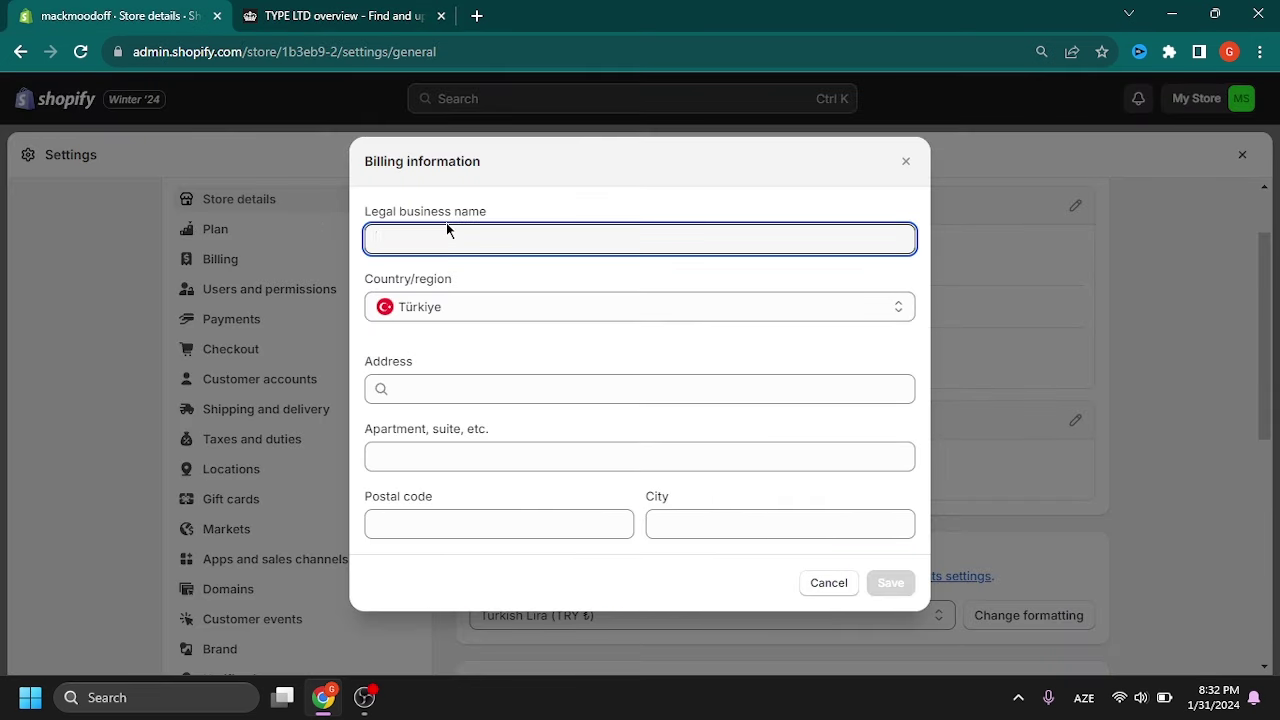
key(ctrl+v)
- Copy the full registered office address from the Companies House page into the billing information's address field
click(345, 15)
drag(194, 436, 630, 424)
key(ctrl+c)
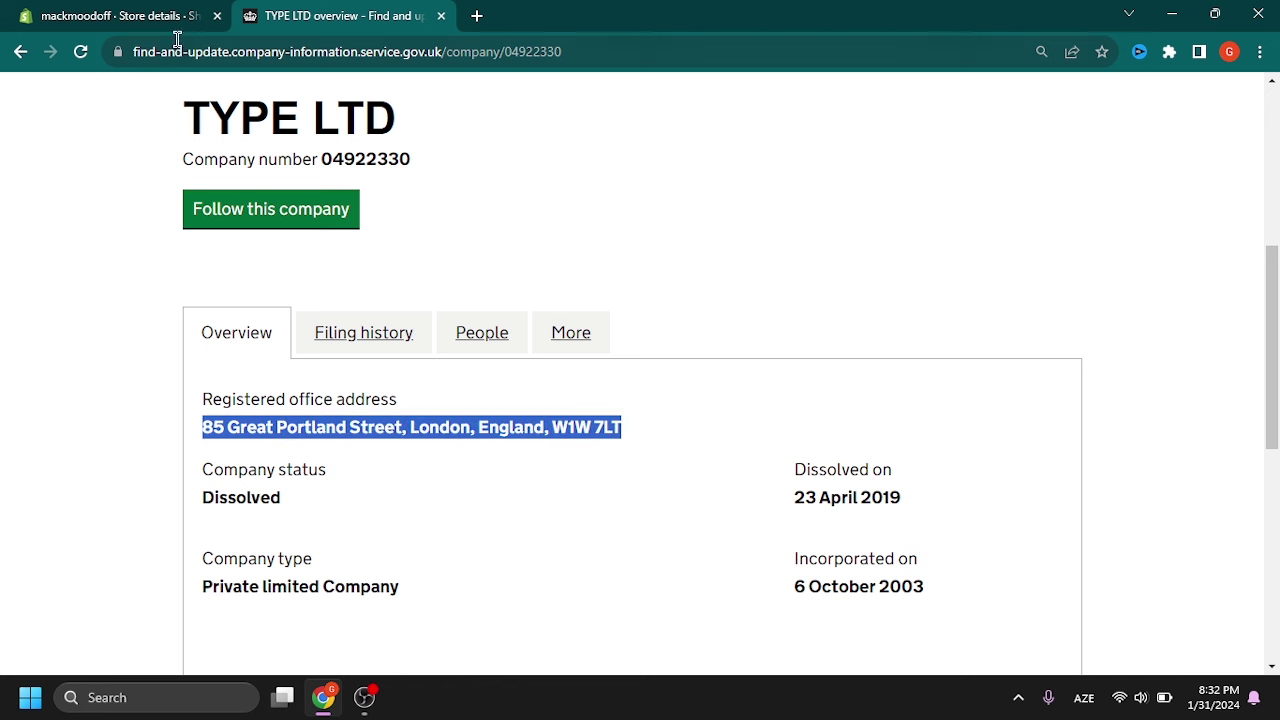
click(125, 14)
click(468, 387)
key(ctrl+v)
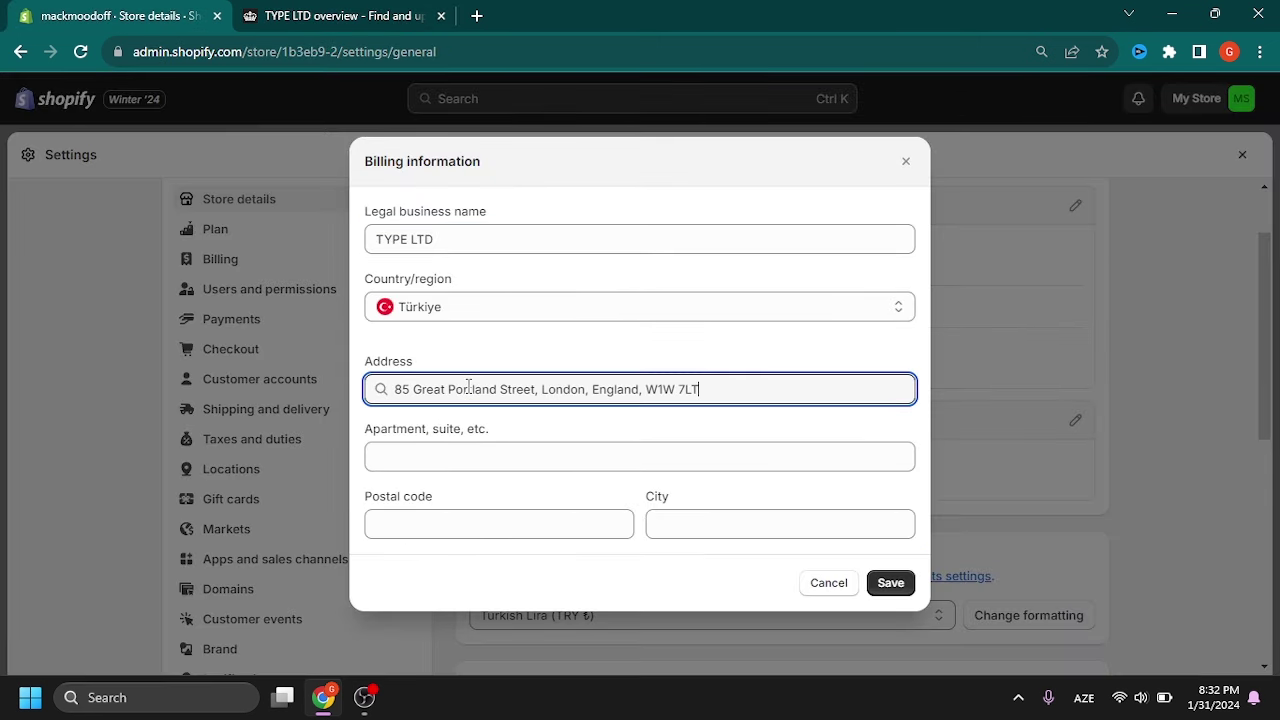
- Copy only the postcode from the registered office address into the billing information's postal code field
click(340, 15)
drag(552, 239, 620, 236)
key(ctrl+c)
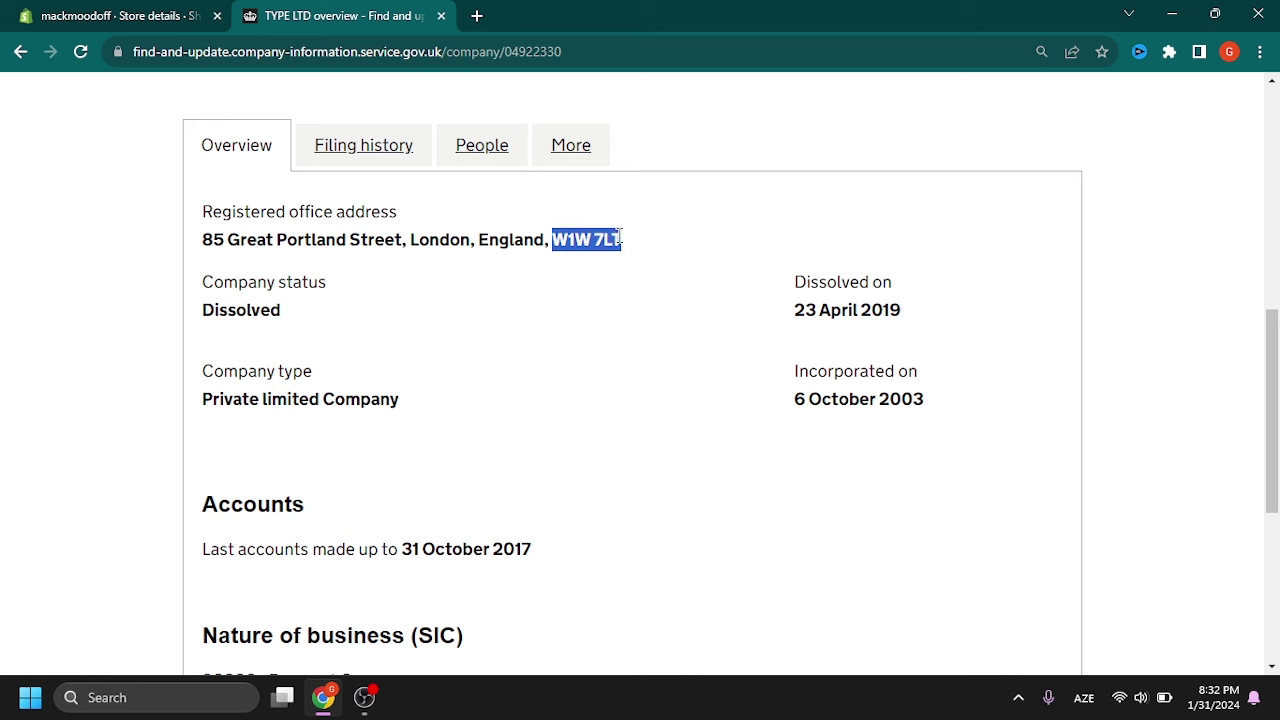
click(125, 14)
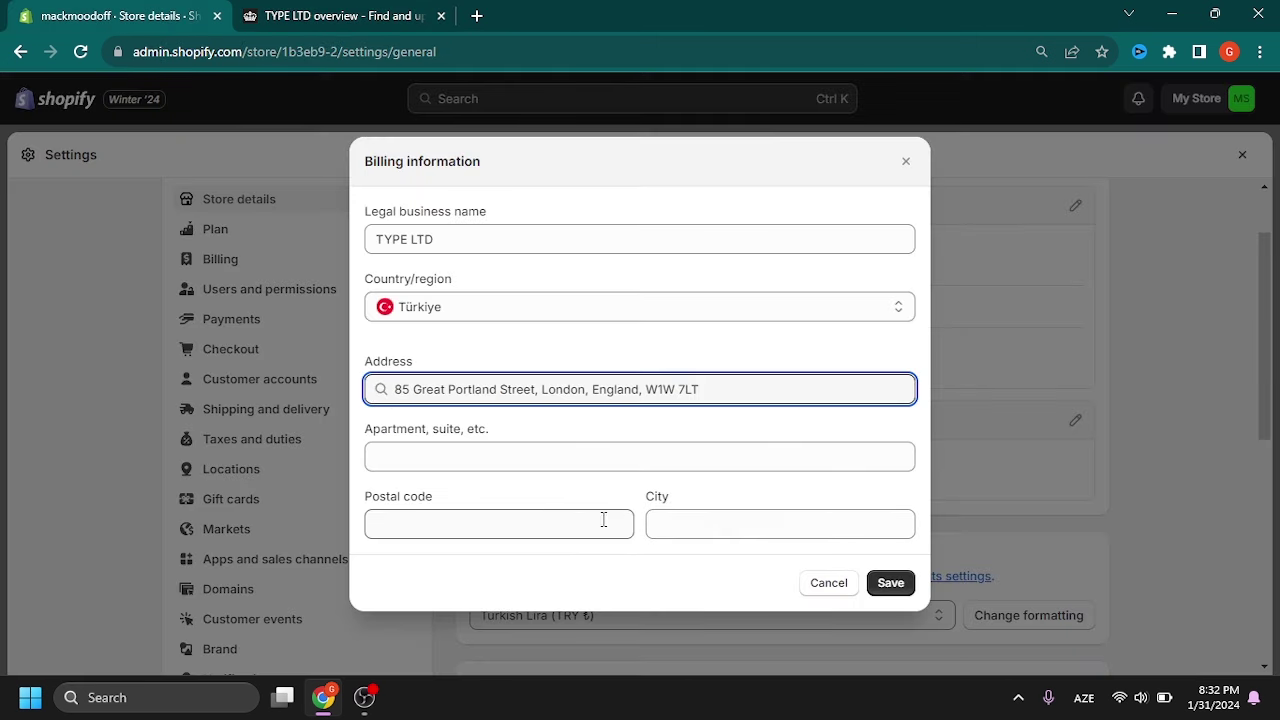
click(545, 514)
key(ctrl+v)
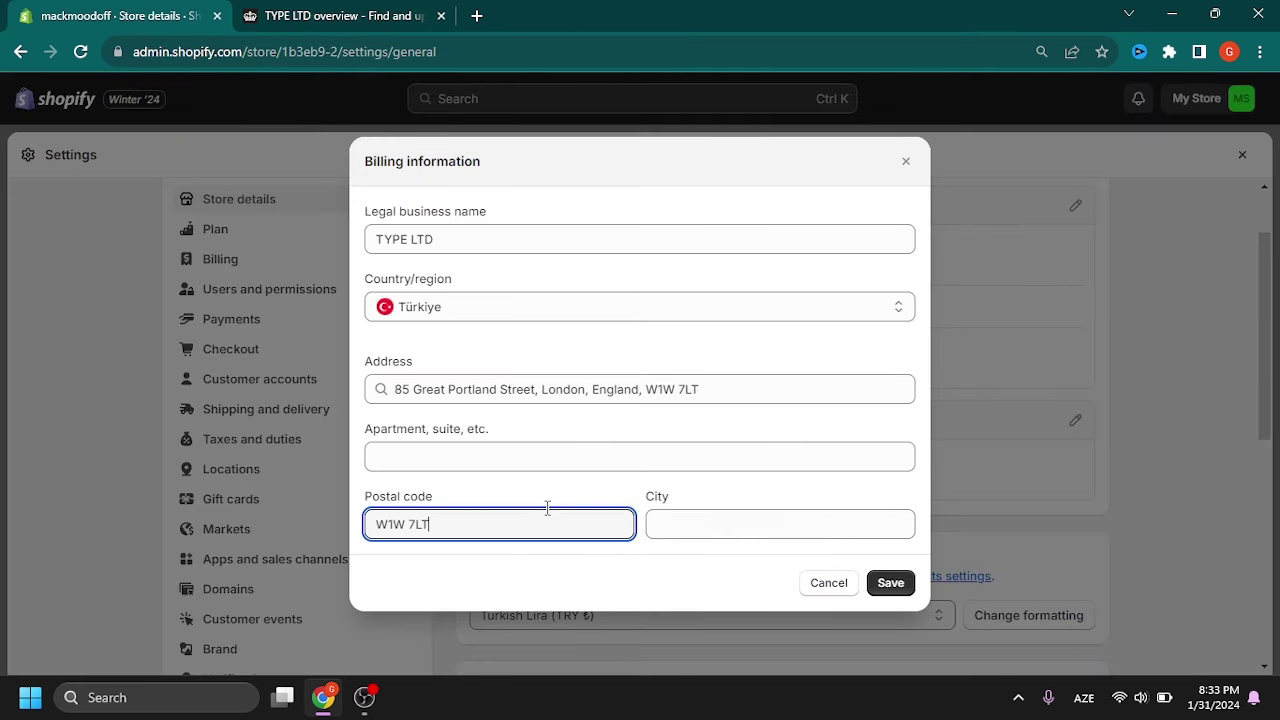
- Fill in London from the registered office address as the billing city and save the billing information
key(ctrl+Tab)
double_click(424, 240)
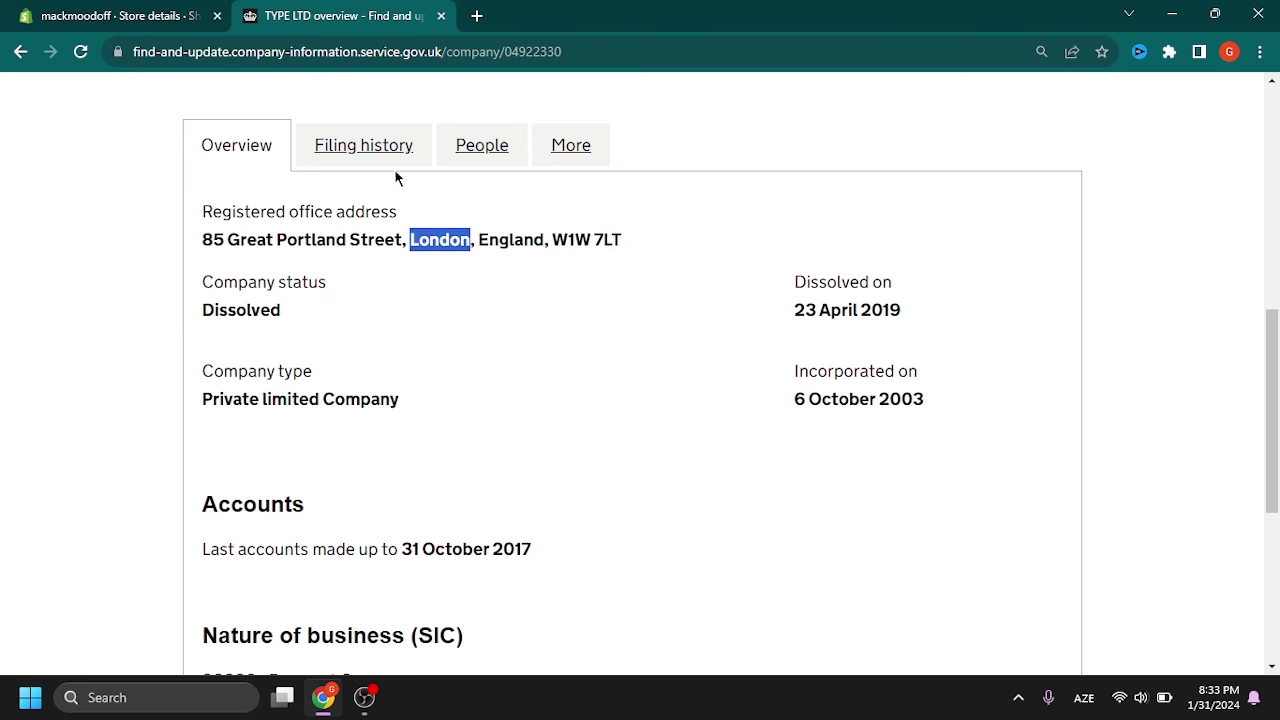
click(125, 12)
click(765, 528)
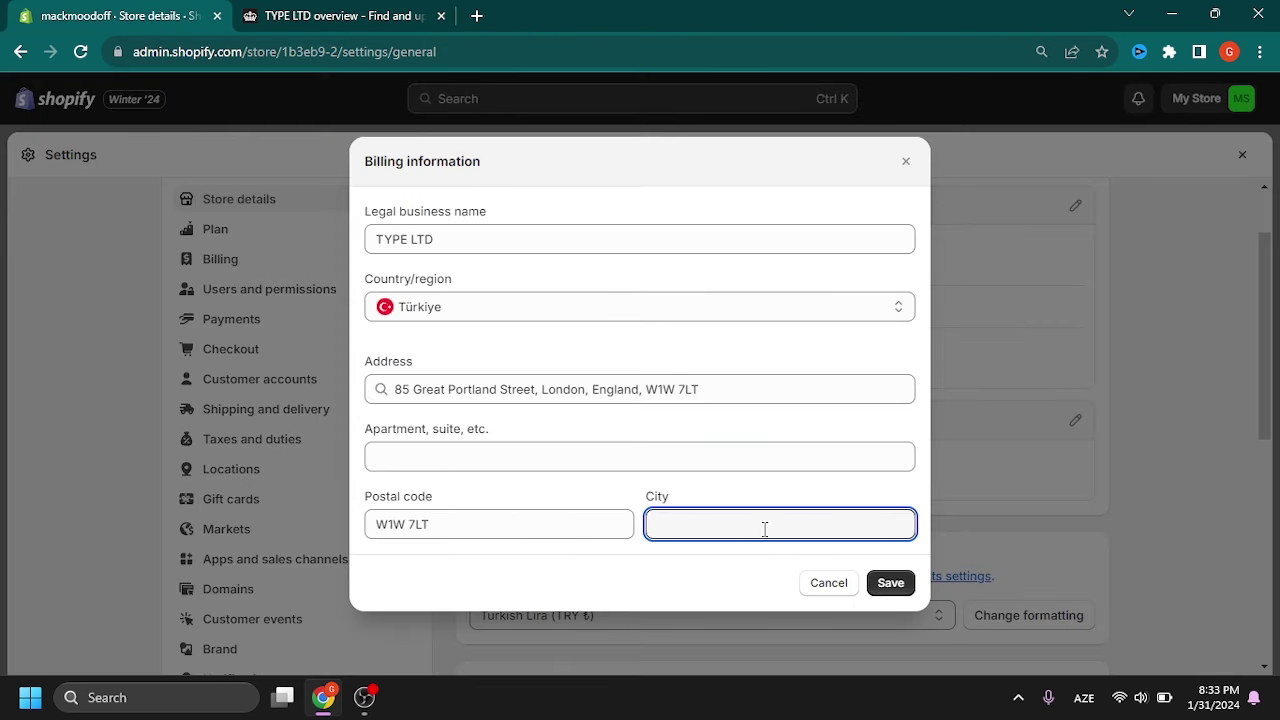
text(London)
click(888, 582)
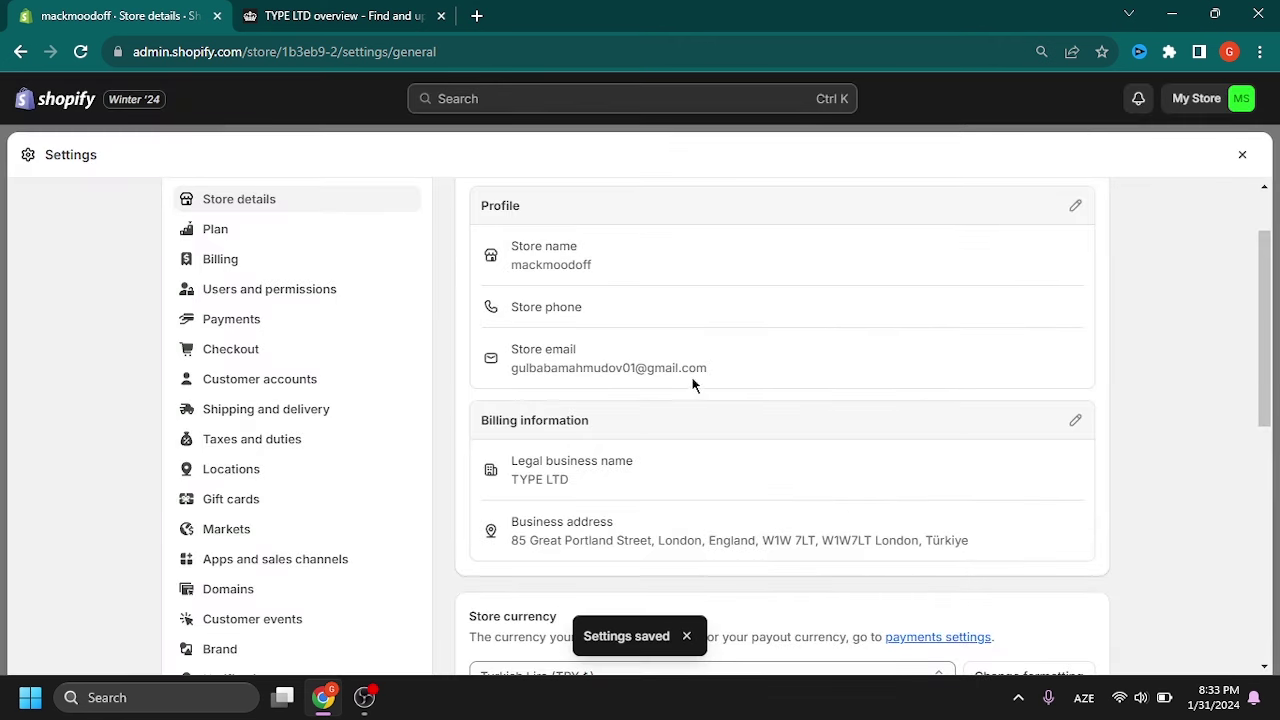
- Reopen the billing information, change the country/region to United Kingdom, and save it
click(1075, 420)
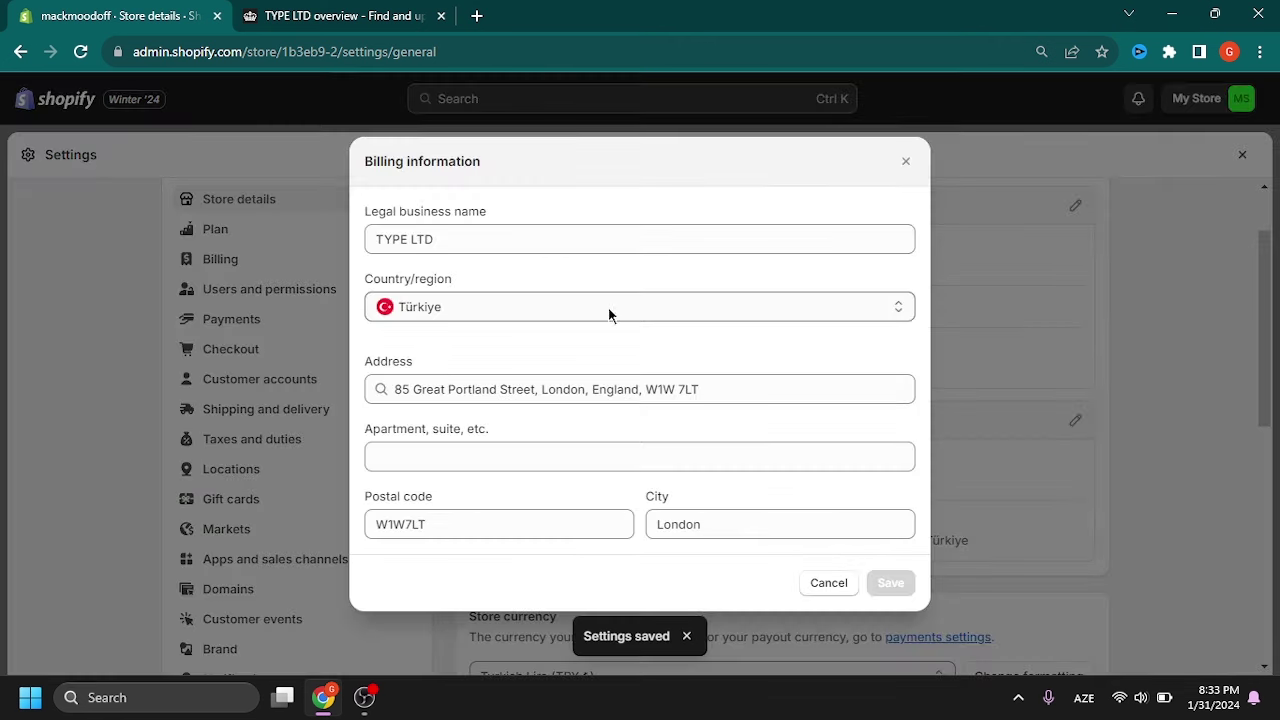
scroll(523, 446, down, 4)
scroll(523, 446, up, 8)
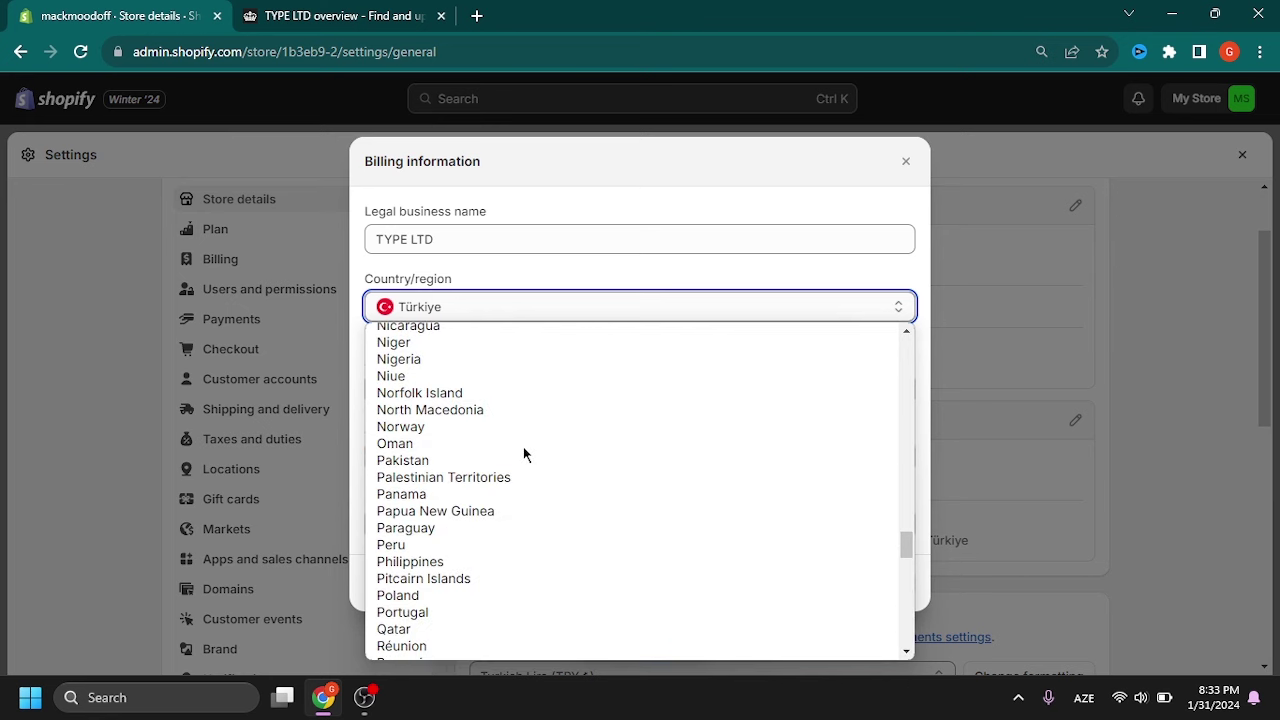
scroll(523, 446, down, 6)
scroll(524, 452, down, 6)
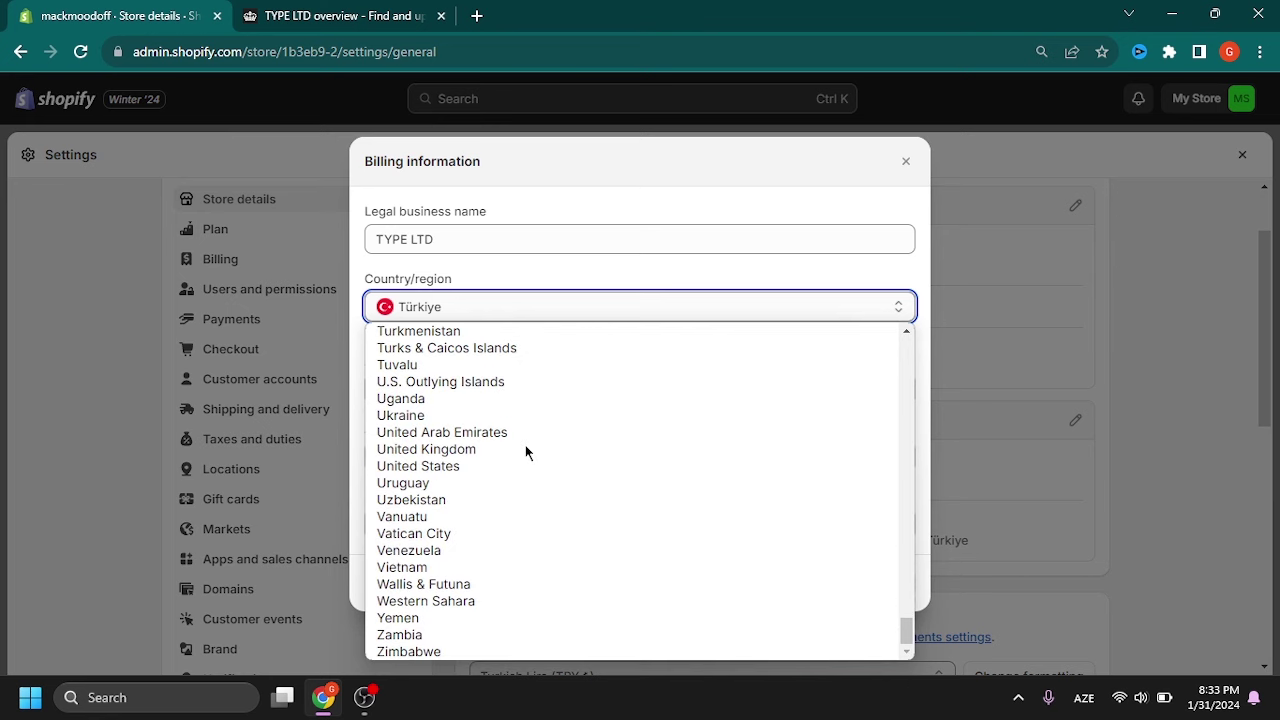
scroll(526, 452, up, 12)
scroll(527, 452, down, 12)
click(527, 446)
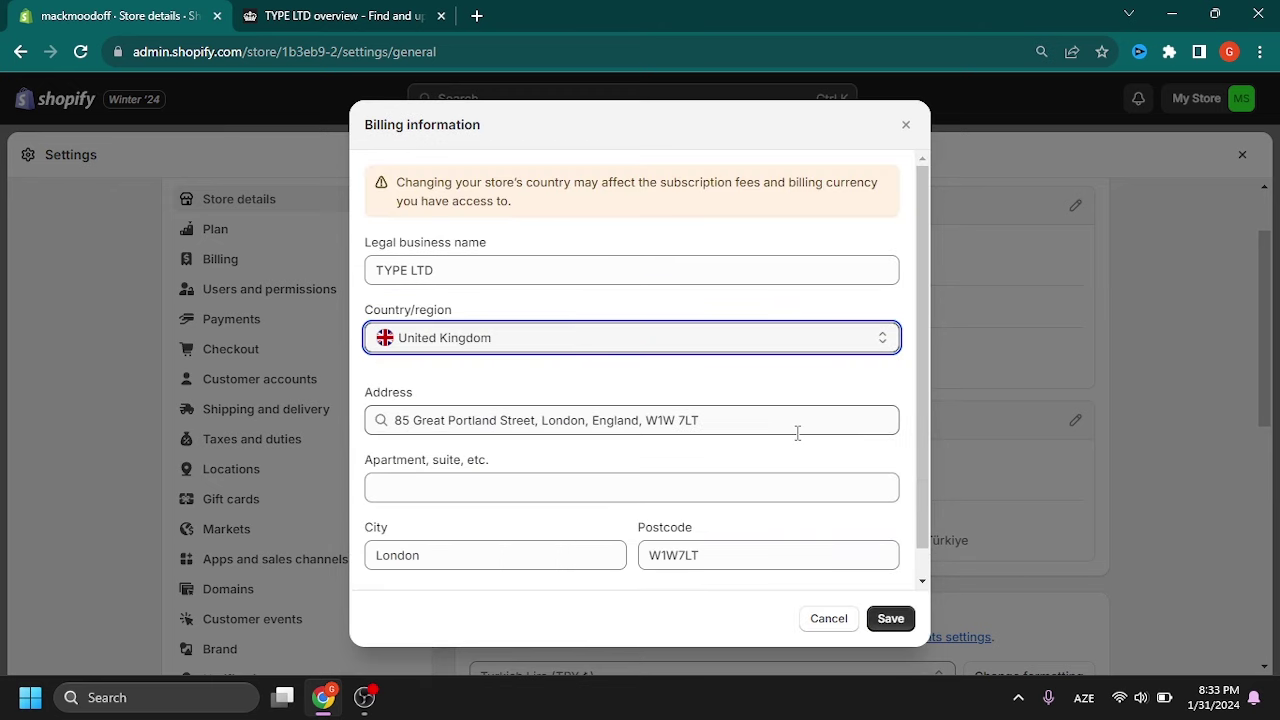
click(746, 423)
click(890, 620)
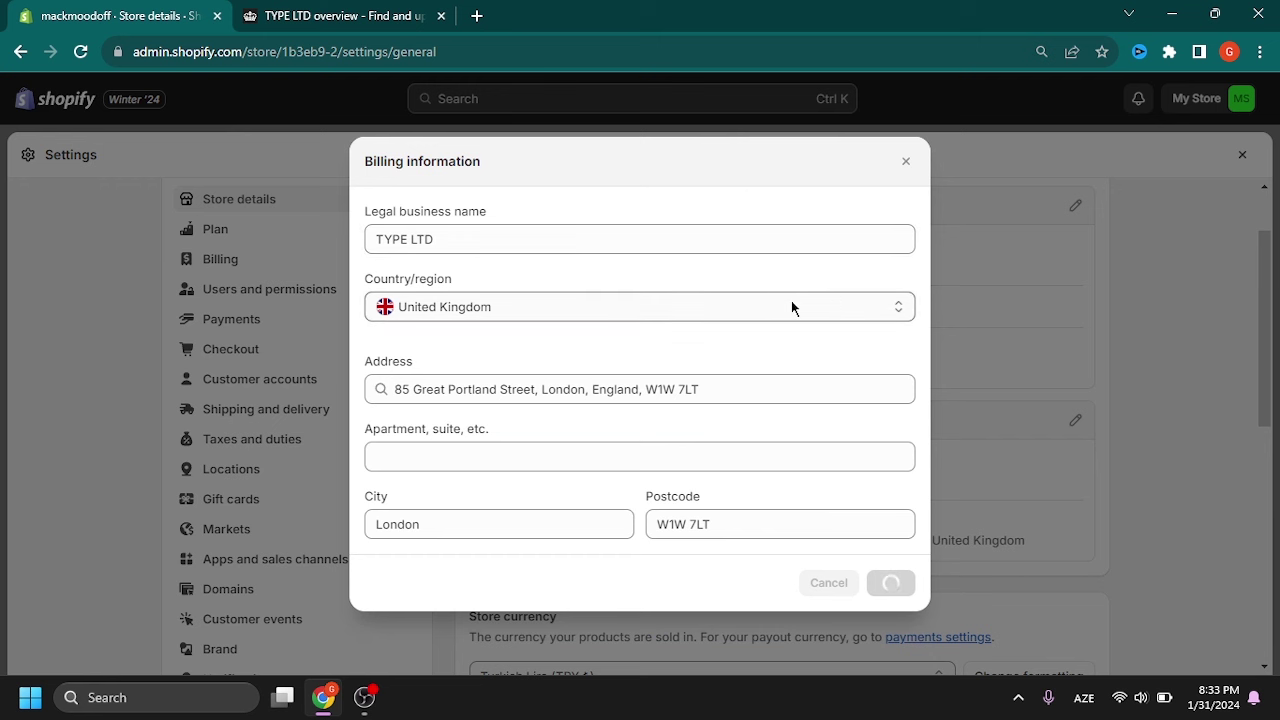
- Set the store's time zone to (GMT+03:00) Istanbul and save the store details
scroll(822, 405, down, 3)
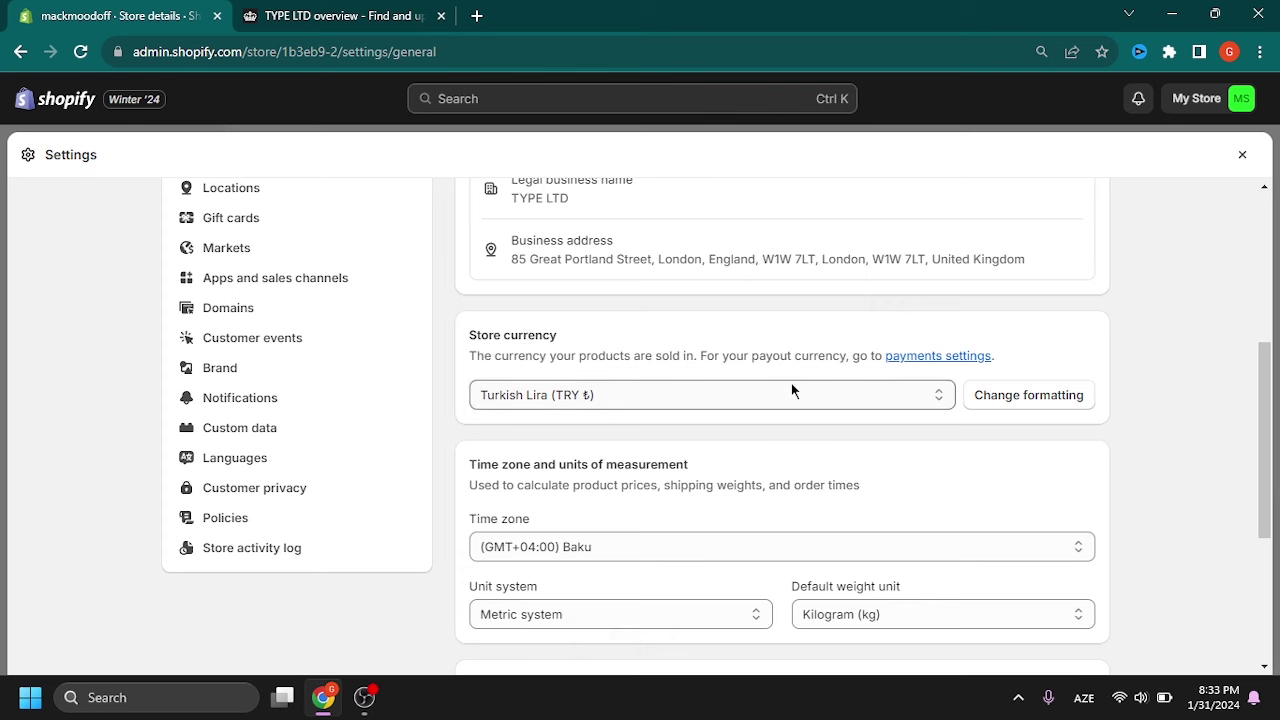
scroll(793, 388, down, 1)
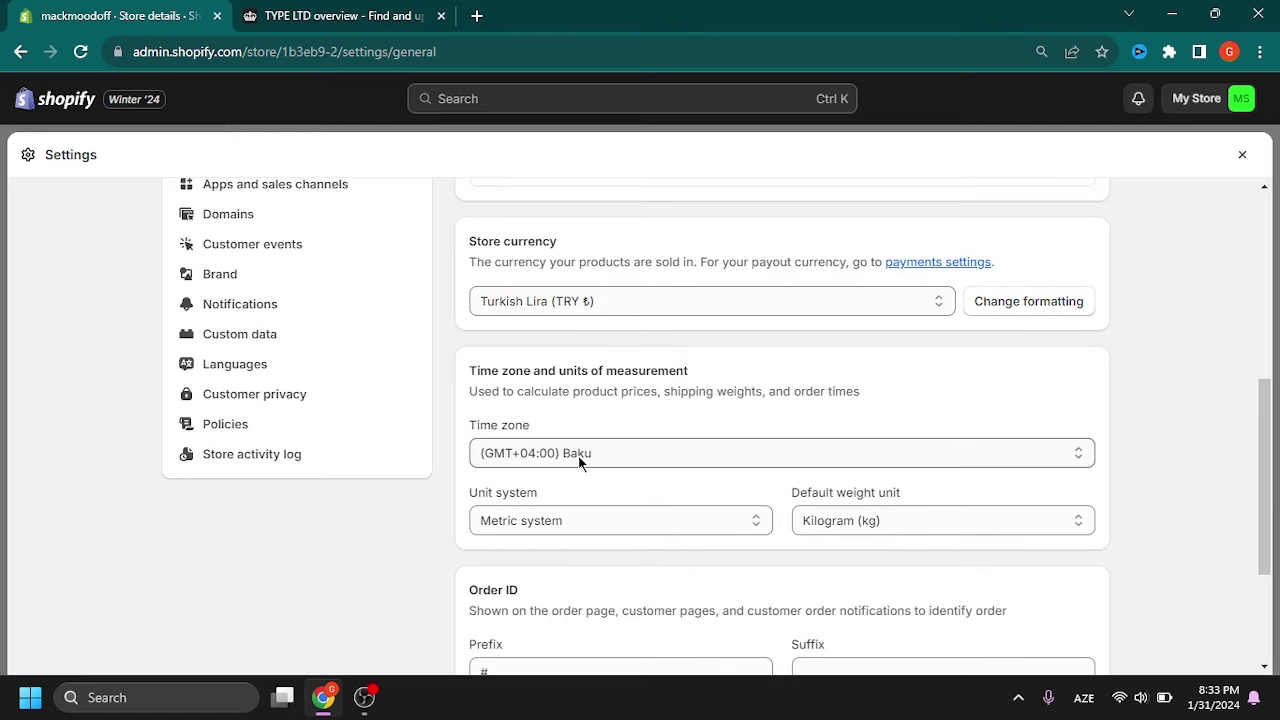
click(623, 453)
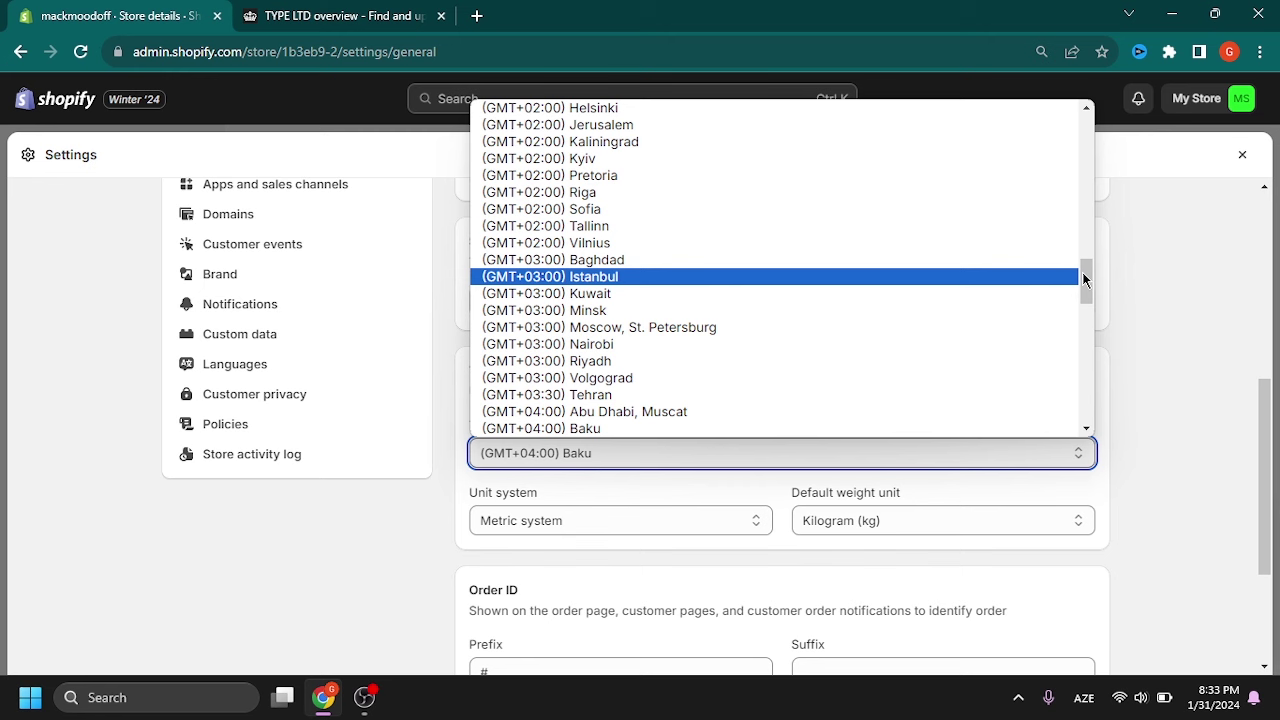
scroll(1070, 268, up, 5)
scroll(1065, 254, up, 10)
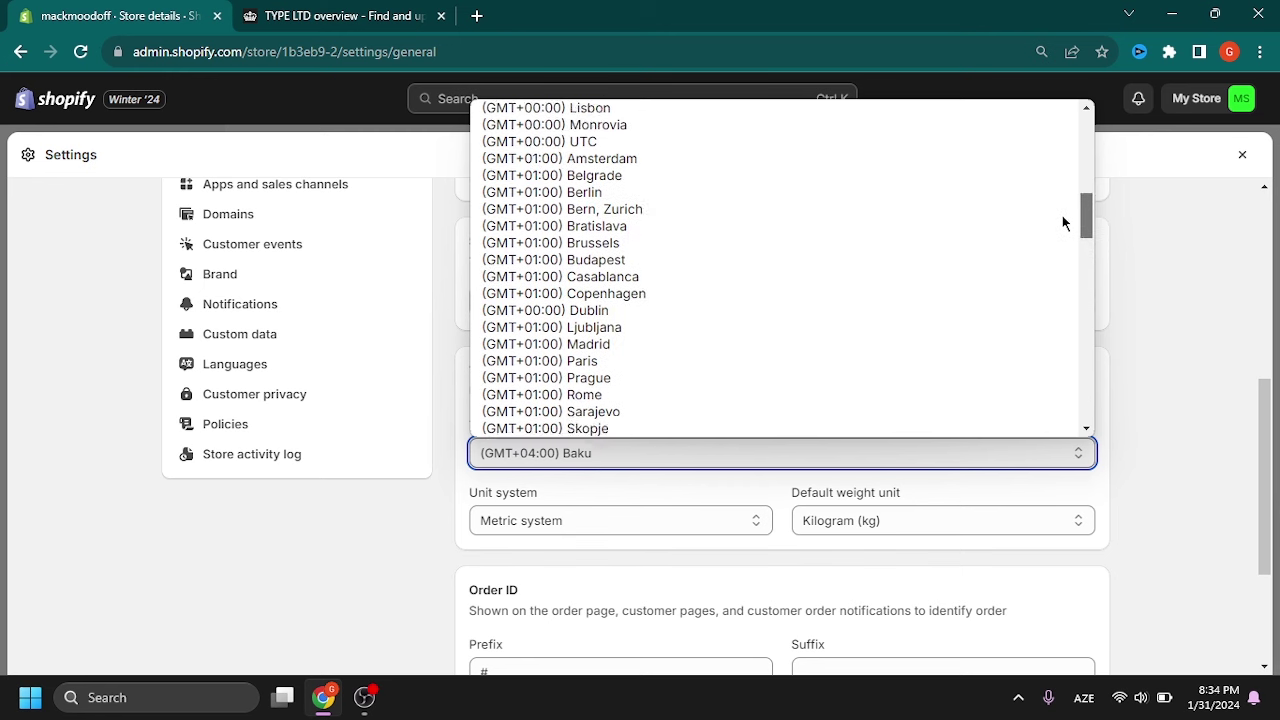
scroll(1066, 181, up, 5)
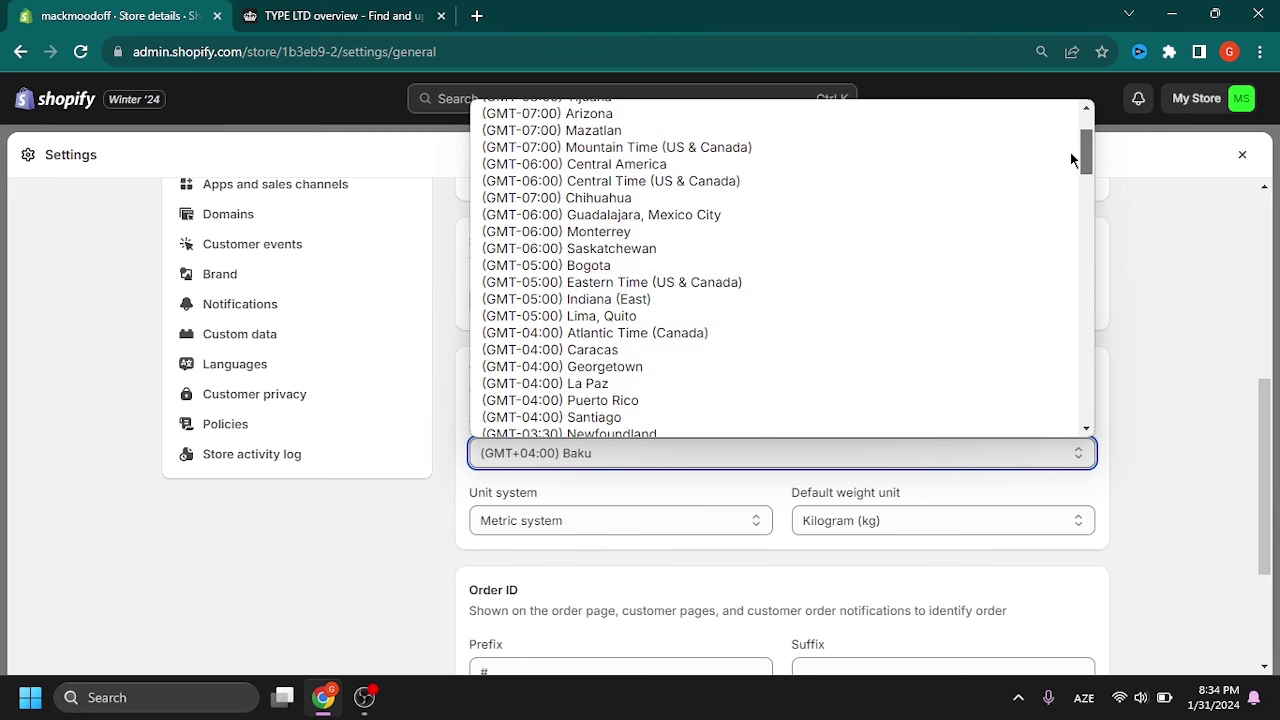
scroll(1070, 152, up, 2)
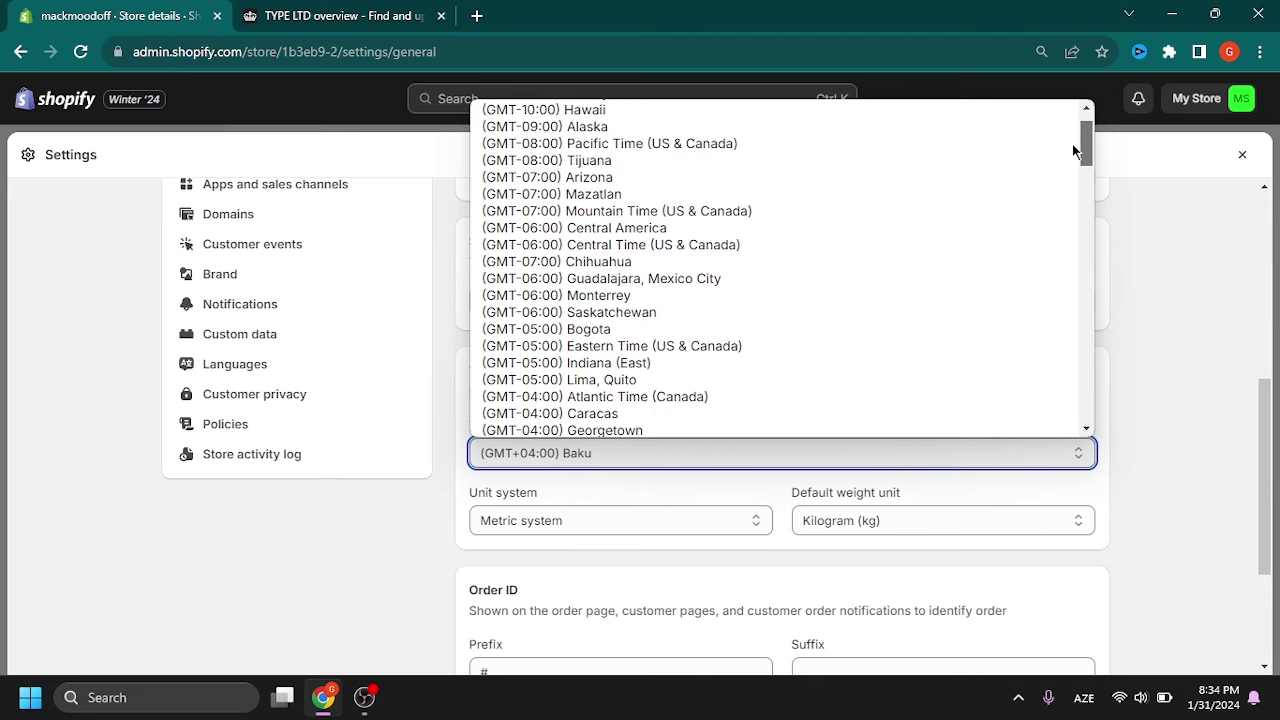
scroll(1075, 150, up, 1)
drag(1075, 133, 1071, 294)
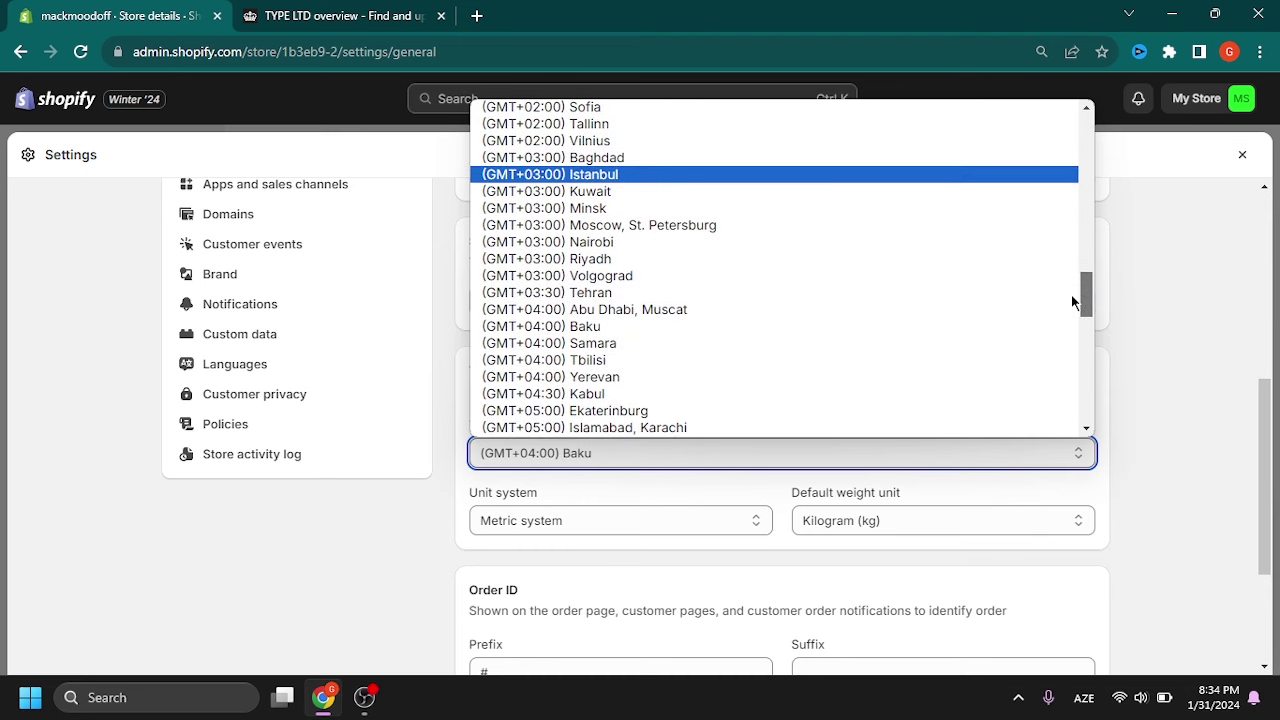
click(624, 178)
scroll(733, 388, down, 1)
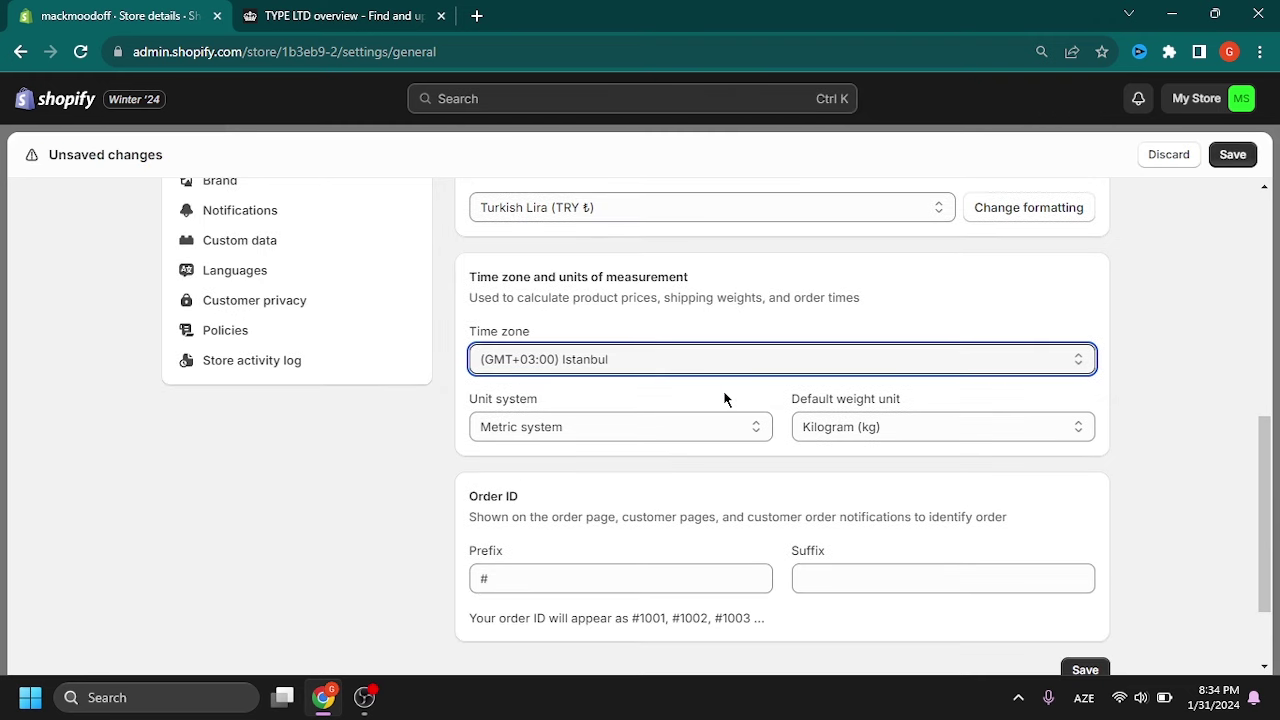
scroll(672, 420, down, 1)
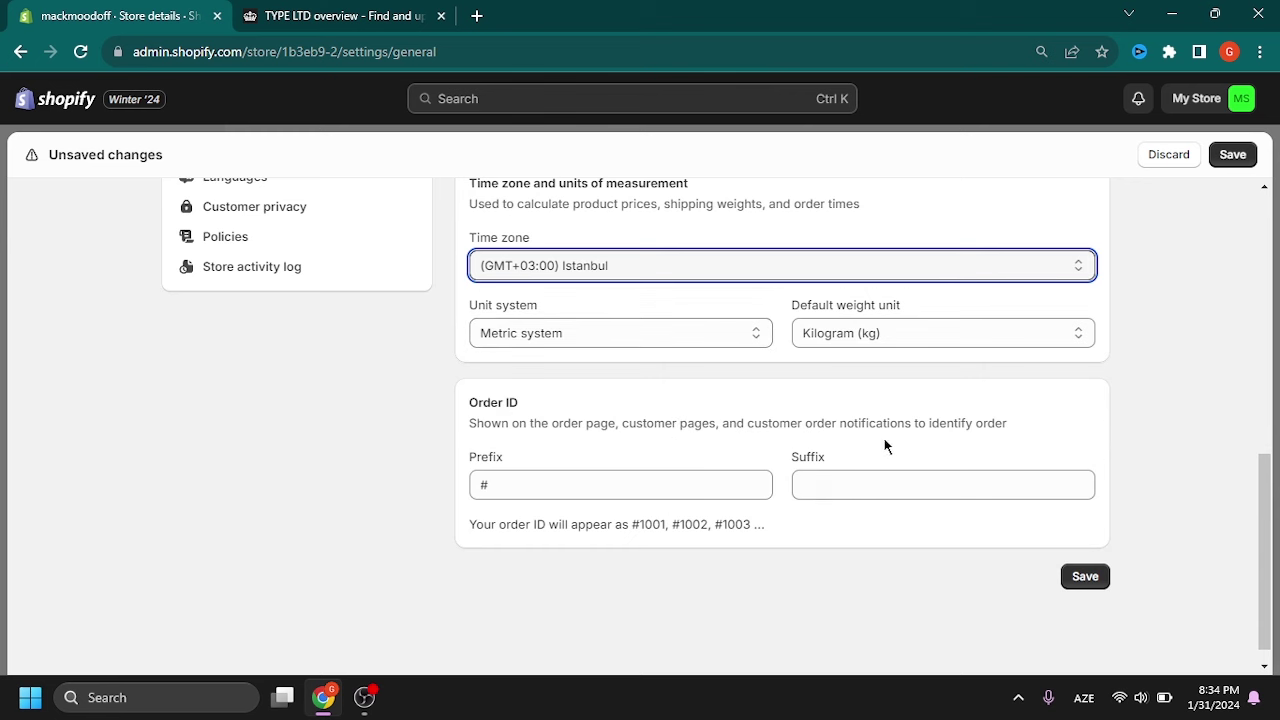
click(1232, 155)
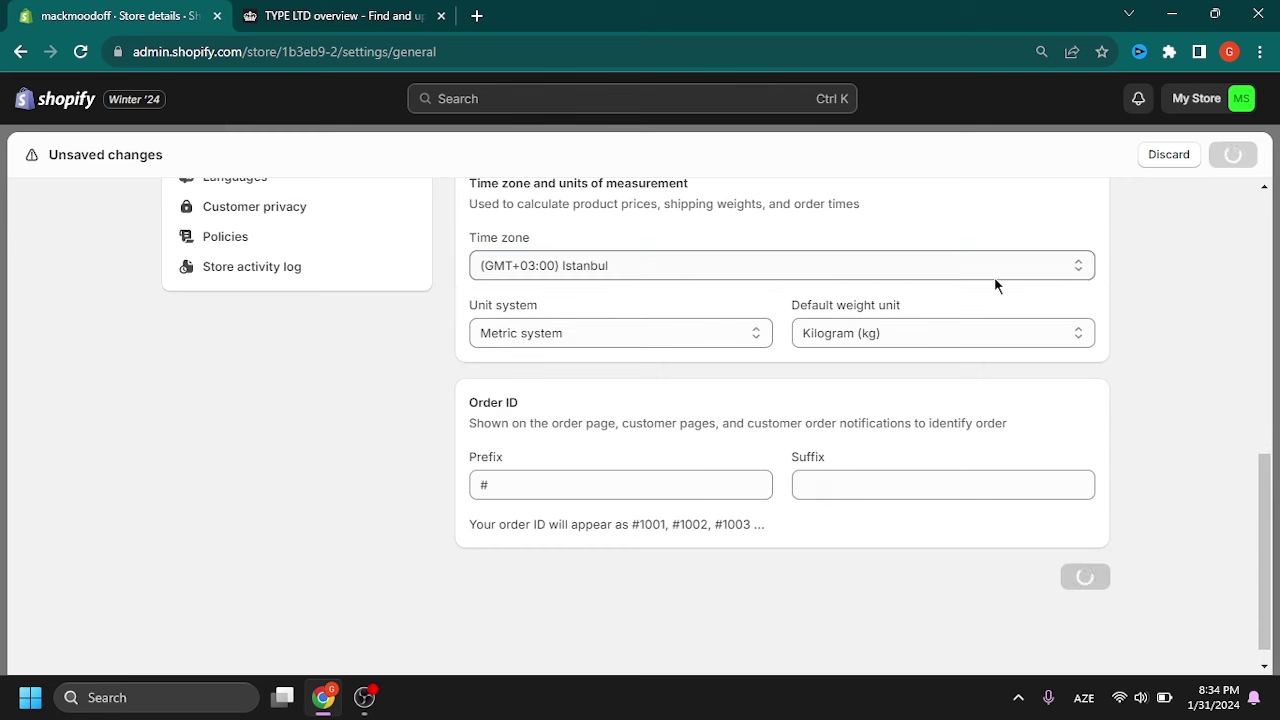
- Open the store's plan settings and go to the plan selection page
scroll(543, 337, up, 10)
click(222, 325)
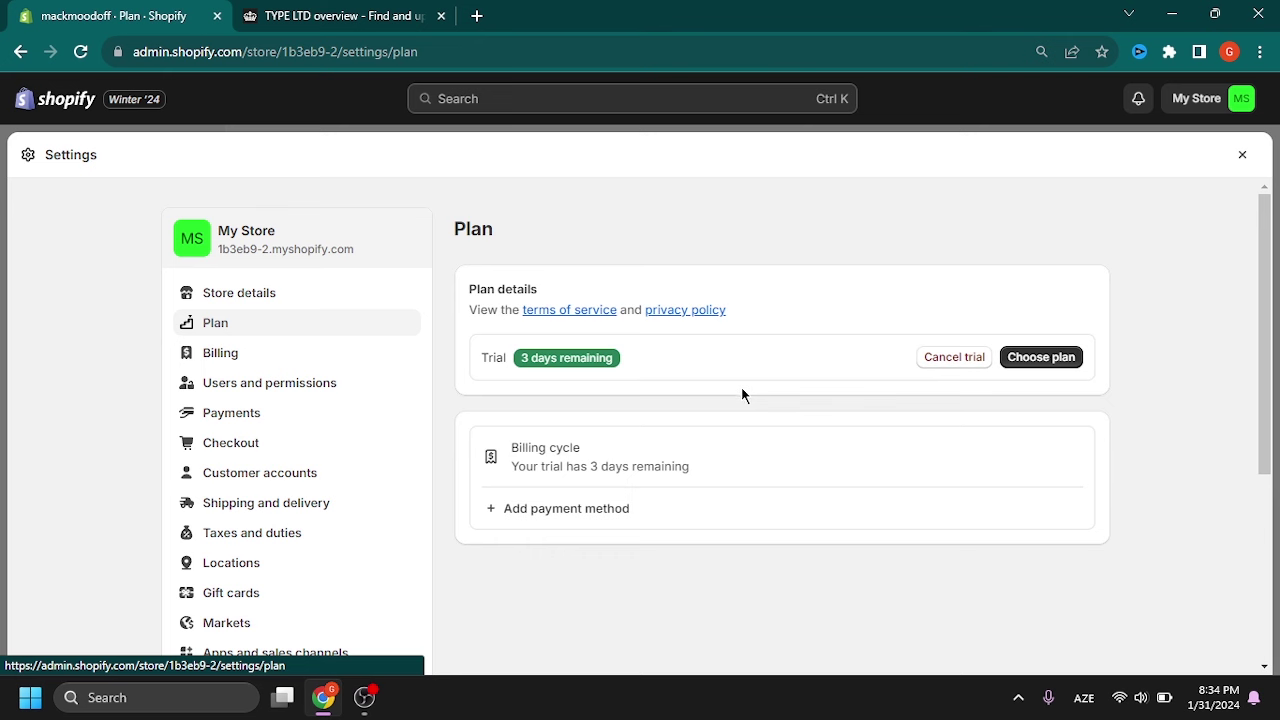
click(1040, 360)
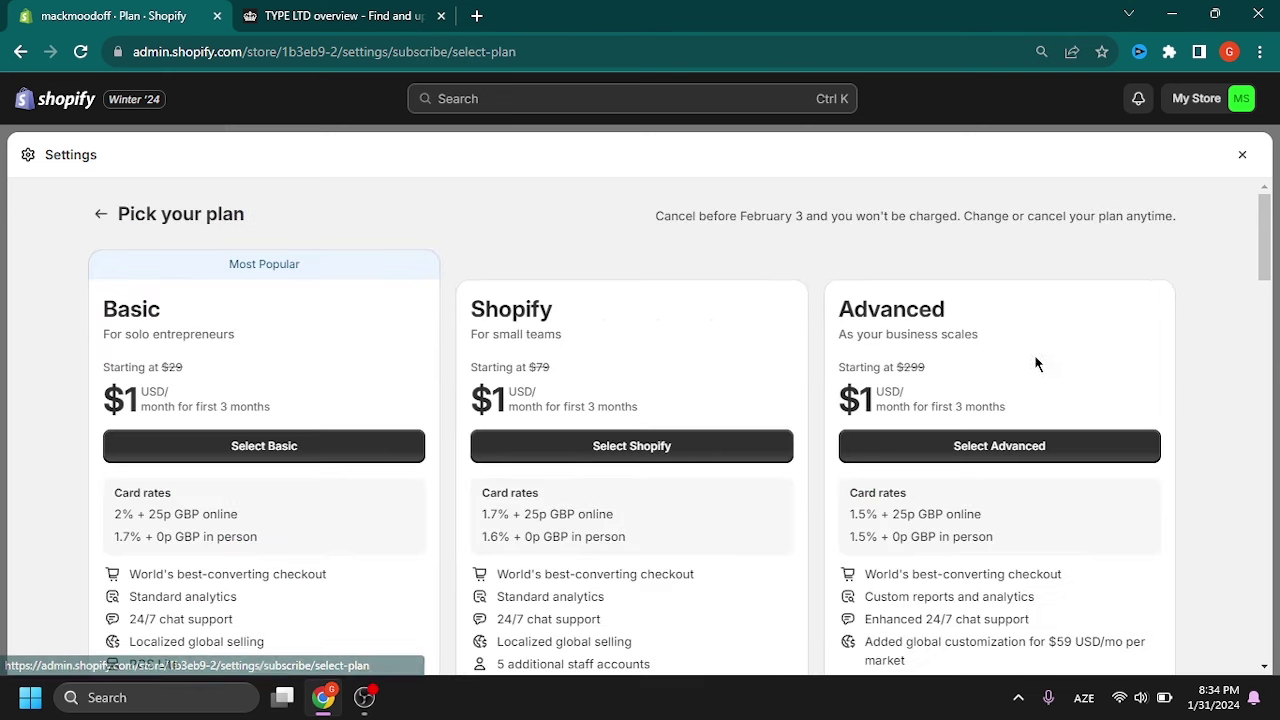
- Compare the plan prices and features, and select the Basic plan at $1 USD per month for the first 3 months
scroll(300, 340, down, 1)
drag(110, 300, 181, 307)
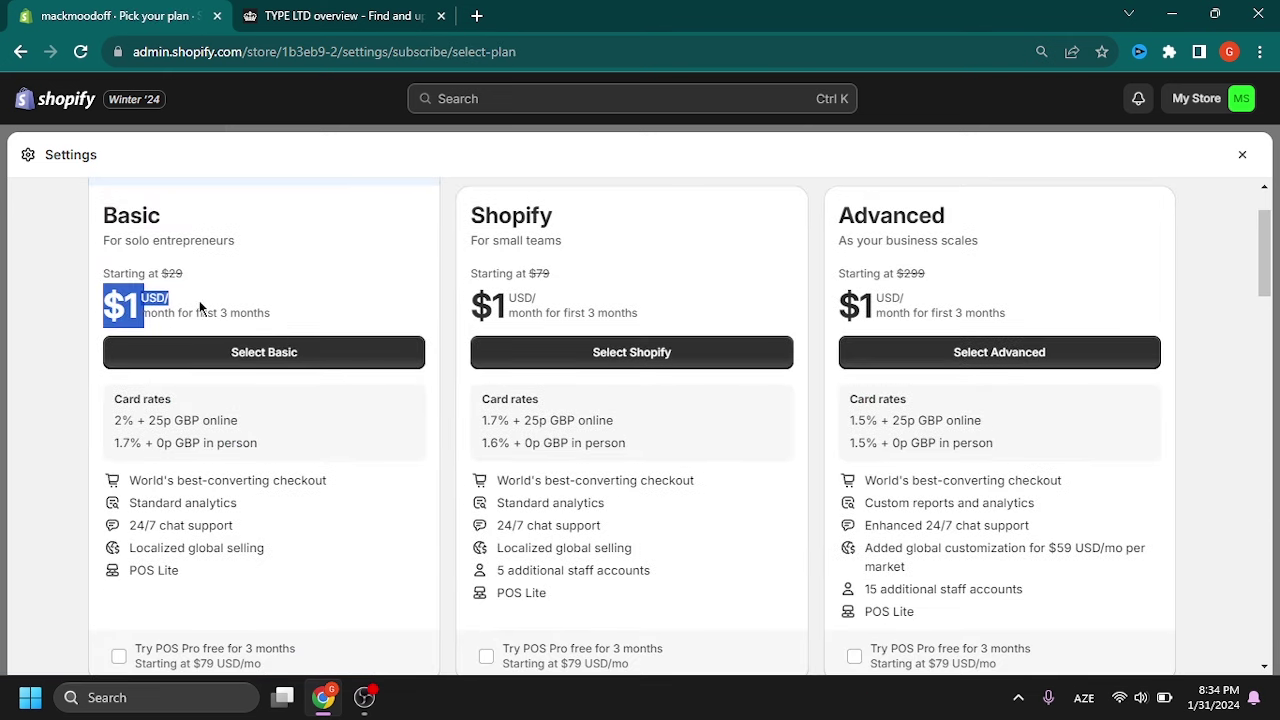
click(240, 299)
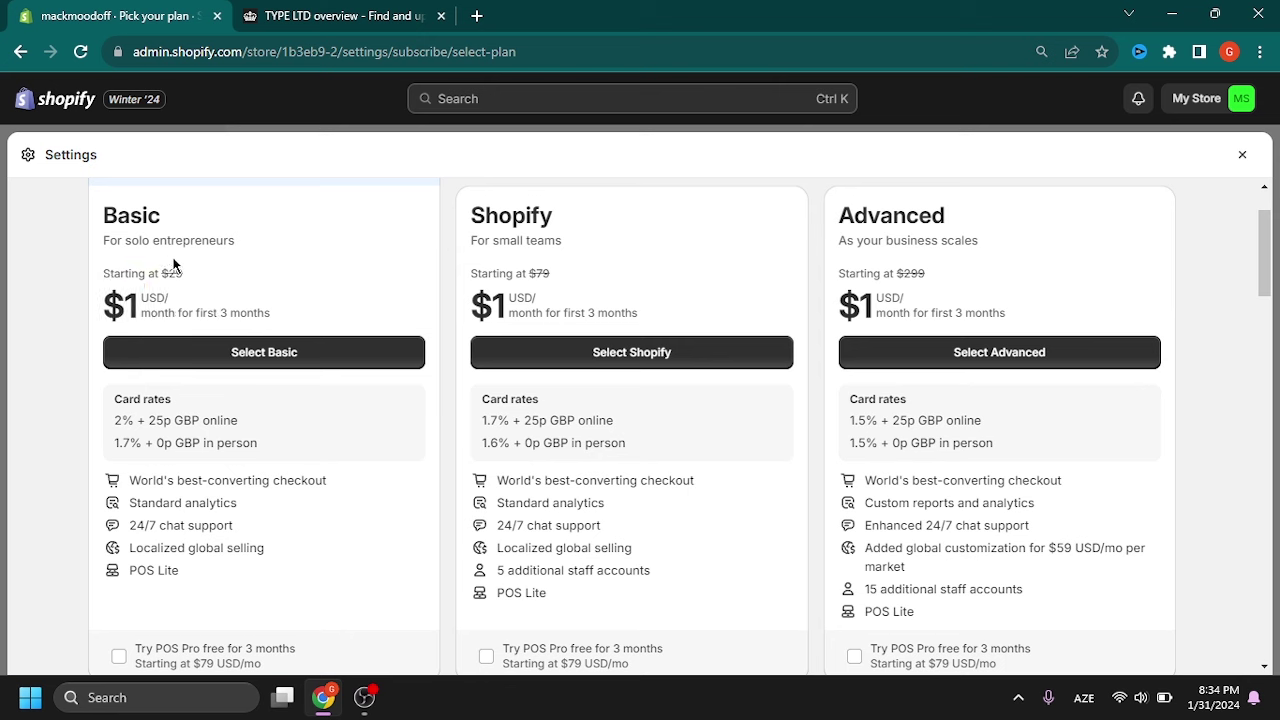
drag(104, 215, 172, 226)
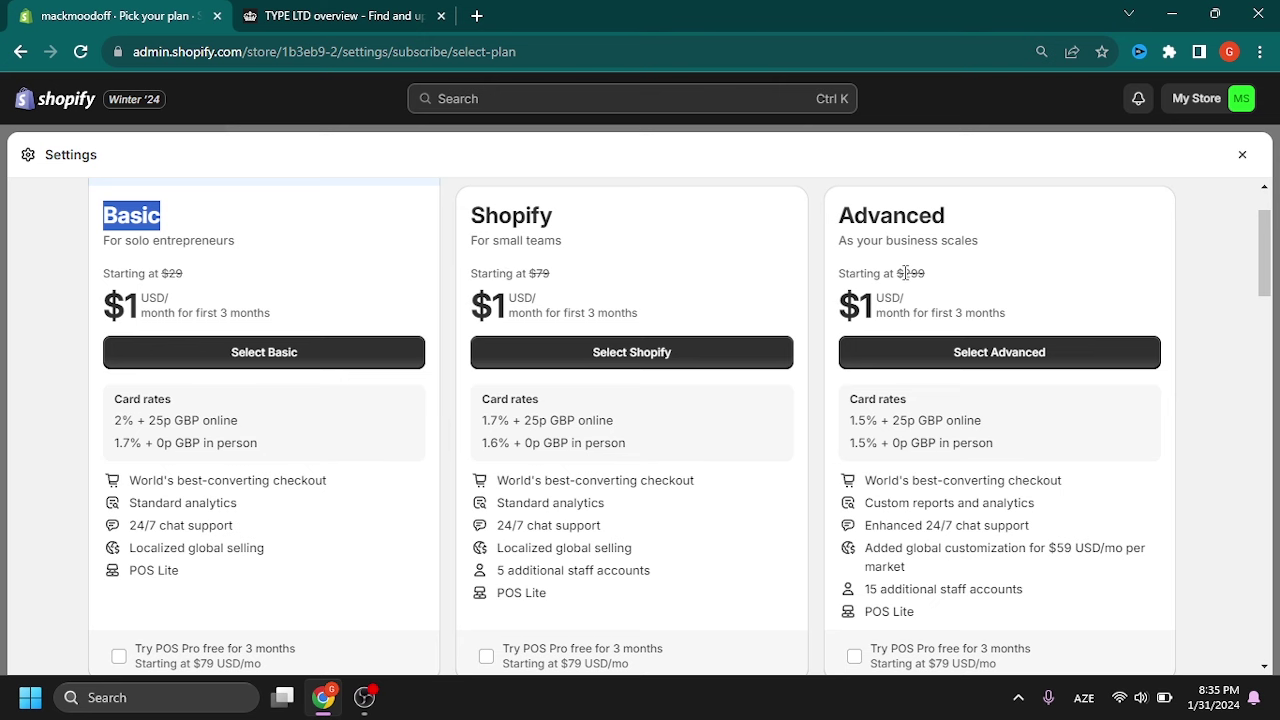
scroll(725, 387, down, 1)
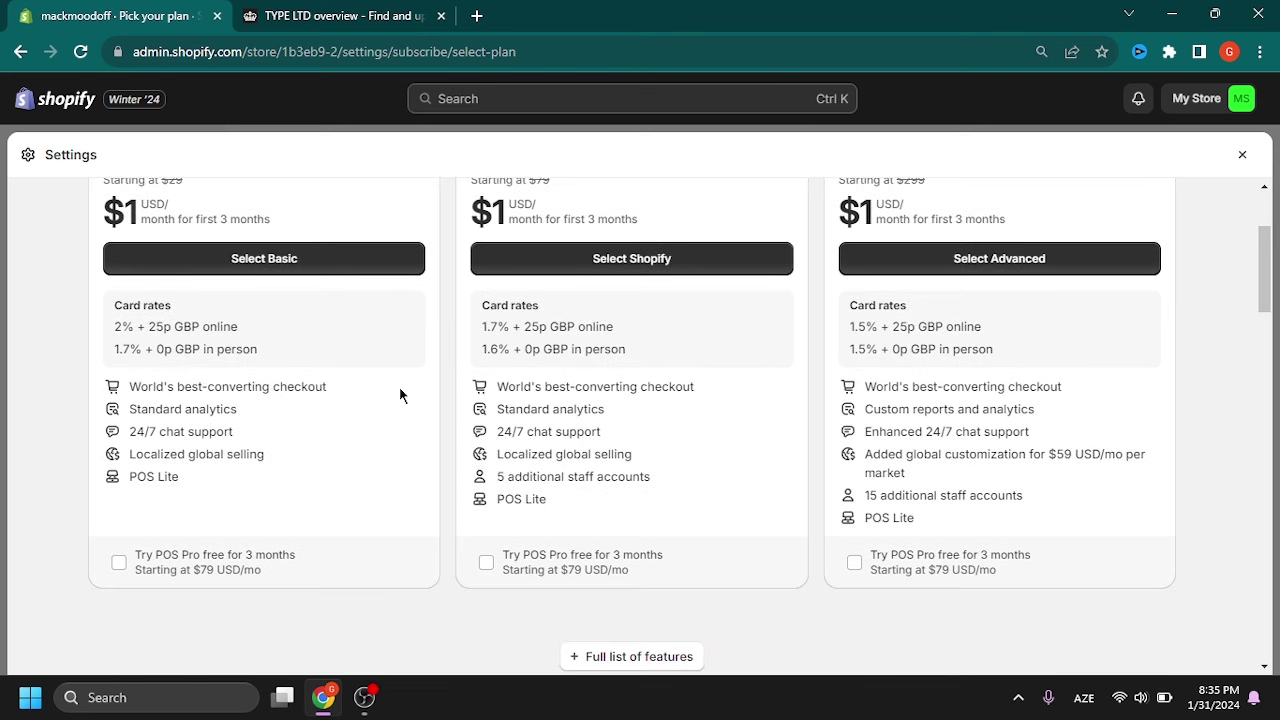
scroll(399, 387, up, 1)
click(209, 280)
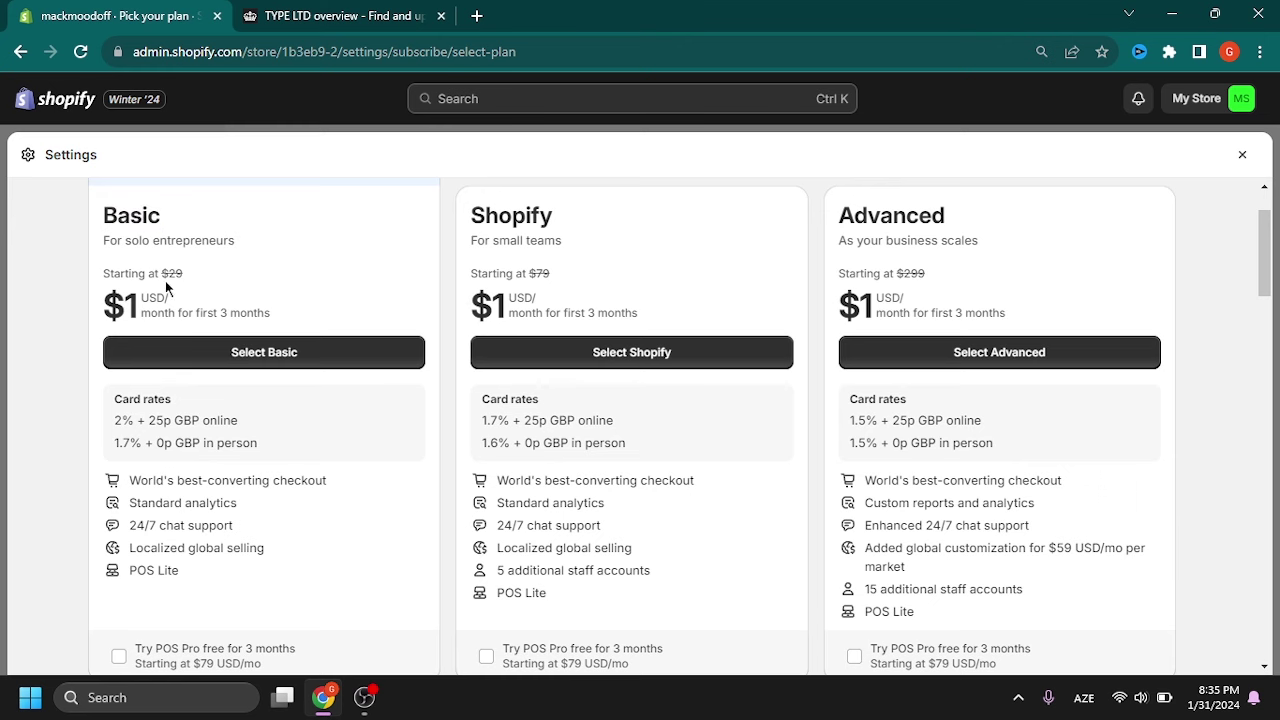
click(216, 356)
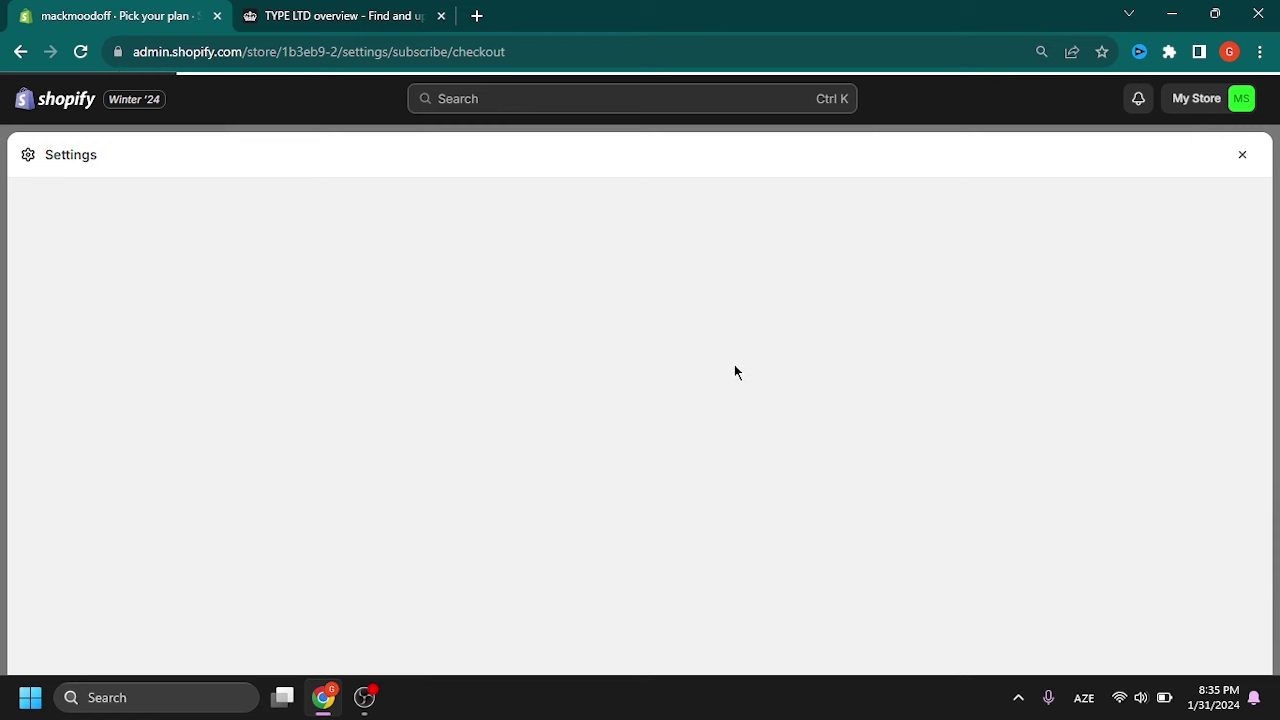
- Choose credit or debit card as the payment method for the Basic plan and go through the card number, expiry and CVV fields
scroll(737, 365, down, 1)
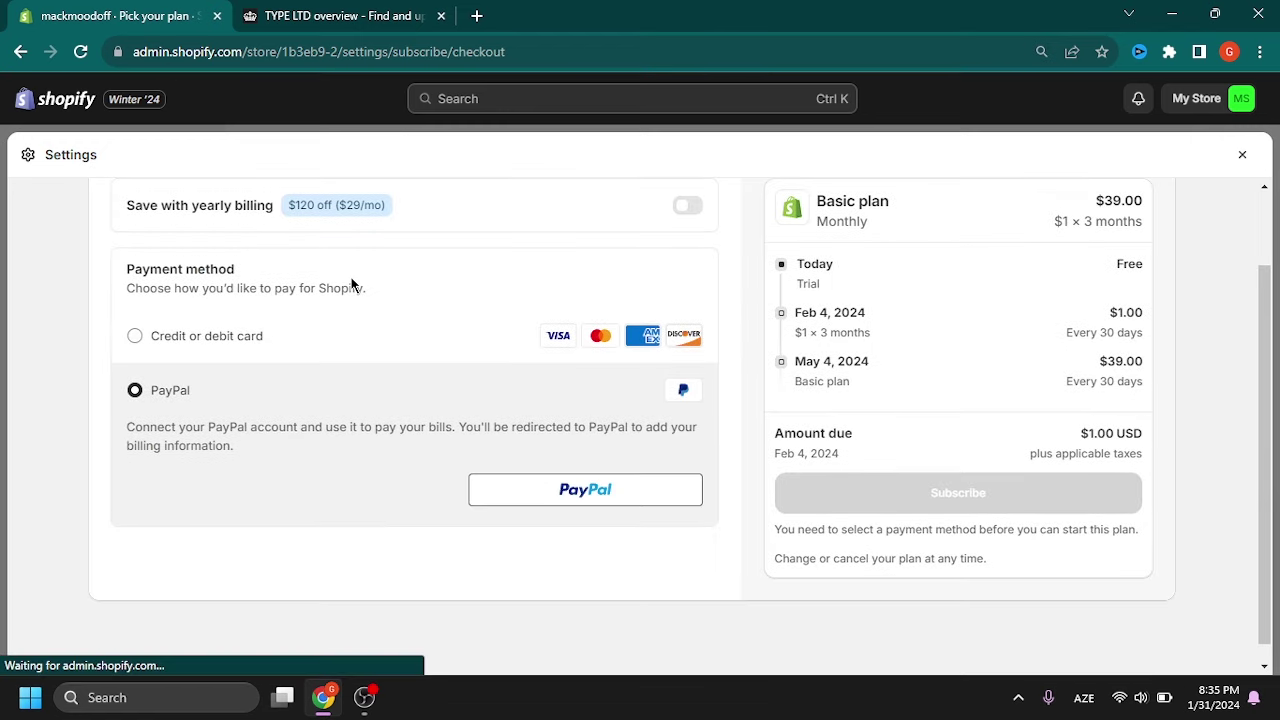
click(134, 337)
scroll(301, 345, down, 2)
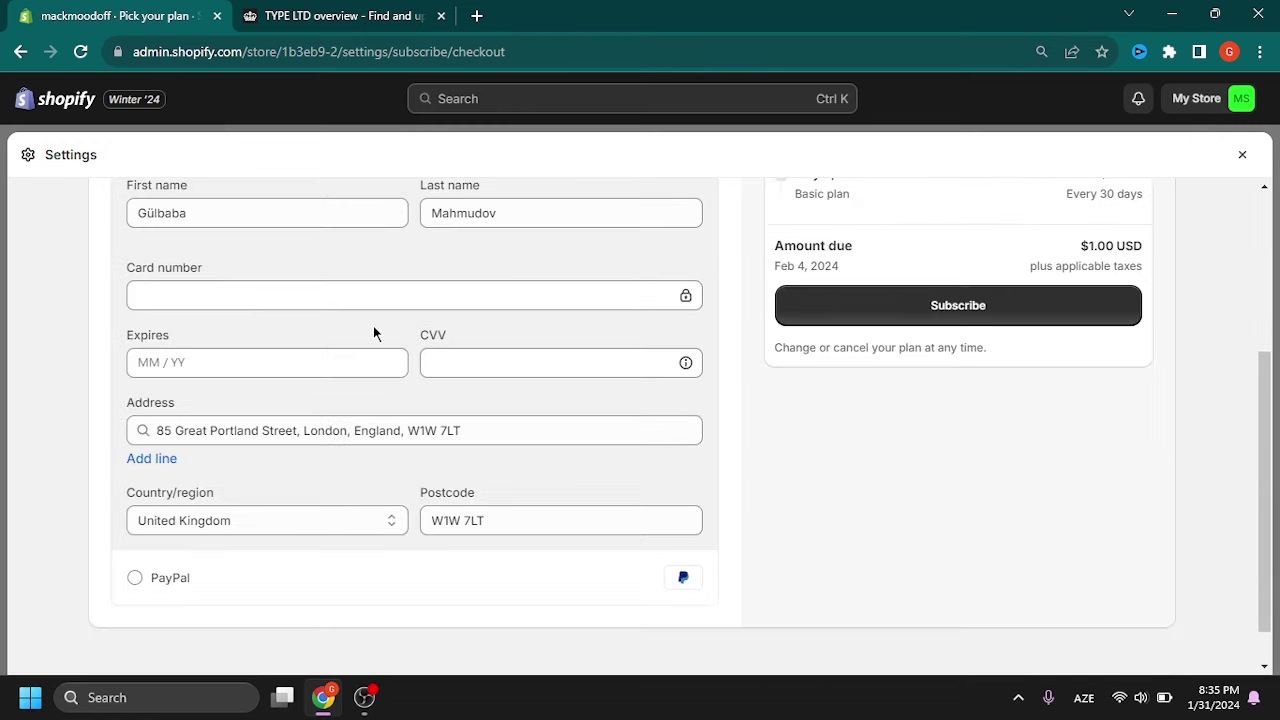
click(276, 301)
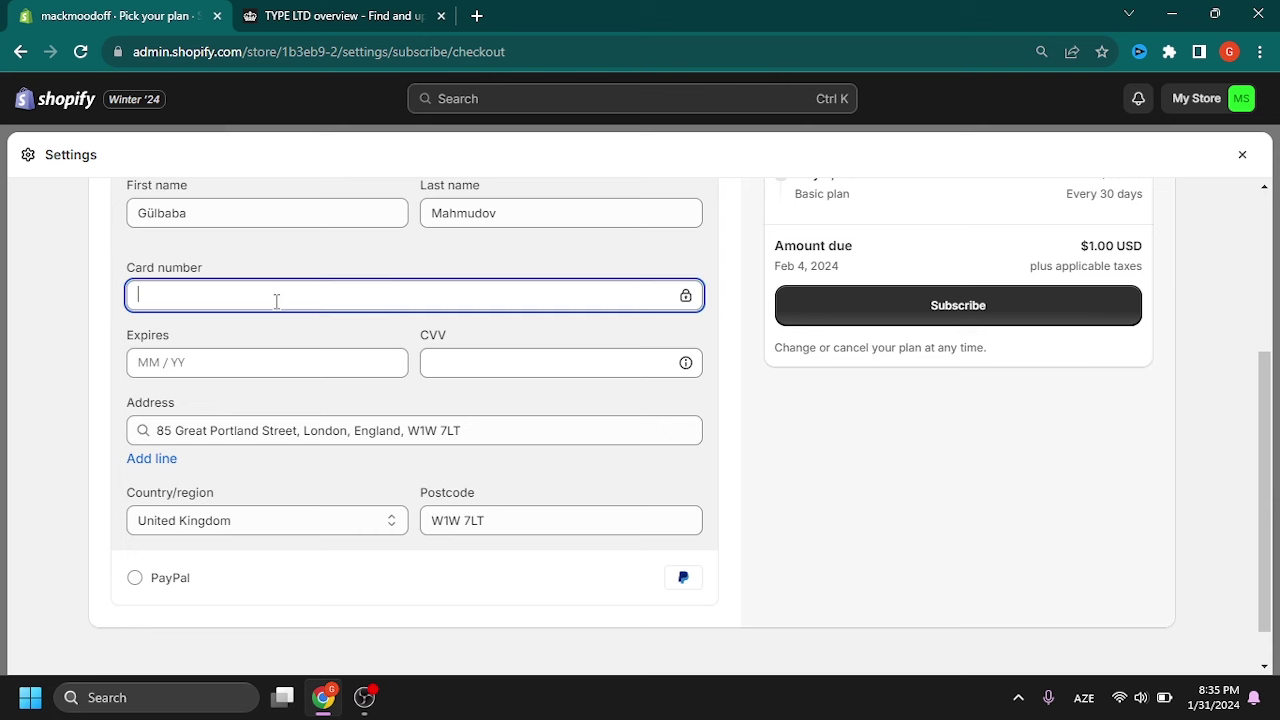
click(207, 358)
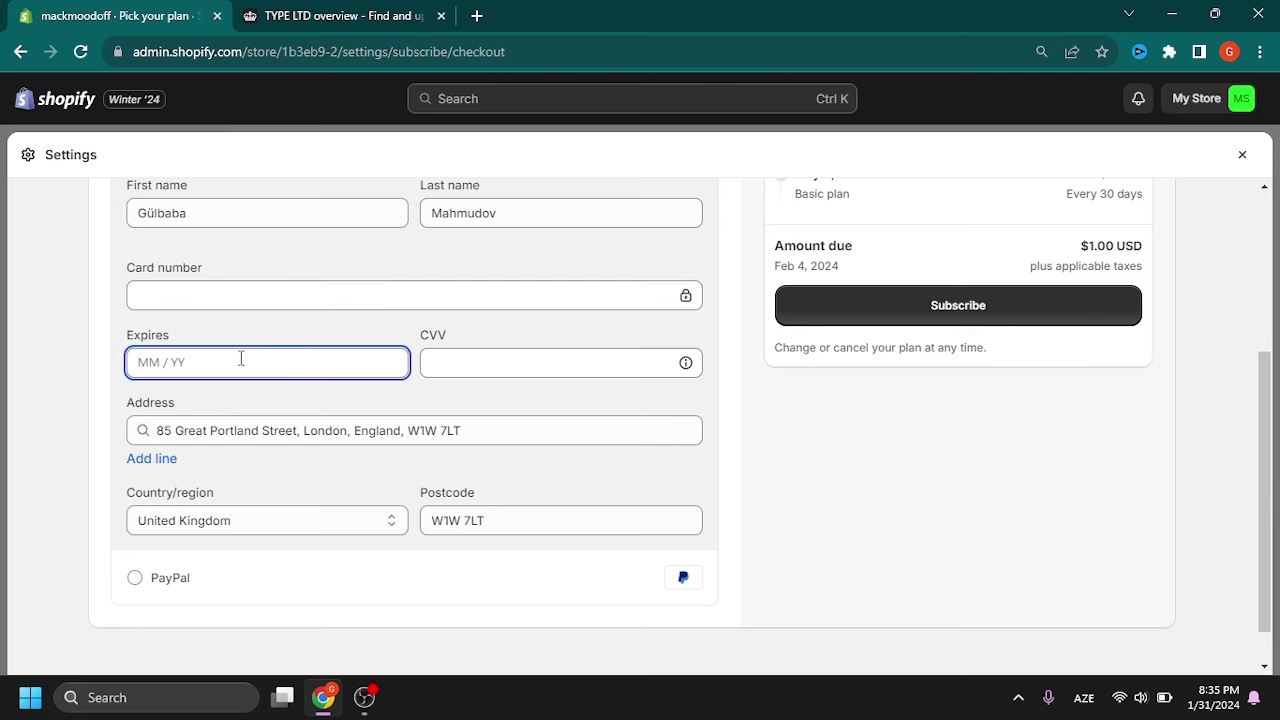
click(535, 363)
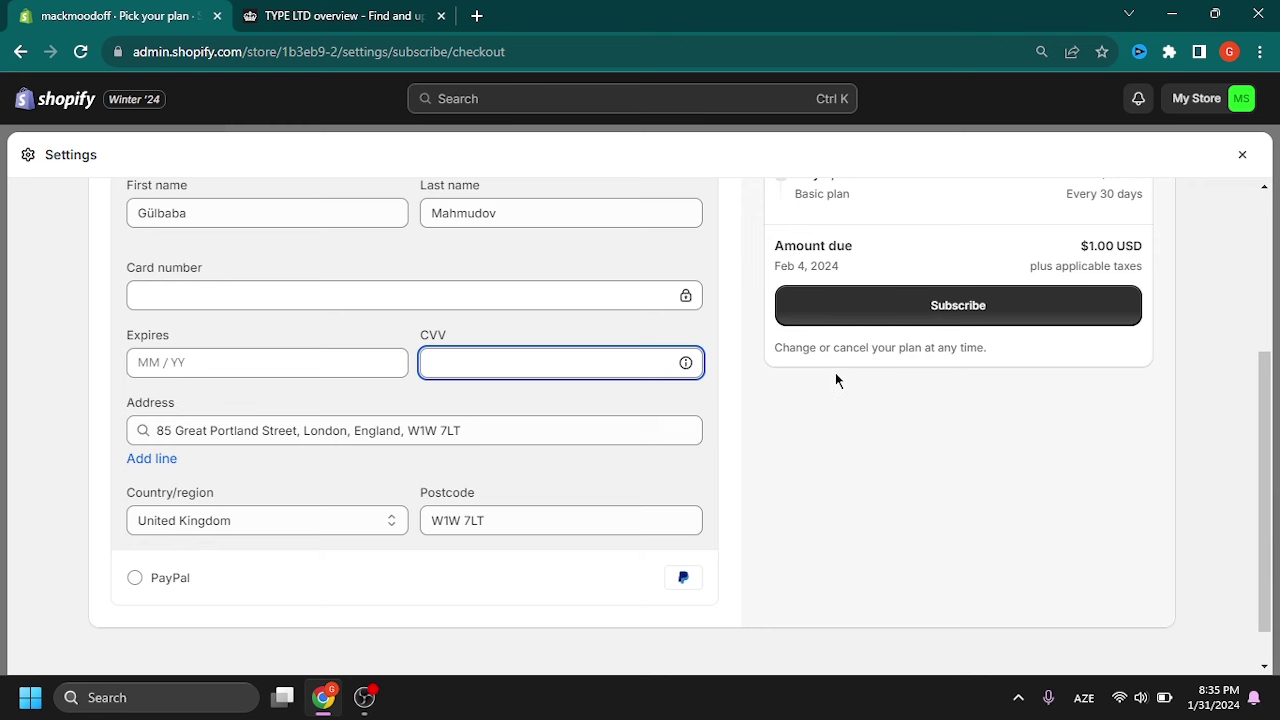
- Check the billing address filled in on the card payment form
scroll(557, 457, up, 1)
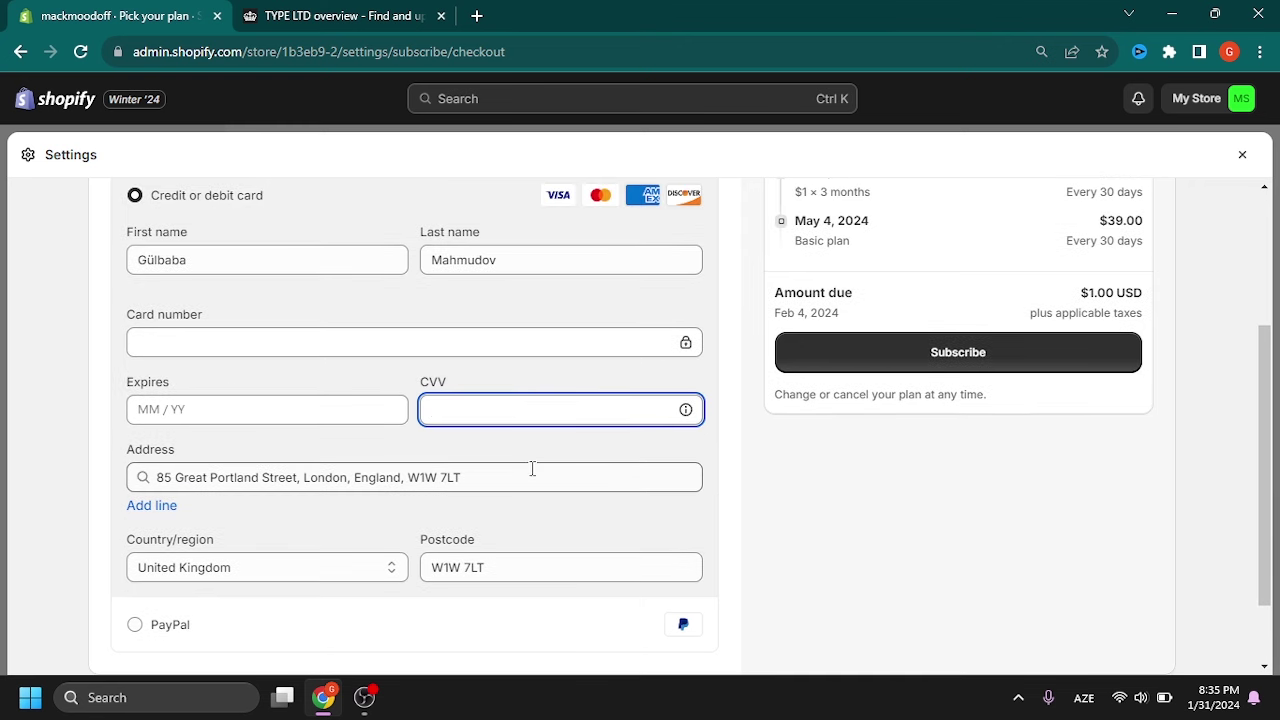
drag(532, 469, 142, 477)
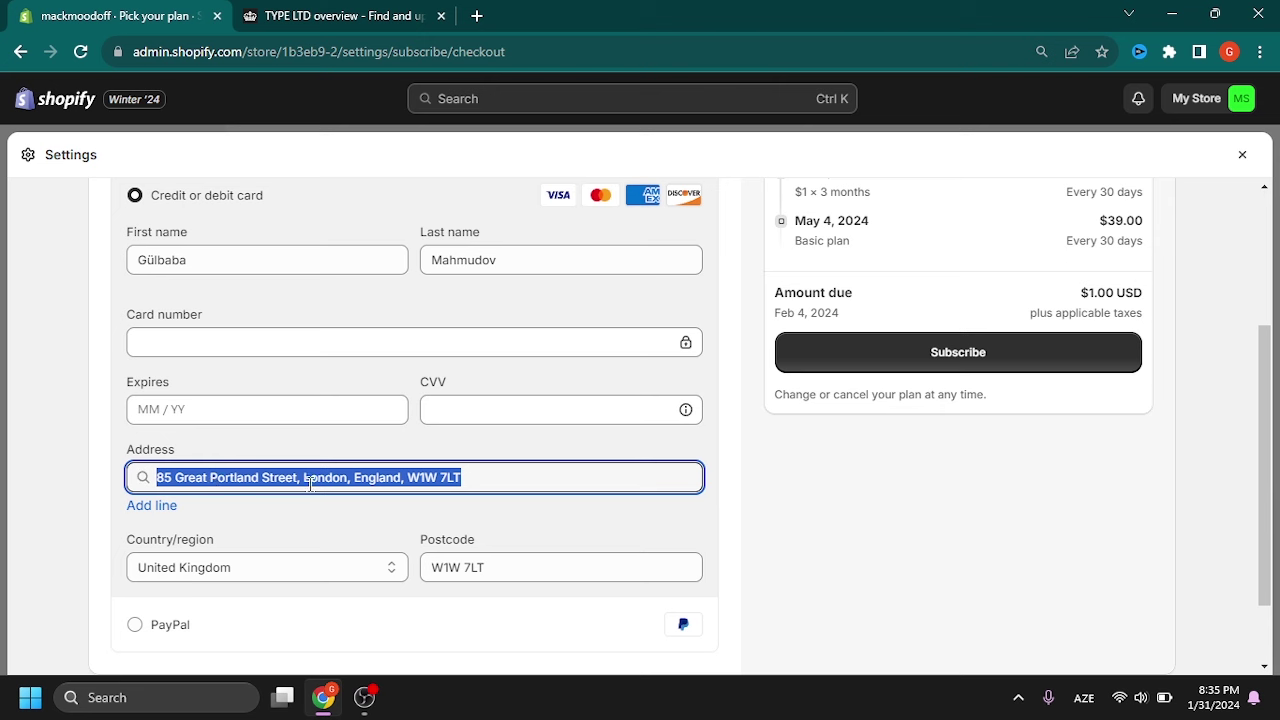
click(446, 477)
scroll(349, 328, up, 2)
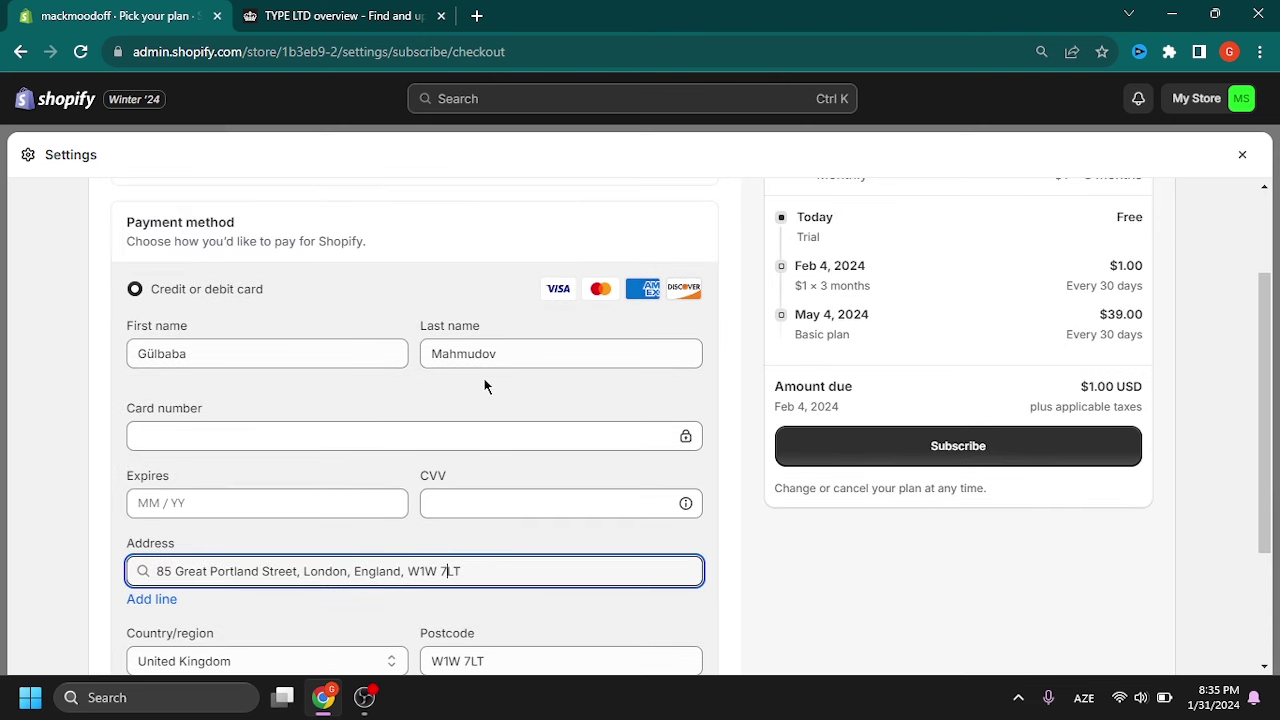
scroll(485, 386, down, 2)
drag(466, 384, 152, 408)
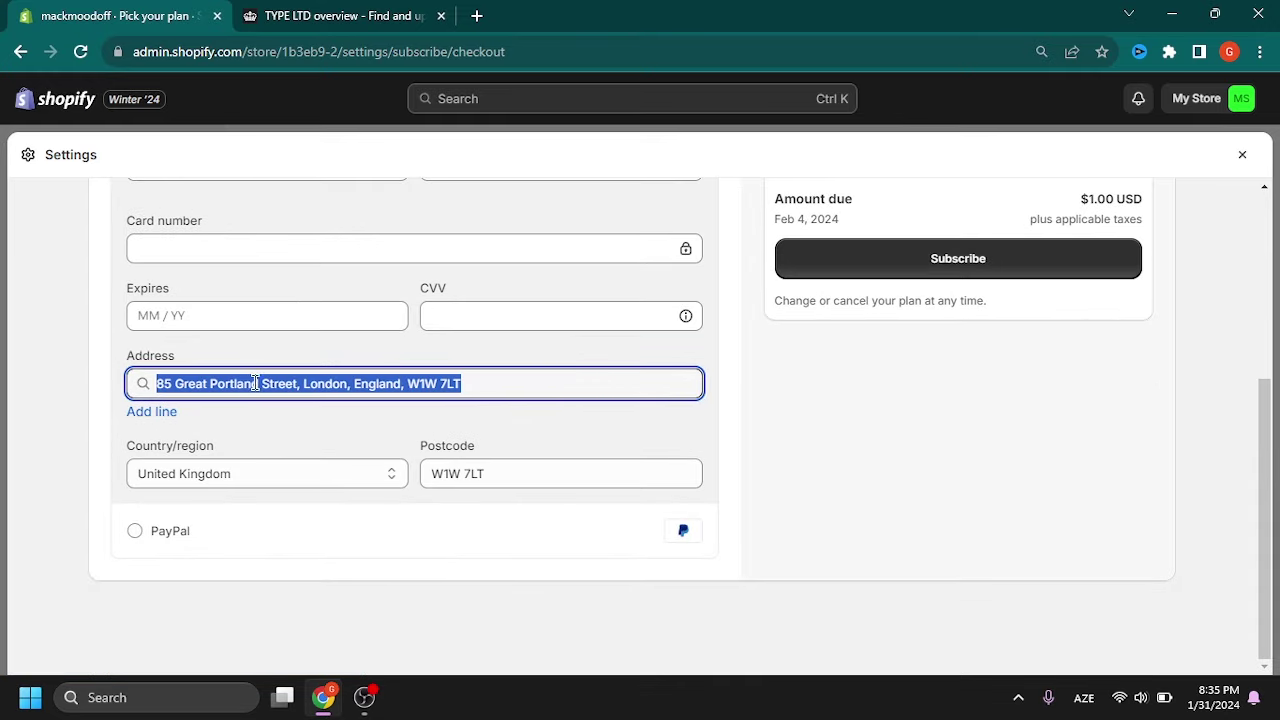
- Leave the plan checkout for the plan settings and check the billing cycle's remaining trial period
key(alt+Left)
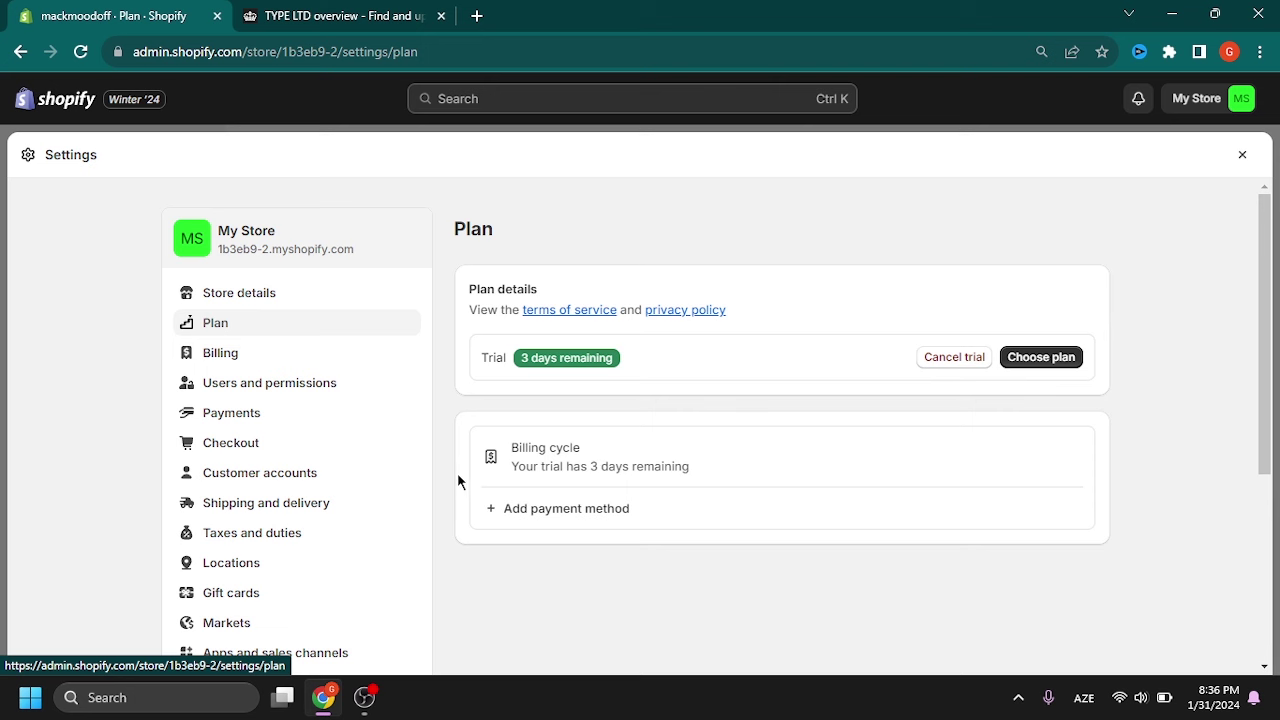
drag(582, 466, 643, 462)
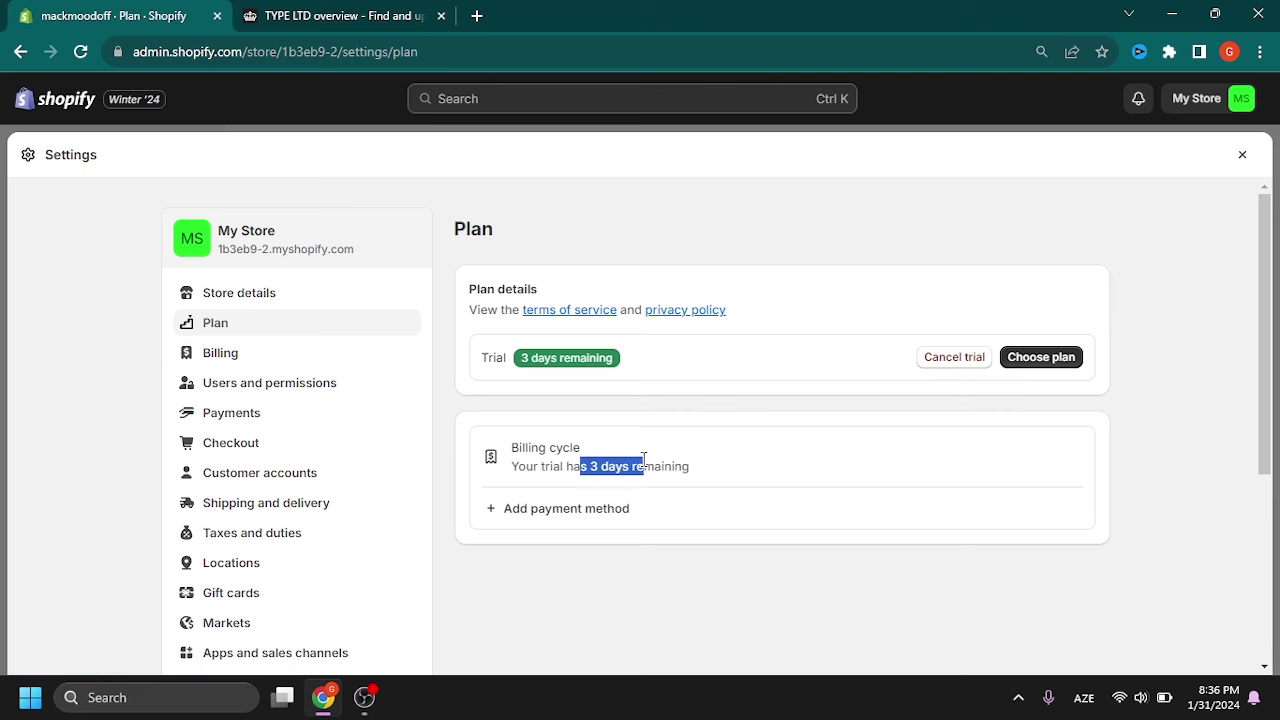
- Open the billing settings, examine the credit card form for adding a payment method, and close it
click(286, 354)
click(526, 363)
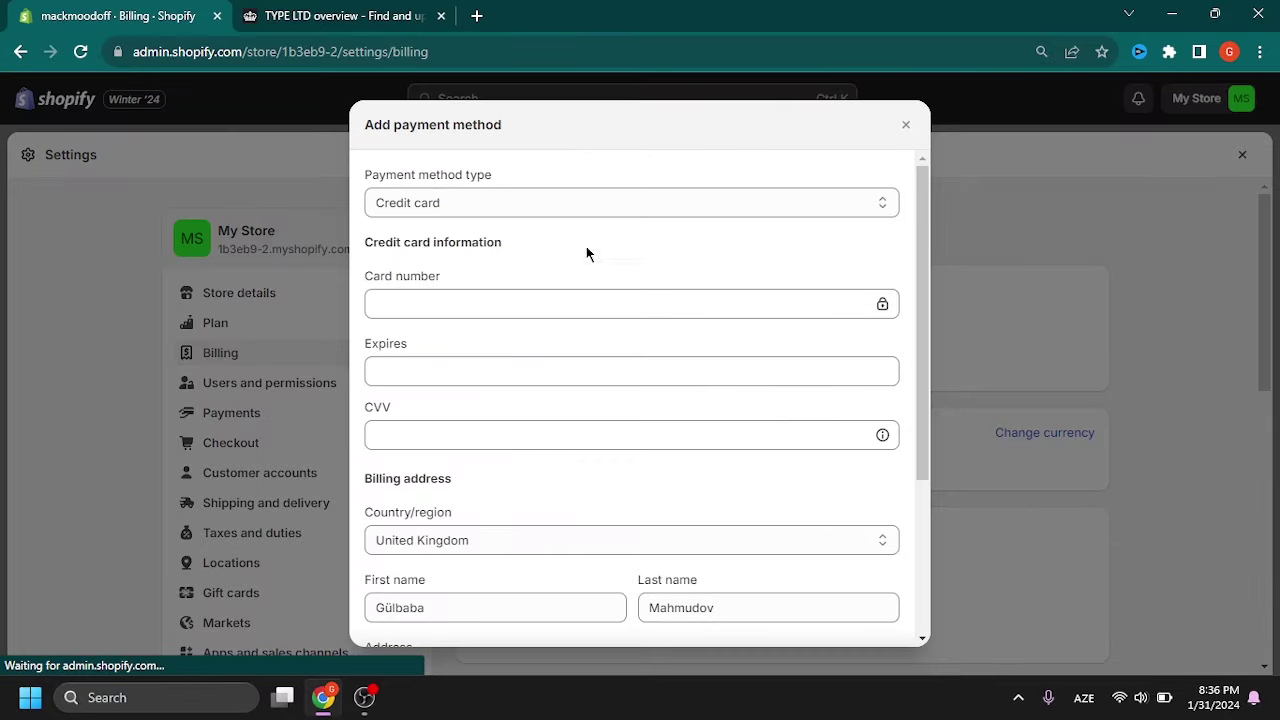
click(433, 372)
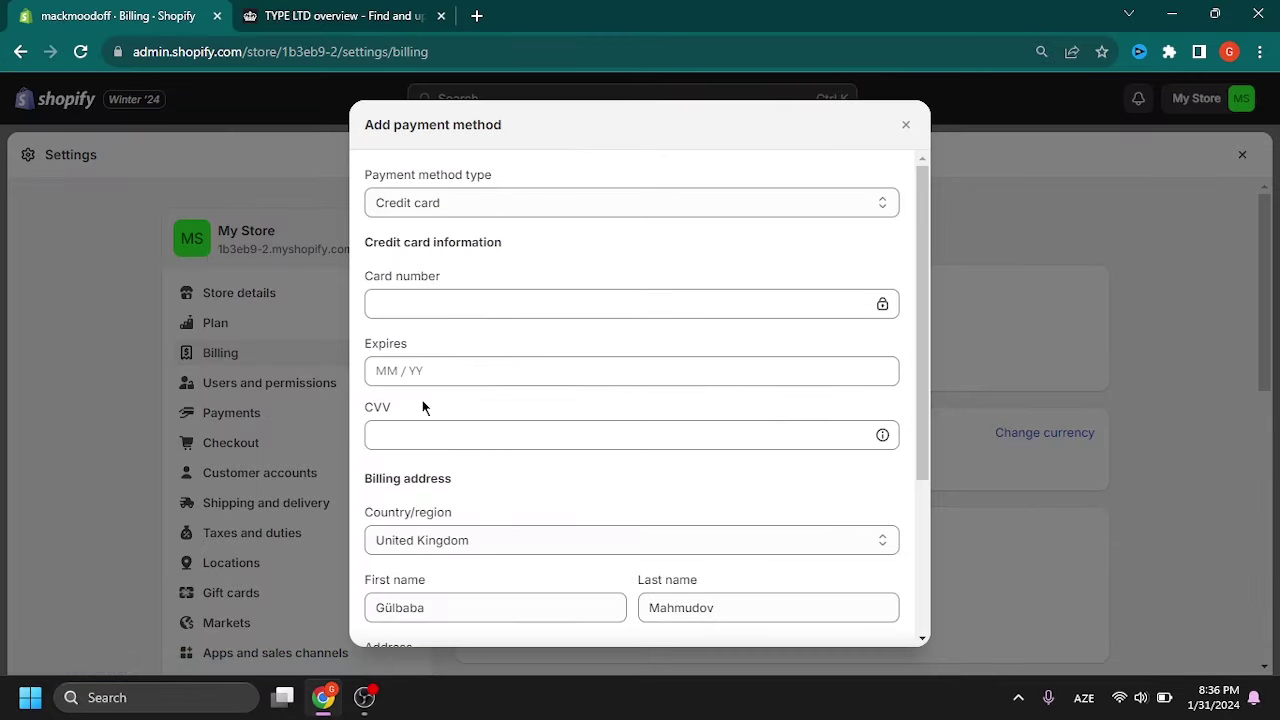
scroll(453, 446, down, 2)
scroll(720, 360, down, 1)
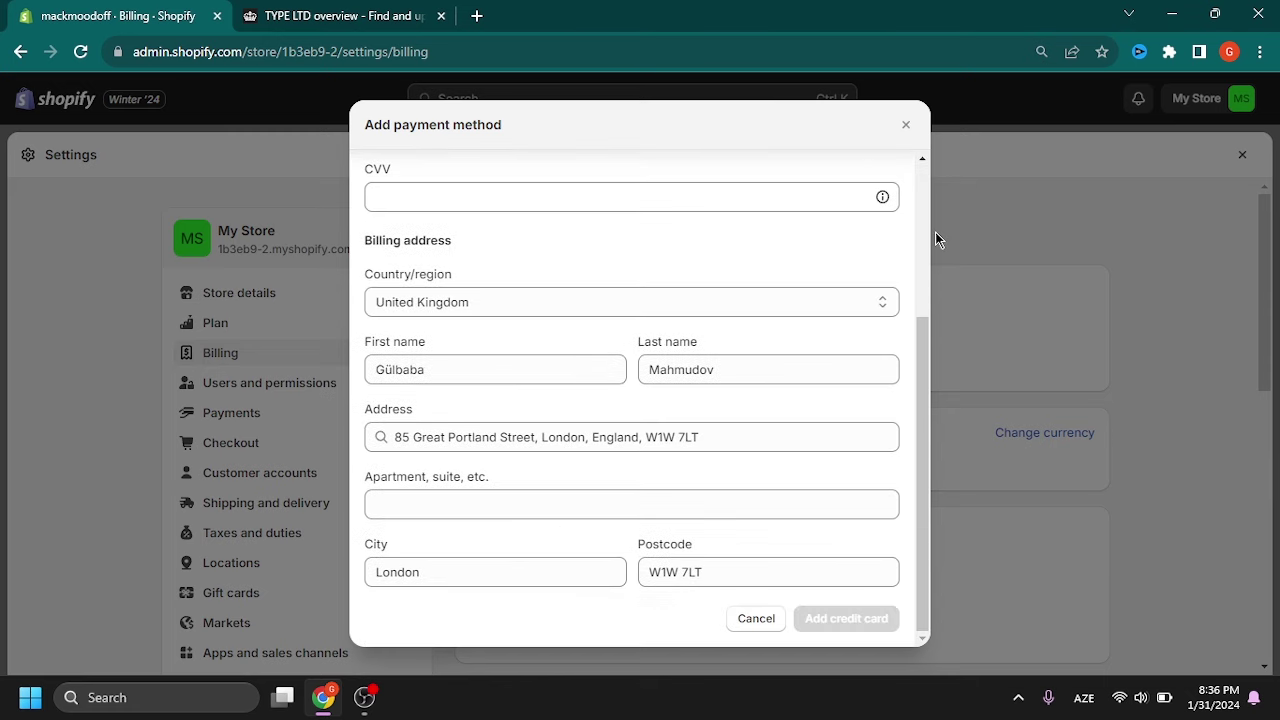
click(906, 124)
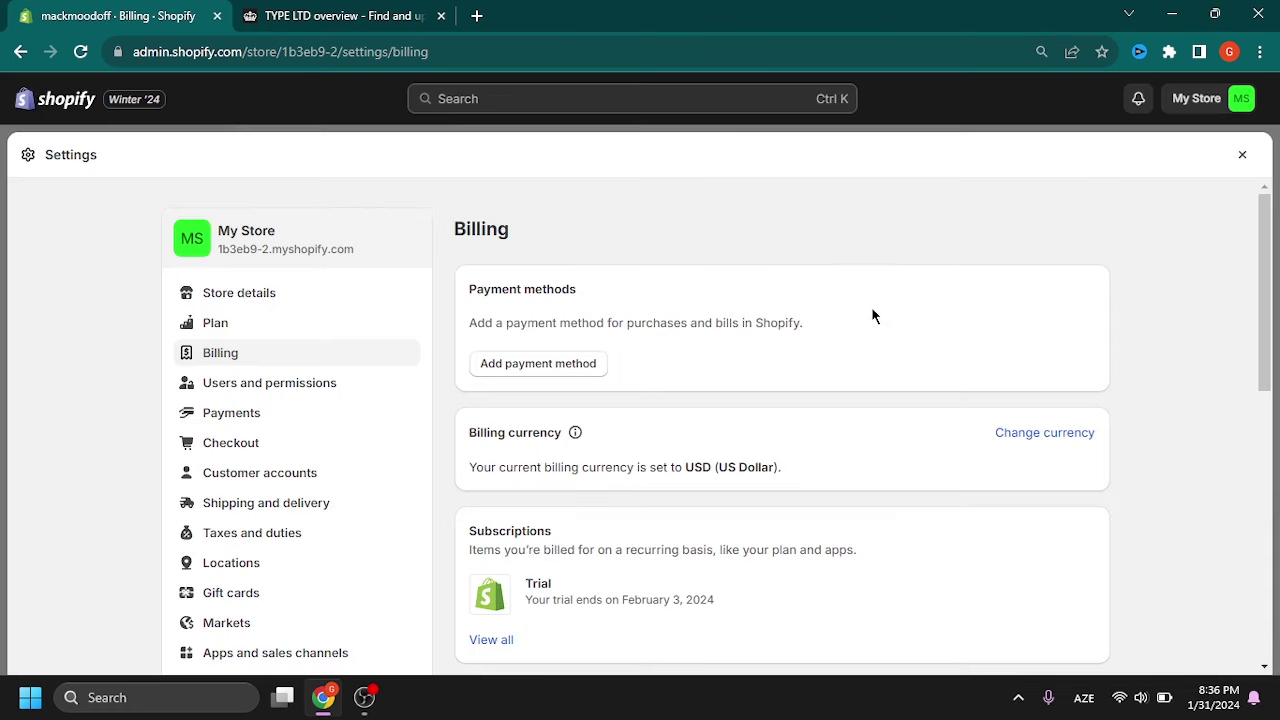
- Examine the billing currency and the subscriptions section of the billing settings
scroll(754, 374, down, 1)
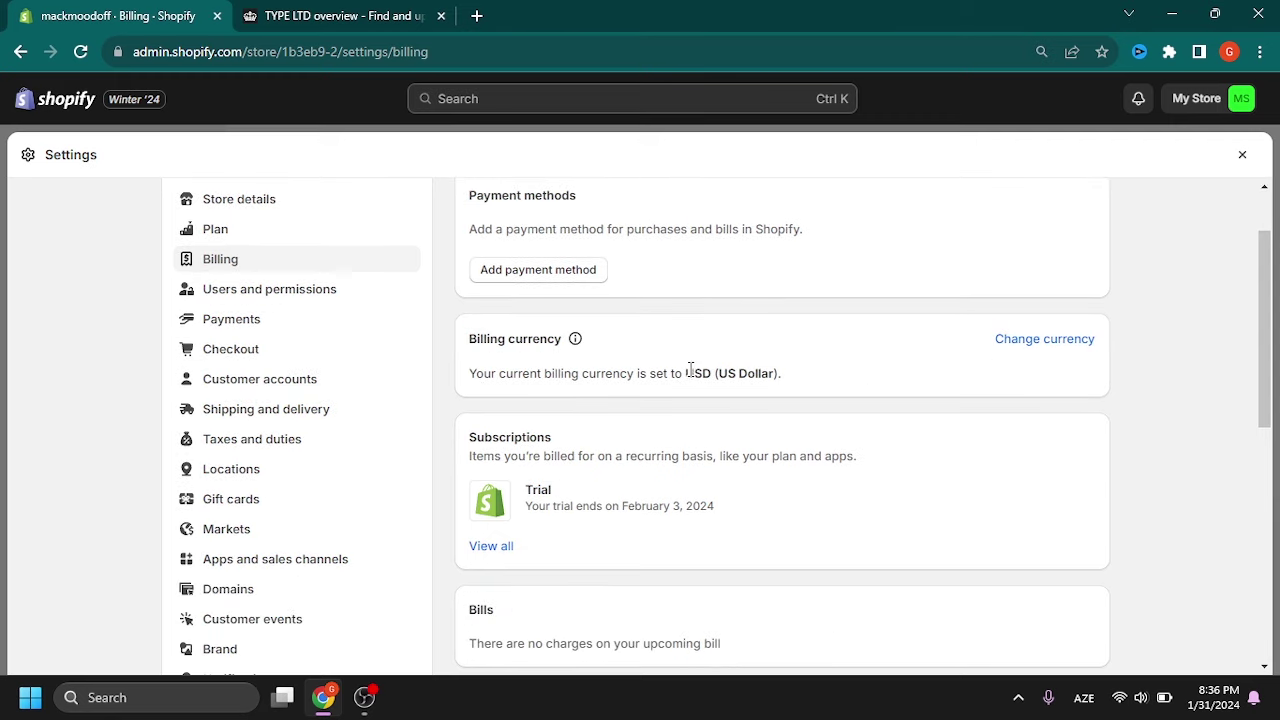
drag(683, 373, 778, 373)
click(809, 378)
drag(783, 377, 706, 373)
click(753, 370)
scroll(753, 372, down, 2)
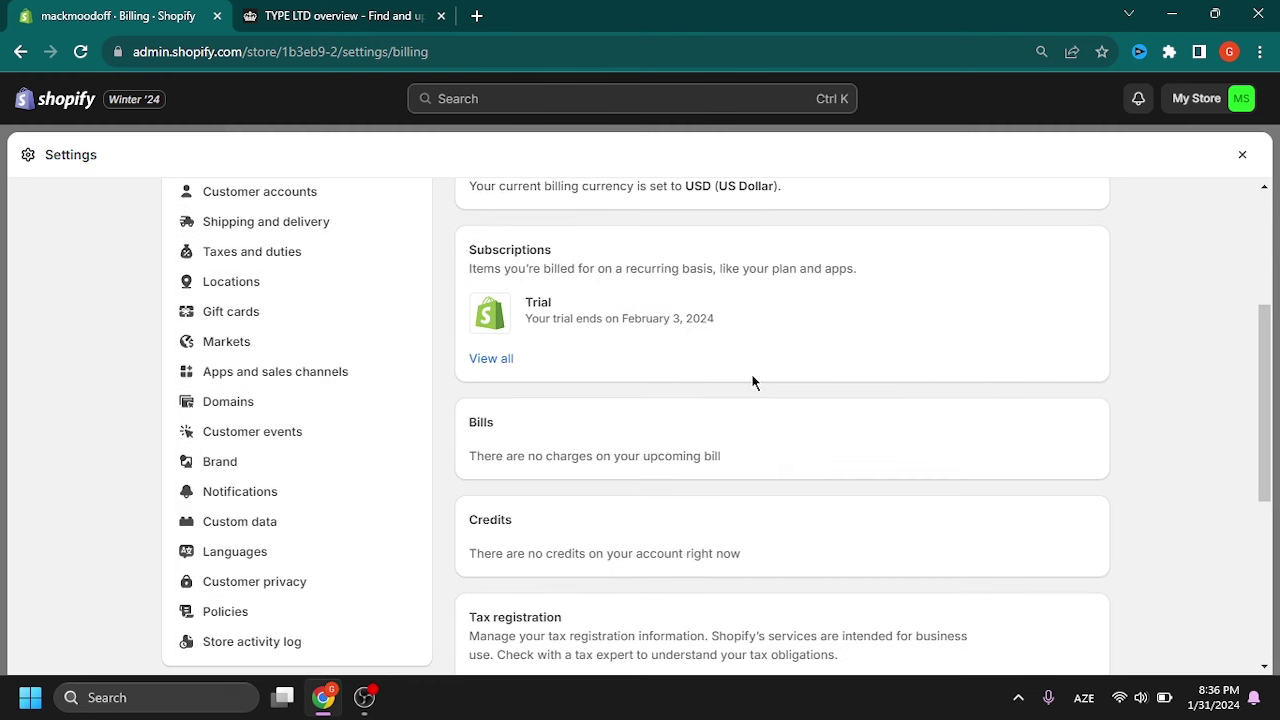
drag(470, 250, 591, 247)
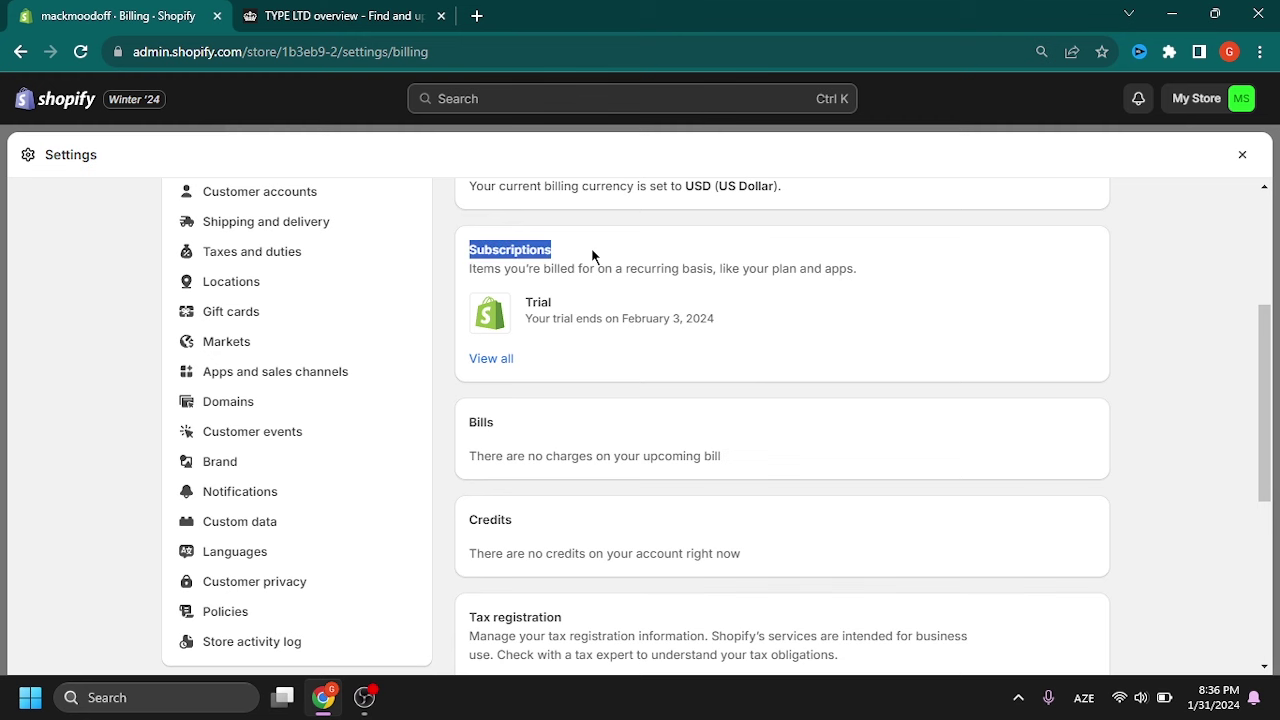
- View all active subscriptions, return to the billing settings, and look through the credits, tax registration and statement of charges
click(491, 358)
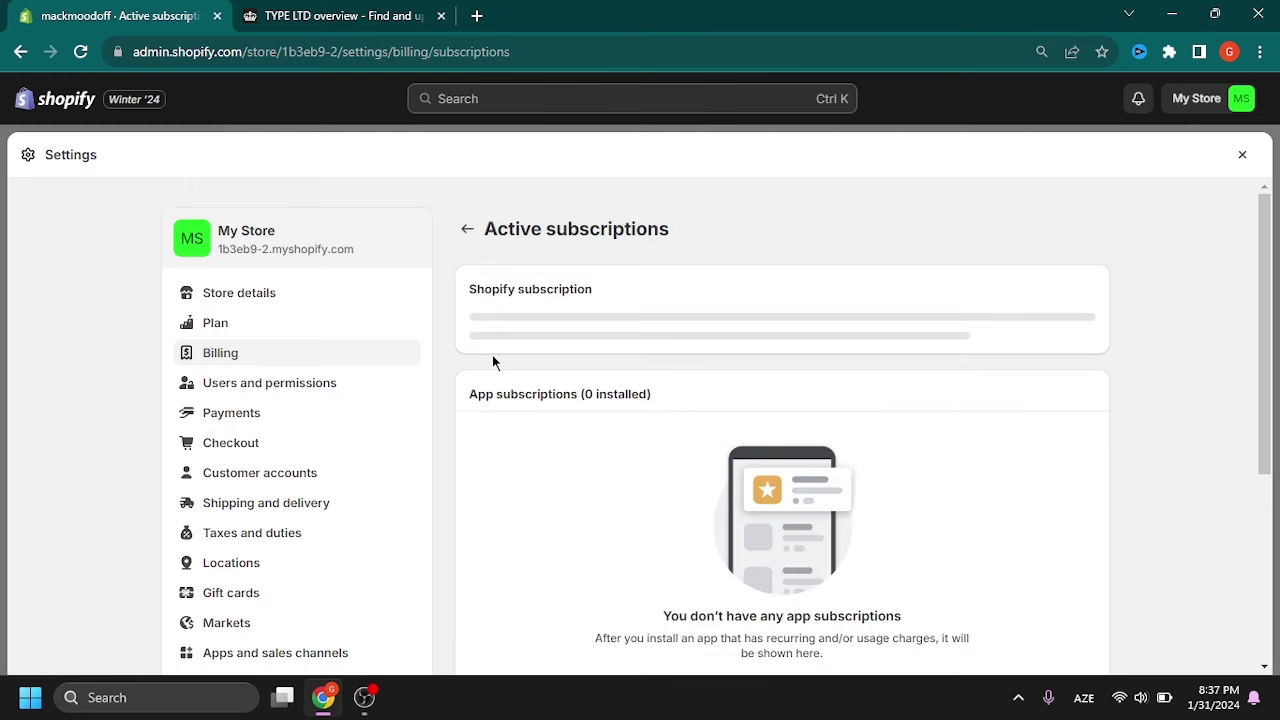
click(467, 229)
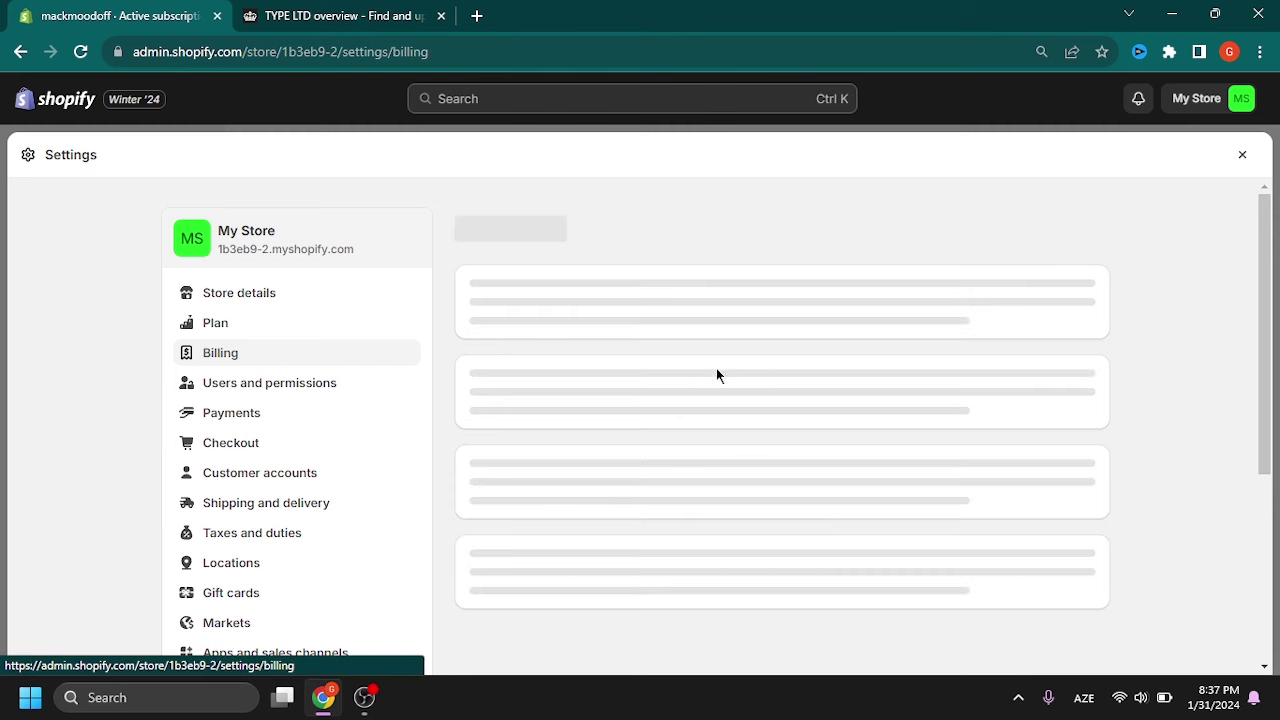
scroll(710, 390, down, 5)
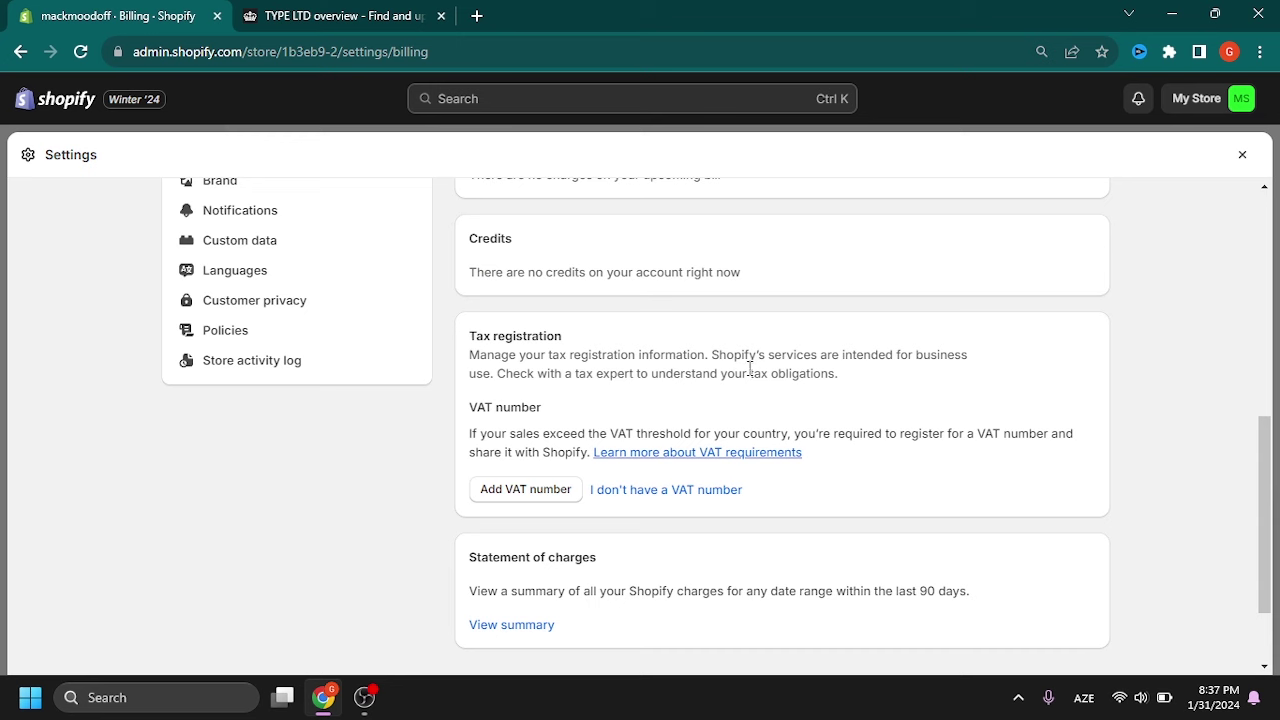
scroll(762, 383, up, 5)
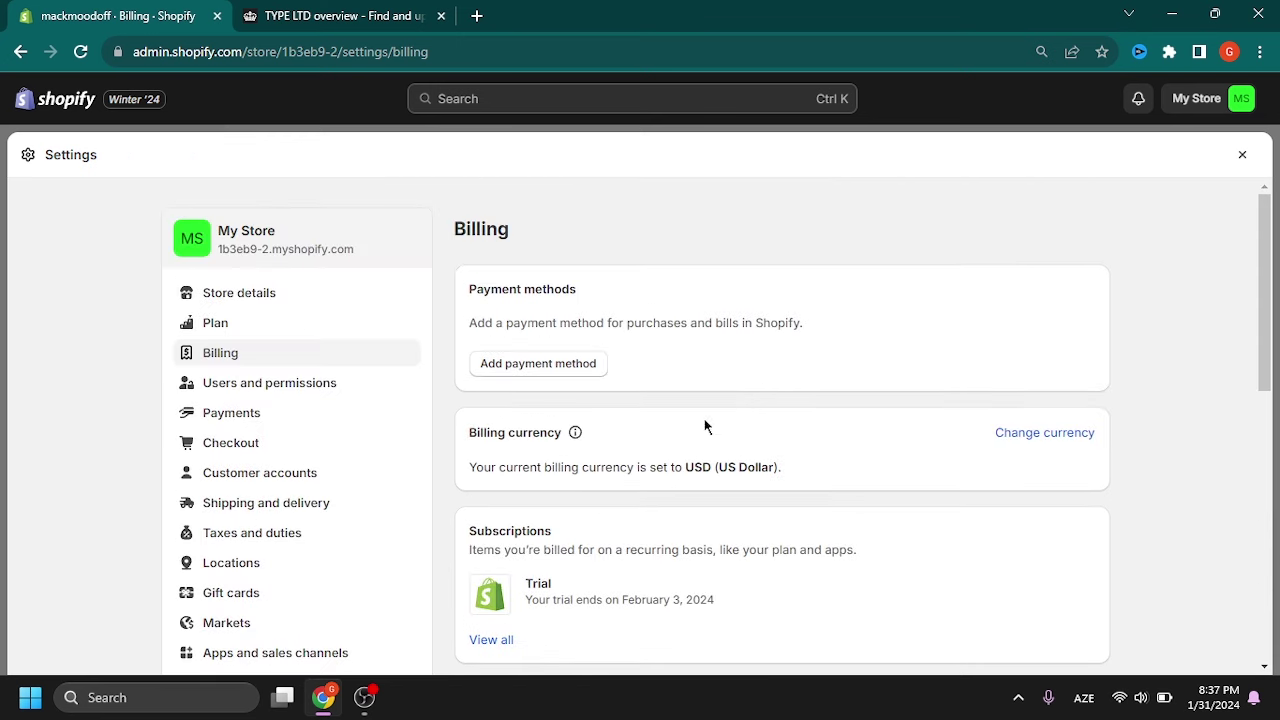
- Open the users and permissions settings and examine the store owner, staff accounts, POS staff and collaborator sections
click(275, 382)
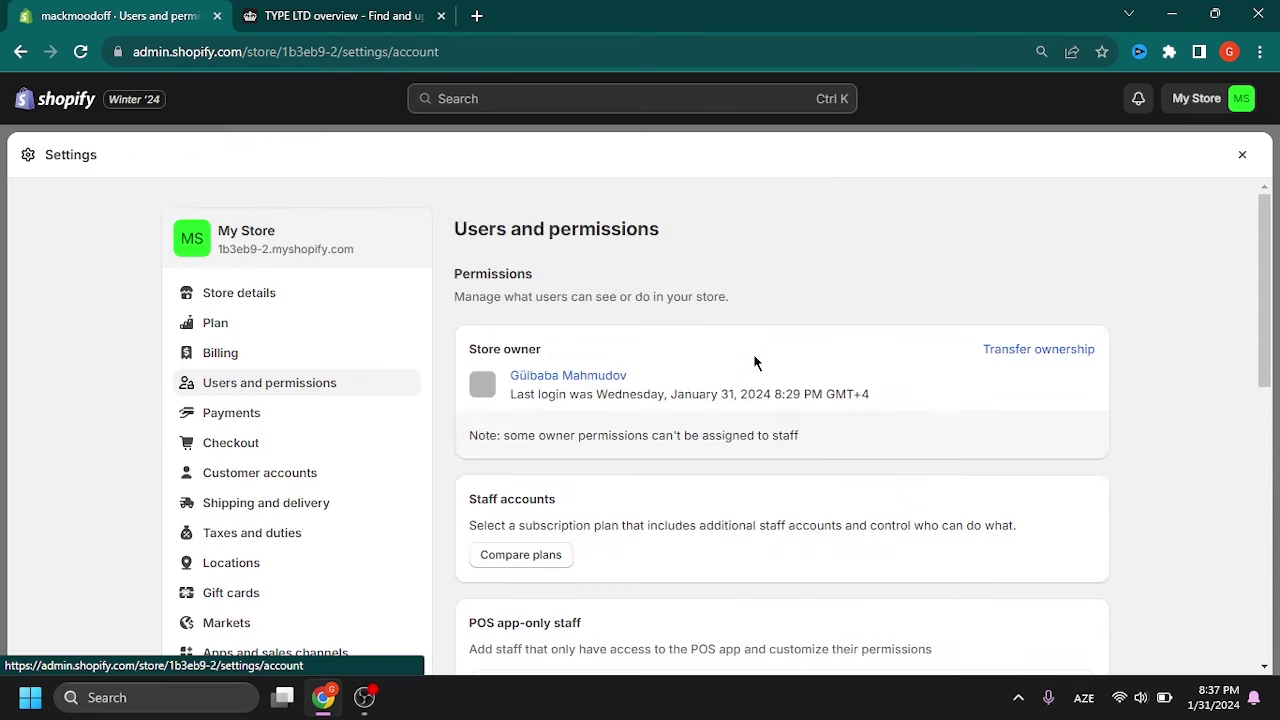
scroll(755, 362, down, 1)
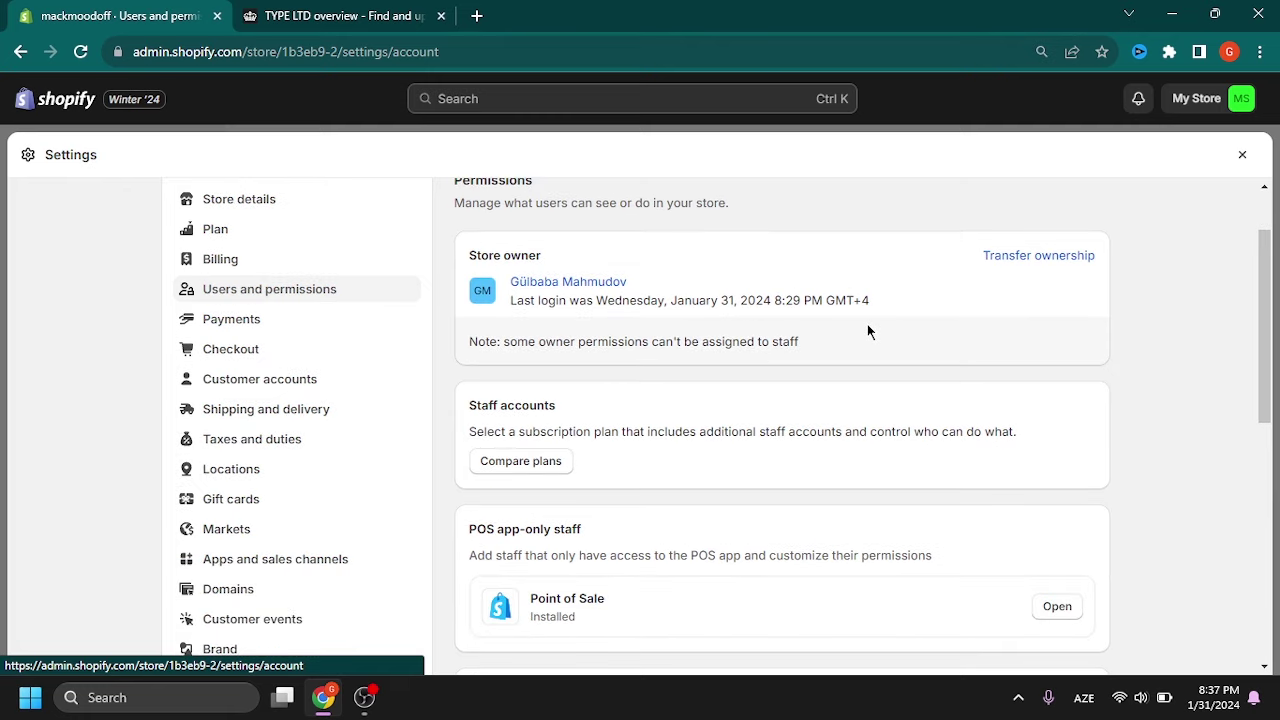
scroll(862, 280, down, 2)
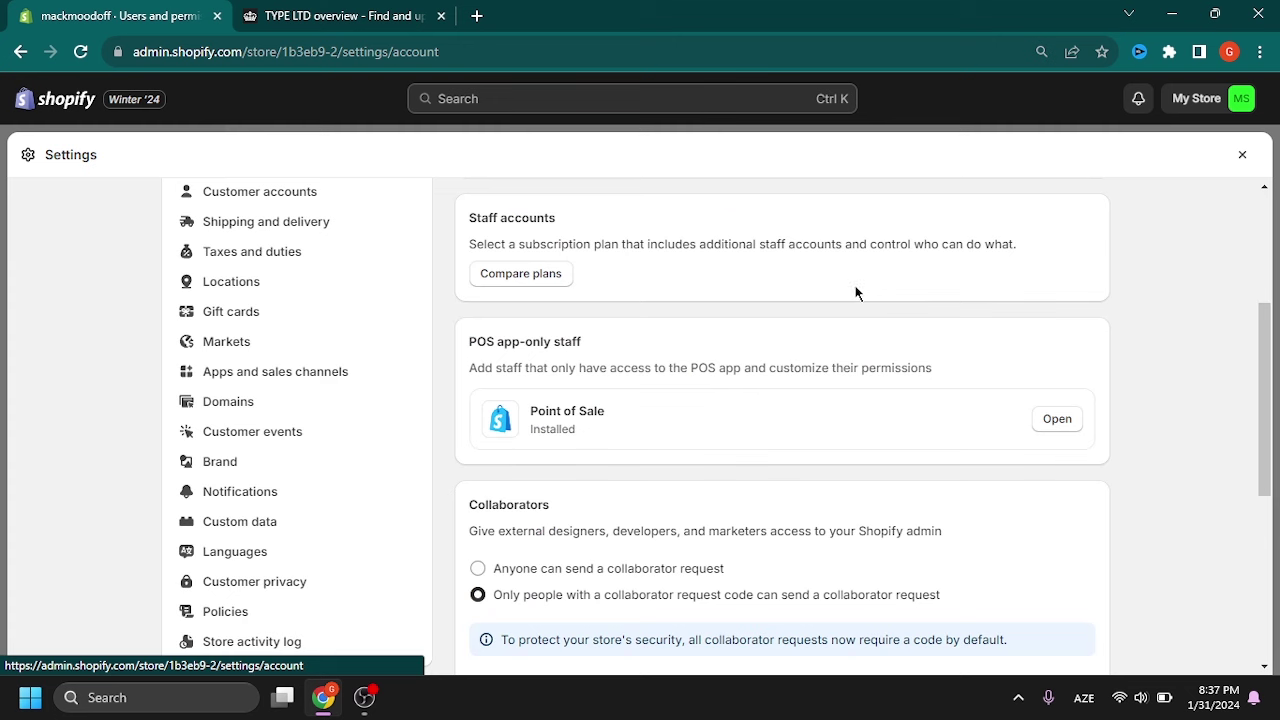
scroll(808, 323, up, 1)
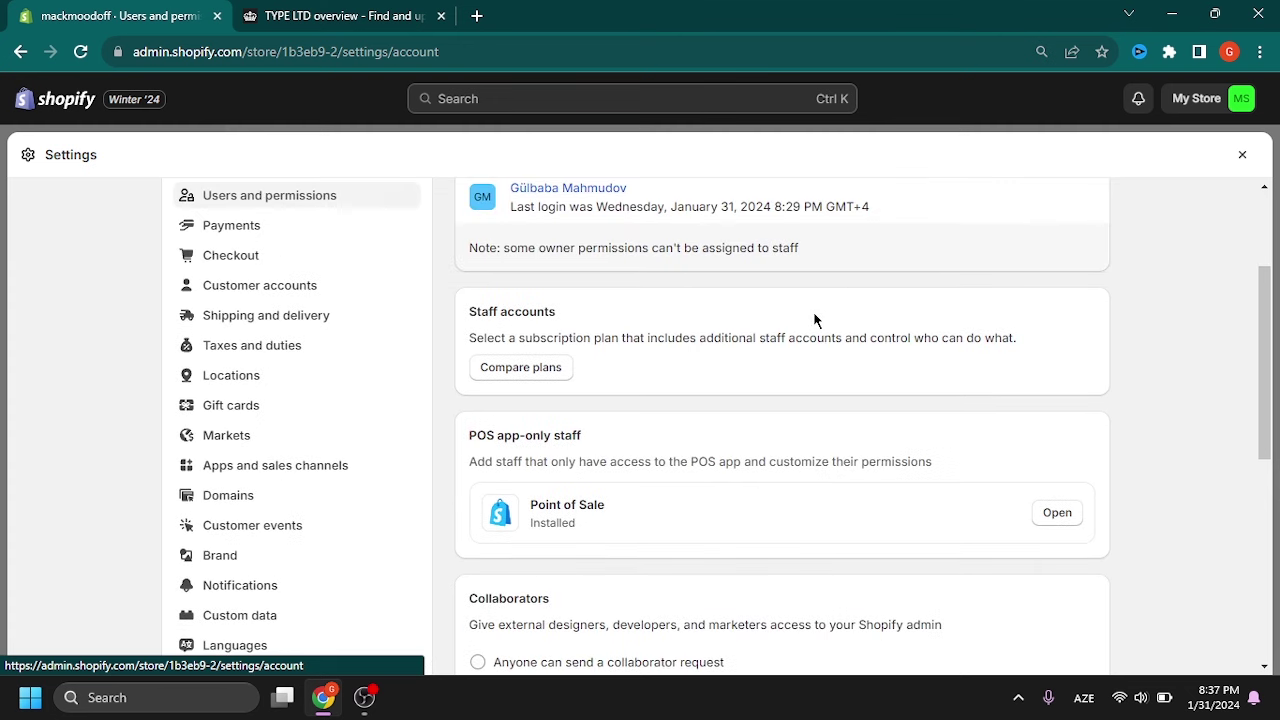
scroll(813, 320, up, 1)
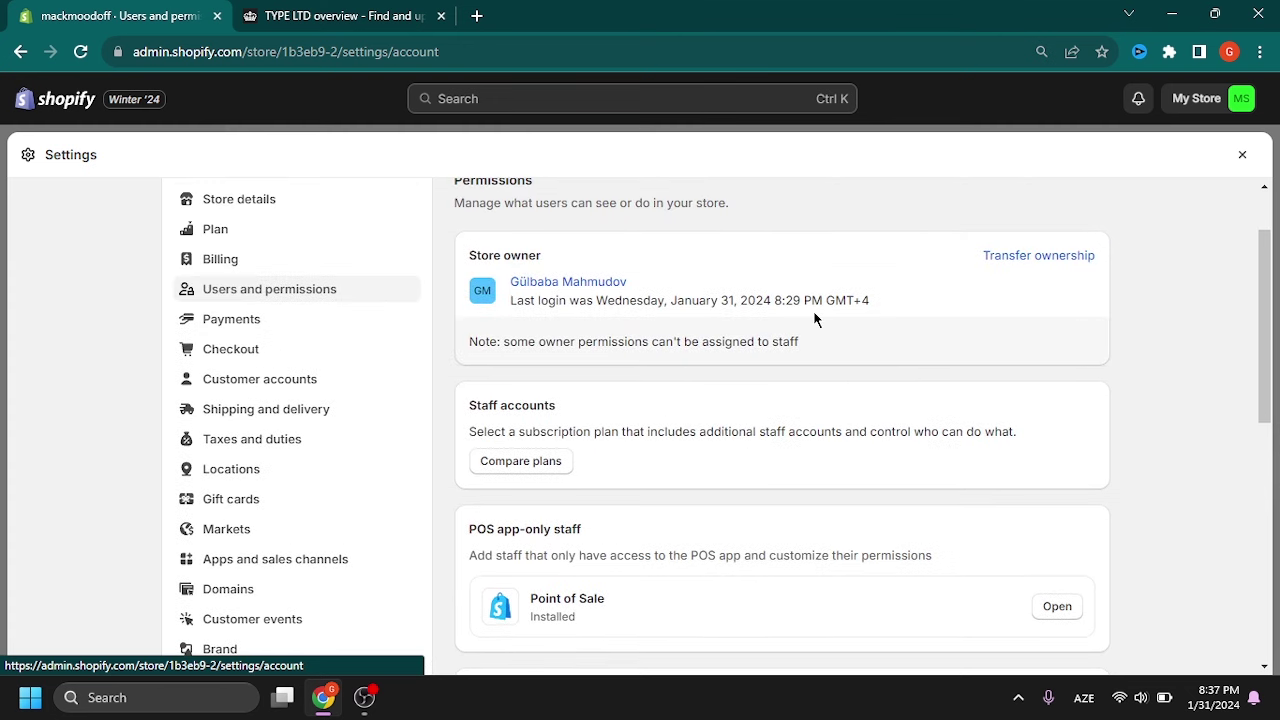
- Open the payments settings and examine Shopify Payments, the PayPal option and the payment capture method
click(311, 329)
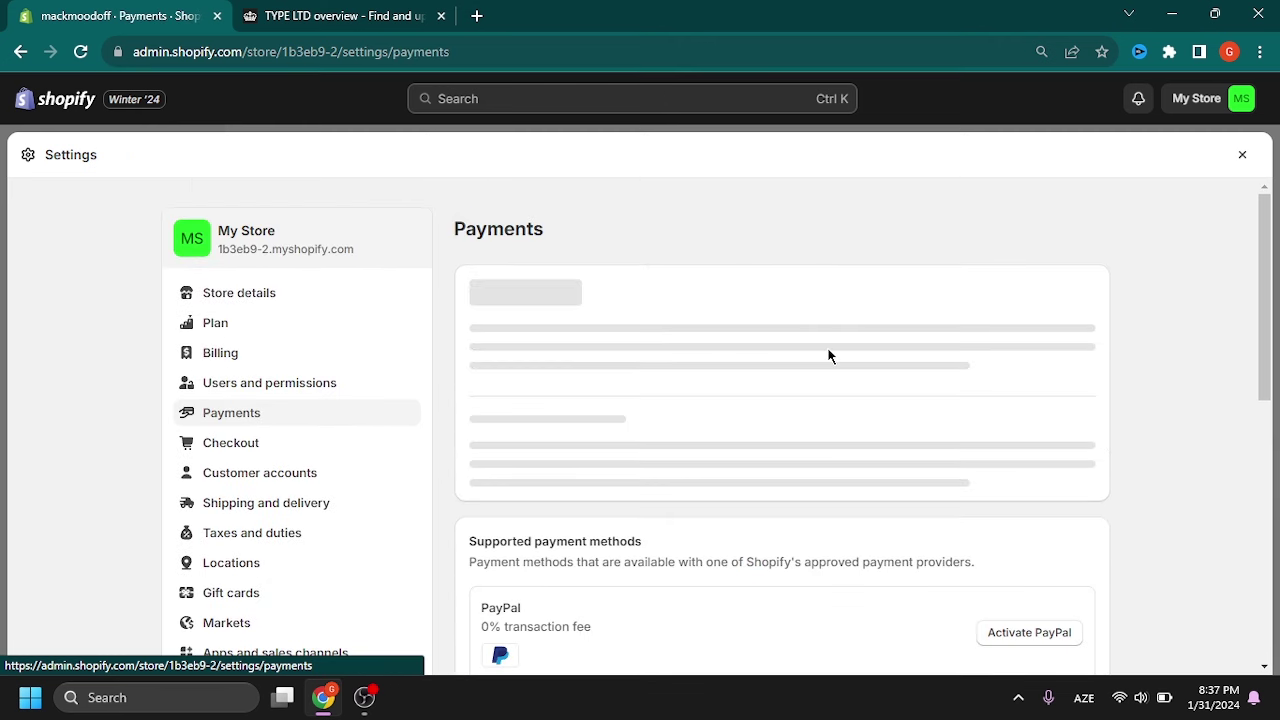
scroll(828, 356, down, 2)
scroll(828, 356, up, 2)
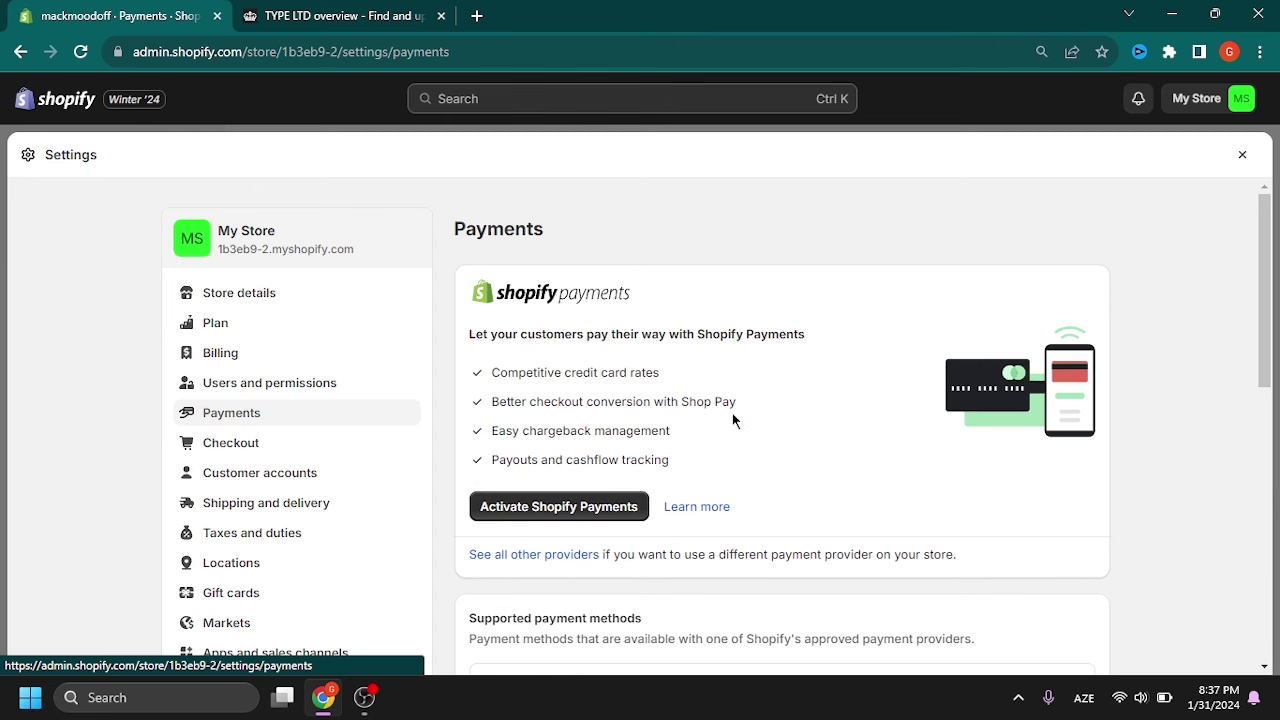
scroll(732, 420, down, 2)
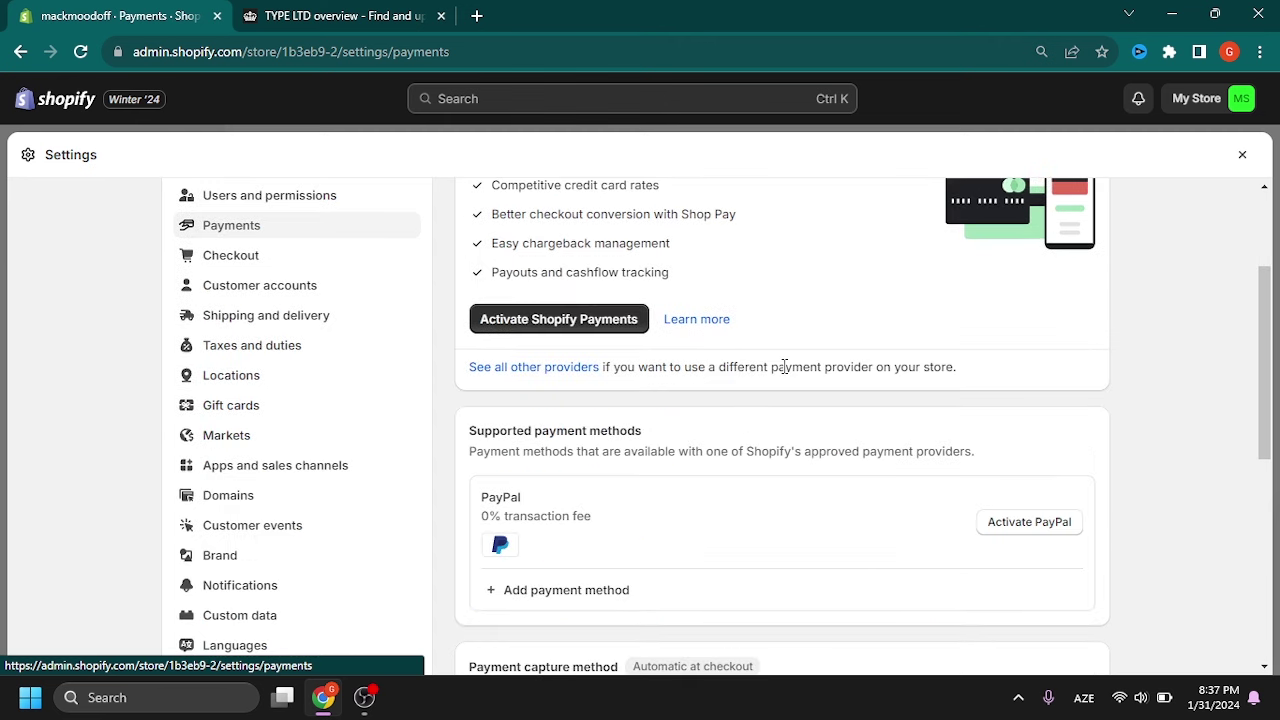
scroll(783, 366, up, 2)
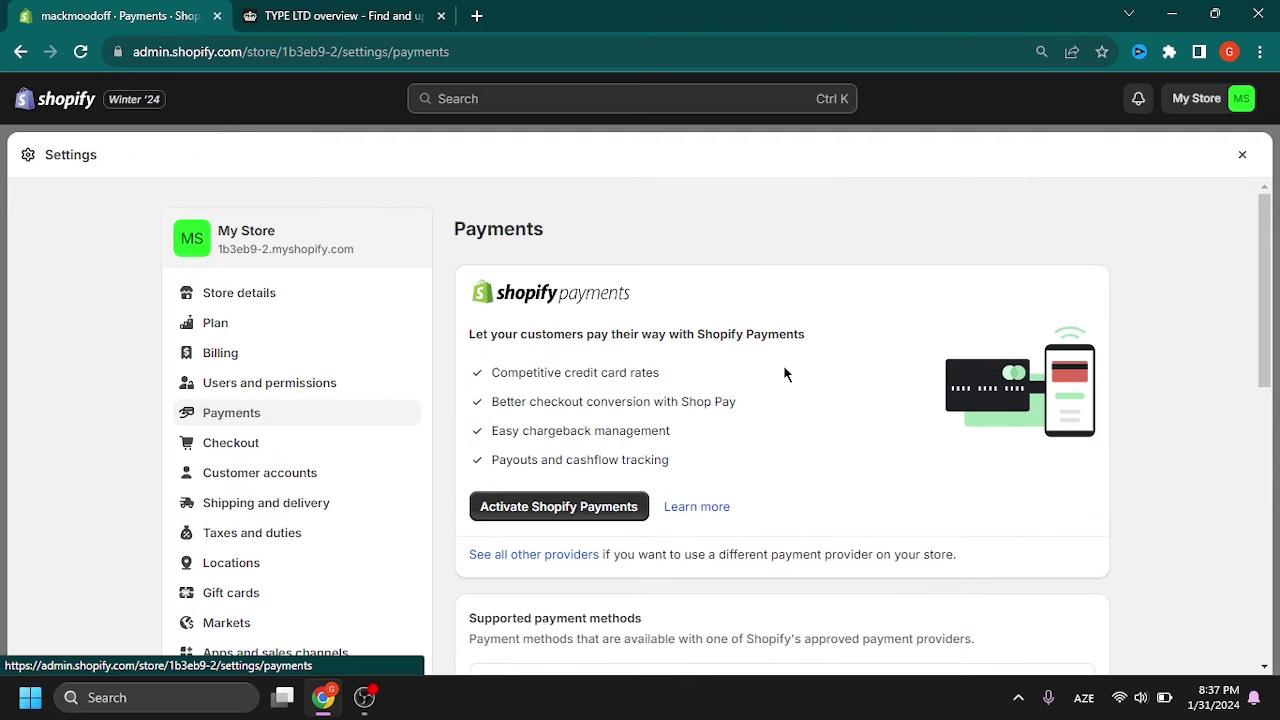
scroll(786, 373, down, 2)
scroll(786, 374, up, 2)
scroll(589, 394, down, 1)
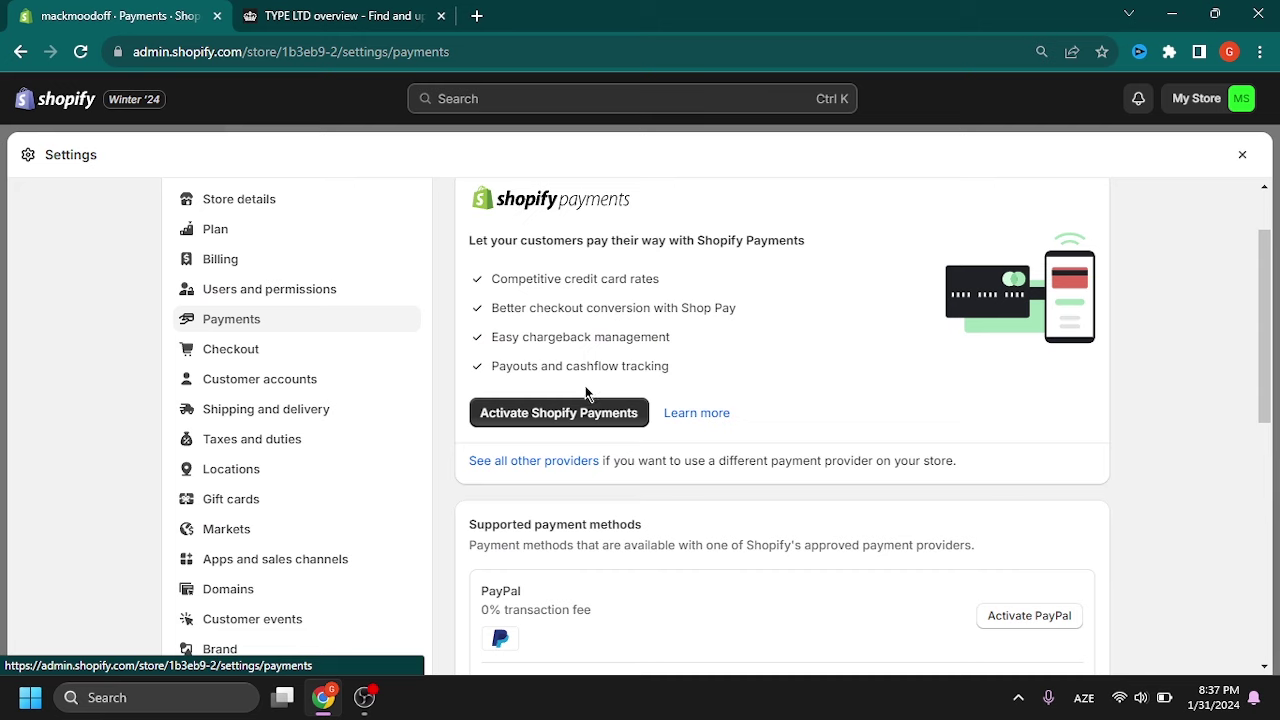
scroll(730, 366, down, 2)
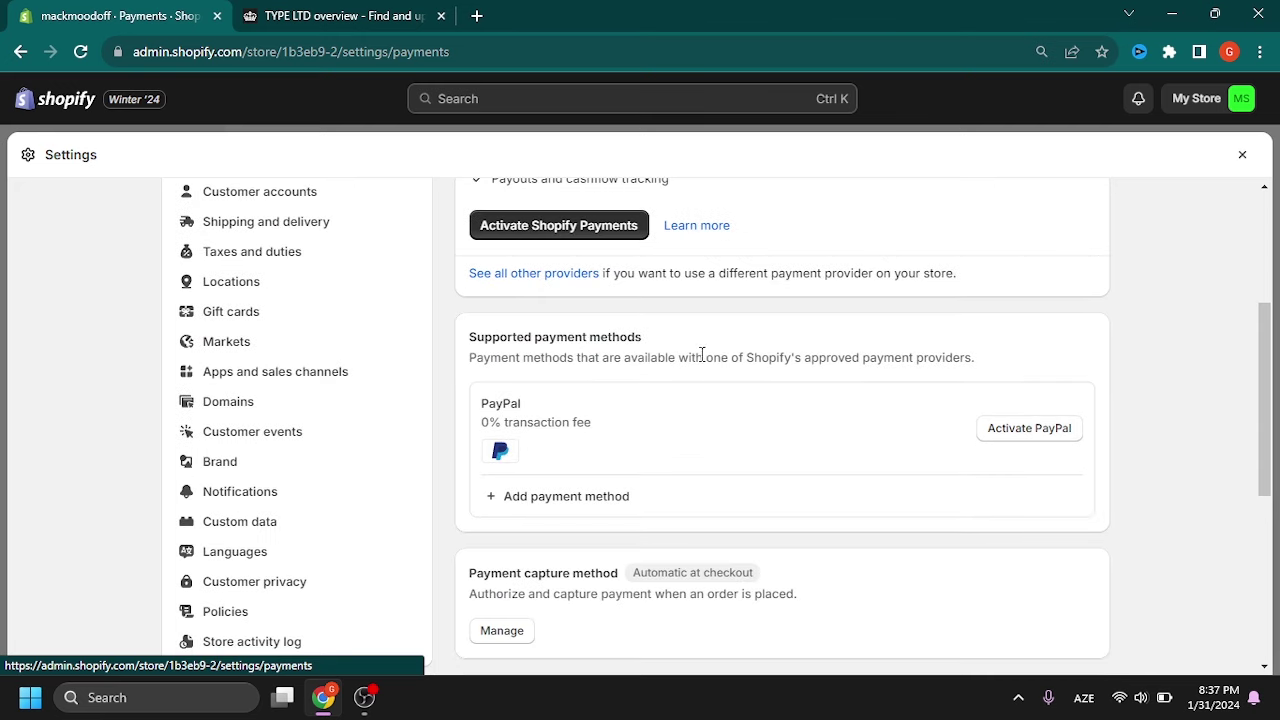
scroll(609, 368, up, 1)
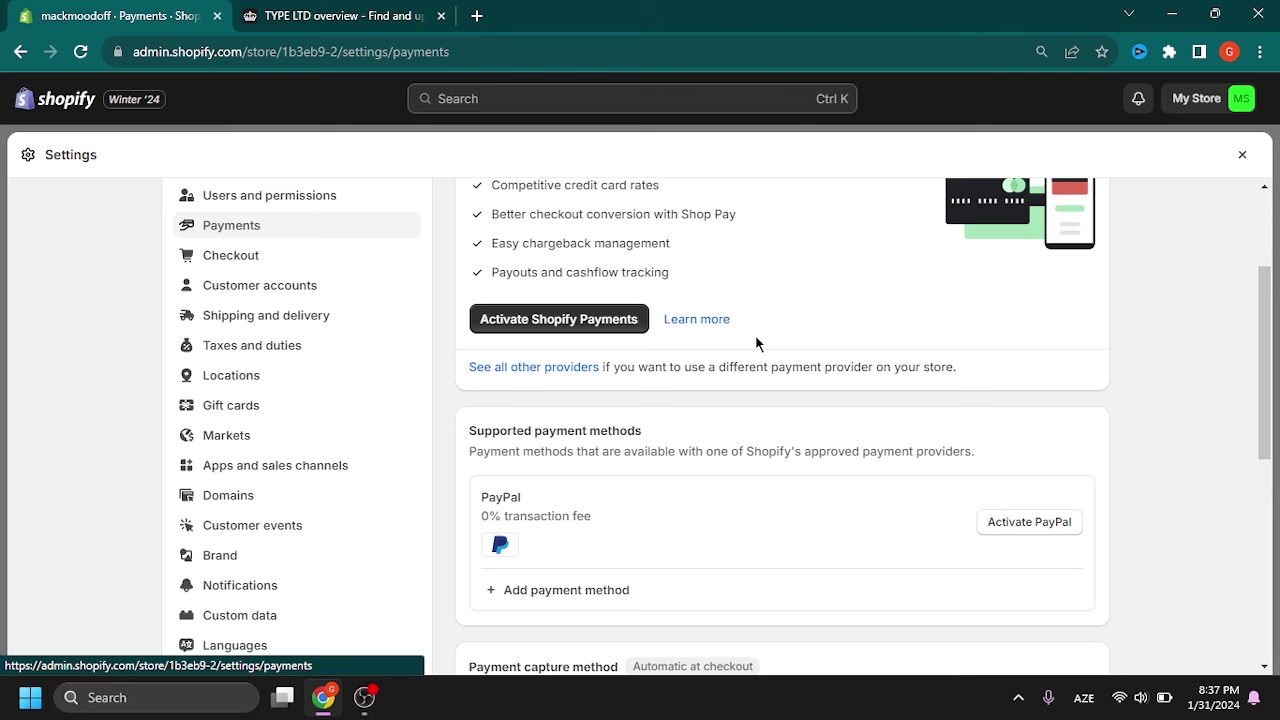
scroll(351, 354, up, 1)
- Open the checkout settings and require customers to give both first and last name
click(351, 351)
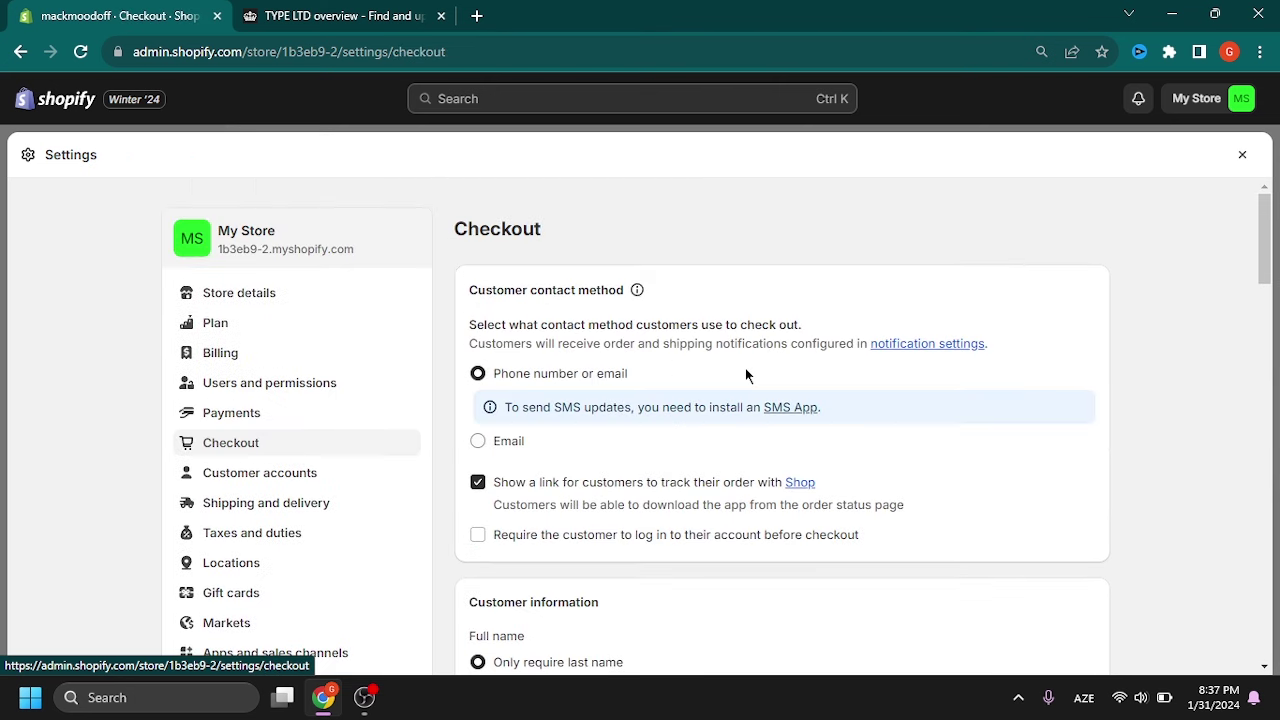
scroll(746, 367, down, 1)
scroll(746, 314, up, 1)
scroll(656, 372, down, 4)
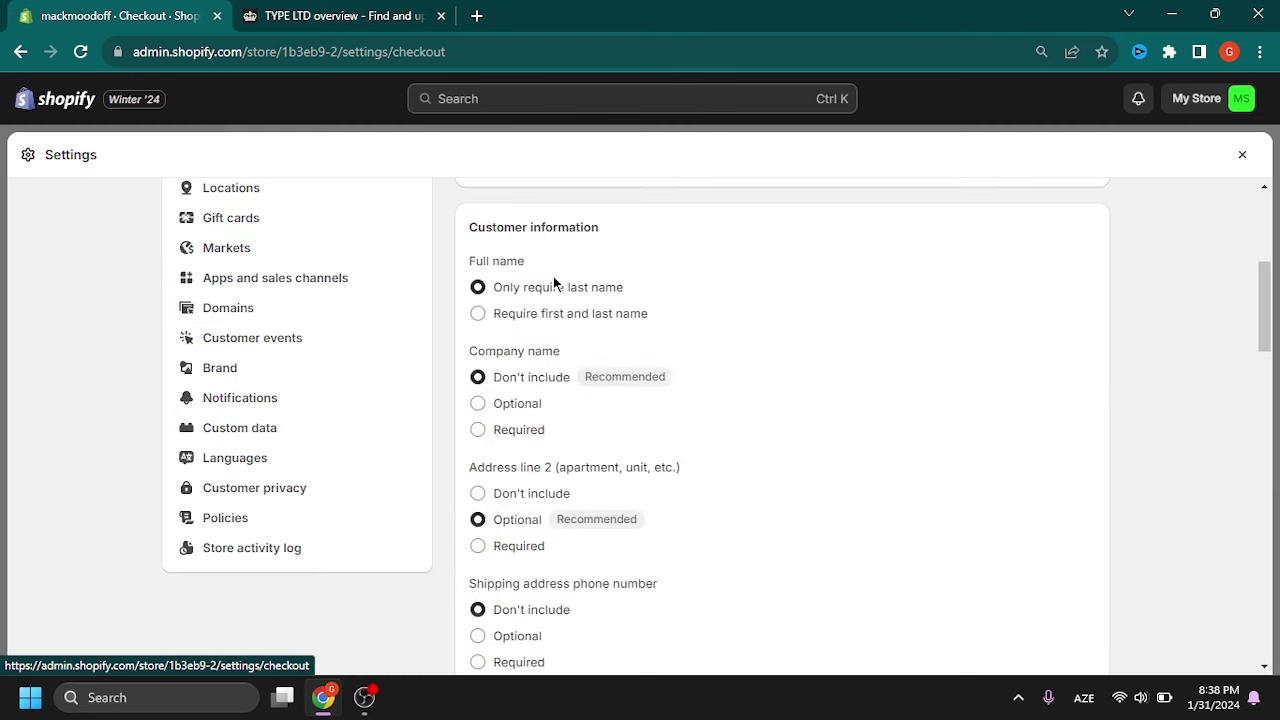
click(477, 314)
scroll(698, 322, down, 1)
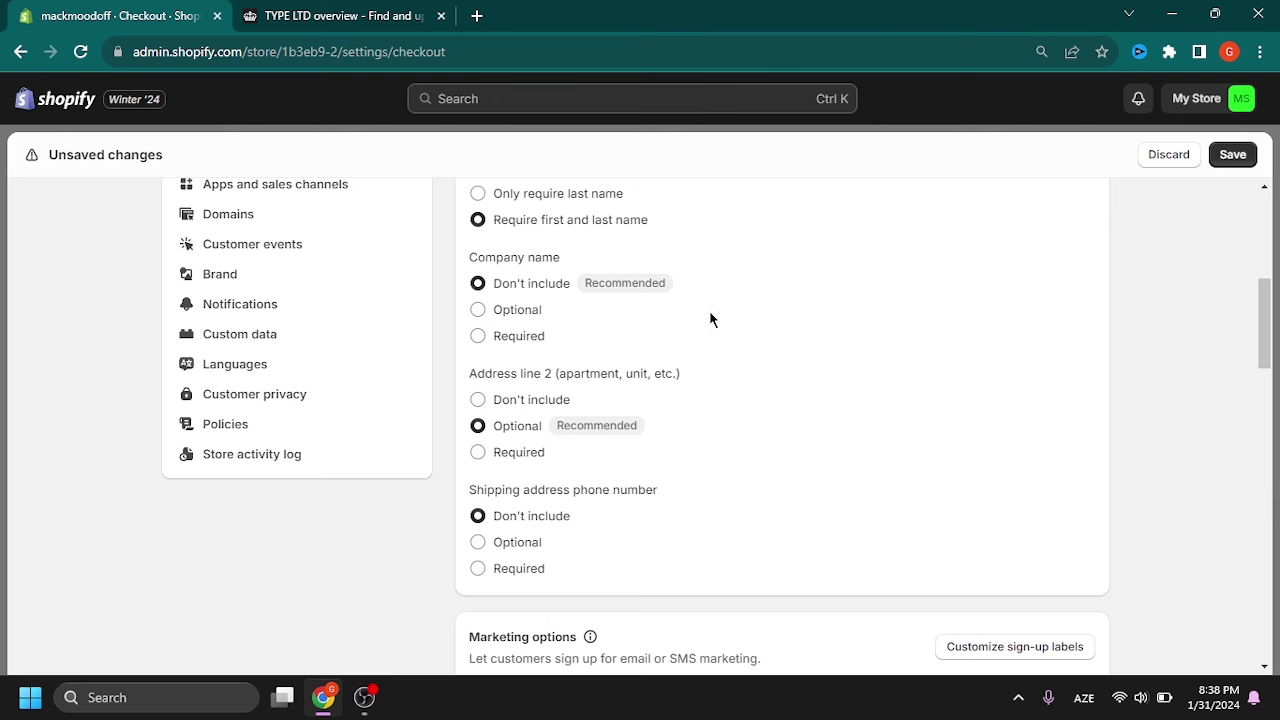
scroll(710, 318, up, 1)
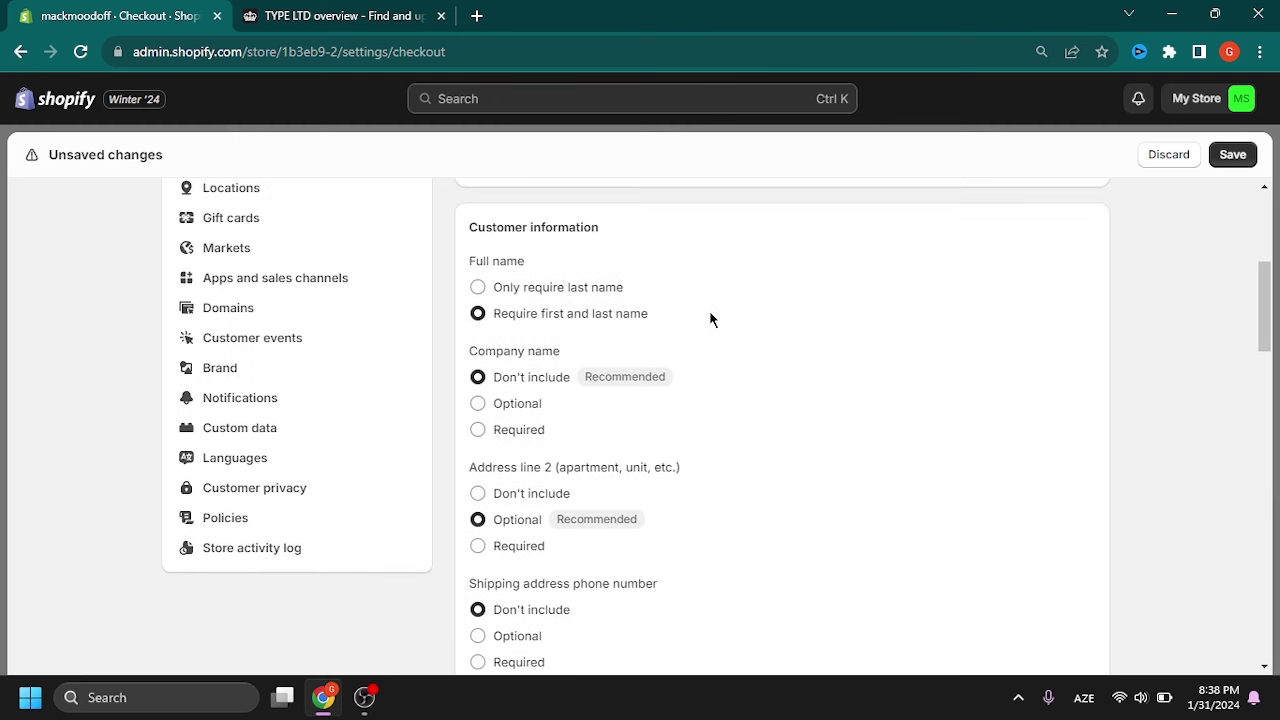
- Make the shipping address phone number required in the checkout's customer information
scroll(710, 318, down, 1)
scroll(712, 318, down, 1)
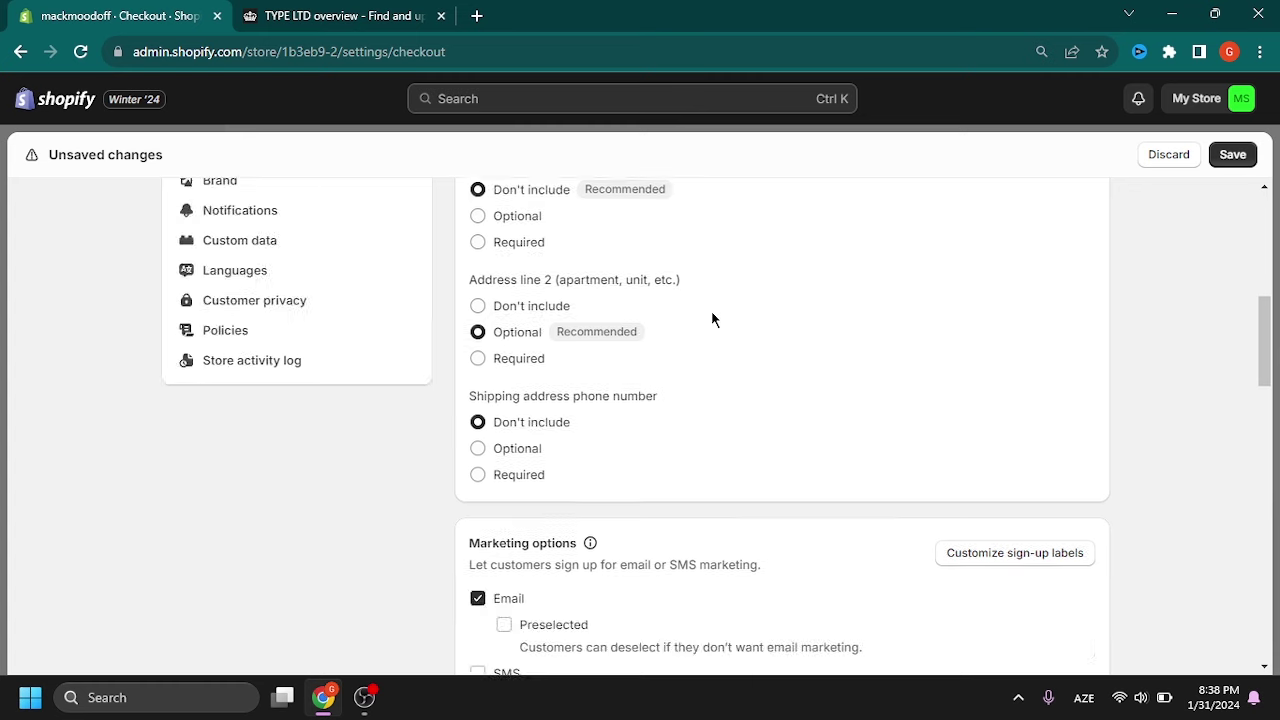
scroll(560, 385, down, 2)
scroll(596, 373, up, 1)
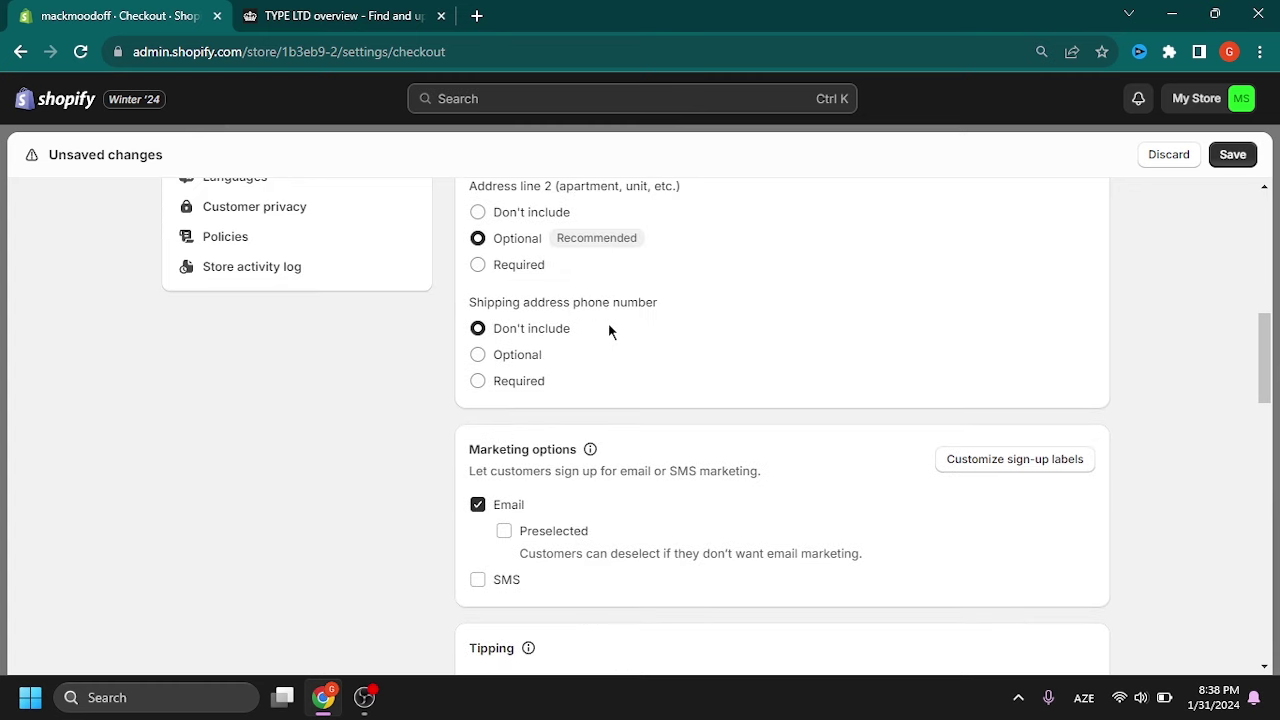
scroll(608, 328, down, 1)
scroll(616, 314, up, 1)
drag(525, 303, 666, 309)
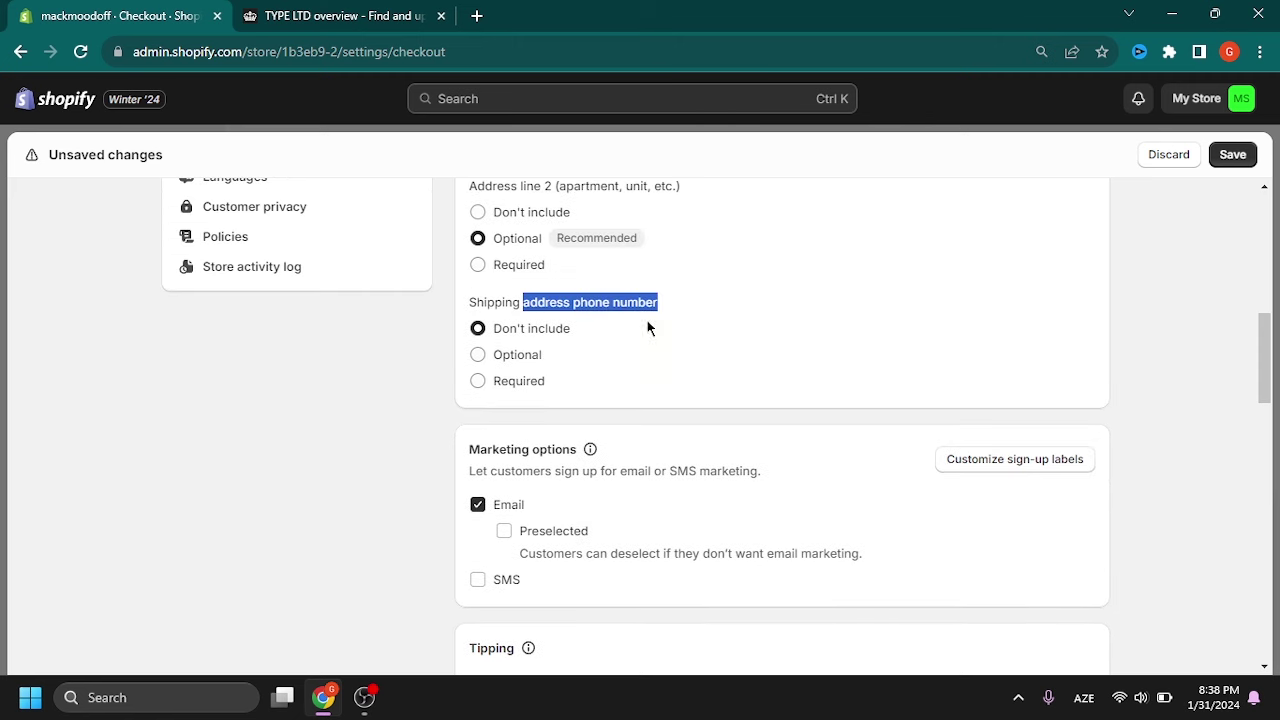
click(478, 382)
scroll(696, 352, down, 1)
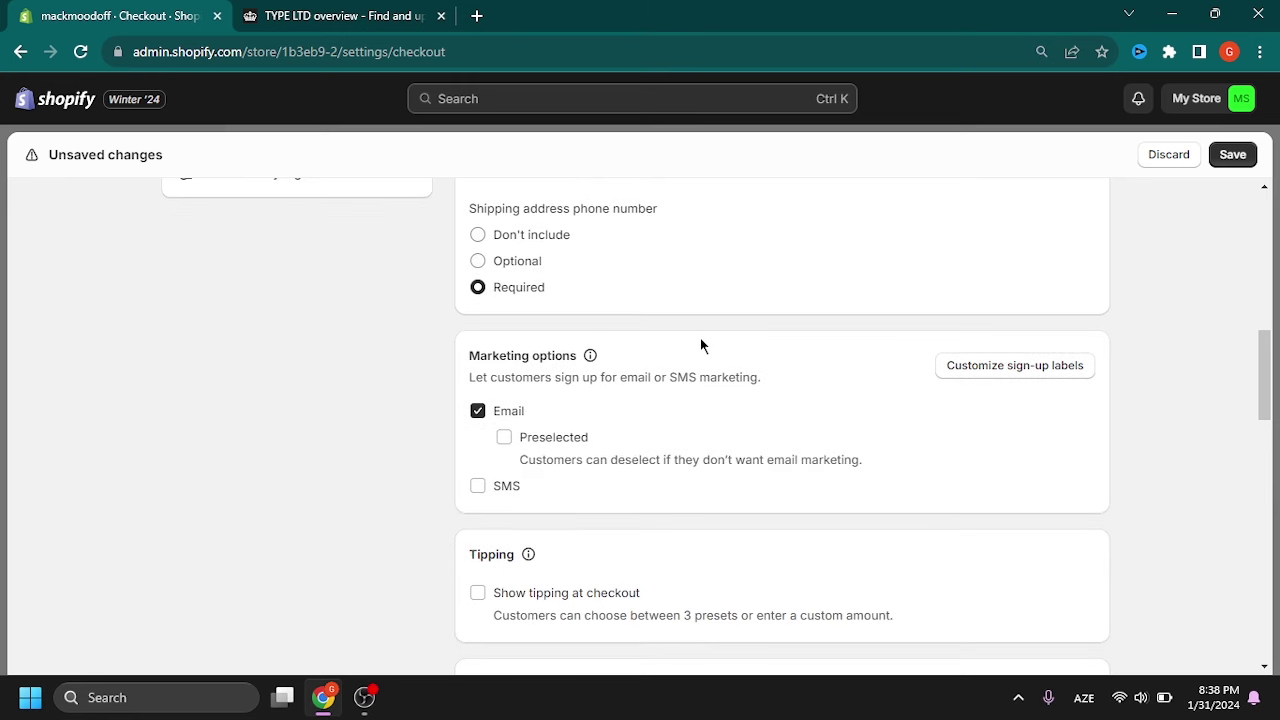
- Turn on the Preselected option for email sign-up in the checkout's marketing options
scroll(600, 430, down, 1)
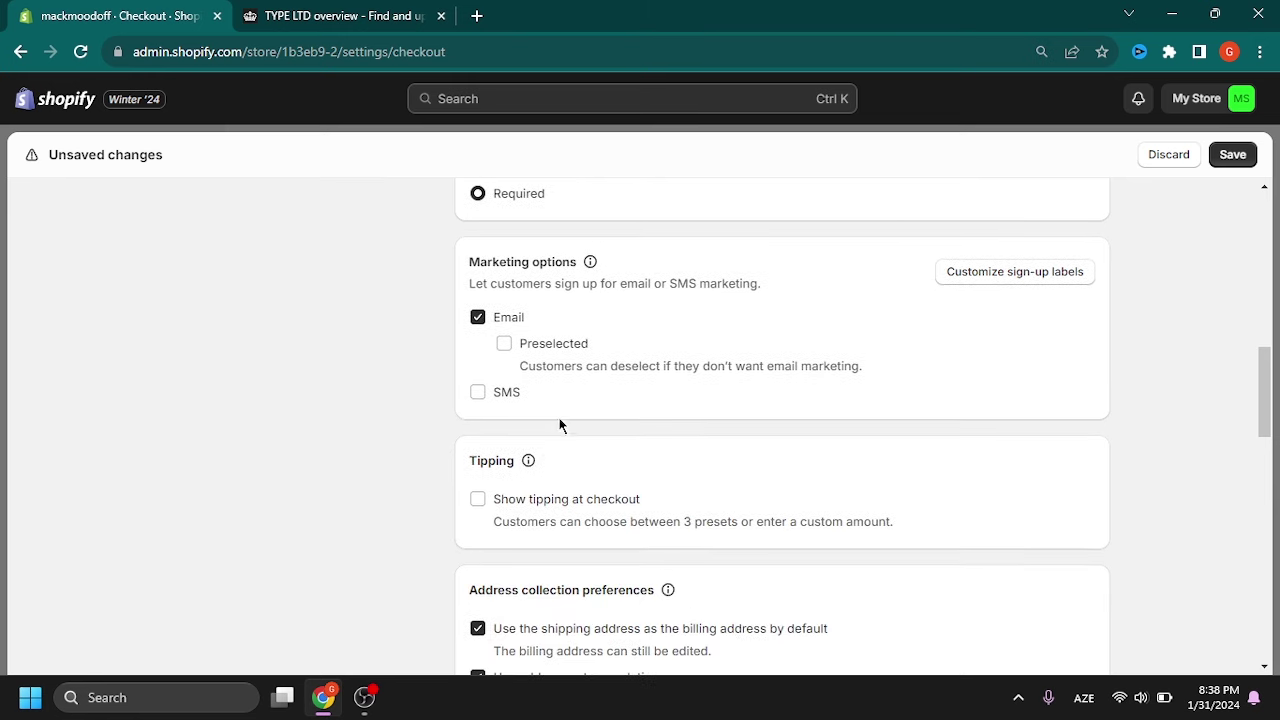
click(504, 345)
scroll(649, 328, down, 2)
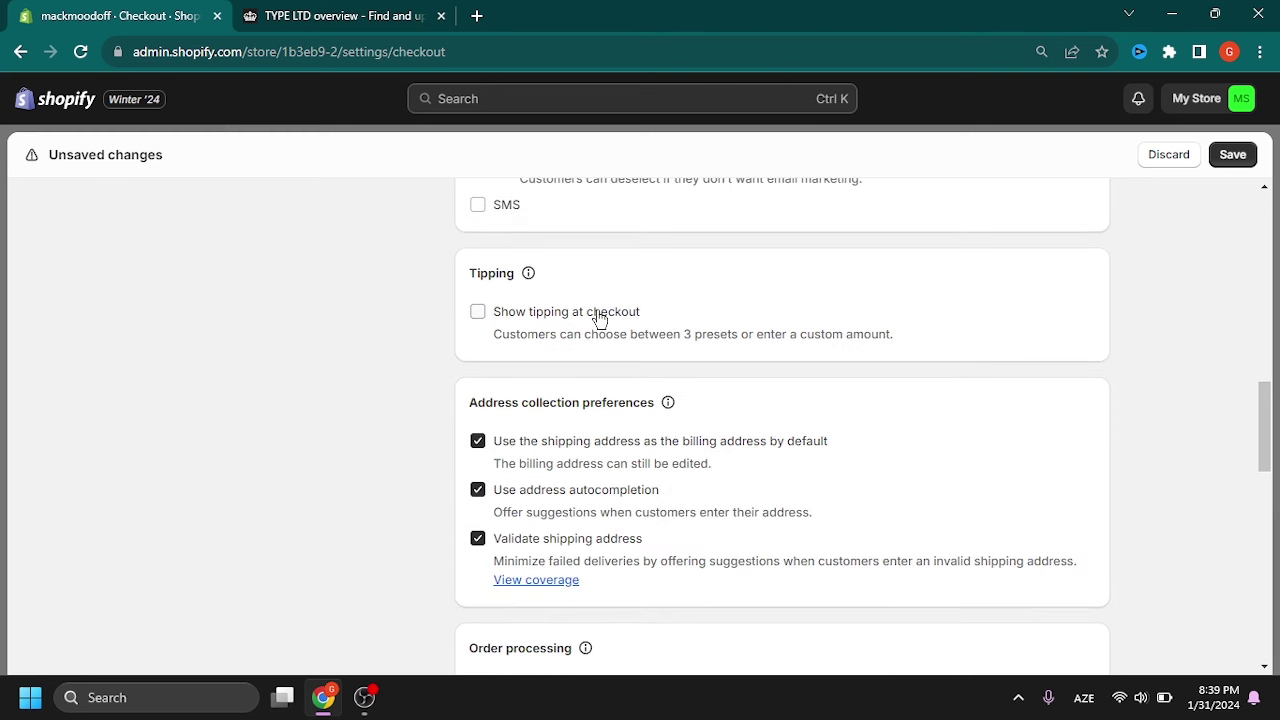
- Examine the address collection, order processing, order status page and checkout language sections of the checkout settings
scroll(656, 313, down, 1)
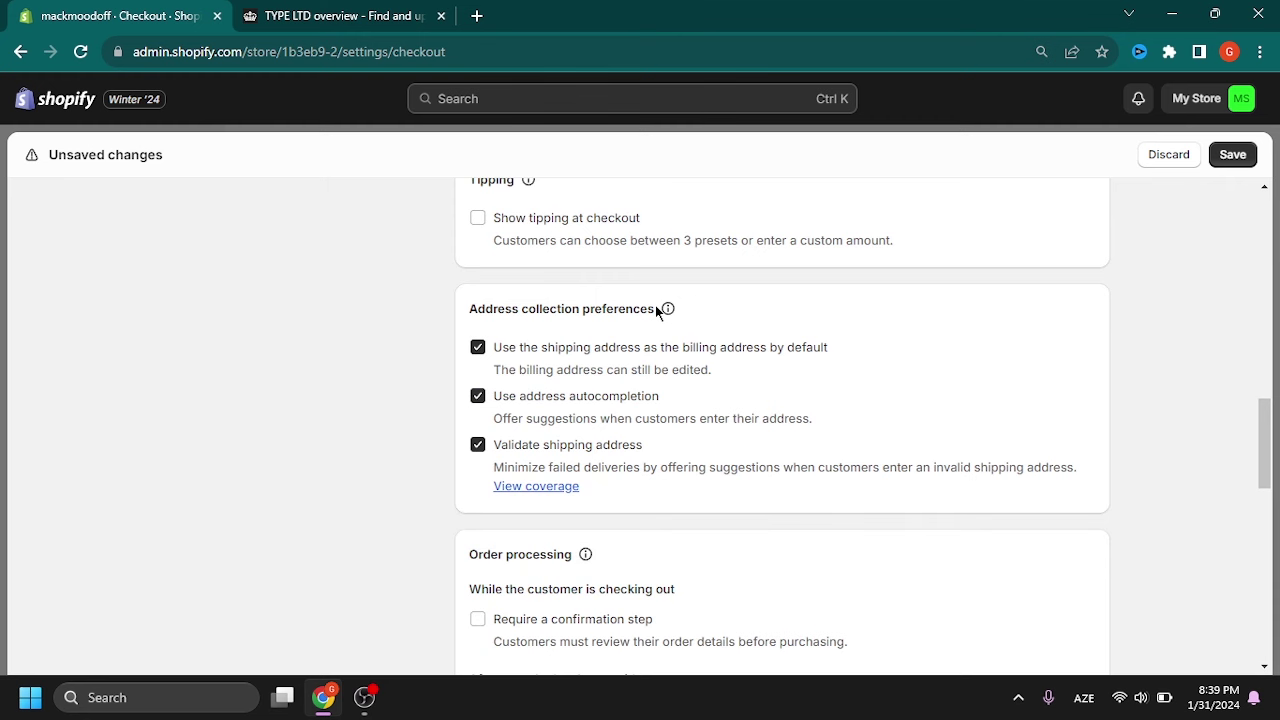
scroll(657, 311, down, 1)
scroll(645, 262, down, 2)
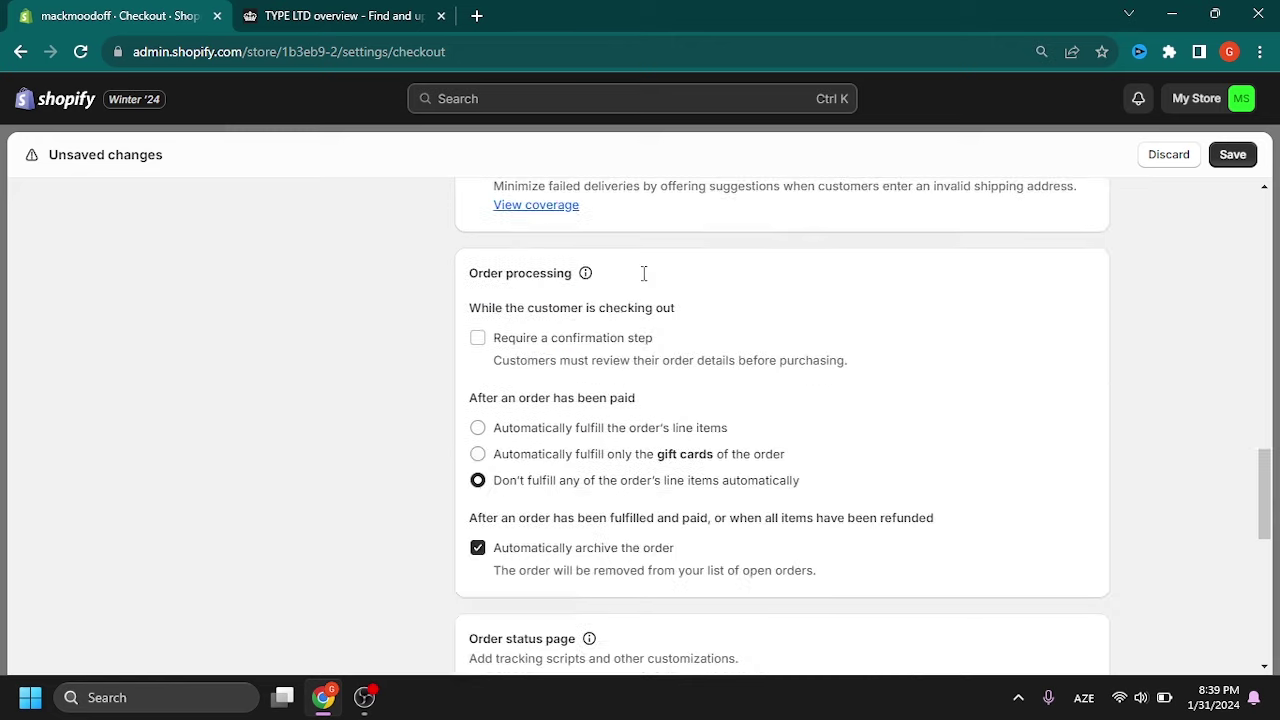
scroll(644, 274, down, 1)
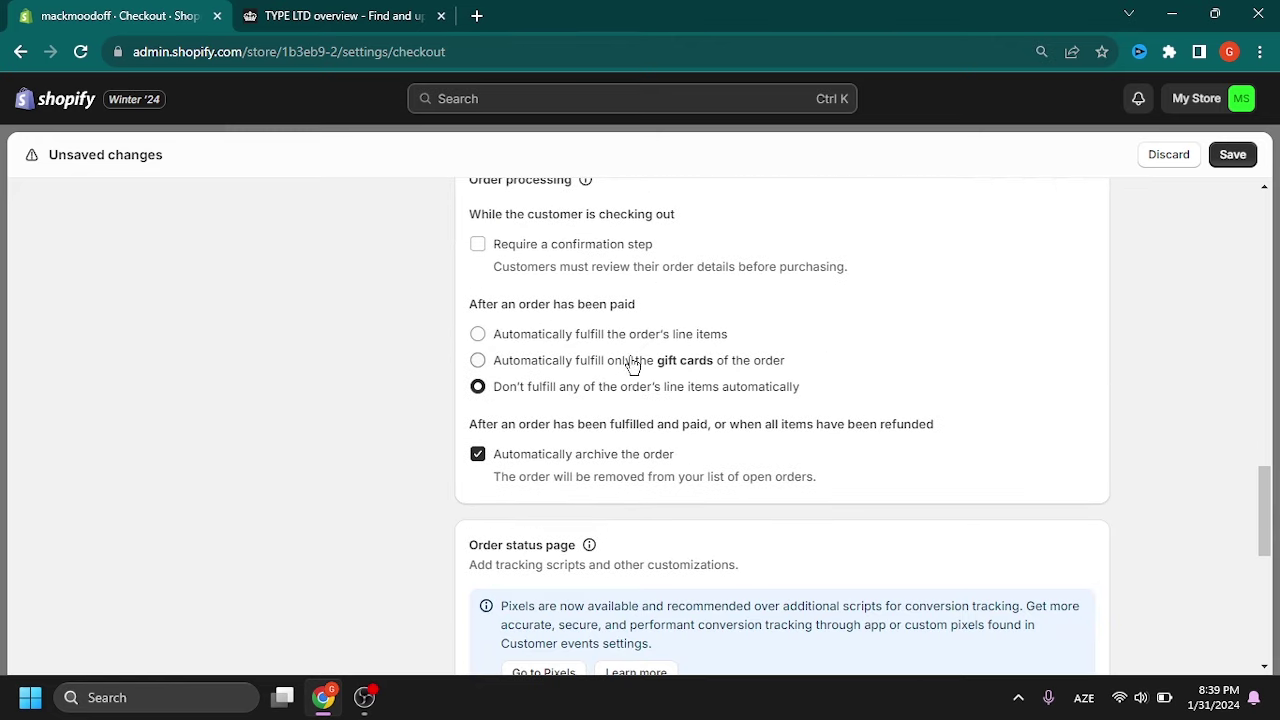
scroll(633, 366, down, 8)
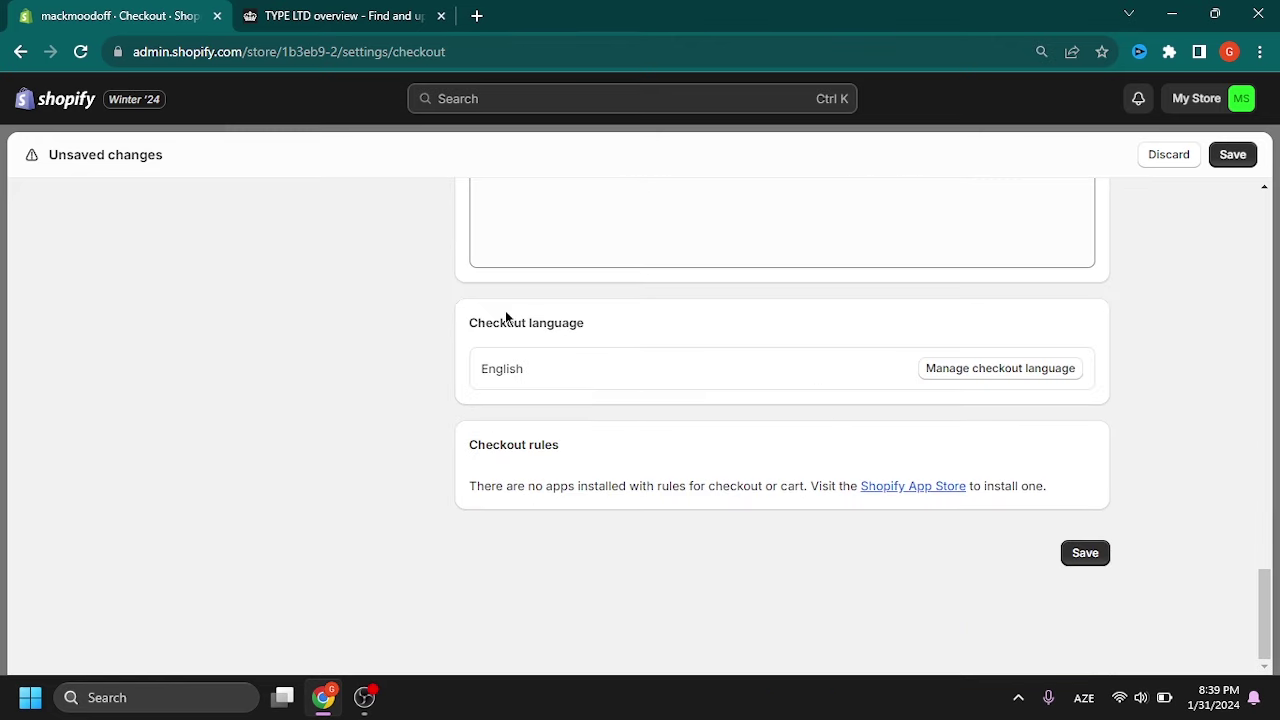
- Open the checkout language management and look through the theme's checkout and system wording
click(964, 372)
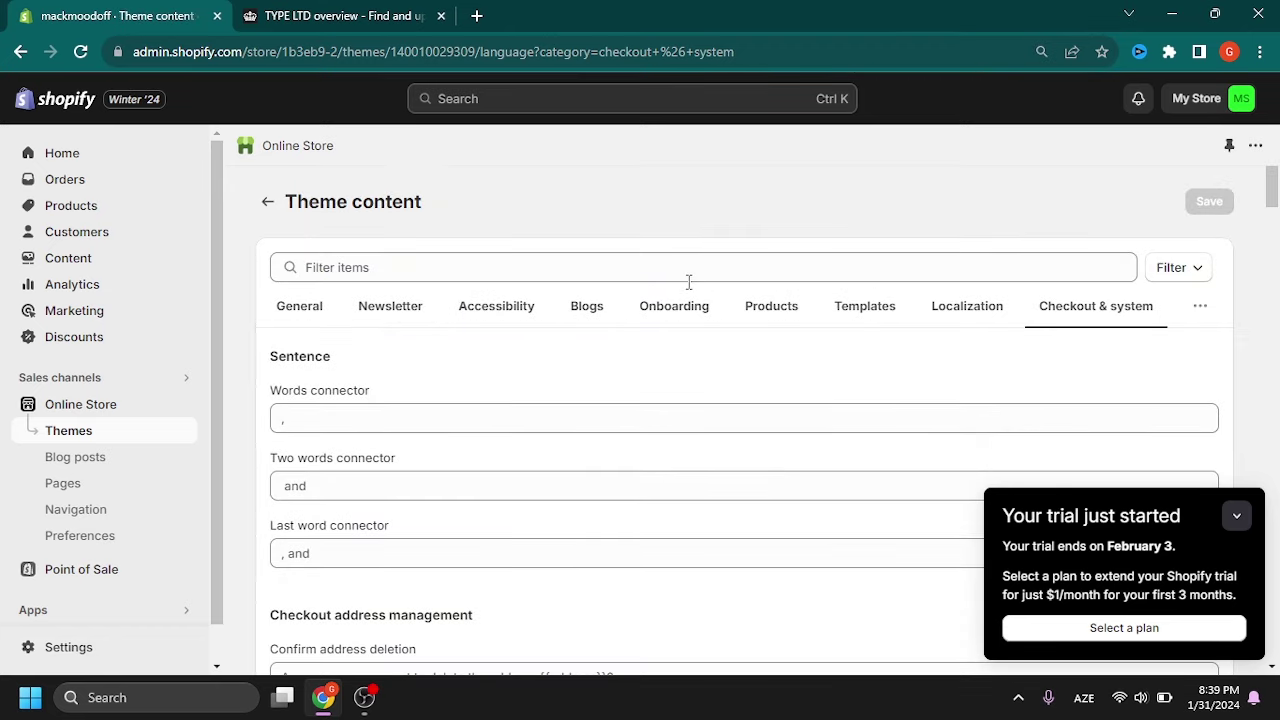
scroll(692, 290, down, 1)
scroll(690, 310, down, 12)
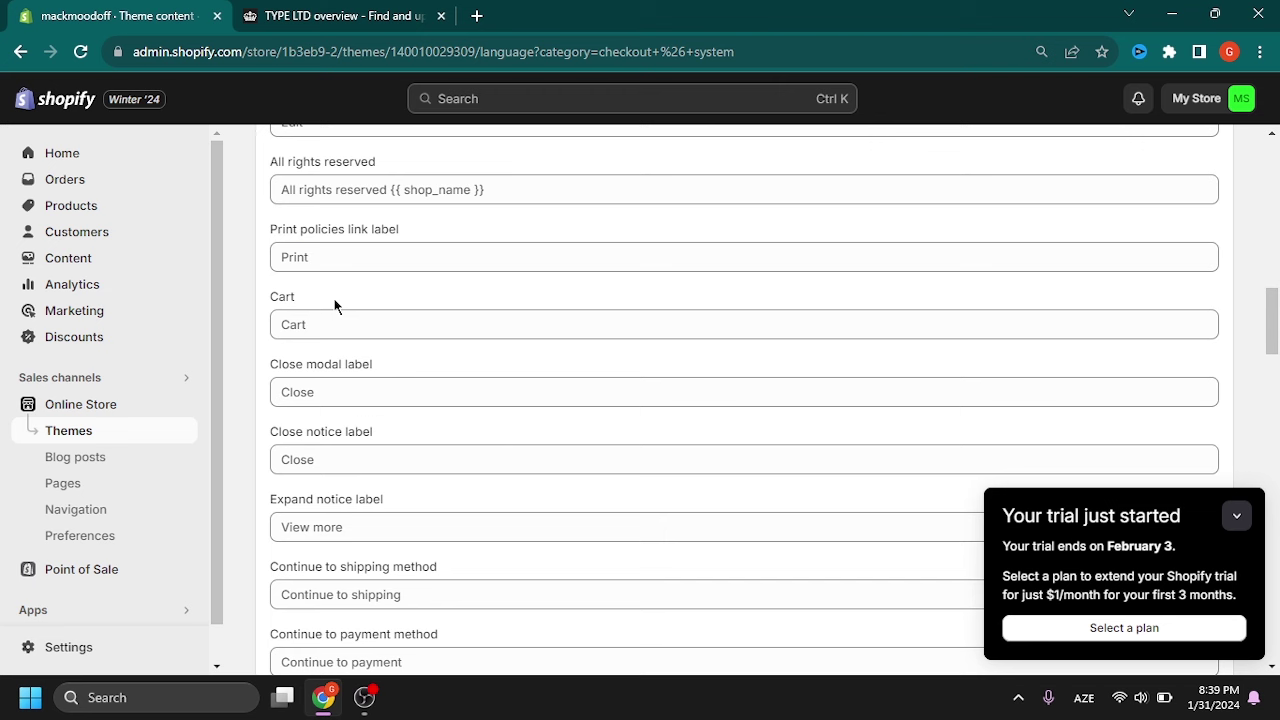
- Return to the settings and open the General shipping profile under shipping and delivery to view its zones and rates
click(90, 646)
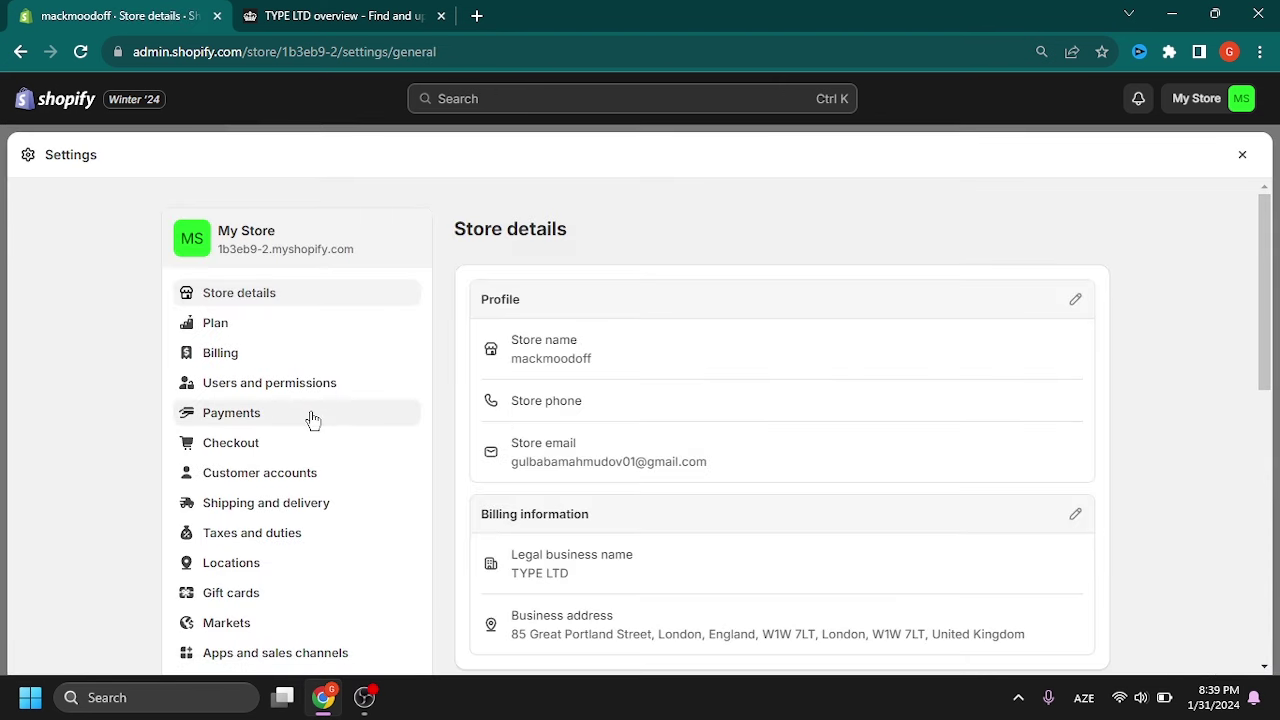
click(300, 503)
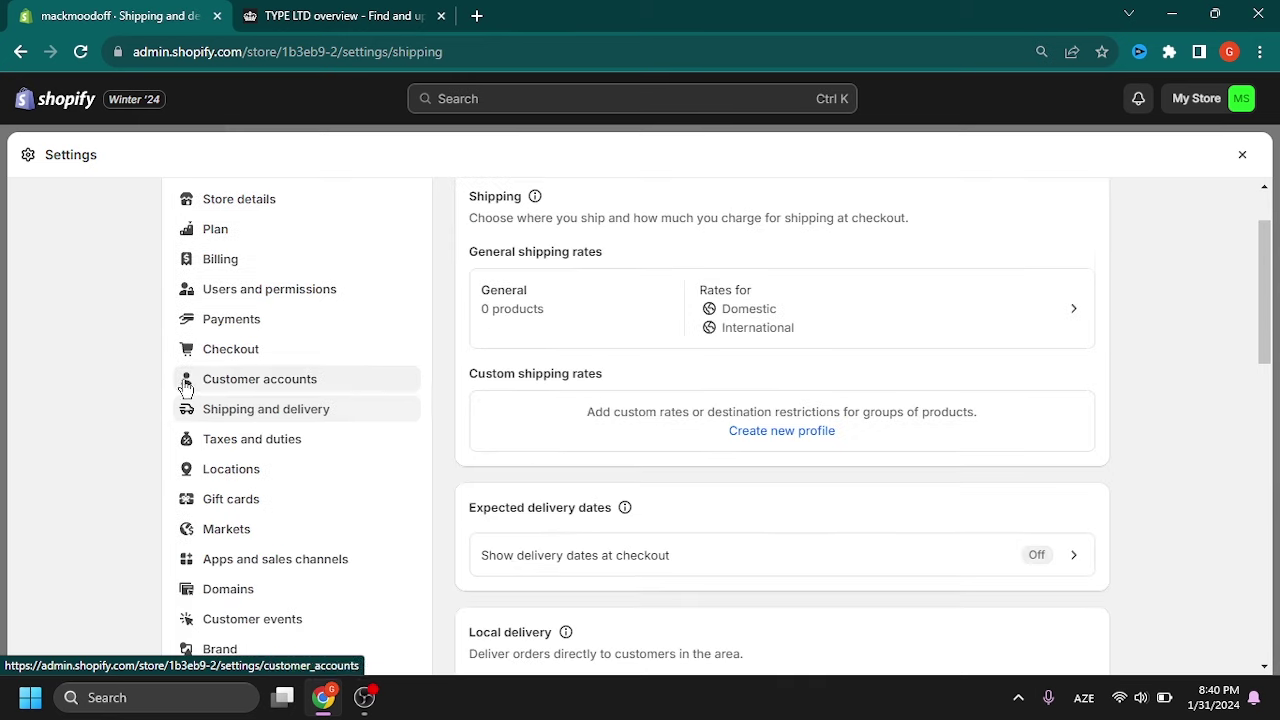
click(951, 320)
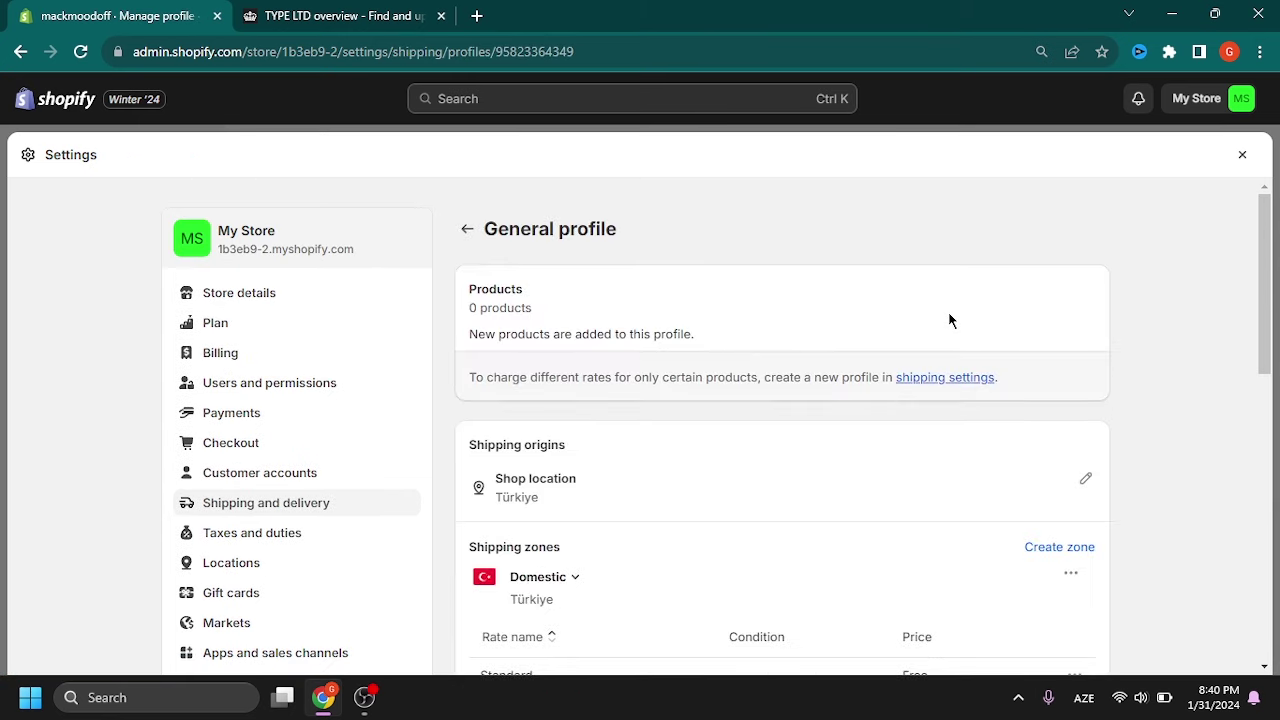
scroll(870, 378, down, 2)
scroll(870, 378, down, 1)
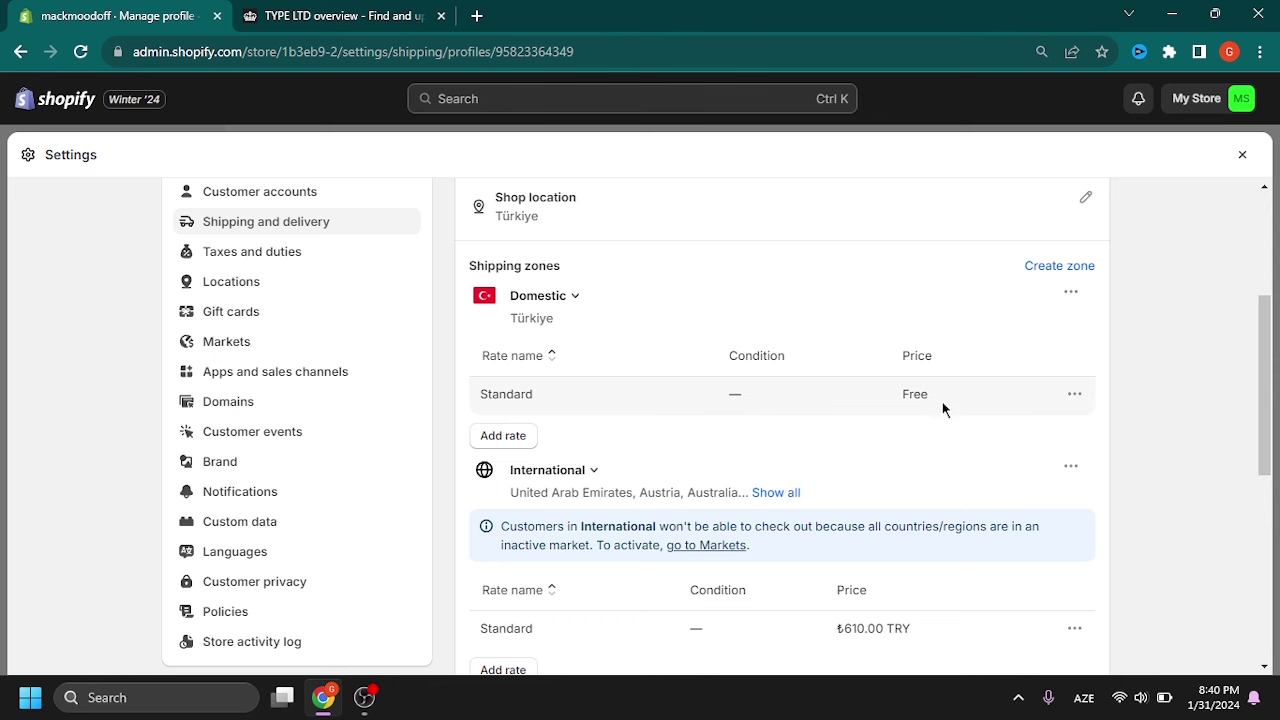
drag(892, 390, 935, 394)
- Add a shipping rate named "premium" priced at ₺500 to the Domestic zone
click(498, 438)
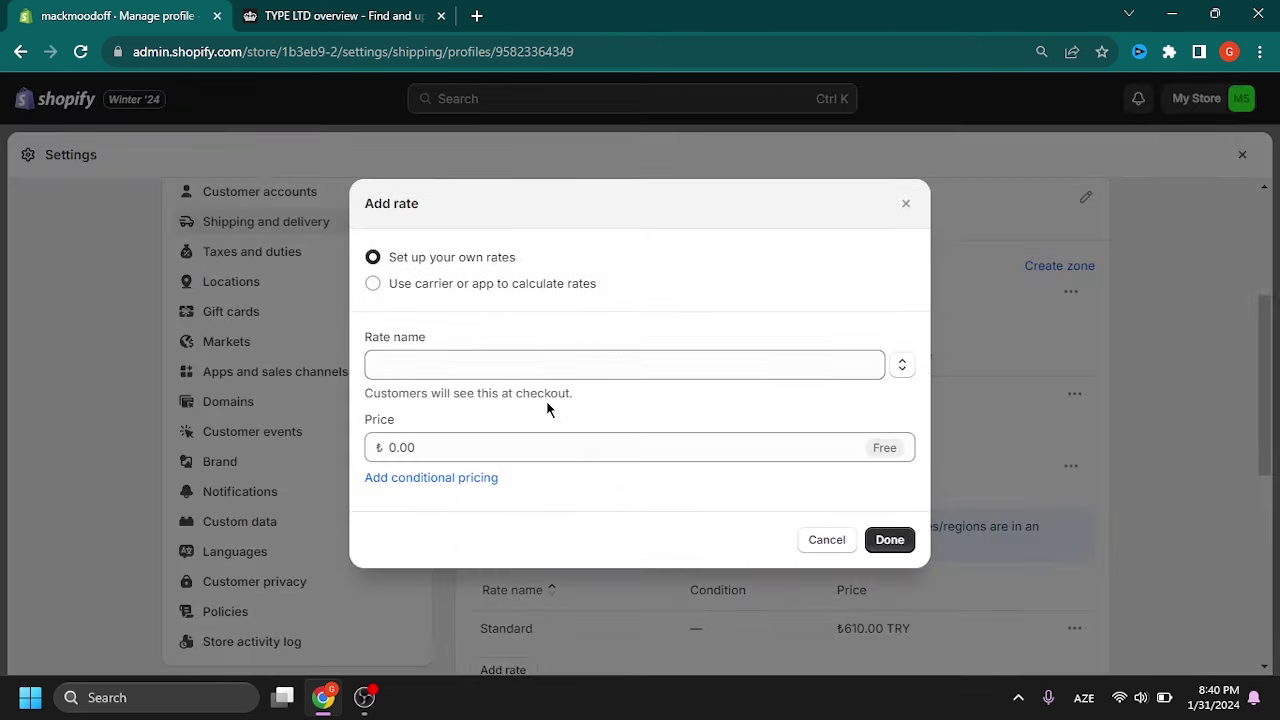
click(394, 364)
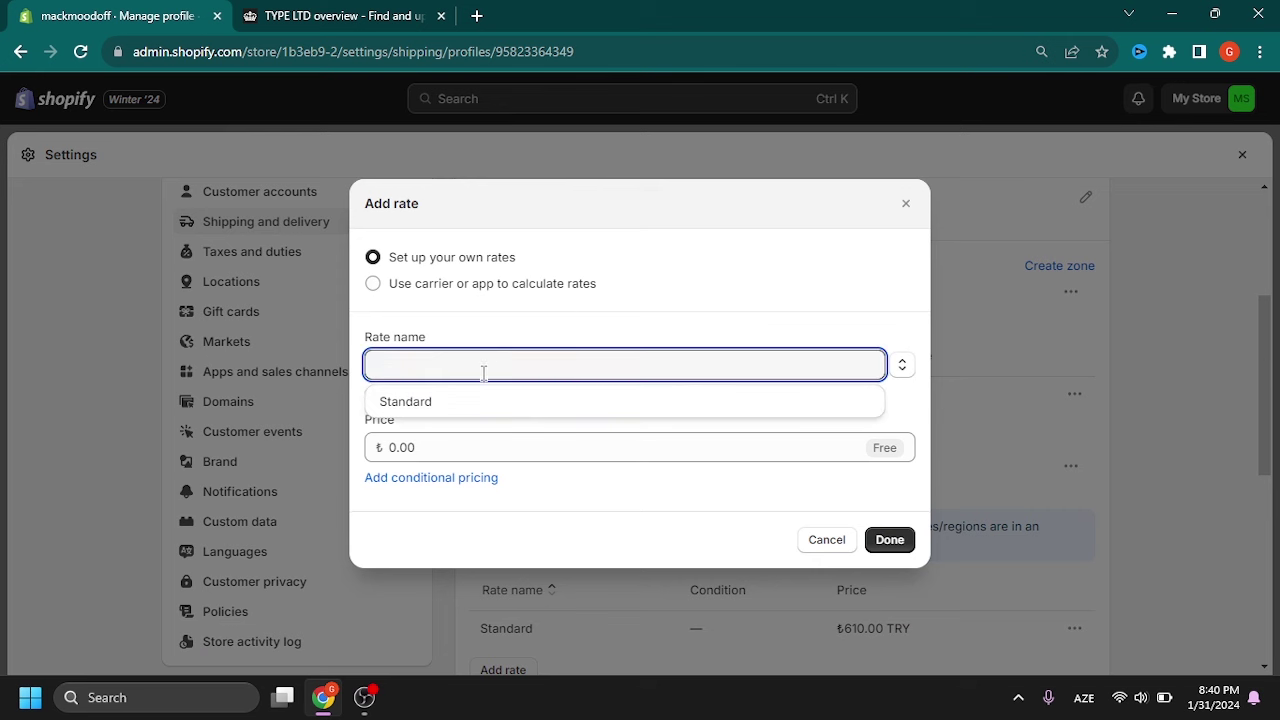
text(premium)
click(508, 451)
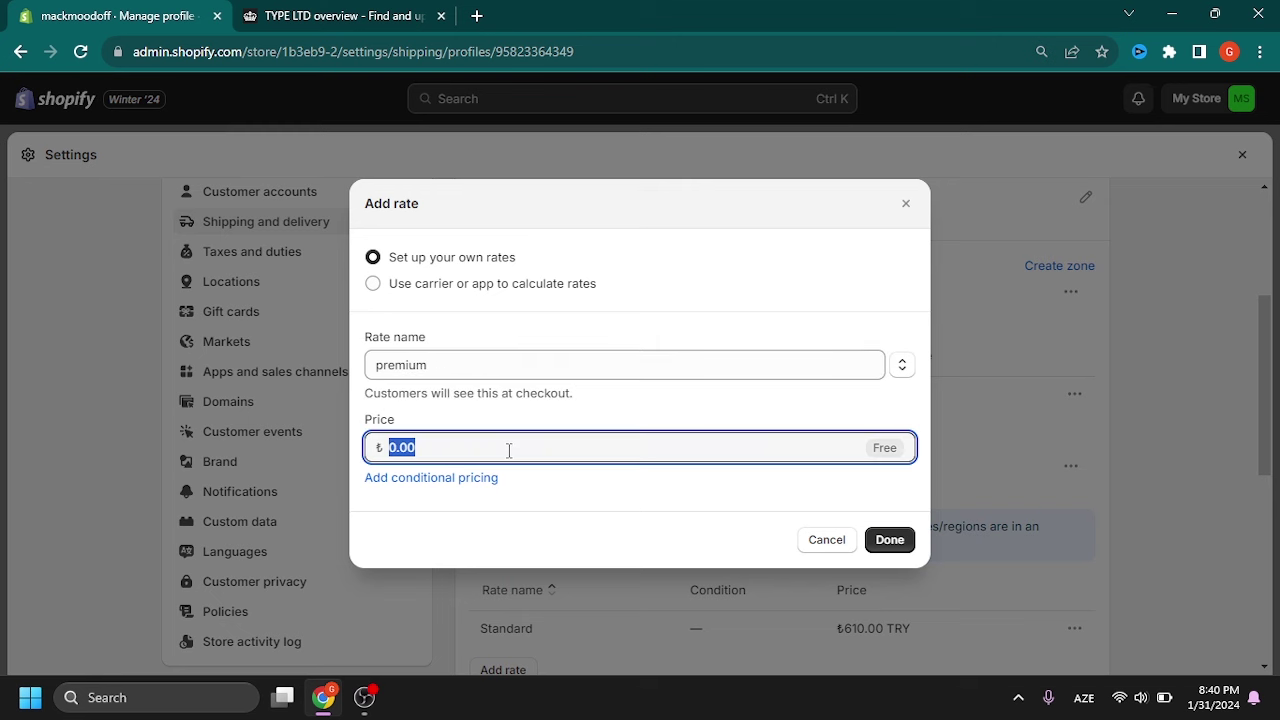
text(500)
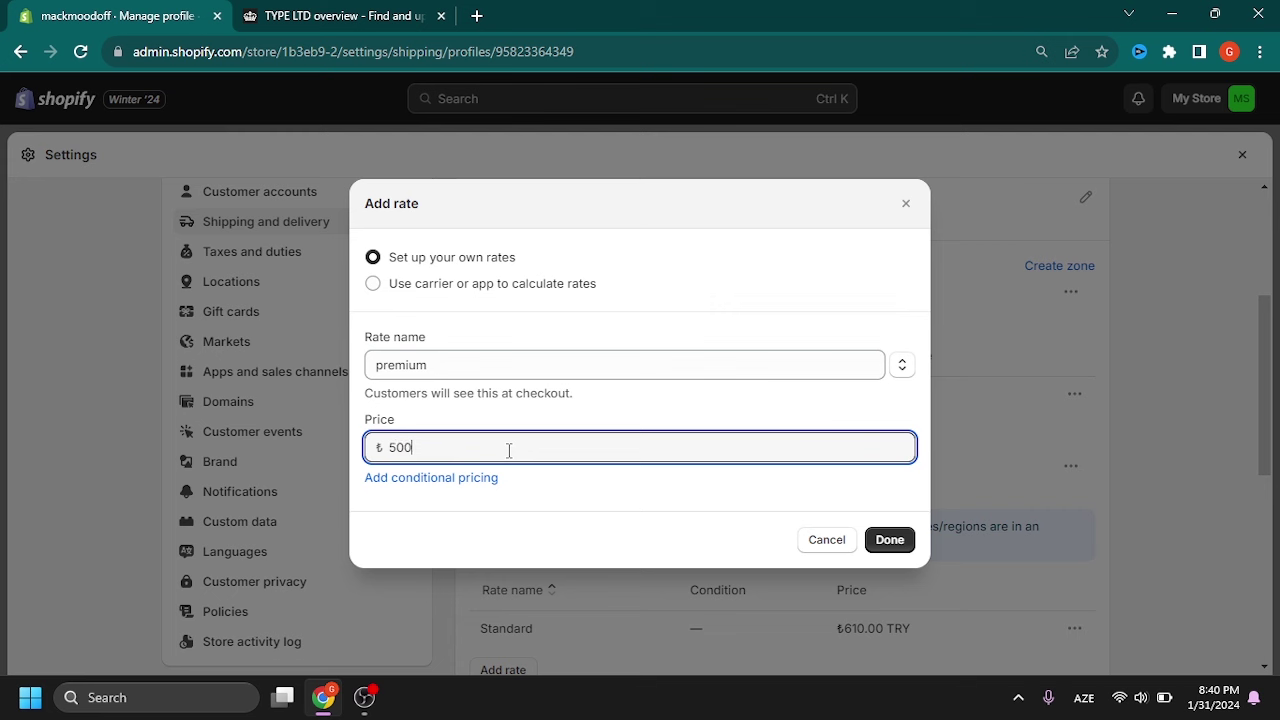
click(890, 541)
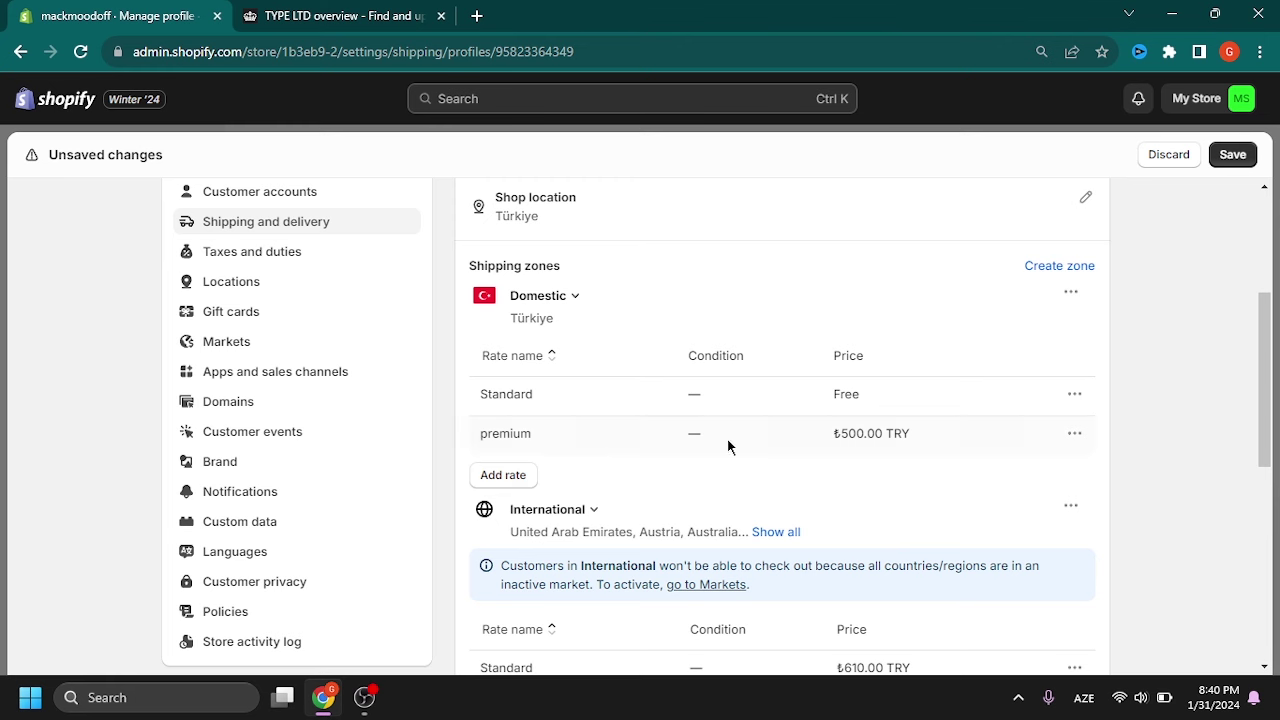
- Show all countries in the International shipping zone and examine its Standard rate
click(776, 532)
scroll(571, 266, down, 4)
scroll(586, 286, up, 1)
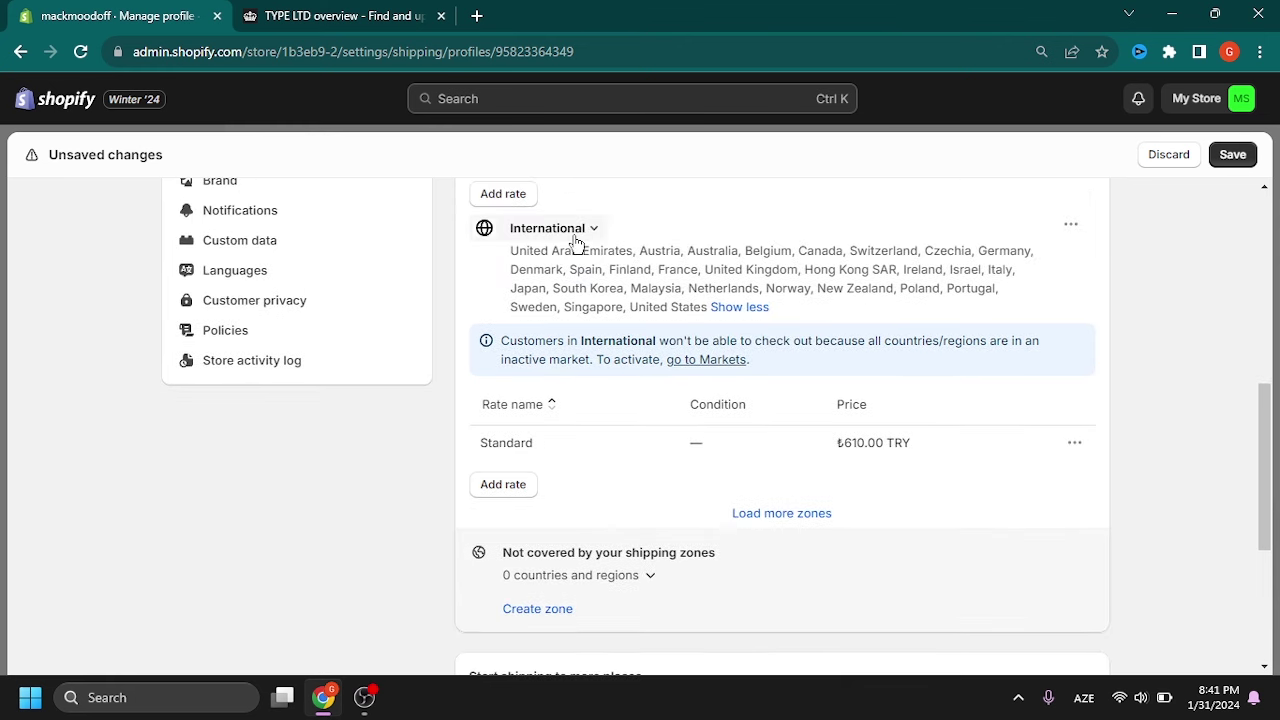
click(576, 238)
drag(843, 442, 920, 439)
click(927, 440)
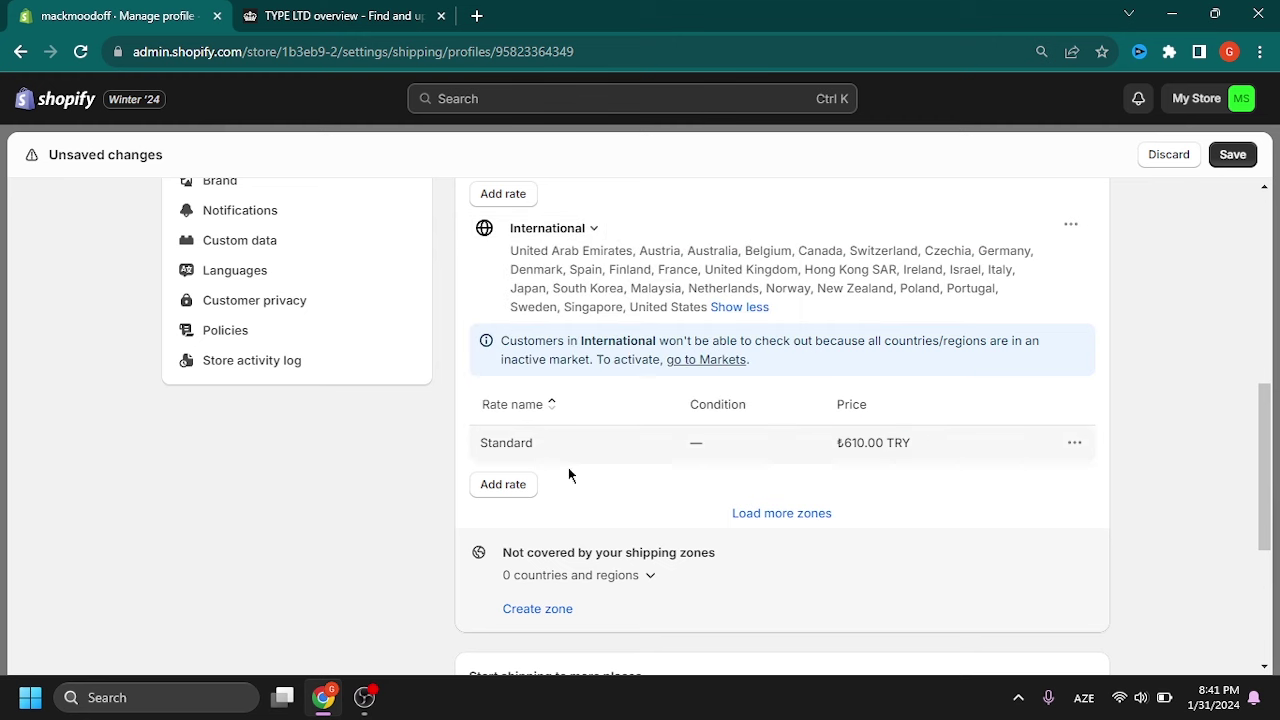
- Set the International zone's Standard rate to ₺1,000.00 and save the shipping profile
click(1075, 444)
click(1047, 484)
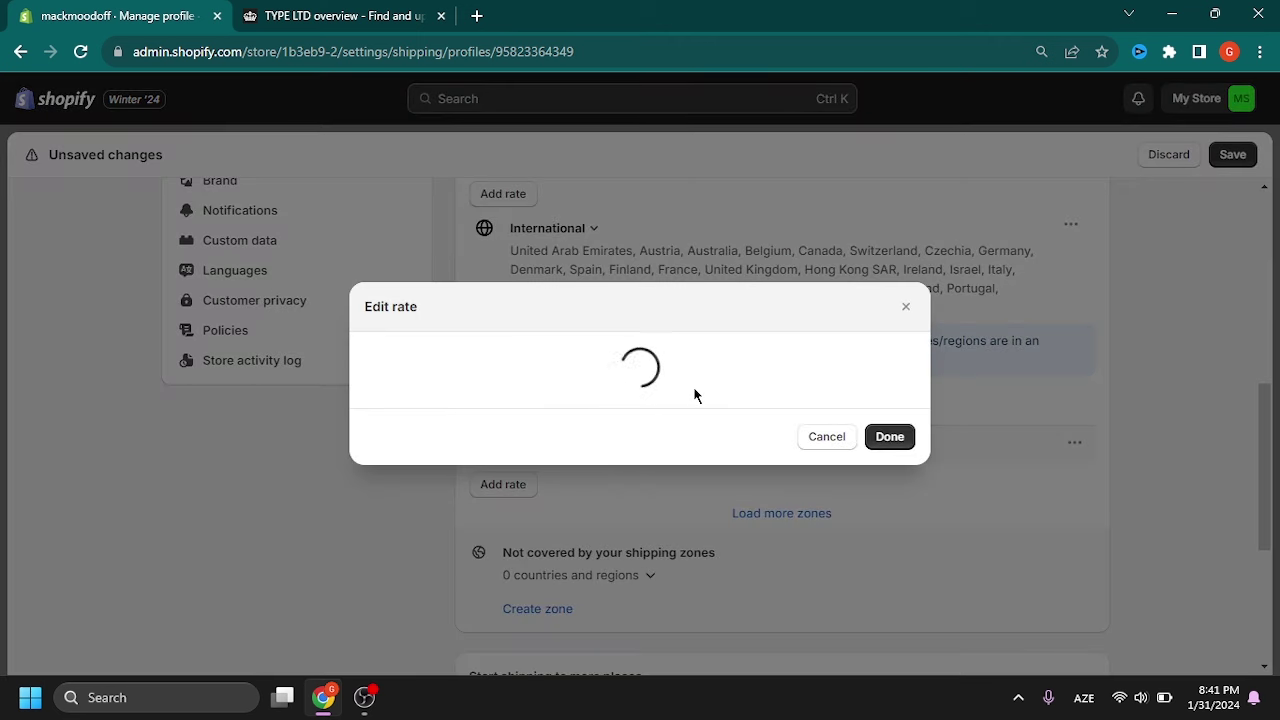
click(900, 498)
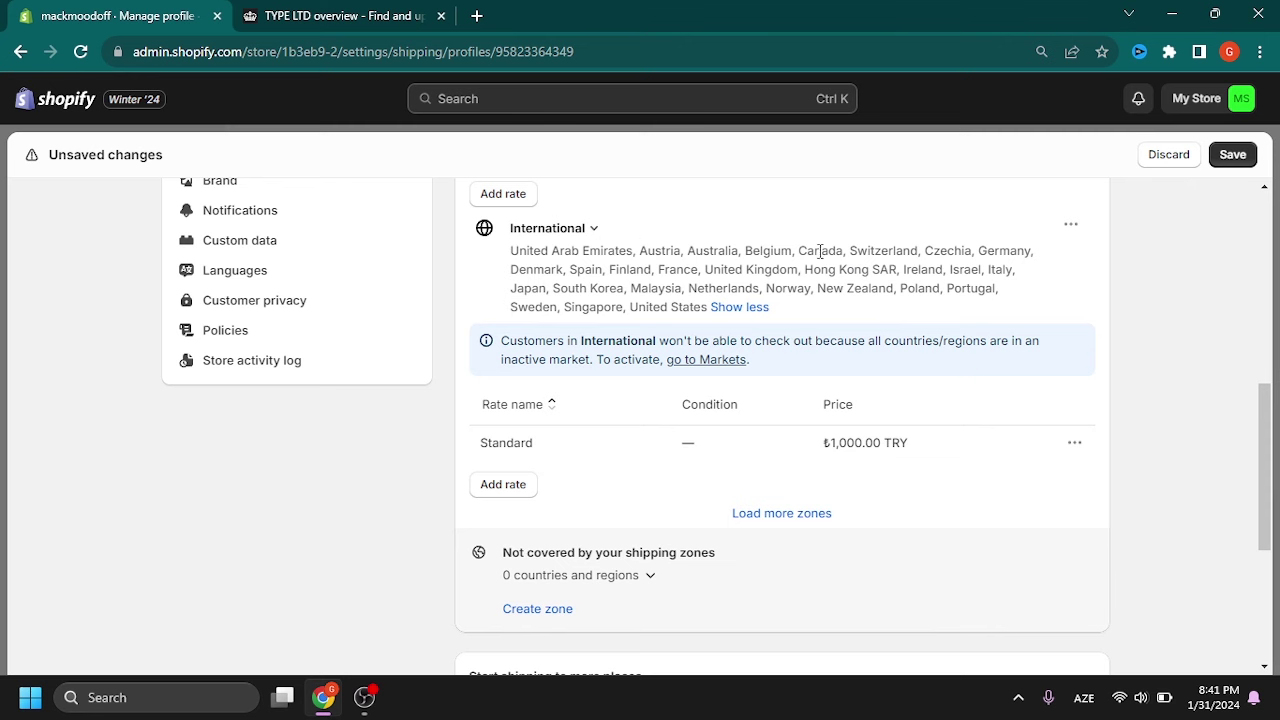
scroll(716, 293, up, 2)
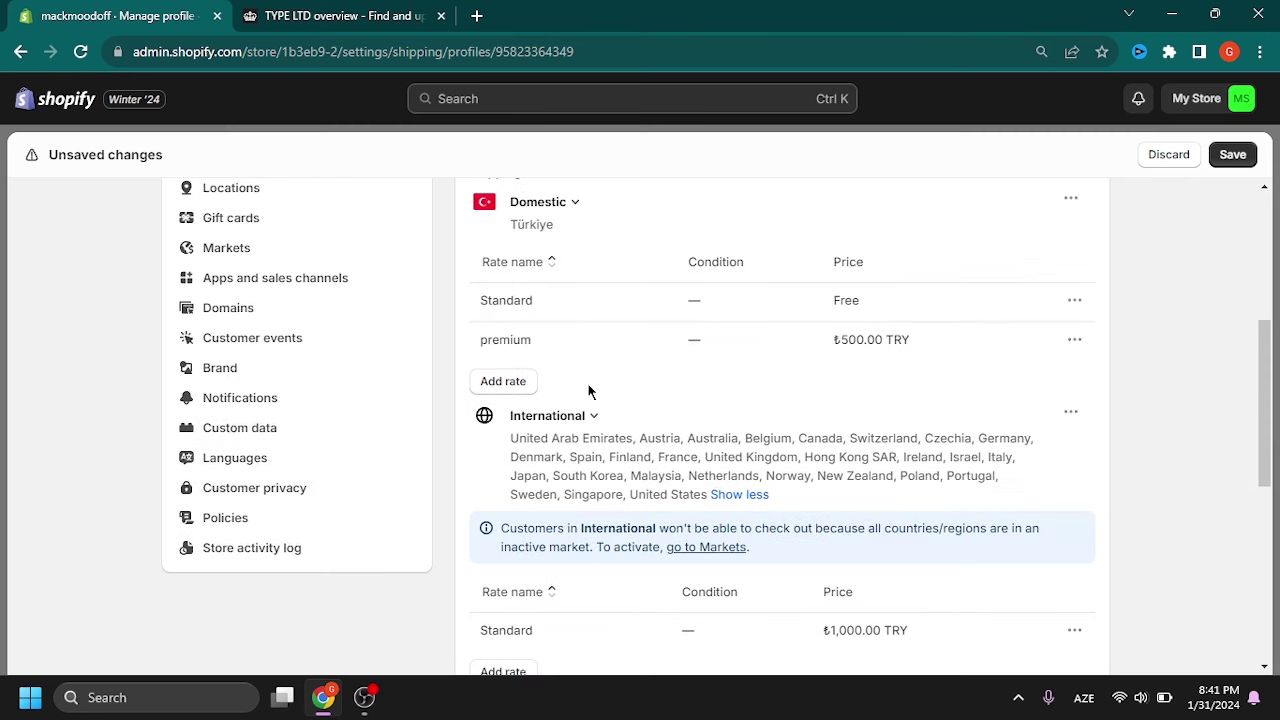
scroll(466, 377, up, 2)
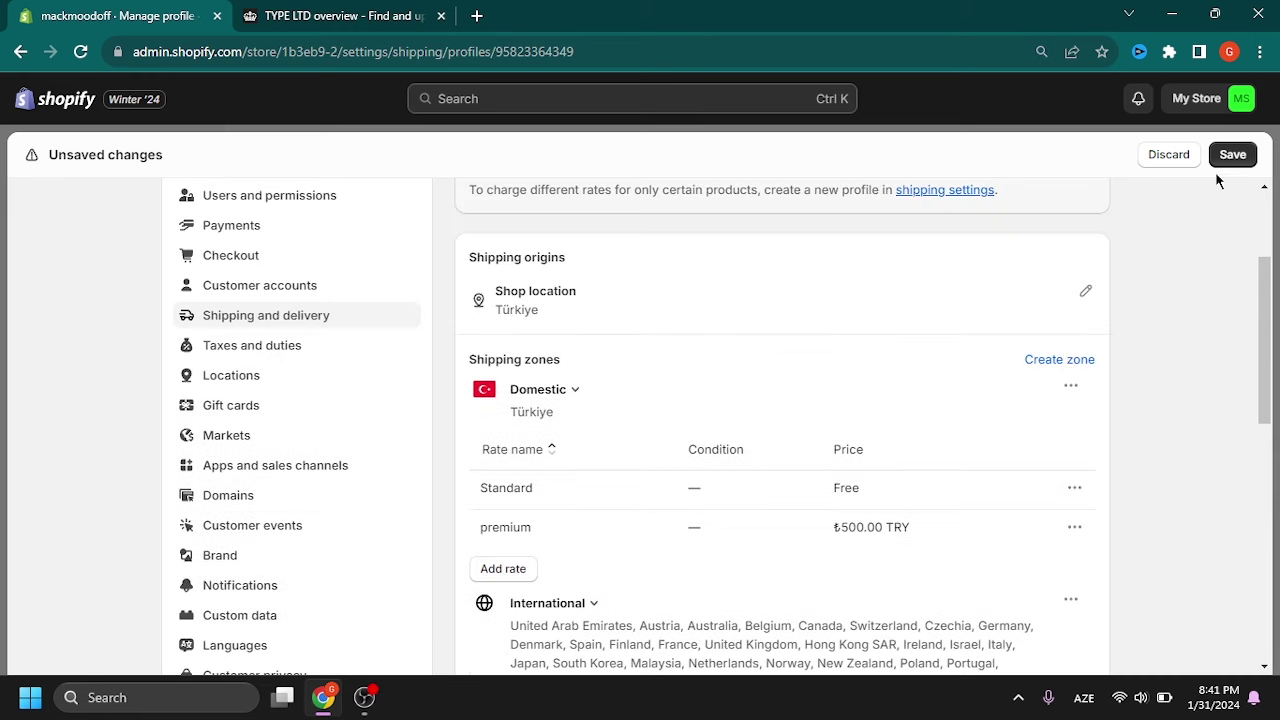
click(1231, 157)
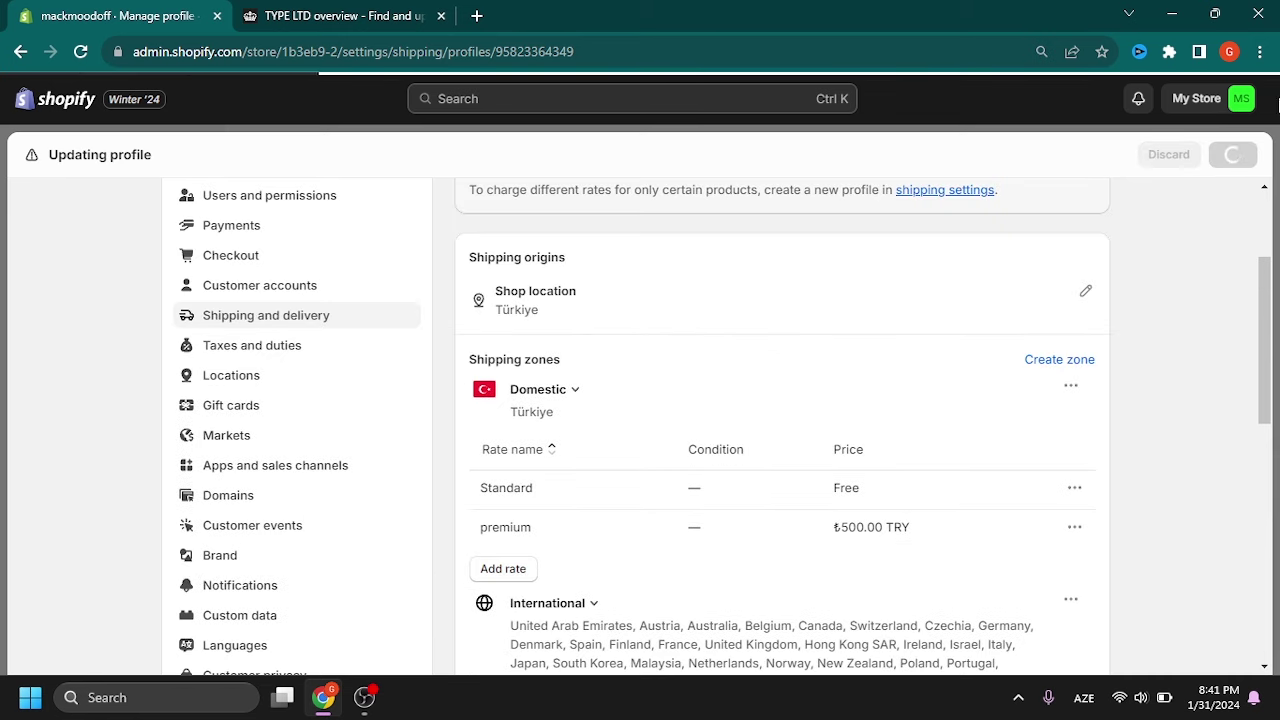
- Open the taxes and duties settings and examine the regional settings, tax report and apps sections
click(266, 357)
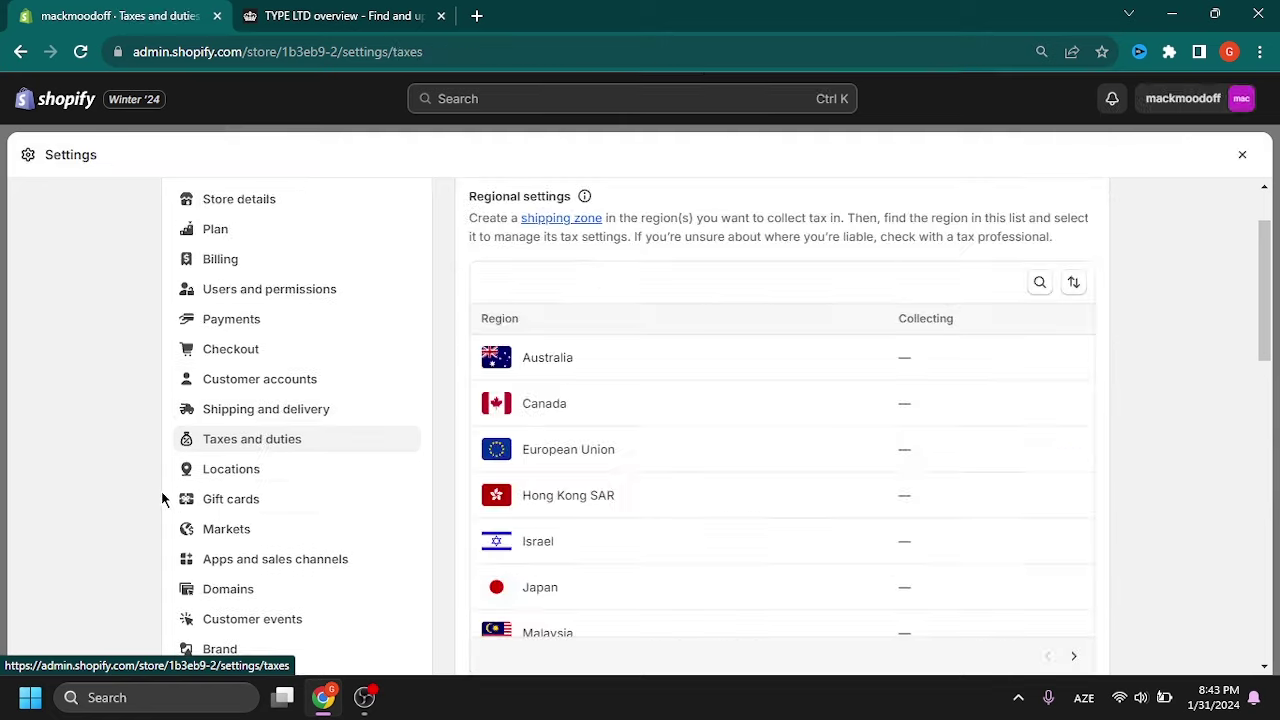
scroll(777, 366, down, 2)
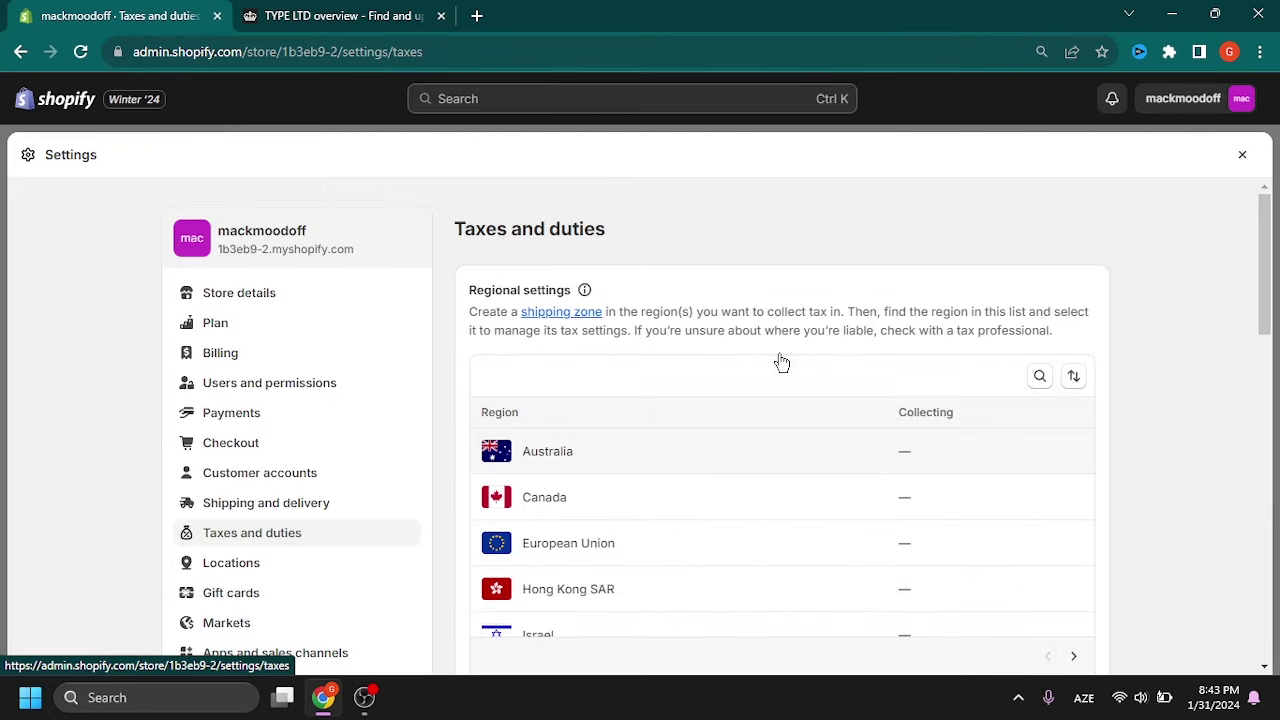
scroll(779, 358, down, 6)
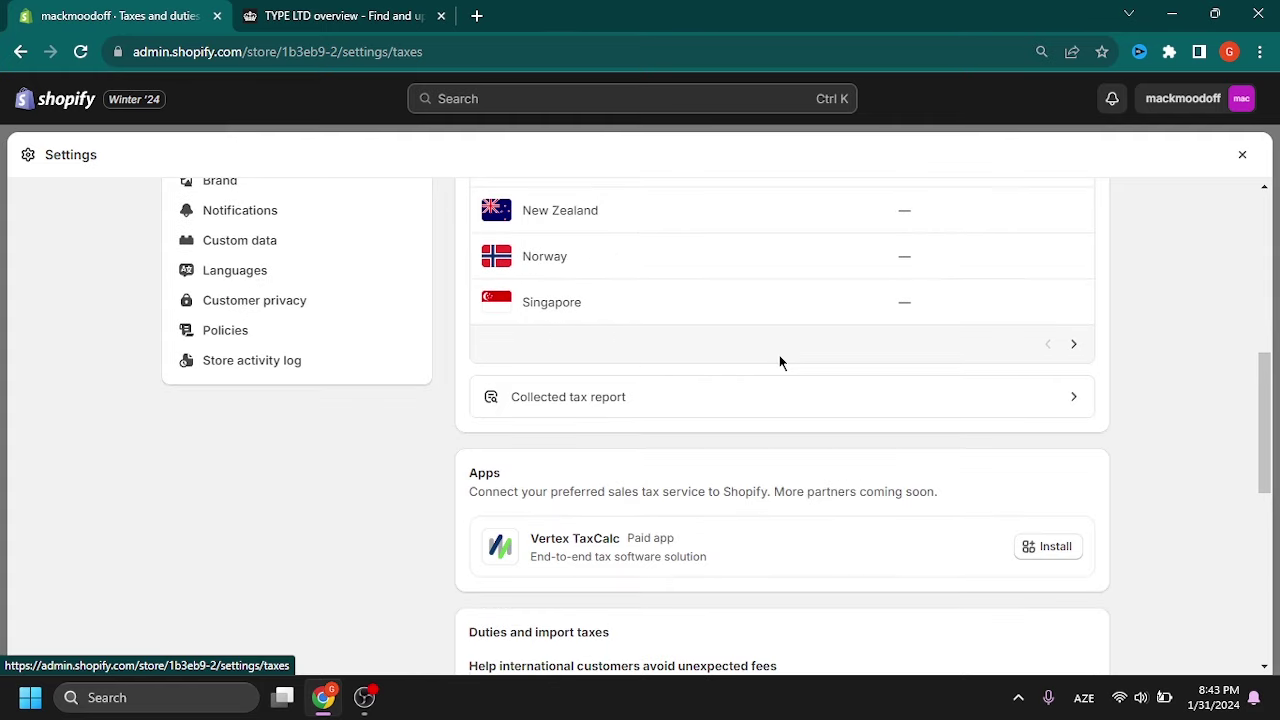
- Examine the duties and import taxes section and the list of tax regions in the taxes and duties settings
scroll(781, 362, down, 3)
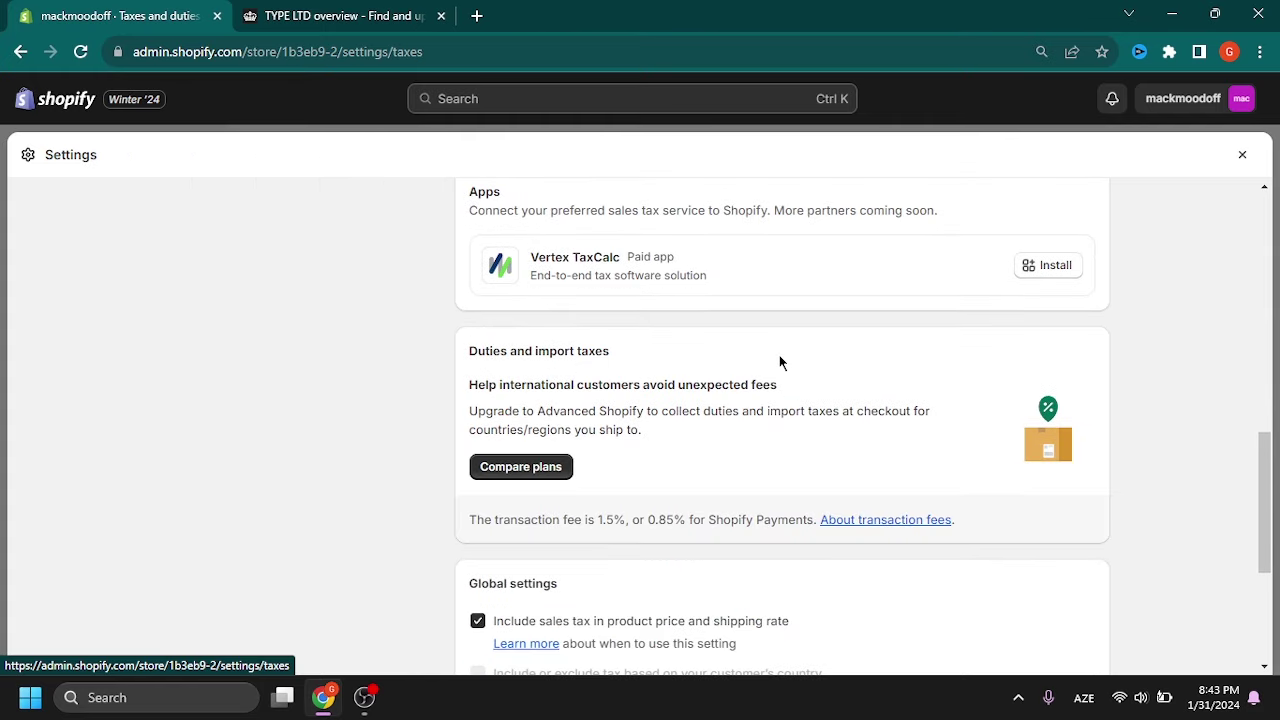
scroll(781, 362, up, 5)
scroll(781, 362, up, 1)
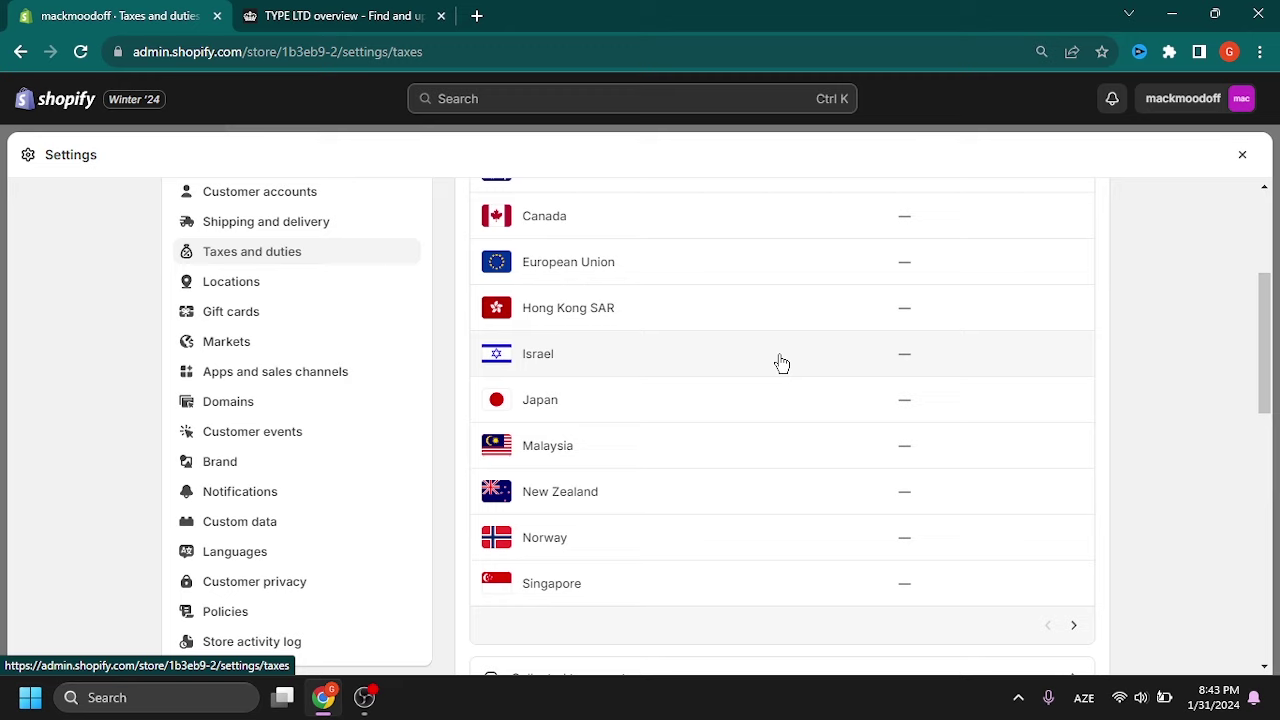
scroll(781, 362, up, 2)
scroll(934, 366, down, 5)
scroll(931, 366, up, 5)
scroll(931, 366, down, 3)
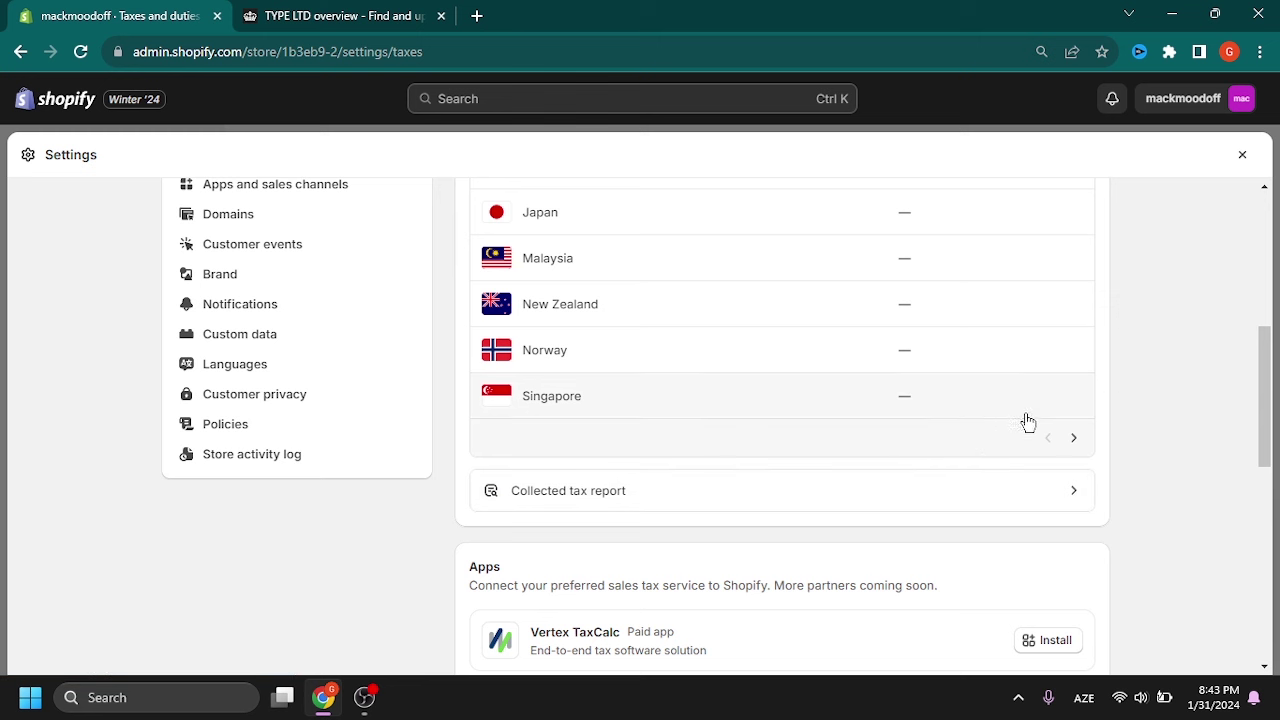
- Open Türkiye's tax settings from the second page of regions, set its country tax to 0%, and save
click(1074, 437)
scroll(988, 355, up, 5)
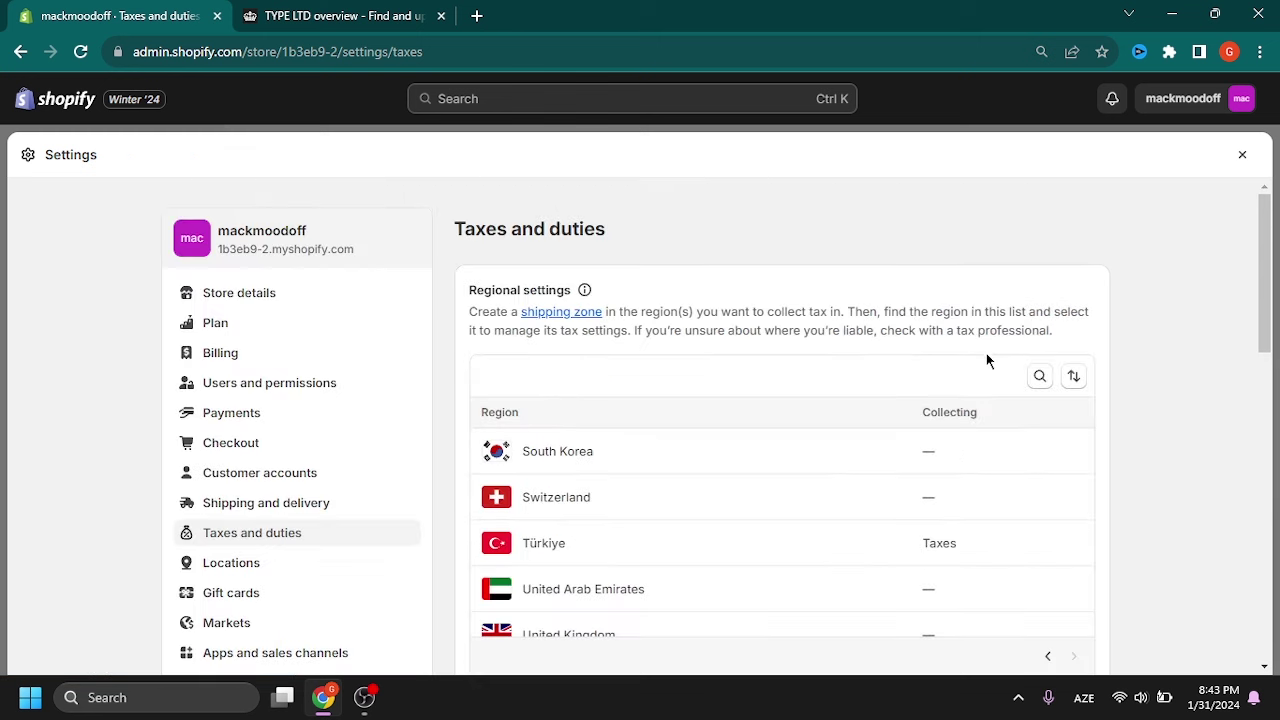
scroll(986, 354, down, 1)
click(917, 457)
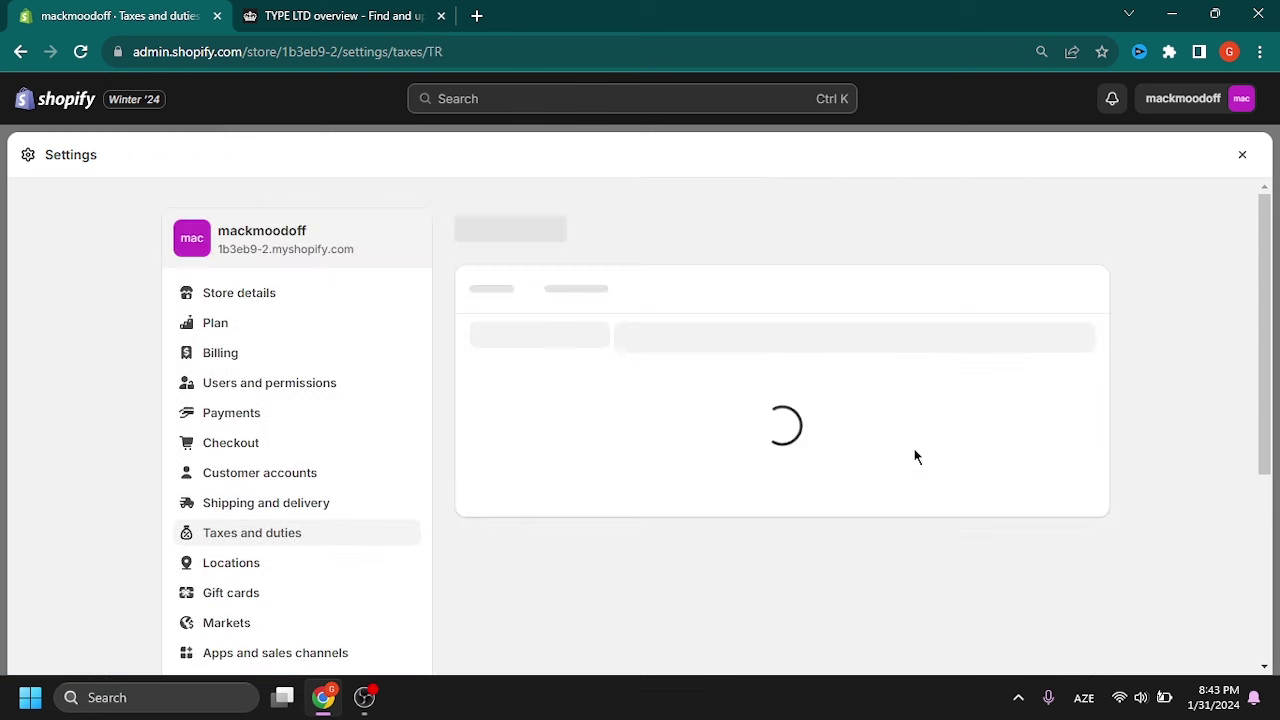
drag(560, 441, 437, 450)
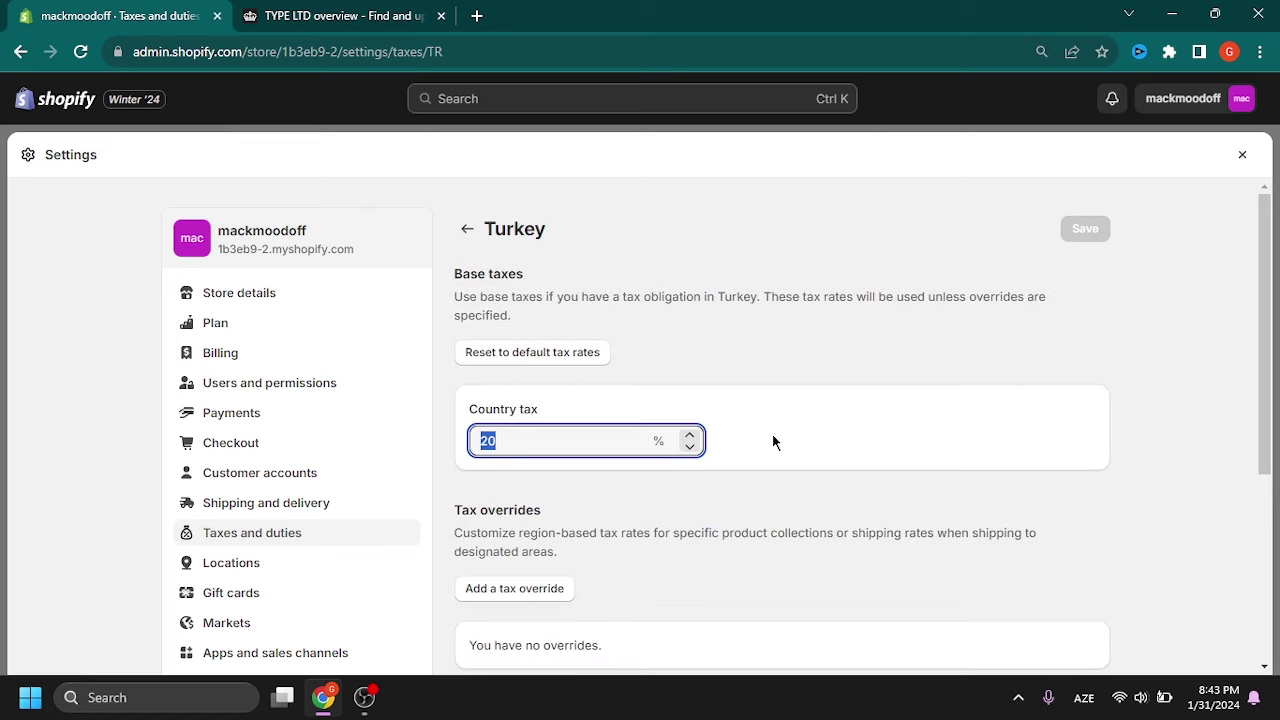
text(0)
click(1084, 228)
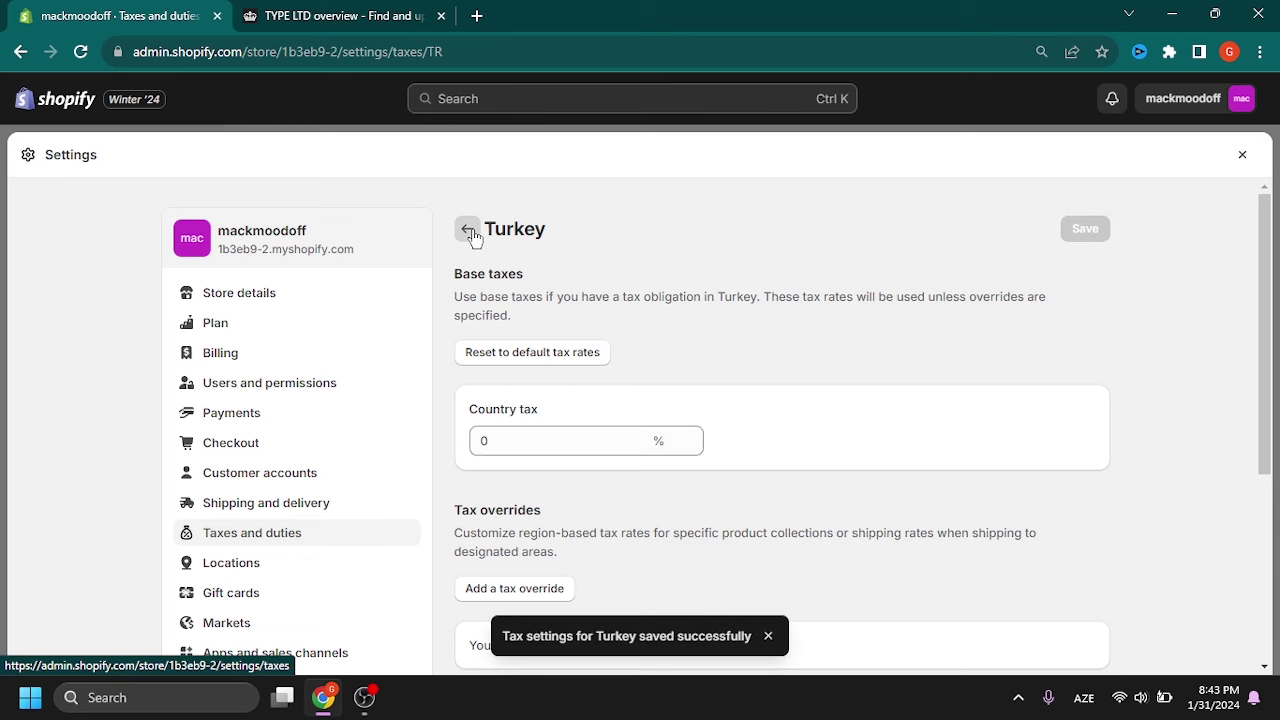
- Examine the store's locations settings and its gift card settings
click(231, 562)
scroll(268, 486, down, 2)
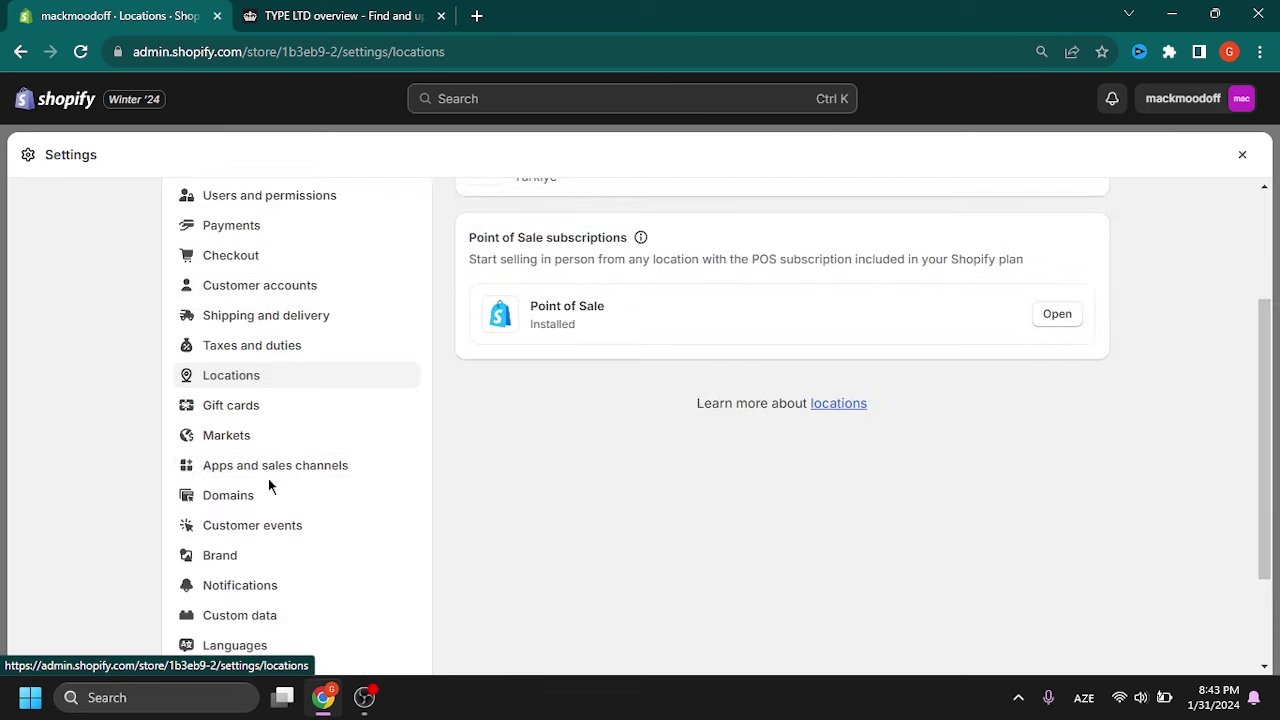
scroll(641, 302, up, 1)
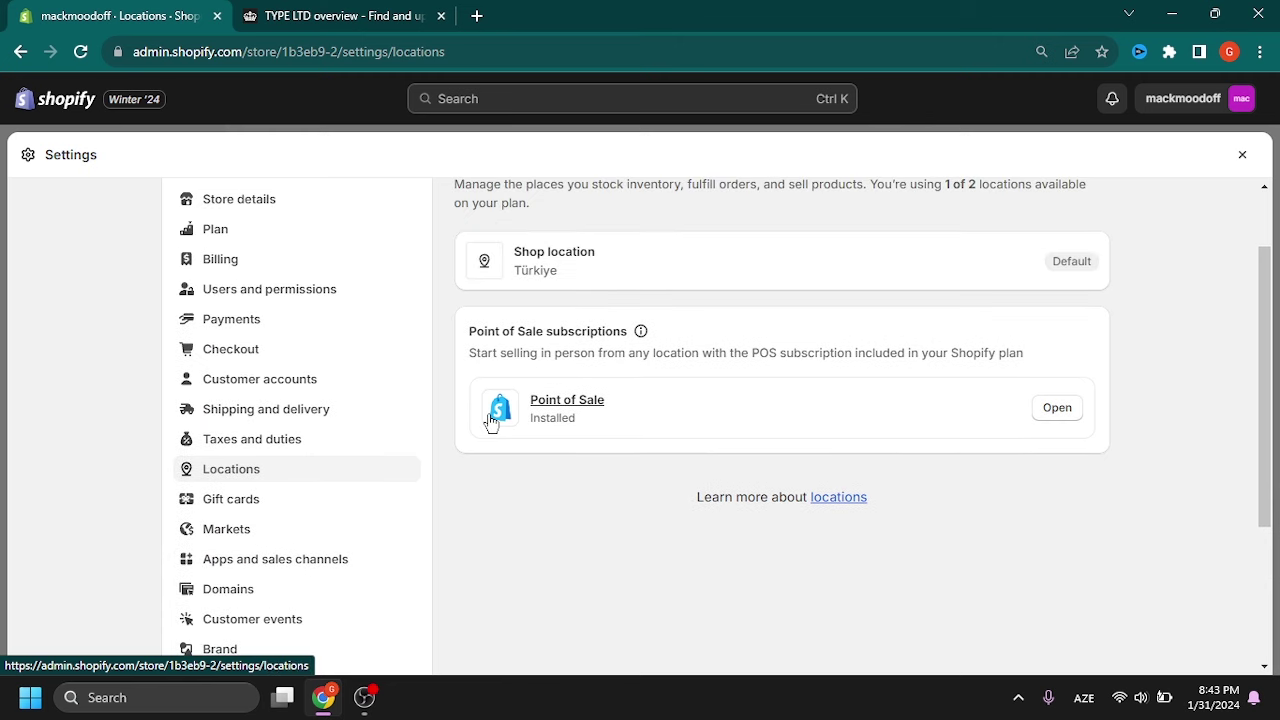
click(279, 510)
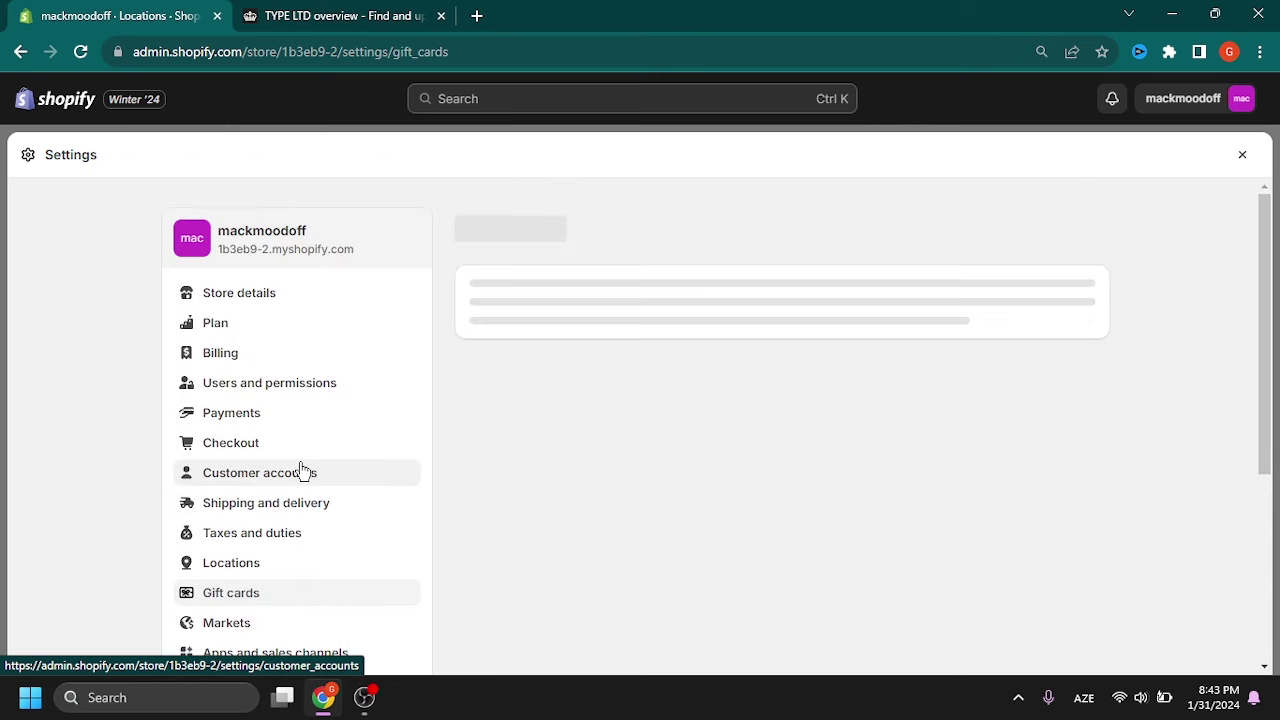
scroll(300, 468, down, 1)
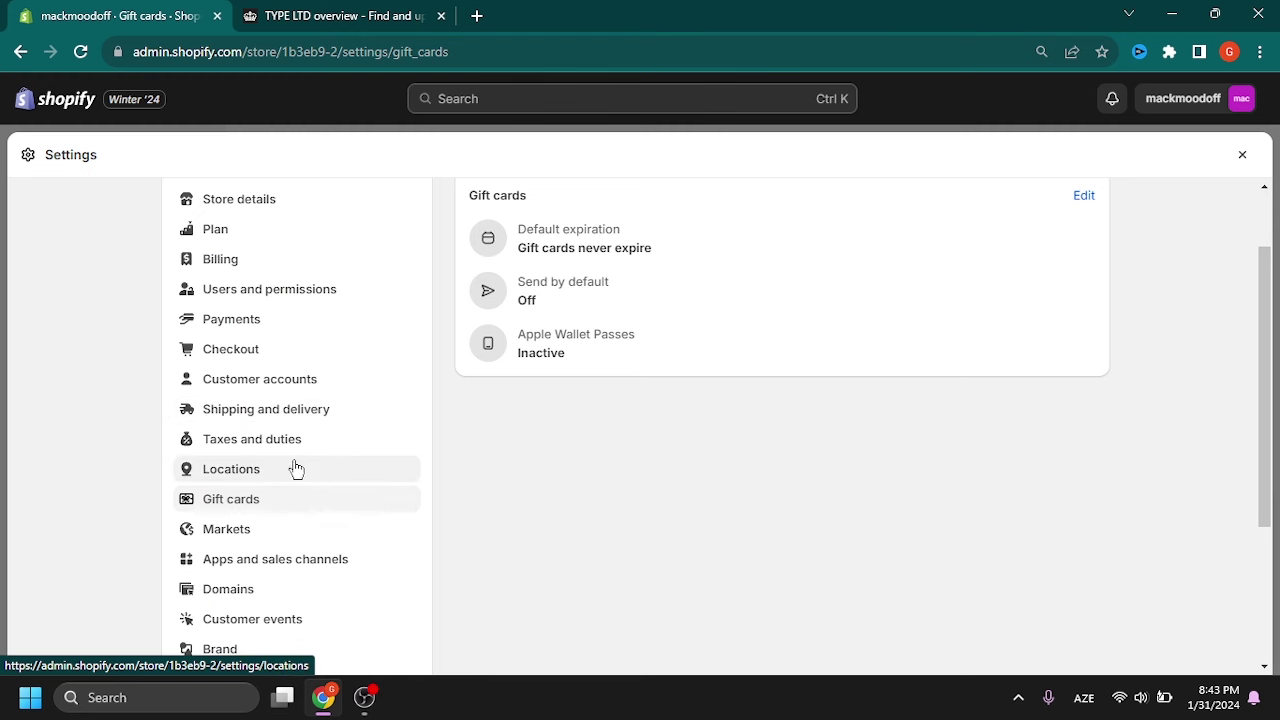
scroll(290, 490, down, 1)
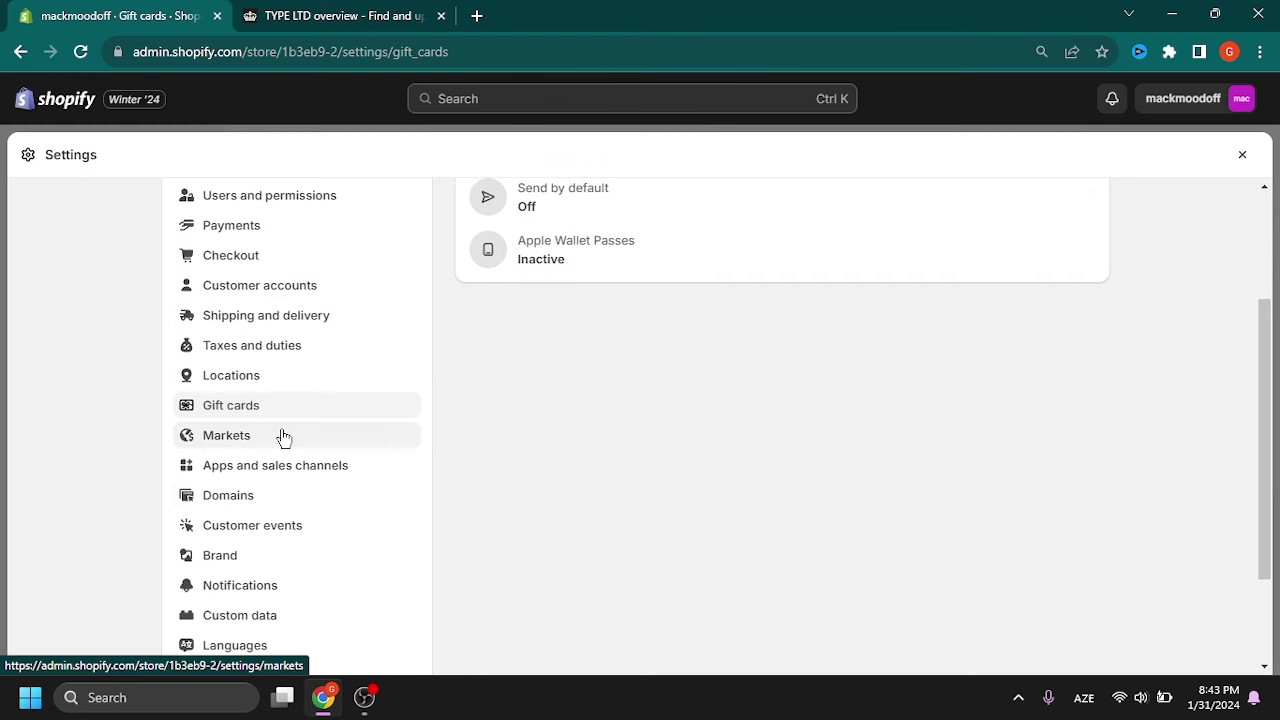
- Examine the markets overview with its recommendations, and the list of installed apps and sales channels
click(284, 438)
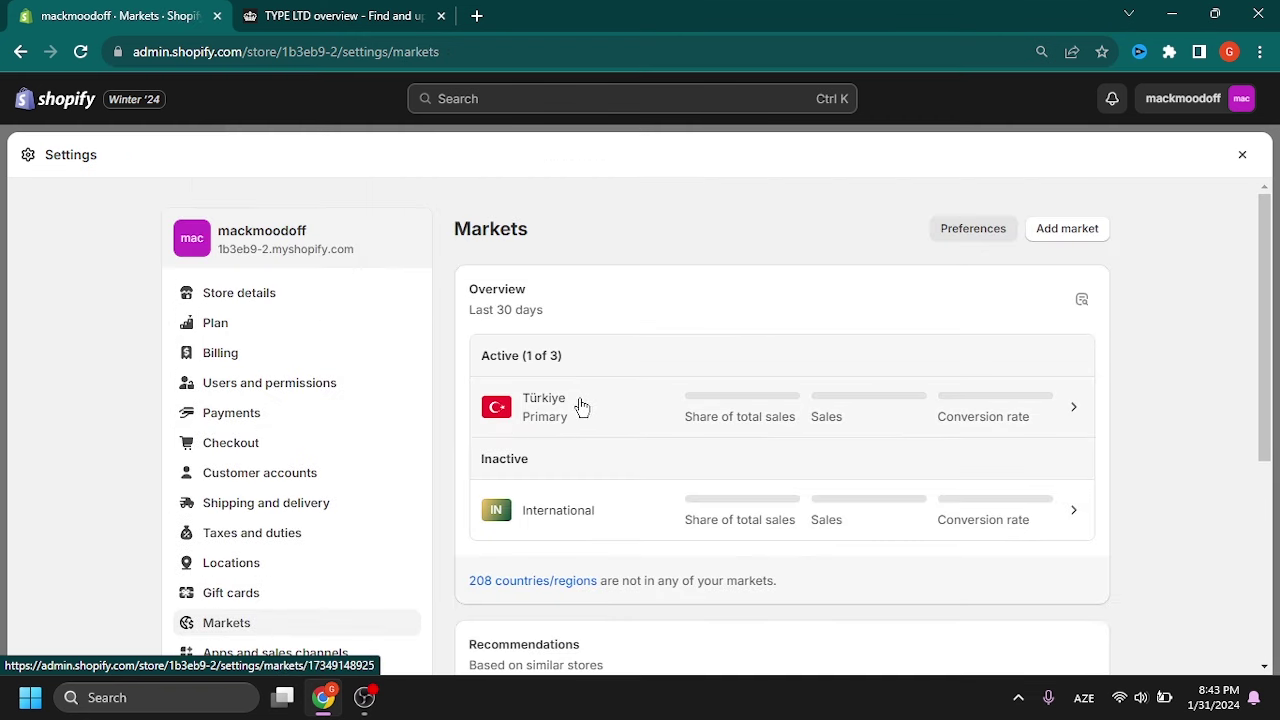
scroll(343, 458, down, 3)
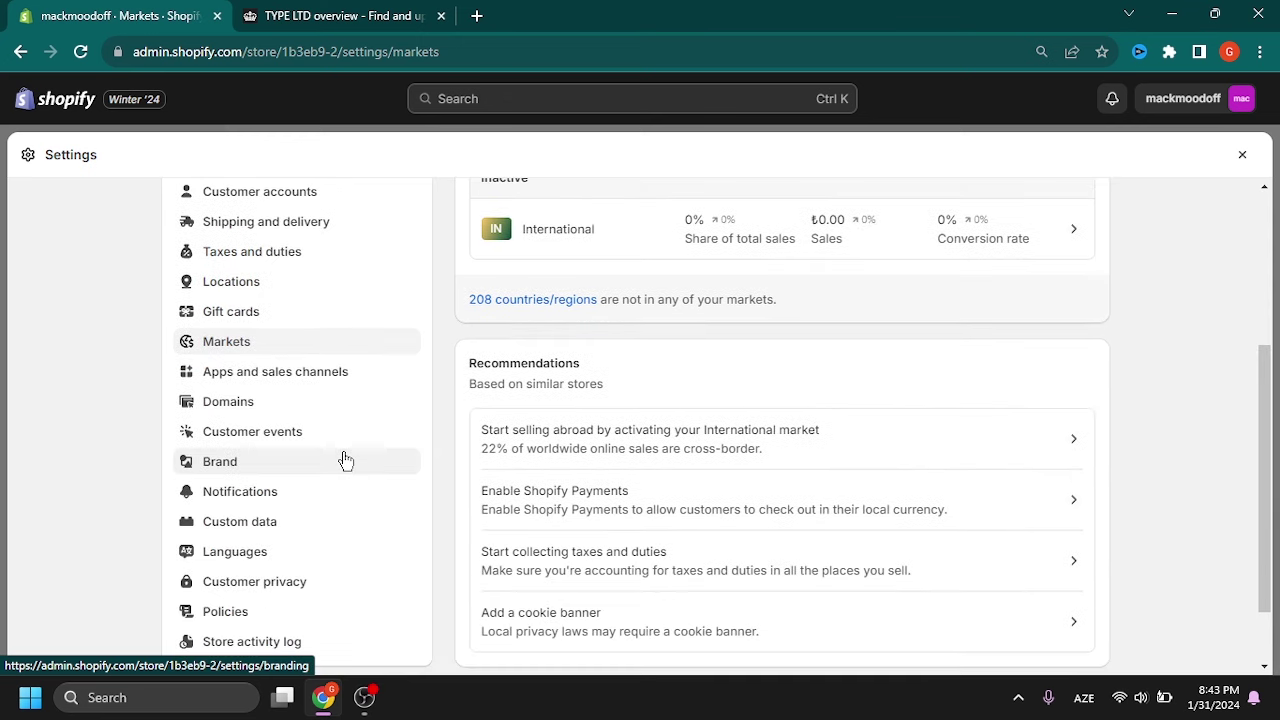
scroll(343, 458, down, 1)
click(280, 286)
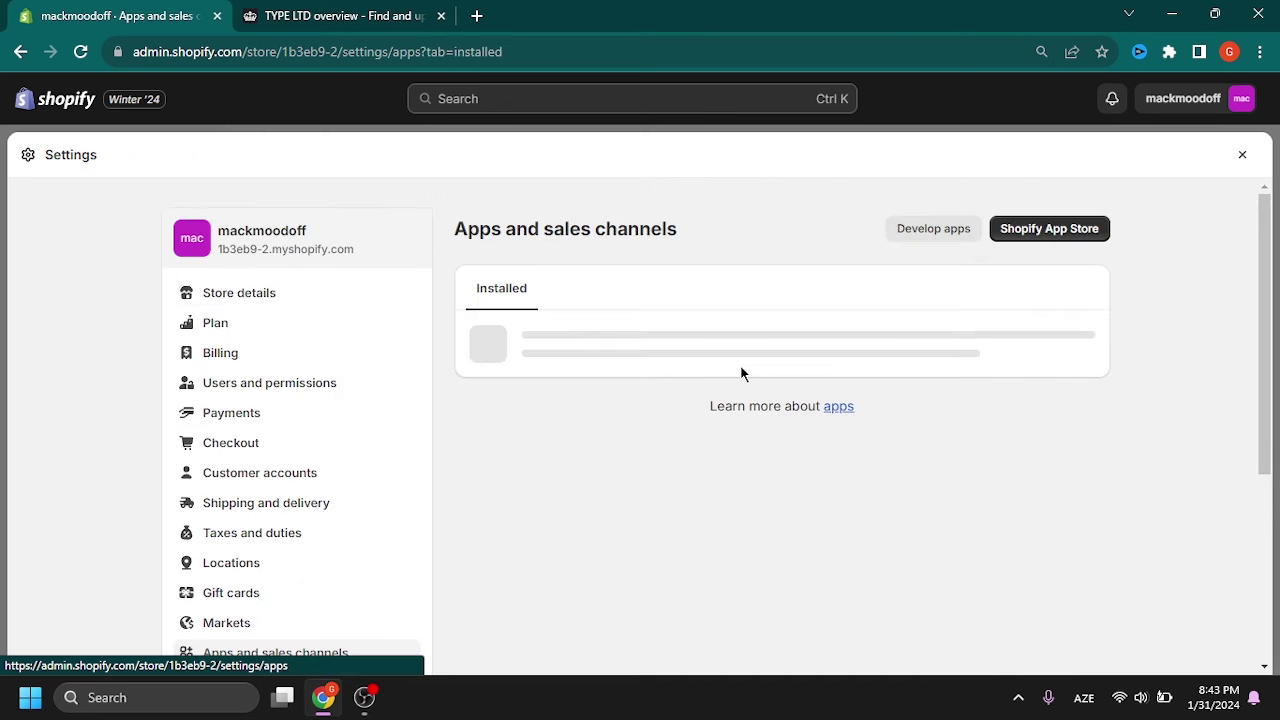
scroll(740, 371, down, 1)
scroll(692, 314, up, 1)
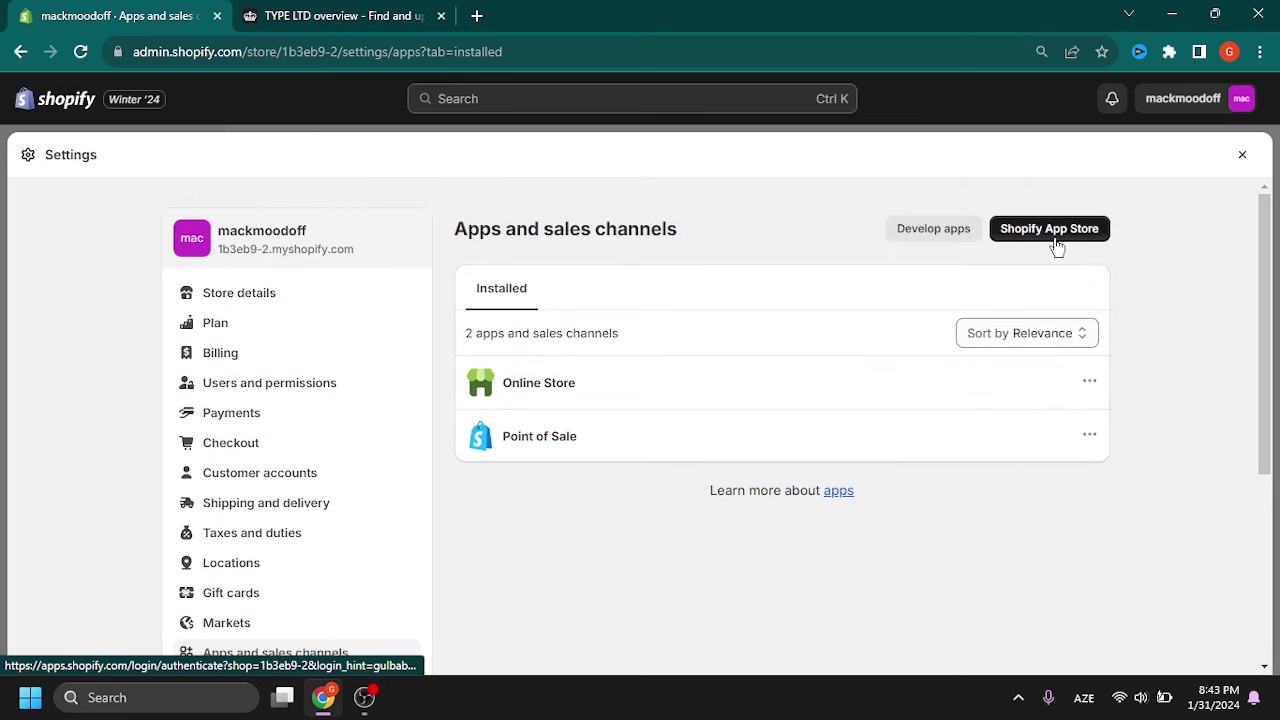
- Open the domains settings and examine the options for buying or connecting a domain and the current primary domain
scroll(314, 530, down, 3)
scroll(314, 530, down, 1)
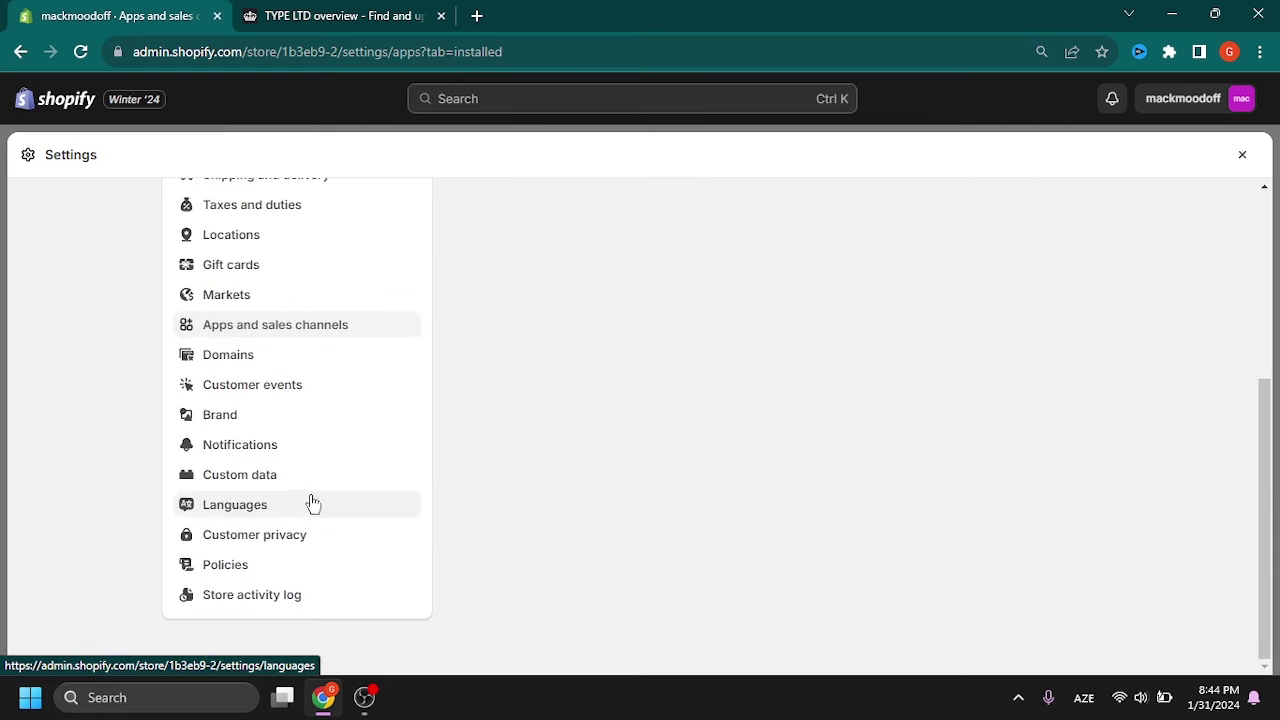
click(208, 352)
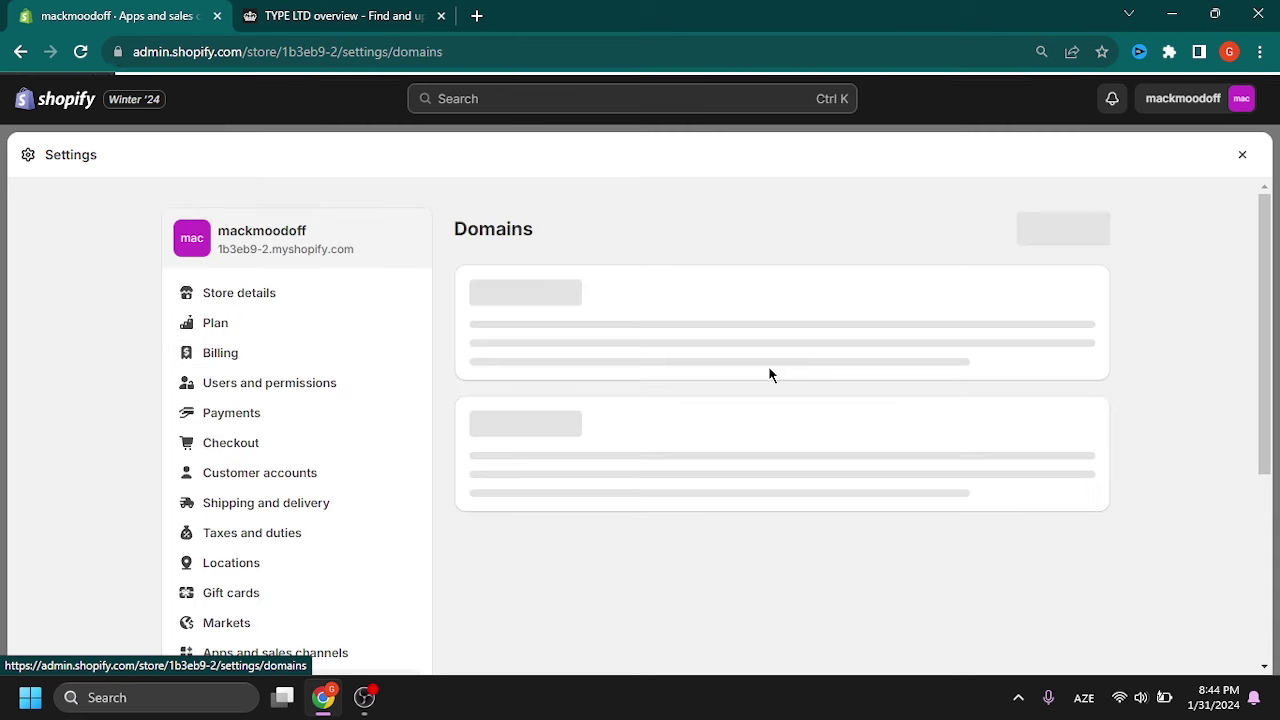
scroll(754, 444, down, 2)
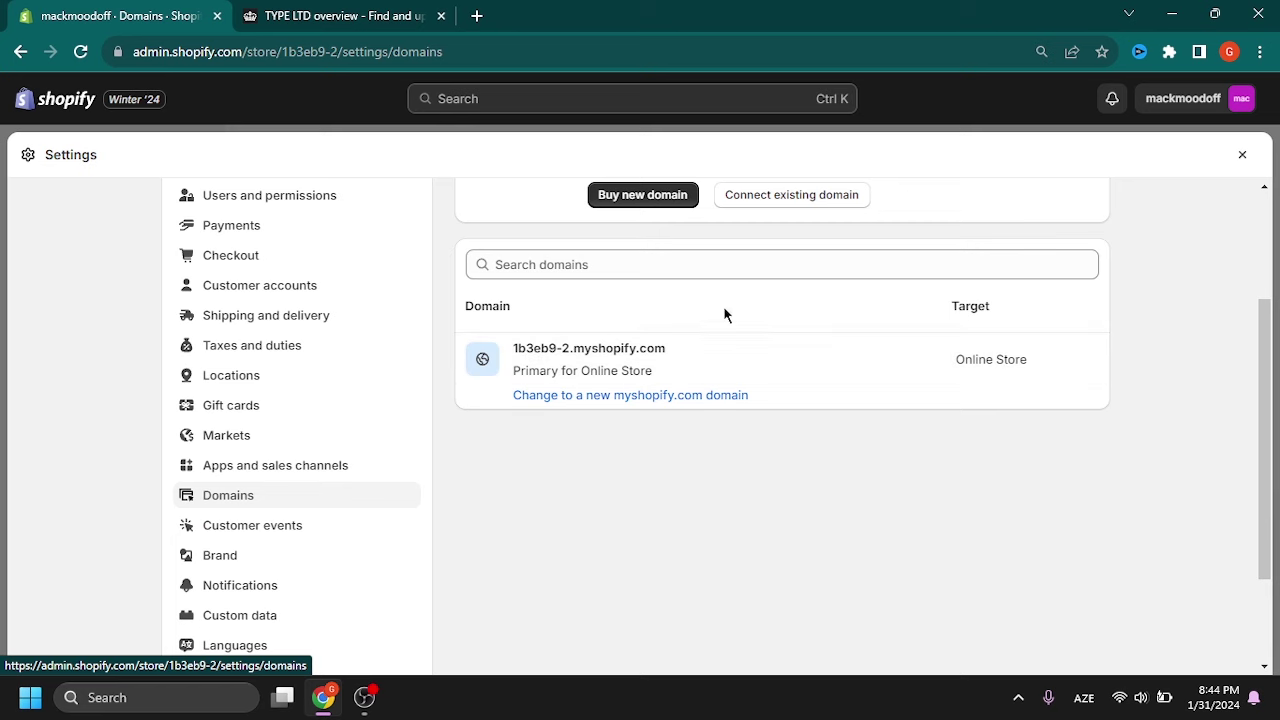
scroll(723, 314, up, 1)
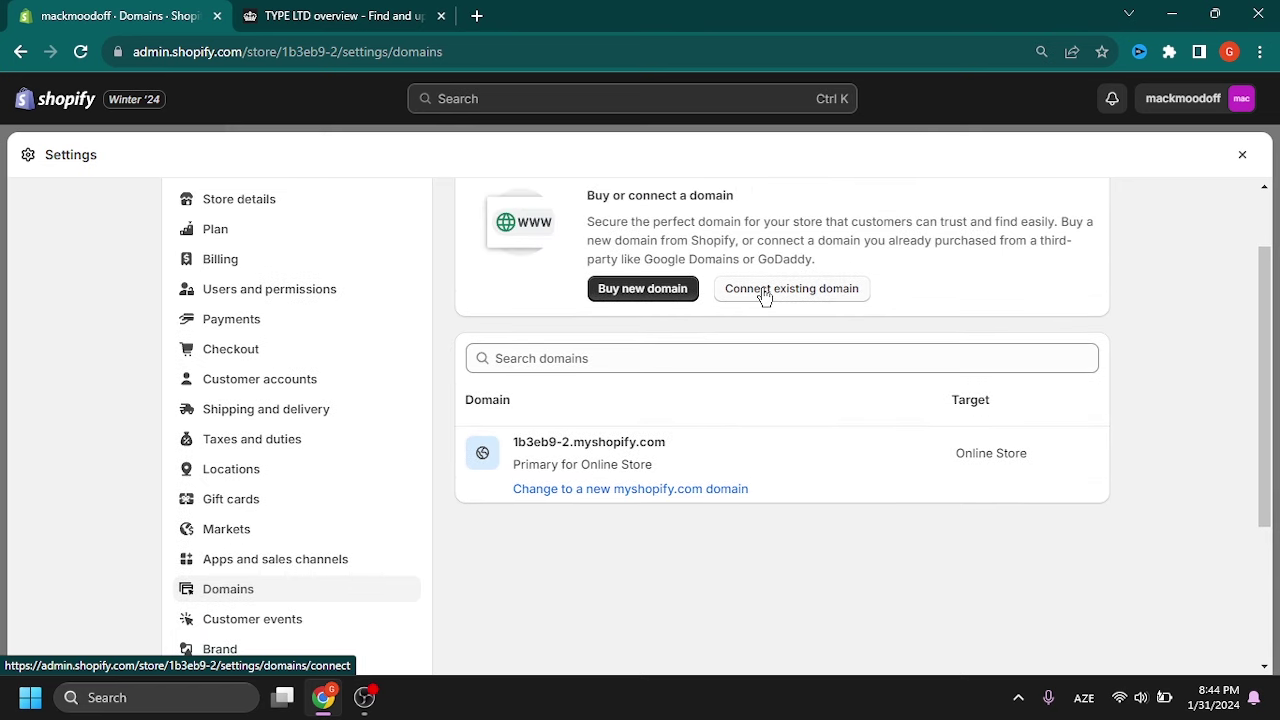
- Search for "mackmoodoff" among new domains to buy, and leave the purchase page without buying
click(630, 290)
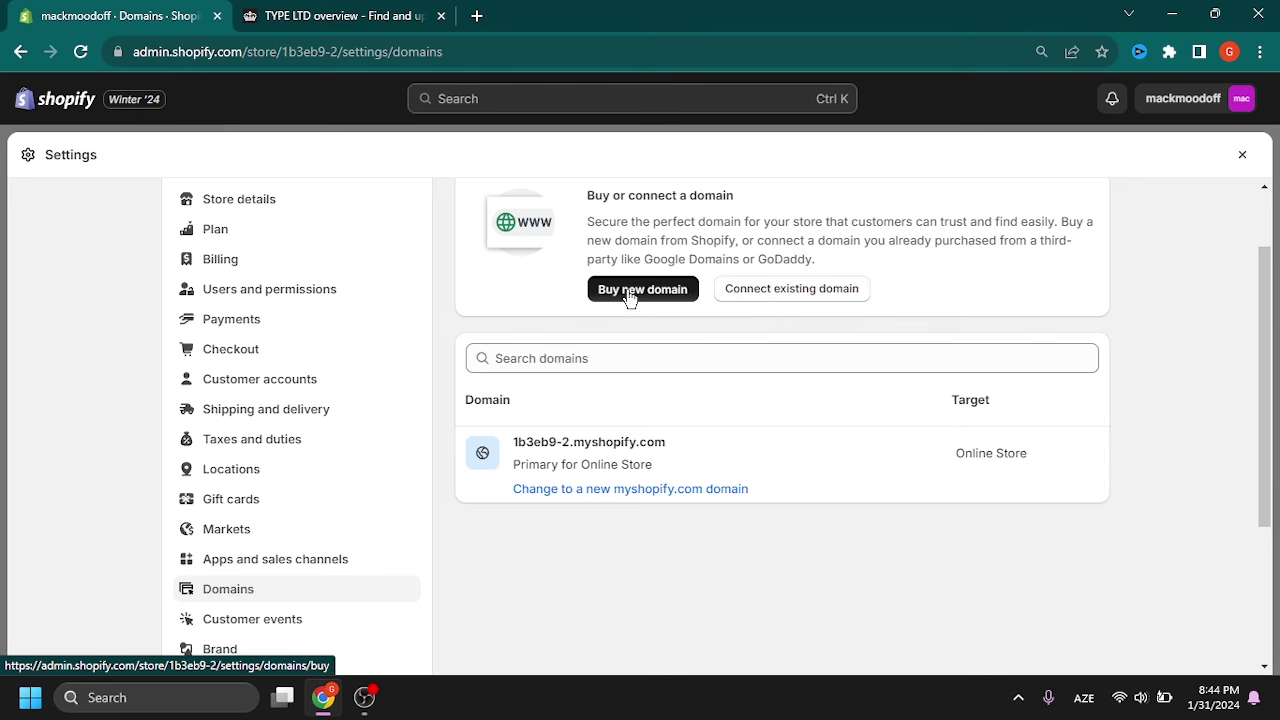
click(603, 333)
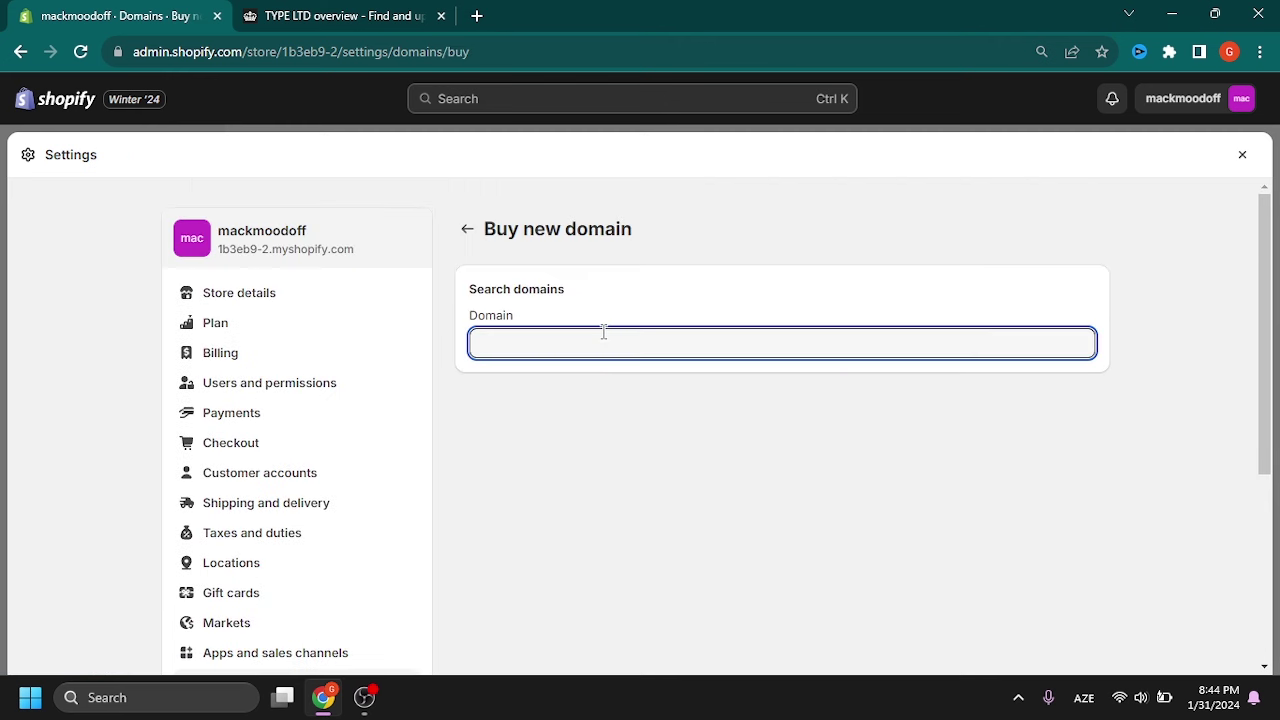
text(mackmoodoff)
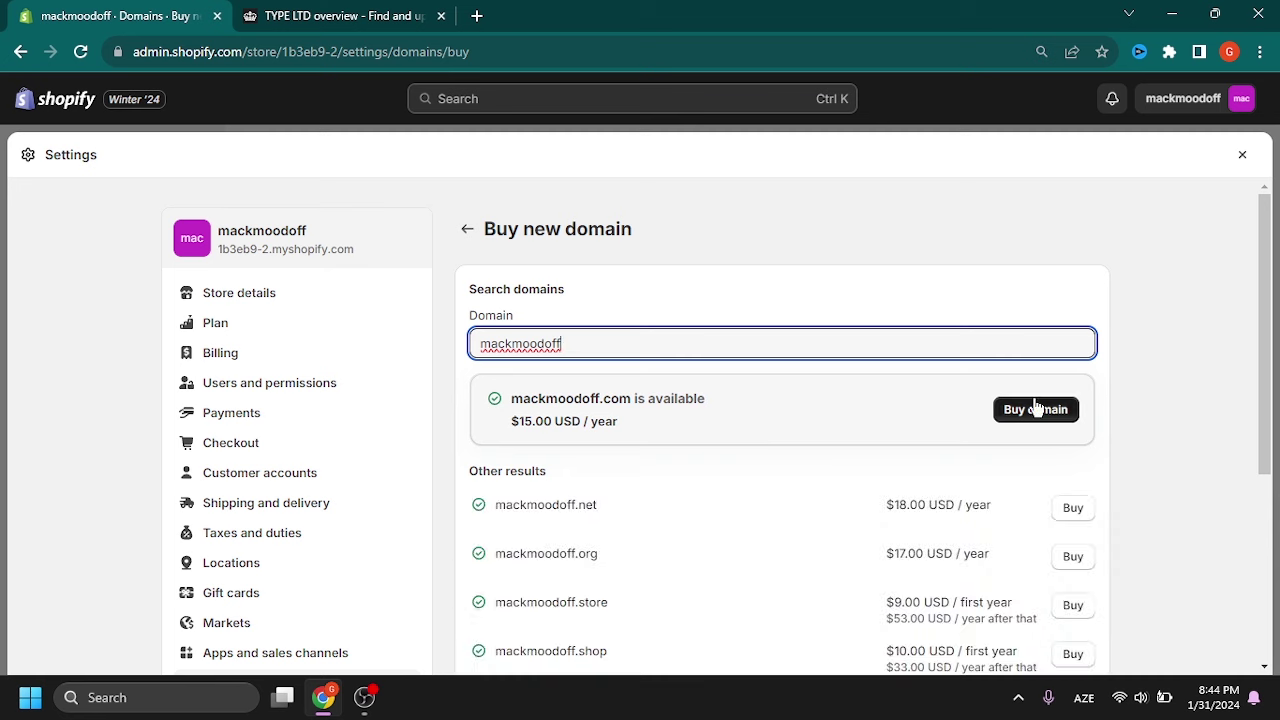
click(466, 232)
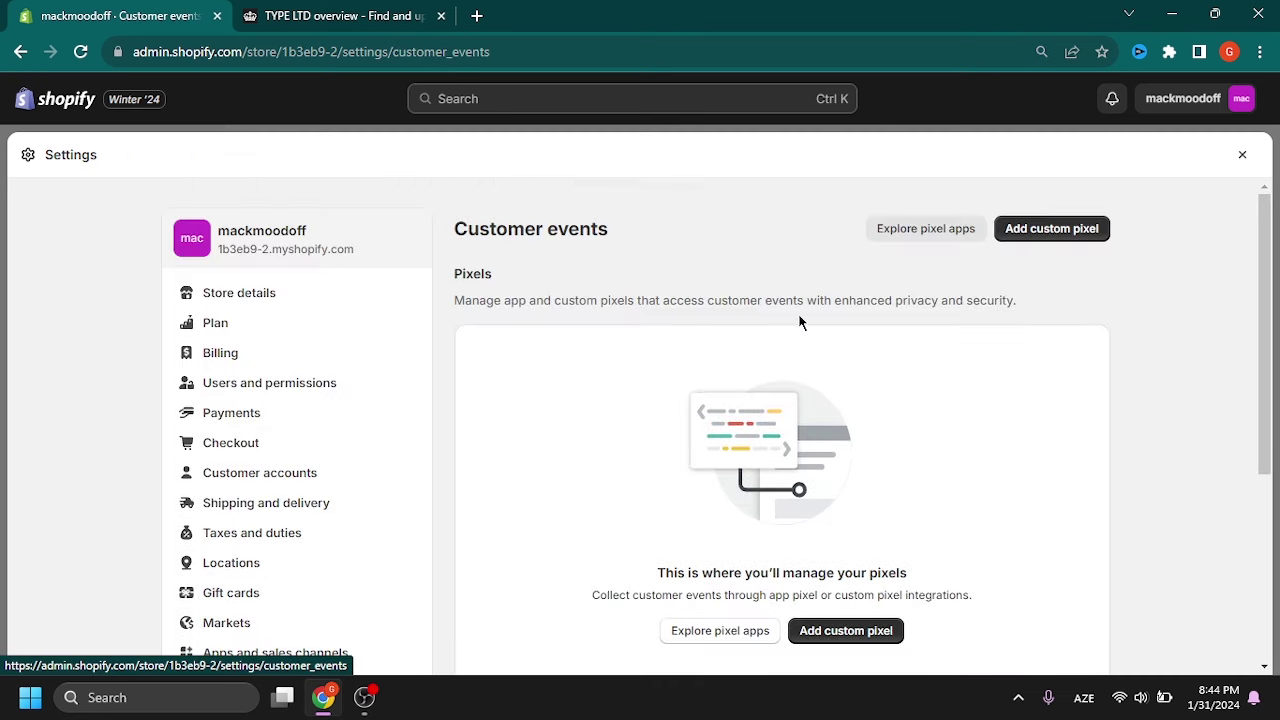
- Examine the customer events pixel settings and the brand settings with their recommended assets and logos
scroll(290, 410, down, 2)
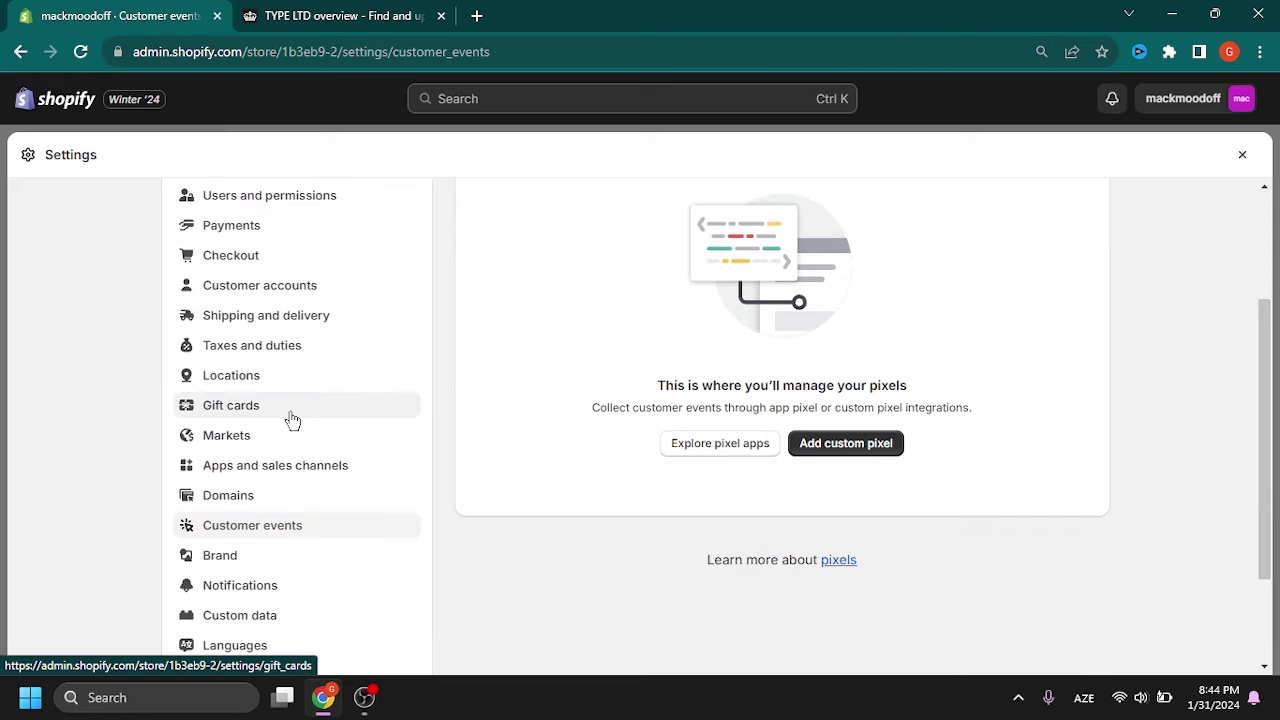
scroll(265, 500, down, 1)
click(251, 467)
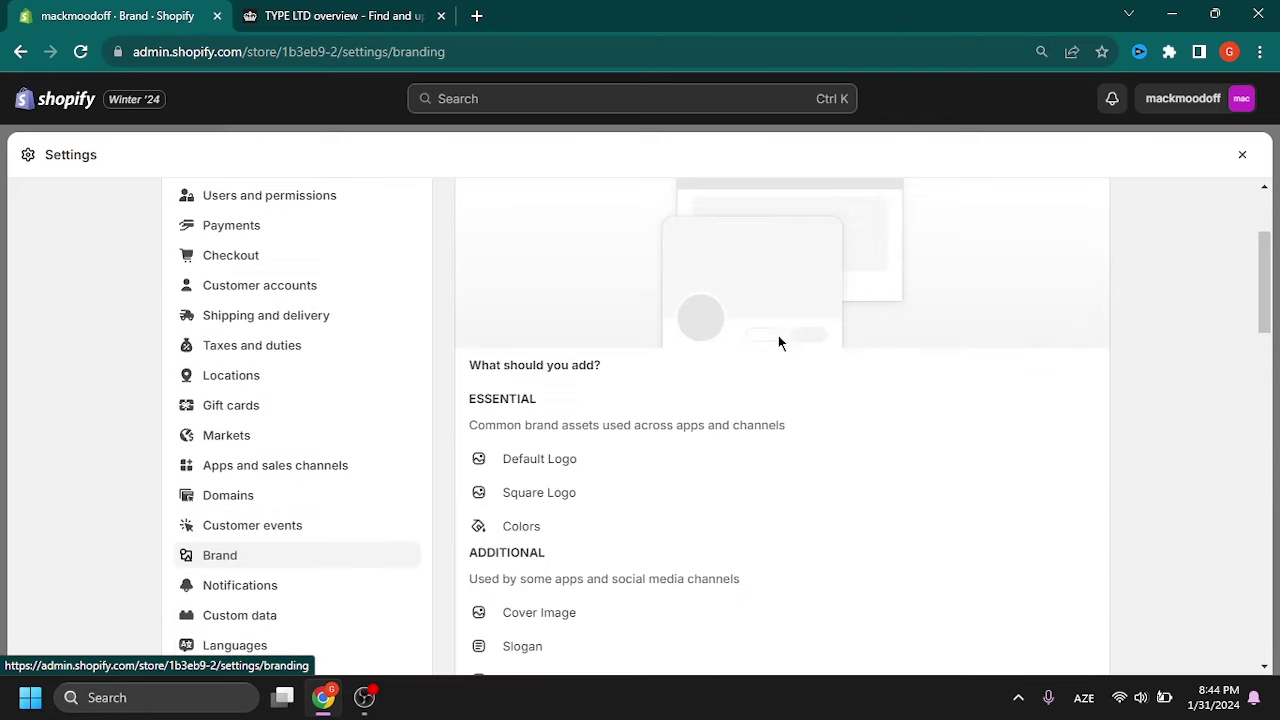
scroll(533, 410, down, 1)
scroll(655, 455, down, 2)
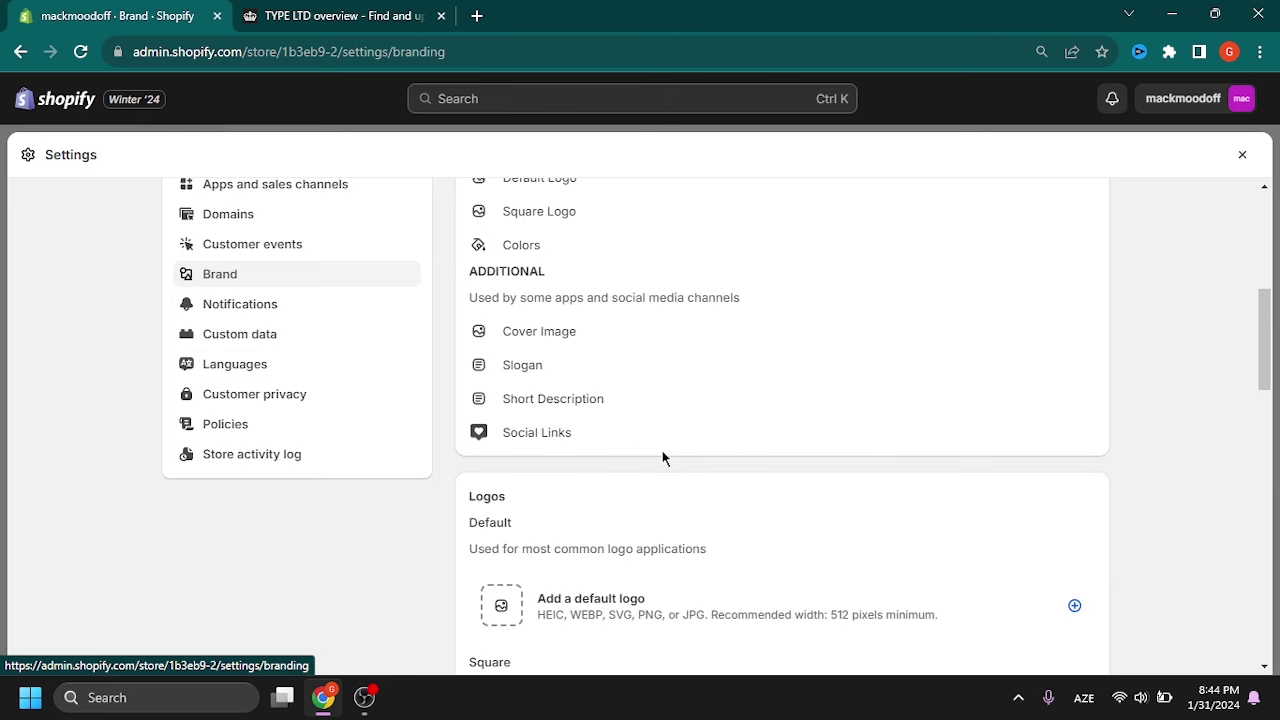
- Examine the notification categories and the custom data settings for metafields and metaobjects
click(316, 312)
scroll(731, 350, down, 2)
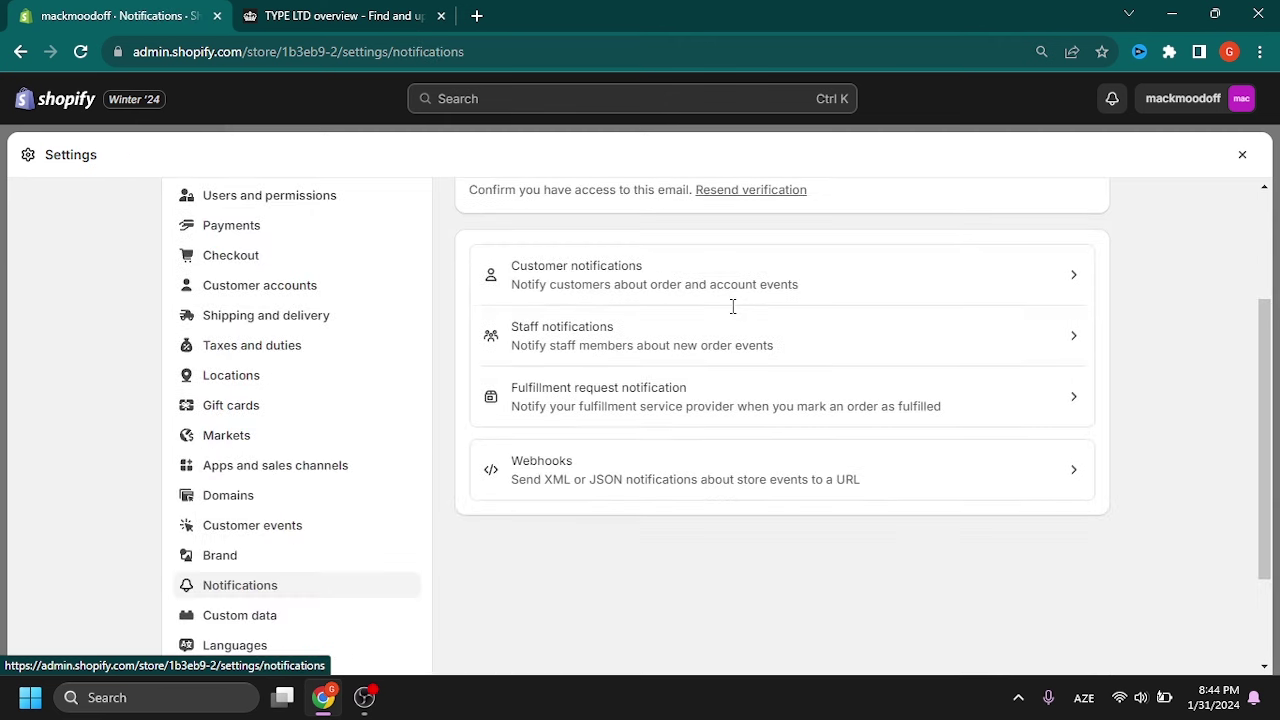
scroll(395, 488, down, 2)
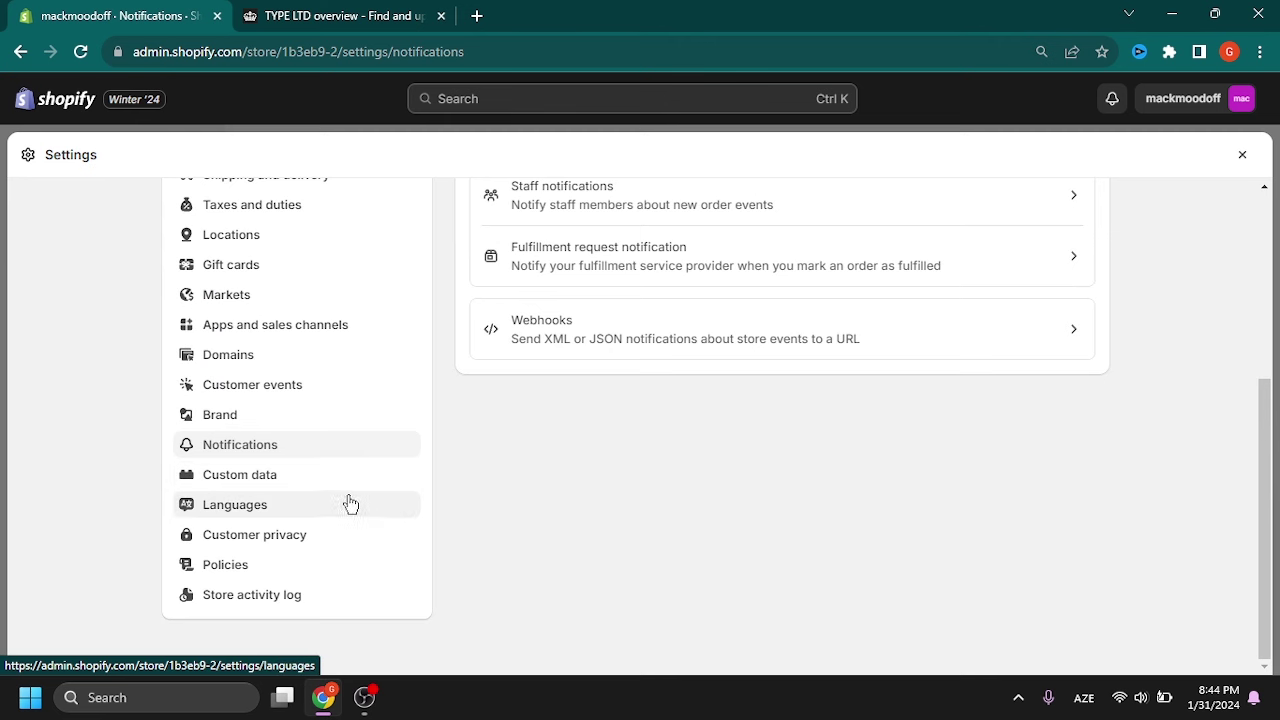
click(339, 486)
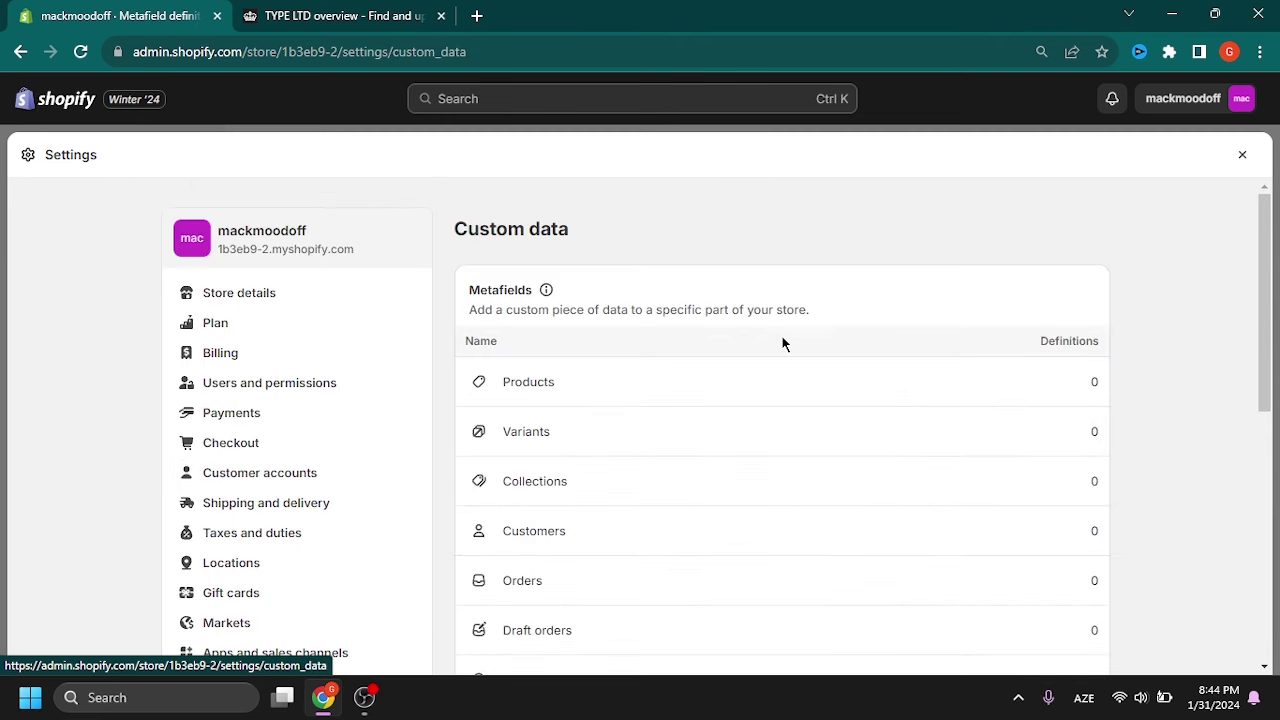
scroll(783, 345, down, 5)
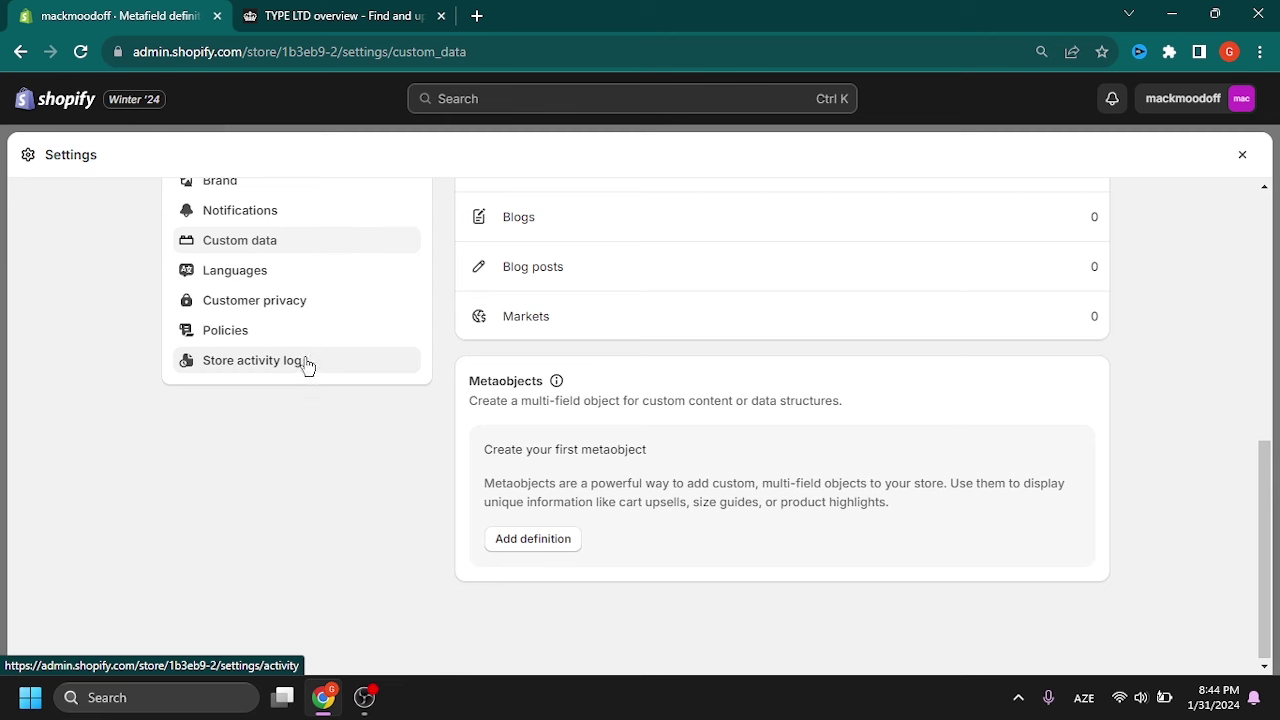
- Change the store's default published language to Turkish in the languages settings and save the change
click(294, 278)
scroll(689, 377, down, 5)
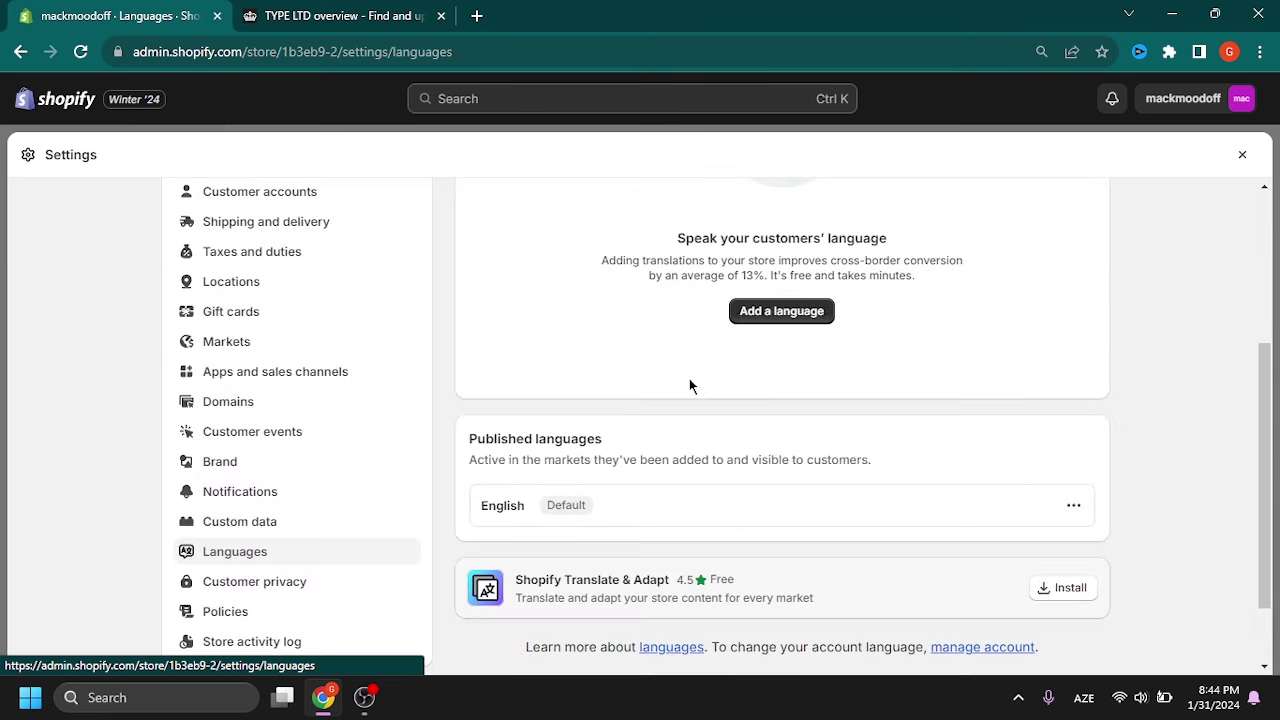
click(1073, 411)
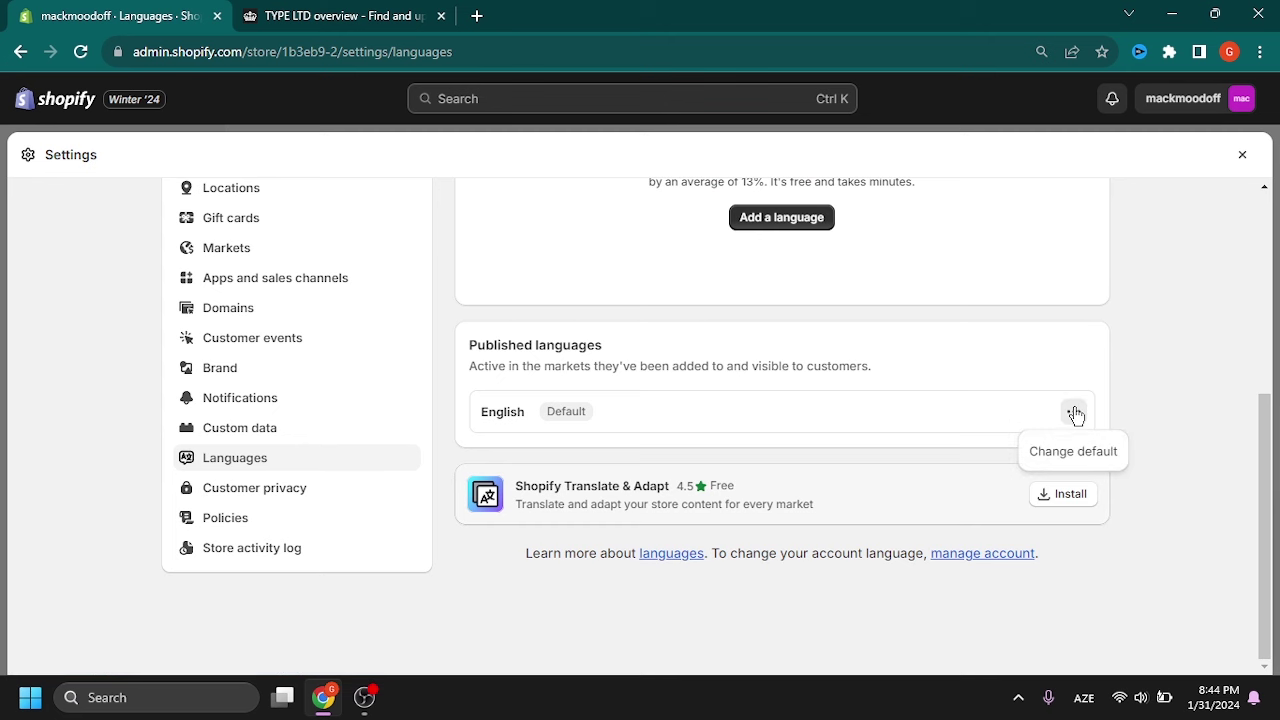
click(1064, 455)
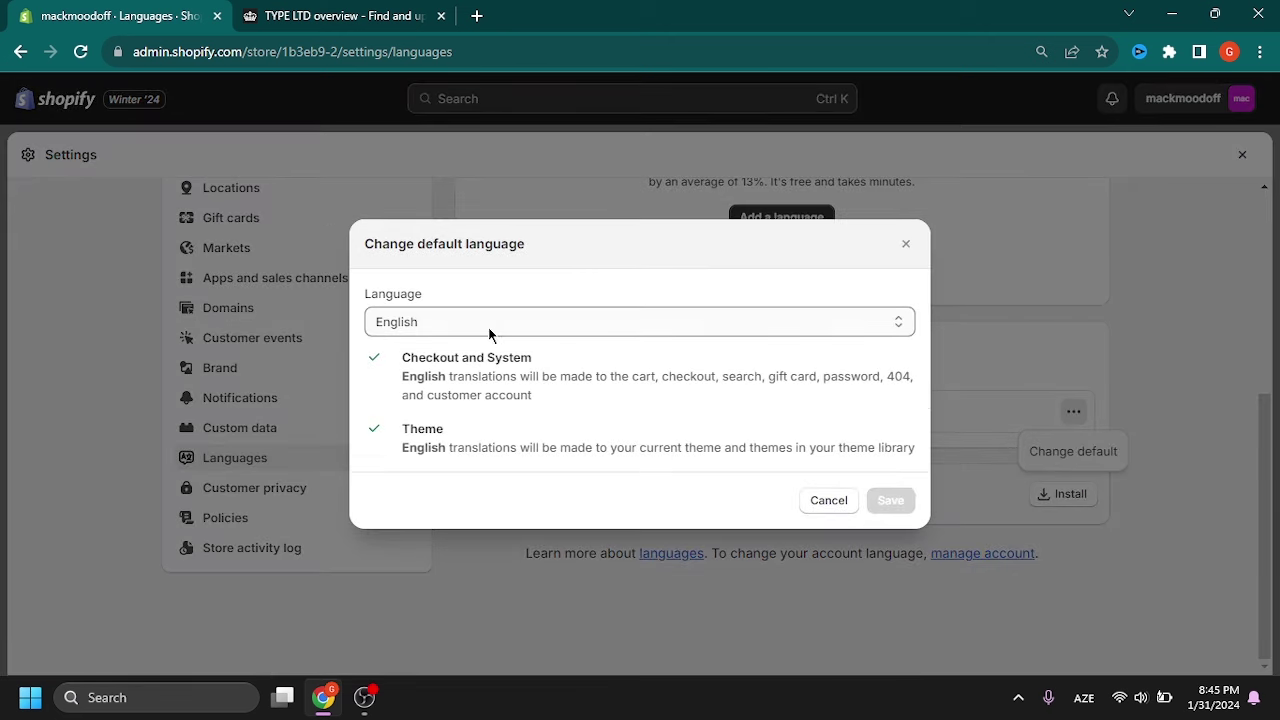
click(488, 324)
scroll(514, 491, down, 3)
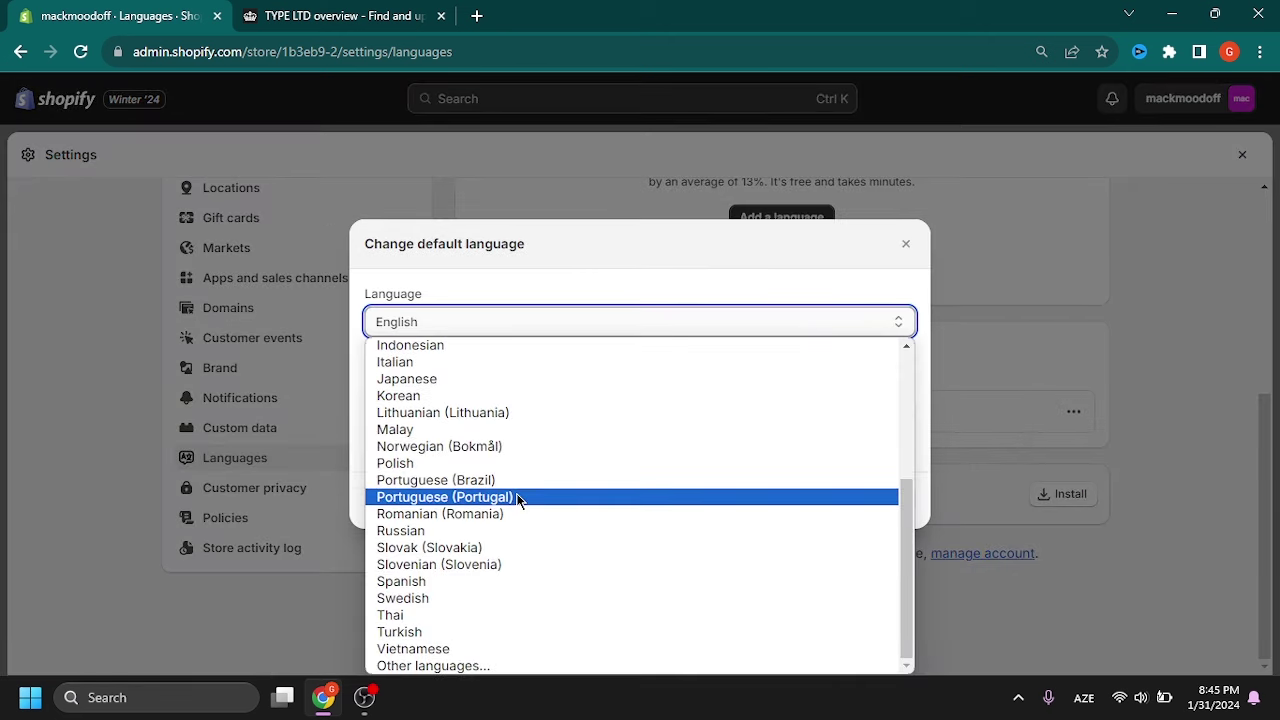
click(511, 632)
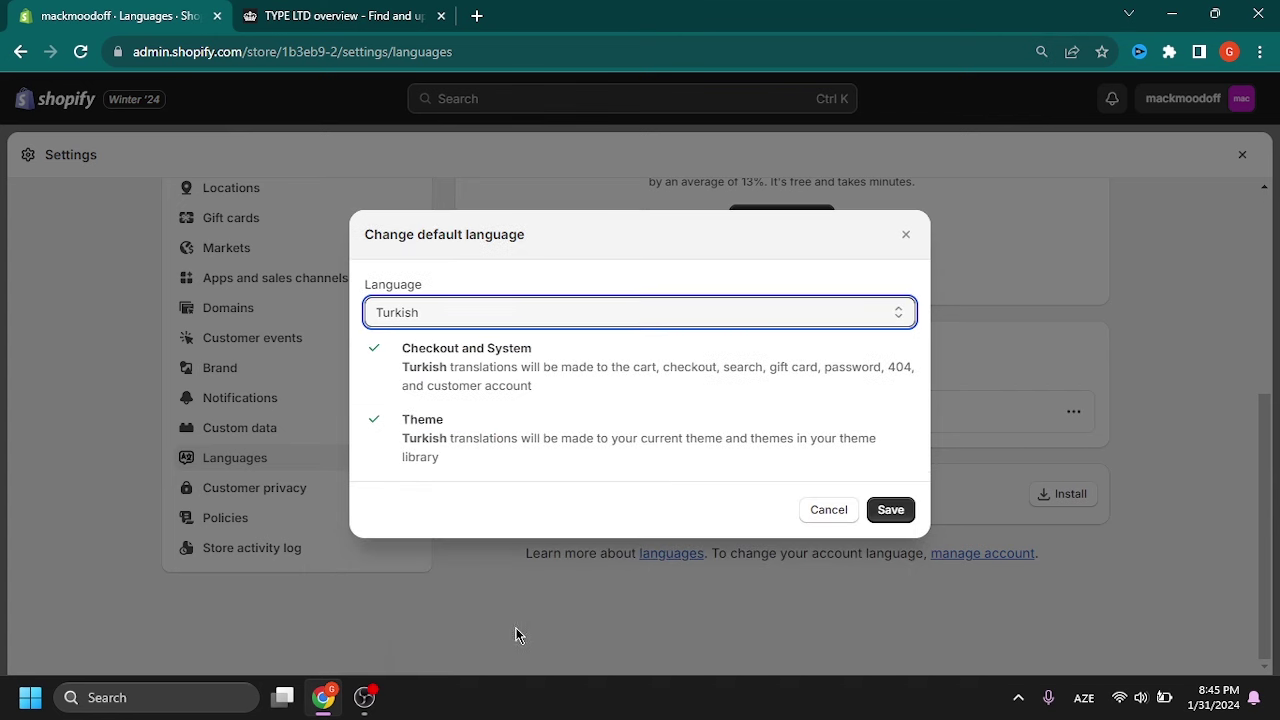
click(887, 511)
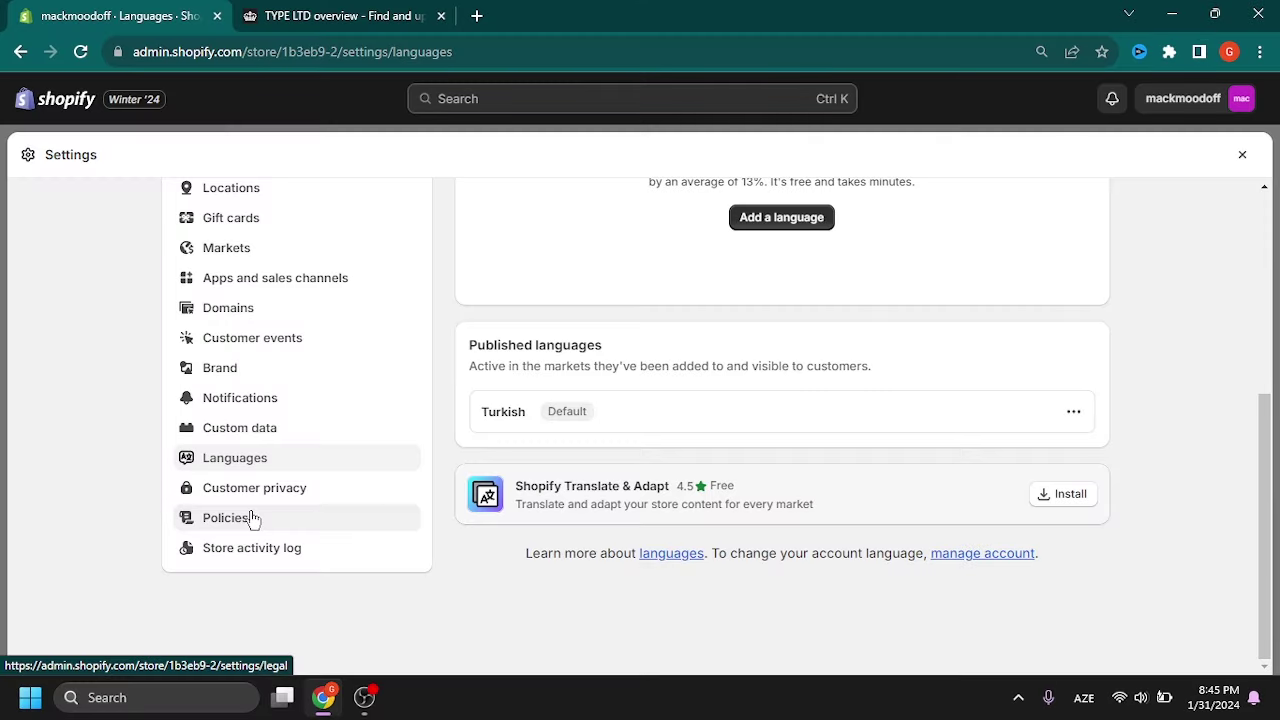
- Examine the store policies settings, covering return rules, written return and refund, privacy, terms of service, shipping and contact information
click(251, 517)
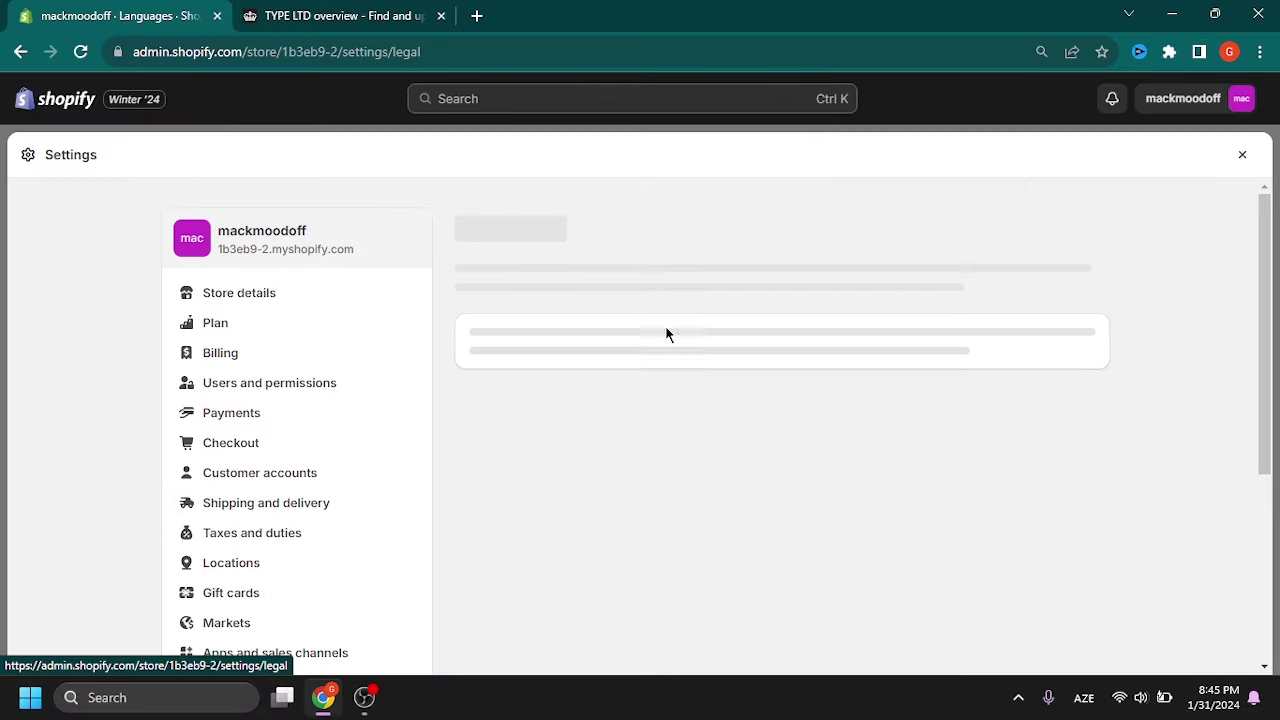
scroll(730, 354, down, 2)
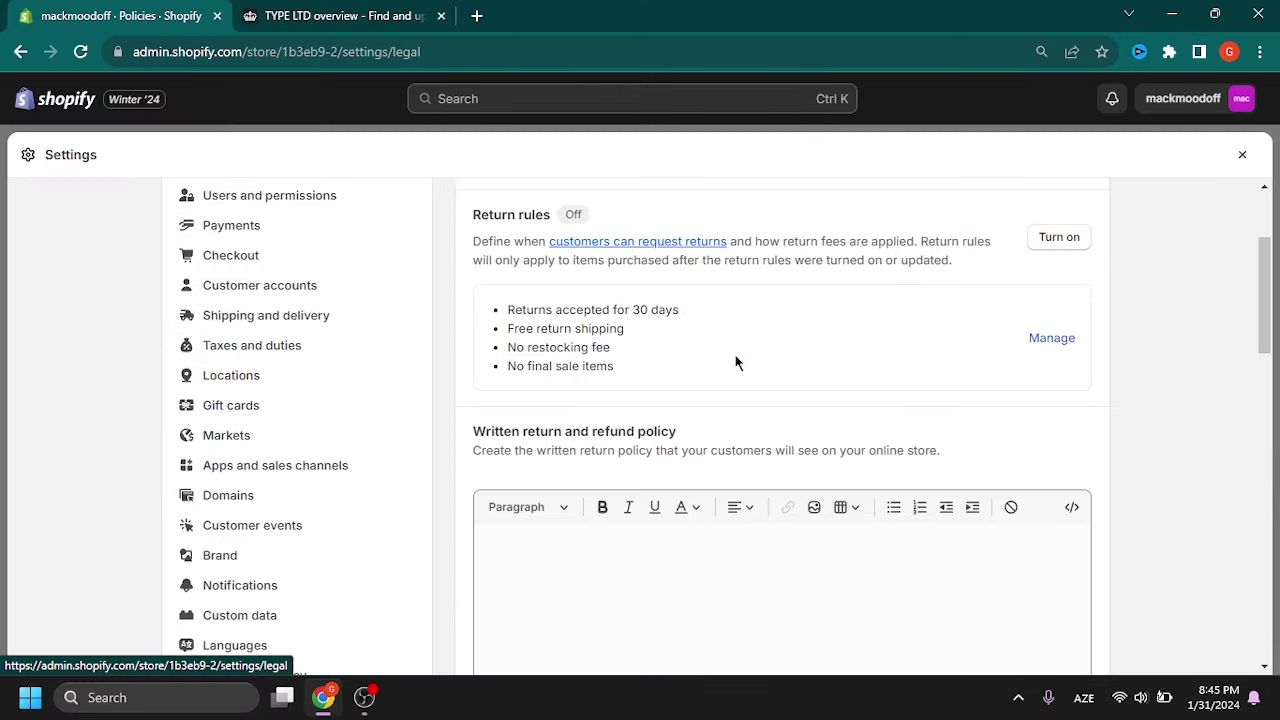
scroll(738, 360, down, 2)
scroll(735, 362, up, 3)
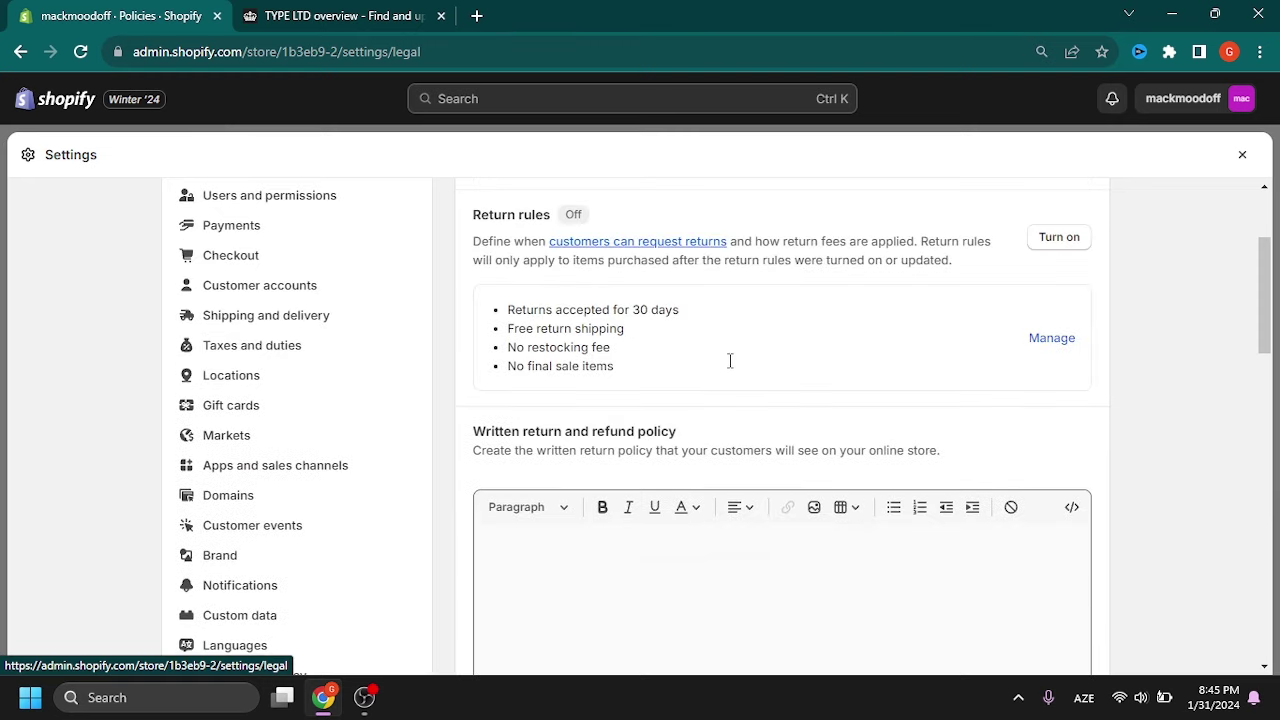
scroll(730, 368, down, 3)
scroll(723, 354, up, 3)
scroll(650, 320, down, 7)
scroll(648, 300, down, 1)
scroll(570, 350, up, 2)
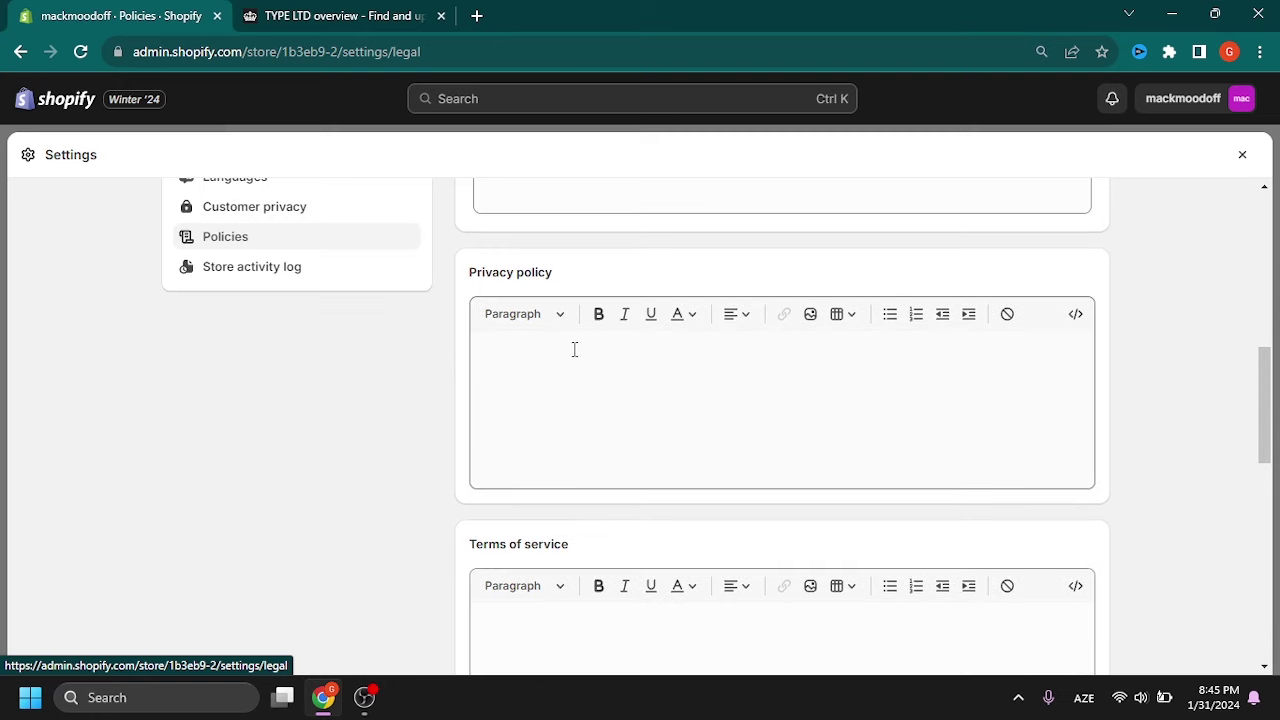
scroll(510, 300, down, 3)
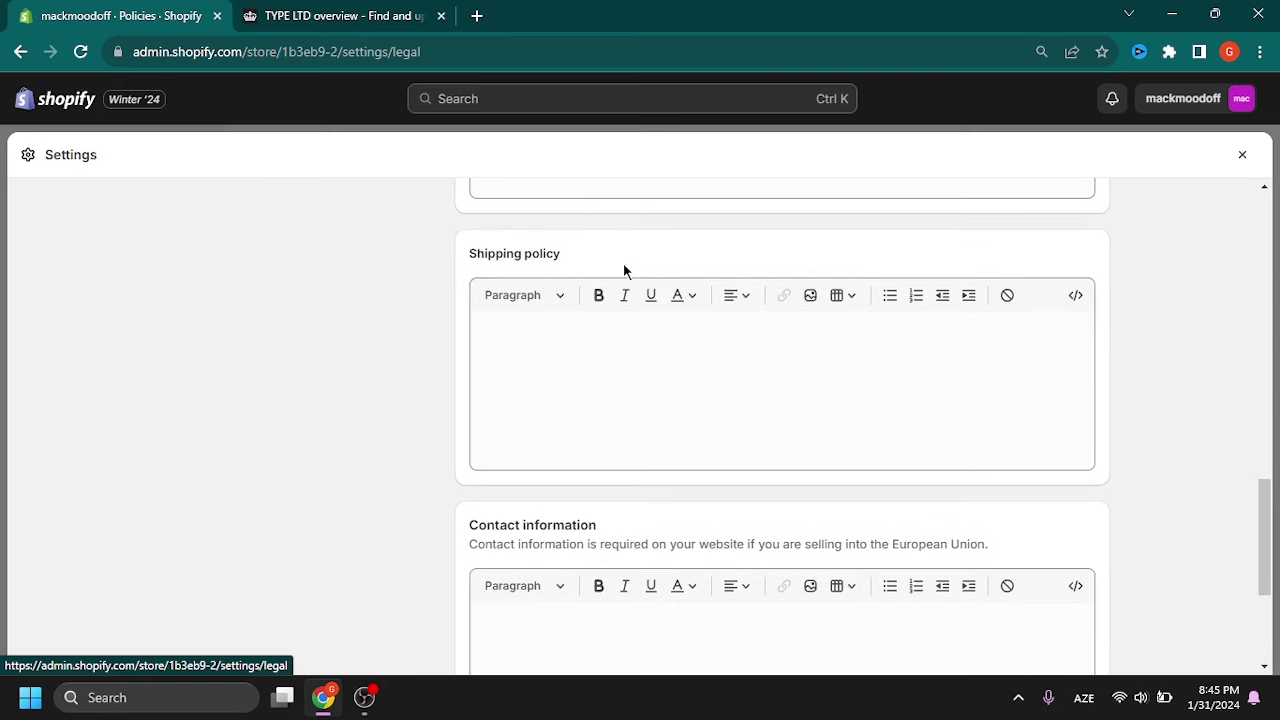
scroll(523, 417, down, 2)
scroll(630, 396, down, 1)
scroll(624, 330, up, 8)
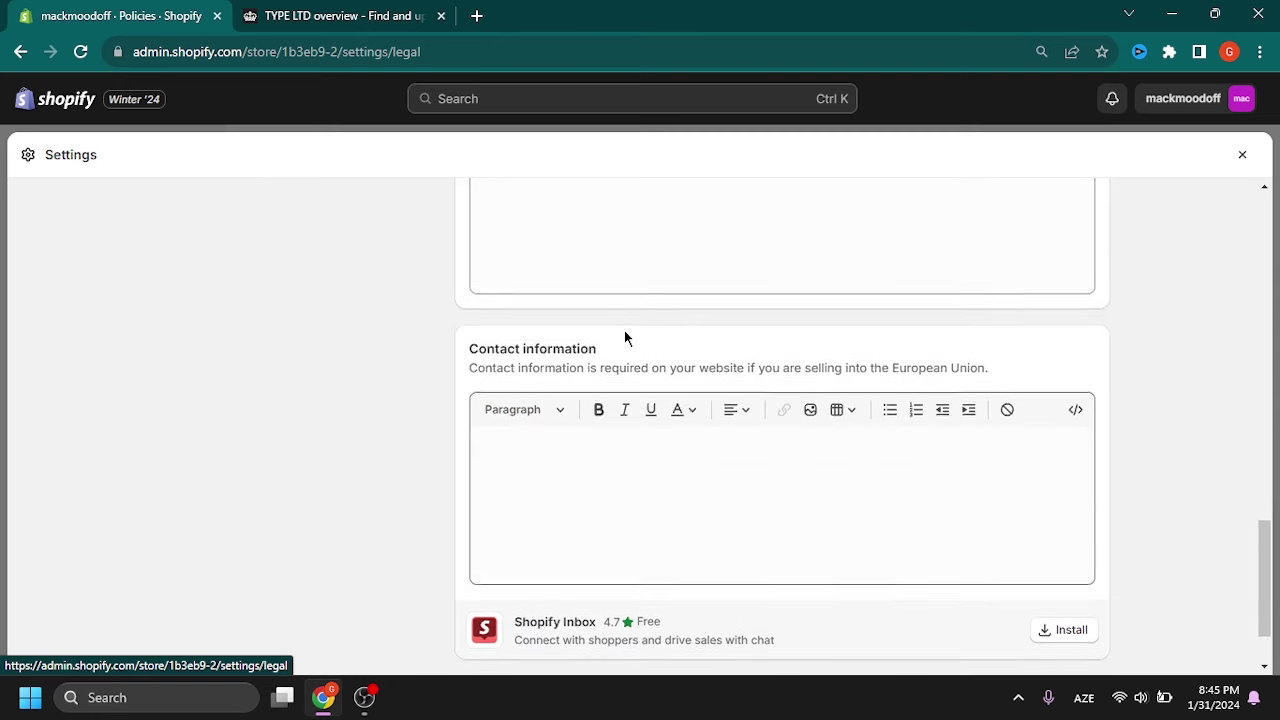
scroll(624, 330, up, 4)
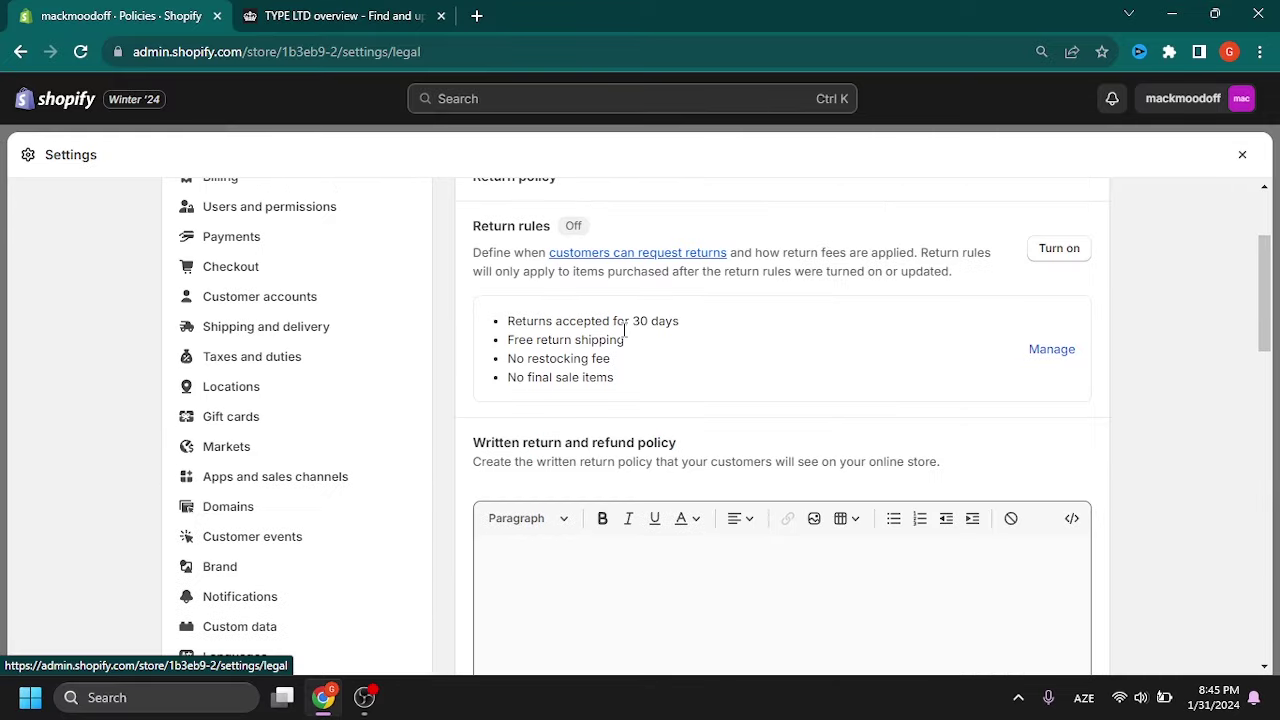
scroll(626, 331, down, 3)
click(616, 397)
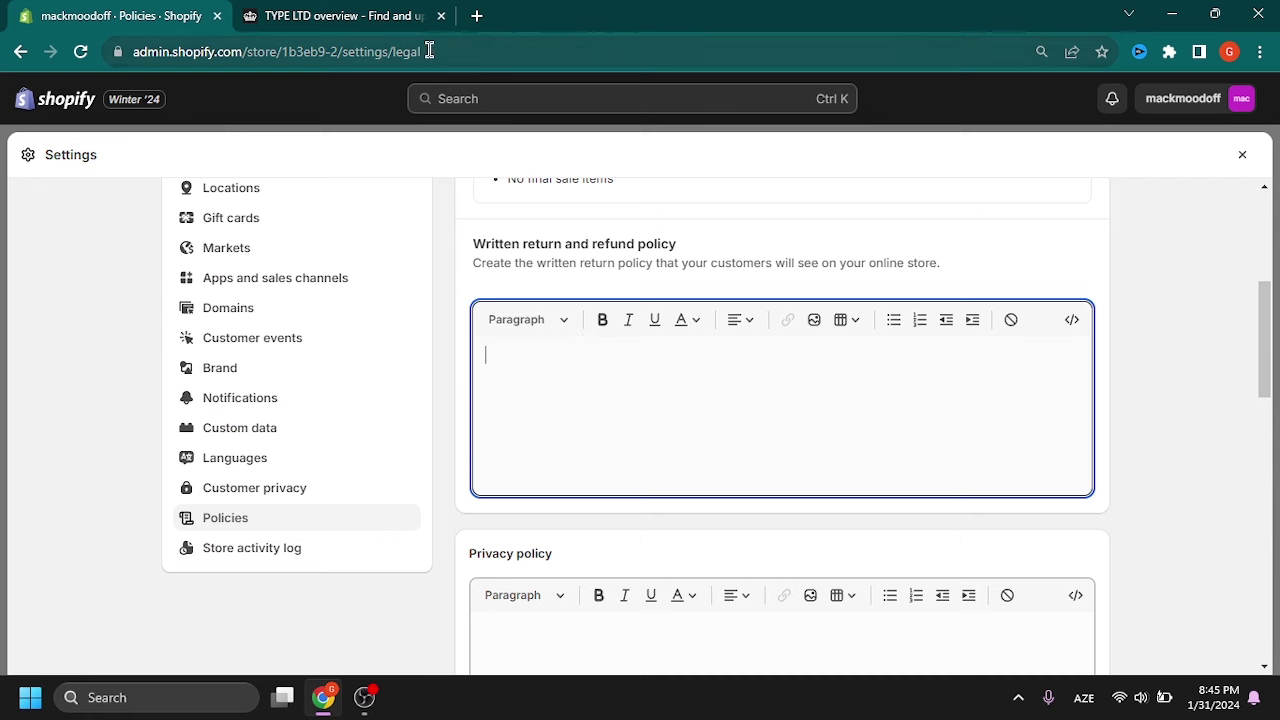
click(476, 16)
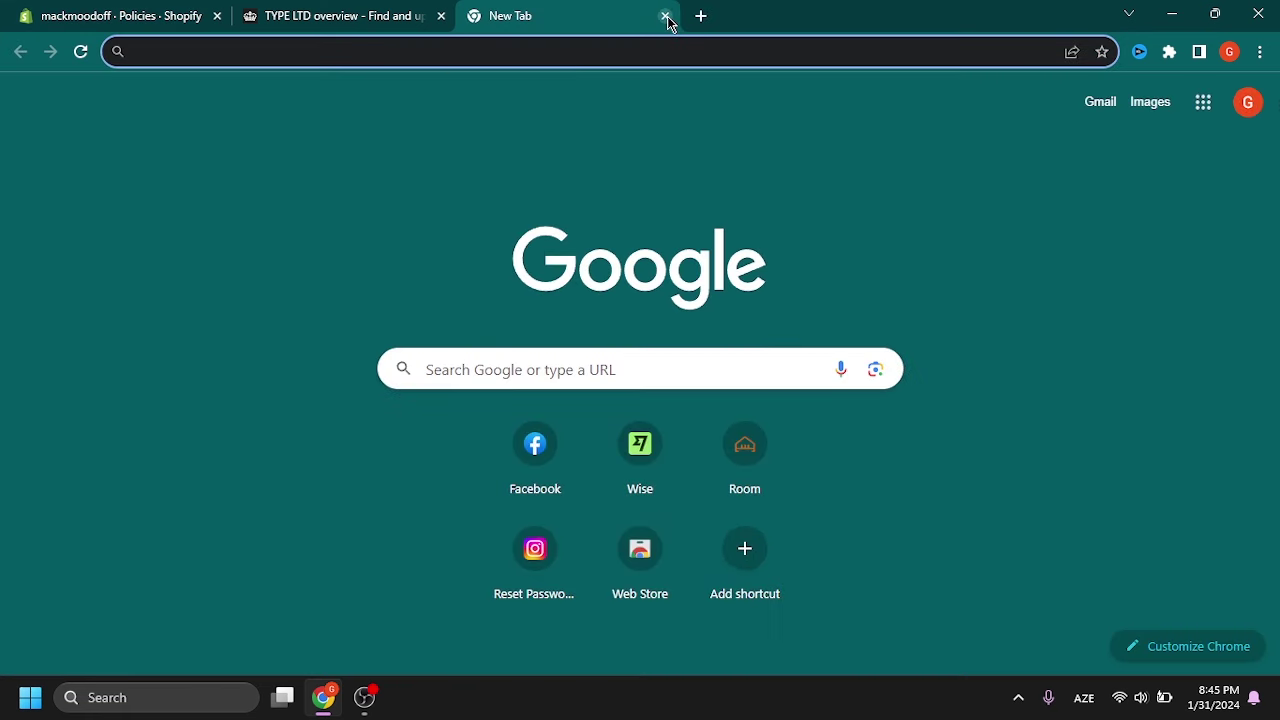
click(665, 17)
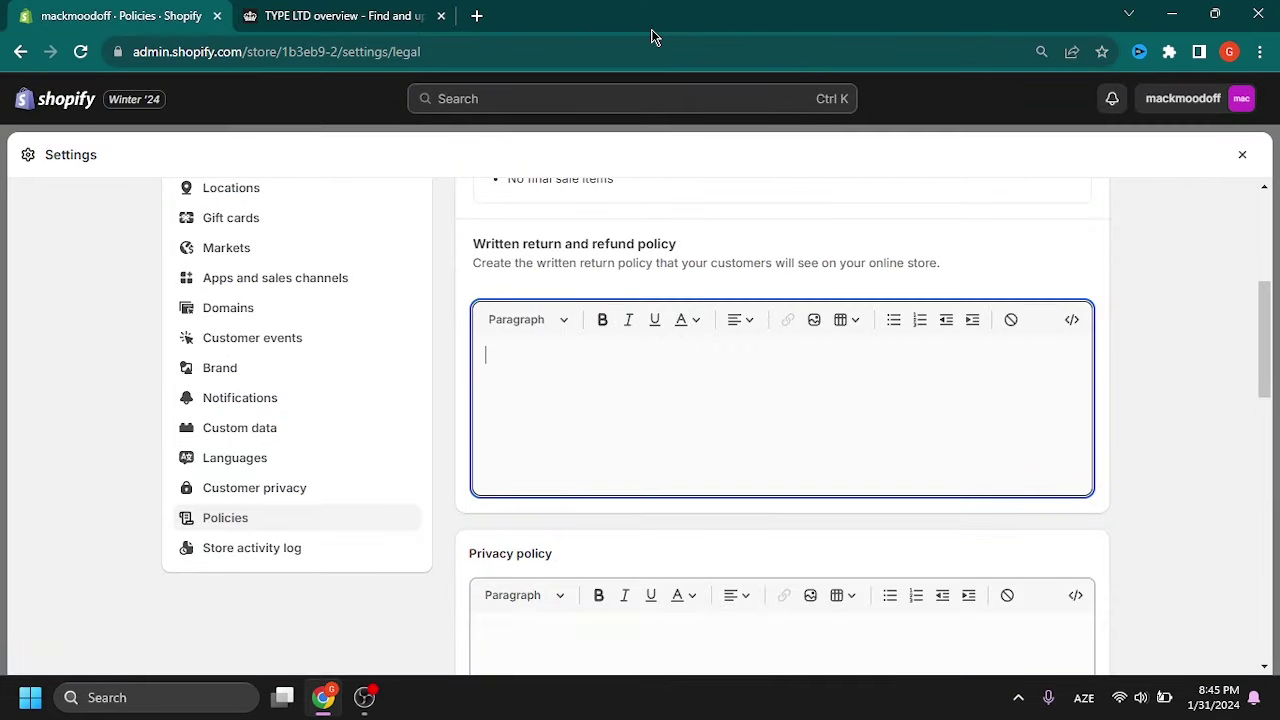
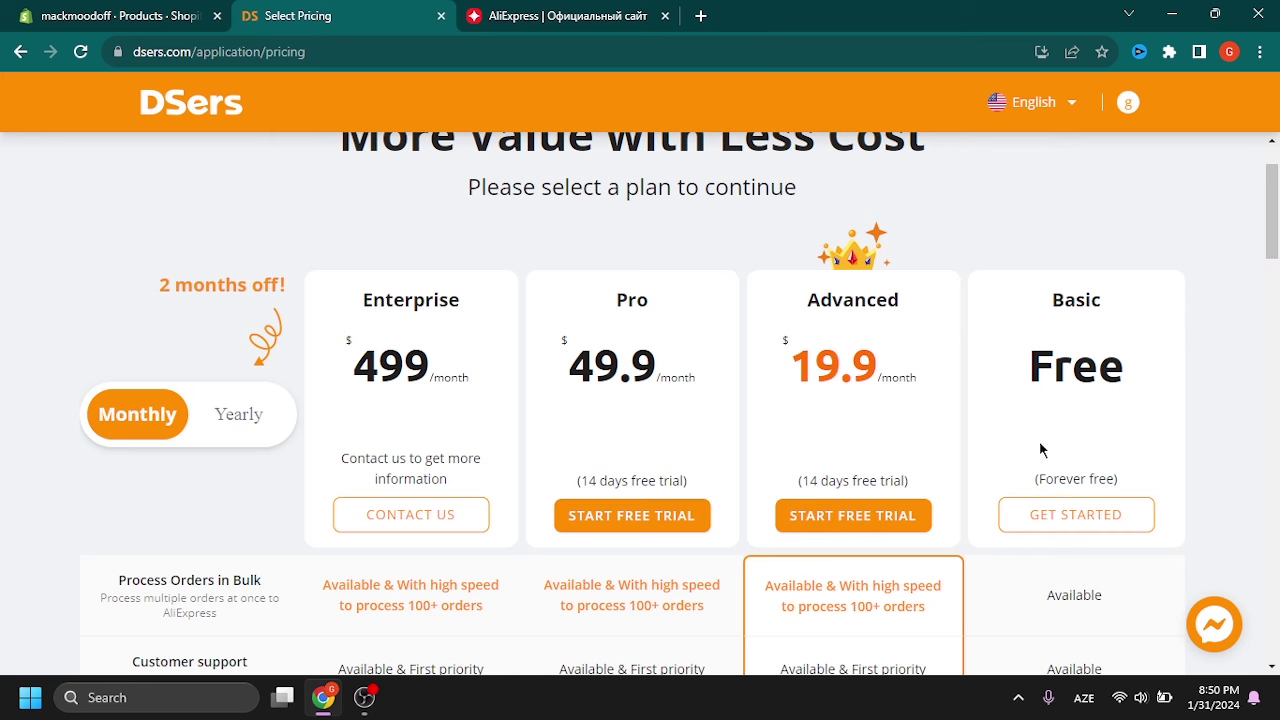
- Choose the free Basic plan for DSers and open the installed DSers-AliExpress Dropshipping app from the Shopify admin
click(1055, 512)
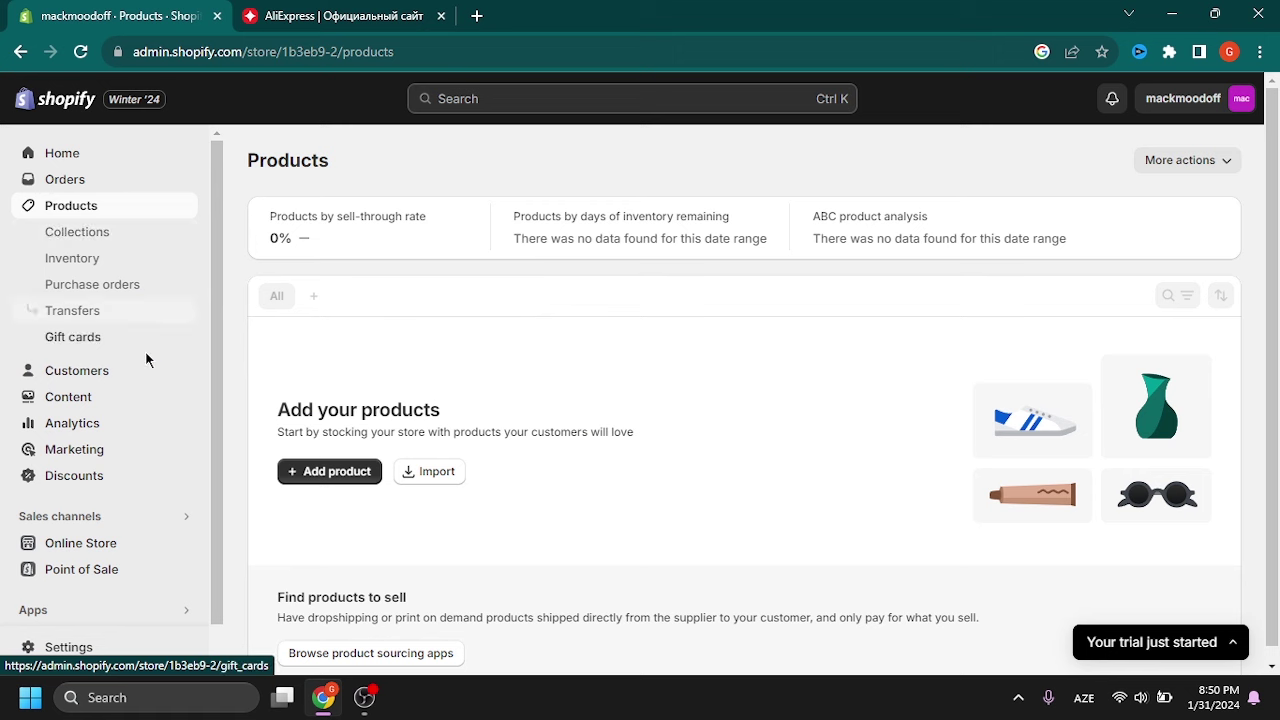
scroll(100, 529, down, 1)
click(50, 570)
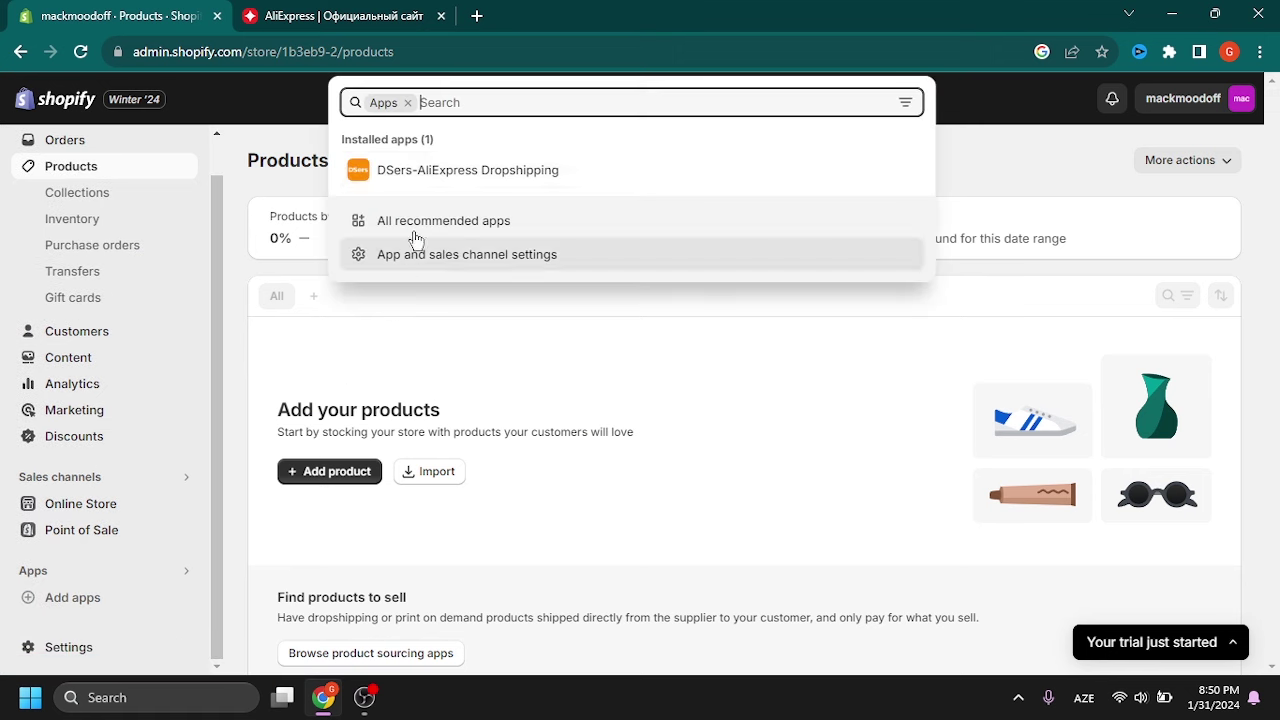
click(422, 172)
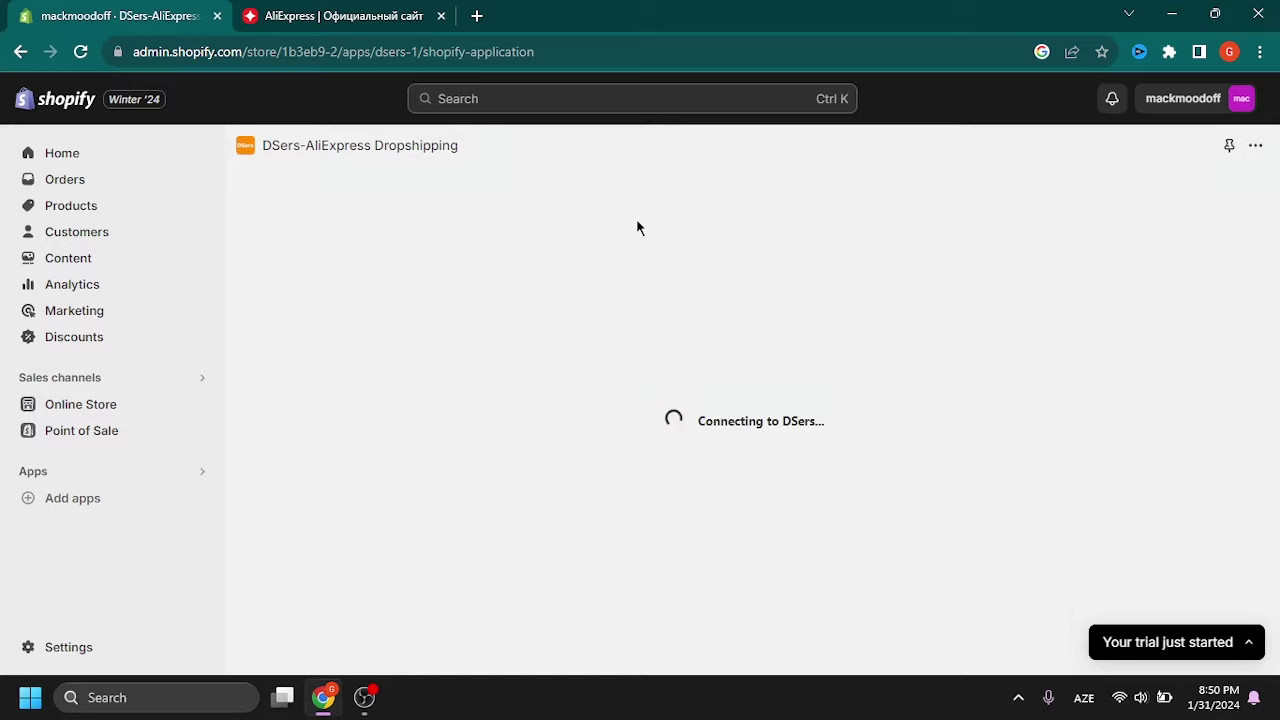
- Switch to AliExpress, open the discounted USB cable offer and select its page URL
click(592, 12)
scroll(843, 370, down, 4)
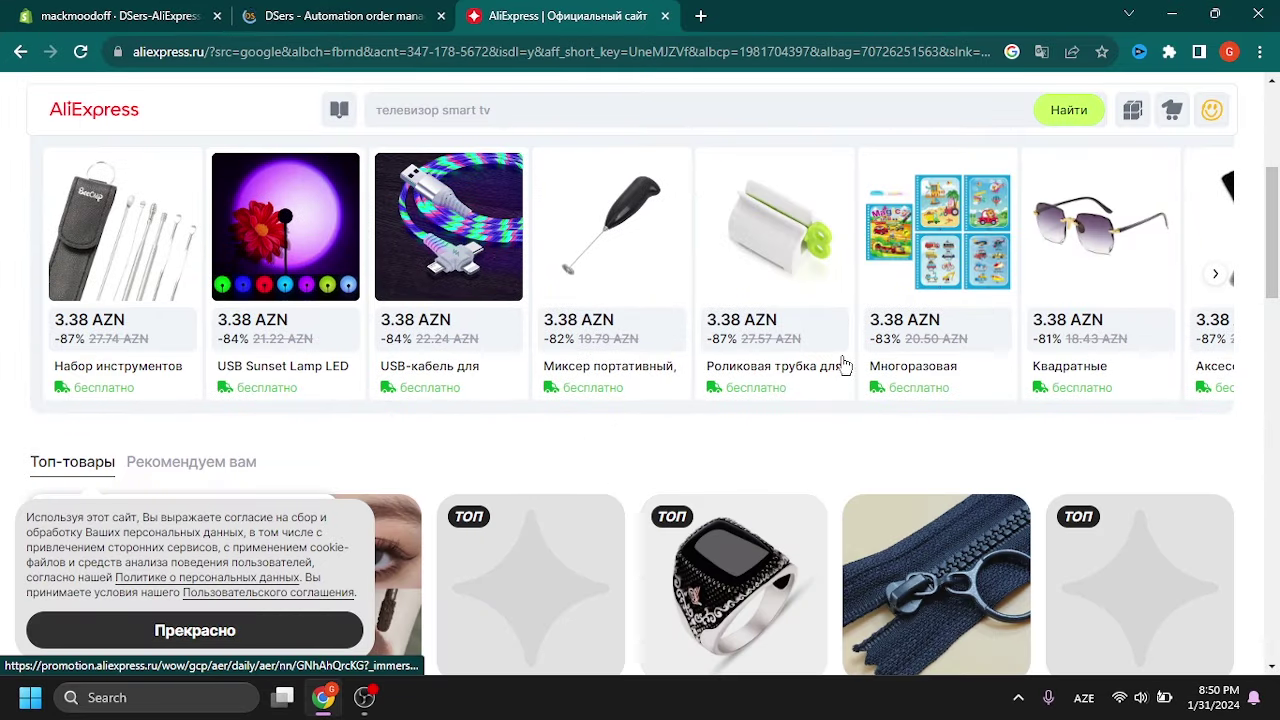
click(467, 238)
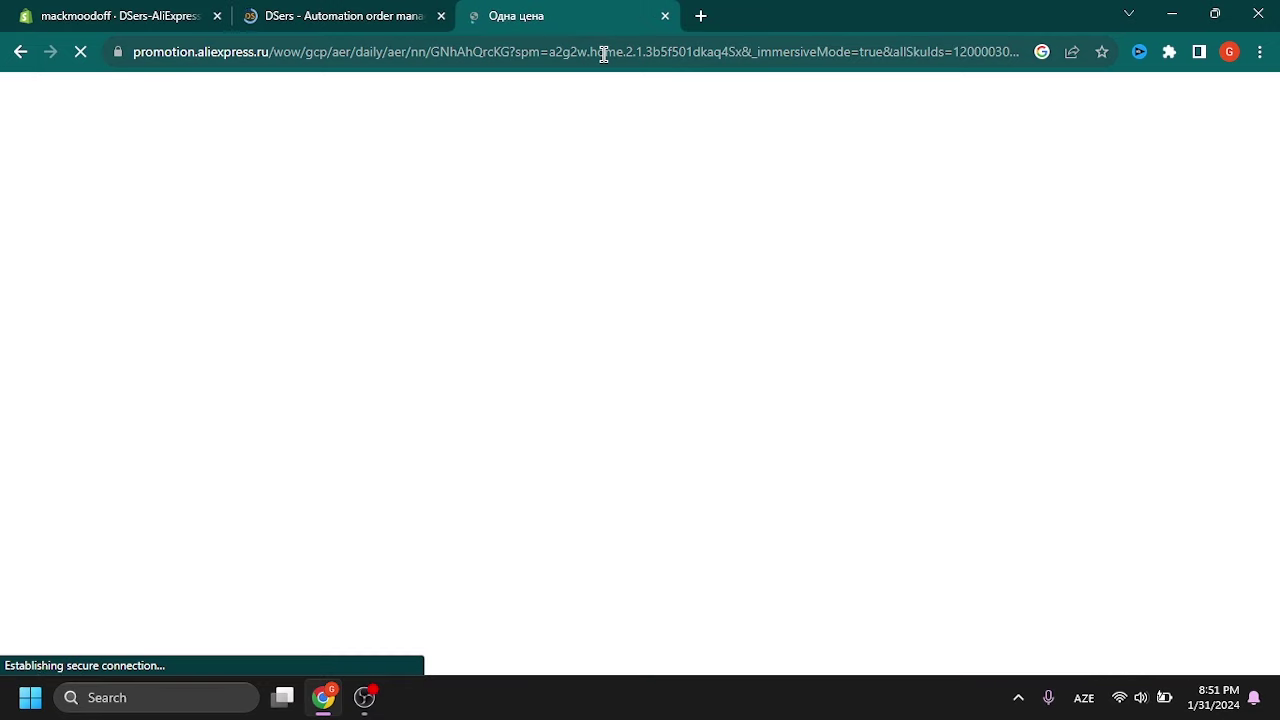
click(640, 46)
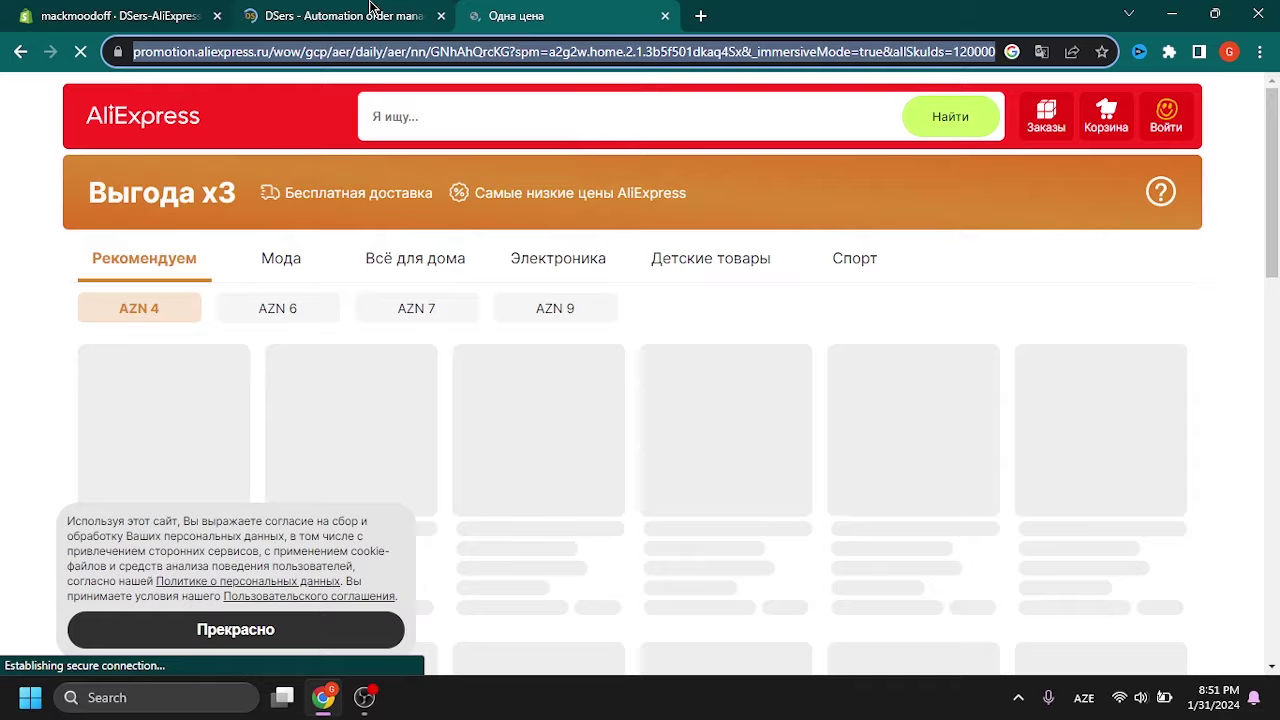
- Return to DSers and link AliExpress as the supplier by signing in with the Google account
click(370, 7)
click(363, 397)
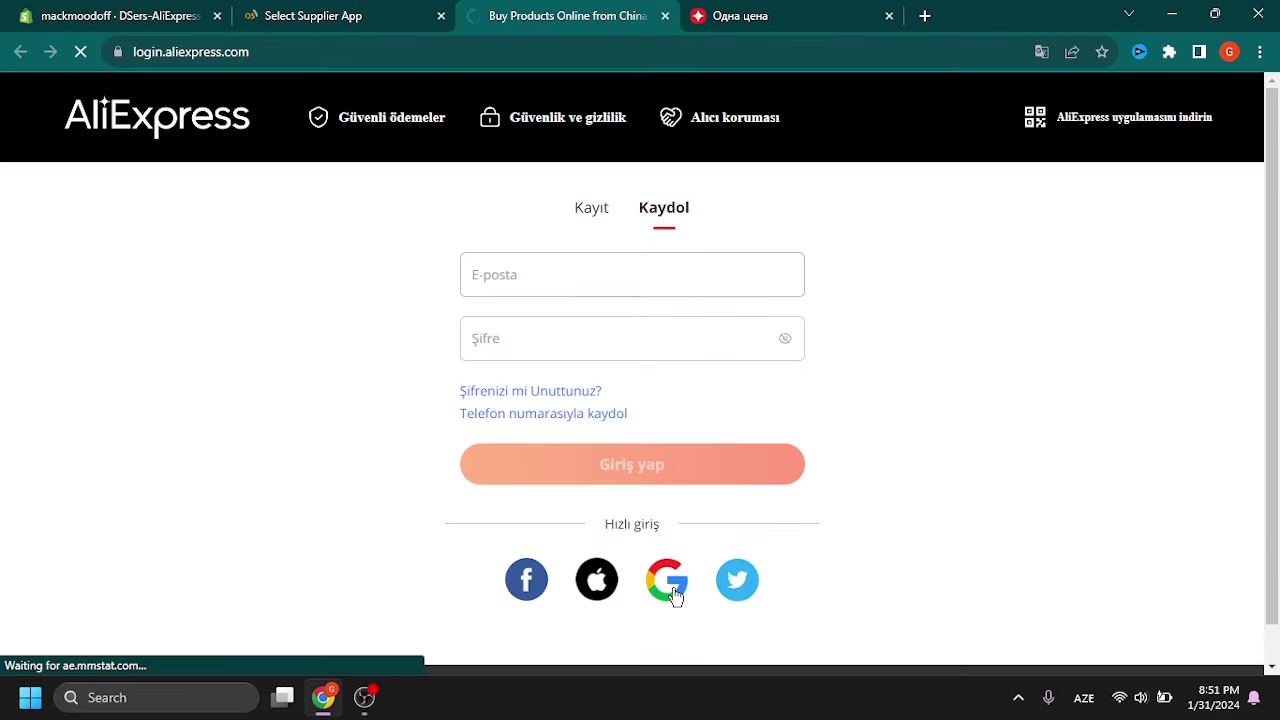
click(668, 582)
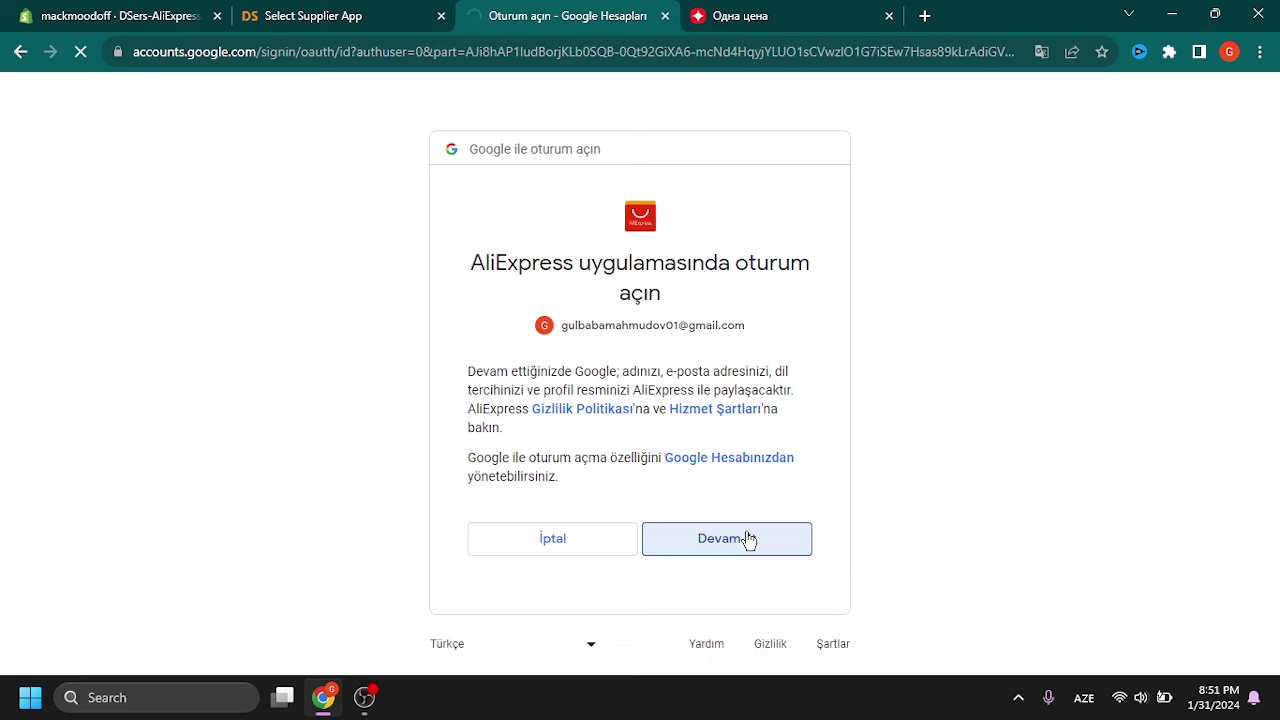
click(748, 550)
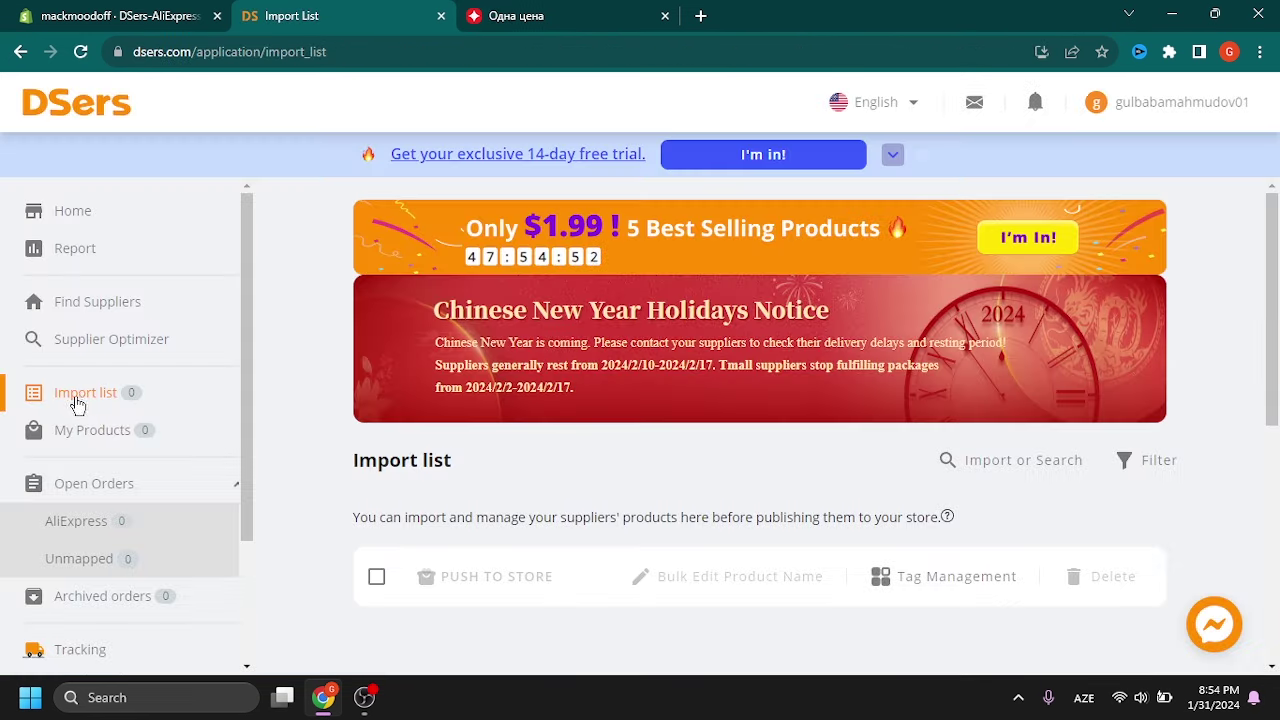
- Paste the copied AliExpress URL into the DSers import list search and submit it
scroll(703, 389, down, 3)
scroll(720, 382, up, 1)
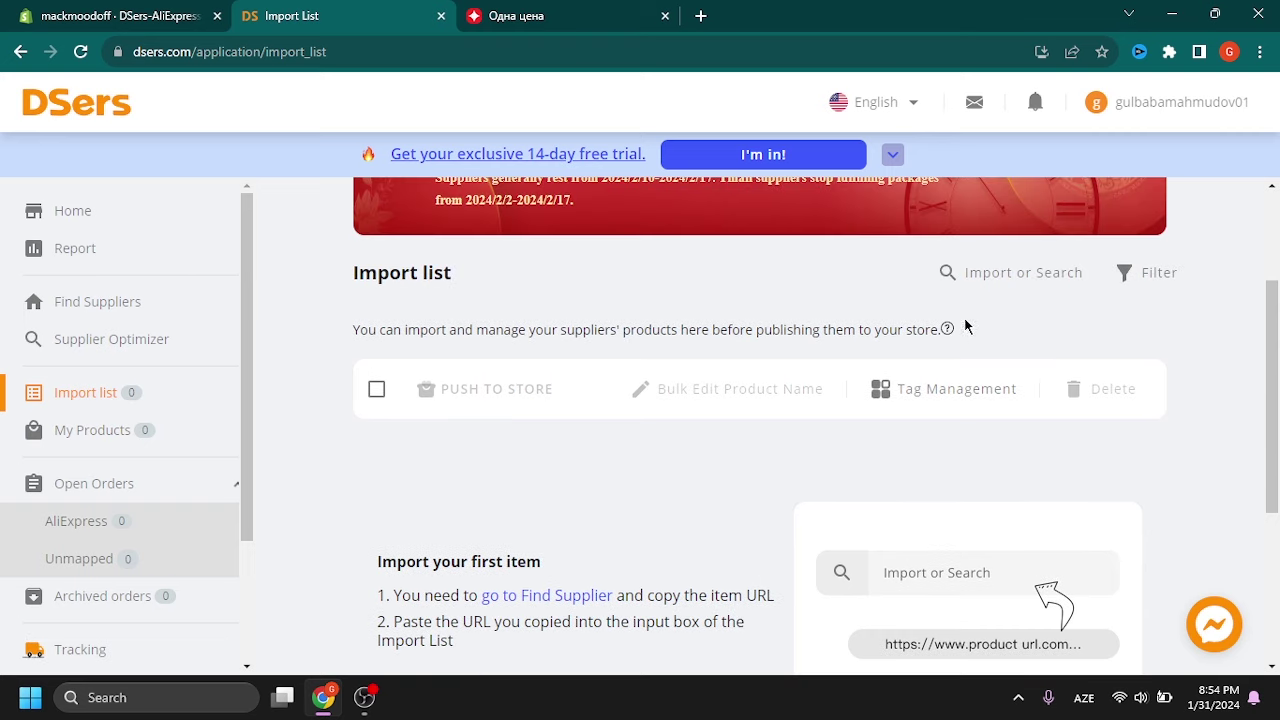
click(988, 275)
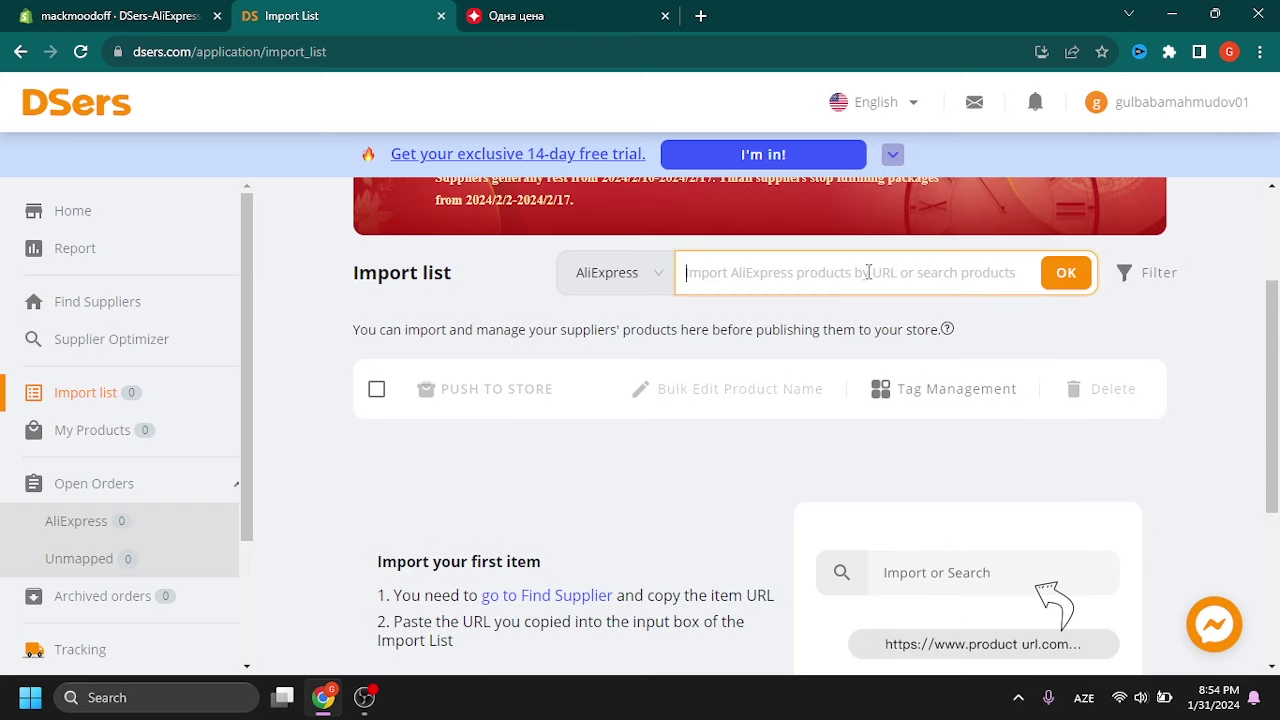
key(ctrl+v)
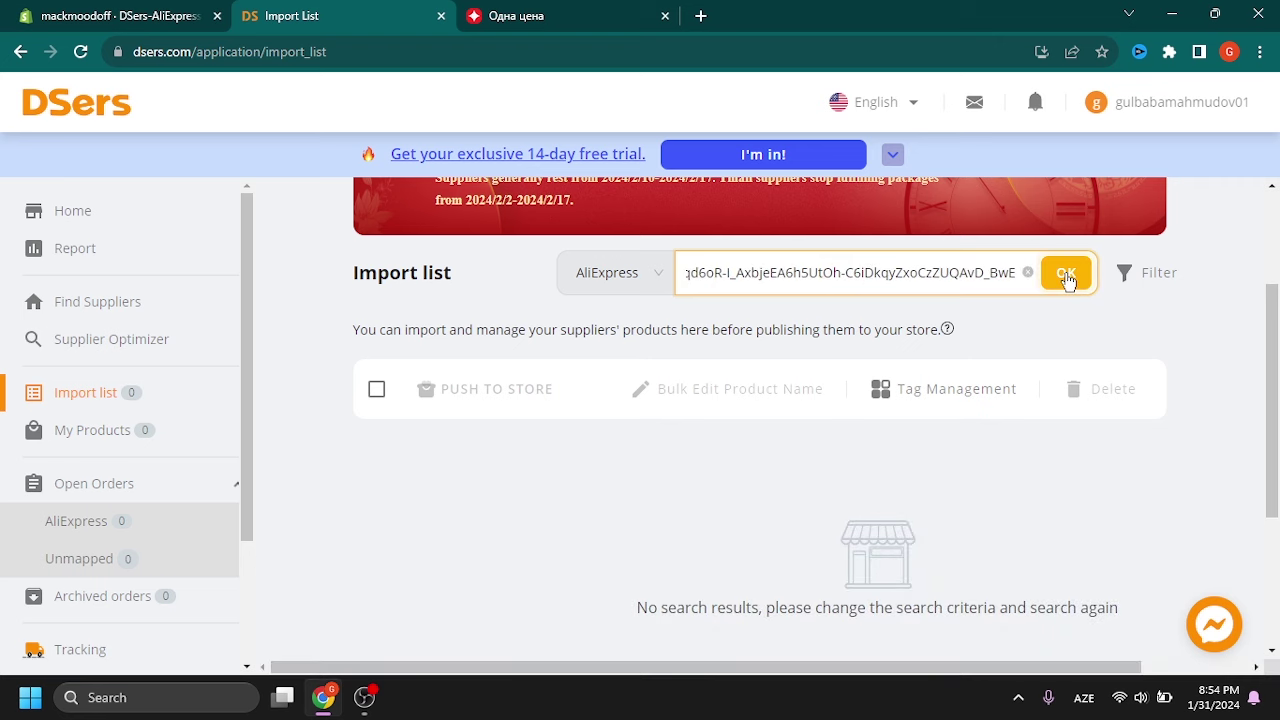
click(1067, 279)
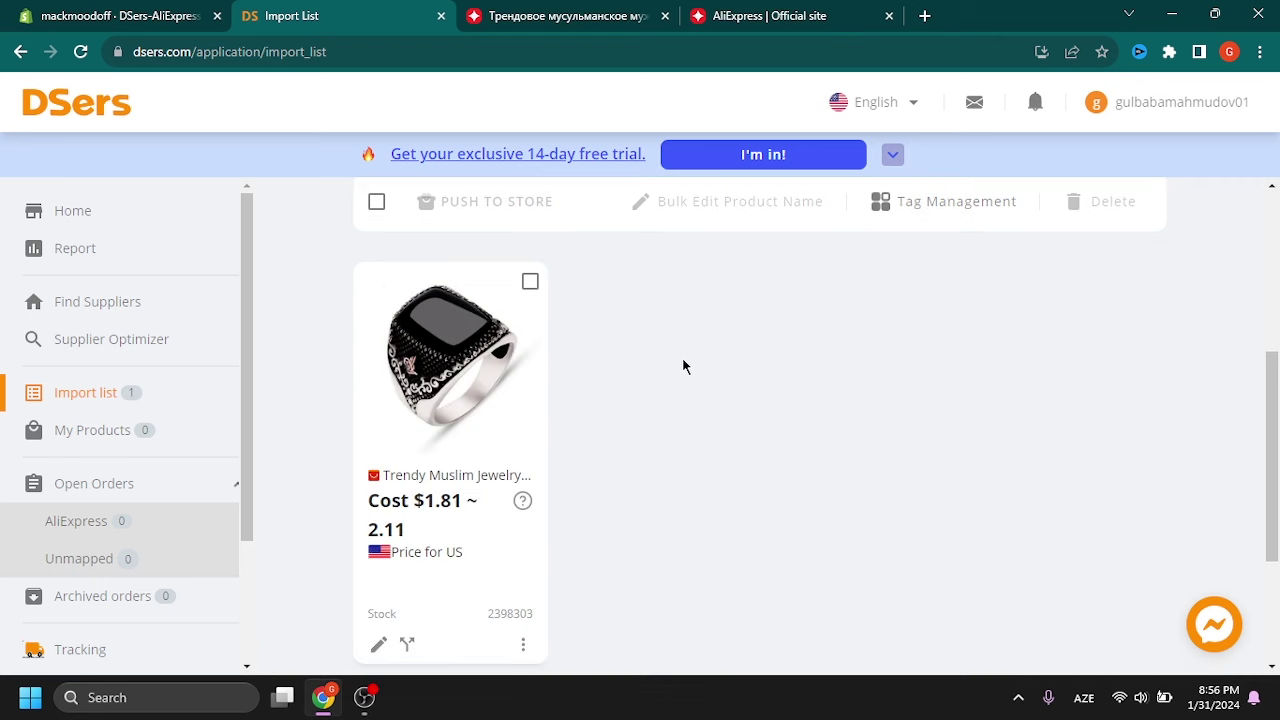
- Push the imported ring to the store with Continue selling when out of stock and Also publish to Online Store enabled
click(530, 283)
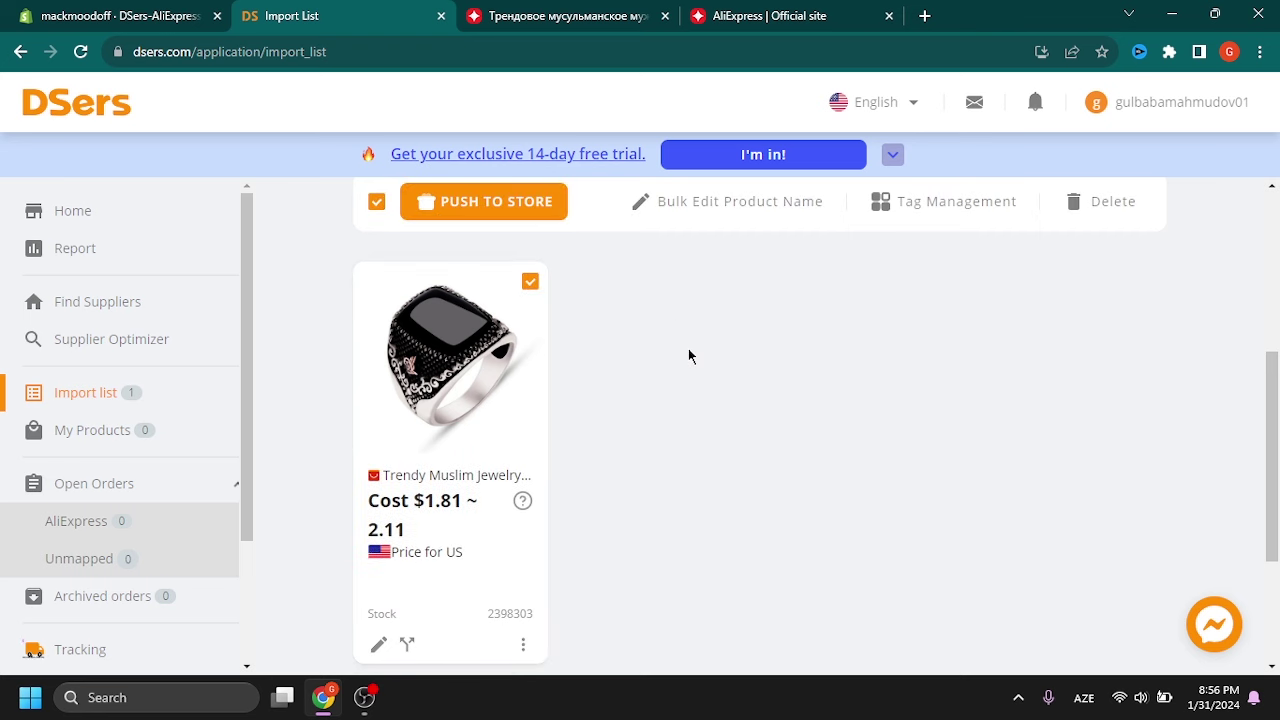
scroll(688, 356, up, 2)
click(497, 394)
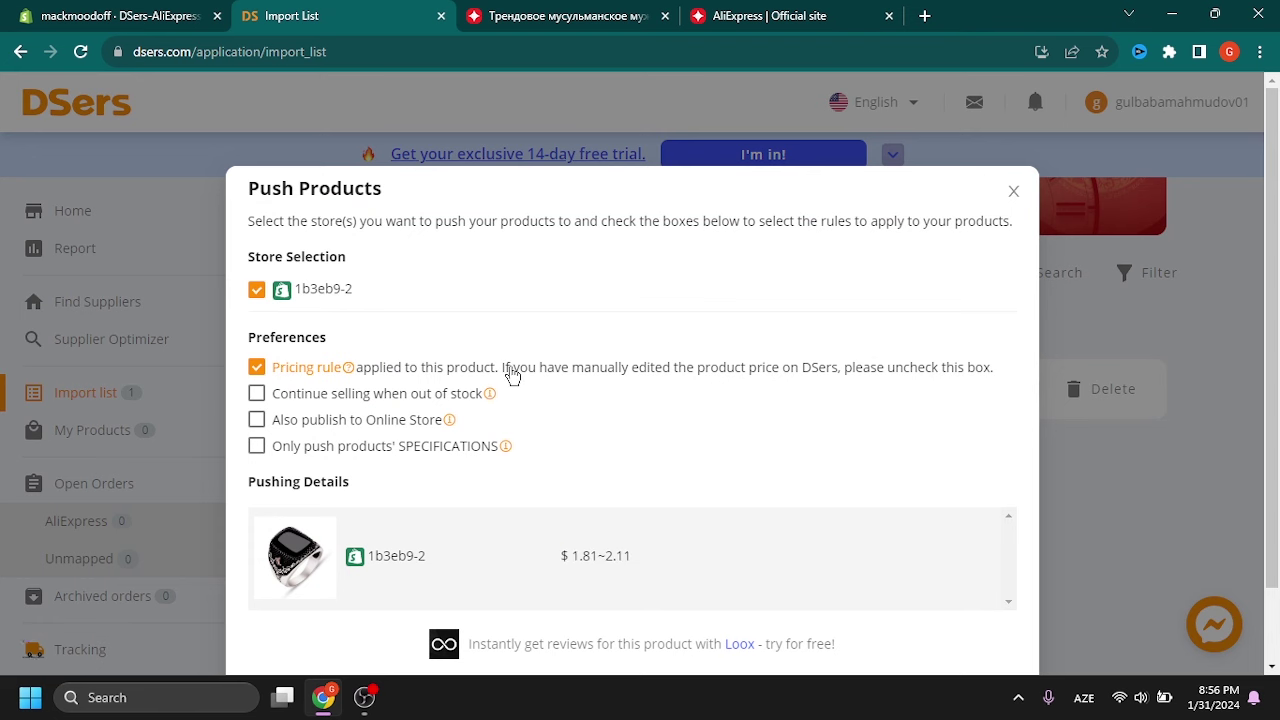
scroll(568, 330, down, 2)
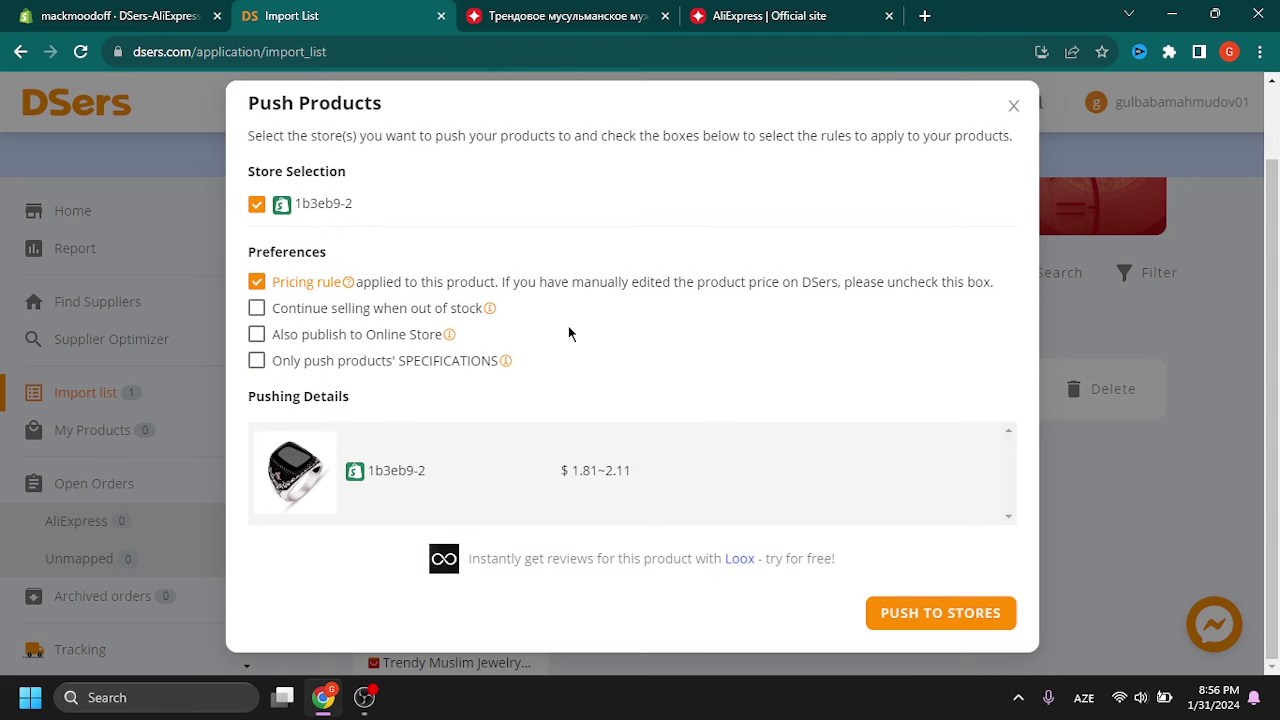
click(256, 308)
click(258, 338)
click(140, 15)
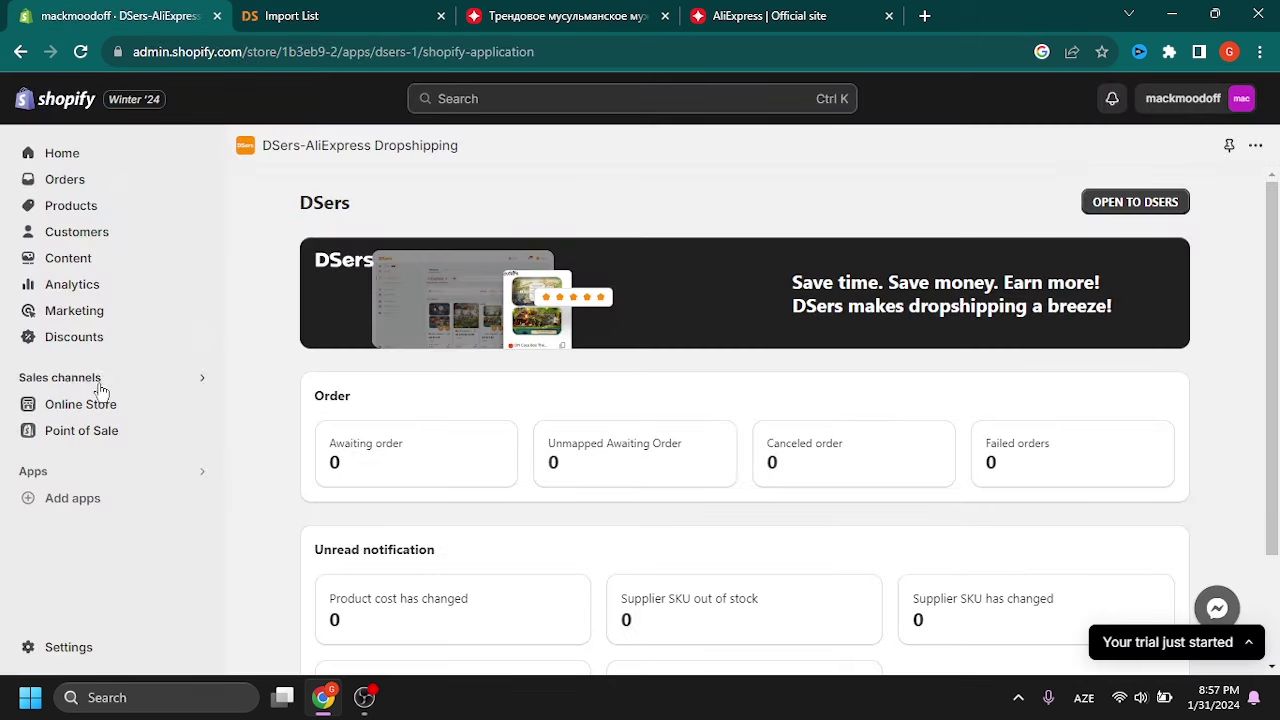
click(285, 14)
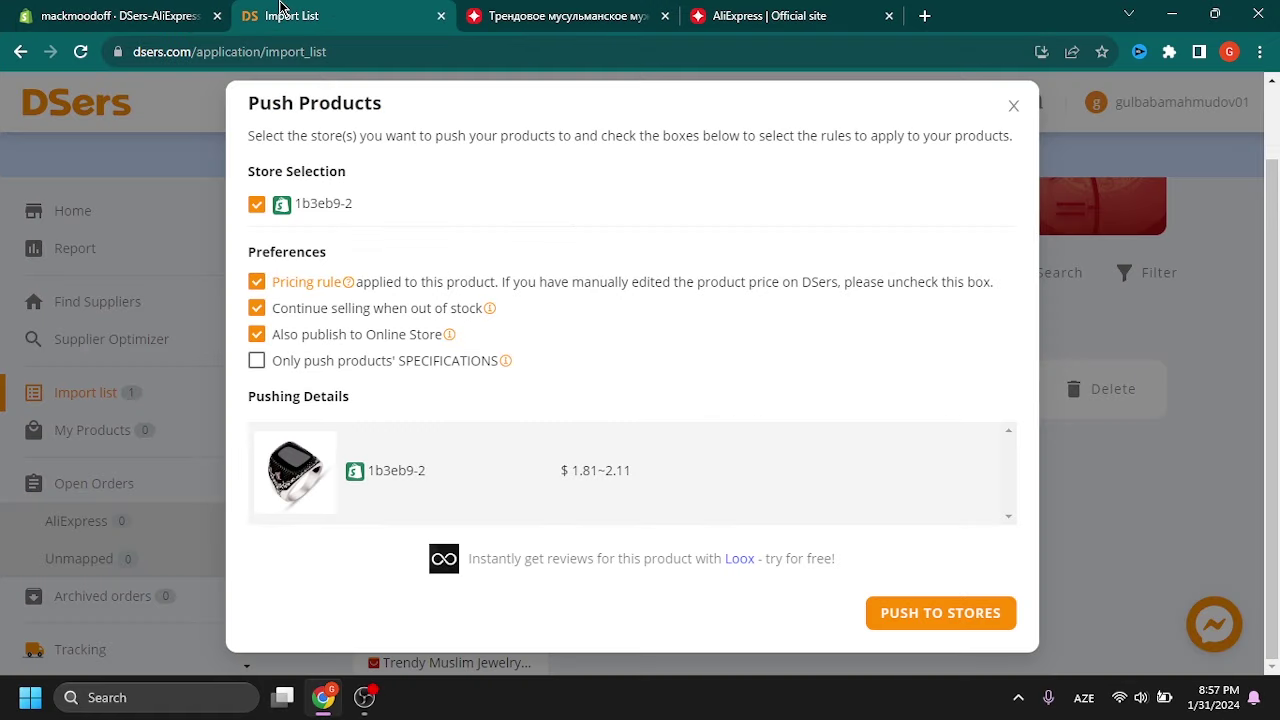
click(914, 618)
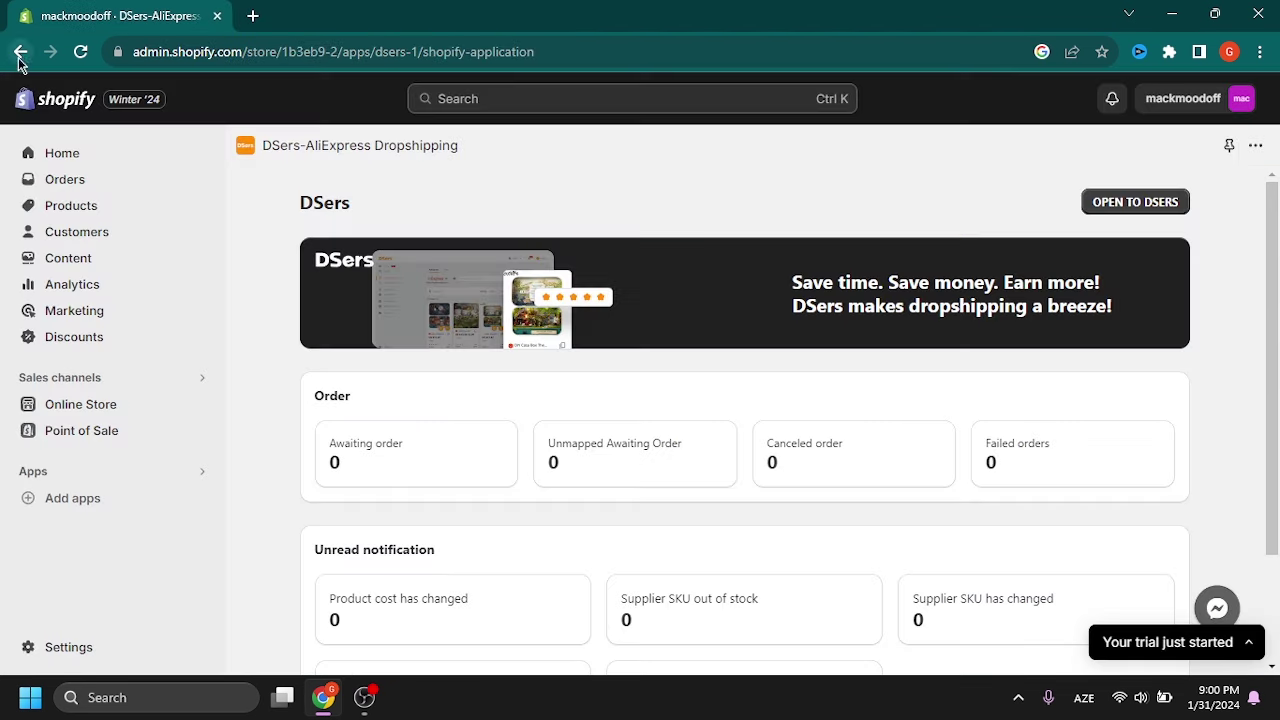
- Open the Sport Shaker Bottle product in the Shopify admin and change its title to "Shaker"
click(64, 208)
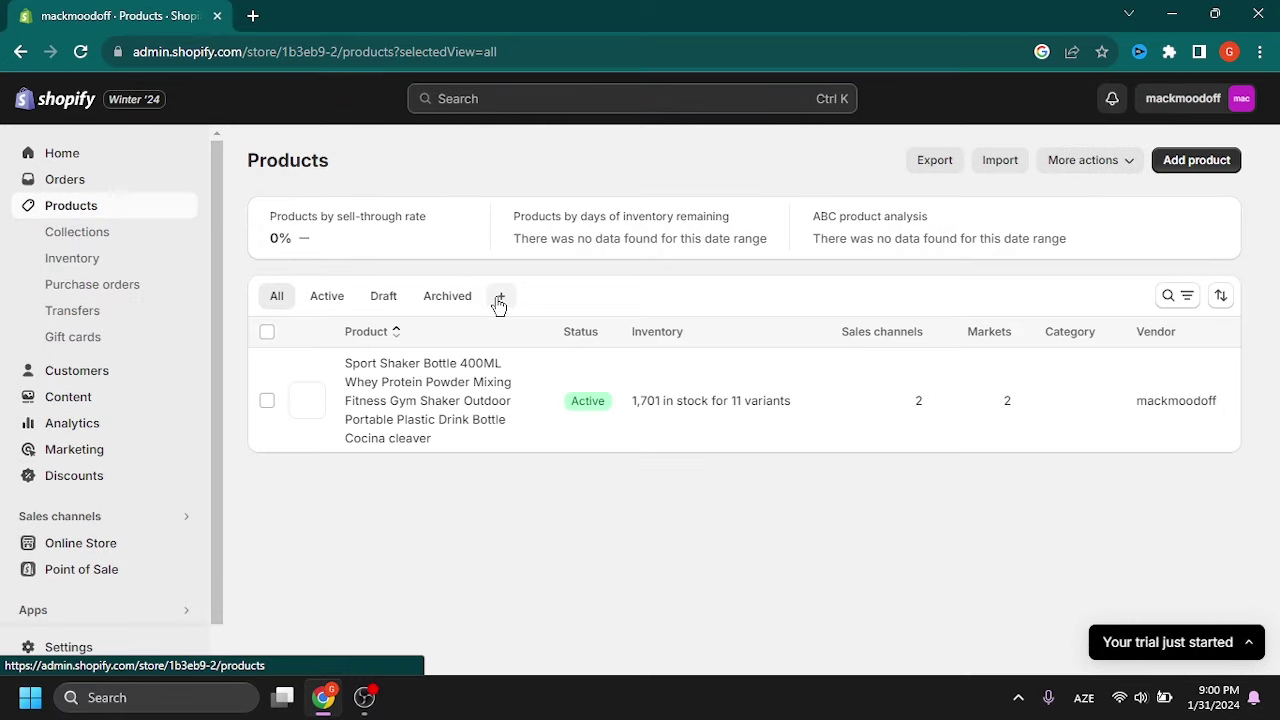
click(455, 410)
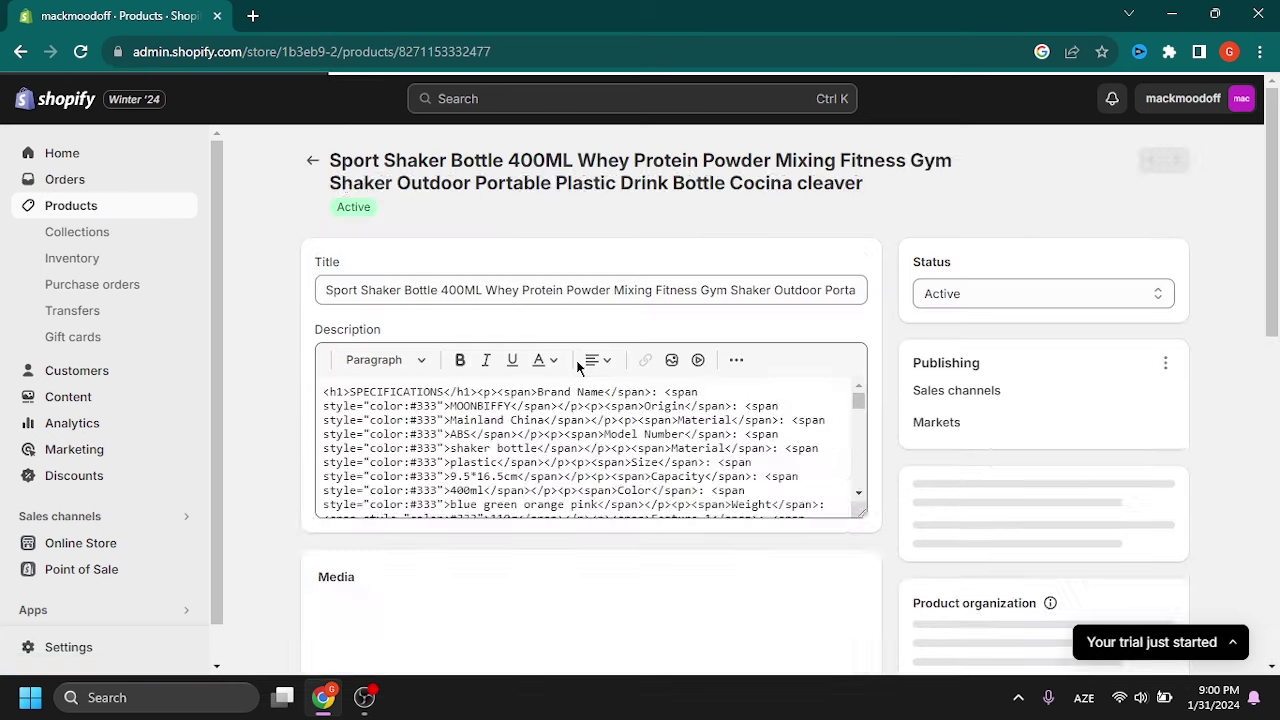
click(488, 290)
key(ctrl+a)
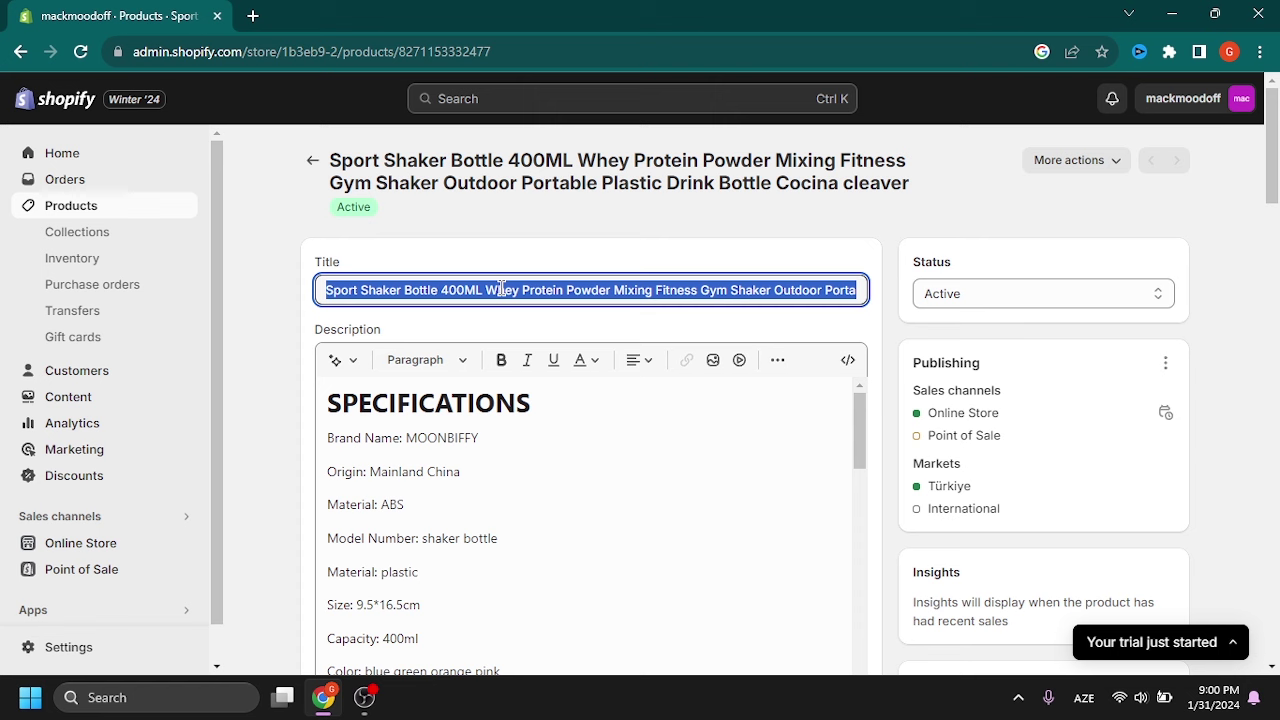
text(Shaker)
- Replace the shaker product's entire description with the placeholder text "dsjkdkjsdsdksjdksd"
scroll(784, 519, down, 10)
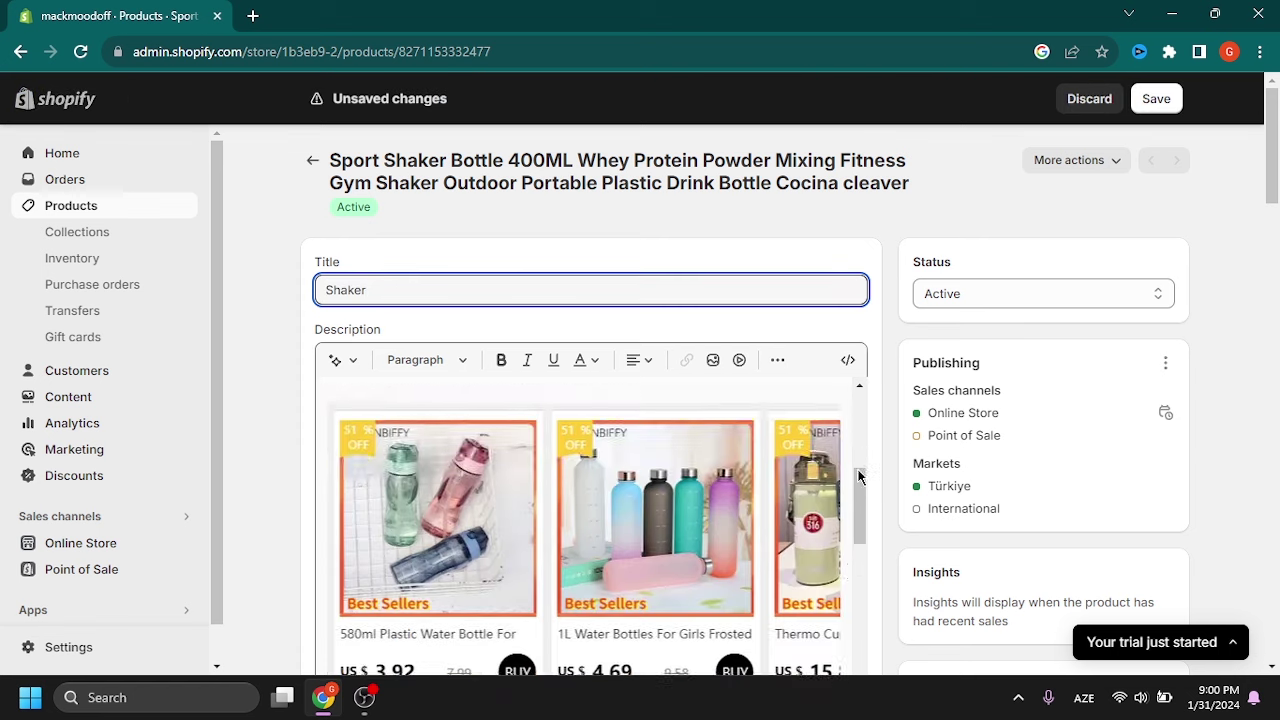
click(727, 528)
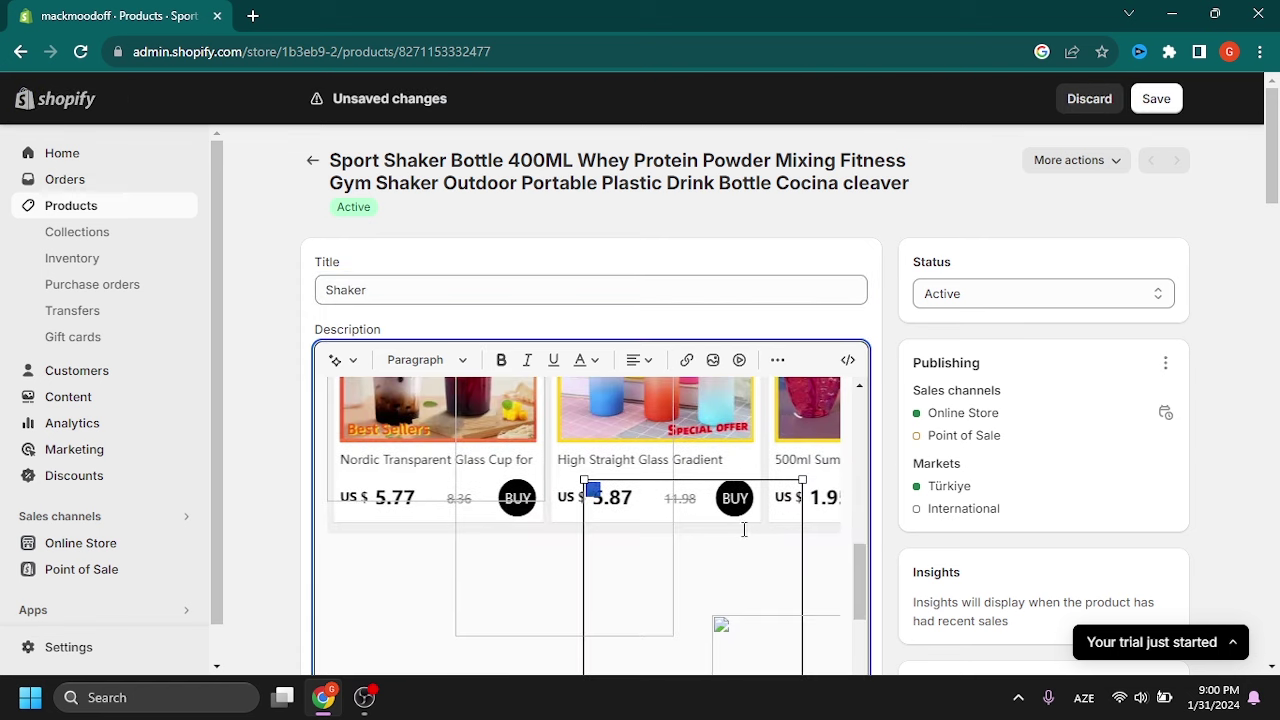
key(ctrl+a)
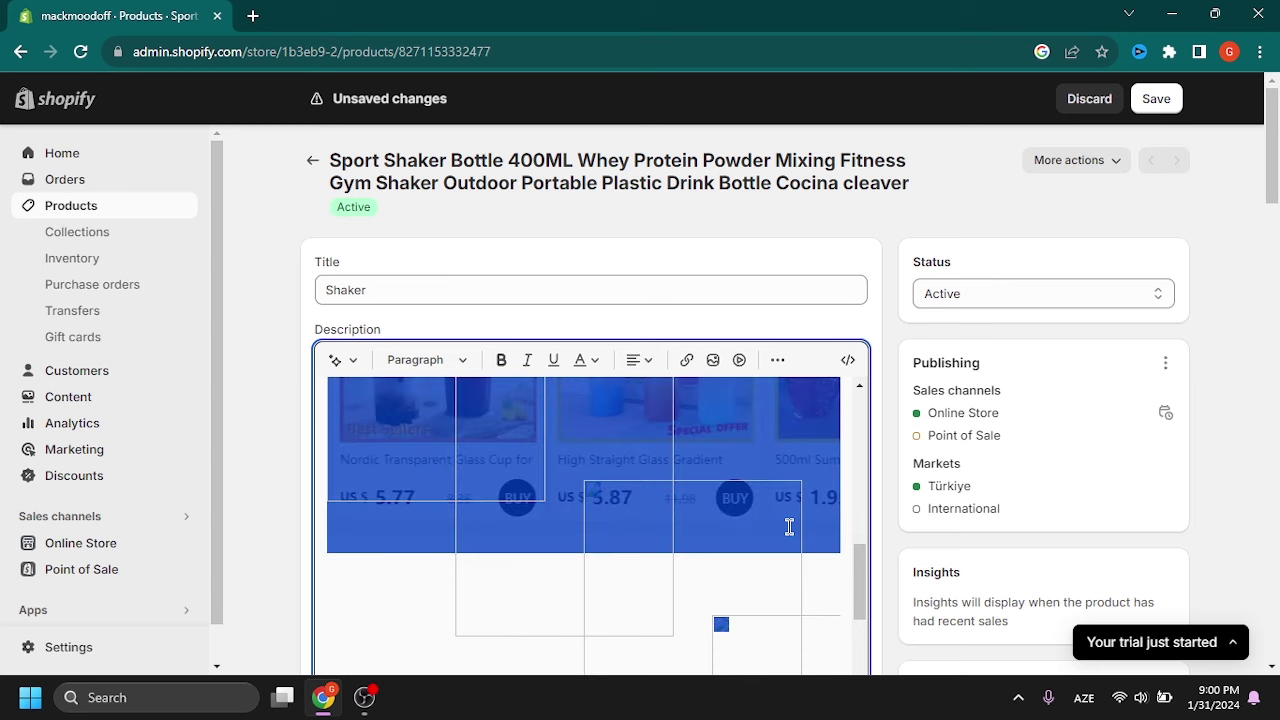
key(Delete)
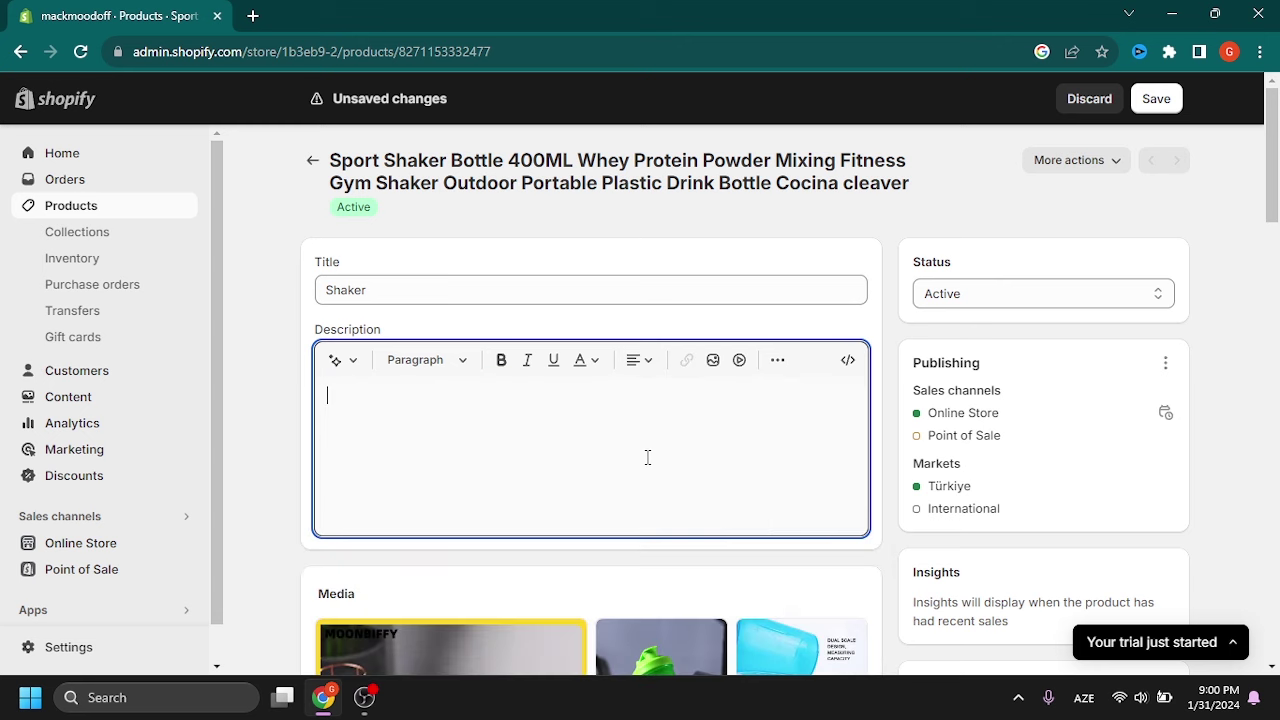
text(dsjkdkjsdsdksjdksd)
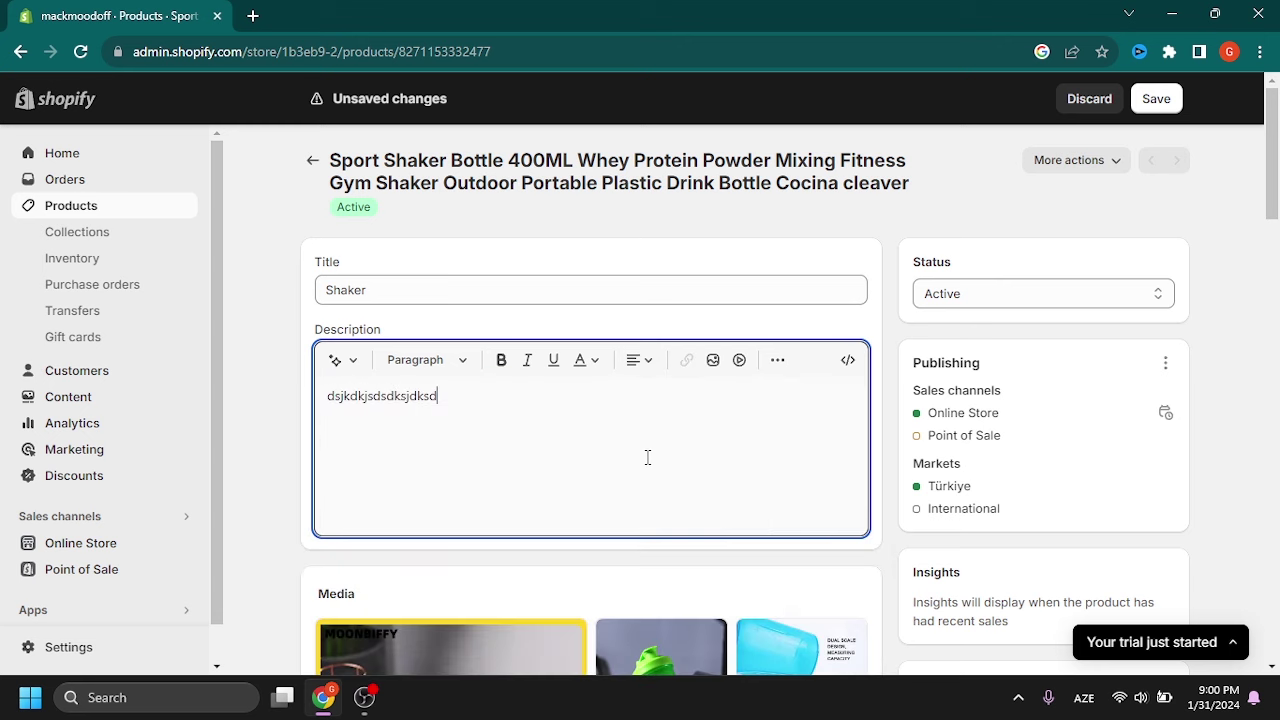
- Look through the shaker's media images and preview the blue dual-scale bottle picture at full size
scroll(620, 455, down, 4)
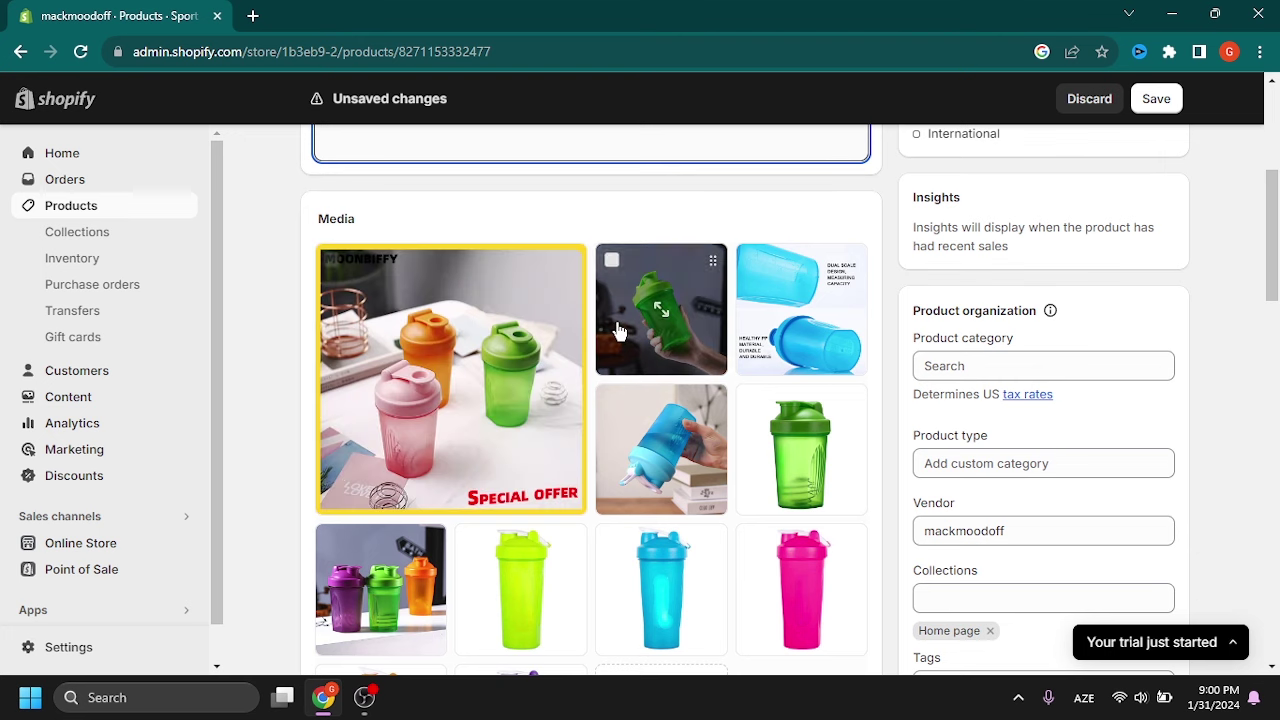
click(826, 335)
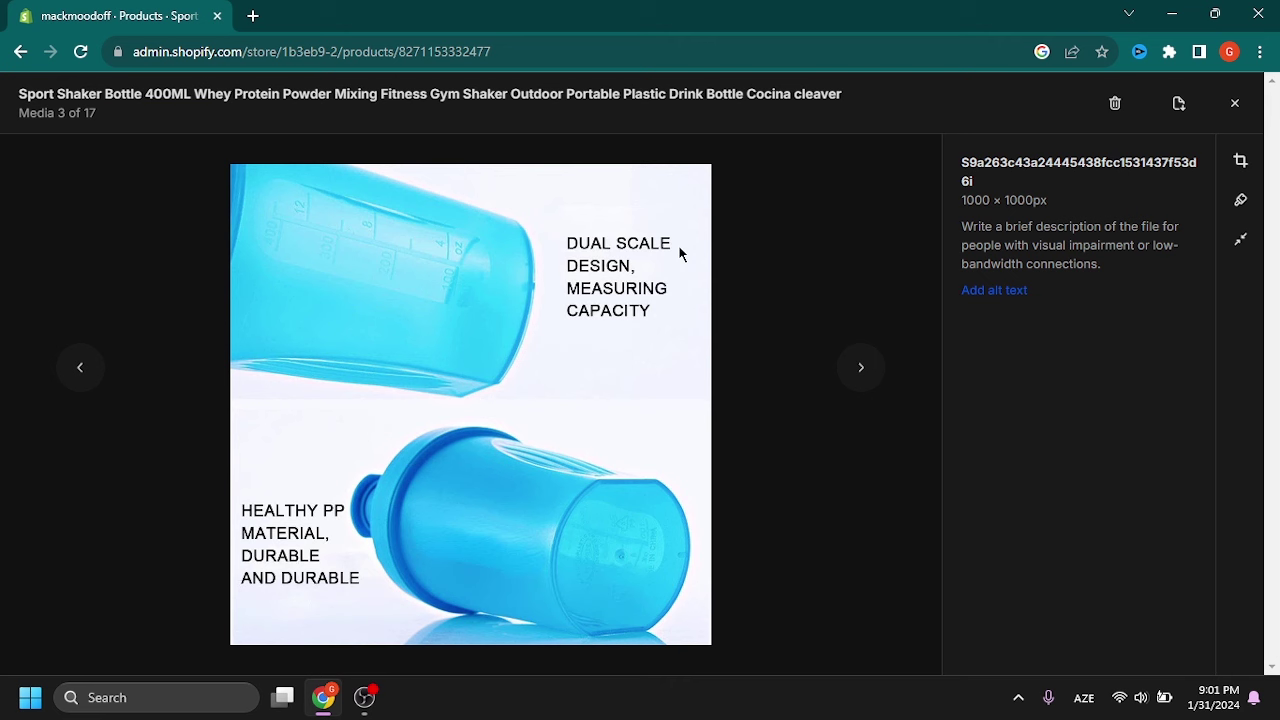
click(1234, 103)
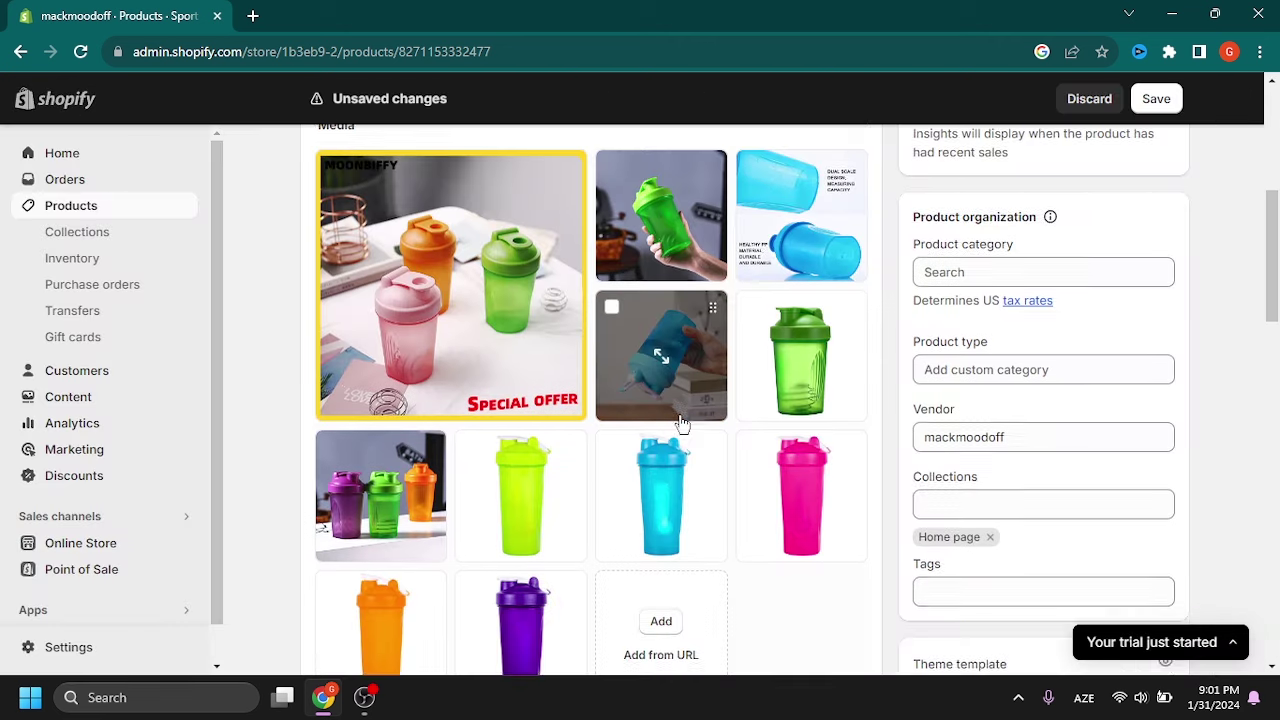
scroll(680, 424, down, 1)
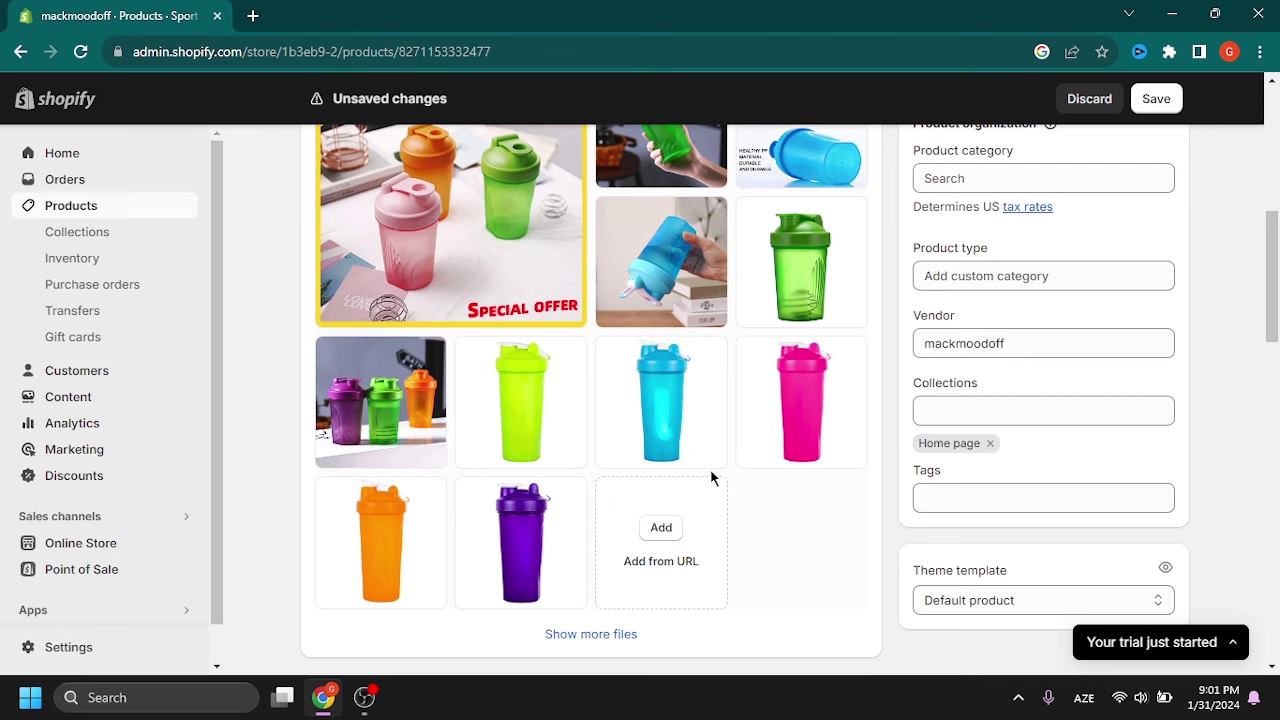
scroll(908, 371, down, 2)
scroll(1000, 310, up, 4)
scroll(985, 280, up, 1)
- Open the Color variant option for editing and rename the option to "Renk"
scroll(983, 249, down, 7)
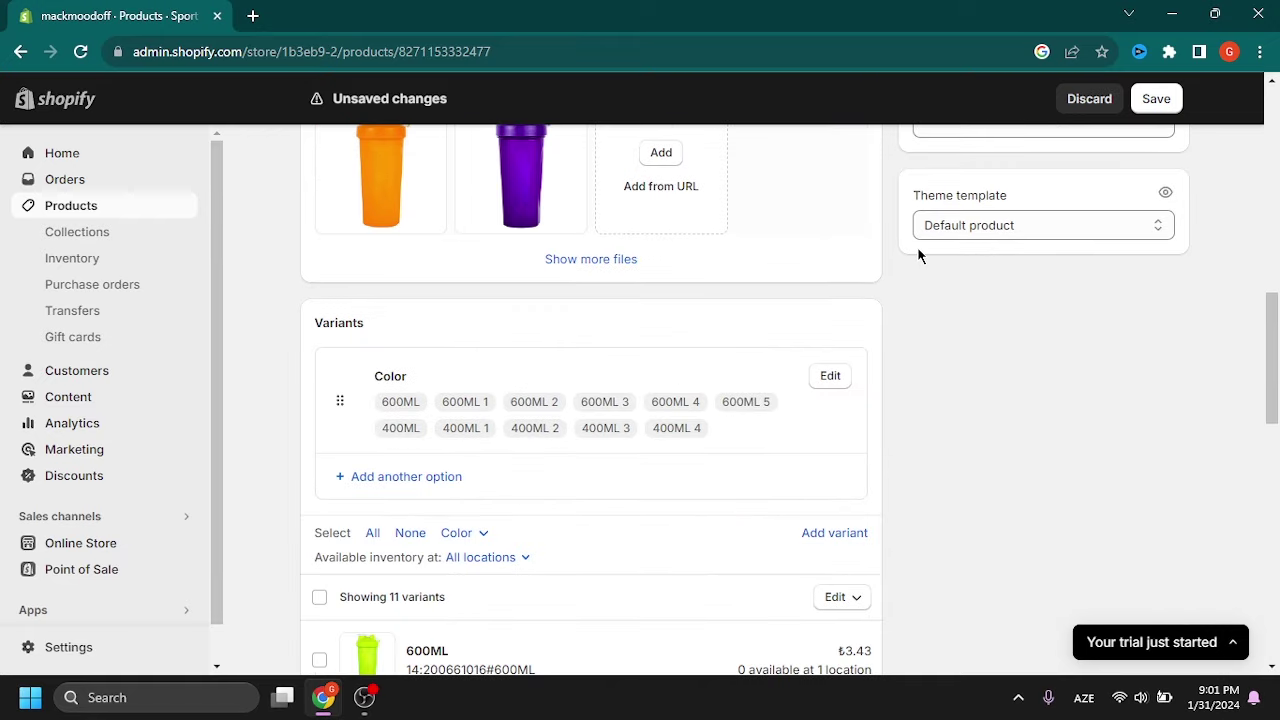
scroll(910, 255, down, 1)
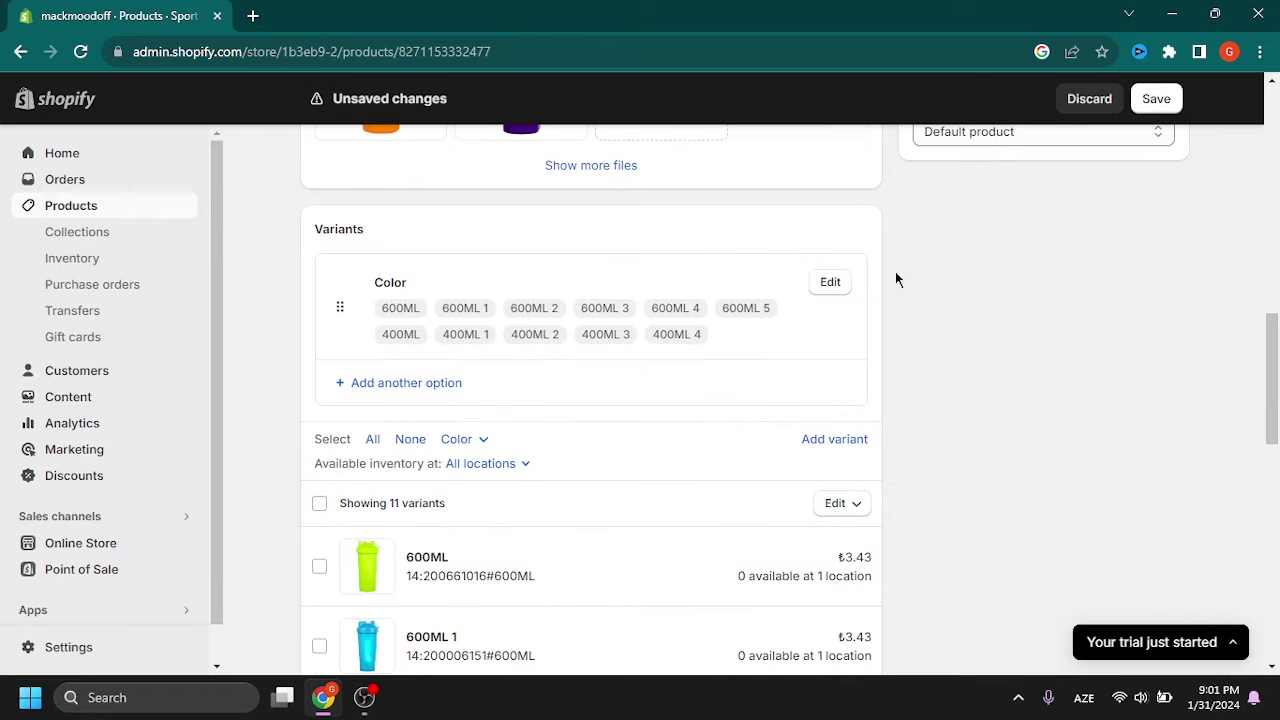
click(830, 283)
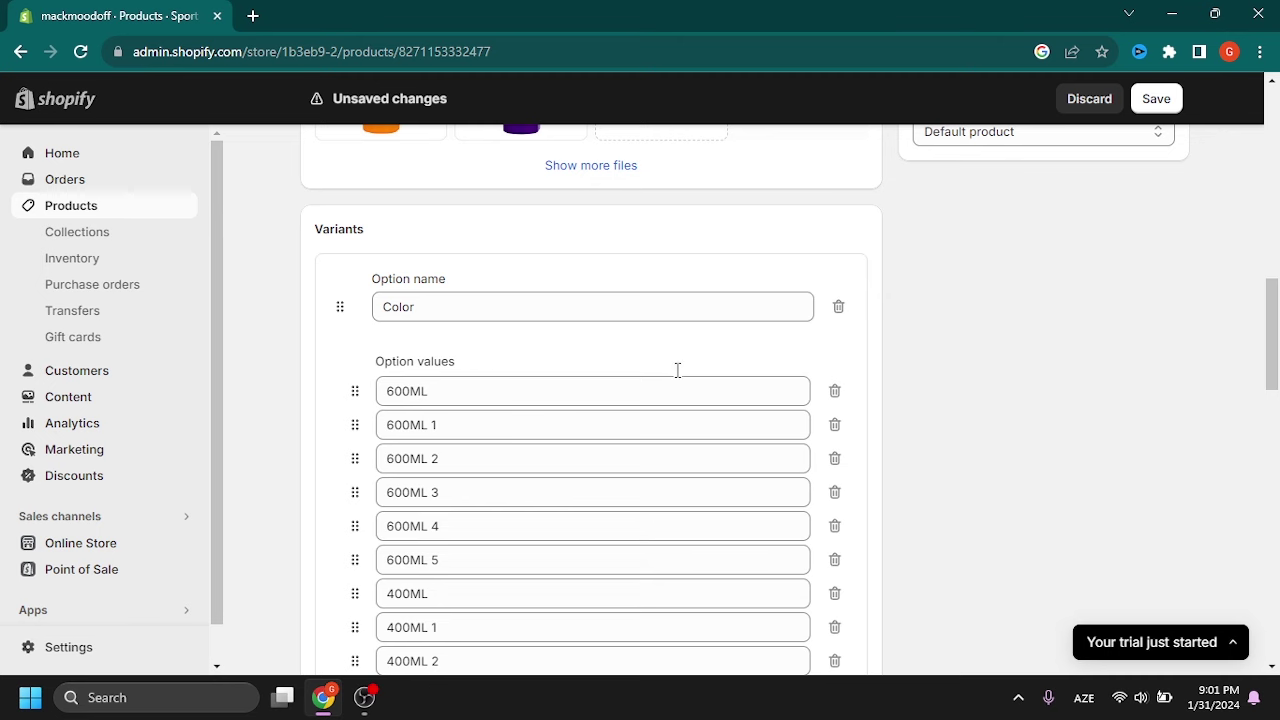
scroll(760, 350, down, 3)
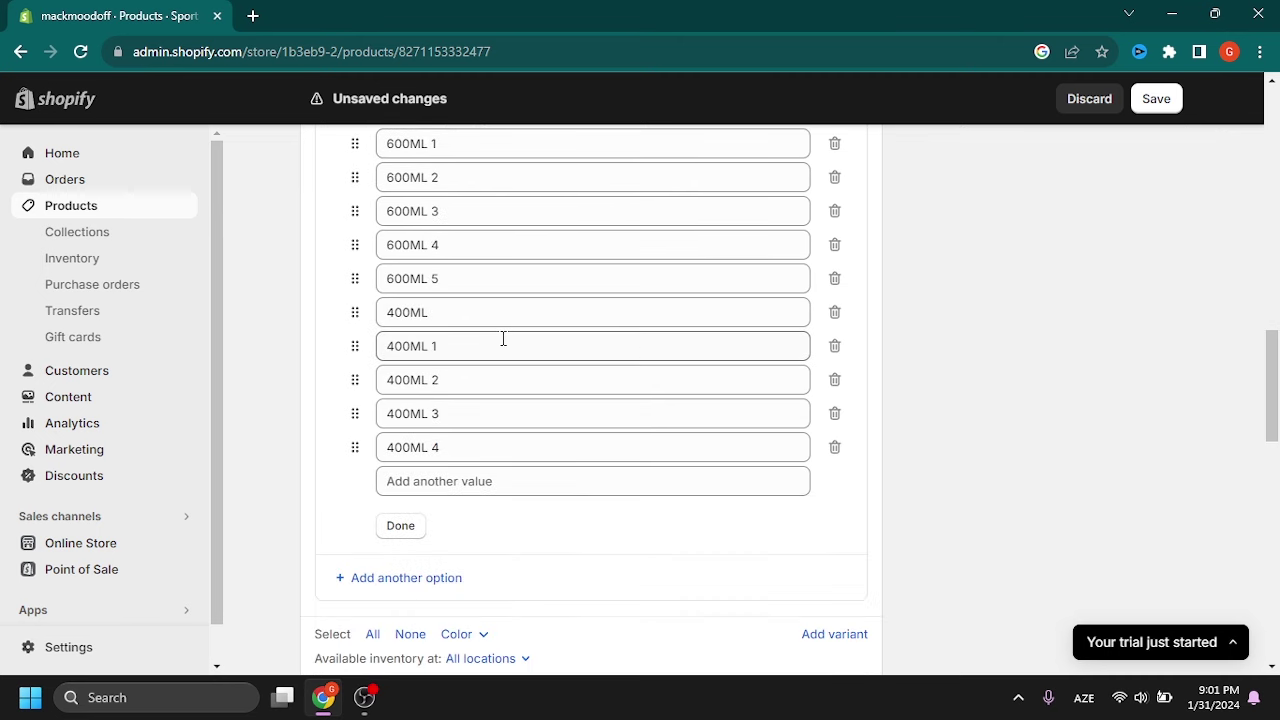
scroll(470, 440, up, 2)
scroll(509, 254, down, 4)
scroll(497, 280, up, 5)
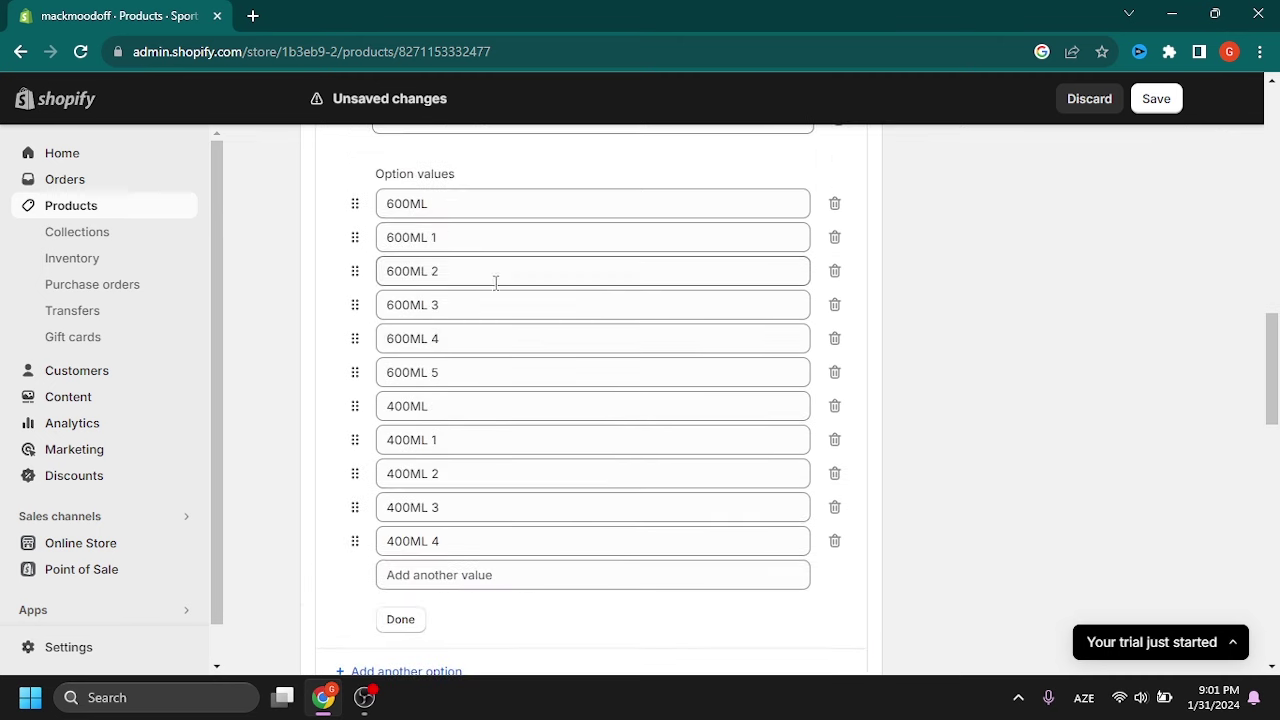
drag(426, 306, 325, 304)
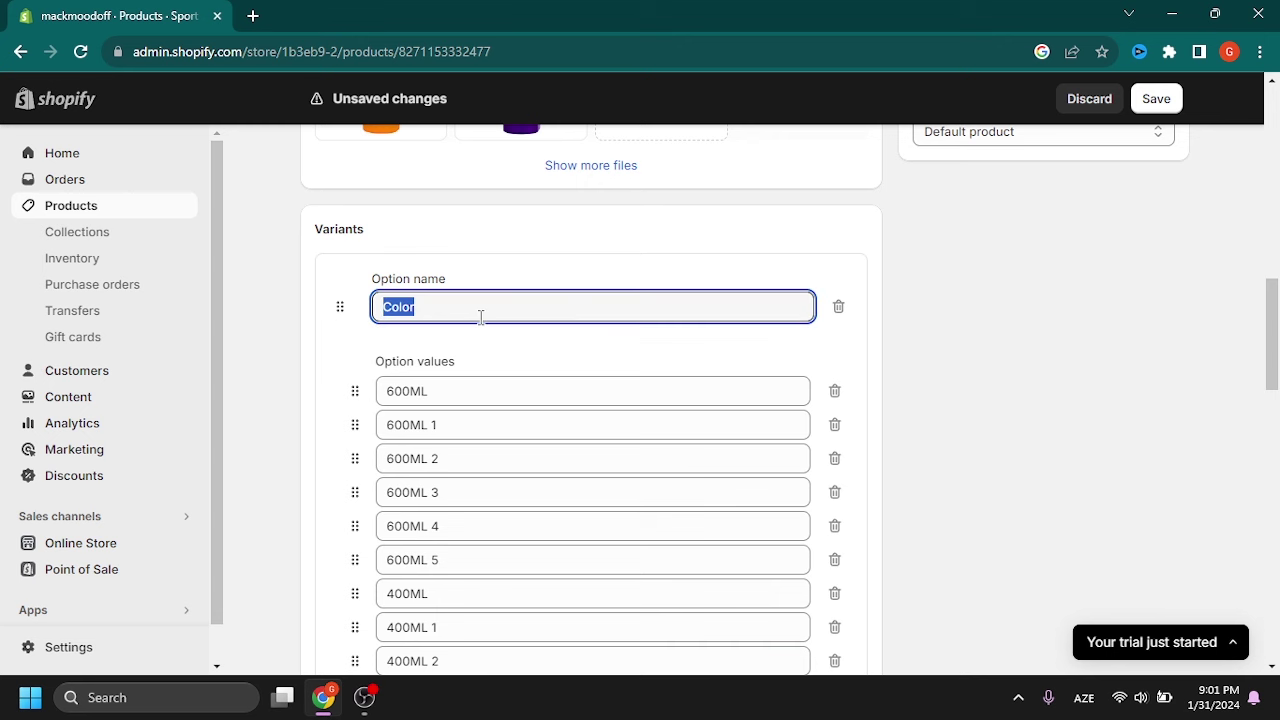
text(Renk)
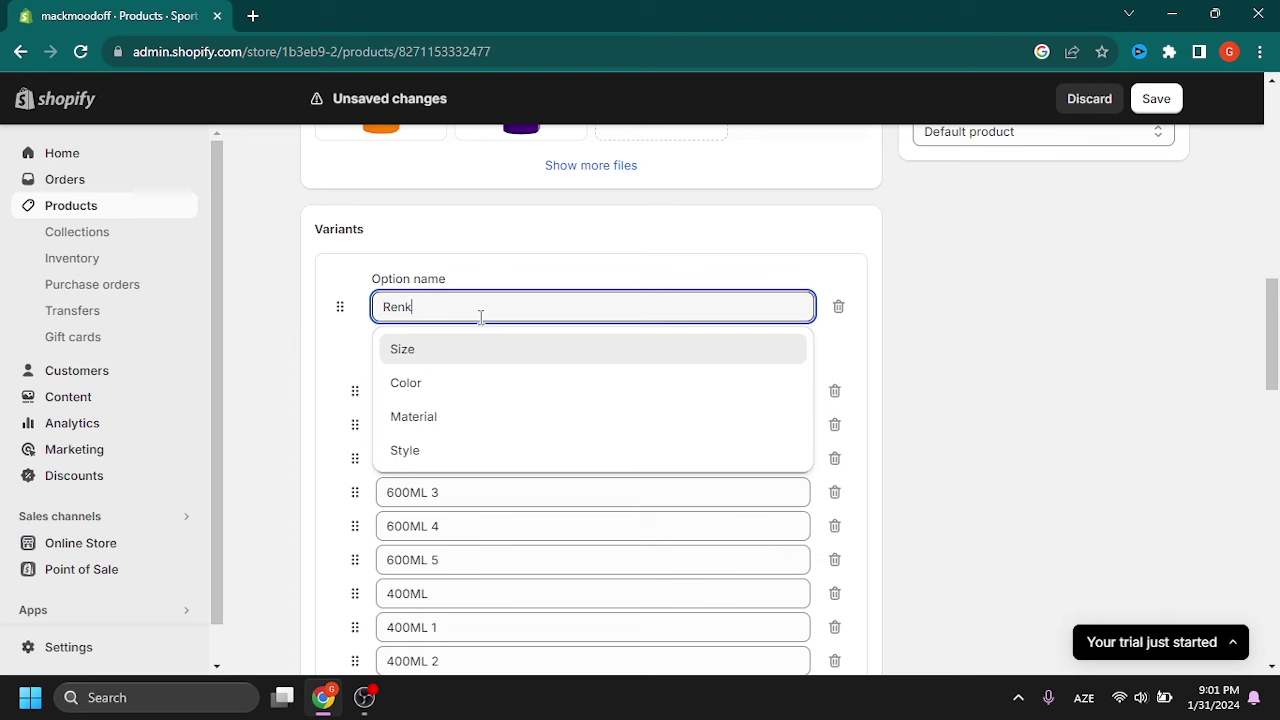
click(570, 243)
- Set the price of the 600ML variant to ₺500
scroll(691, 363, down, 2)
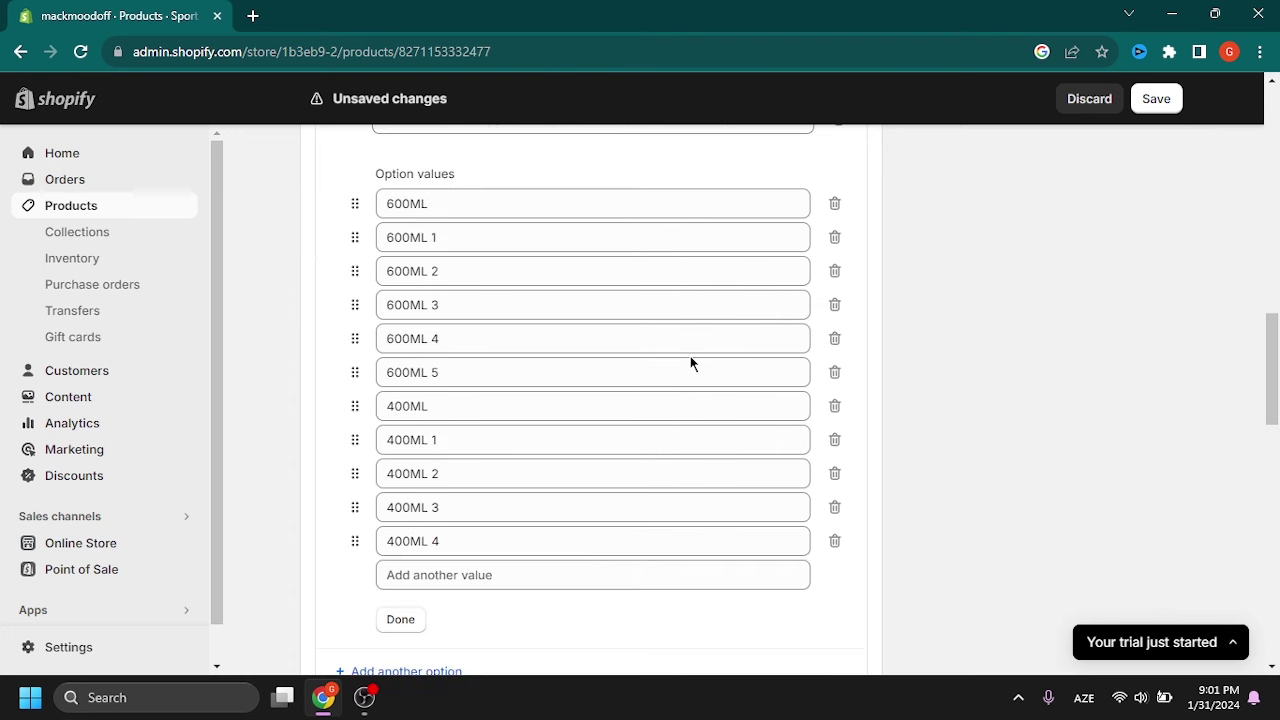
scroll(708, 377, down, 2)
scroll(709, 378, down, 2)
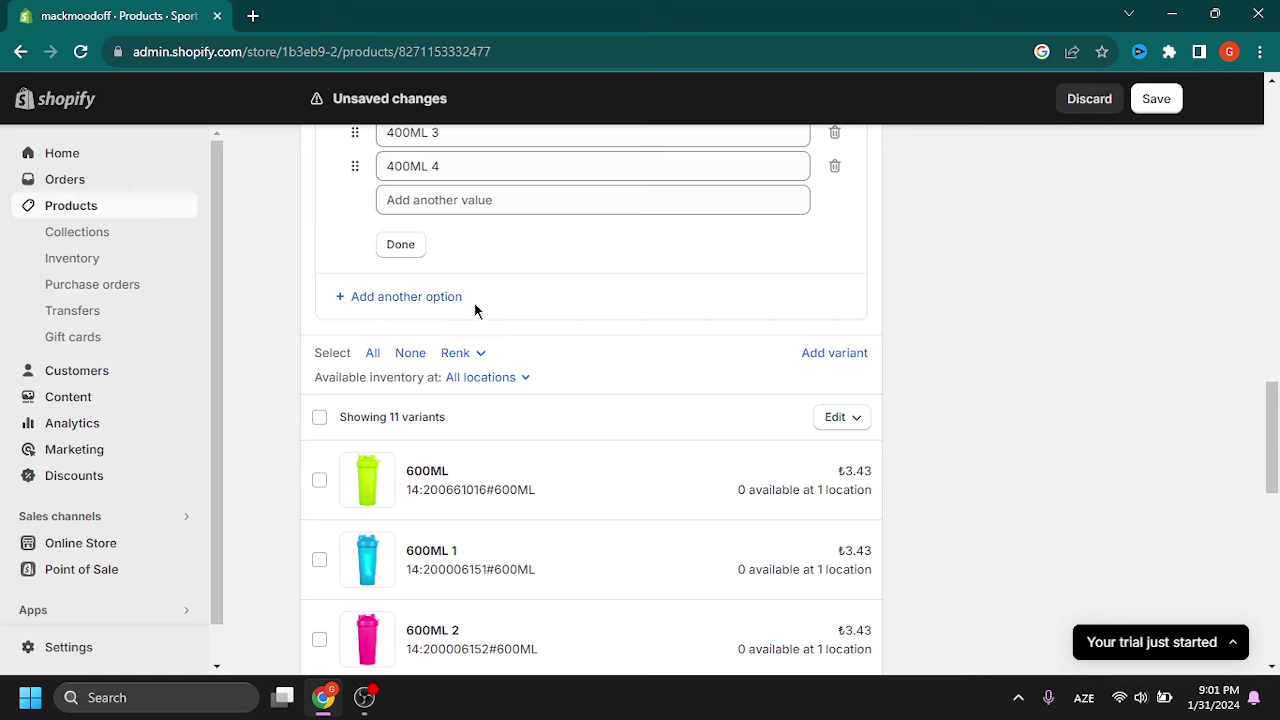
scroll(471, 300, down, 4)
scroll(849, 337, up, 3)
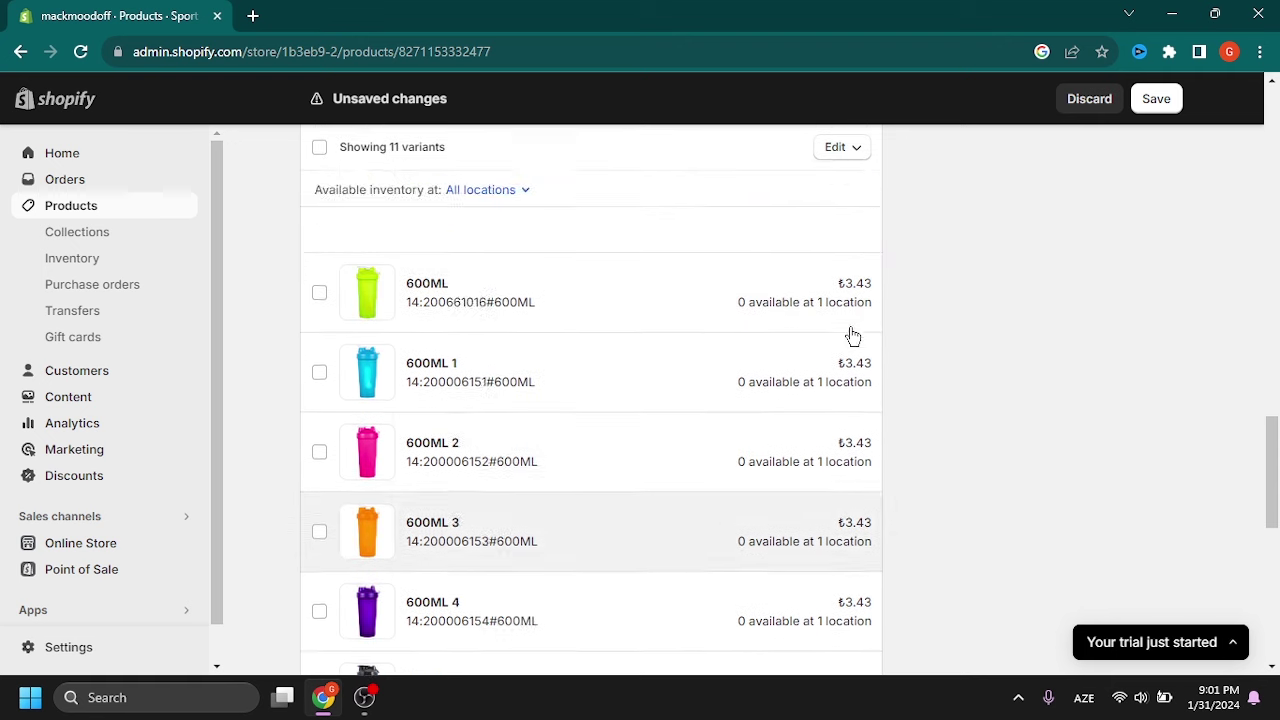
scroll(757, 409, down, 2)
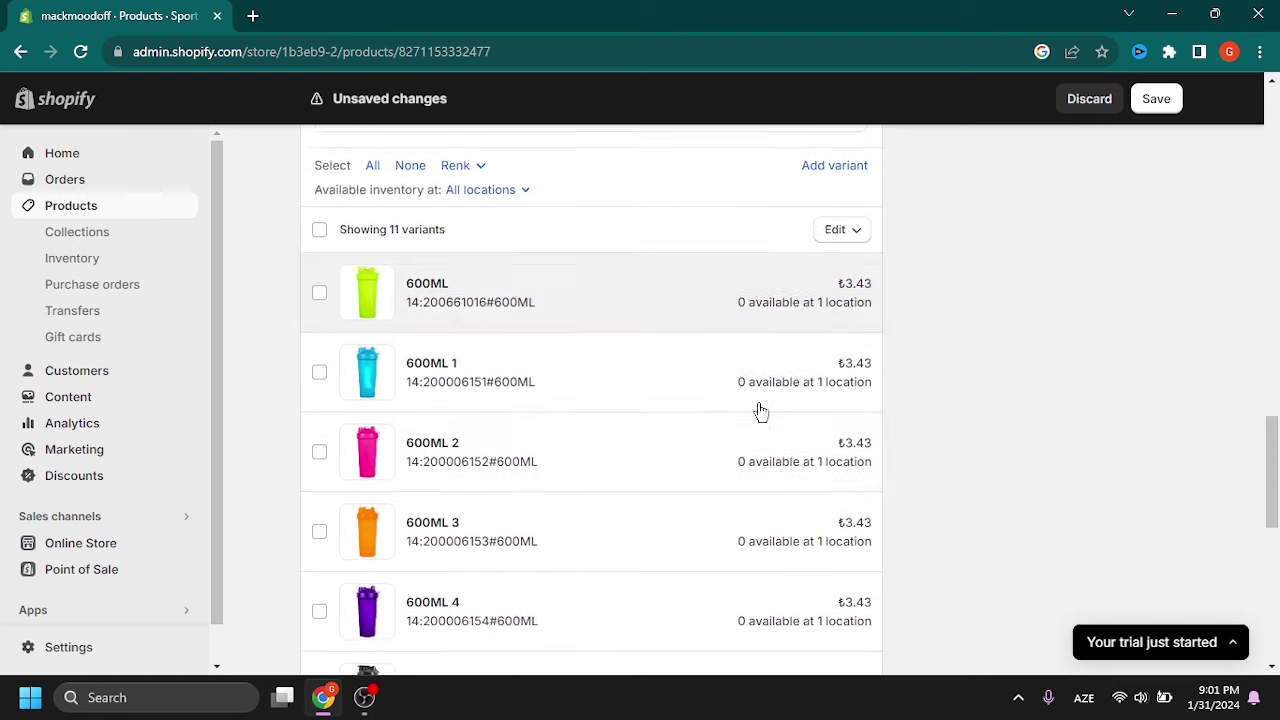
scroll(794, 374, up, 2)
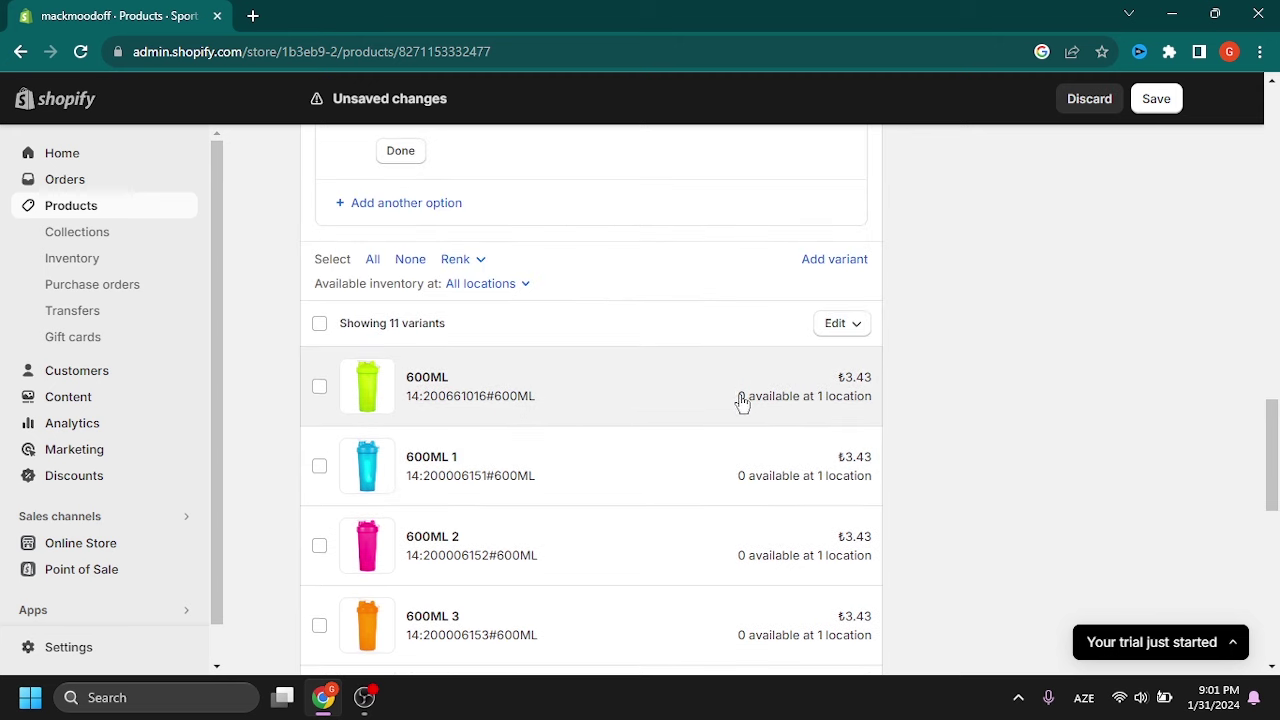
click(740, 395)
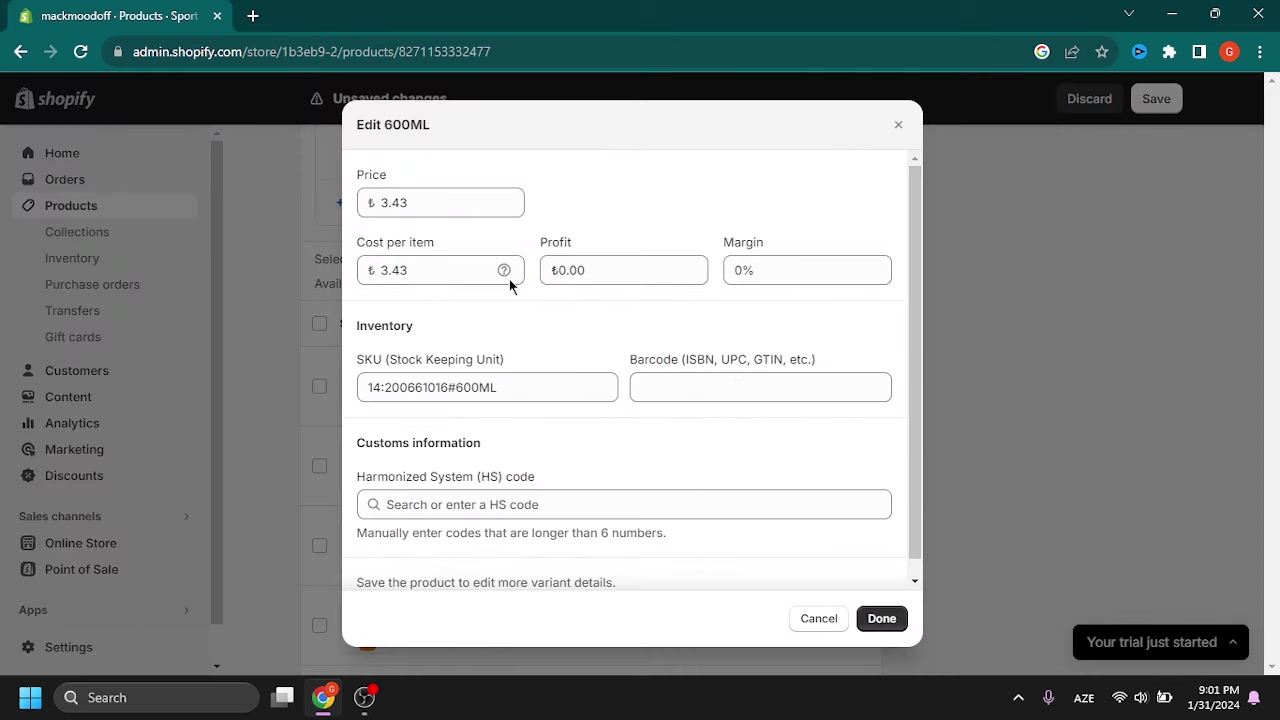
double_click(420, 199)
text(500)
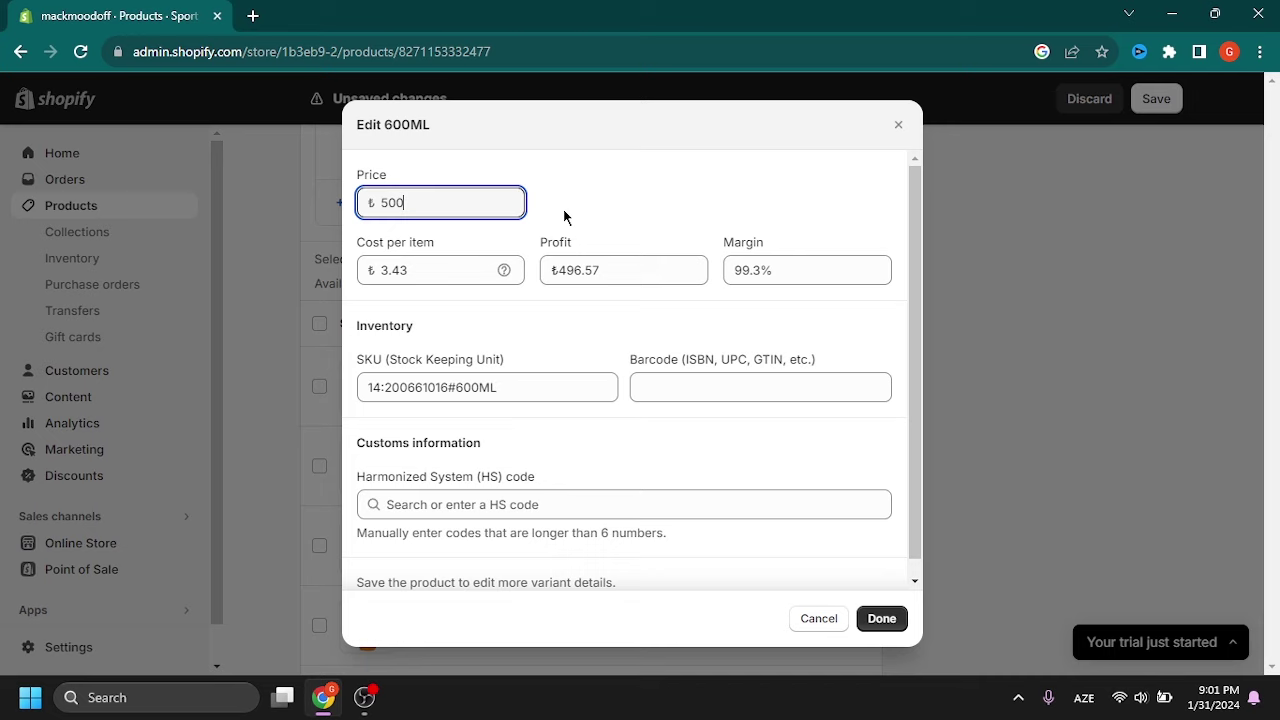
key(Return)
- Save the changes made to the shaker product
click(1157, 100)
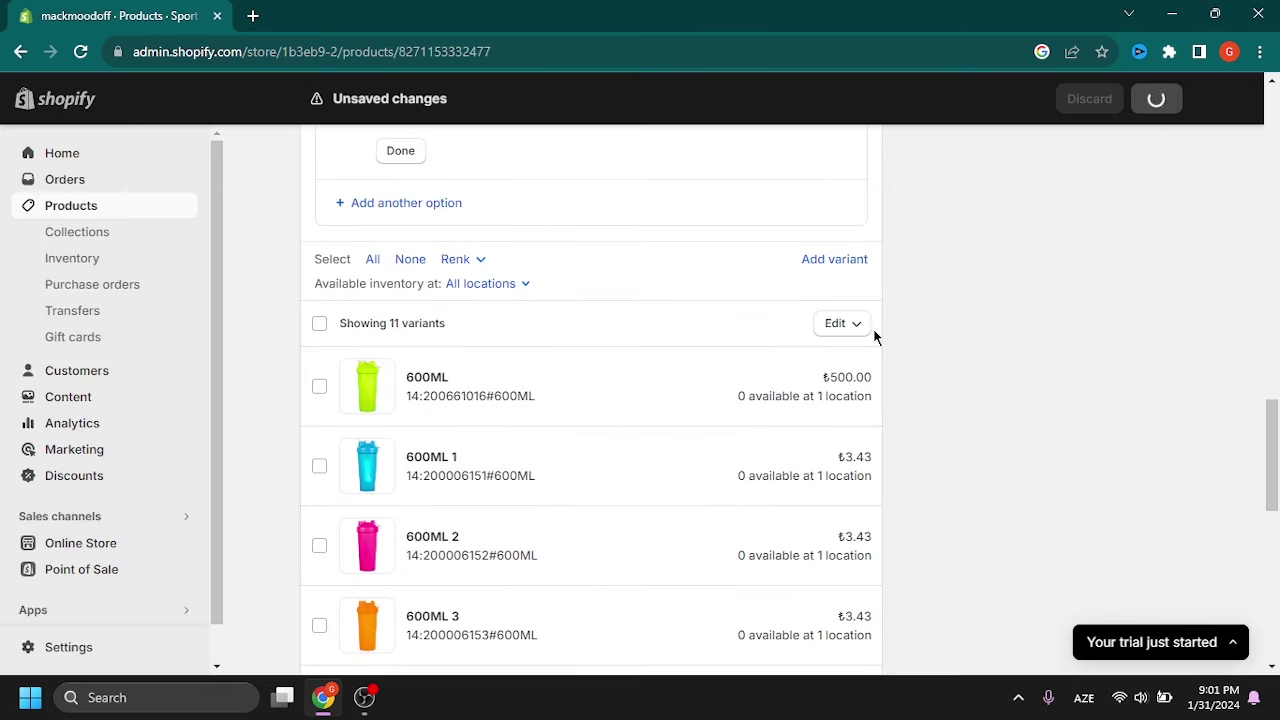
scroll(860, 350, down, 10)
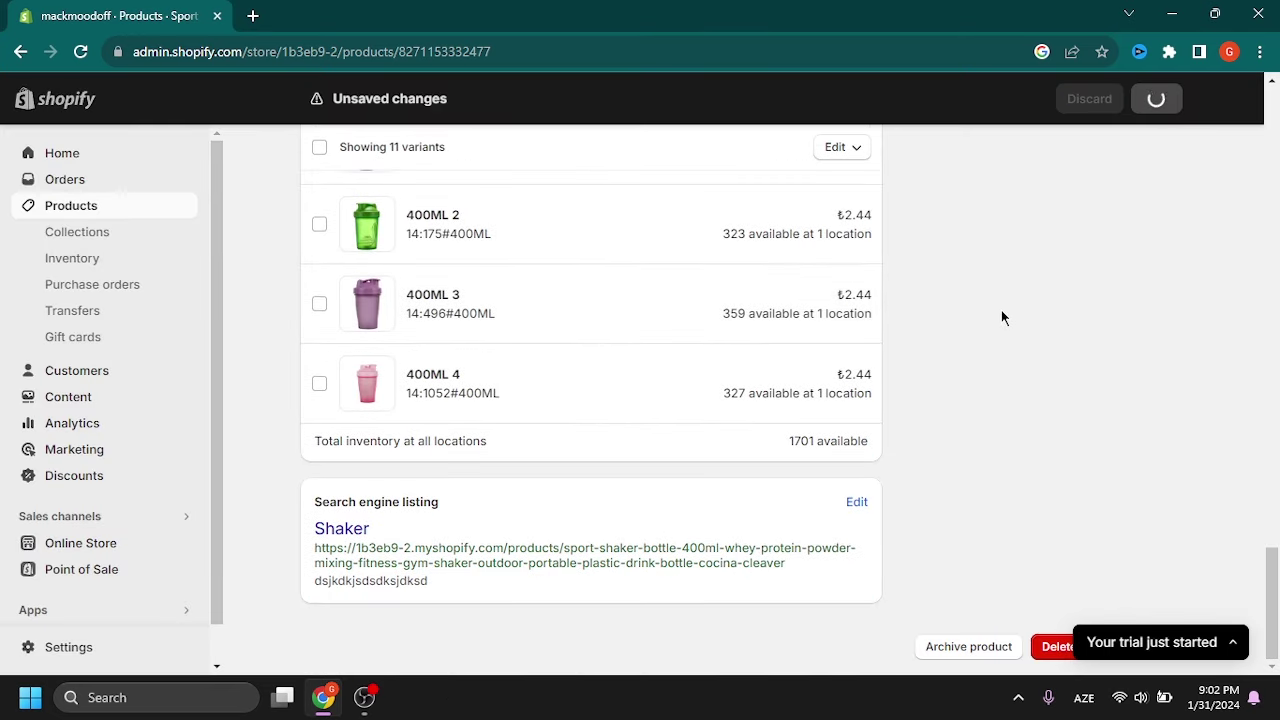
scroll(676, 557, down, 1)
scroll(676, 557, down, 5)
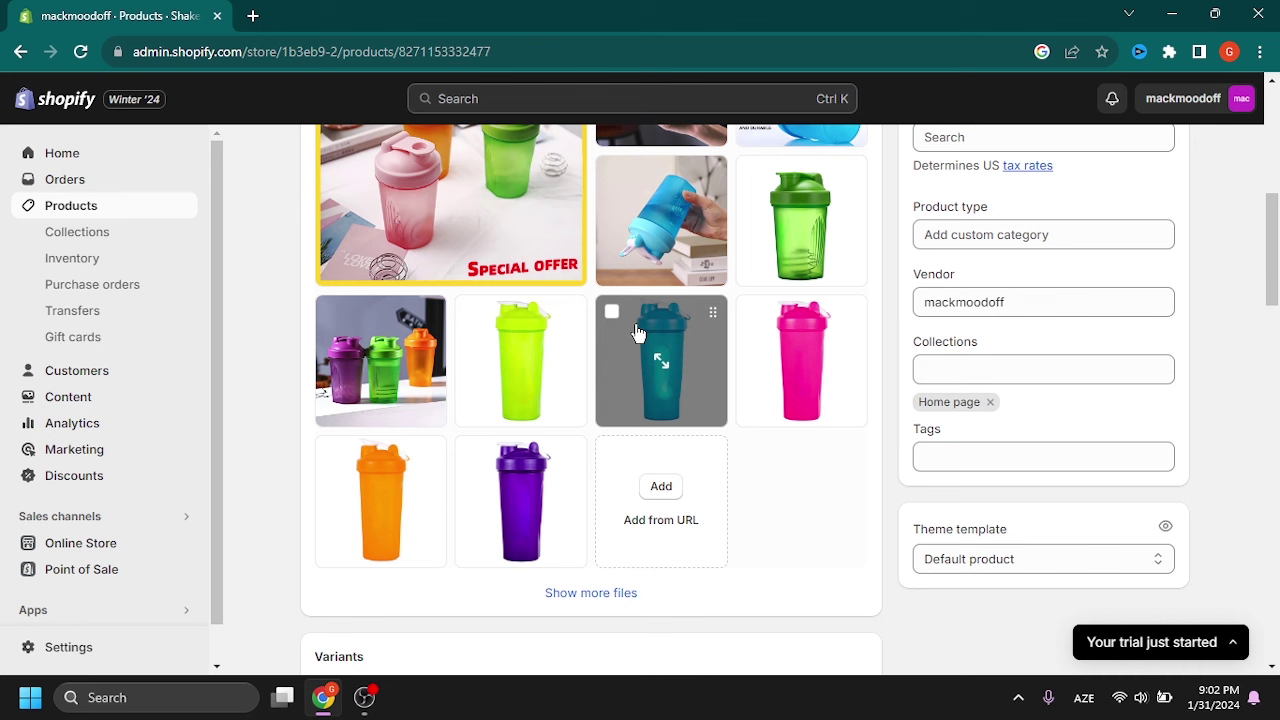
- Search Google for photopea in a new browser tab and open the Photopea online photo editor site
scroll(637, 330, up, 6)
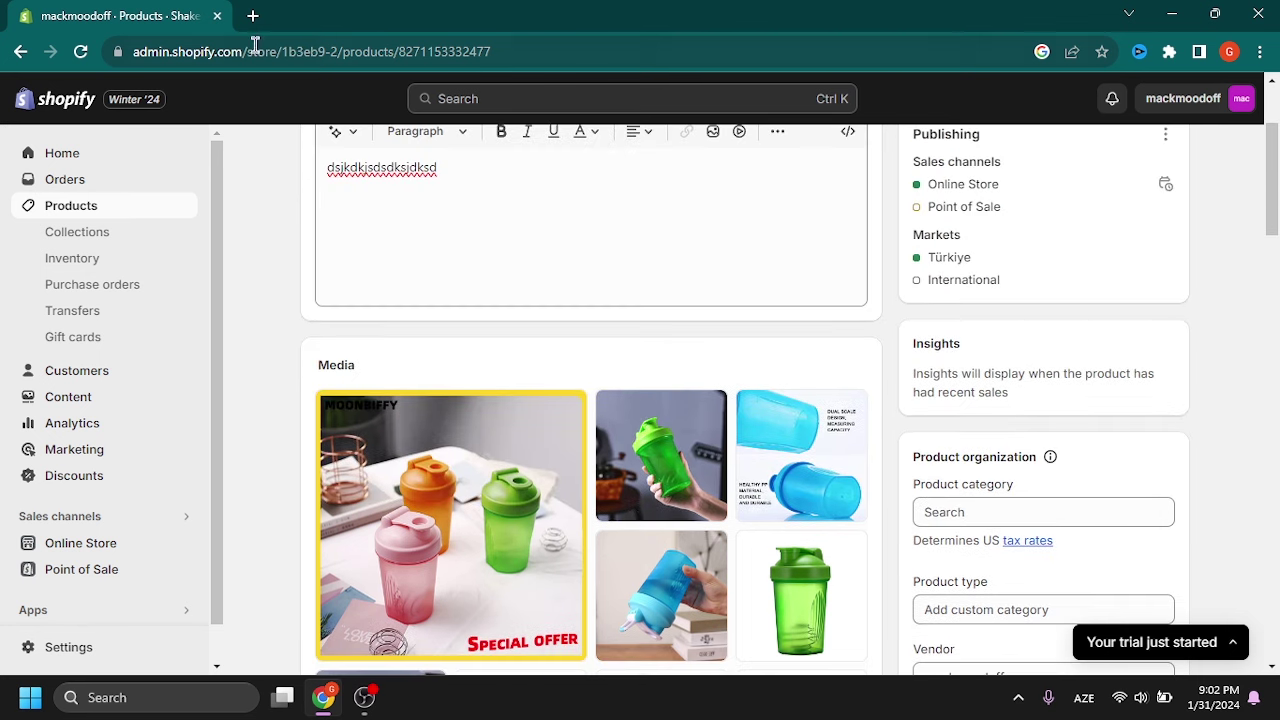
click(253, 16)
text(photo)
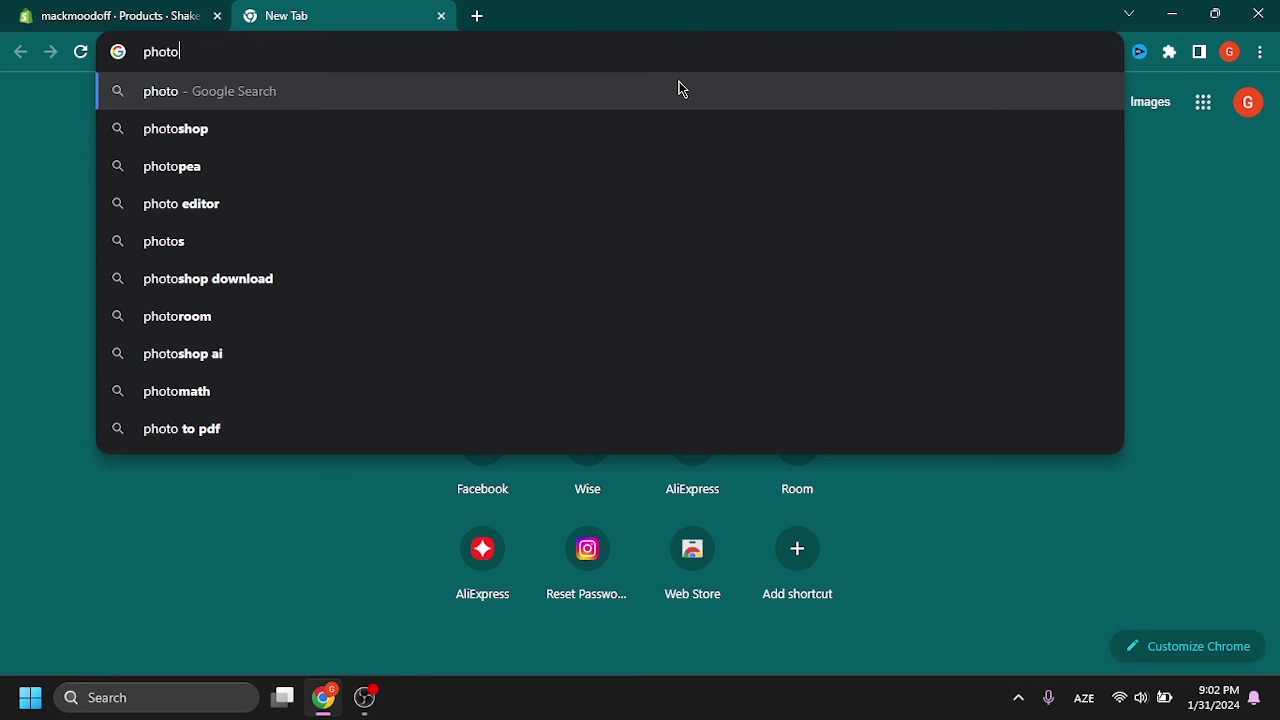
text(pea)
key(Return)
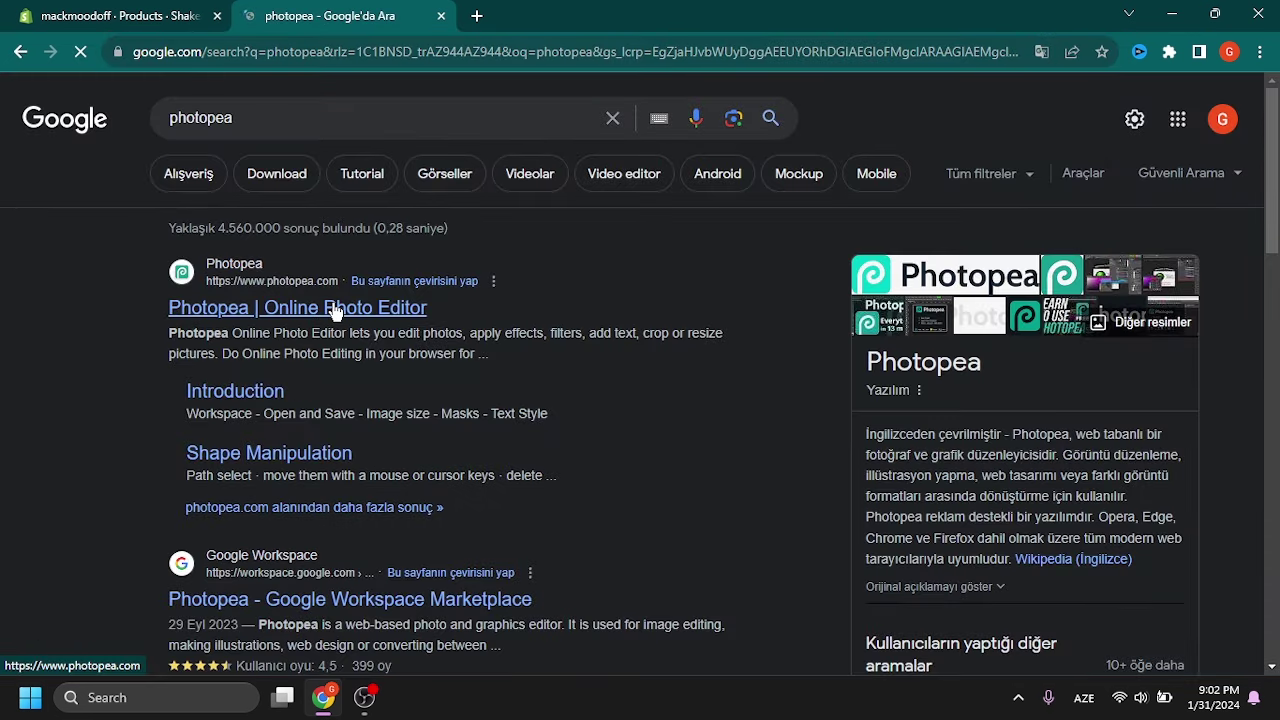
click(335, 312)
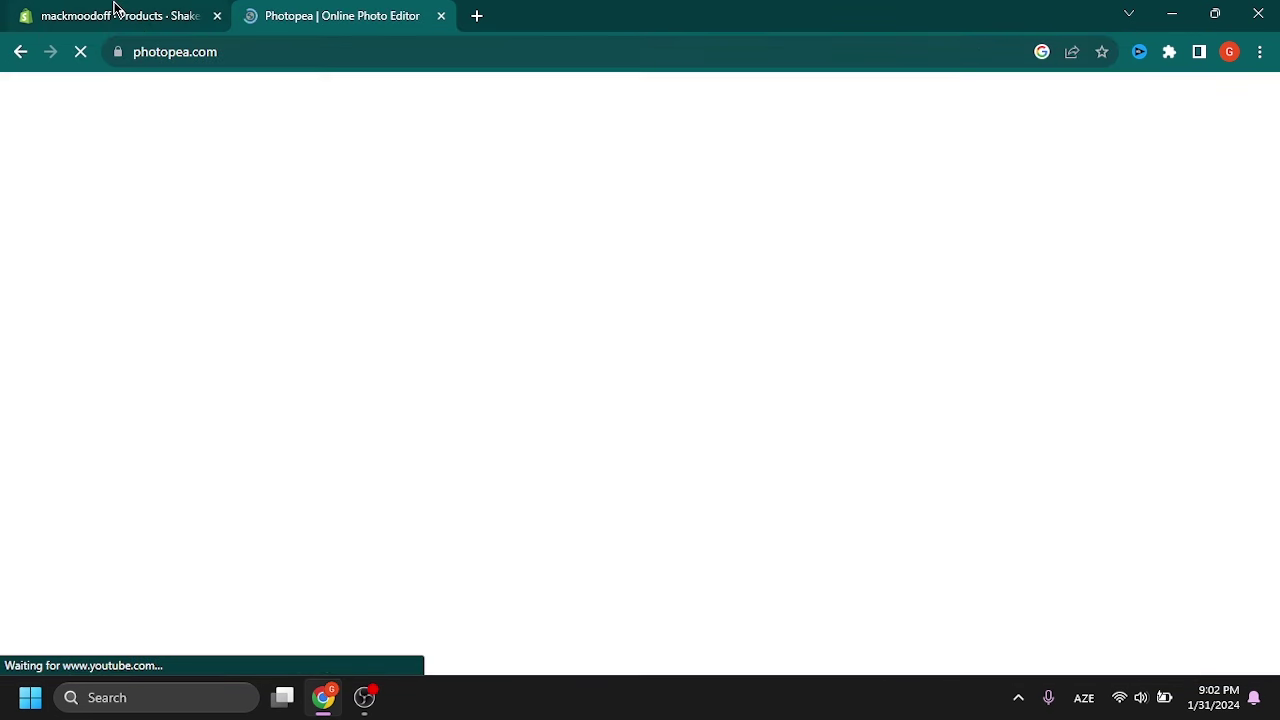
- Return to the Shopify shaker product and download its blue dual-scale bottle picture from the media
click(114, 10)
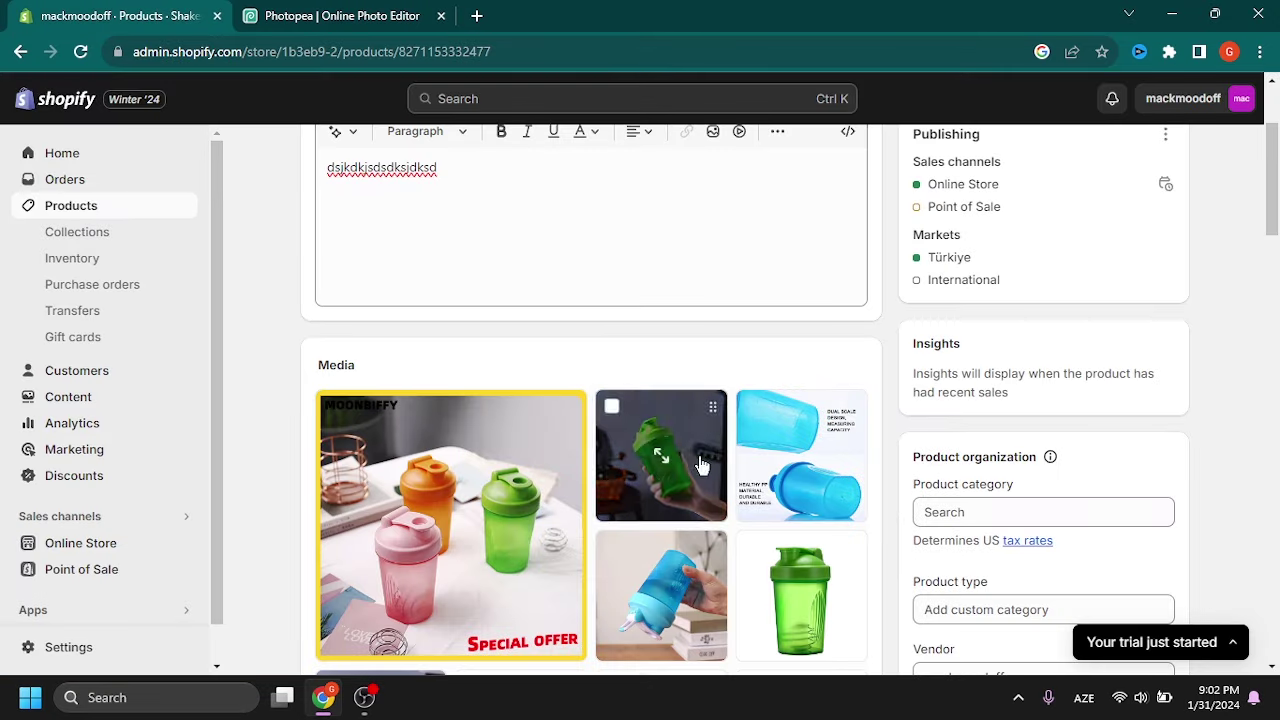
click(822, 458)
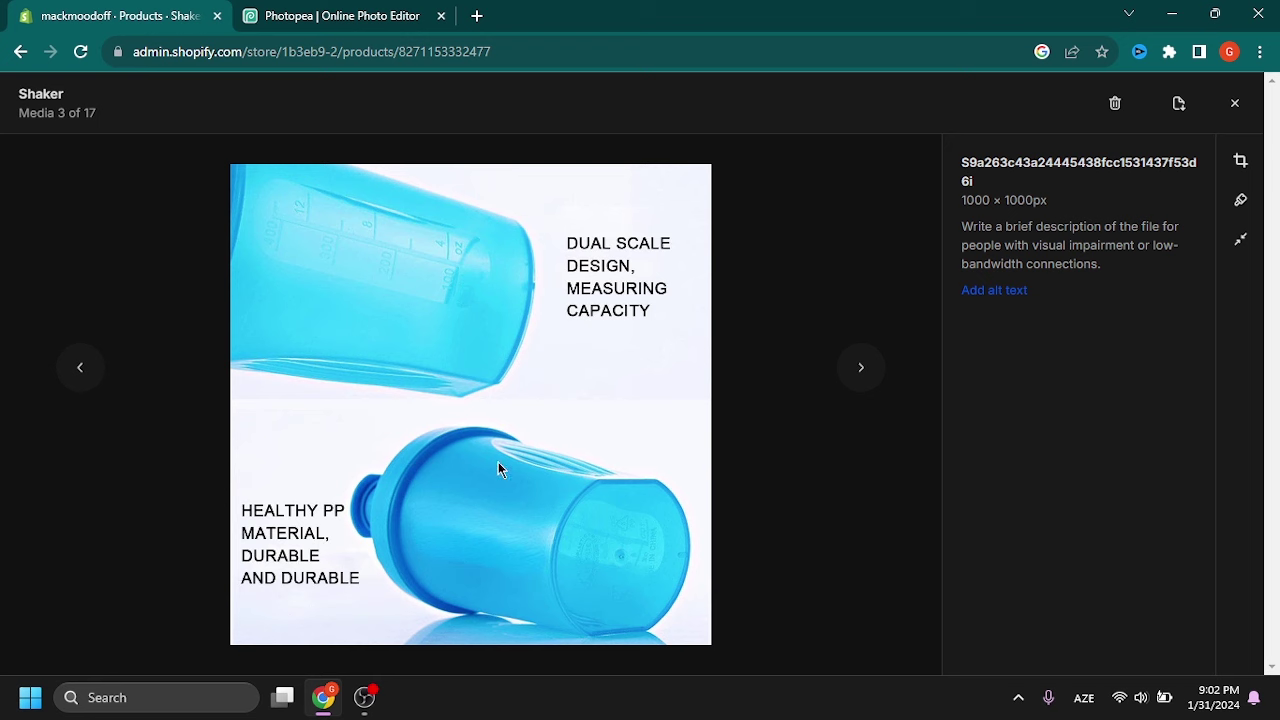
click(1177, 106)
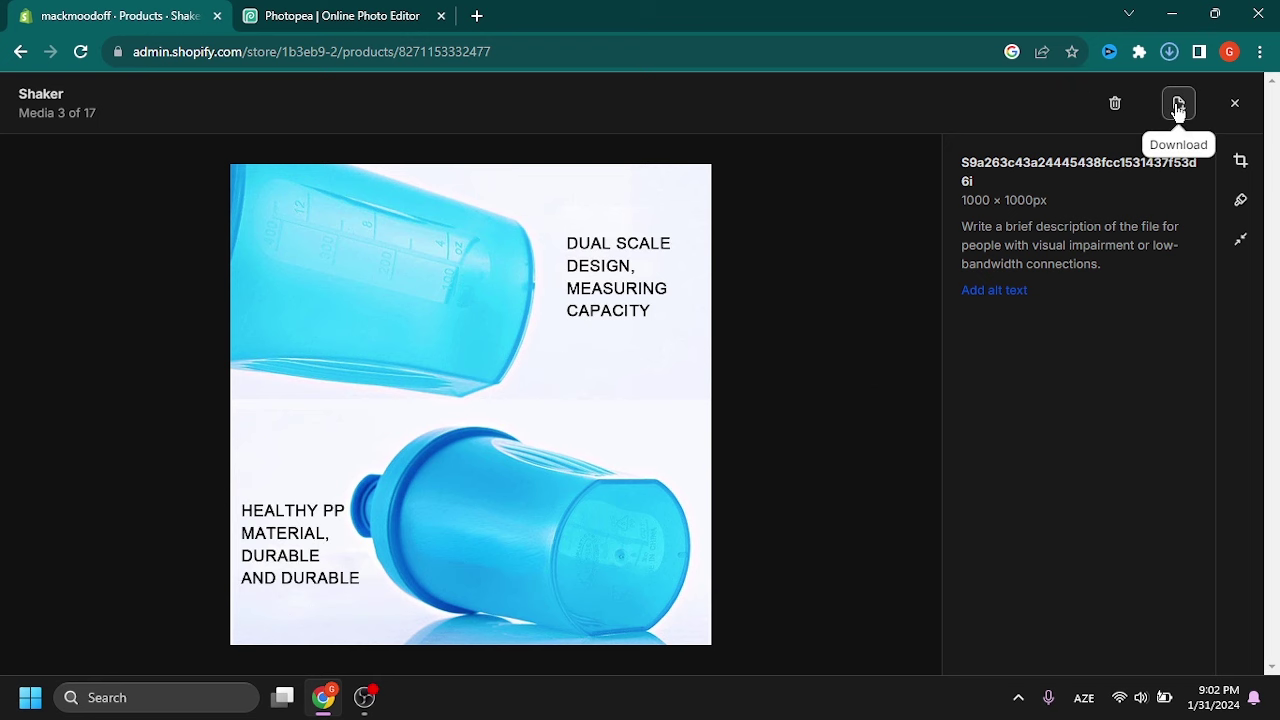
- Switch to Photopea, dismiss its intro banner, and open the downloaded bottle image for editing
click(359, 17)
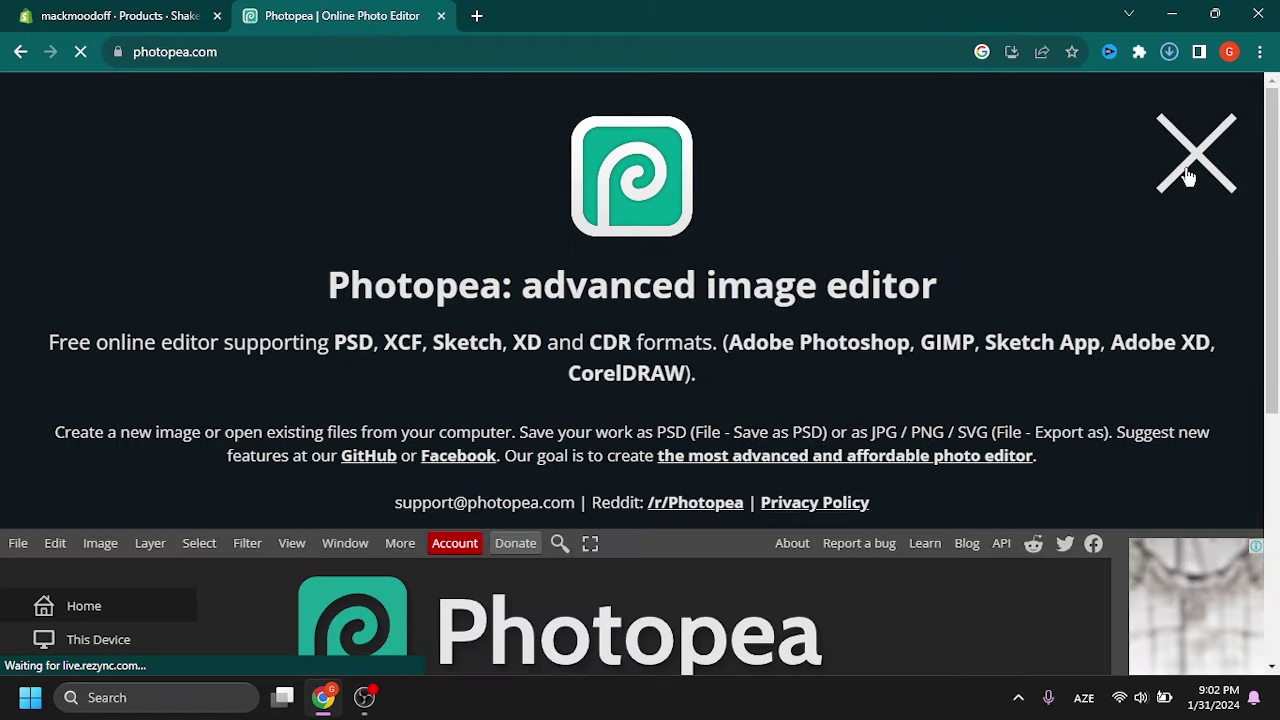
click(1179, 168)
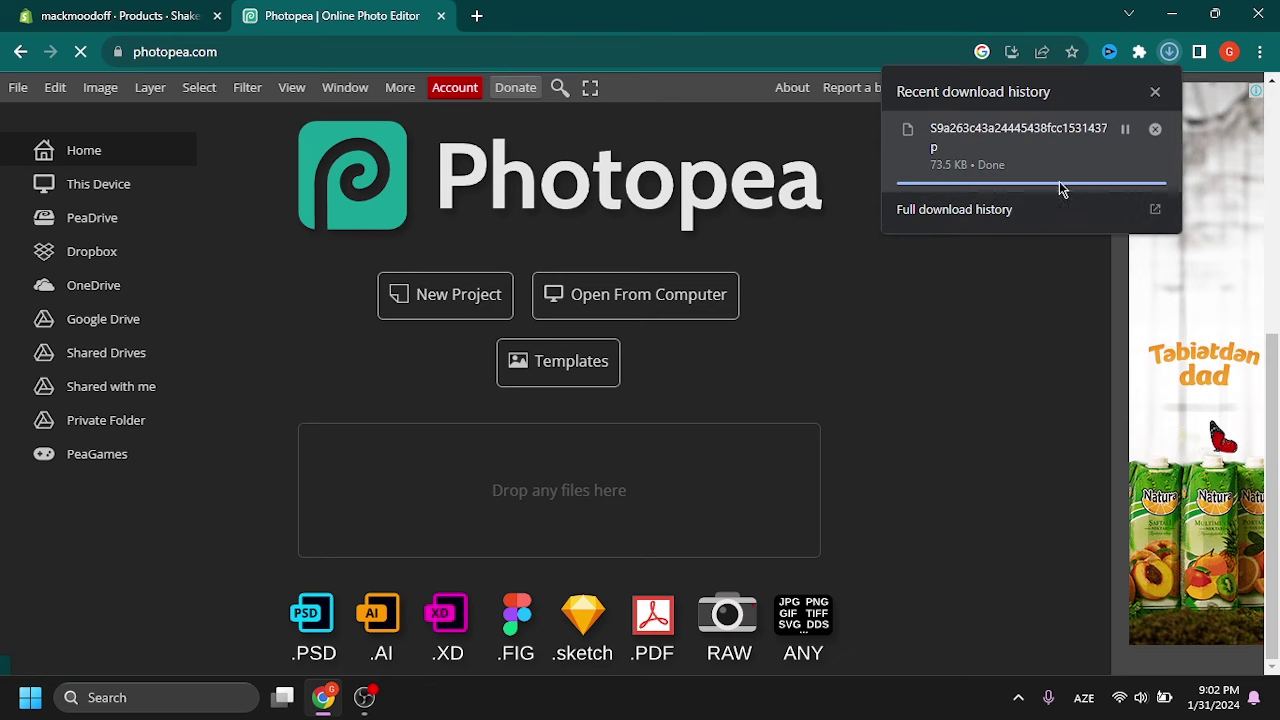
drag(1037, 137, 425, 290)
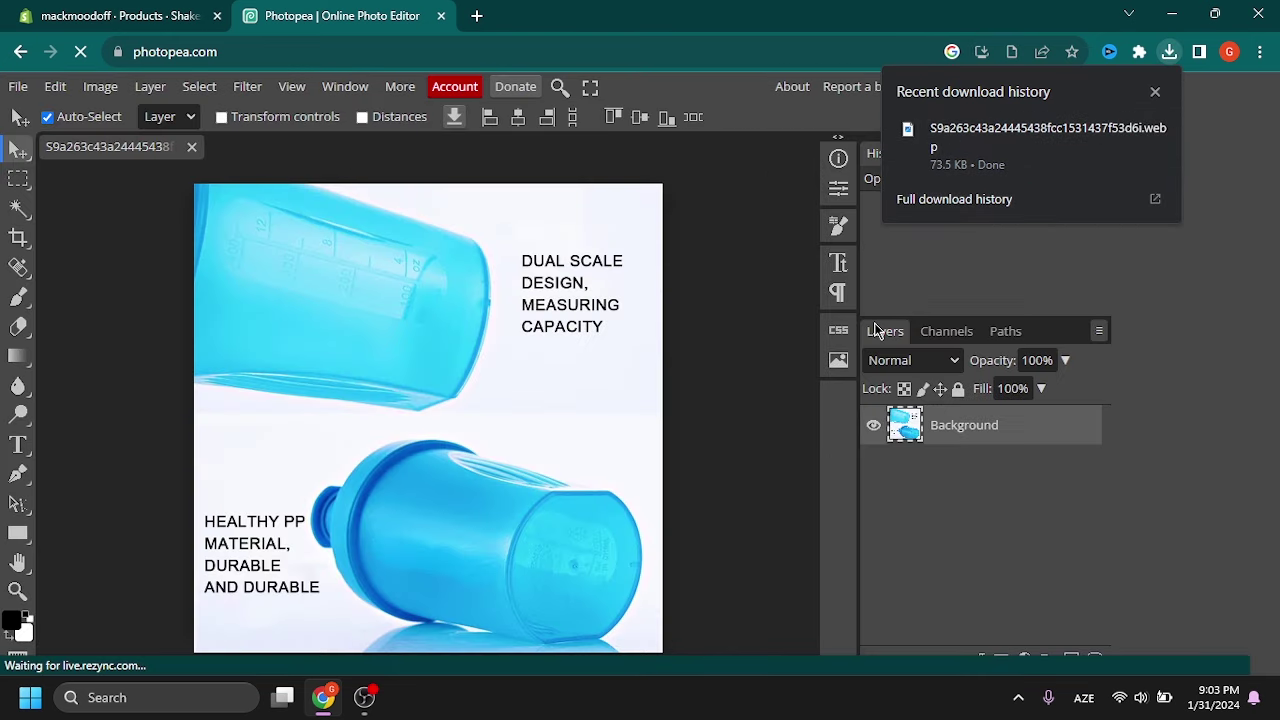
click(1155, 90)
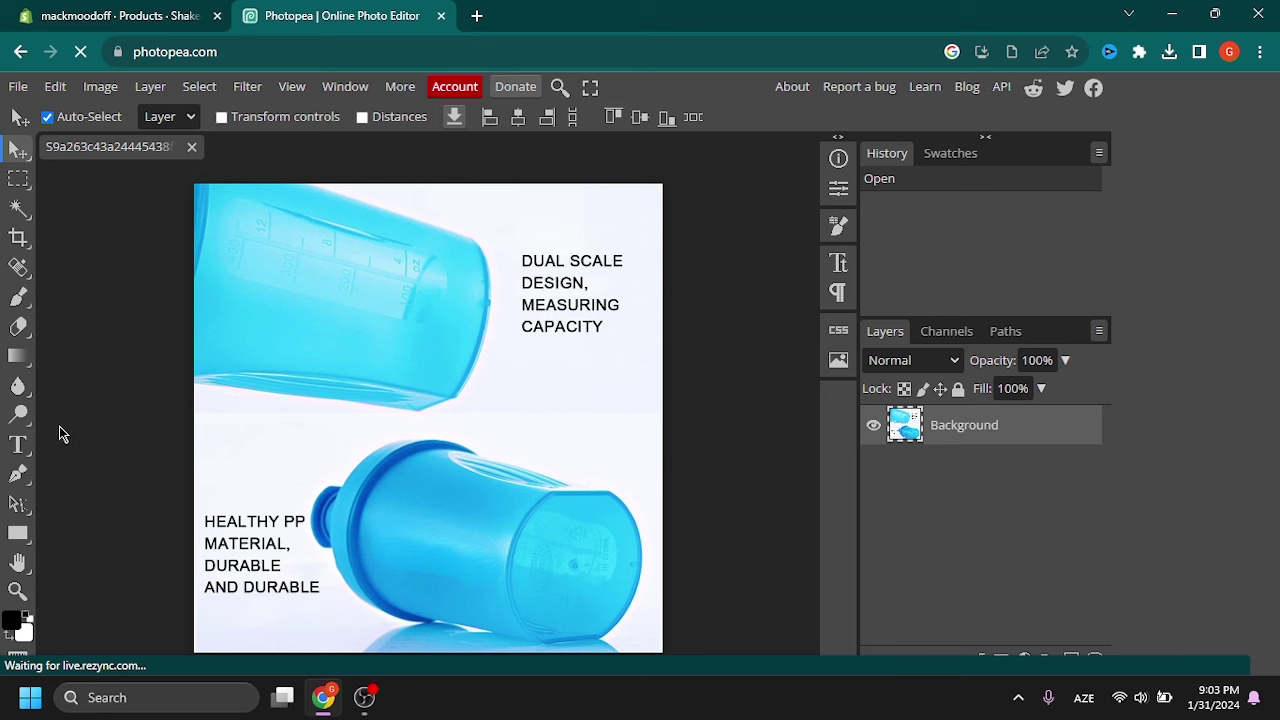
- Paint over both text captions on the bottle image with the Brush tool in white (ffffff)
click(20, 297)
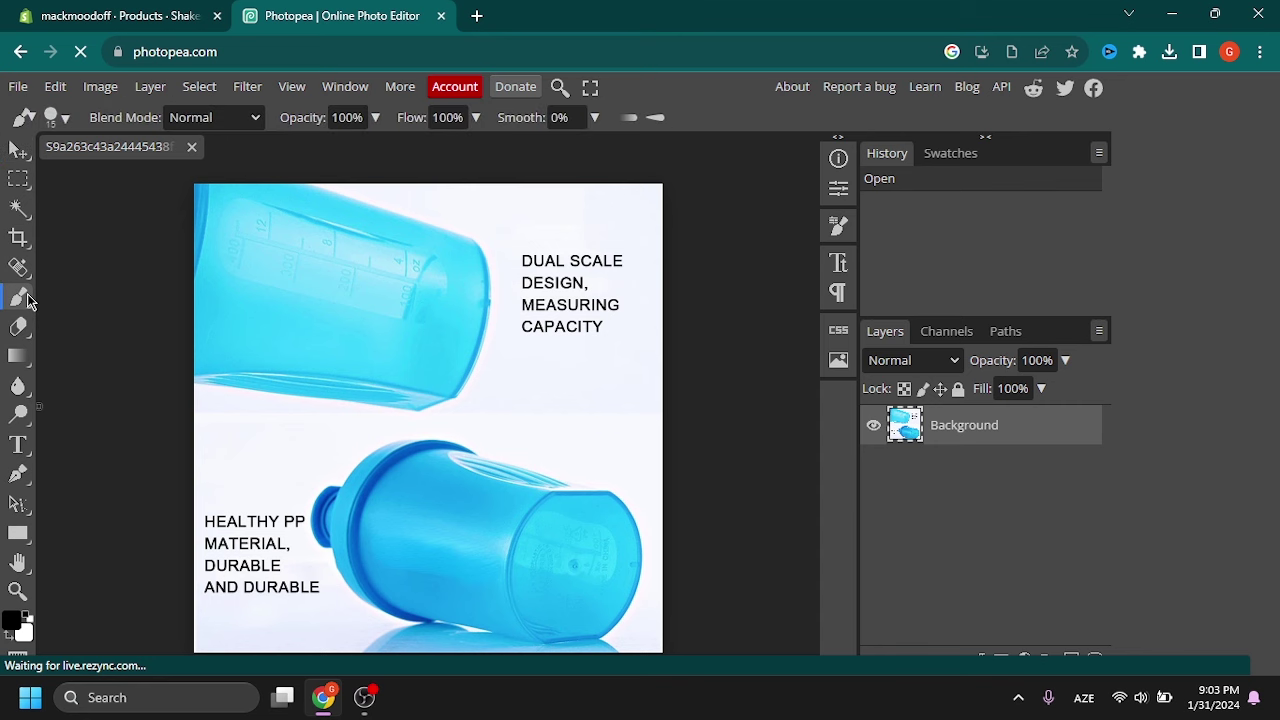
click(12, 620)
drag(324, 318, 86, 251)
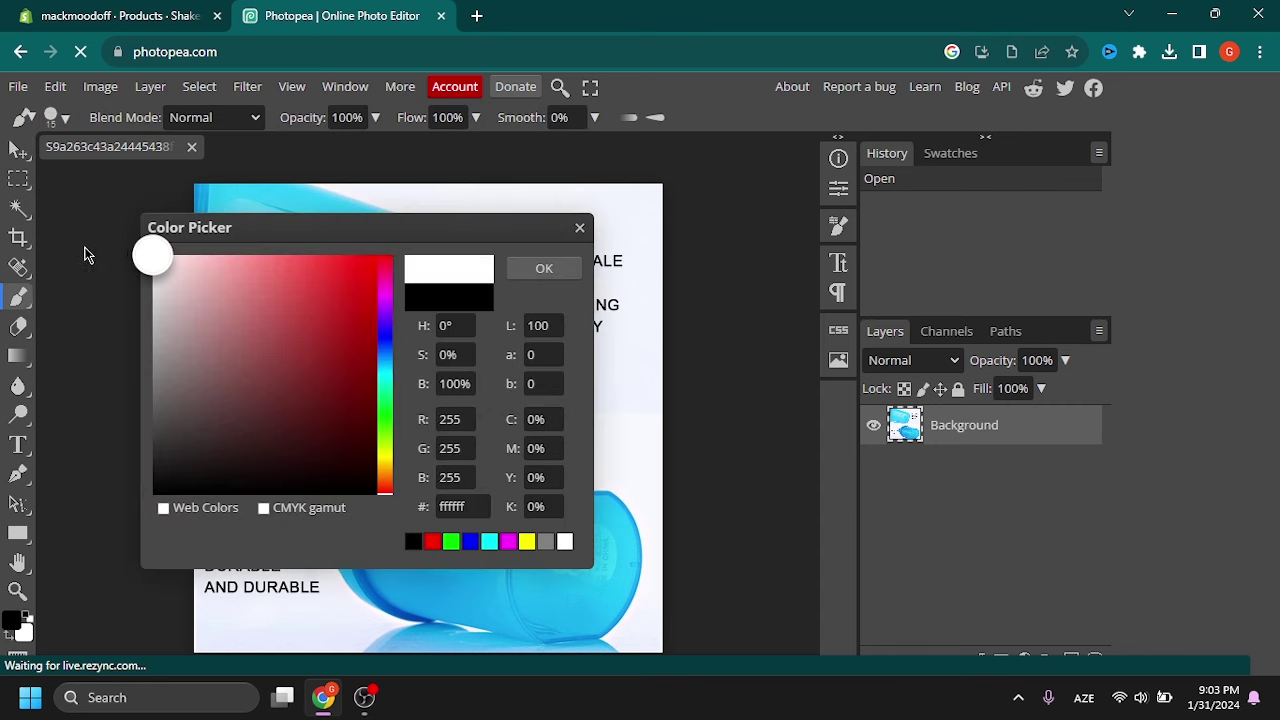
click(550, 272)
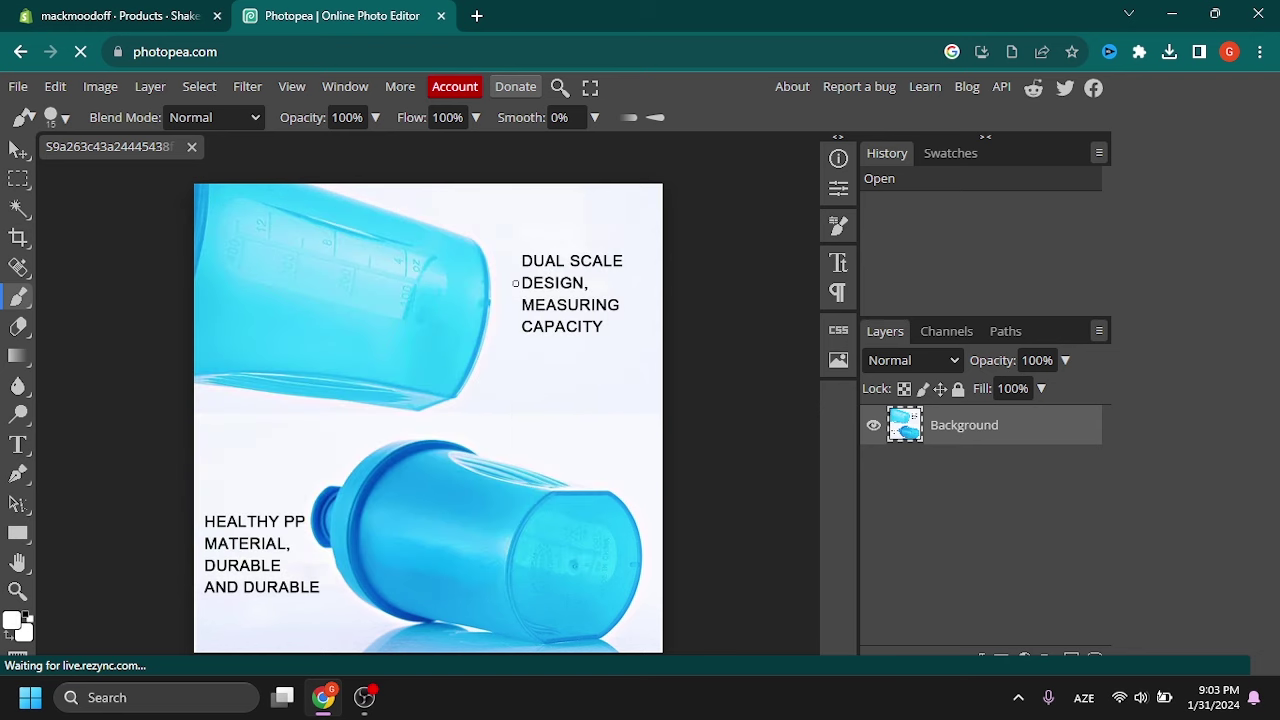
mouse_move(411, 299)
mouse_down()
mouse_move(457, 297)
mouse_move(470, 254)
mouse_move(523, 257)
mouse_move(552, 295)
mouse_move(537, 337)
mouse_move(594, 329)
mouse_move(600, 260)
mouse_up()
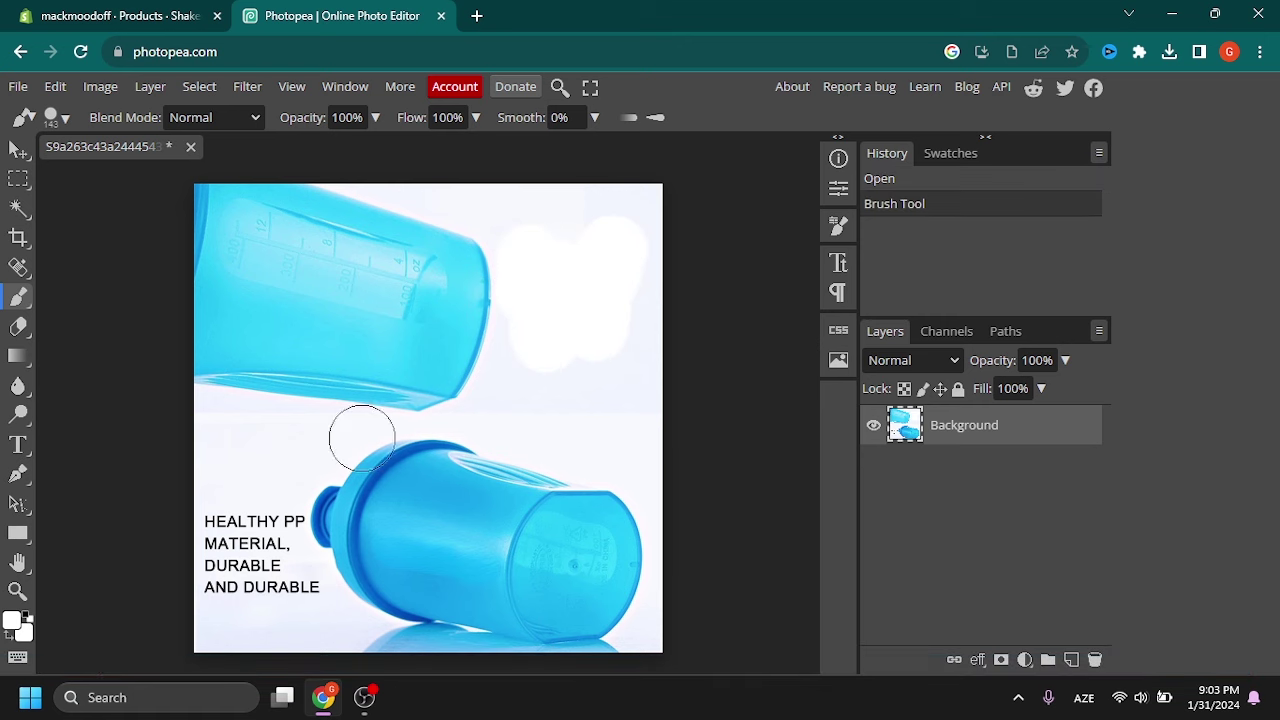
drag(201, 503, 300, 585)
scroll(610, 299, down, 2)
scroll(612, 298, down, 2)
scroll(620, 300, up, 5)
scroll(620, 300, down, 6)
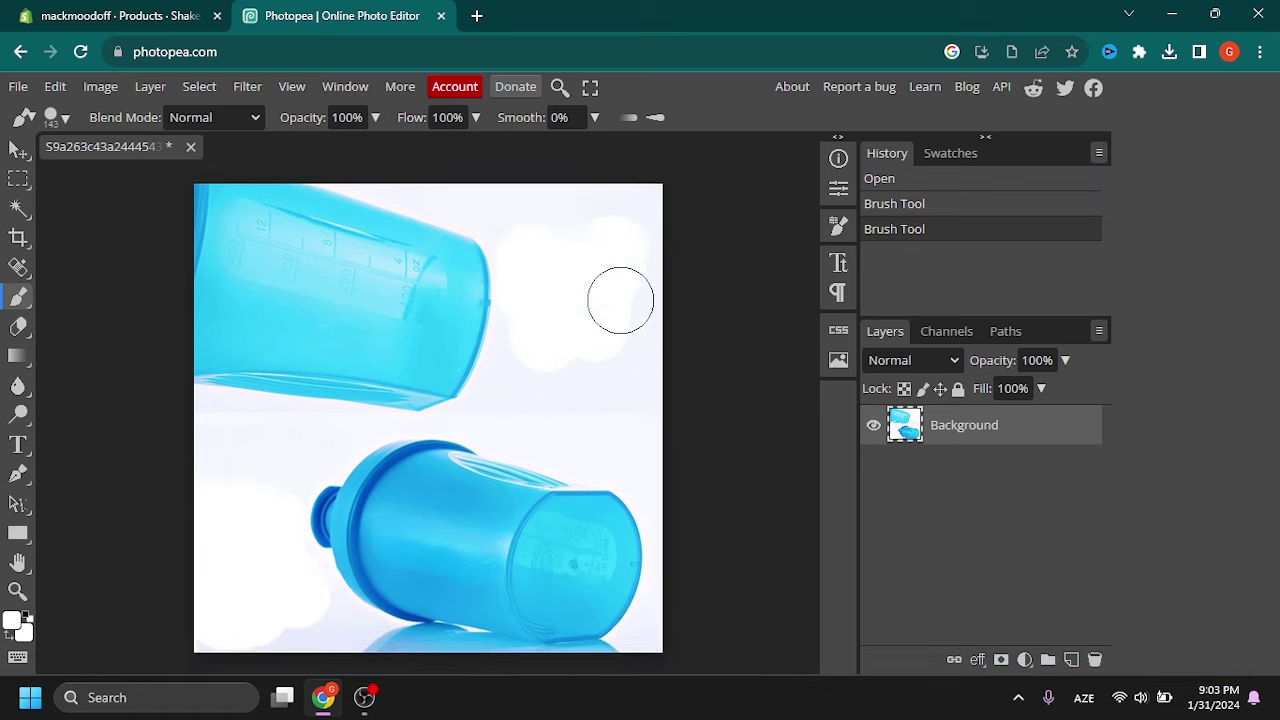
scroll(620, 300, up, 3)
- Export the edited image as a 1000 × 1000 px PNG at 100% quality and close Photopea
click(20, 90)
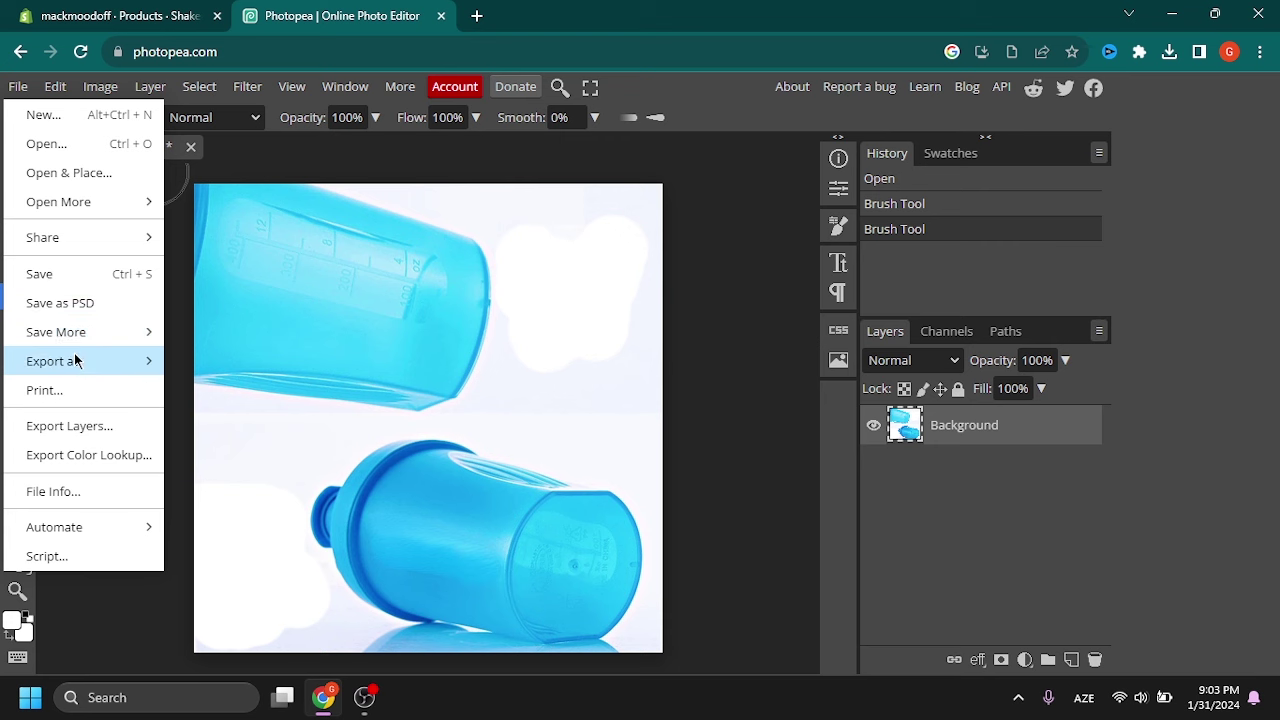
mouse_move(75, 361)
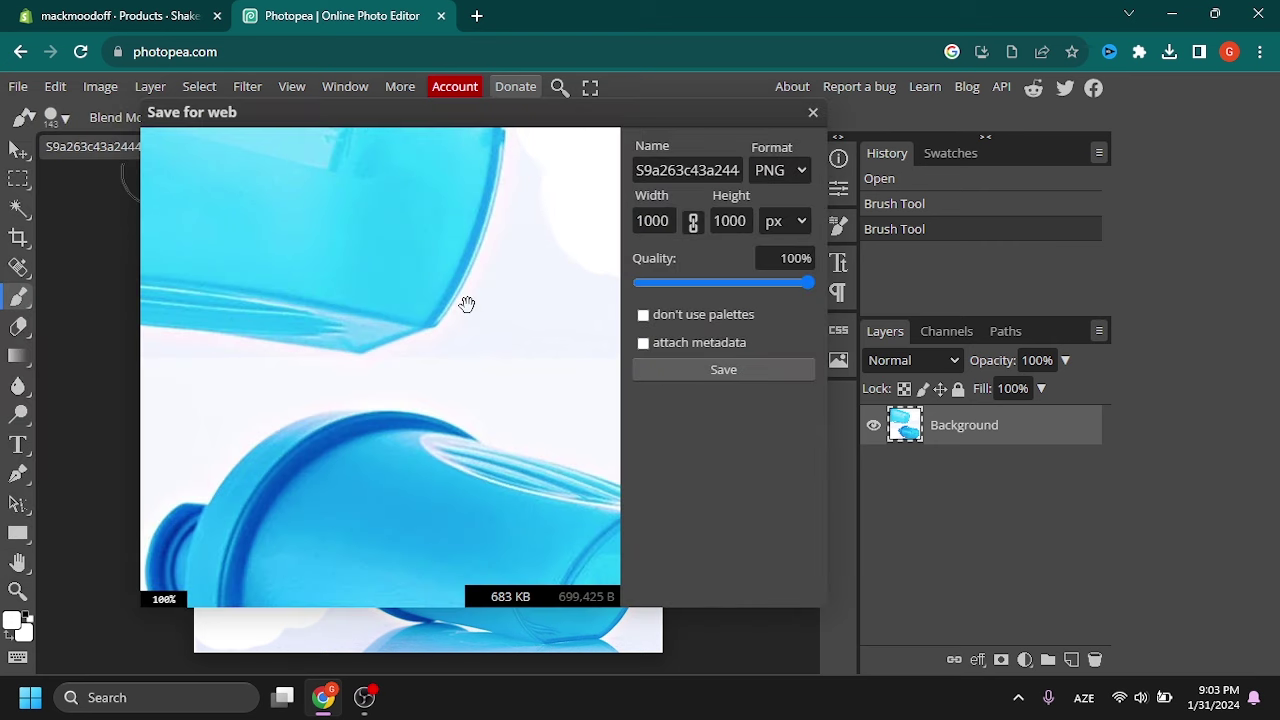
click(723, 369)
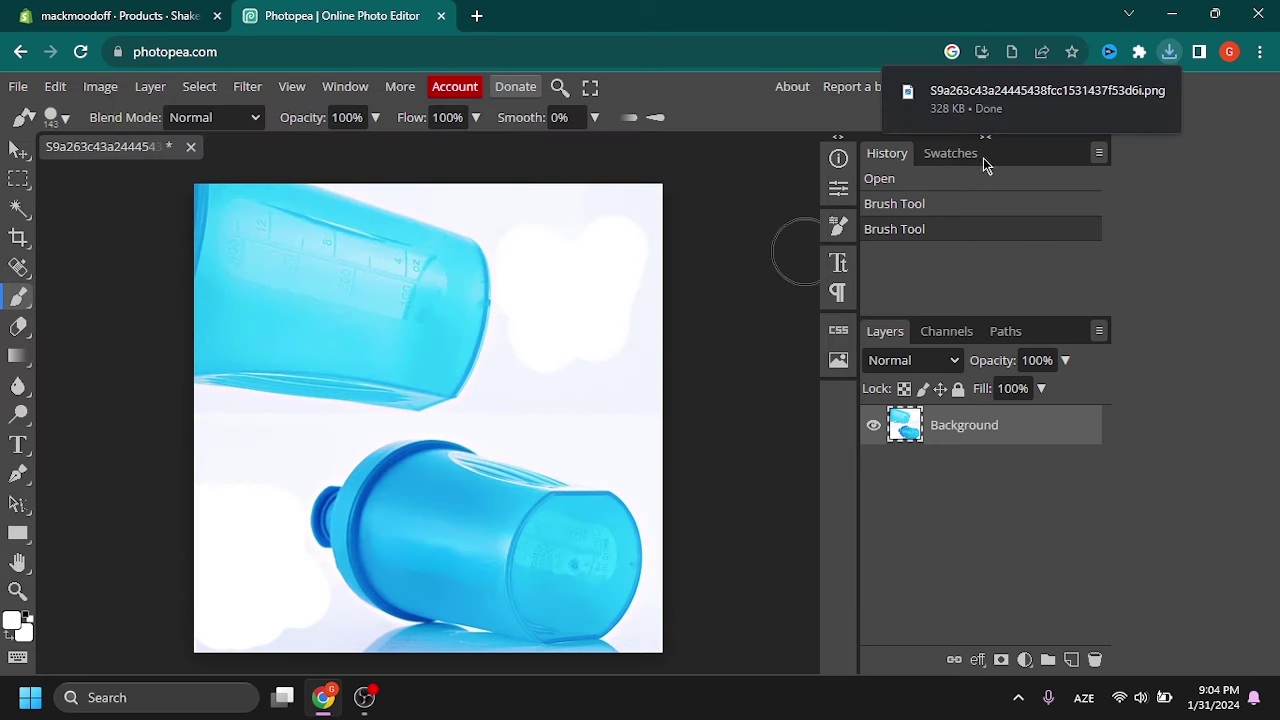
click(439, 17)
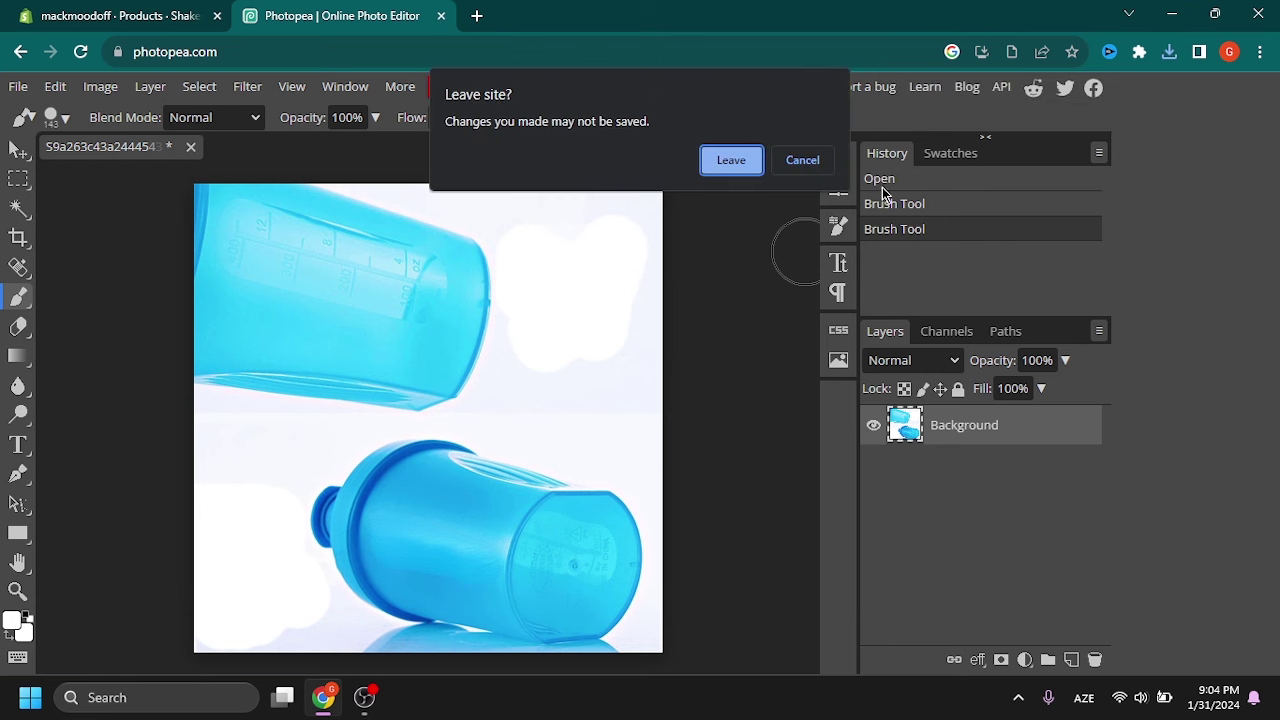
click(736, 163)
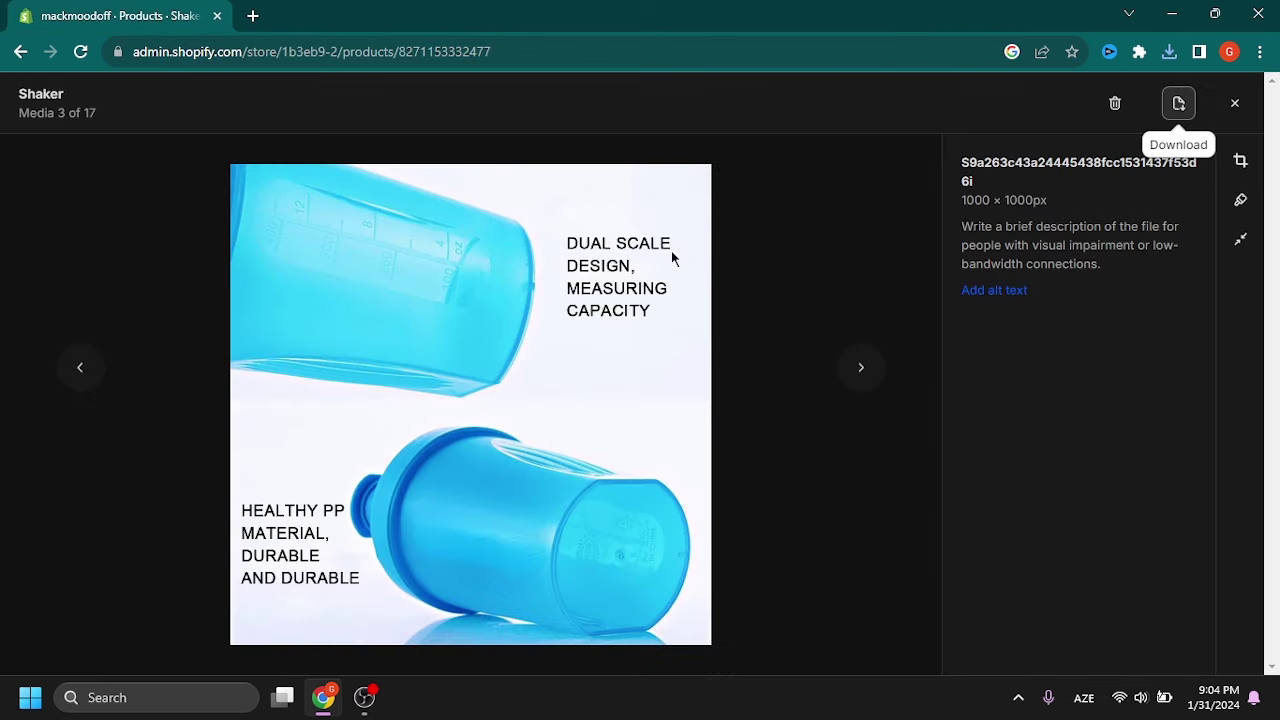
- Delete the original captioned bottle picture from the shaker's media and add the edited PNG from the recent downloads
click(1115, 103)
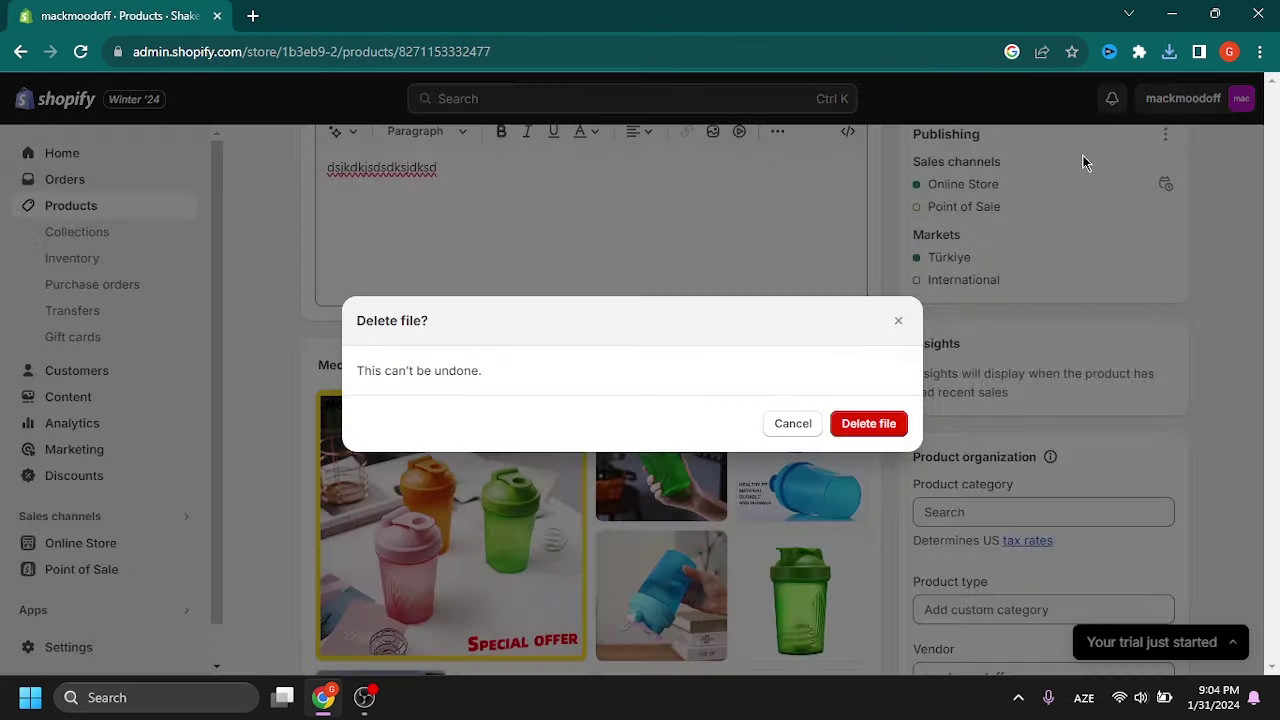
click(858, 424)
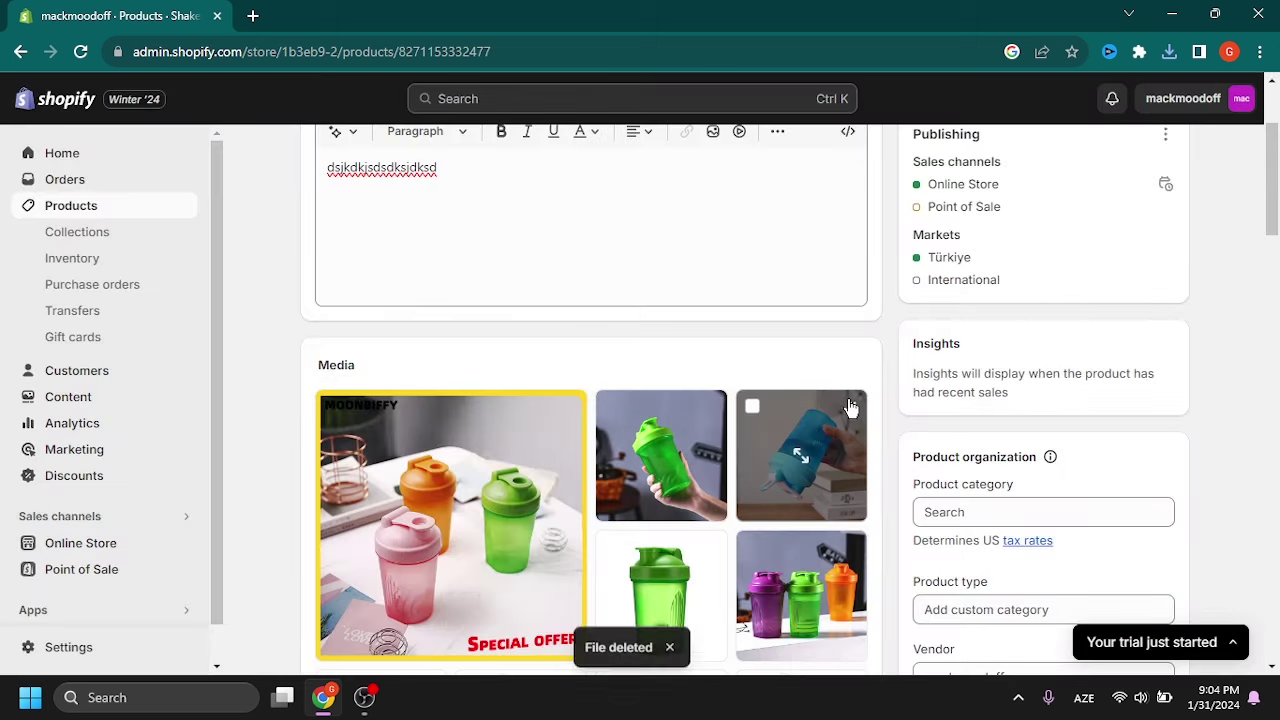
scroll(860, 345, down, 1)
click(1162, 55)
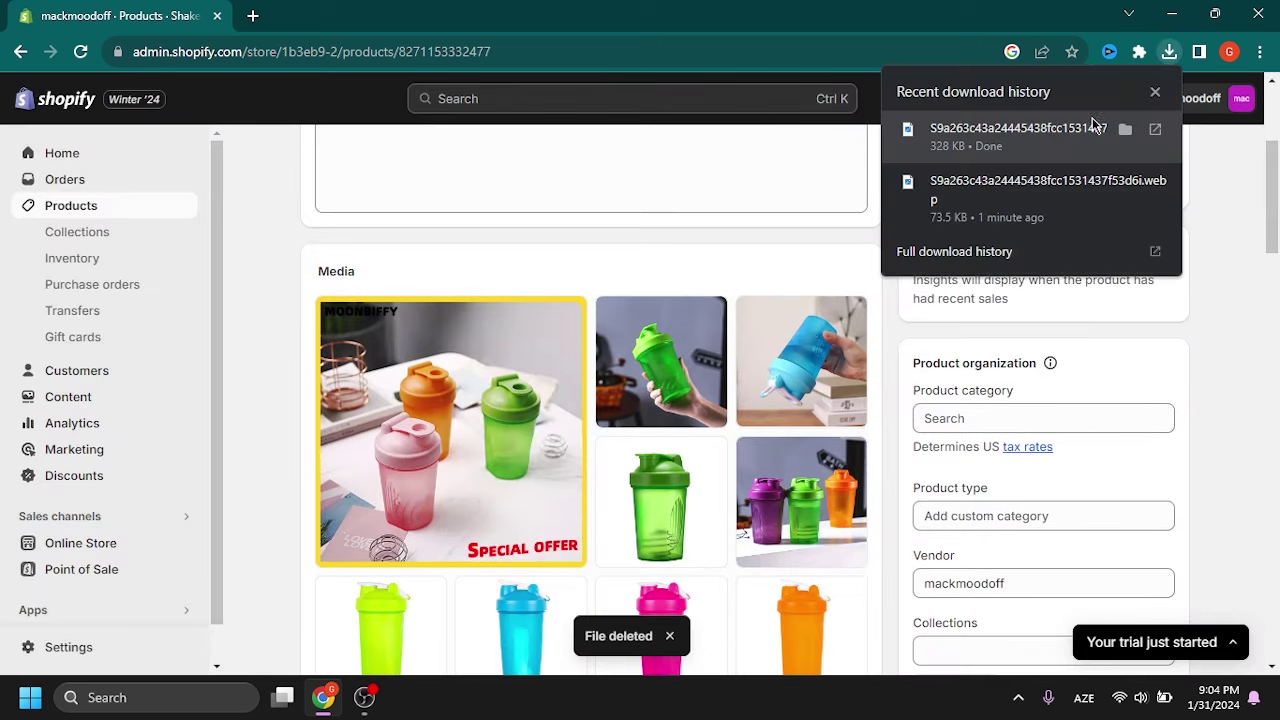
drag(1095, 124, 688, 400)
scroll(688, 247, down, 1)
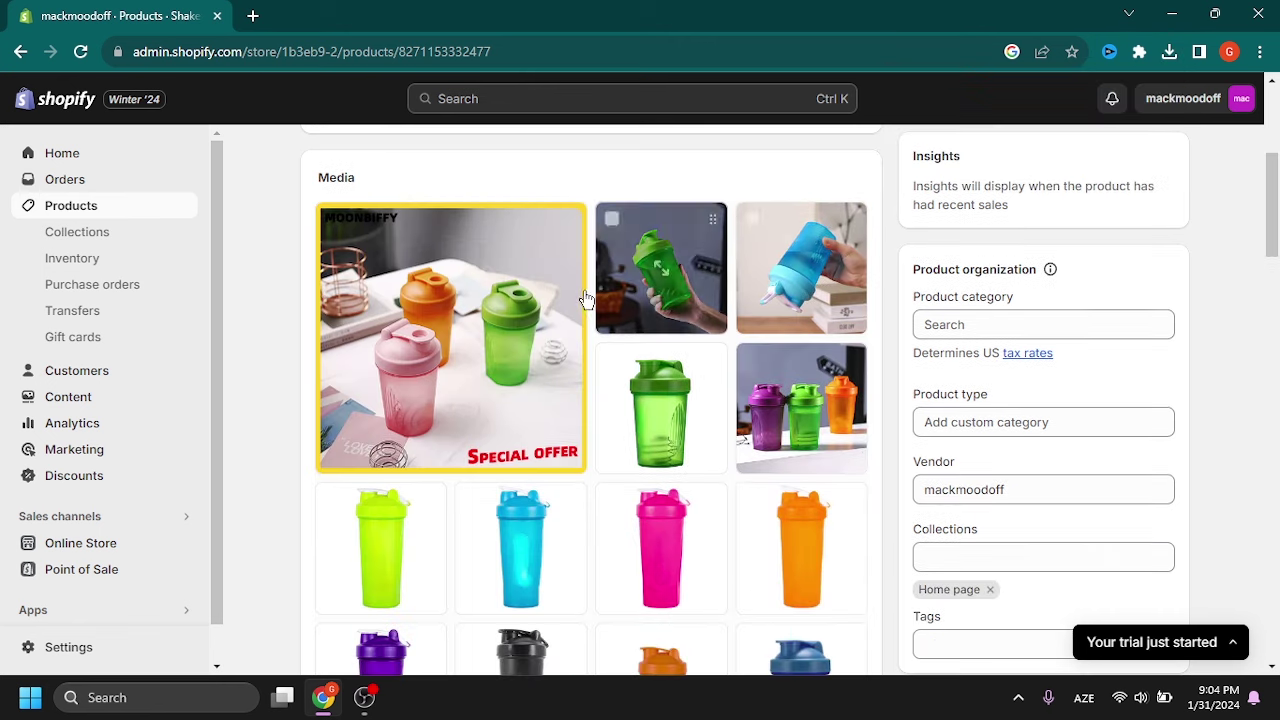
scroll(500, 440, down, 4)
scroll(611, 389, up, 4)
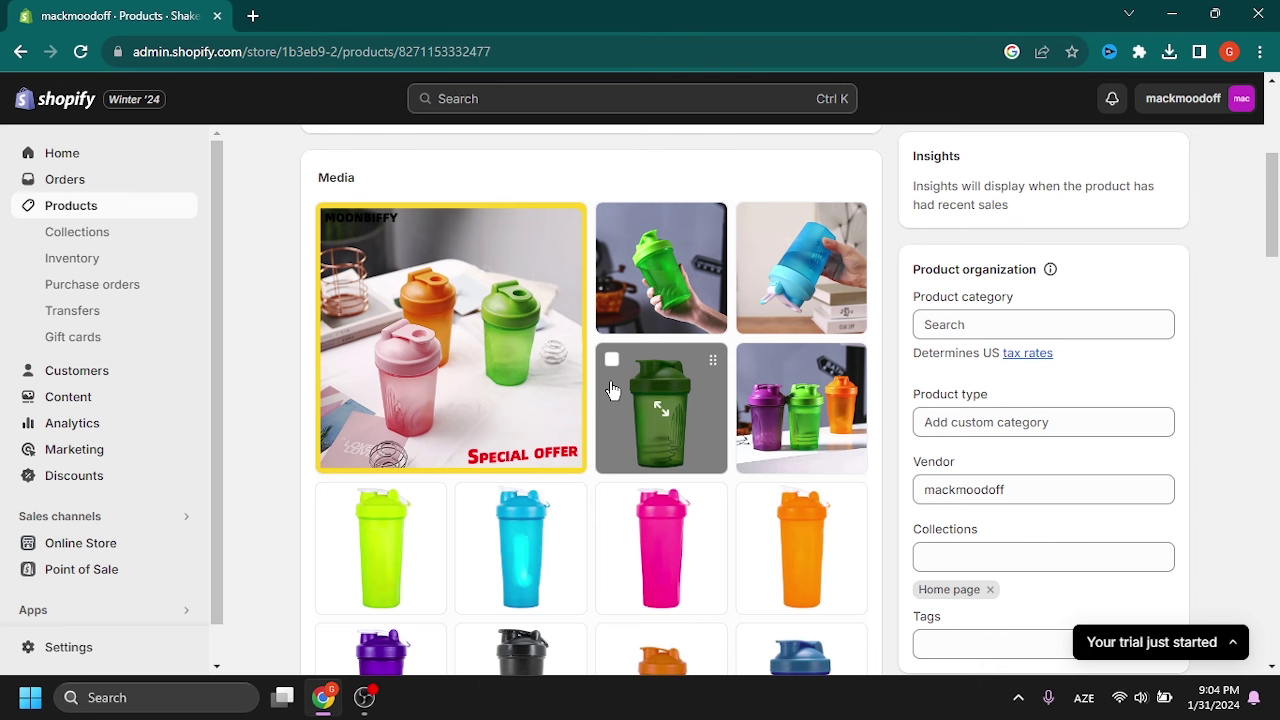
scroll(612, 389, down, 1)
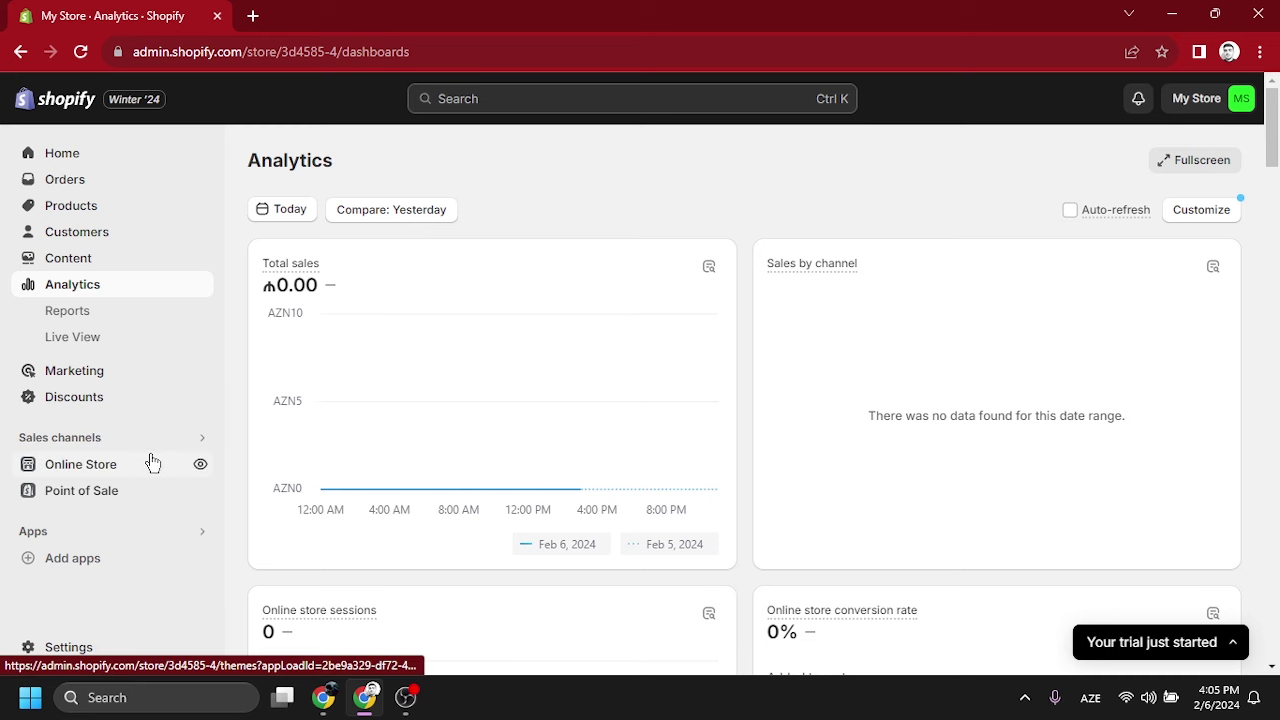
- Open the themes of My Store's online store and look through the free themes and the theme library
click(132, 468)
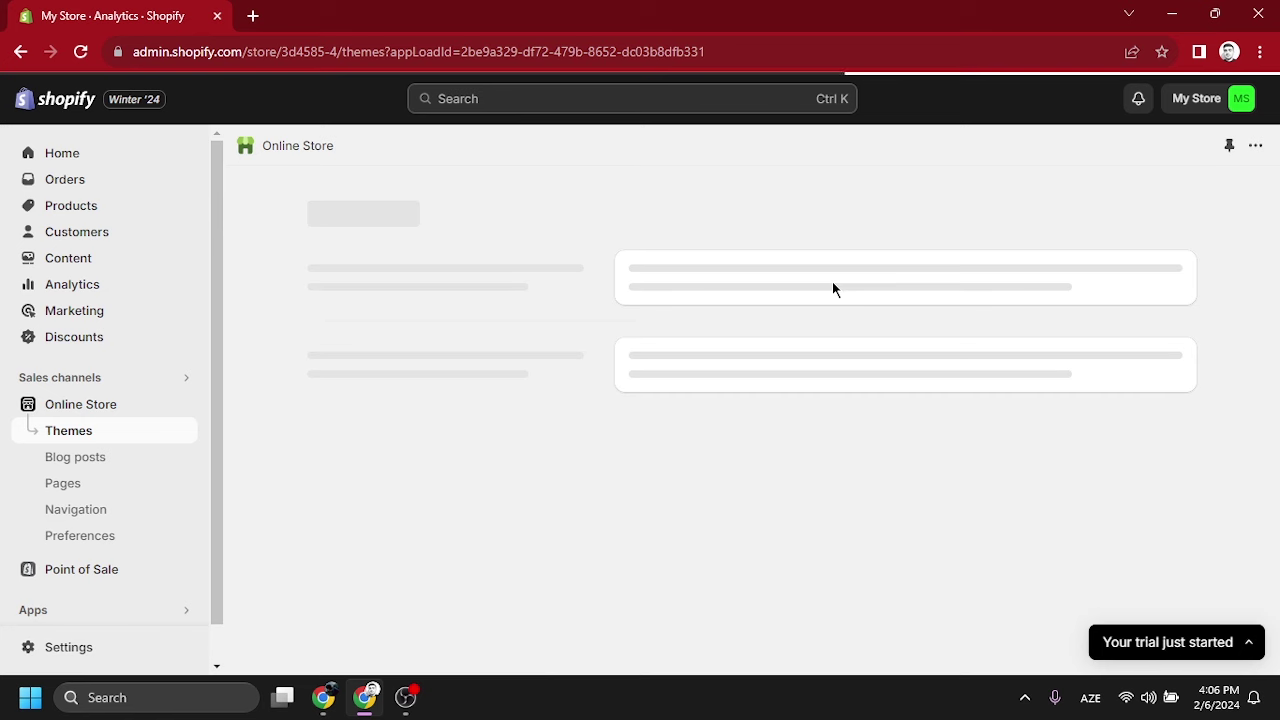
scroll(832, 290, down, 3)
scroll(833, 298, down, 10)
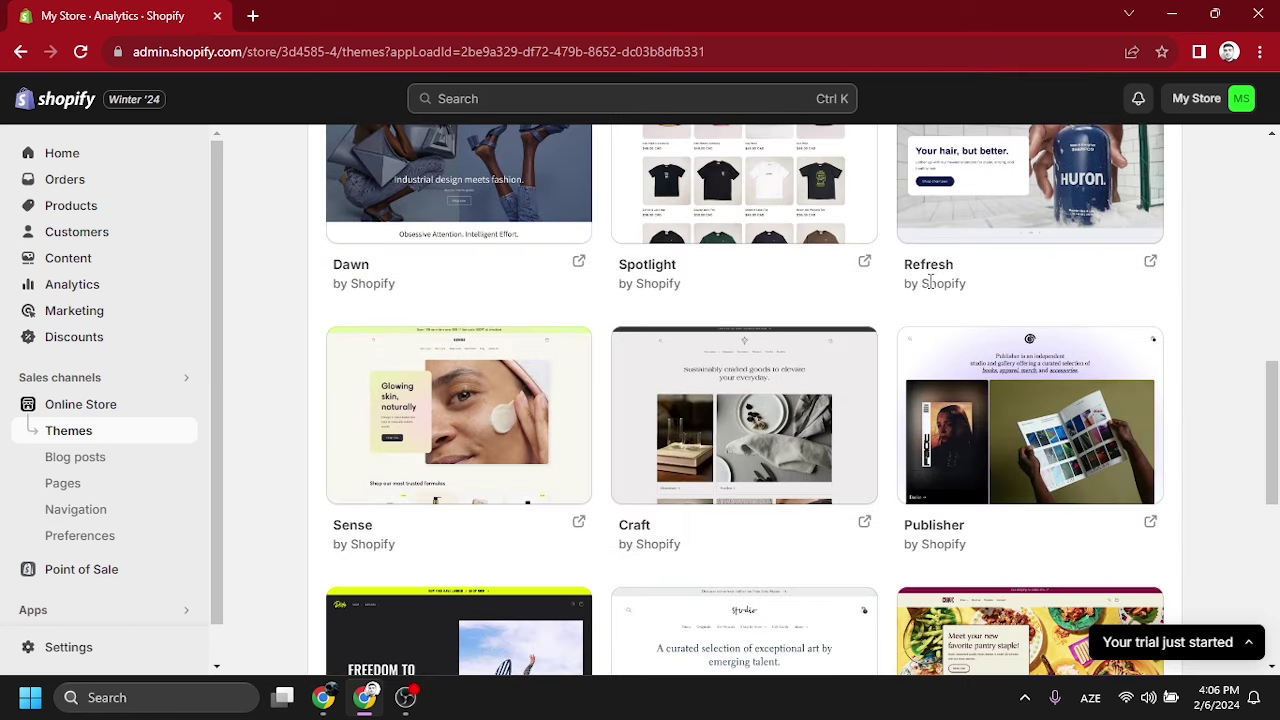
scroll(934, 285, down, 1)
scroll(934, 288, up, 4)
scroll(933, 288, up, 3)
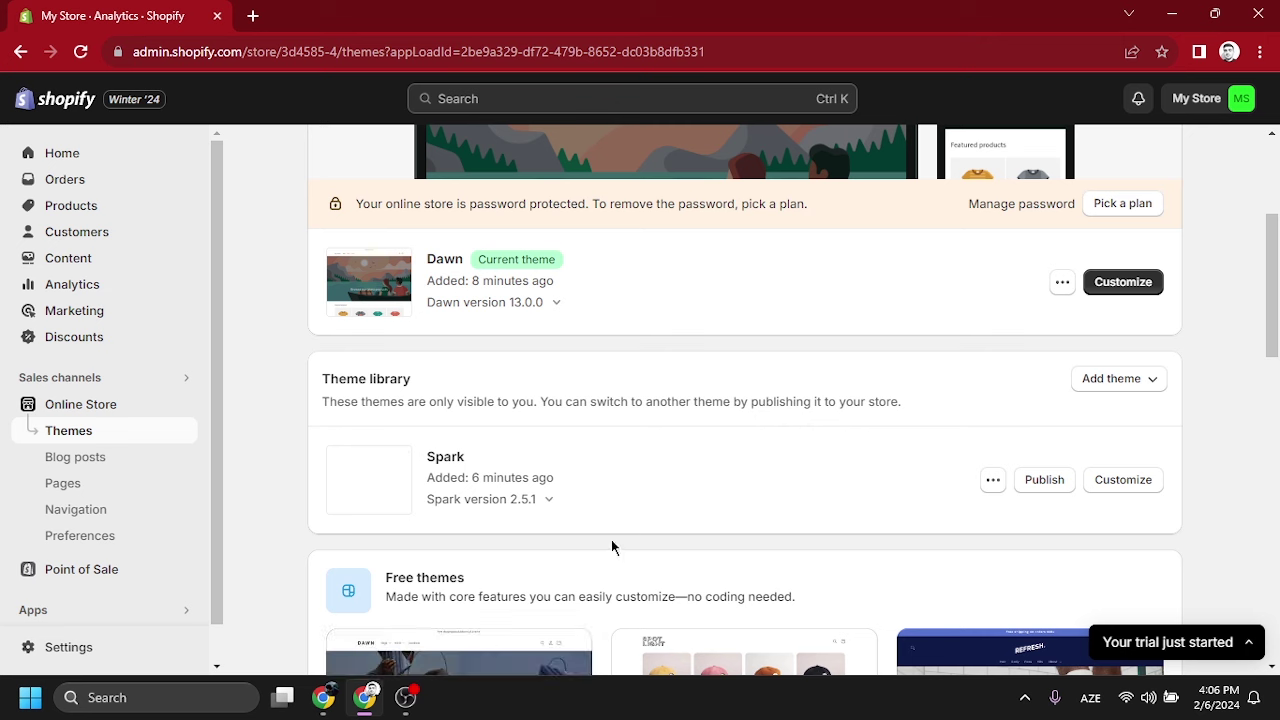
- Switch to Telegram Web and browse the Shopify theme zip files in the E-Commerce Azerbaijan group's Materiallar topic
mouse_move(333, 703)
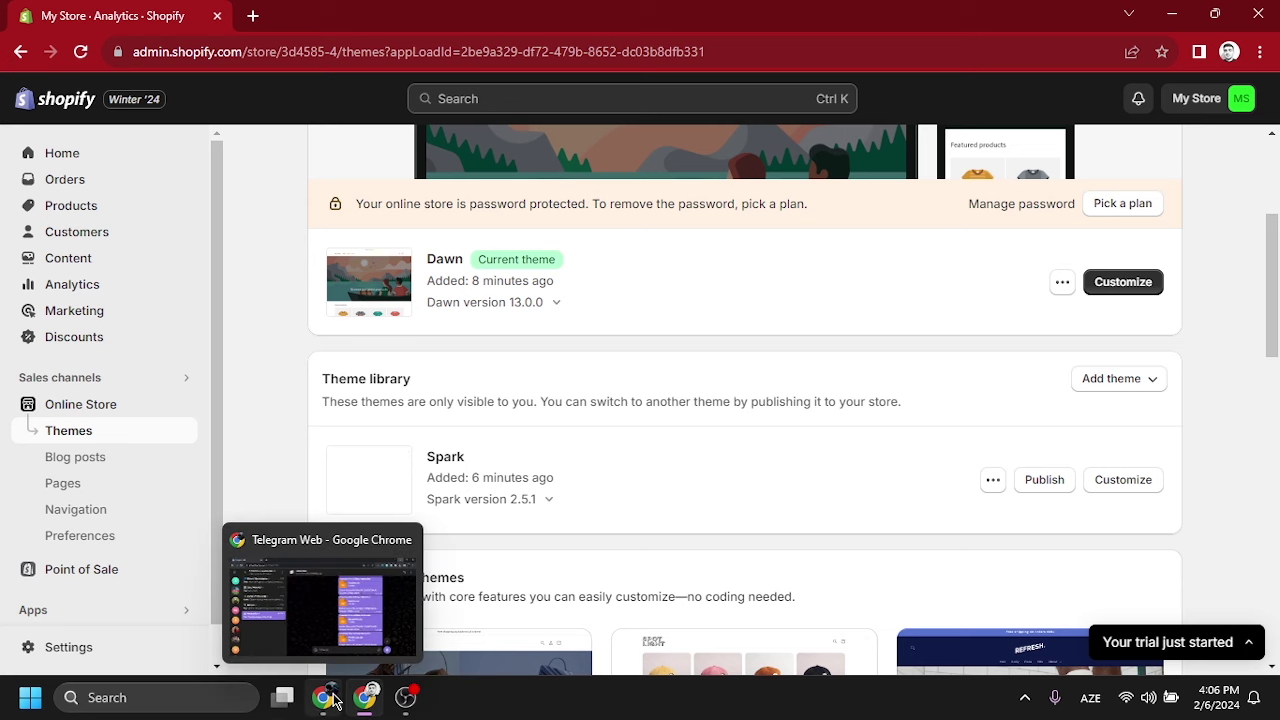
click(333, 700)
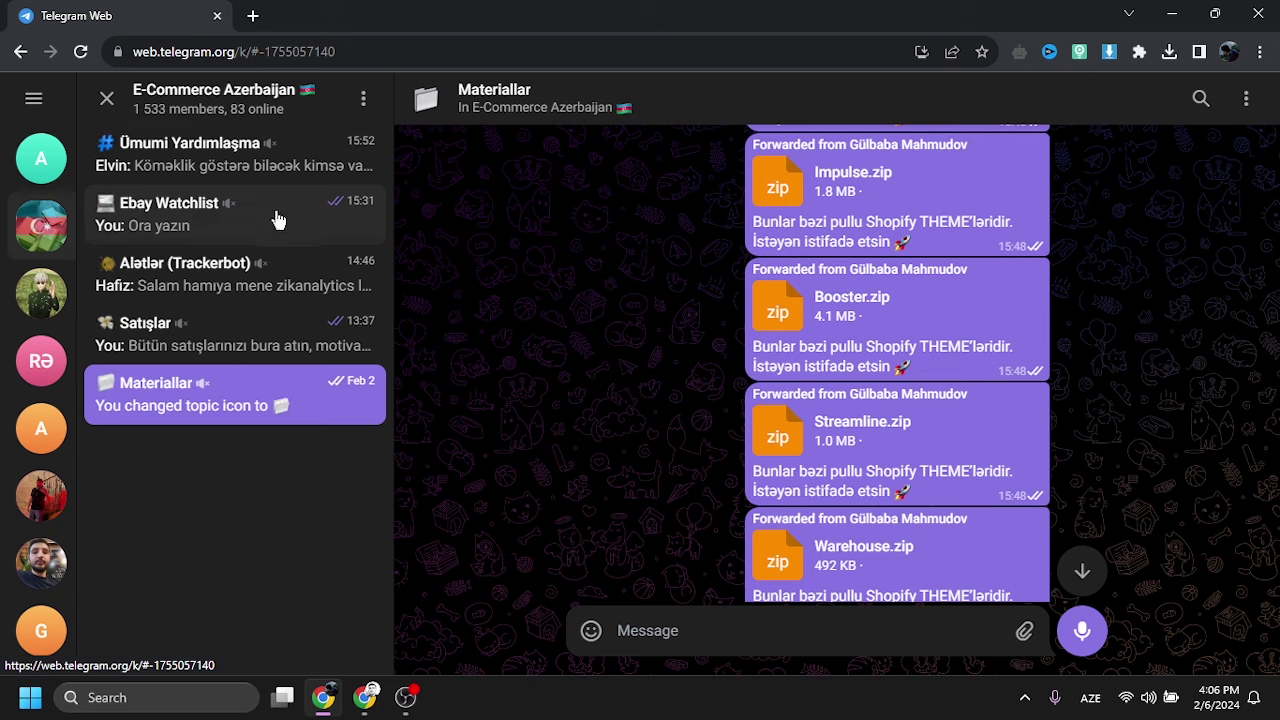
click(237, 400)
scroll(632, 400, up, 6)
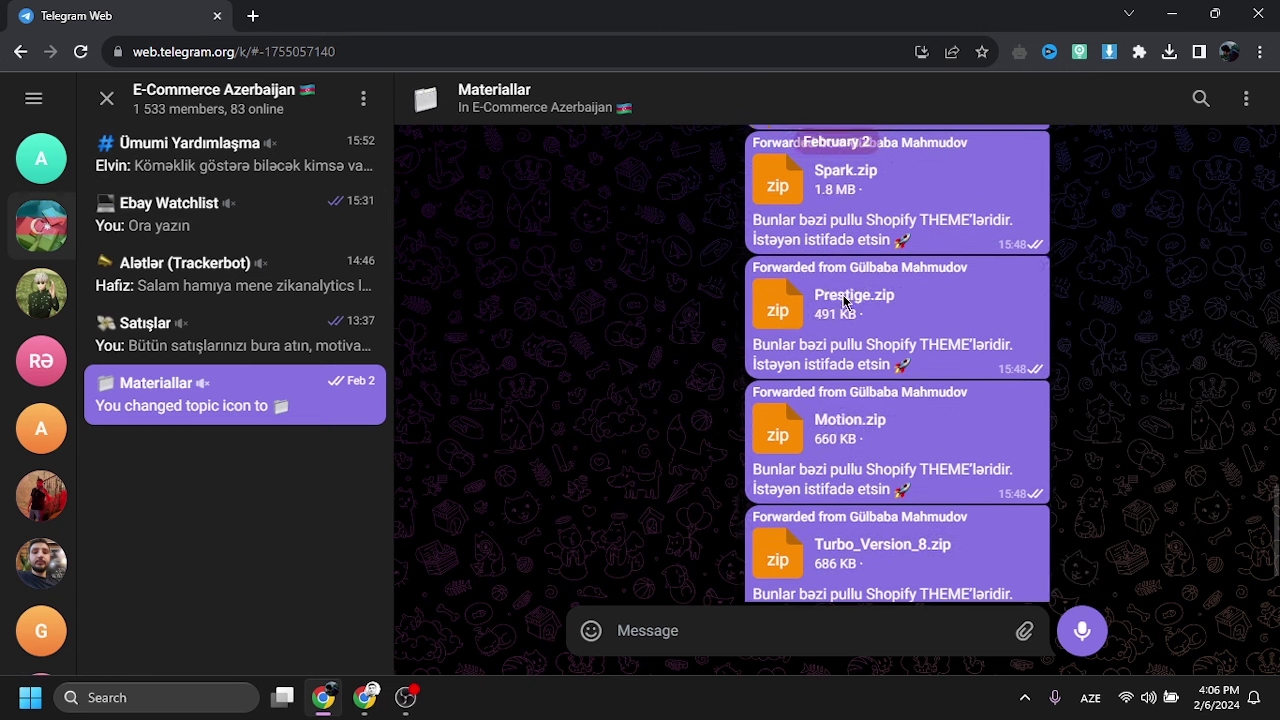
scroll(843, 293, up, 5)
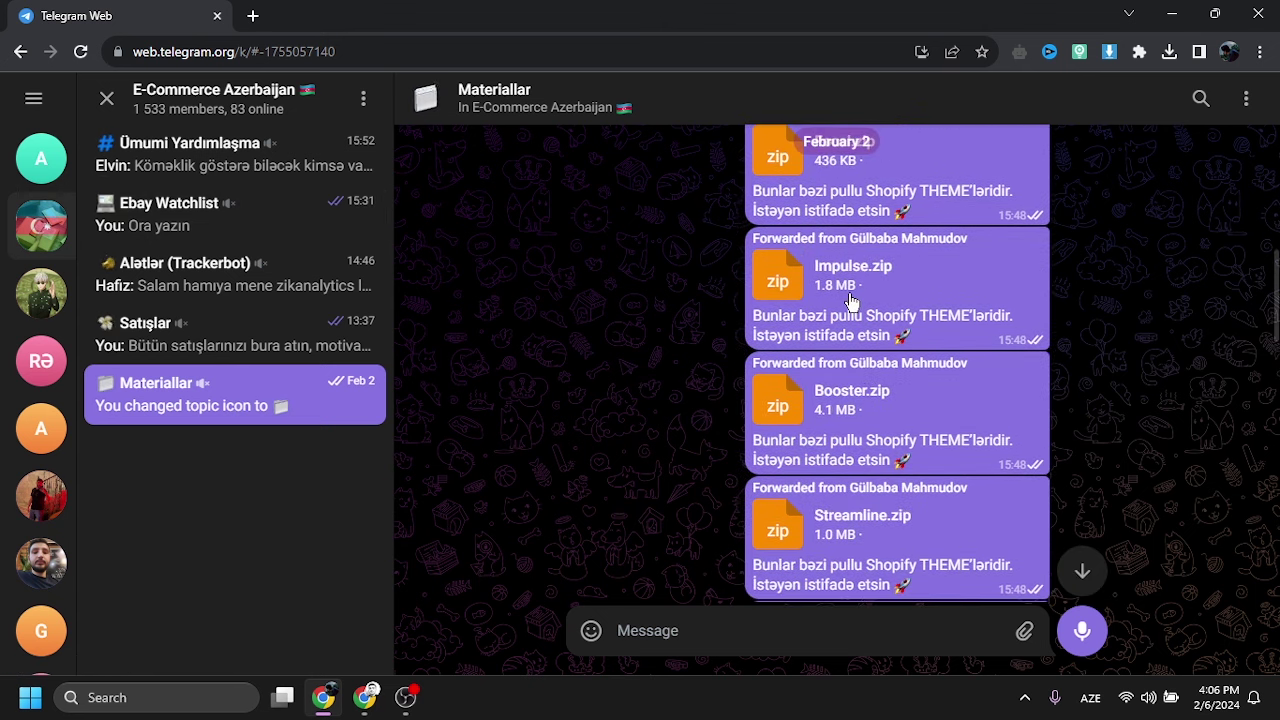
scroll(850, 300, down, 1)
scroll(886, 294, up, 2)
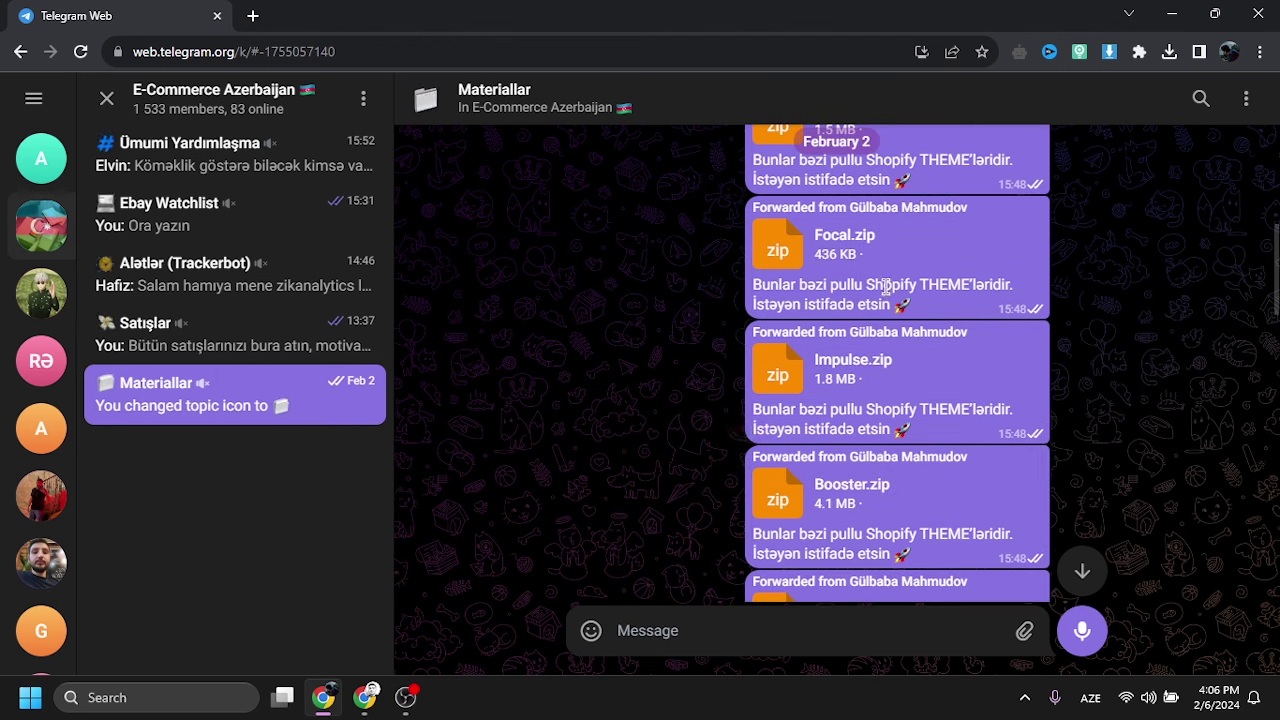
- Download the Focal.zip theme file from the Materiallar topic and check it in the browser's recent downloads
scroll(886, 330, up, 1)
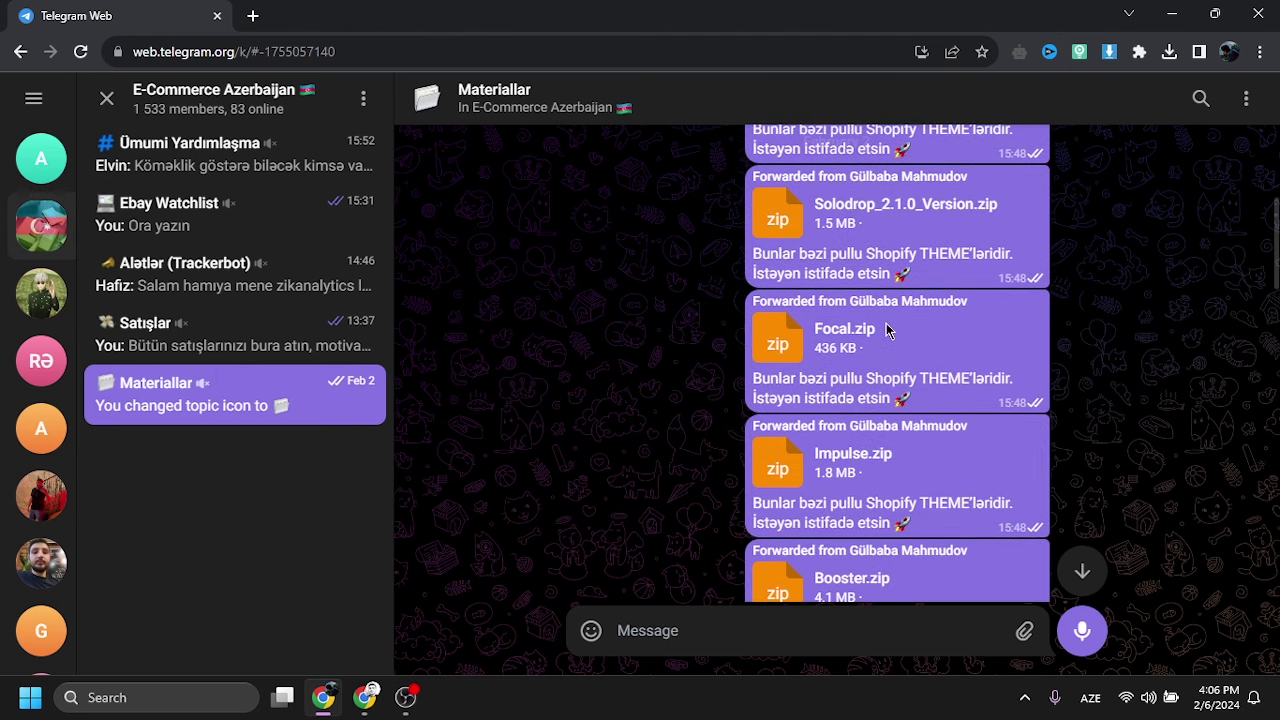
click(780, 340)
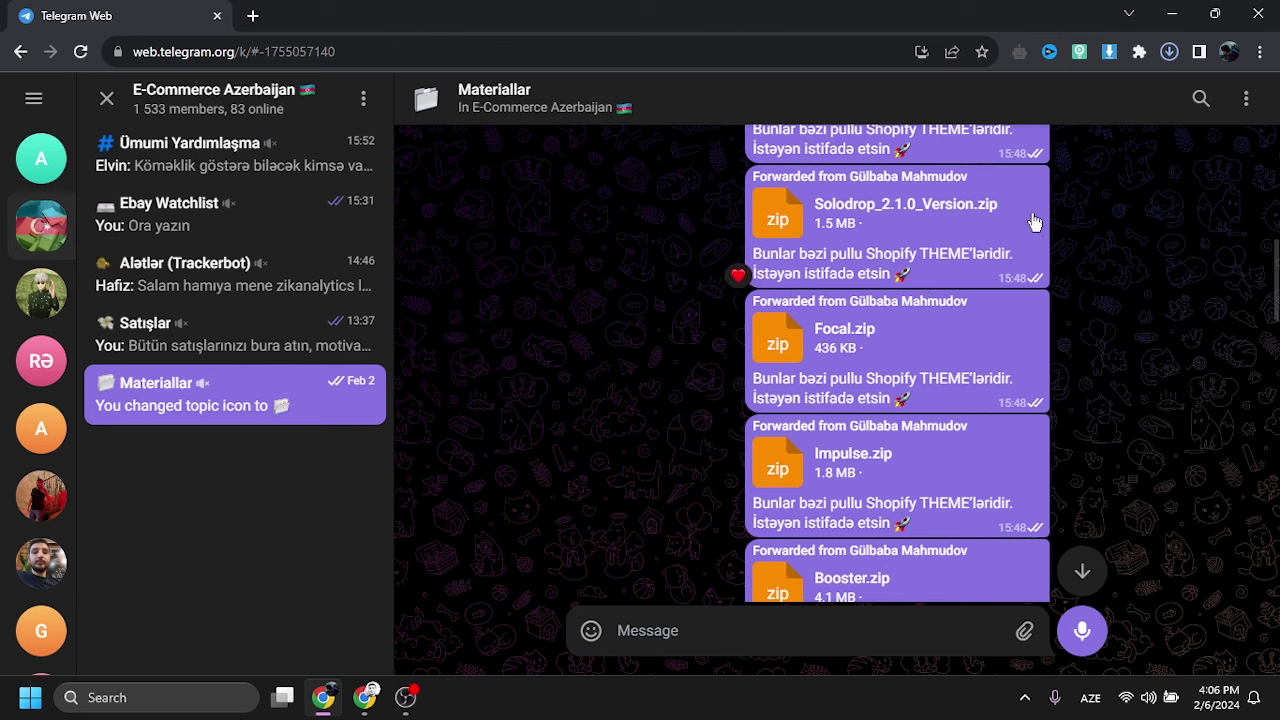
click(1169, 57)
click(789, 380)
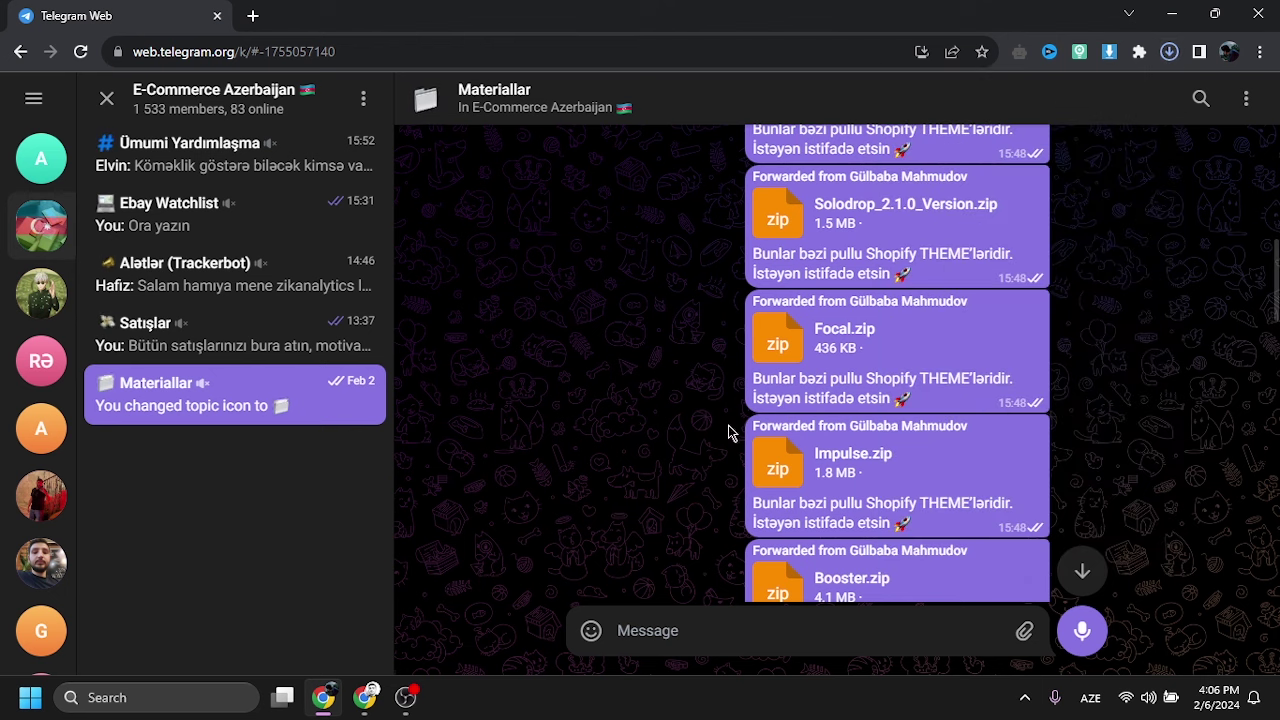
- Switch to the Shopify admin and upload Focal.zip from the Downloads folder to the theme library
click(366, 692)
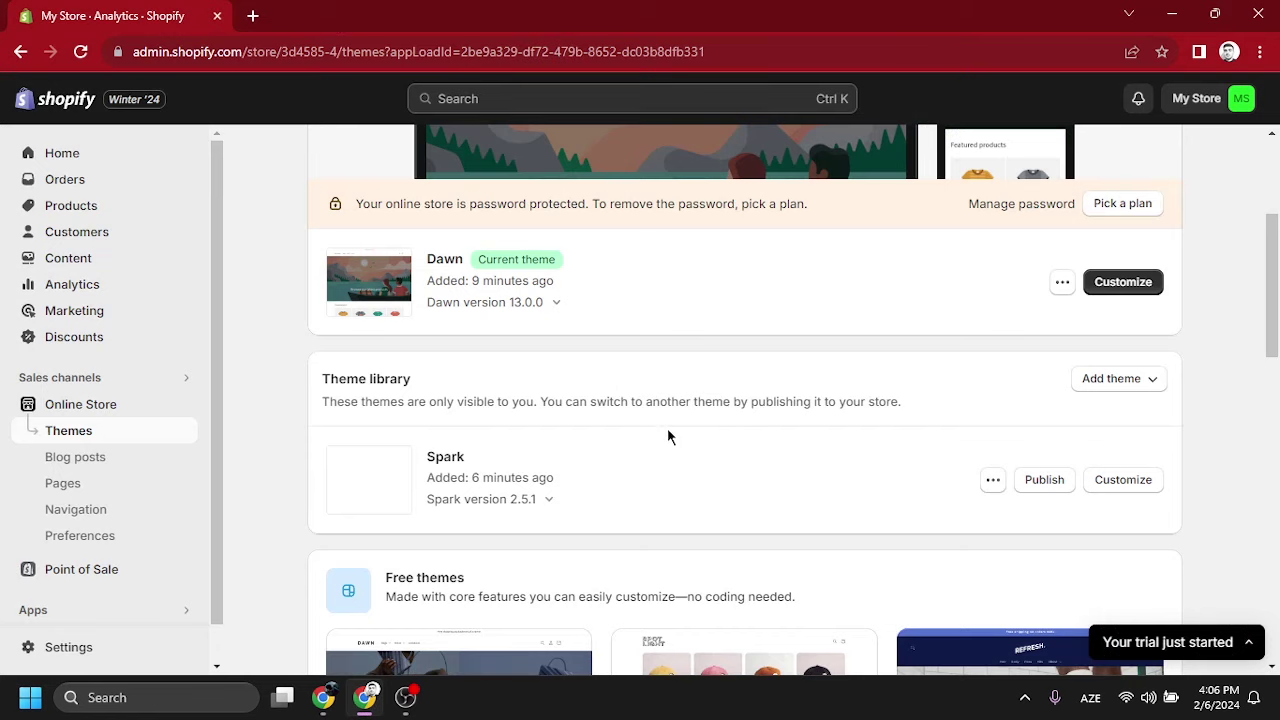
scroll(342, 352, down, 1)
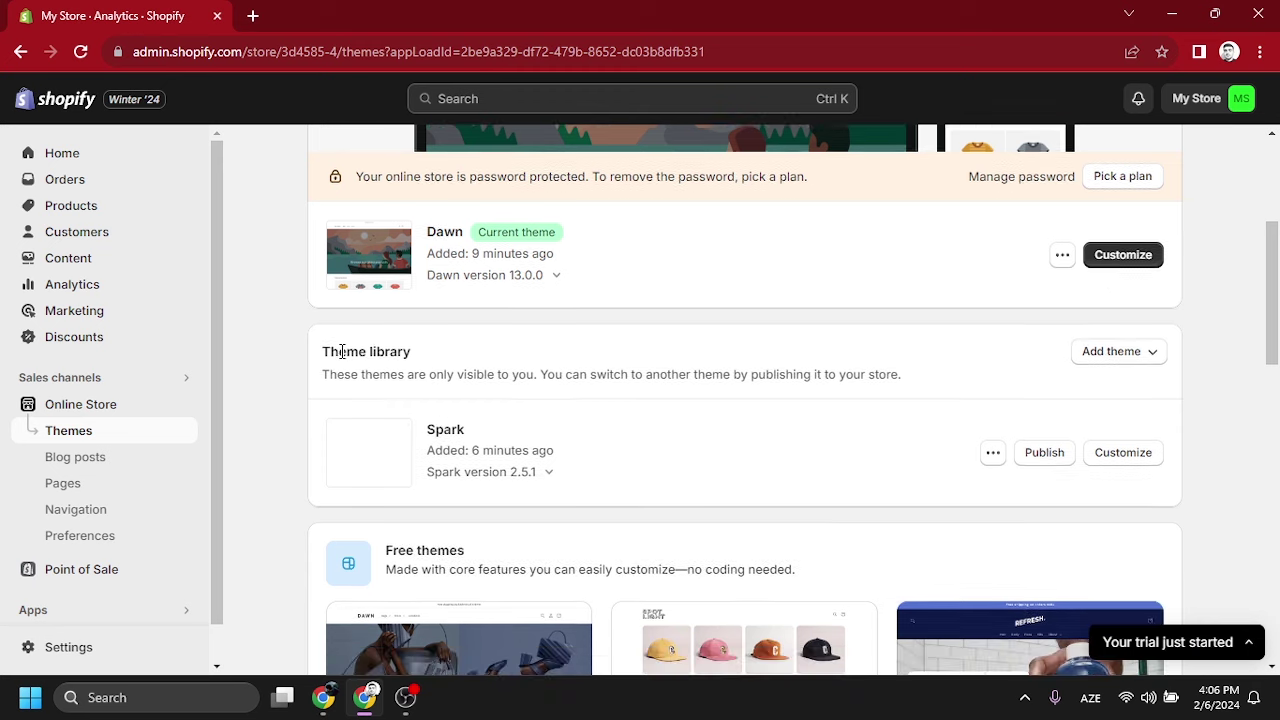
click(1124, 358)
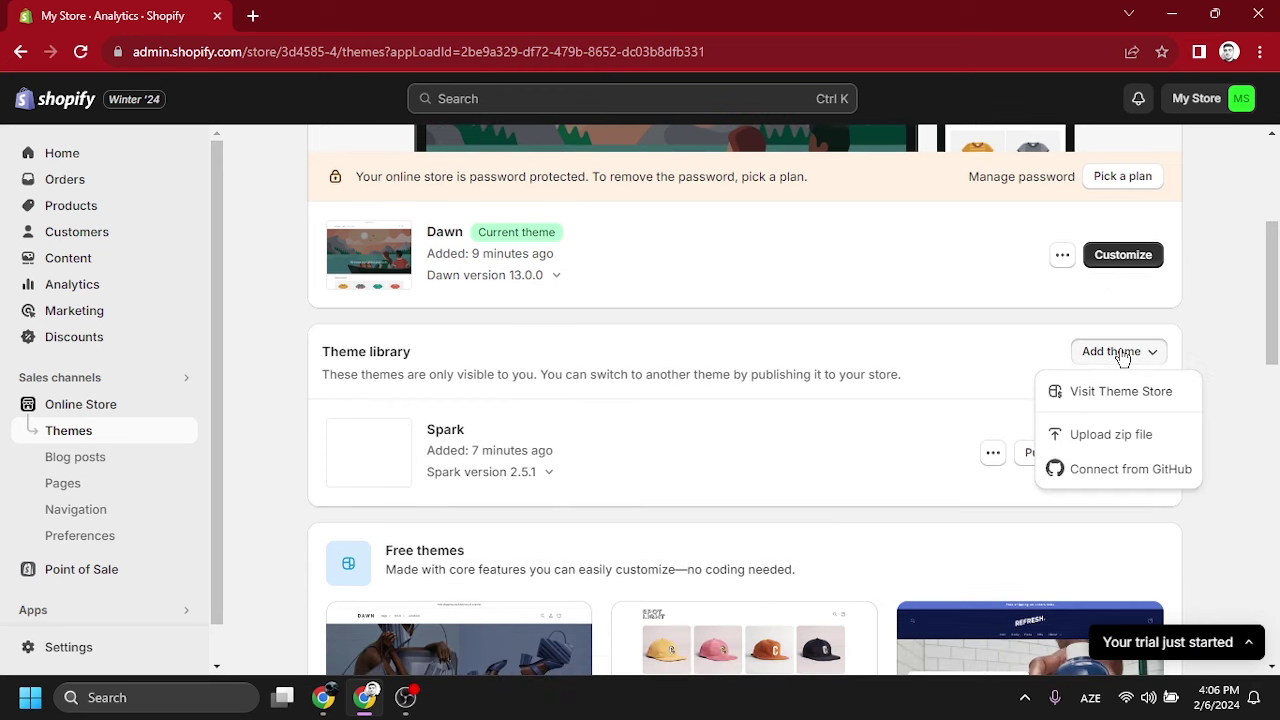
click(1092, 437)
click(648, 408)
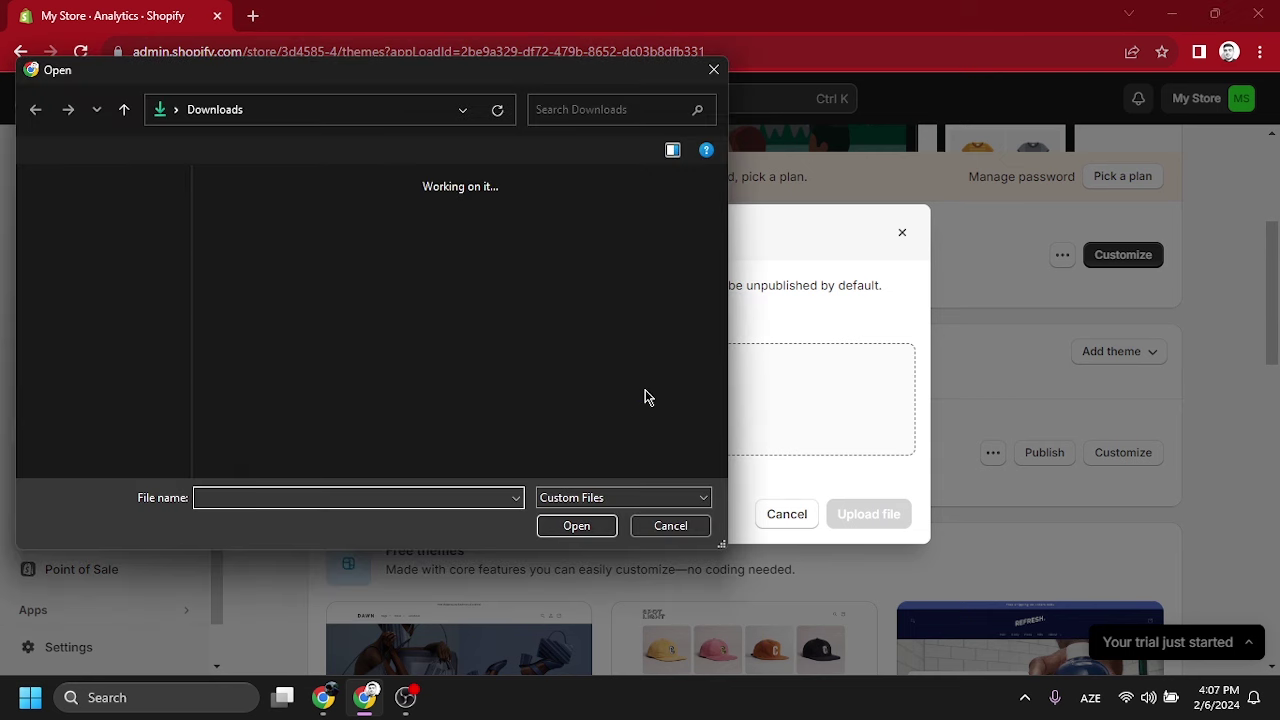
double_click(240, 229)
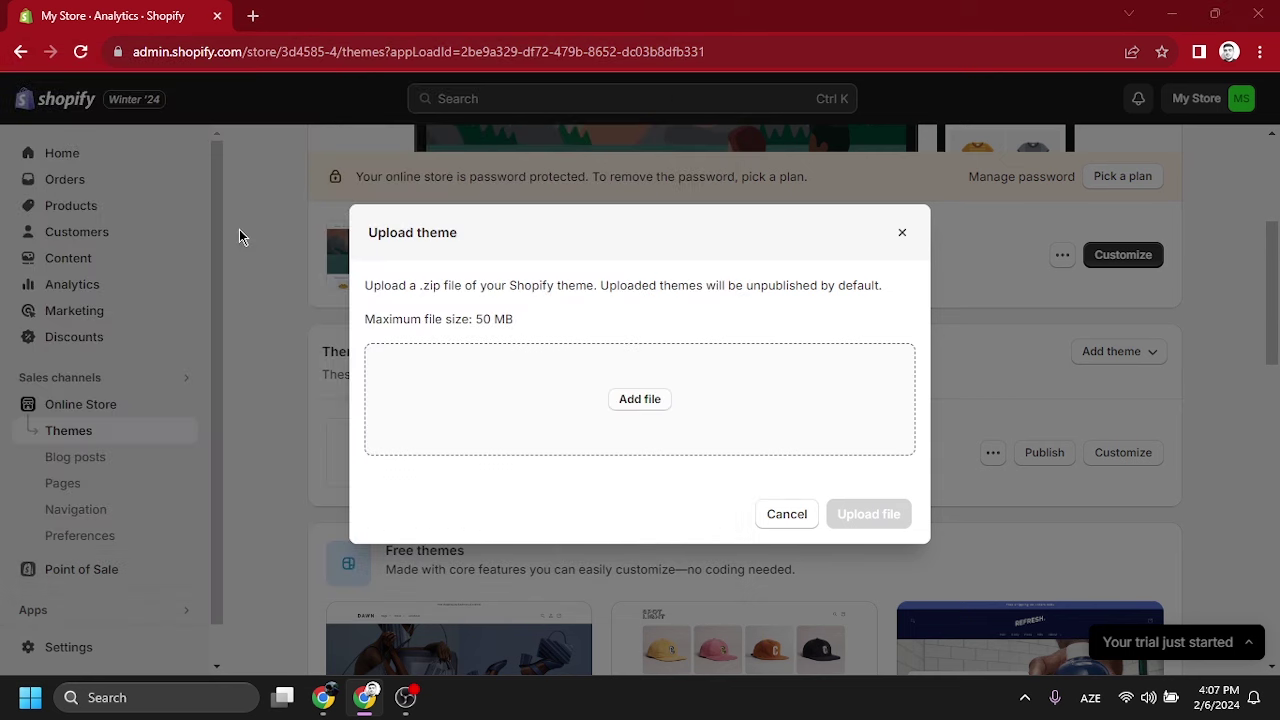
click(874, 514)
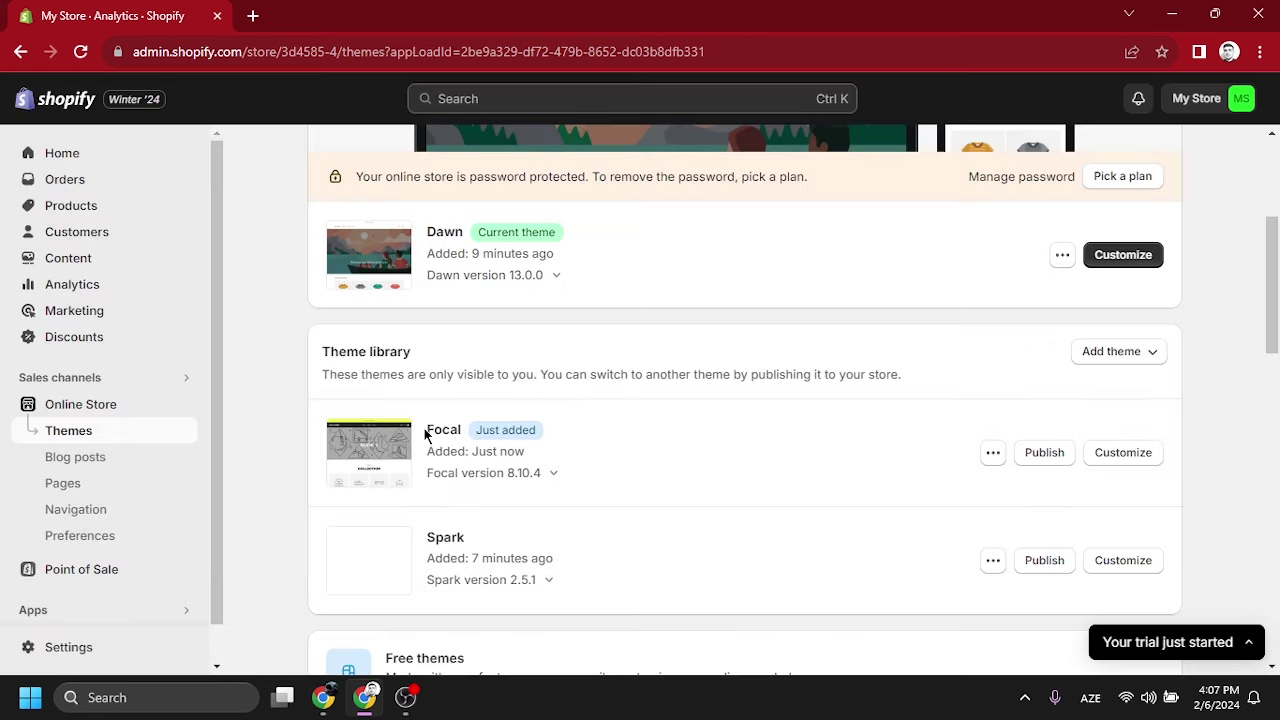
- Publish the uploaded Focal theme as the store's current theme in place of Dawn
drag(425, 432, 459, 423)
click(1033, 454)
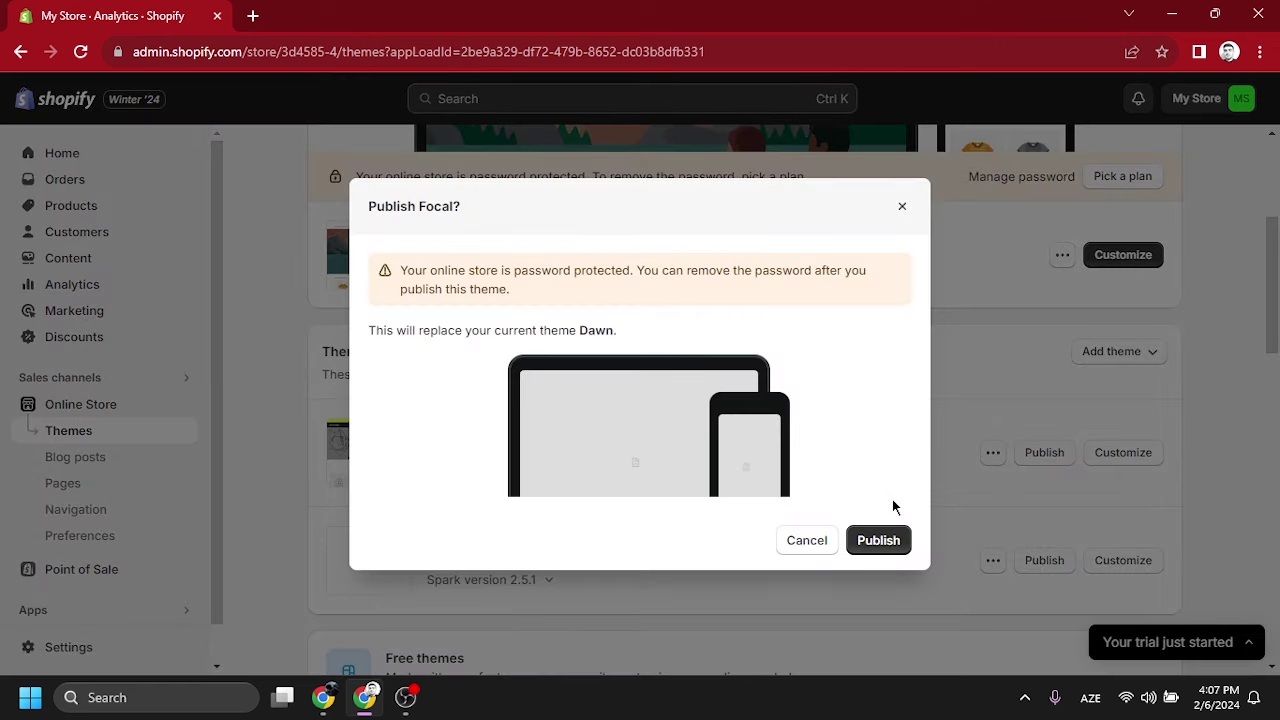
click(880, 538)
scroll(705, 400, down, 2)
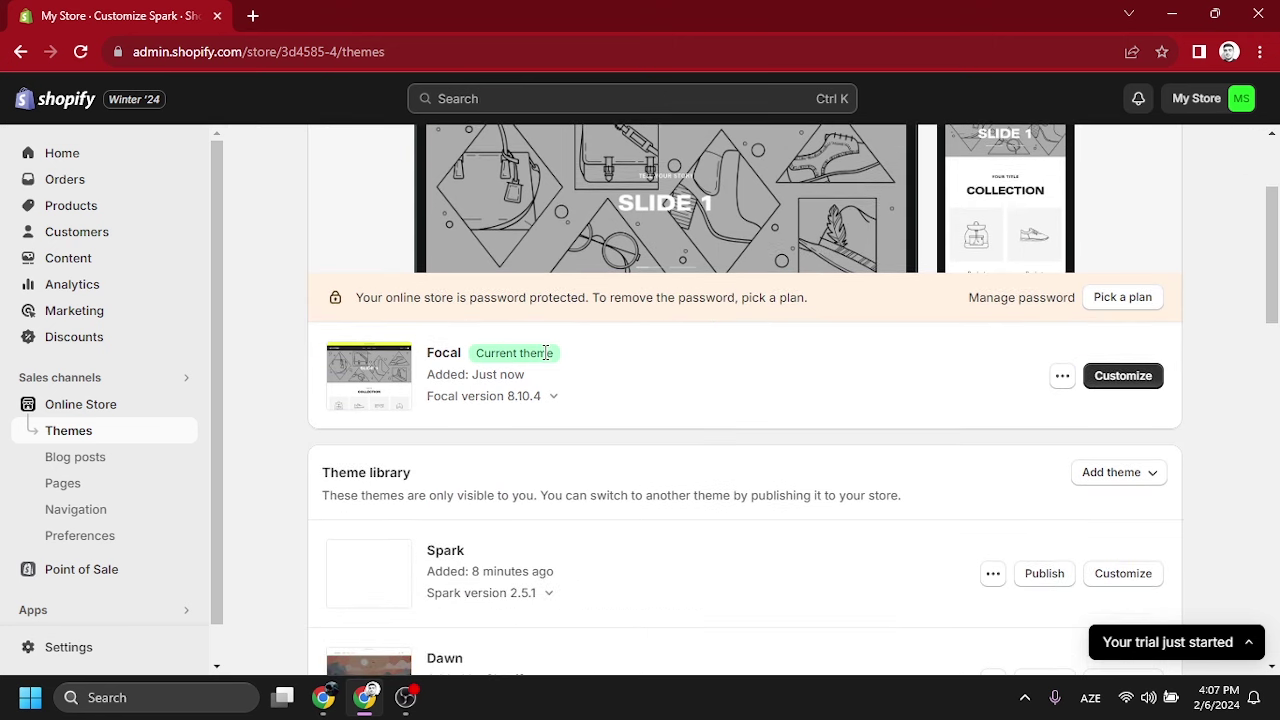
scroll(580, 430, down, 3)
scroll(600, 400, up, 2)
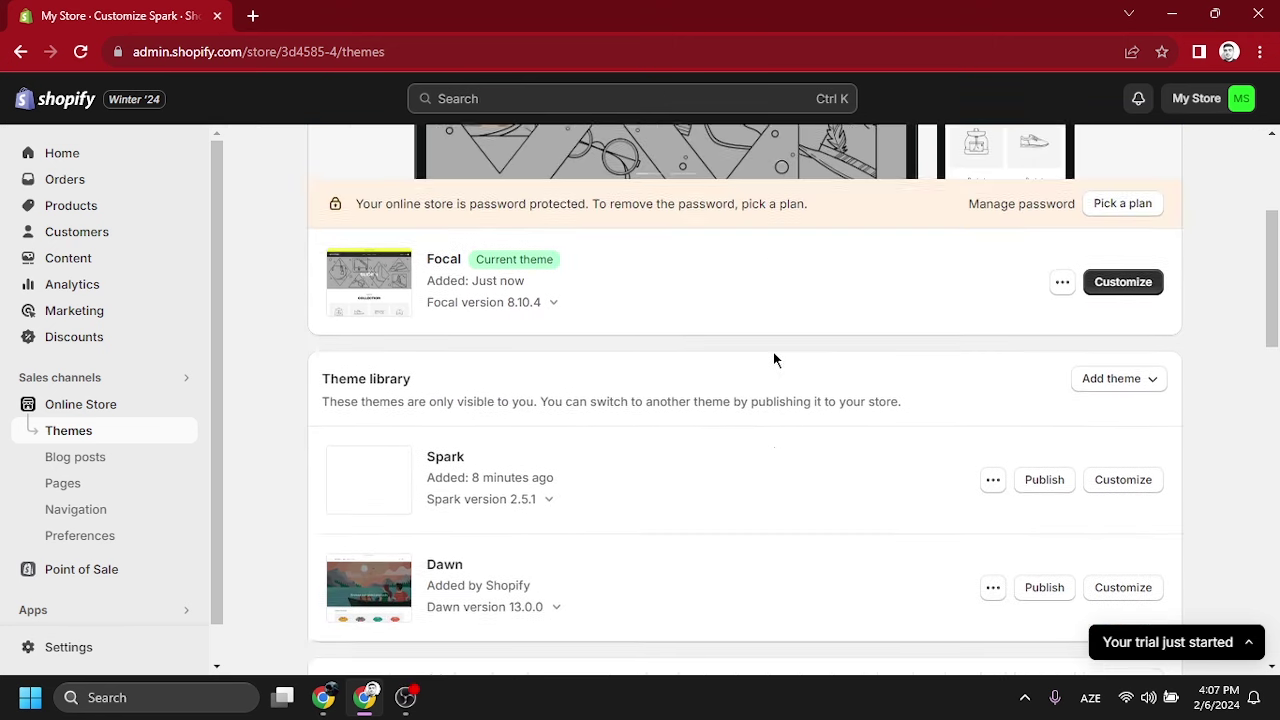
- Open the Focal theme for customizing, preview the home page in mobile, desktop and fullscreen views, and leave it in mobile view
scroll(773, 360, up, 1)
click(1121, 373)
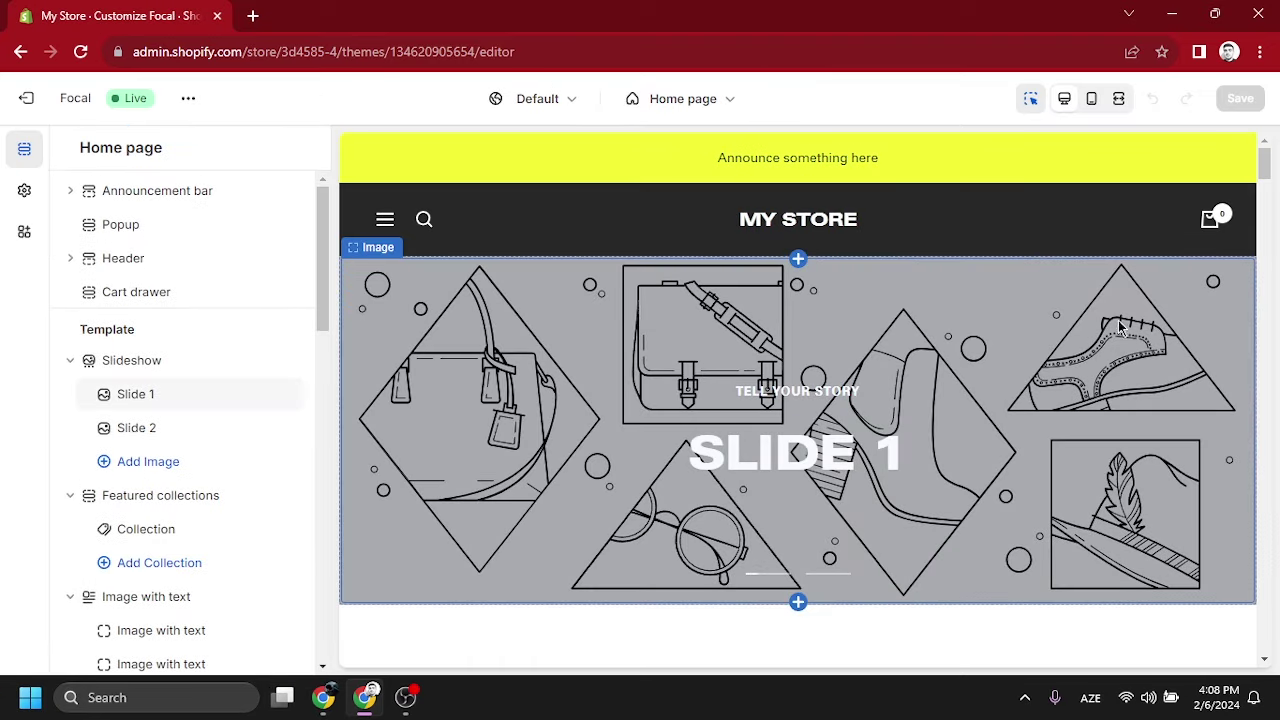
click(1094, 106)
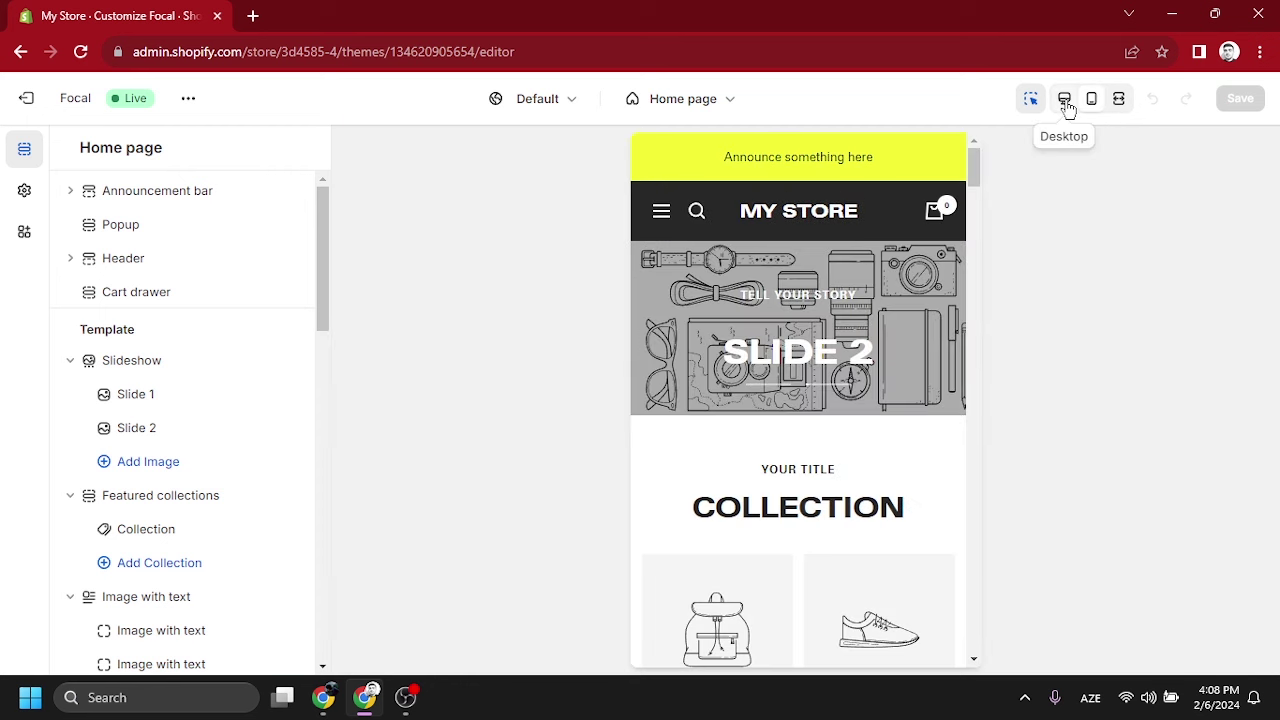
click(1066, 106)
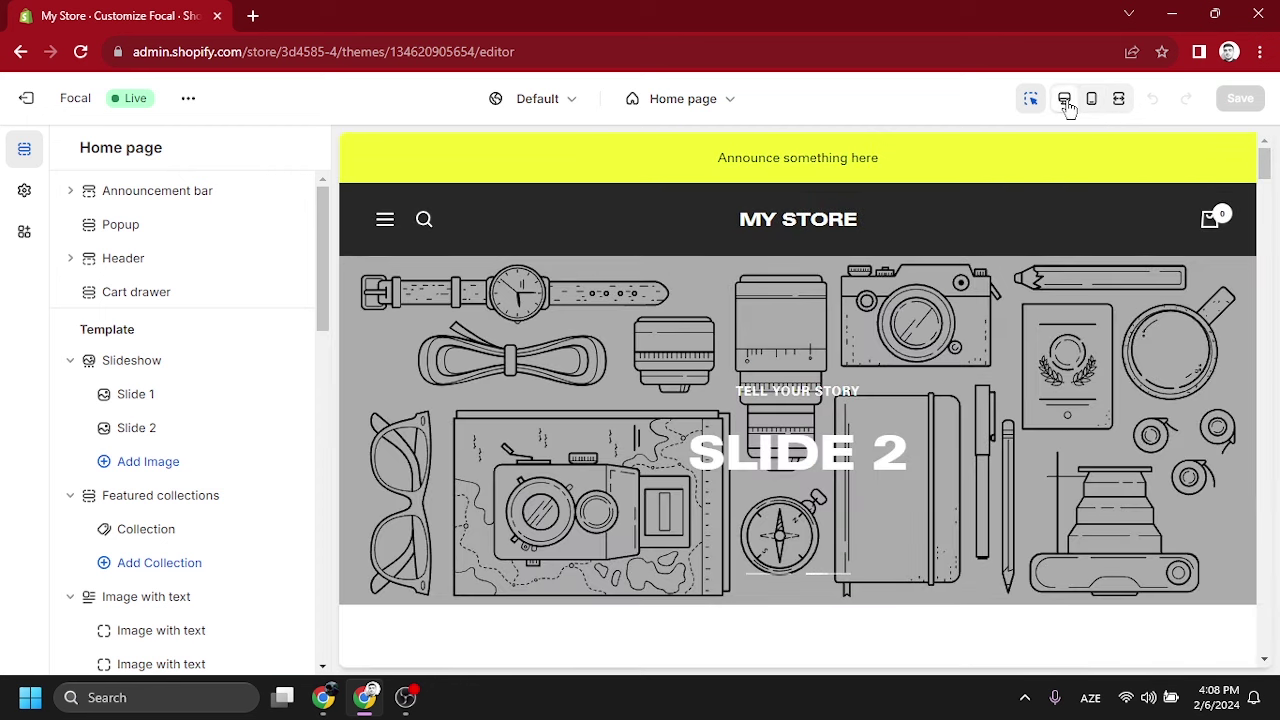
click(1119, 104)
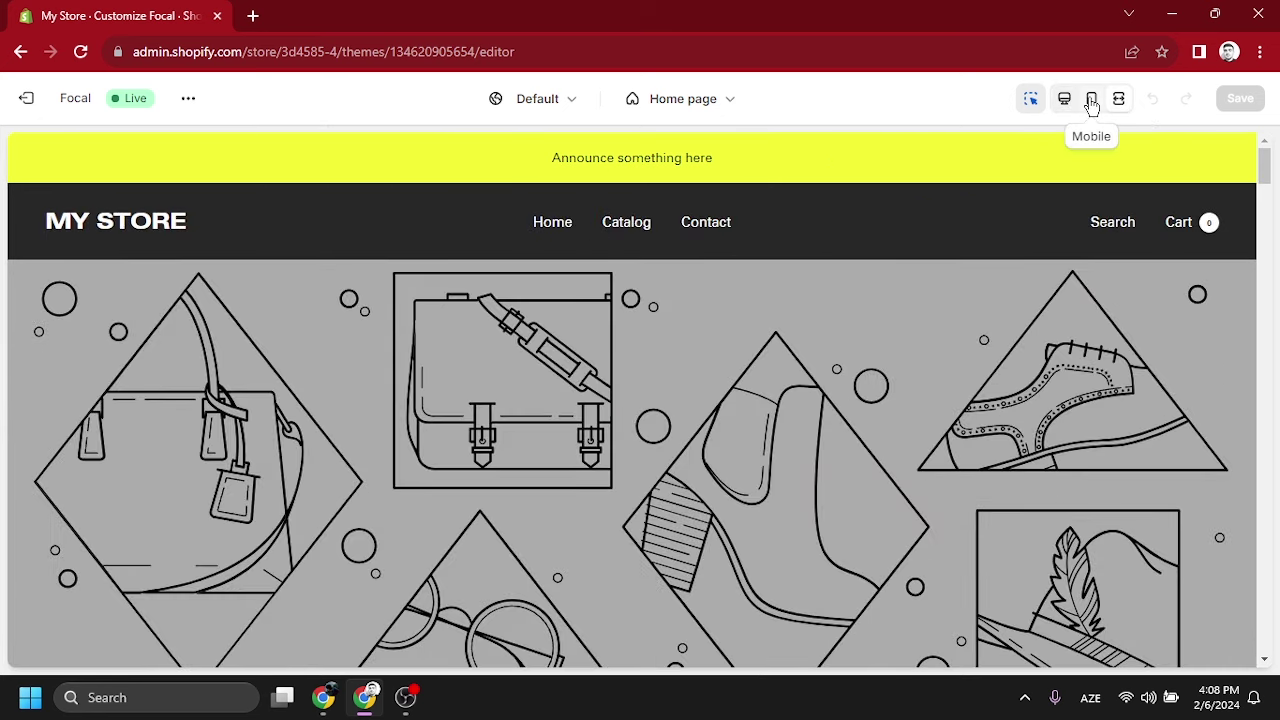
click(1092, 104)
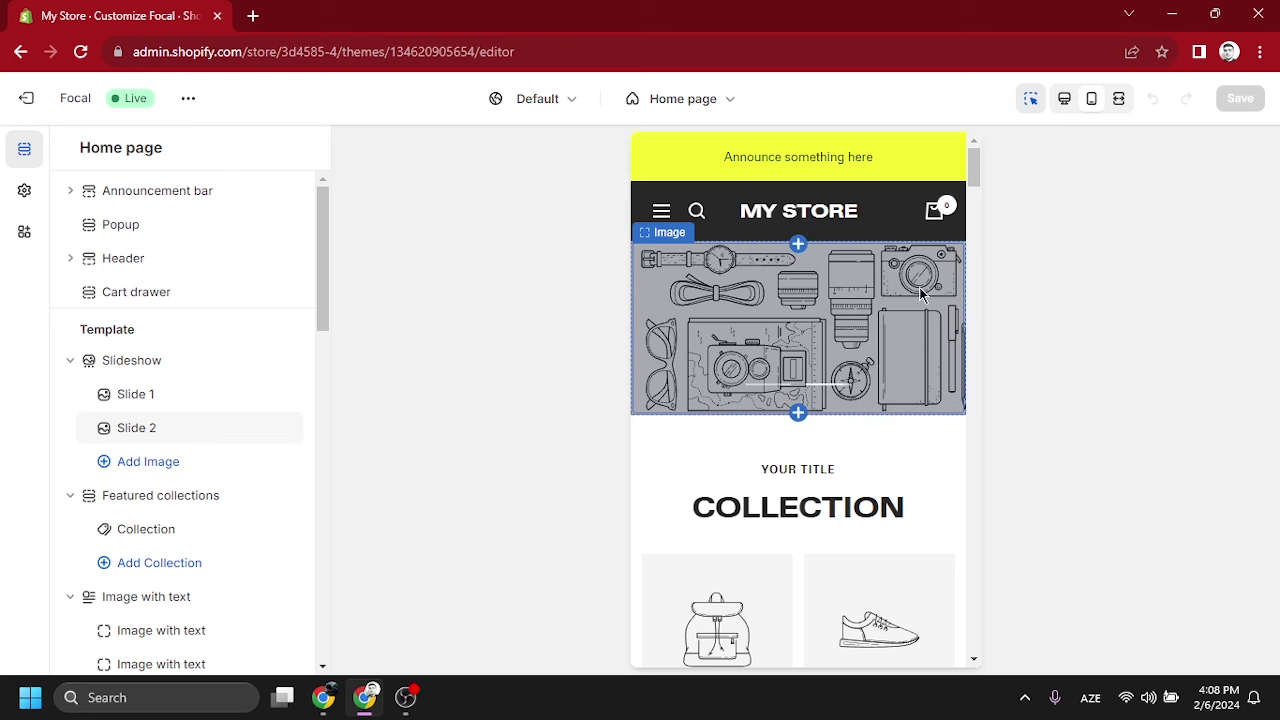
scroll(164, 262, down, 1)
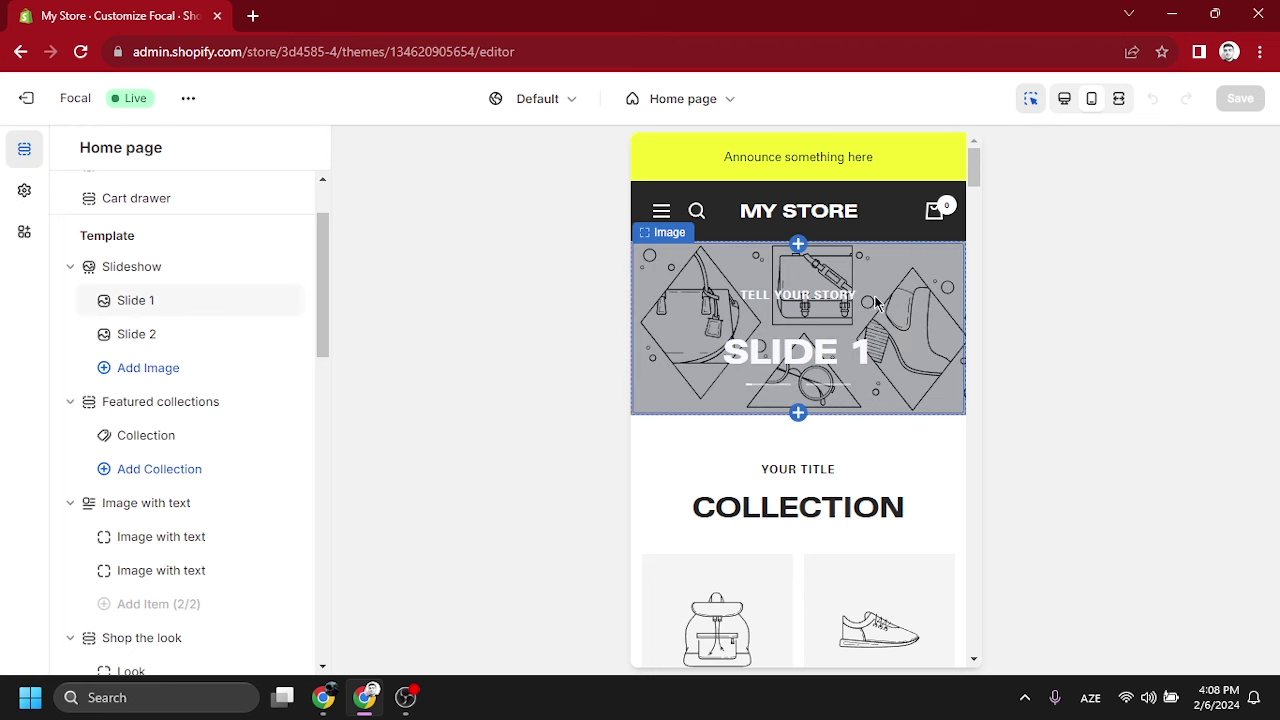
scroll(851, 418, down, 8)
scroll(851, 418, down, 4)
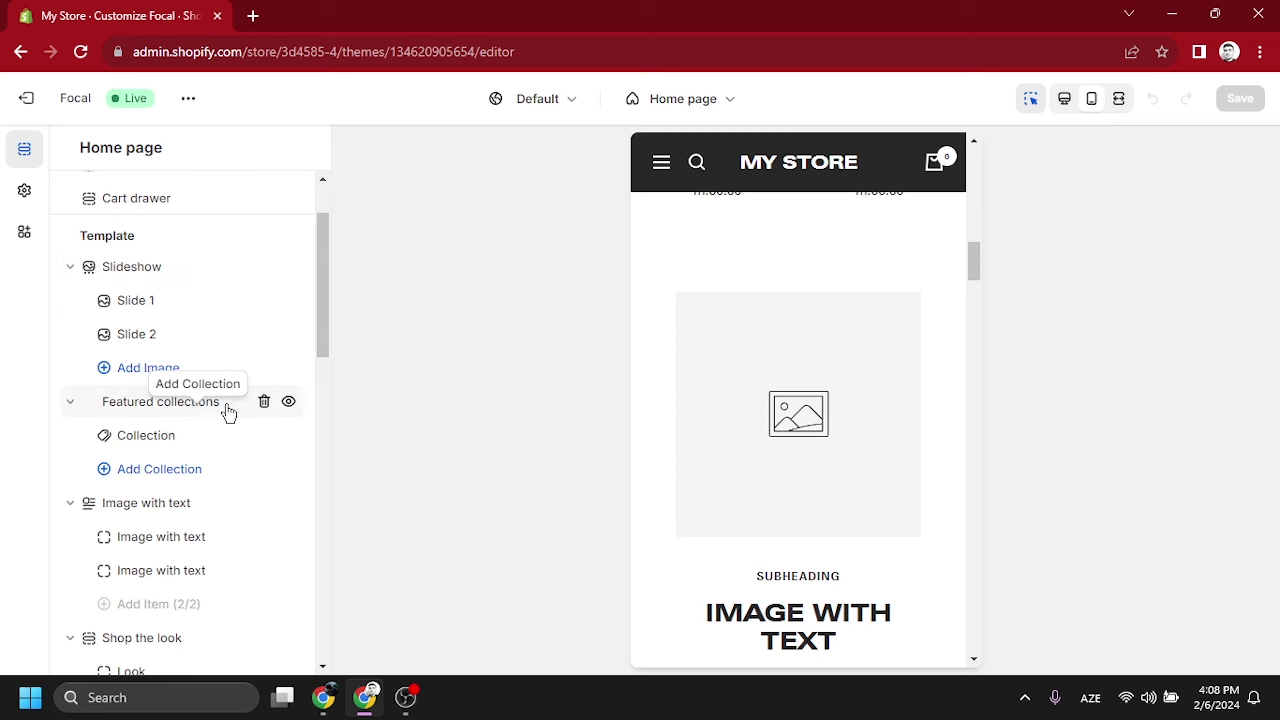
- Look through Focal's theme settings, examining the Appearance and Colors options and the remaining categories
click(25, 192)
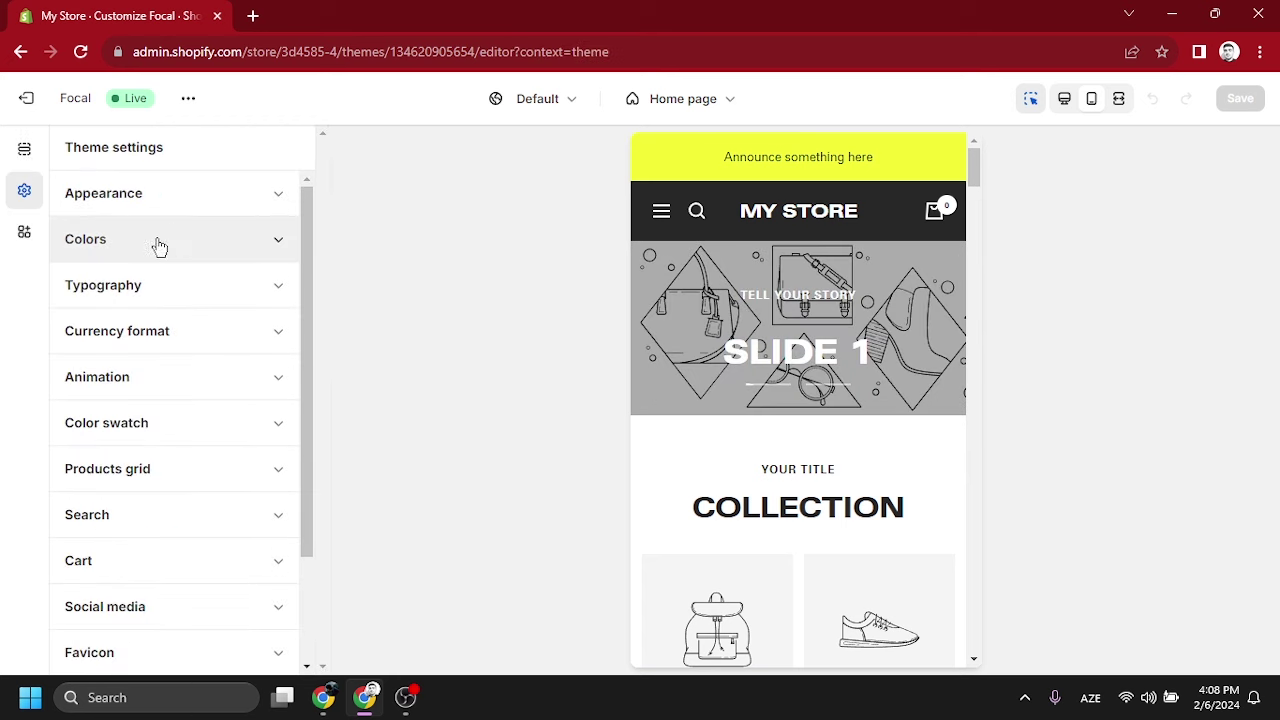
click(282, 200)
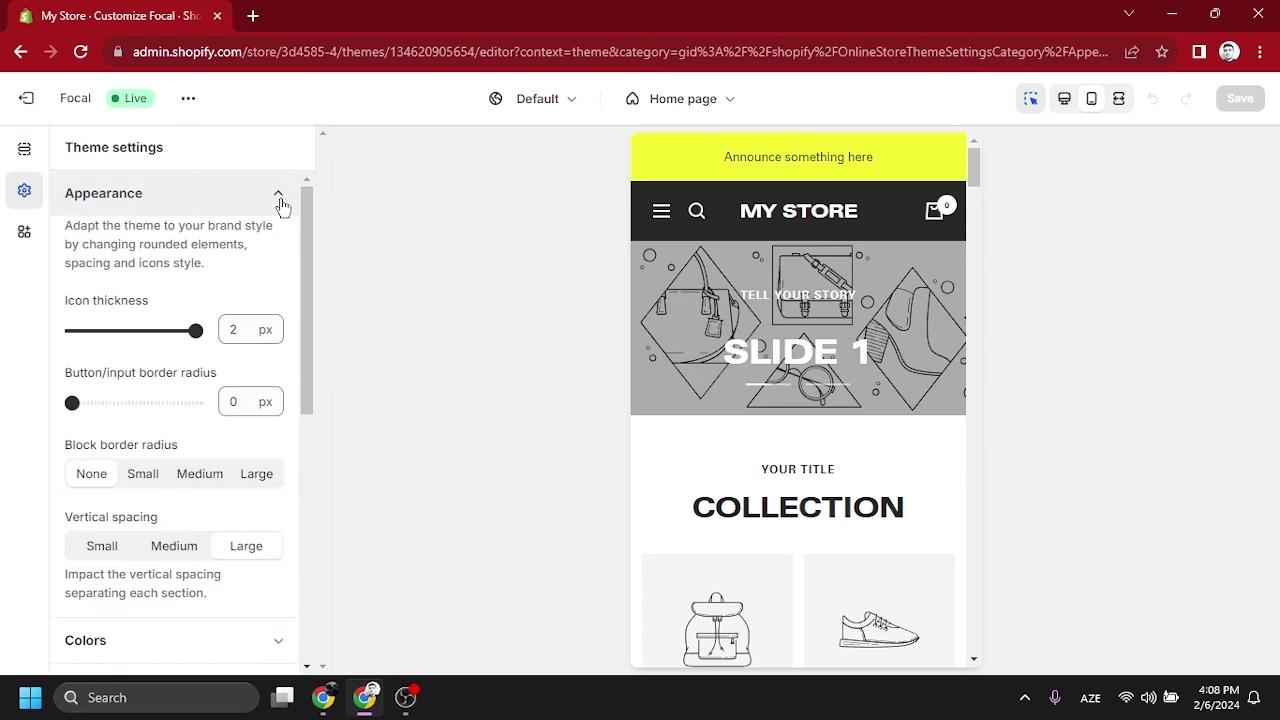
click(278, 196)
click(289, 258)
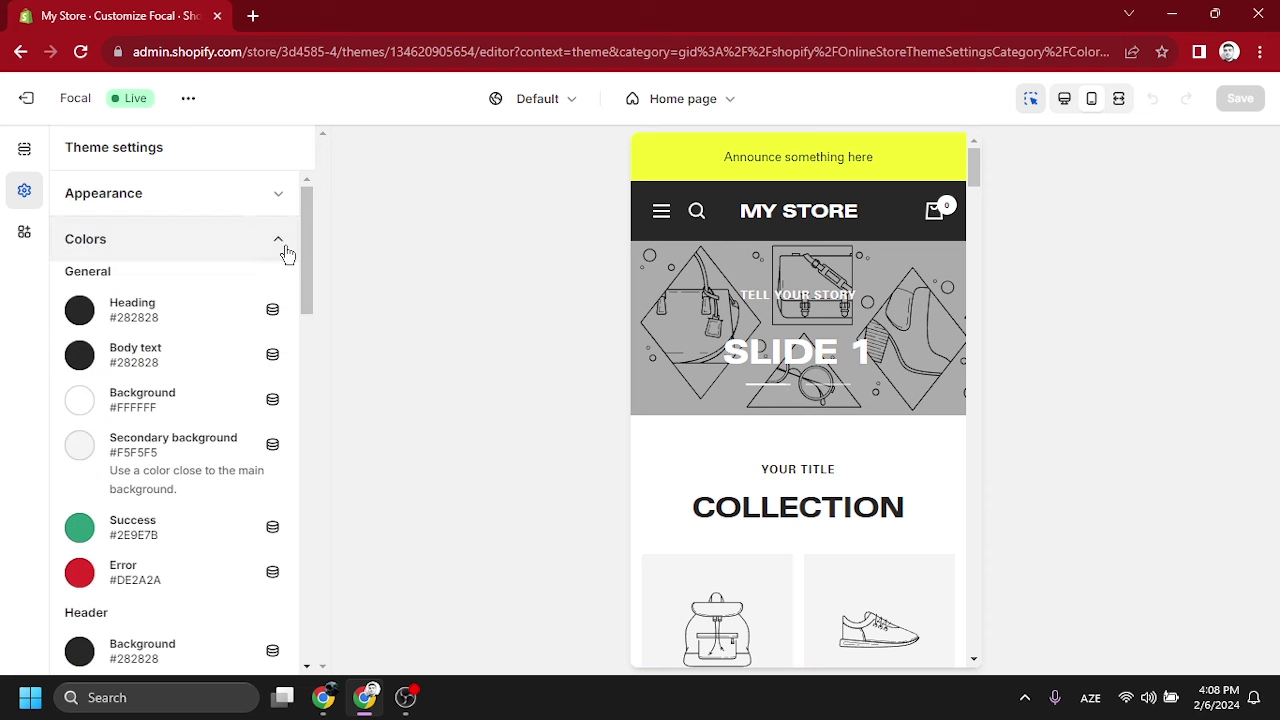
click(283, 254)
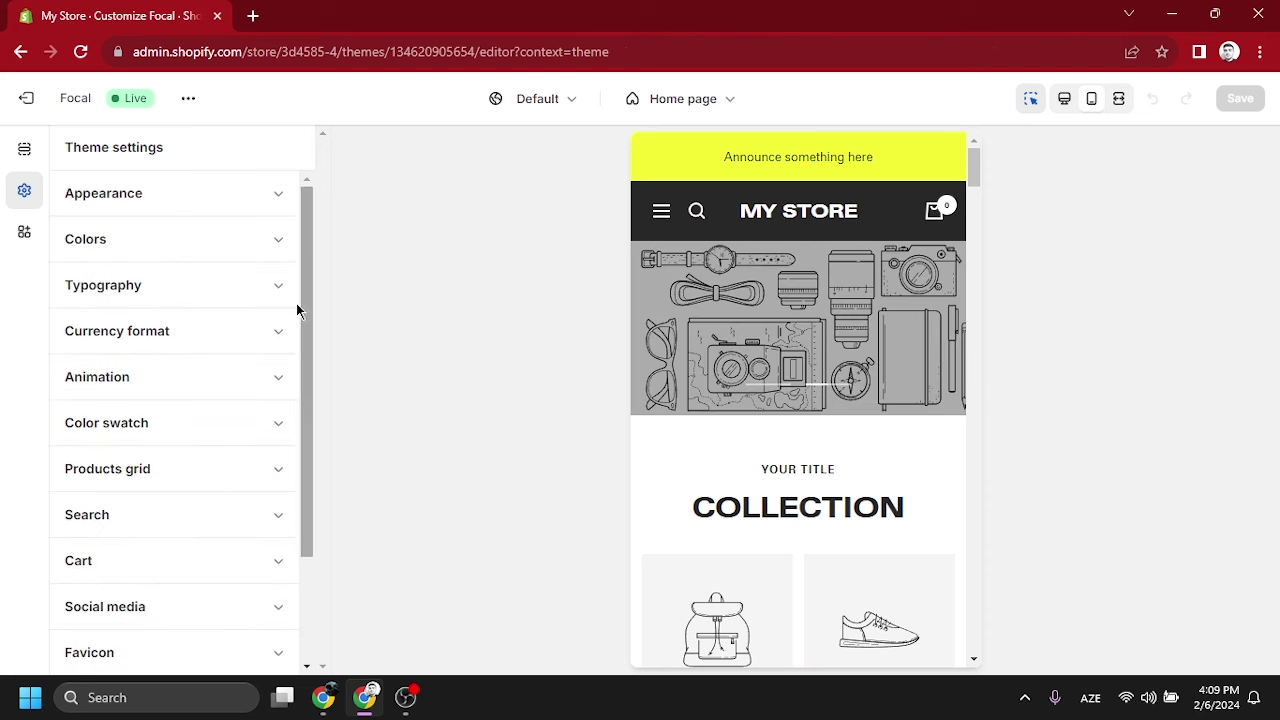
scroll(283, 309, down, 3)
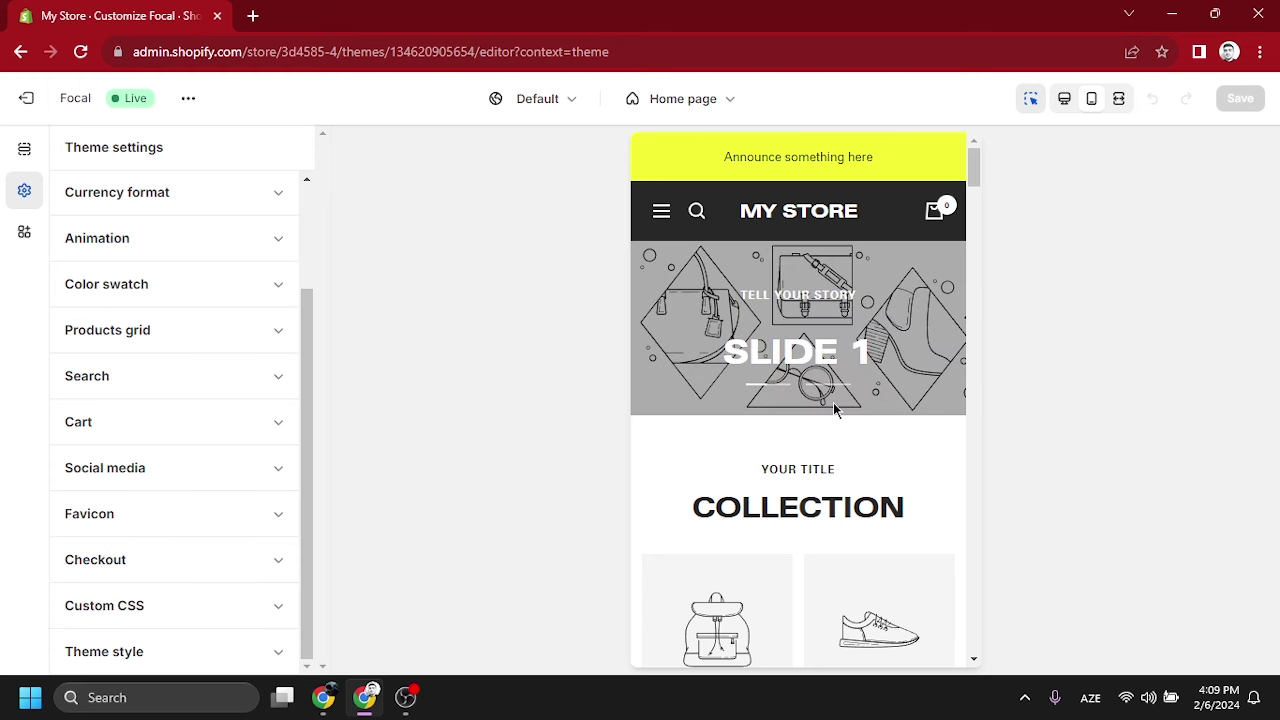
scroll(835, 408, down, 1)
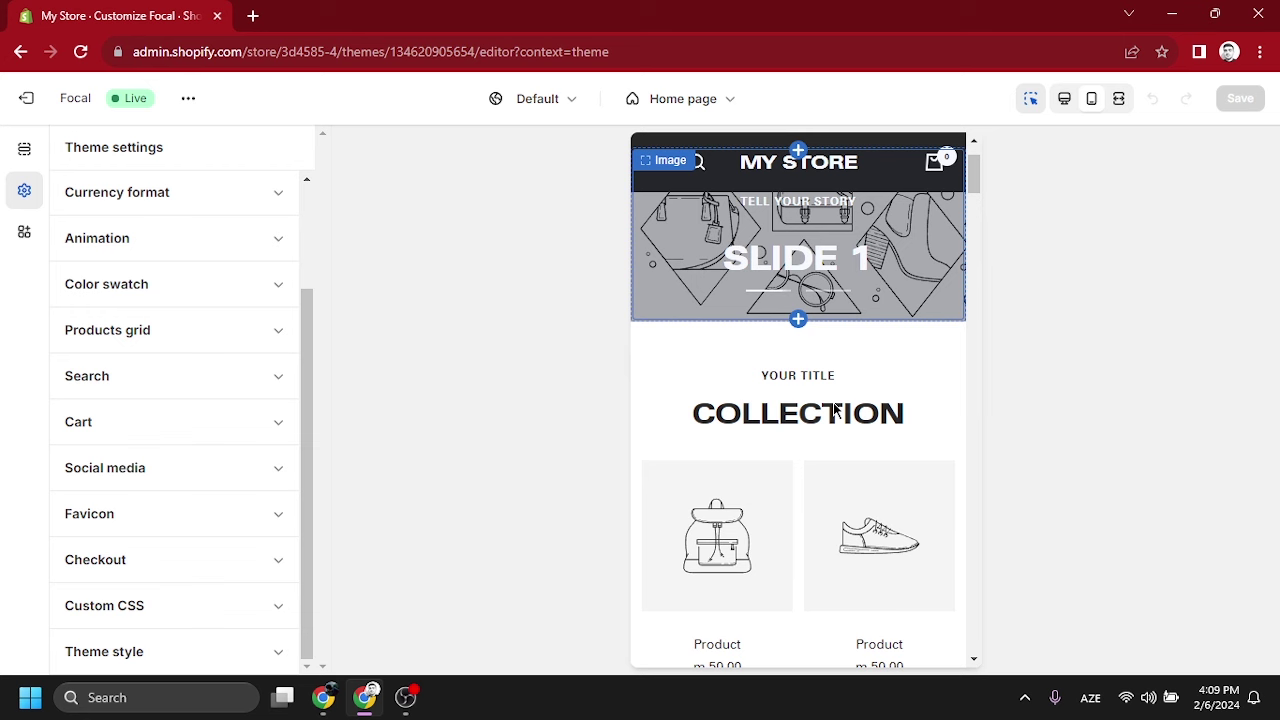
- Look at the theme's app embeds and return to the home page sections
click(22, 240)
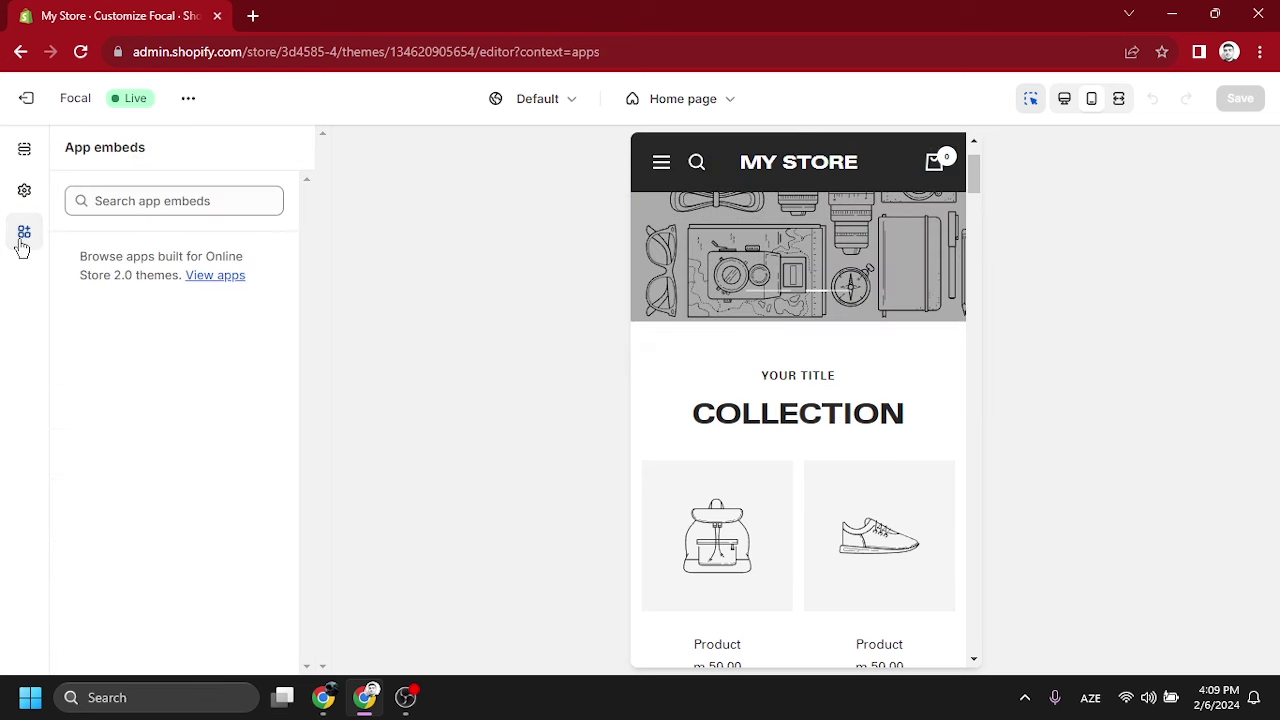
click(145, 202)
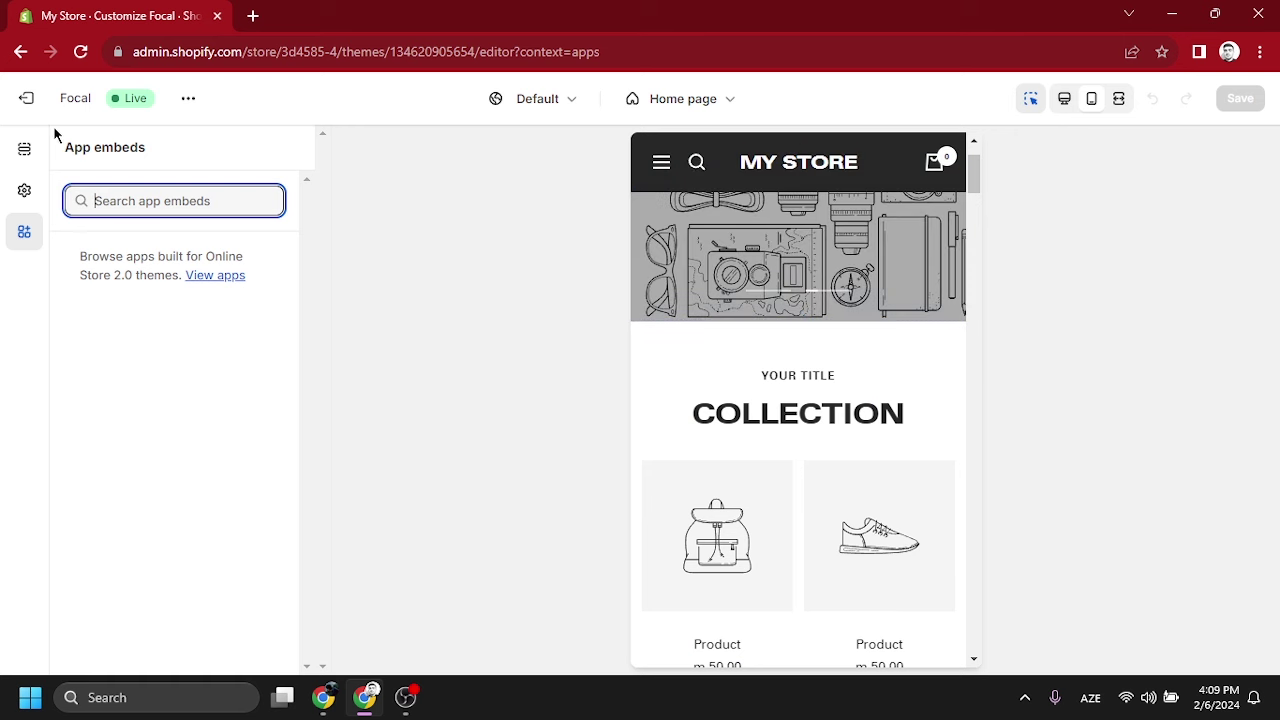
click(25, 152)
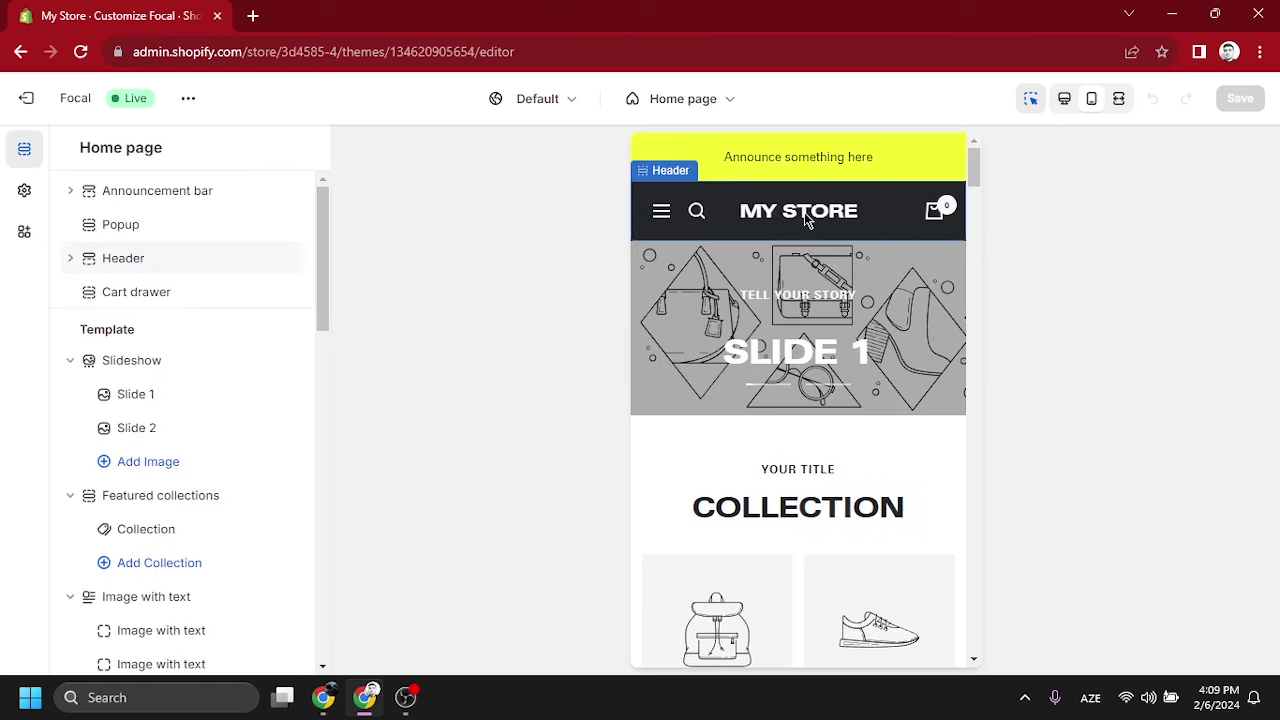
- Set the announcement bar's background color to red #FF3434
click(893, 152)
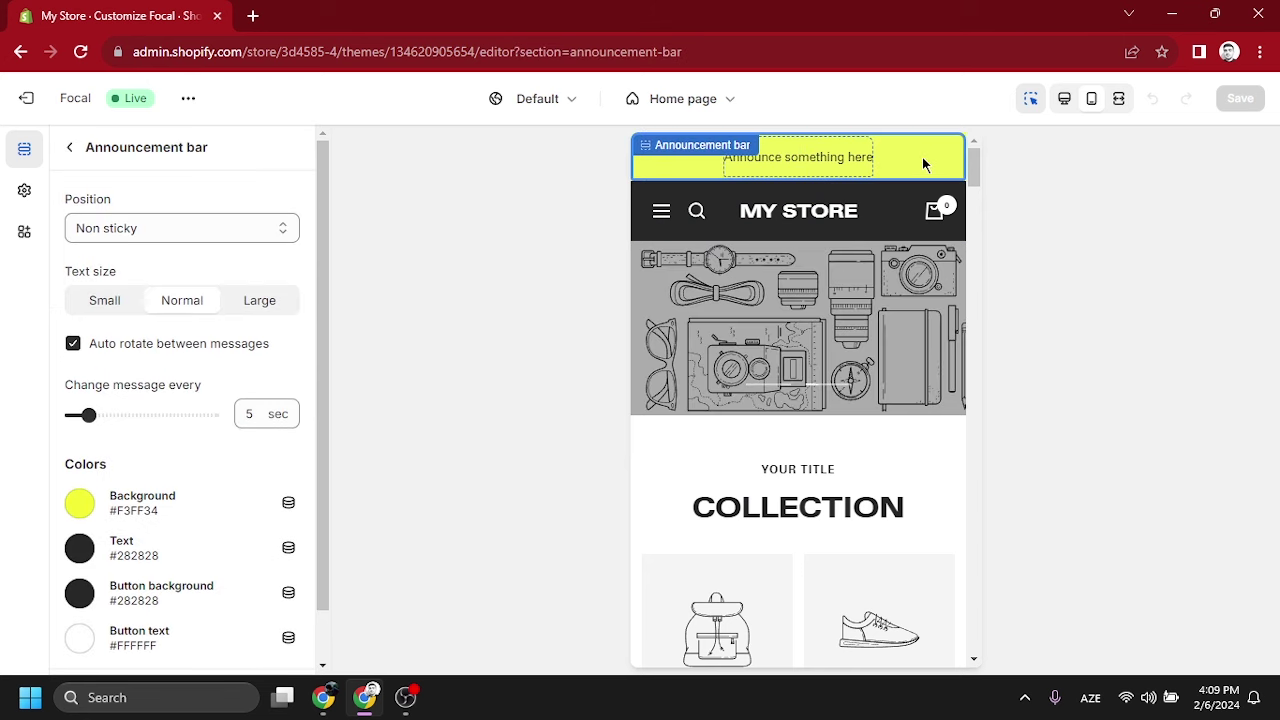
scroll(140, 430, down, 1)
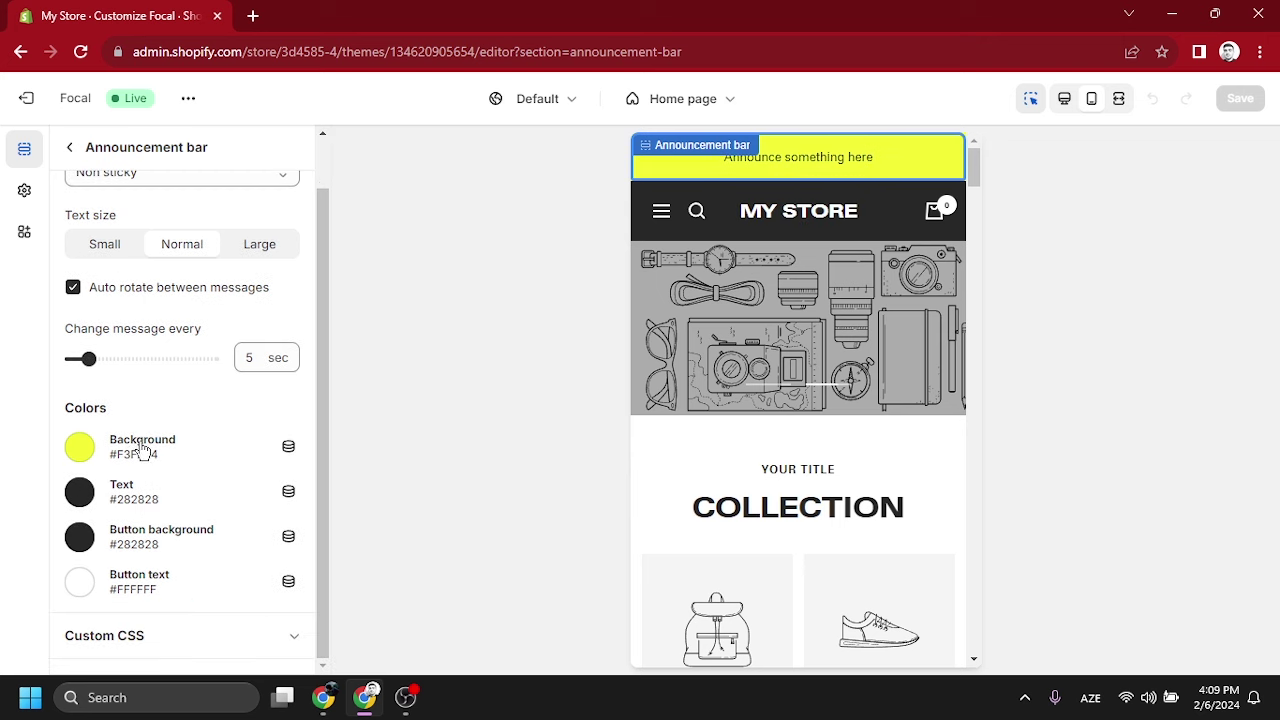
scroll(145, 453, up, 1)
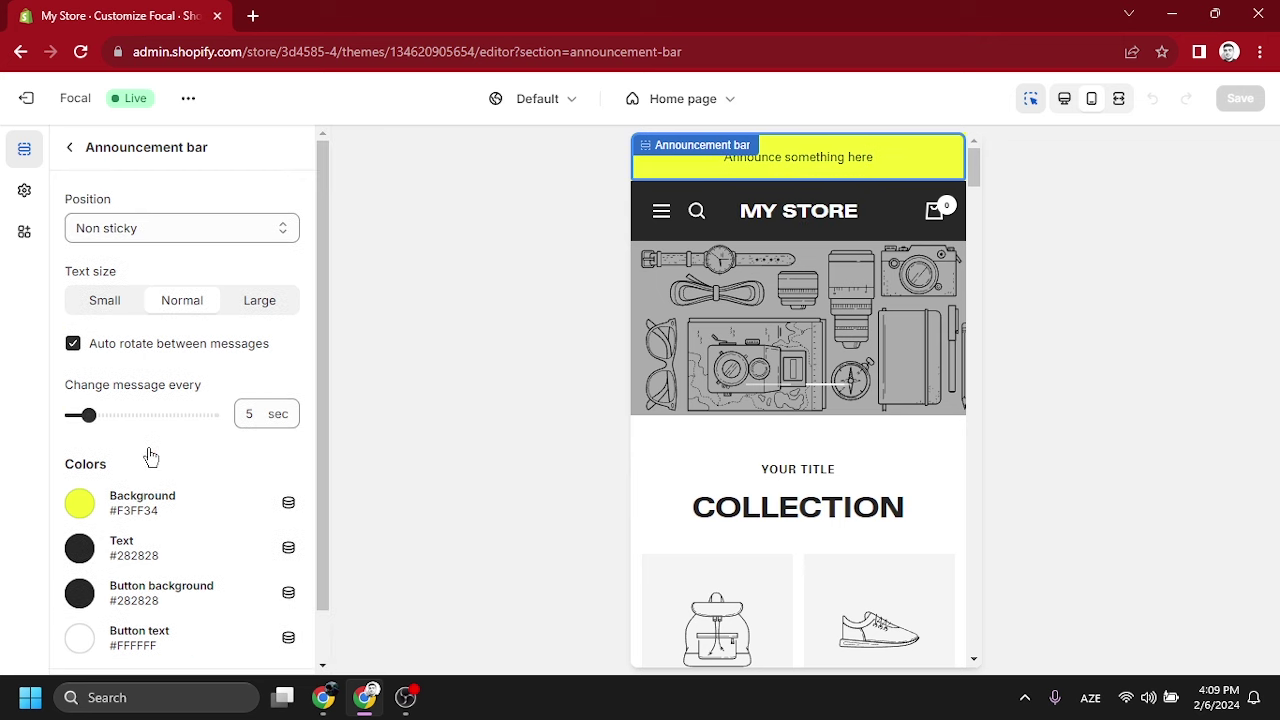
click(84, 506)
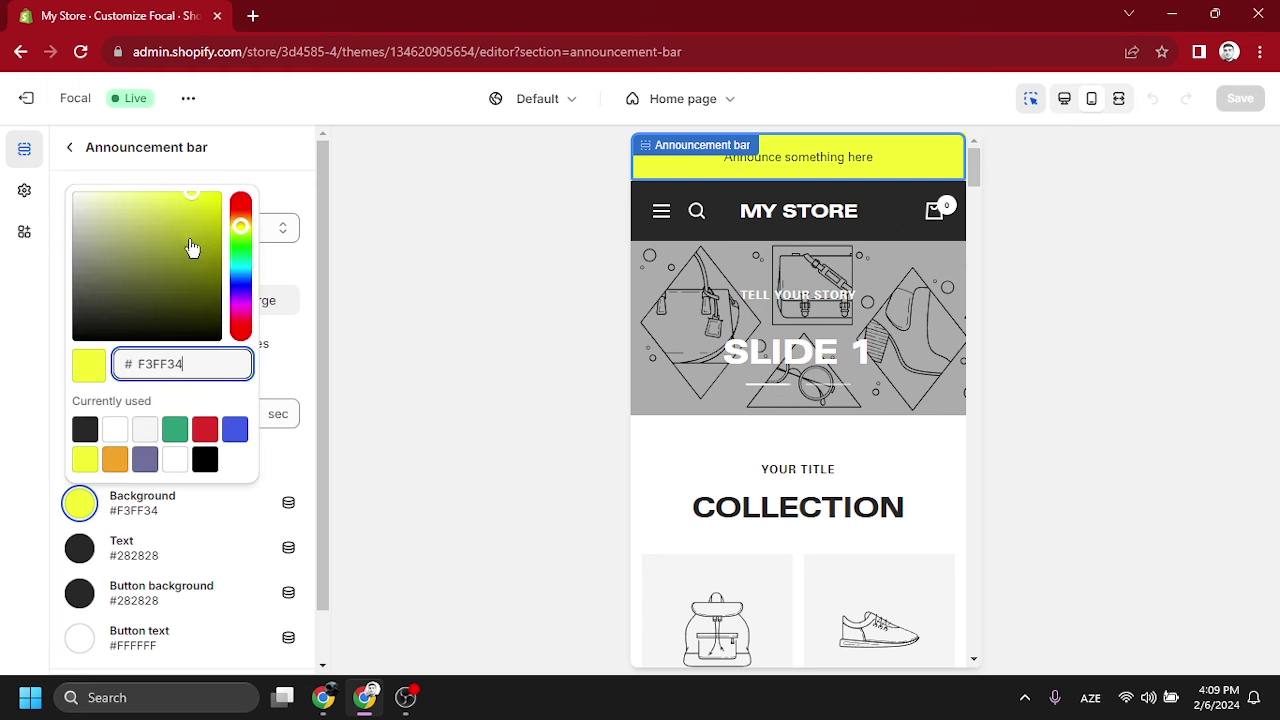
drag(240, 228, 245, 183)
click(245, 183)
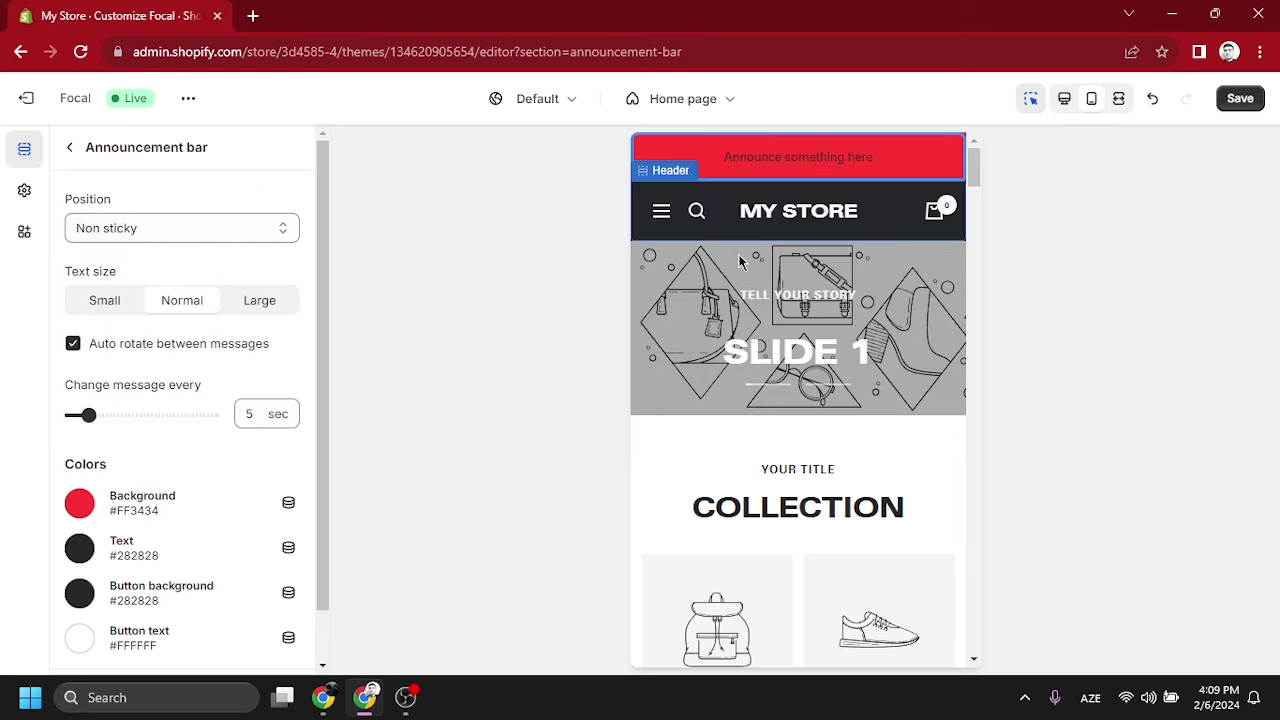
- Set the announcement bar's text color to white #FFFFFF and save the theme changes
click(80, 550)
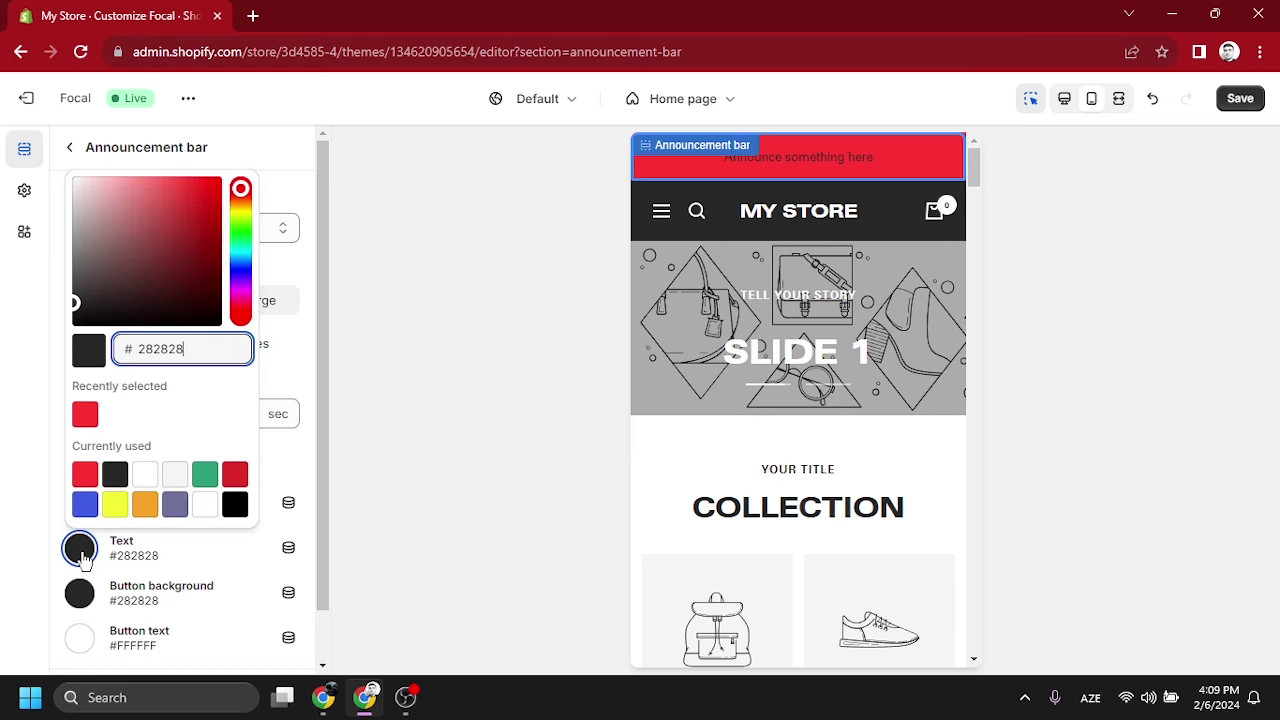
click(145, 474)
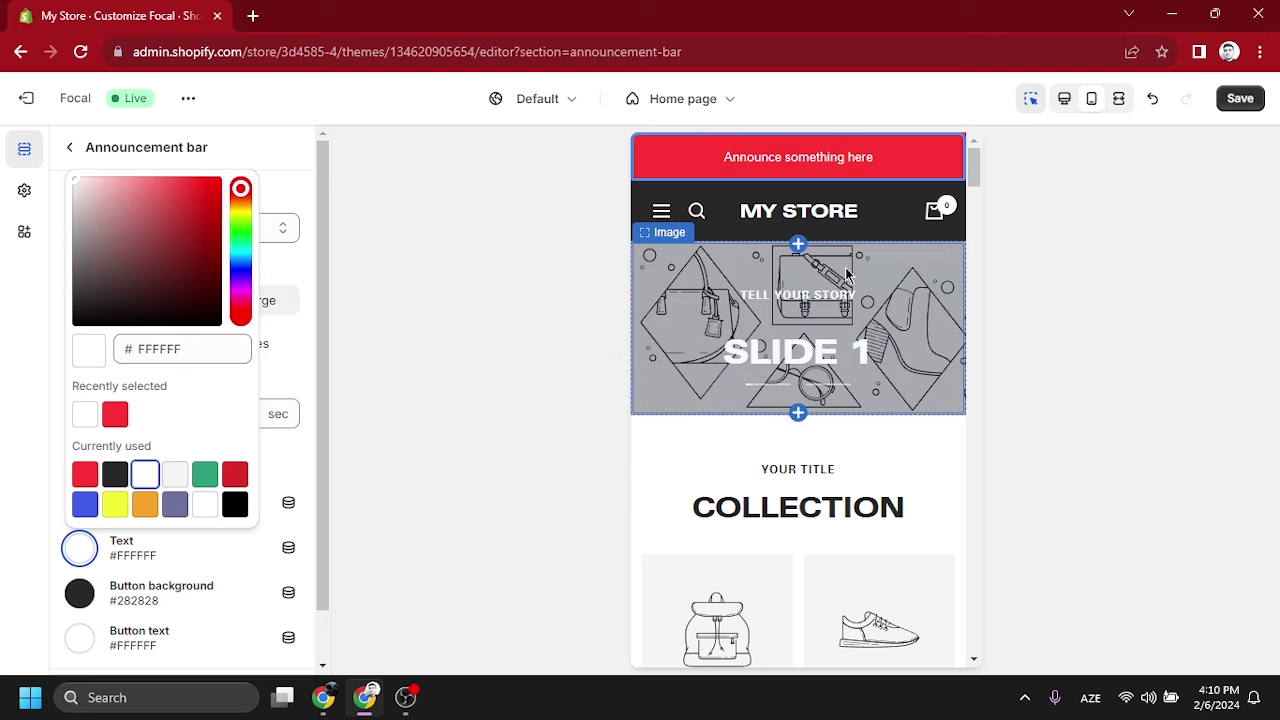
click(506, 362)
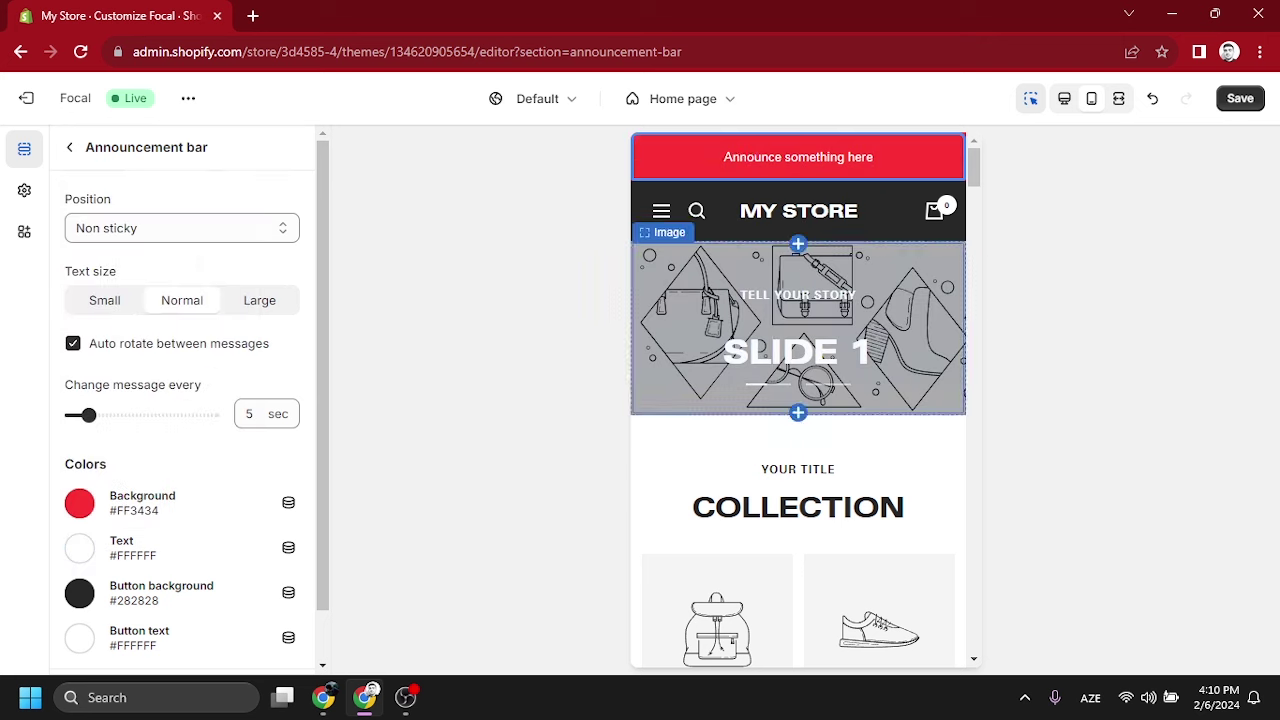
click(1246, 106)
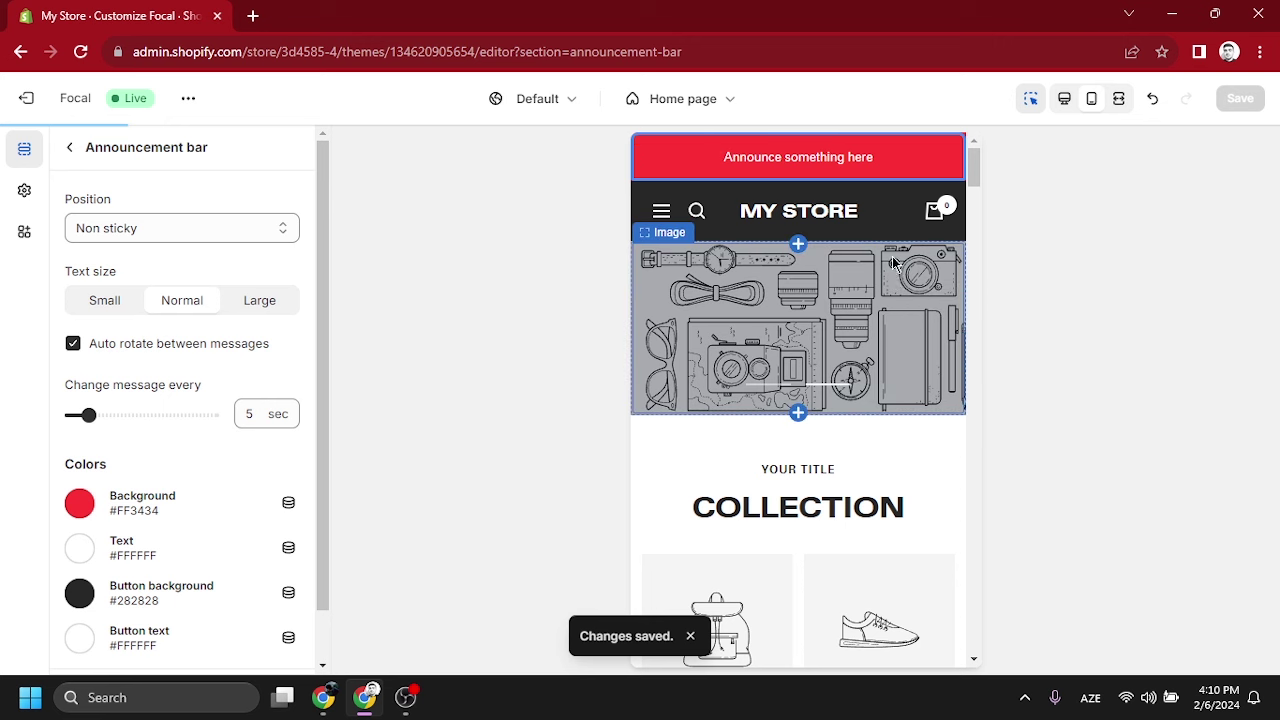
- Replace the announcement bar's message text with "%35 İNDİRİM!"
scroll(205, 505, down, 1)
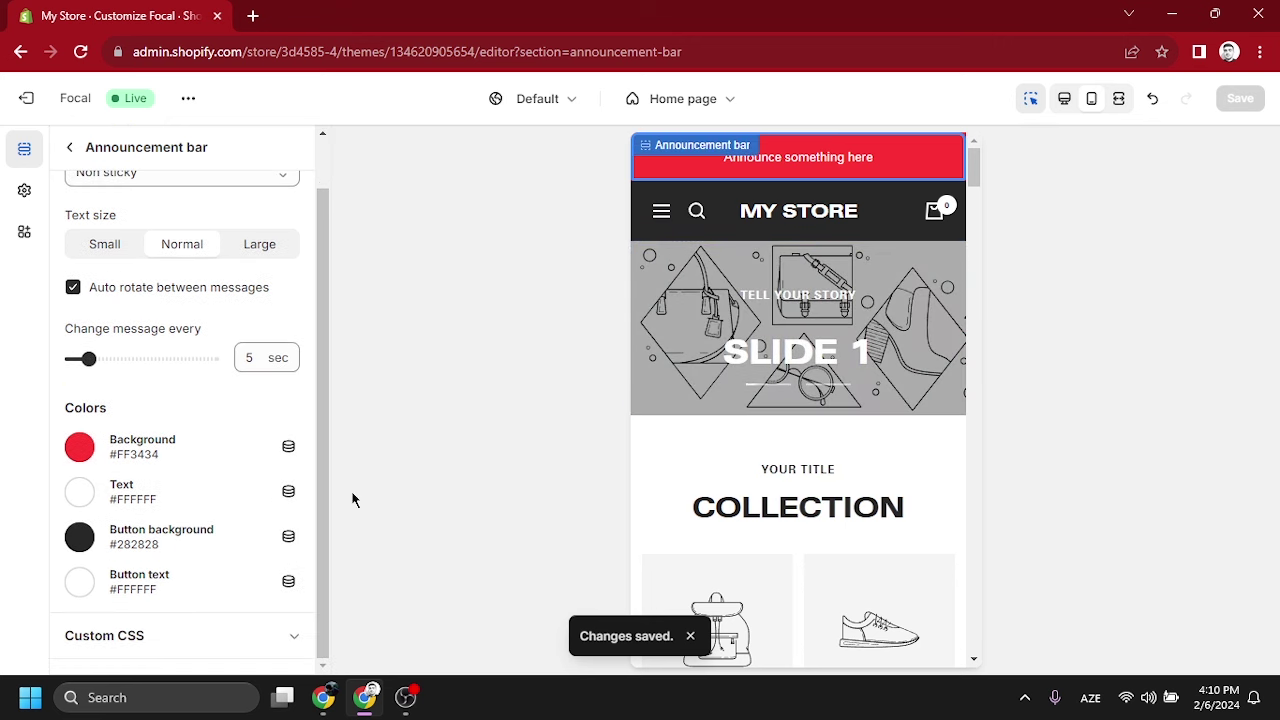
click(908, 212)
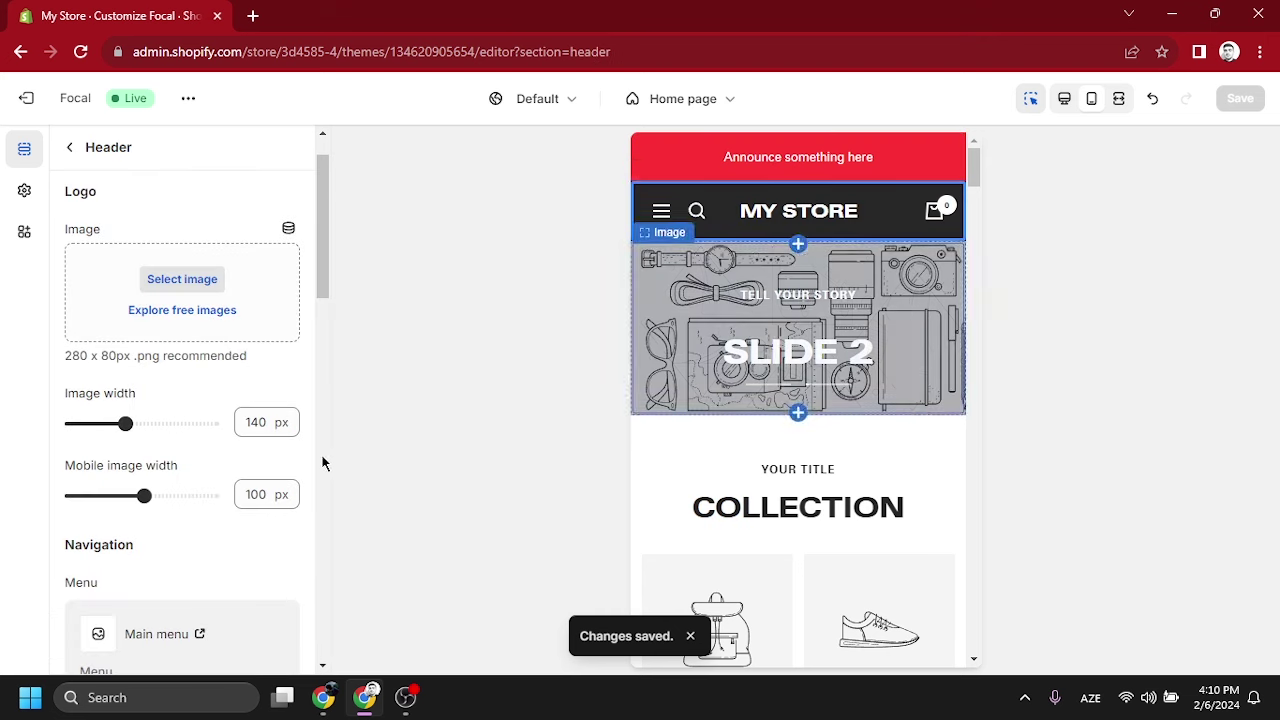
click(805, 163)
click(804, 163)
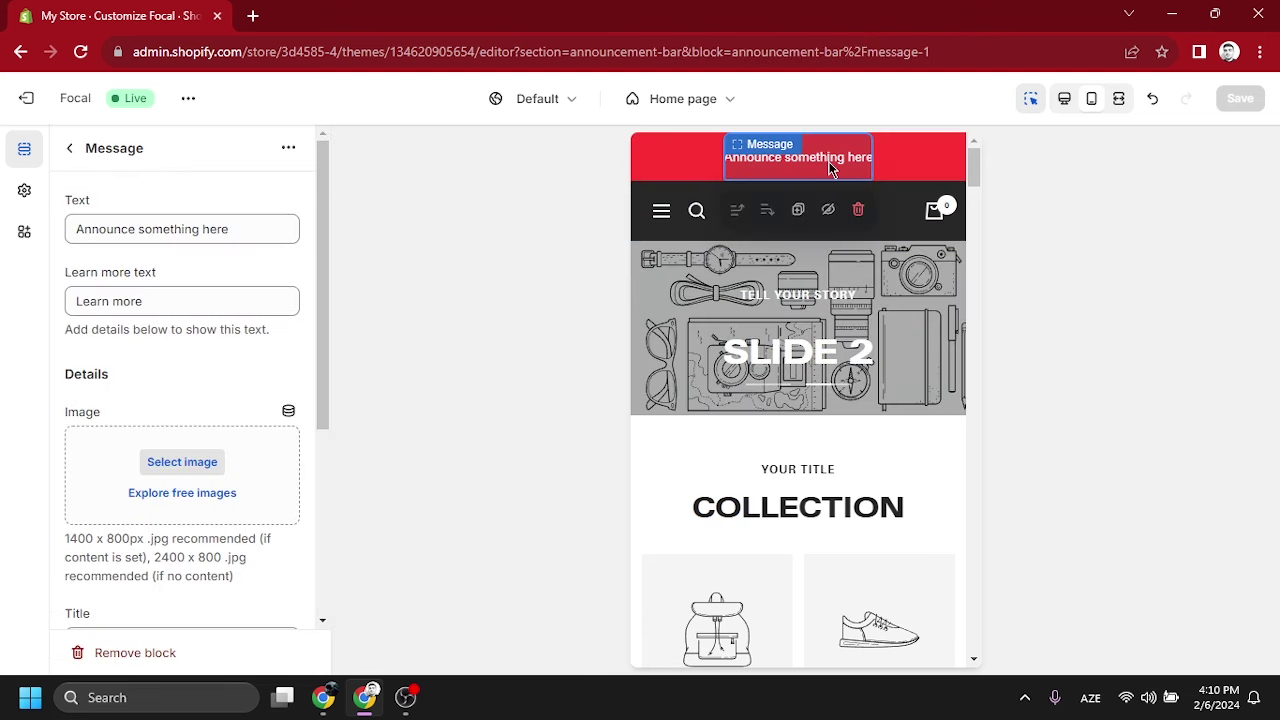
triple_click(235, 229)
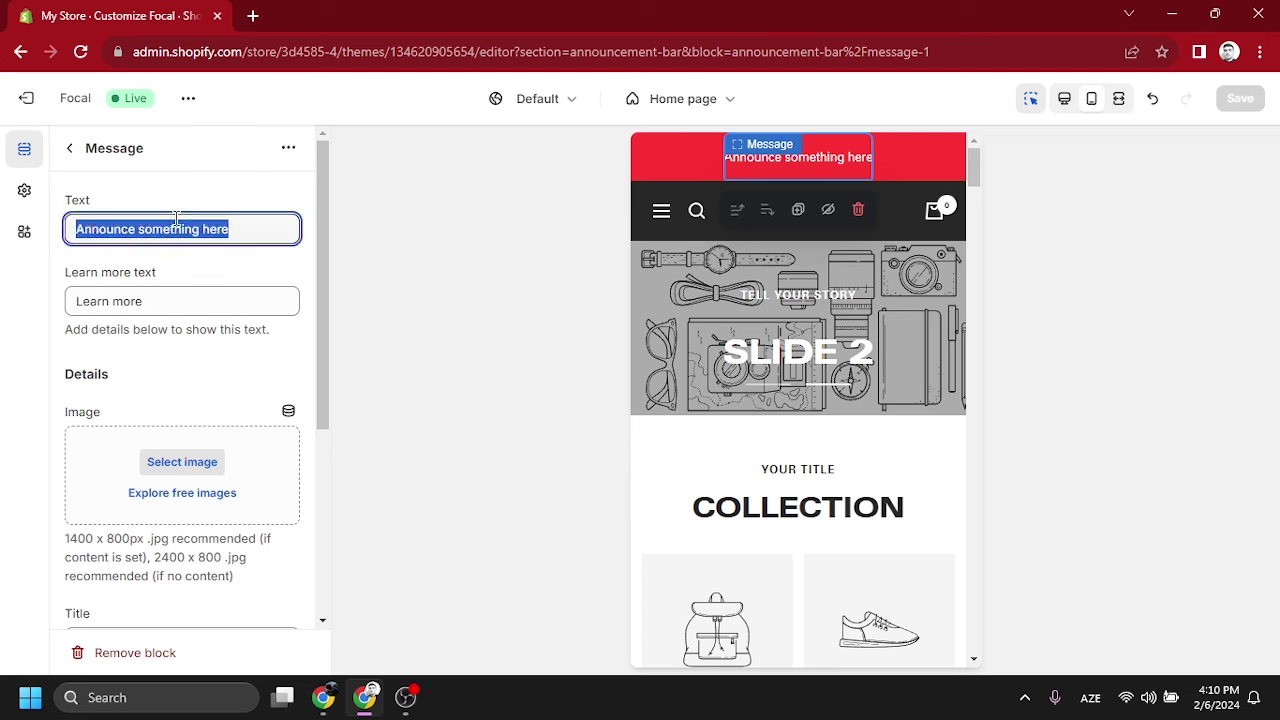
text(%35 İNDİRİM)
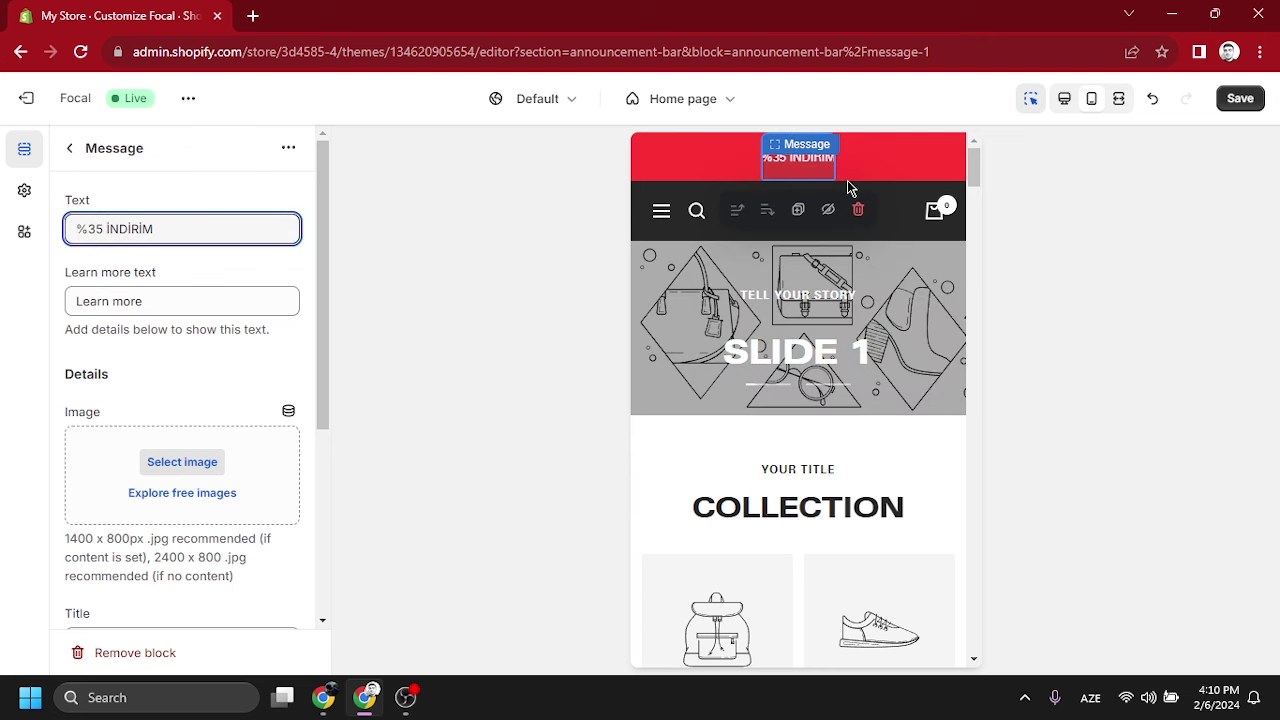
text(!)
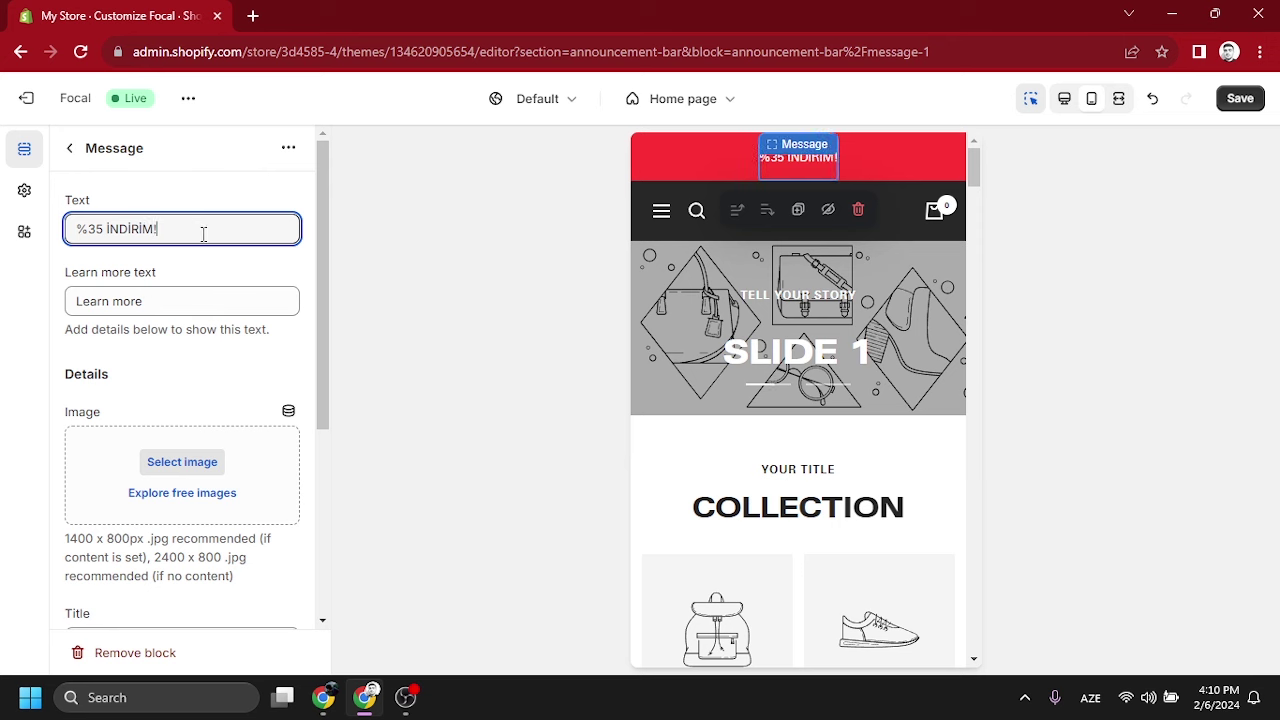
click(880, 215)
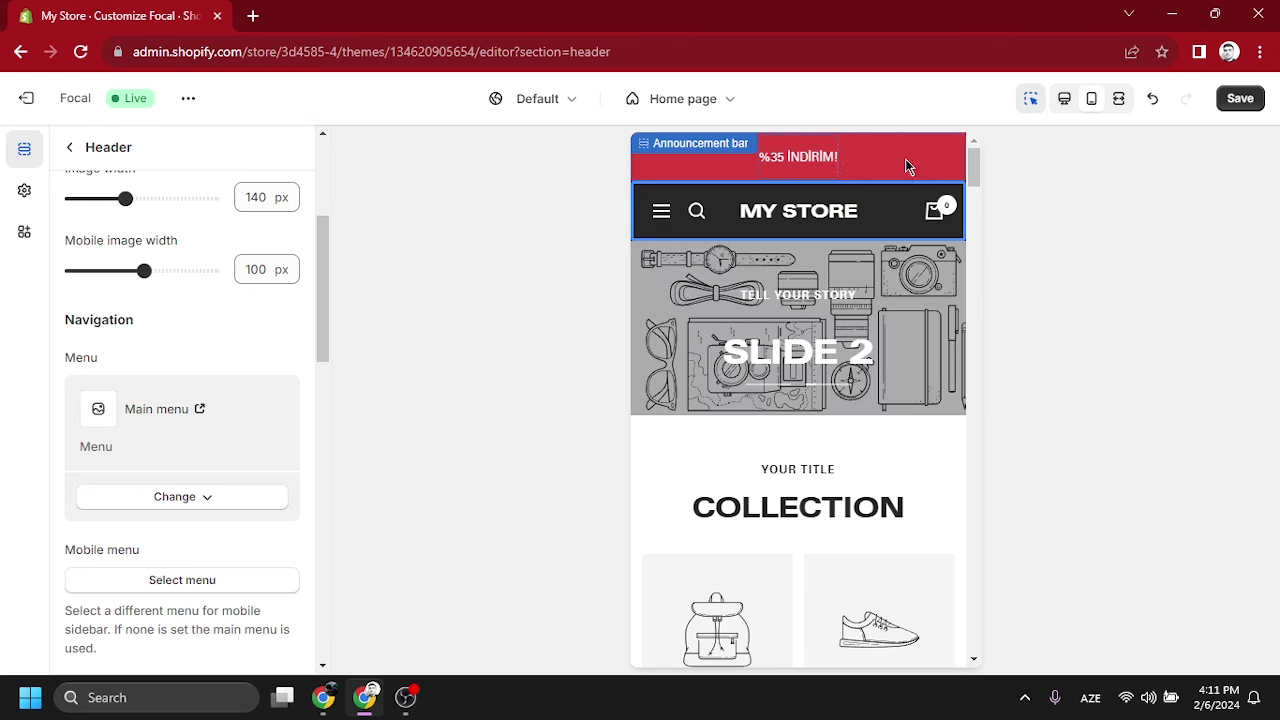
- Add "BU GÜN" in front of the announcement message so it reads "BU GÜN %35 İNDİRİM!"
click(812, 163)
click(147, 216)
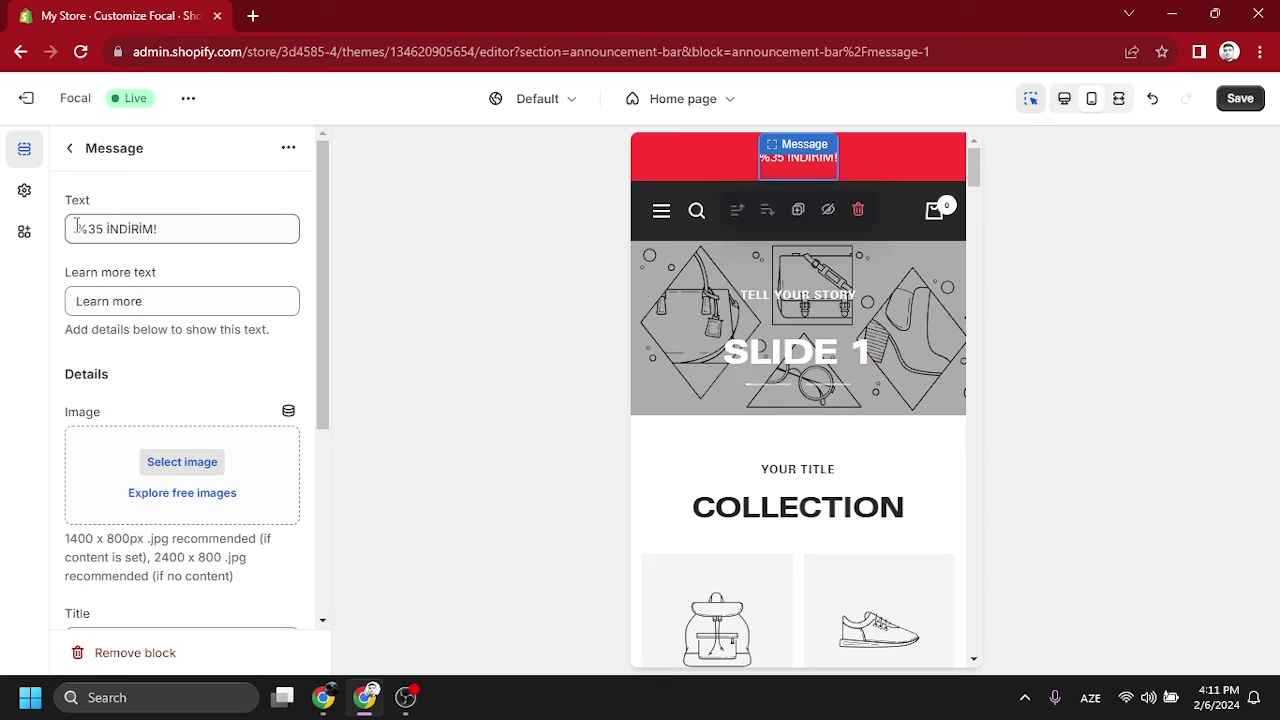
text(BU GÜN)
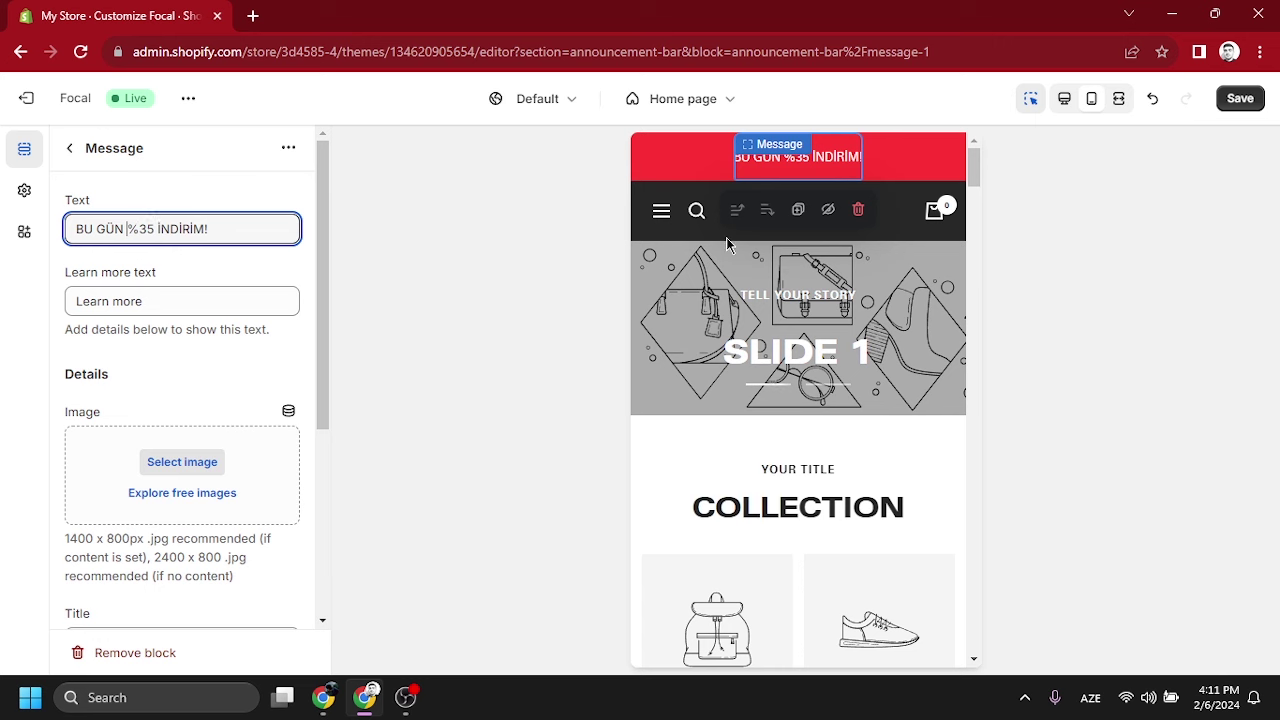
click(896, 209)
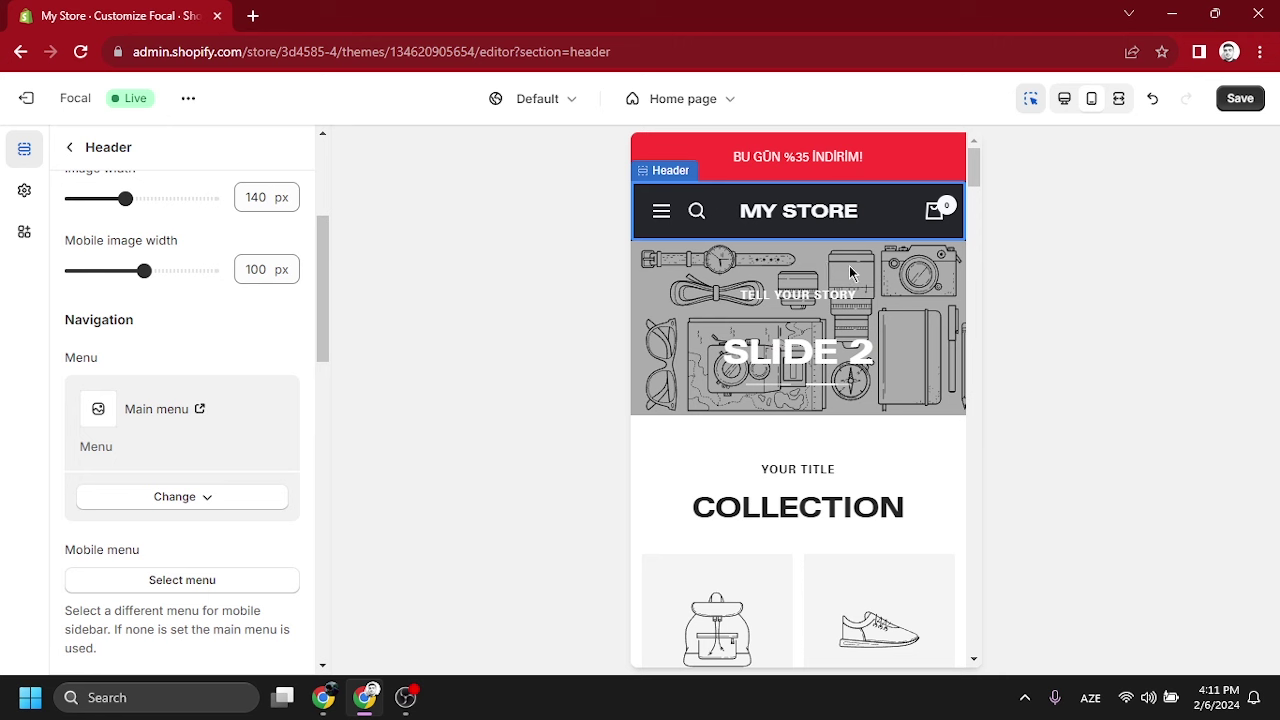
- Examine the header's logo settings, including the image picker and the recommended image size and file format
scroll(229, 346, up, 3)
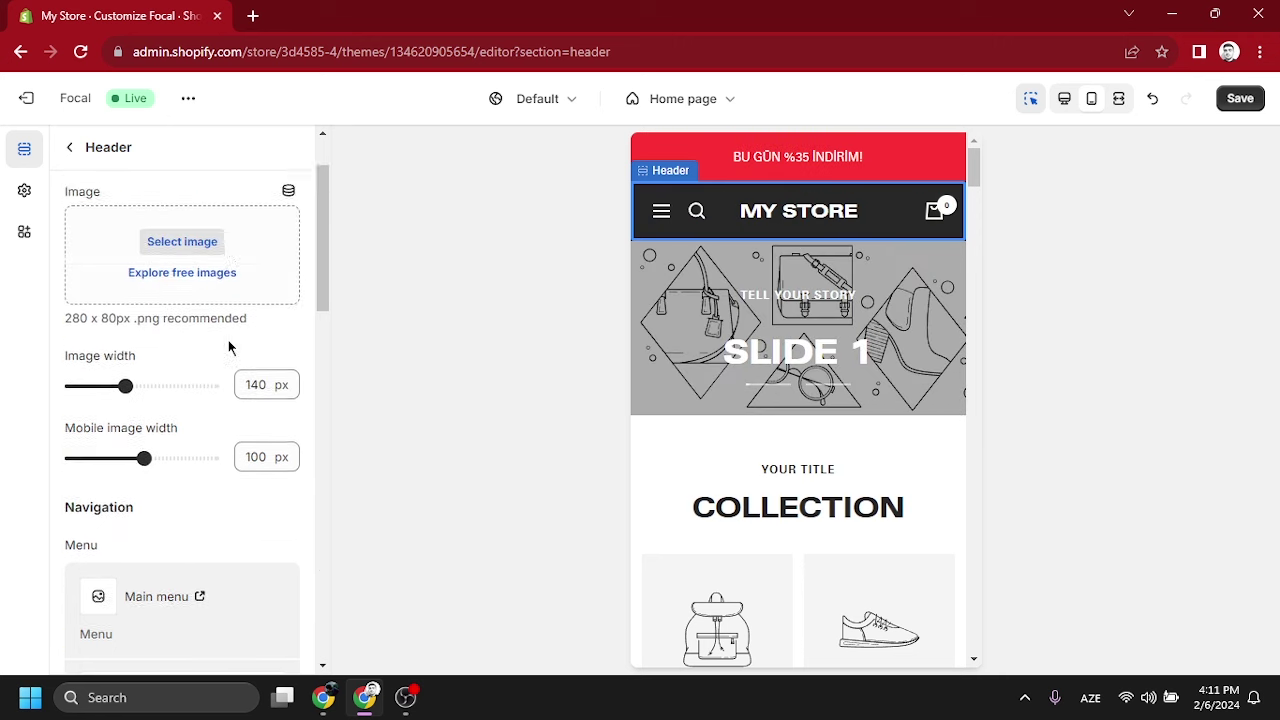
click(192, 343)
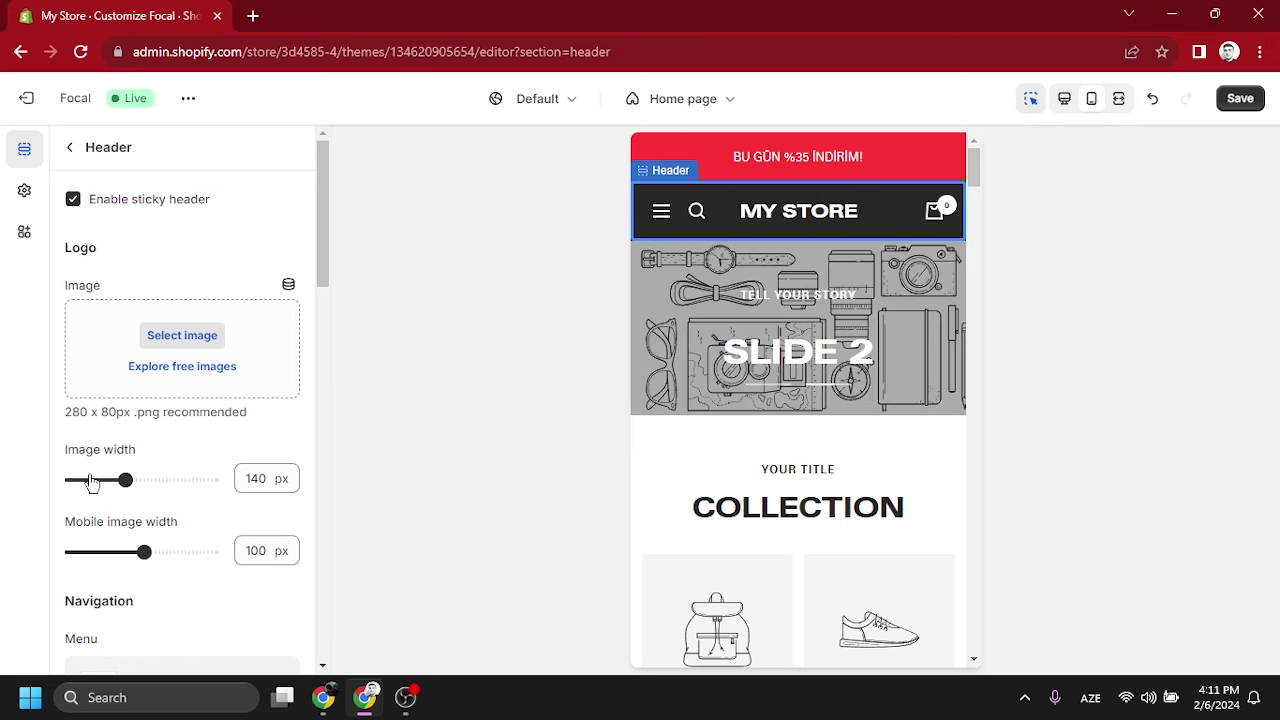
click(182, 336)
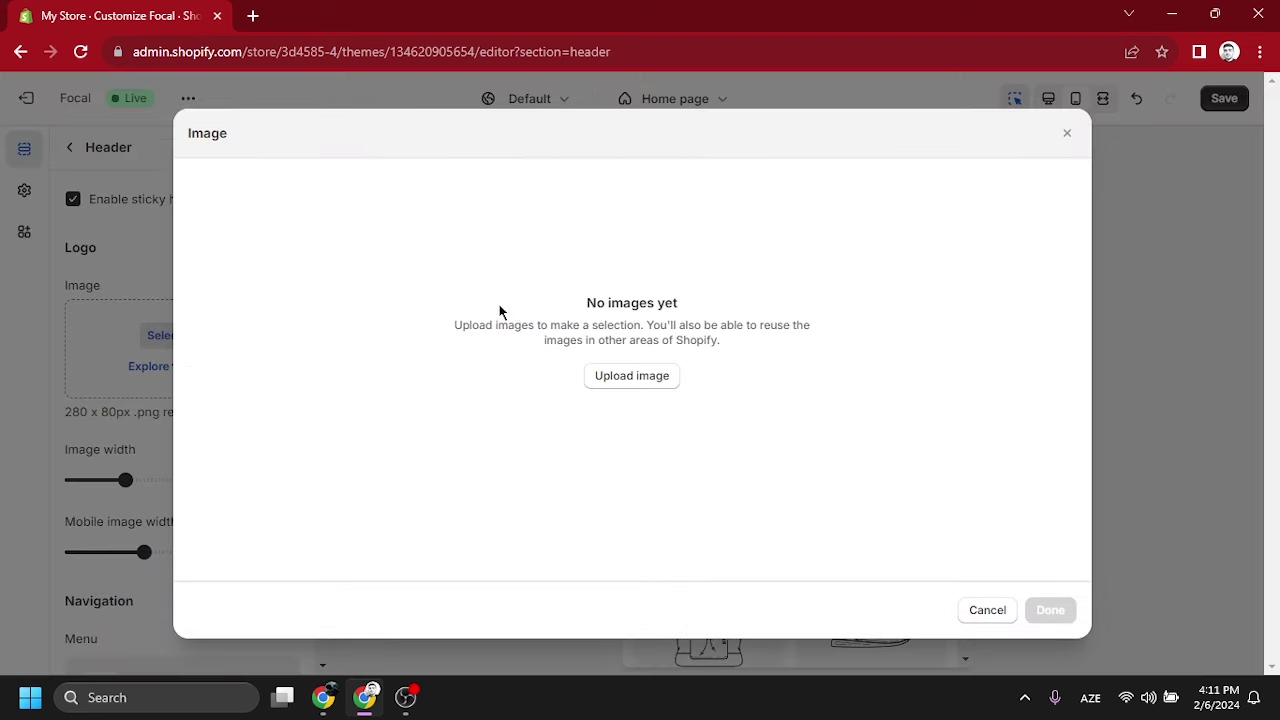
click(641, 484)
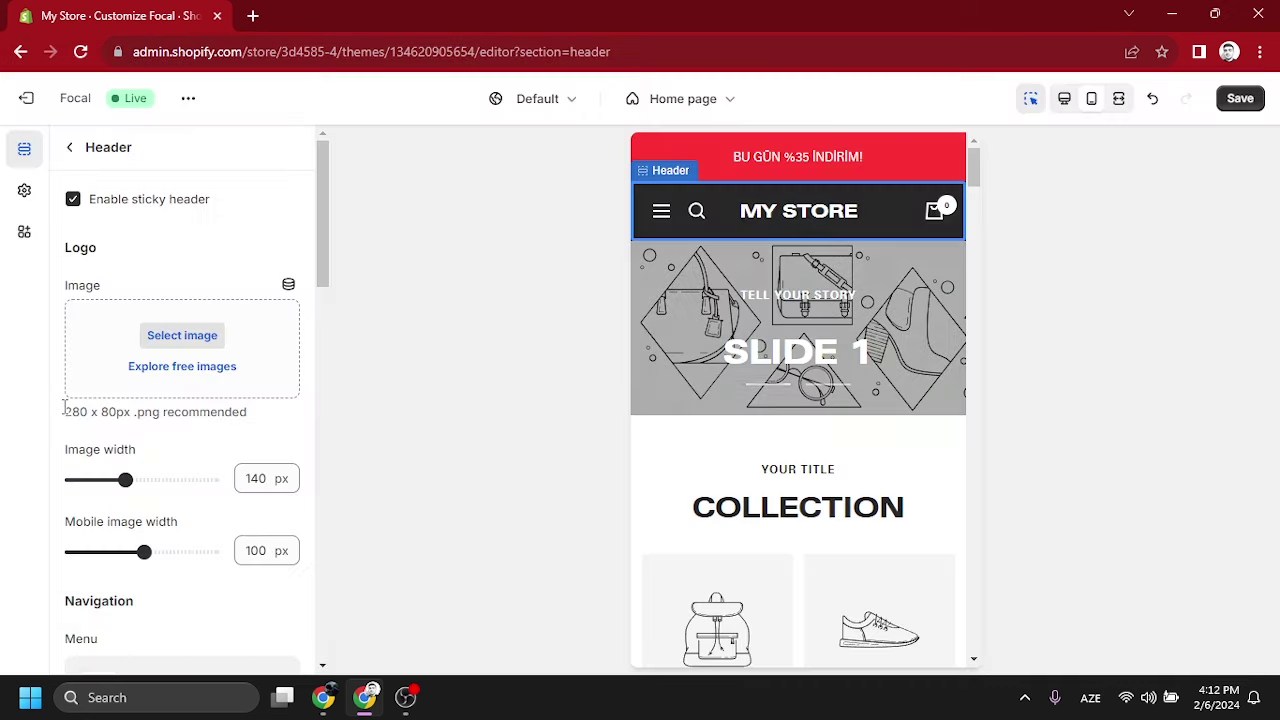
drag(64, 412, 135, 412)
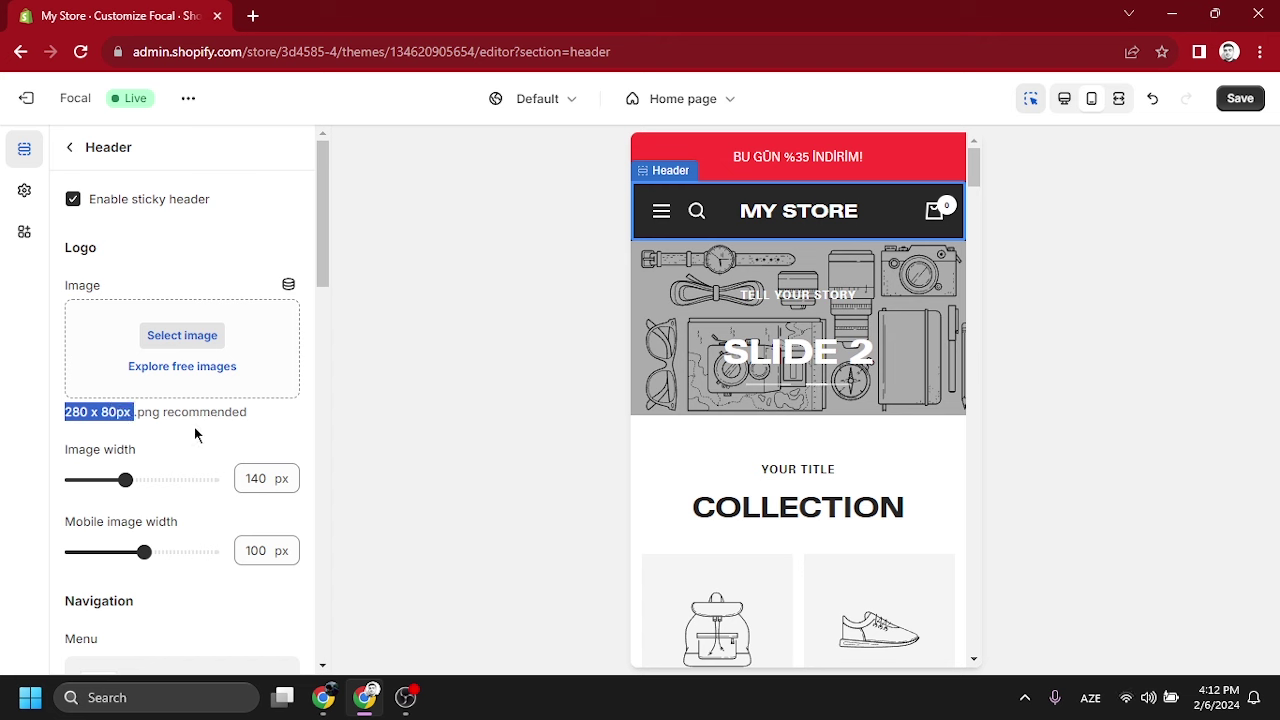
double_click(150, 412)
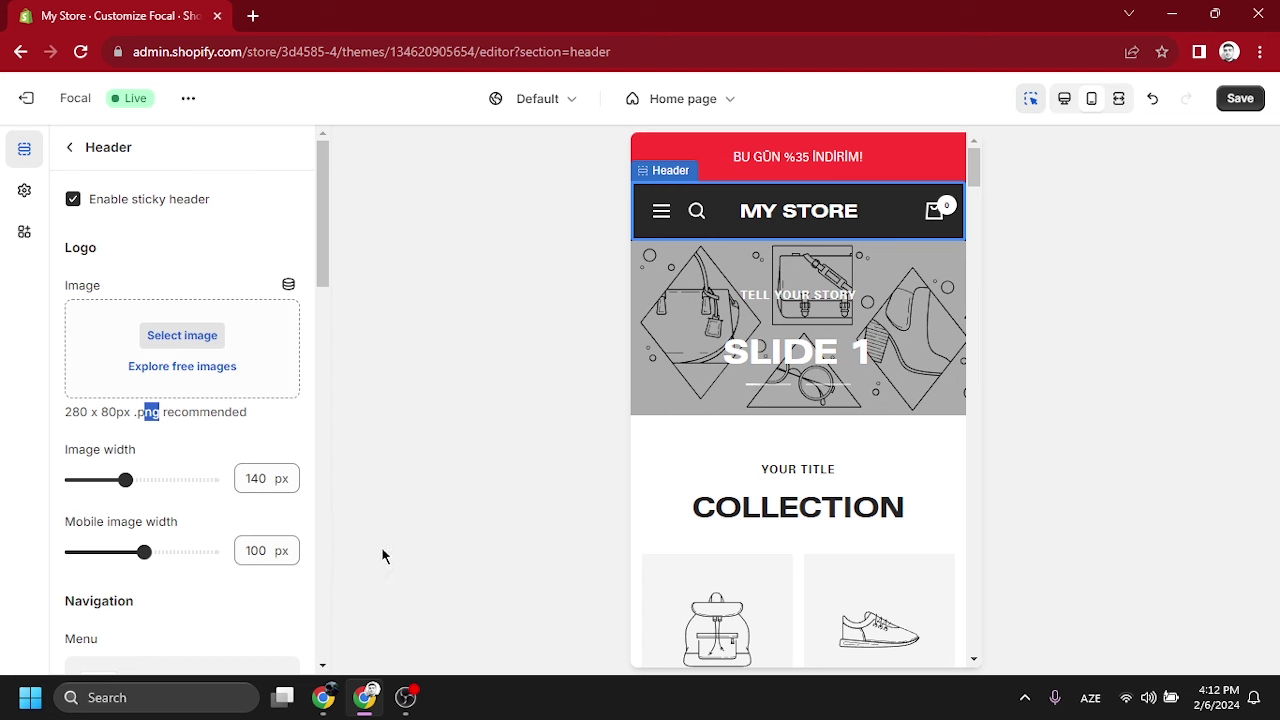
drag(182, 412, 48, 413)
- Switch to Canva and create a blank custom-size design of 280 × 80 px
key(alt+Tab)
click(1012, 222)
text(80)
key(Return)
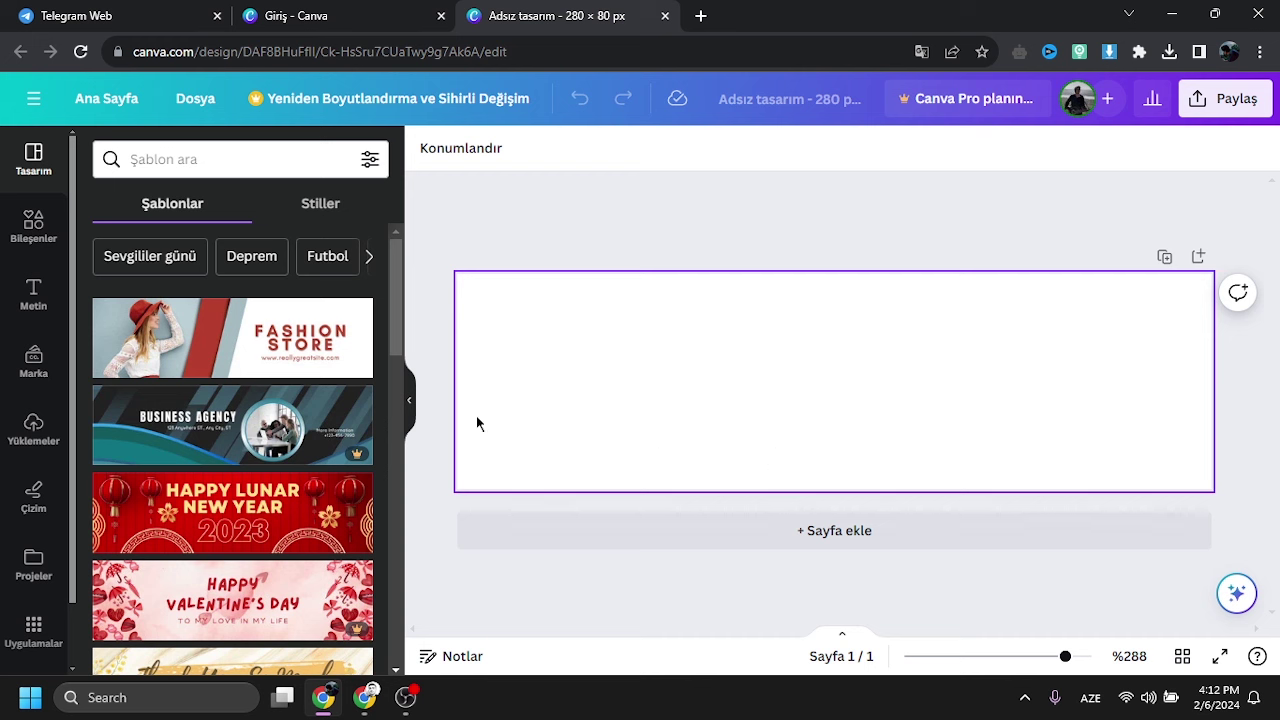
- Add a heading reading "MACKMOODOFF", enlarge it to about 264 px wide and center it on the page
click(33, 300)
drag(323, 397, 811, 372)
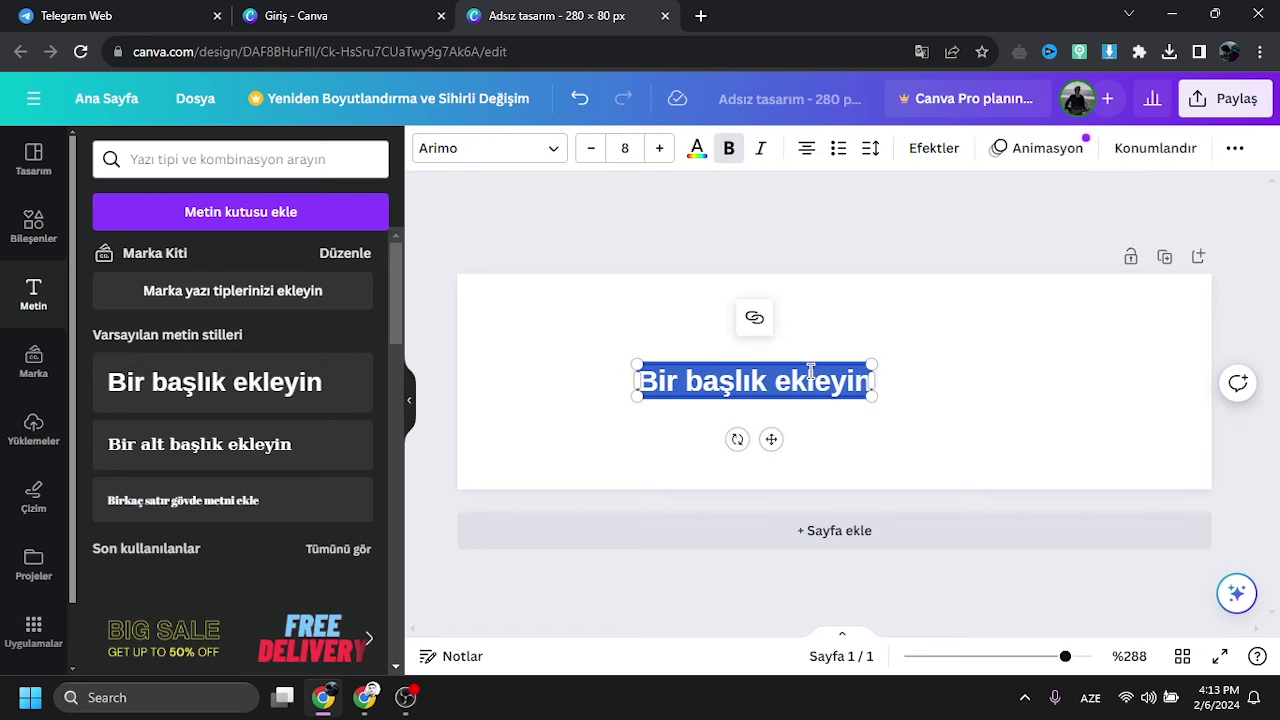
text(MACKMOODOFF)
drag(871, 395, 1042, 420)
drag(903, 376, 980, 386)
key(Escape)
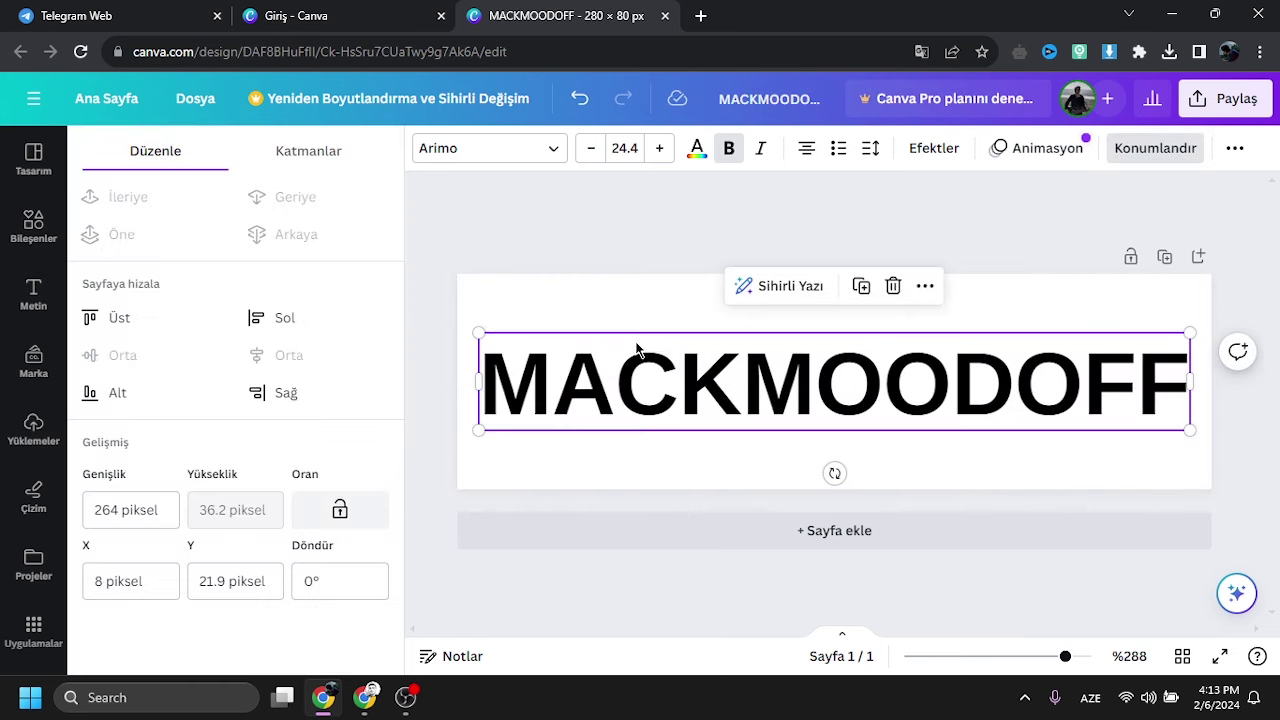
- Change the heading's font to Adigiana Toybox
click(476, 148)
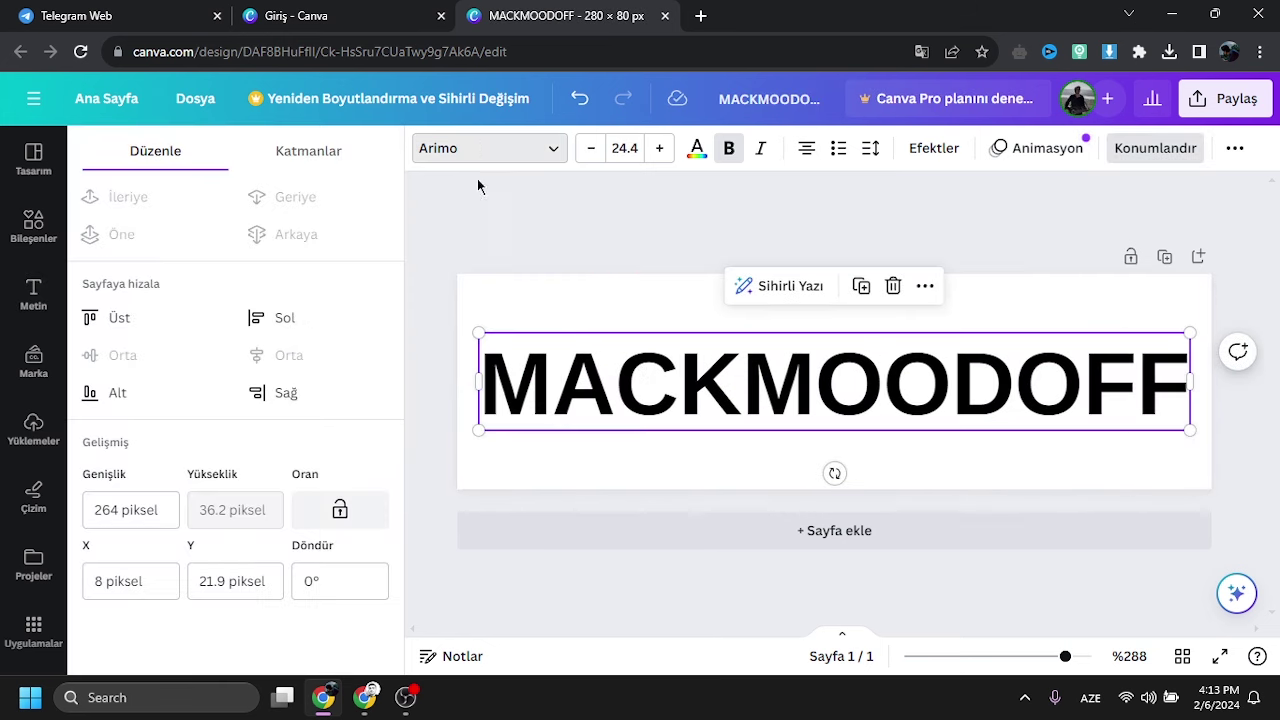
click(187, 459)
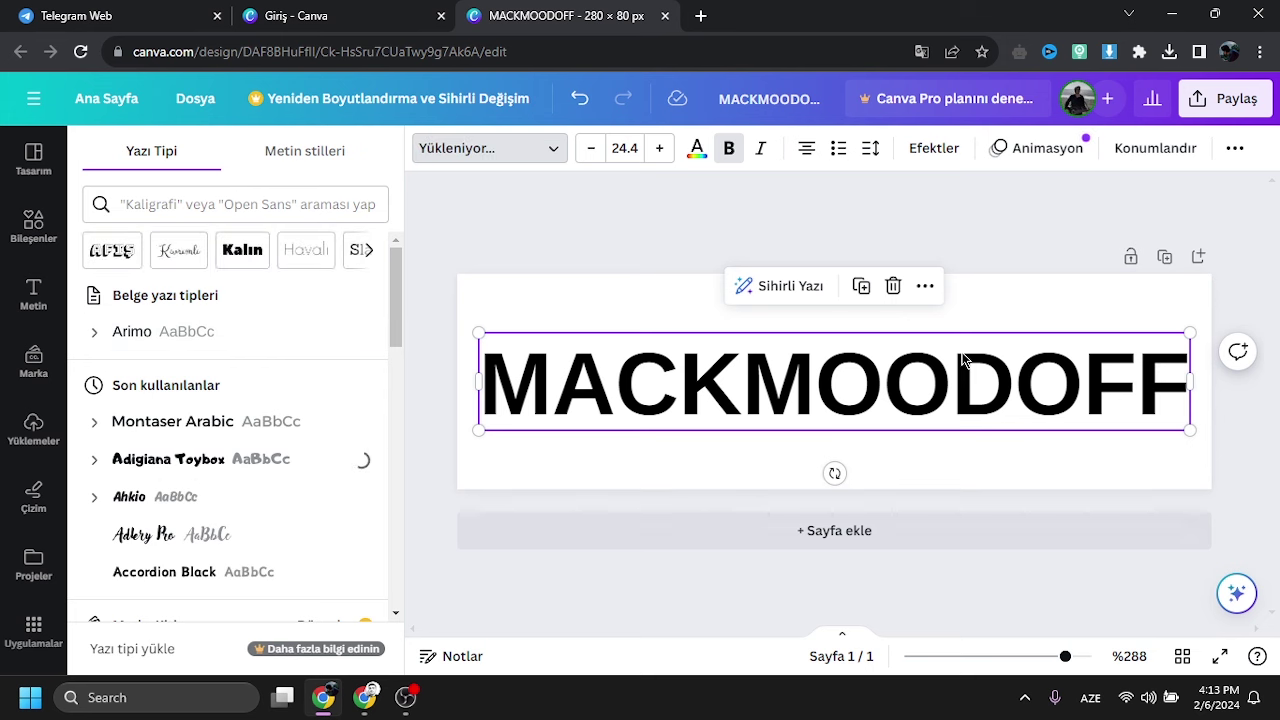
click(1134, 464)
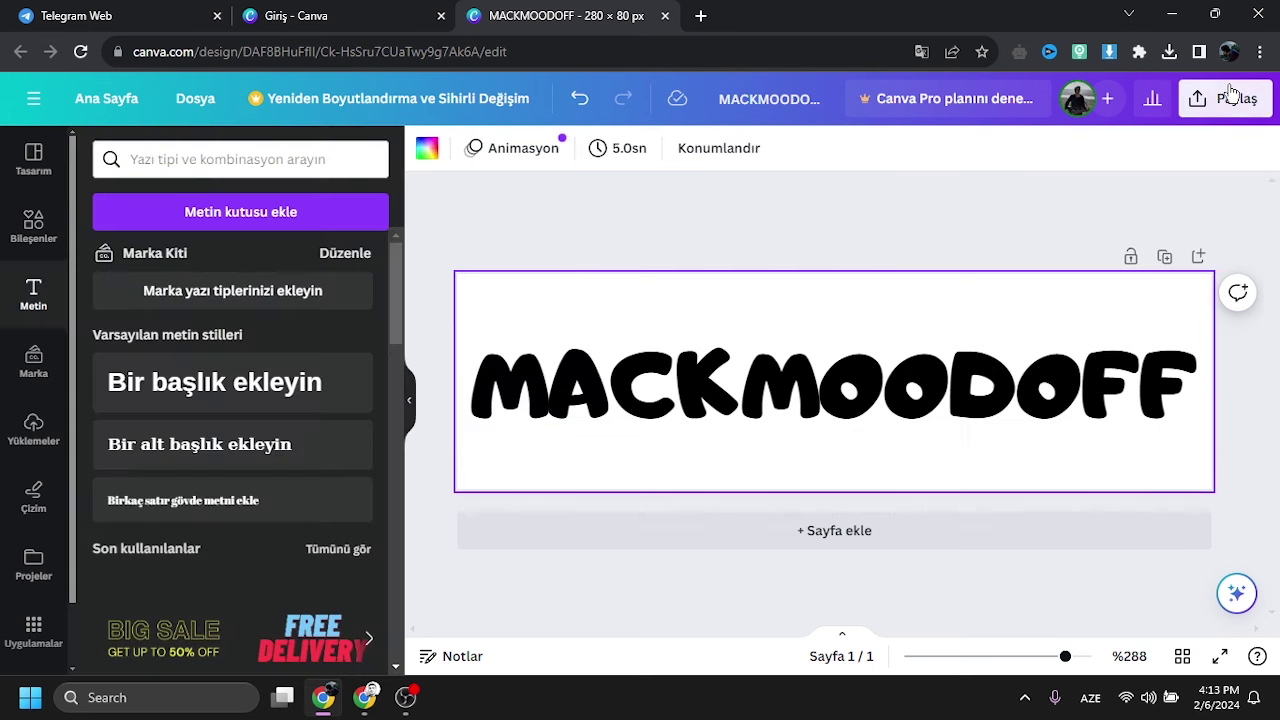
- Download the logo design as a PNG at 280 × 80 px
click(1224, 98)
click(990, 560)
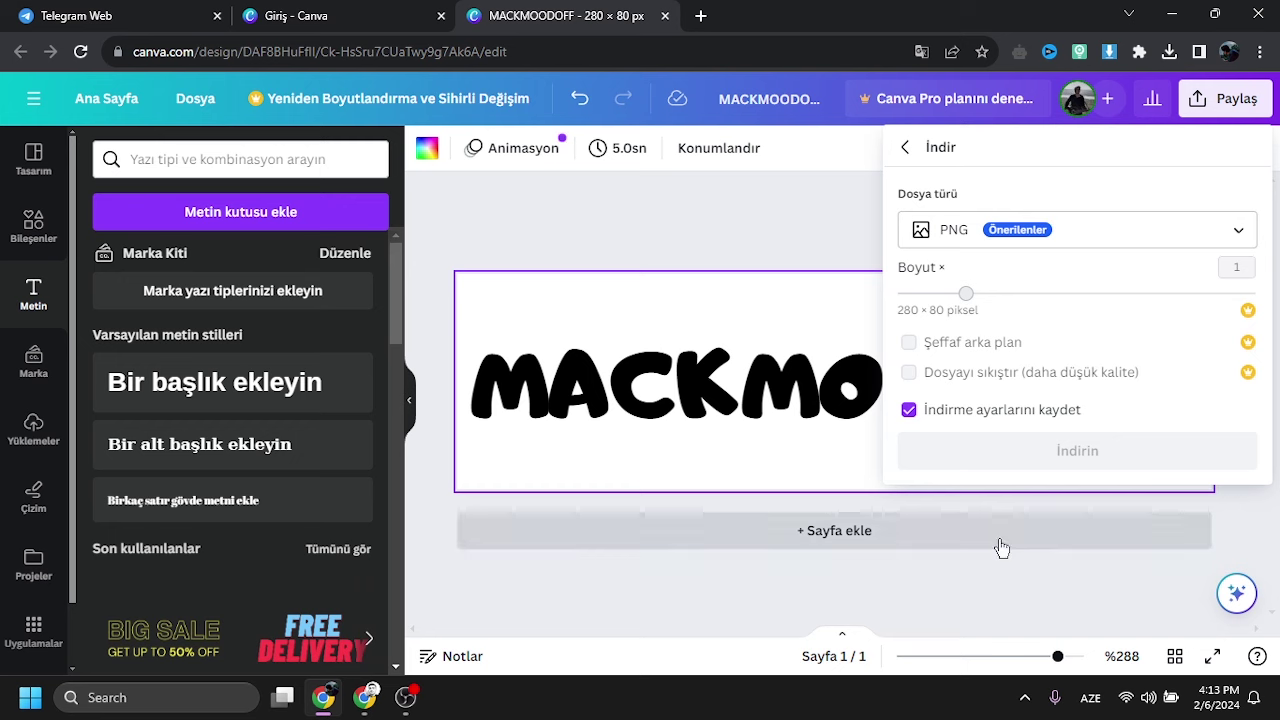
click(1022, 454)
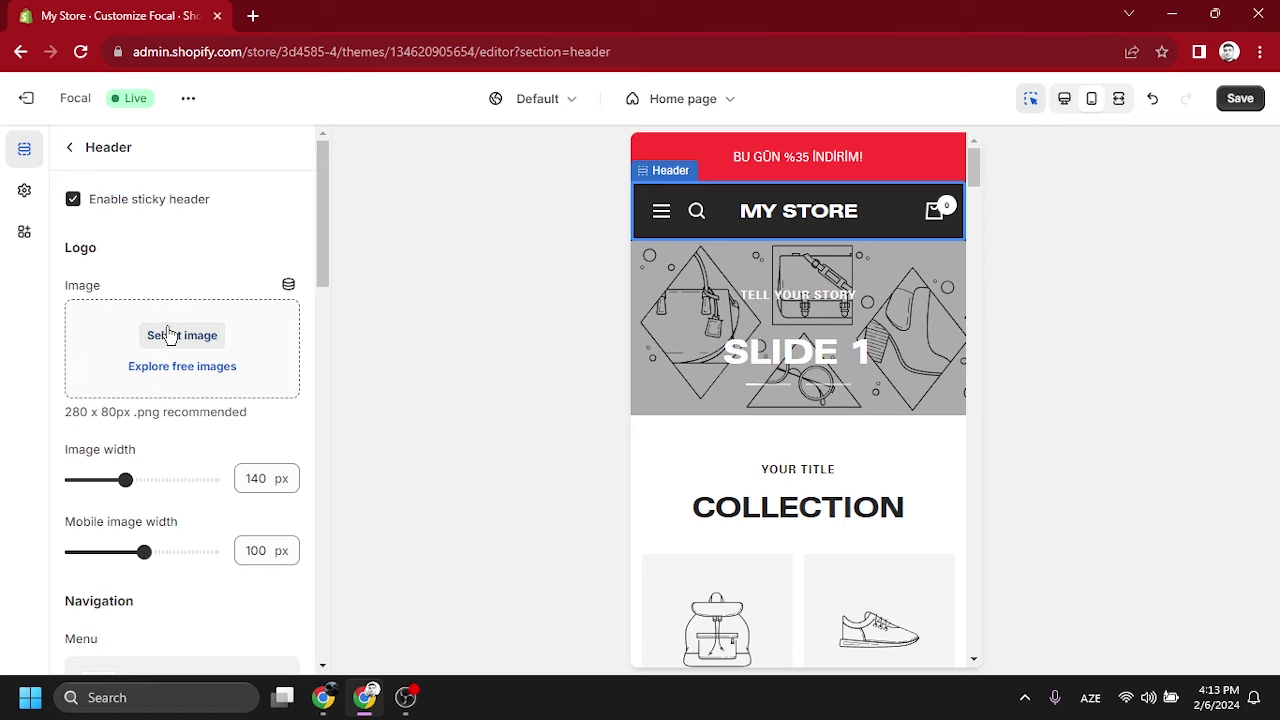
- Upload the MACKMOODOFF PNG from the Downloads folder and use it as the header's logo image
click(170, 335)
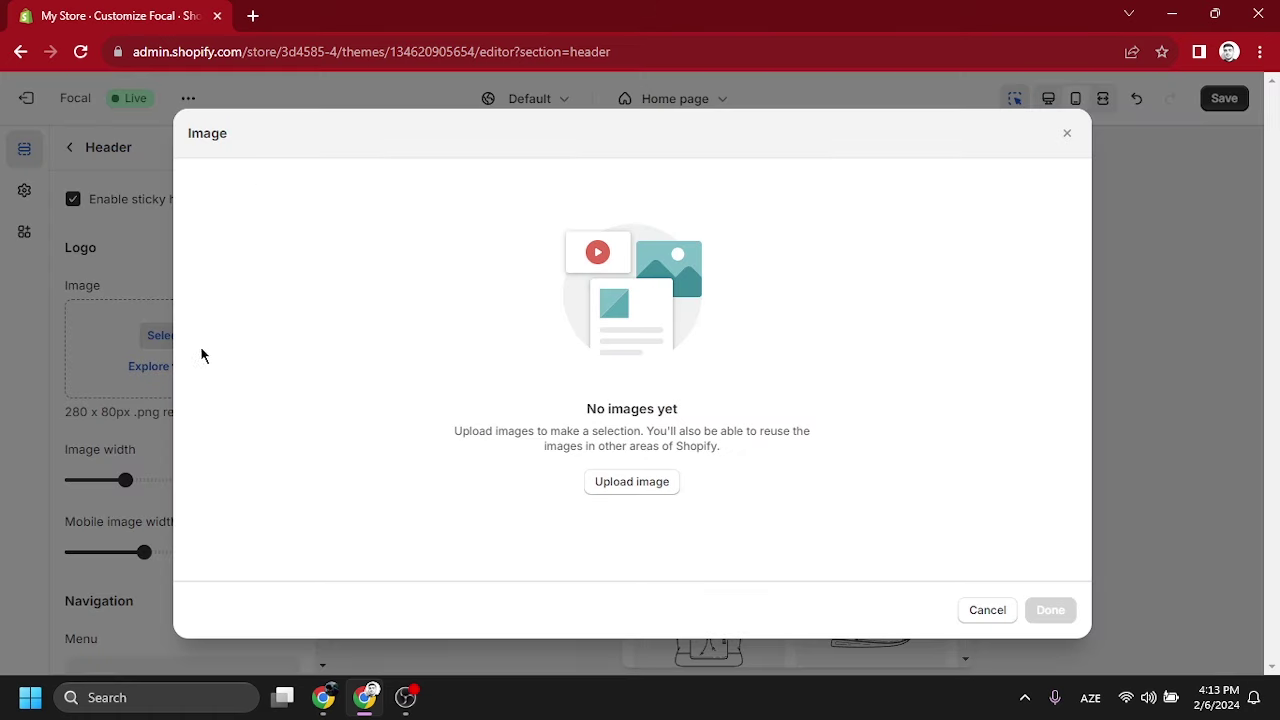
click(647, 489)
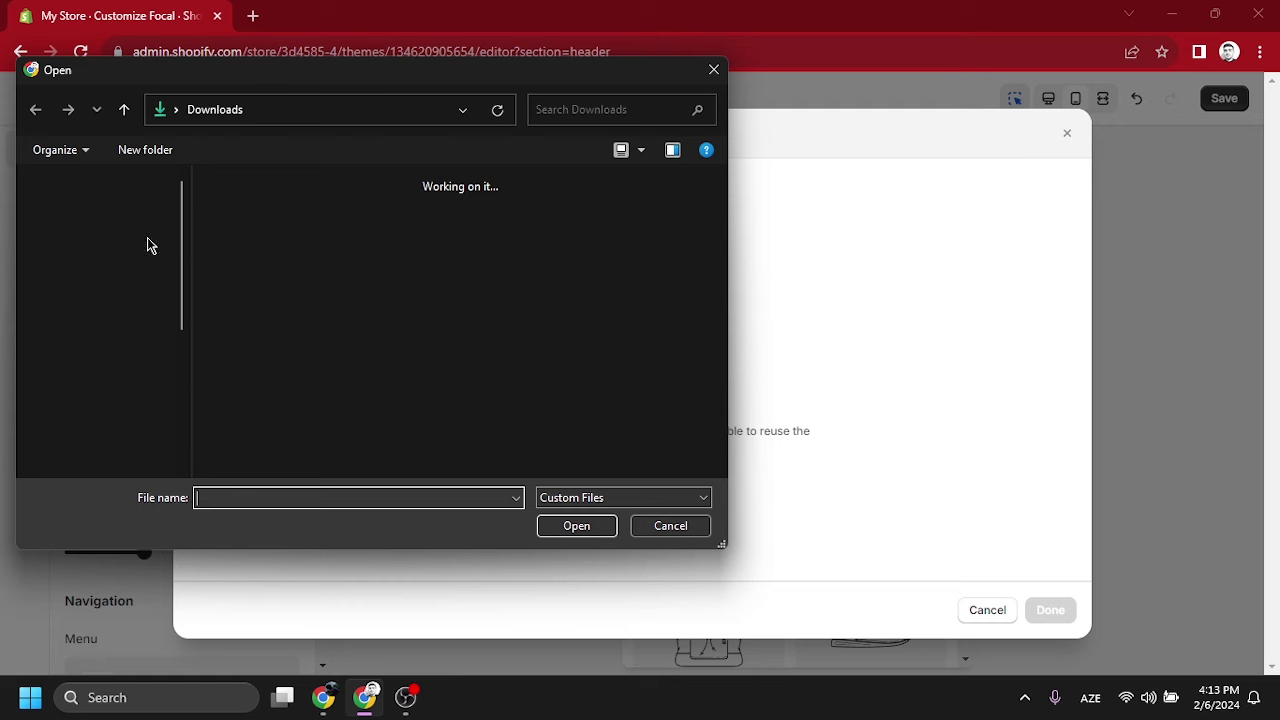
double_click(236, 250)
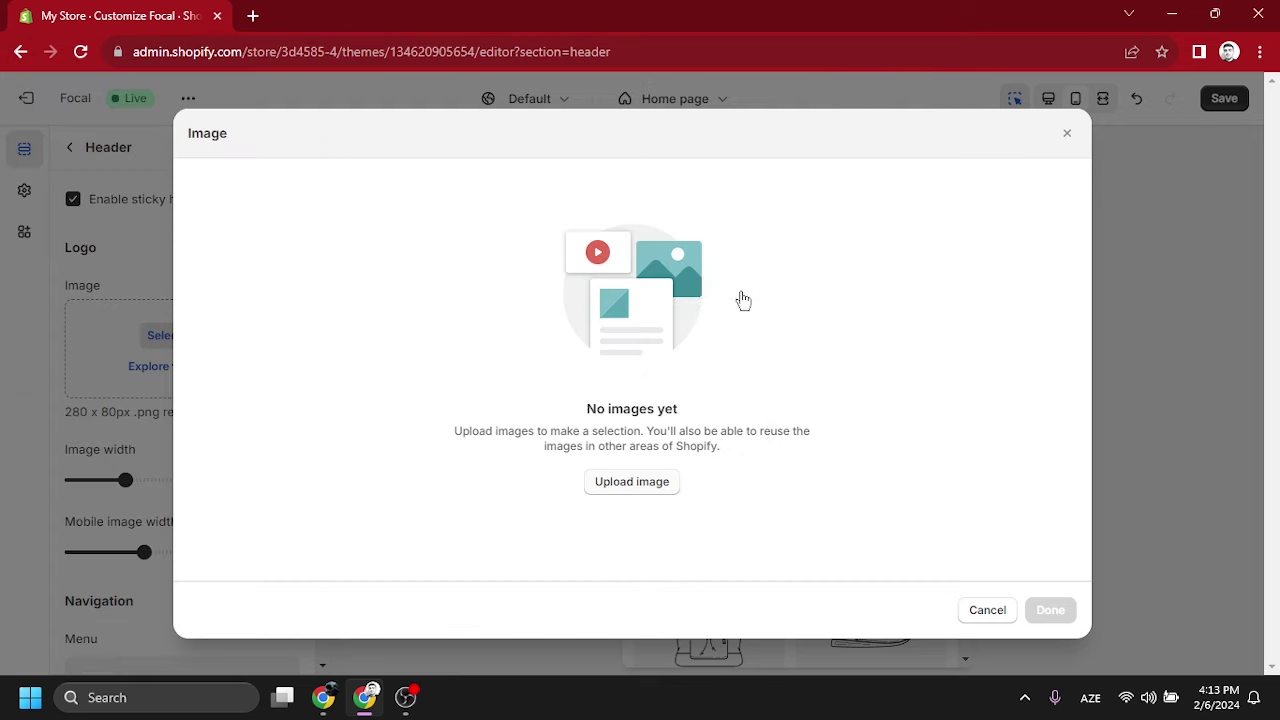
click(1051, 611)
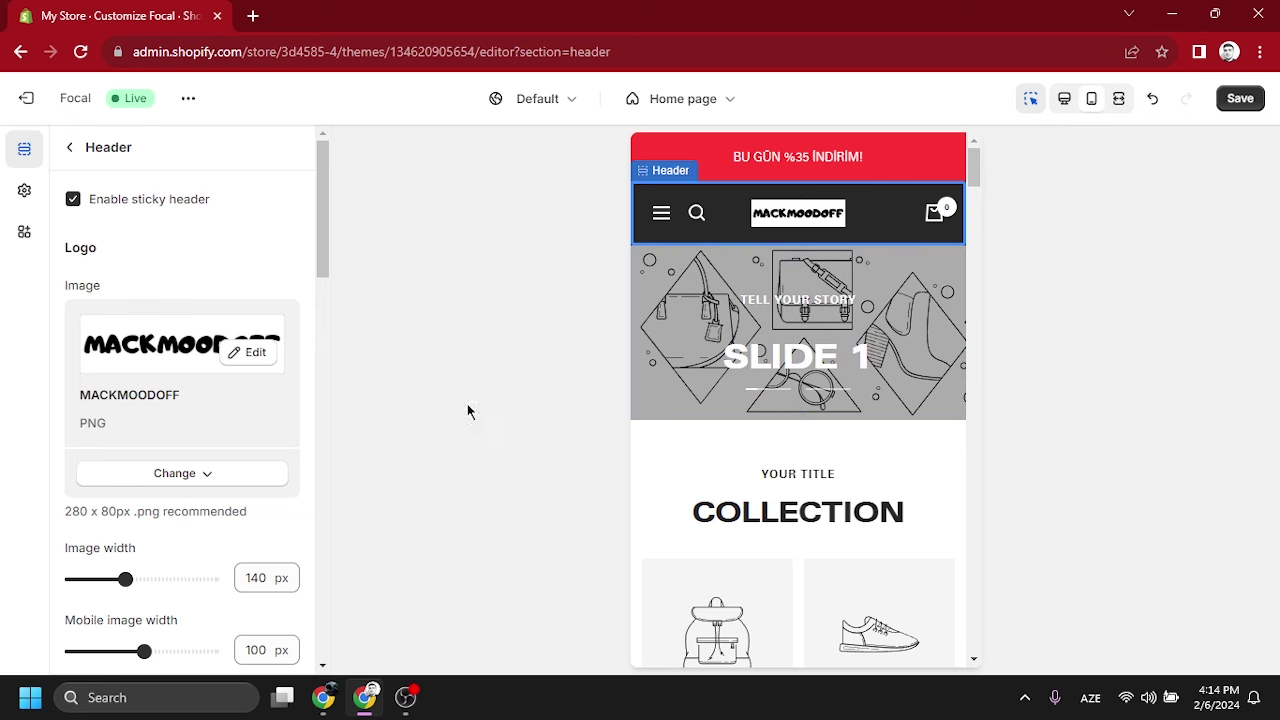
- Set the header logo's image width to 115 px and its mobile image width to 95 px
scroll(309, 347, down, 2)
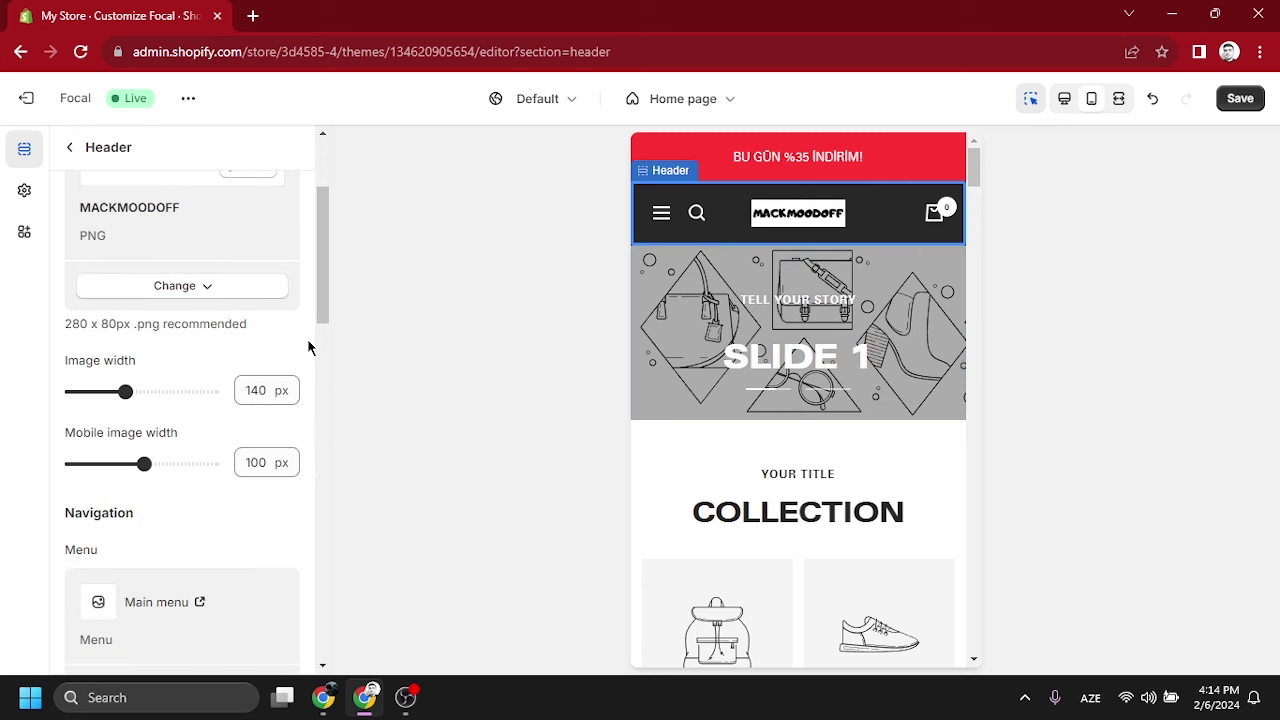
scroll(310, 339, down, 2)
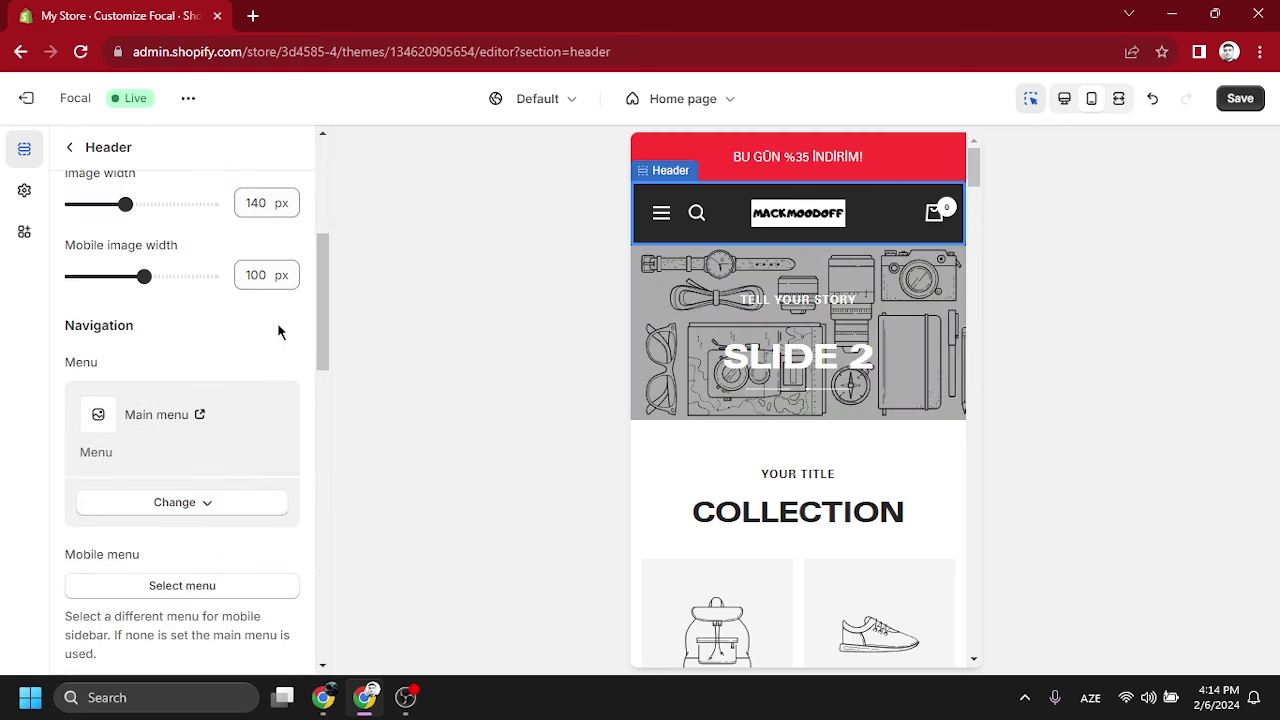
scroll(270, 332, up, 2)
drag(125, 387, 151, 391)
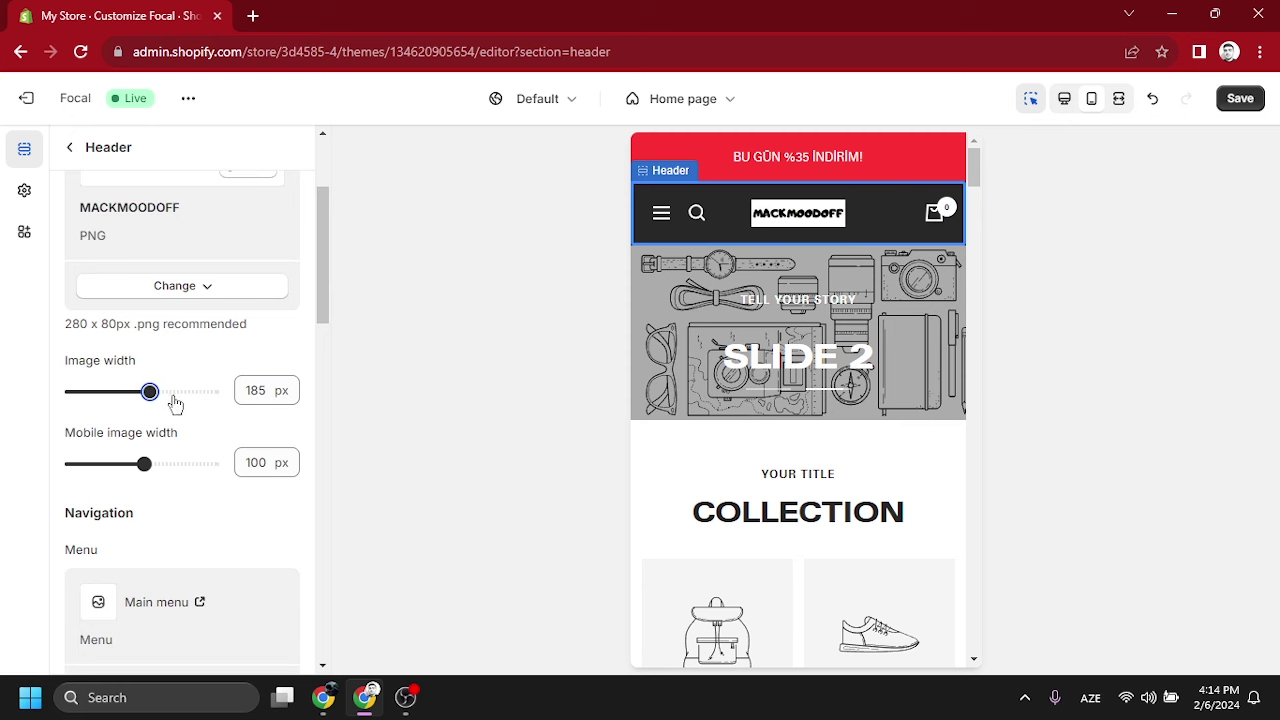
drag(150, 392, 112, 392)
drag(146, 462, 177, 462)
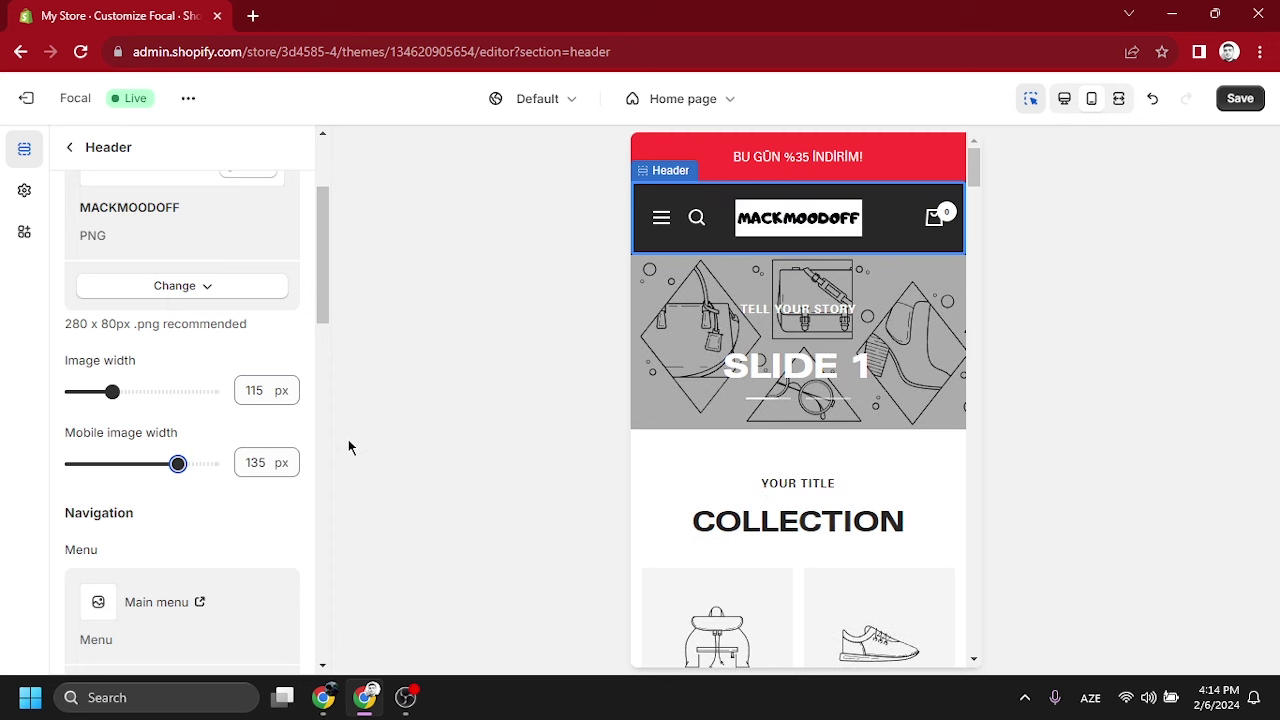
drag(178, 463, 203, 463)
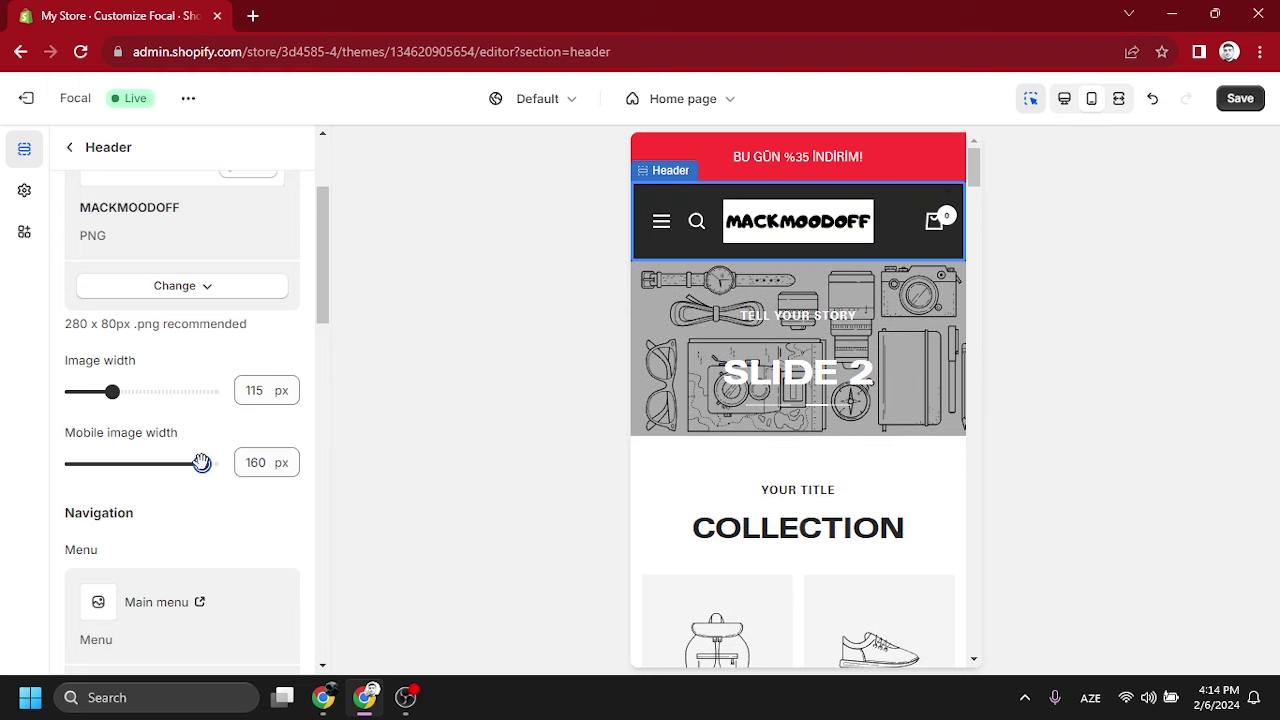
drag(202, 462, 139, 463)
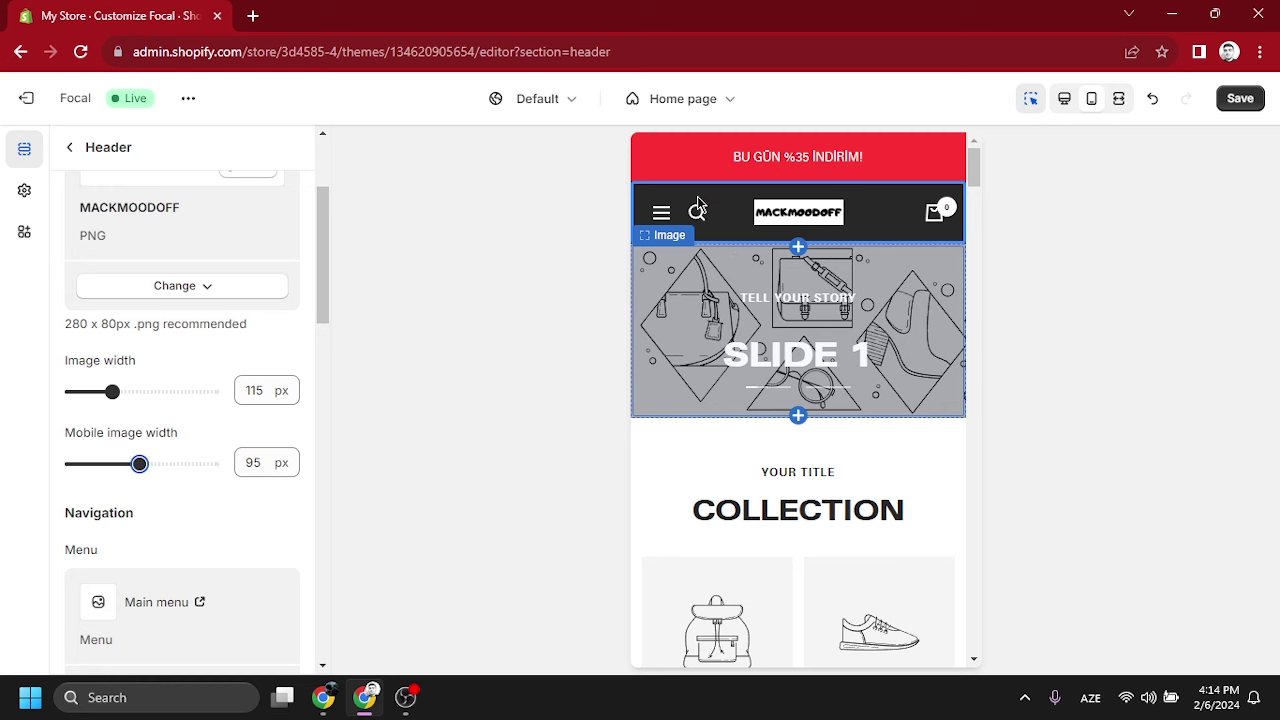
- Open the header's navigation menu in the mobile preview to check its links, and close it again
scroll(278, 524, down, 2)
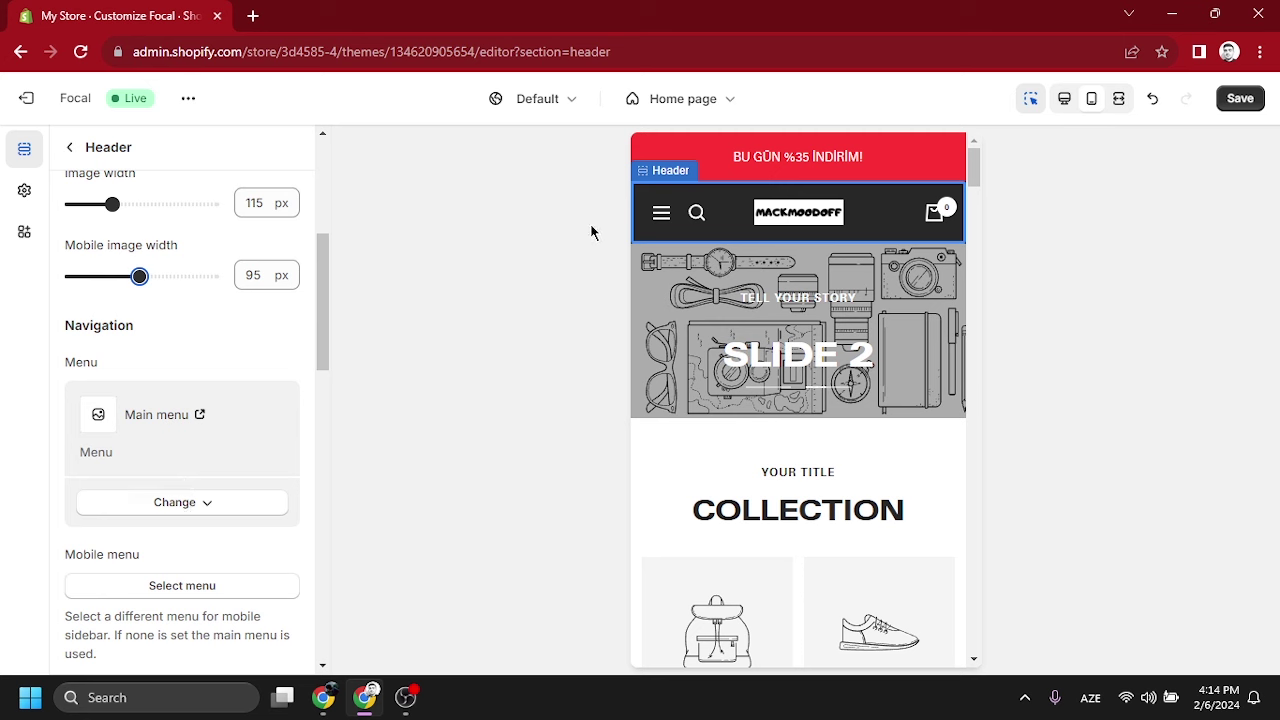
click(661, 215)
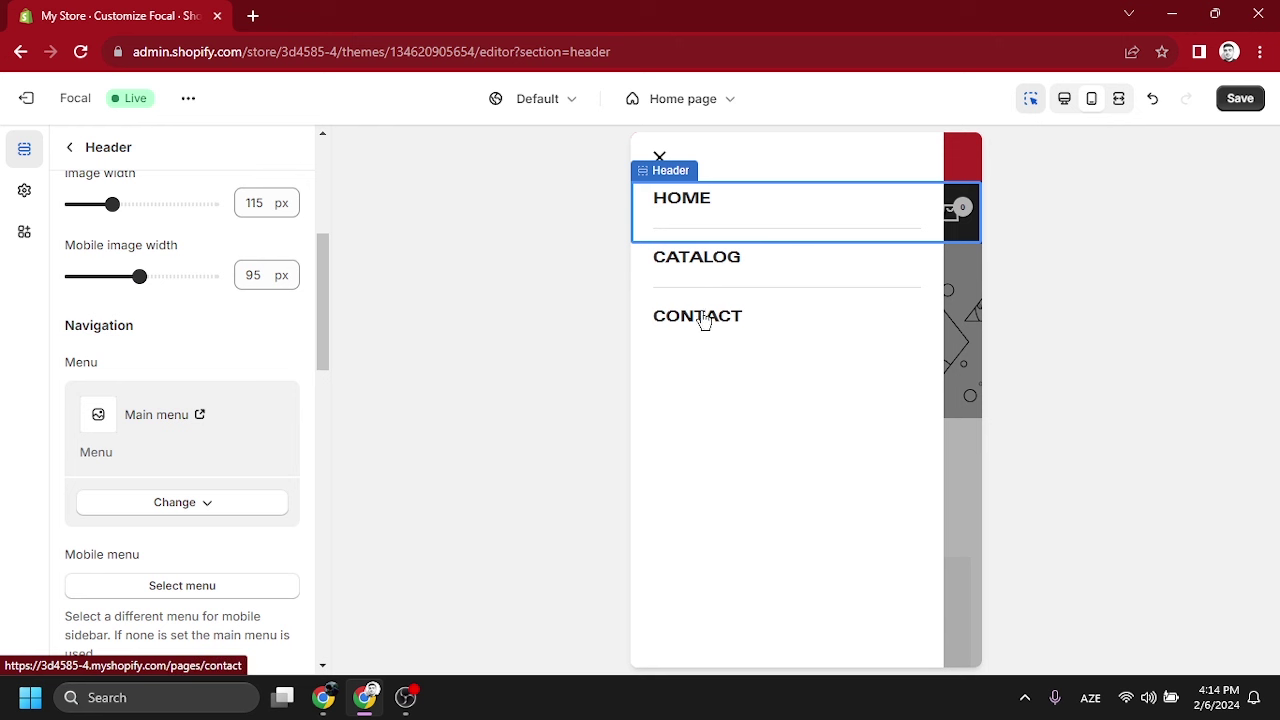
click(658, 153)
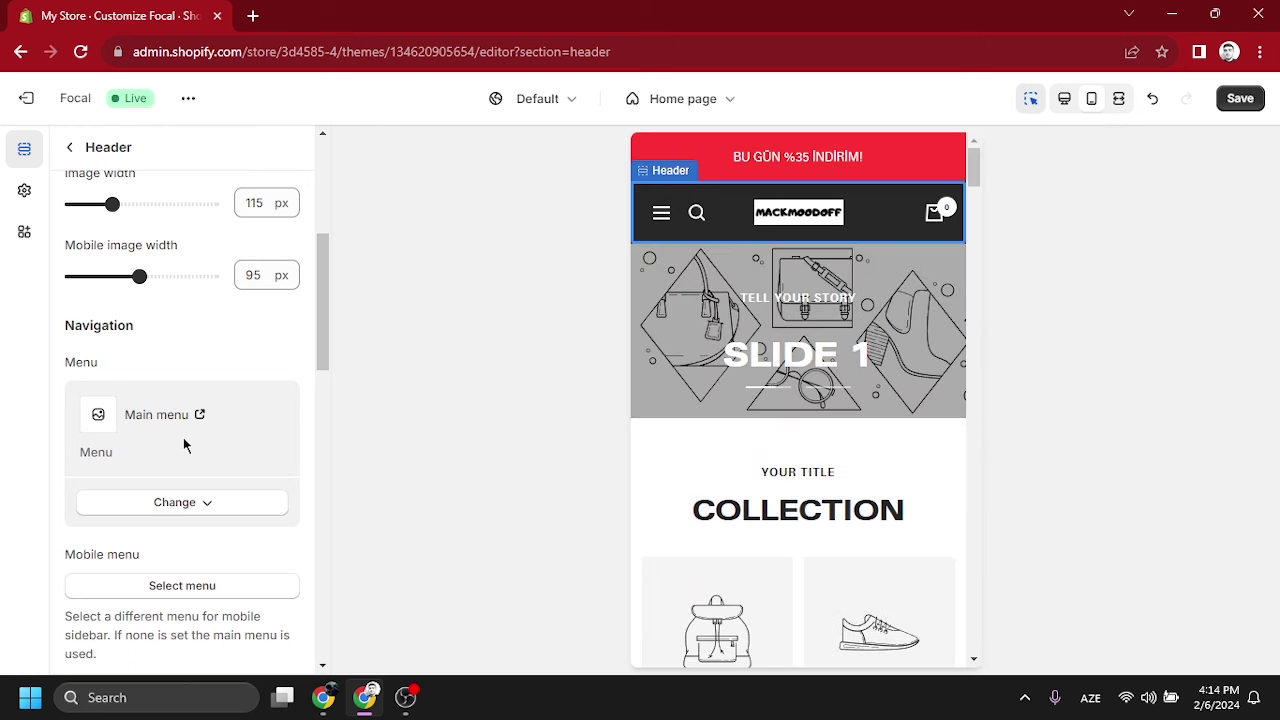
- Try the header's Show icons and Show country/region selector options, switching each one back off
scroll(194, 466, down, 2)
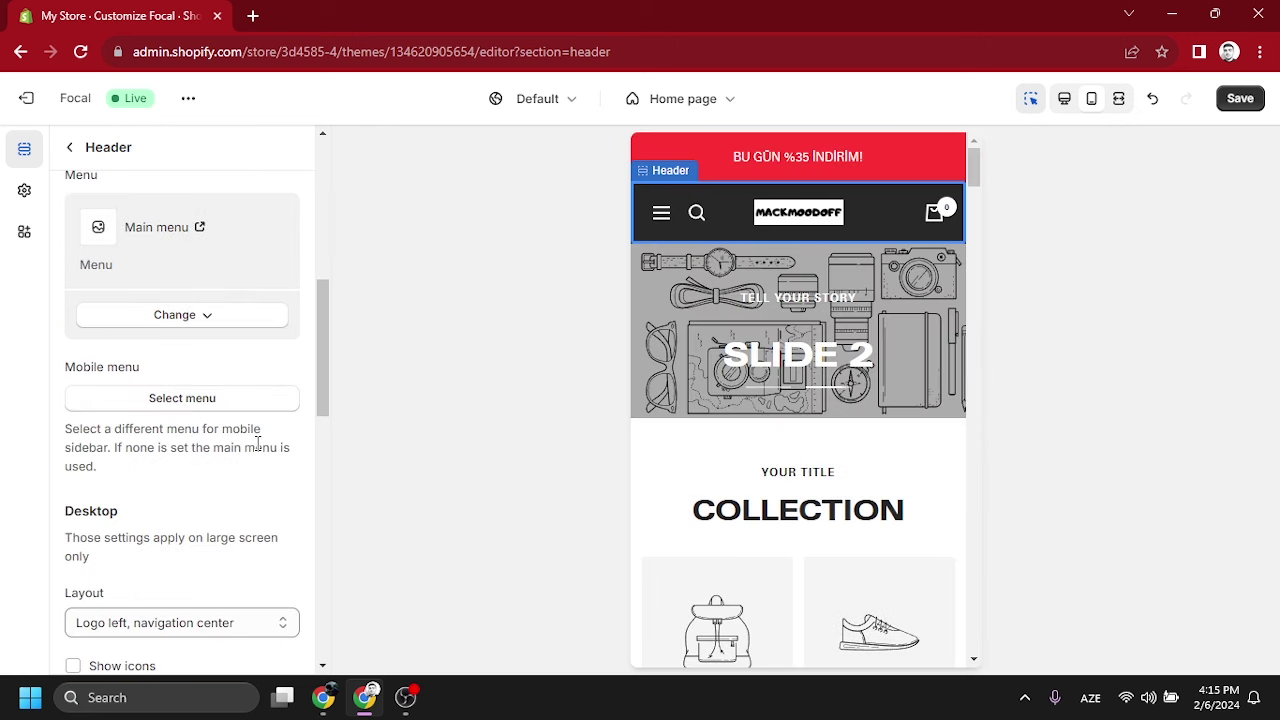
scroll(258, 444, down, 2)
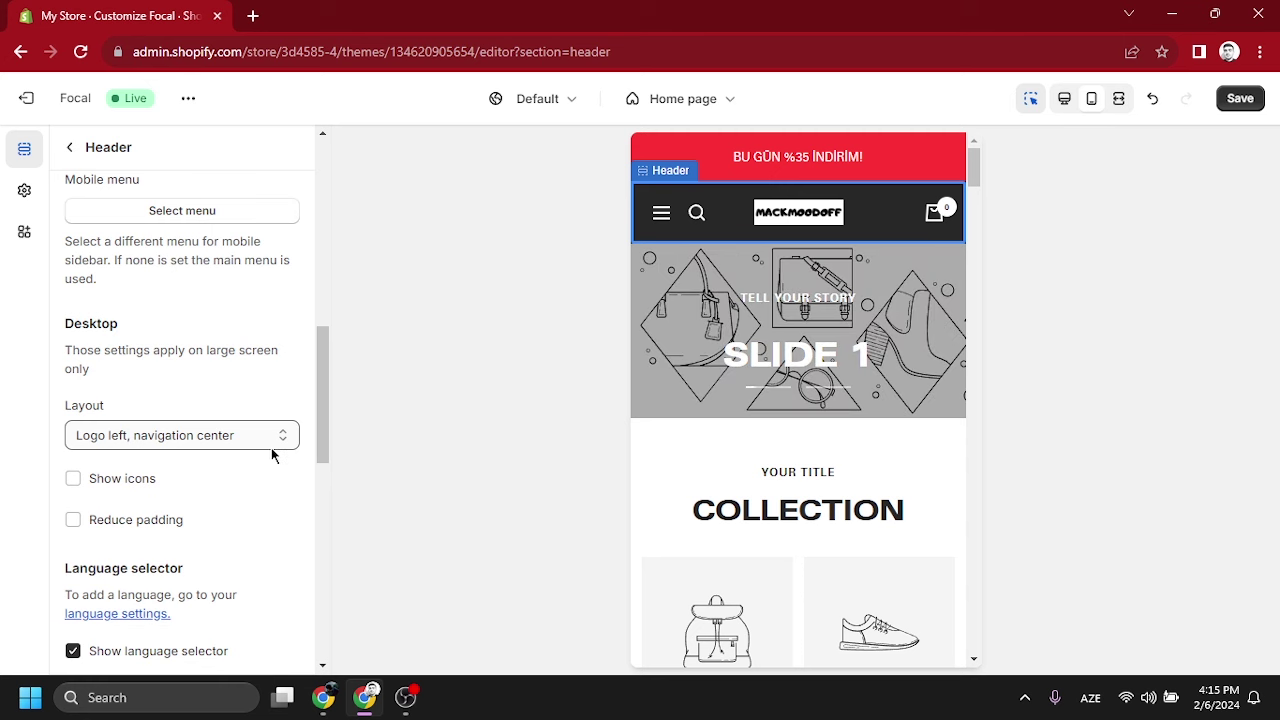
scroll(122, 412, down, 2)
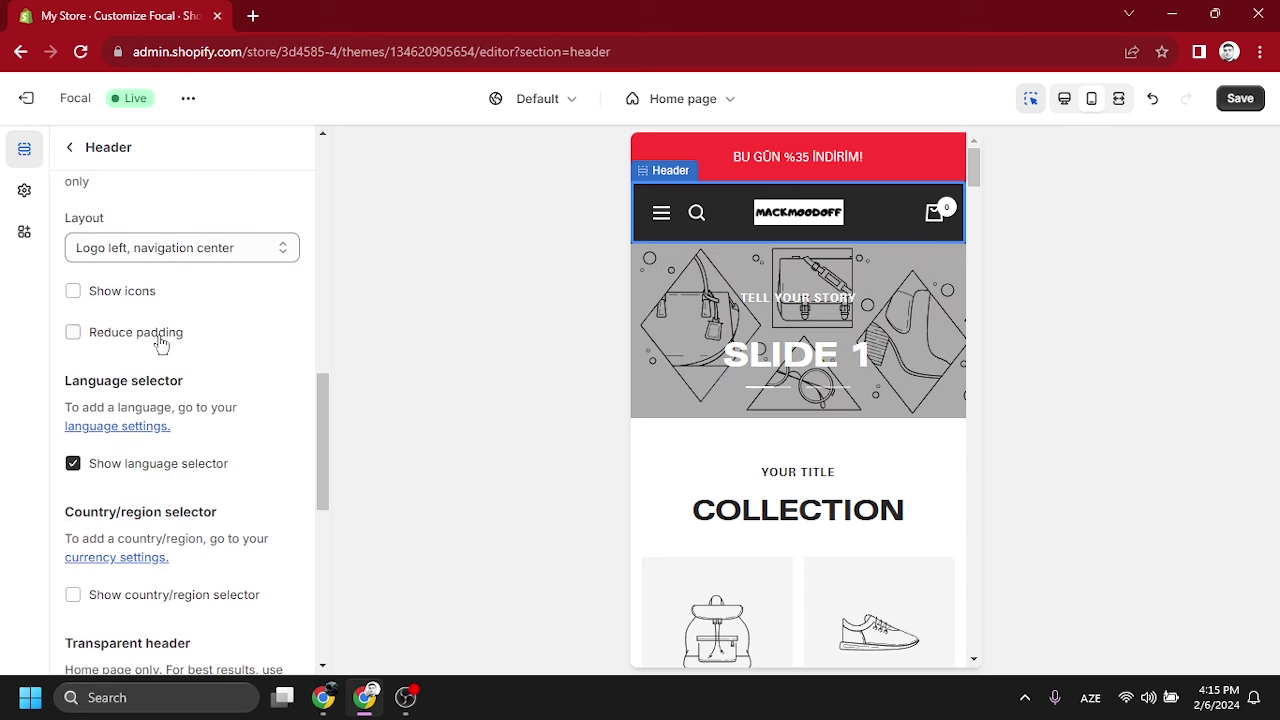
click(72, 290)
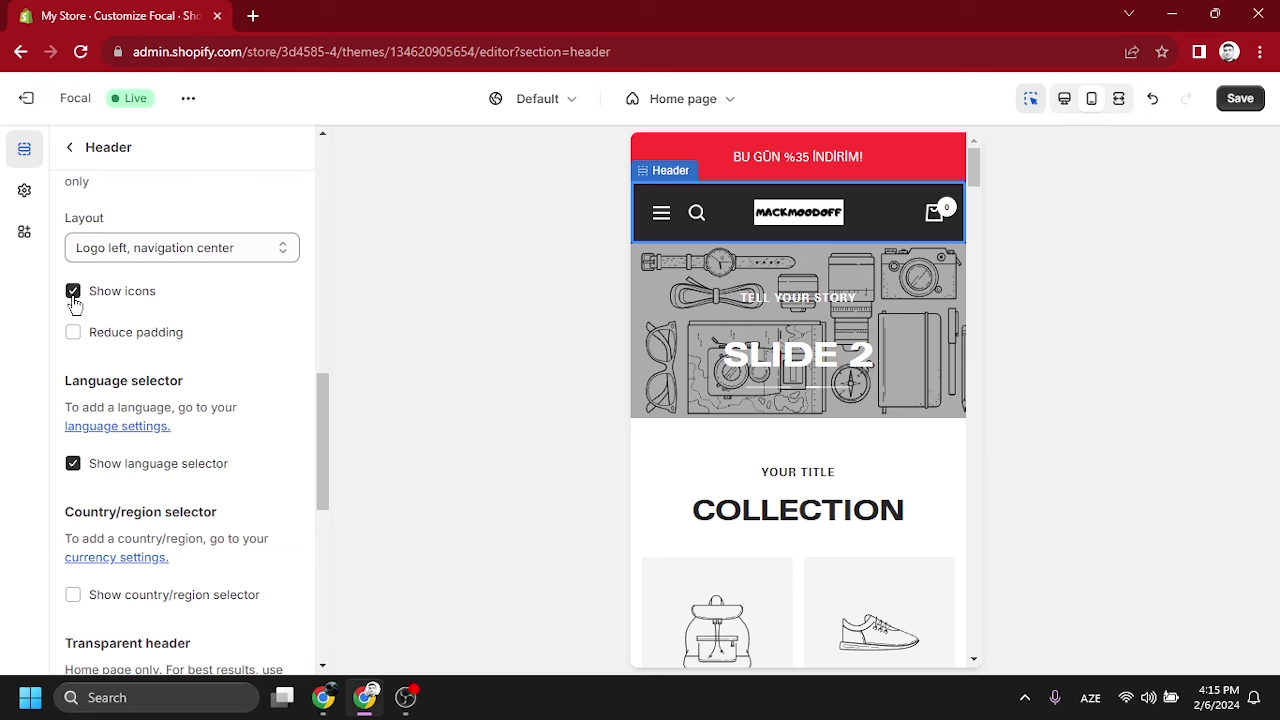
click(73, 291)
scroll(74, 420, down, 1)
click(73, 501)
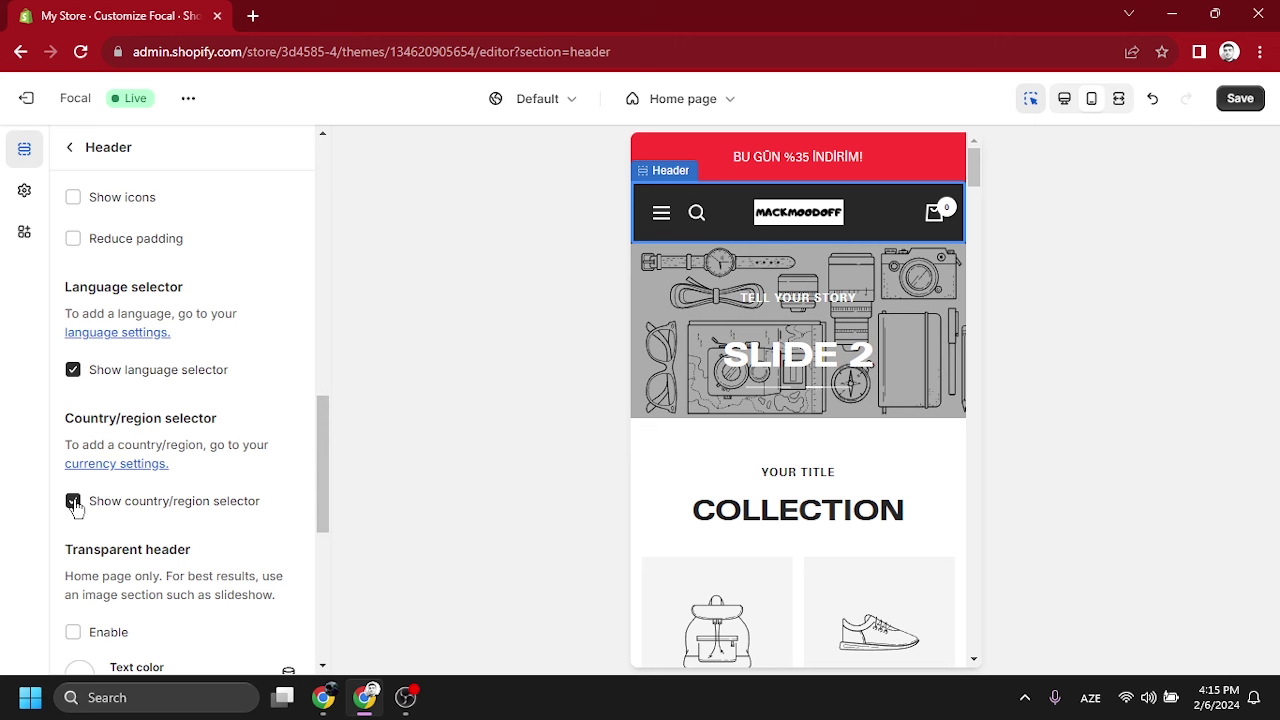
click(73, 501)
- Assign the MACKMOODOFF image from the store library as the transparent header's logo image
scroll(150, 500, down, 2)
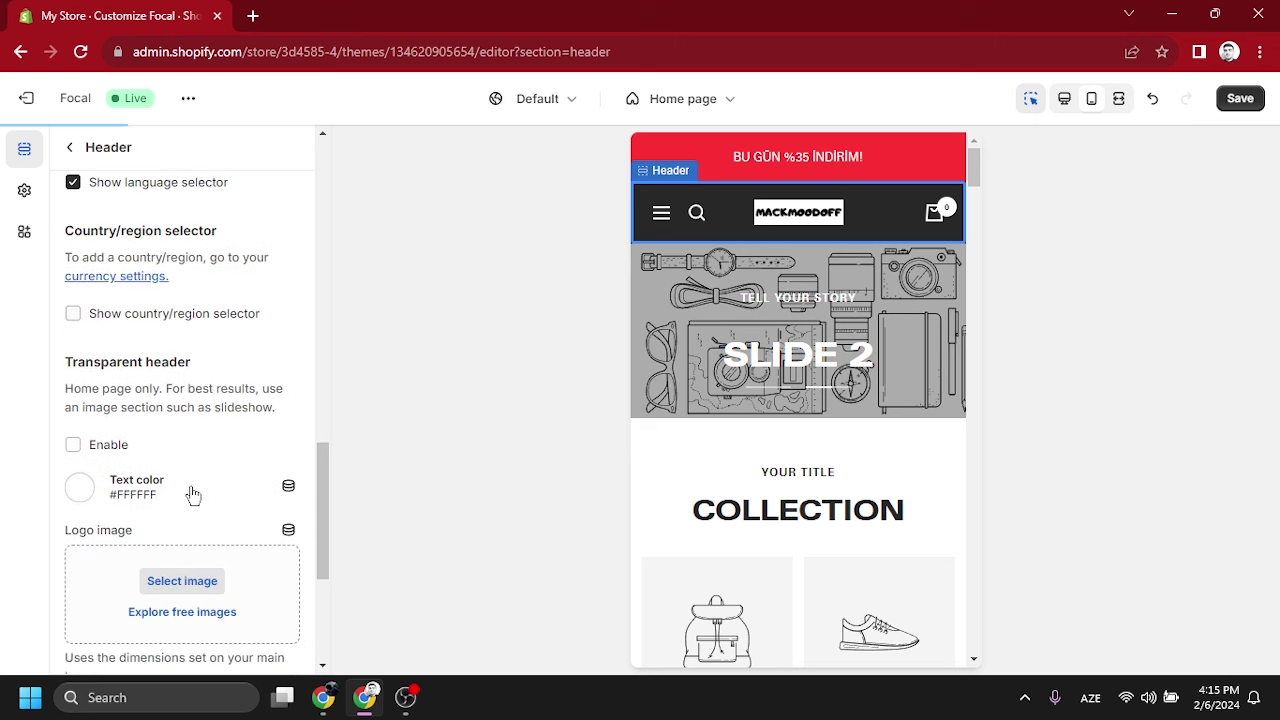
click(73, 445)
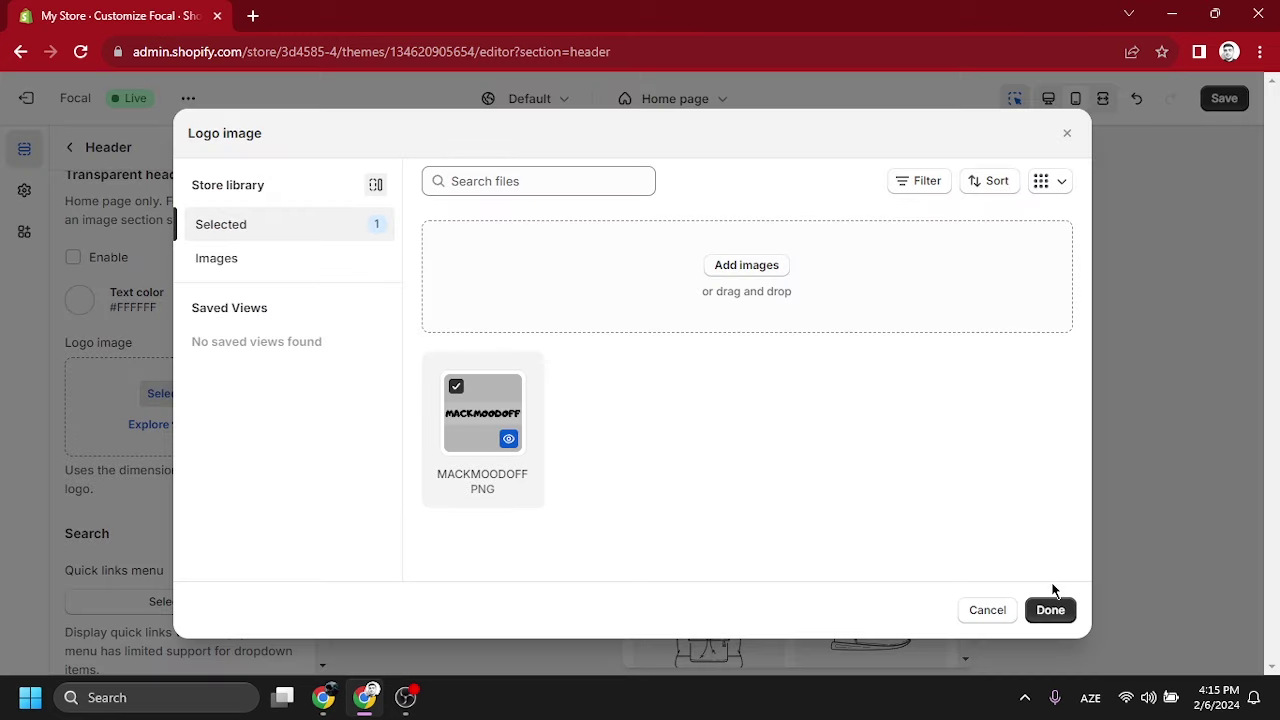
click(1051, 608)
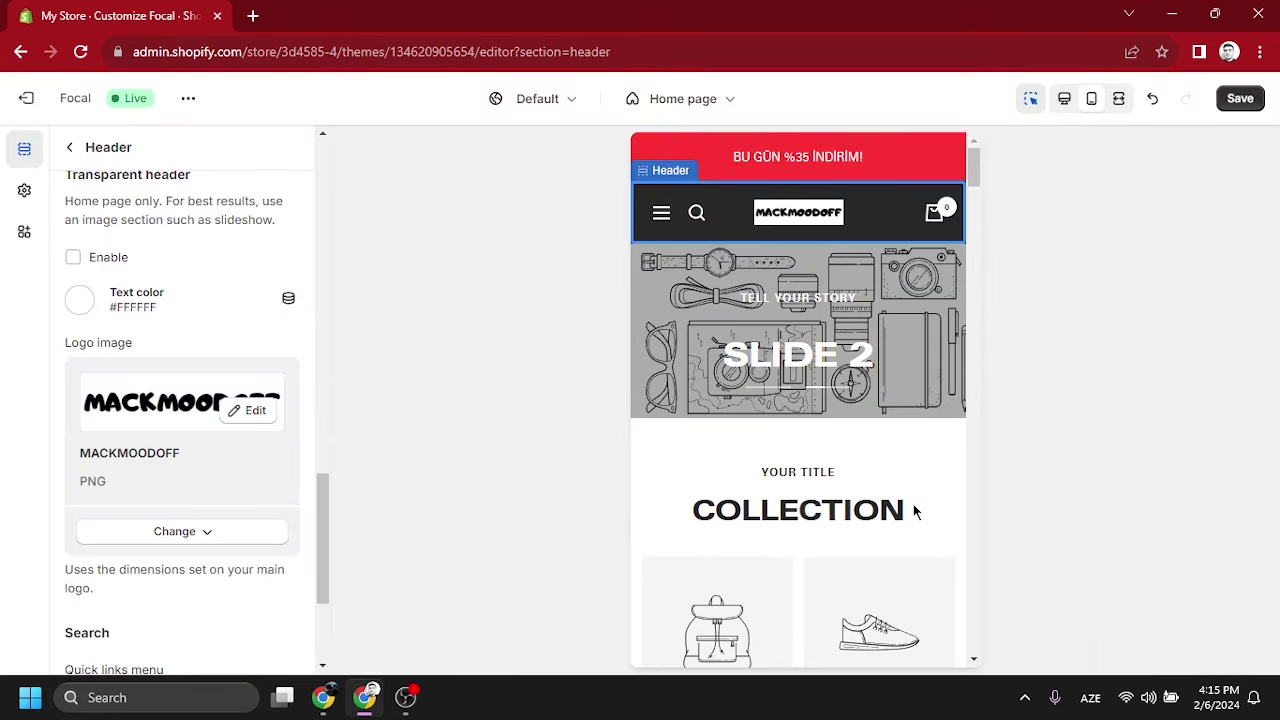
- Set the Slide 1 image to the free rack-of-womens-clothing photo from the Shop Local category
click(873, 412)
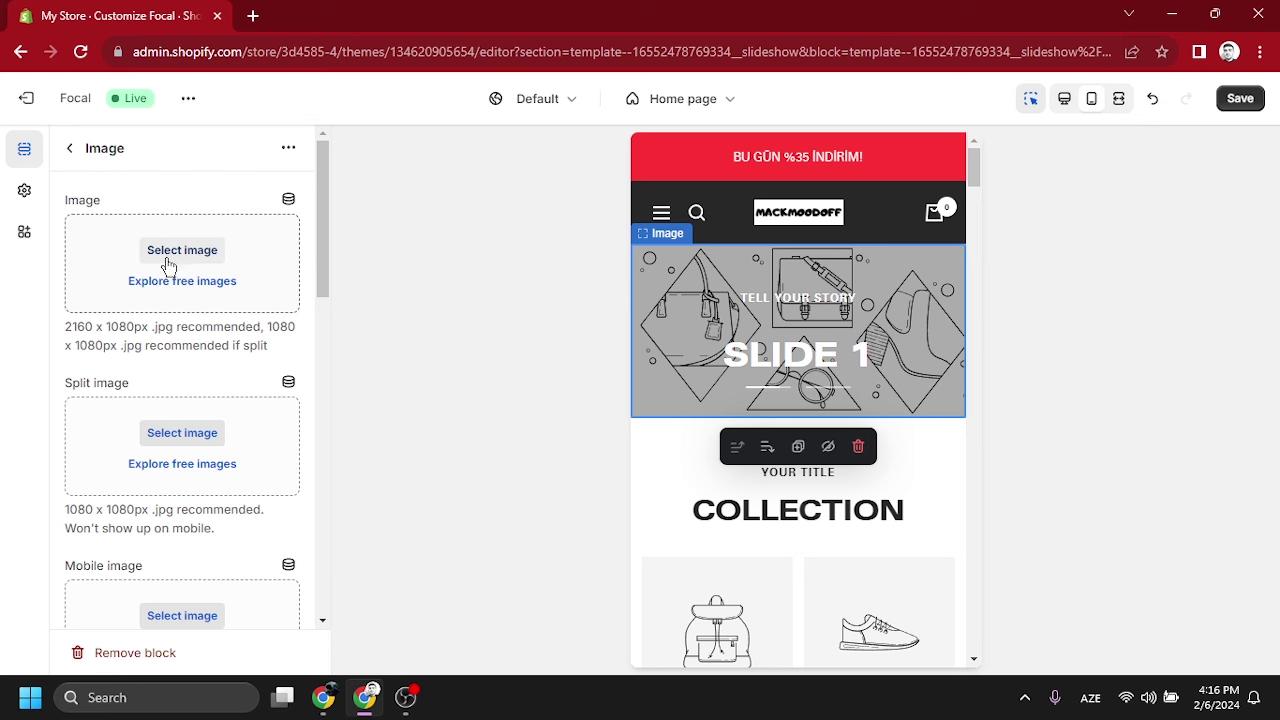
click(160, 283)
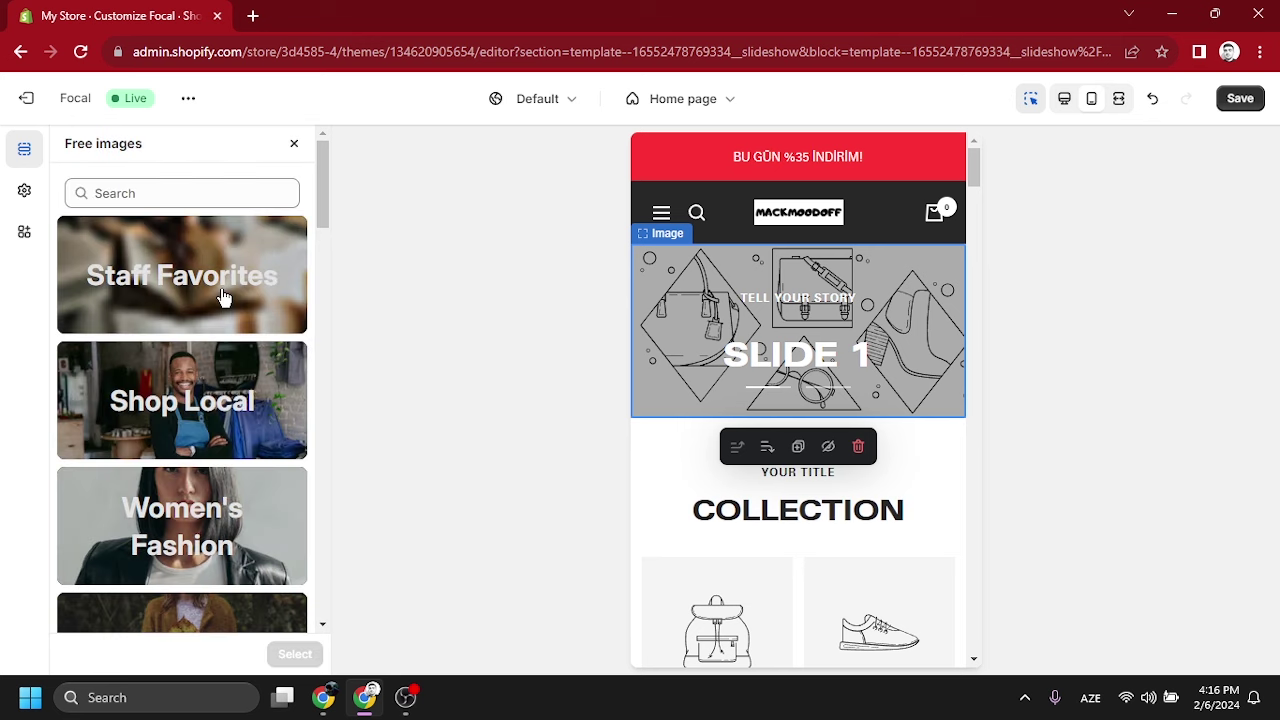
click(236, 390)
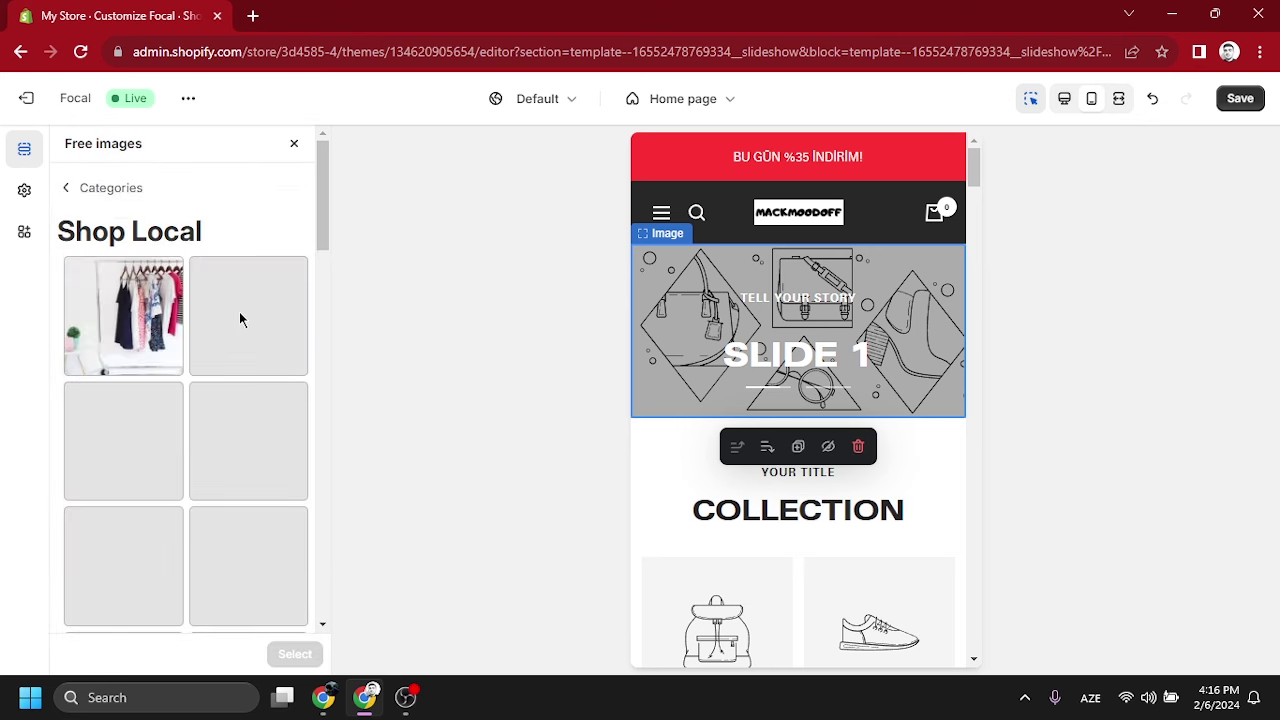
click(123, 315)
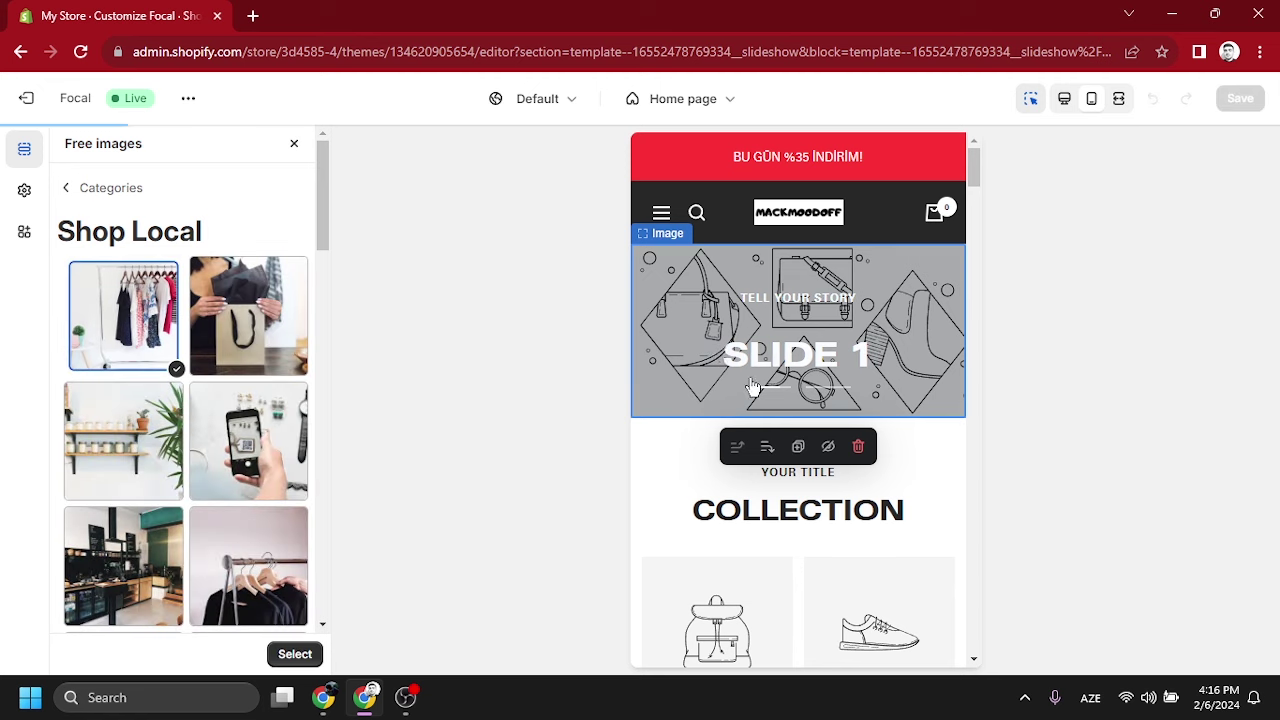
click(290, 654)
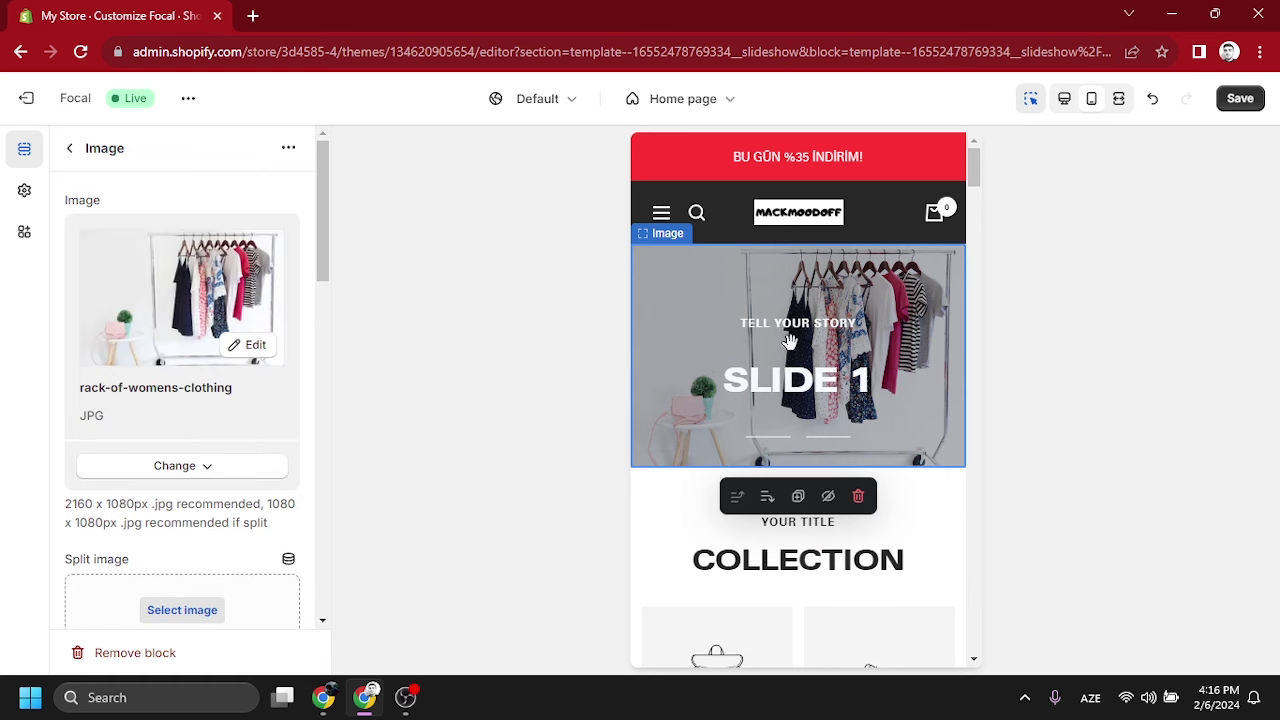
- Set the slide's split image to the free fashion-model-in-pink photo from the Women's Fashion category
scroll(220, 285, down, 3)
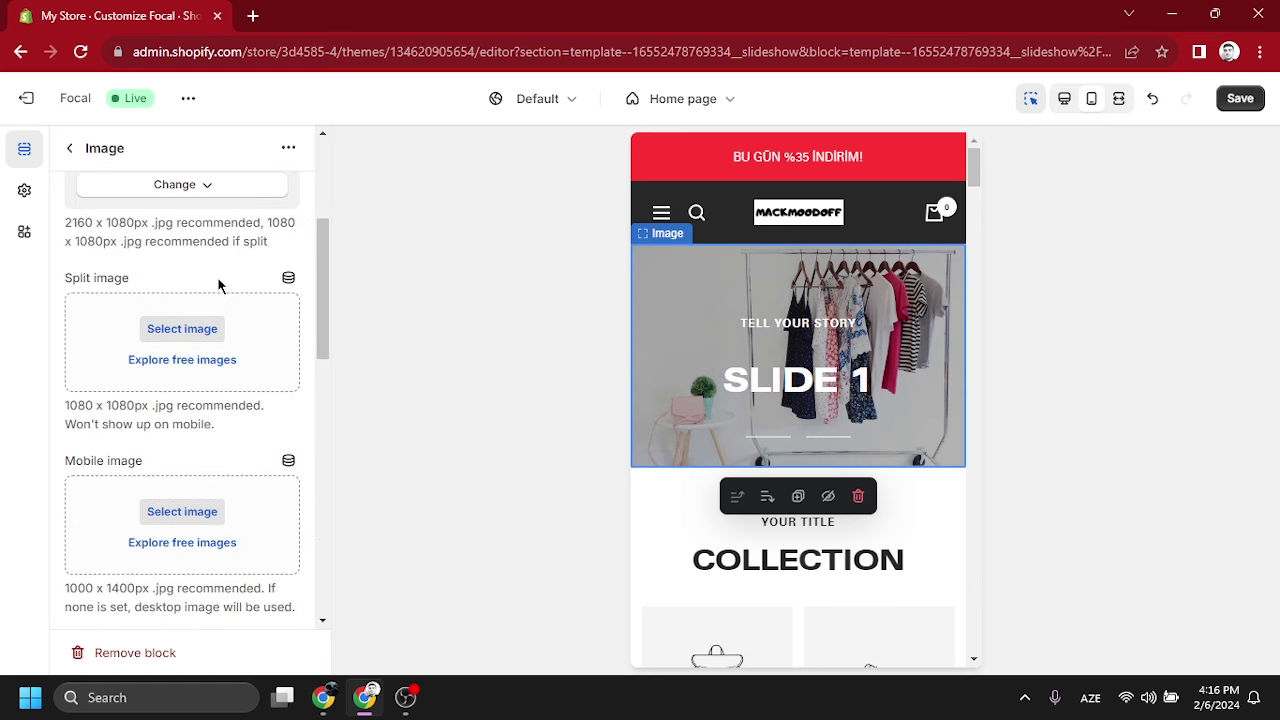
click(182, 360)
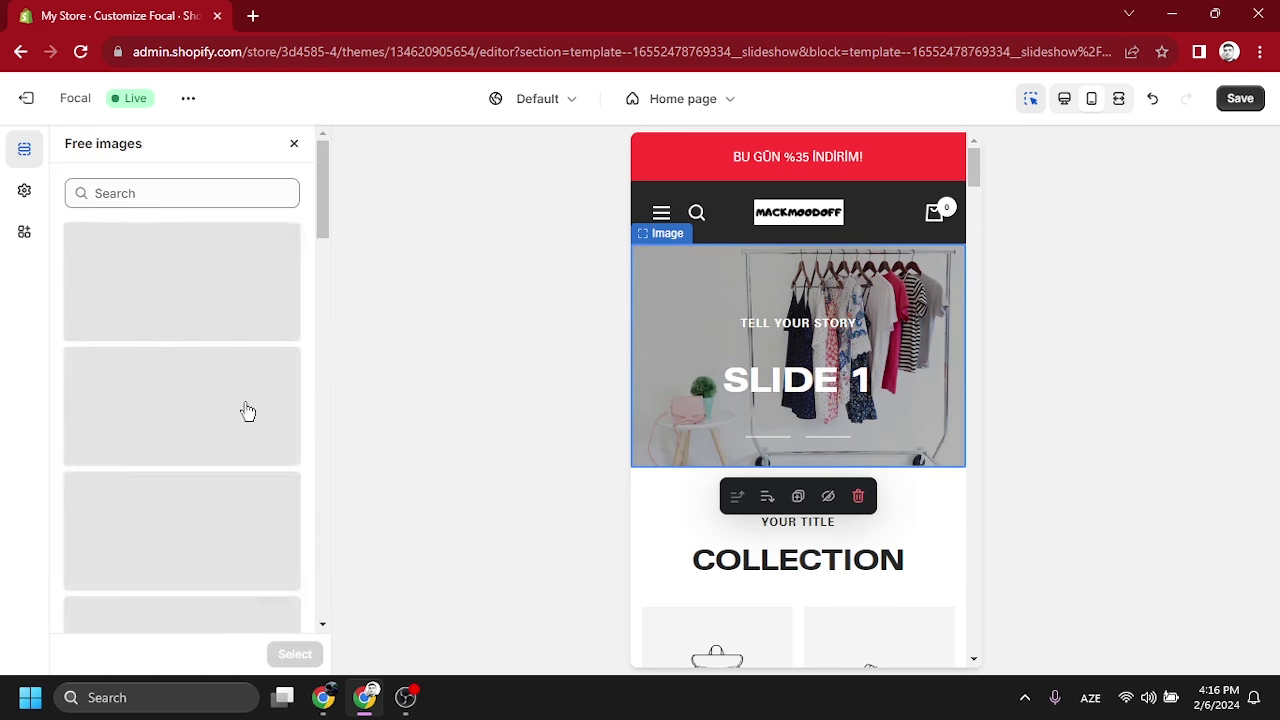
click(240, 510)
click(123, 440)
click(291, 654)
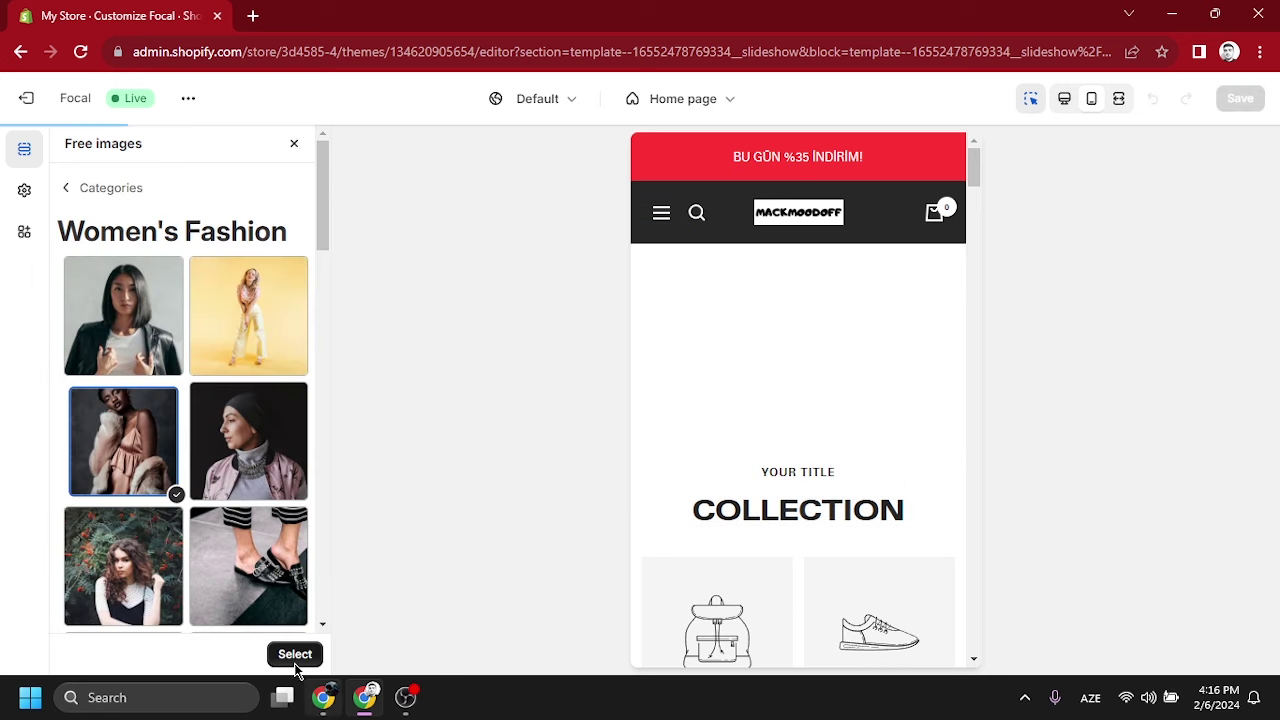
- Set the slide's mobile image to the free autumn-photographer-taking-picture photo
click(188, 440)
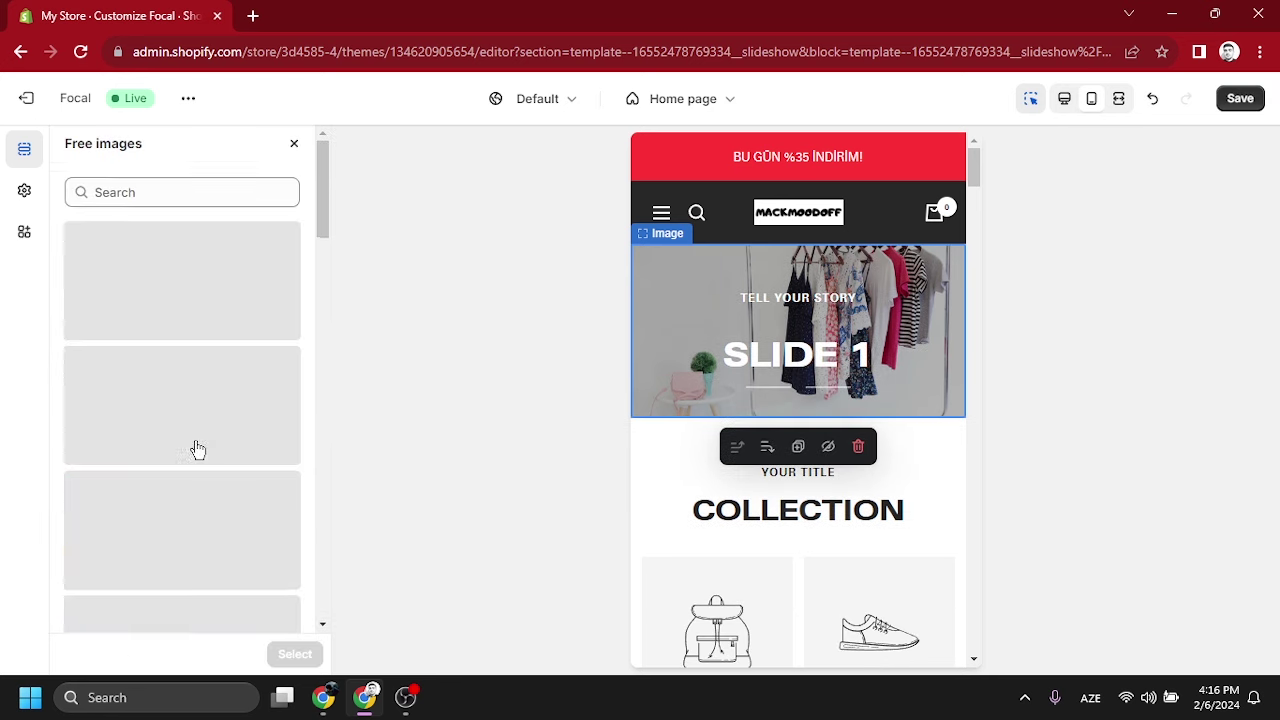
click(262, 418)
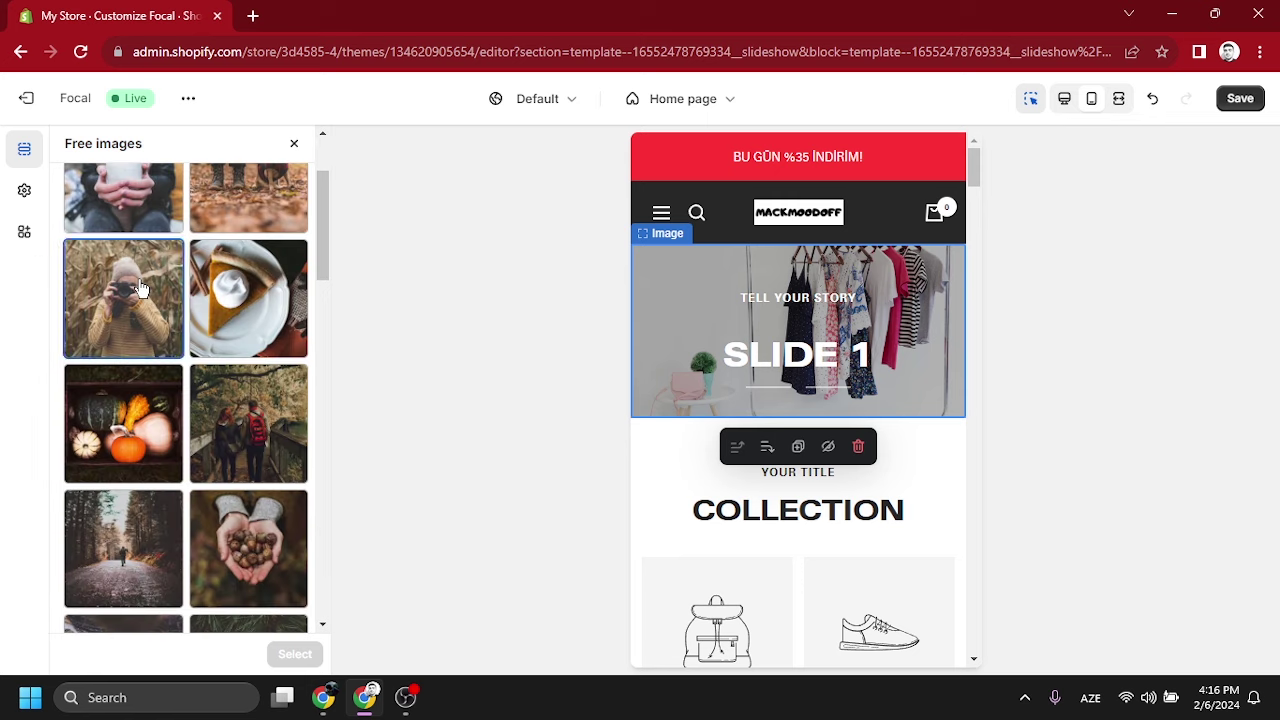
click(123, 298)
click(300, 655)
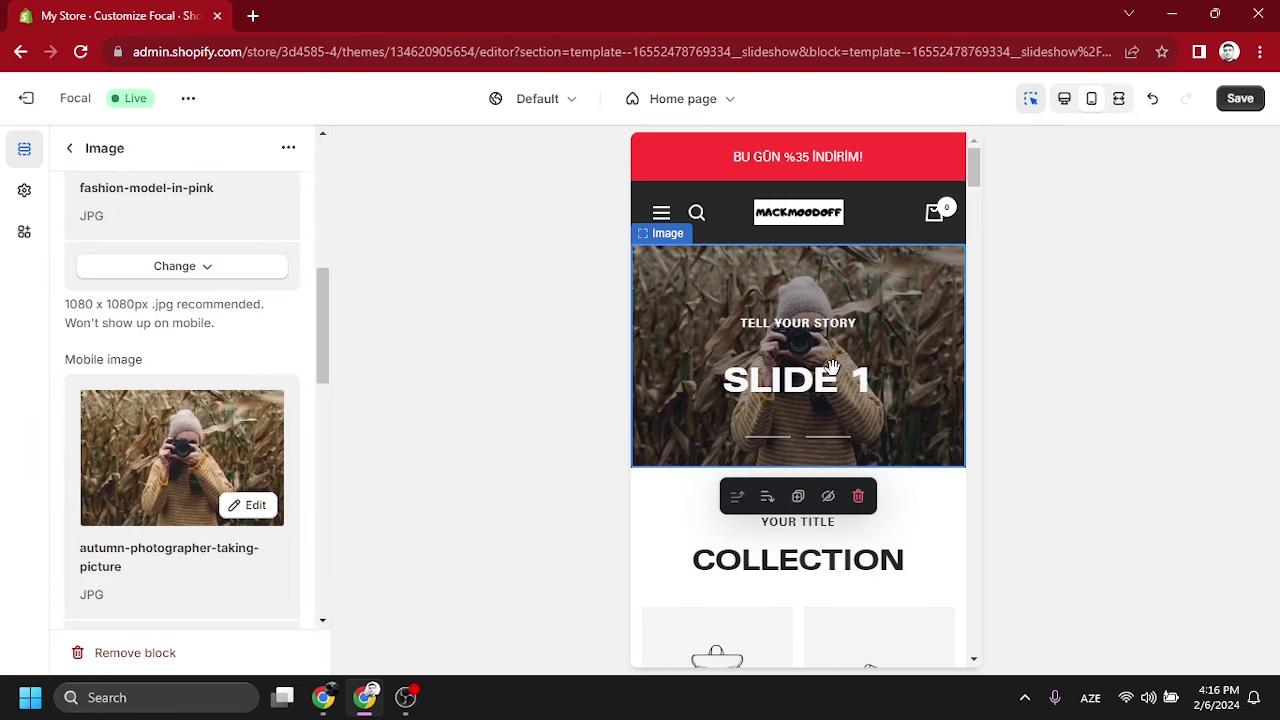
- Keep the first slide's text position at Middle center and set its subheading to "GİYİM DÜNYASI"
scroll(137, 420, up, 6)
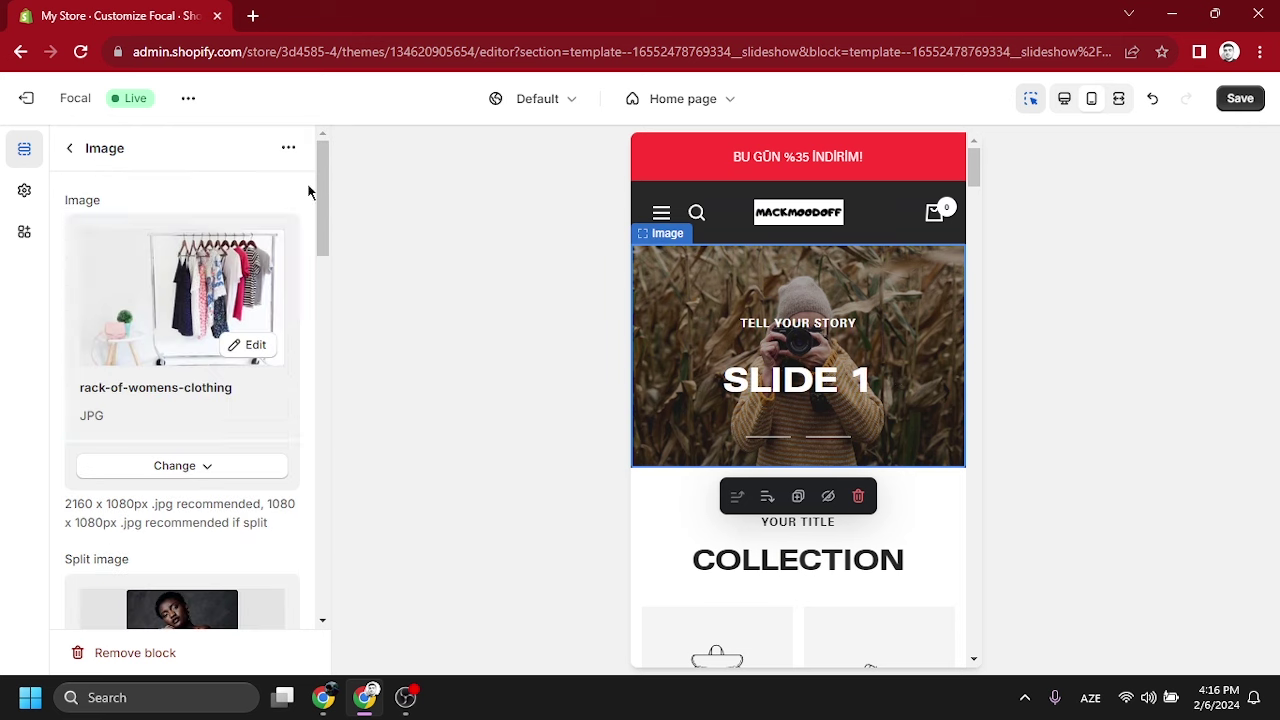
scroll(180, 418, down, 1)
scroll(180, 418, up, 1)
scroll(198, 410, down, 6)
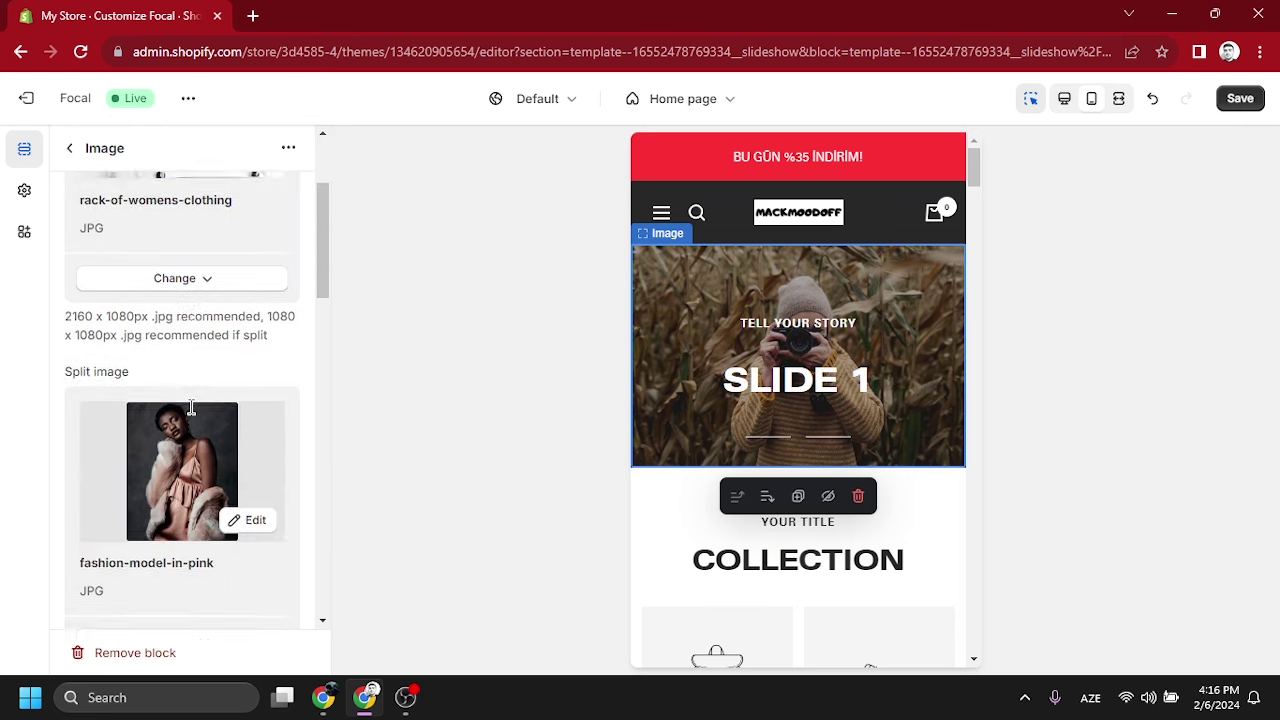
scroll(195, 414, down, 4)
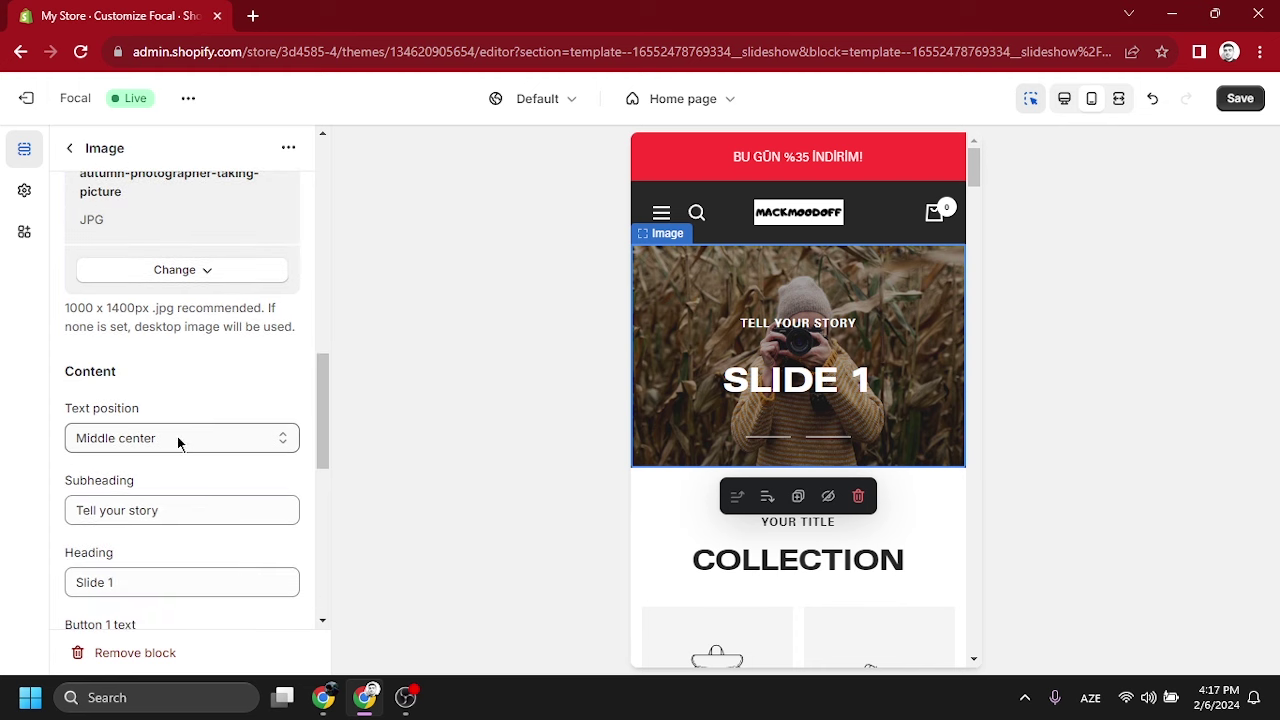
click(177, 438)
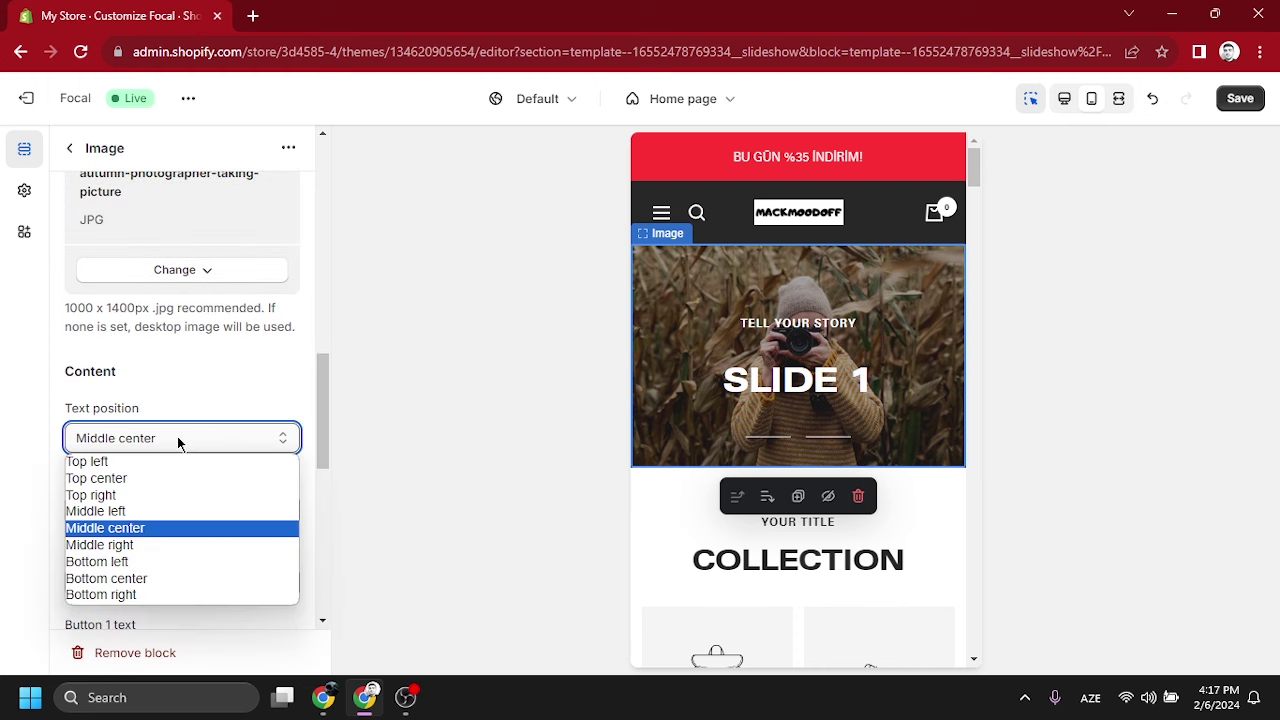
click(157, 530)
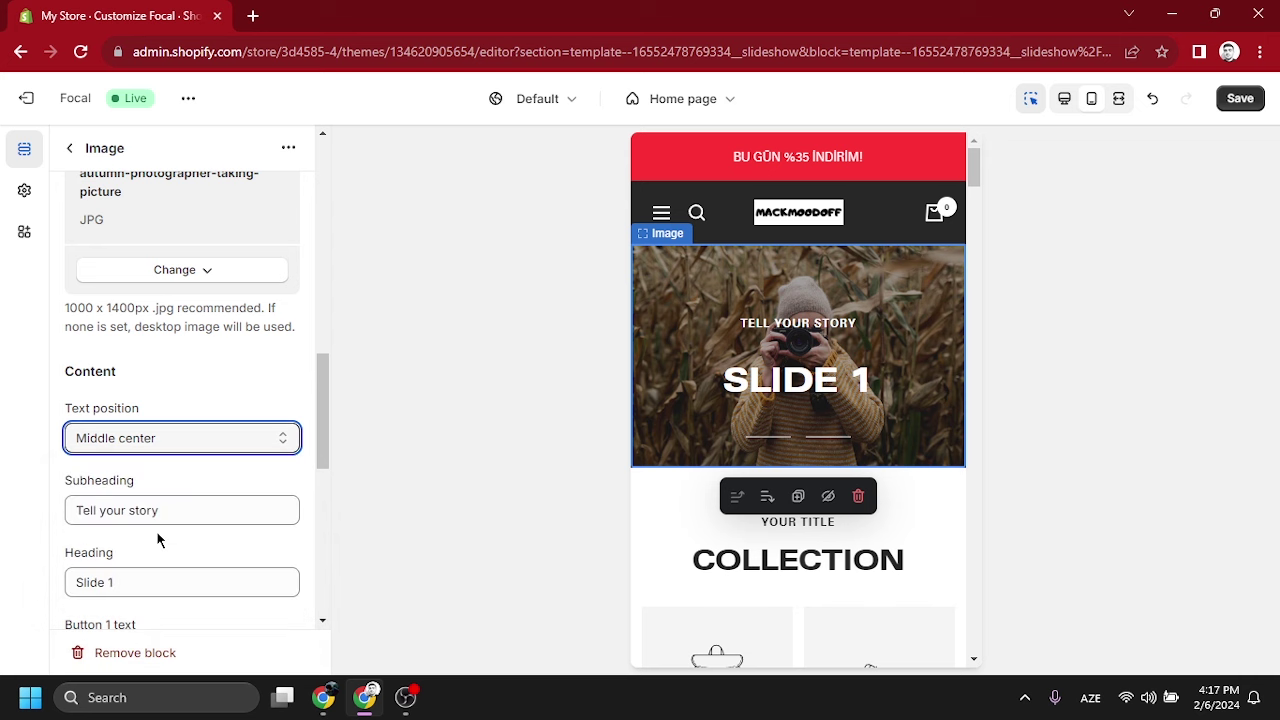
drag(184, 515, 55, 507)
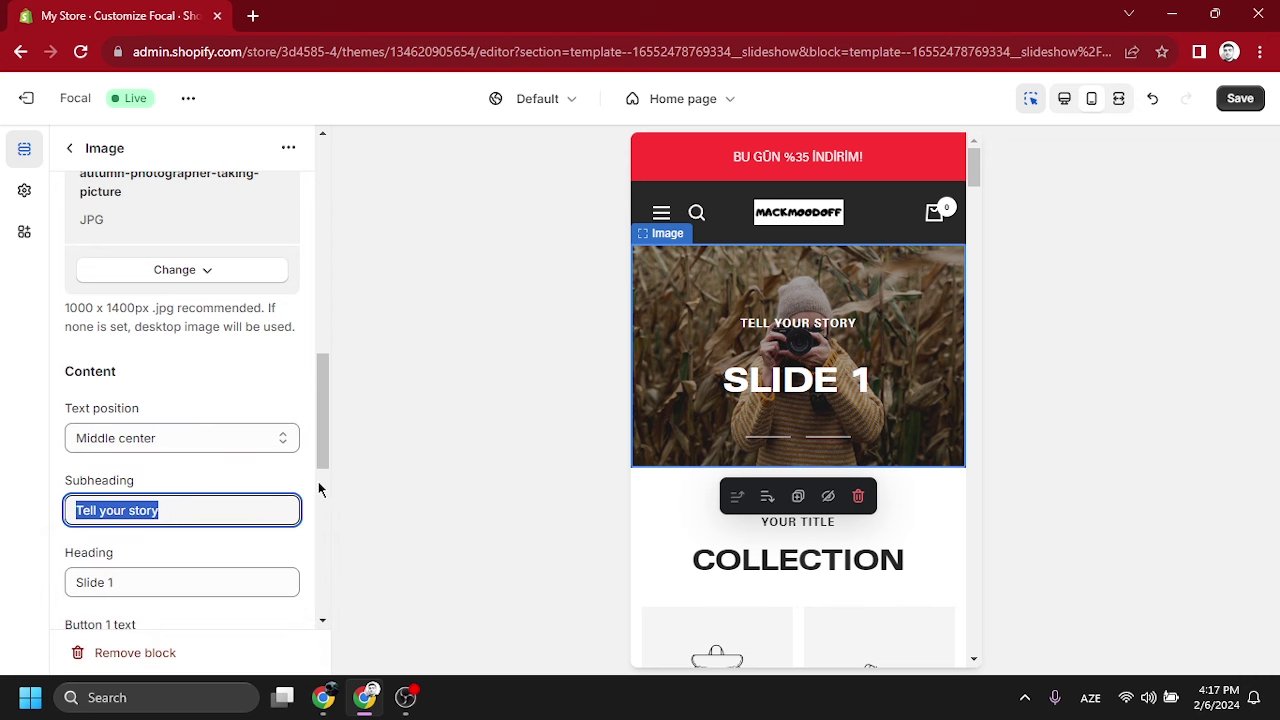
text(GİYİM DÜNYASI)
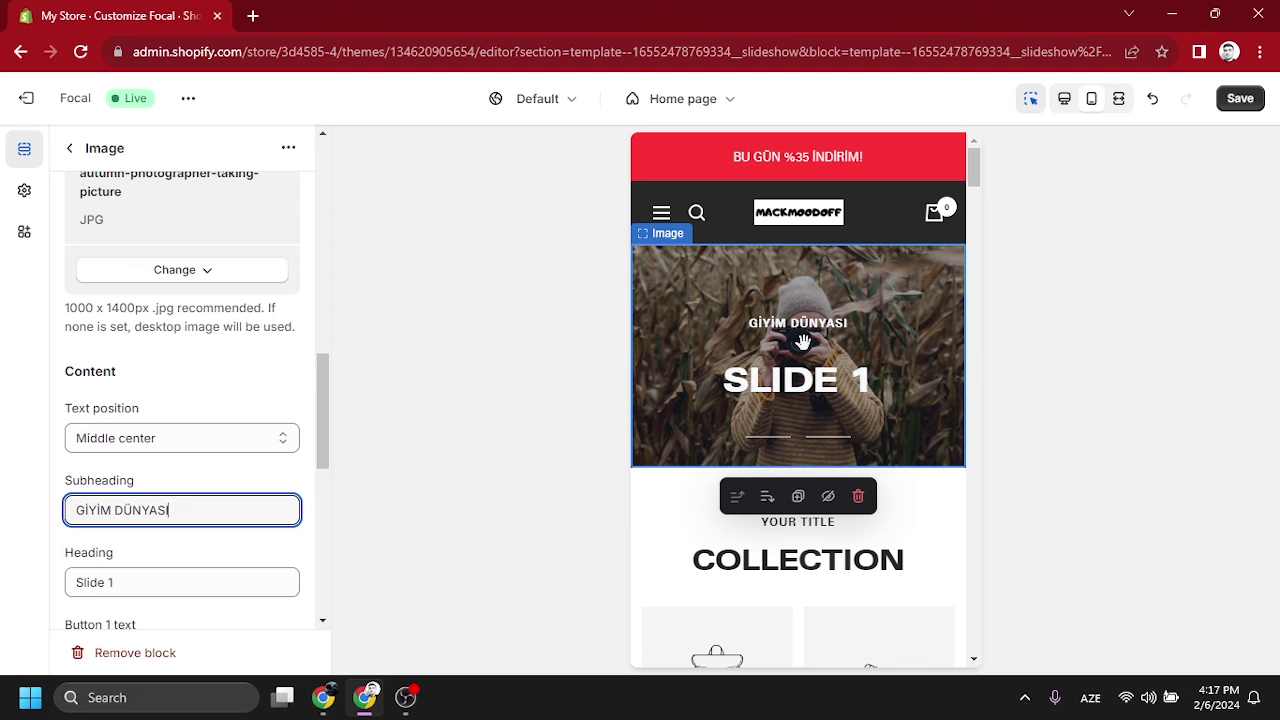
- Remove the Featured collections section below the slideshow from the home page
scroll(815, 375, down, 5)
click(730, 368)
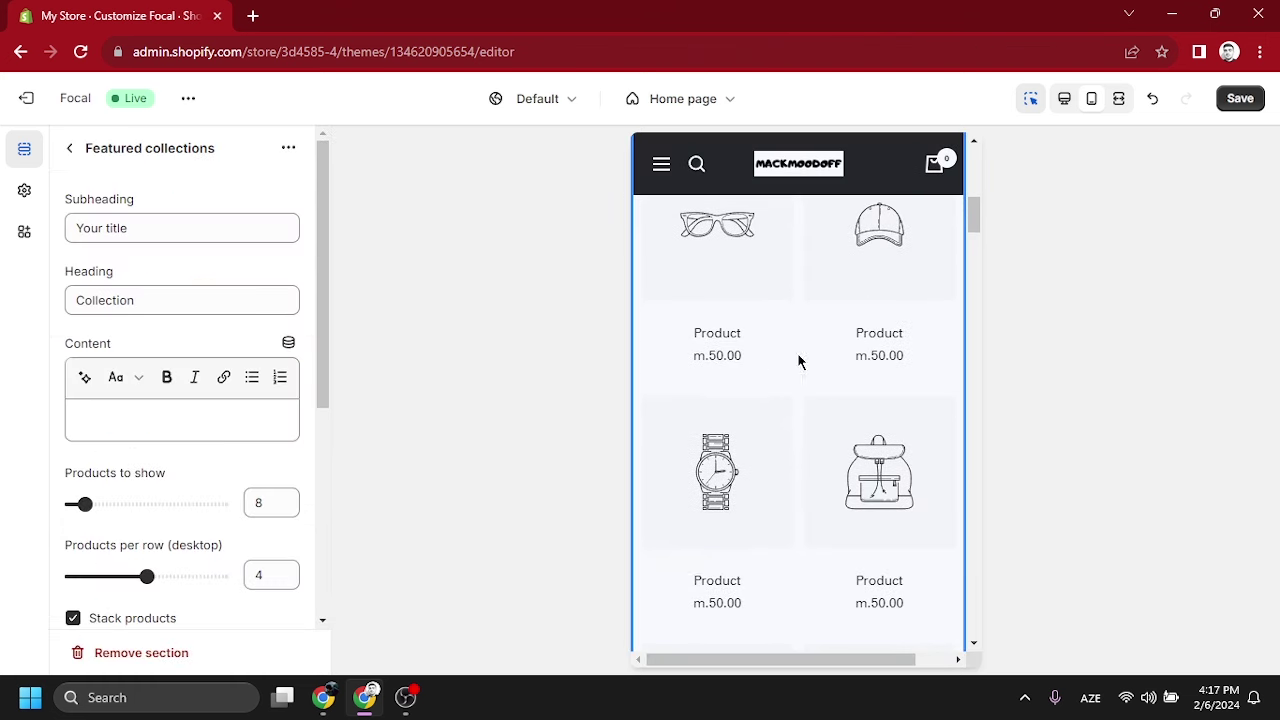
scroll(245, 415, down, 3)
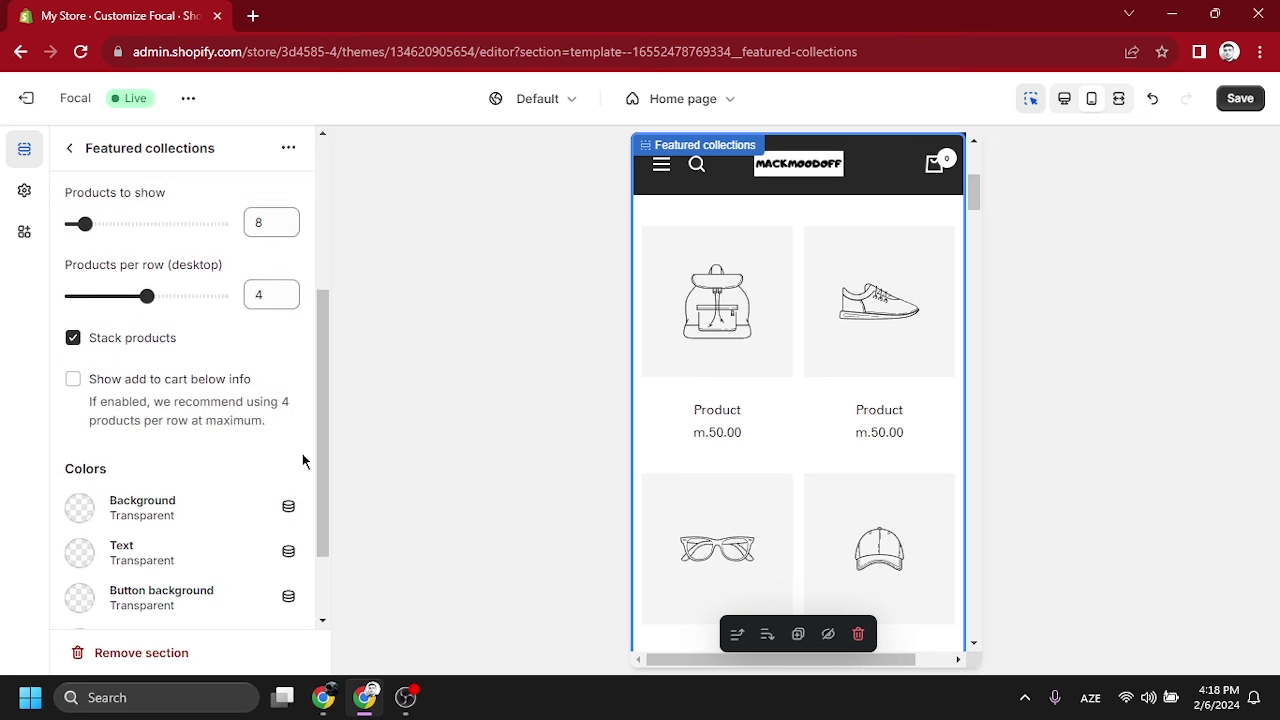
scroll(860, 390, down, 3)
scroll(864, 384, down, 5)
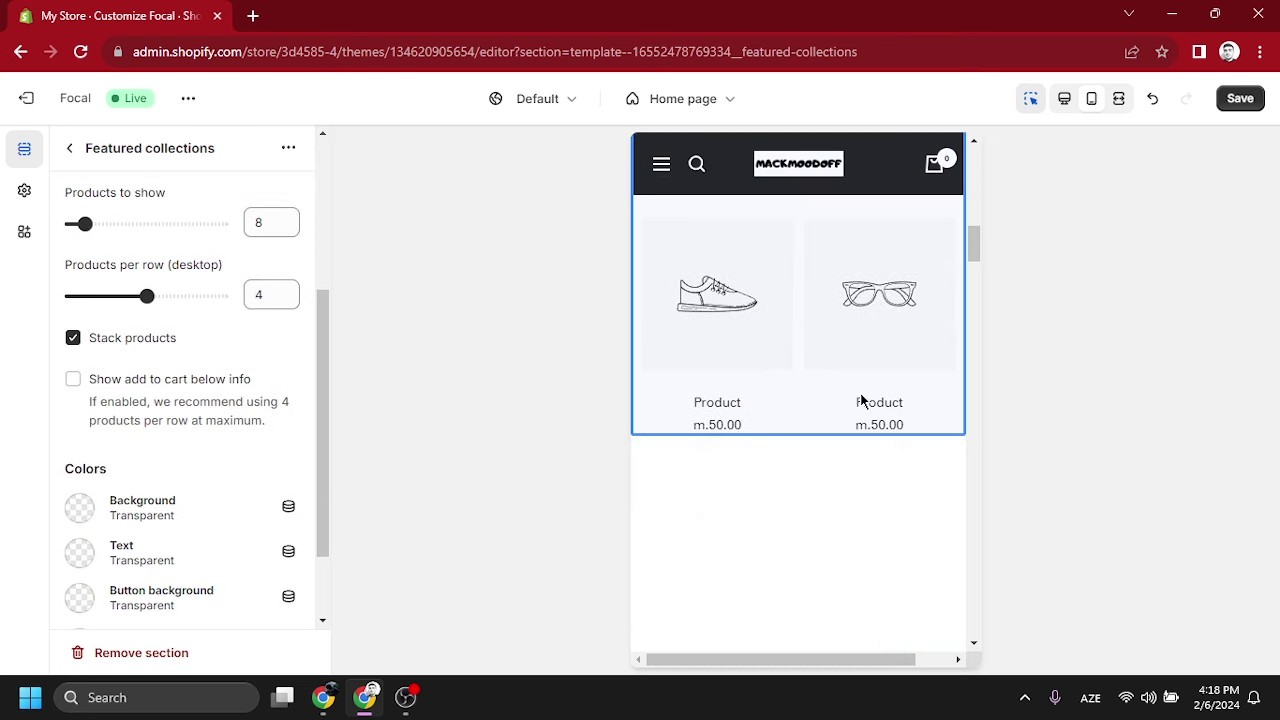
scroll(860, 410, up, 10)
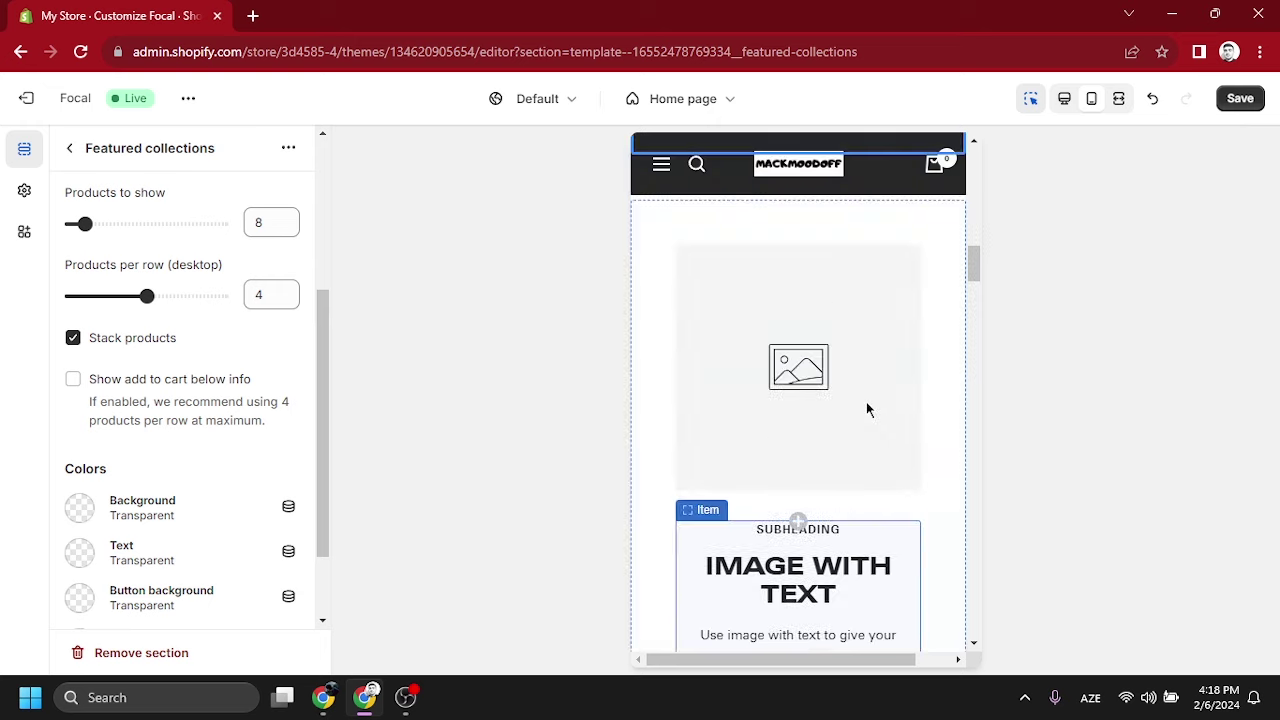
key(Escape)
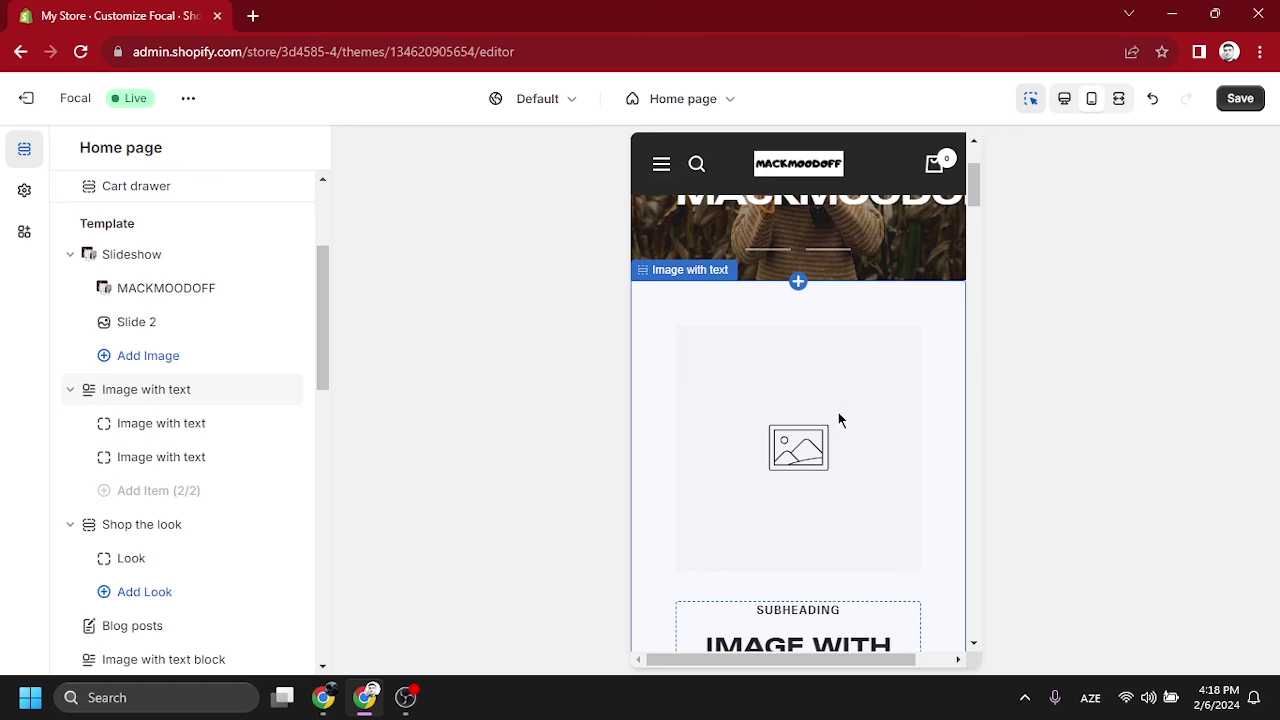
- Examine the Image with text section's layout, alignment and color settings alongside its mobile preview
scroll(840, 420, down, 2)
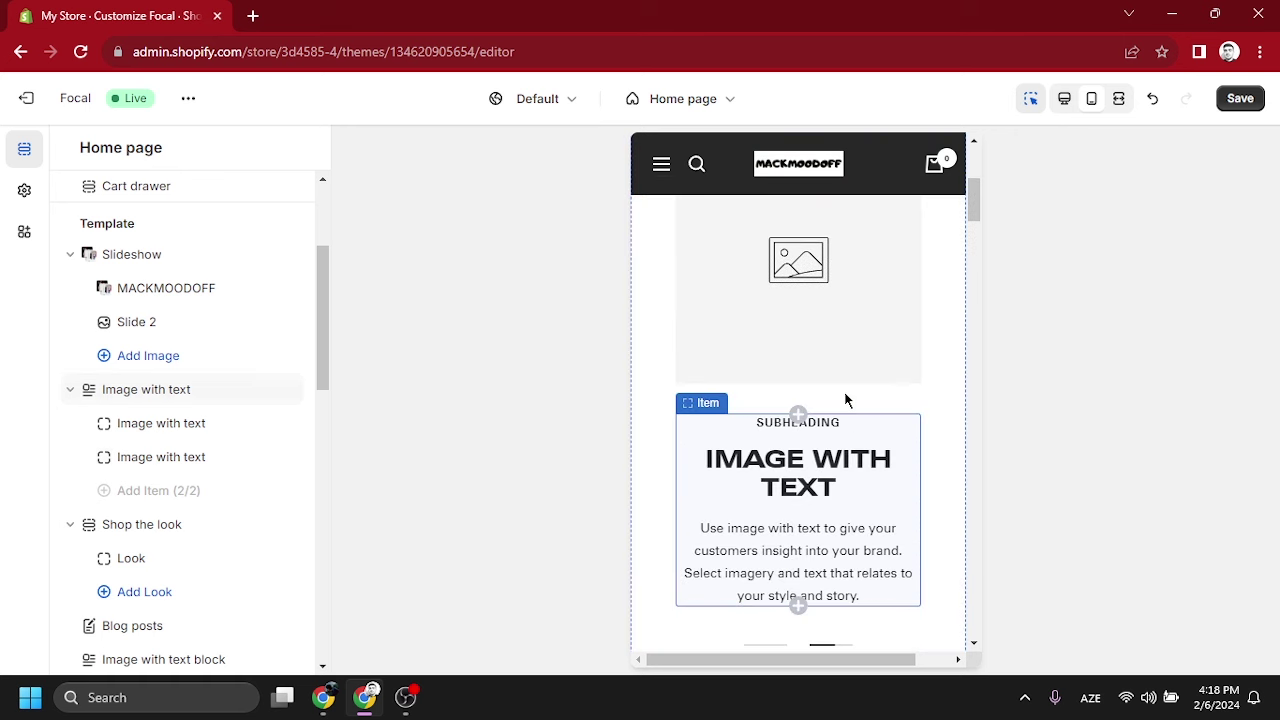
scroll(845, 395, up, 1)
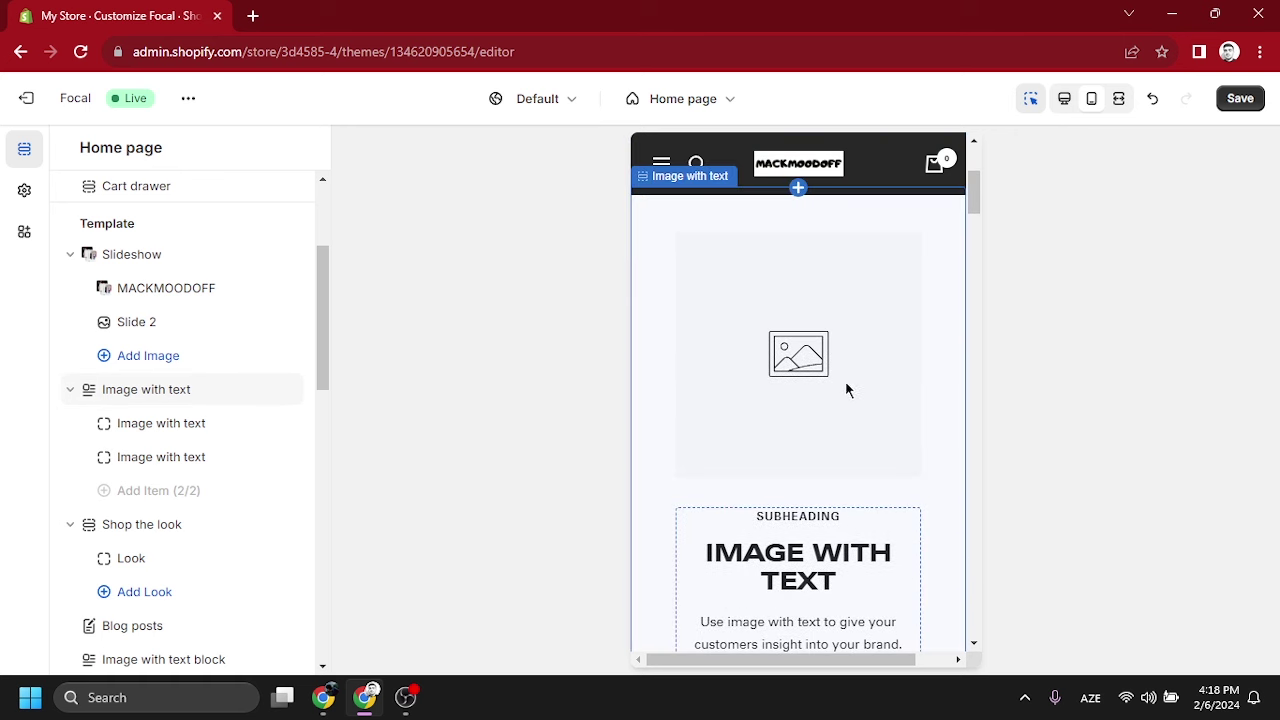
click(829, 326)
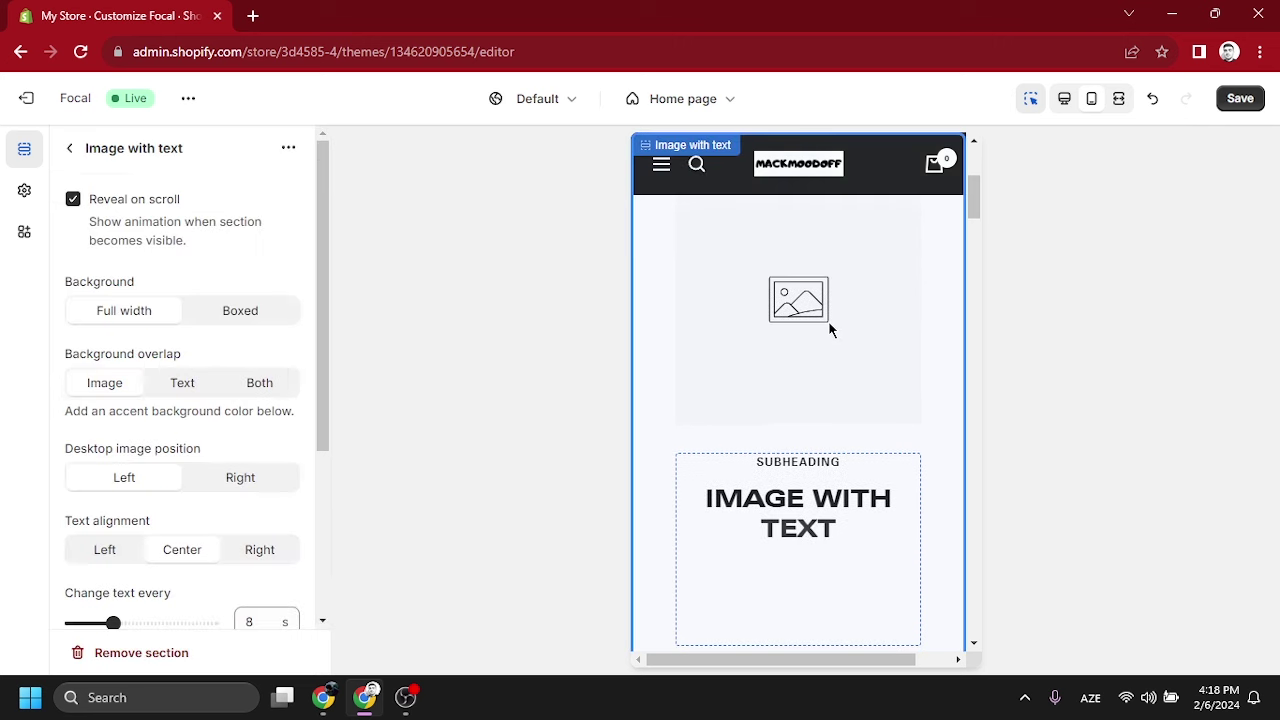
scroll(233, 470, down, 3)
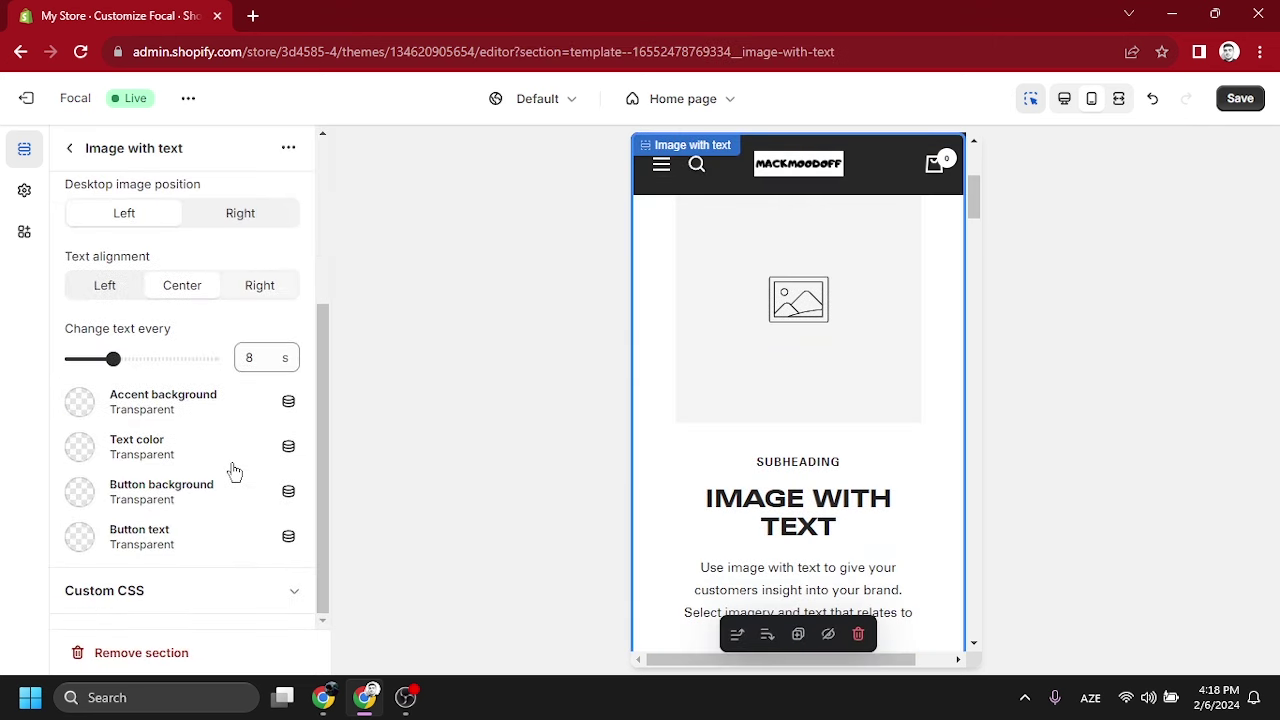
scroll(254, 428, up, 3)
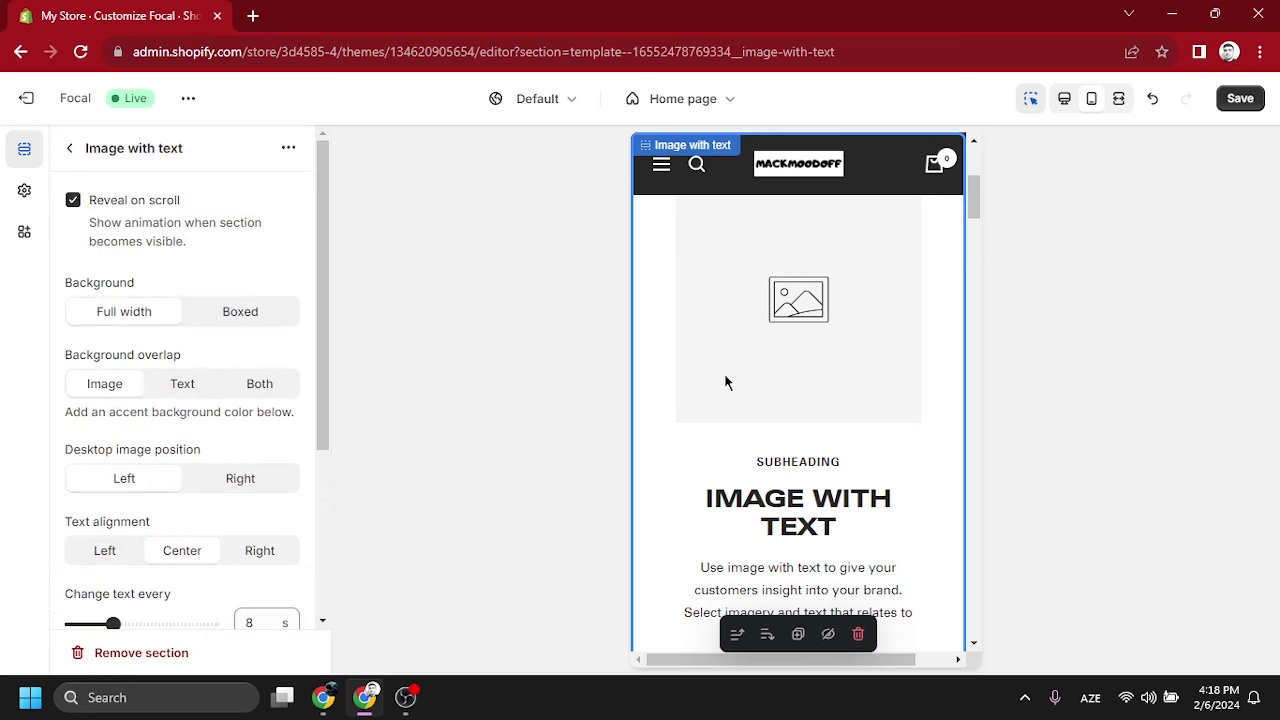
scroll(826, 344, up, 3)
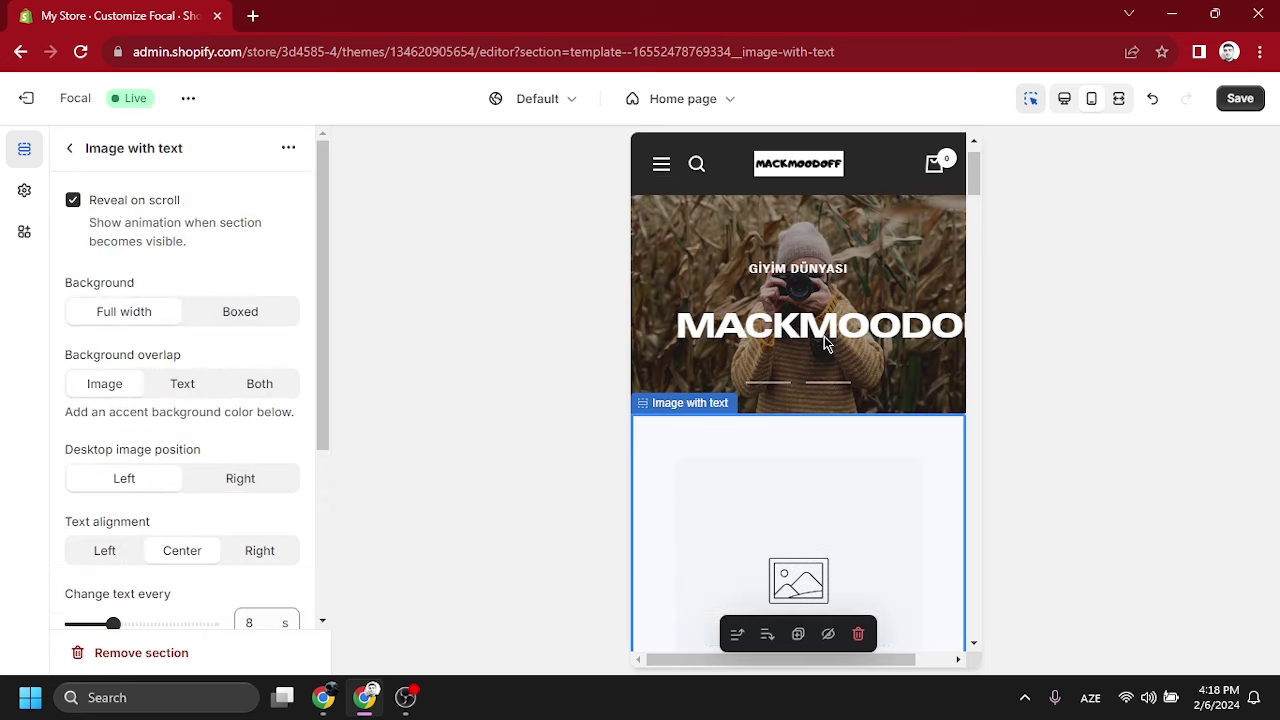
click(66, 152)
scroll(792, 405, down, 1)
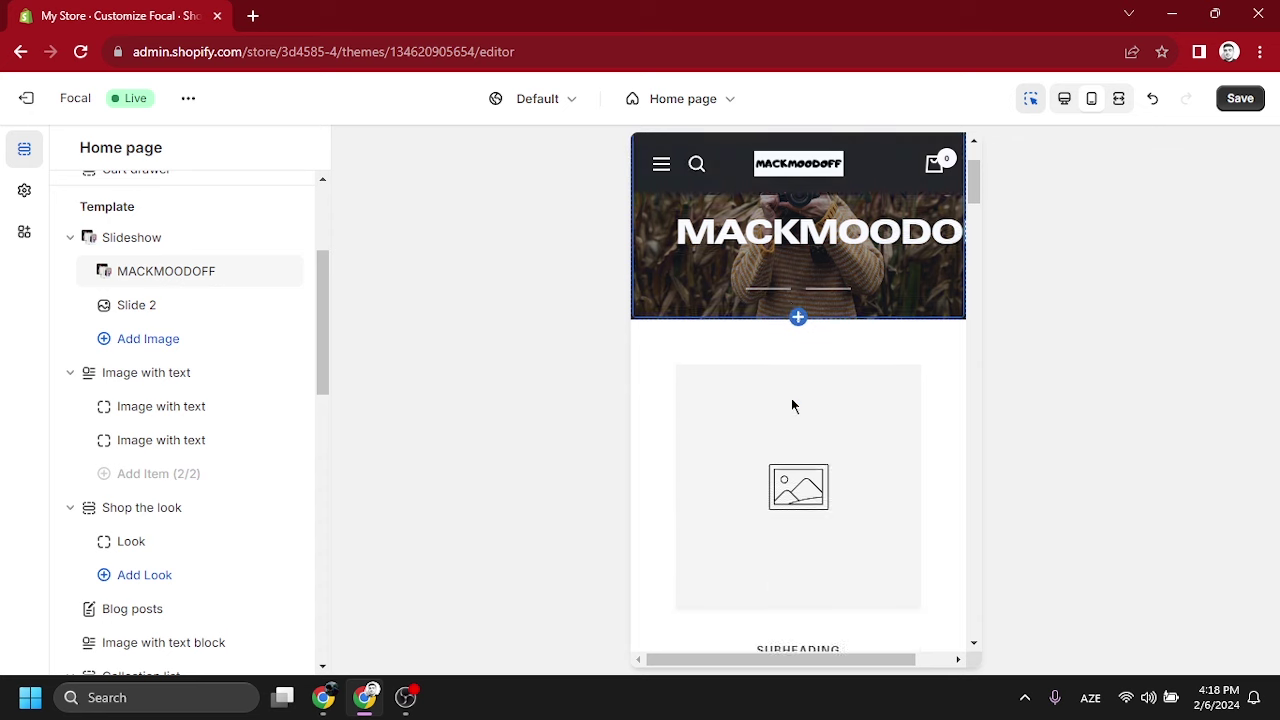
scroll(780, 398, down, 1)
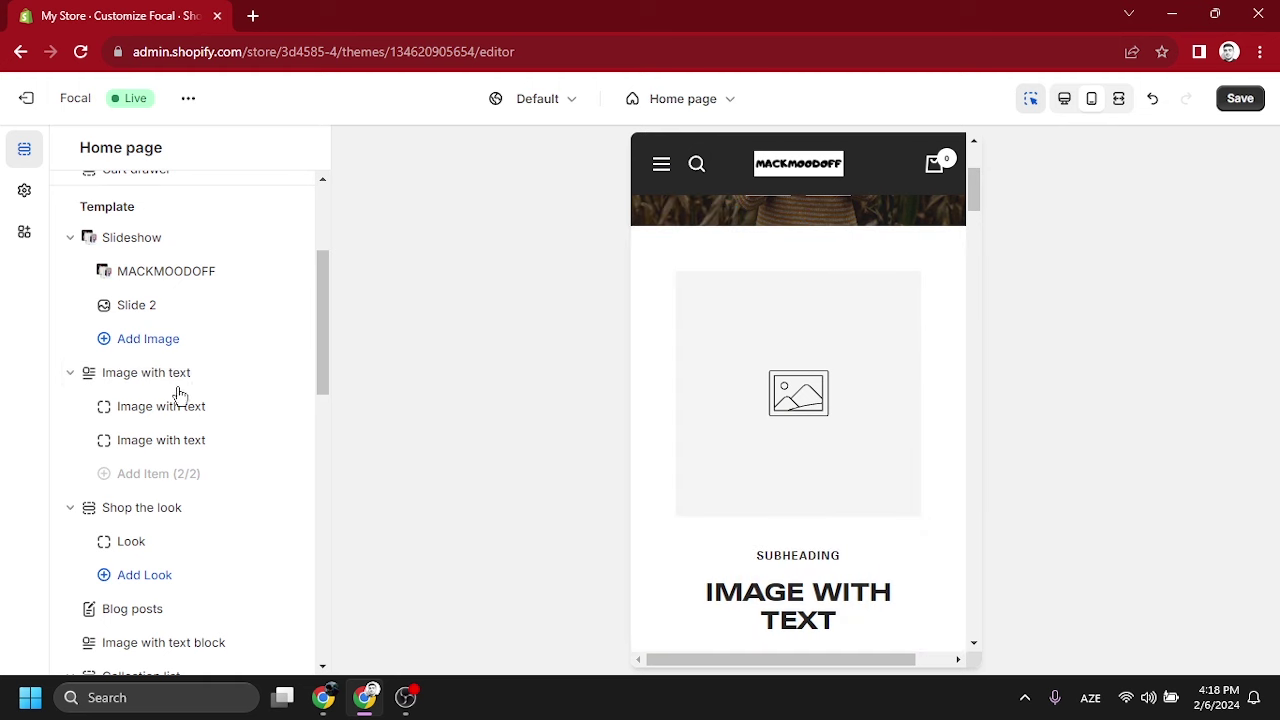
- Set the subheading of the first item in the Image with text section to "MACKMOODOOFF"
click(157, 407)
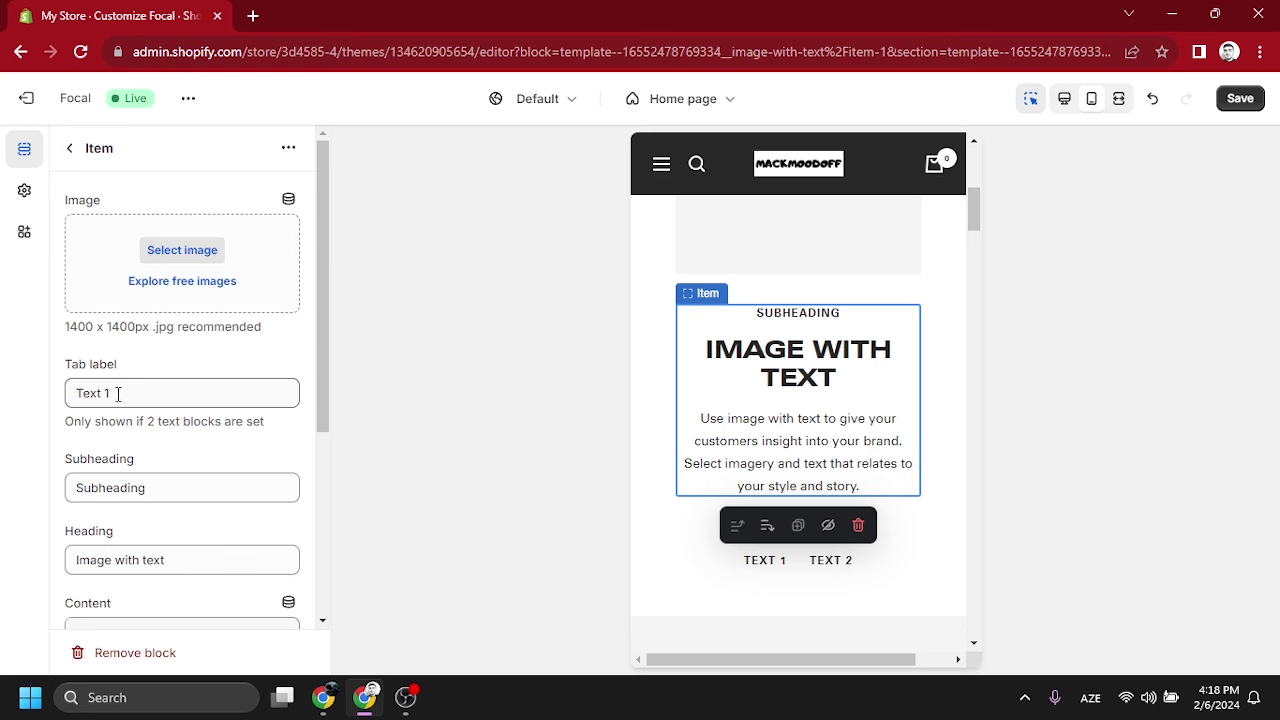
scroll(190, 440, down, 1)
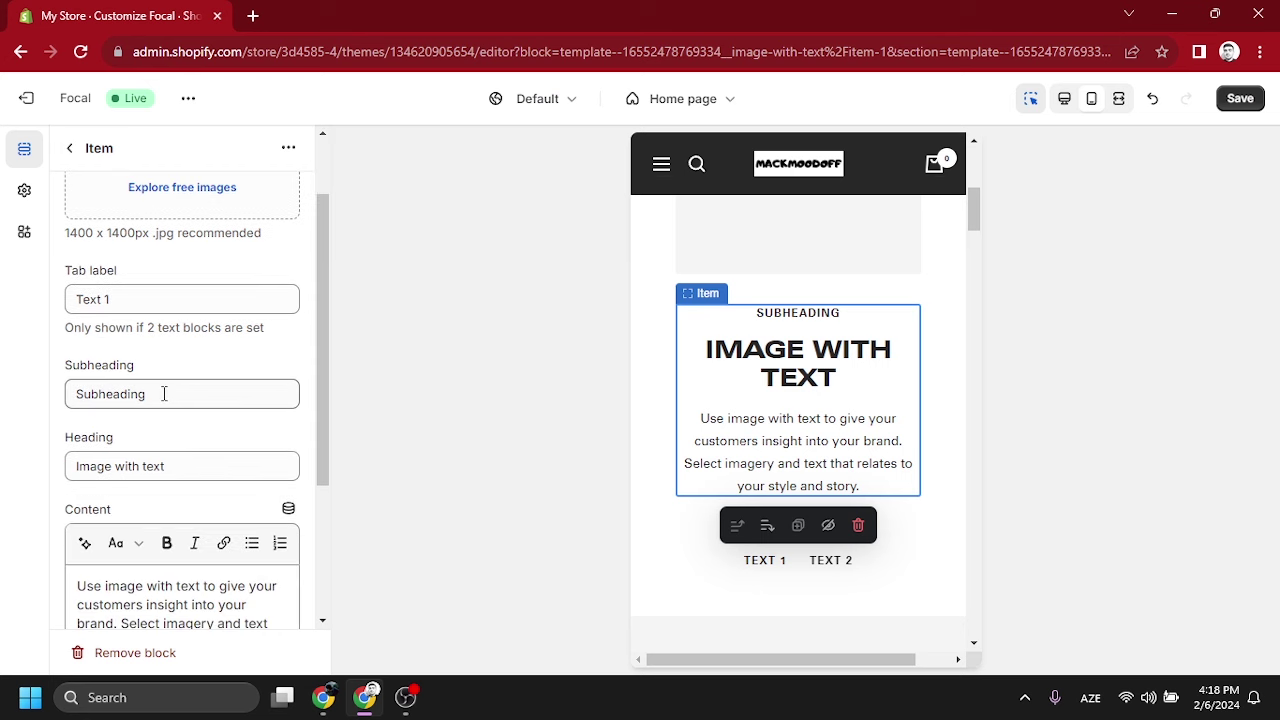
double_click(164, 394)
text(MACK)
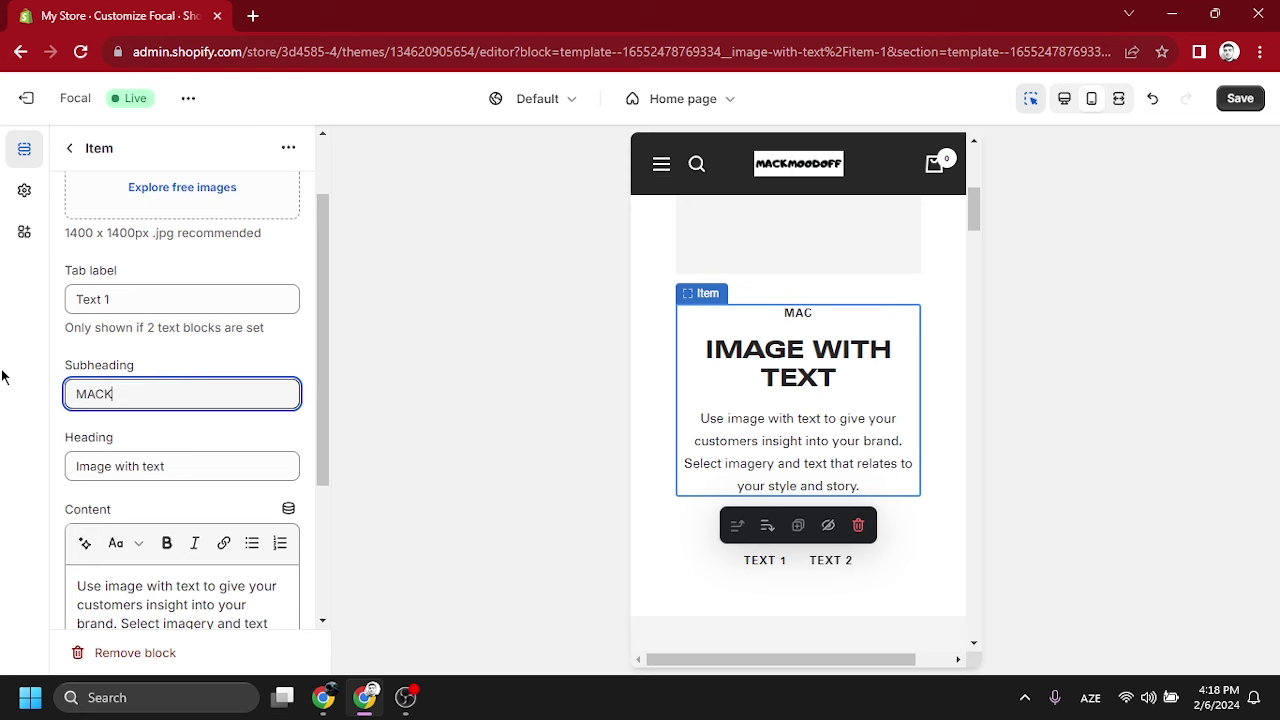
text(MOODOO)
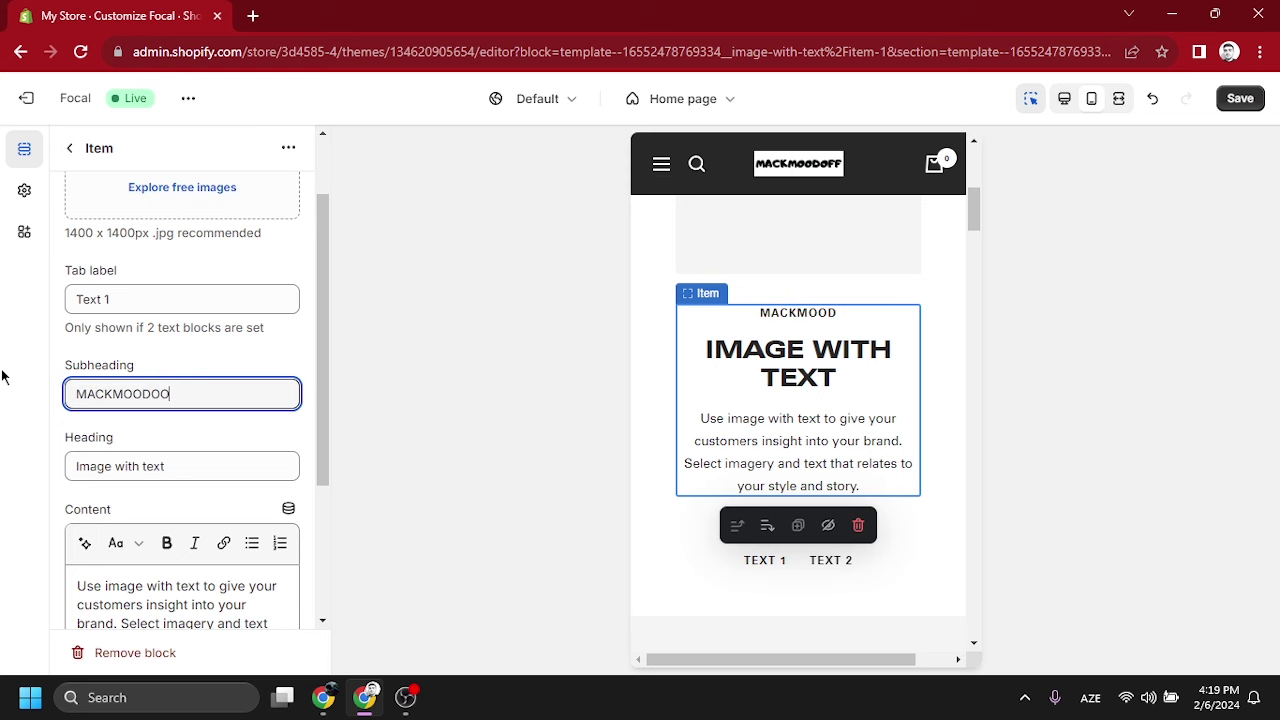
text(FF)
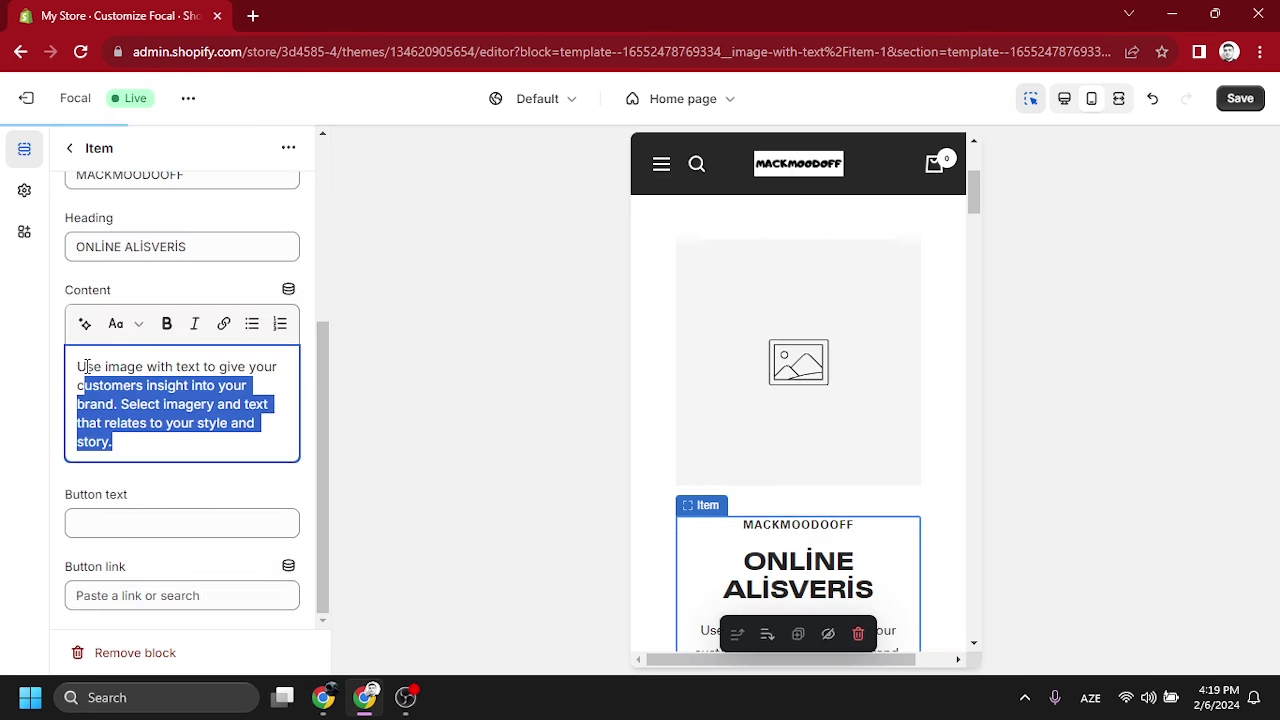
- Replace the item's placeholder content paragraph with the filler text "HGSJADJSDUJSDJCOİSDJOSDJCOS"
drag(112, 442, 86, 367)
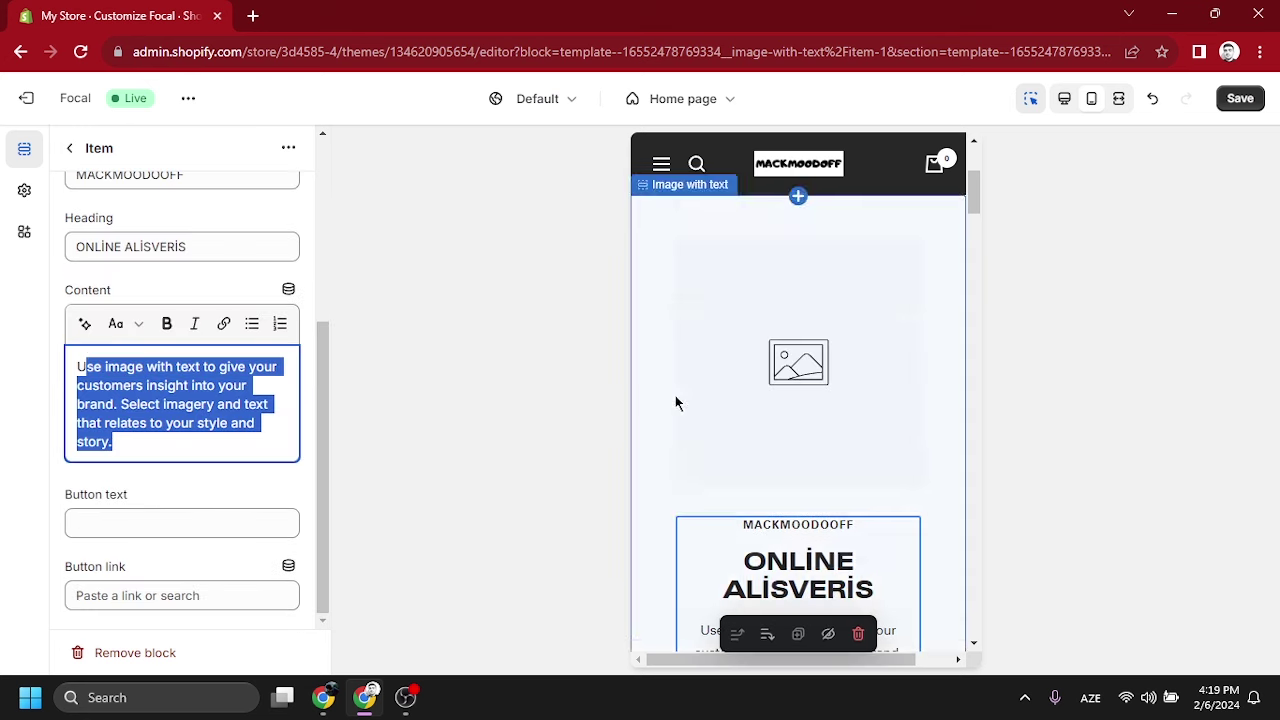
scroll(676, 403, down, 2)
scroll(829, 410, up, 3)
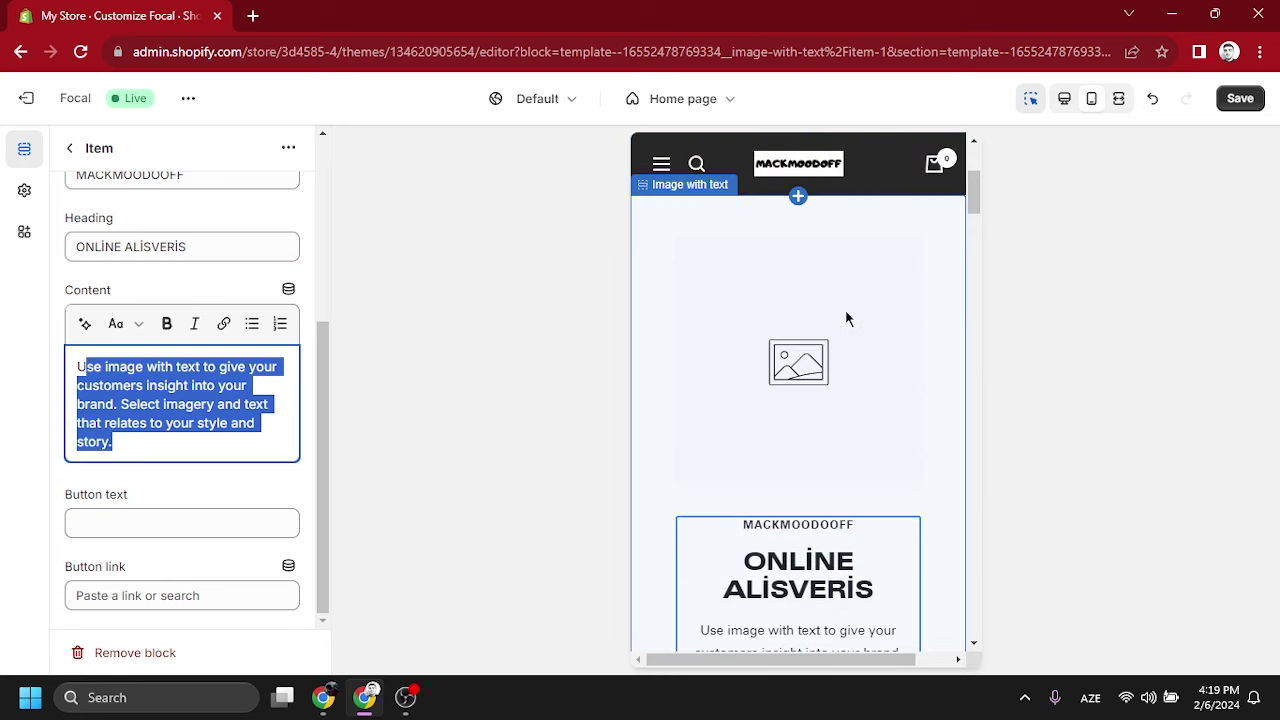
scroll(846, 317, down, 2)
mouse_move(716, 468)
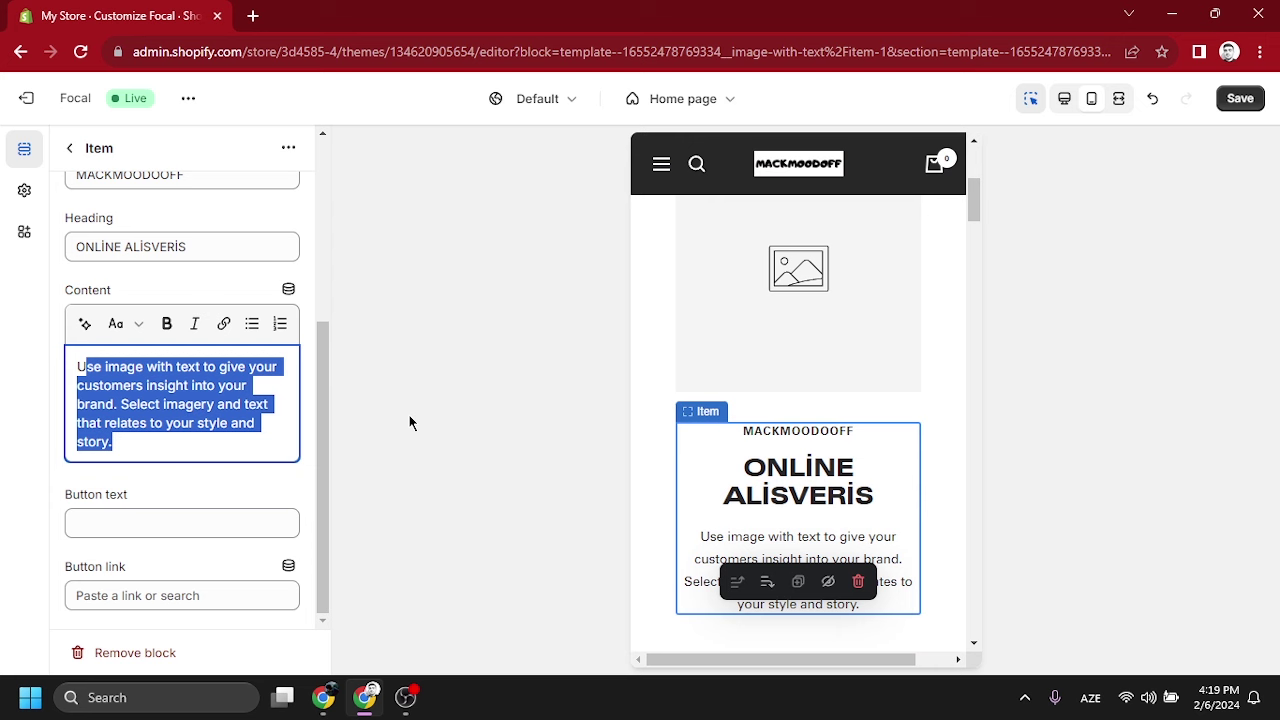
key(BackSpace)
key(BackSpace)
text(HGSJADJSDU)
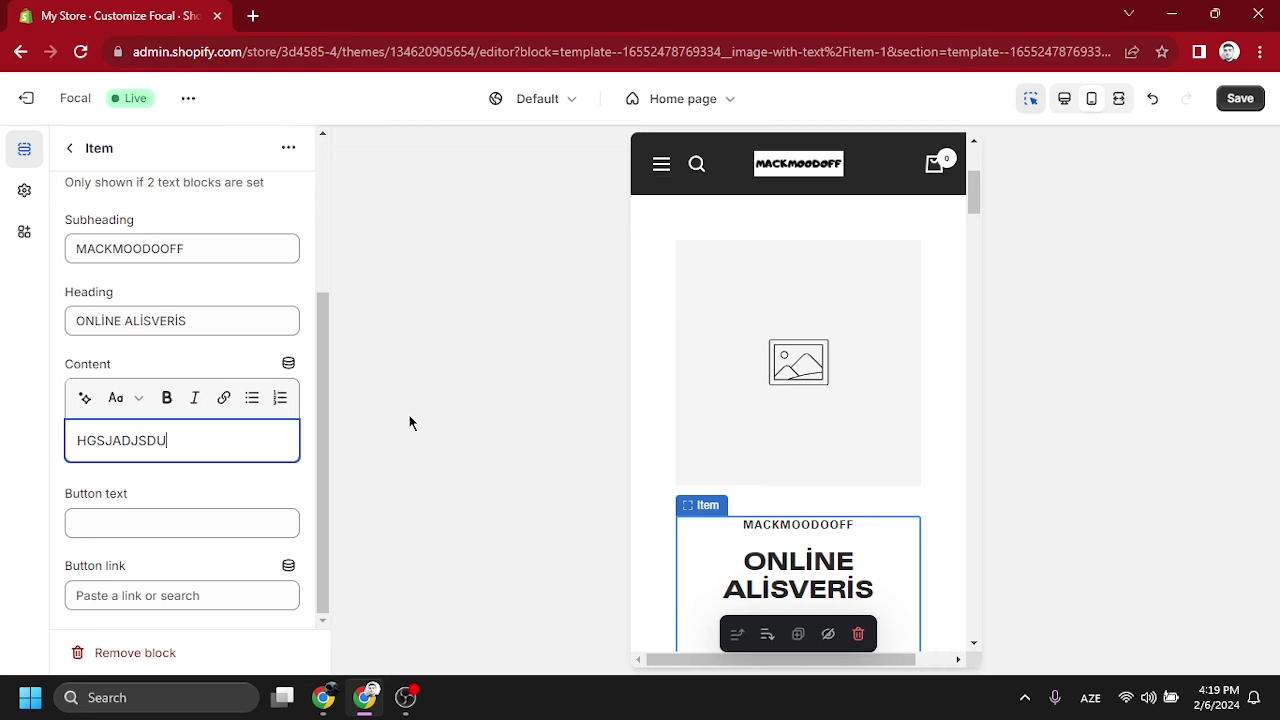
text(JSDJCOEDJJDJCOS)
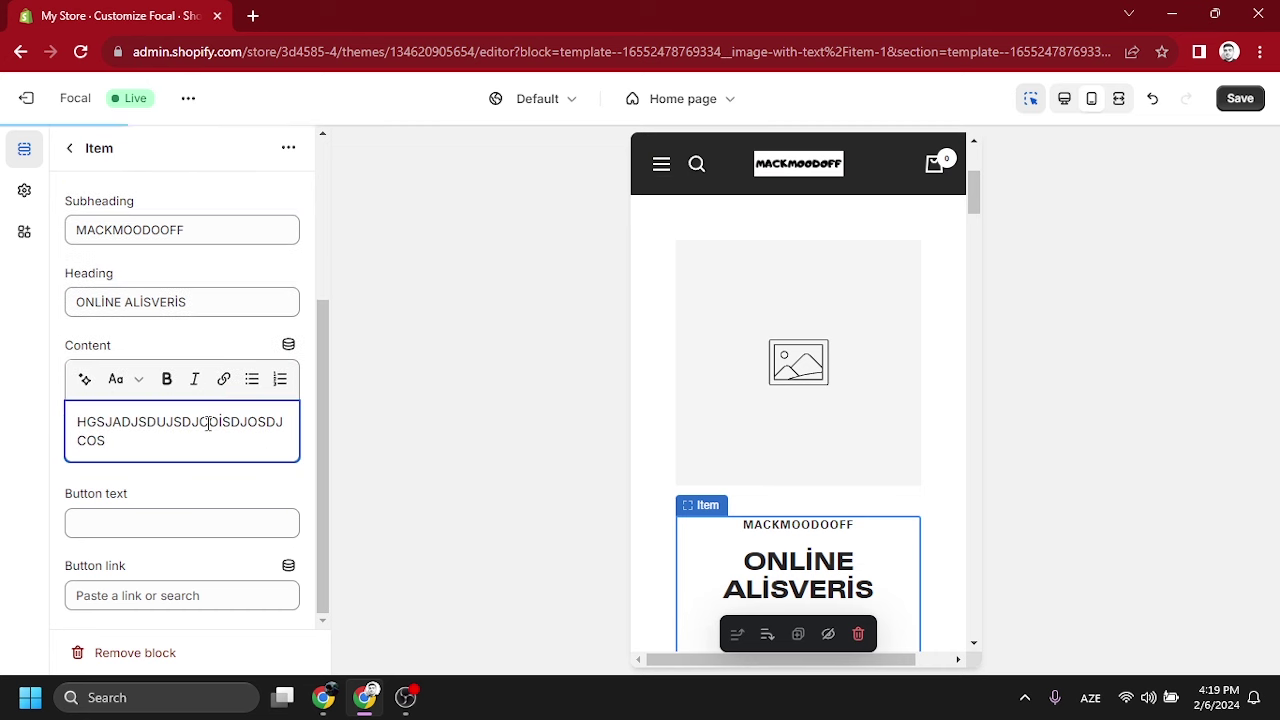
- Set the item's image to the free black-and-white photo of a man in a dark turtleneck from the Men's Fashion category
scroll(190, 255, up, 3)
scroll(861, 374, up, 2)
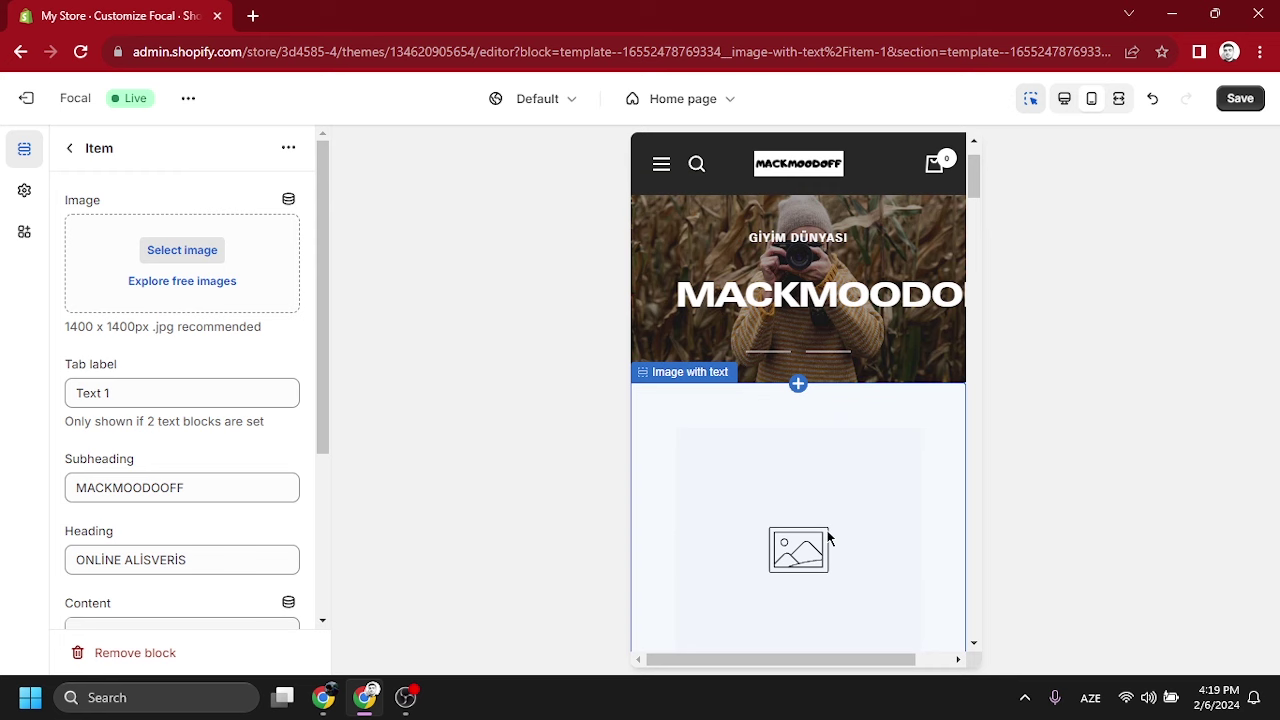
click(186, 283)
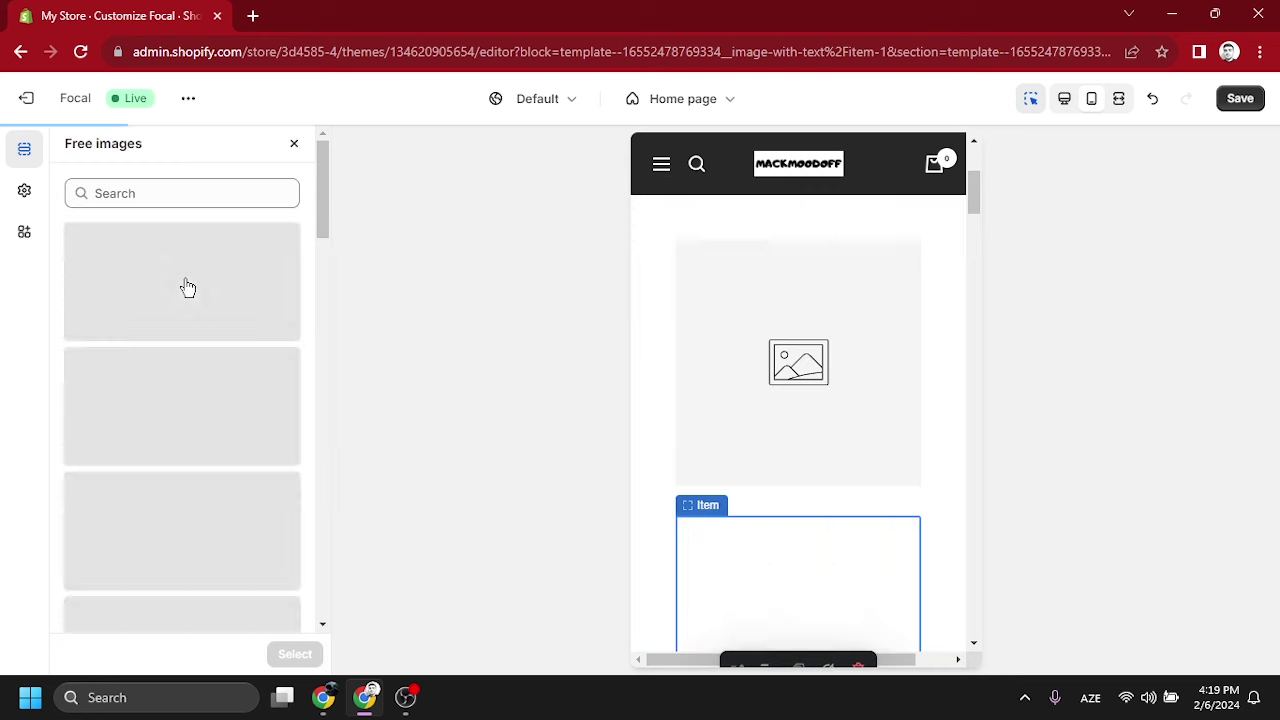
scroll(243, 403, down, 3)
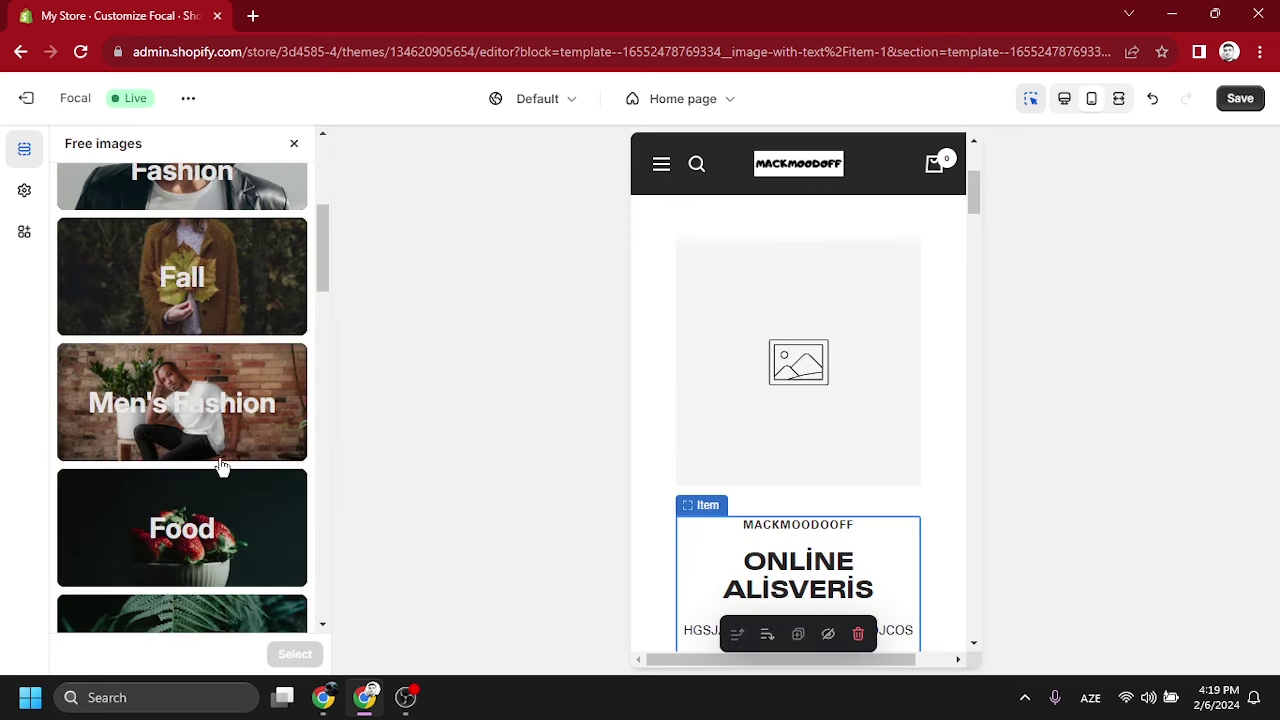
click(246, 413)
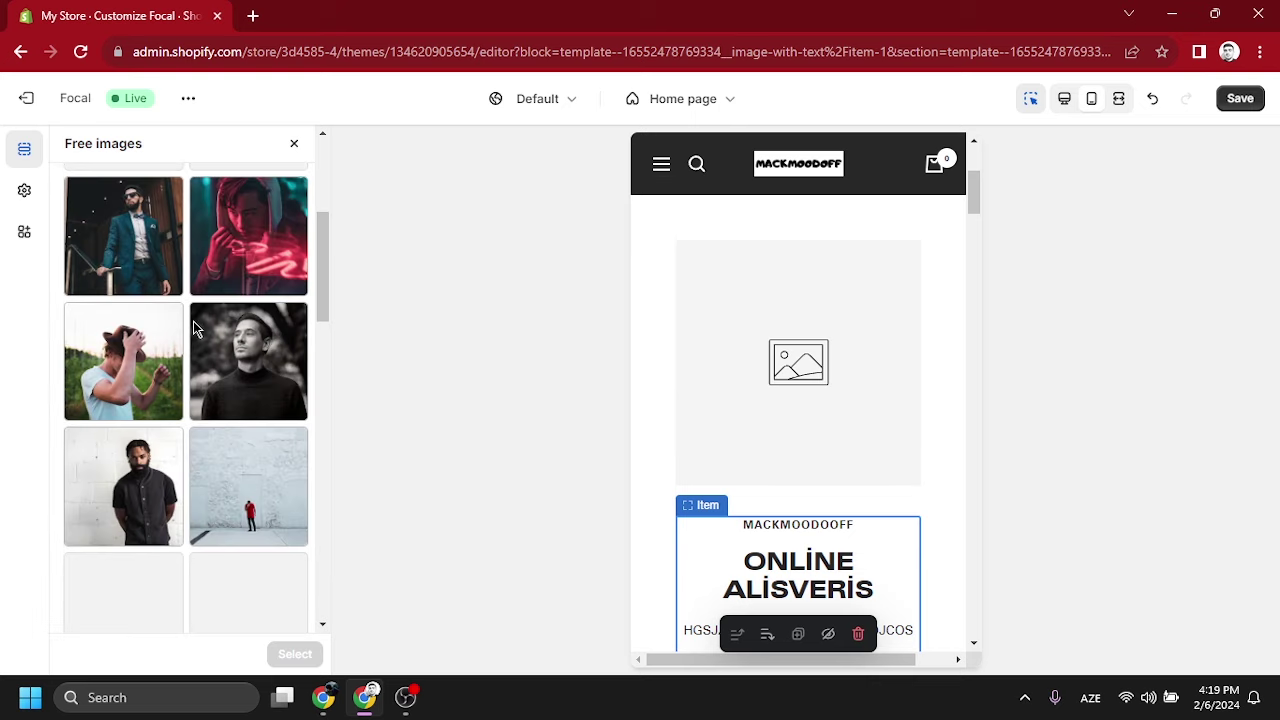
click(266, 371)
click(290, 654)
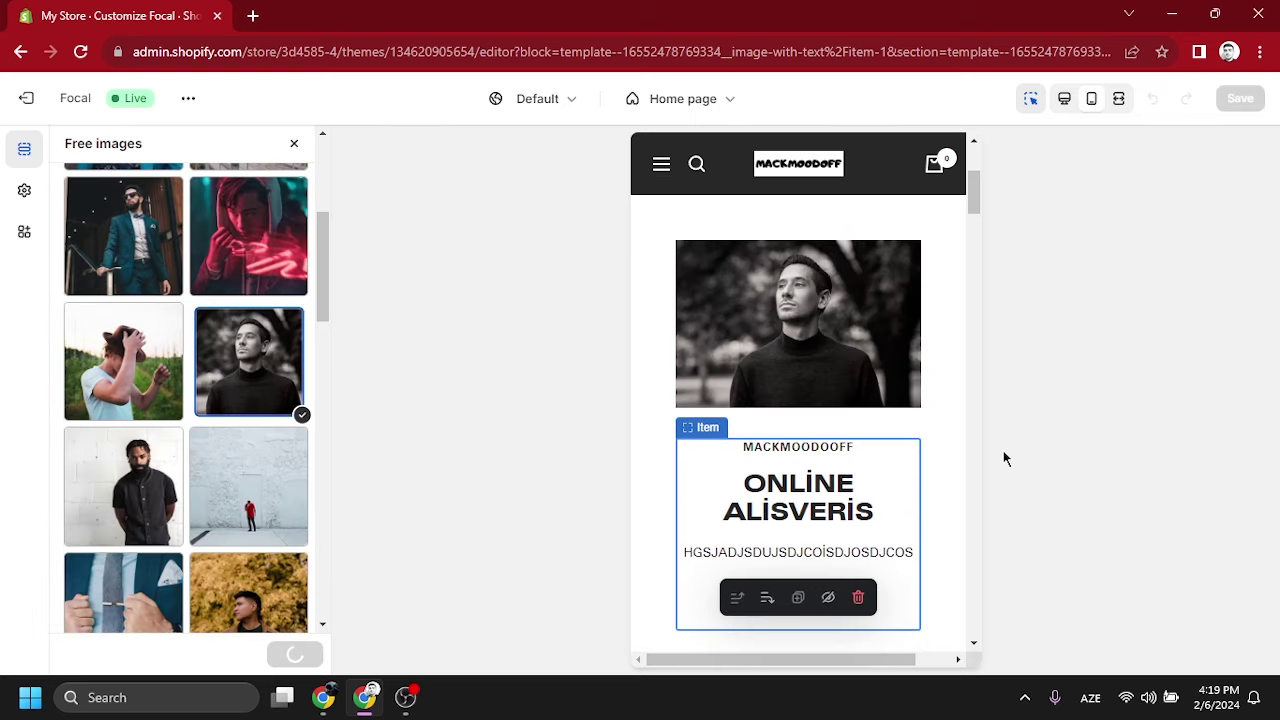
click(680, 100)
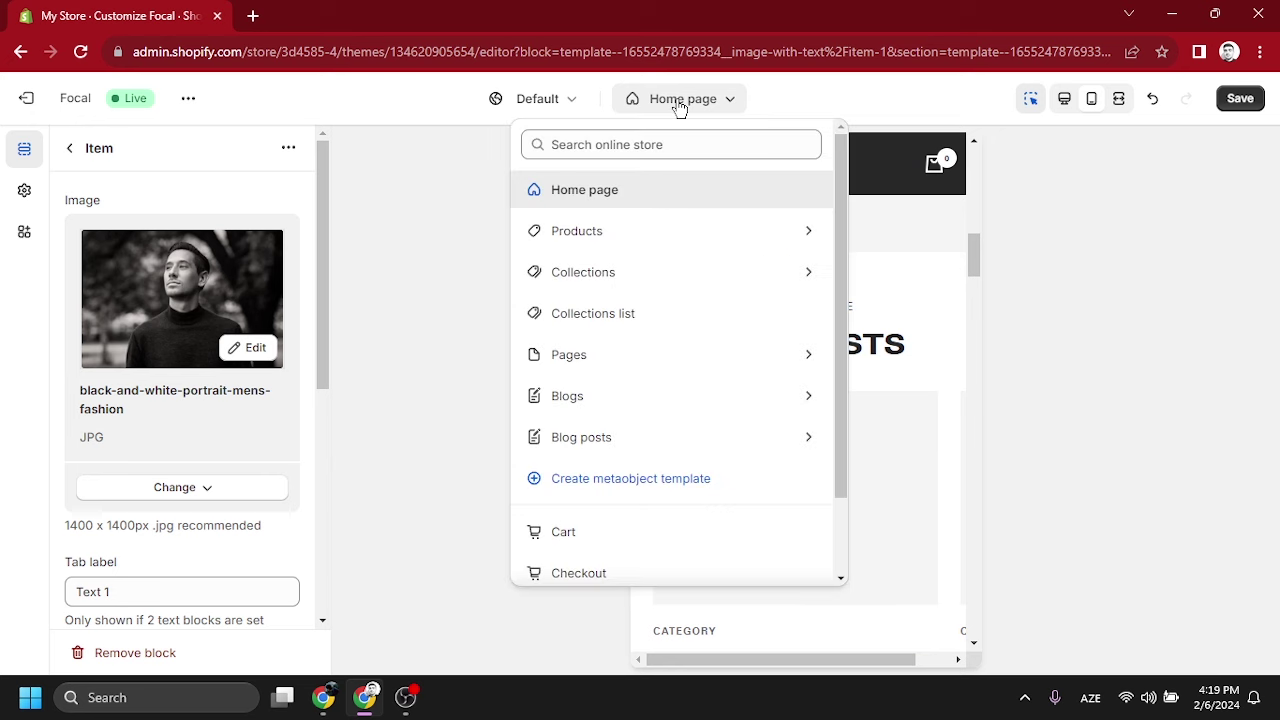
click(621, 235)
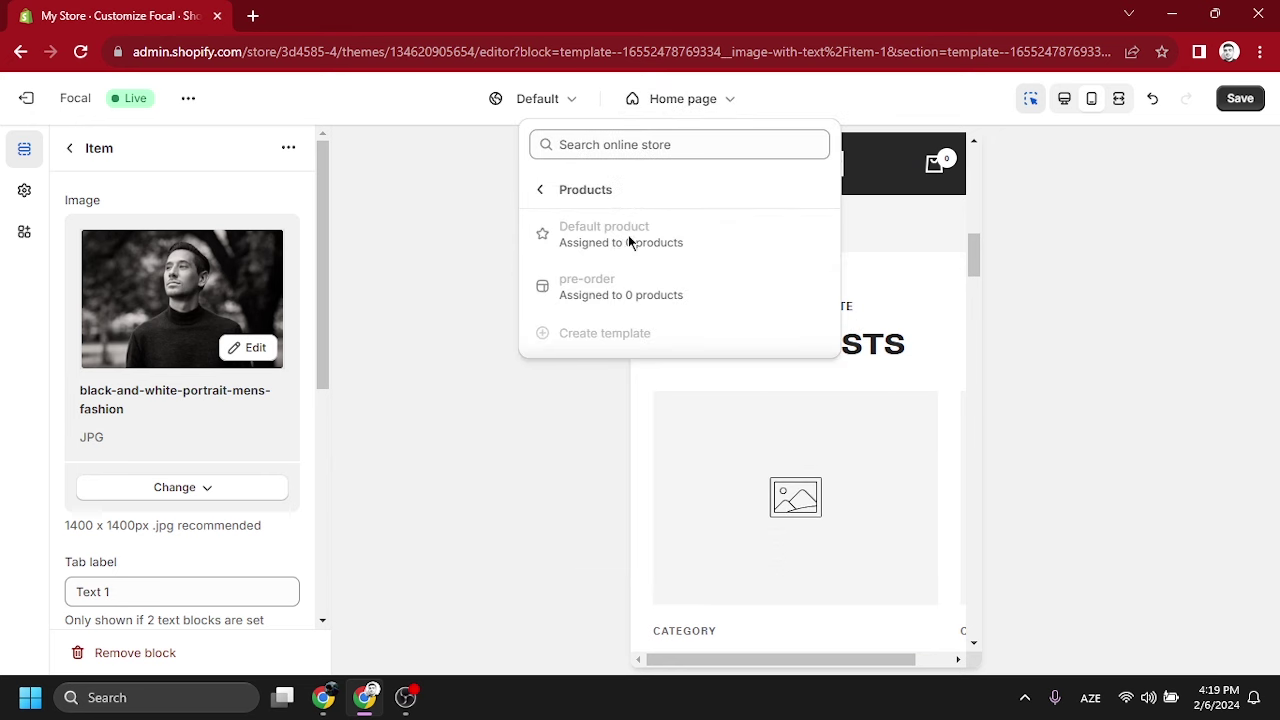
click(540, 189)
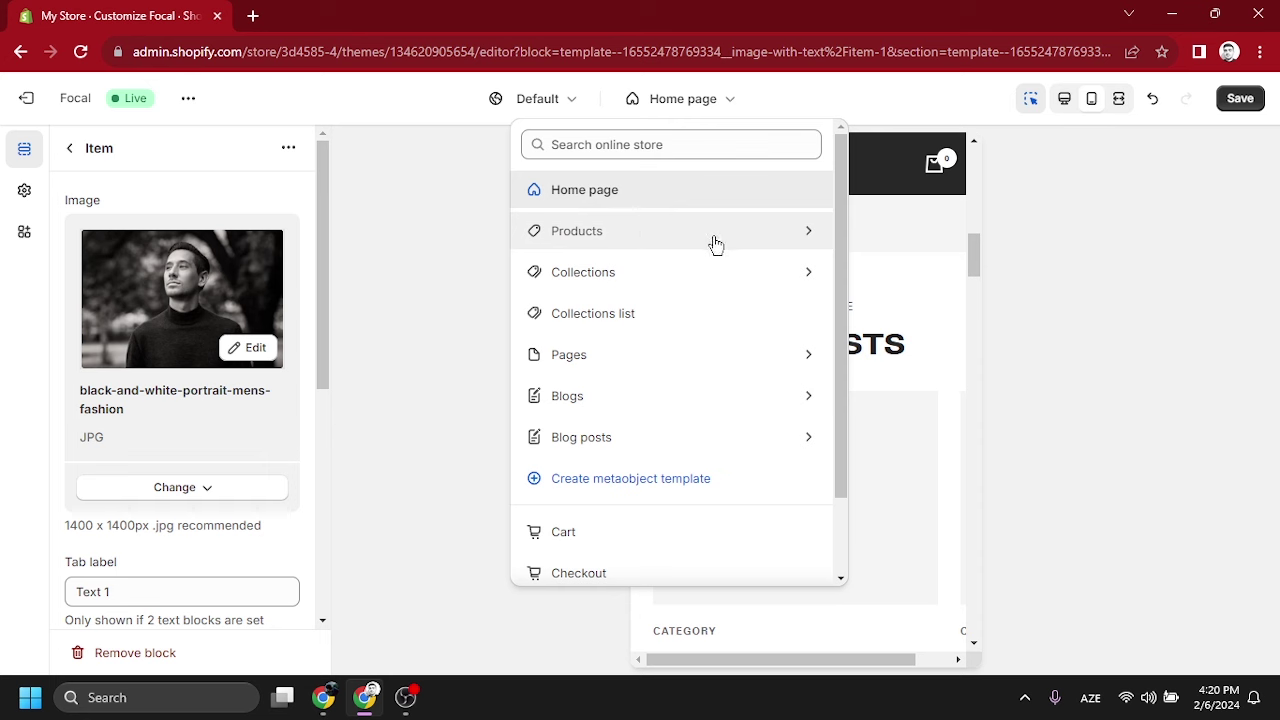
scroll(735, 300, down, 2)
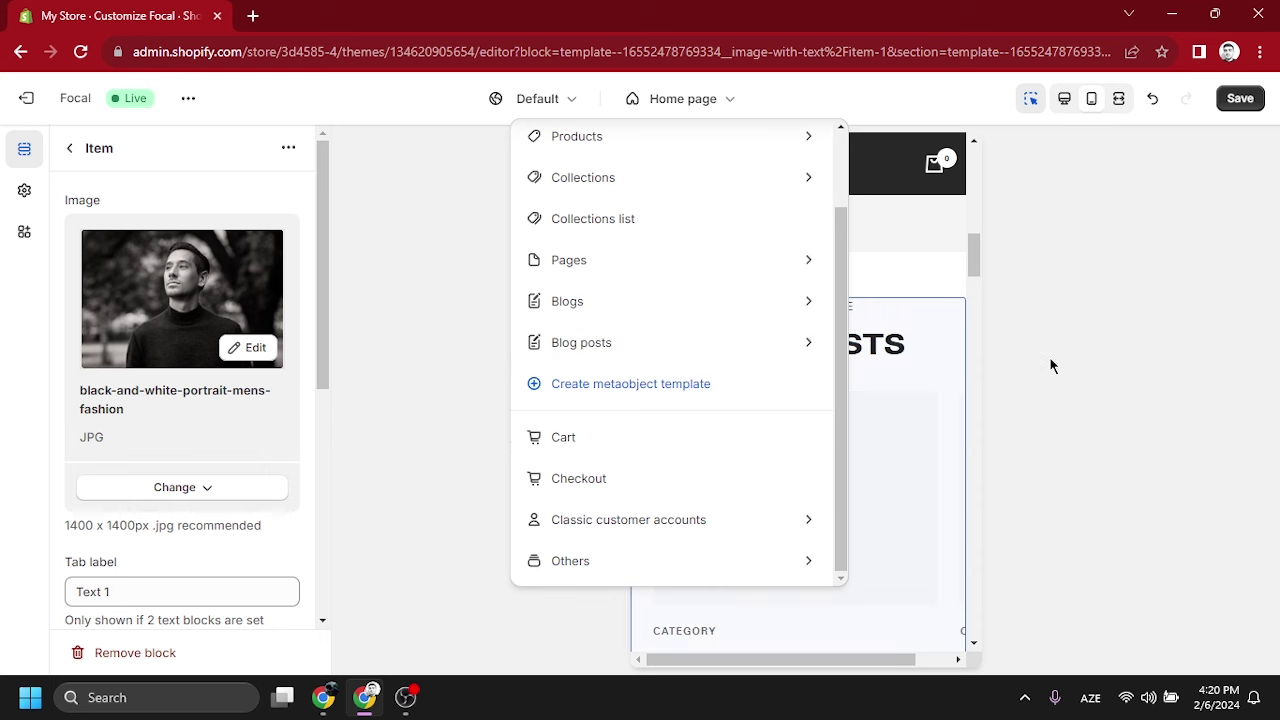
click(1064, 325)
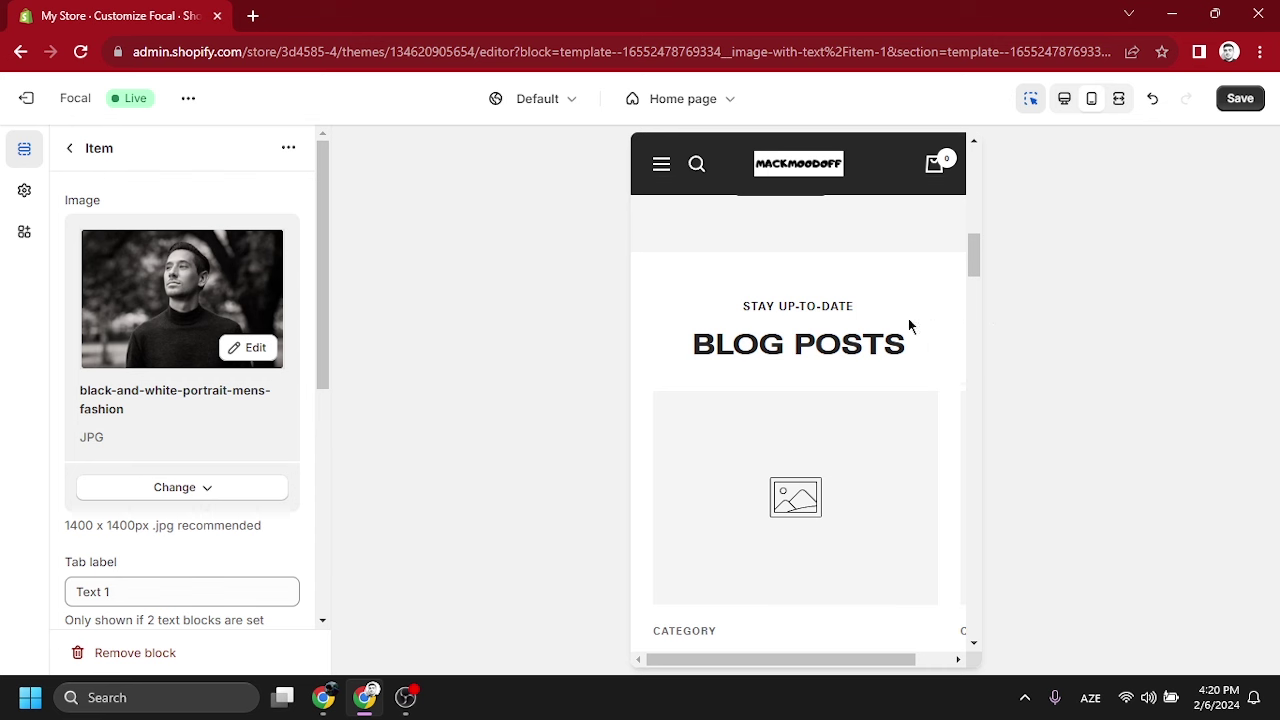
- Open the product selection of the home page's Featured product section and start creating a new product
scroll(857, 360, down, 10)
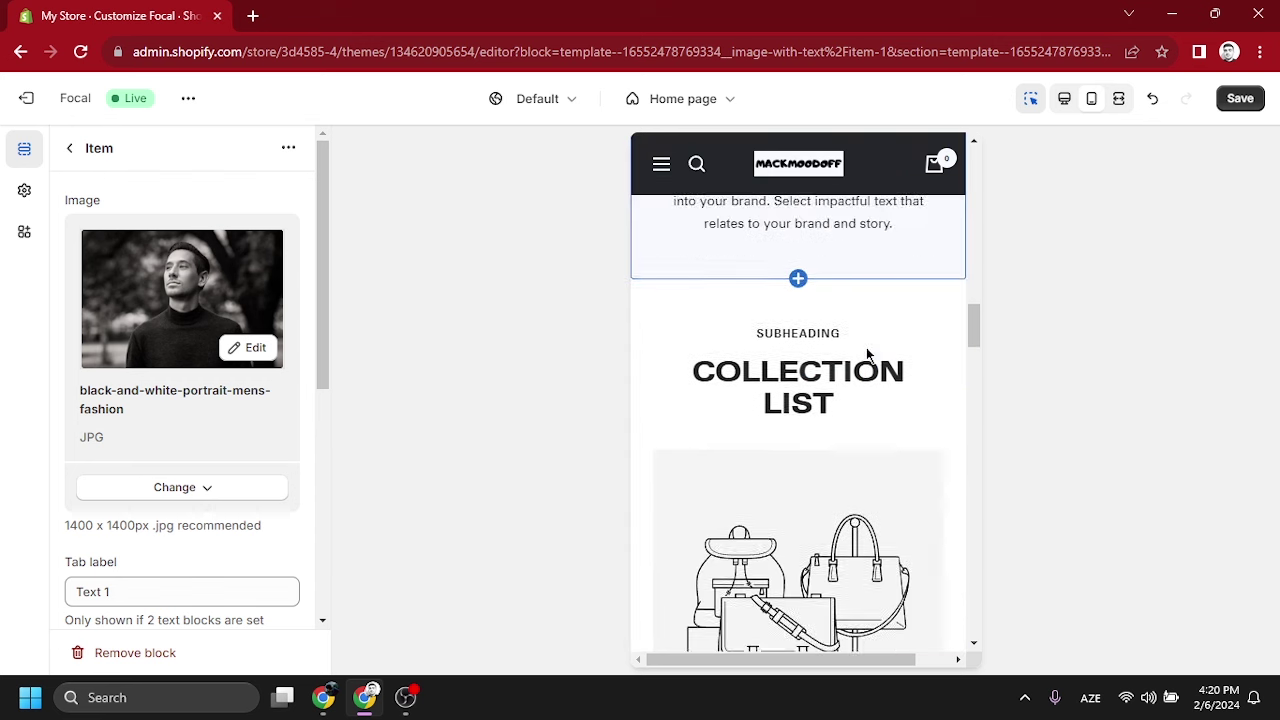
scroll(823, 312, down, 12)
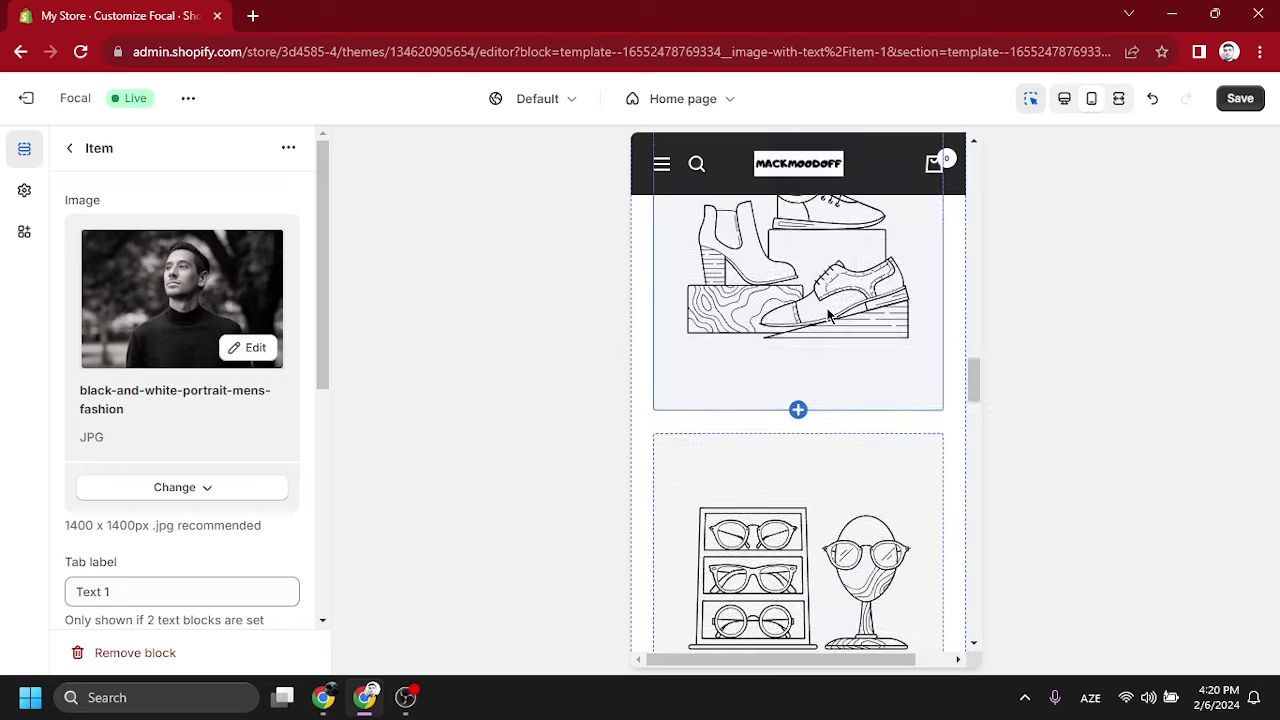
scroll(828, 316, up, 2)
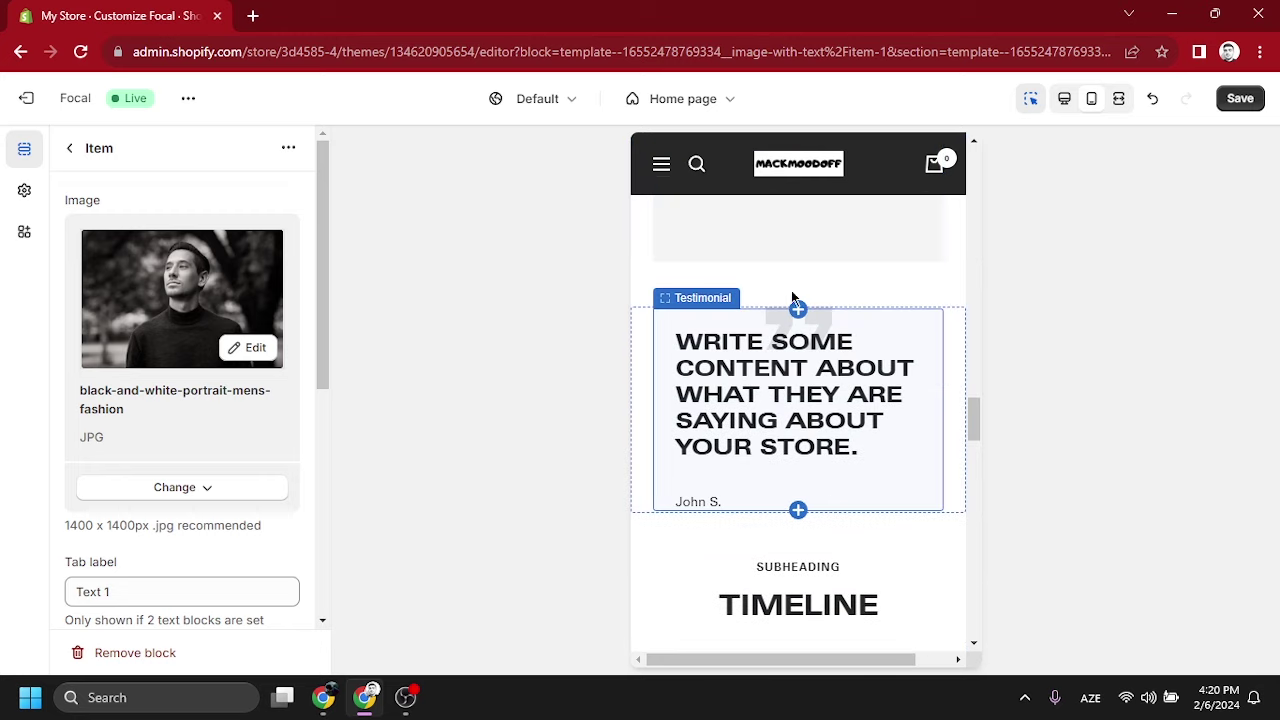
scroll(860, 400, down, 8)
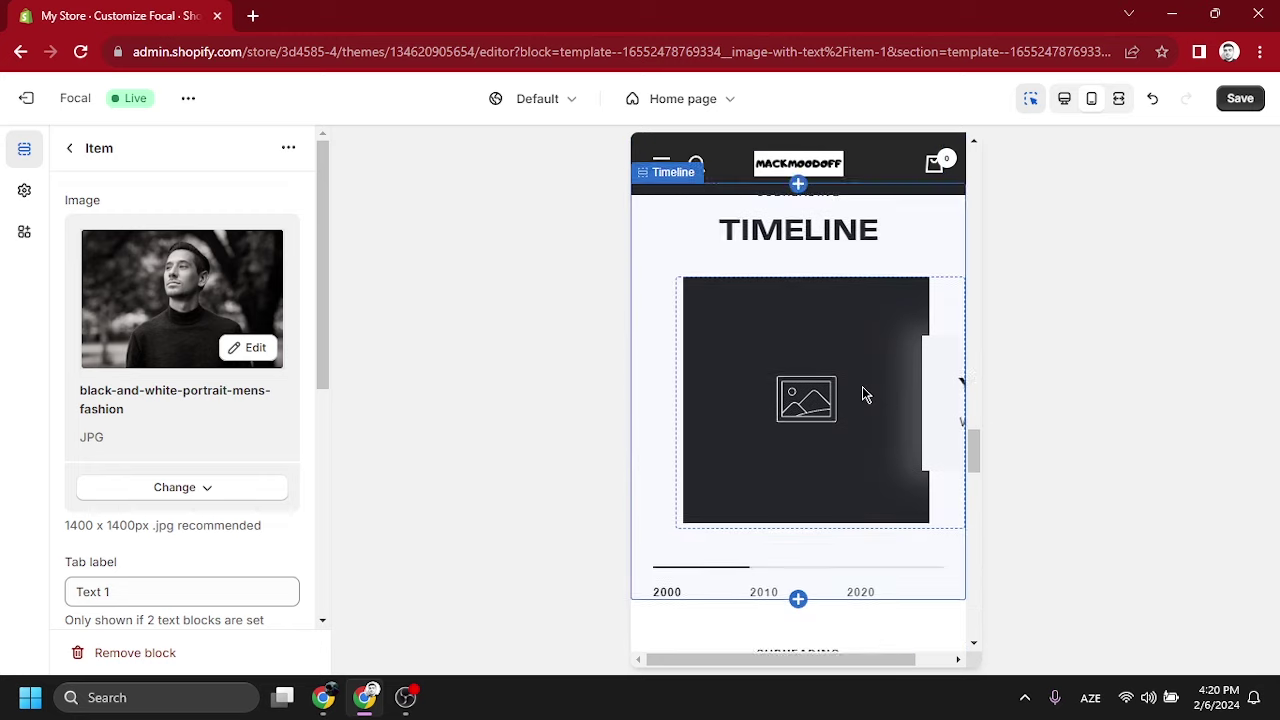
scroll(846, 330, down, 5)
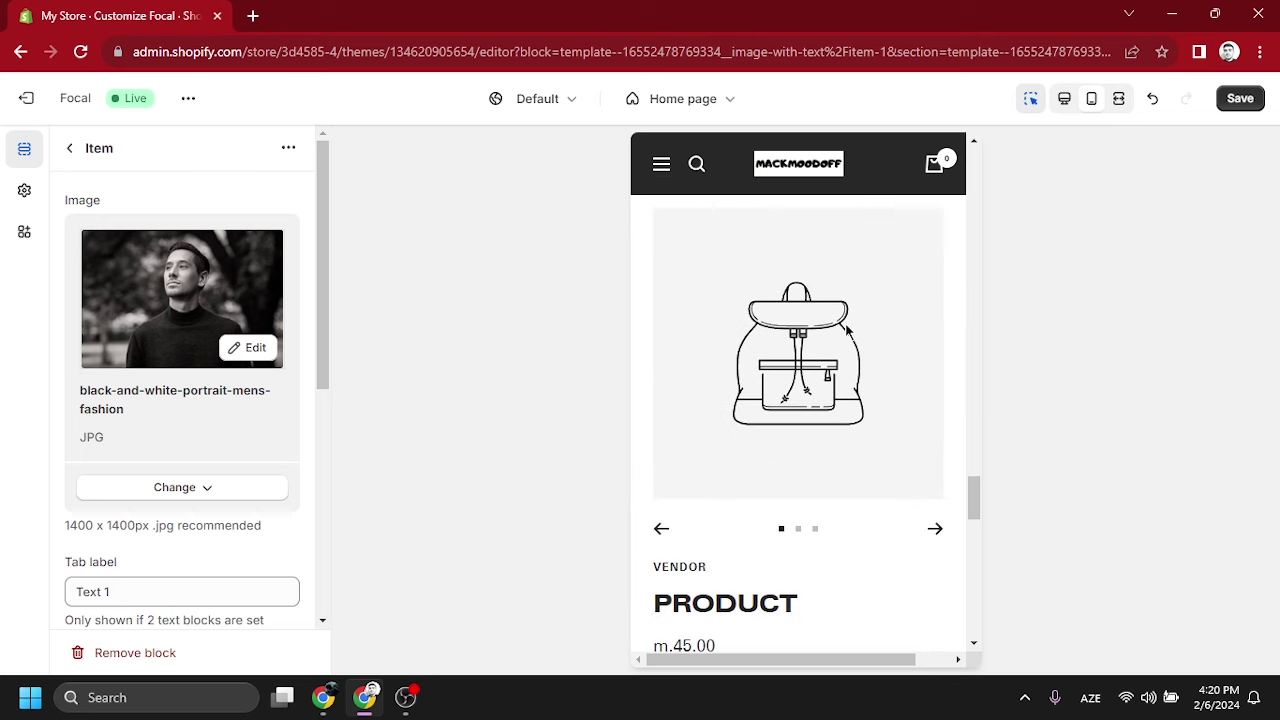
scroll(850, 320, up, 1)
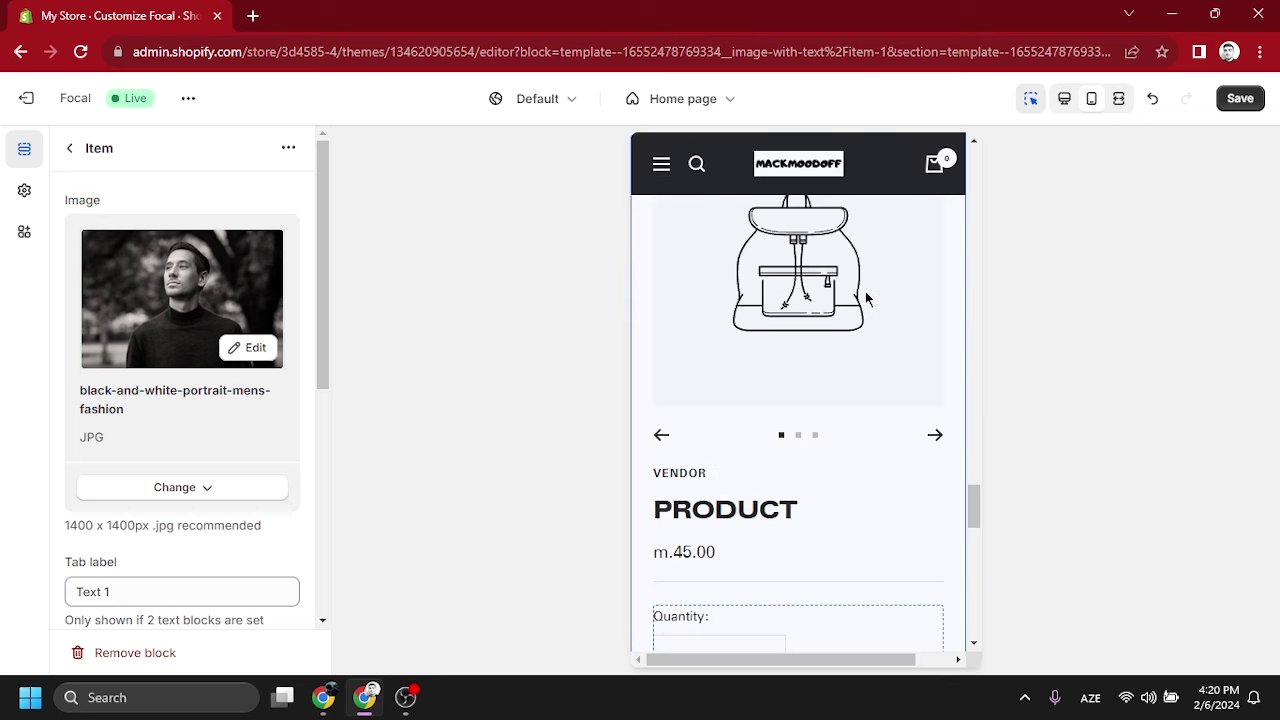
click(864, 288)
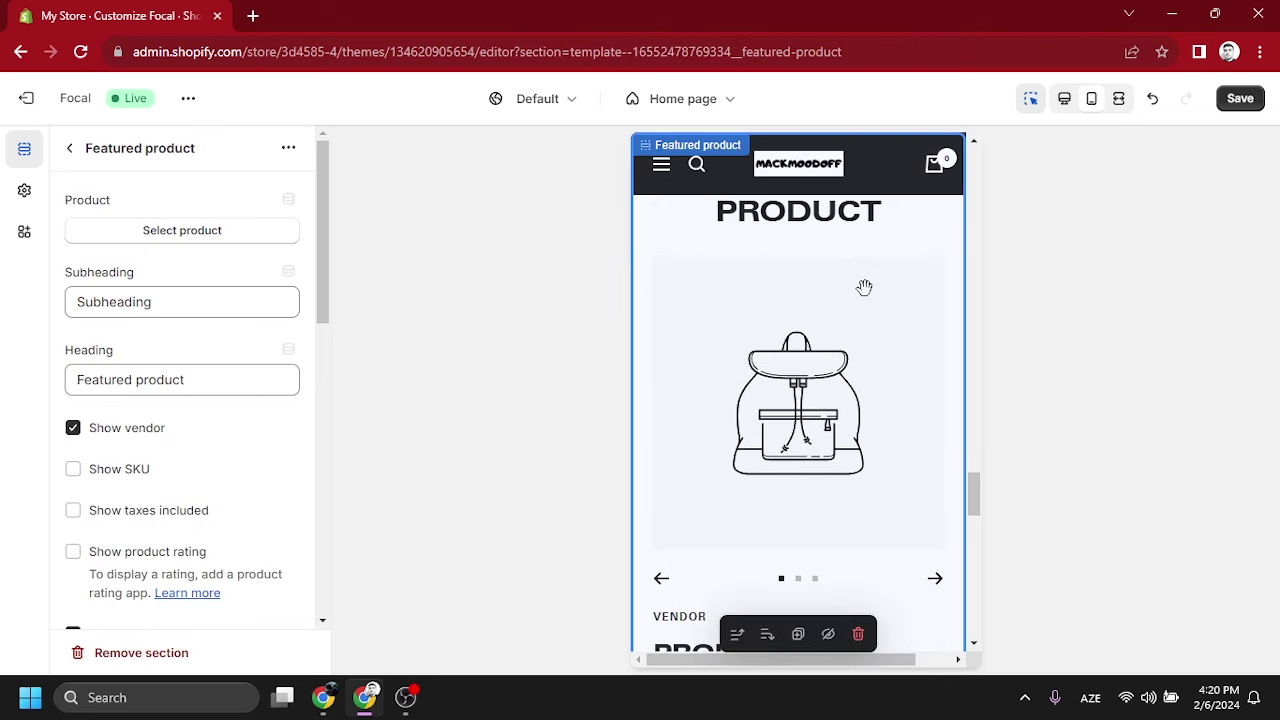
click(158, 232)
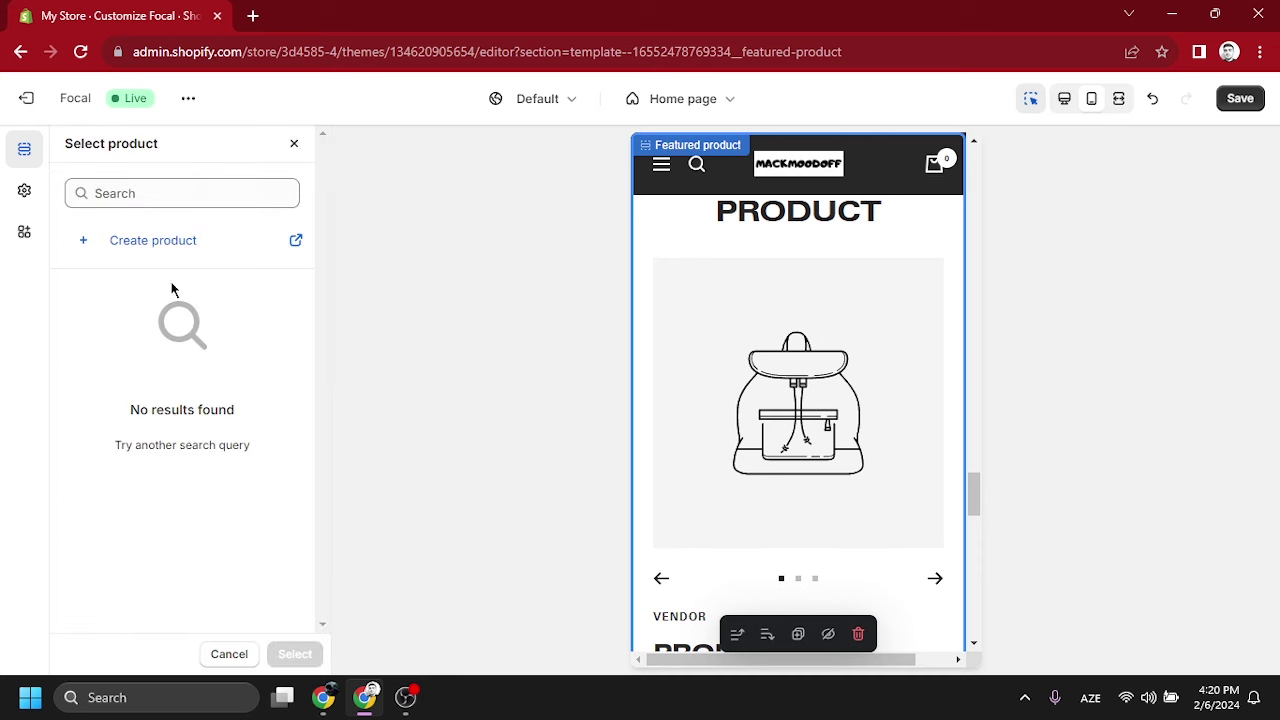
click(160, 241)
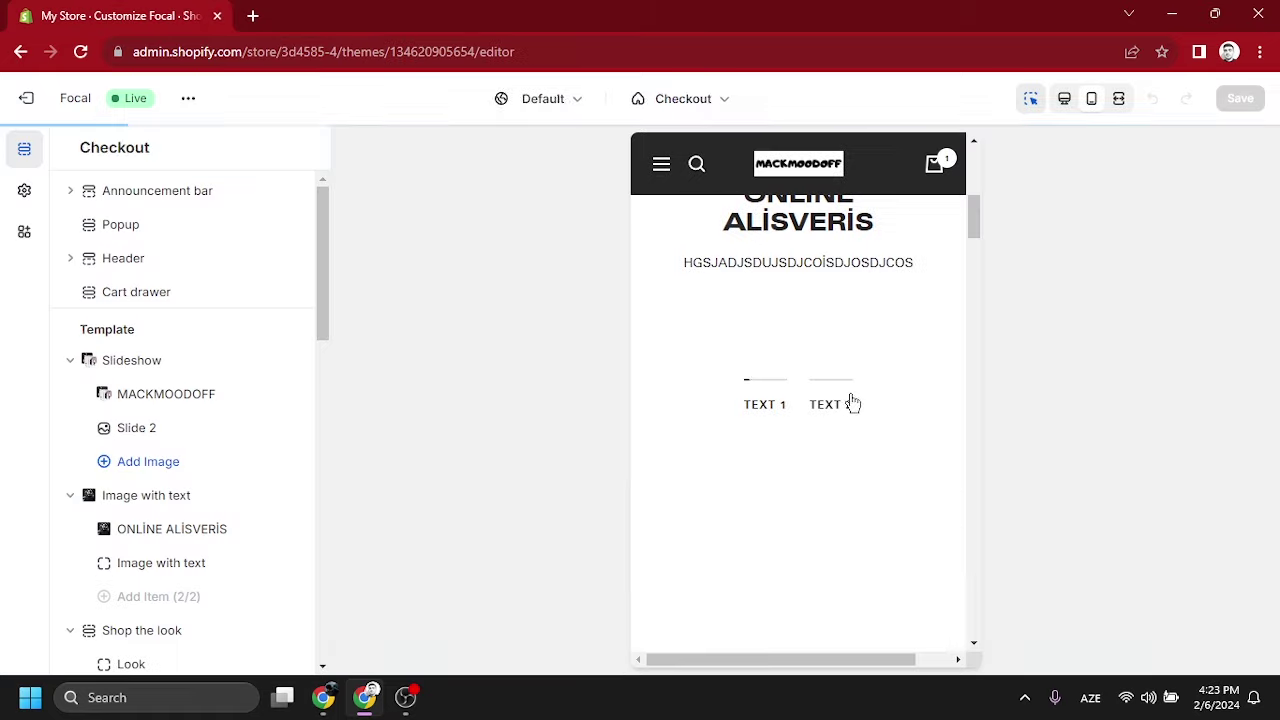
- Assign the Hoodie product to the home page's Featured product section
scroll(875, 410, down, 15)
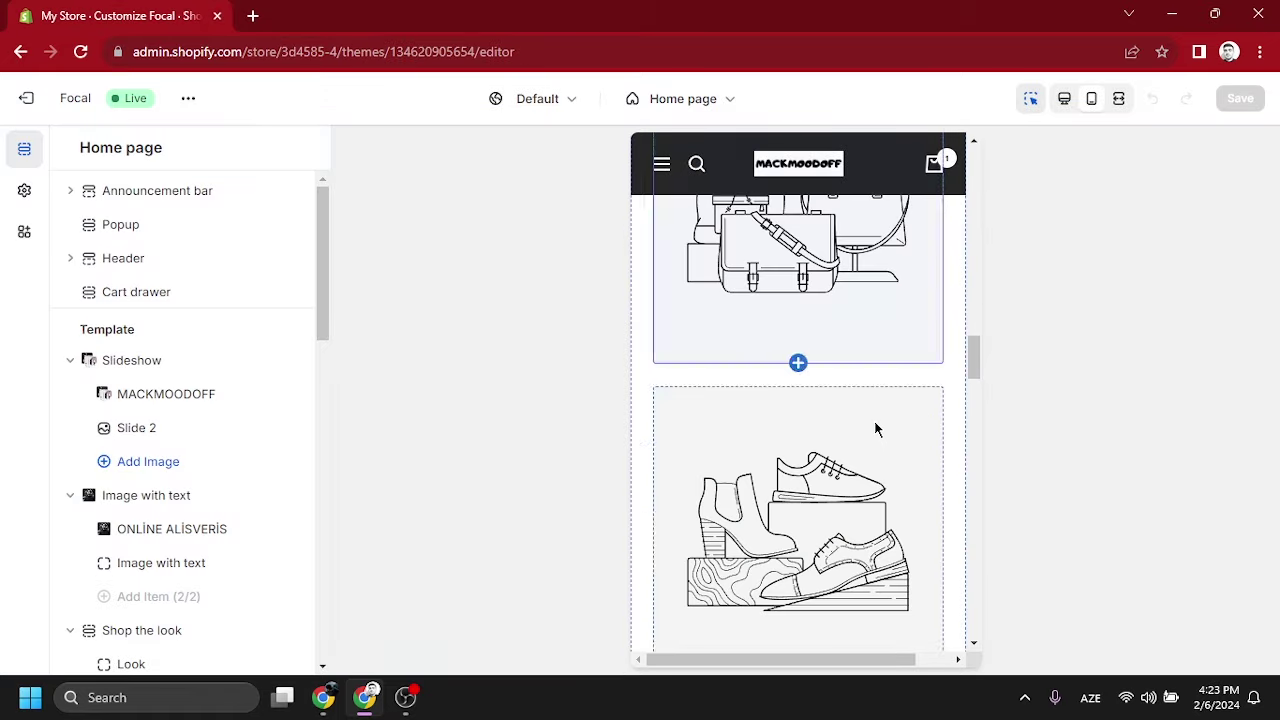
scroll(875, 445, down, 5)
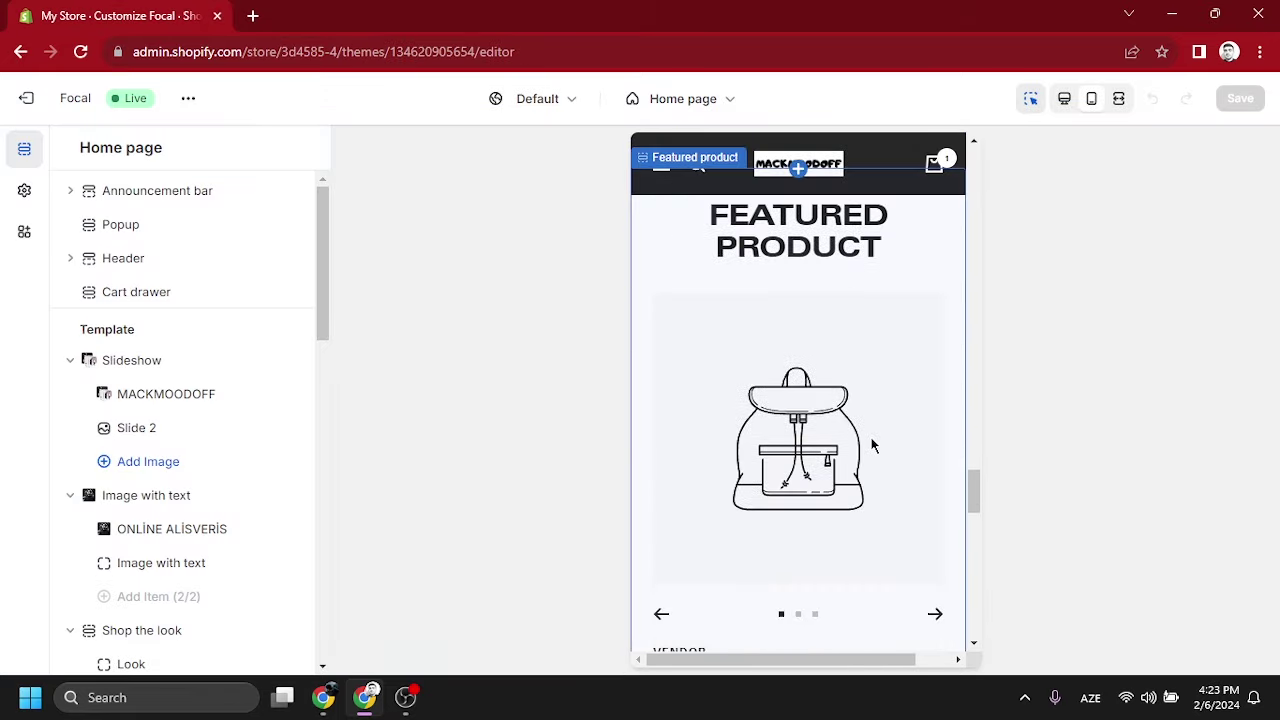
scroll(865, 380, up, 3)
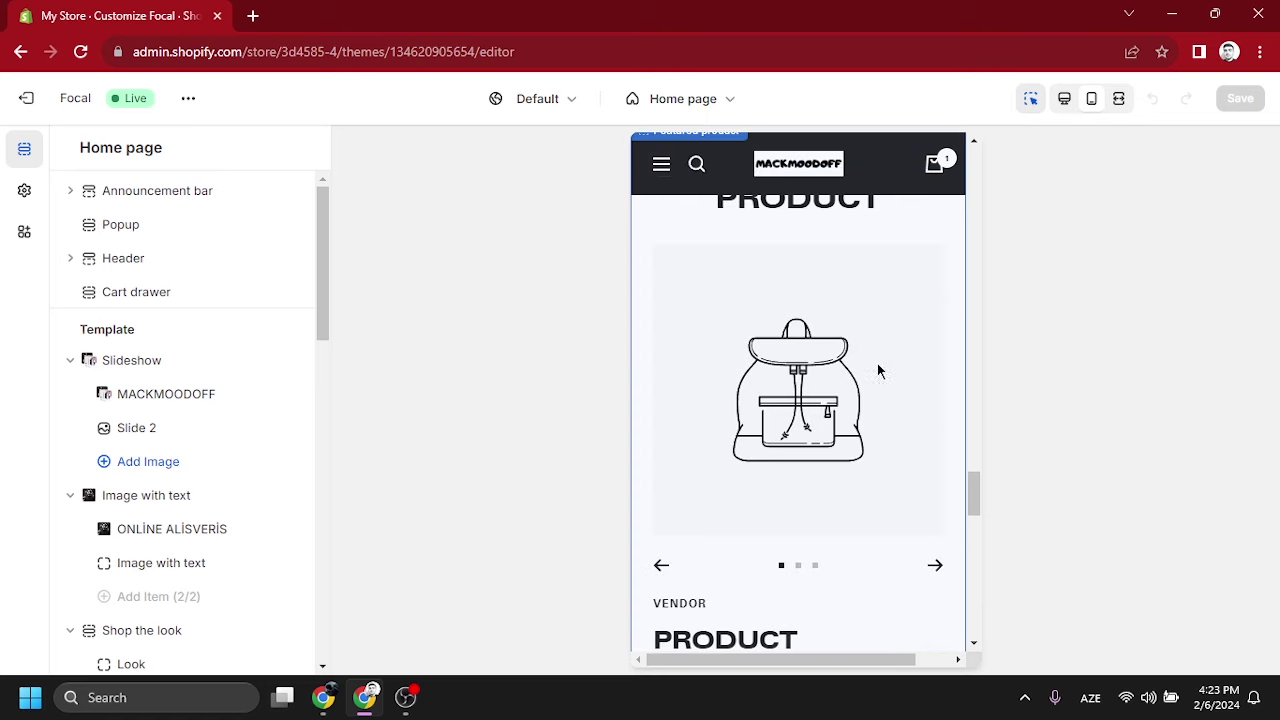
click(868, 348)
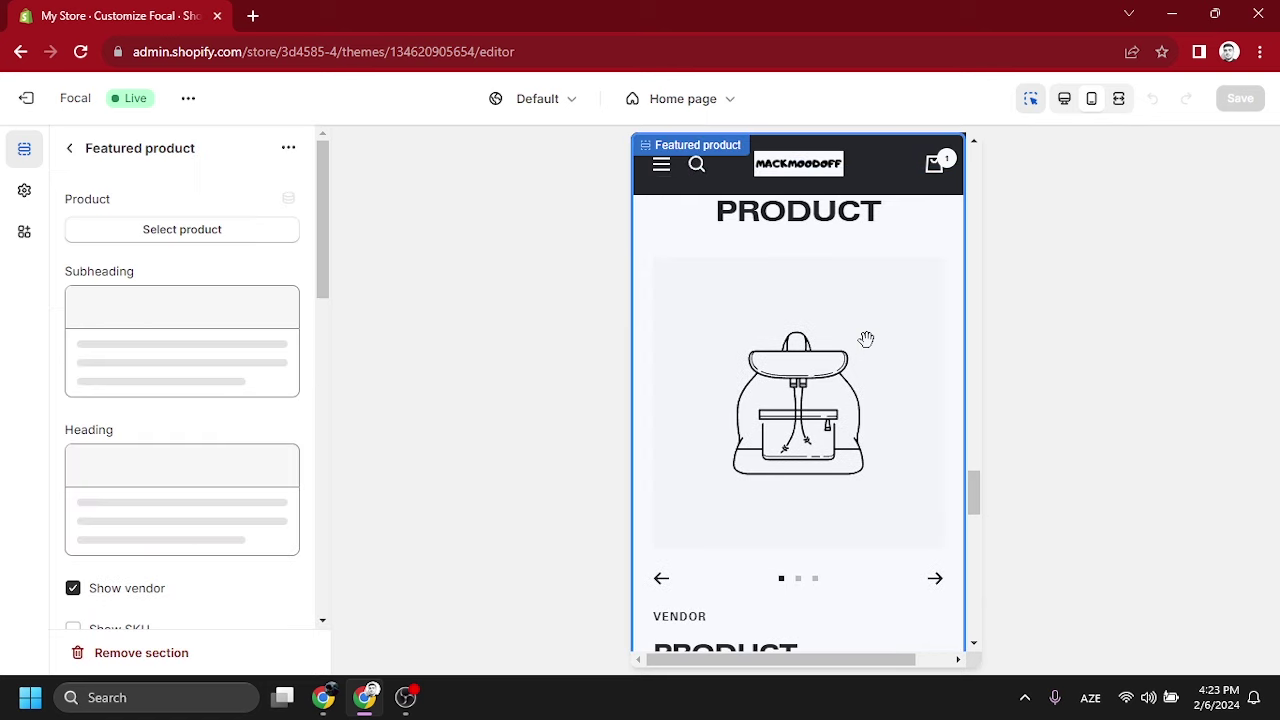
click(218, 238)
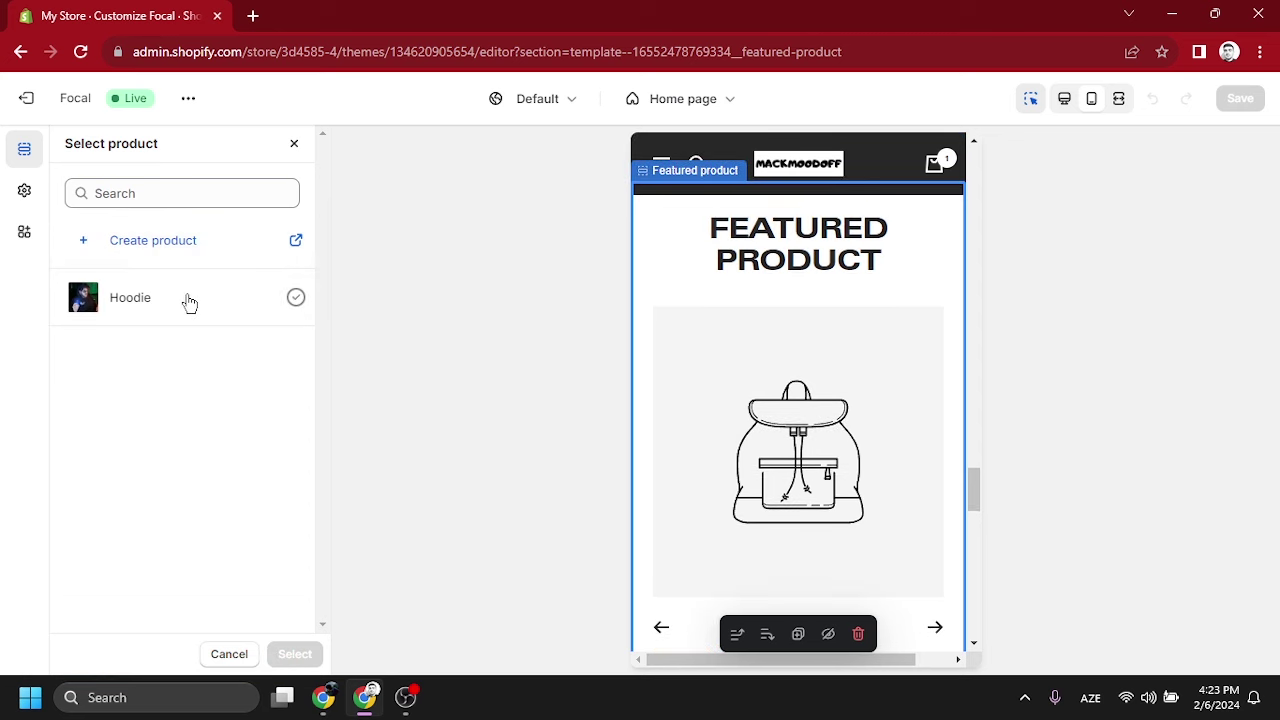
click(188, 300)
click(295, 655)
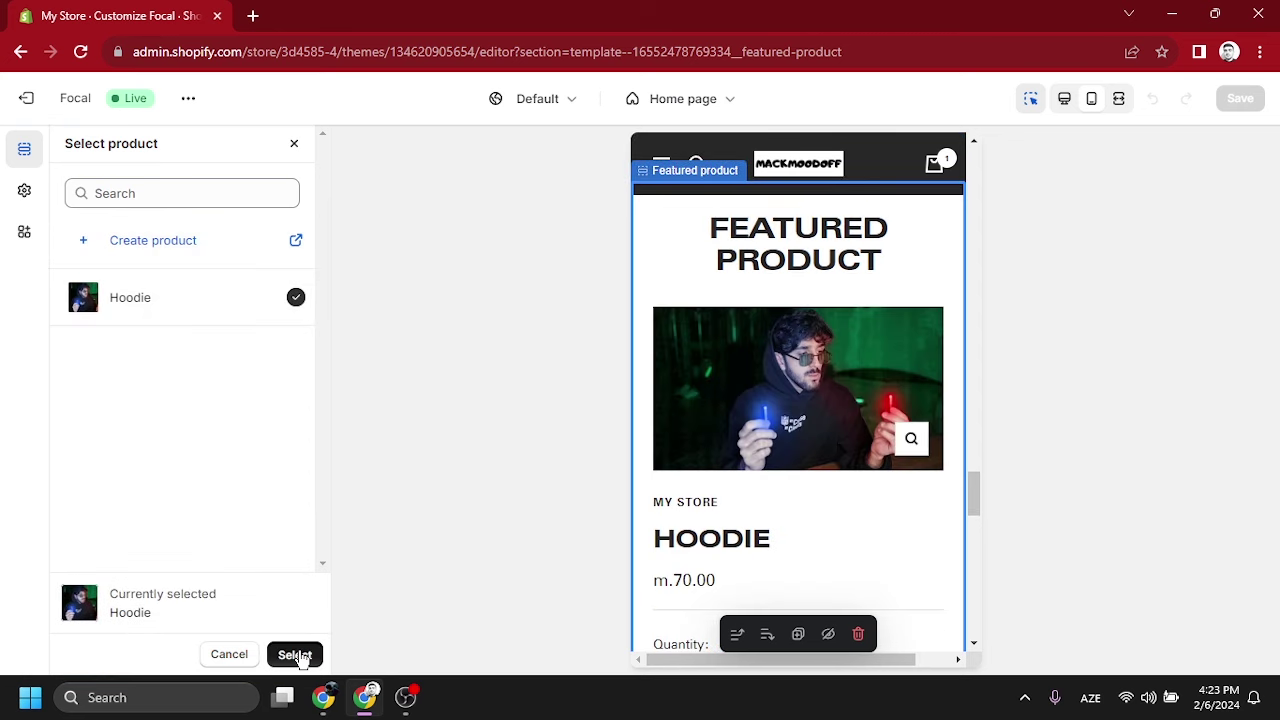
- Examine the Featured product section's price, quantity selector and purchase buttons, plus the sections below it, in the mobile preview
scroll(886, 423, down, 1)
scroll(850, 400, up, 1)
scroll(780, 320, down, 2)
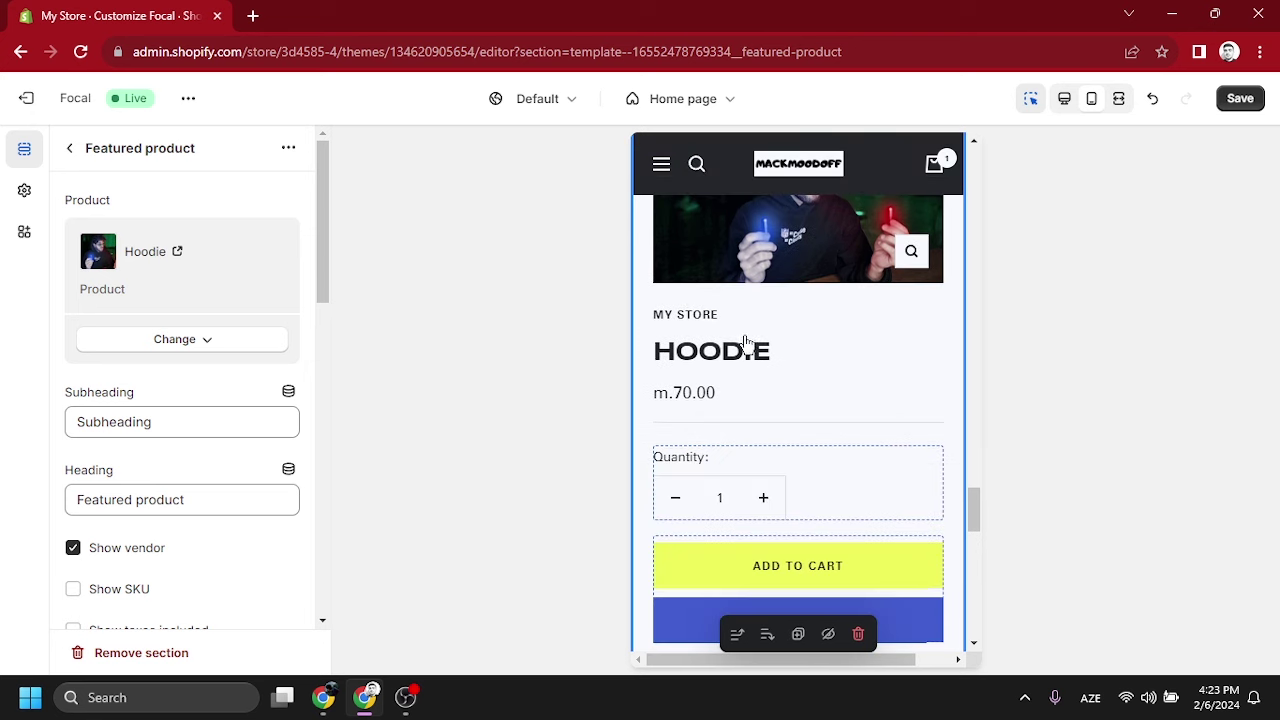
scroll(749, 343, down, 1)
scroll(743, 351, up, 2)
scroll(780, 462, down, 2)
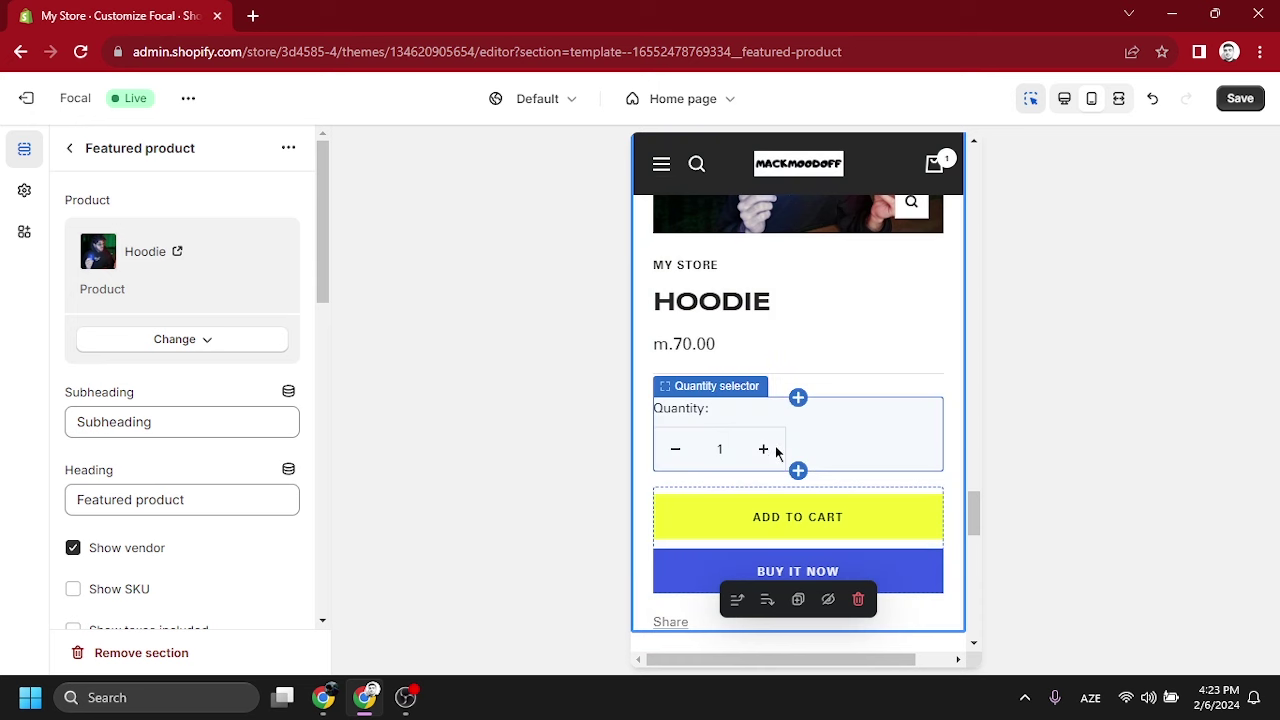
scroll(780, 430, down, 2)
scroll(735, 418, down, 3)
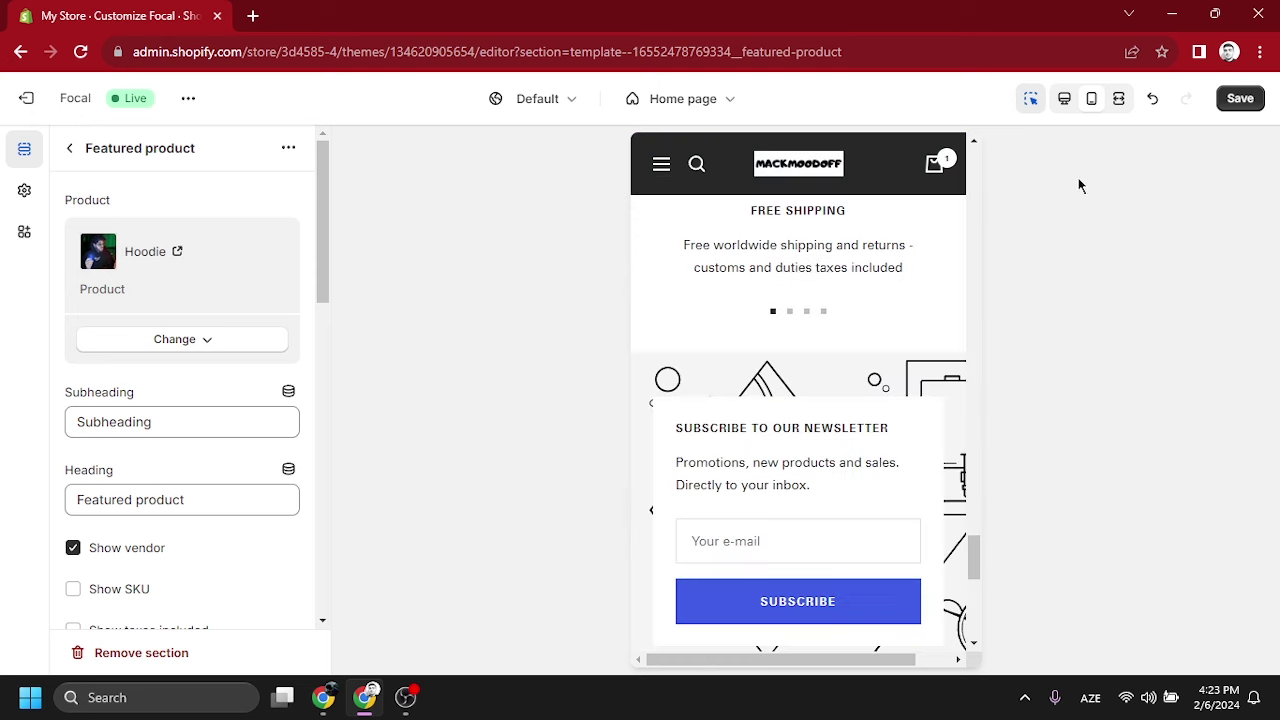
- Examine the Checkout page's form and order summary, and the Cart page's layout, in the mobile preview
click(712, 106)
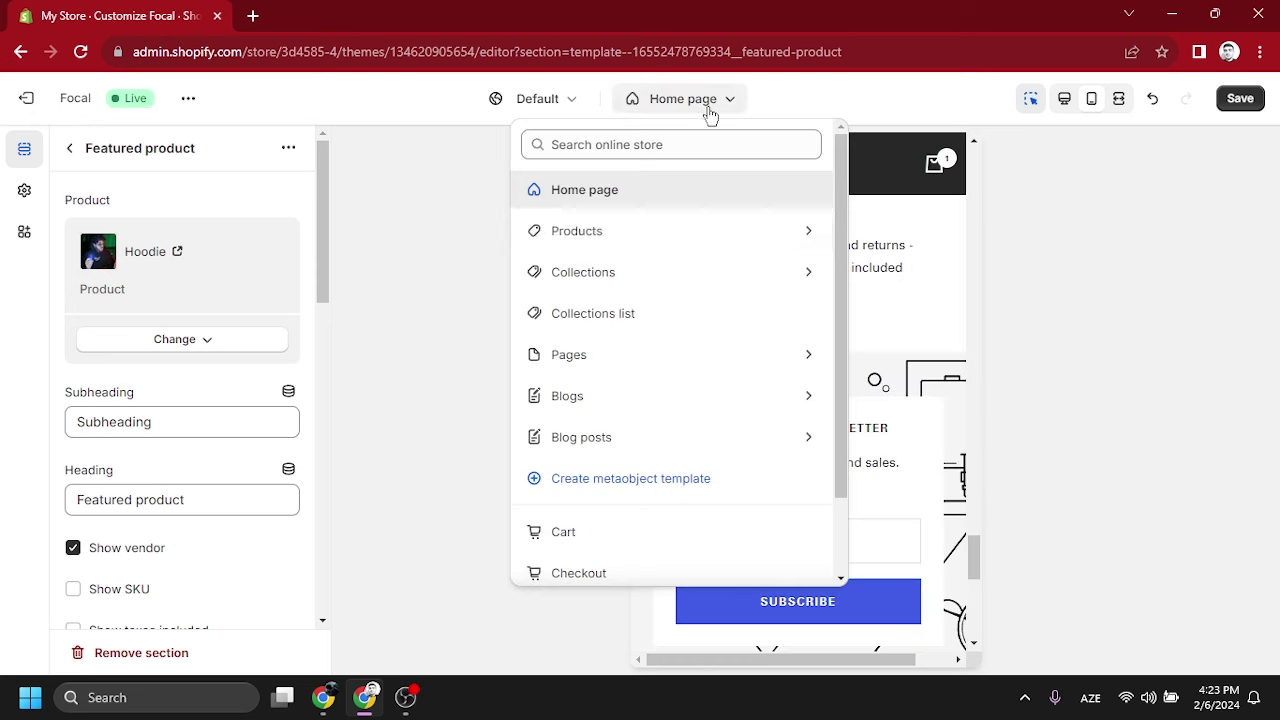
click(663, 575)
scroll(823, 322, down, 2)
scroll(823, 327, down, 5)
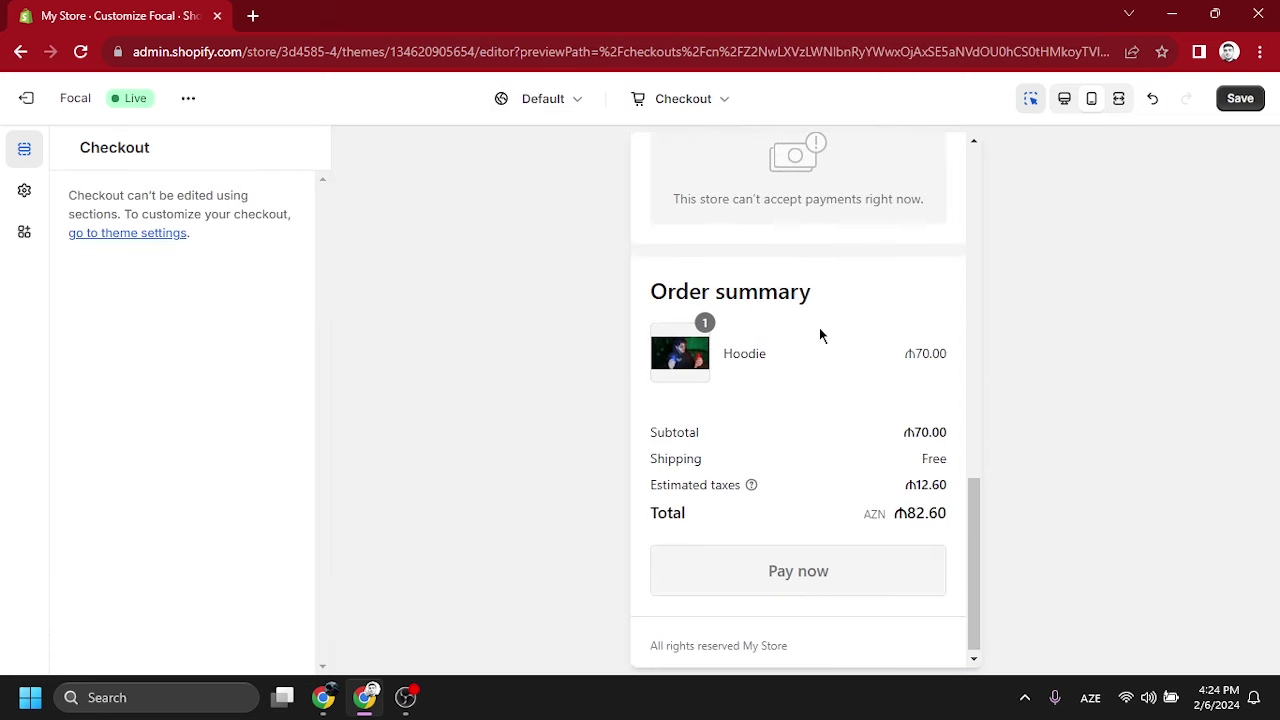
scroll(820, 337, up, 5)
click(690, 98)
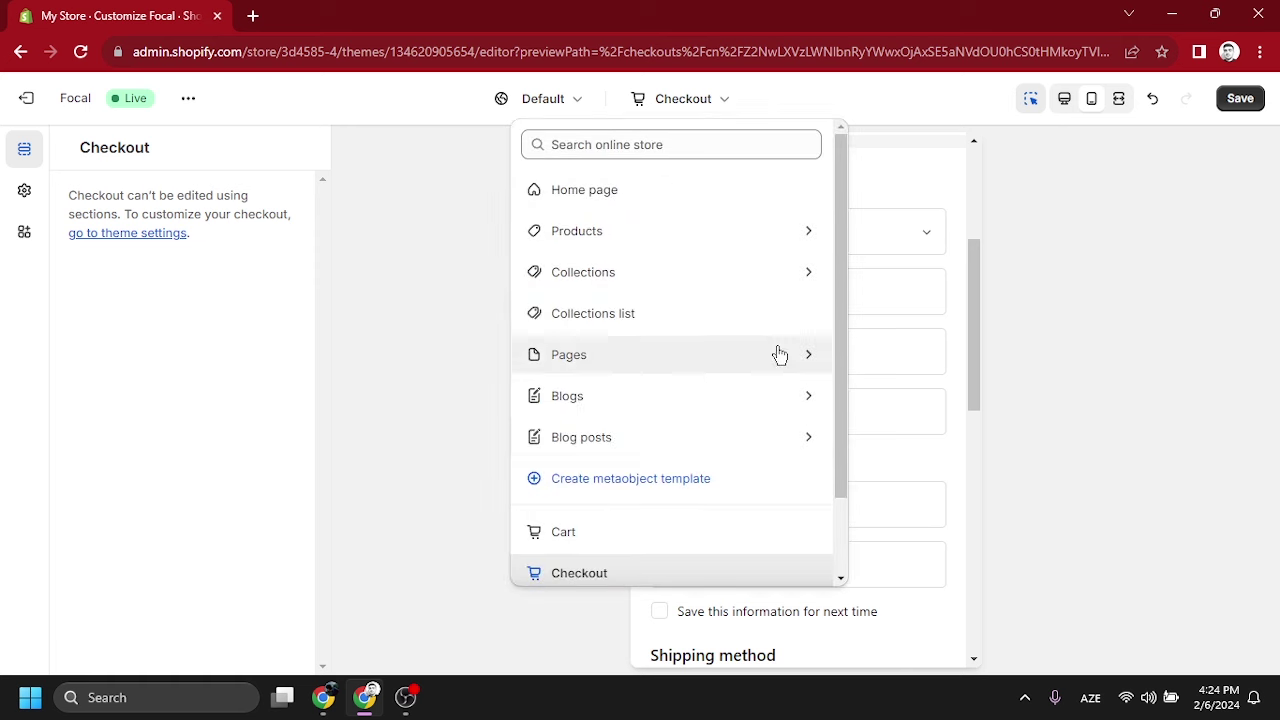
click(634, 528)
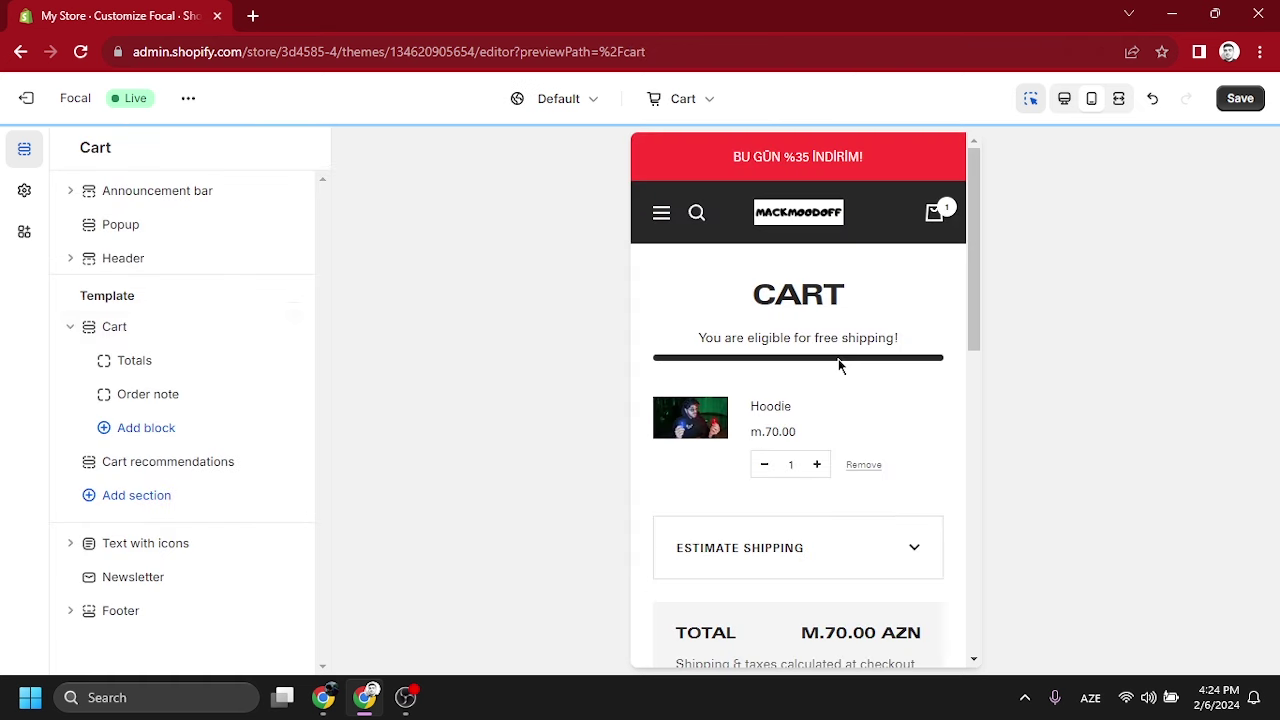
scroll(845, 420, down, 3)
scroll(790, 300, up, 3)
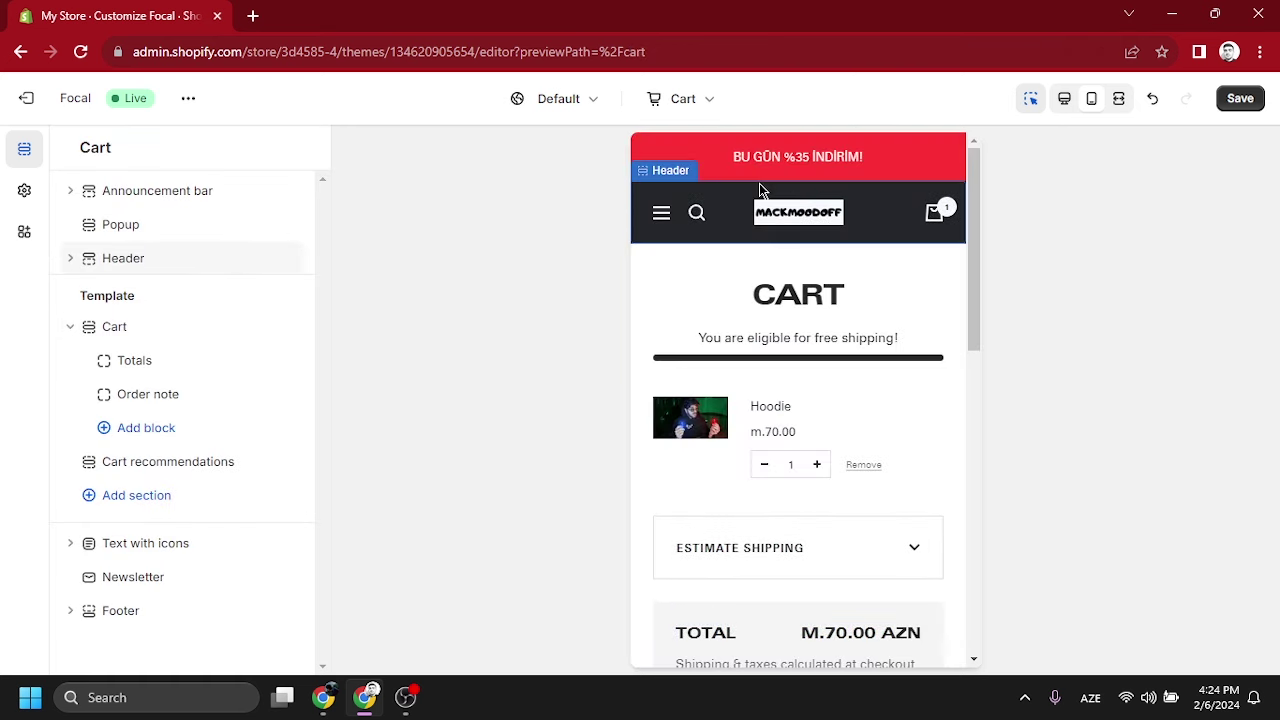
- Review the Default product template in the mobile preview and save the theme changes
click(683, 98)
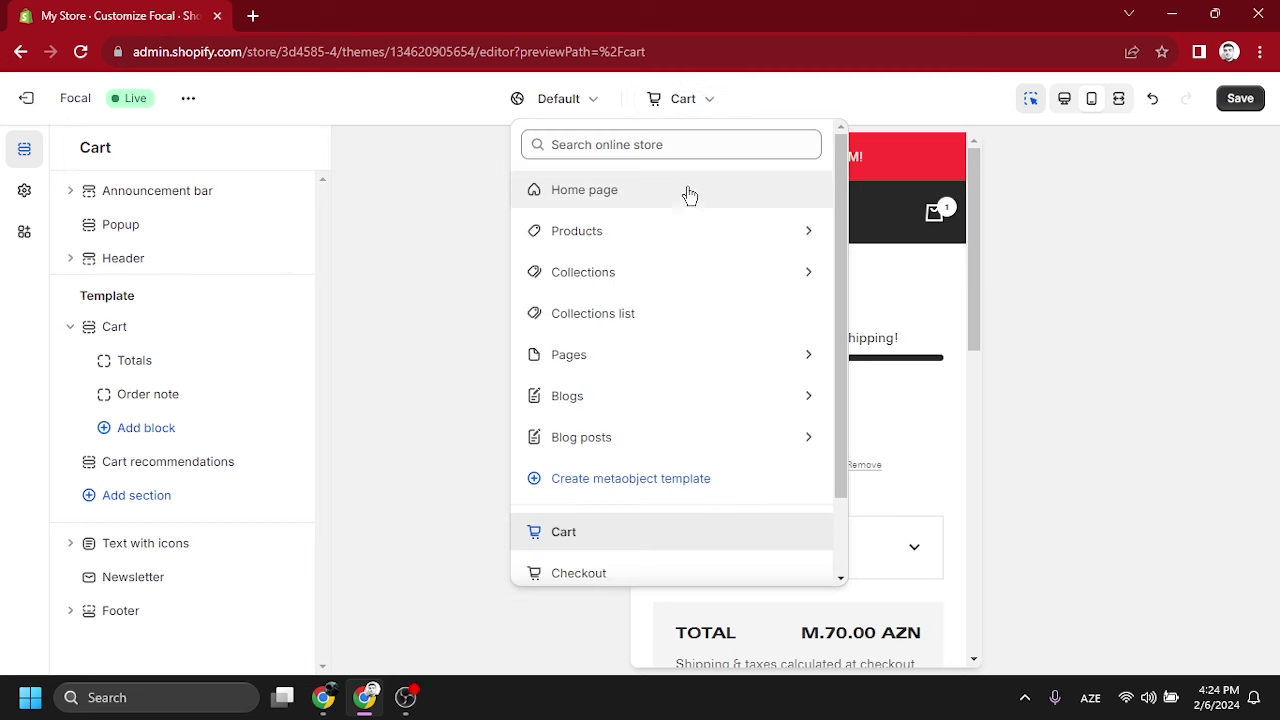
click(654, 233)
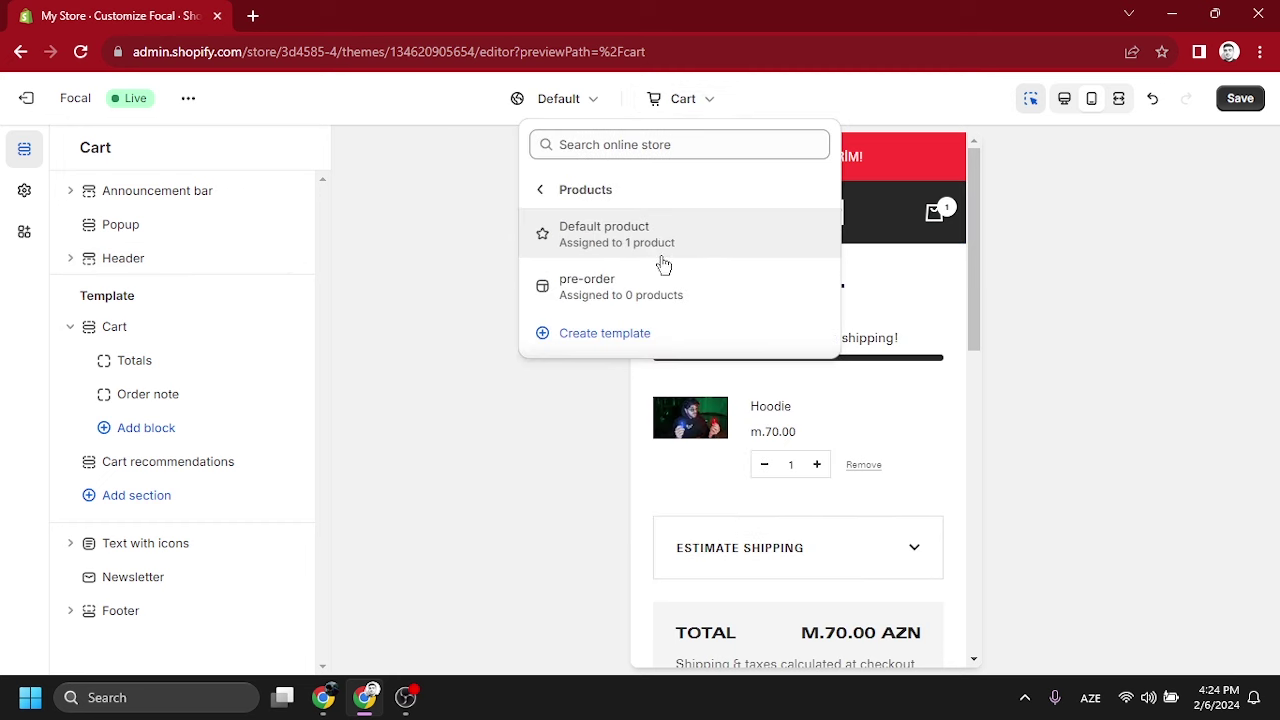
click(666, 240)
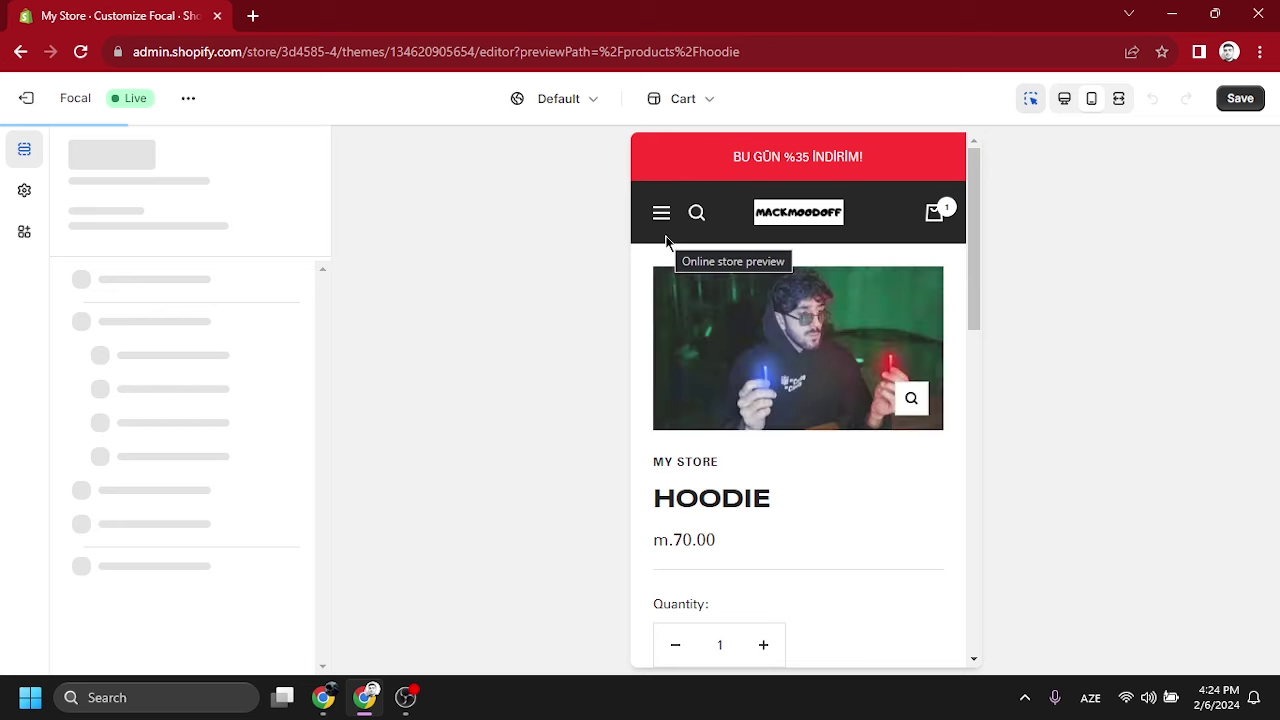
scroll(885, 380, down, 3)
scroll(886, 375, down, 3)
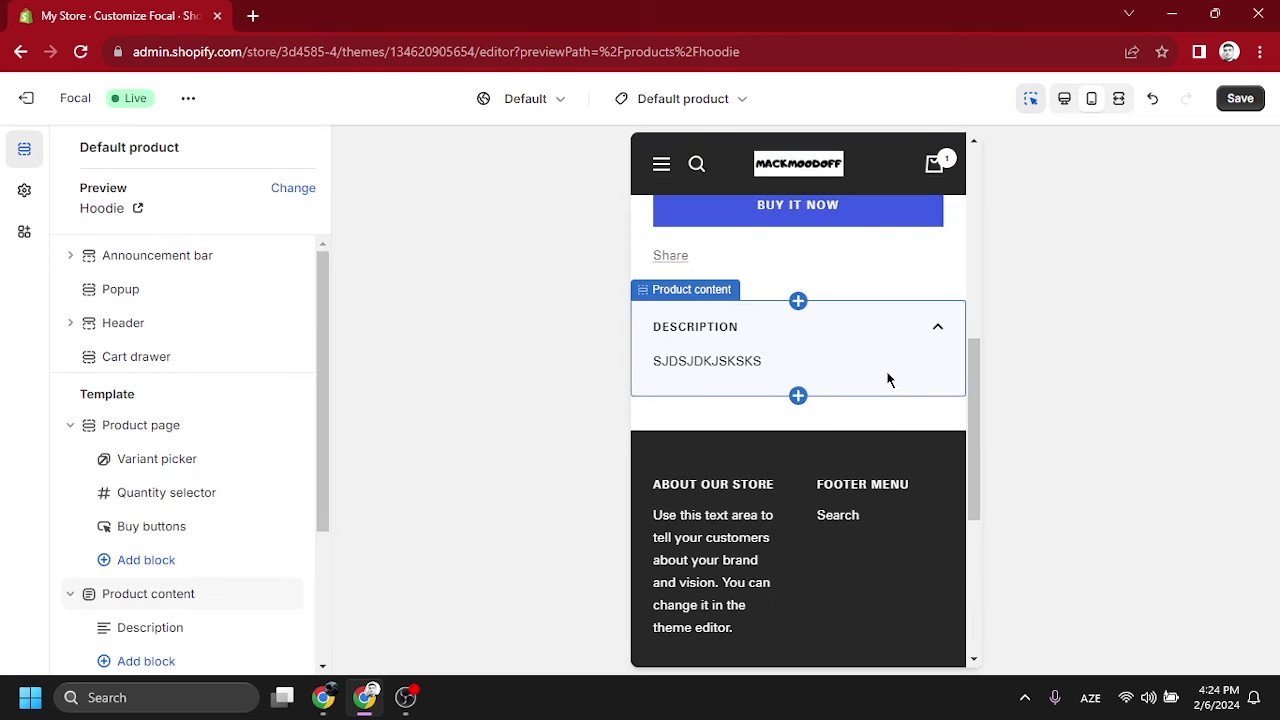
scroll(888, 385, up, 6)
scroll(888, 388, down, 2)
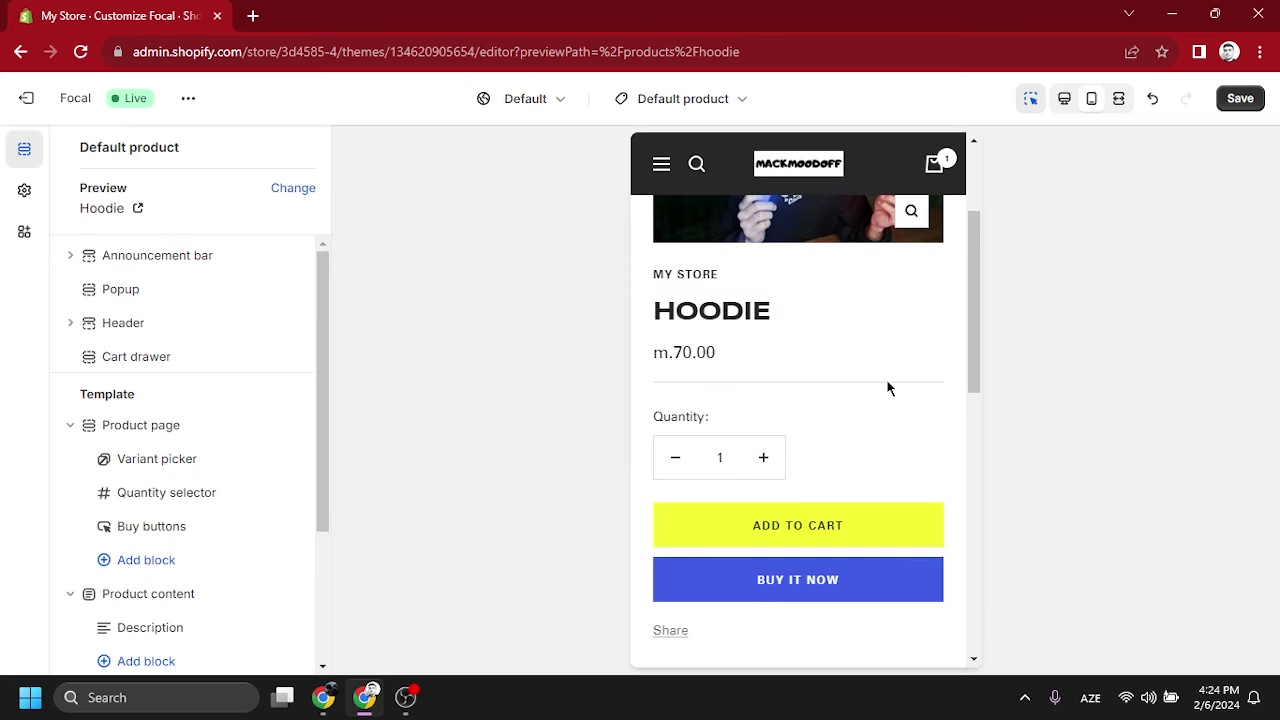
scroll(888, 388, up, 2)
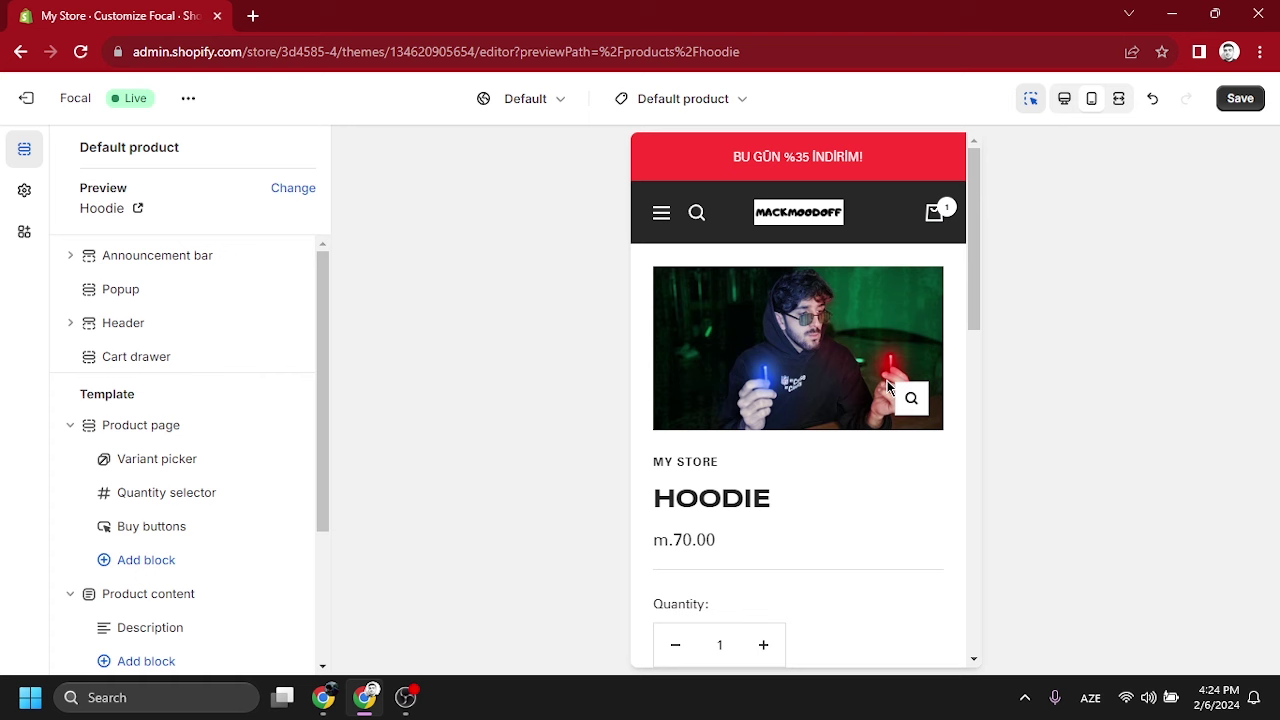
click(1247, 101)
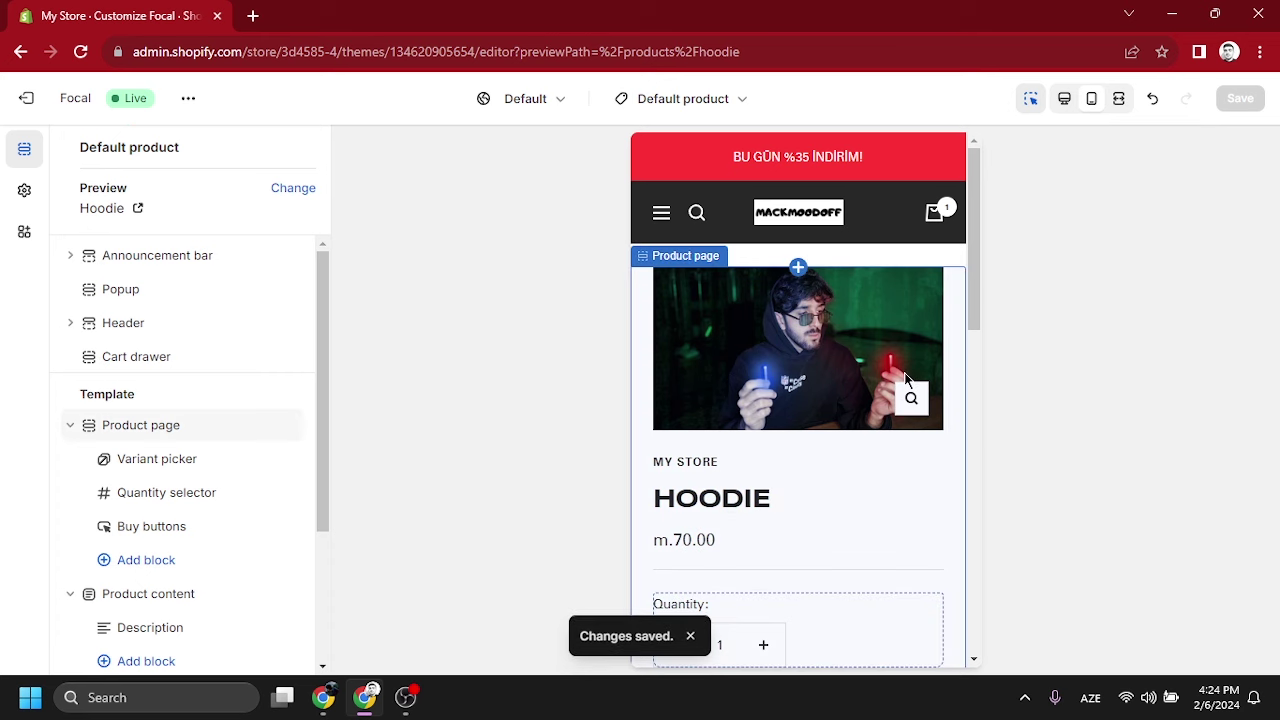
- Exit the product template, reopen the Focal editor on the home page and open the Colors theme settings
click(27, 100)
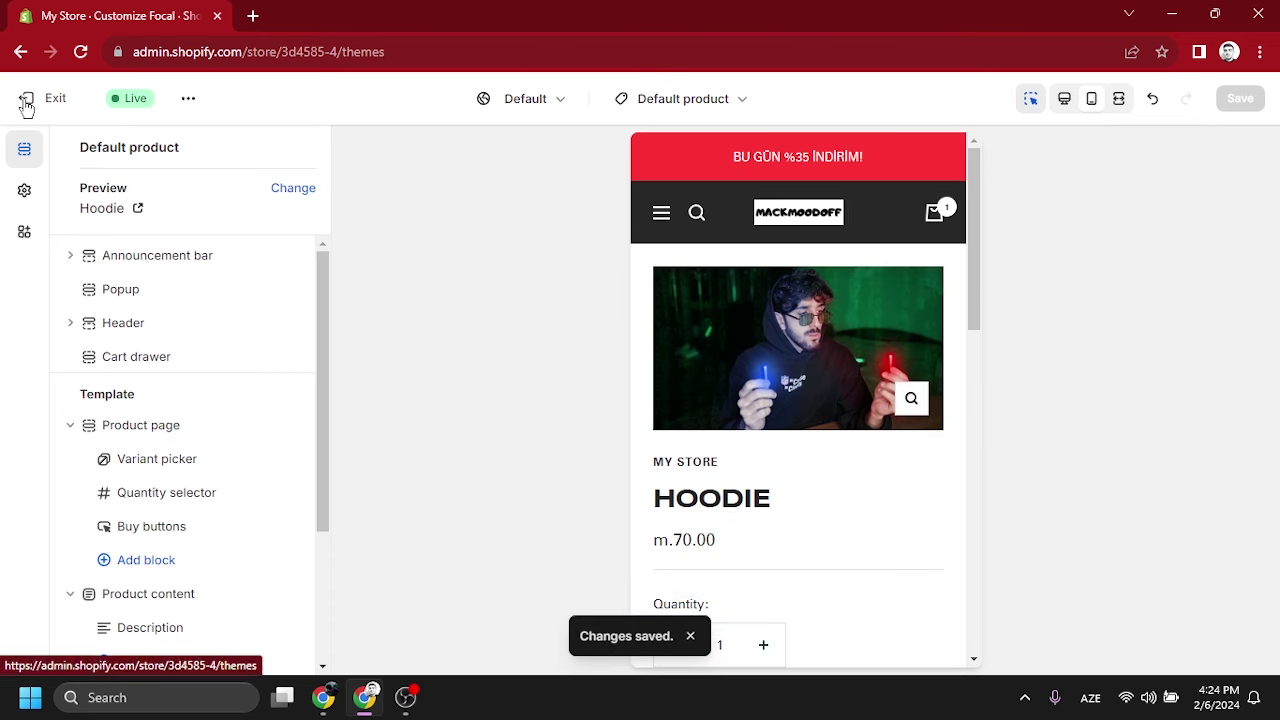
scroll(898, 350, down, 5)
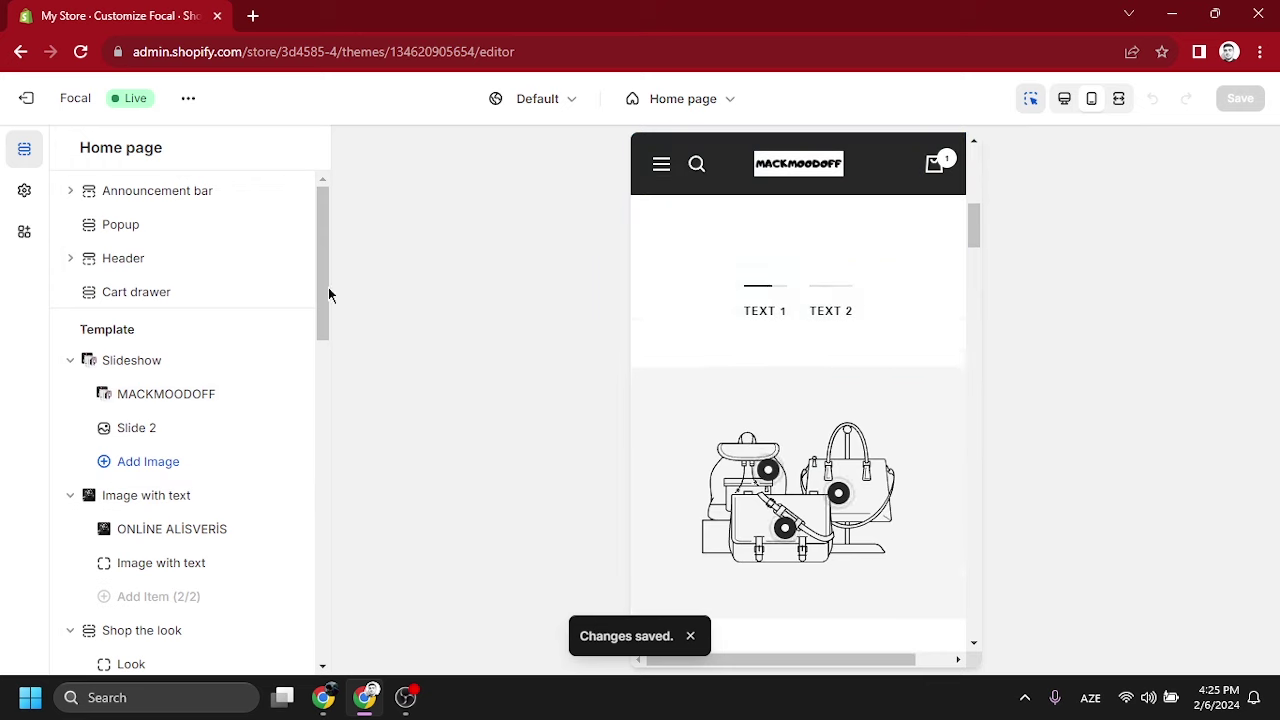
click(26, 204)
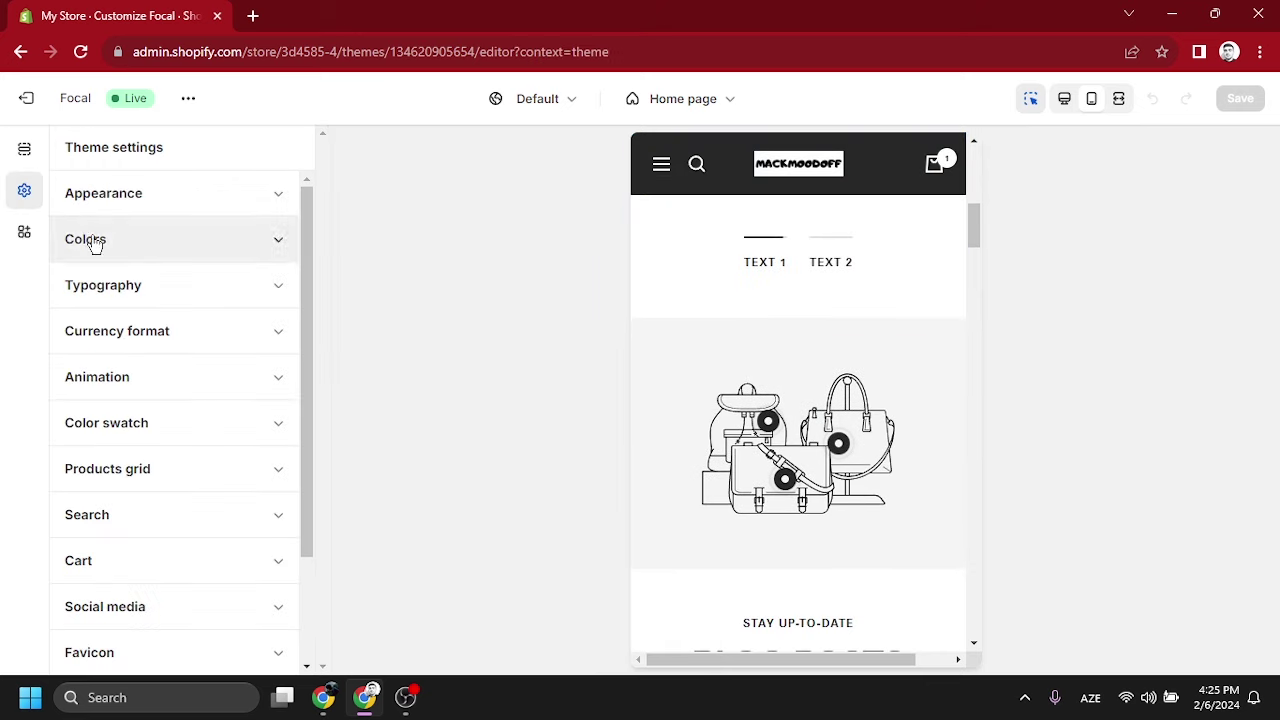
click(271, 242)
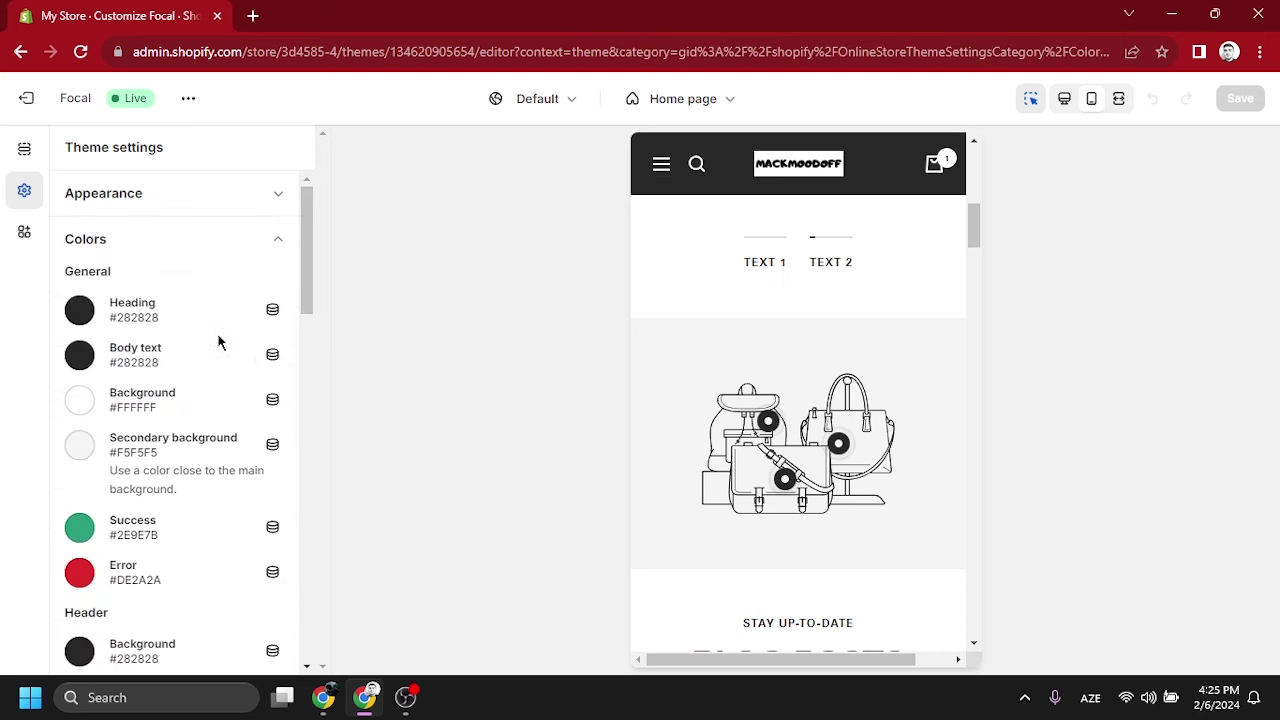
- Examine the footer, button and product colors in the theme settings alongside the home page's mobile preview
scroll(135, 358, down, 6)
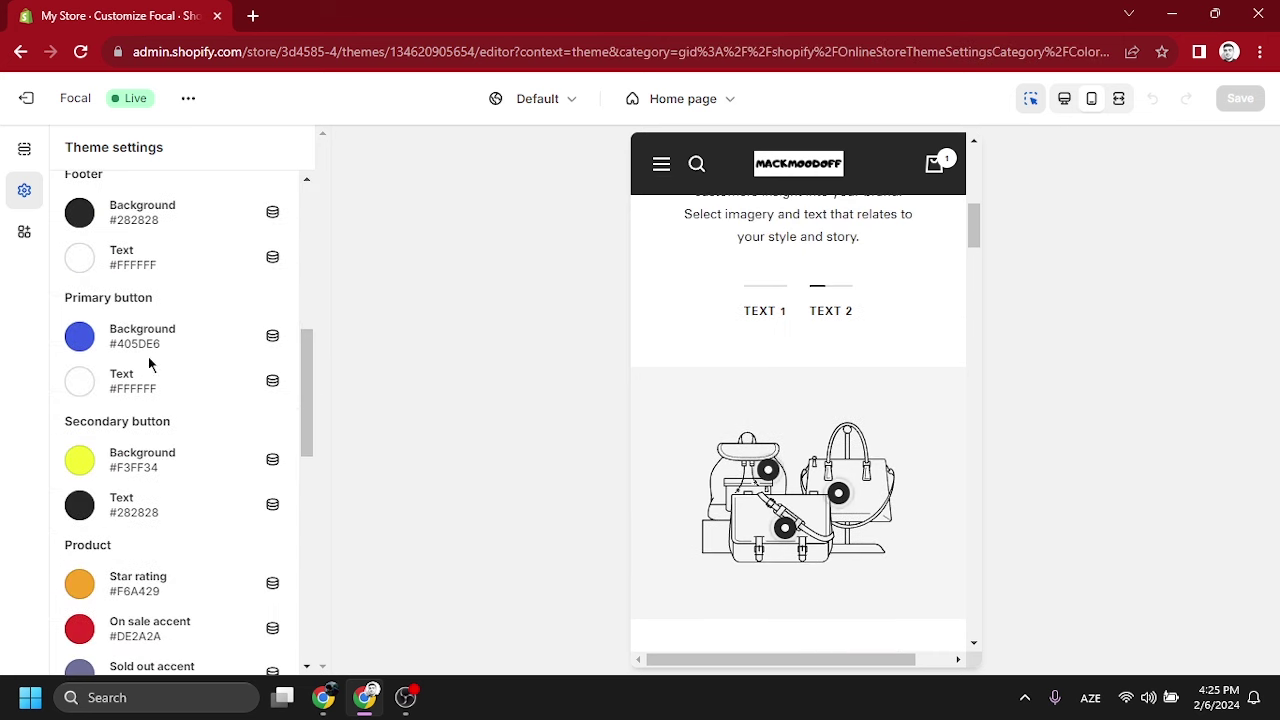
scroll(826, 384, down, 3)
scroll(823, 374, up, 8)
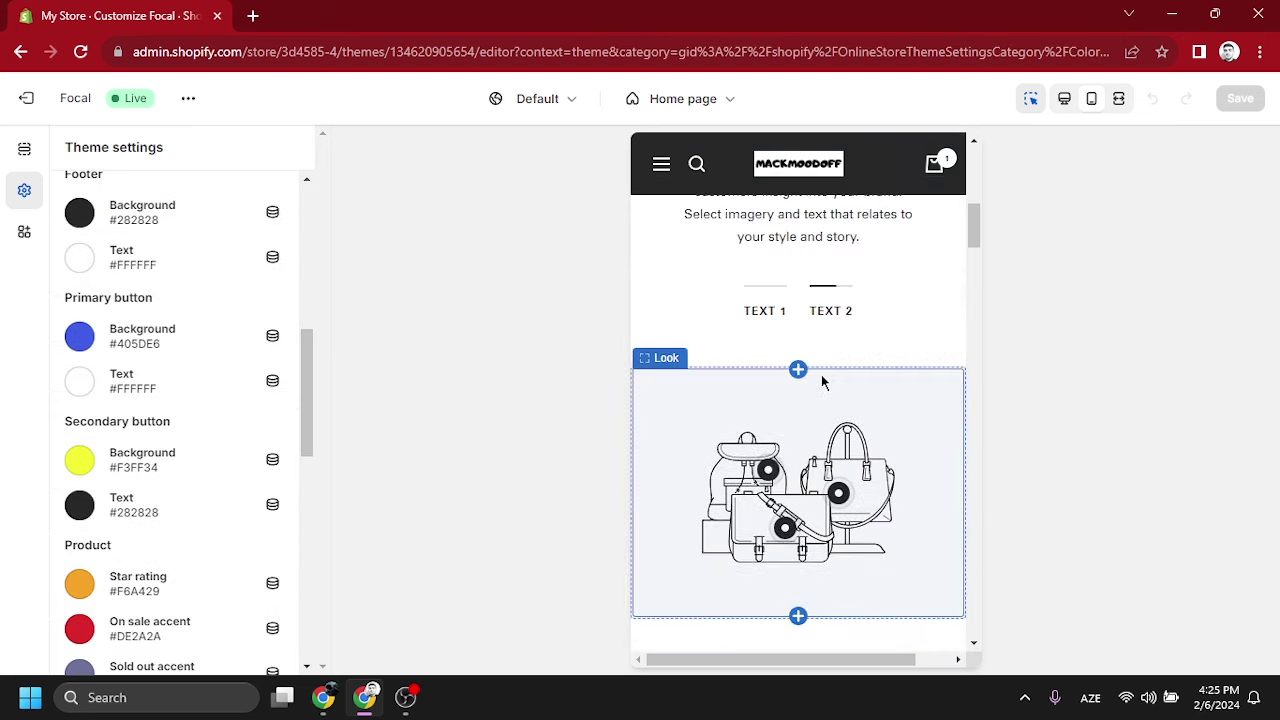
scroll(890, 290, up, 3)
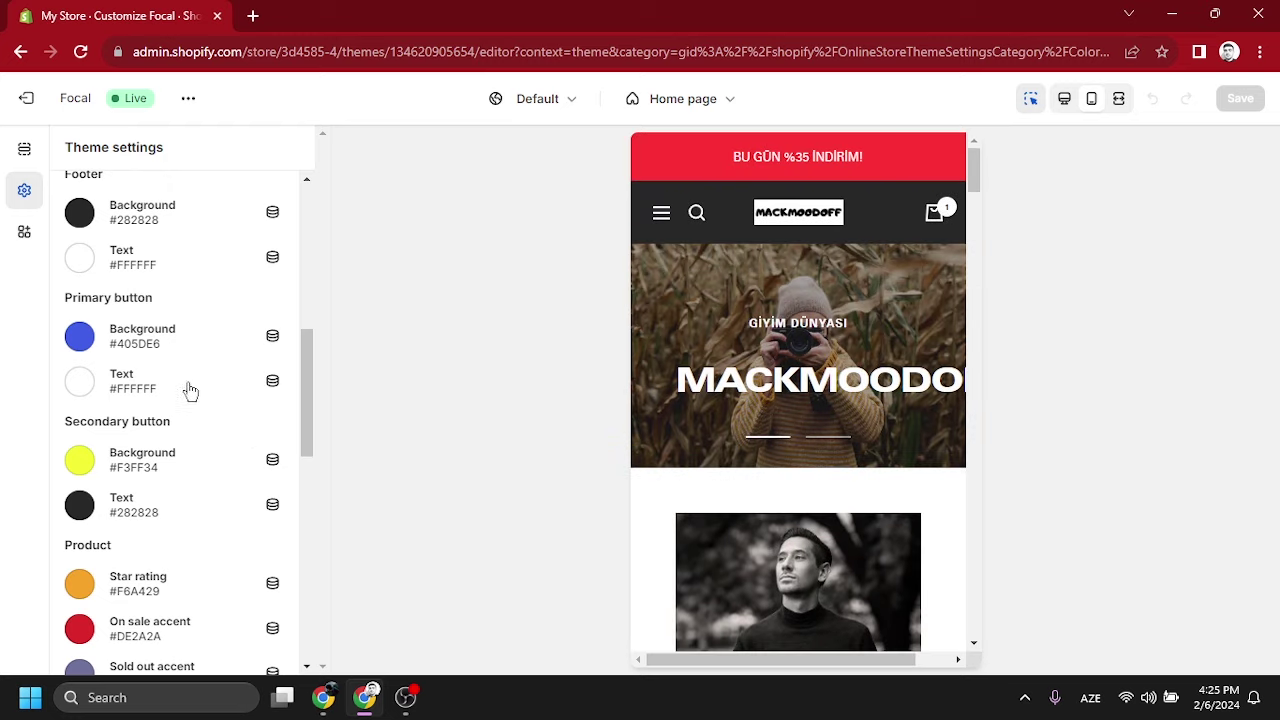
scroll(170, 380, down, 3)
scroll(165, 372, down, 5)
scroll(164, 345, up, 5)
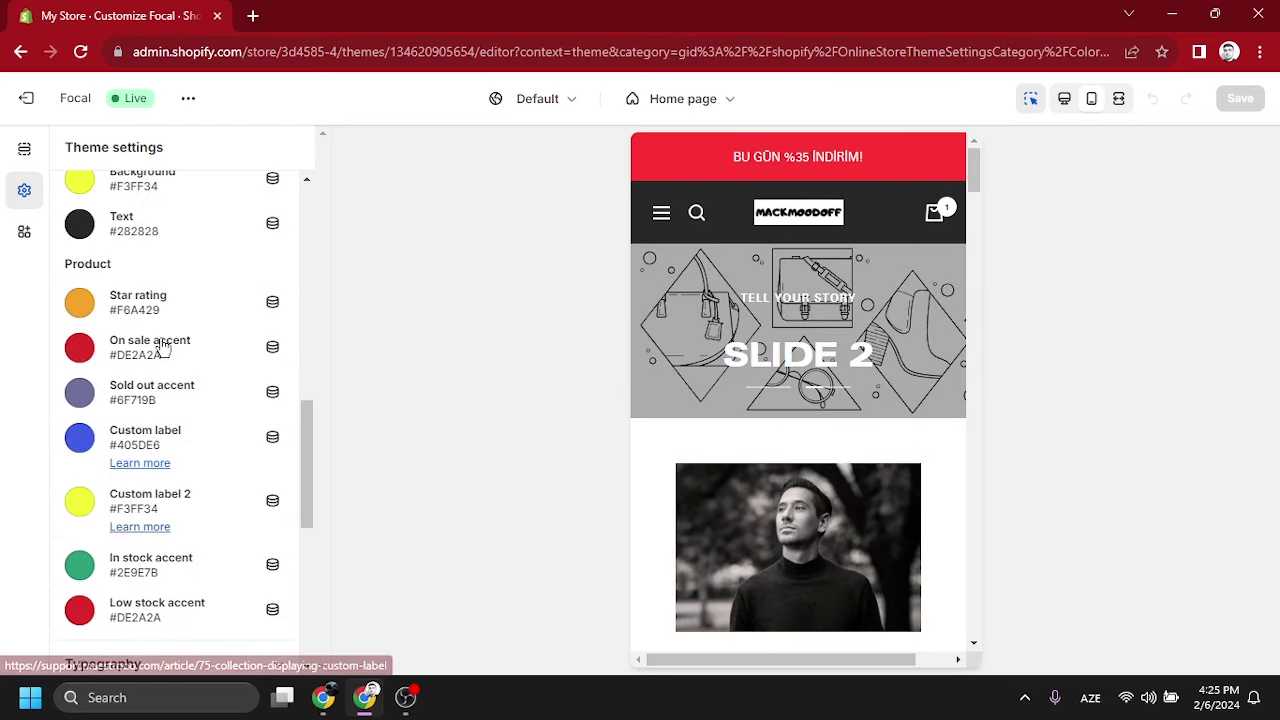
scroll(168, 288, up, 2)
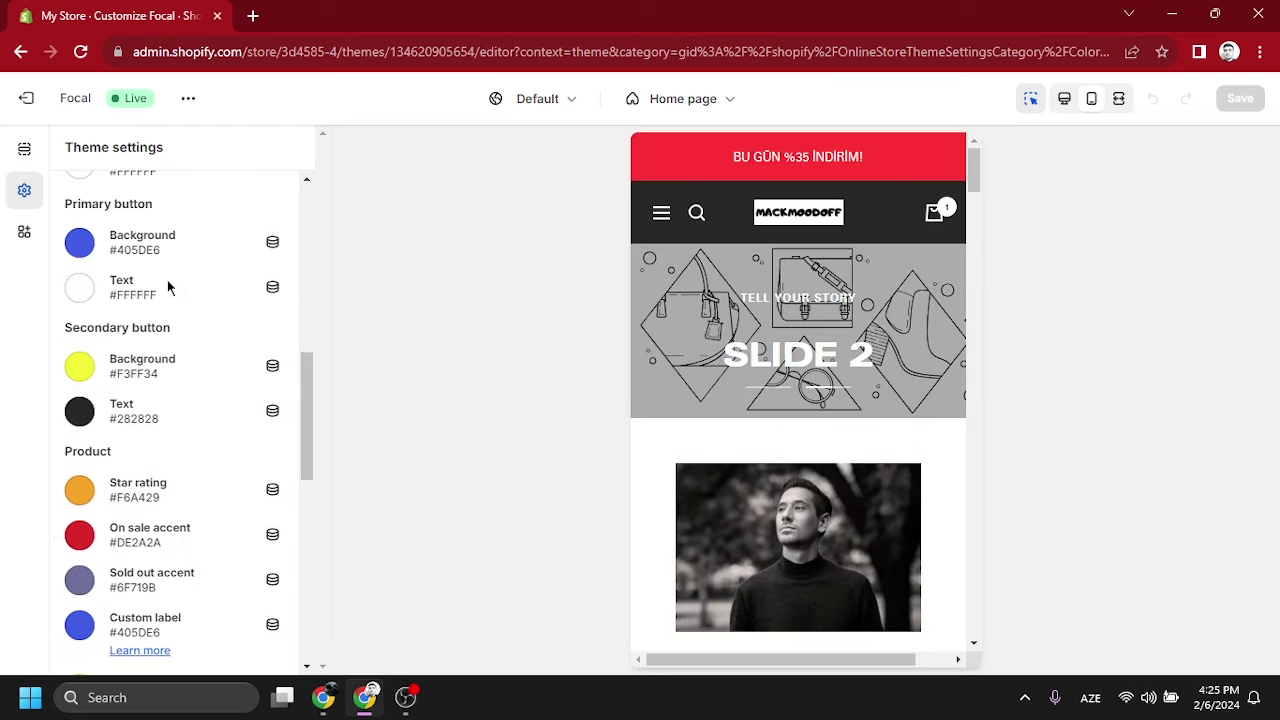
- Set the secondary button's text color to #DE2A2A and its background color to #FF3434
click(86, 411)
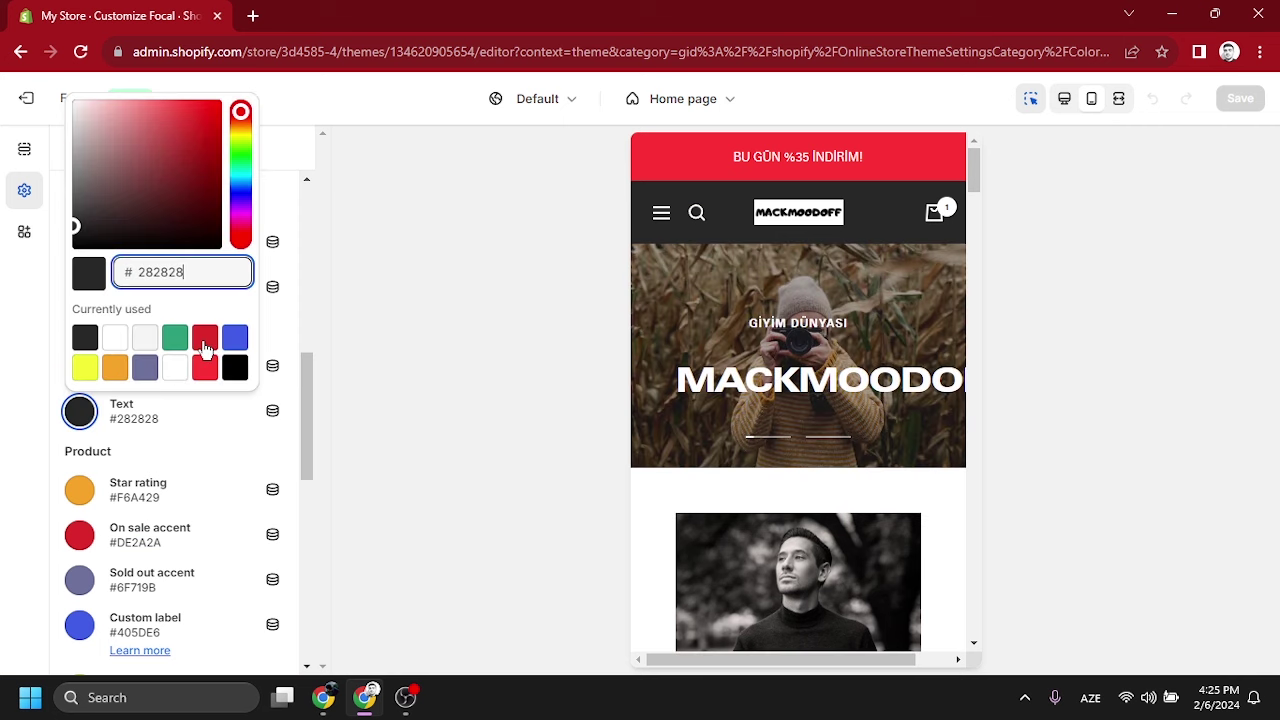
click(204, 339)
scroll(800, 415, down, 10)
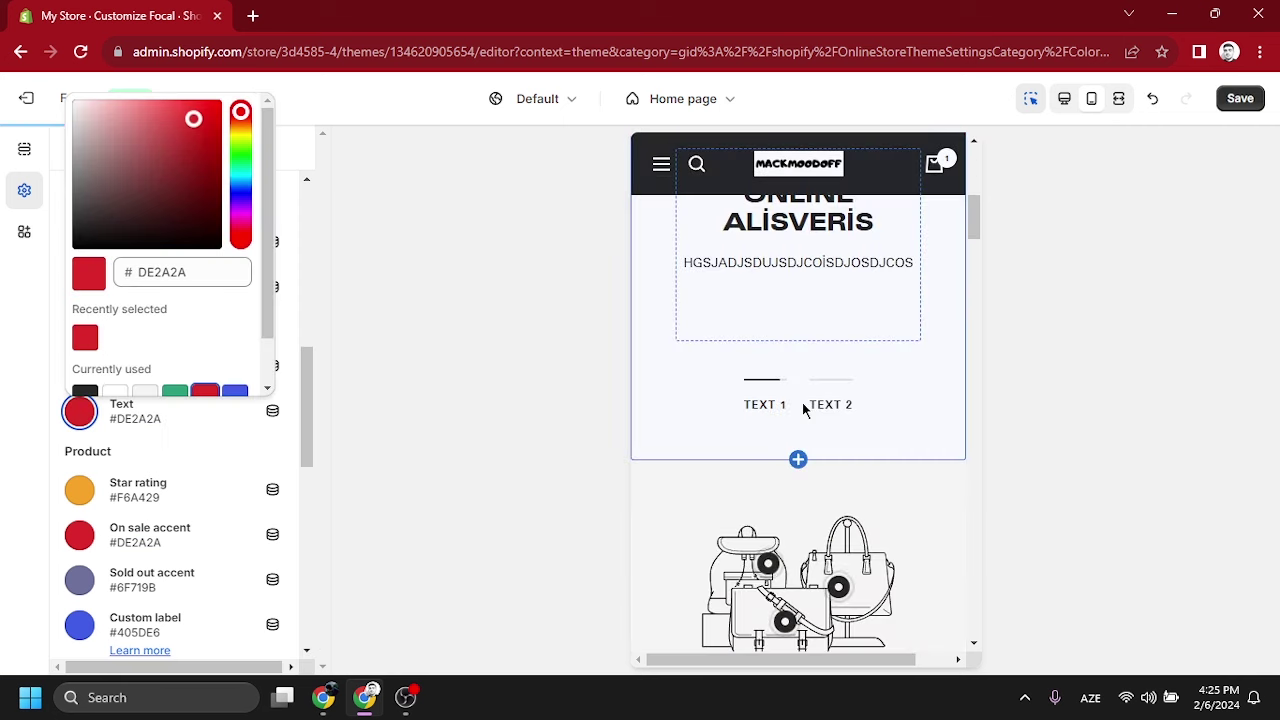
scroll(800, 400, down, 5)
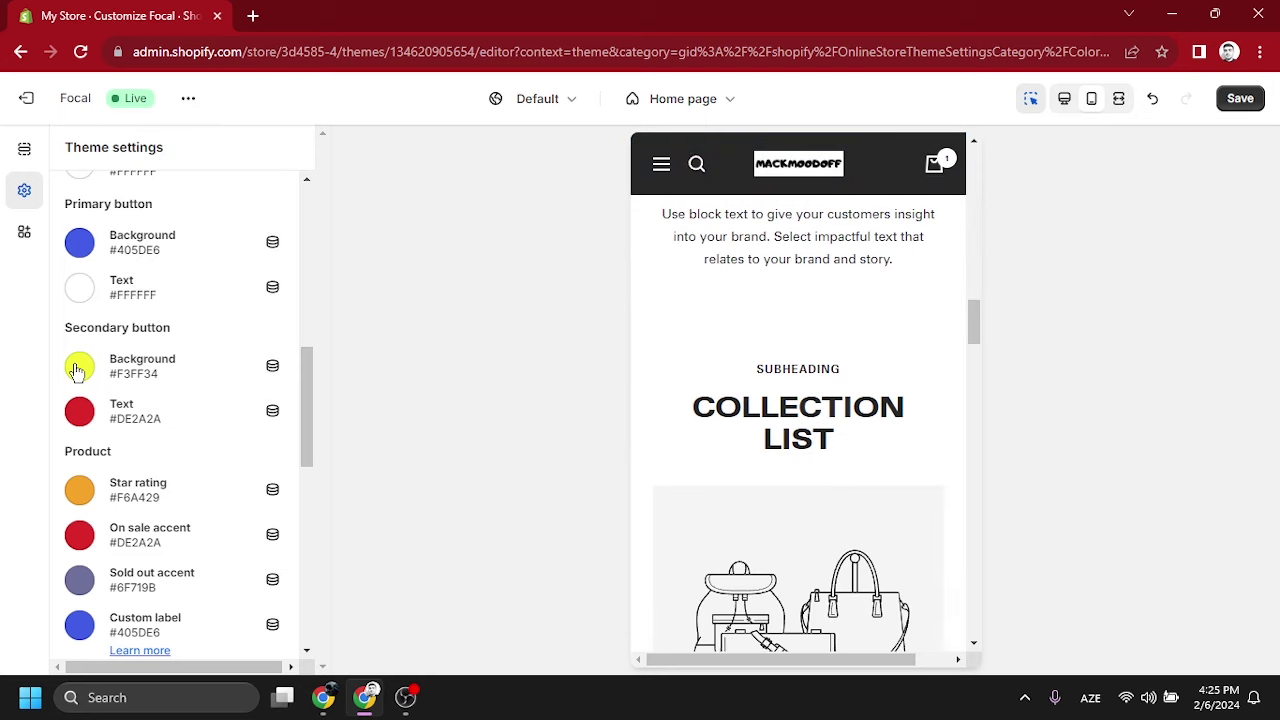
click(140, 378)
drag(248, 440, 243, 399)
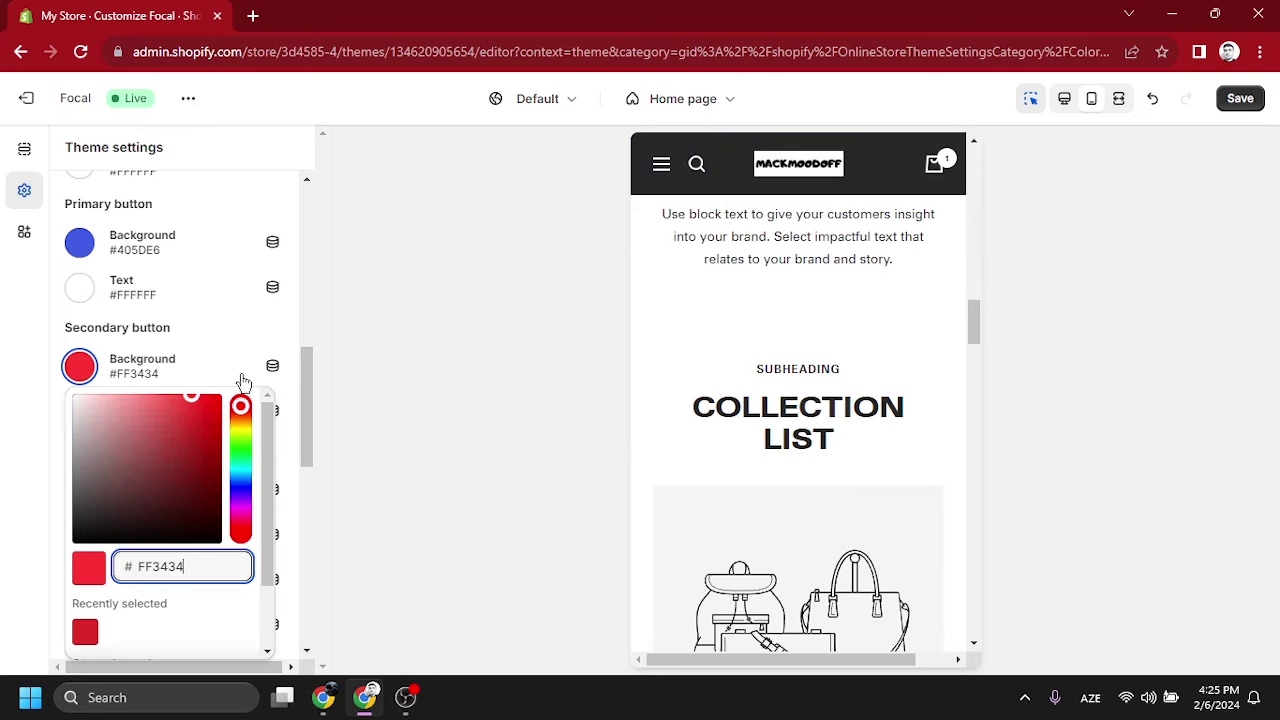
- Set the primary button's background color to #FF0000
click(237, 320)
click(85, 250)
drag(195, 315, 249, 263)
click(249, 263)
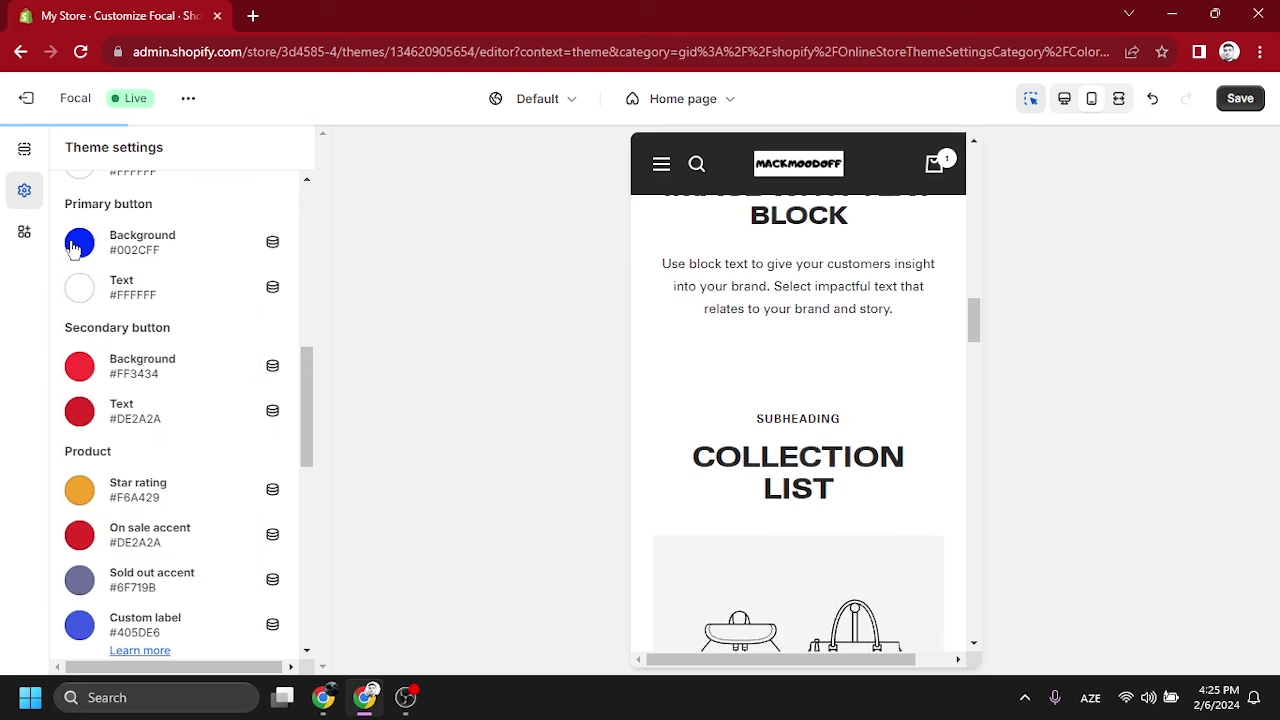
click(75, 250)
drag(237, 307, 240, 272)
click(246, 257)
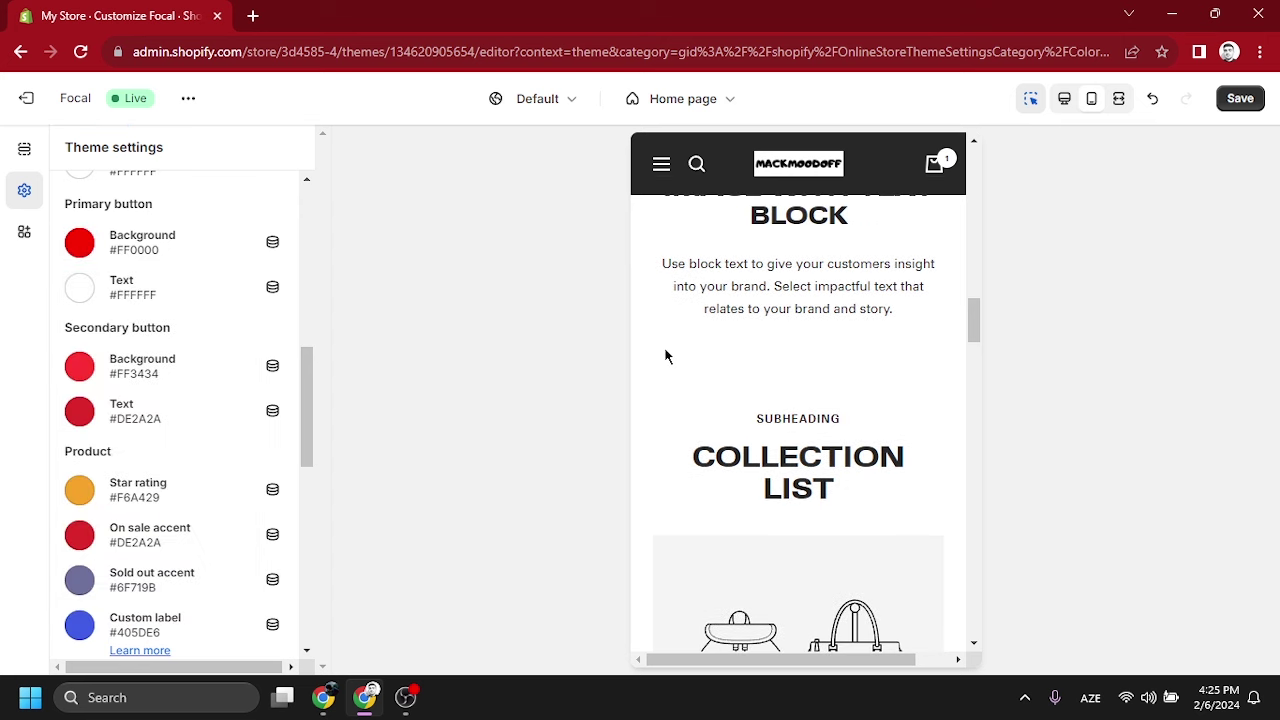
- Examine the recolored Add to cart, Buy it now and Subscribe buttons in the home page's mobile preview
scroll(700, 360, down, 5)
scroll(750, 365, down, 9)
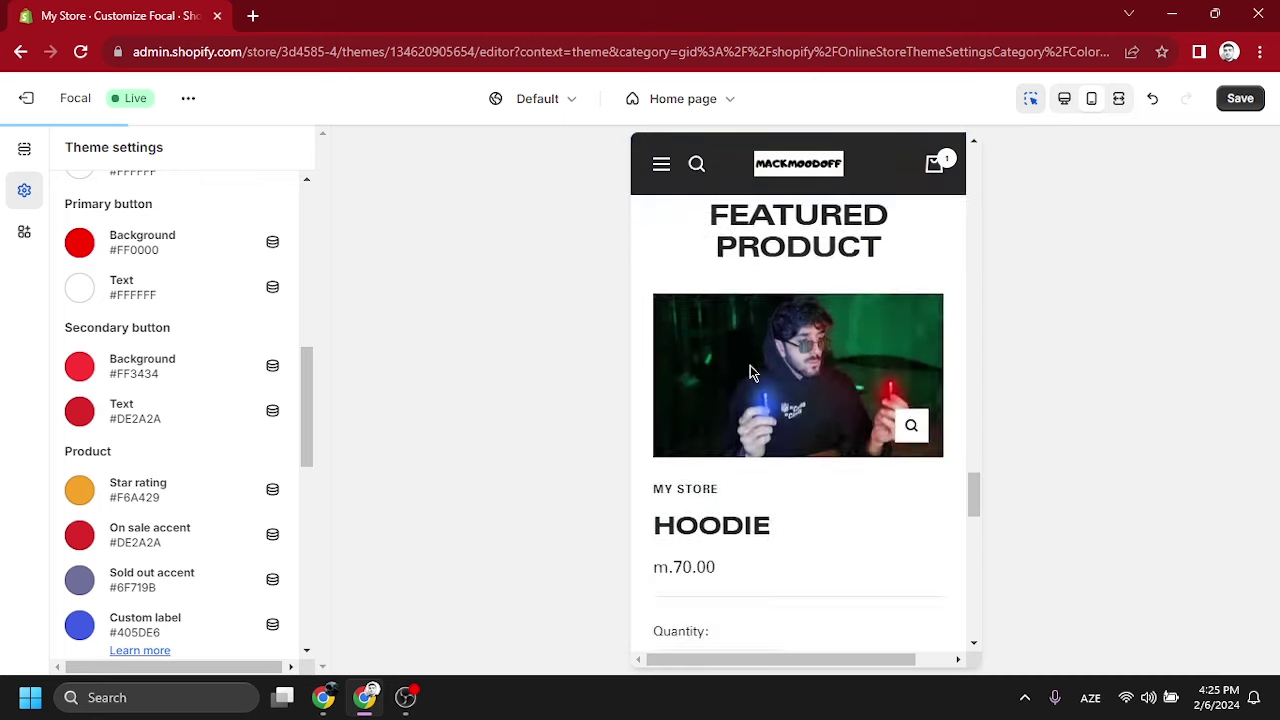
scroll(750, 365, up, 6)
scroll(762, 376, up, 3)
scroll(763, 376, down, 9)
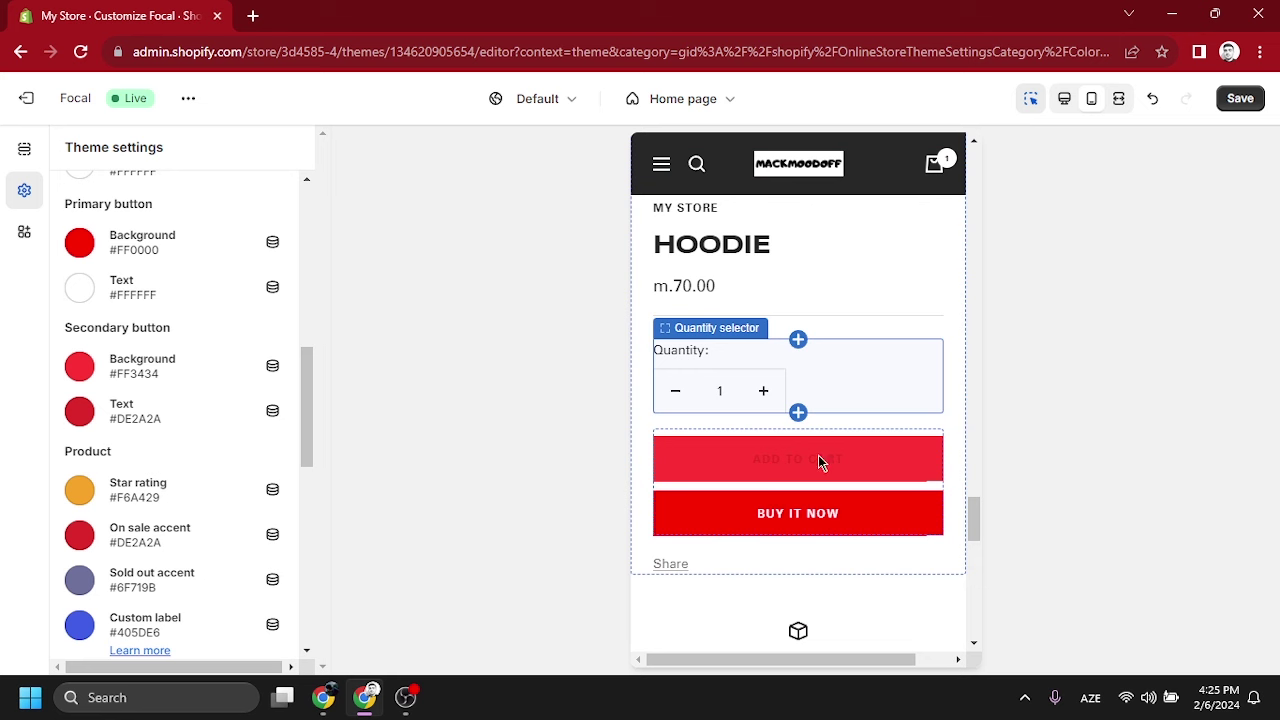
scroll(798, 427, down, 4)
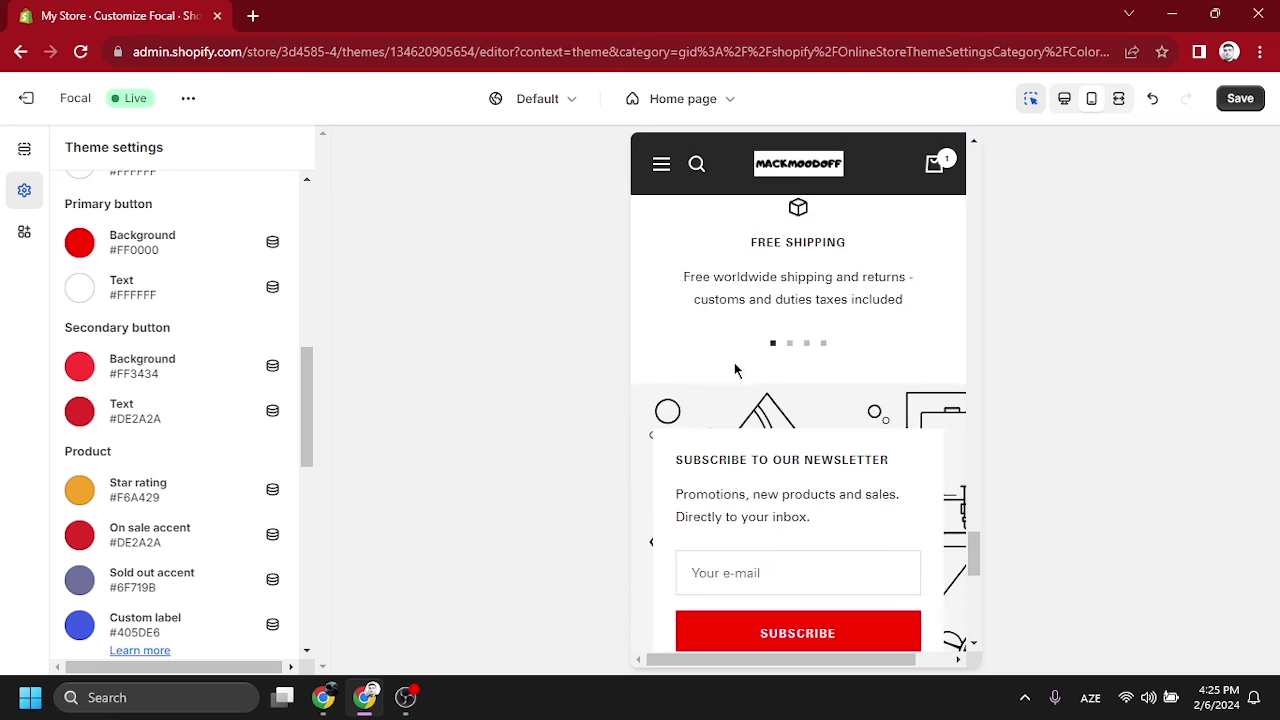
scroll(773, 410, up, 1)
scroll(122, 372, up, 5)
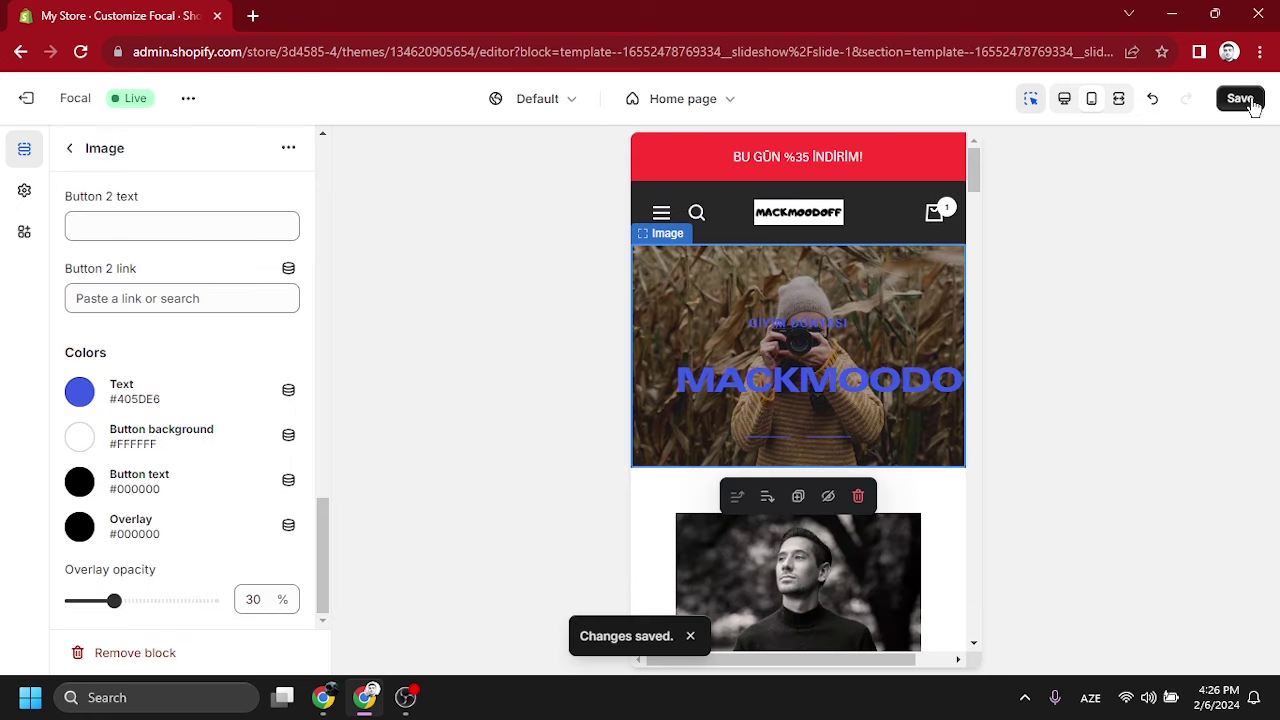
- Save the theme changes and review the home page in the desktop preview
click(1252, 103)
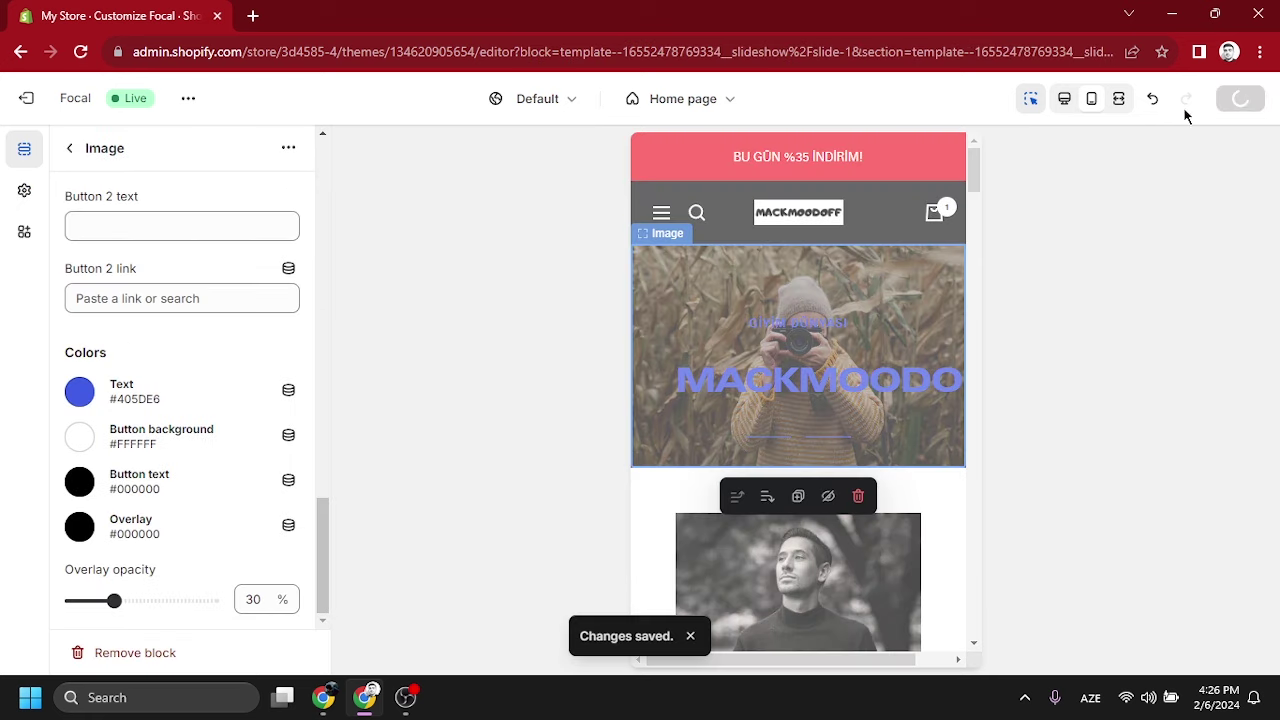
click(1066, 100)
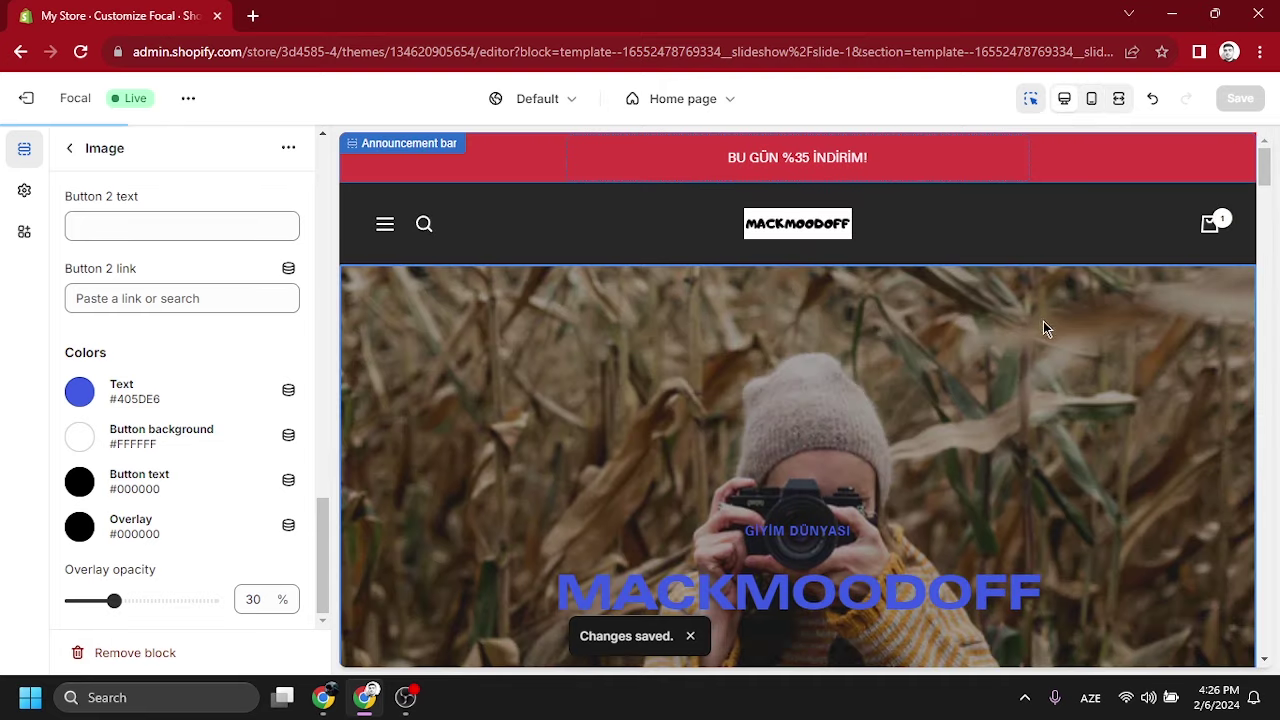
scroll(1043, 321, down, 3)
scroll(1045, 322, down, 10)
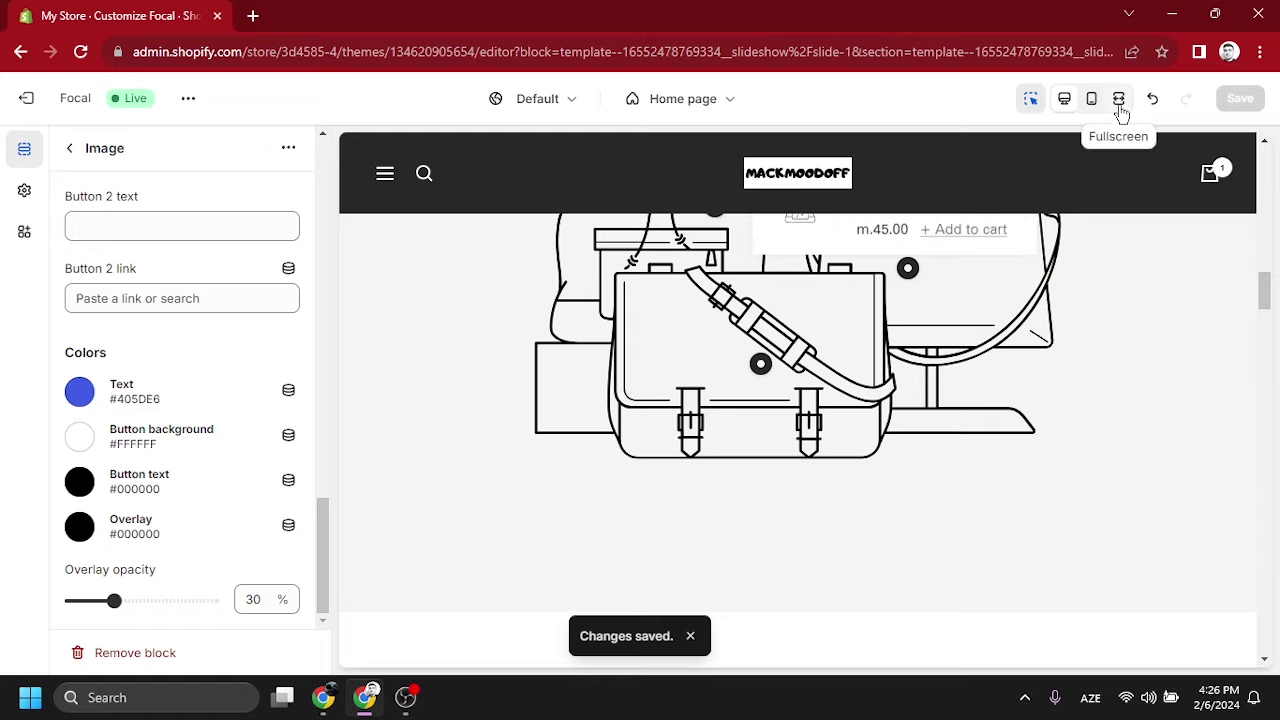
- Review the home page's slideshow and sections in the fullscreen preview
click(1119, 100)
scroll(1043, 387, down, 2)
scroll(1045, 385, up, 8)
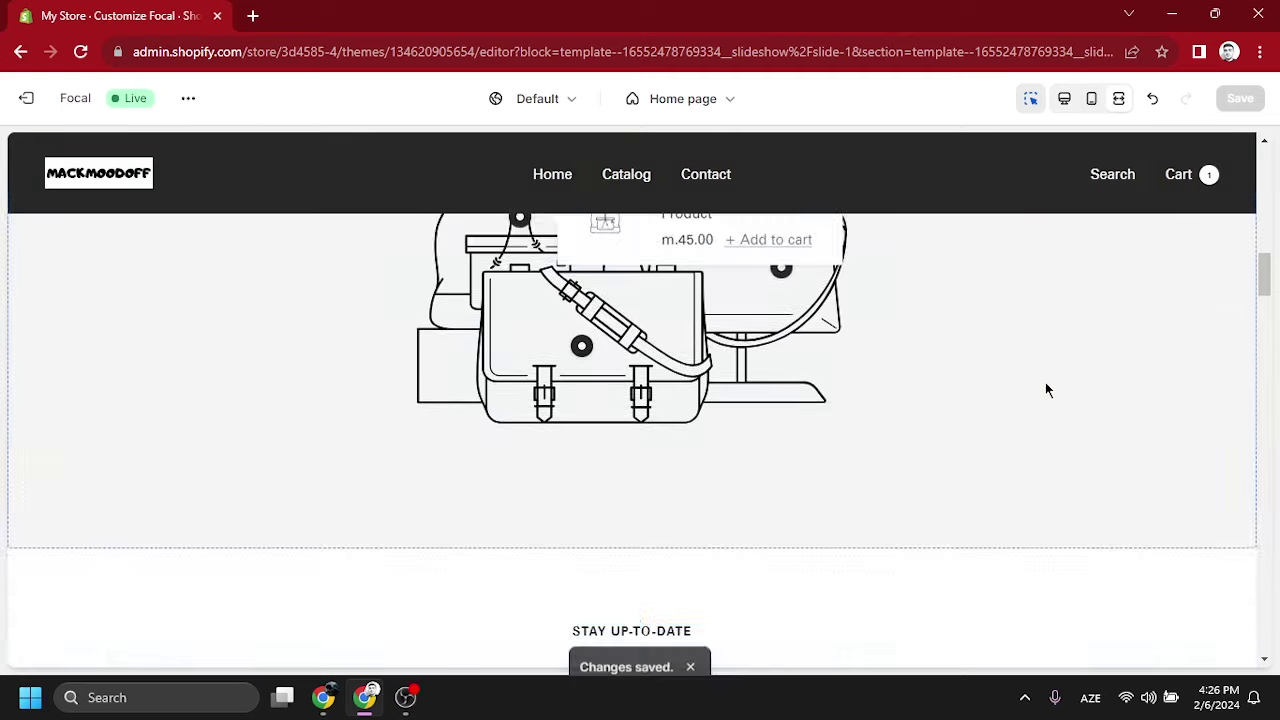
scroll(1047, 389, up, 5)
scroll(1055, 380, down, 6)
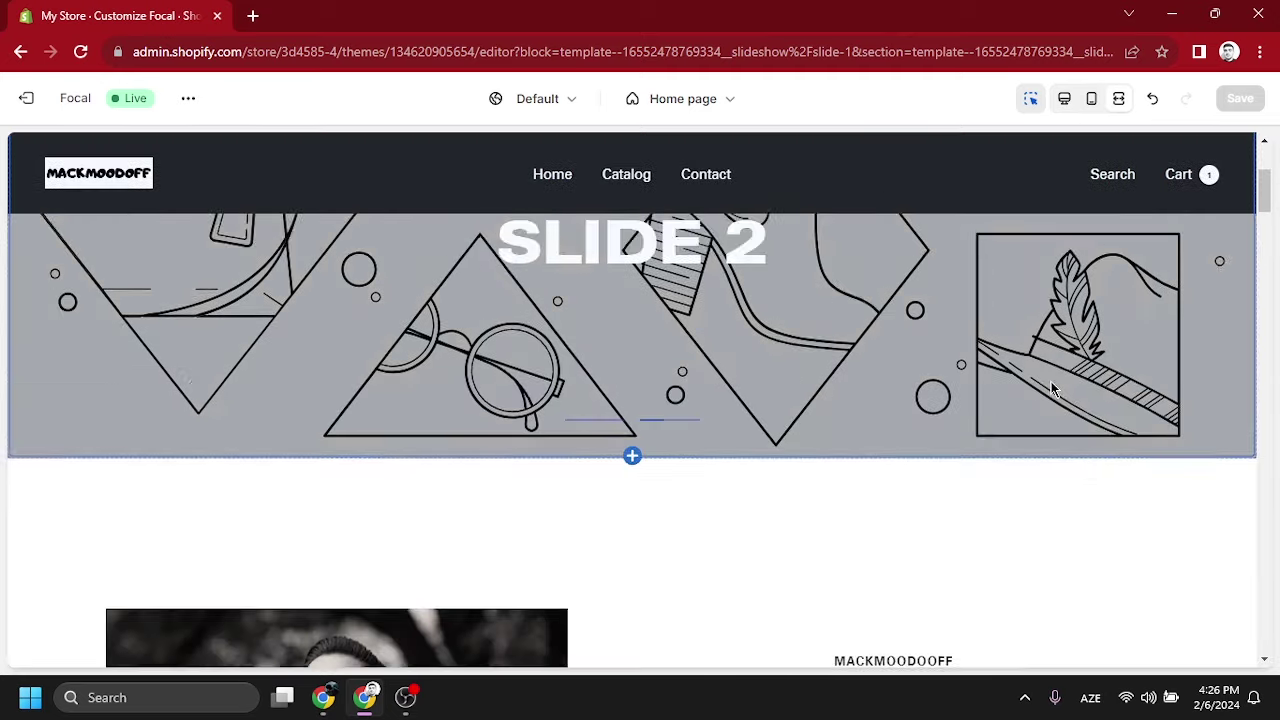
- Return to the mobile preview and open the Focal theme's storefront view in a new tab
key(Escape)
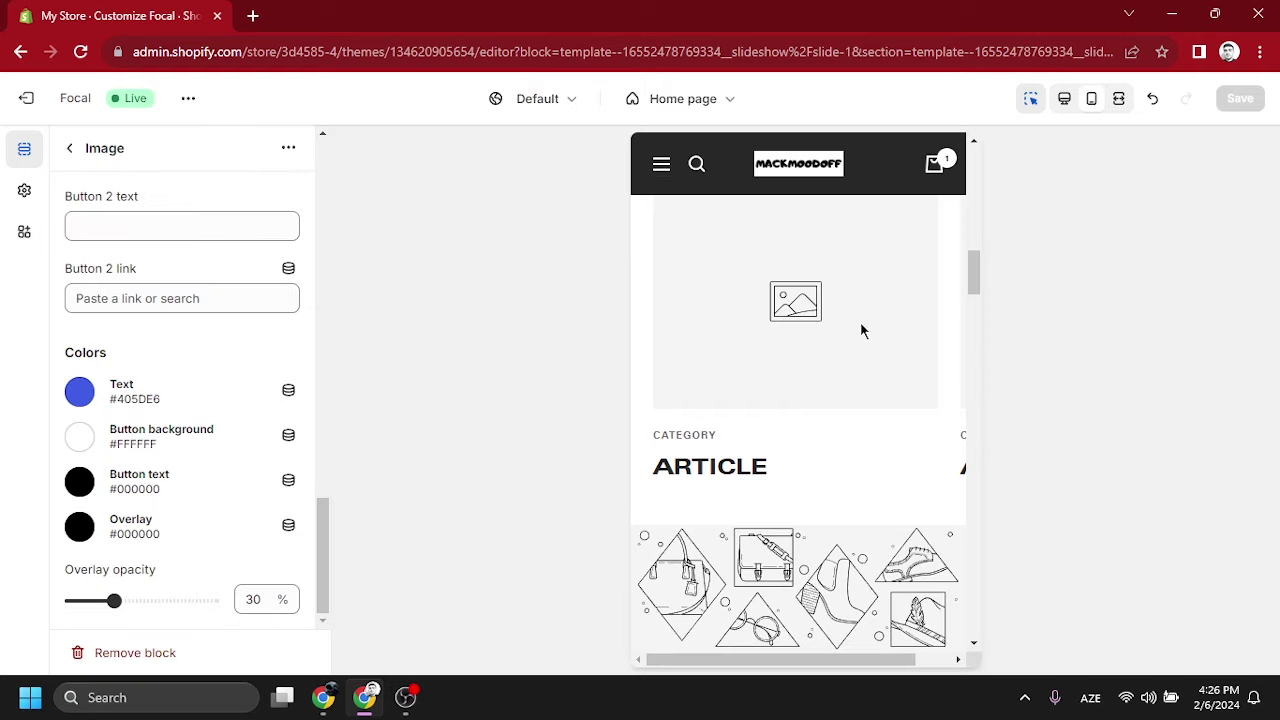
click(187, 100)
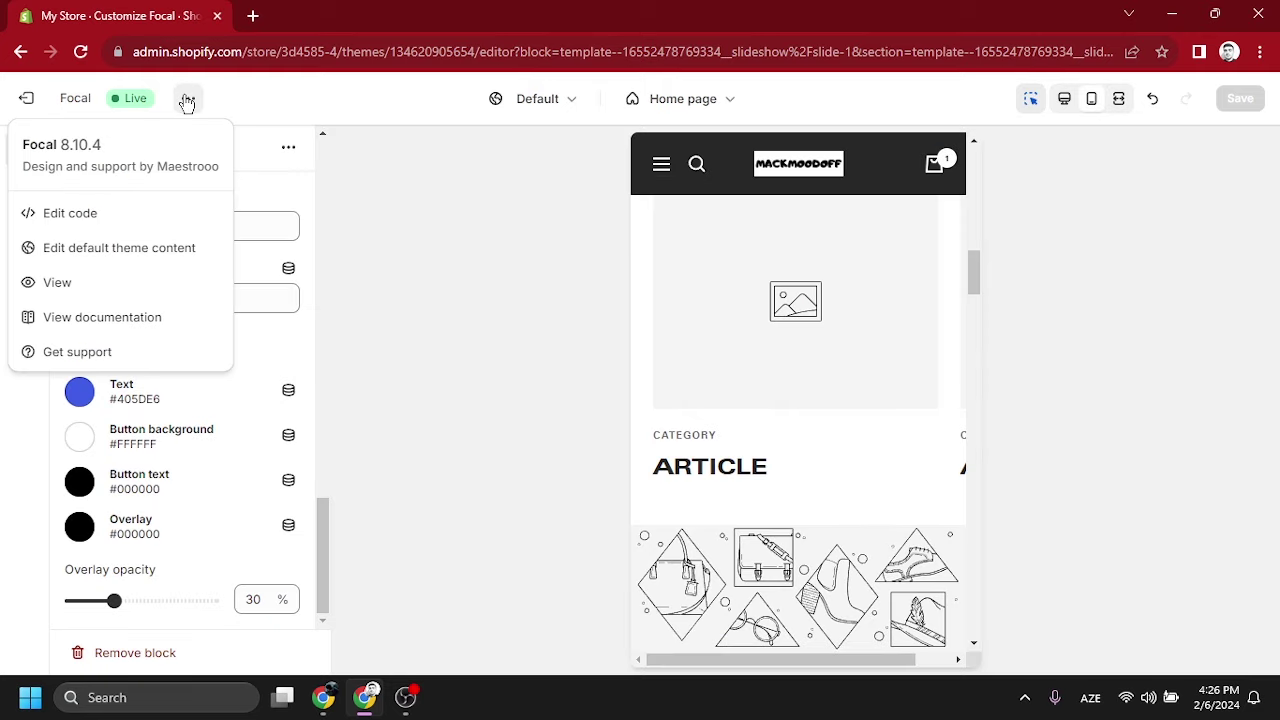
click(87, 279)
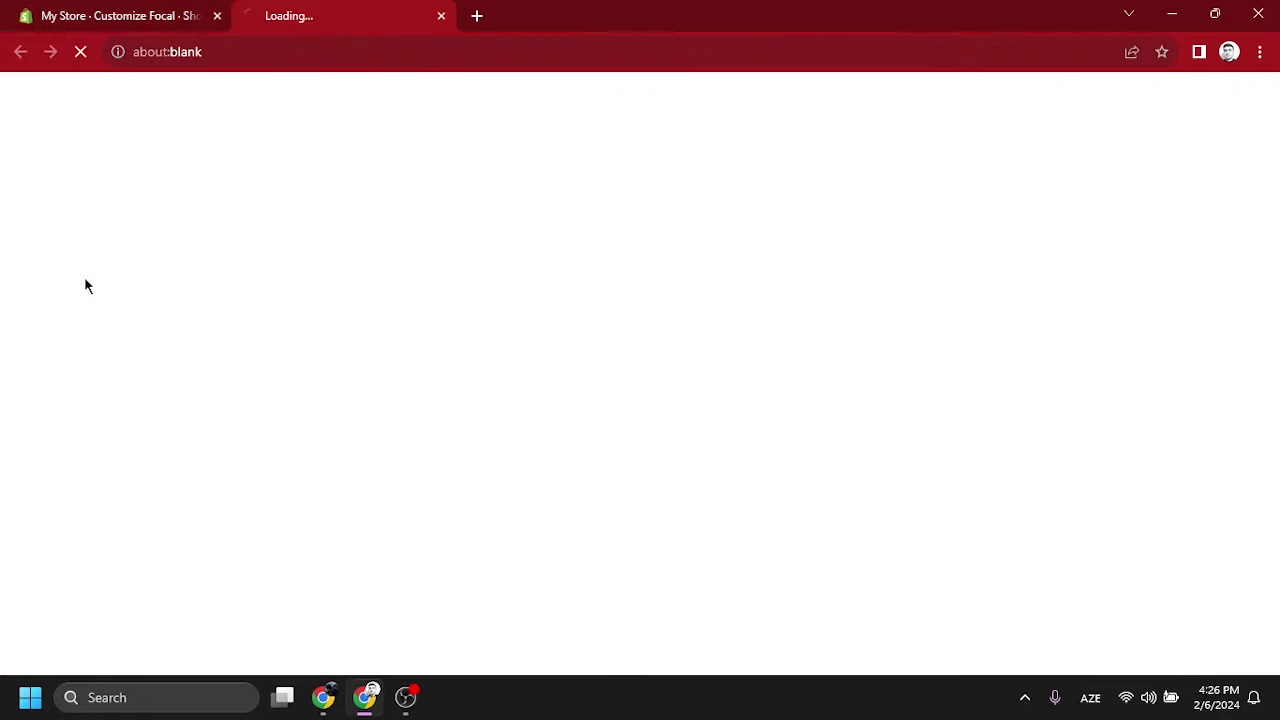
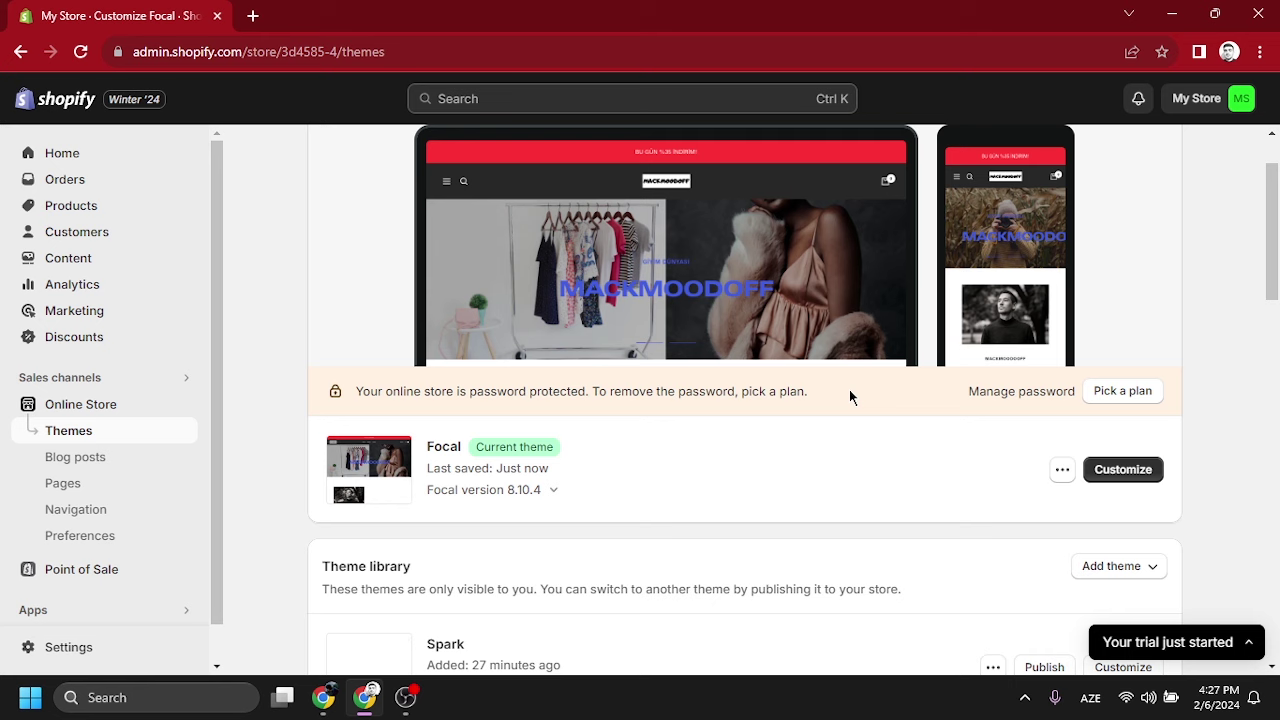
- Switch to the browser window with Canva and open Telegram Web in a new tab placed before the others
click(323, 697)
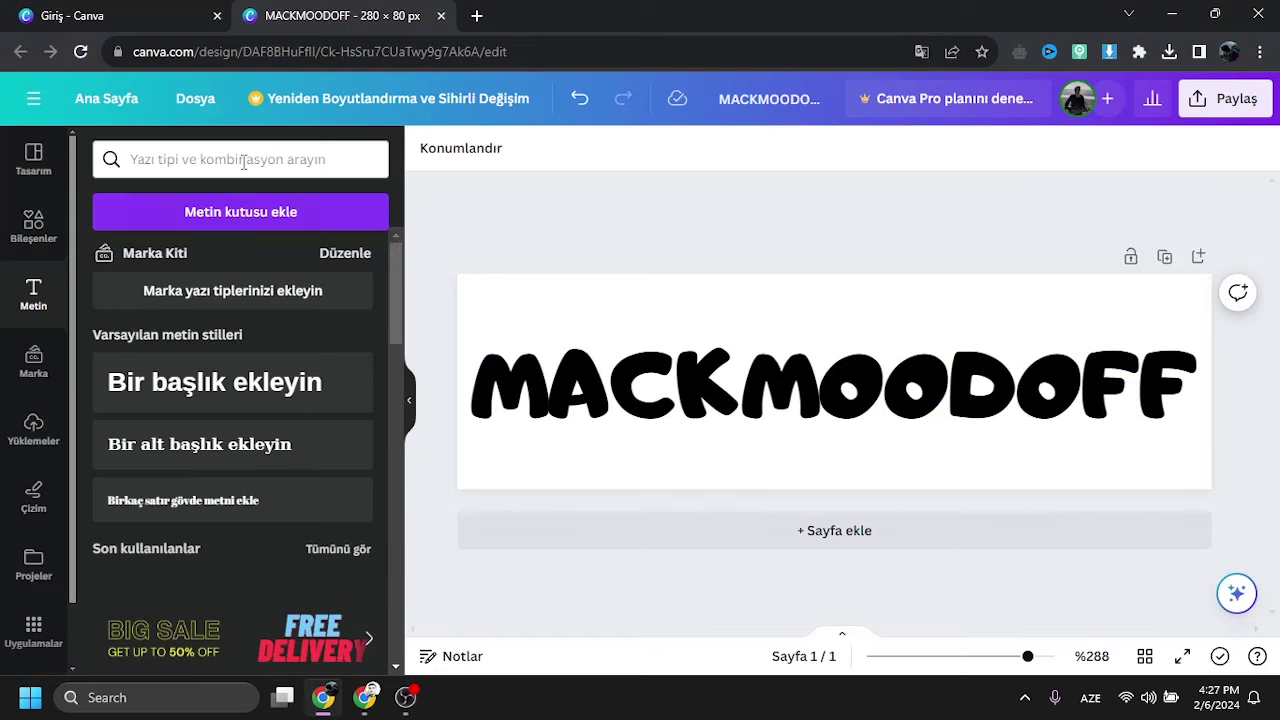
click(475, 18)
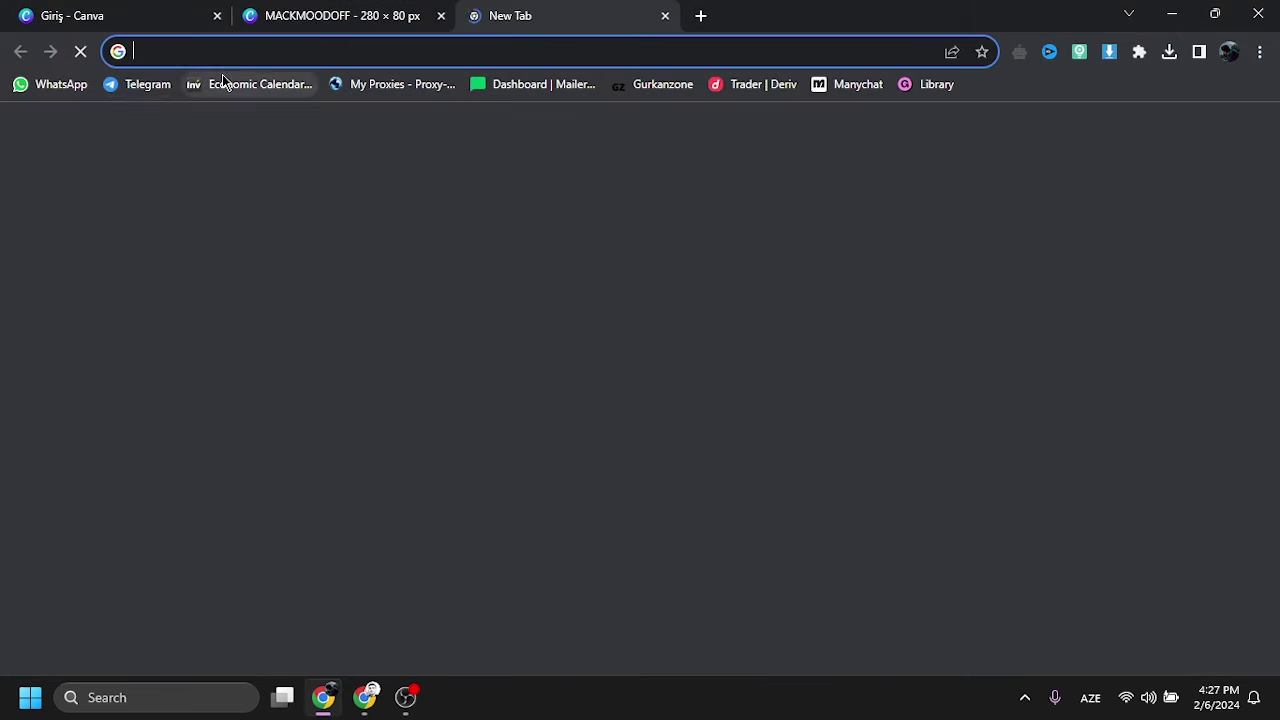
click(143, 84)
drag(530, 12, 145, 13)
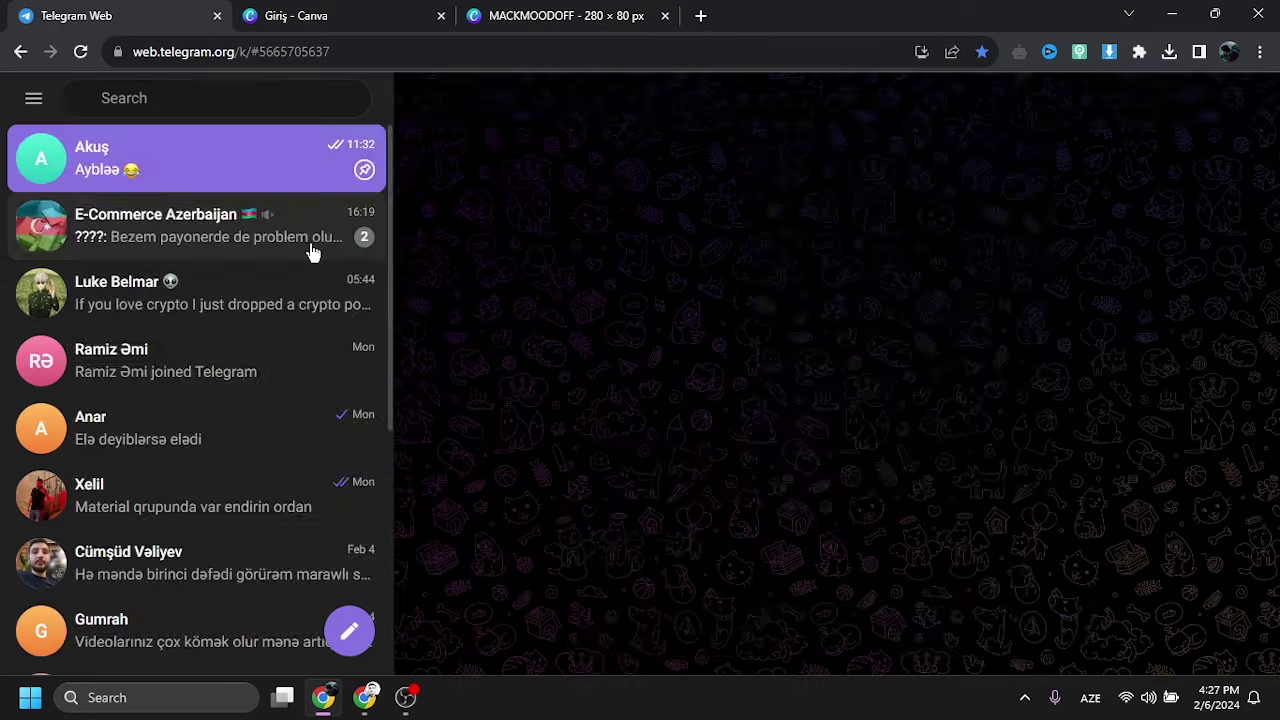
- Examine the Shopify theme zip files in the E-Commerce Azerbaijan group's Materiallar topic and switch back to Shopify's Themes page
click(314, 245)
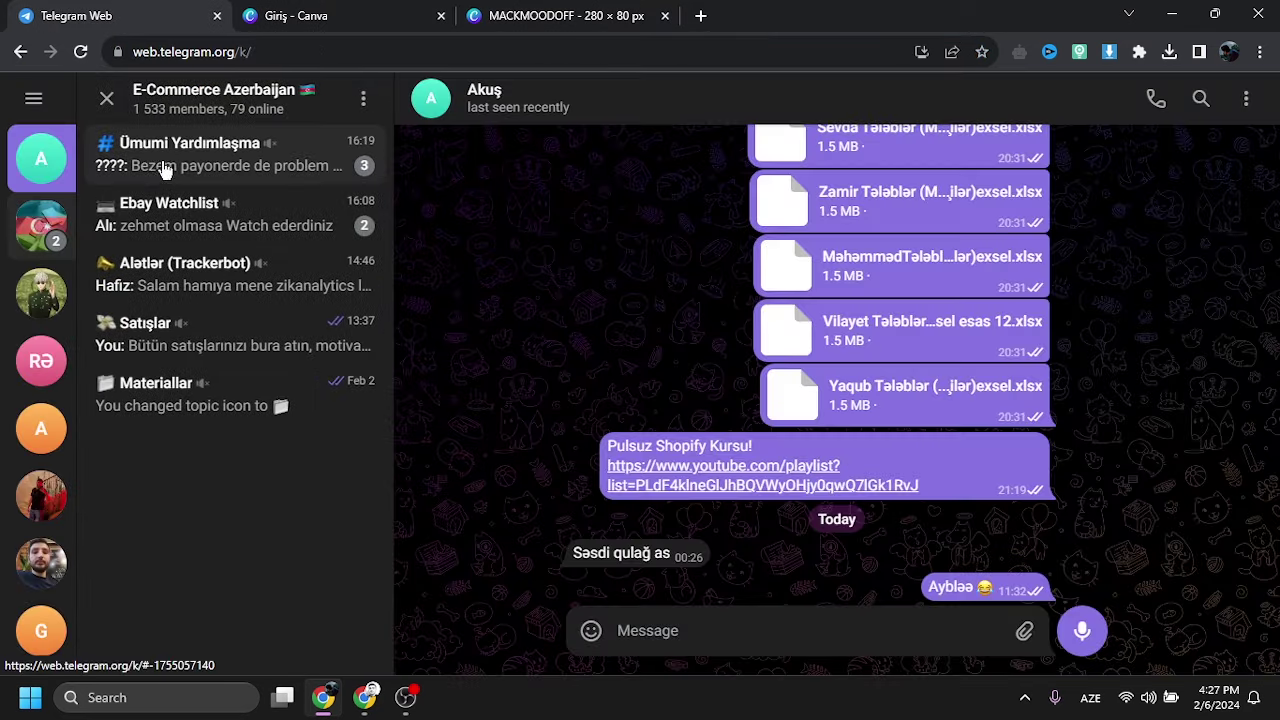
click(210, 403)
scroll(1063, 351, up, 8)
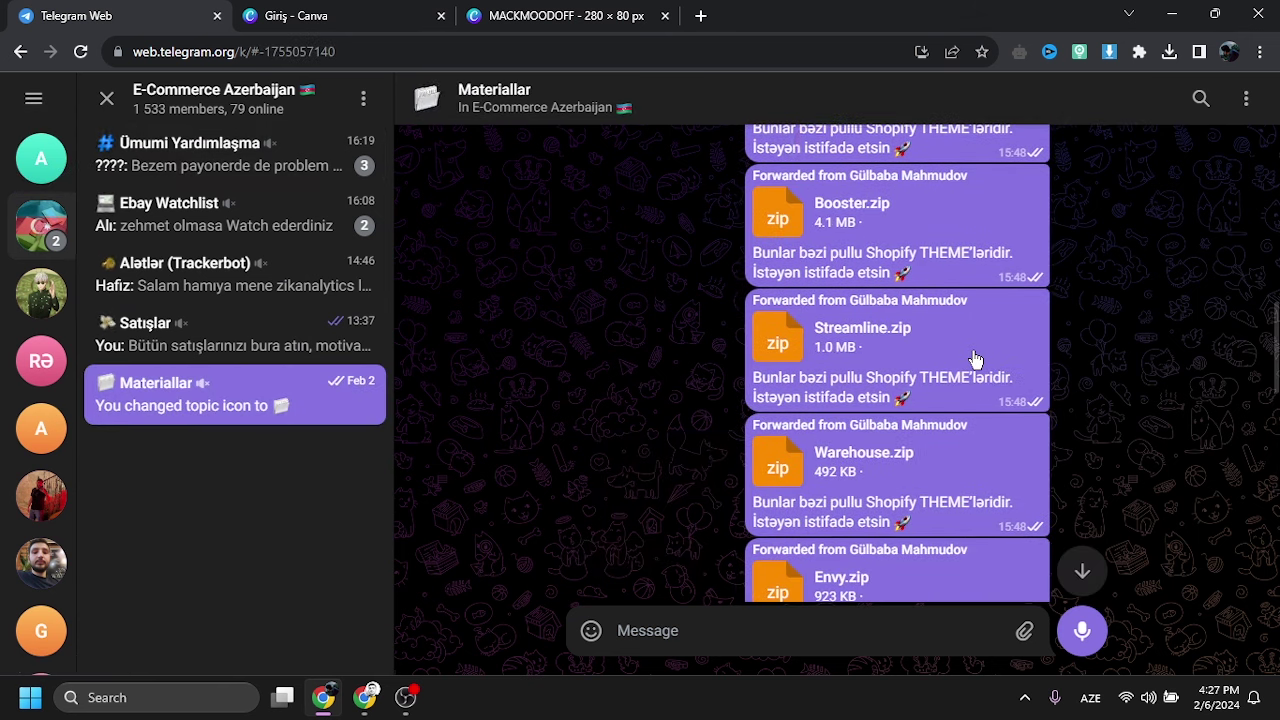
scroll(975, 358, up, 3)
scroll(977, 358, down, 5)
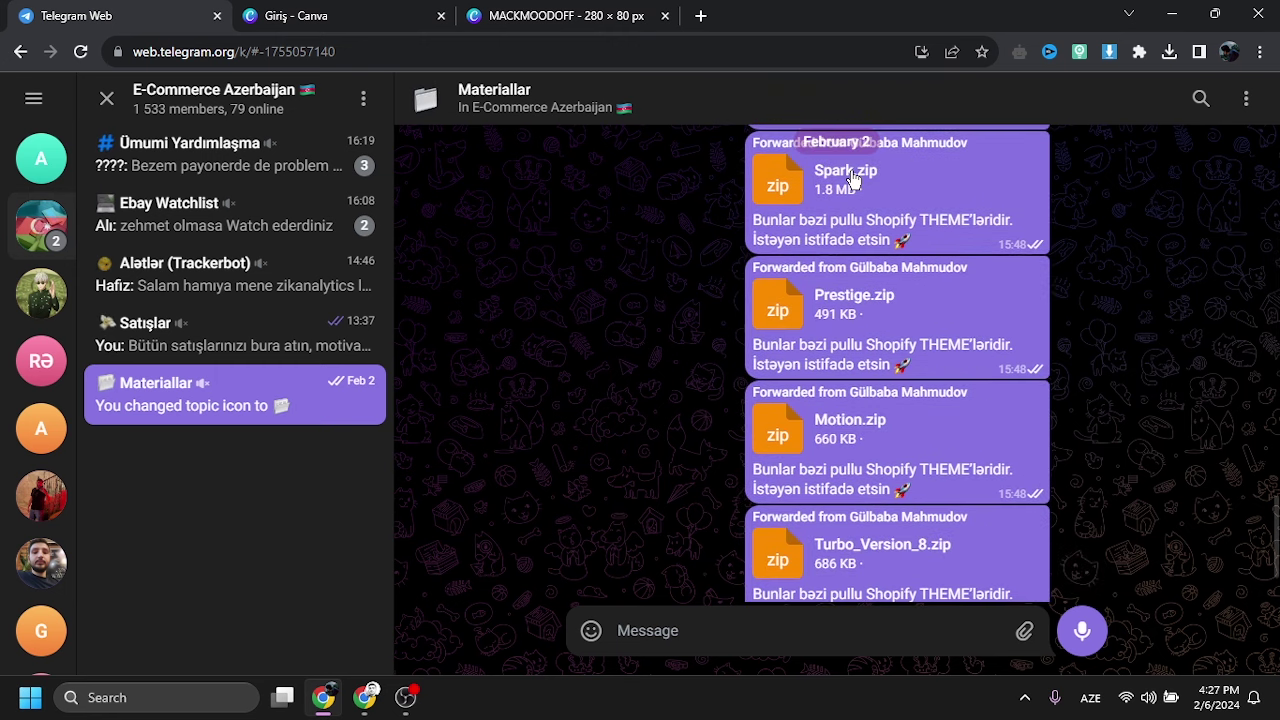
click(369, 698)
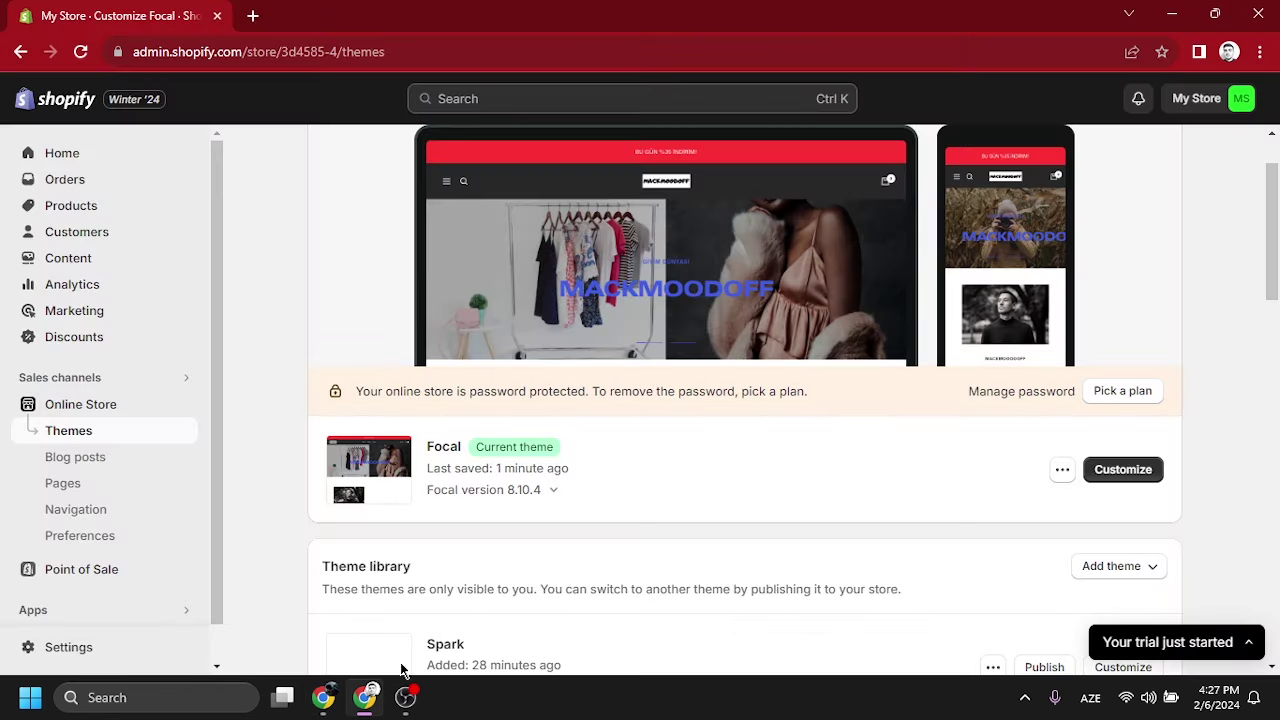
- Upload the zip file shopify_tema GURKANZONE as a new theme to the theme library
click(1063, 472)
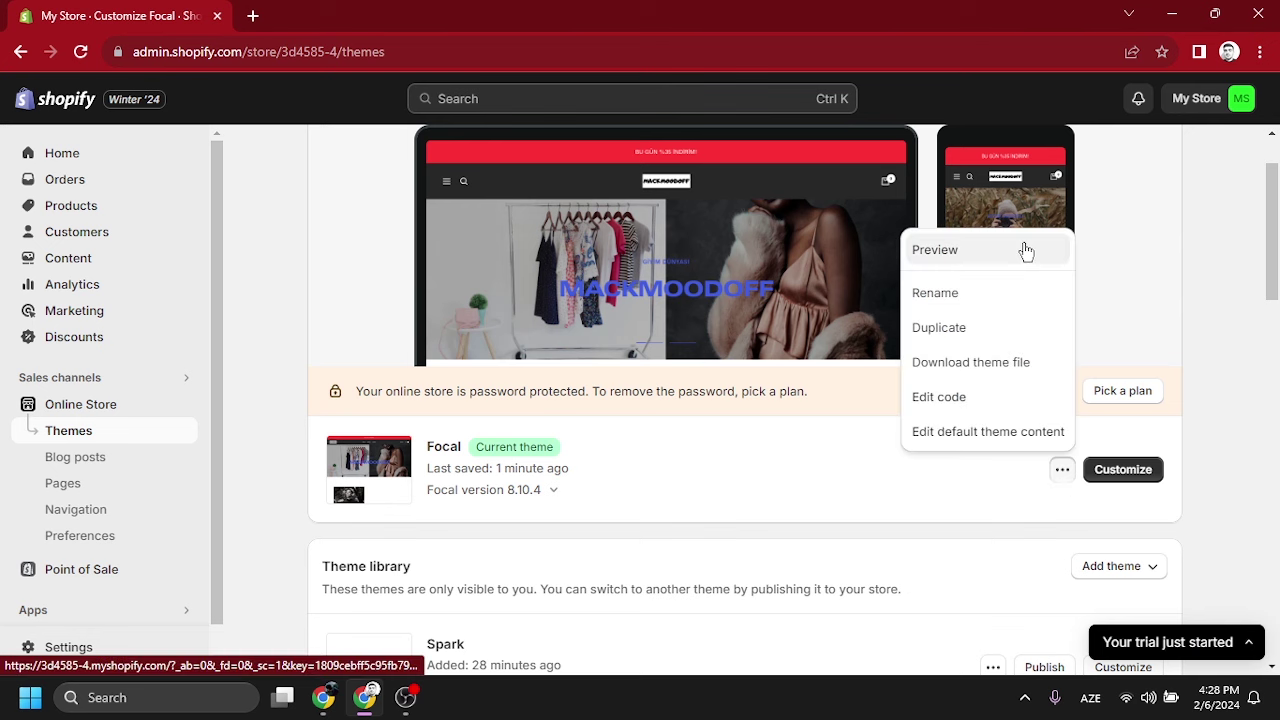
click(1000, 480)
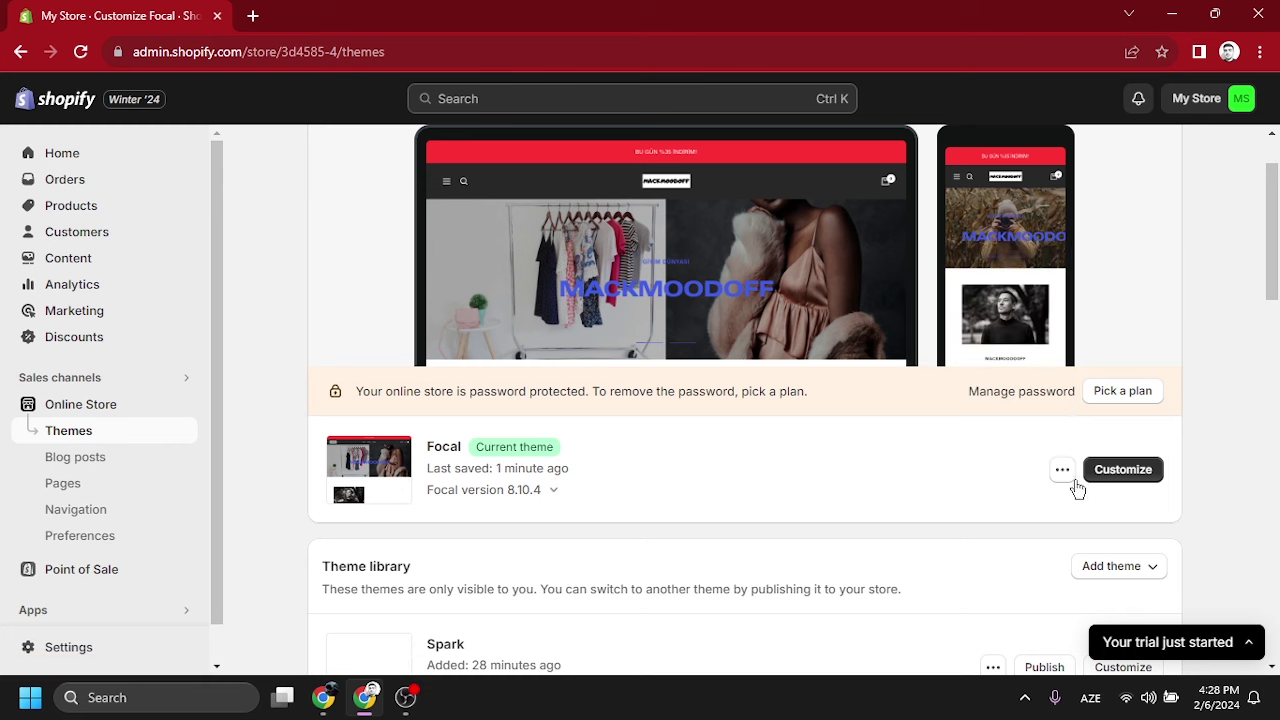
scroll(1060, 505, down, 1)
click(1120, 474)
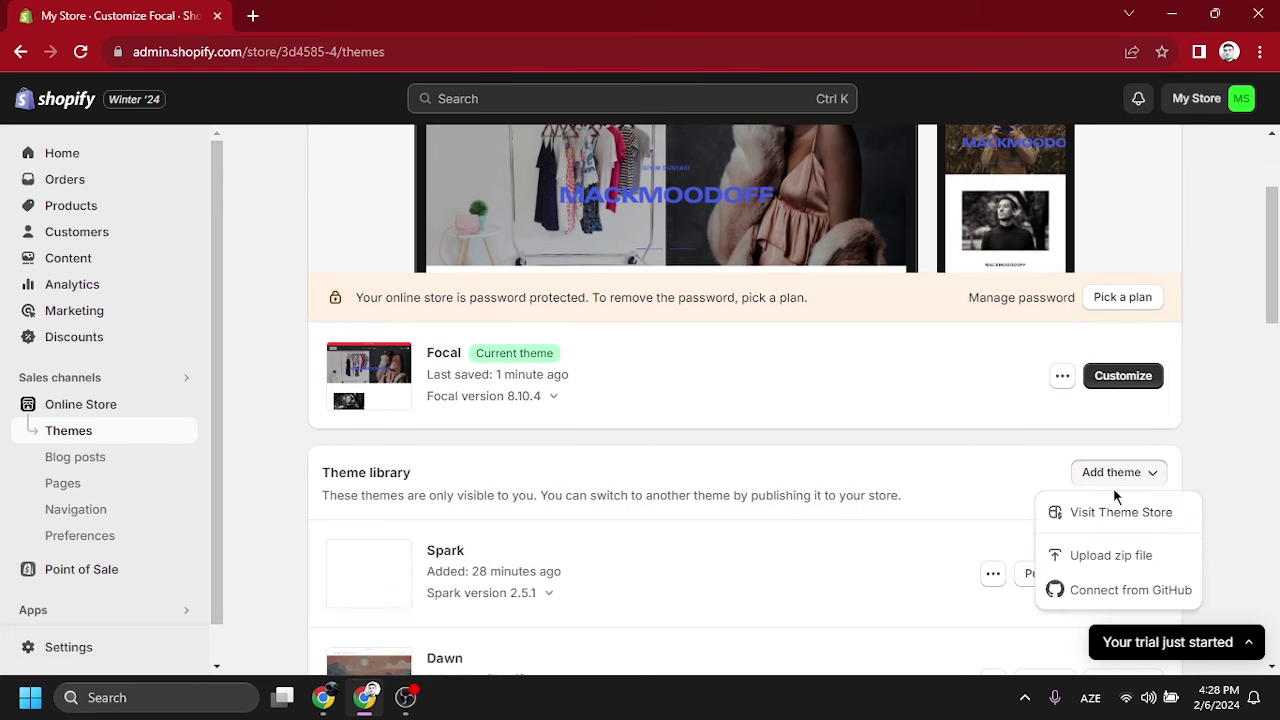
click(1068, 563)
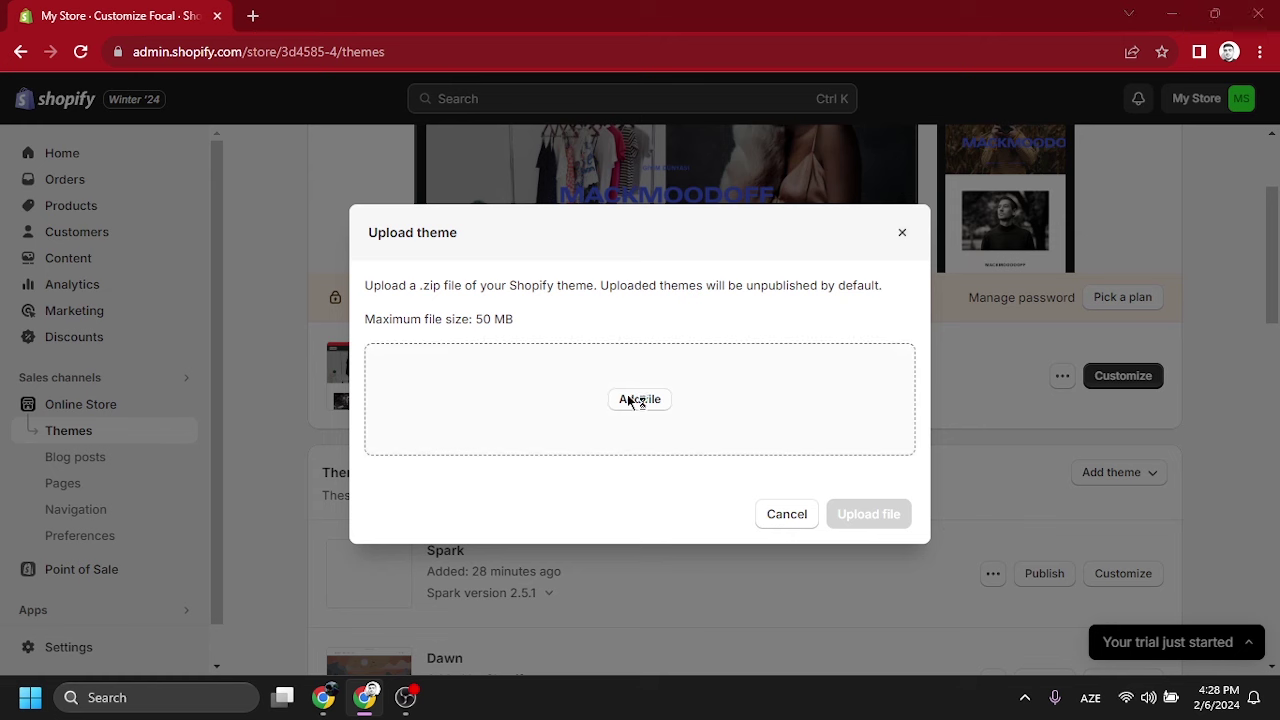
click(628, 400)
click(587, 233)
click(577, 525)
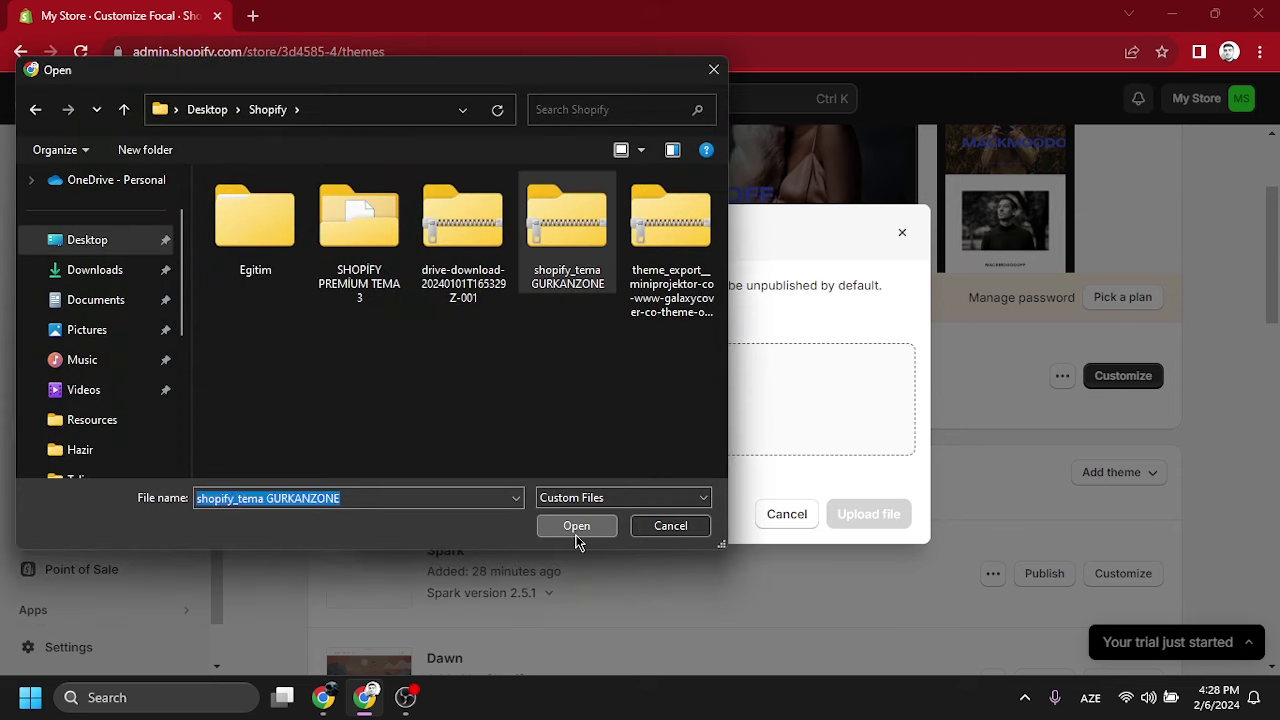
click(885, 513)
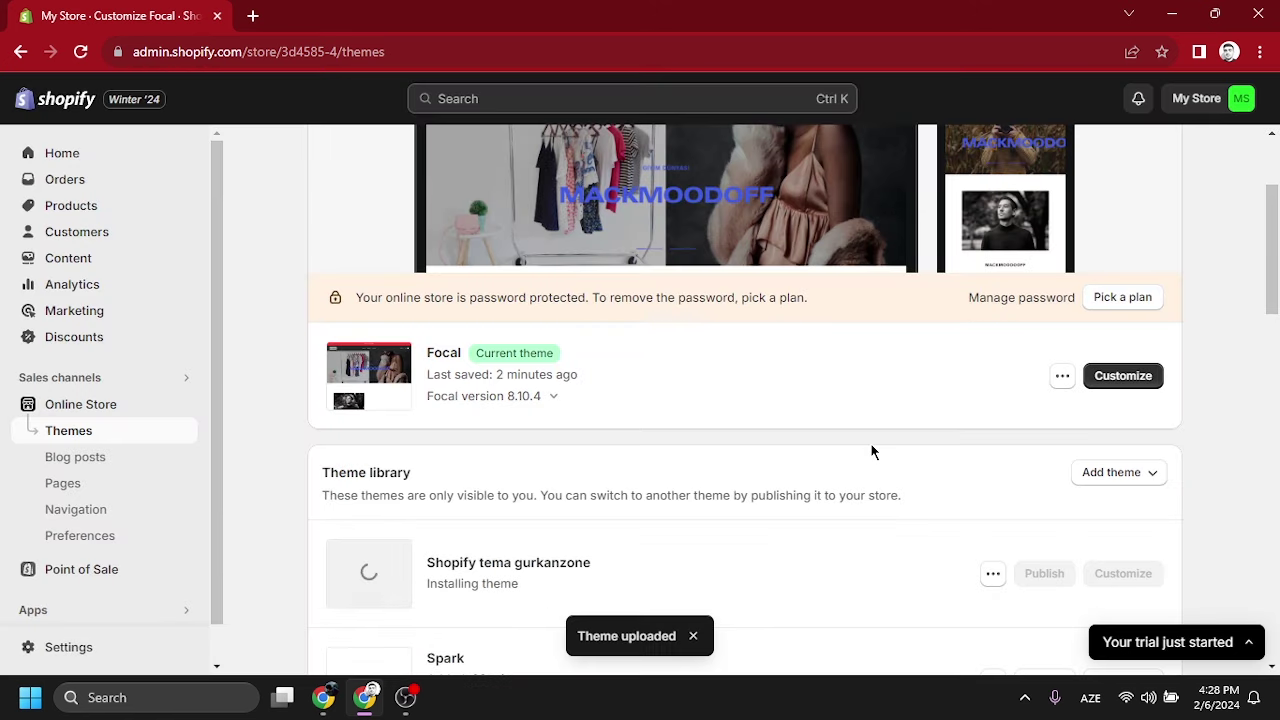
- Publish the Shopify tema gurkanzone theme, open it in the theme editor and look over its home page
scroll(918, 465, down, 2)
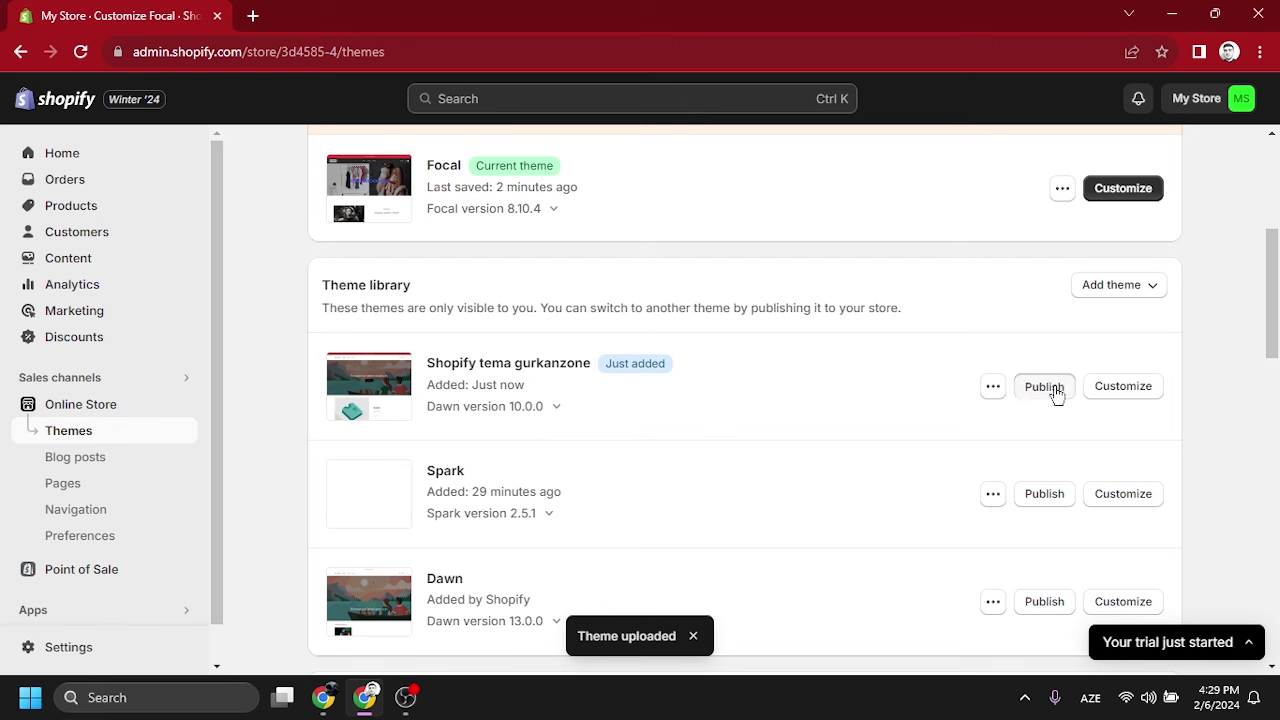
click(1050, 389)
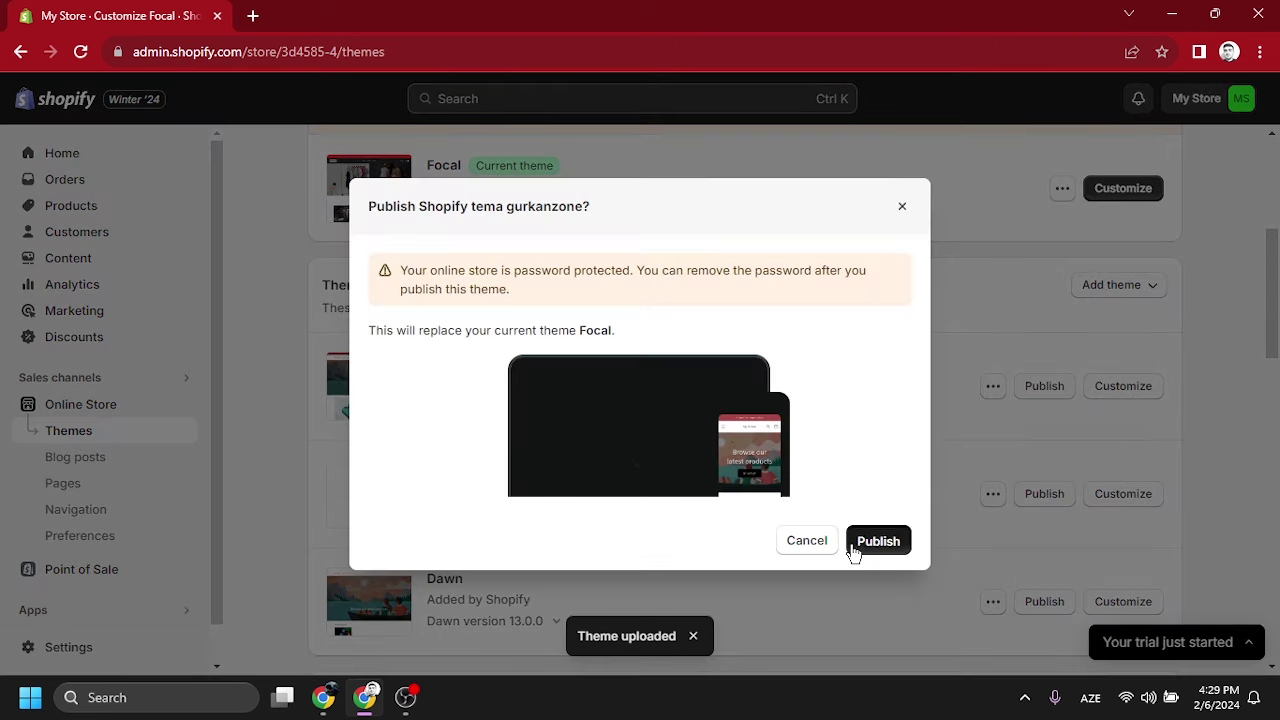
click(853, 549)
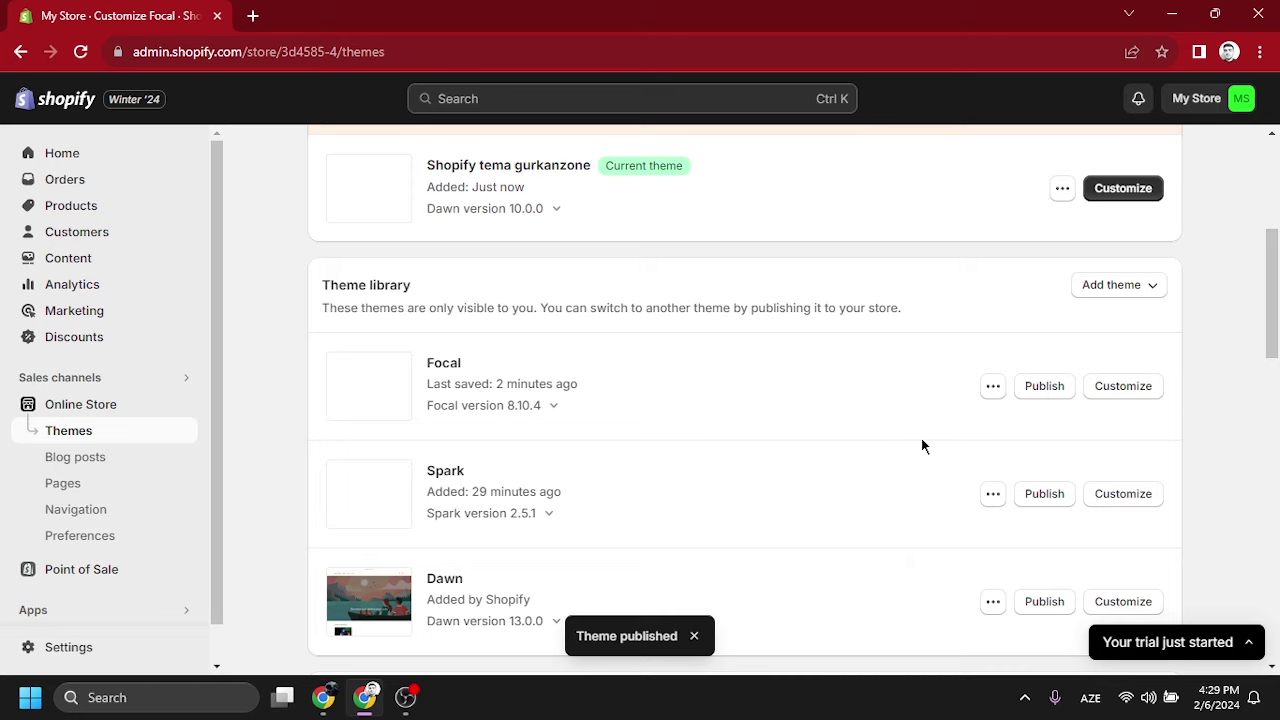
scroll(922, 437, up, 2)
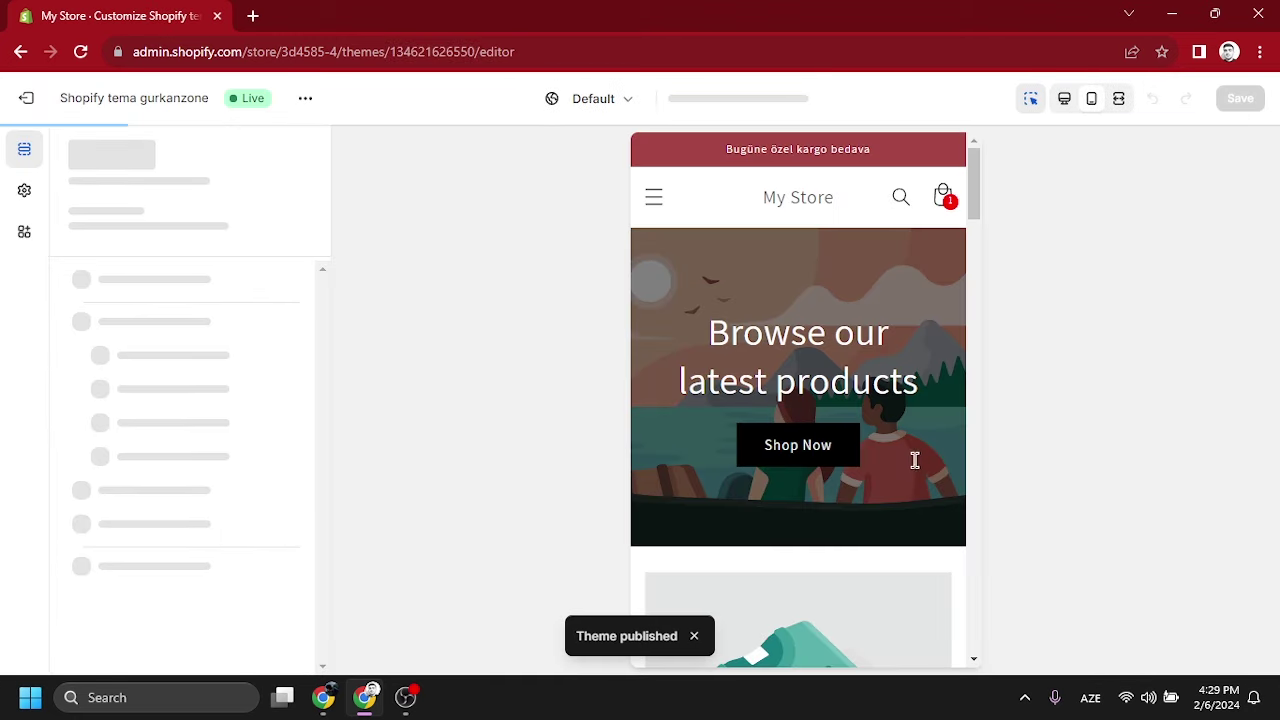
scroll(911, 457, down, 4)
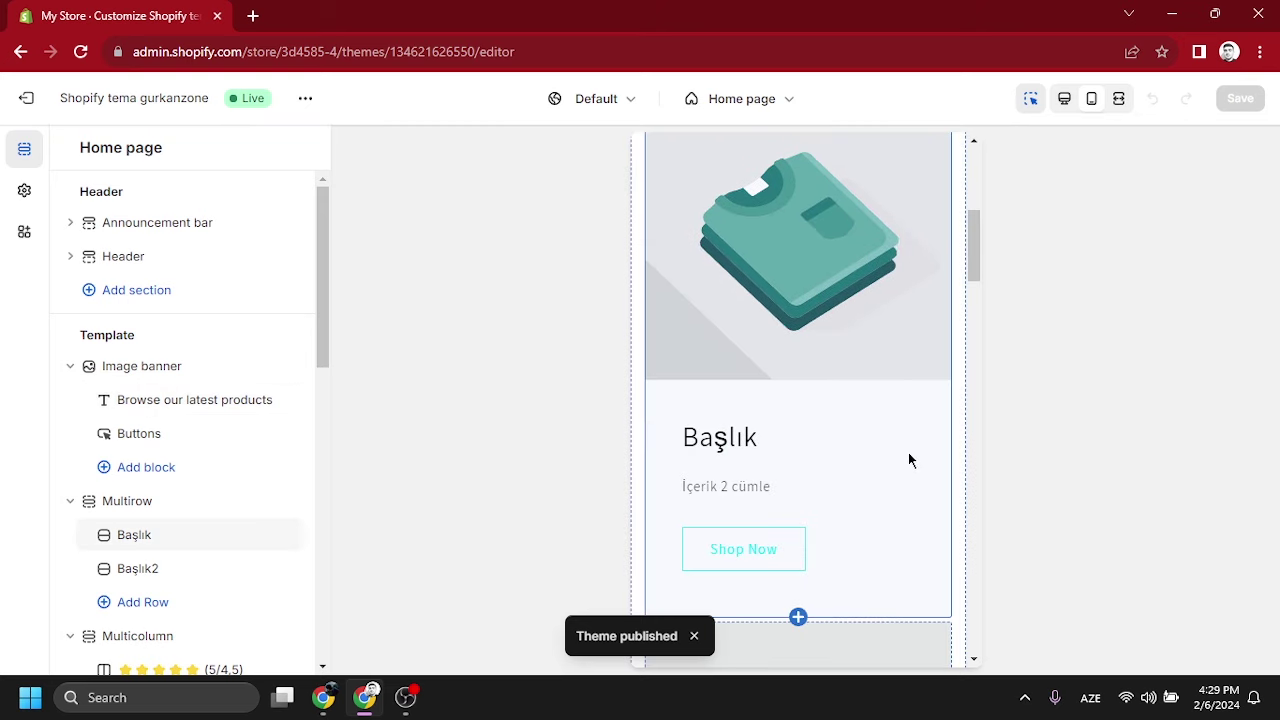
scroll(907, 452, up, 5)
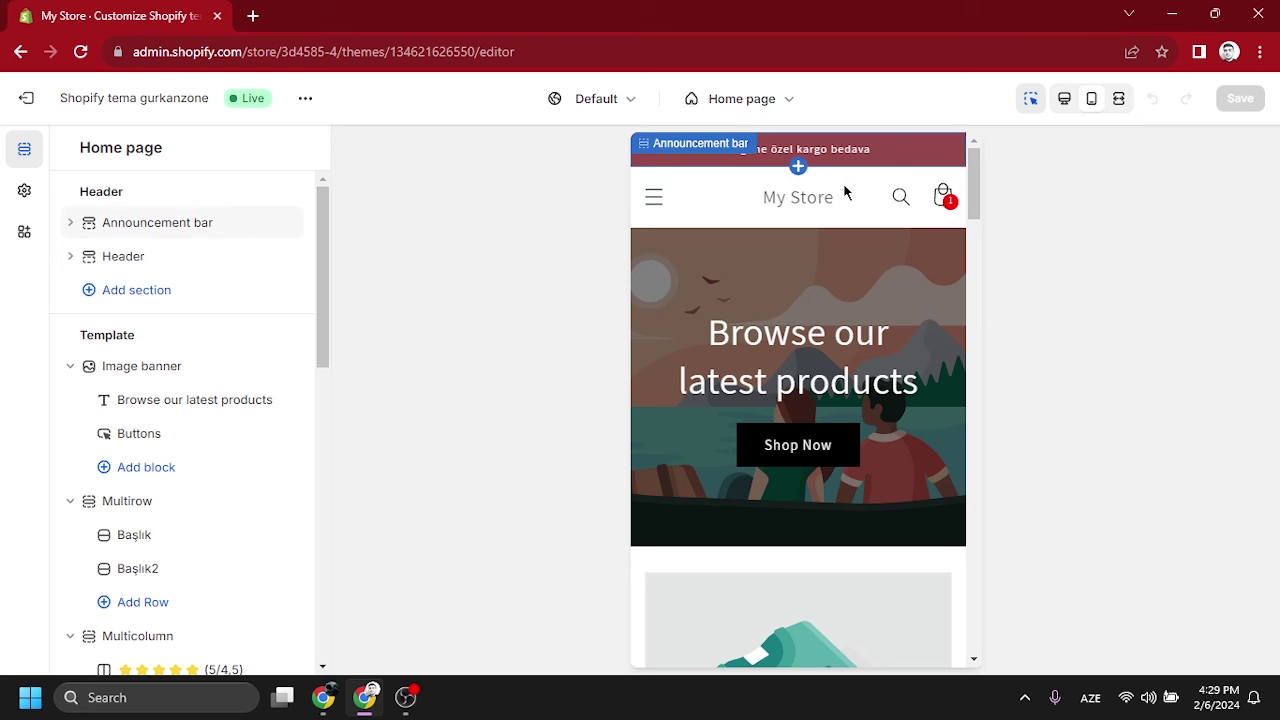
- Set the background of the announcement bar's color Scheme 4 to #1773B0 and save the theme
click(902, 145)
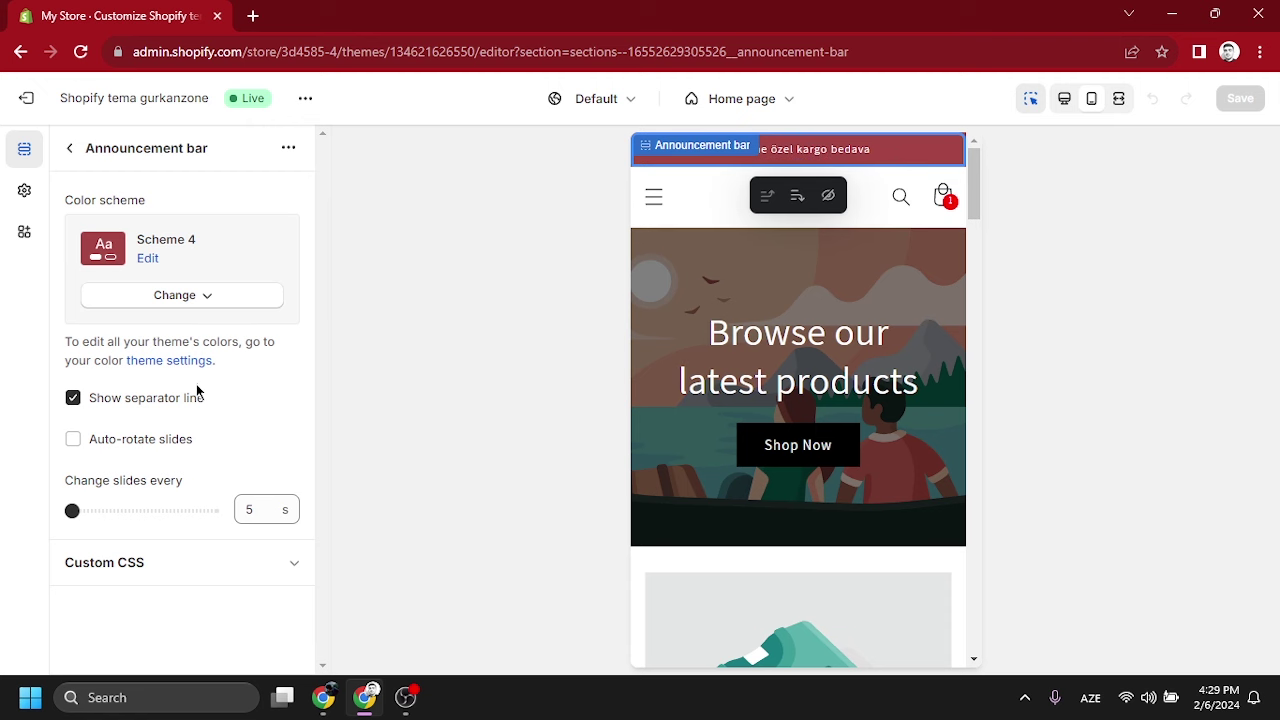
click(69, 150)
click(24, 191)
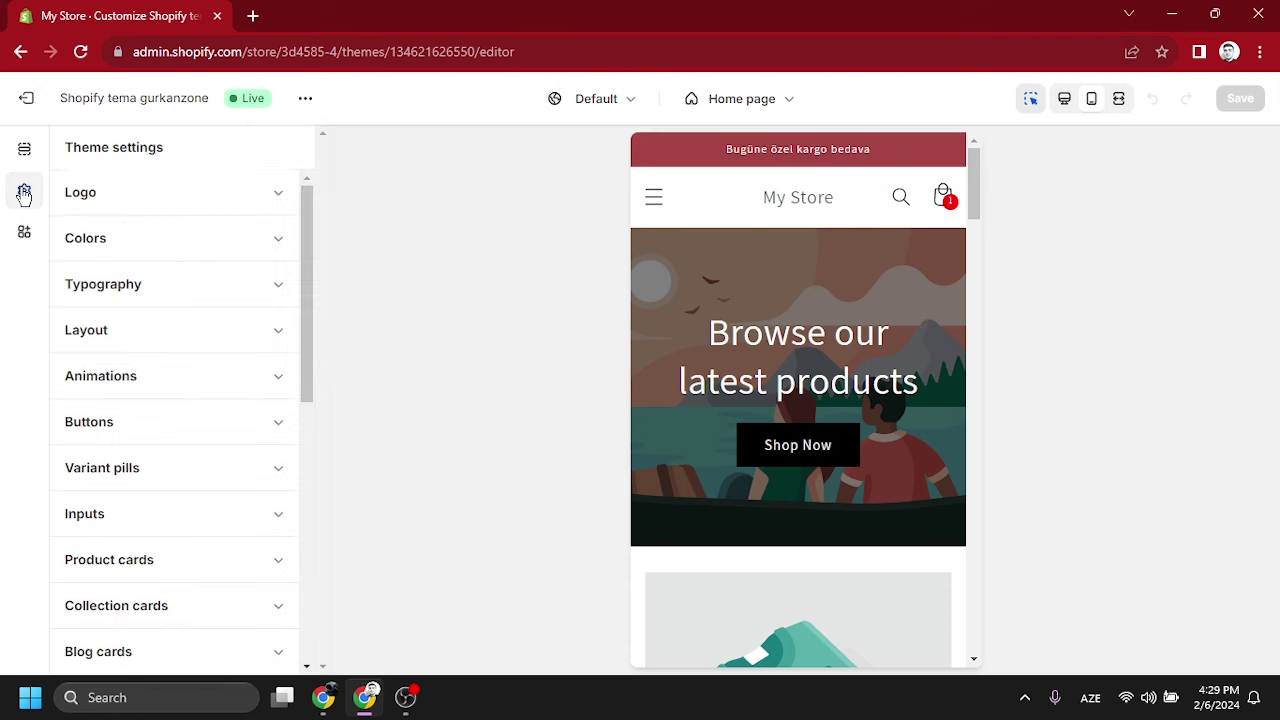
click(150, 244)
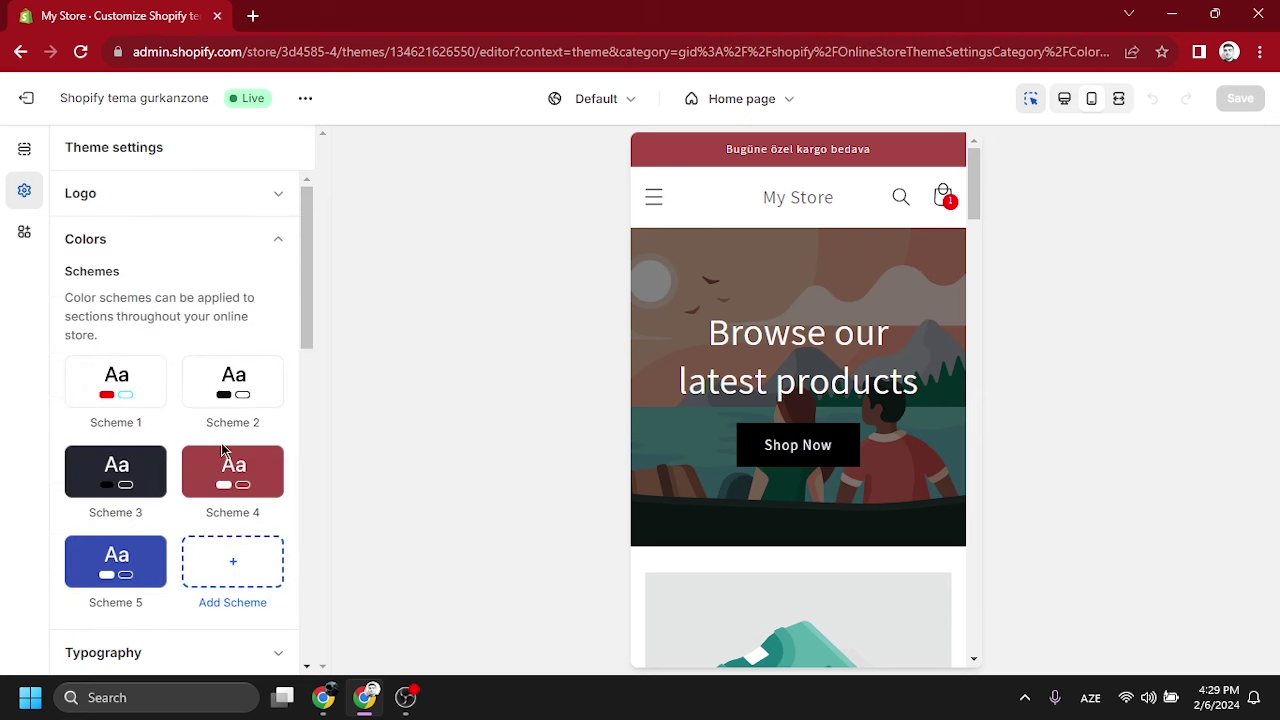
click(130, 563)
click(84, 156)
click(104, 395)
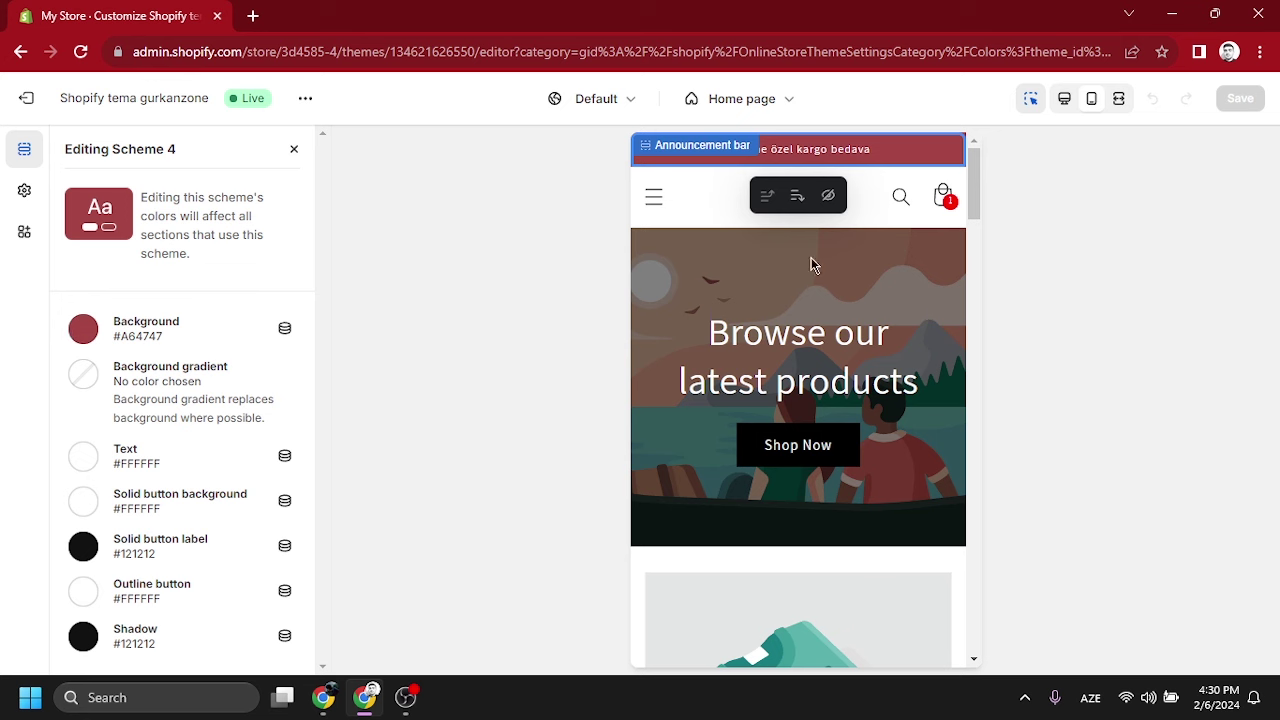
click(82, 335)
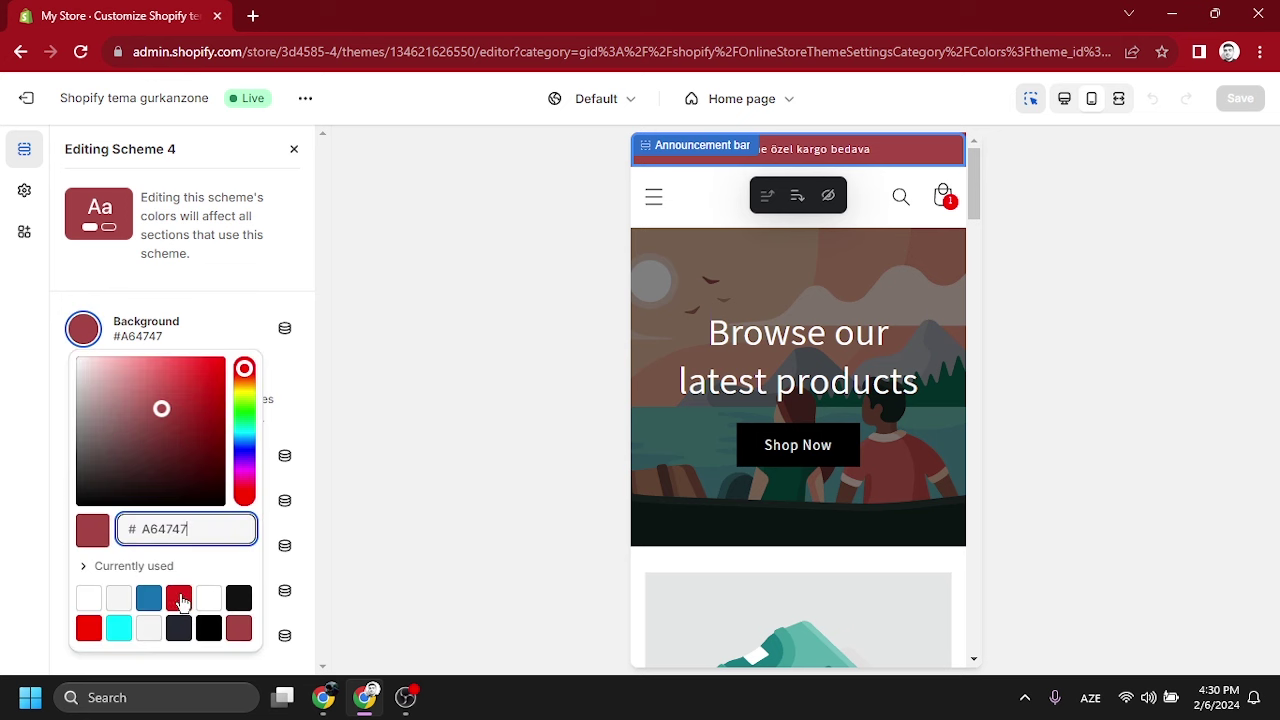
click(155, 600)
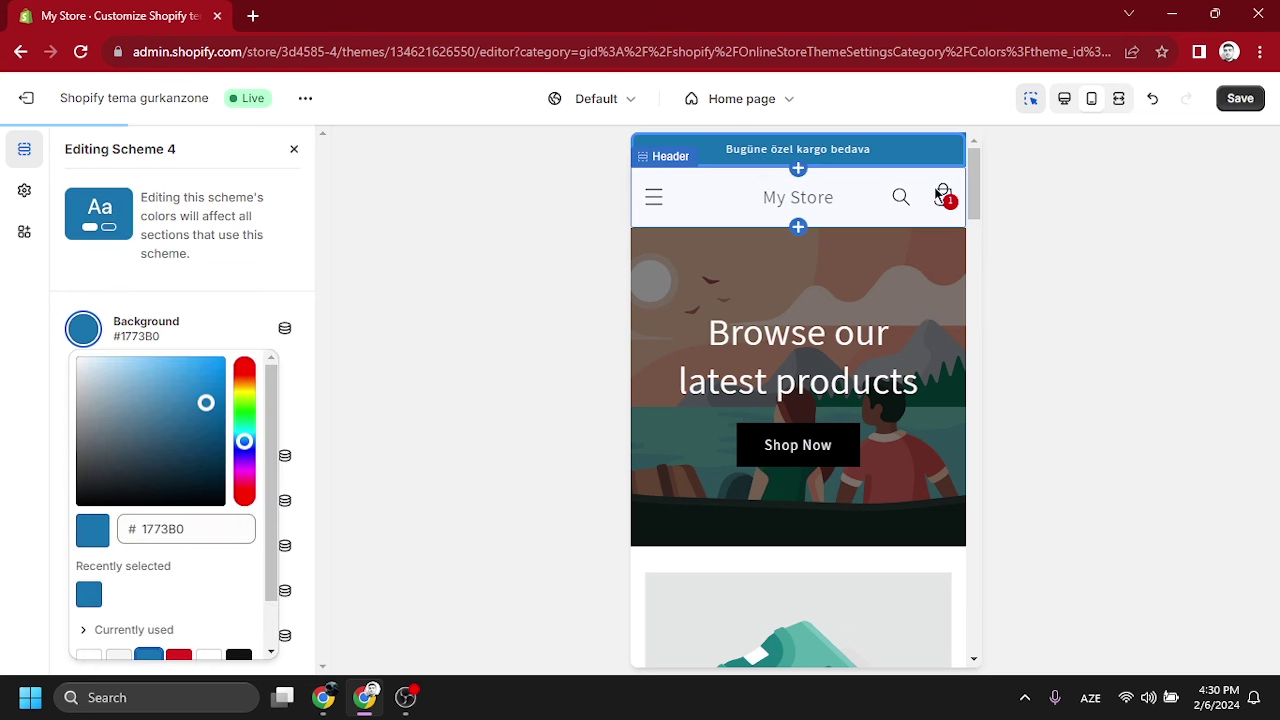
scroll(246, 505, down, 1)
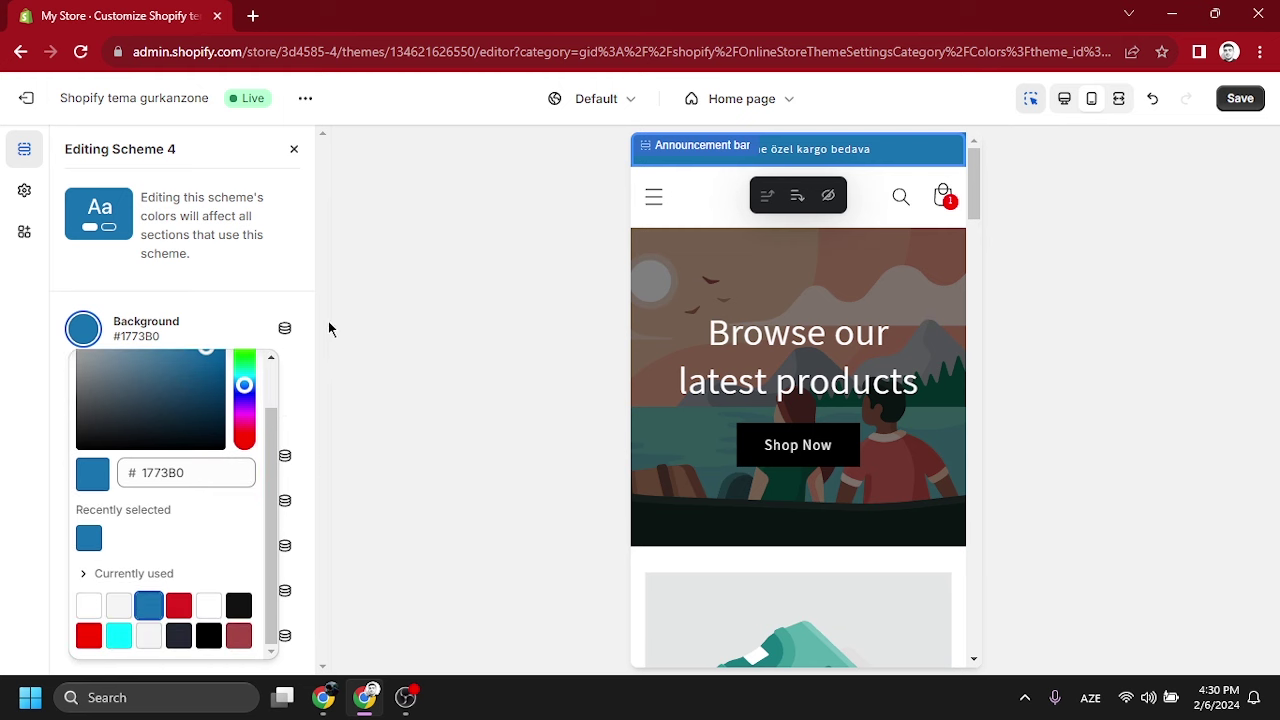
click(294, 245)
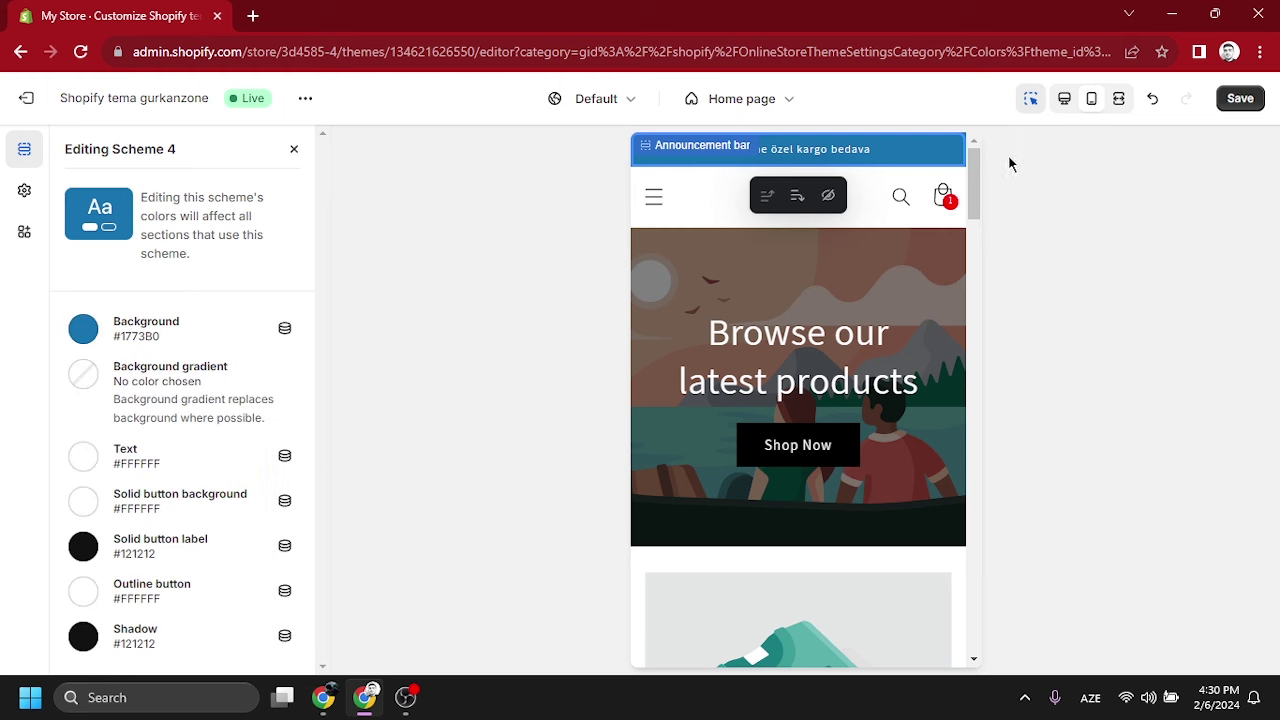
click(1240, 100)
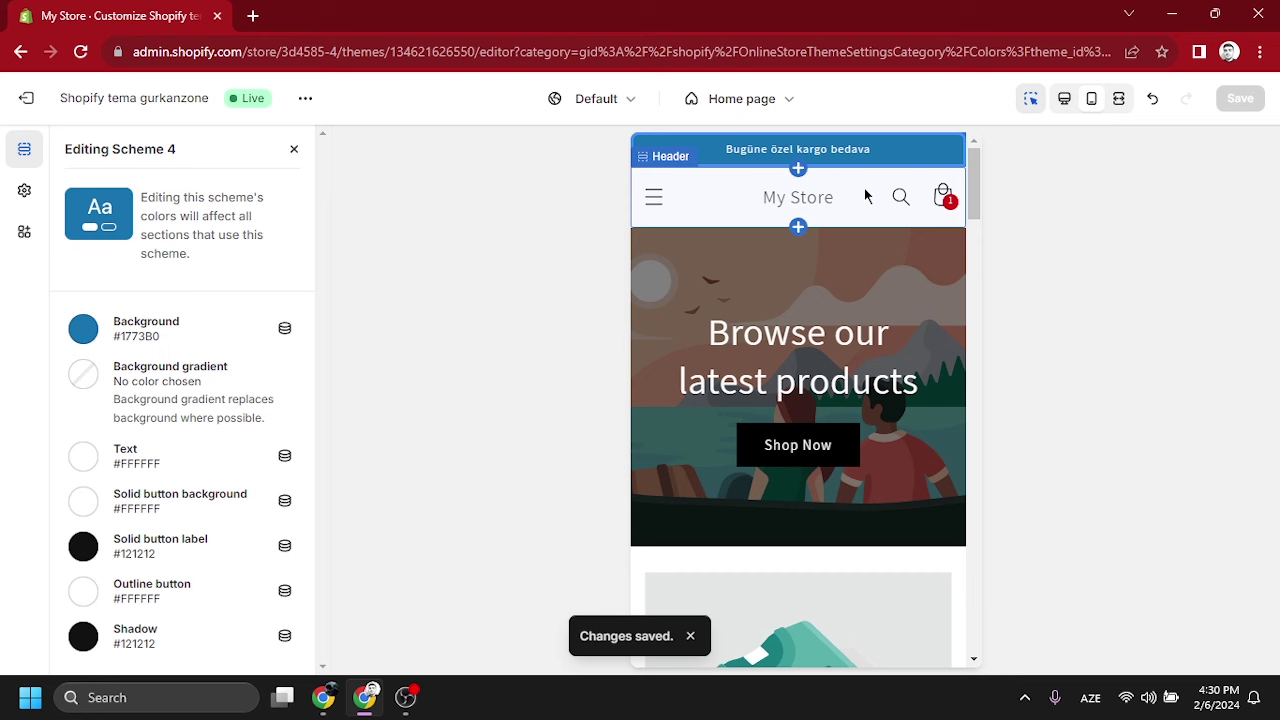
- Set the header logo to the MACKMOODOFF image from the store library
click(293, 148)
click(155, 325)
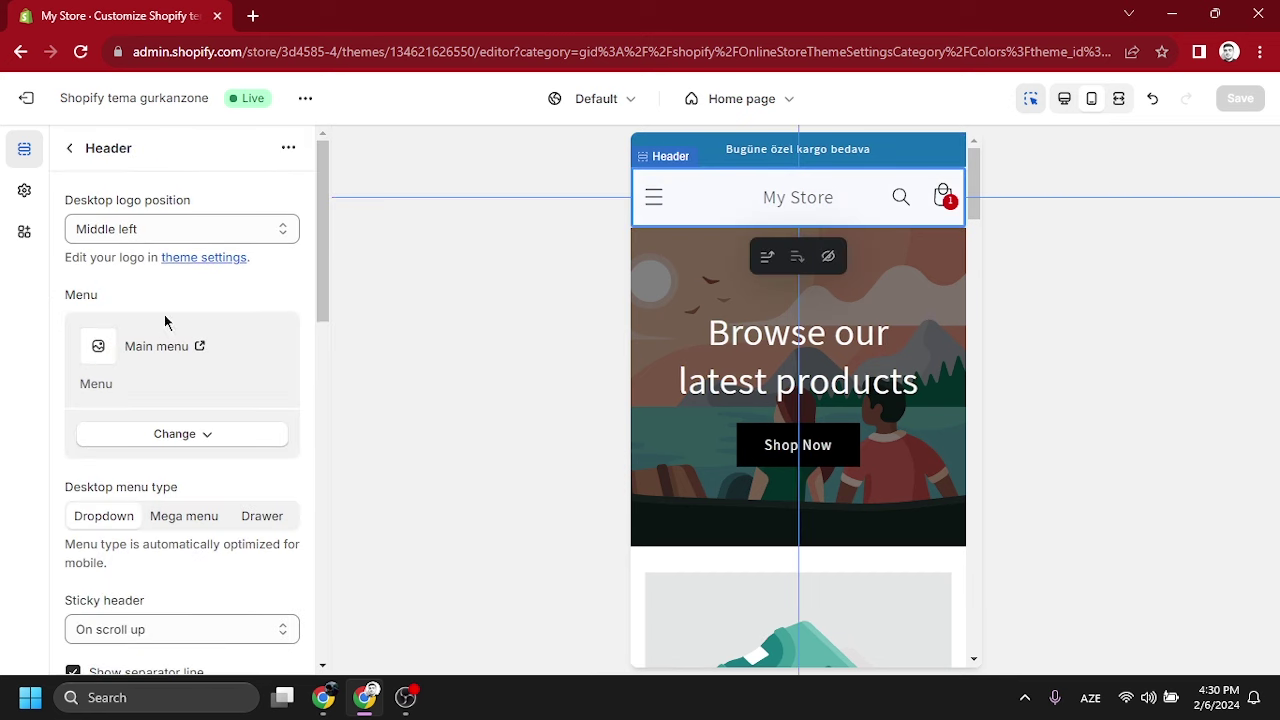
click(204, 259)
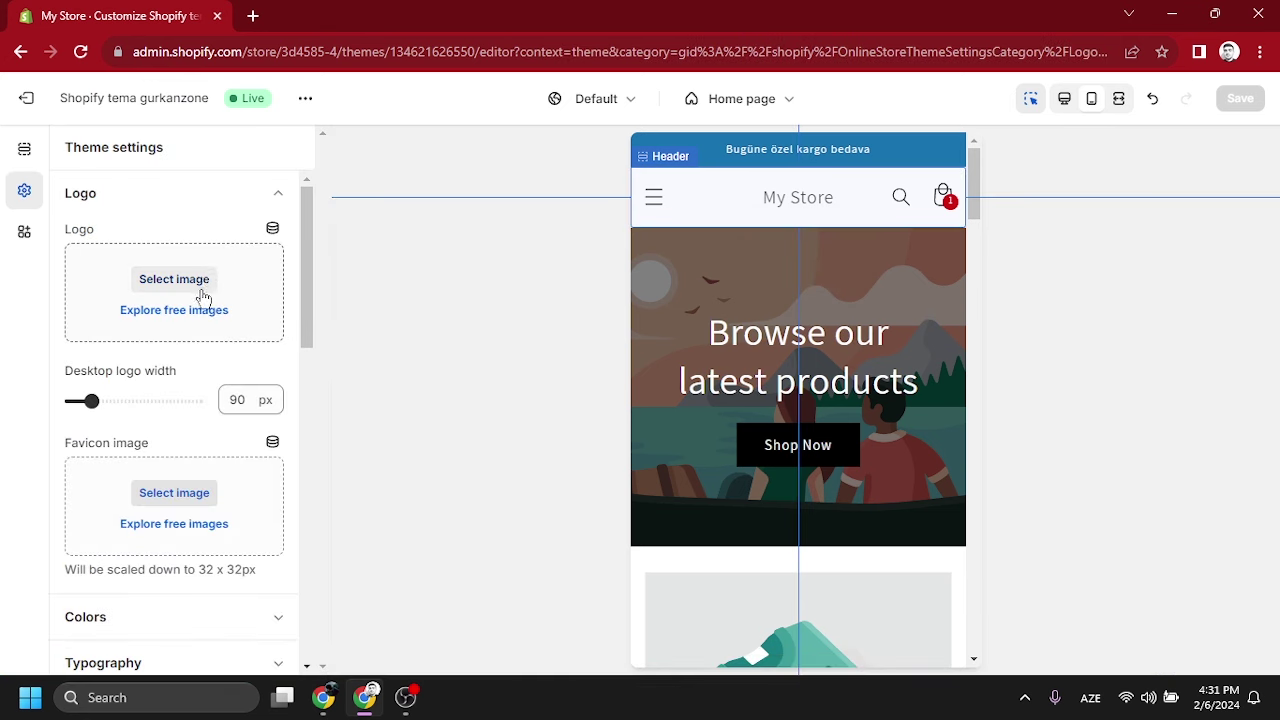
click(176, 285)
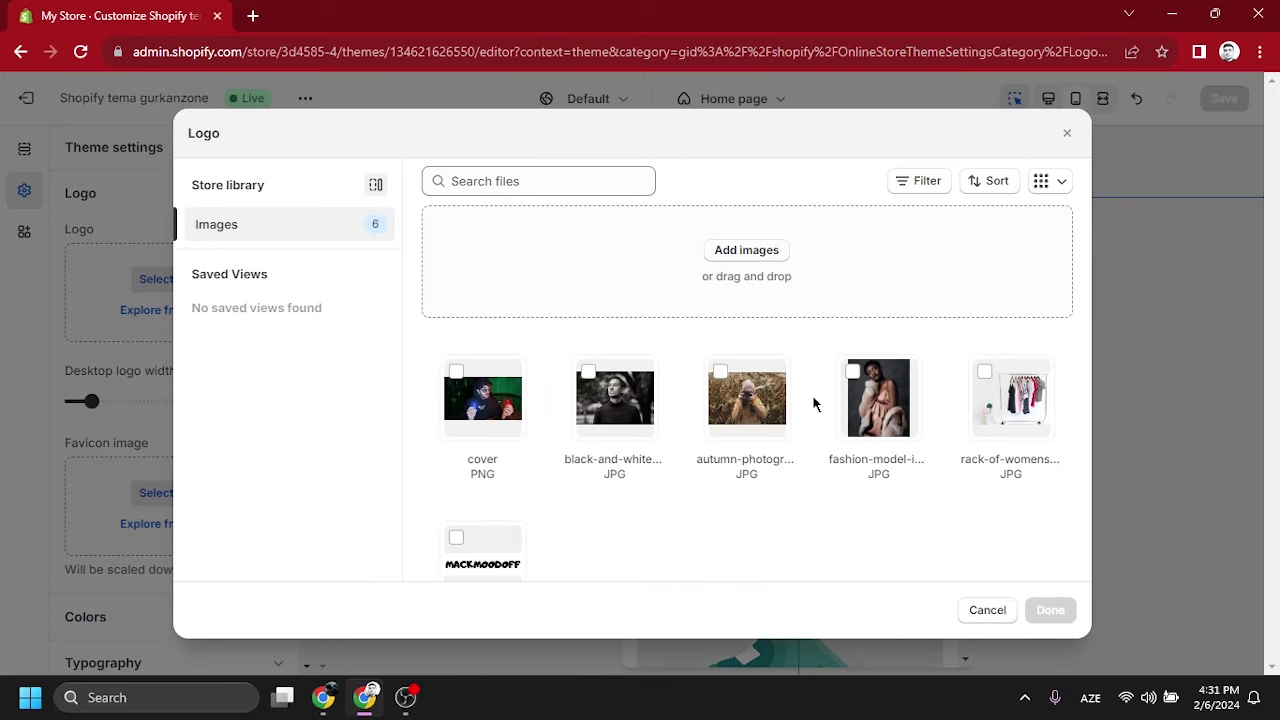
scroll(810, 410, down, 1)
click(483, 452)
click(1054, 612)
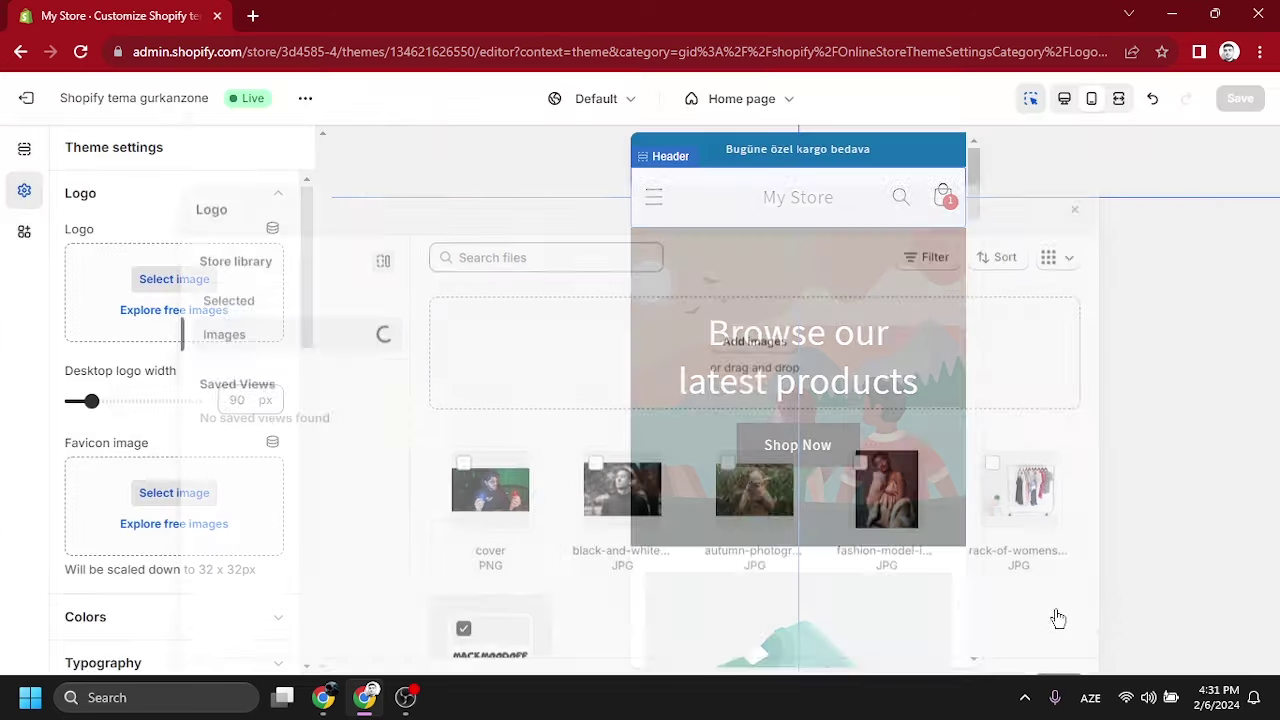
- Set the desktop logo width to 140 px and save the theme
scroll(197, 520, down, 3)
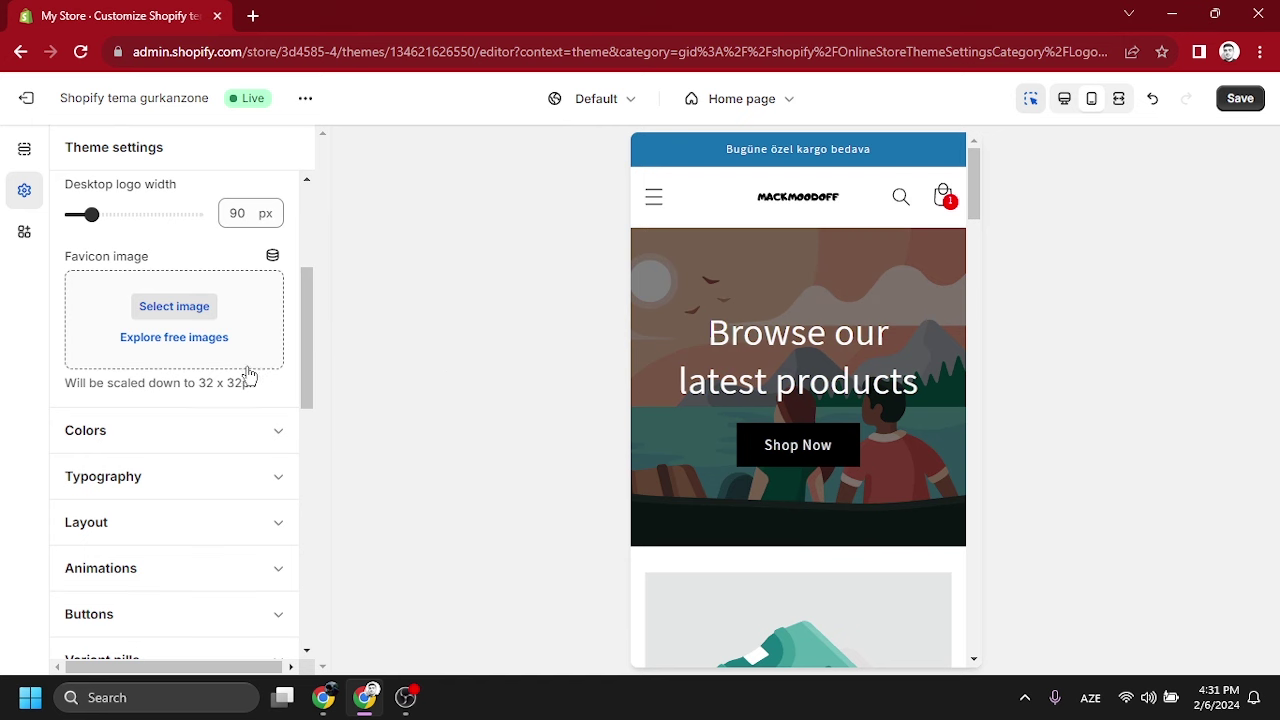
scroll(249, 373, up, 1)
drag(91, 308, 117, 308)
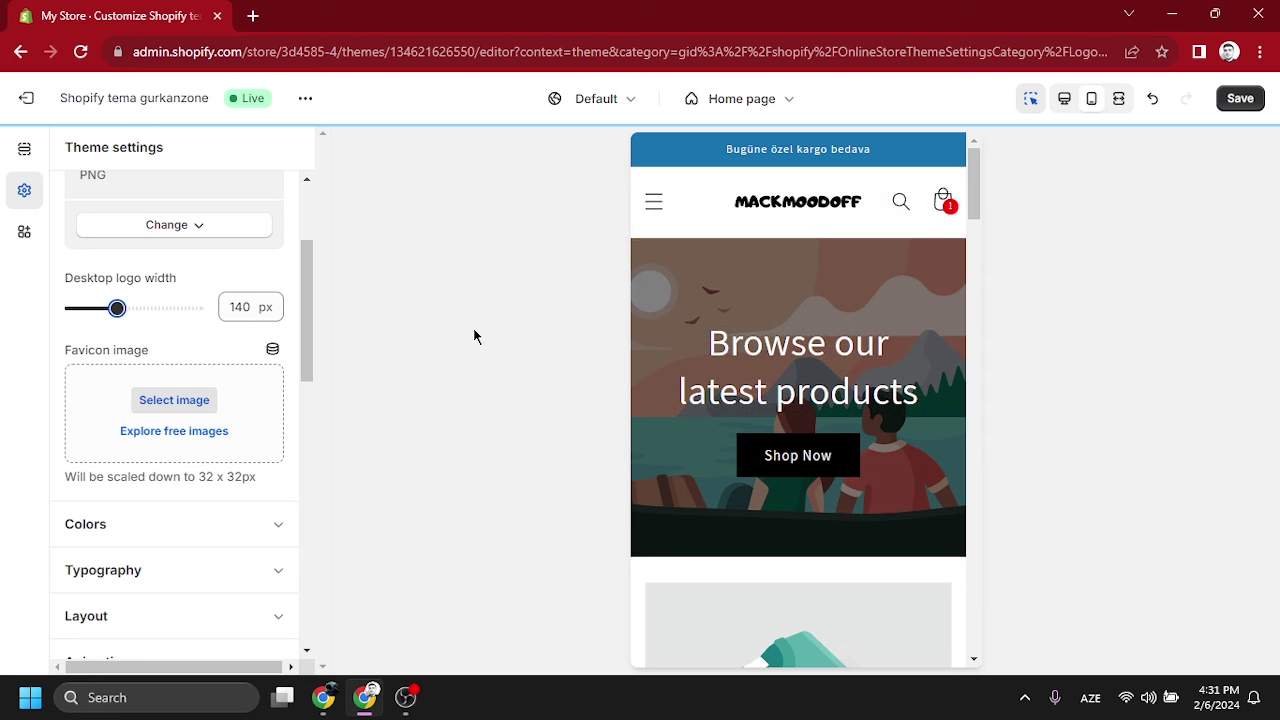
click(1255, 100)
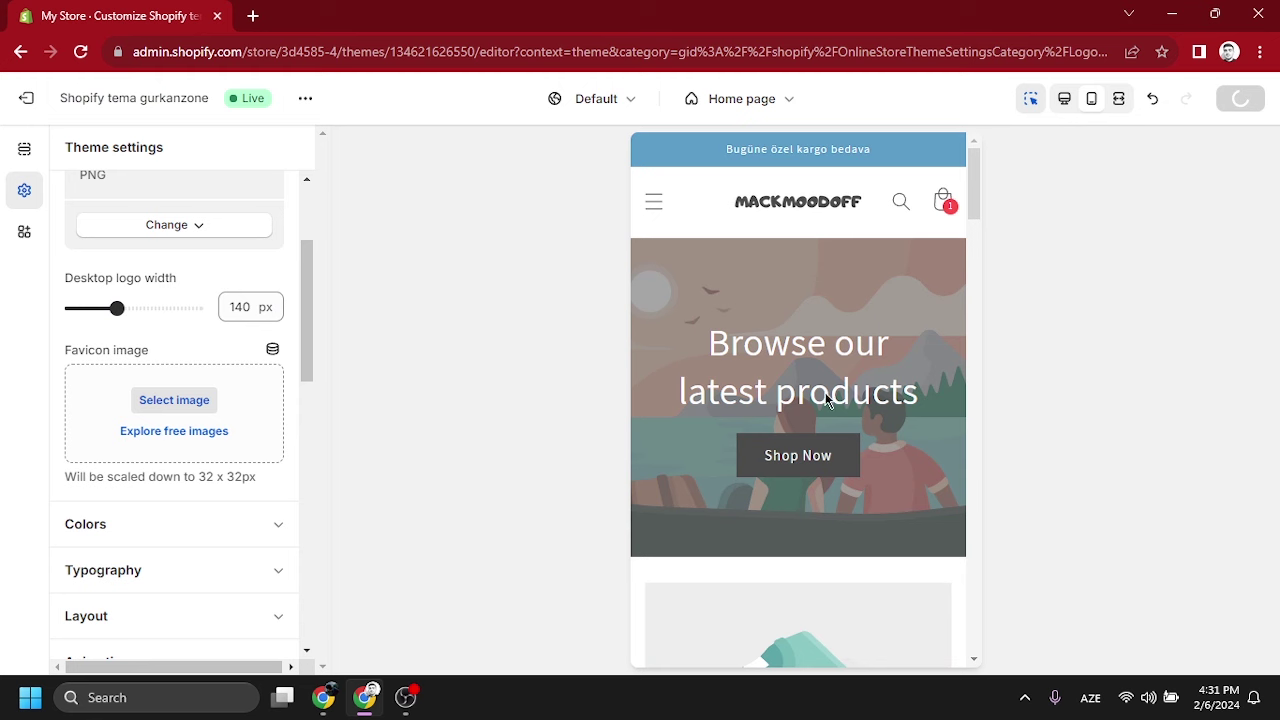
- Set the image banner's first image to the beach sunset photo from the Staff Favorites free images
click(908, 291)
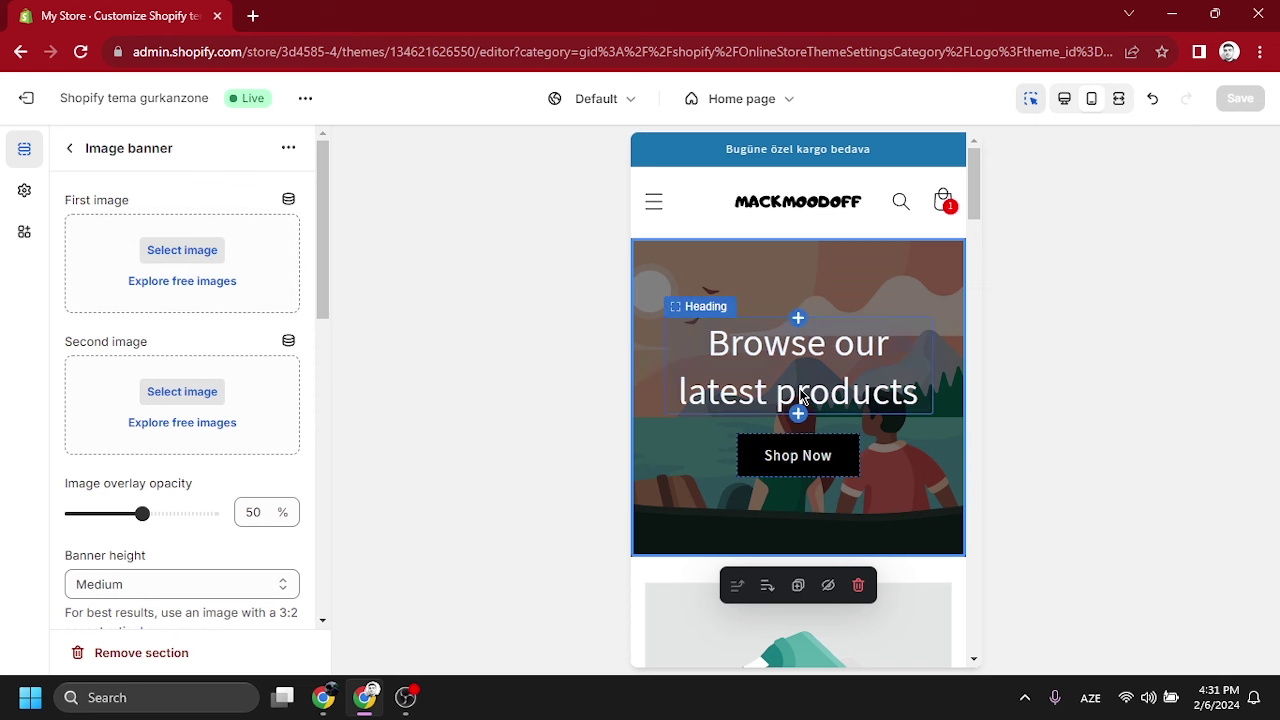
click(203, 284)
click(253, 292)
click(266, 373)
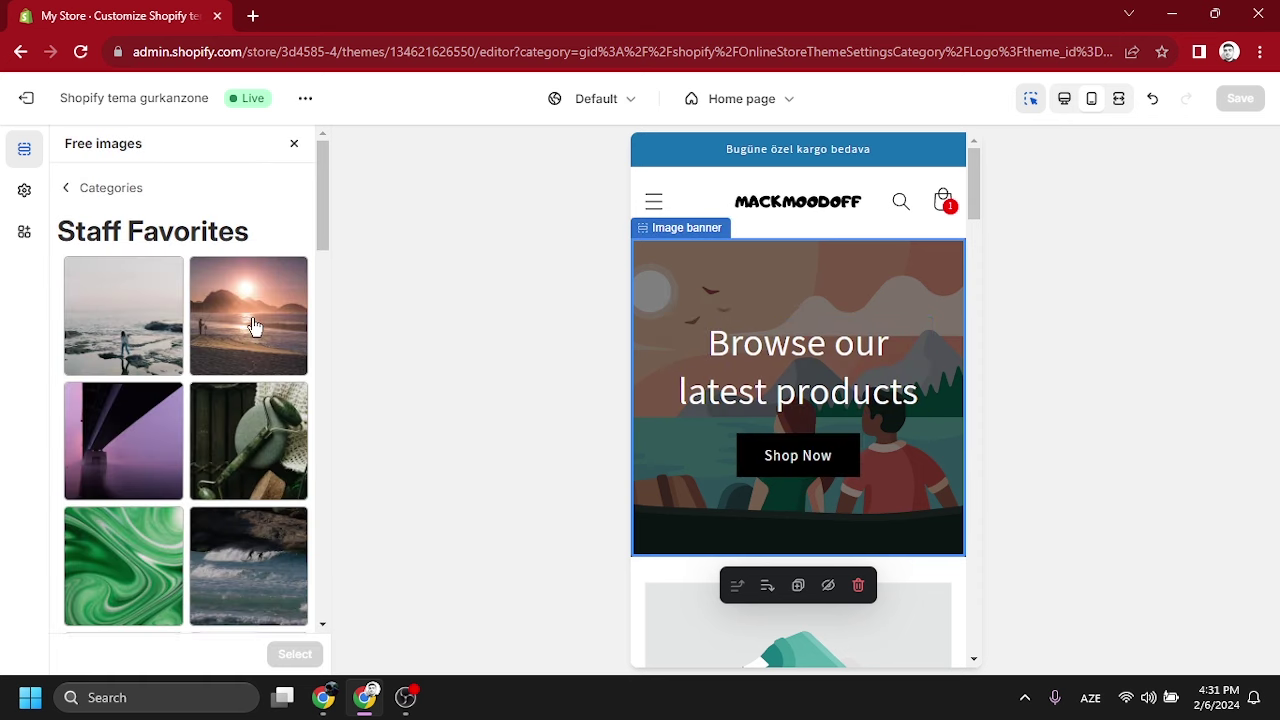
click(287, 655)
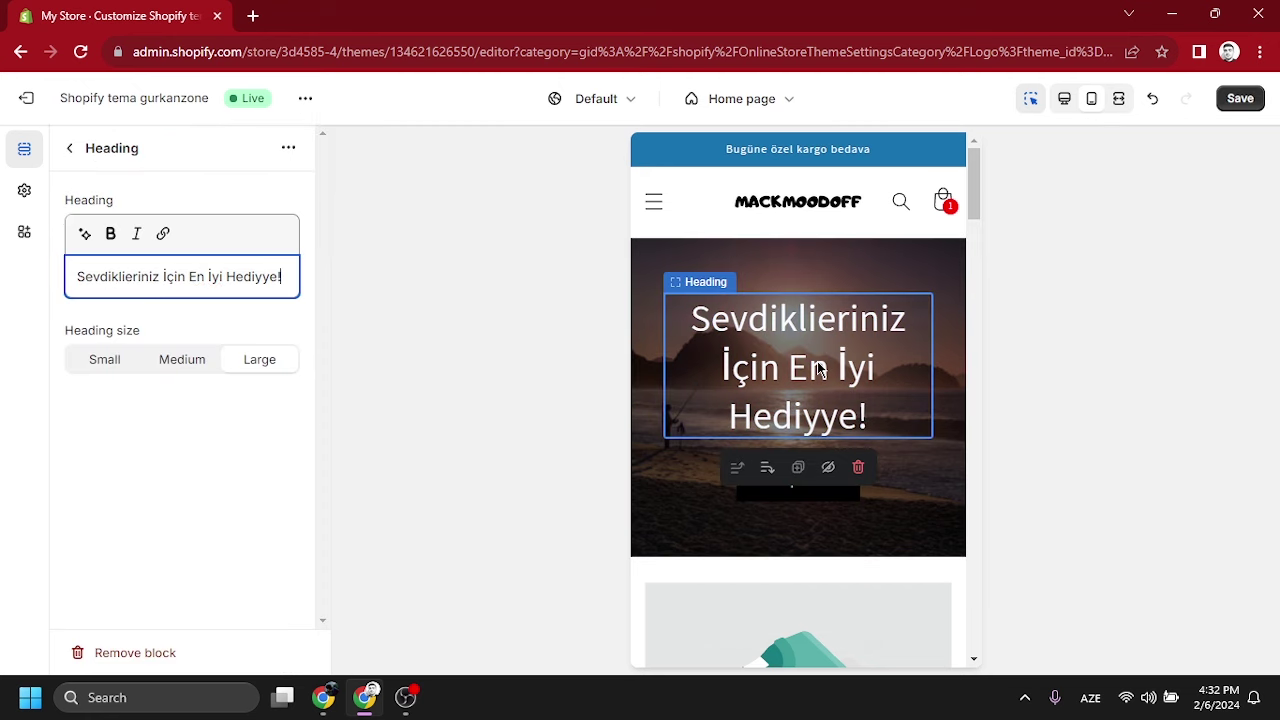
- Change the image banner's first button label to "Daha Fazla Bilgi Al!"
click(821, 493)
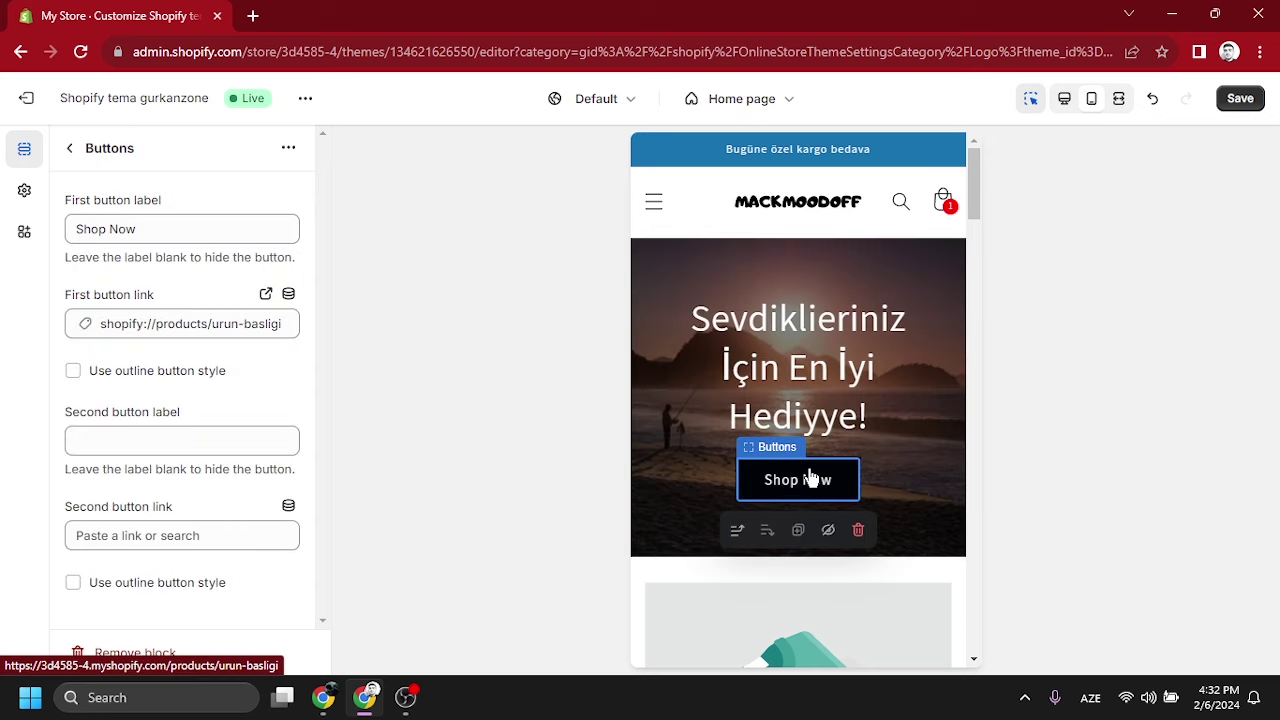
click(846, 480)
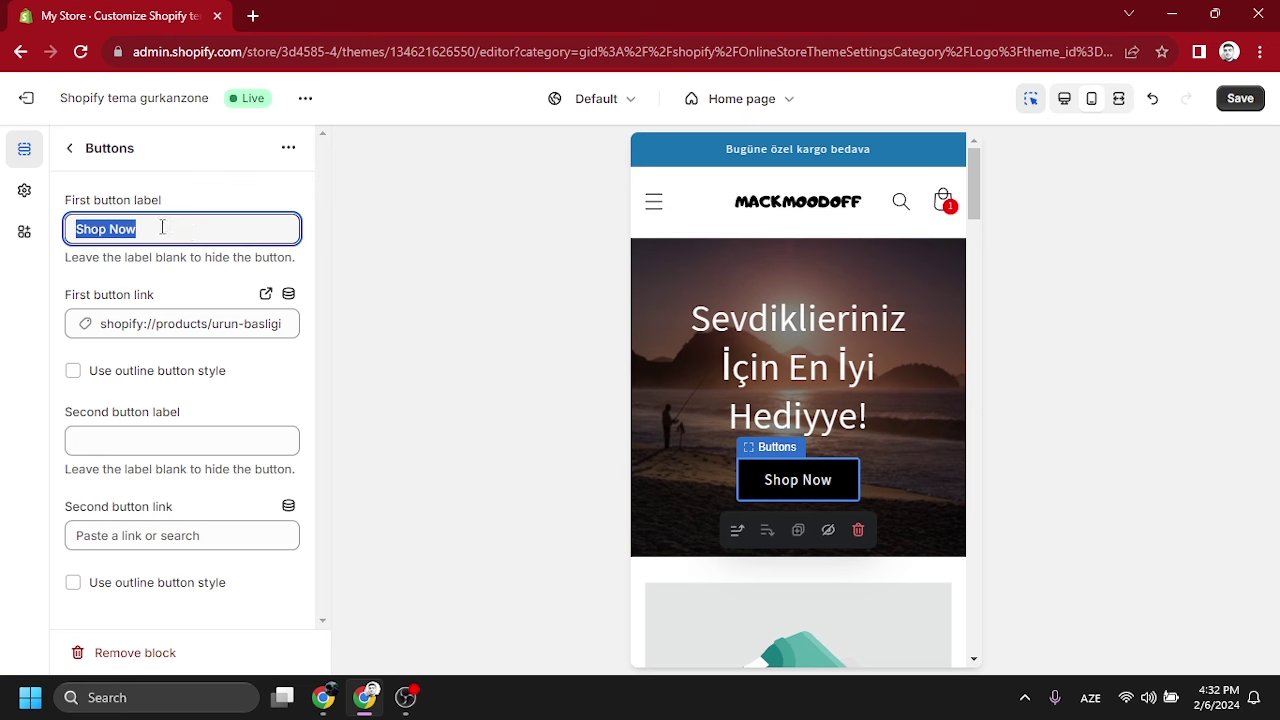
text(Daha Fazla Bilgi Al)
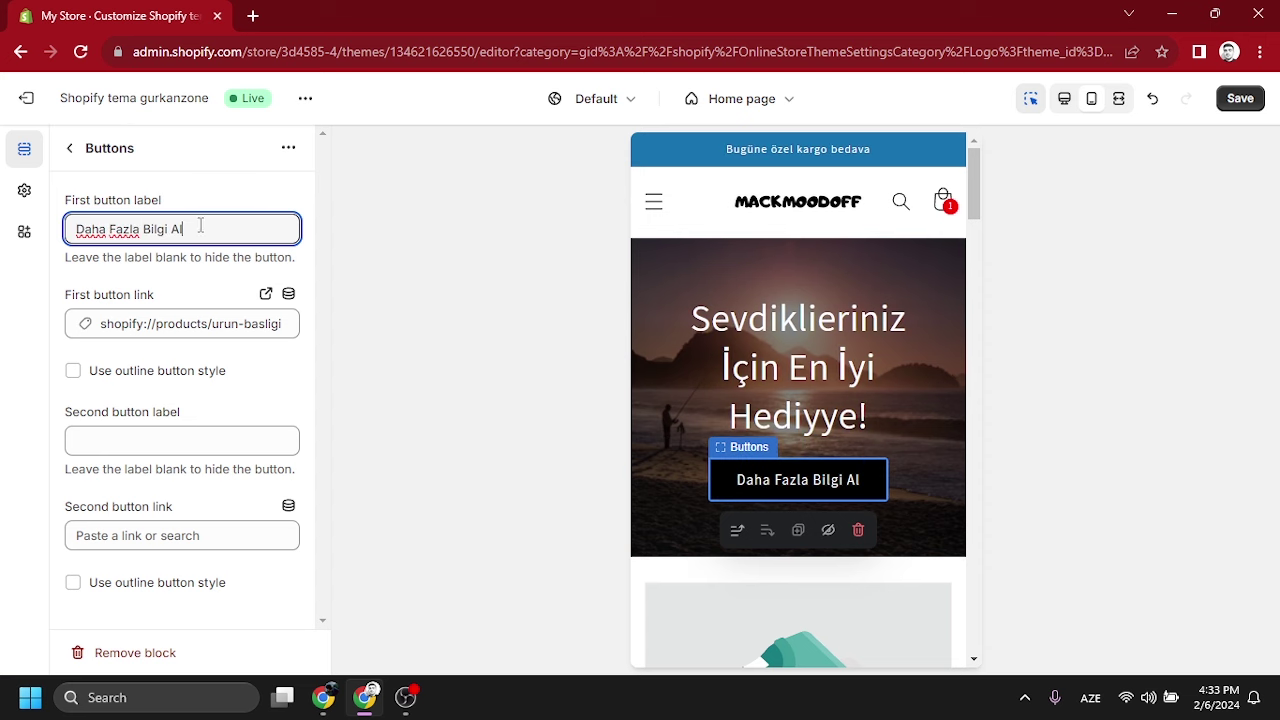
text(!)
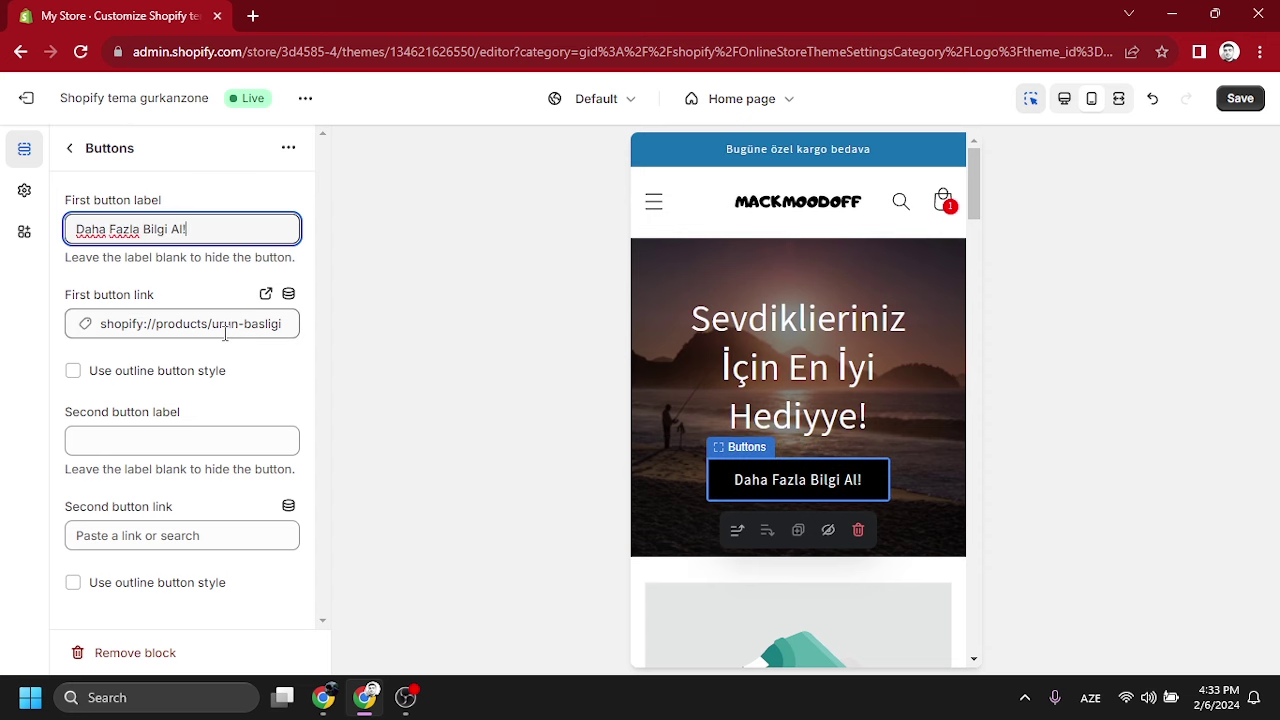
- Link the image banner's first button to the Hoodie product, try the button in the preview and return to the home page
click(188, 326)
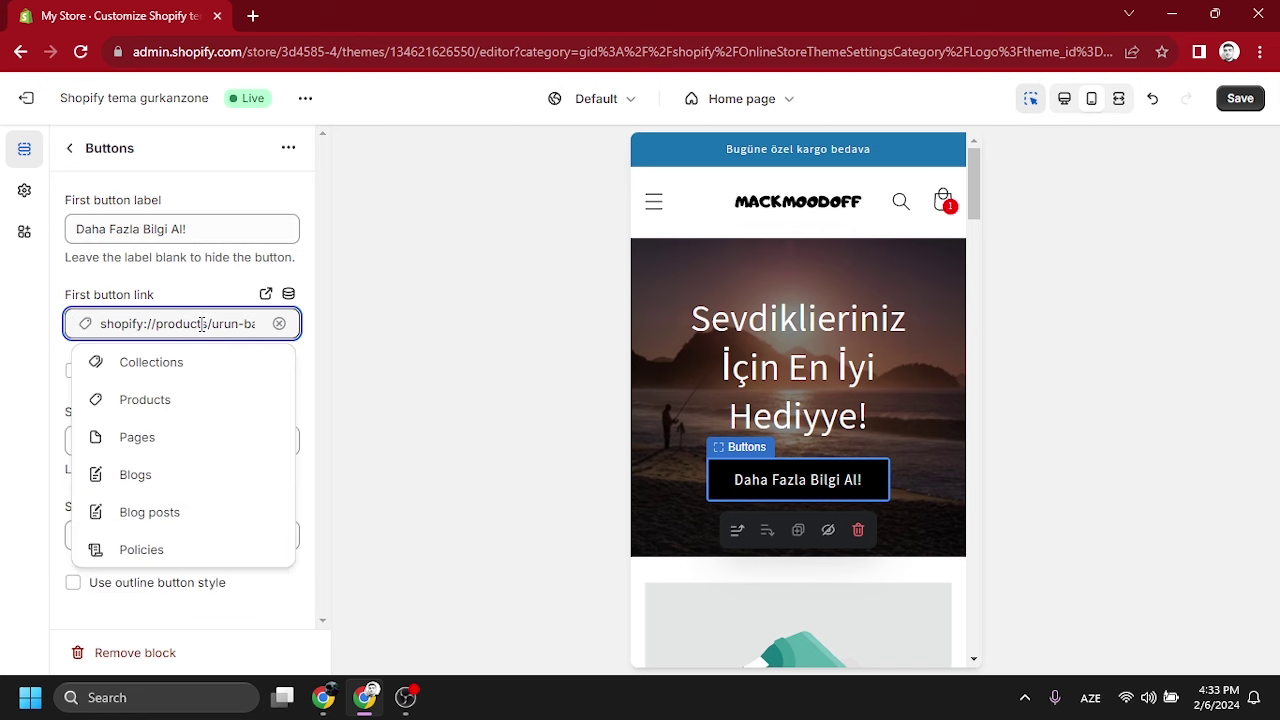
click(211, 405)
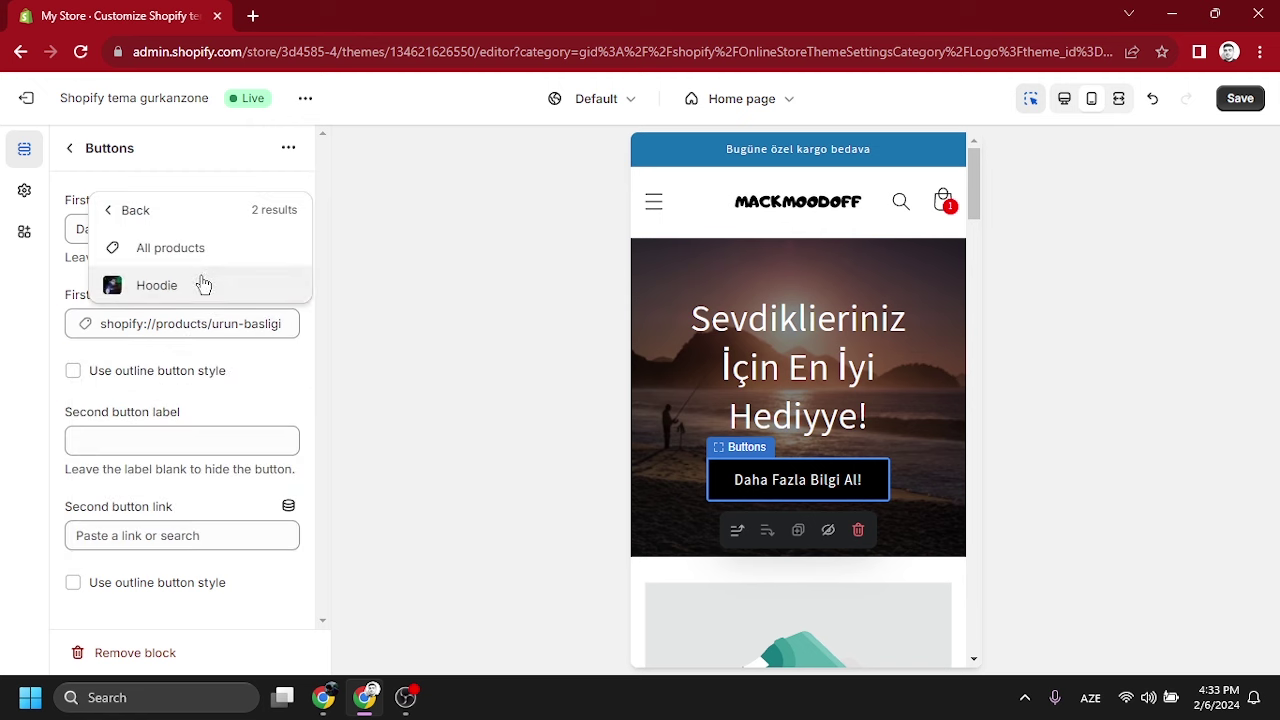
click(203, 290)
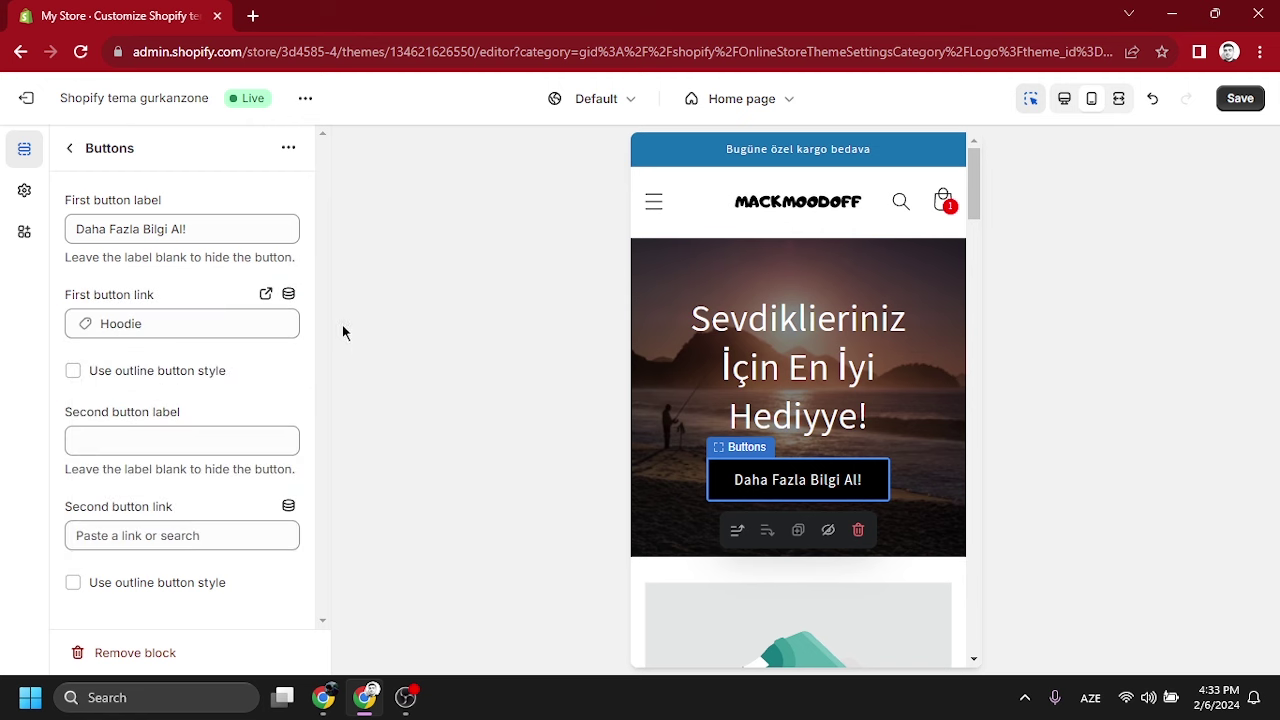
click(813, 482)
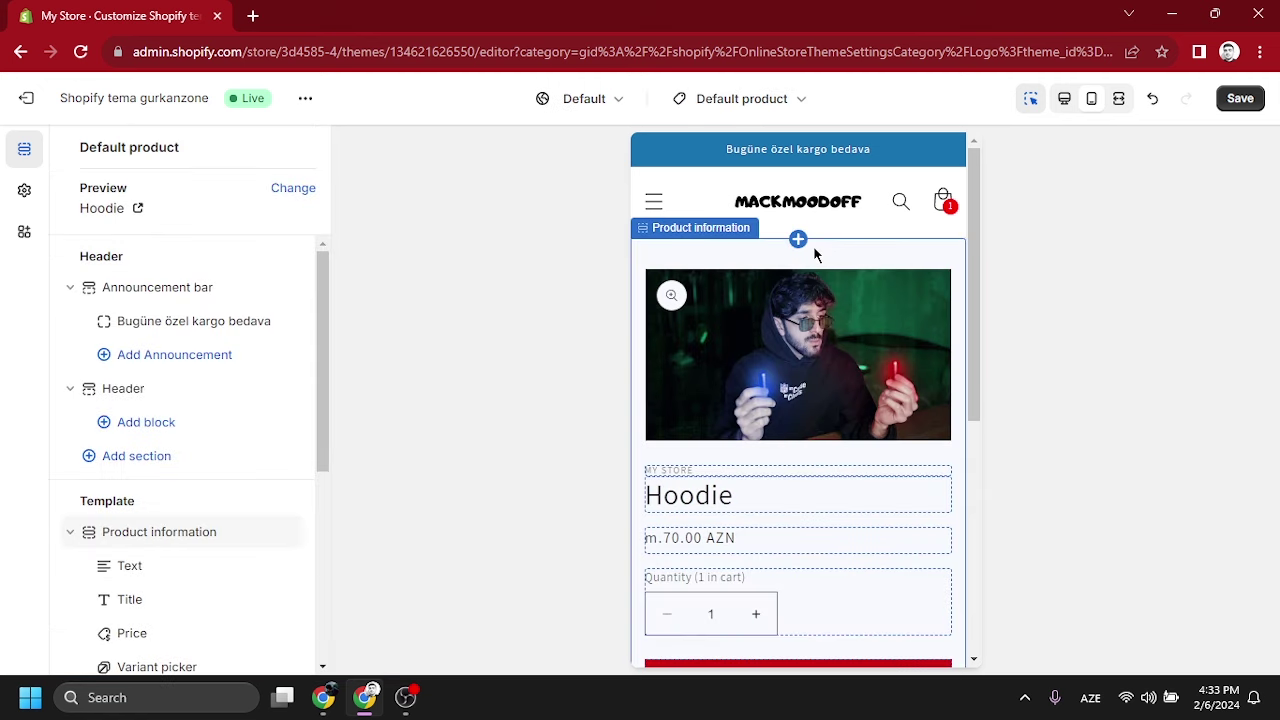
click(779, 210)
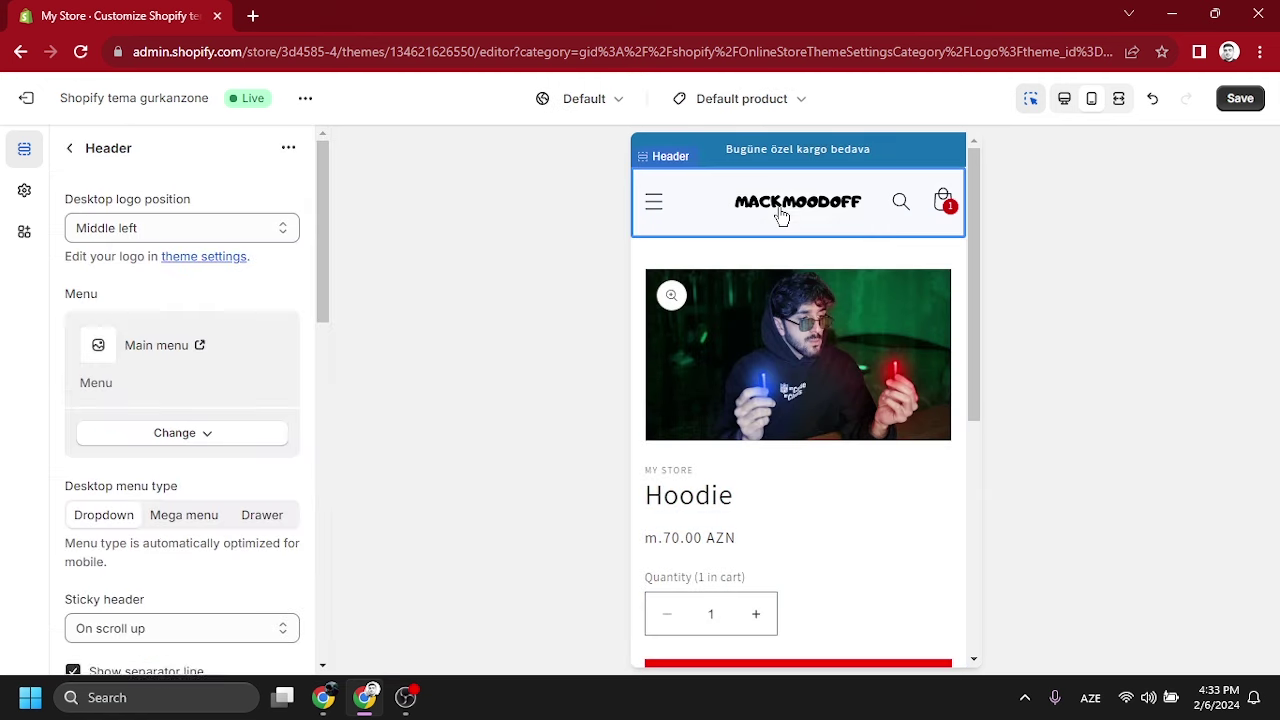
- Set the first multirow row's image to the hands slicing red pepper photo from the Food free images
scroll(749, 397, down, 1)
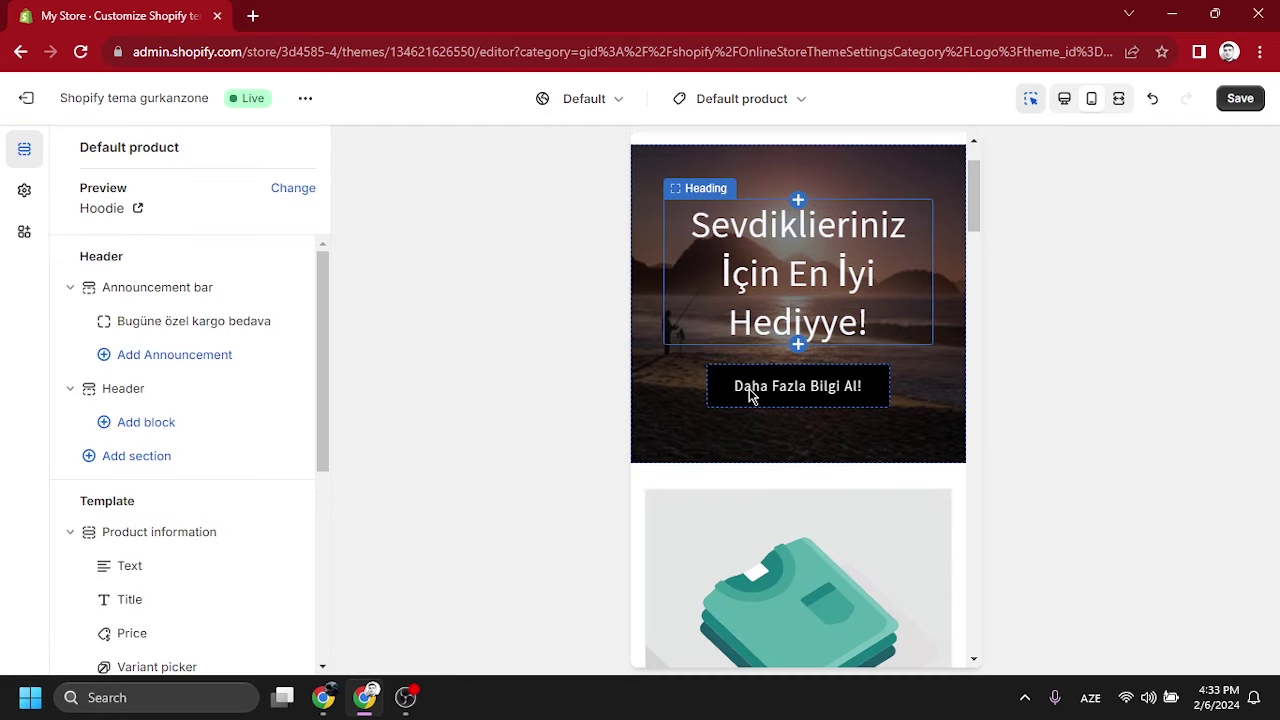
scroll(825, 446, down, 2)
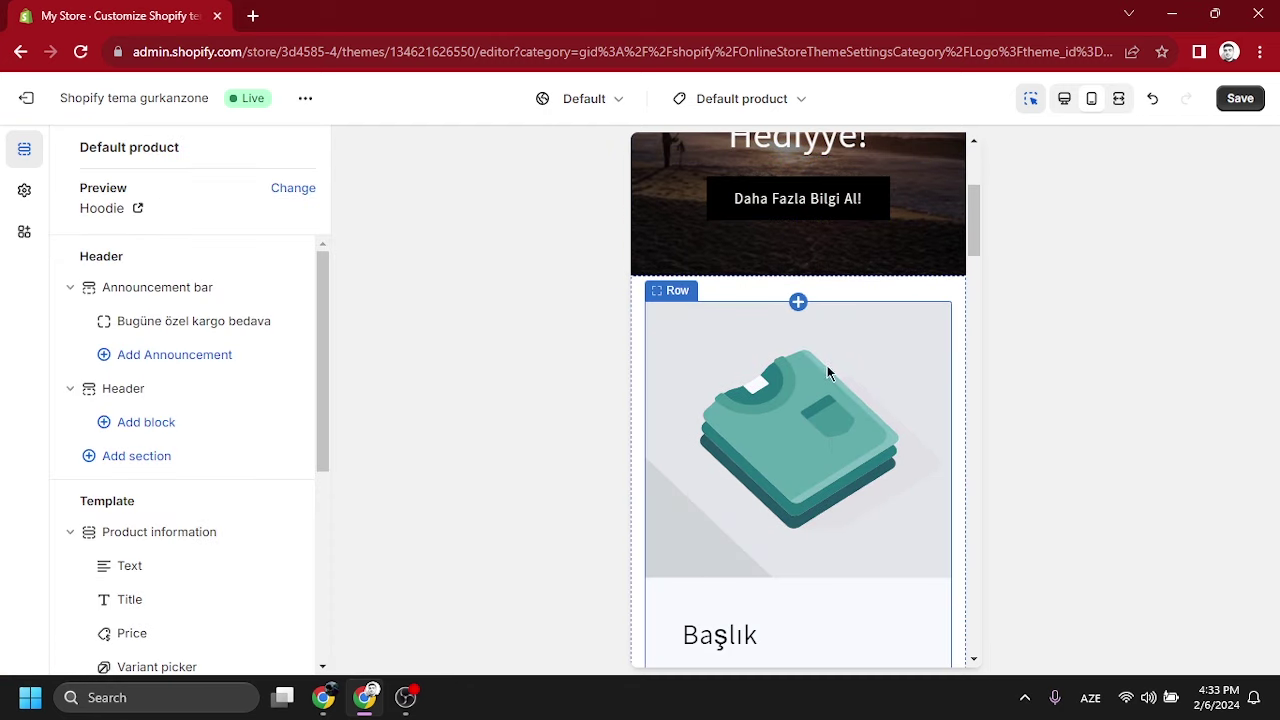
scroll(839, 374, down, 2)
click(850, 322)
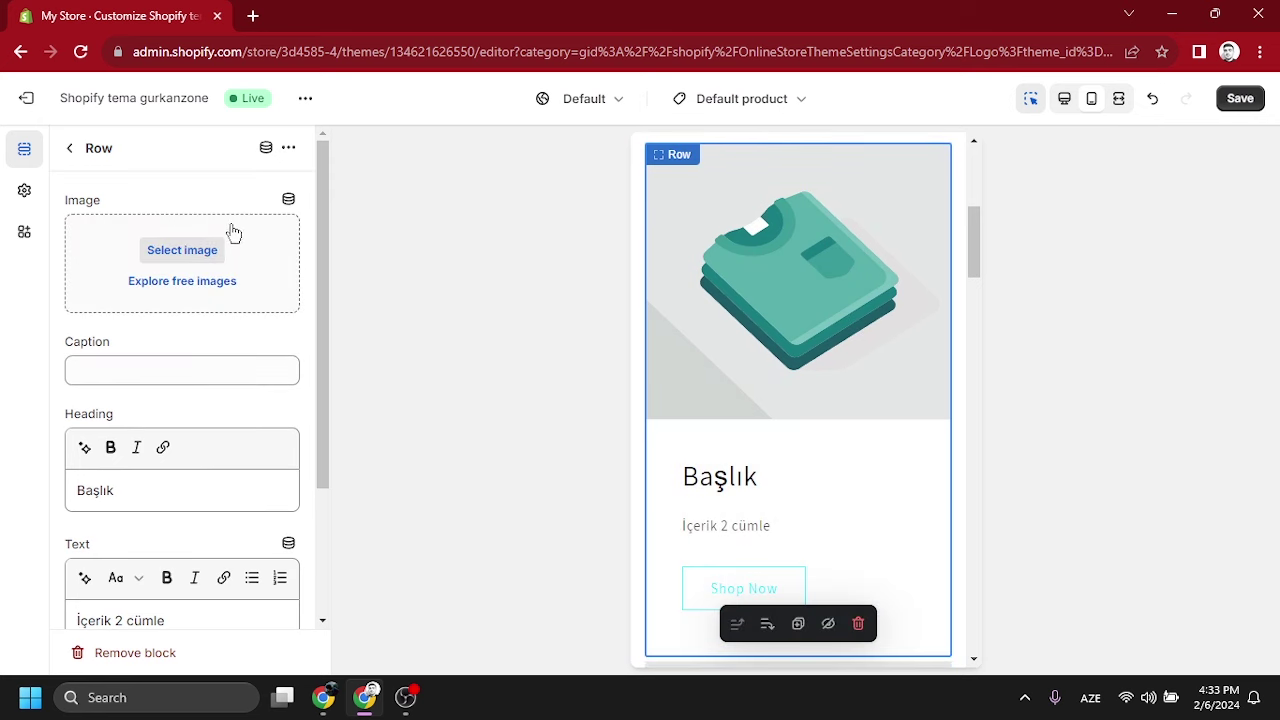
click(194, 281)
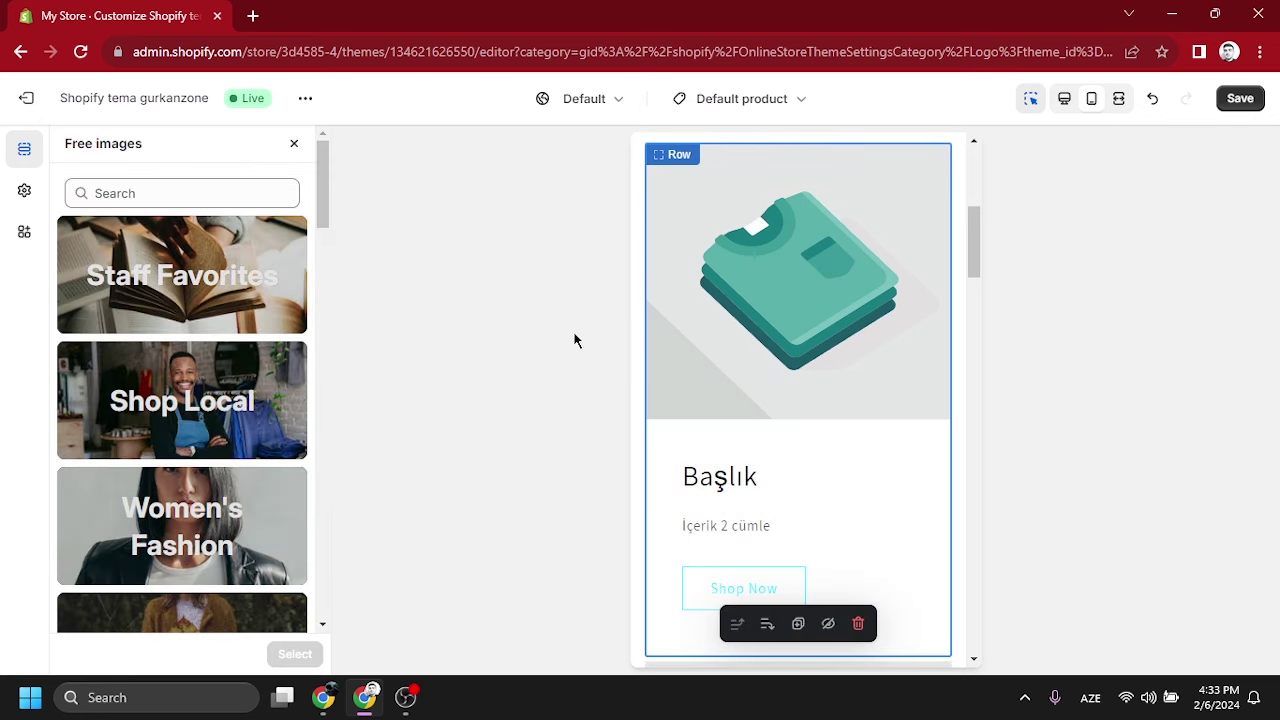
scroll(205, 340, down, 4)
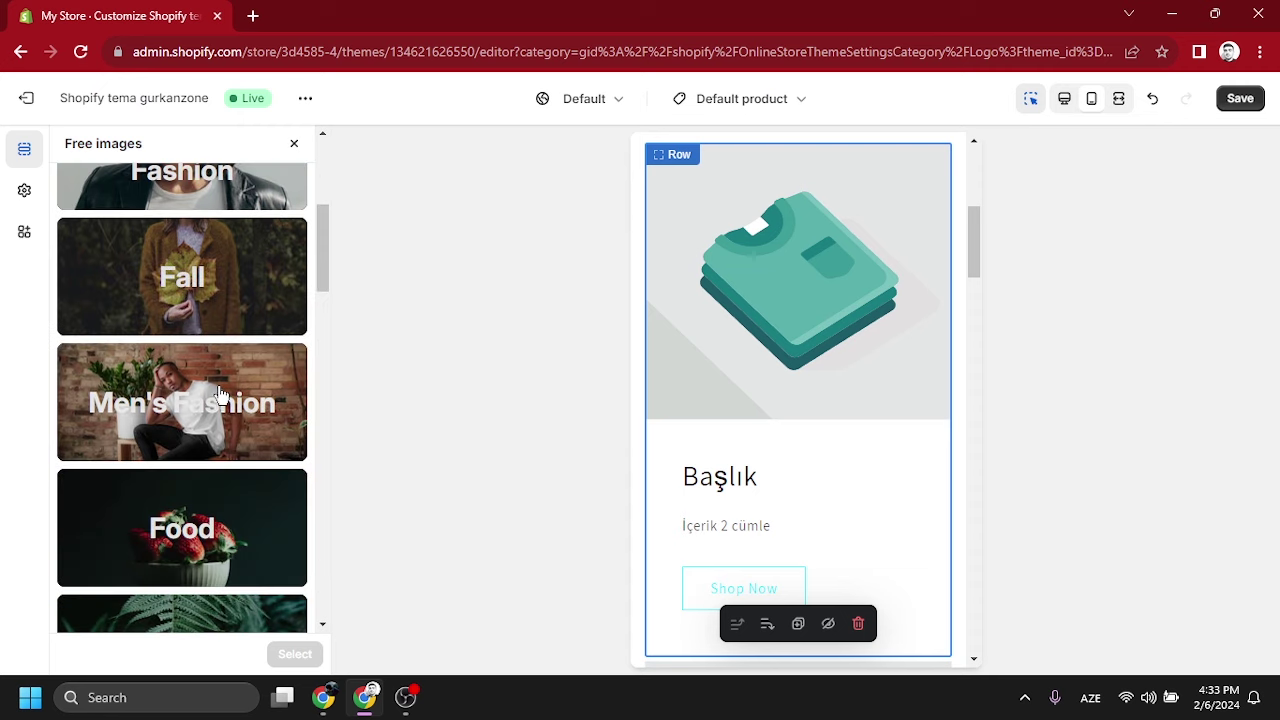
click(256, 556)
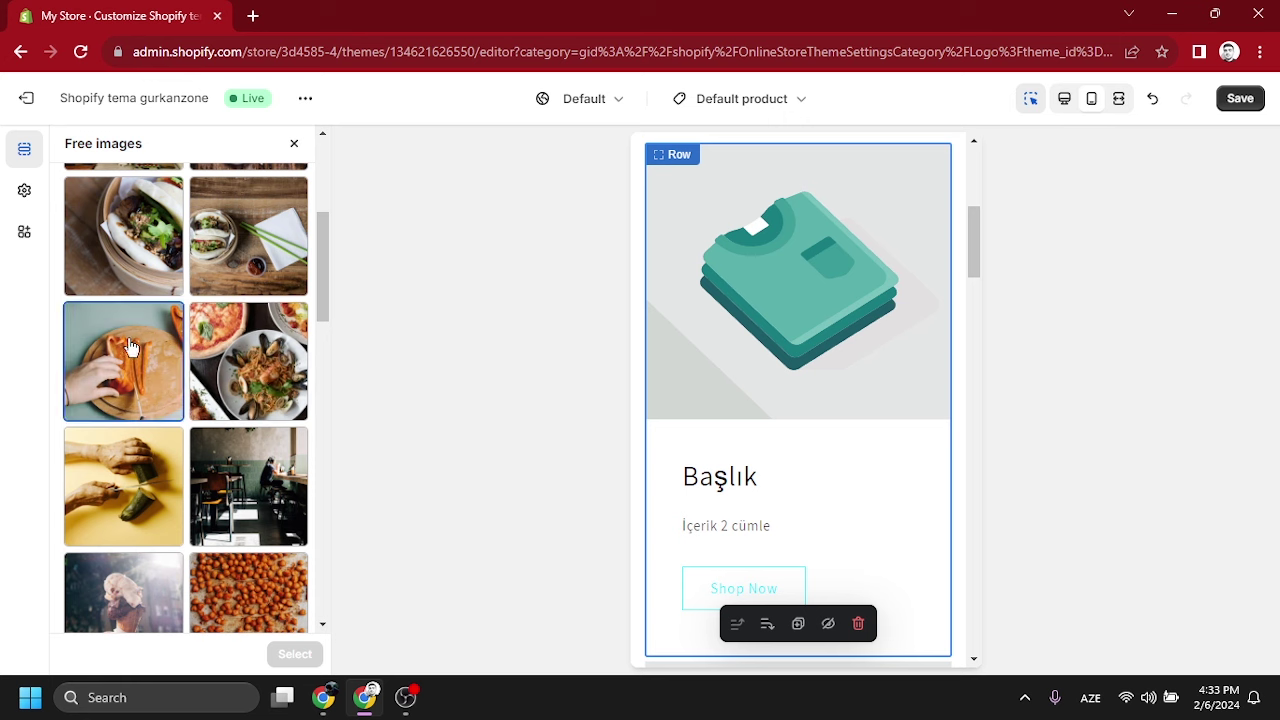
click(130, 347)
click(295, 653)
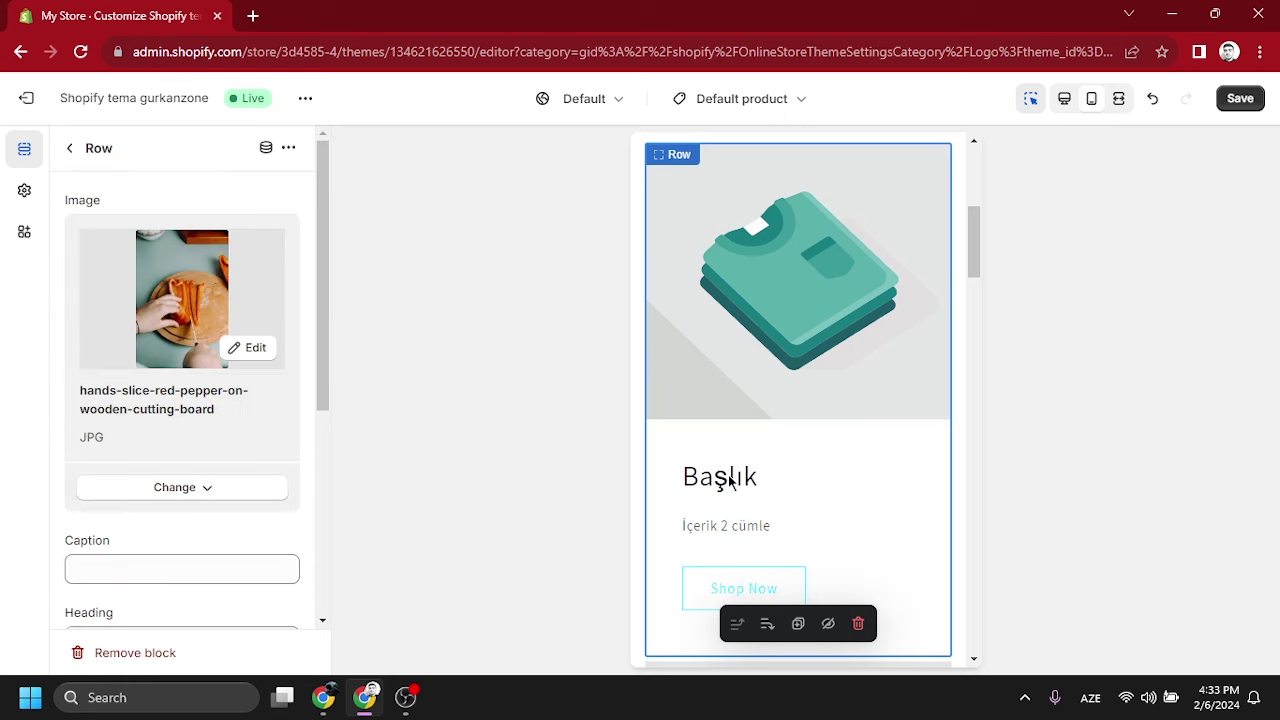
- Change the first row's heading to "Hoodie" and its text to "Sizi sıcak tutar!"
scroll(239, 347, down, 4)
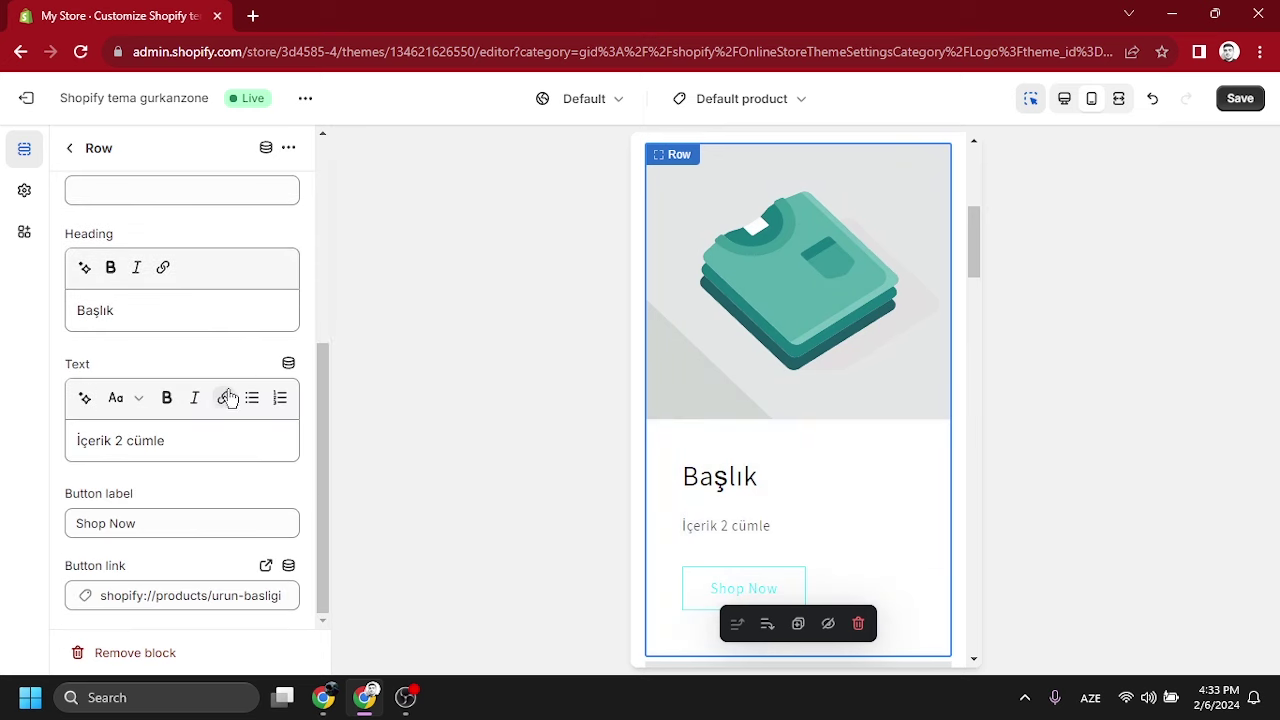
drag(145, 309, 72, 309)
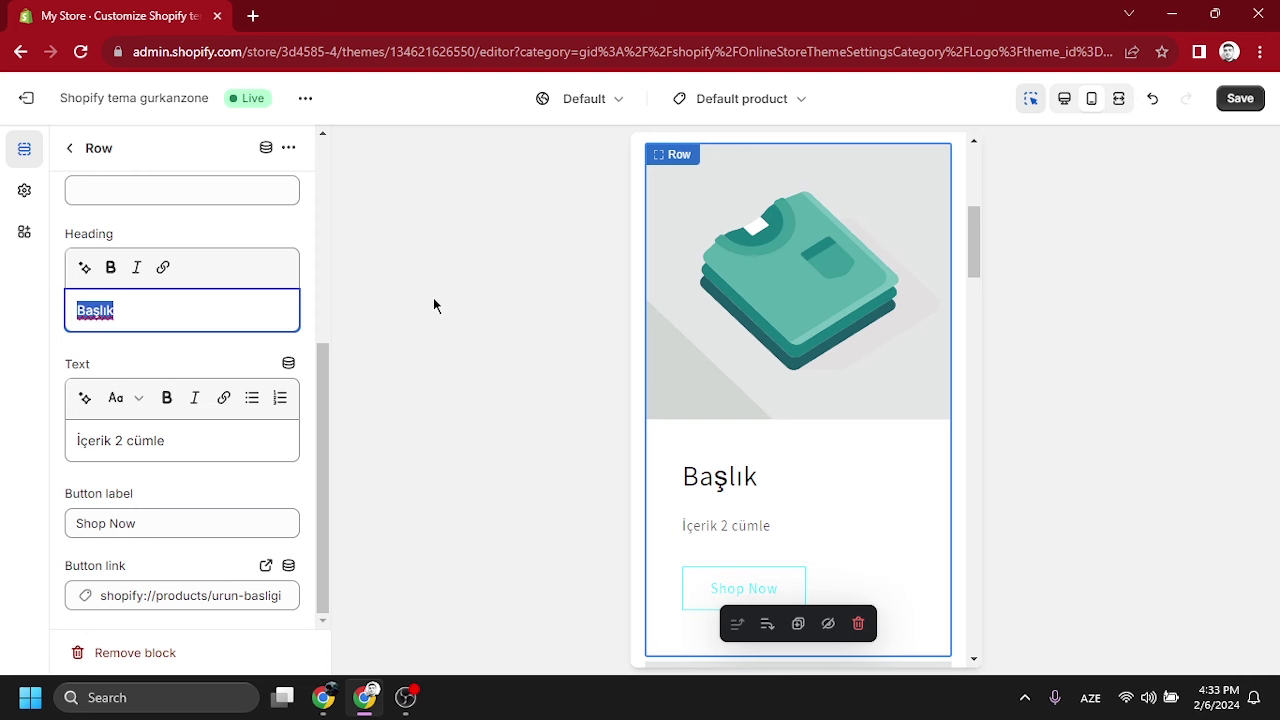
text(Hoodie)
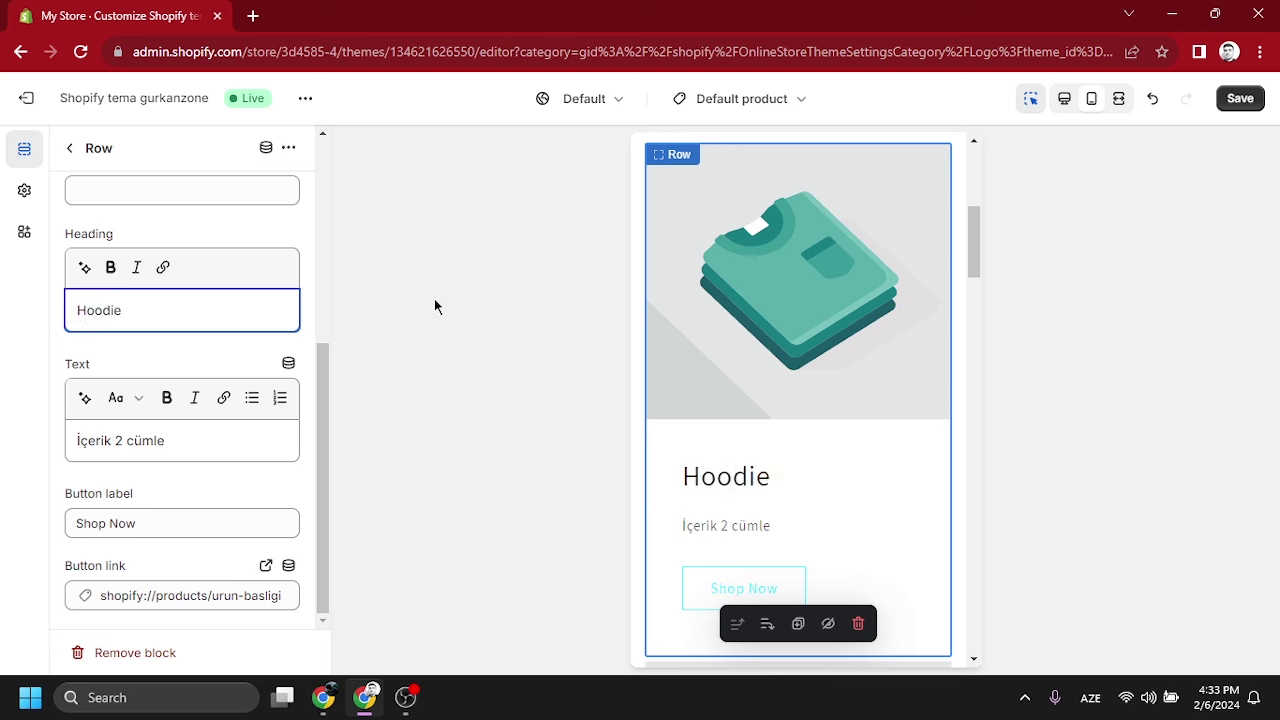
triple_click(161, 450)
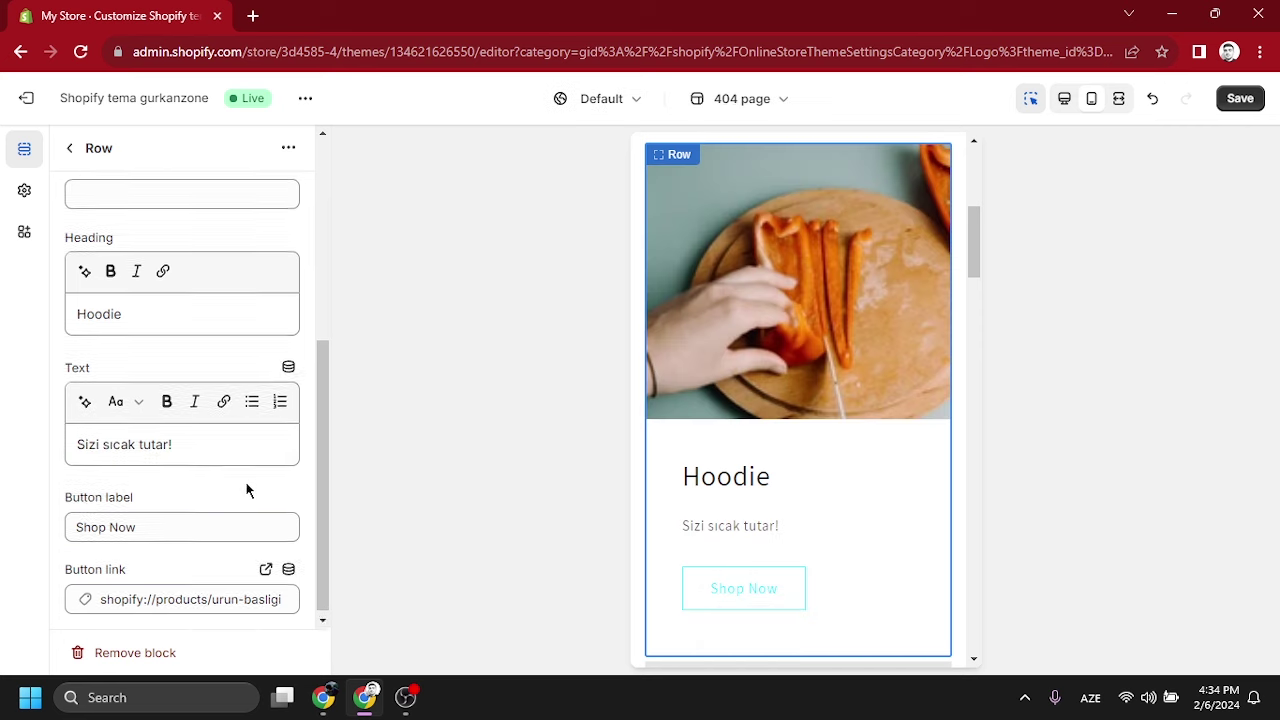
- Change the first row's button label to "Şimdi Alışveriş Yap!"
triple_click(143, 528)
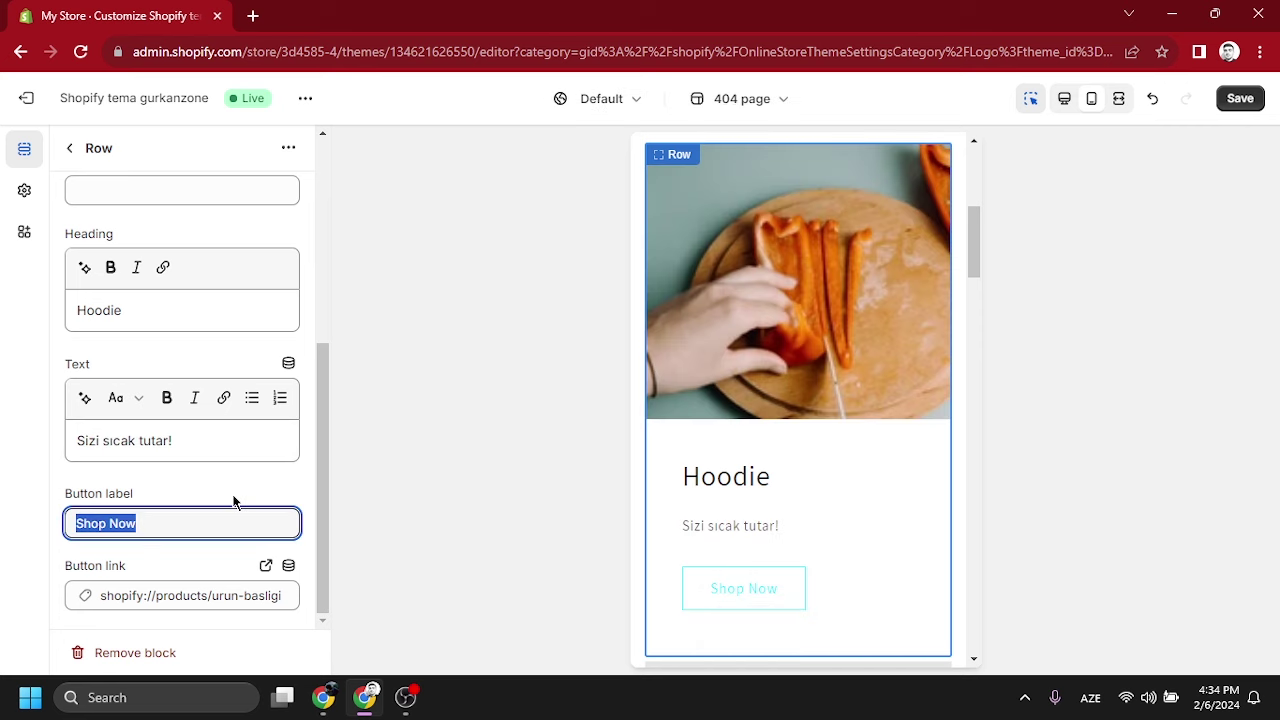
text(S)
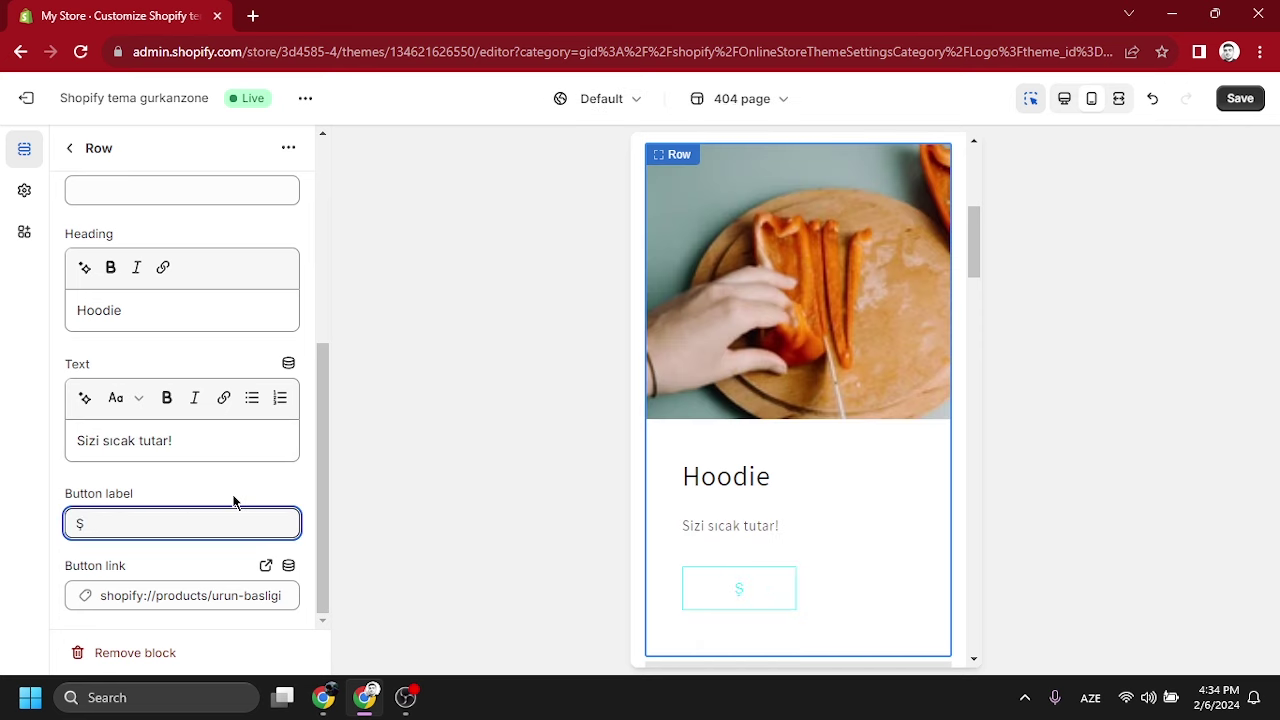
text(imdi Alışveriş Yap!)
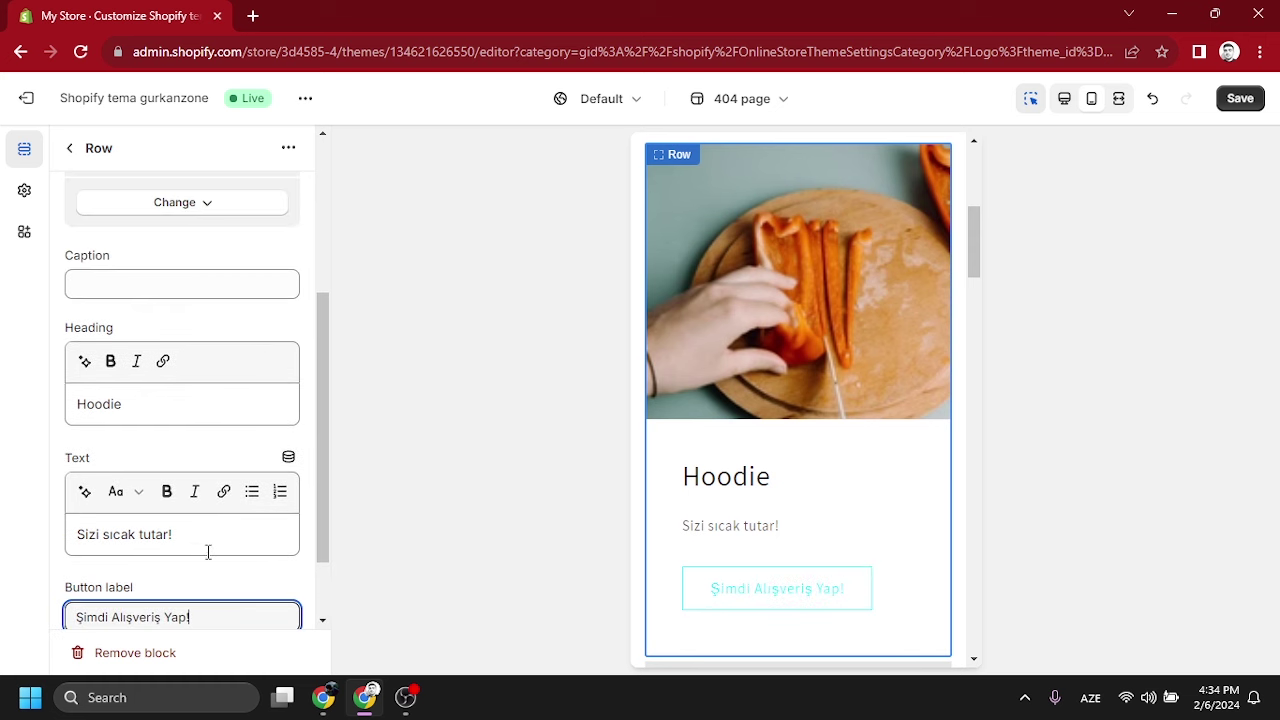
- Link the first row's button to the Hoodie product and save the theme
click(203, 596)
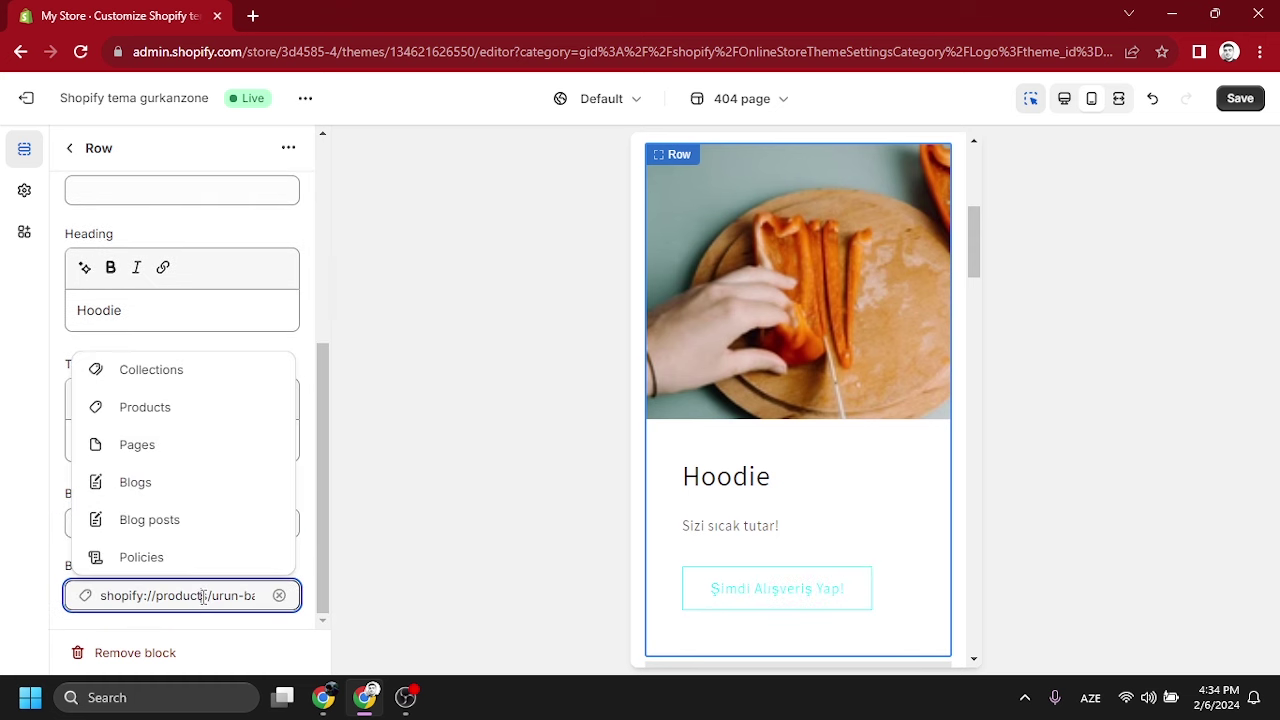
click(145, 406)
click(160, 557)
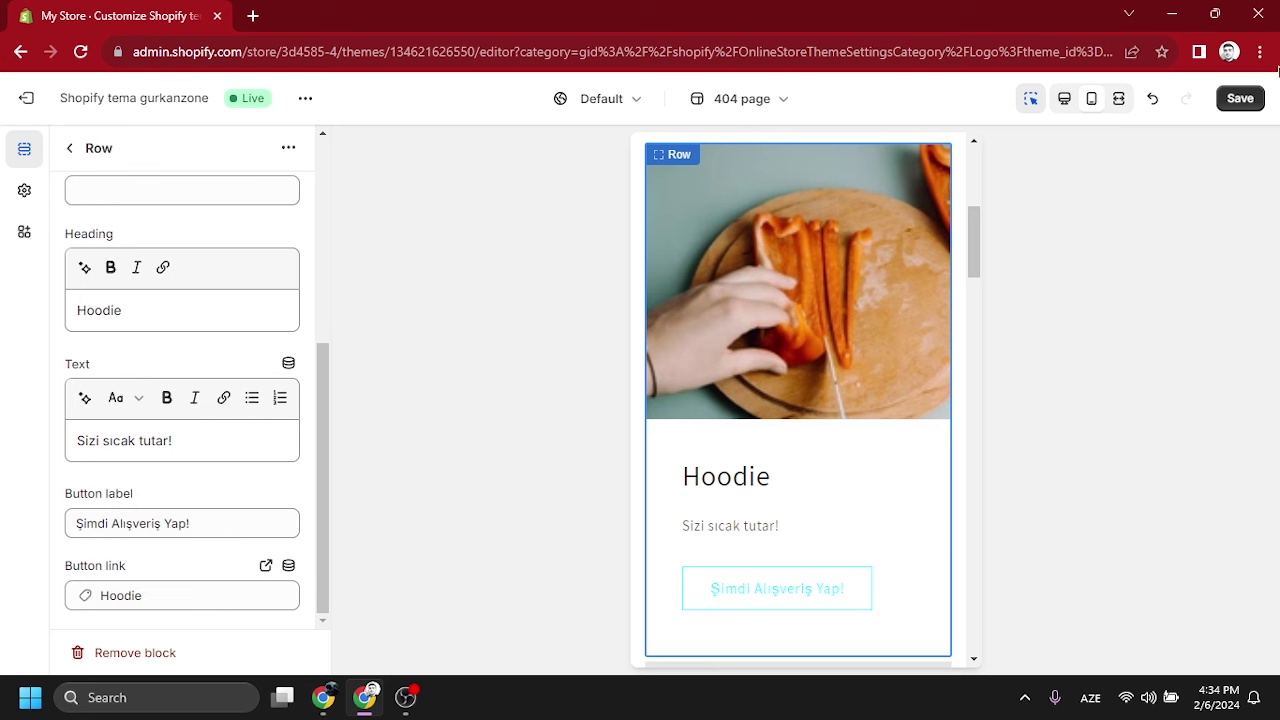
click(1242, 102)
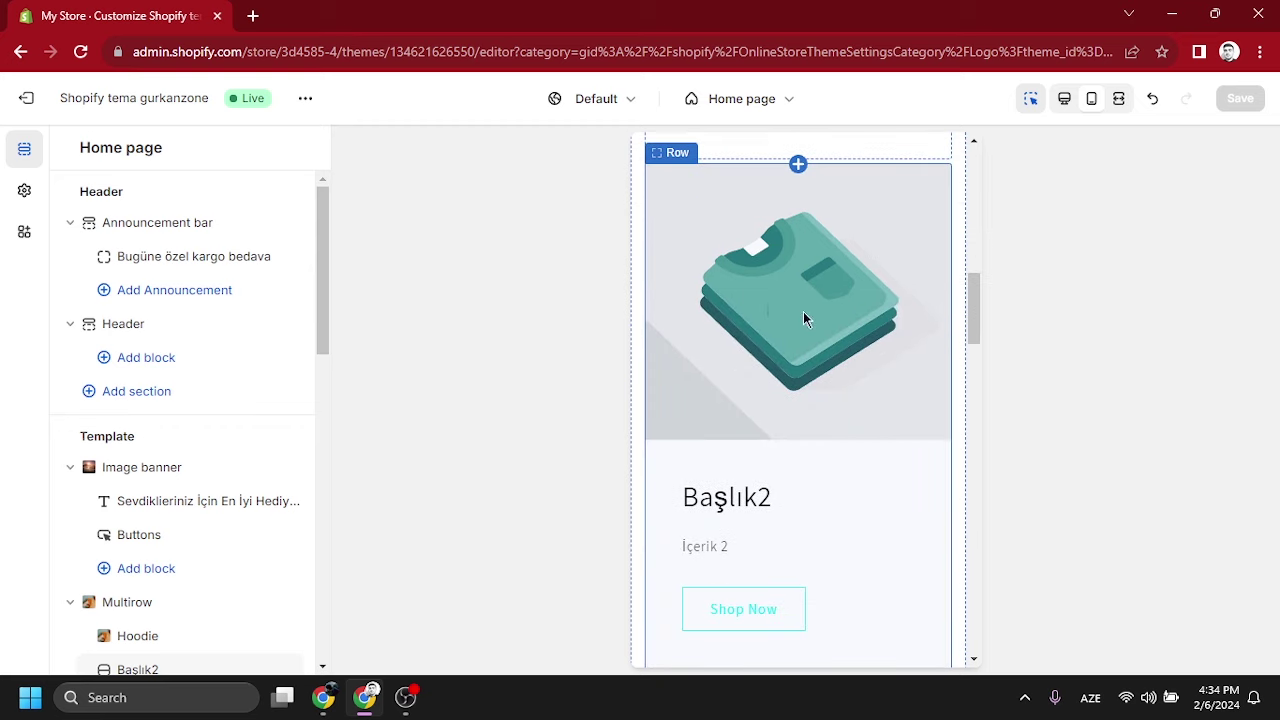
- Set the "Başlık2" row's image to the shellfish pasta and pizza photo from the Food free images
click(790, 320)
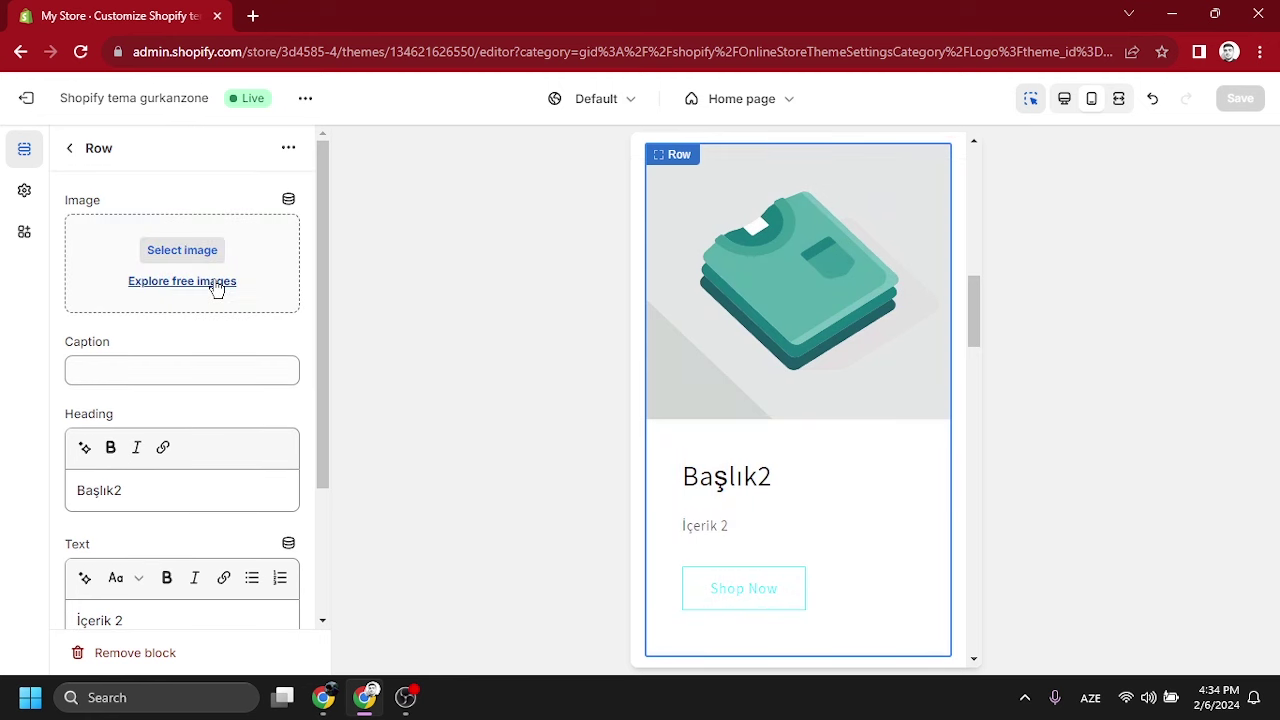
click(217, 288)
scroll(229, 423, down, 3)
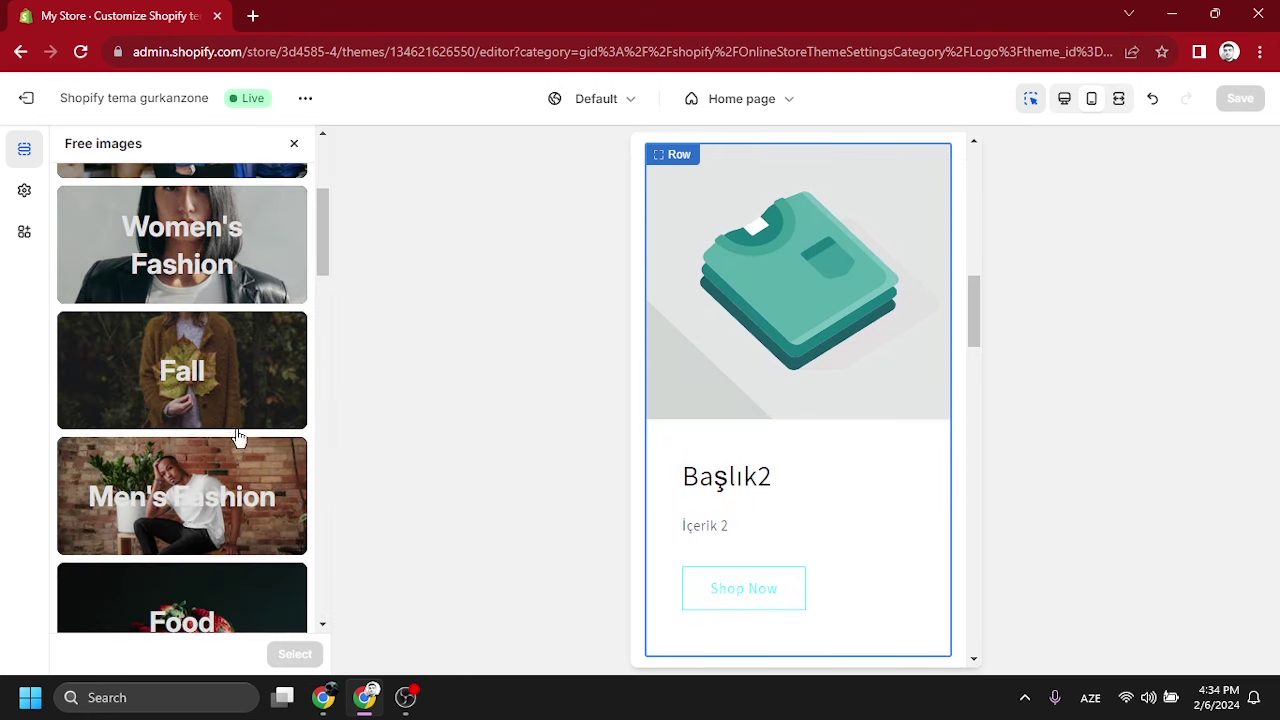
scroll(258, 511, down, 1)
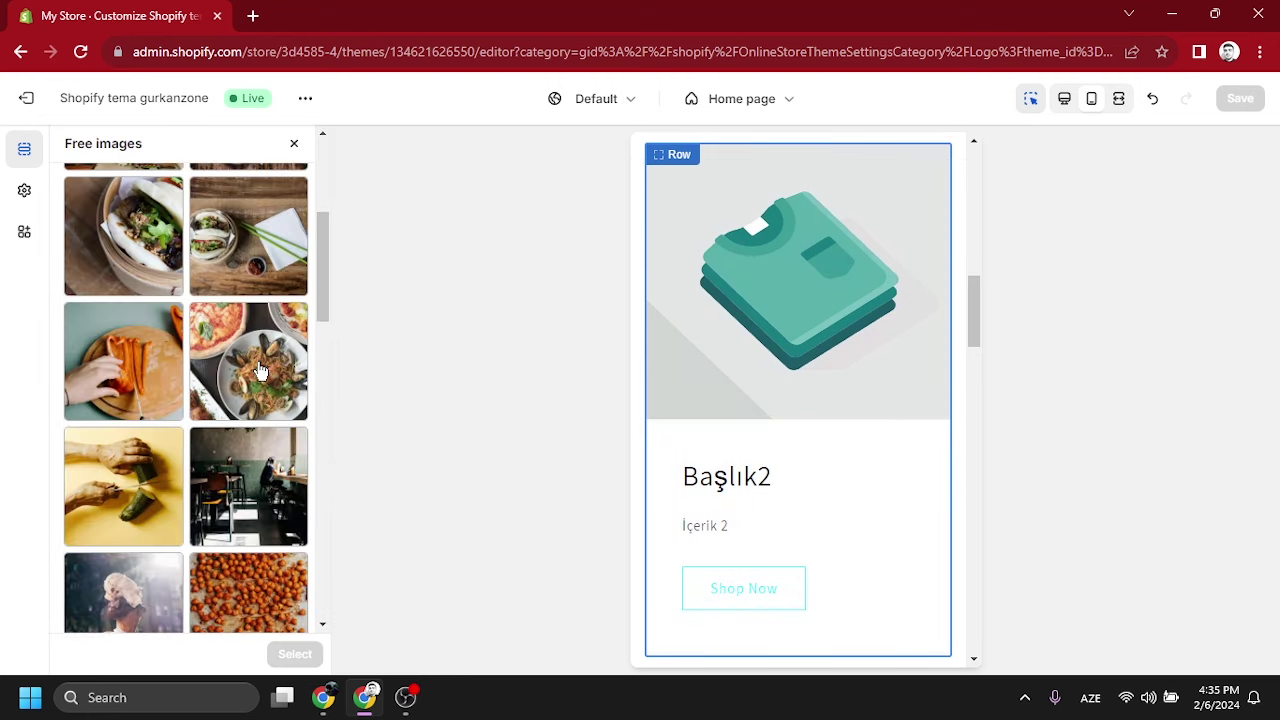
click(258, 370)
click(294, 655)
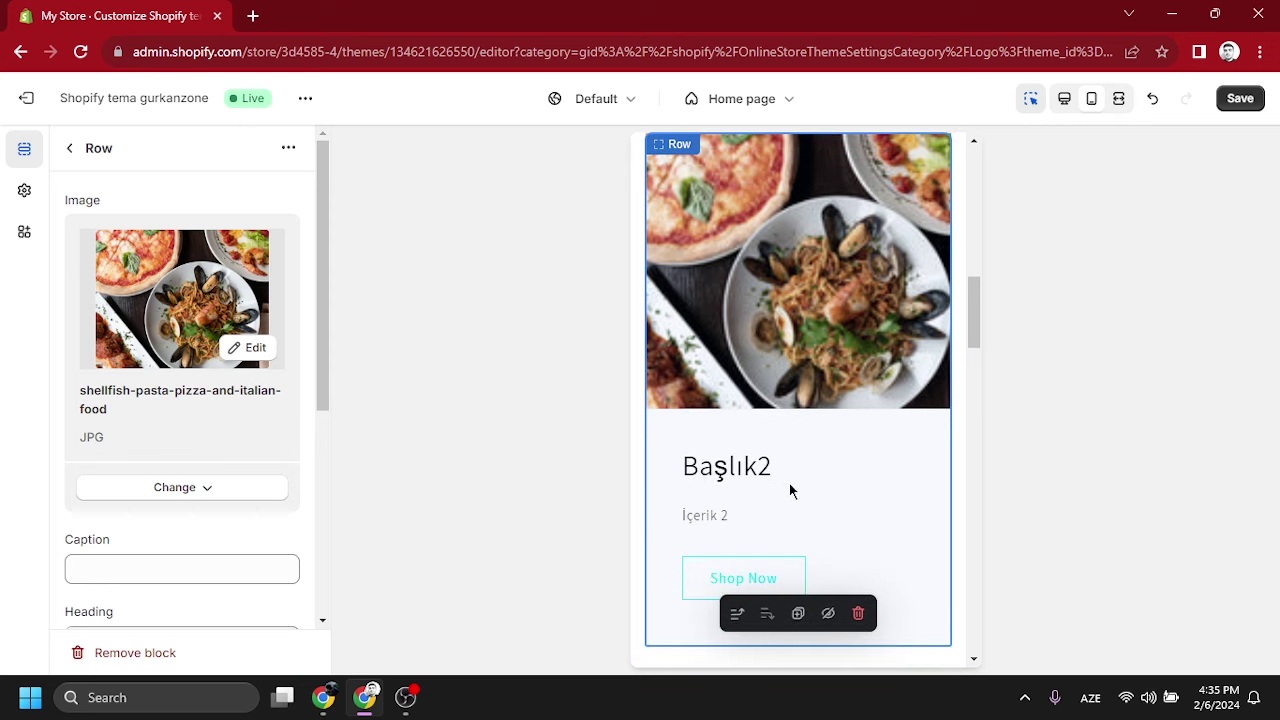
- Link the "Başlık2" row's Shop Now button to the Hoodie product
scroll(781, 518, down, 2)
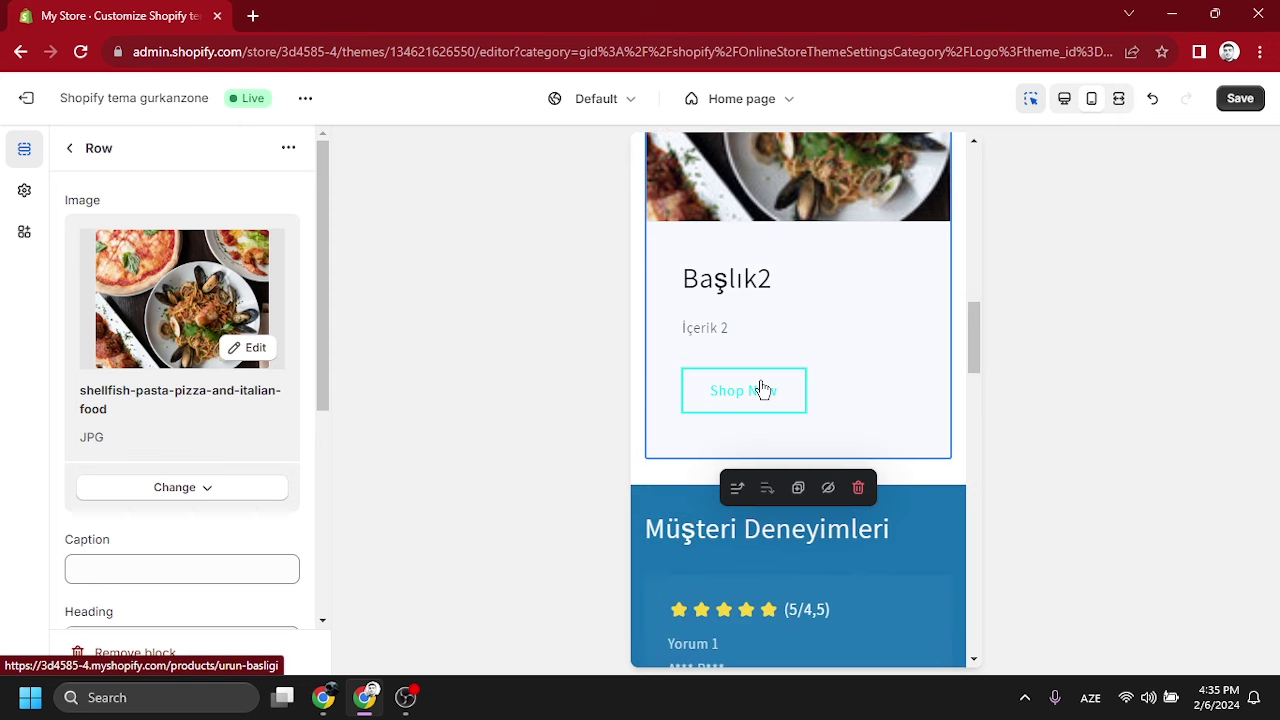
scroll(171, 490, down, 4)
click(183, 594)
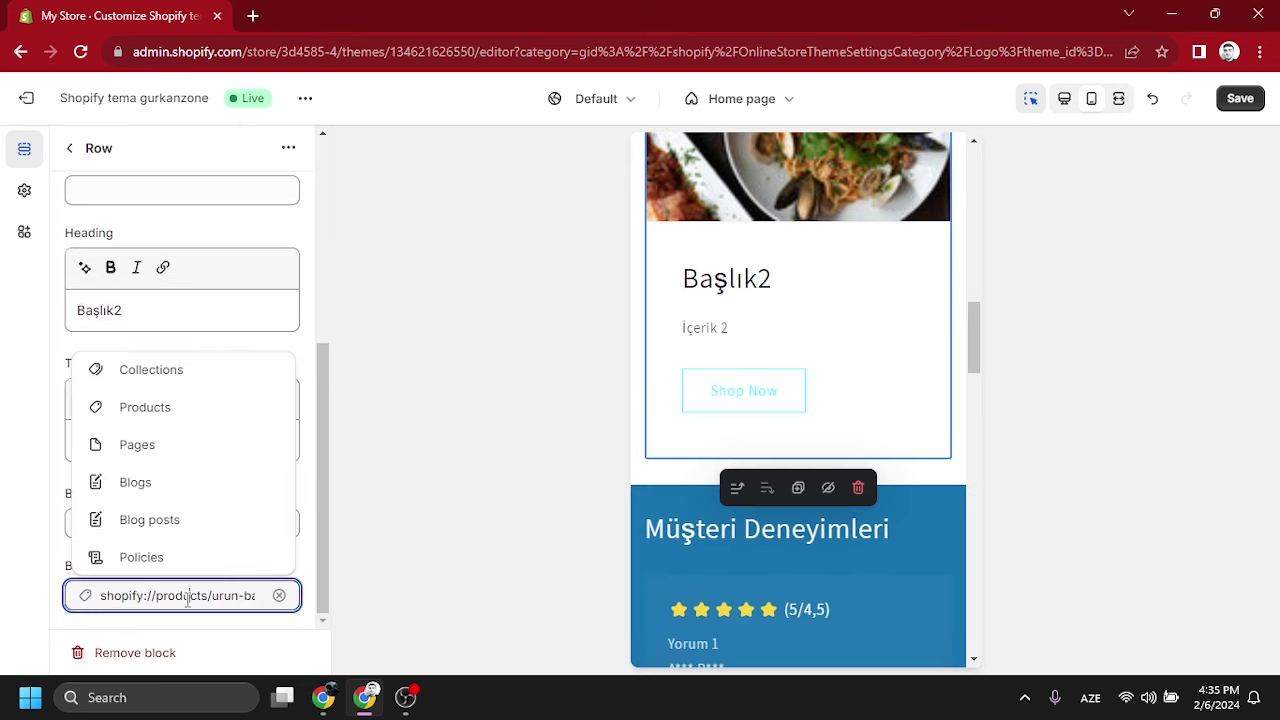
click(171, 409)
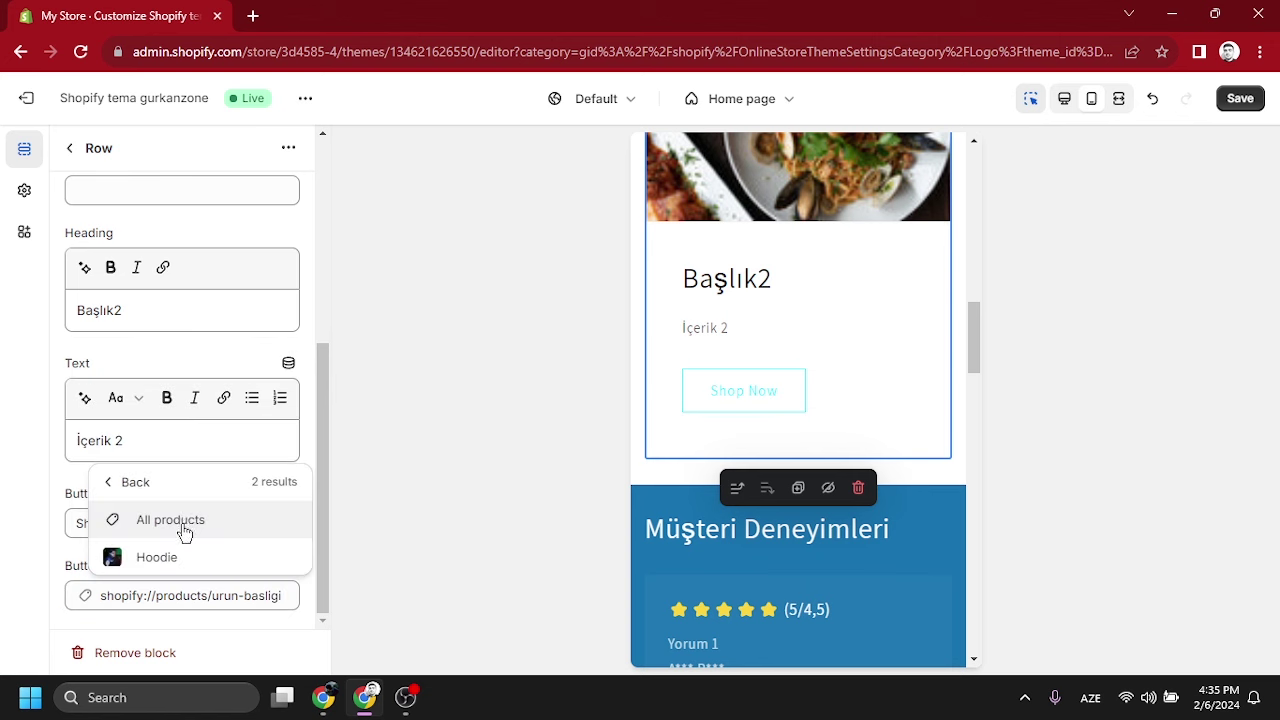
click(180, 568)
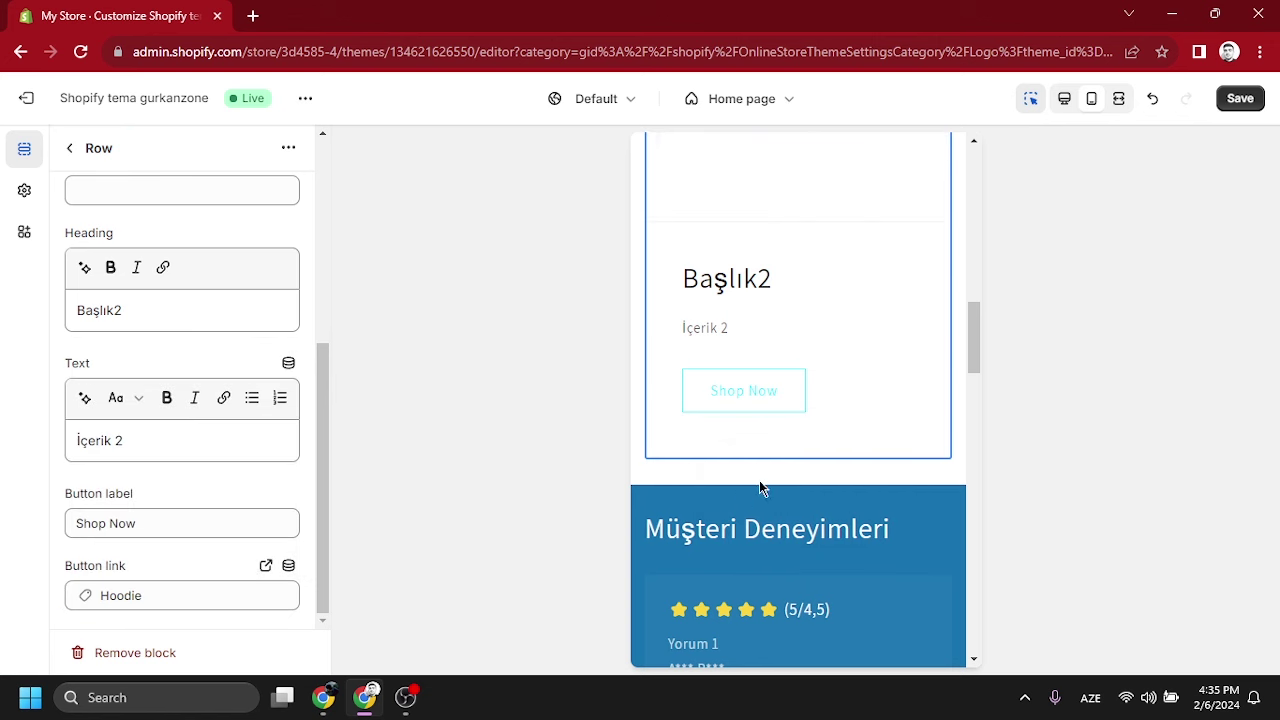
- In the Müşteri Deneyimleri section, replace the first review's "Yorum 1" text with "Cok sıcak ve kaliteli."
scroll(784, 458, down, 2)
scroll(846, 420, down, 1)
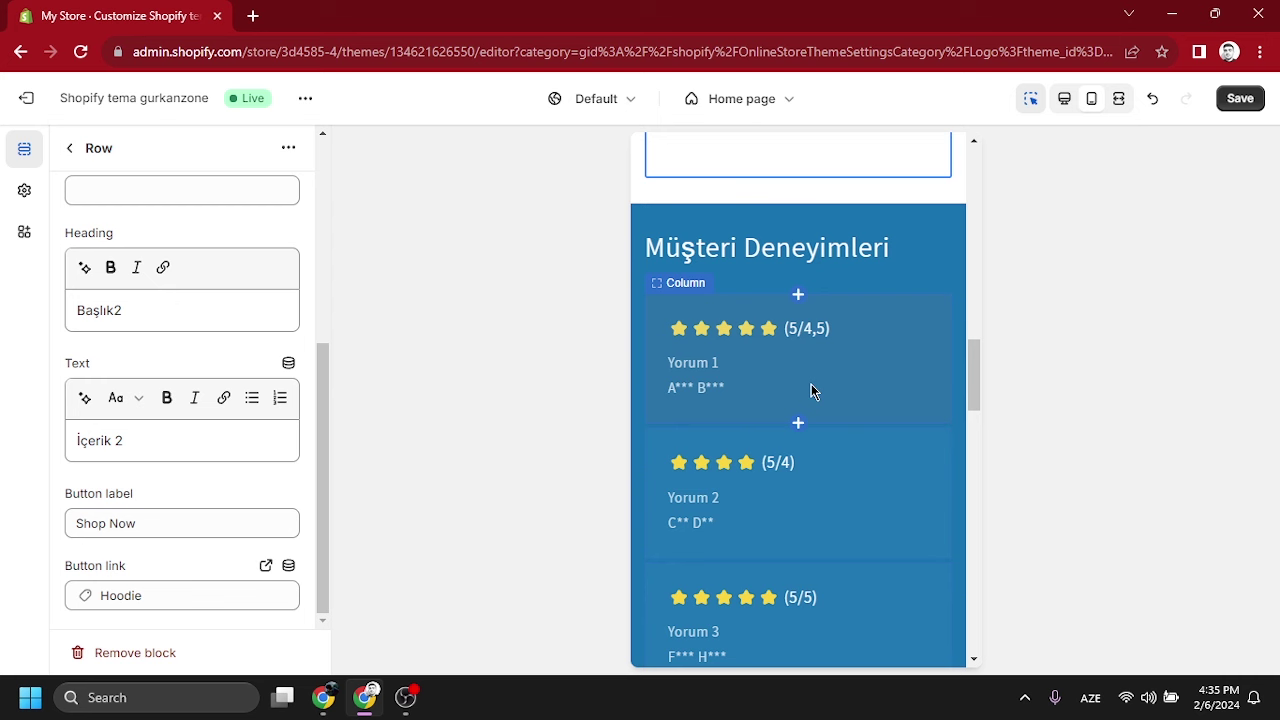
click(872, 297)
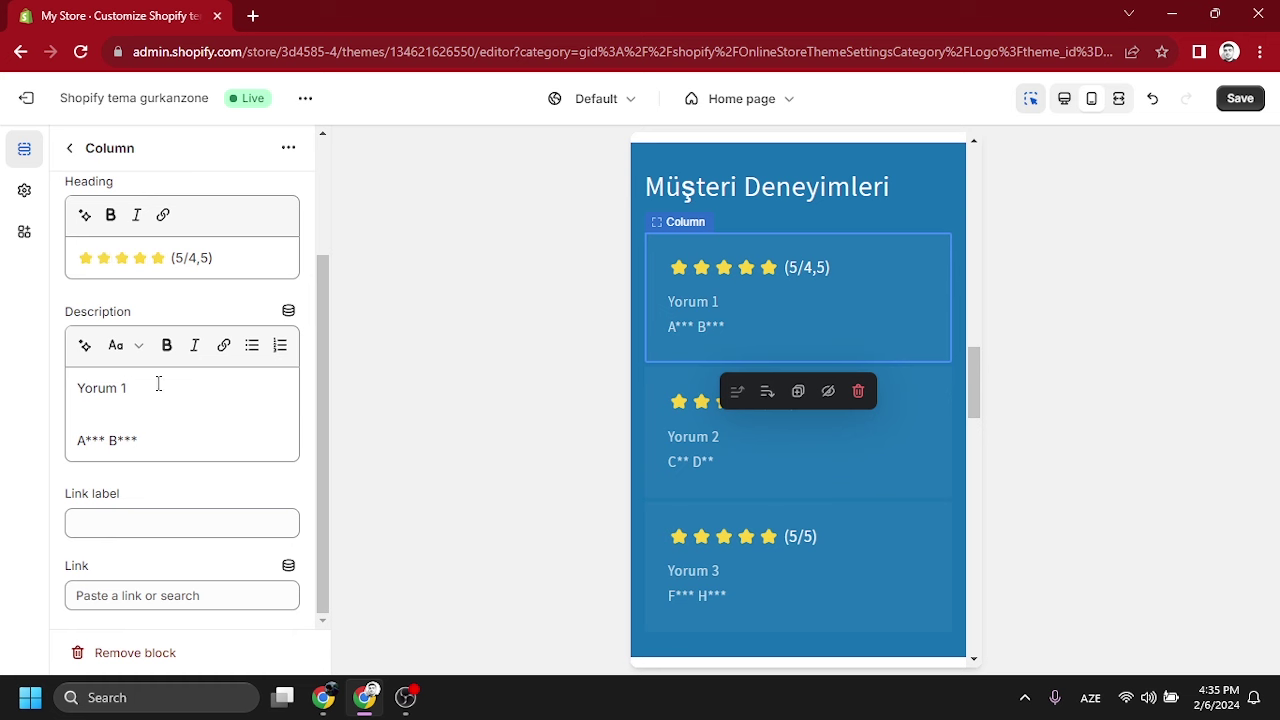
drag(140, 388, 77, 388)
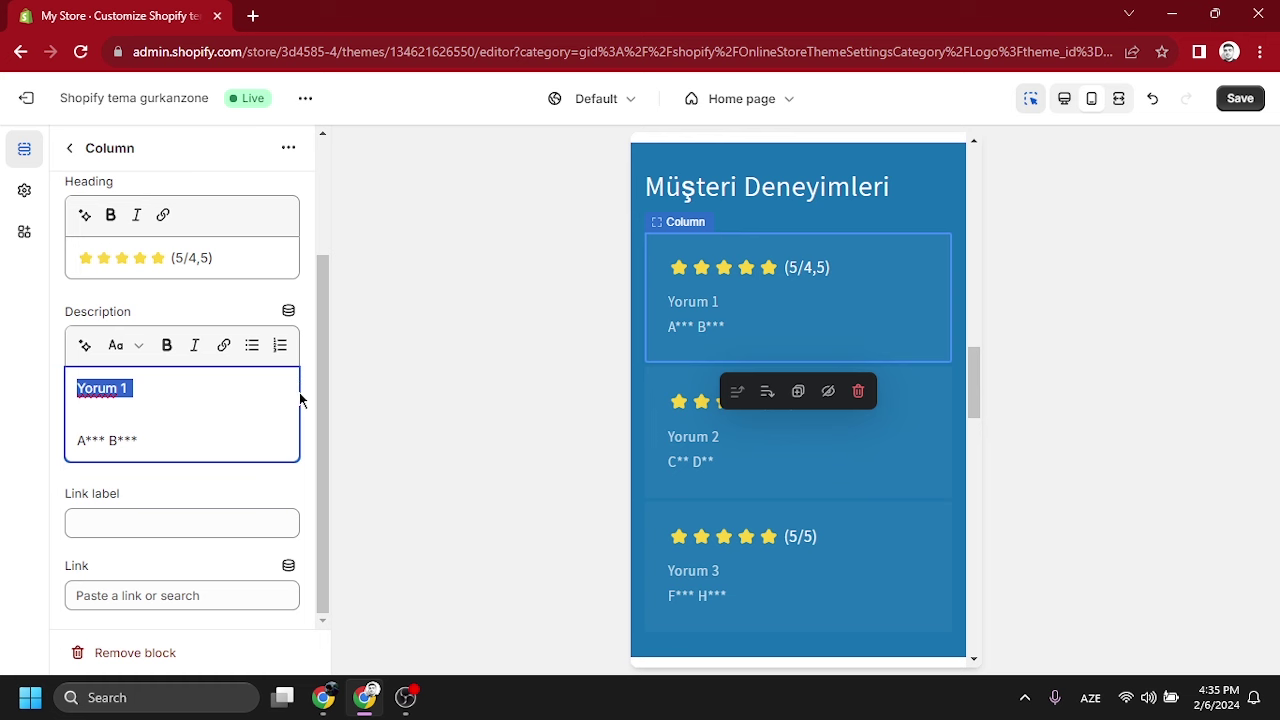
text(Cox)
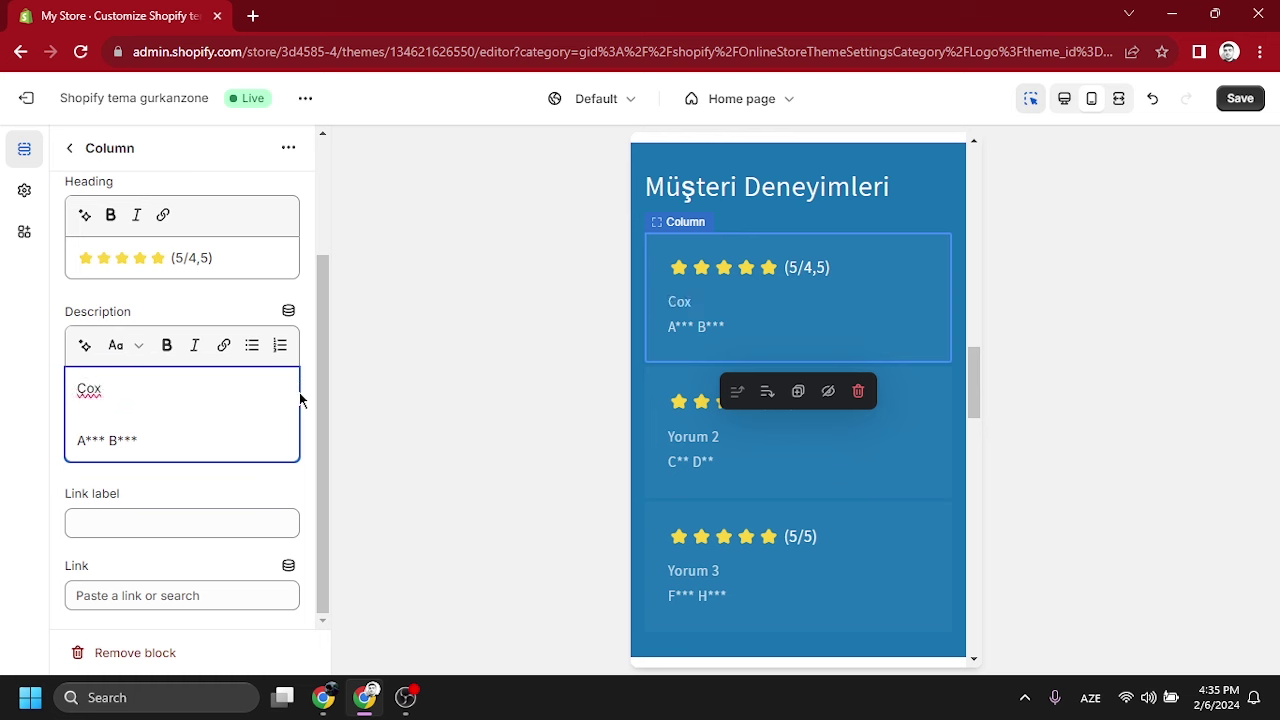
key(BackSpace)
key(BackSpace)
key(BackSpace)
text(Çok sıcak ve kali)
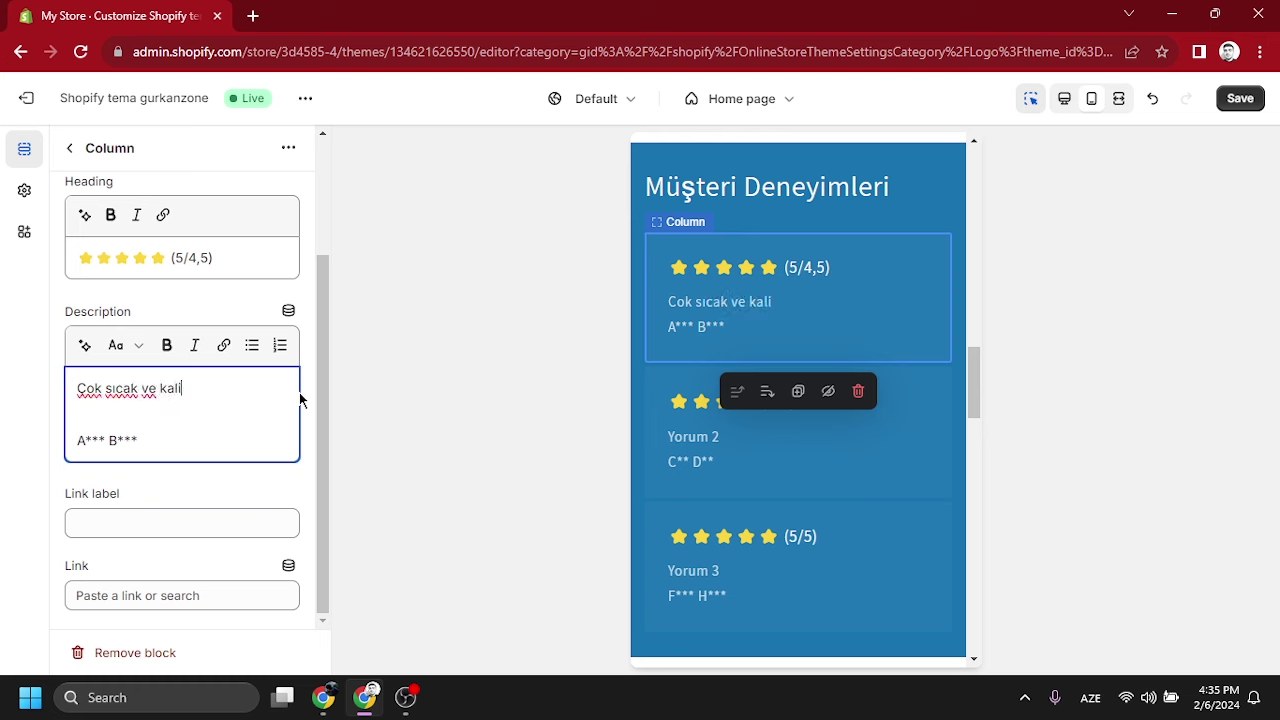
text(teli.)
- Replace the second review's "Yorum 2" text with the placeholder "sjsjidsfjsdjsdkjsdjs"
click(840, 468)
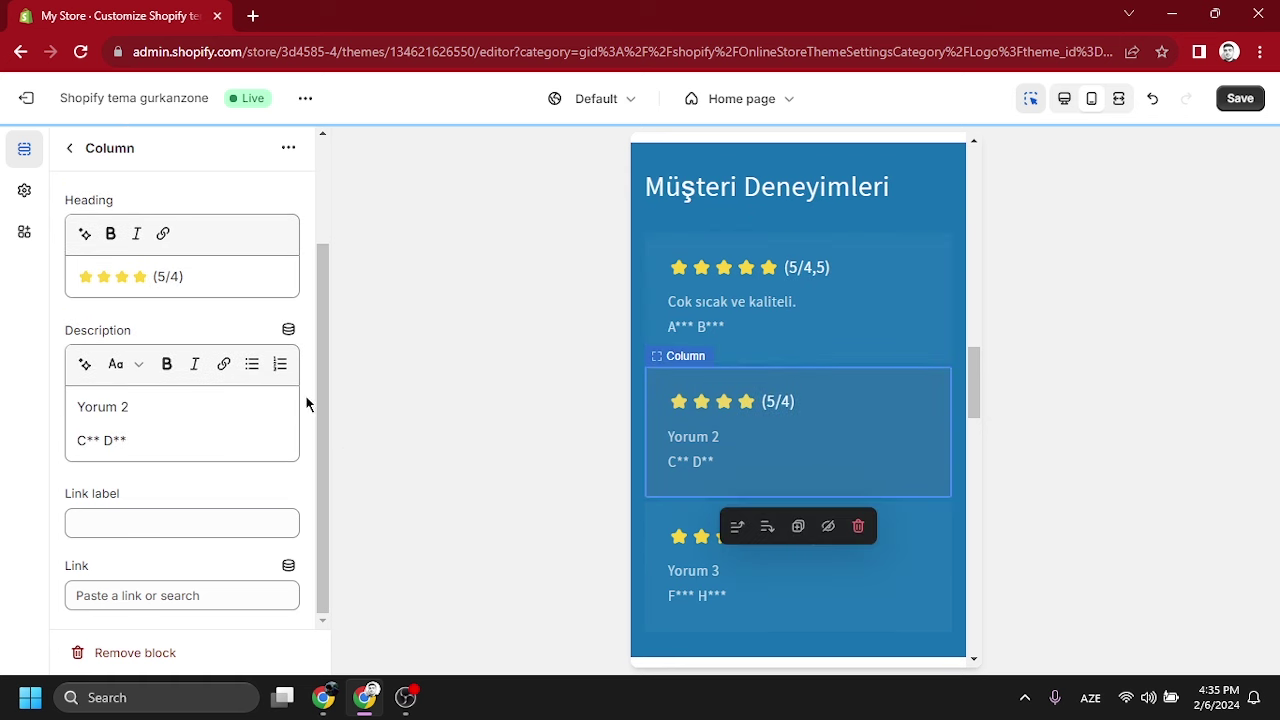
drag(151, 405, 29, 400)
text(sjs)
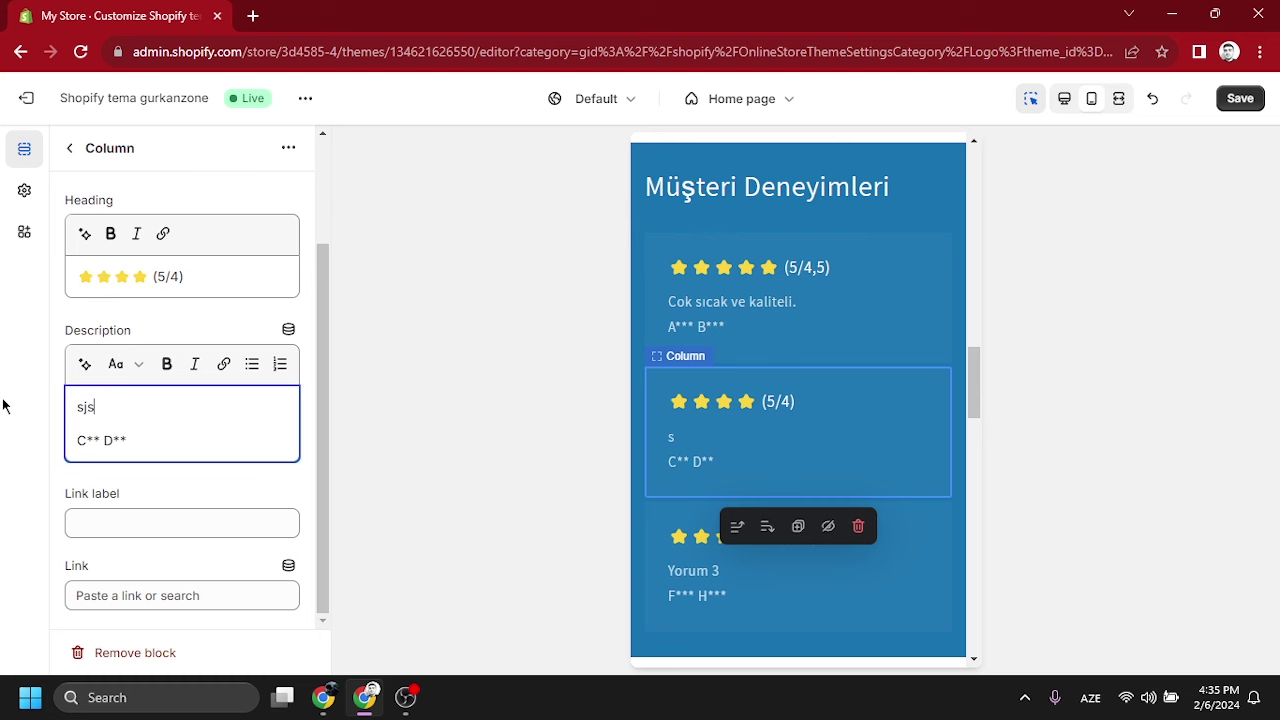
text(jidsfjsdjsdkjsdjs)
- Change the Featured product section's product to Hoodie
scroll(957, 480, down, 2)
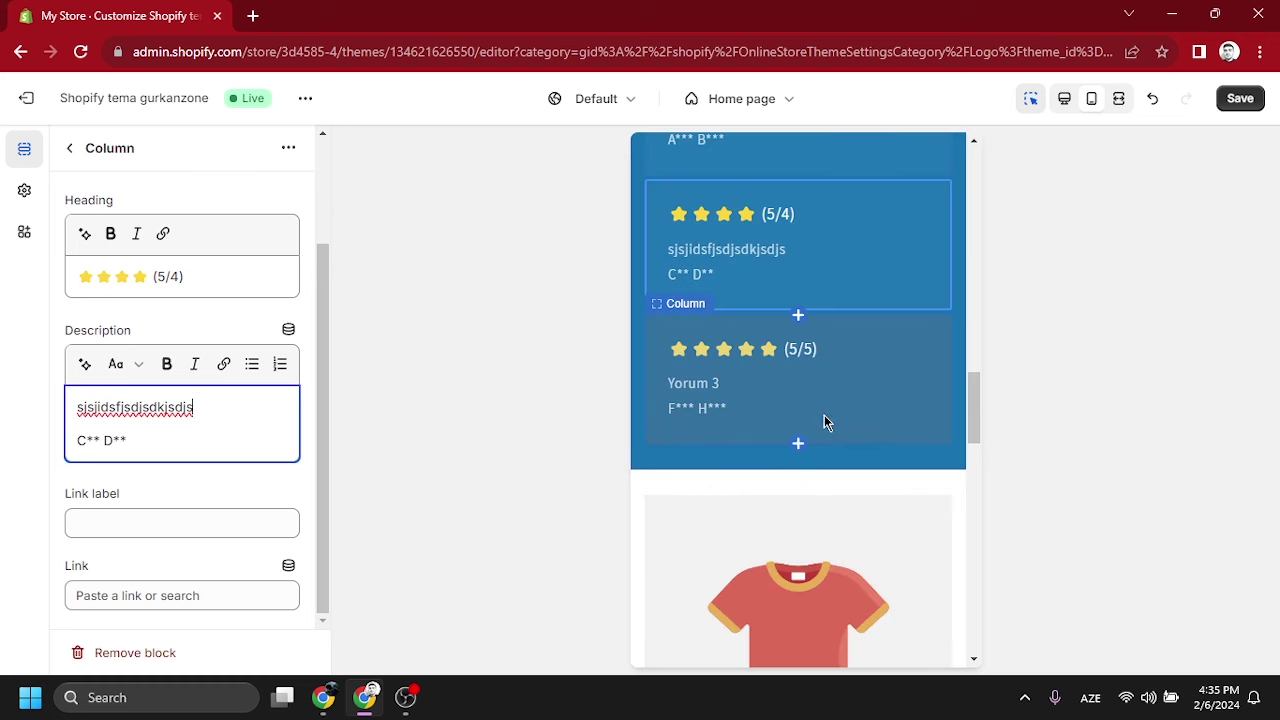
scroll(824, 415, down, 2)
scroll(828, 400, down, 2)
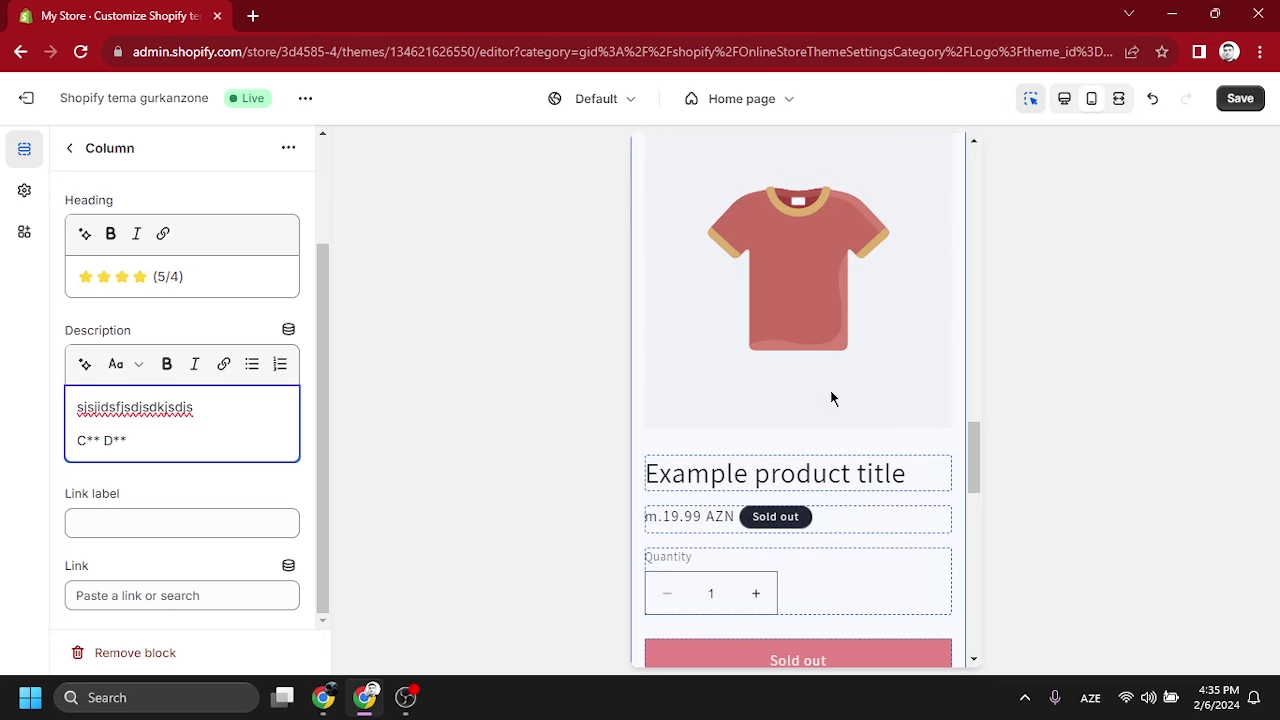
click(835, 334)
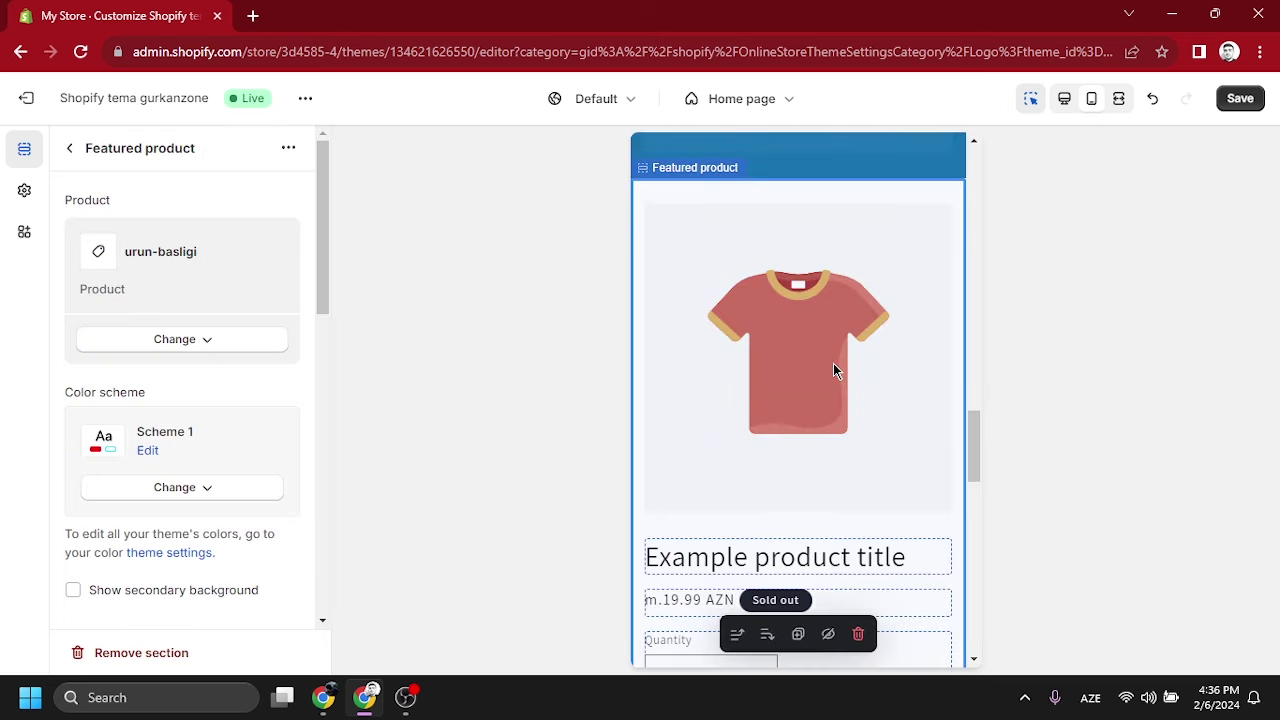
click(226, 342)
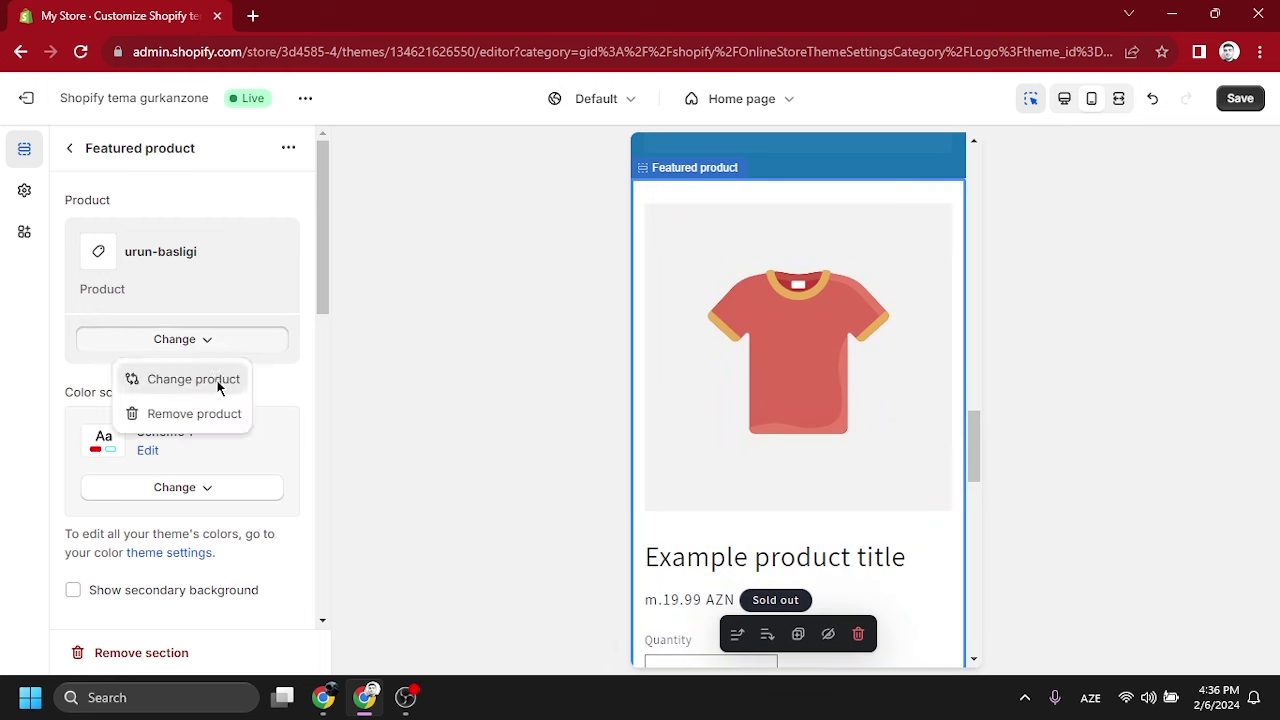
click(216, 379)
click(197, 302)
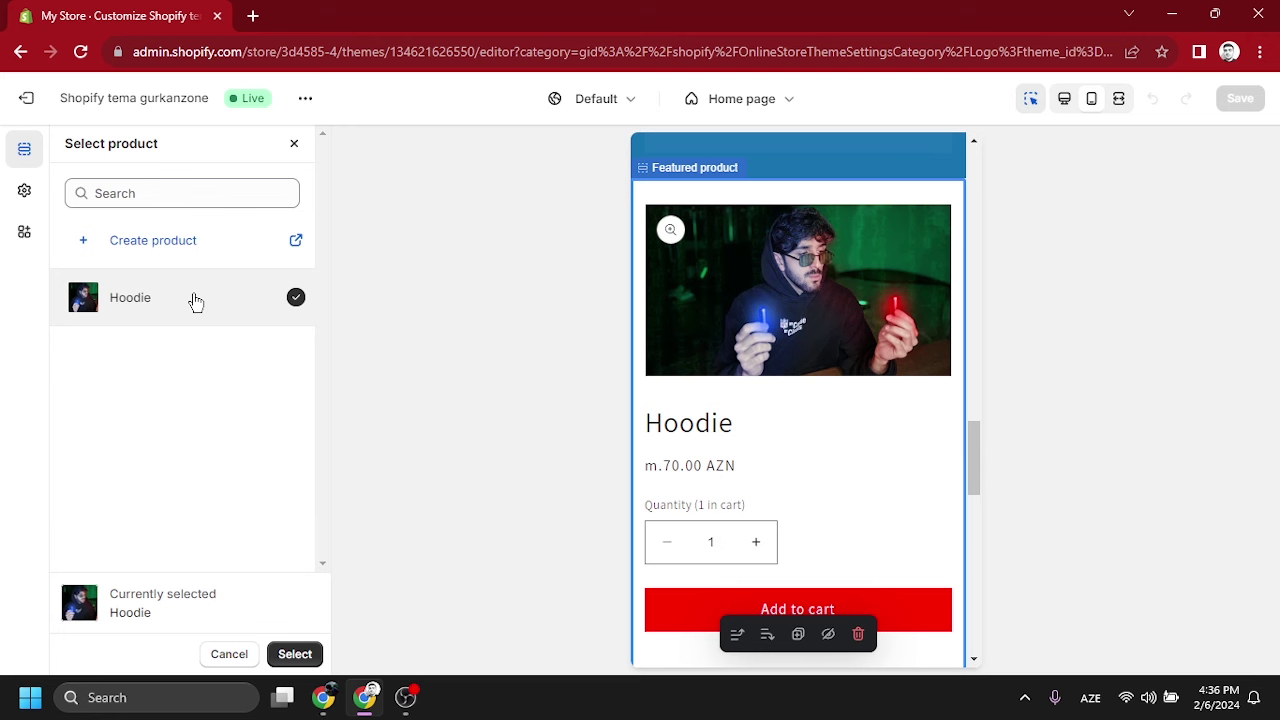
click(295, 654)
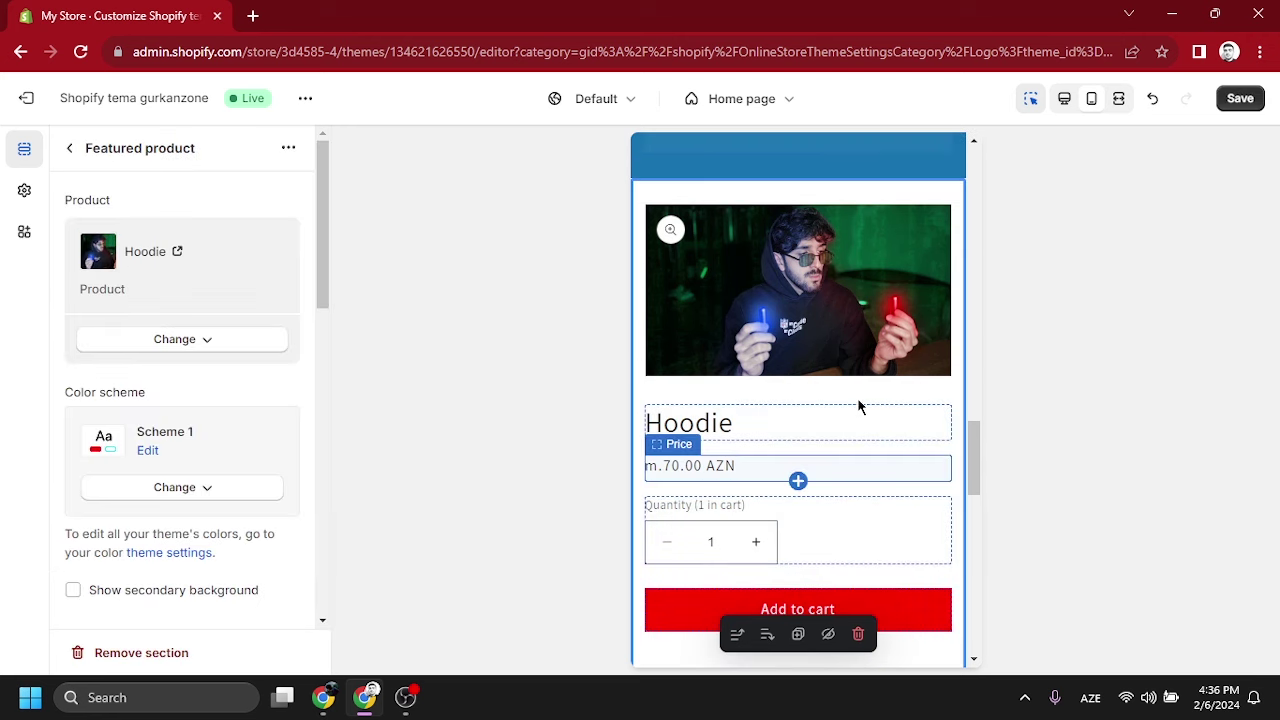
- In the Sık Sorulan Sorular section, replace the İade Politikası row's content with the placeholder "İSDJSDKJSSJKDSJFDS"
scroll(786, 480, down, 2)
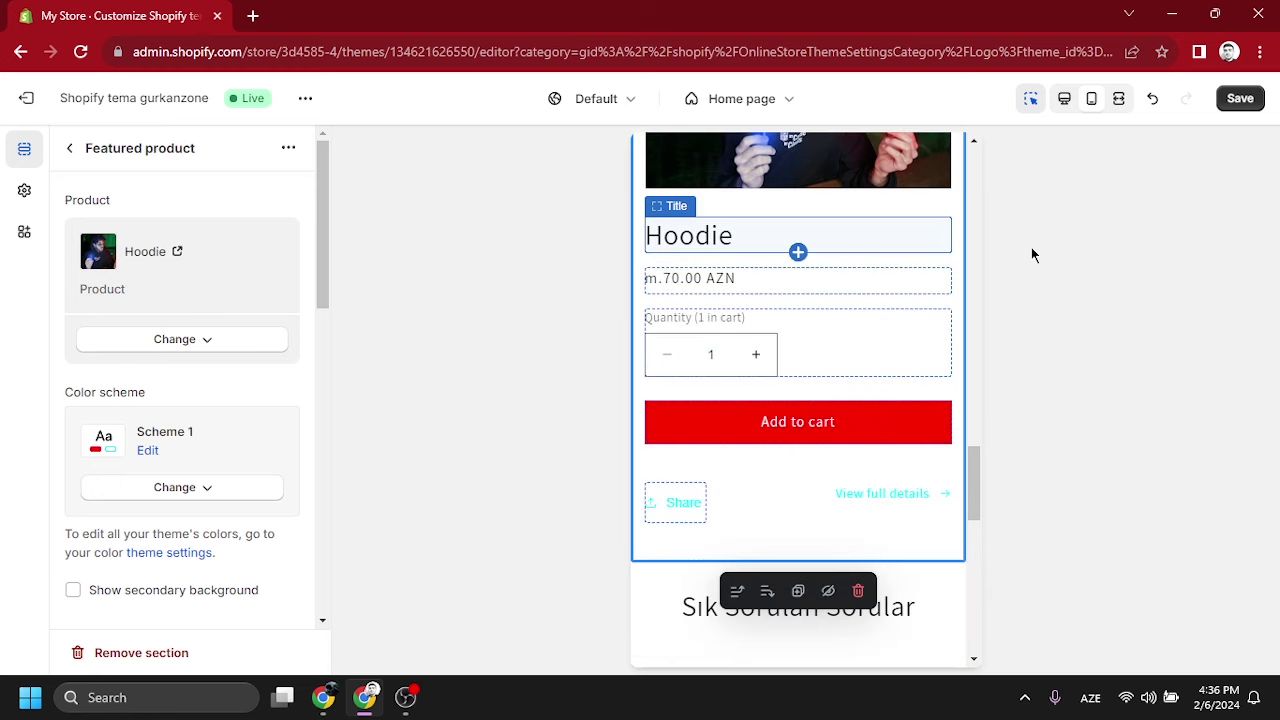
scroll(870, 395, down, 2)
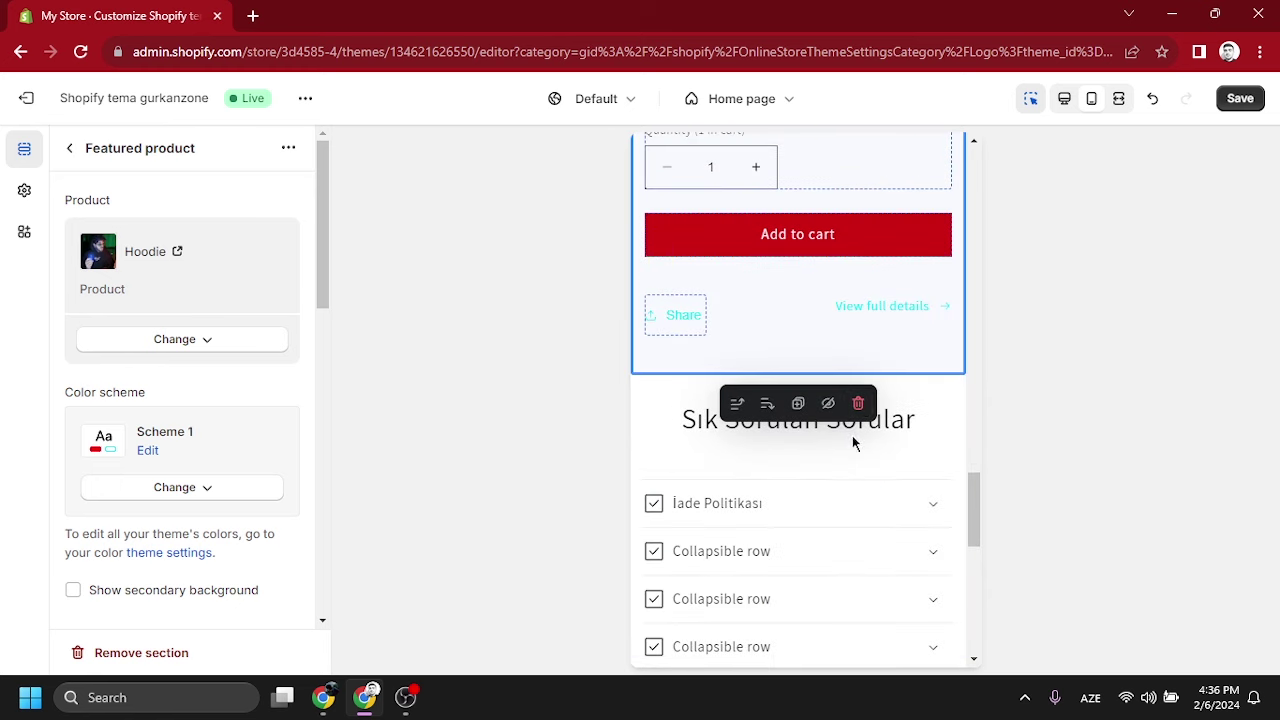
scroll(853, 443, down, 1)
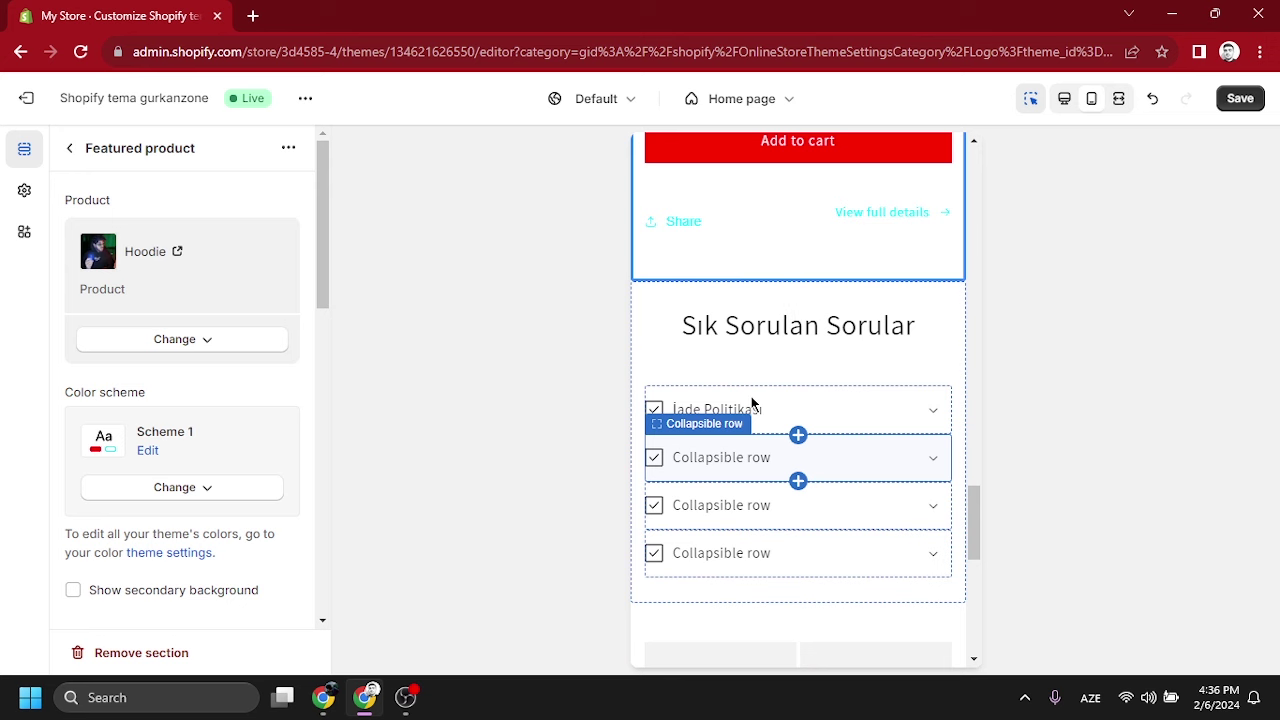
click(814, 338)
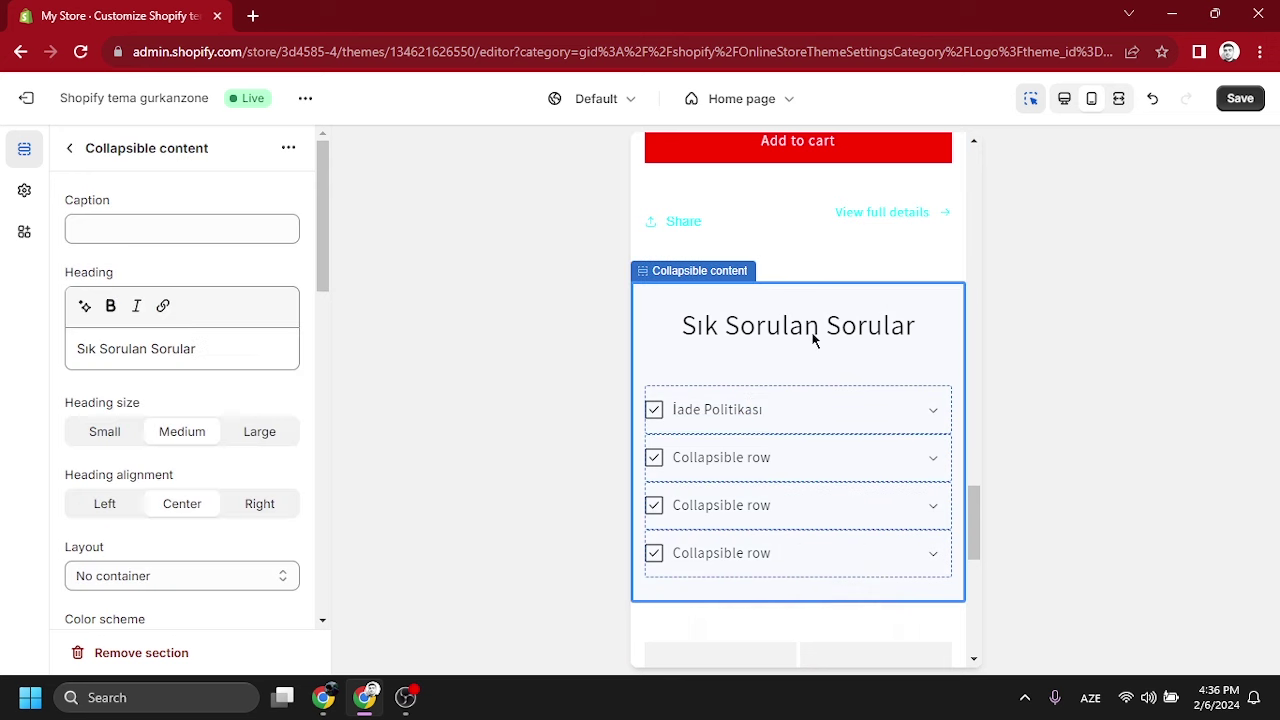
scroll(874, 346, down, 1)
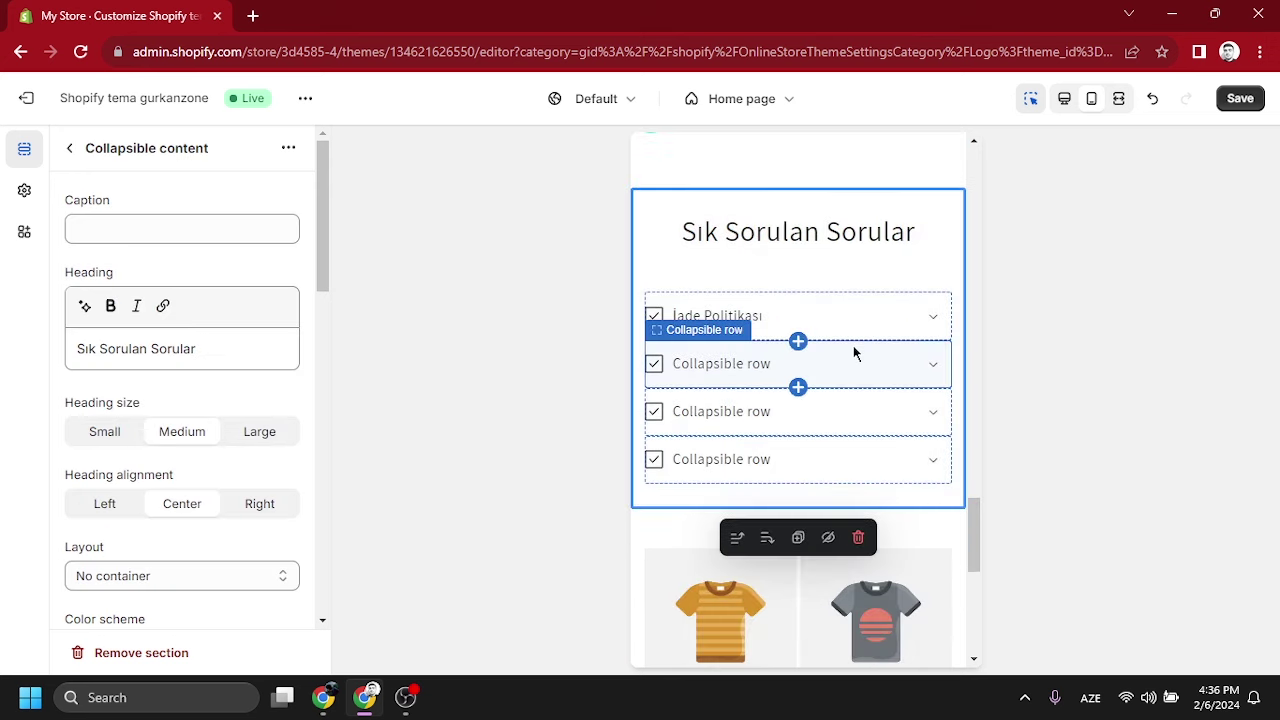
click(931, 323)
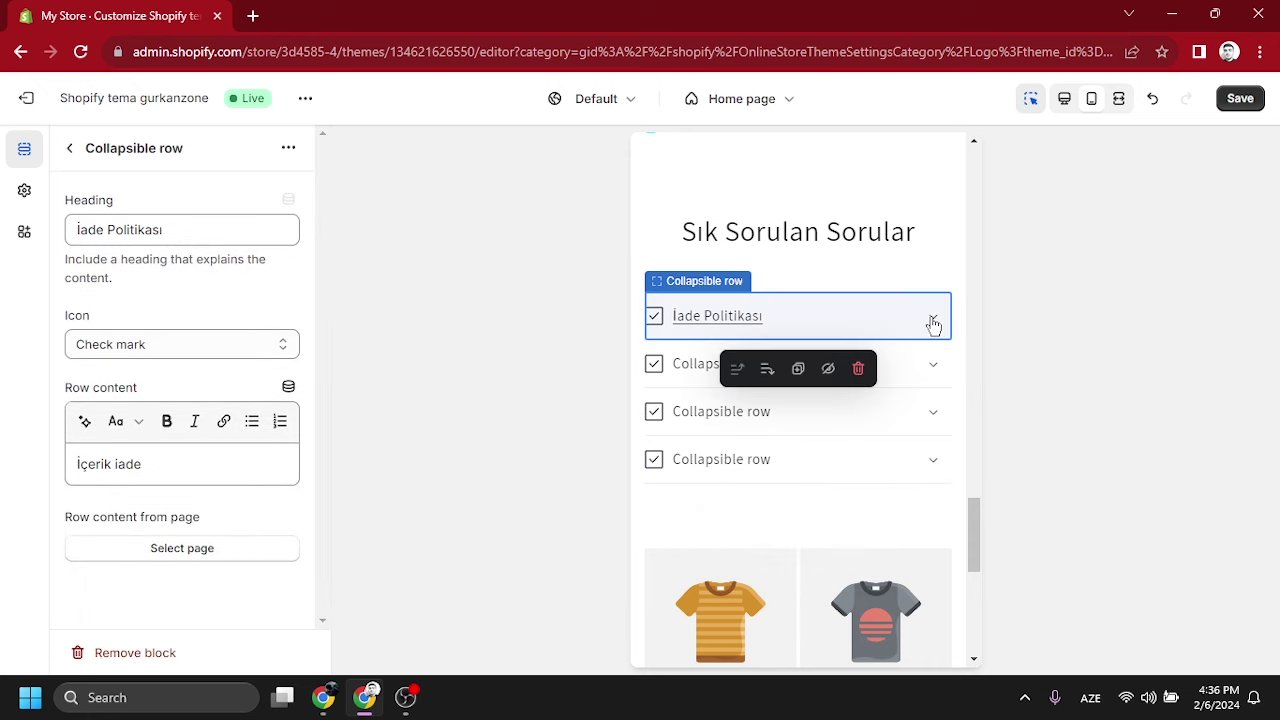
drag(180, 464, 2, 449)
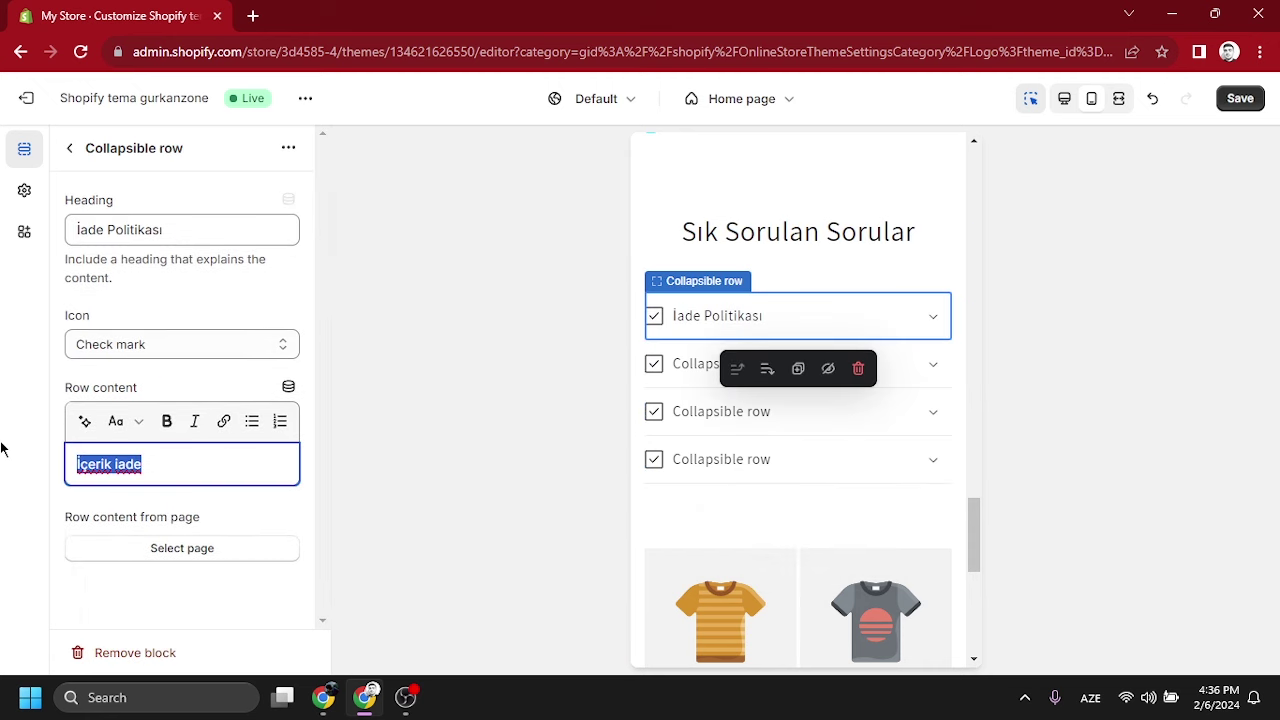
text(İSDJS)
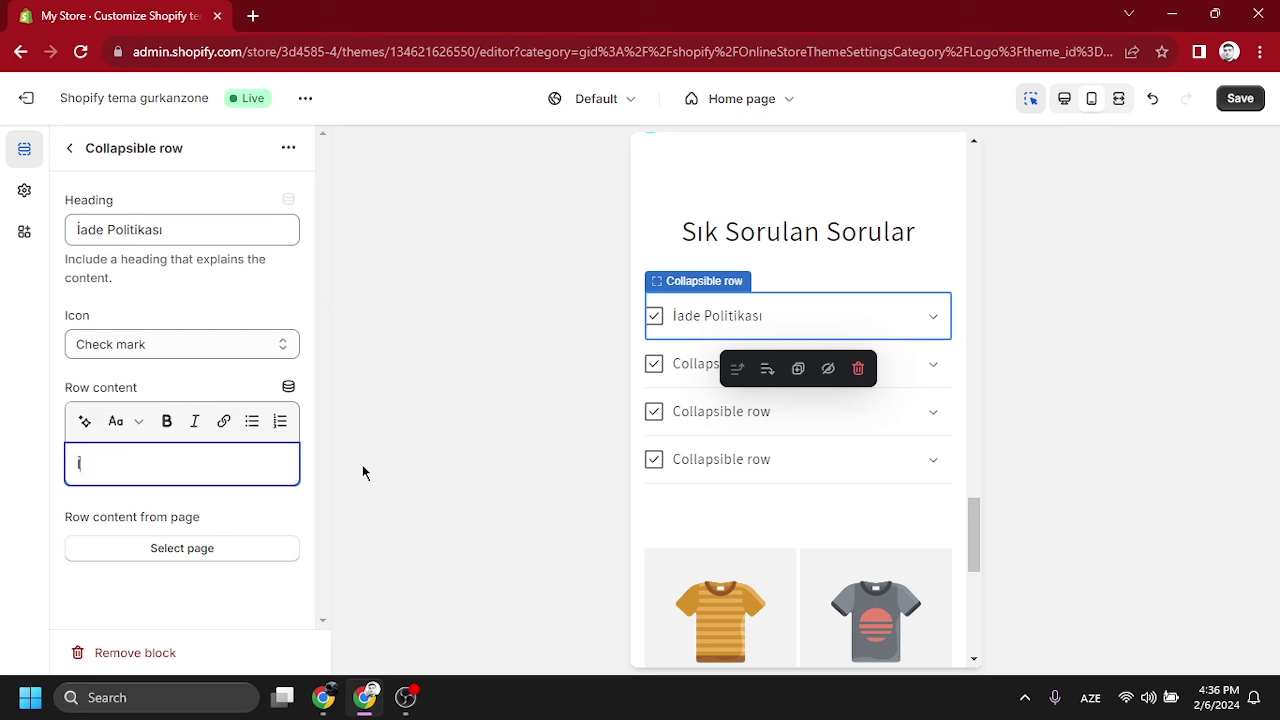
- Set the second and third collapsible rows' headings to "Kargo" and "Ürün içeriği"
click(697, 364)
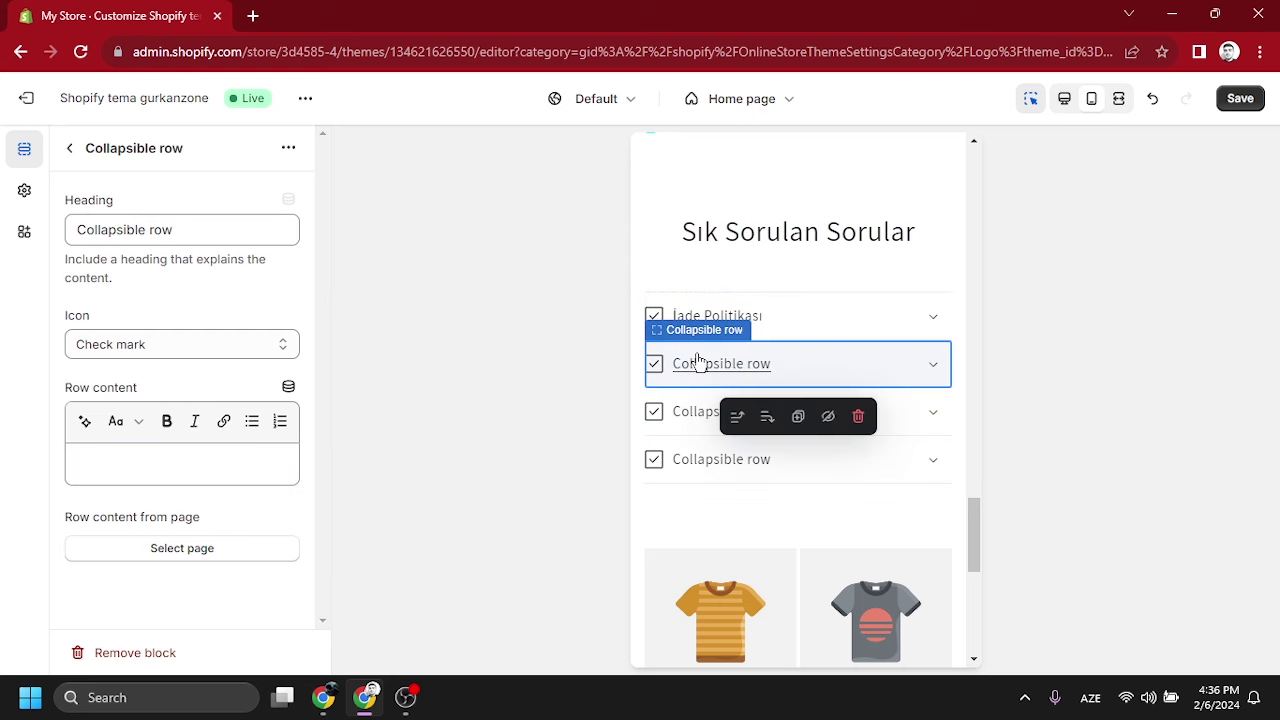
drag(192, 228, 148, 188)
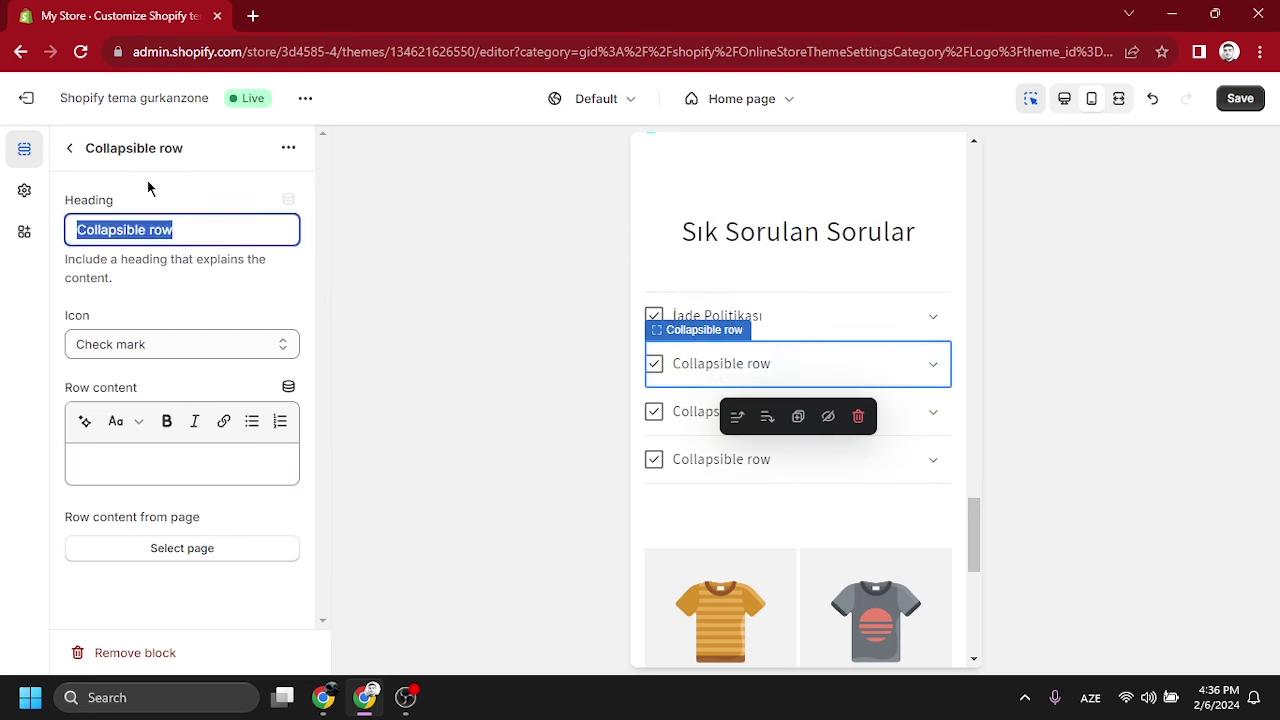
text(Kargo)
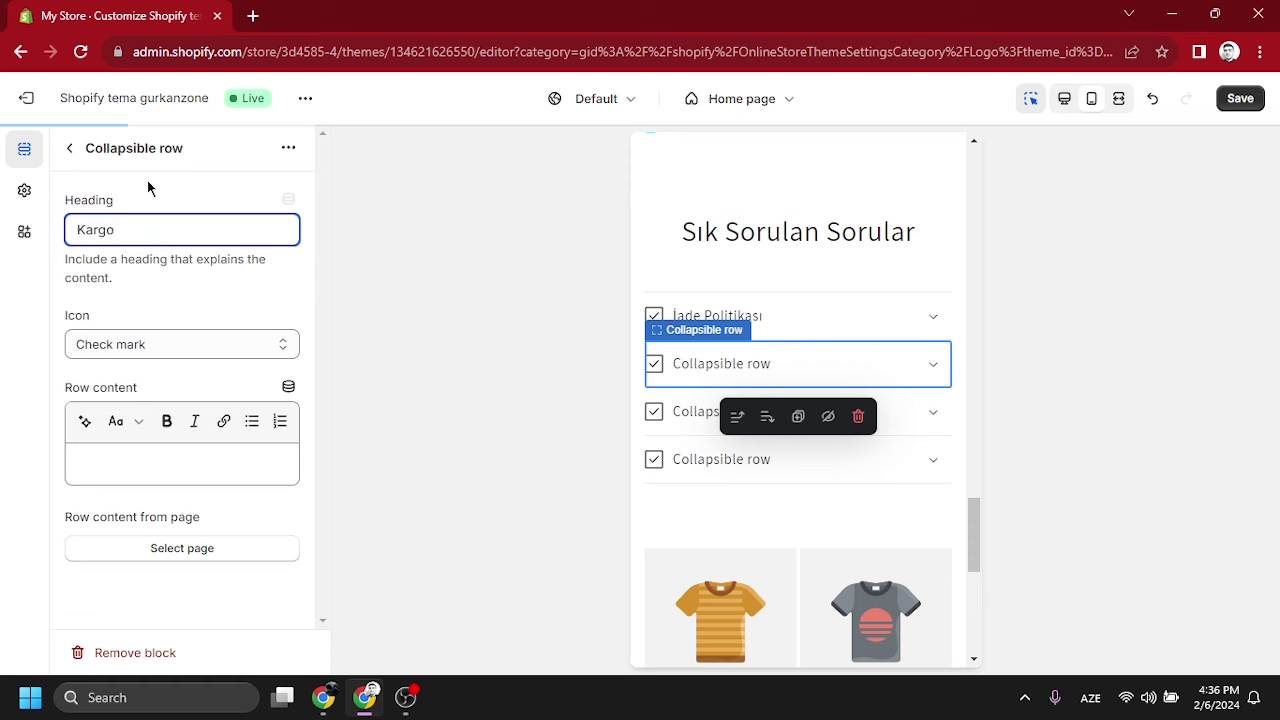
click(763, 430)
text(U)
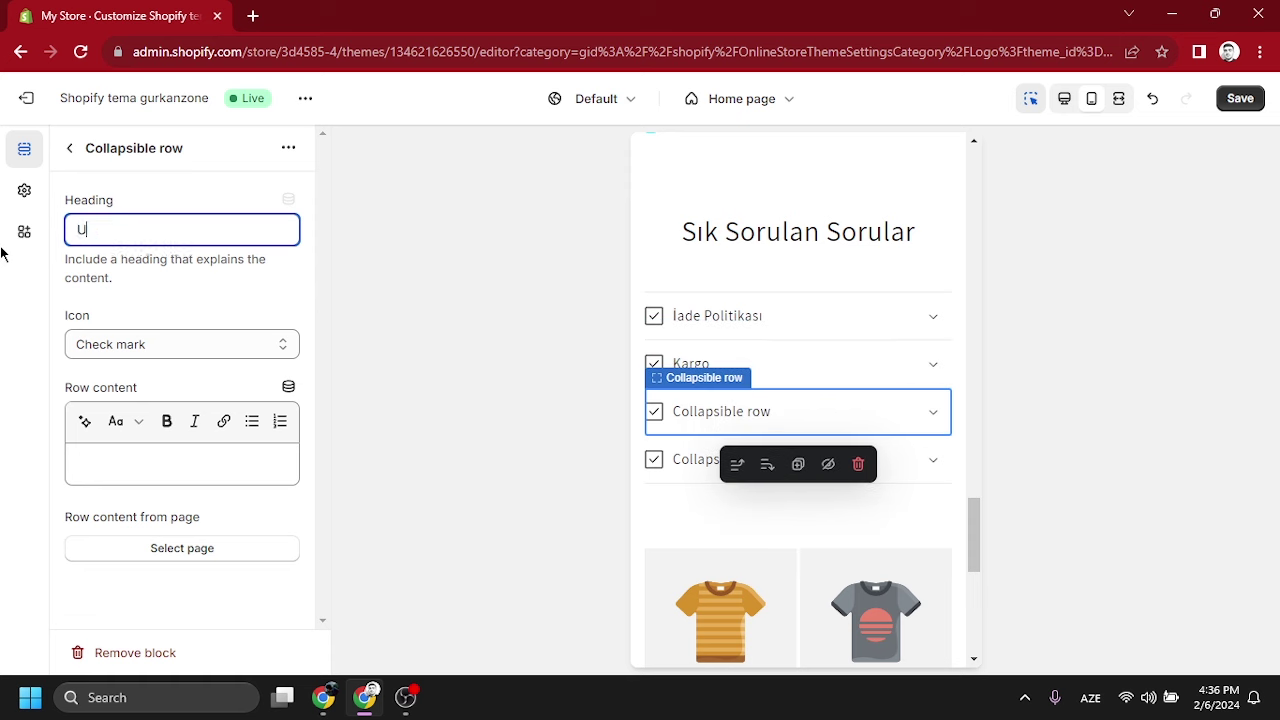
text(Ürün içeriği)
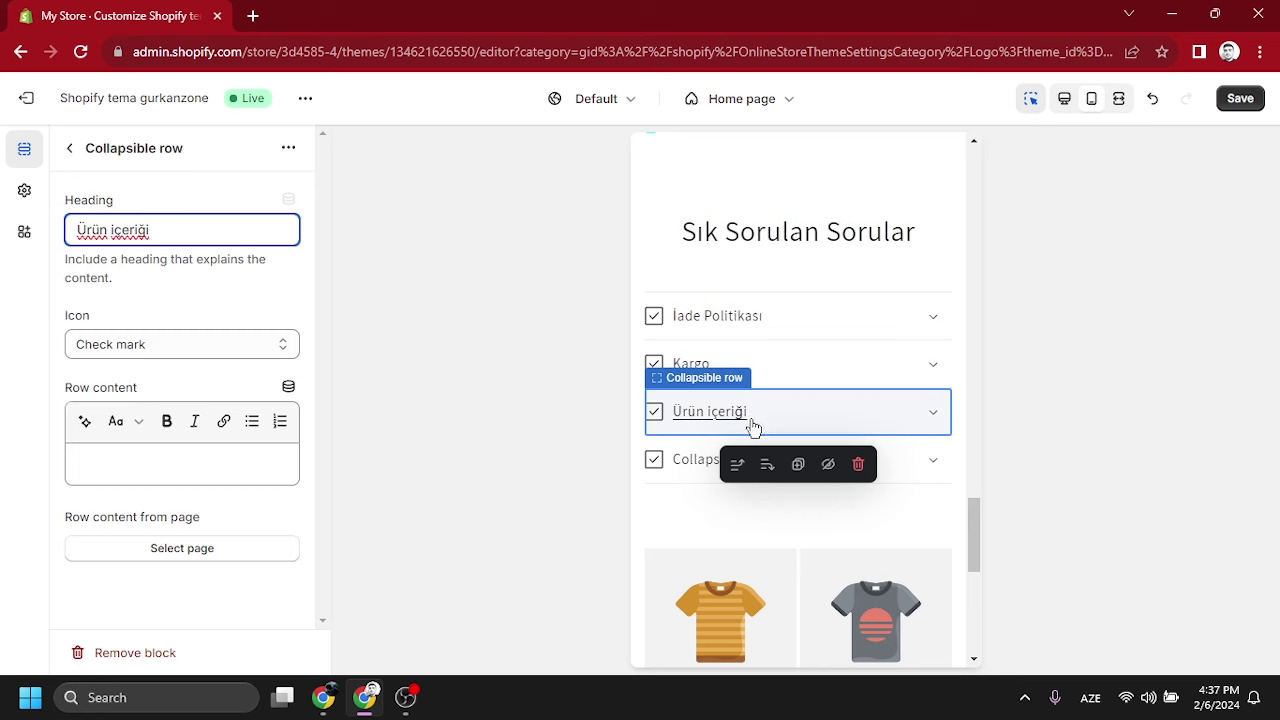
- Reopen the İade Politikası row and check its row content
click(803, 322)
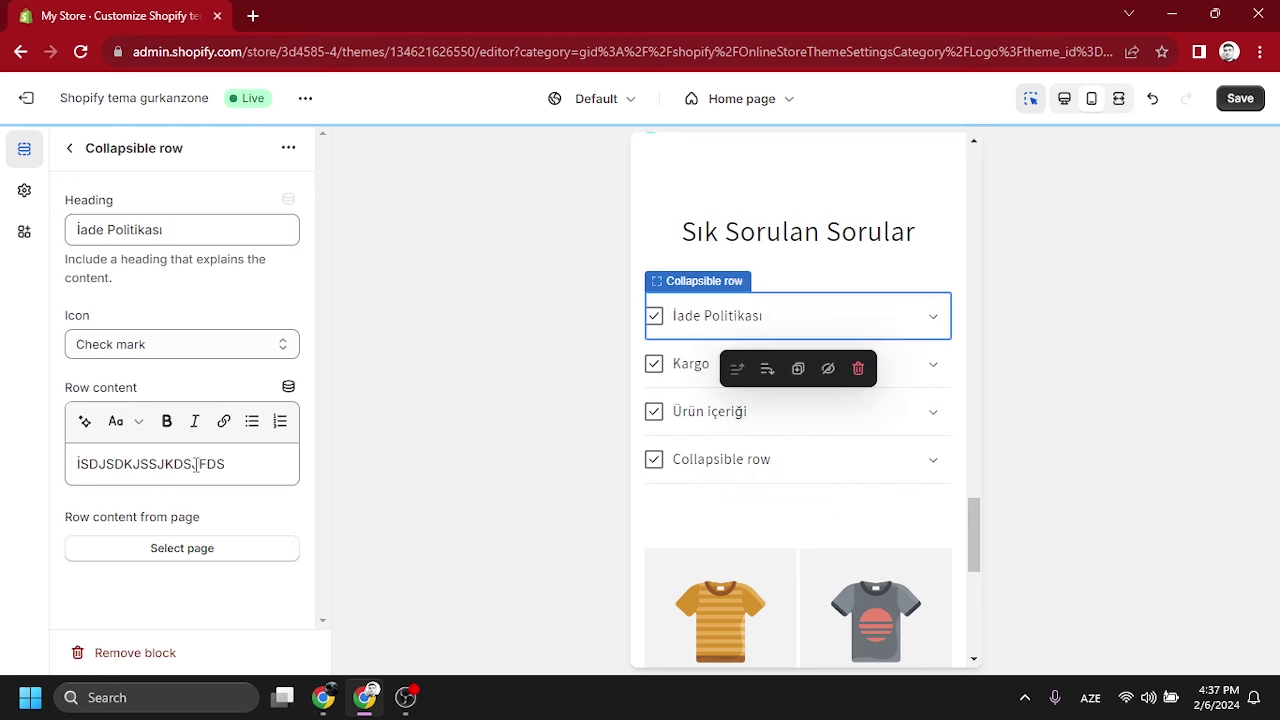
double_click(239, 466)
click(234, 464)
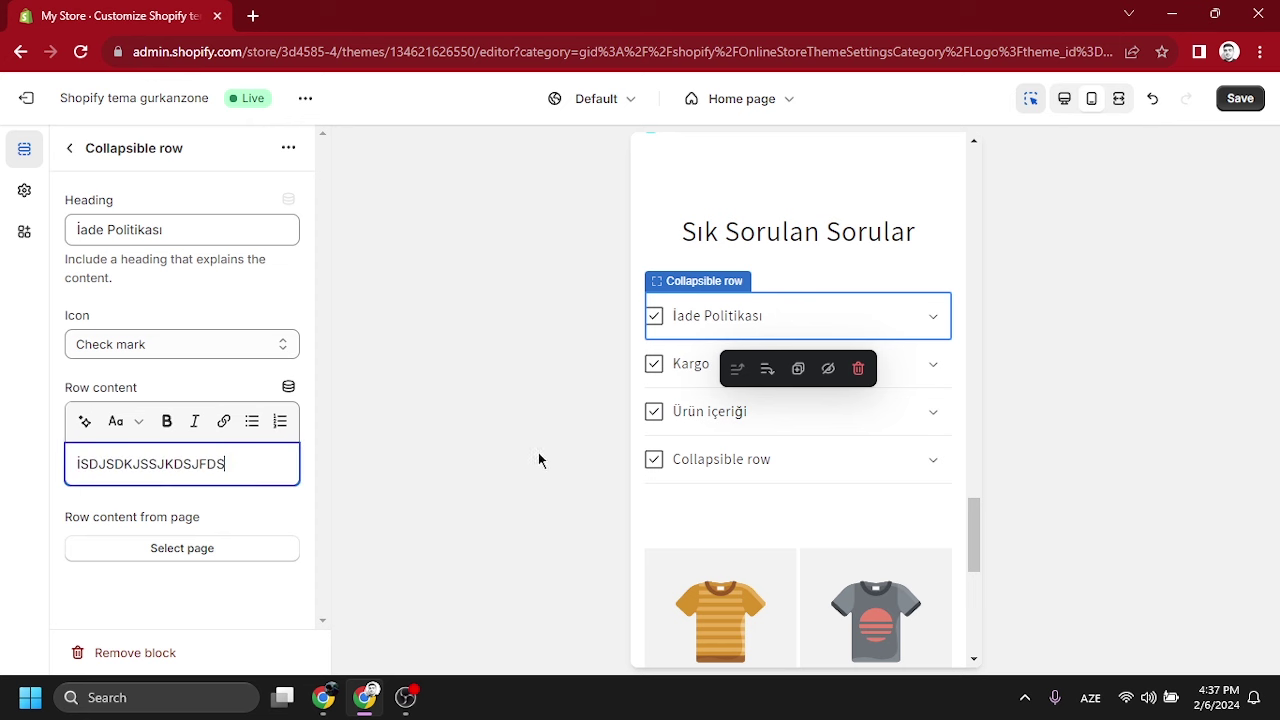
- Hide the Featured collection section above the footer and save the theme
scroll(720, 432, down, 4)
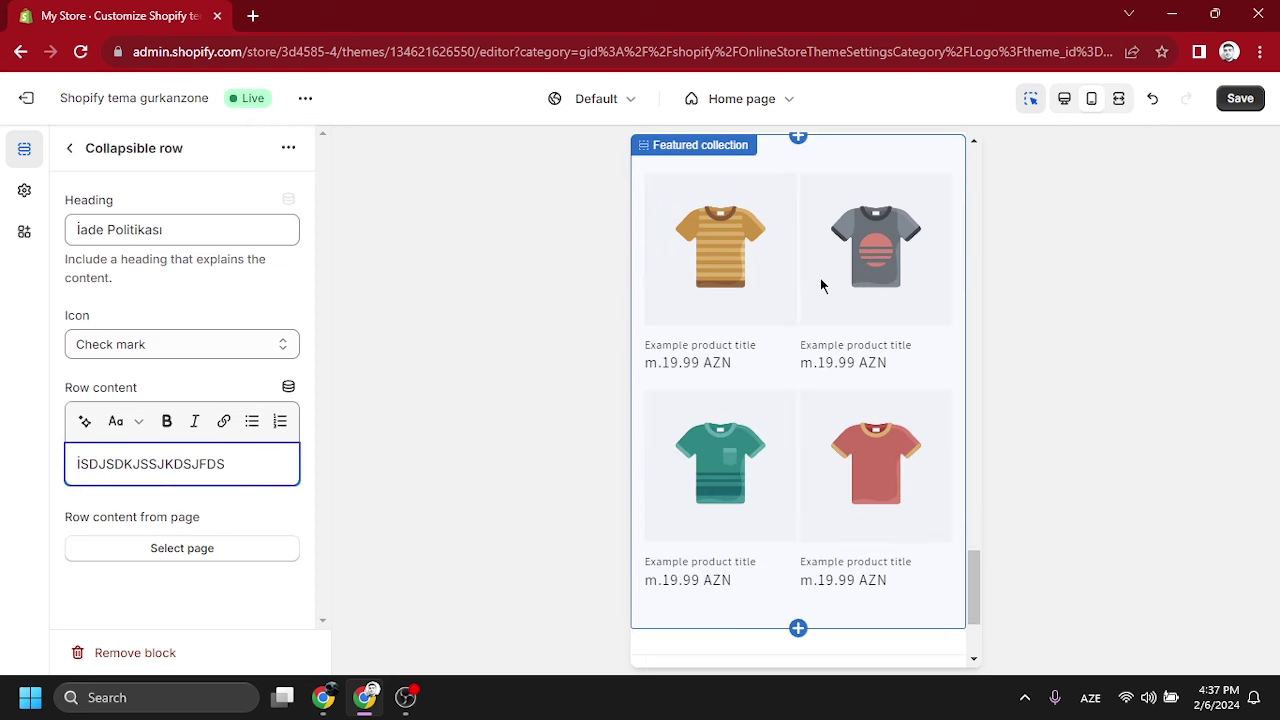
scroll(821, 286, up, 1)
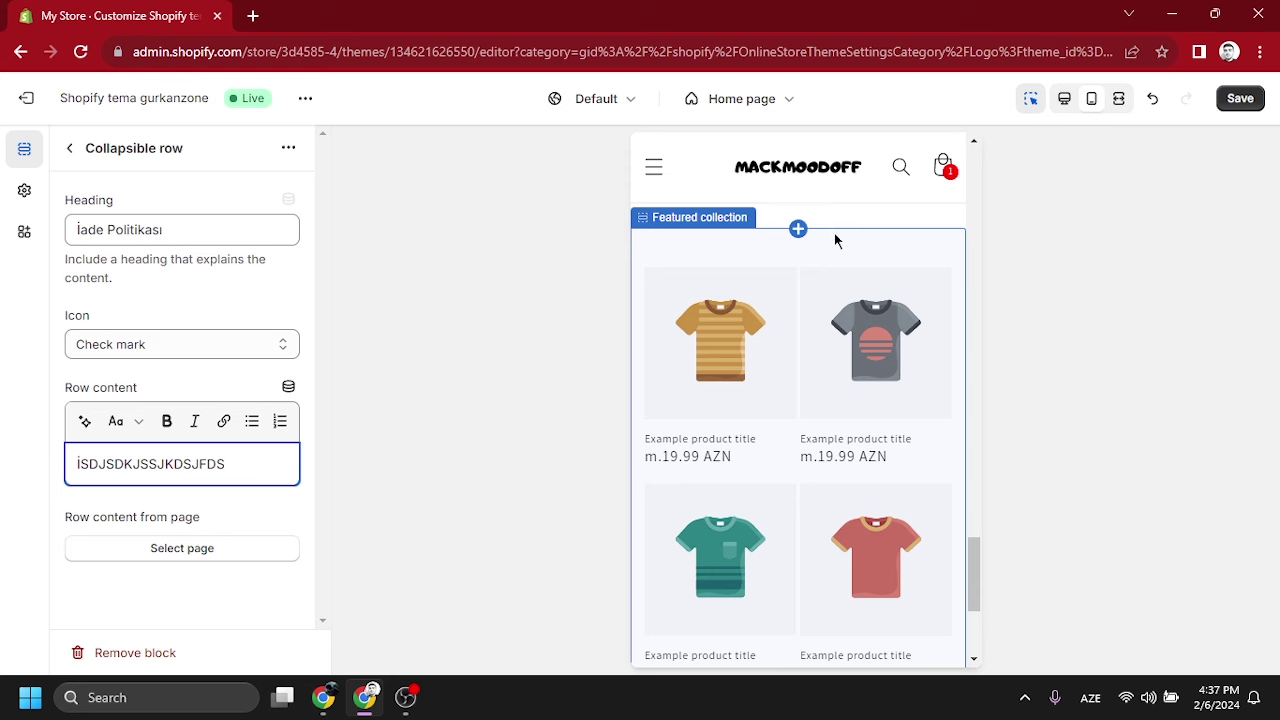
click(837, 280)
scroll(834, 300, down, 3)
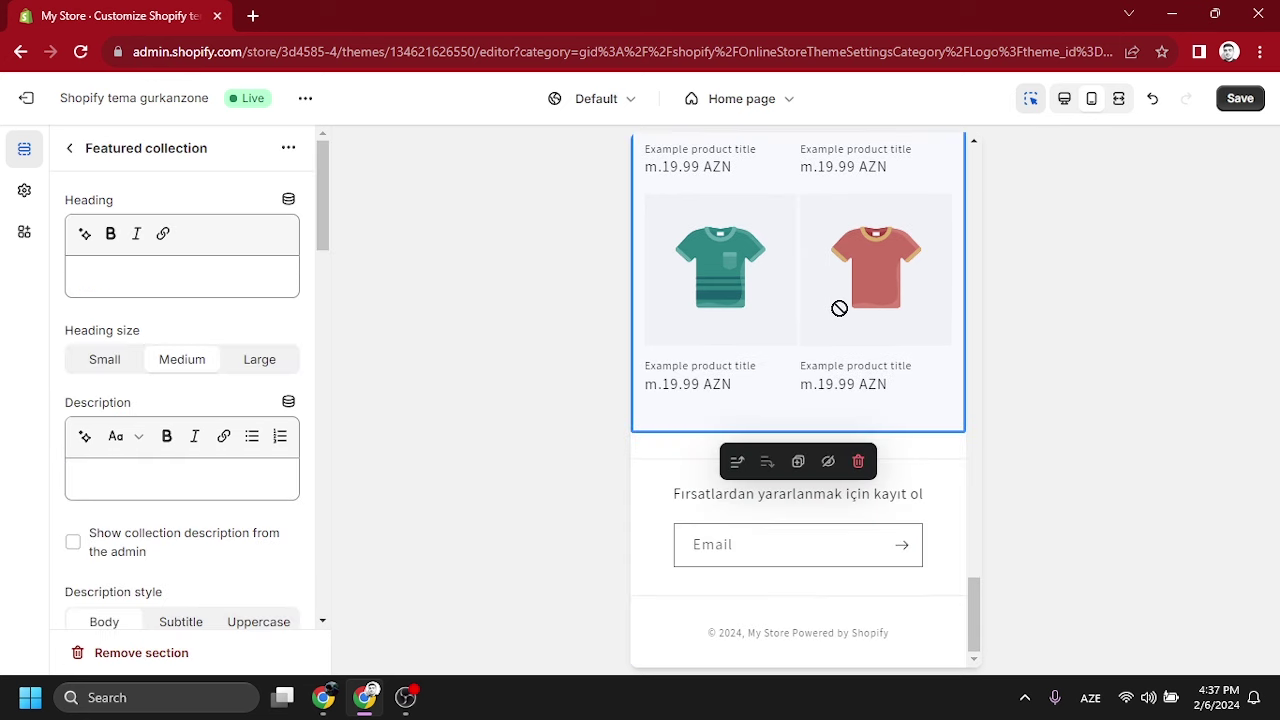
click(829, 463)
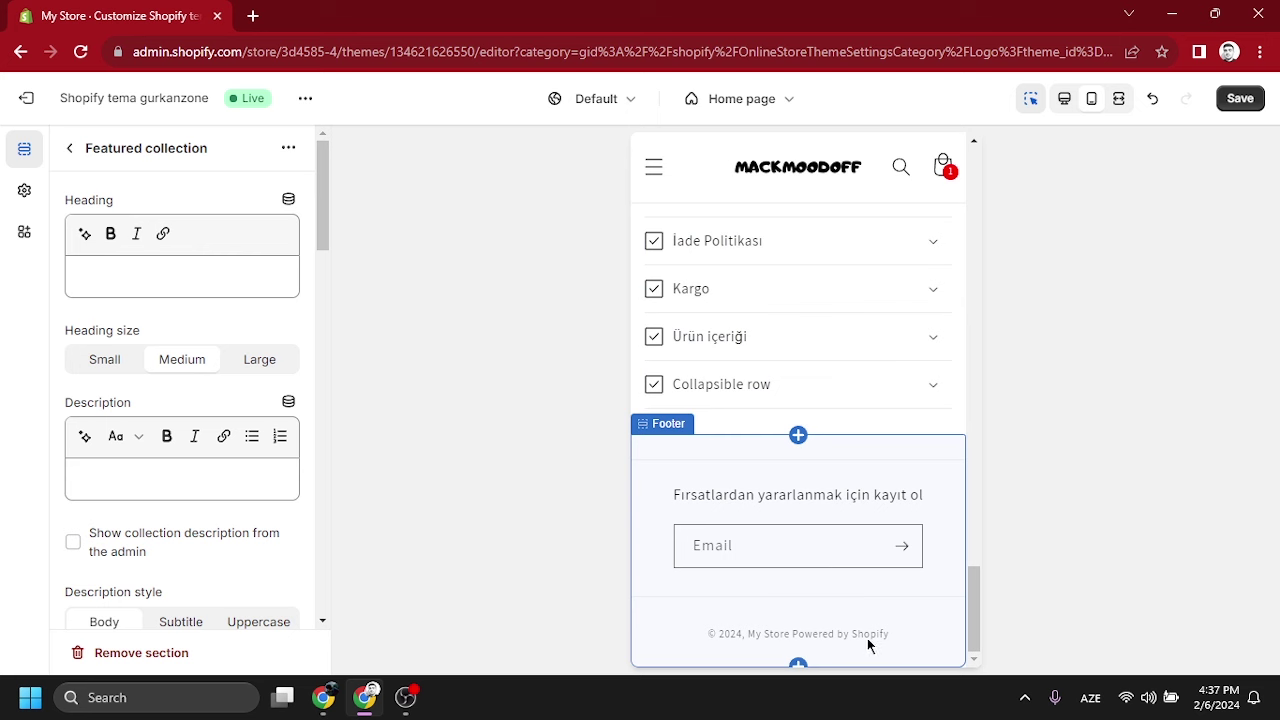
click(1249, 99)
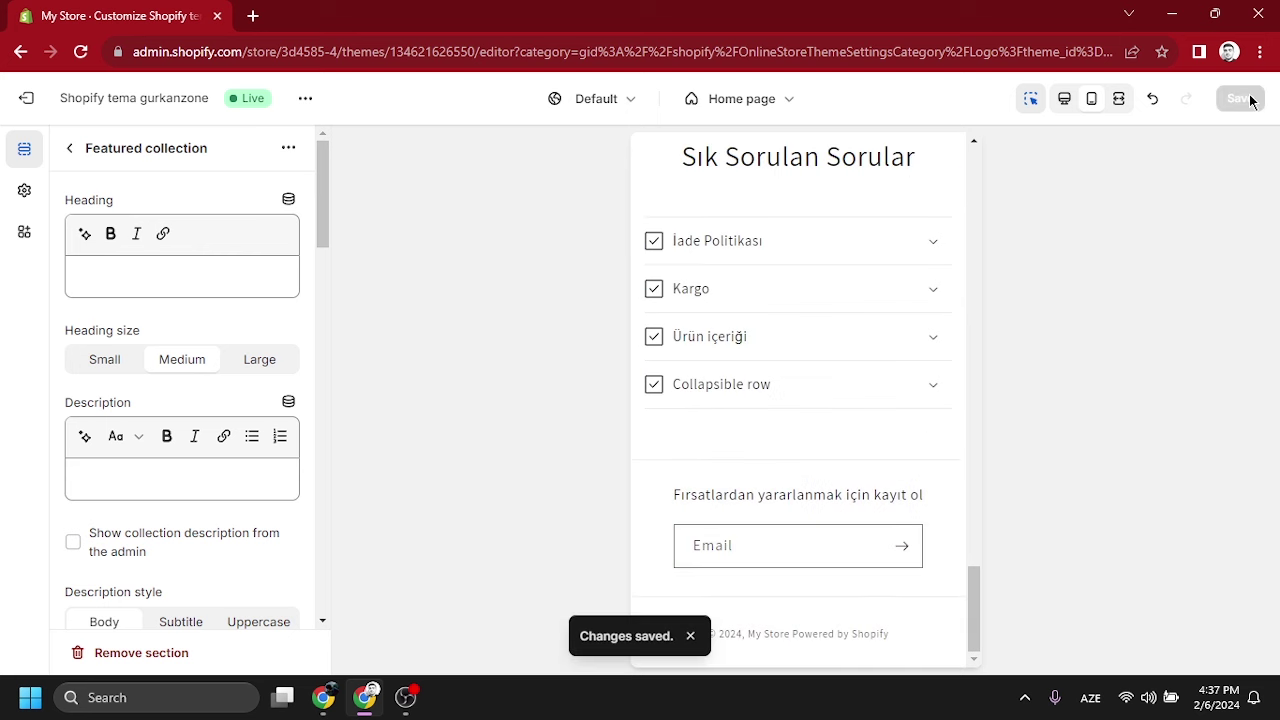
- Switch the theme editor from the home page to the product page template
click(750, 100)
click(714, 231)
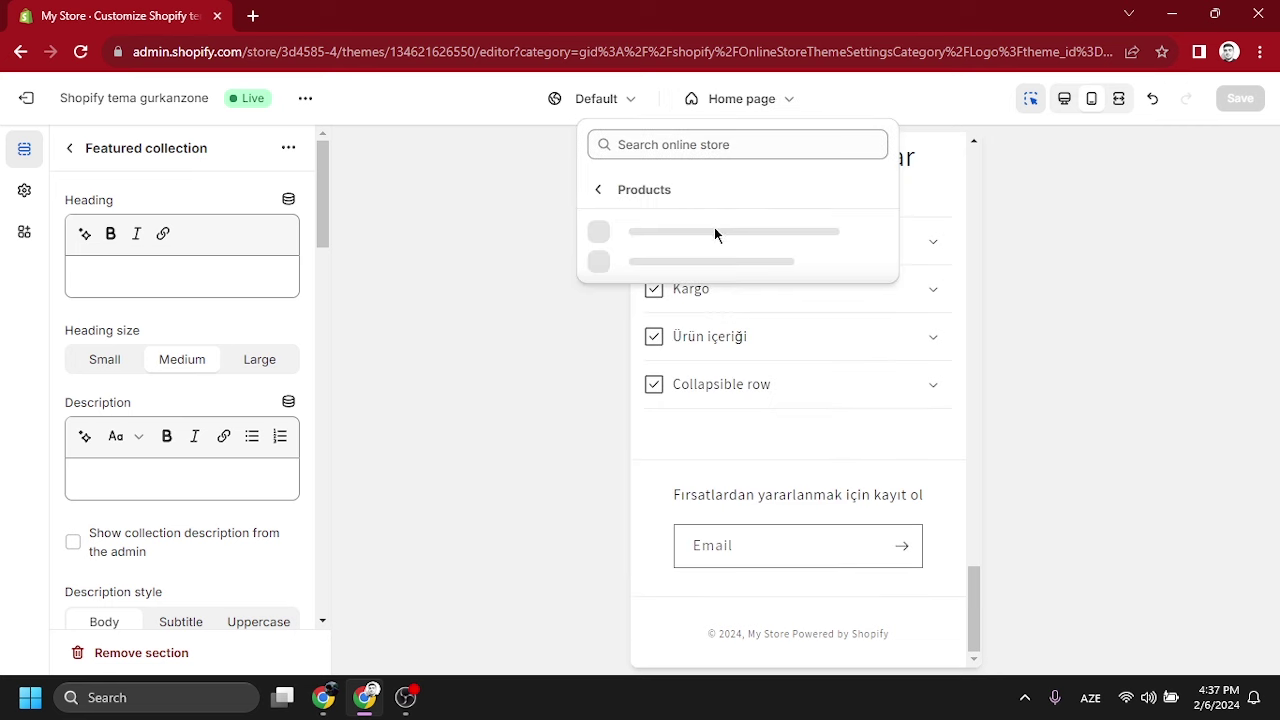
click(683, 241)
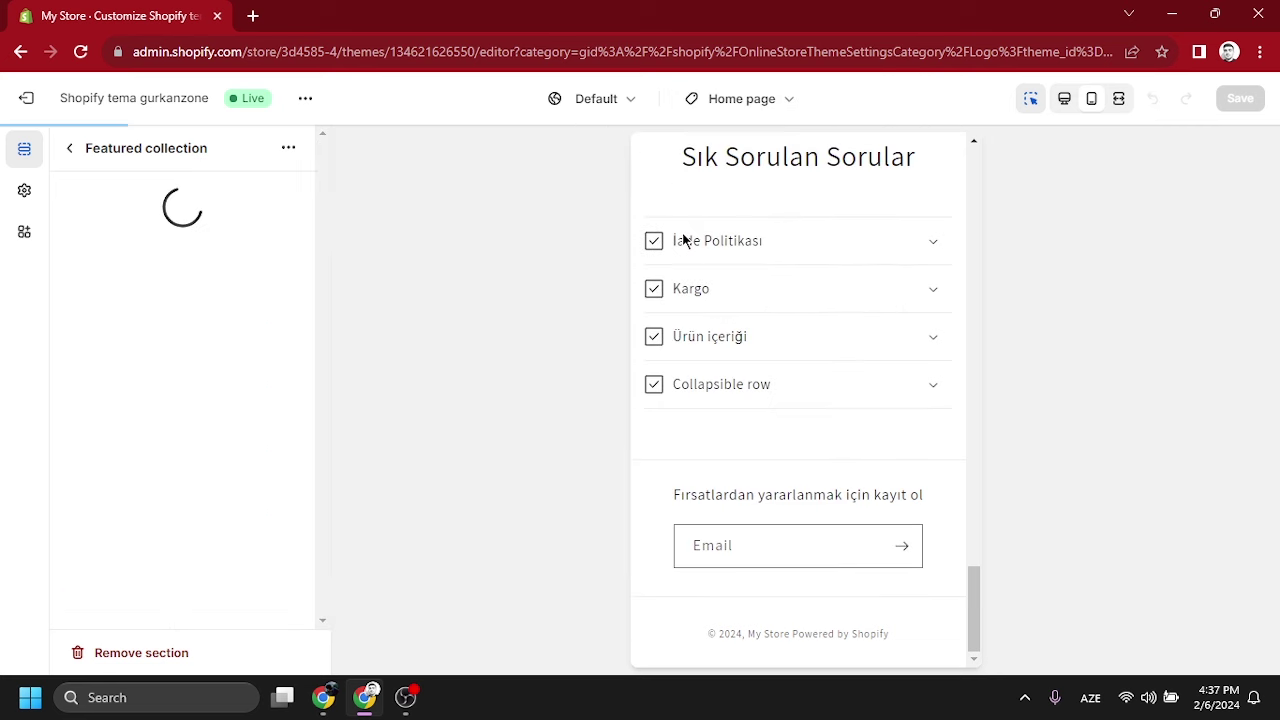
- Look over the Hoodie product page preview, from its header down to the footer
scroll(906, 338, down, 5)
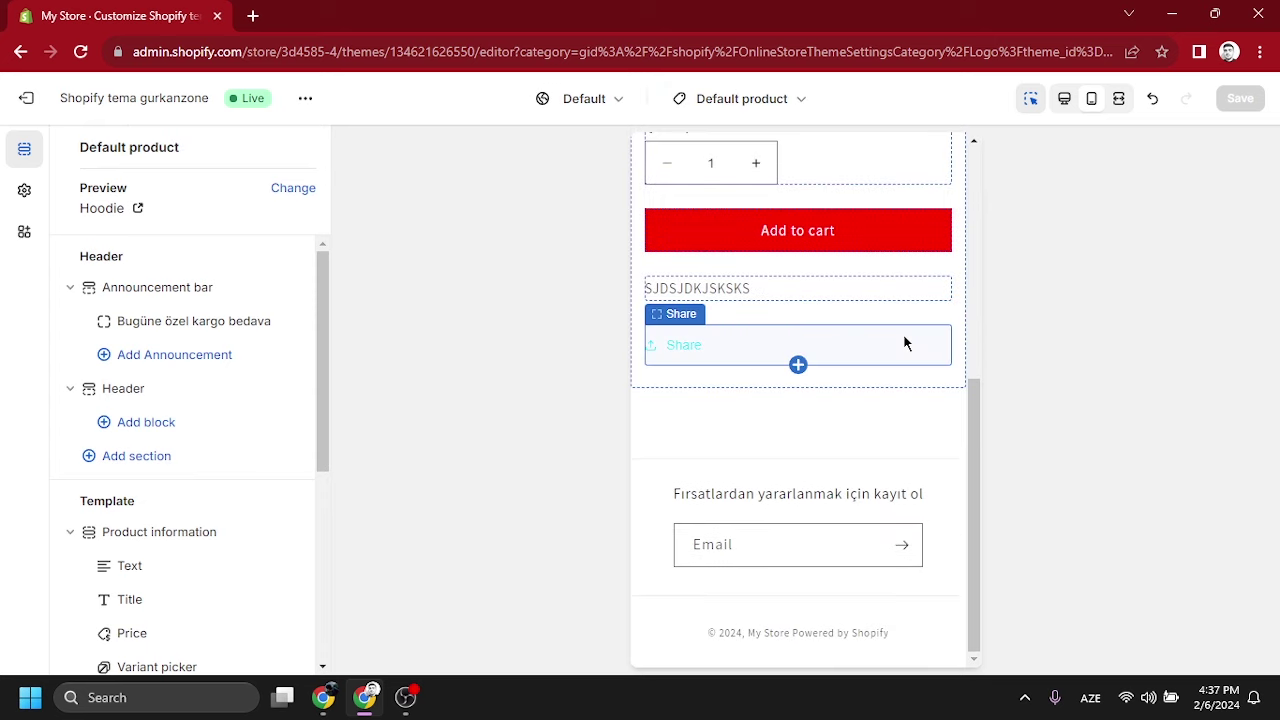
scroll(874, 436, up, 5)
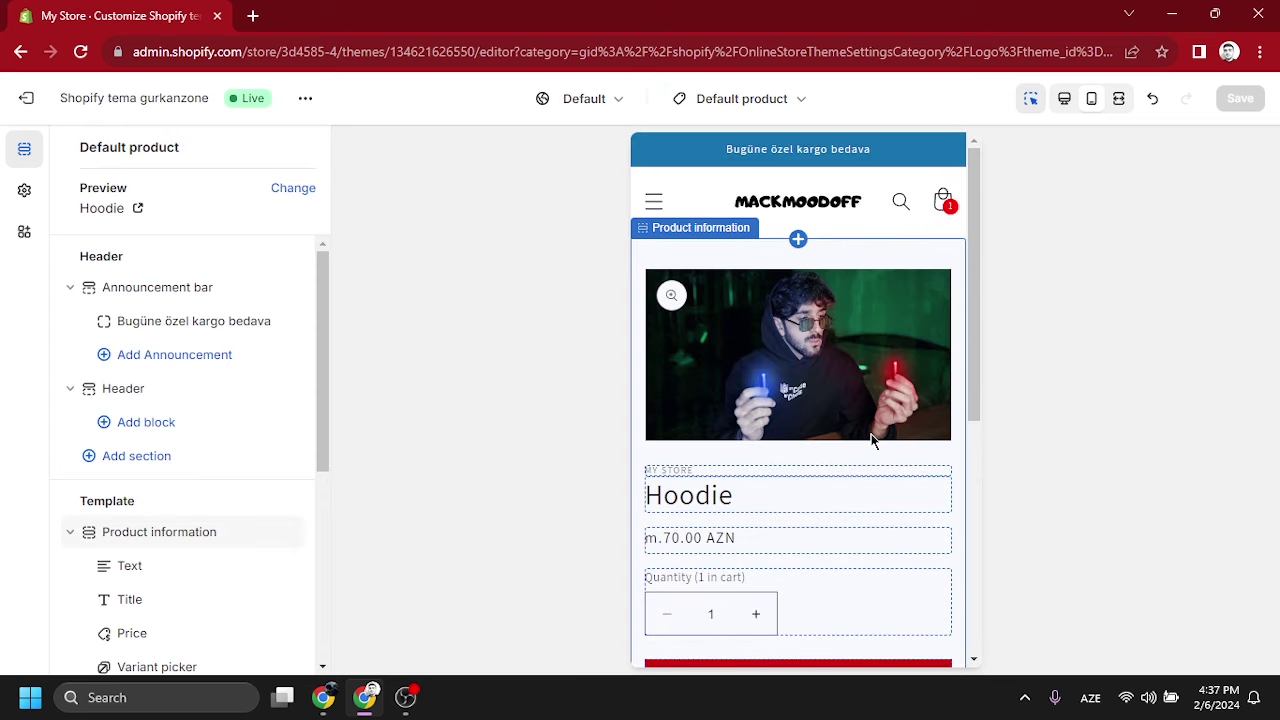
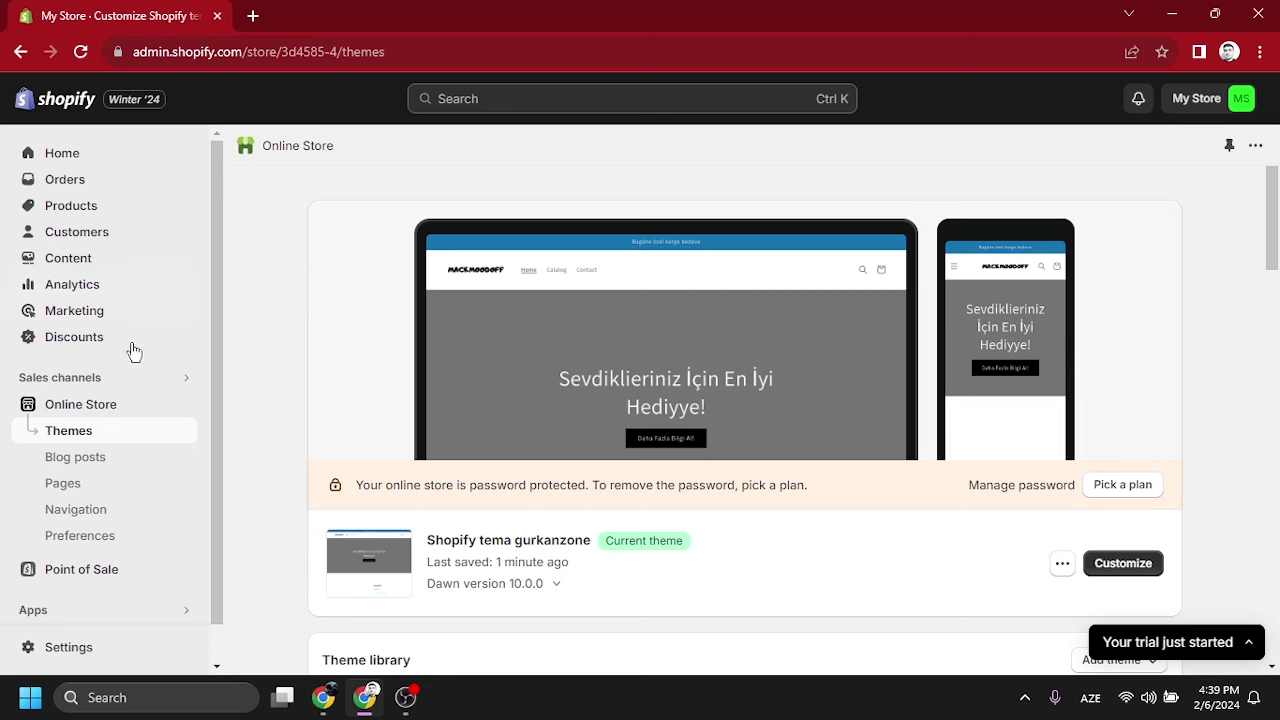
- Open the installed PageFly Page Builder app and look over its dashboard
scroll(82, 479, down, 1)
click(88, 578)
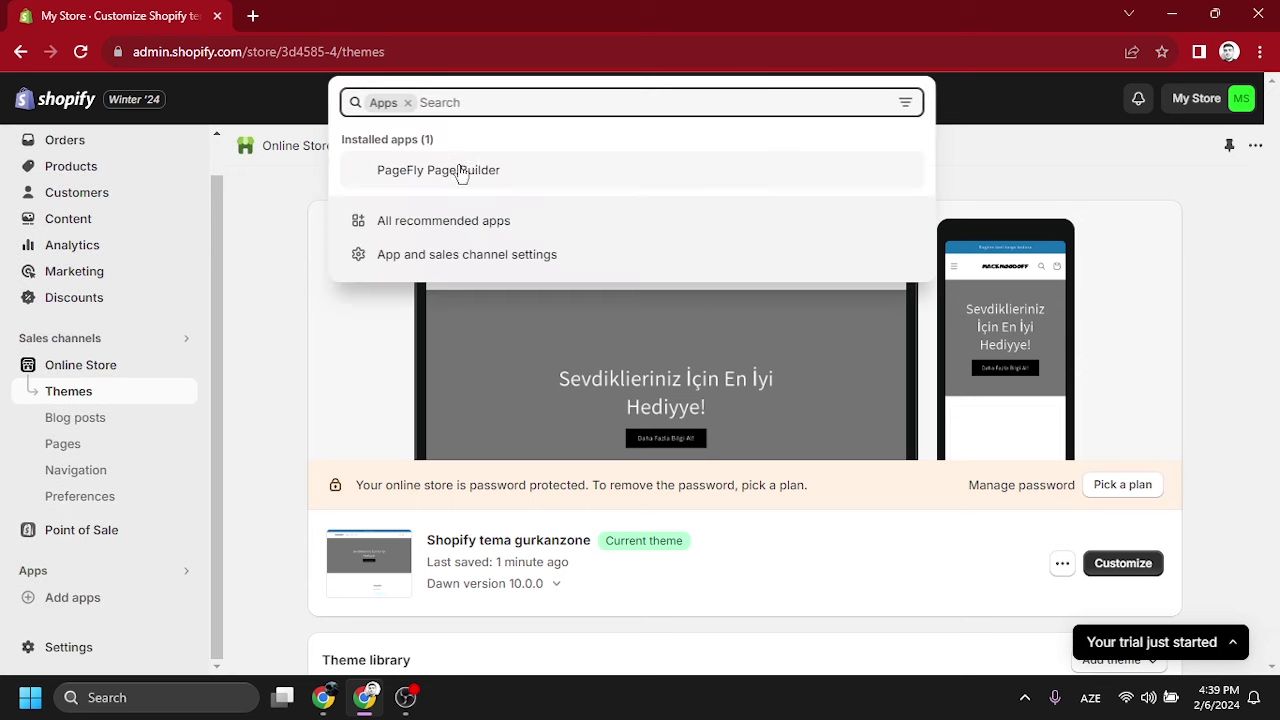
click(477, 174)
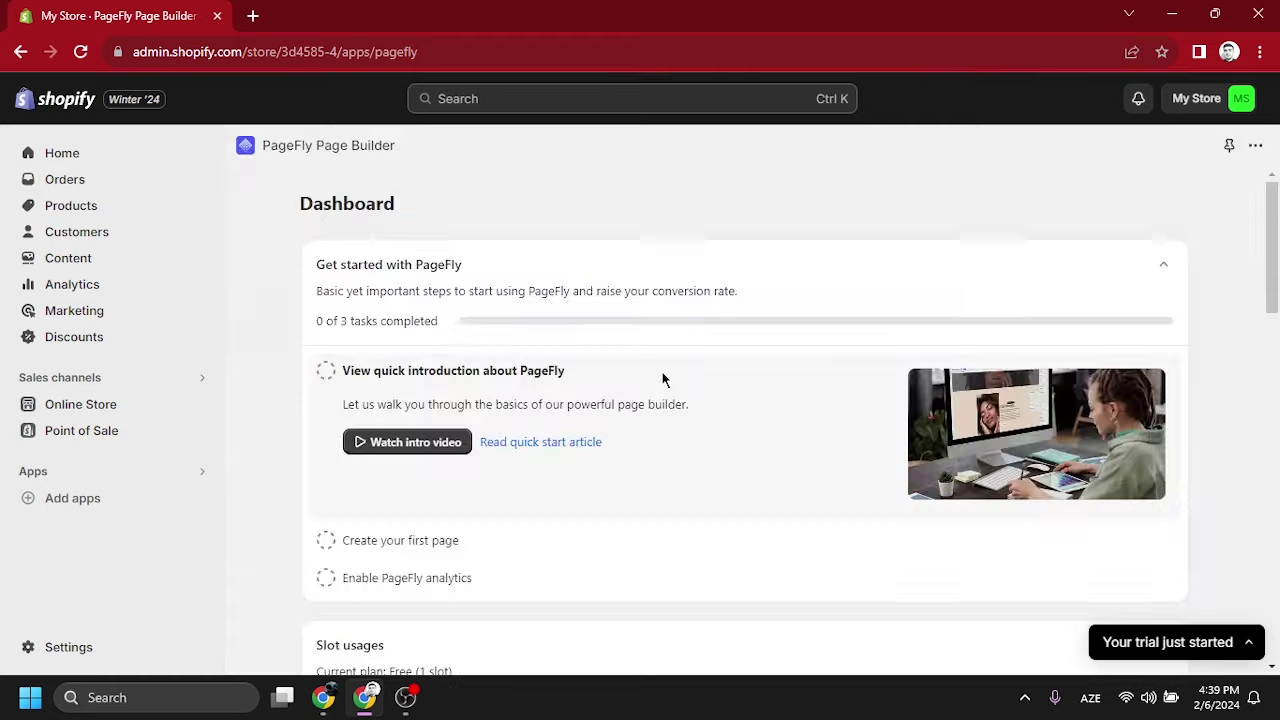
scroll(670, 379, down, 3)
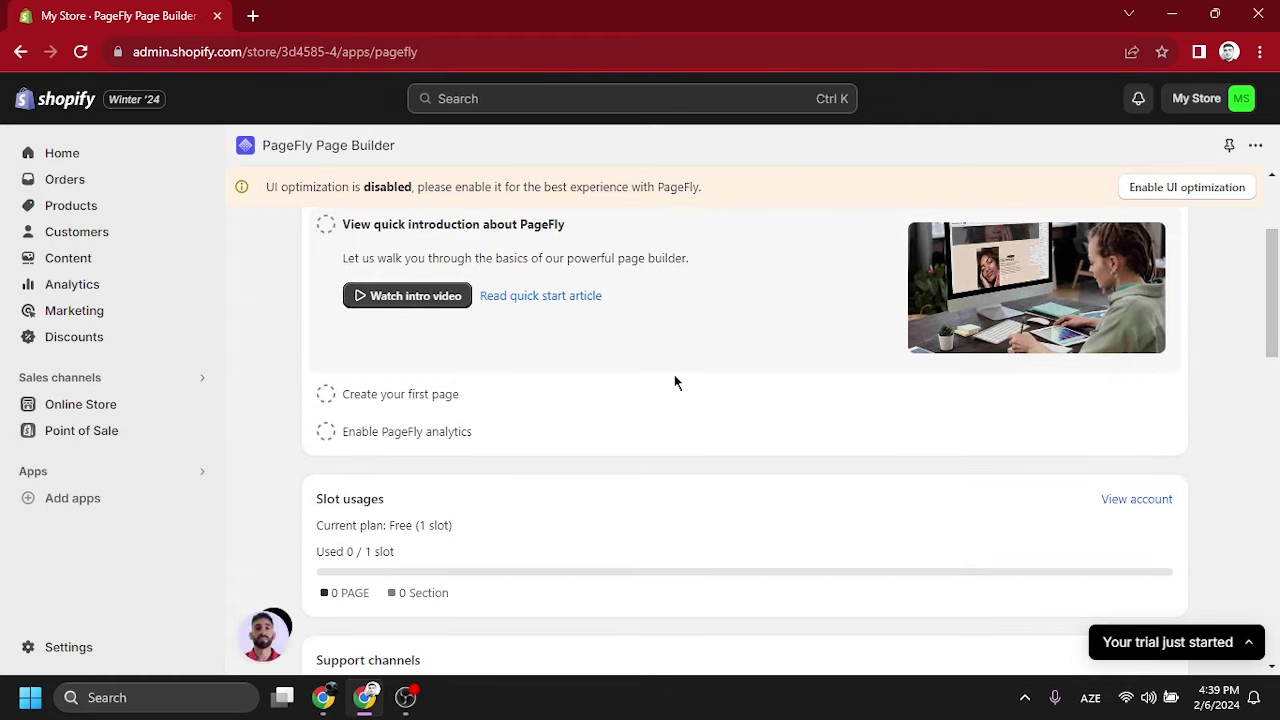
- Switch to Telegram Web, check the shared theme files in the Materiallar topic, and return to the Shopify admin
click(352, 684)
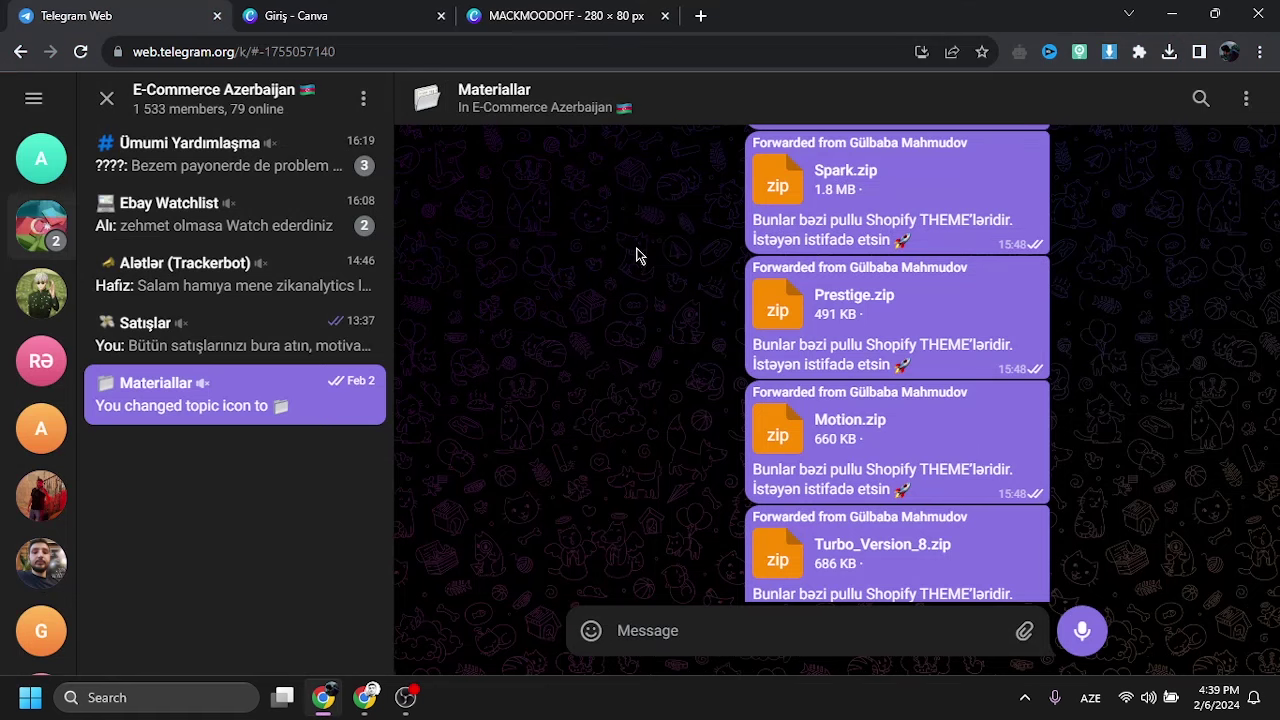
scroll(900, 373, down, 2)
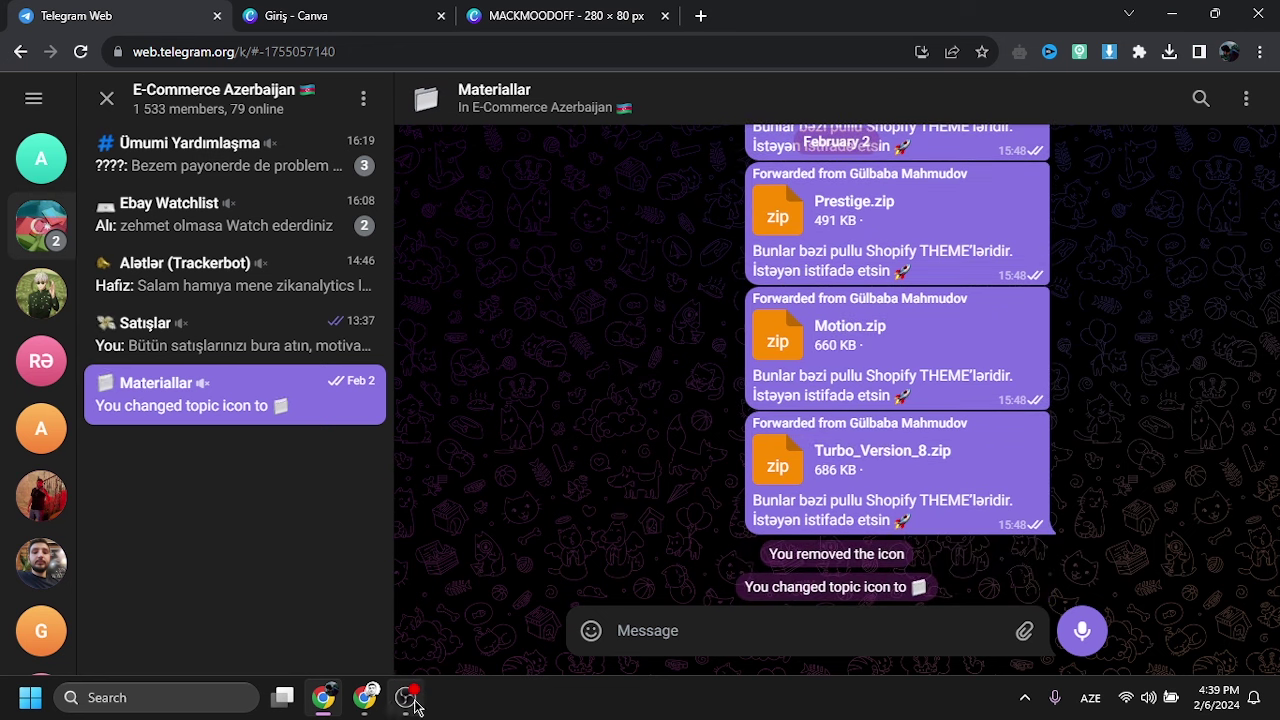
click(364, 697)
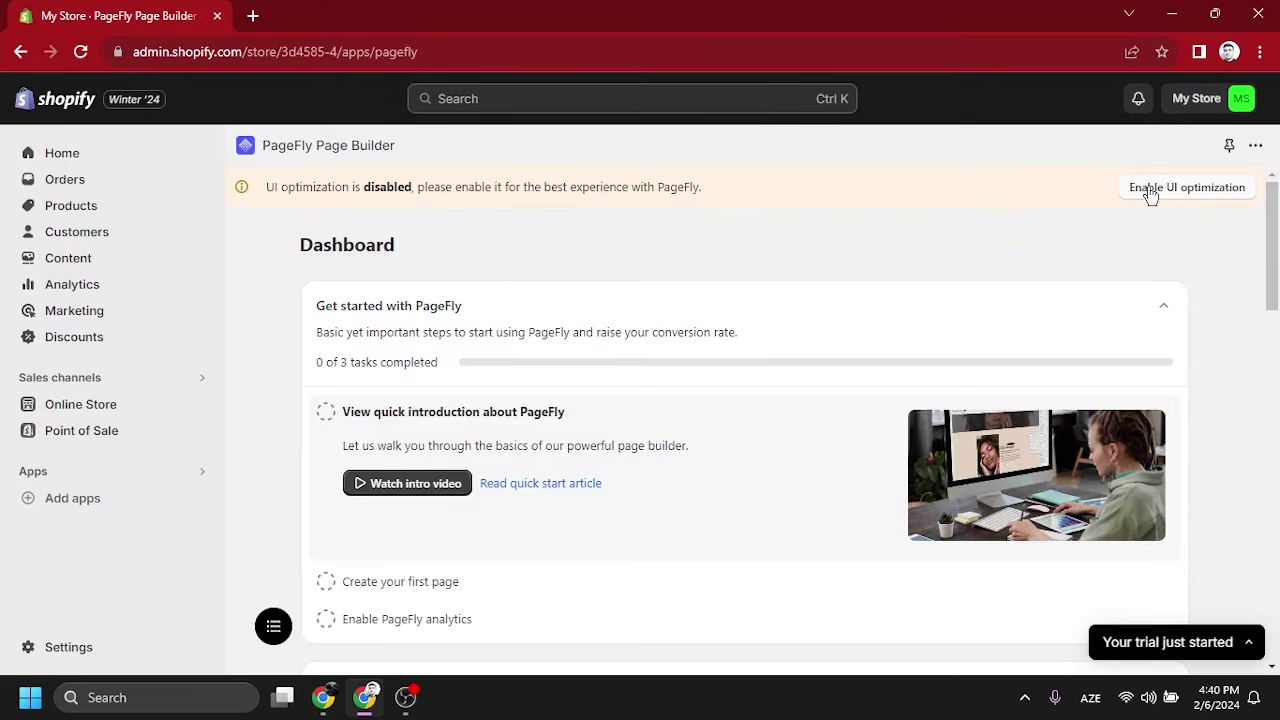
- Enable PageFly's UI optimization and save the cookie choice
click(1150, 192)
click(955, 527)
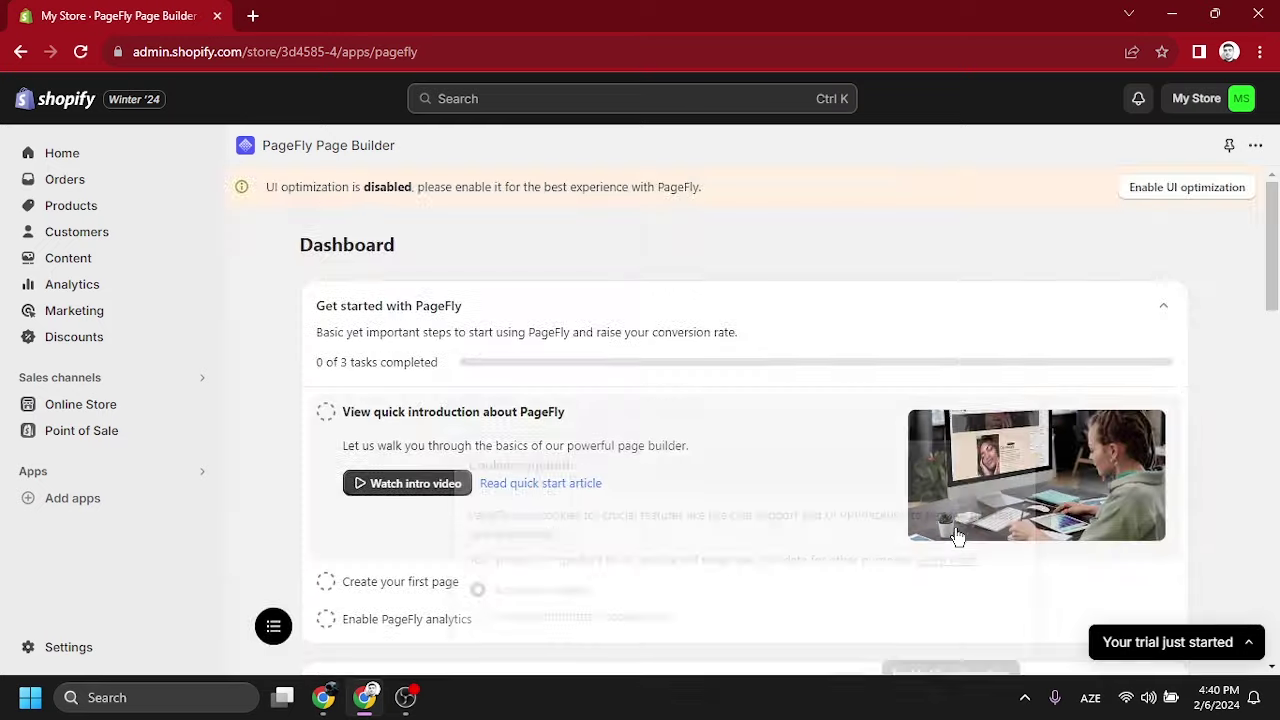
scroll(723, 394, down, 2)
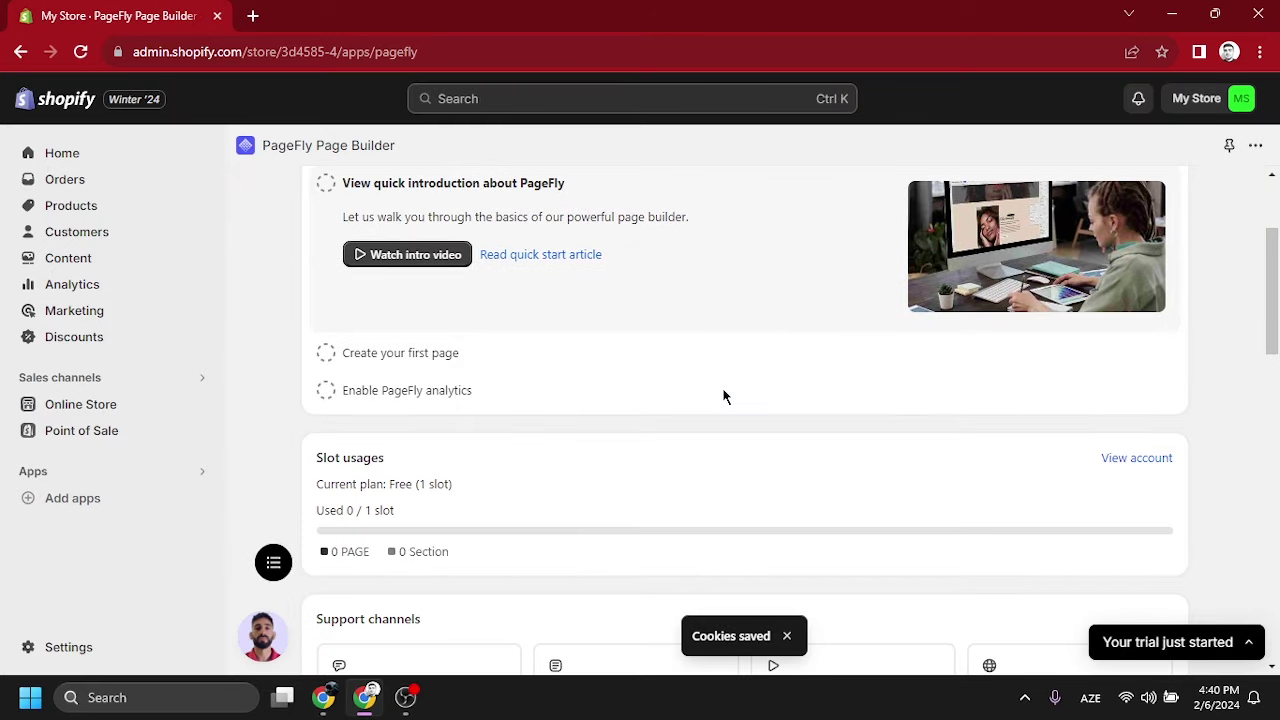
- Open PageFly's Pages list and collapse the Shopify trial notice
scroll(723, 394, down, 1)
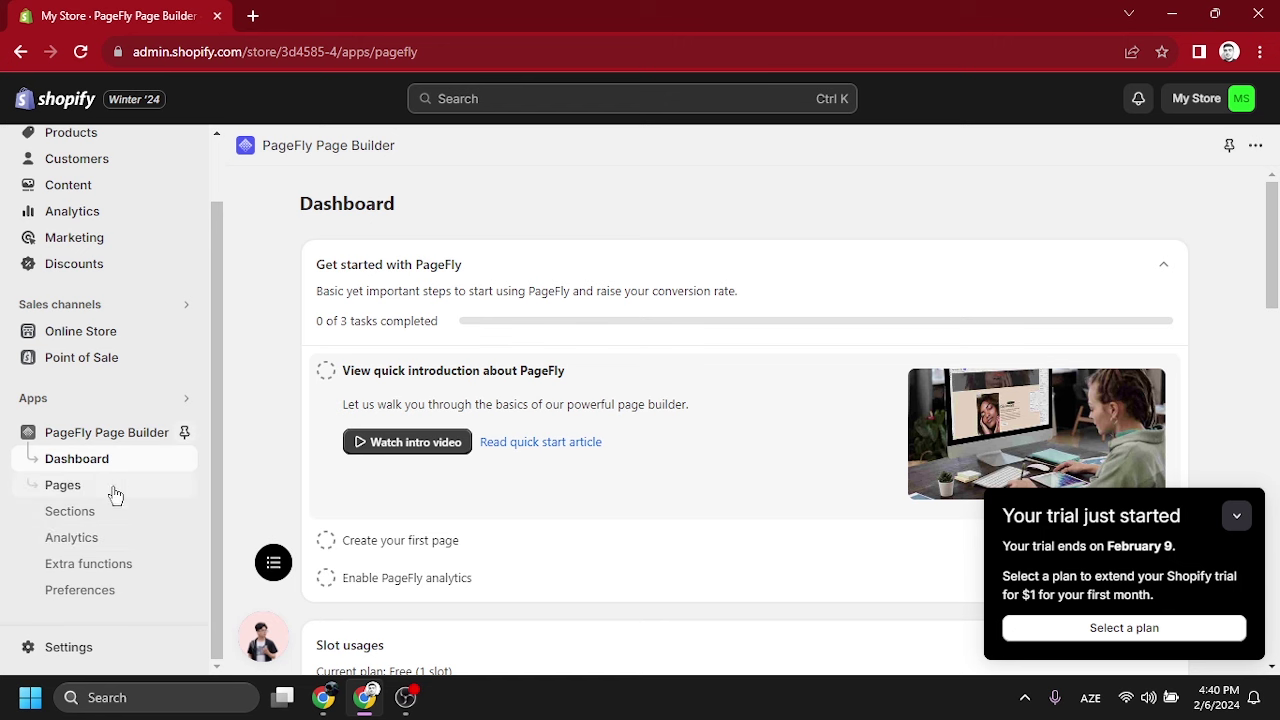
click(77, 487)
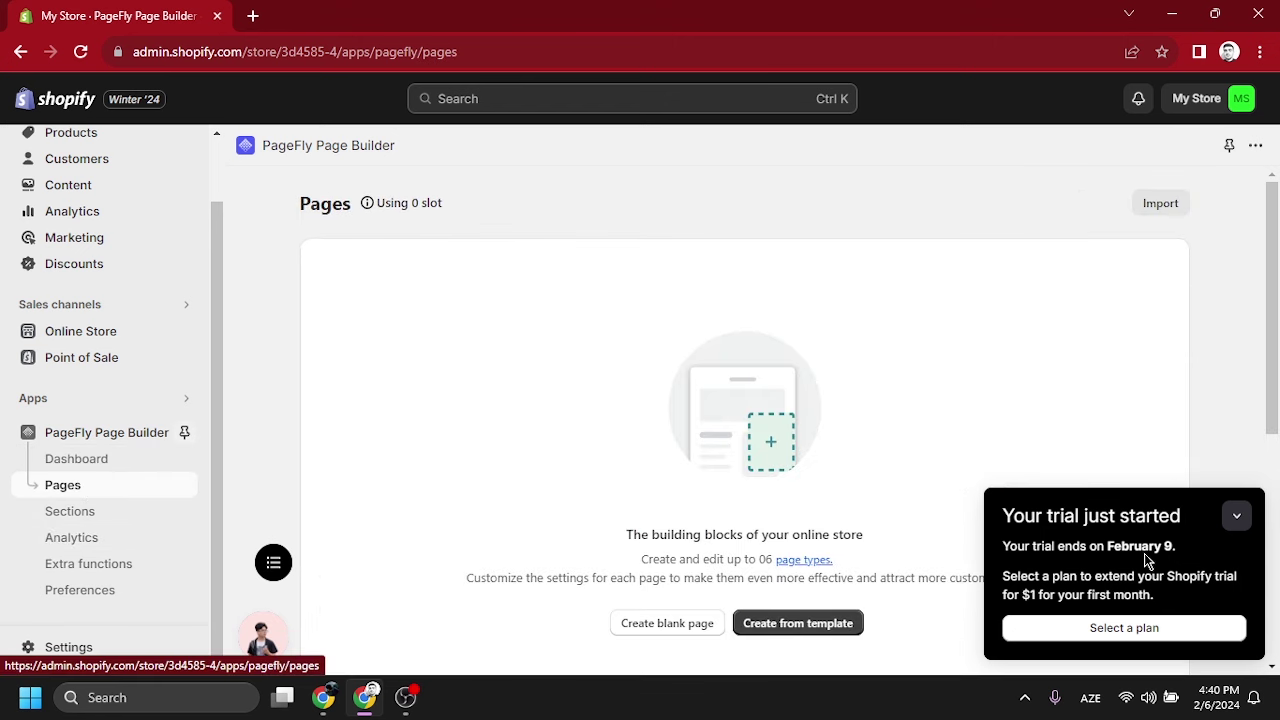
click(1235, 520)
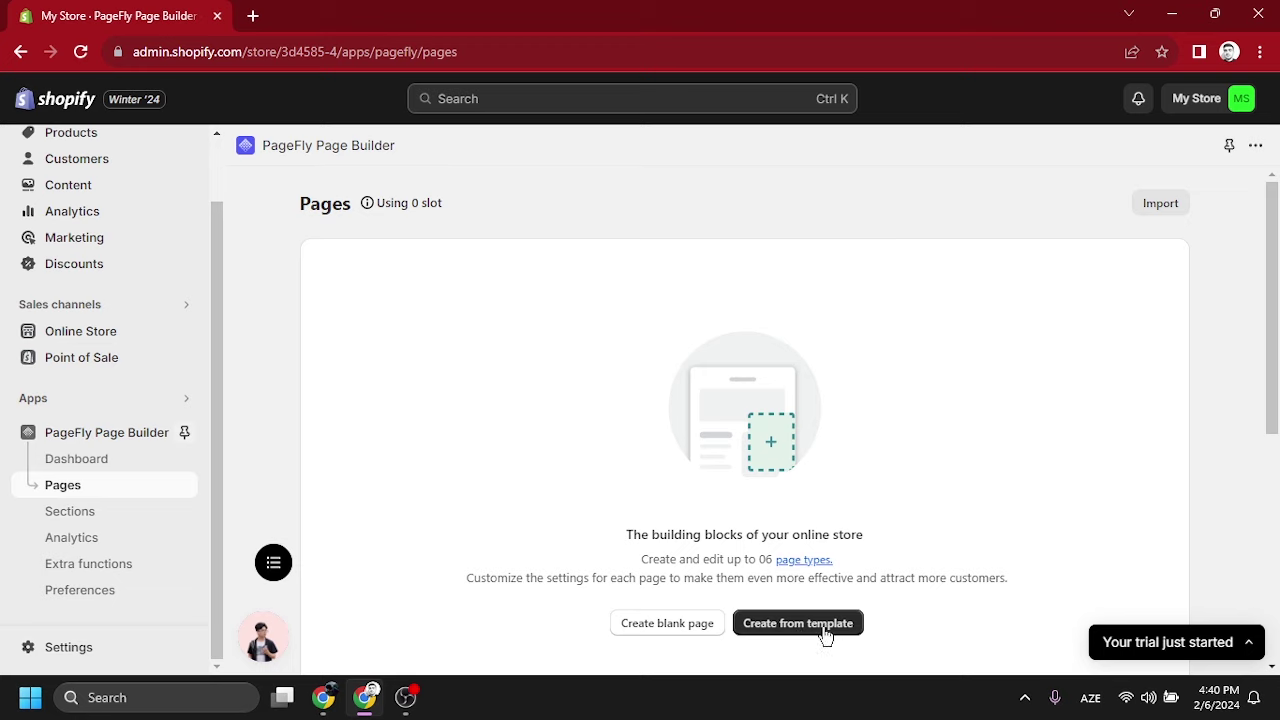
scroll(866, 502, down, 3)
scroll(852, 440, up, 2)
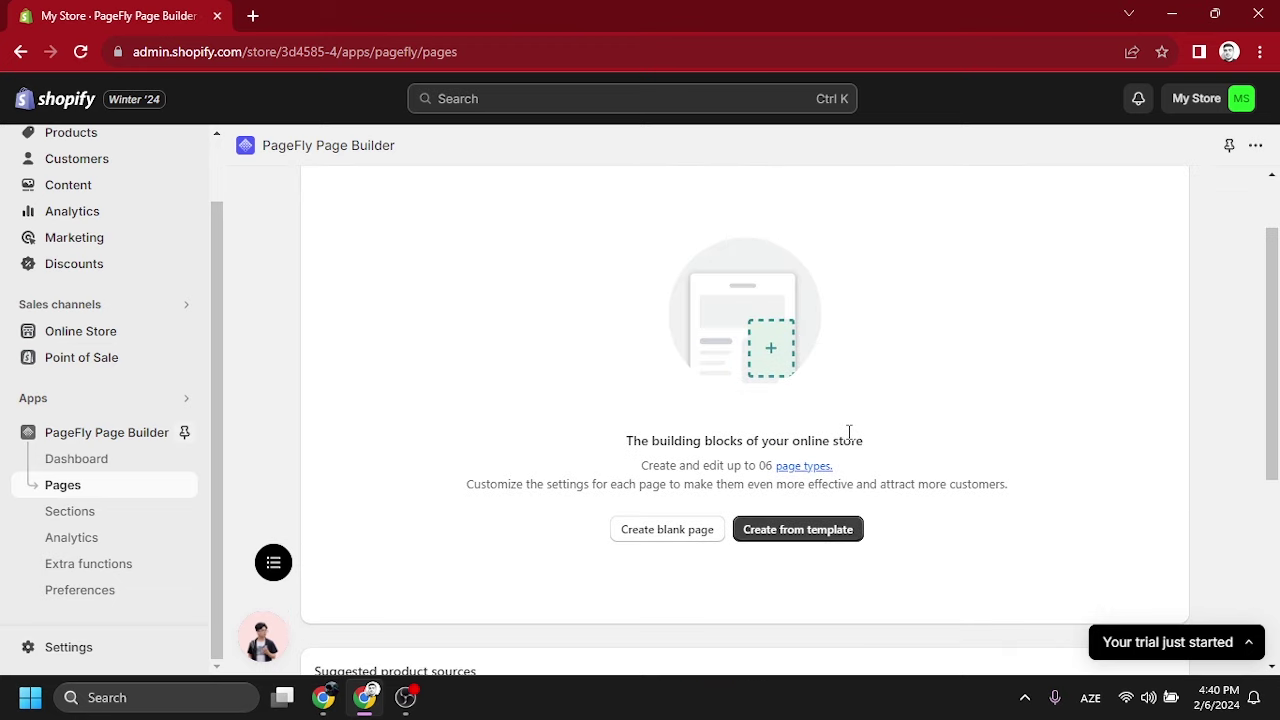
scroll(663, 477, up, 1)
scroll(659, 510, down, 2)
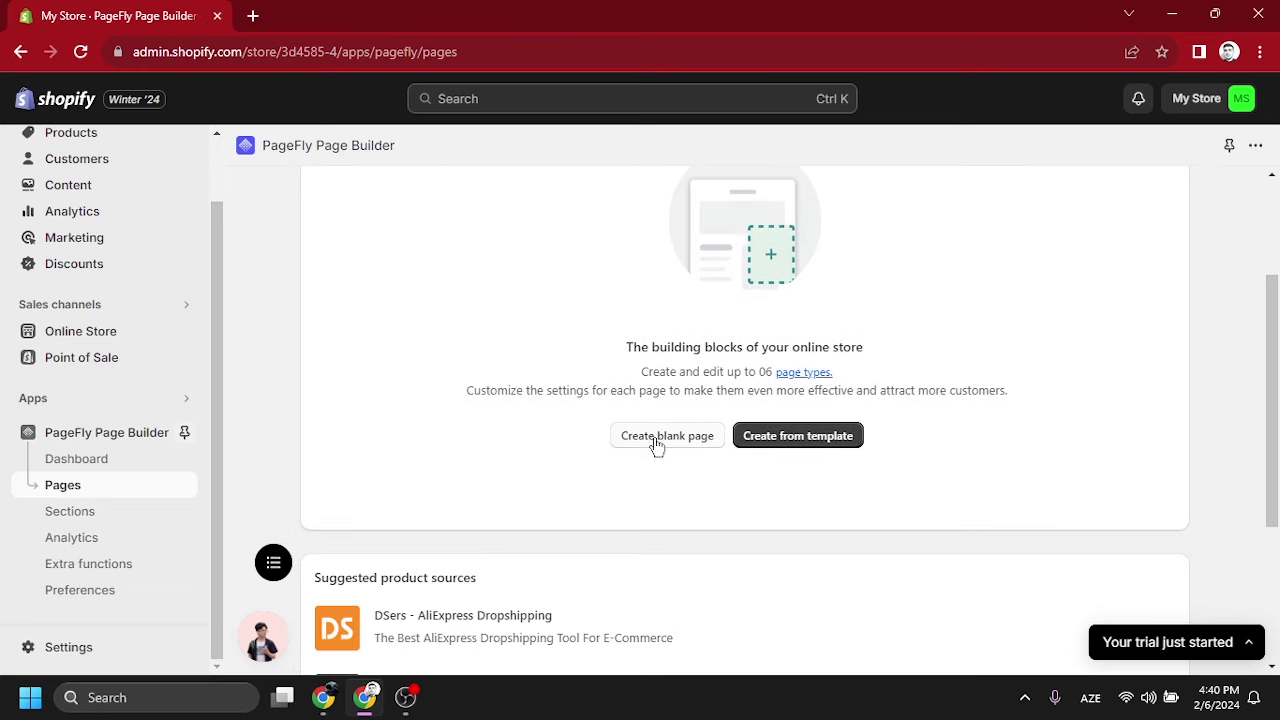
scroll(774, 420, down, 2)
scroll(883, 357, up, 1)
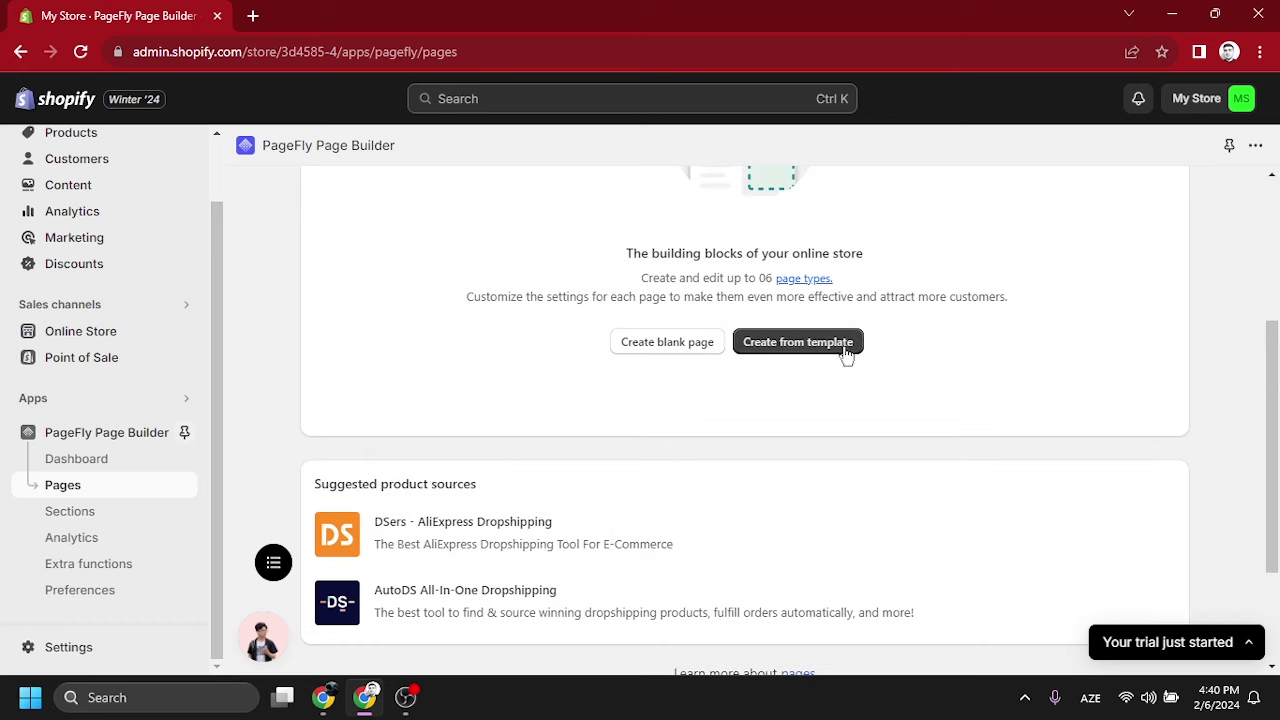
scroll(1151, 211, up, 3)
click(1151, 206)
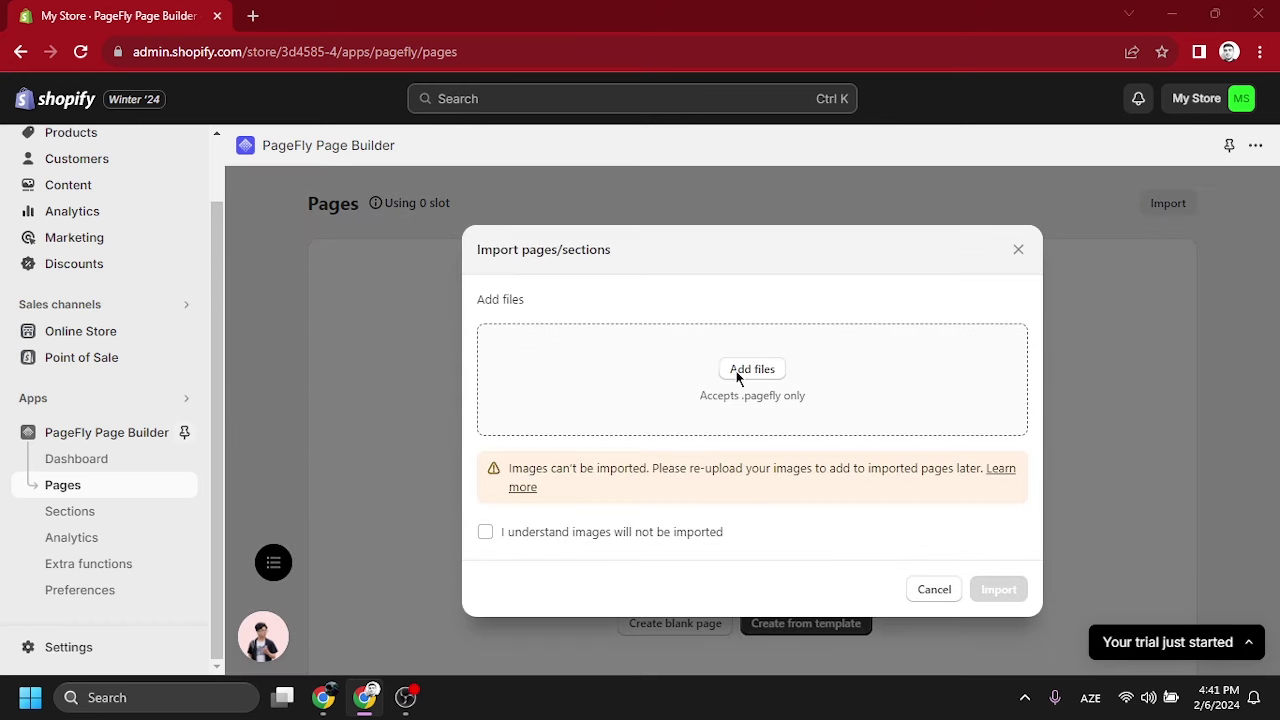
click(752, 369)
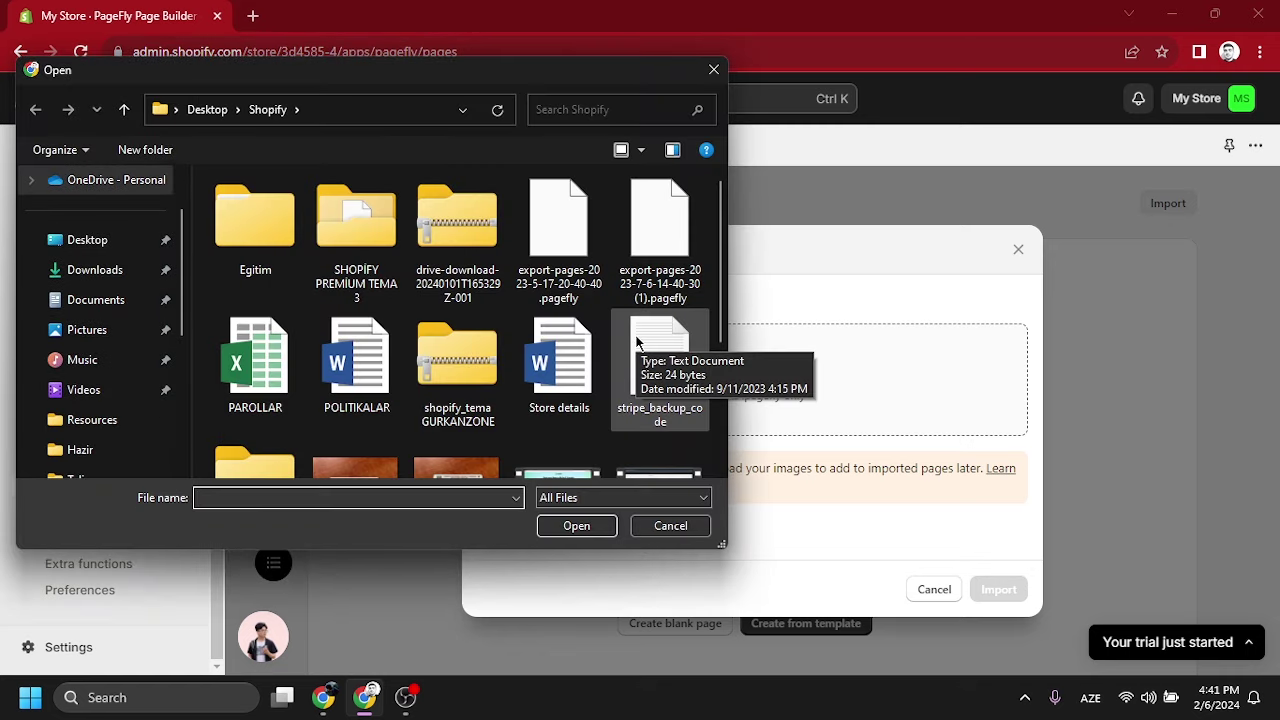
double_click(667, 230)
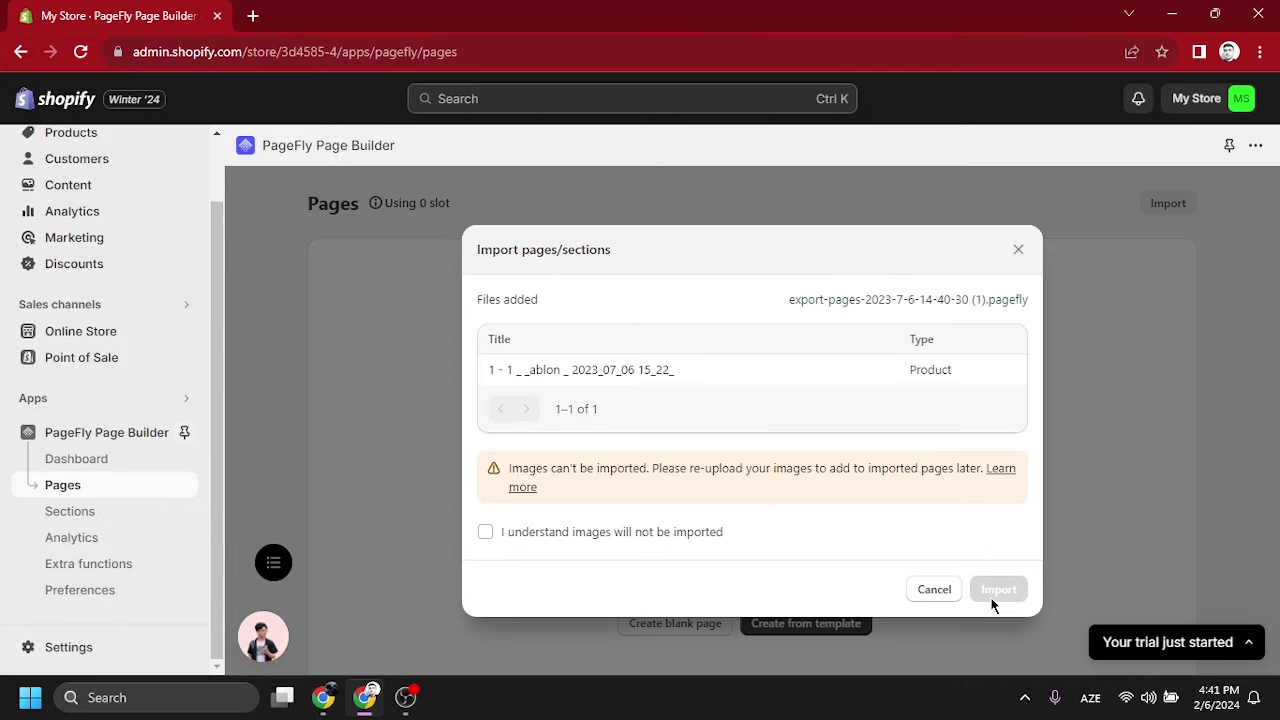
click(485, 533)
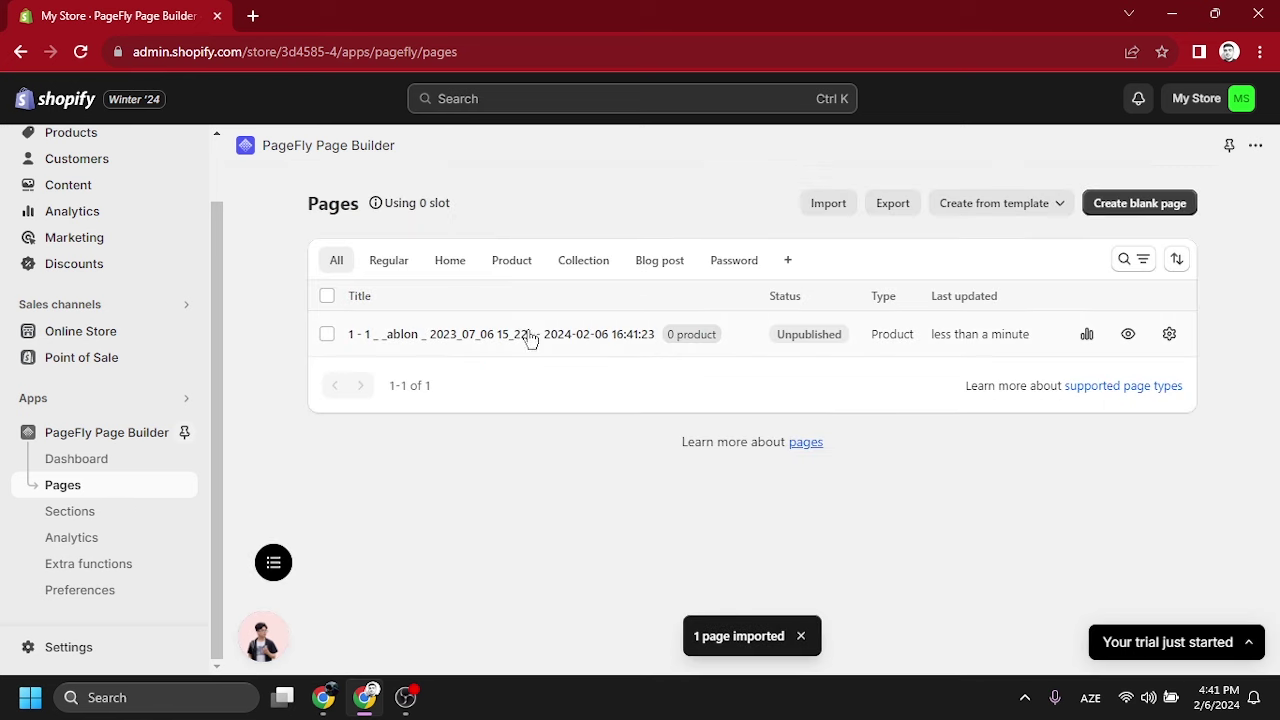
- Open the imported page in the editor, assign the Hoodie product through its Product details element, and save the assignment
click(539, 336)
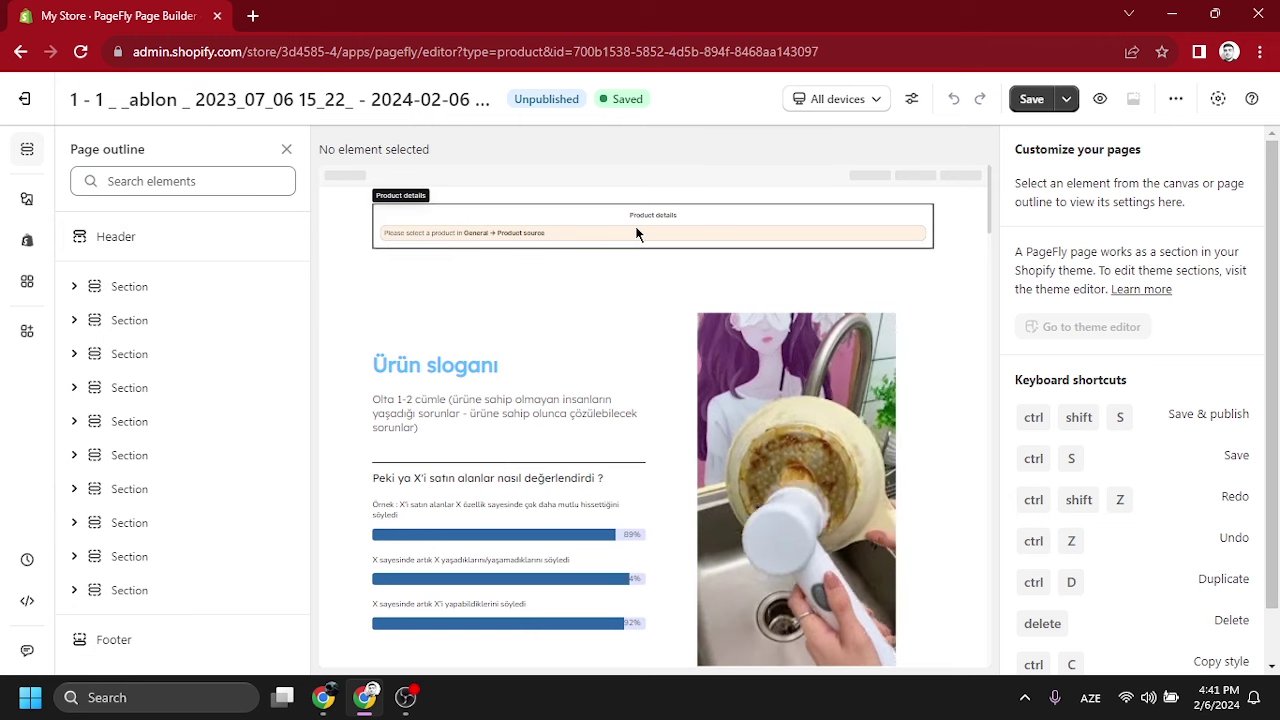
click(691, 218)
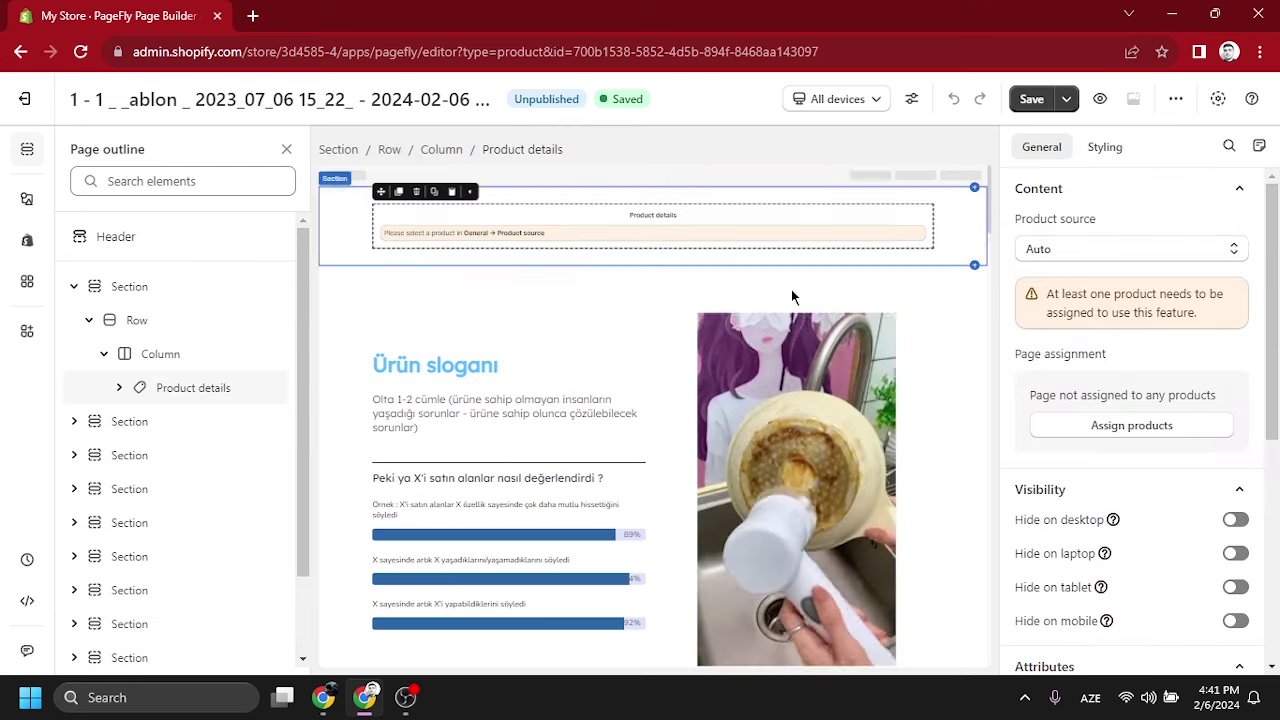
click(1064, 428)
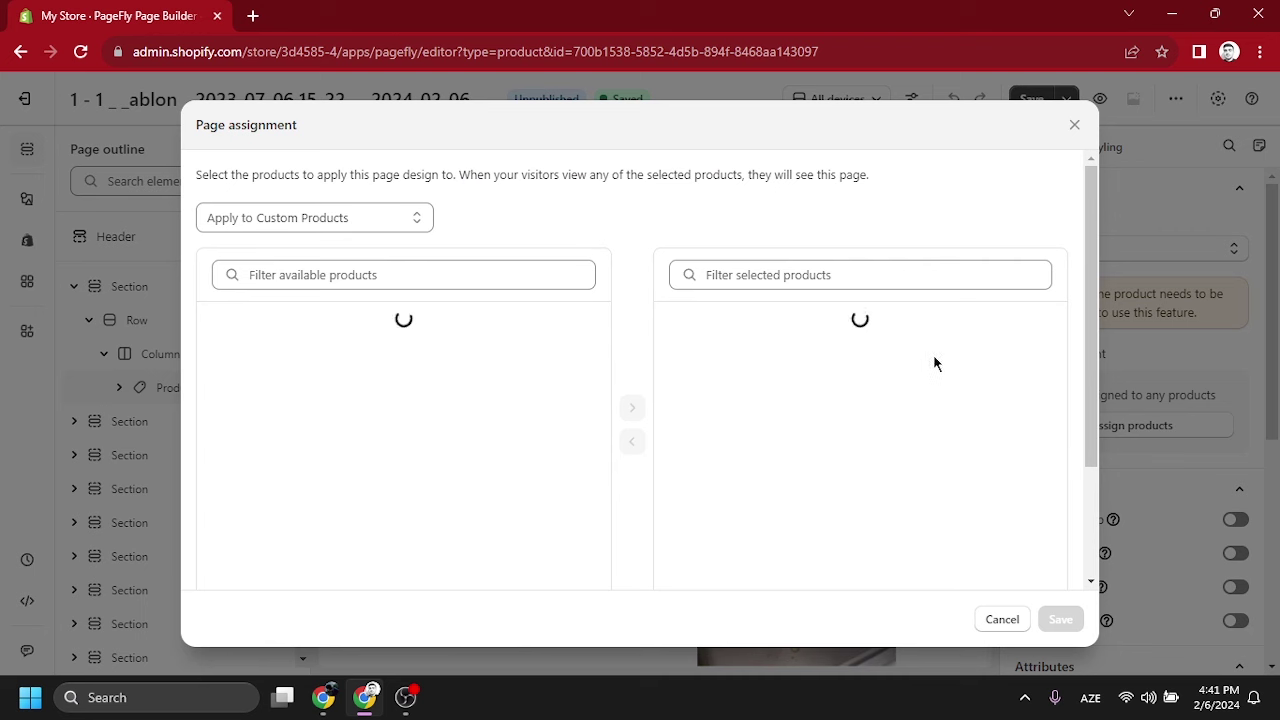
click(216, 380)
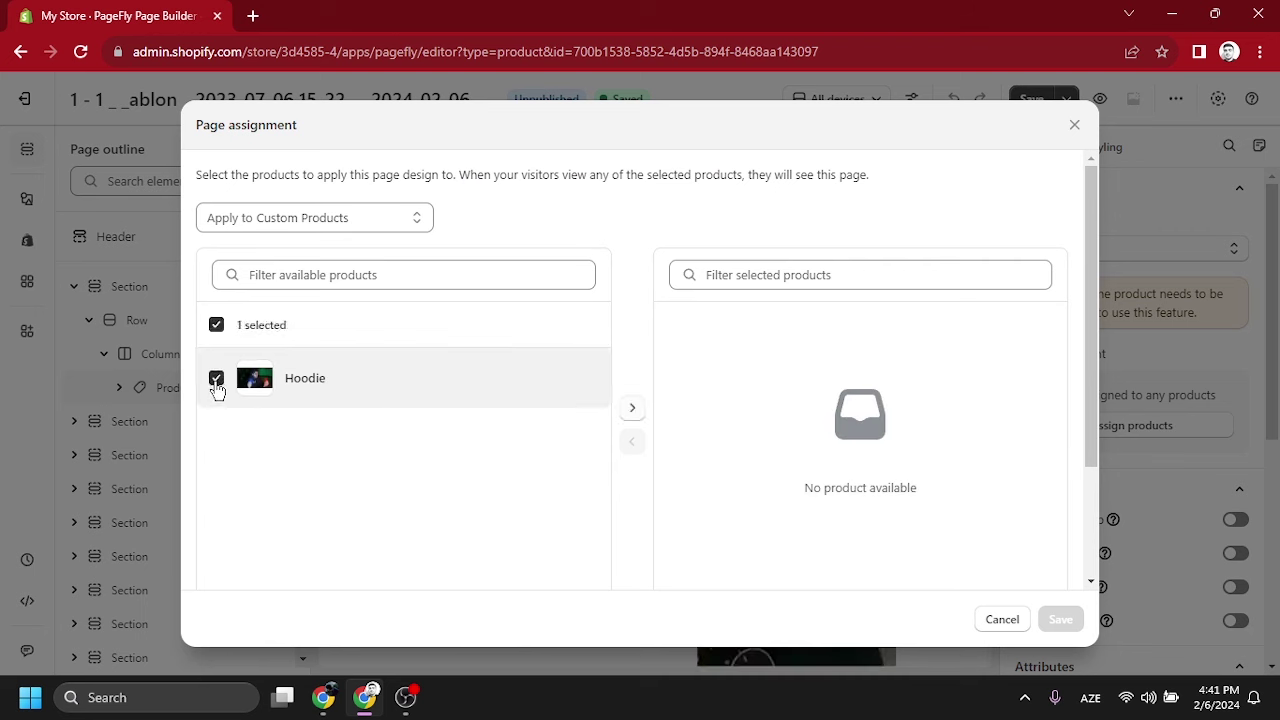
click(632, 408)
click(673, 378)
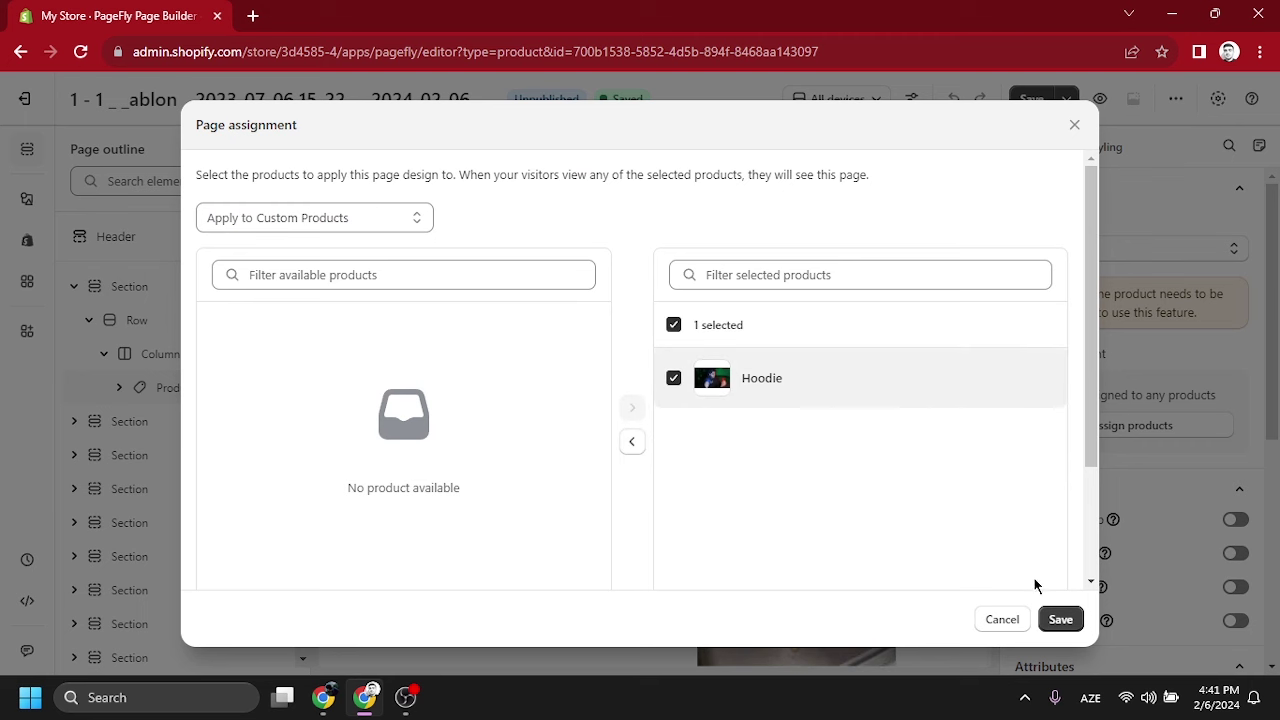
click(1060, 619)
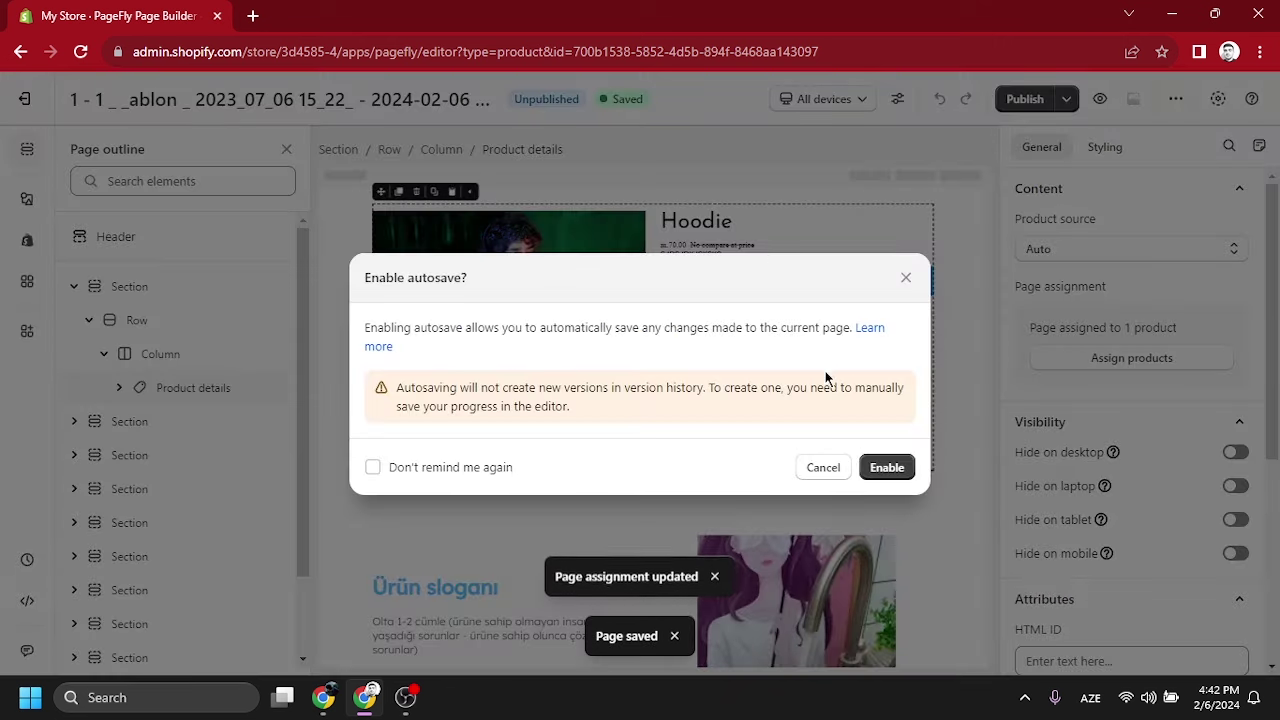
- Opt out of further autosave reminders for the page
click(375, 468)
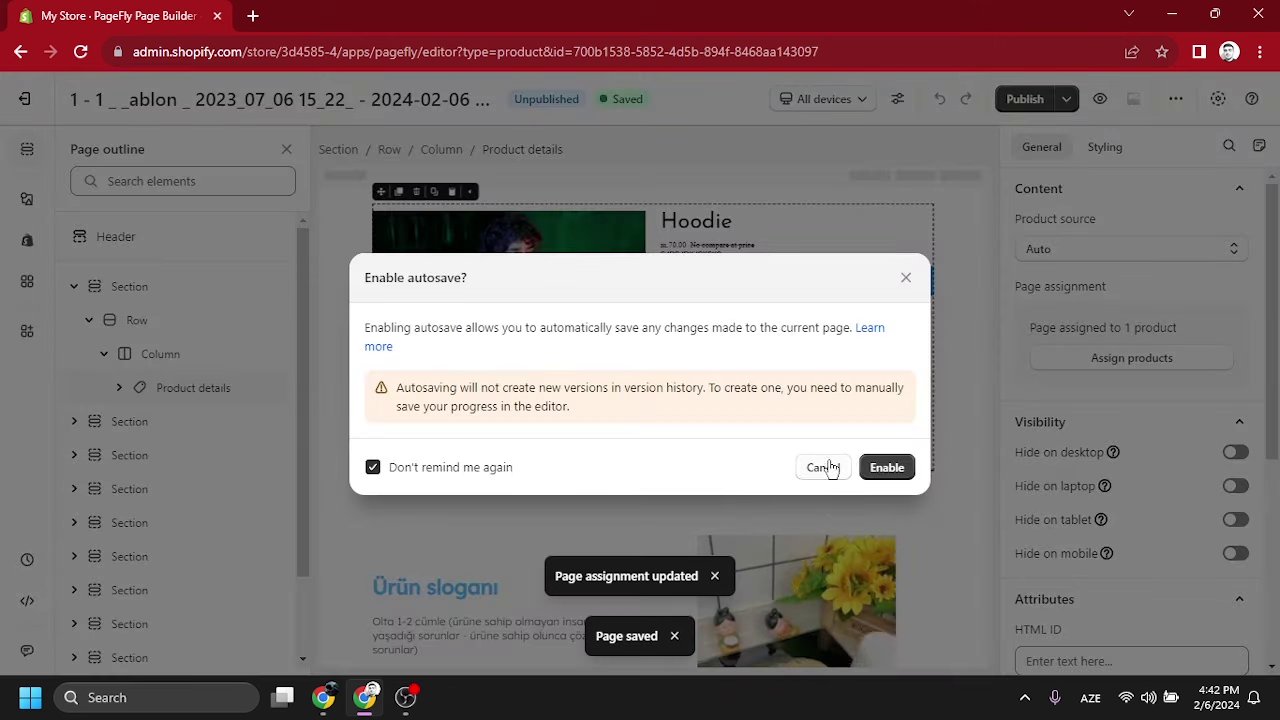
- Enable autosave for the page and switch the editor to the Mobile device view
click(887, 468)
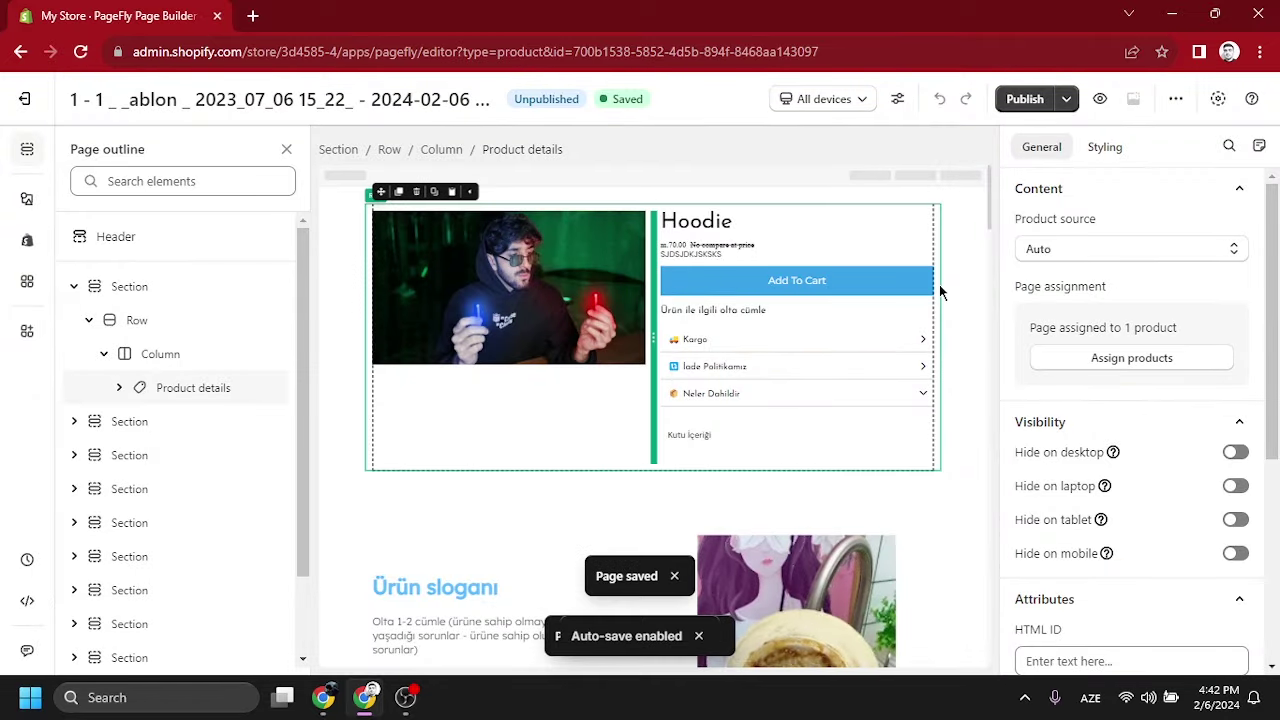
click(830, 104)
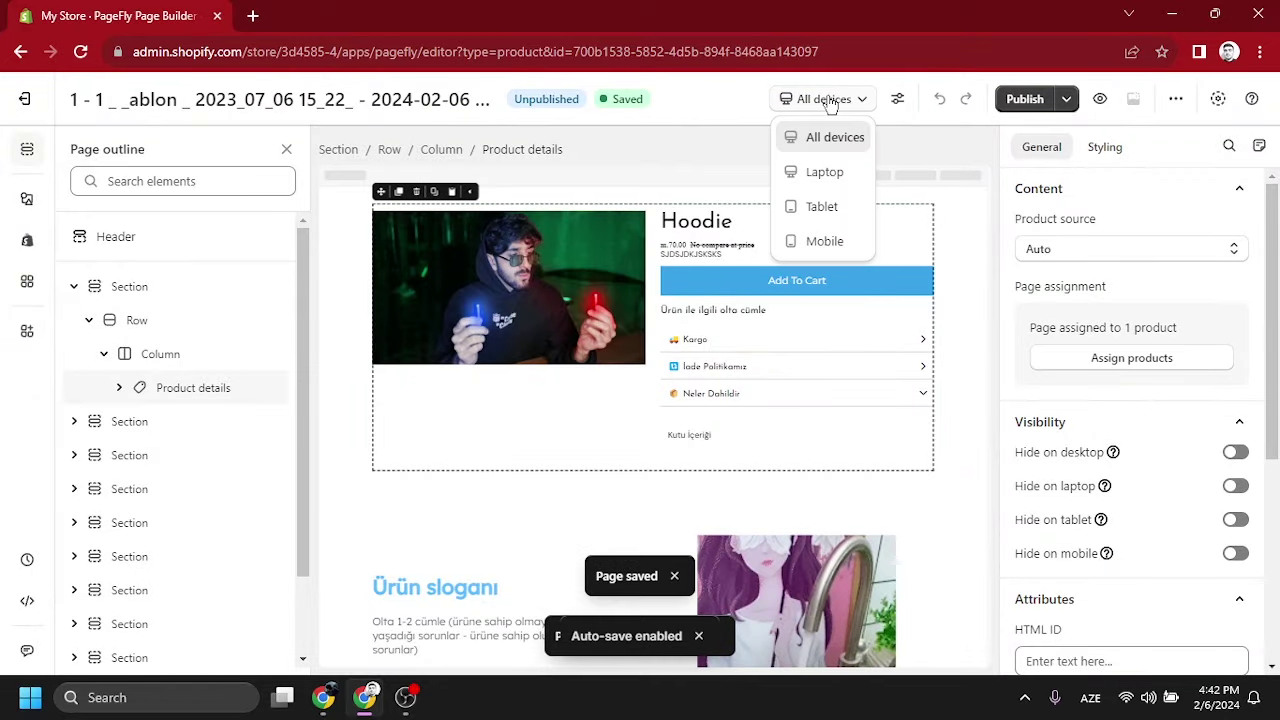
click(823, 242)
scroll(738, 371, up, 1)
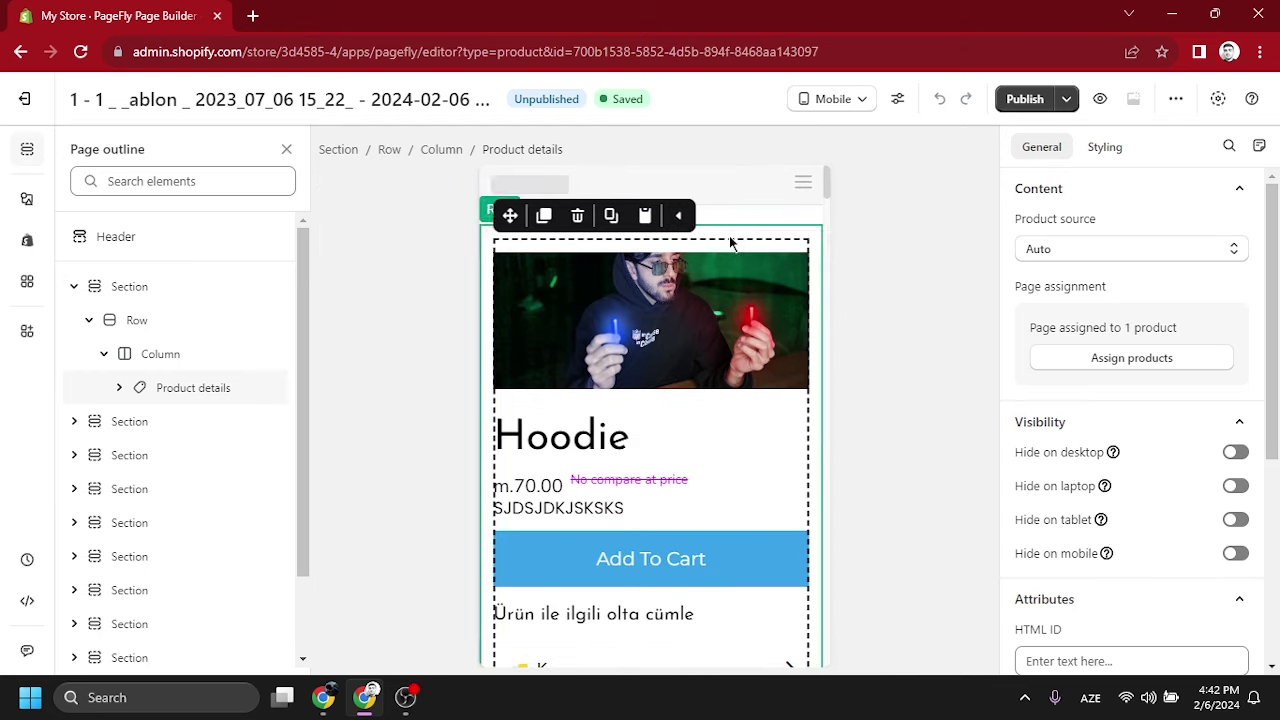
- Delete the product description element between the price and the Add To Cart button
scroll(705, 393, down, 1)
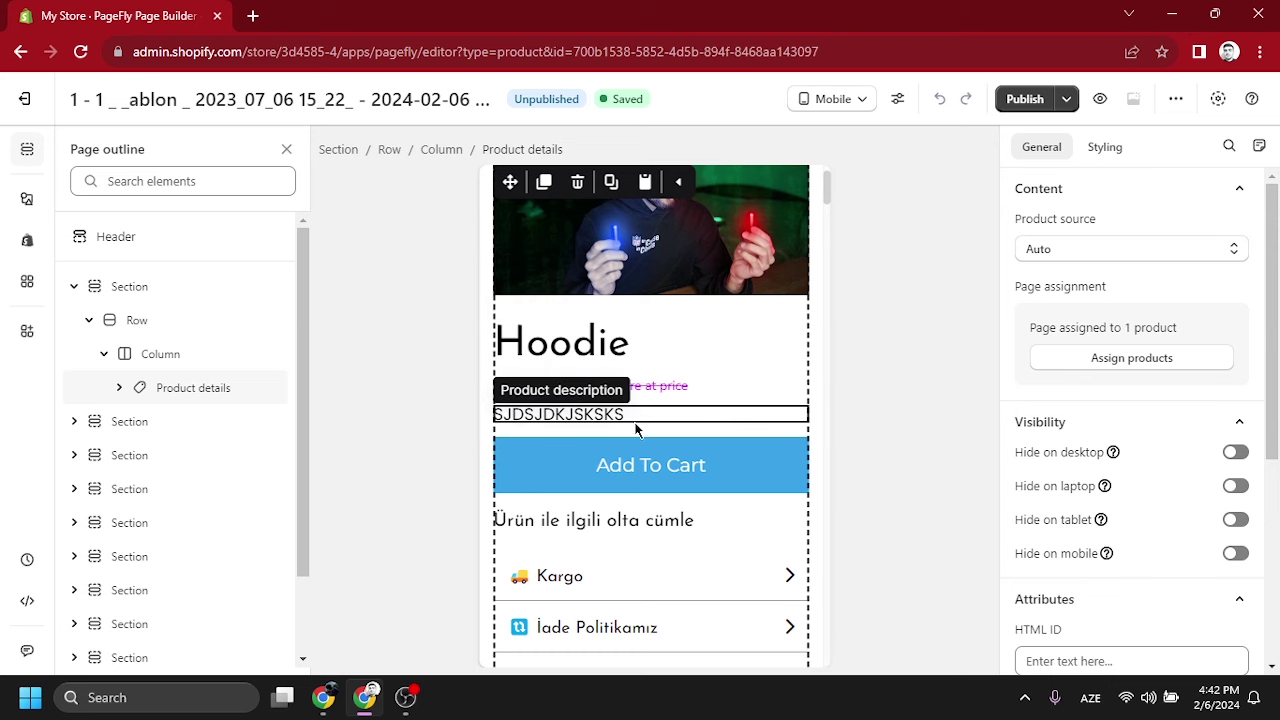
click(630, 392)
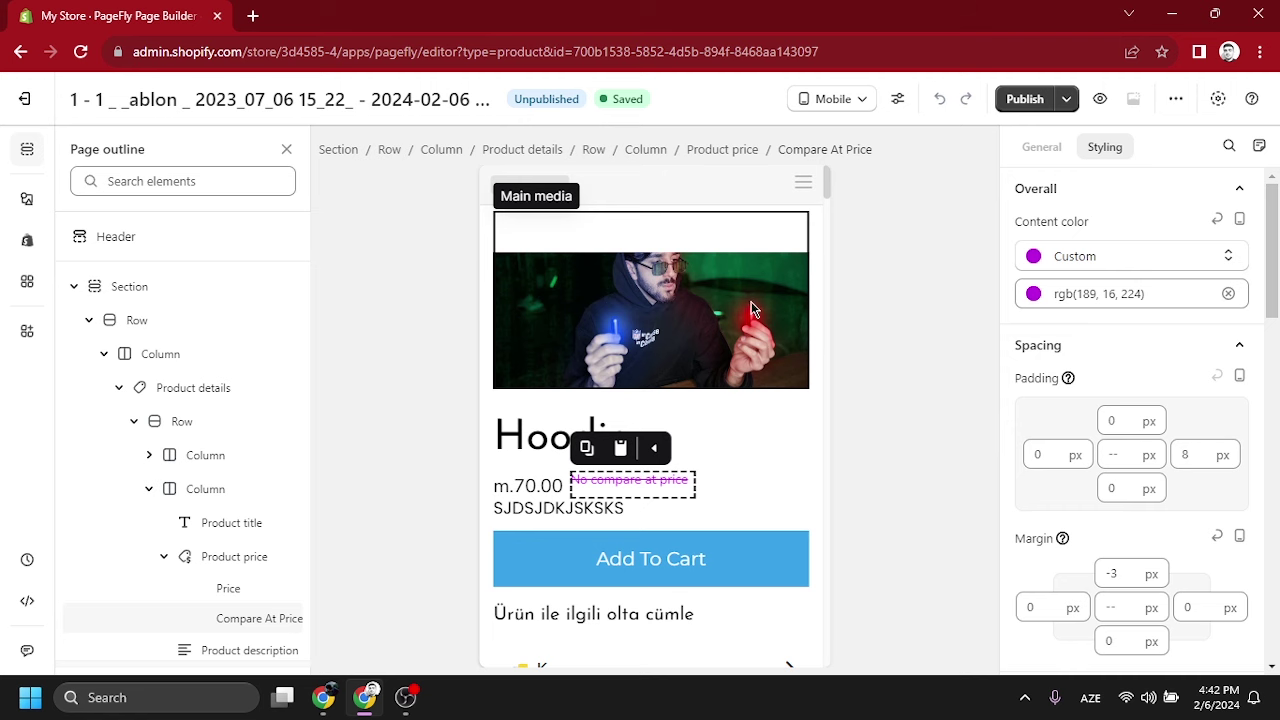
scroll(727, 294, down, 1)
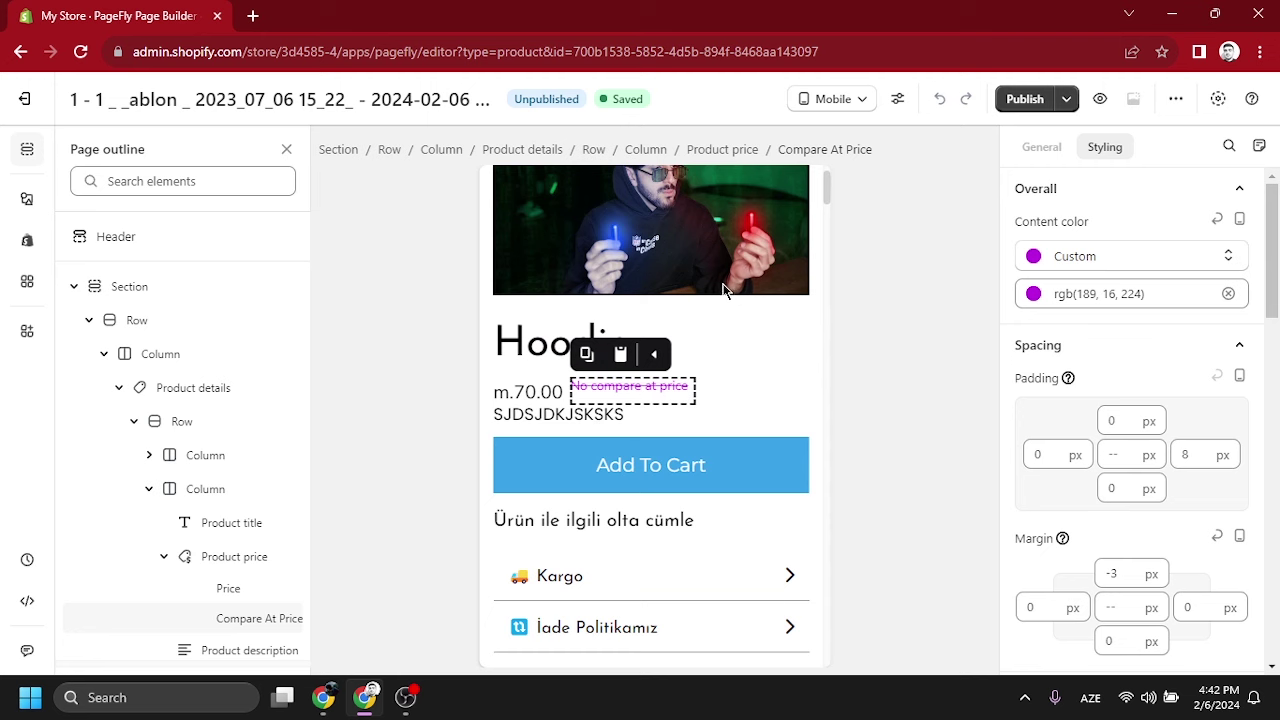
click(704, 347)
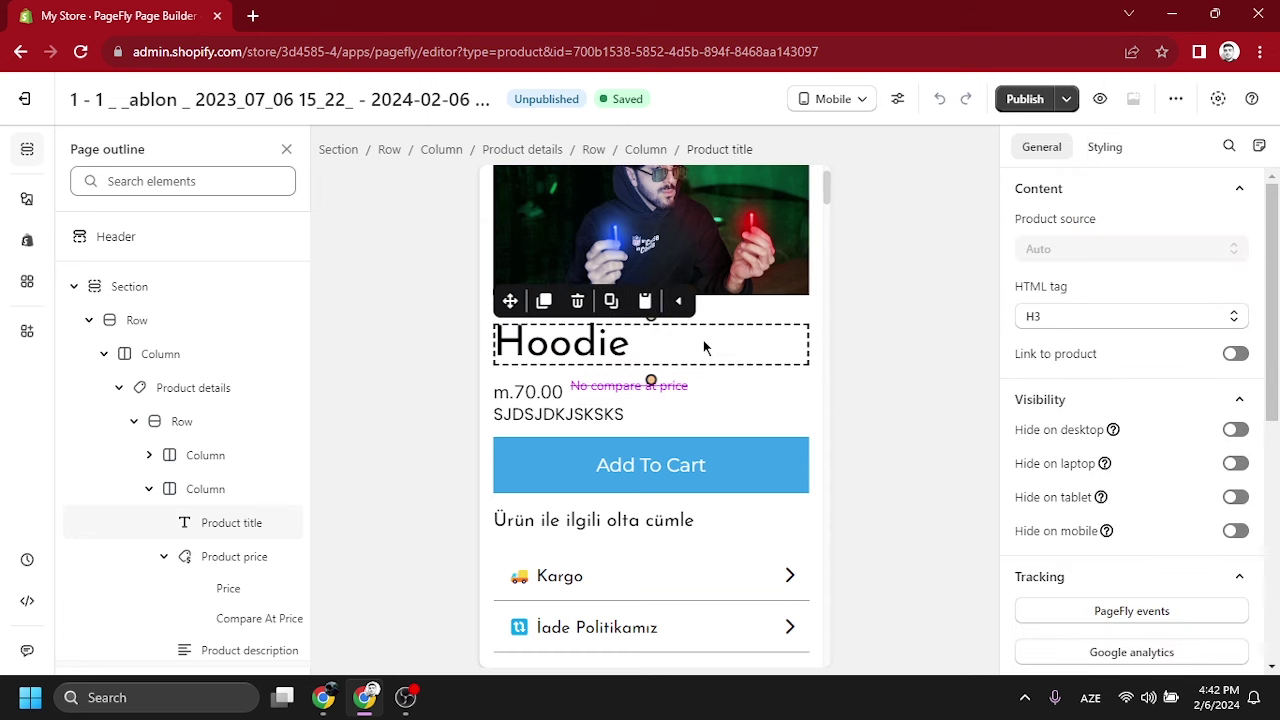
click(726, 424)
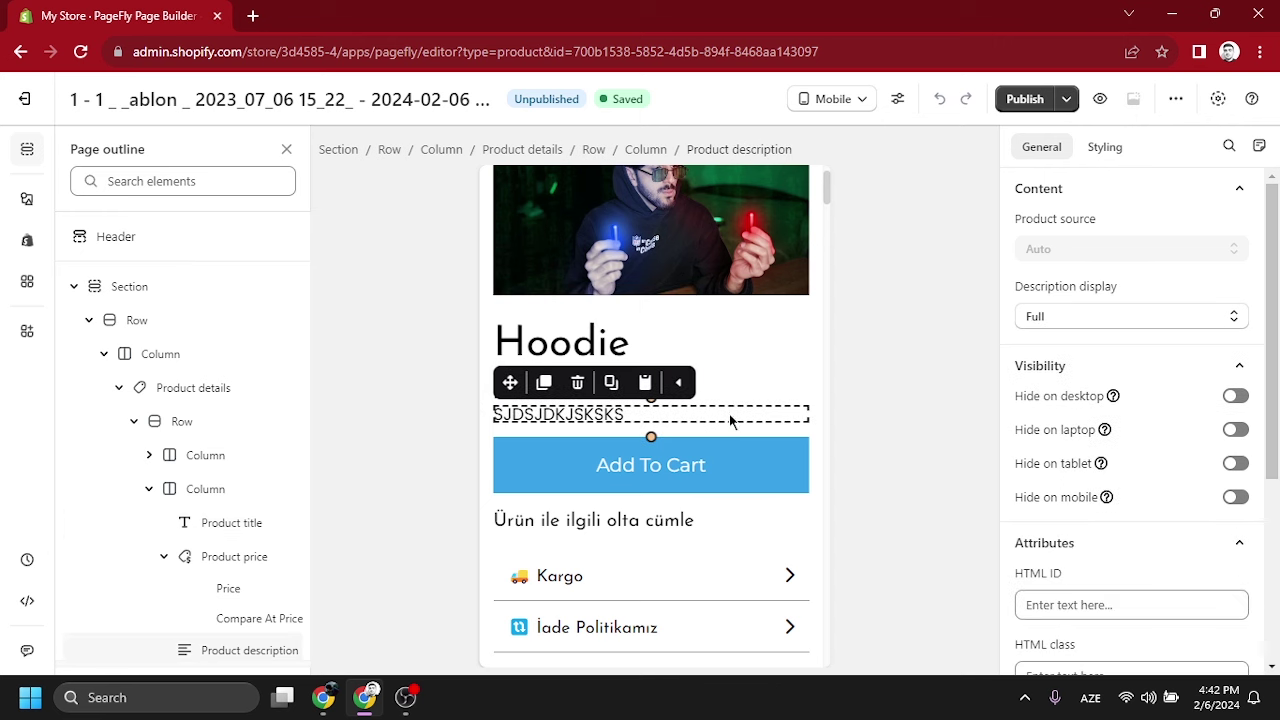
click(577, 380)
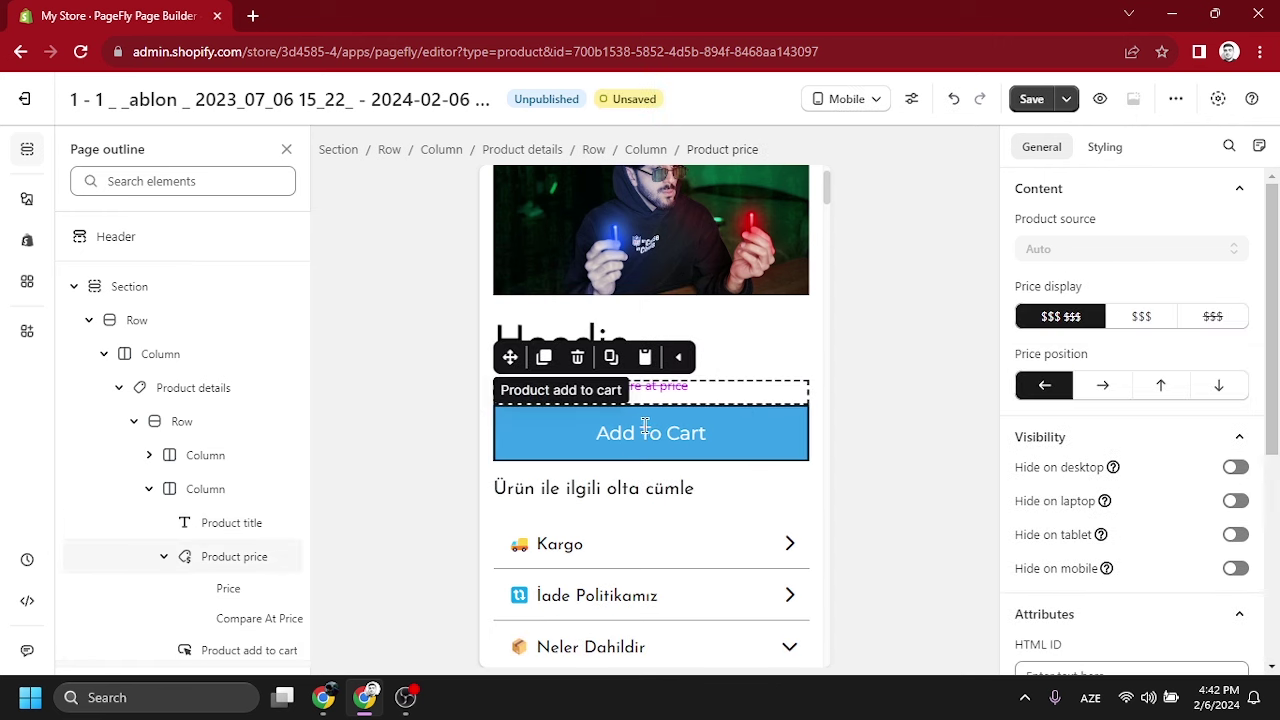
- Try Color 1 and Color 4 as the Add To Cart button's content color and settle on Color 5
click(754, 435)
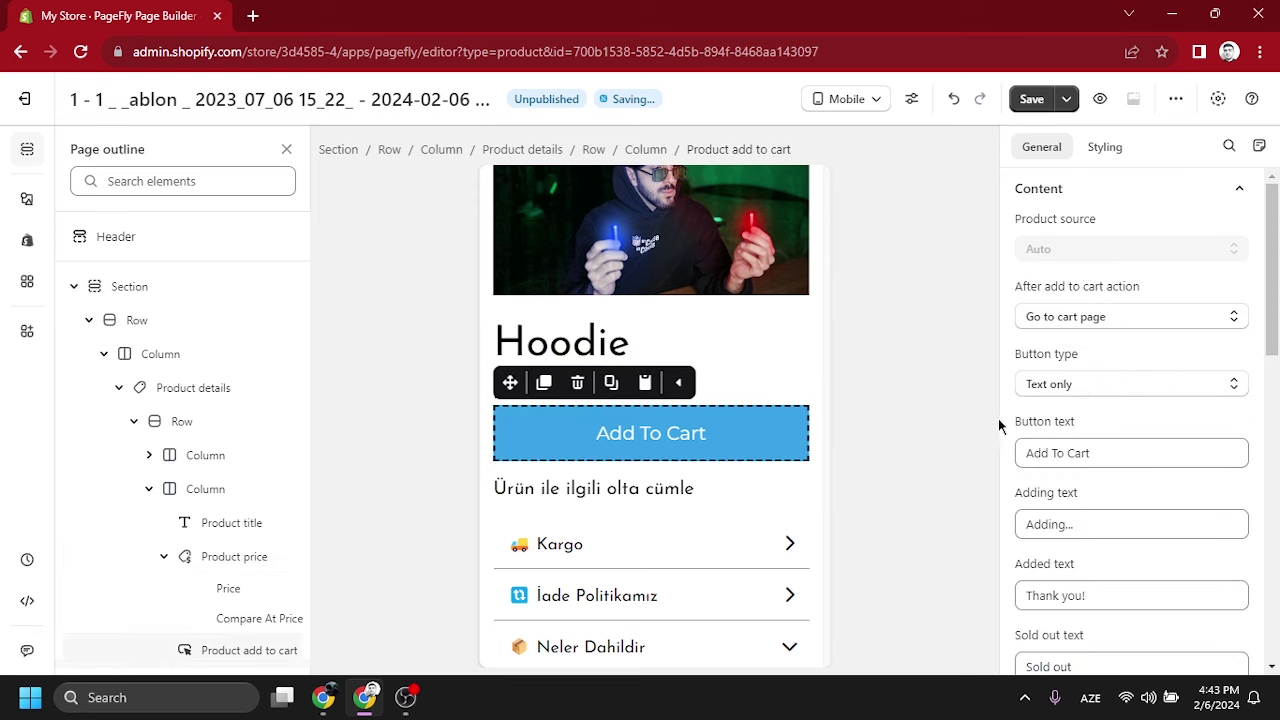
scroll(1100, 395, down, 5)
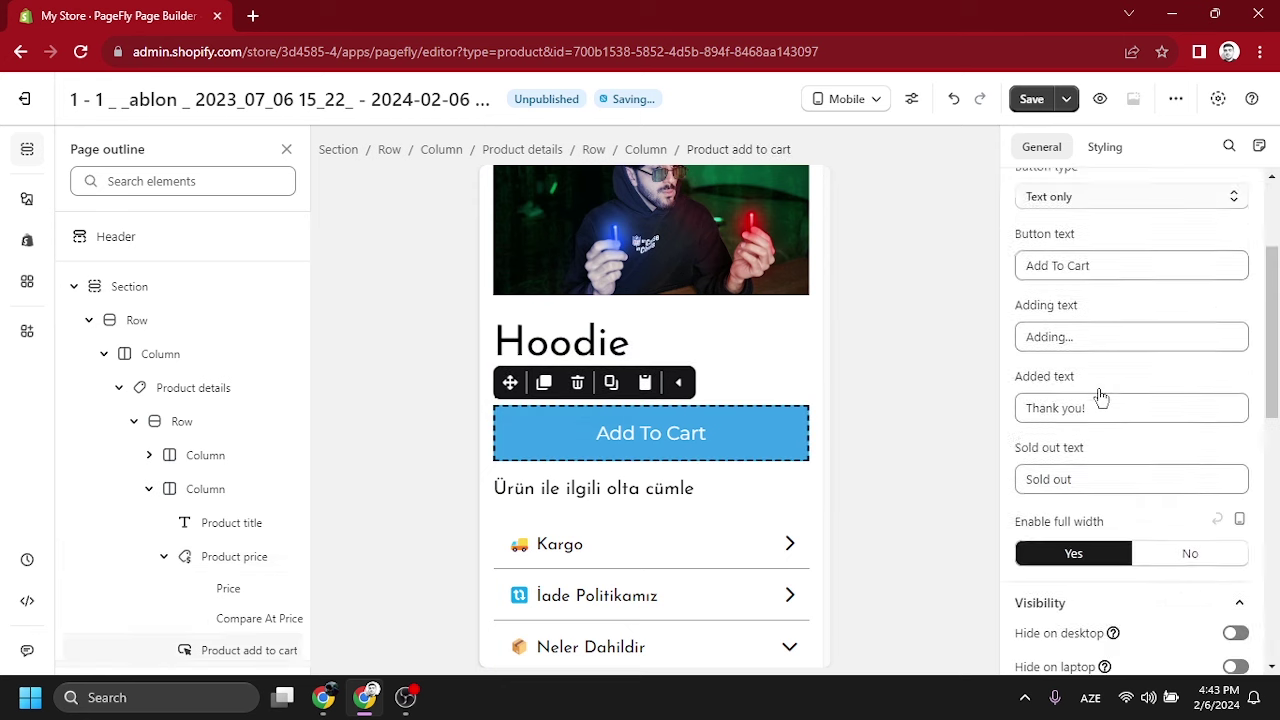
click(1103, 148)
scroll(1119, 450, down, 4)
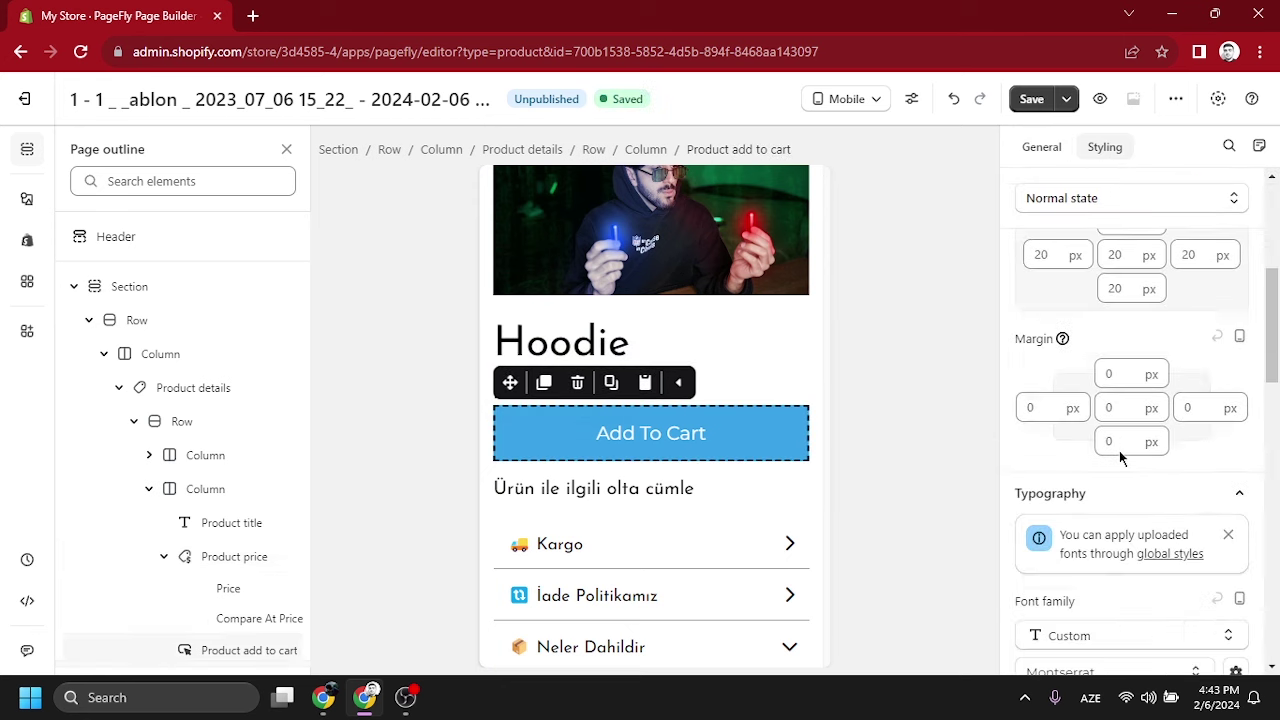
scroll(1125, 380, up, 4)
click(1133, 318)
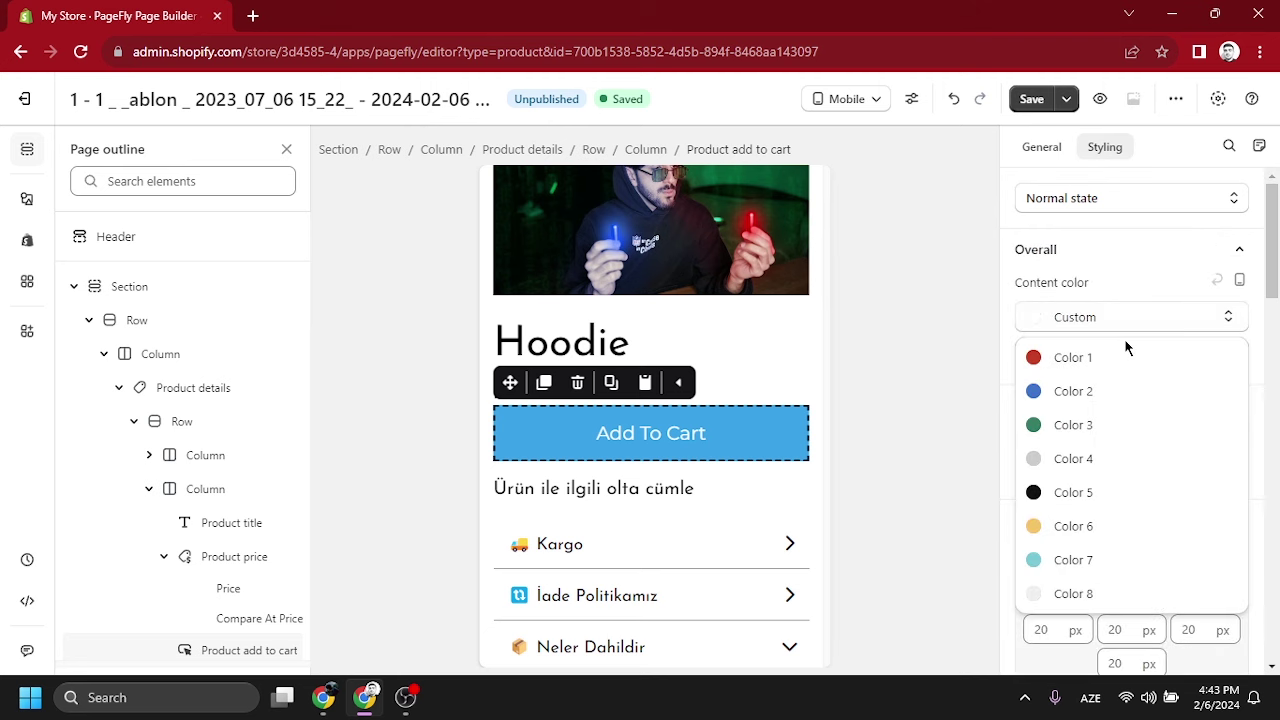
click(1117, 356)
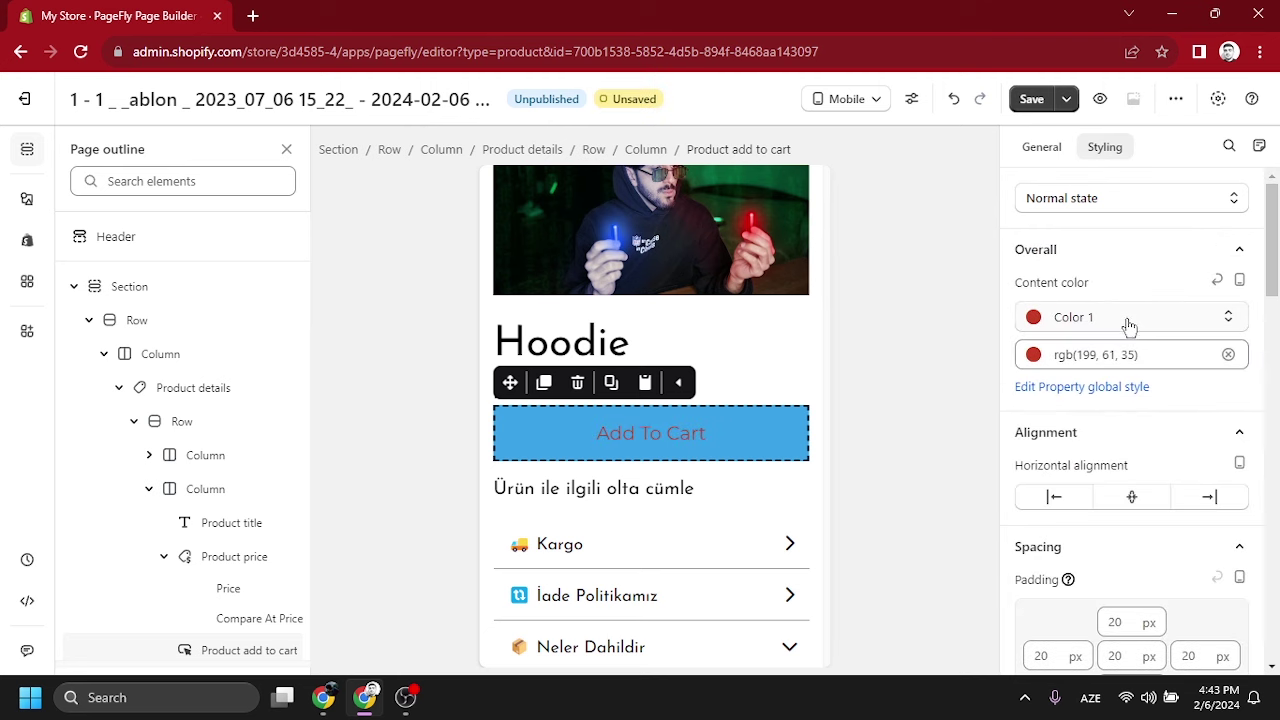
click(1128, 326)
click(1118, 460)
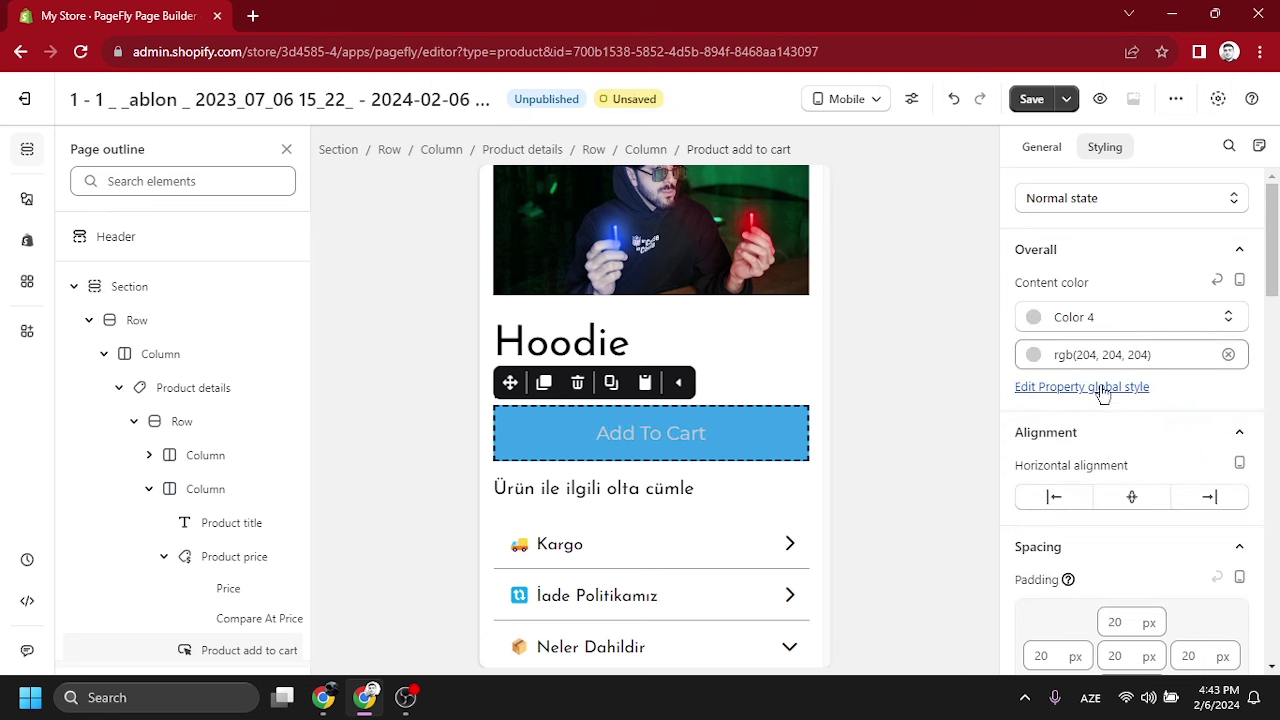
click(1124, 328)
click(1113, 492)
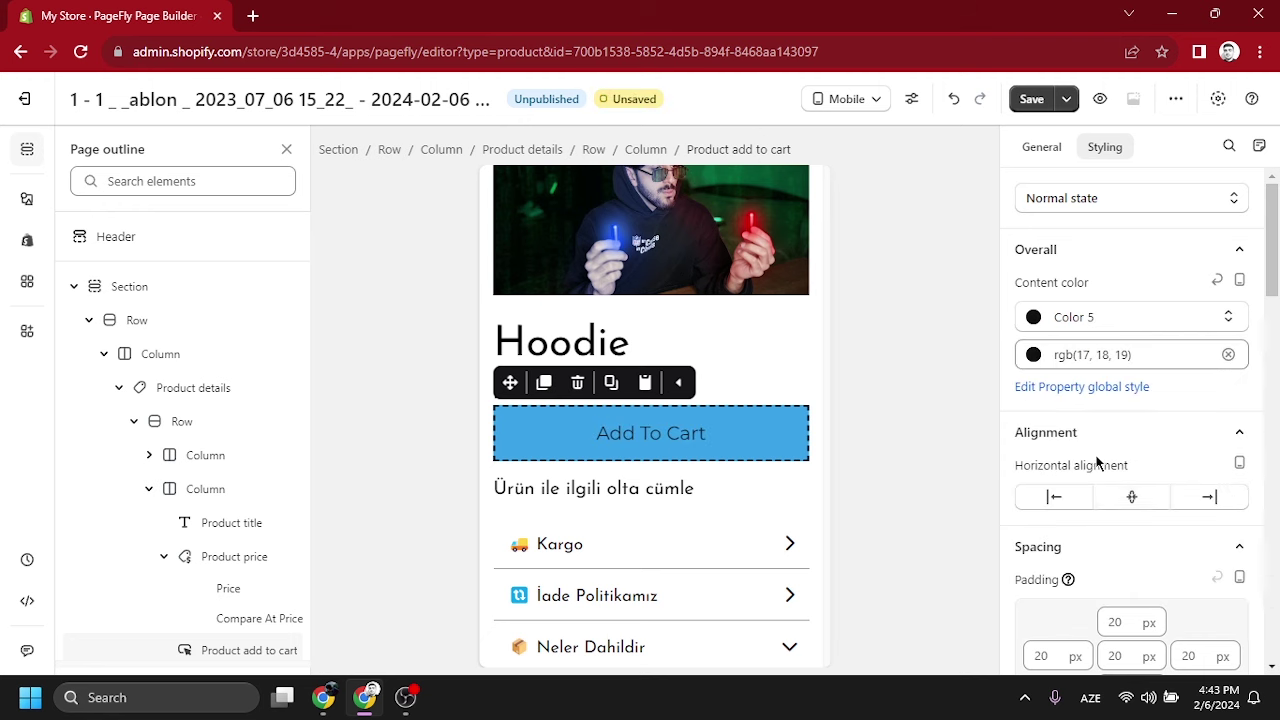
- Try a left padding of 70 px on the Add To Cart button and clear it again
scroll(1094, 453, down, 2)
click(1026, 471)
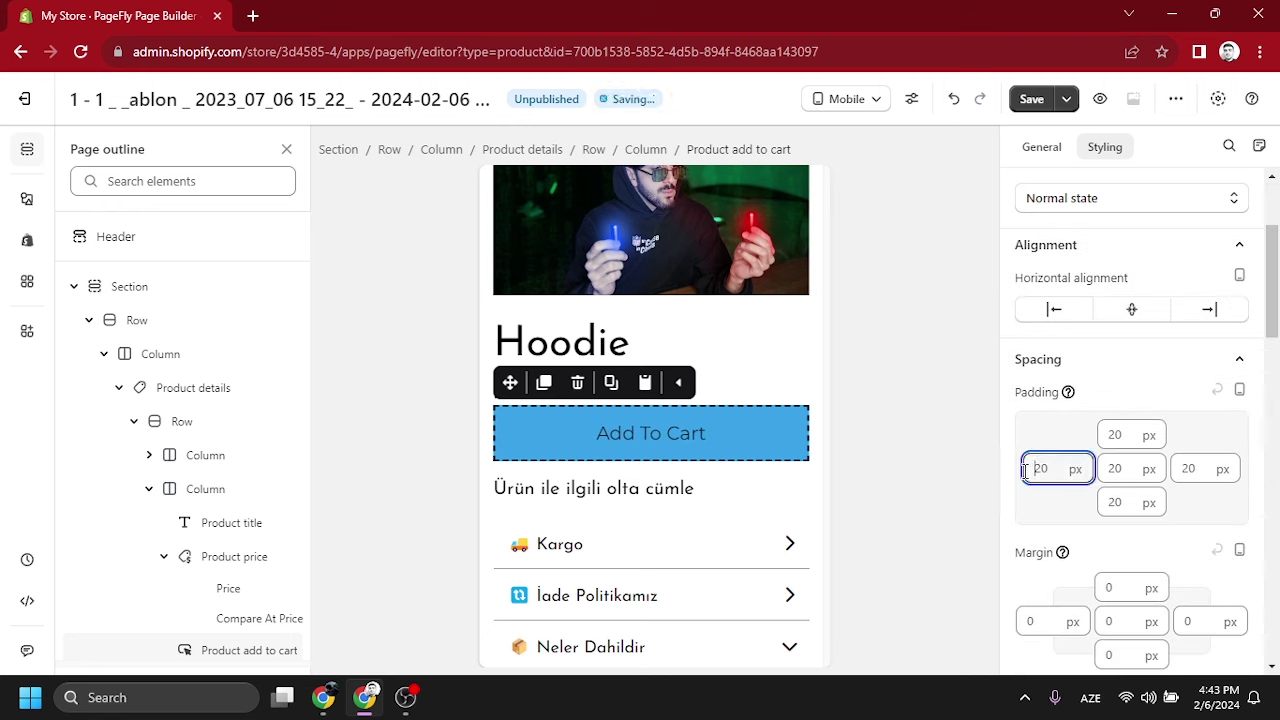
text(70)
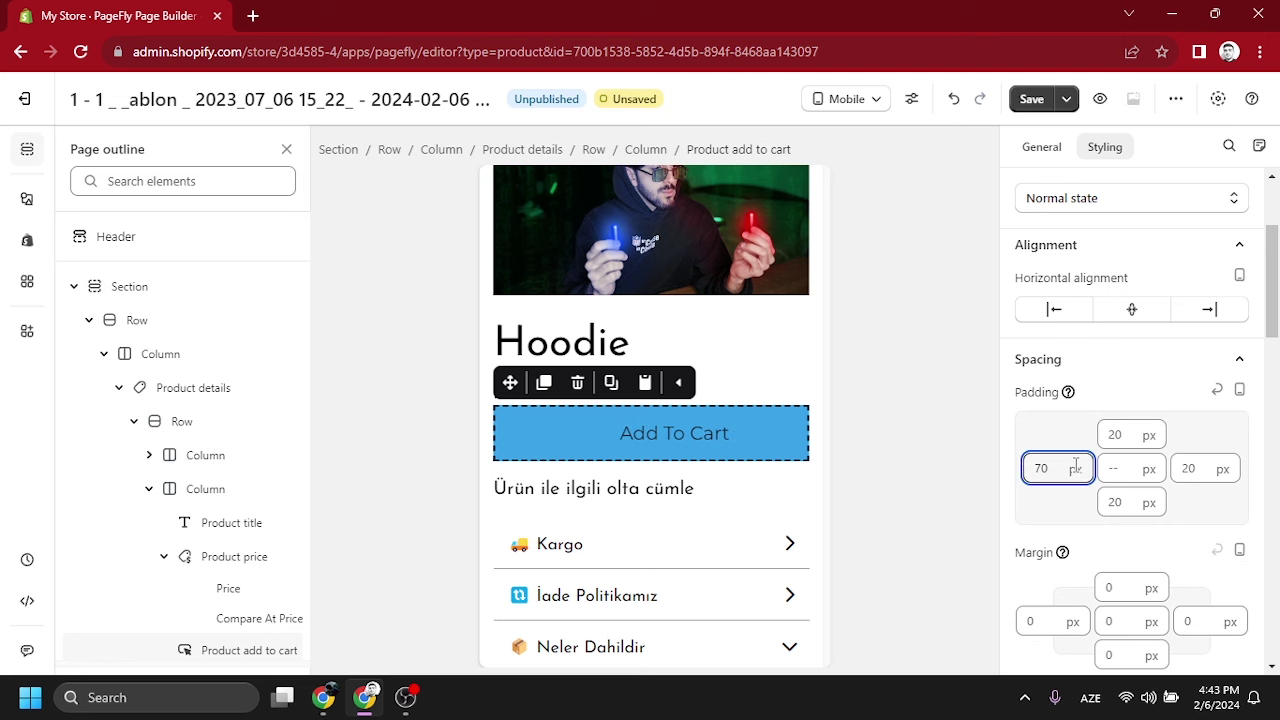
key(BackSpace)
key(BackSpace)
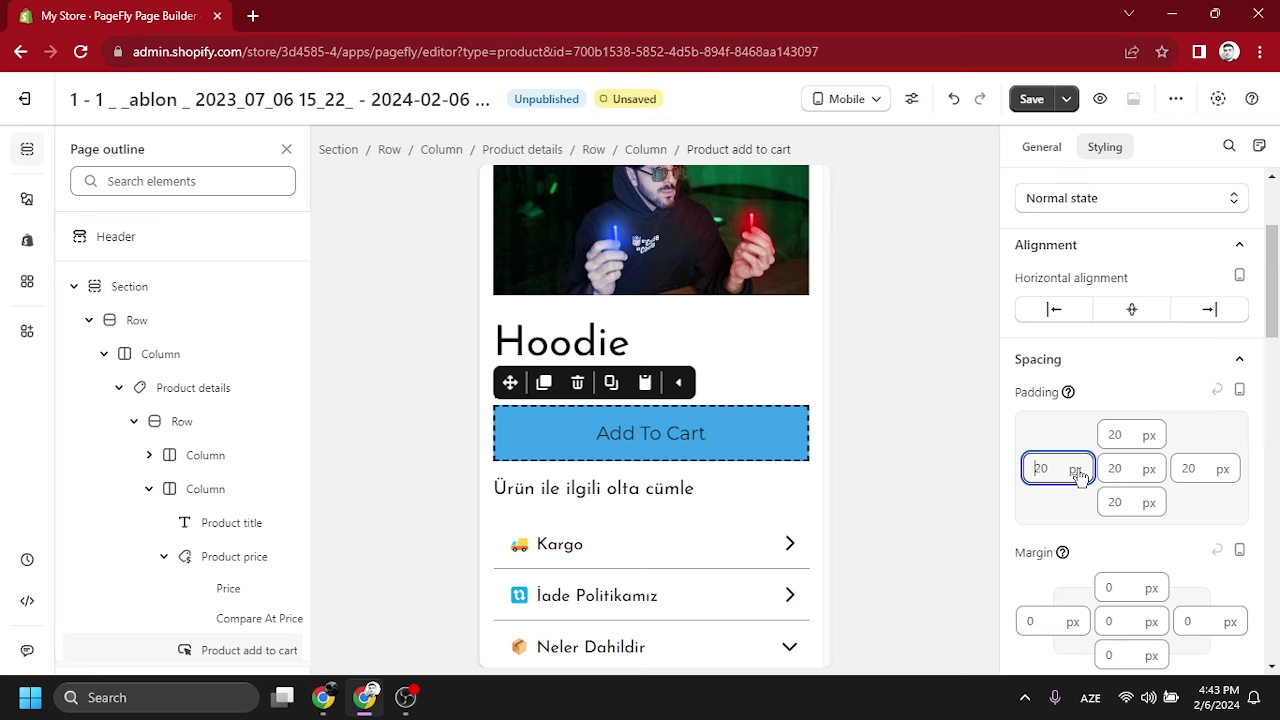
- Set the Add To Cart button's top margin to 50 px and its bottom margin to 70 px
scroll(1078, 474, down, 2)
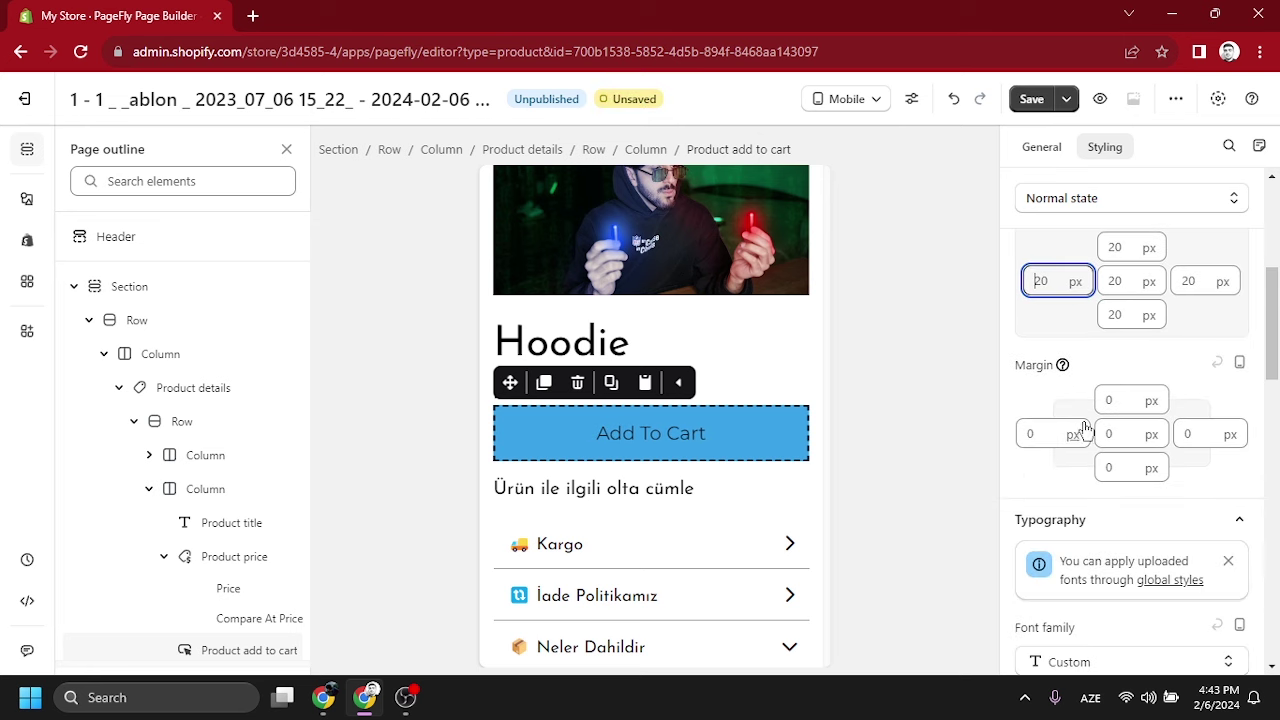
click(1118, 398)
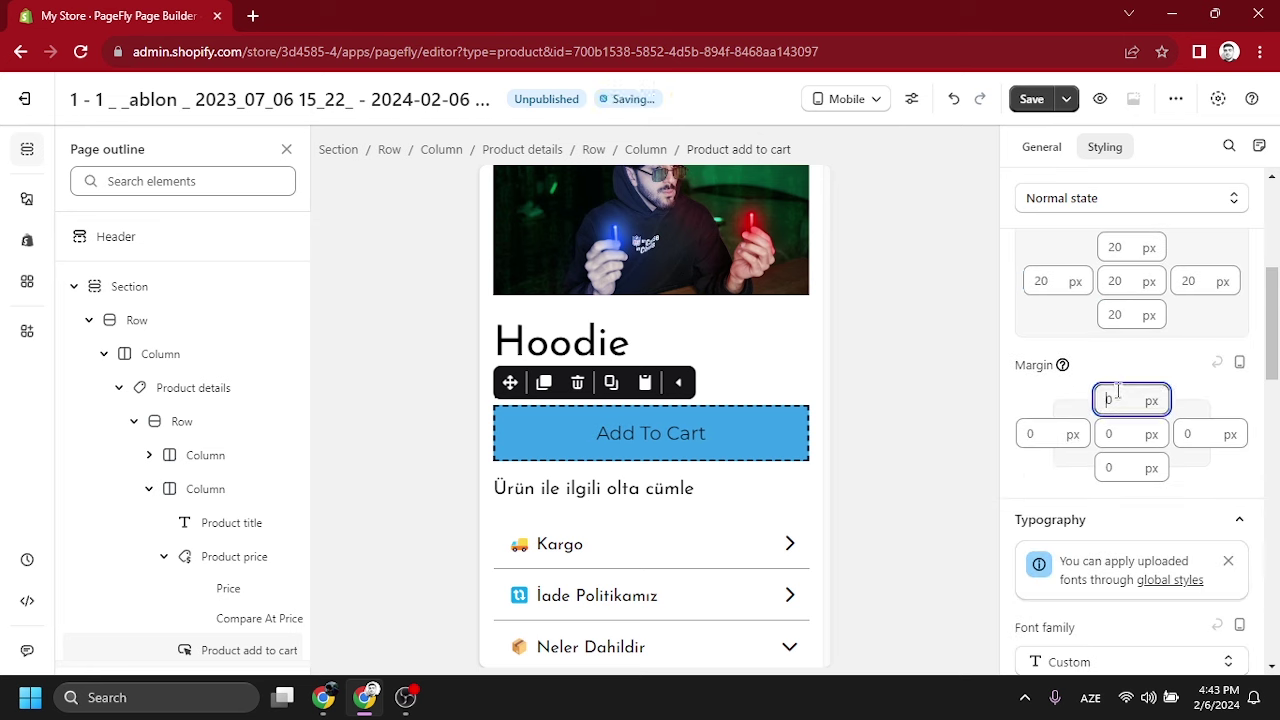
text(50)
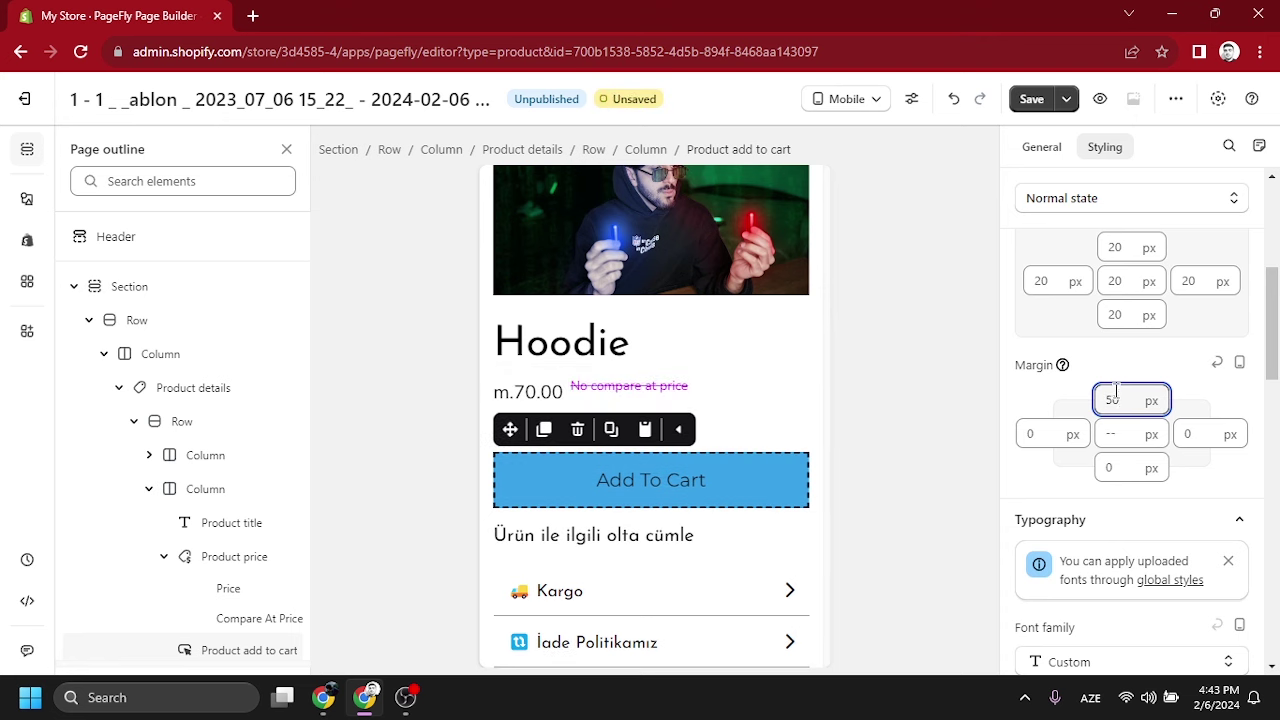
click(1104, 468)
text(70)
click(1126, 372)
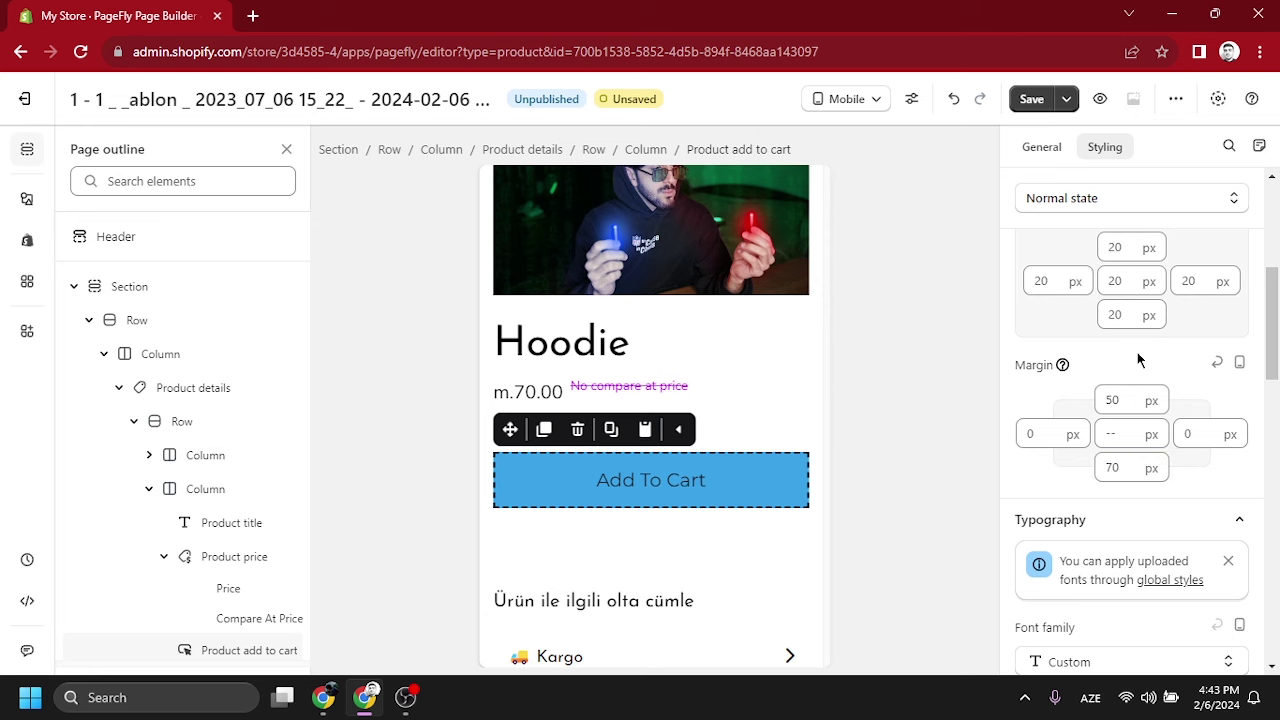
- Preview the product page in a separate browser tab and return to the editor
scroll(715, 350, down, 1)
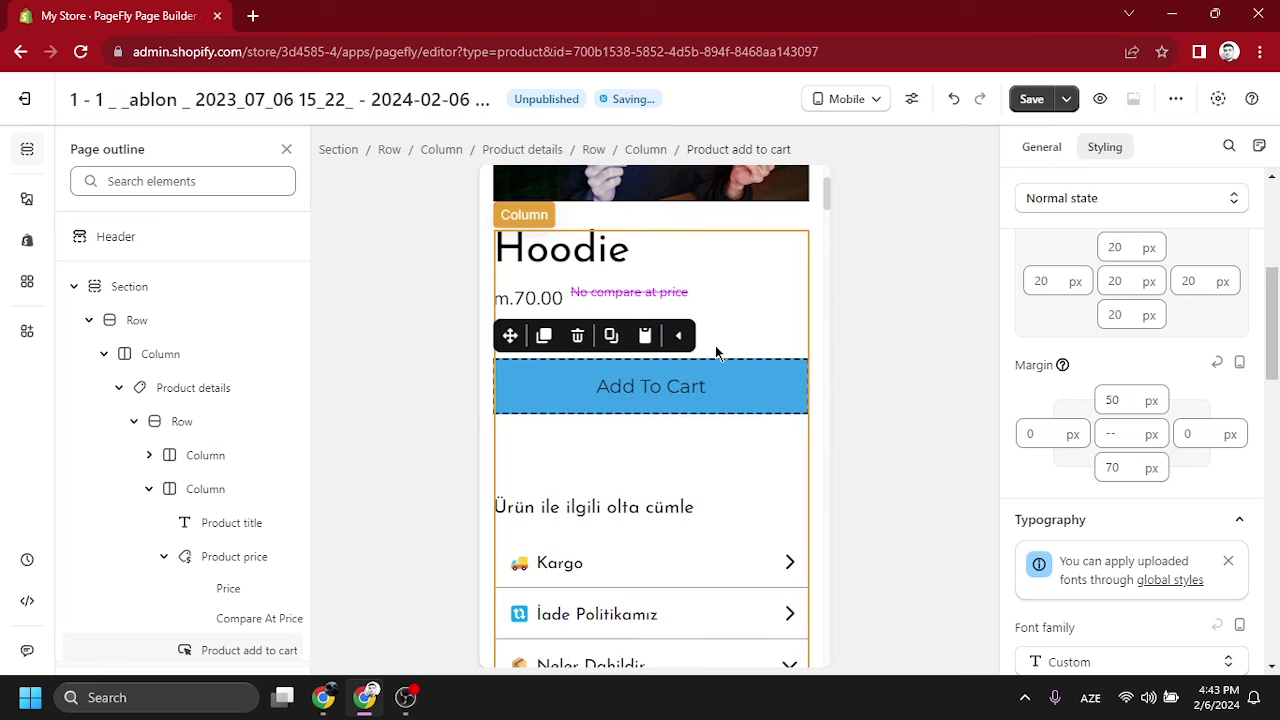
click(1100, 100)
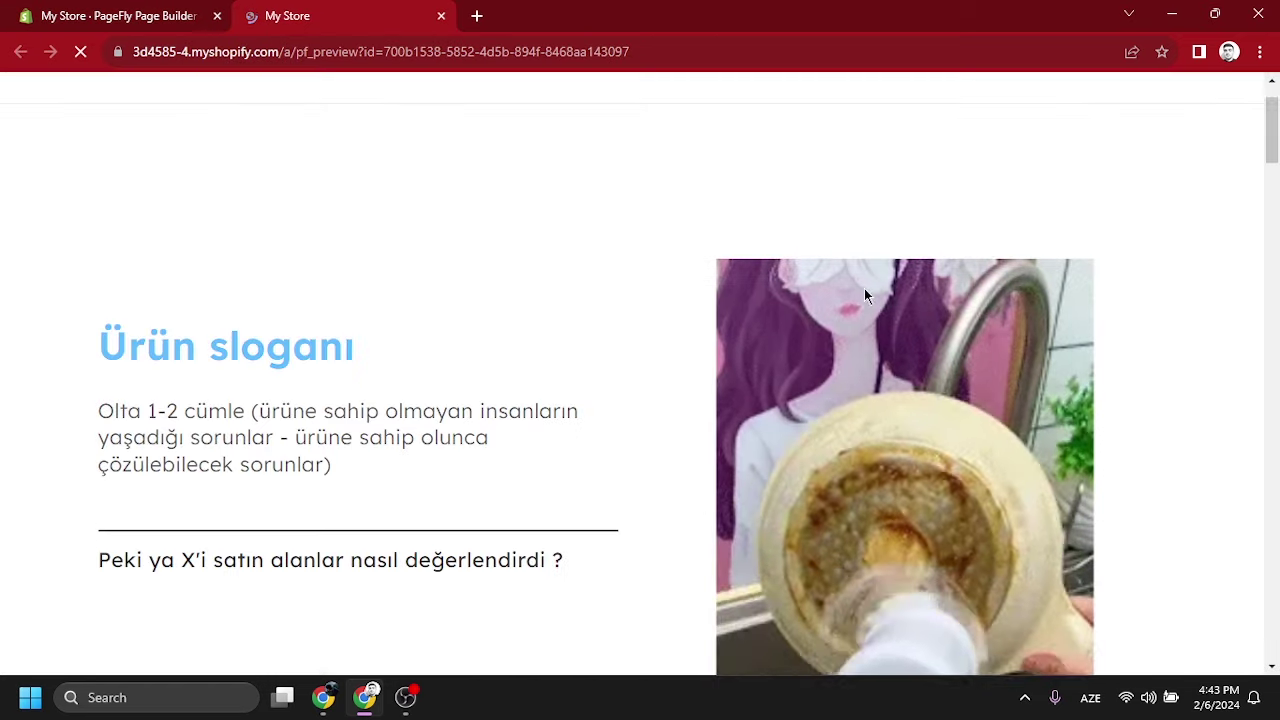
click(441, 16)
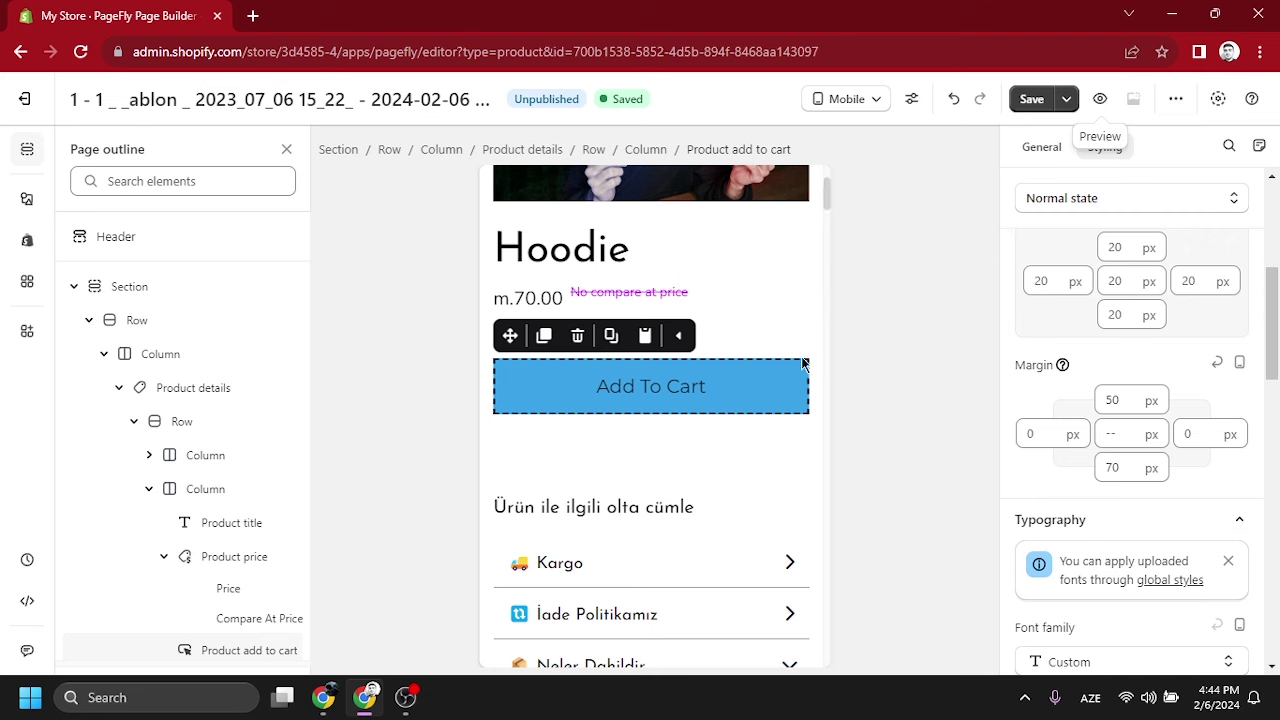
- Replace the paragraph below the Add To Cart button with "Şaşırtmaya hazırmıyız?"
scroll(780, 420, down, 2)
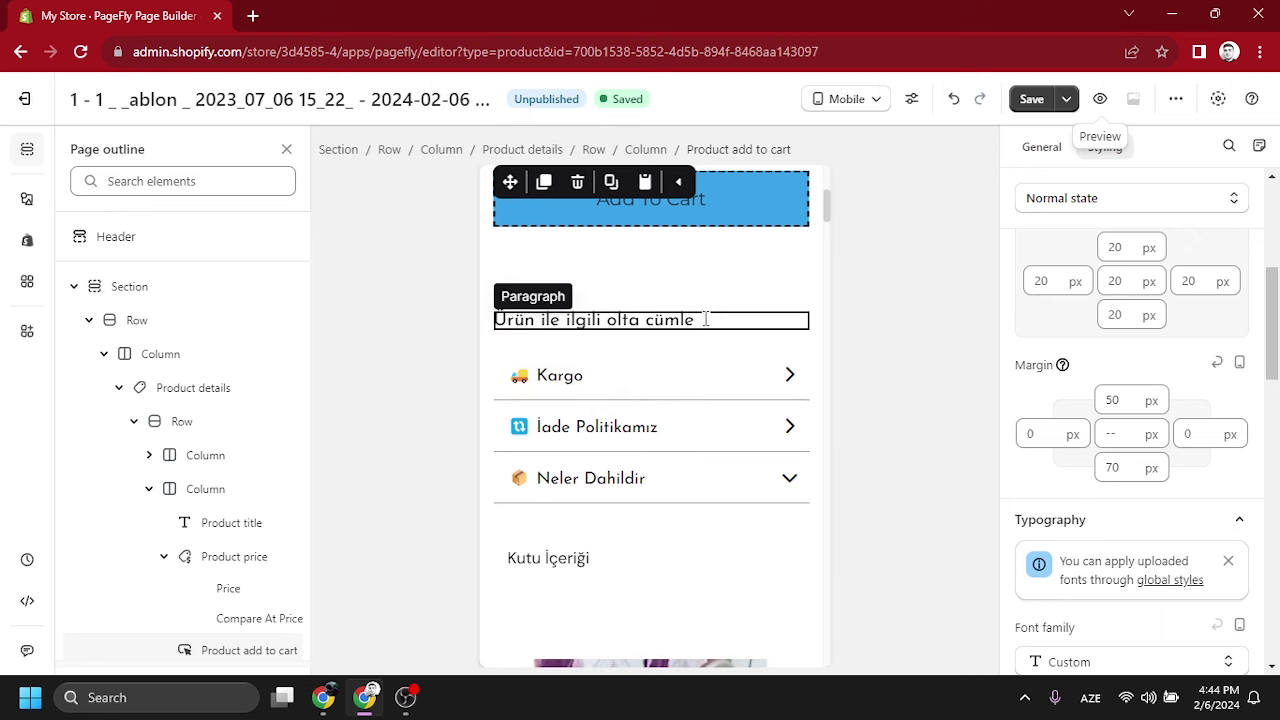
click(705, 319)
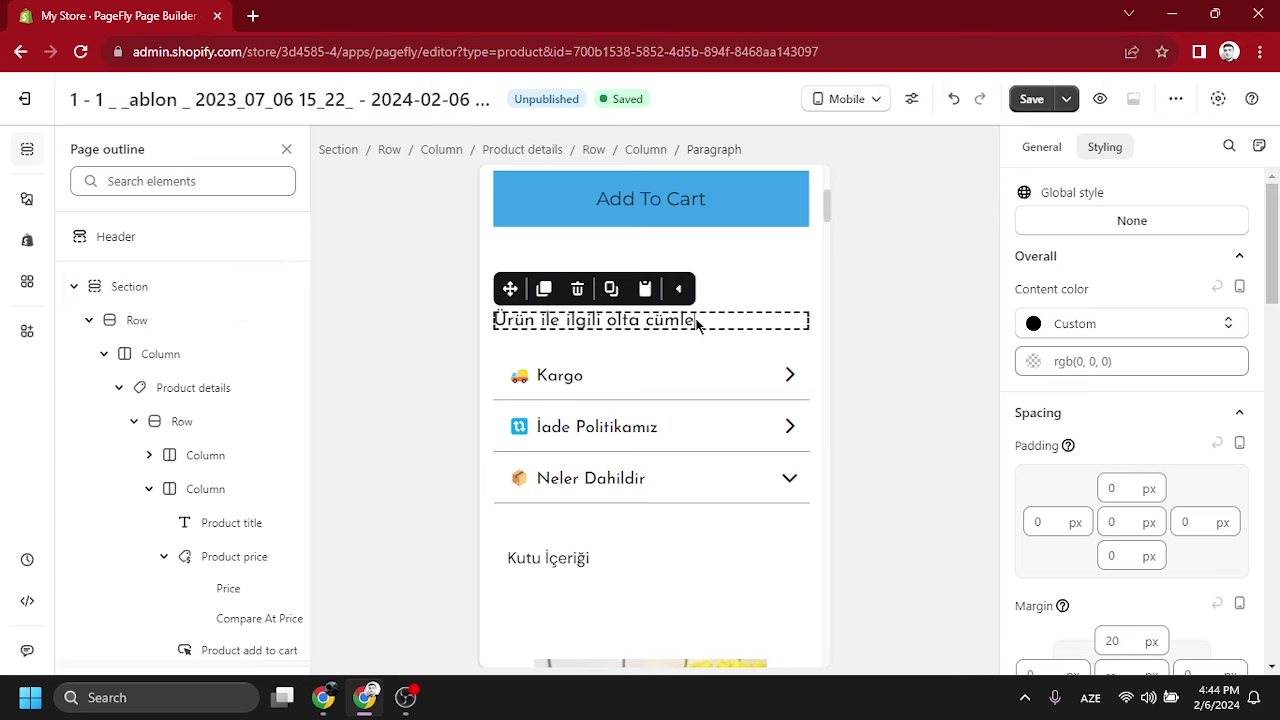
drag(692, 319, 494, 318)
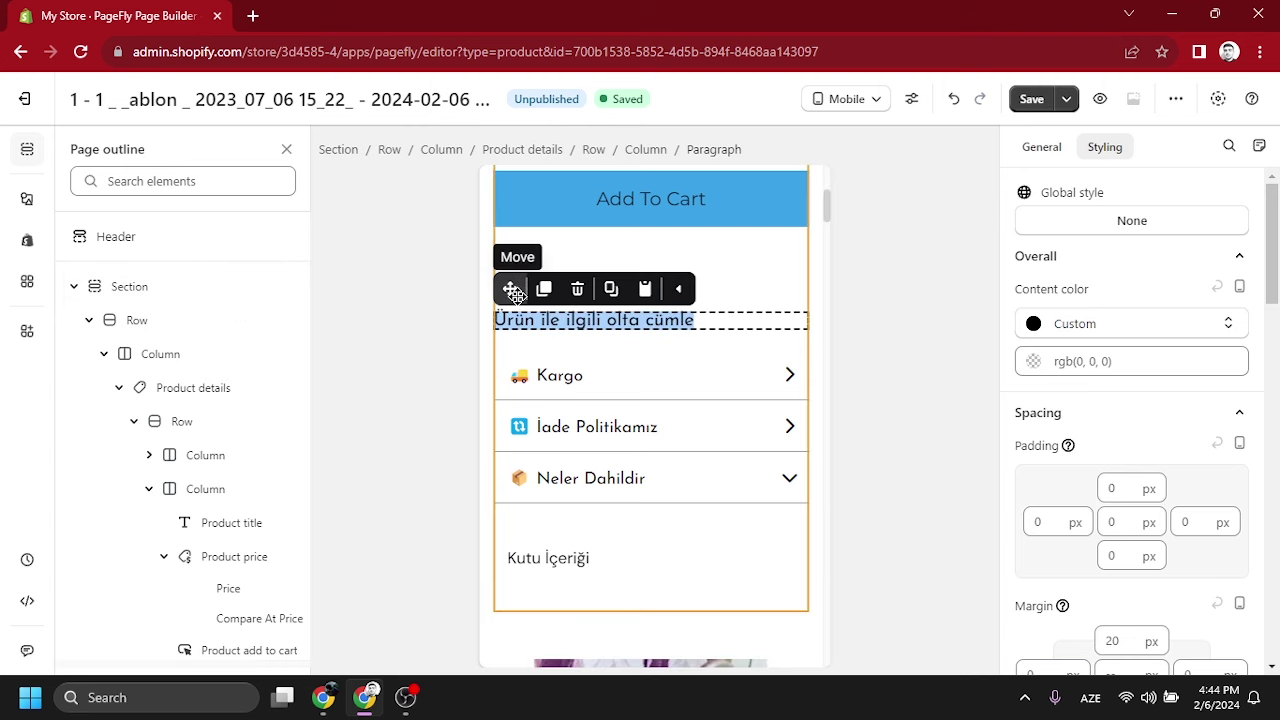
text(Şaşırtmaya hazırmıyız?)
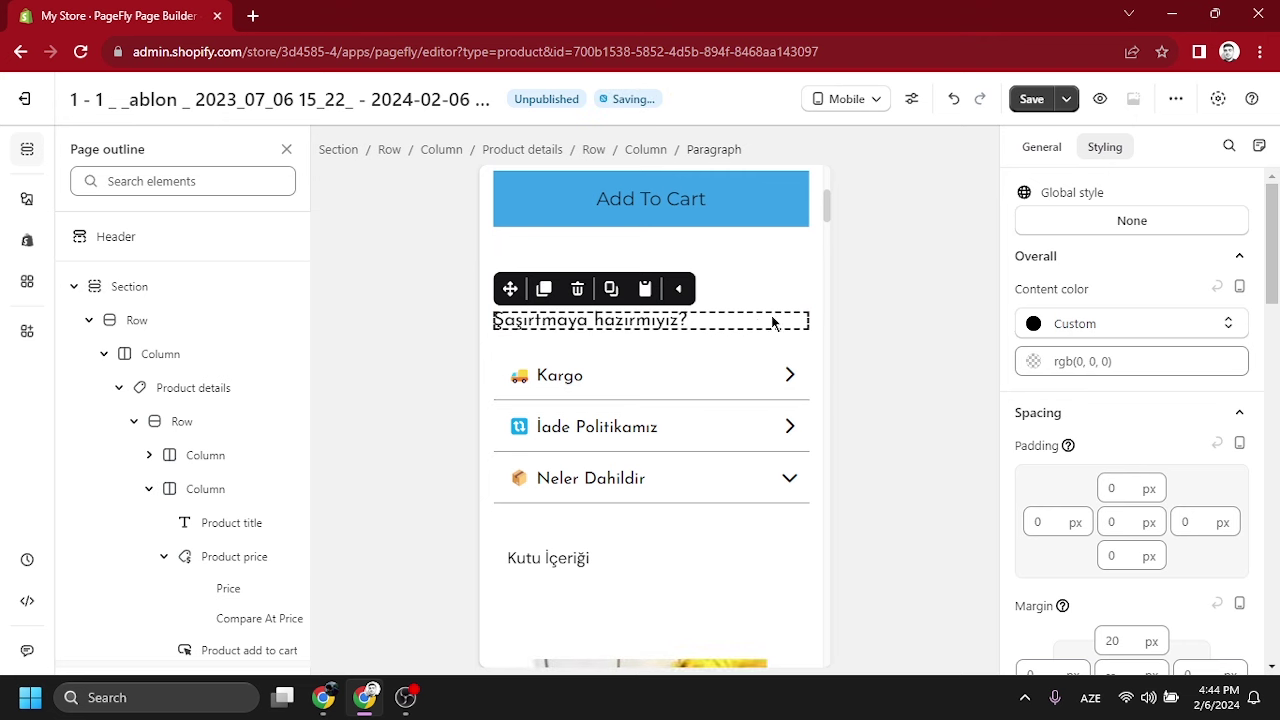
click(756, 258)
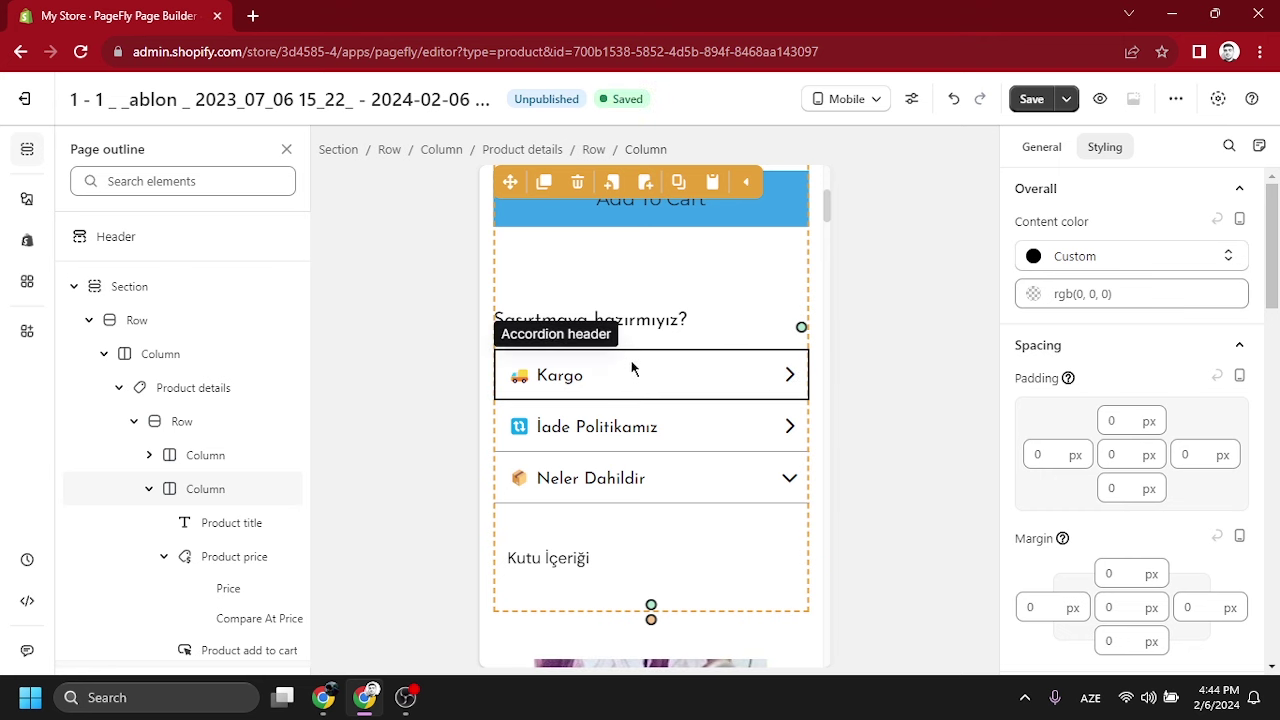
- Replace the Kargo accordion item's paragraph with "15 gün kargo Türkiye dahiline" and collapse the item
click(789, 378)
click(641, 456)
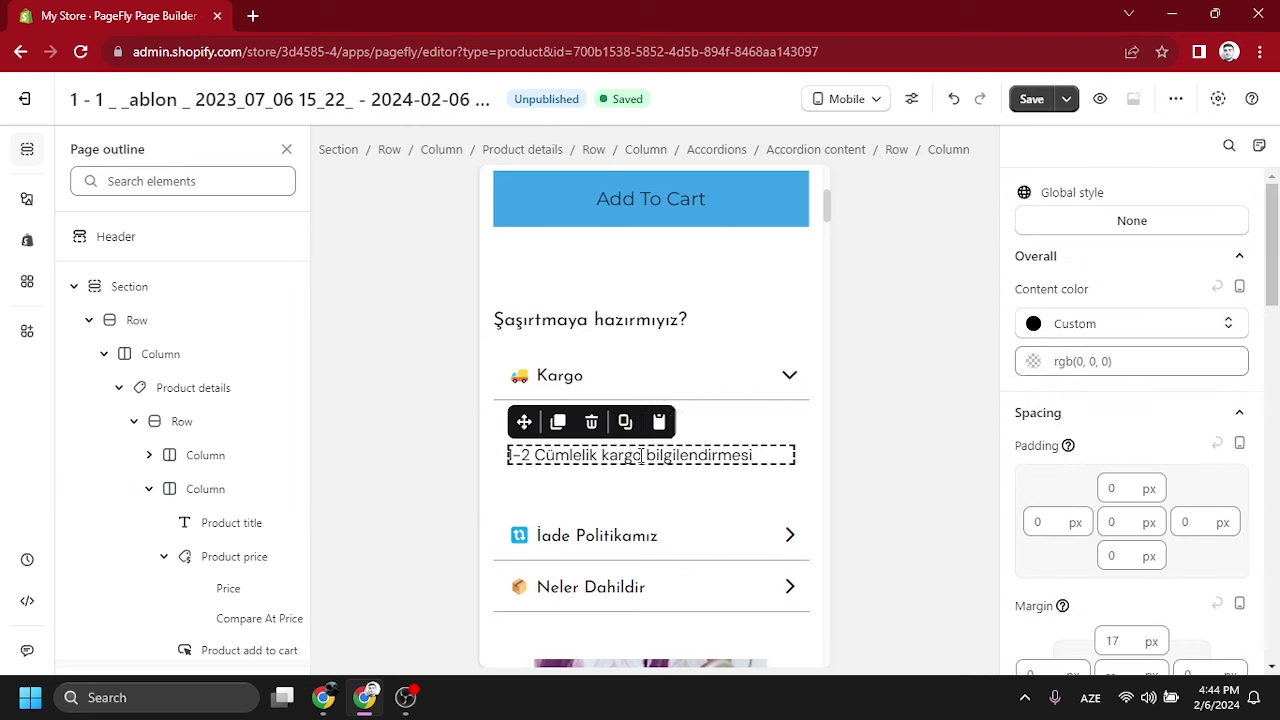
double_click(646, 455)
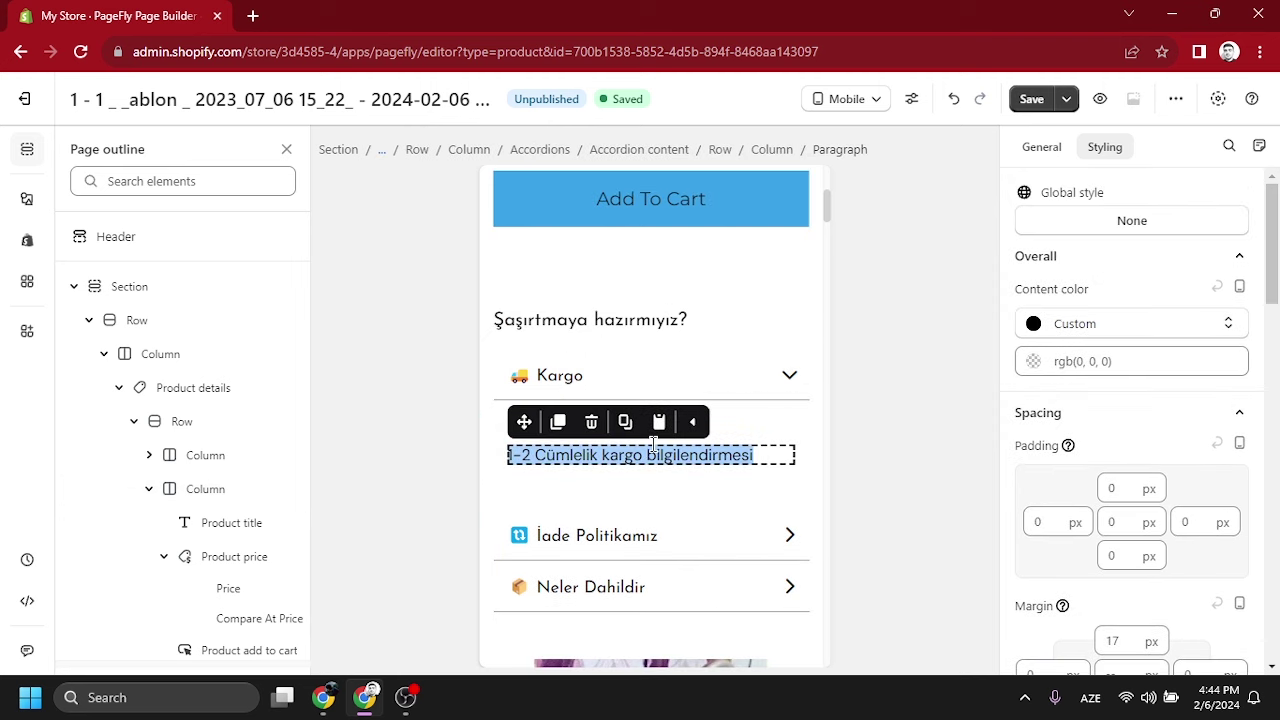
key(BackSpace)
text(5 )
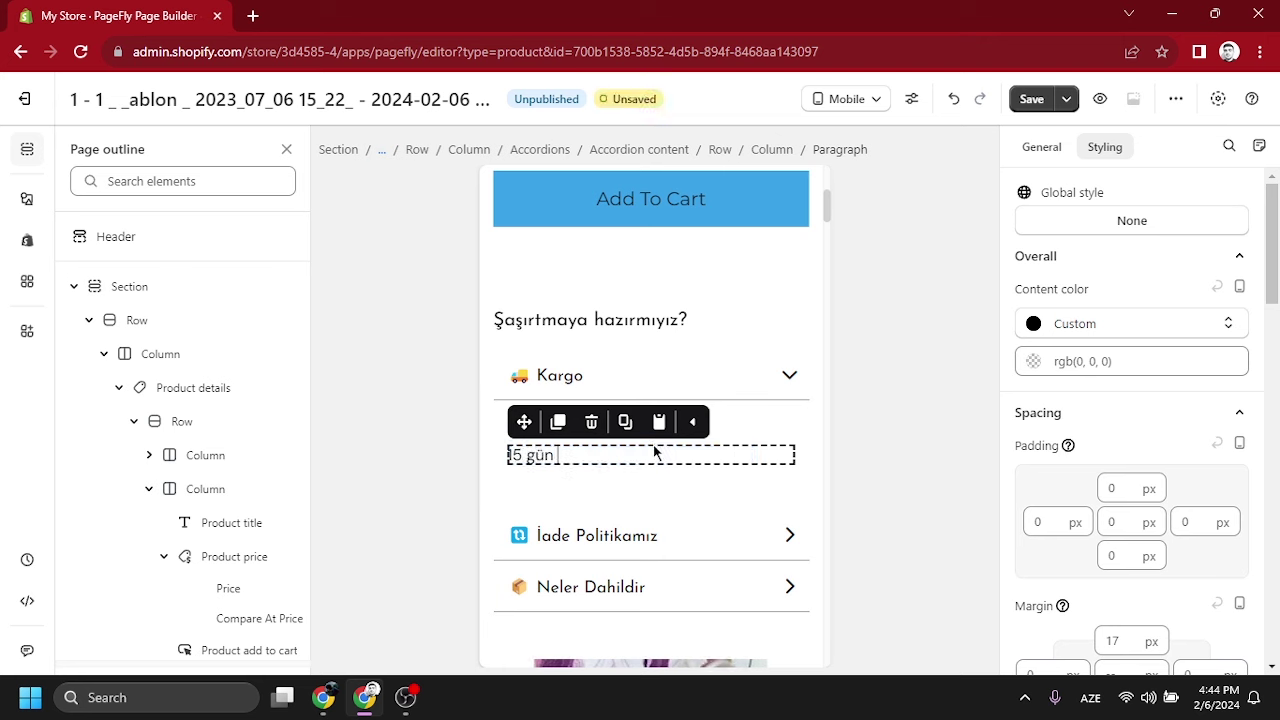
text(gün kargo Türkiye dah)
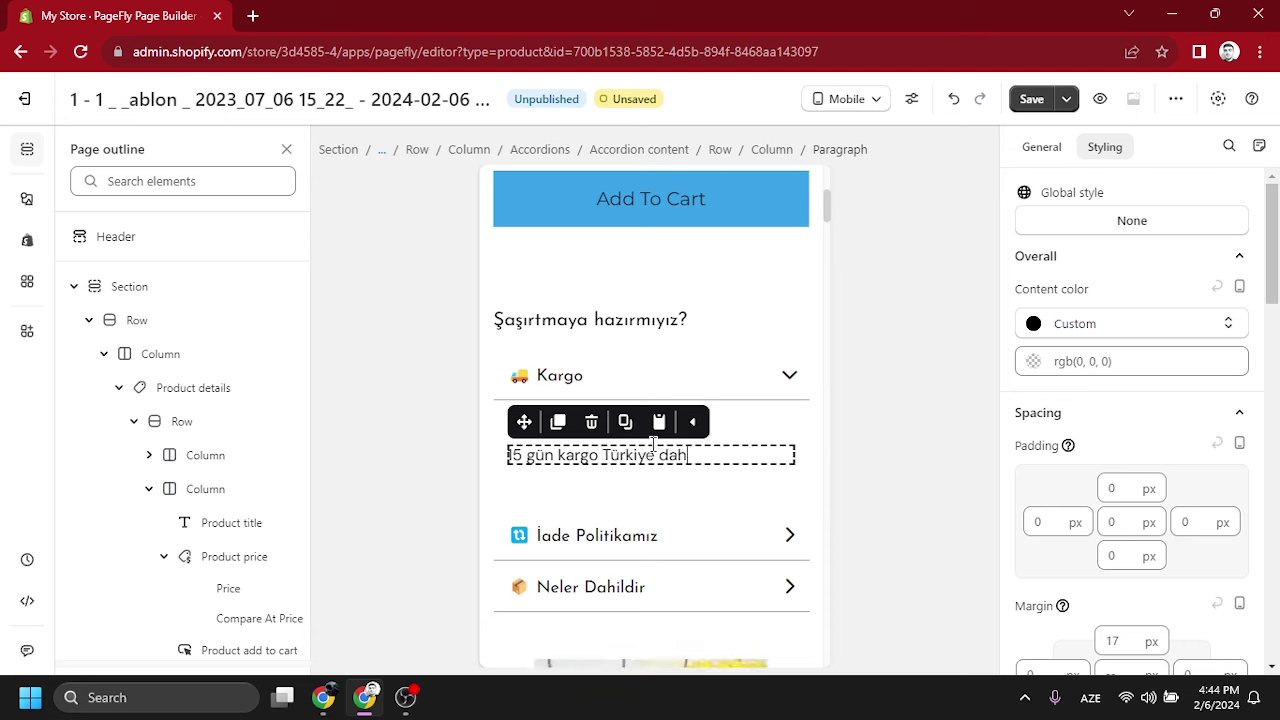
text(iline)
click(801, 375)
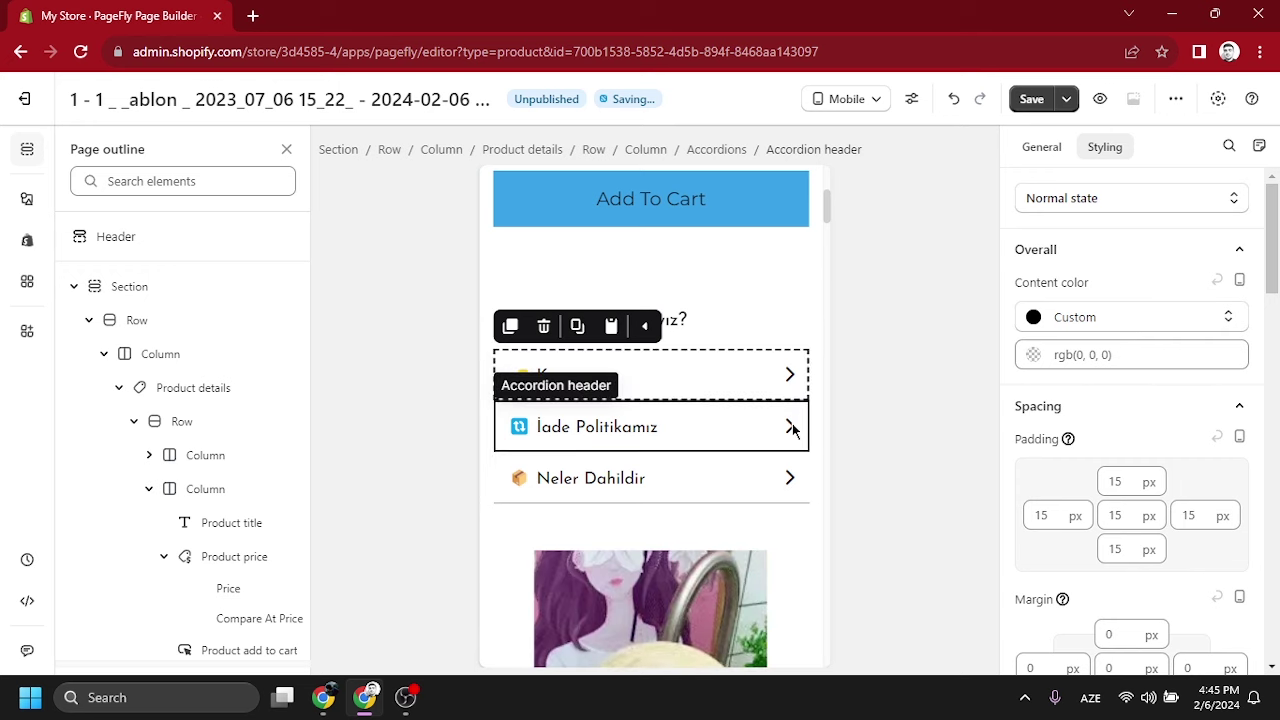
- Replace the İade Politikamız accordion item's paragraph with "30 gün koşulsuz iade" and collapse the item
click(792, 428)
click(620, 514)
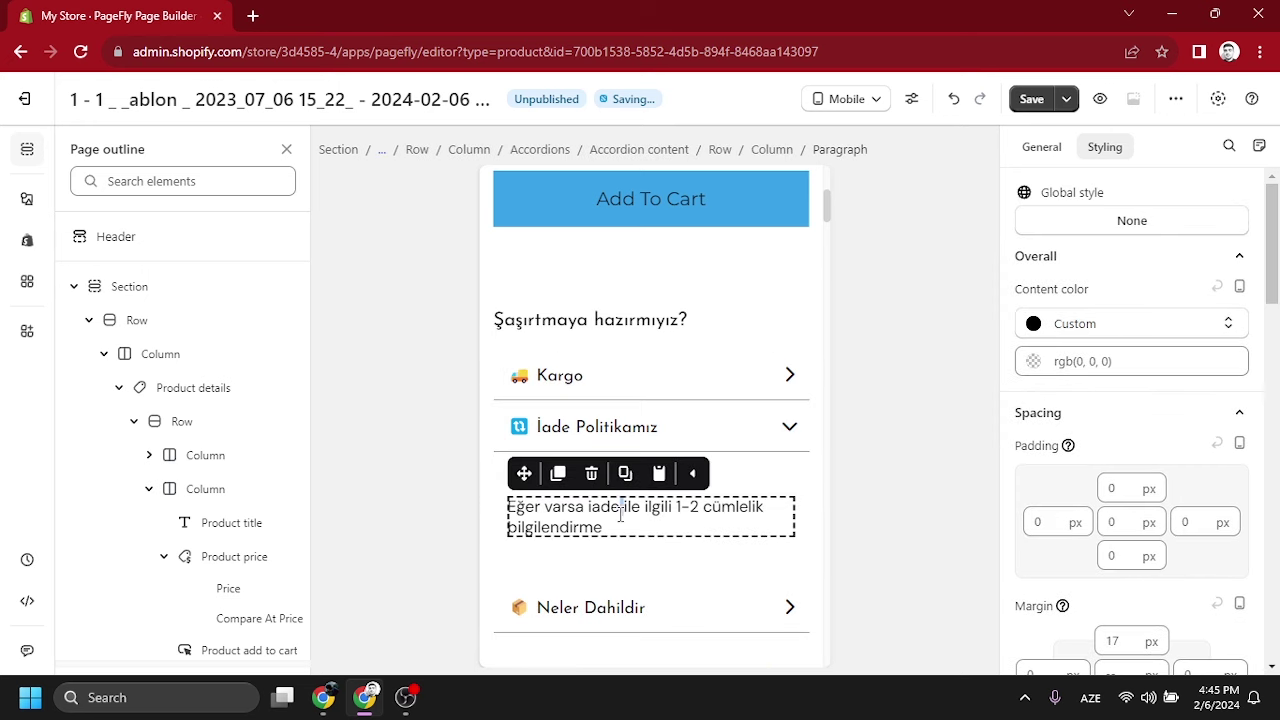
triple_click(621, 533)
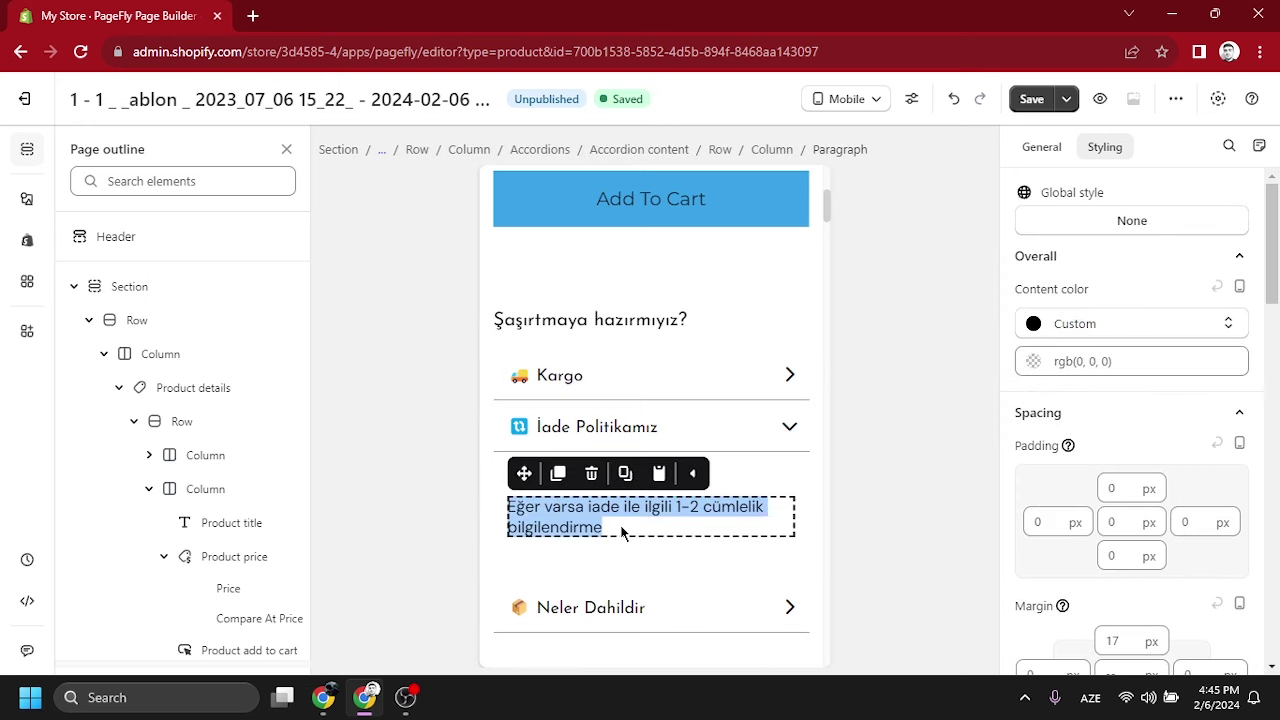
text(30 gü)
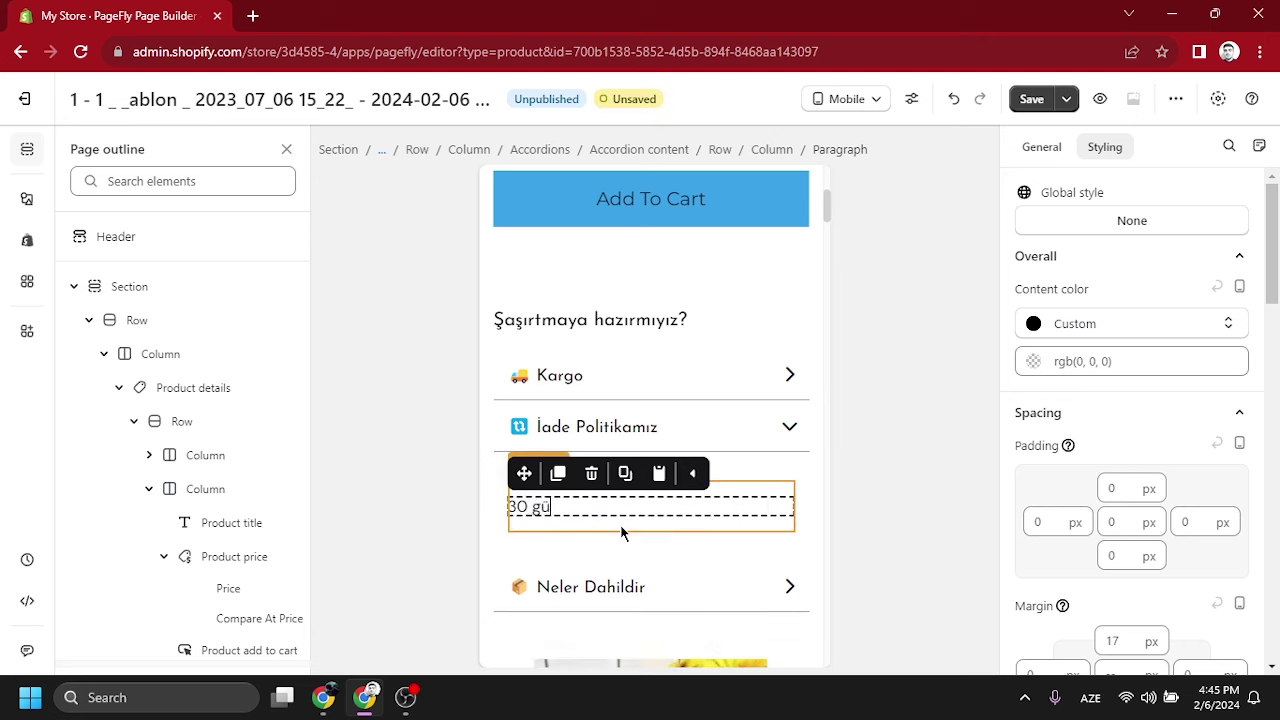
text(n koşulsuz iade)
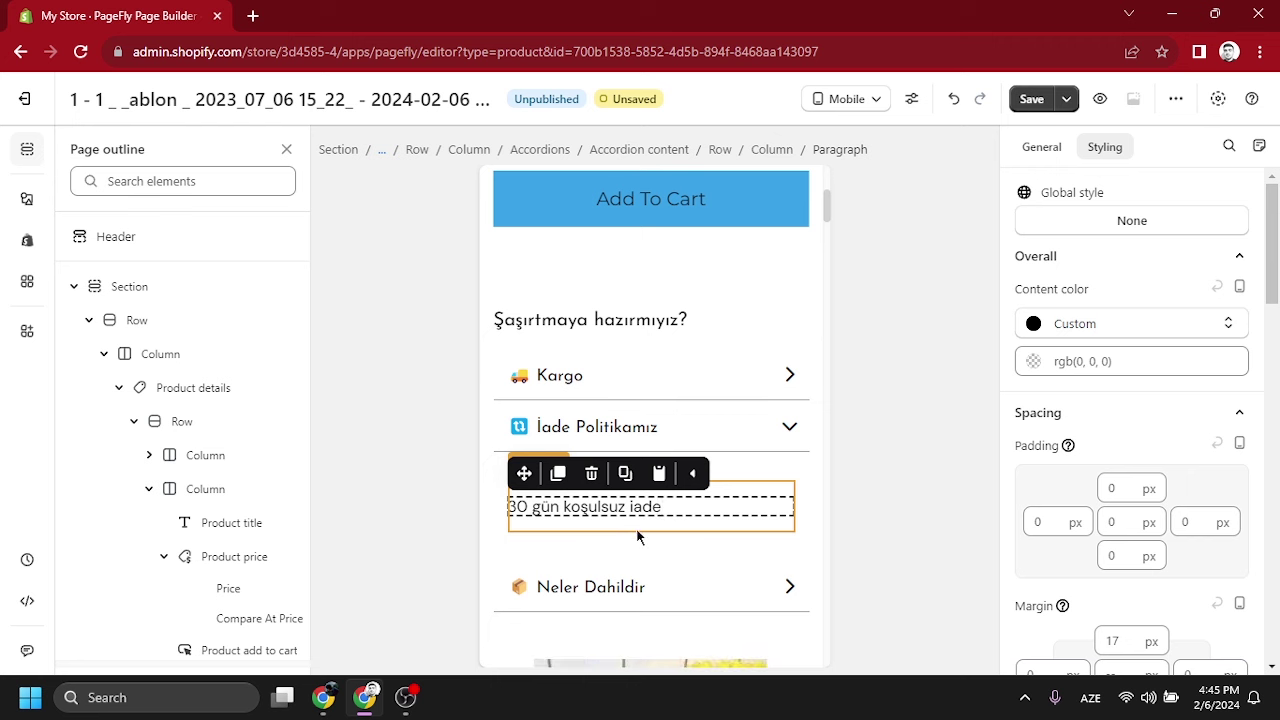
click(788, 428)
- Expand the Neler Dahildir accordion item and delete the end of its "Kutu İçeriği" paragraph text
scroll(786, 432, down, 1)
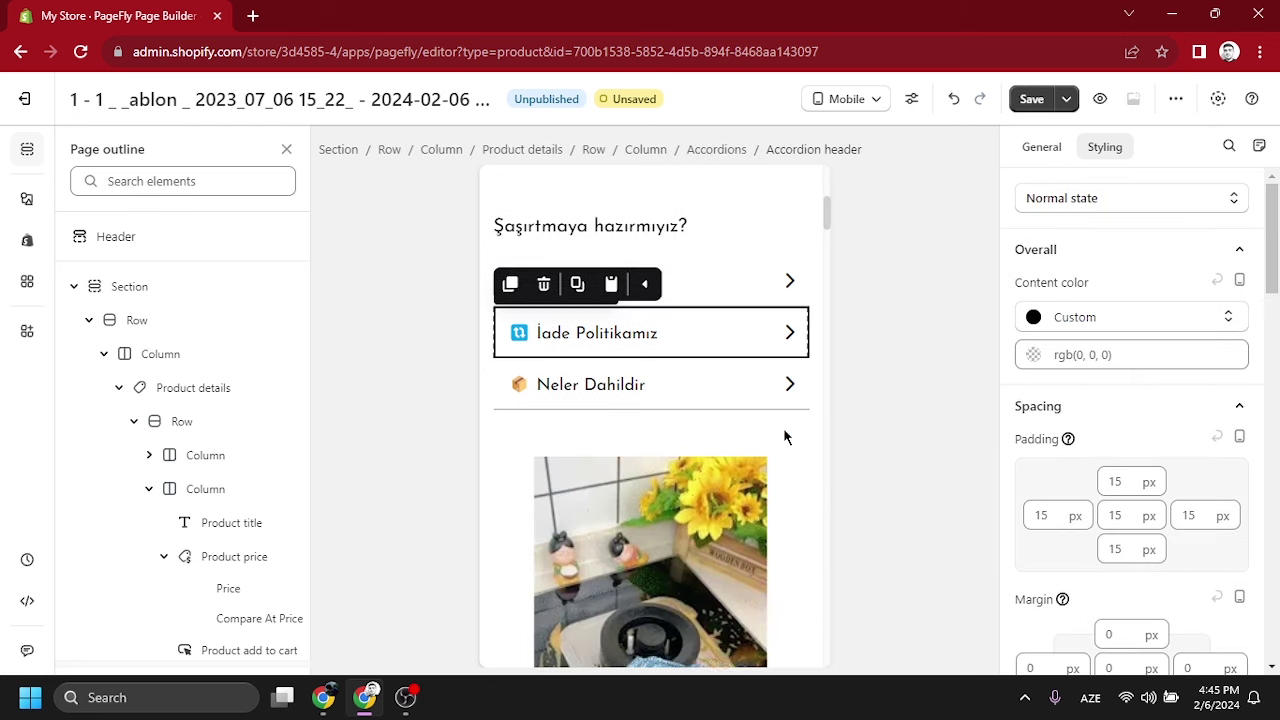
click(786, 386)
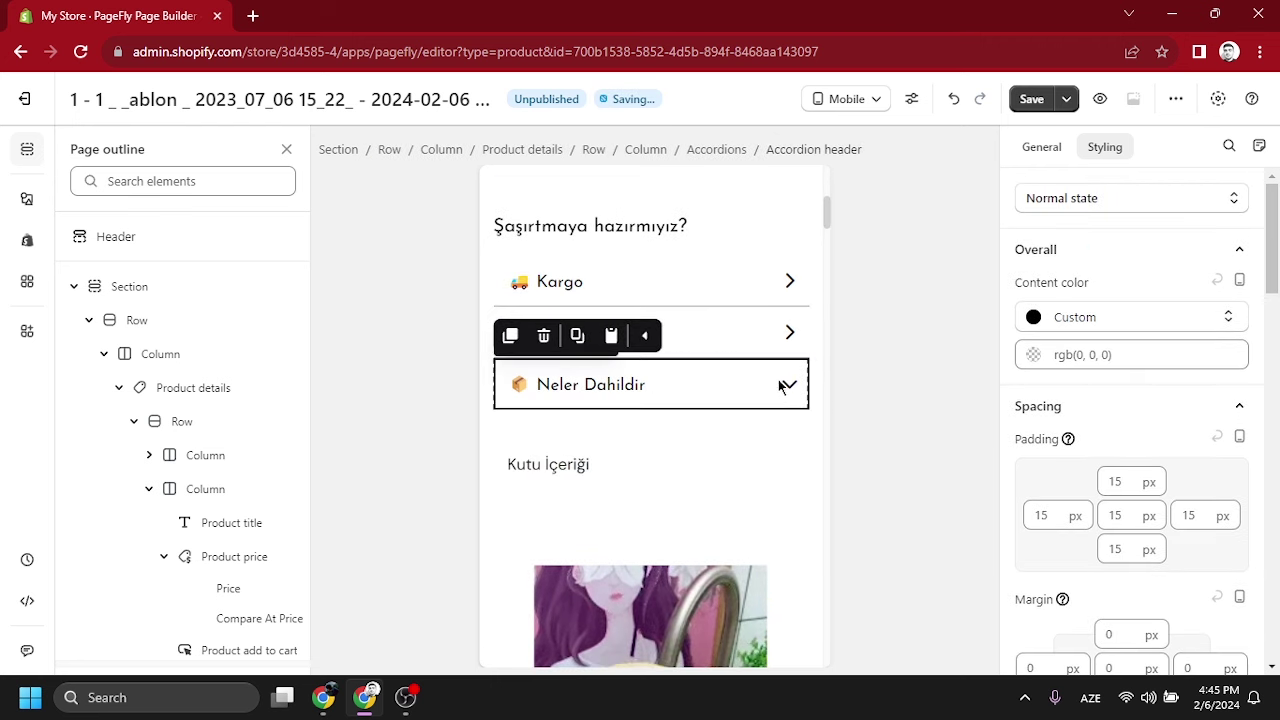
click(614, 464)
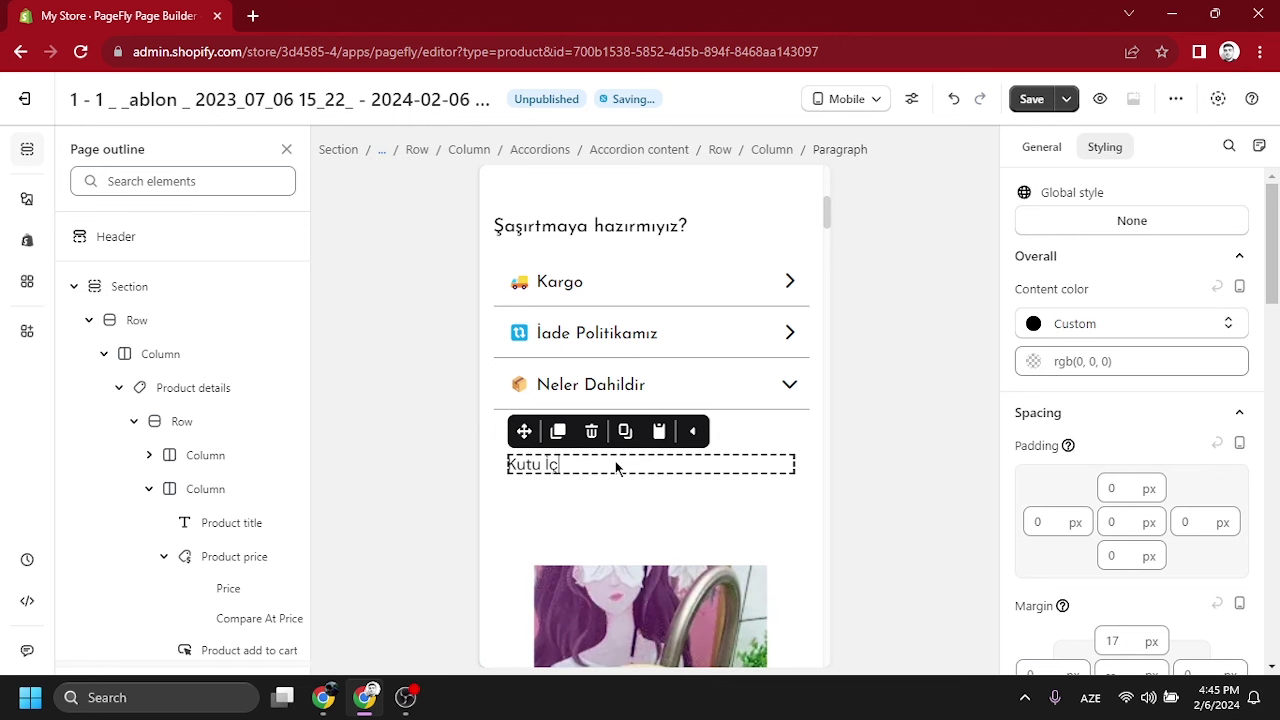
scroll(660, 420, down, 1)
- Select the image below the accordions and show its content settings with the image source
click(698, 370)
scroll(690, 380, down, 2)
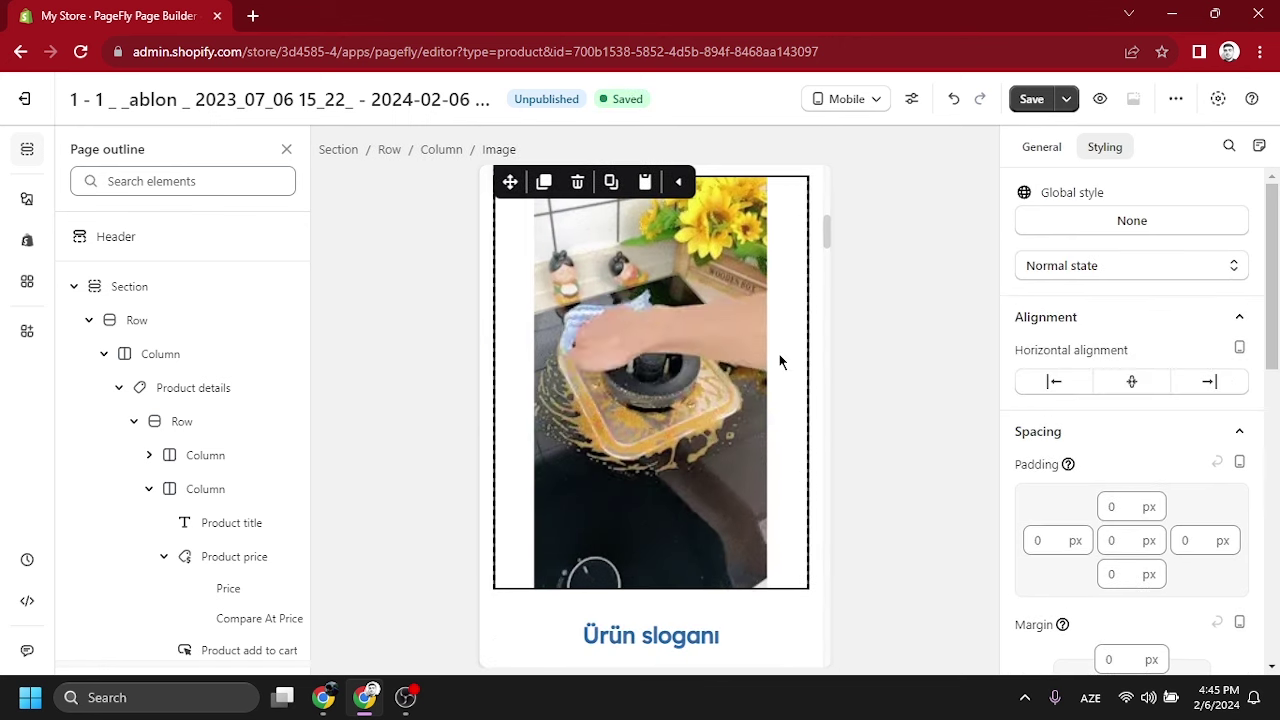
scroll(691, 366, up, 3)
scroll(691, 371, down, 3)
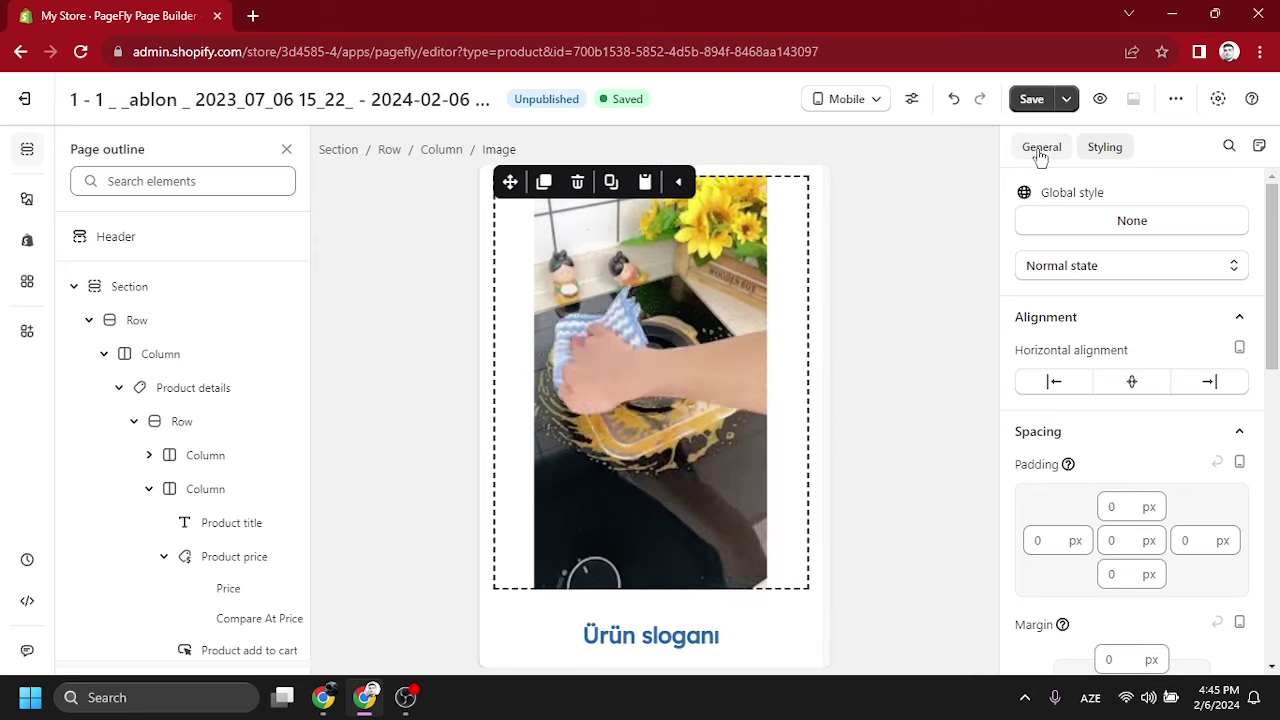
click(1041, 149)
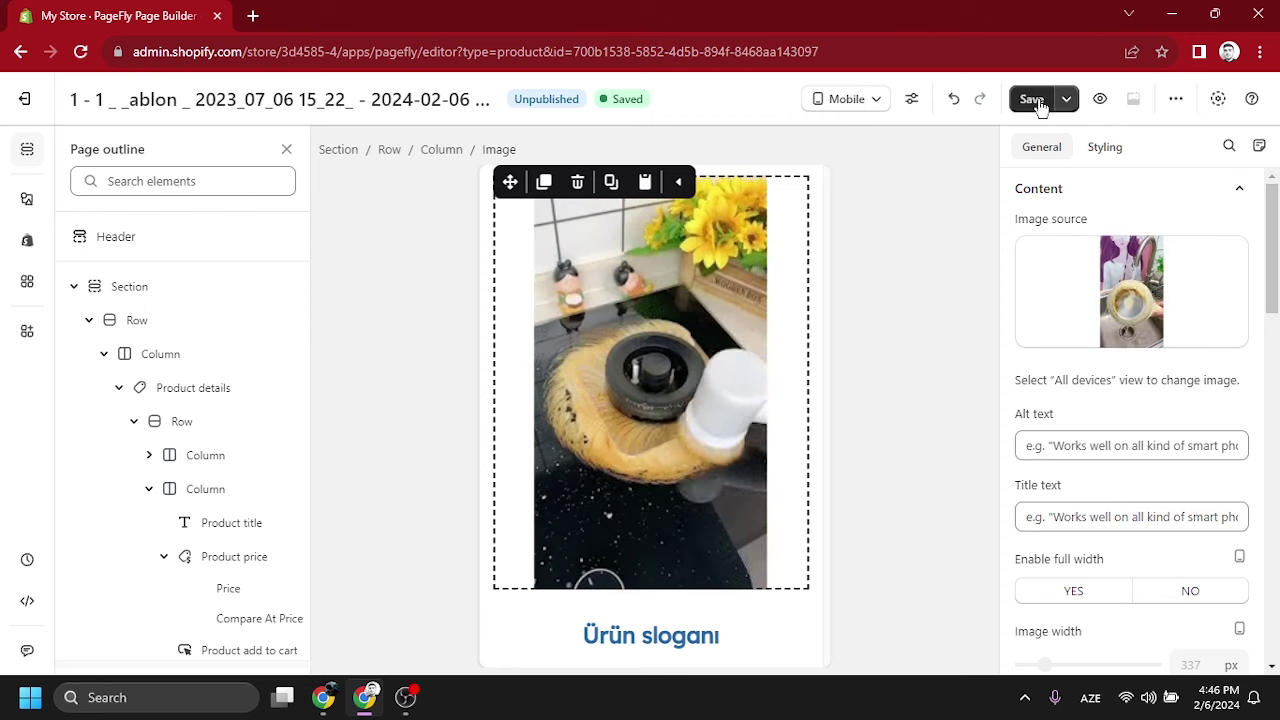
- Save and publish the product page, opting out of further publish reminders and using the free publishable slot
click(1035, 100)
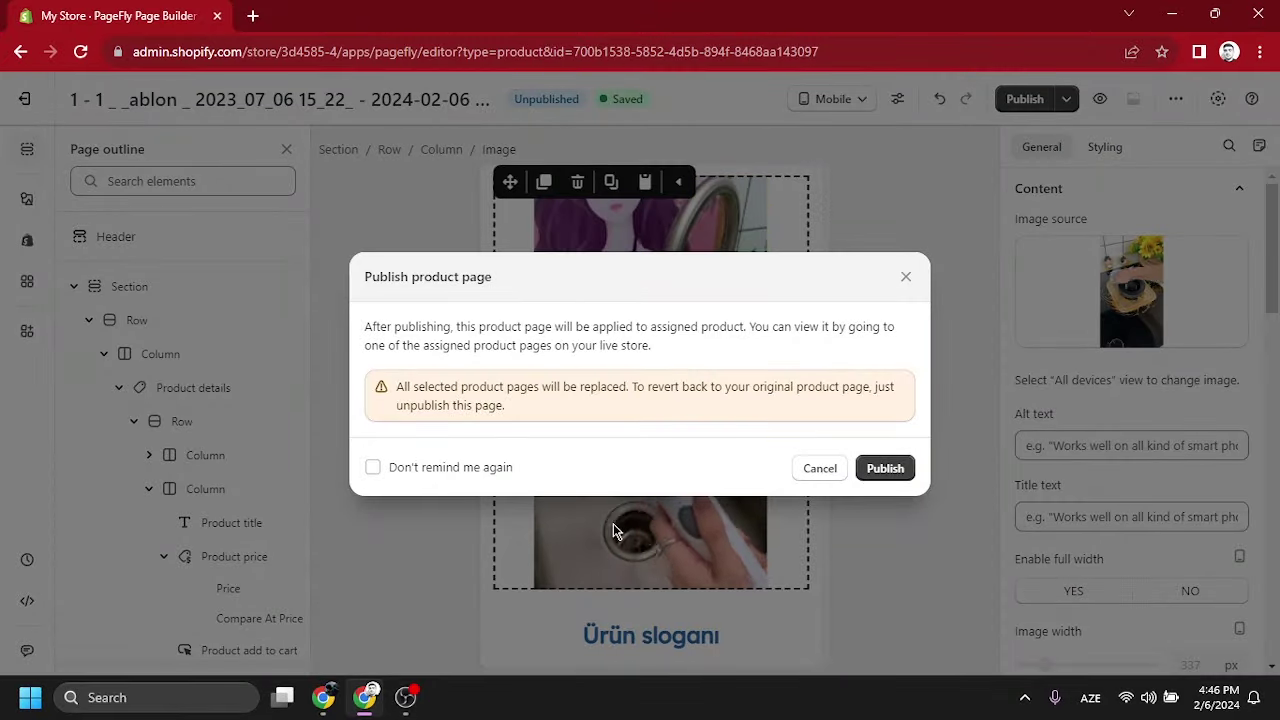
click(373, 467)
click(889, 469)
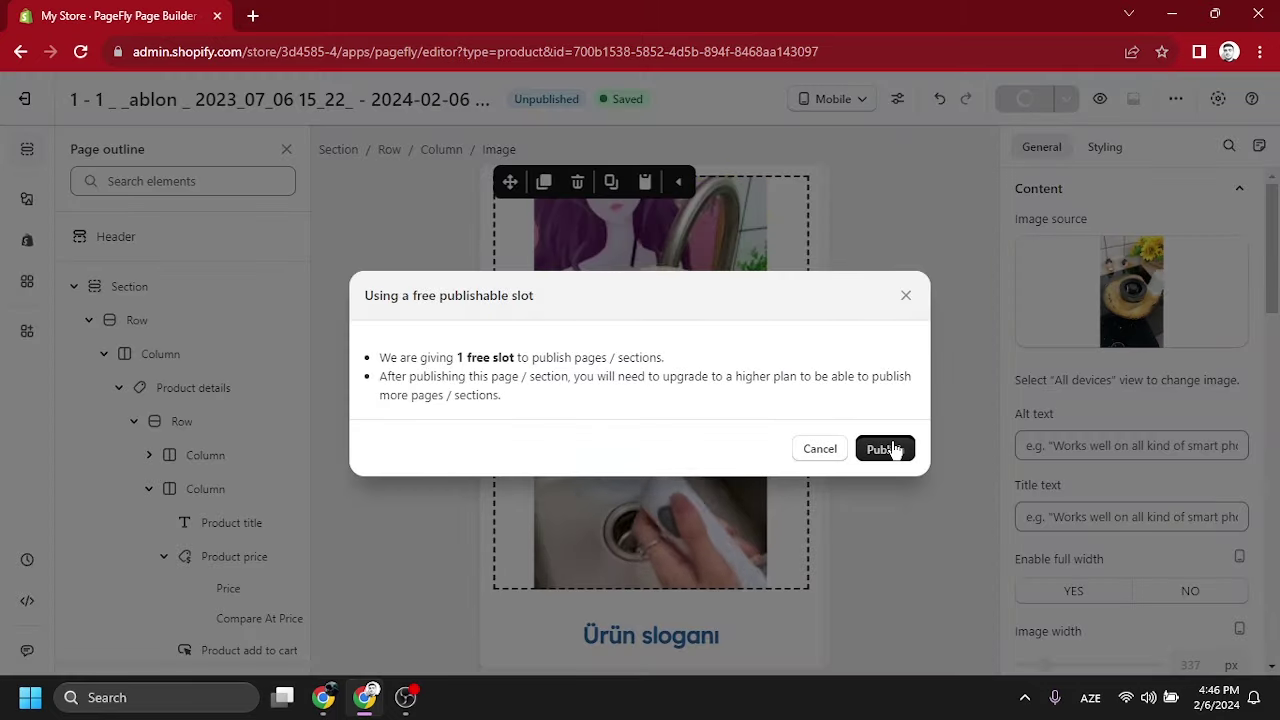
click(885, 448)
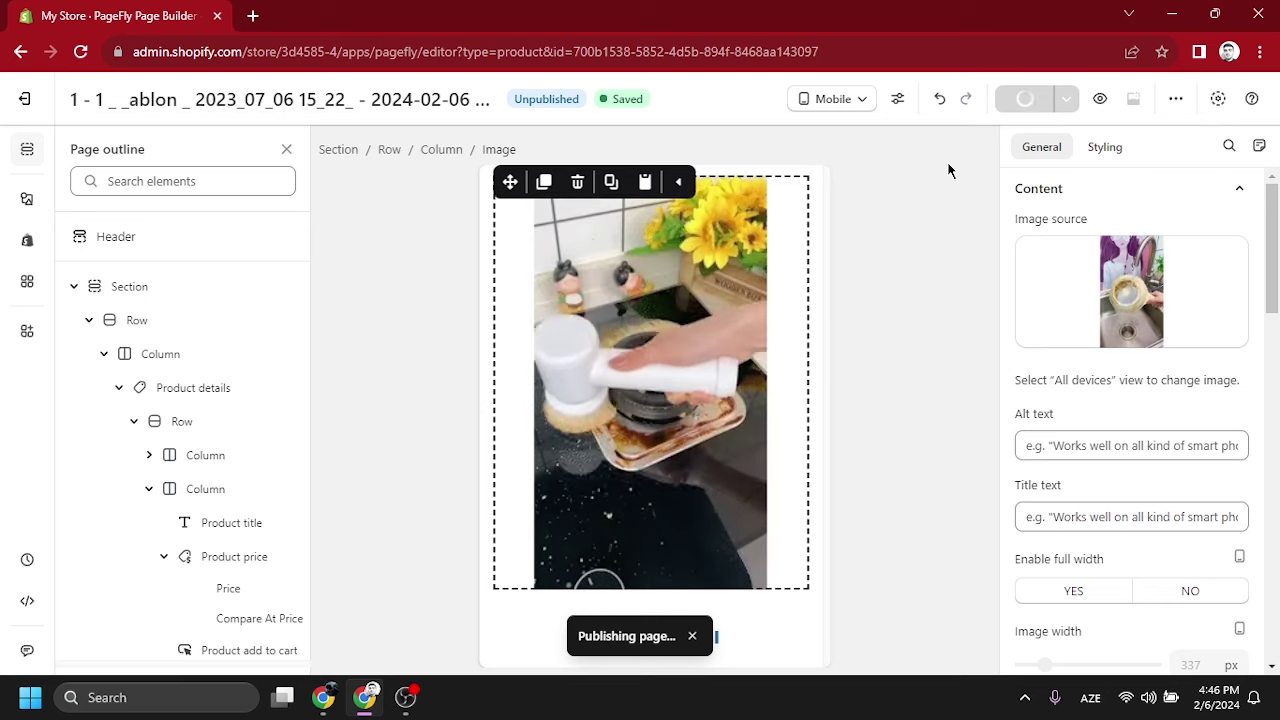
- Switch to the All devices view and replace the image beside the "Ürün sloganı" heading with the hands-slice-red-pepper picture
click(836, 101)
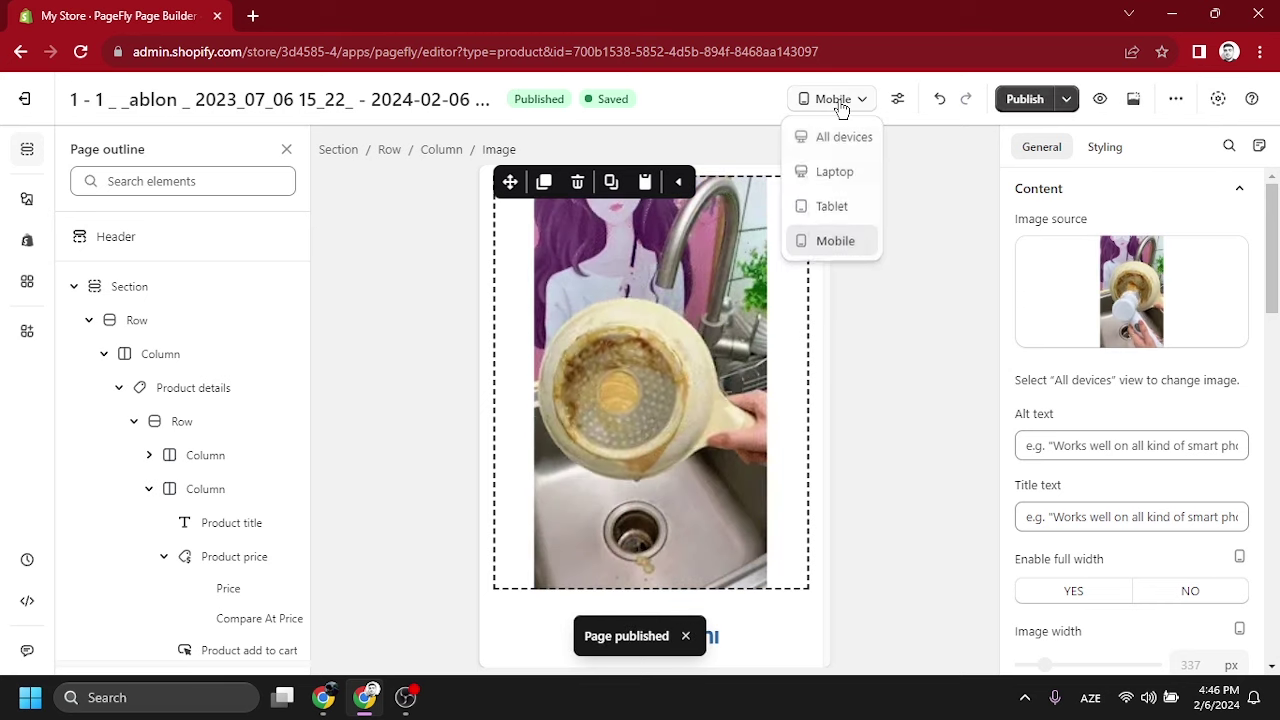
click(846, 143)
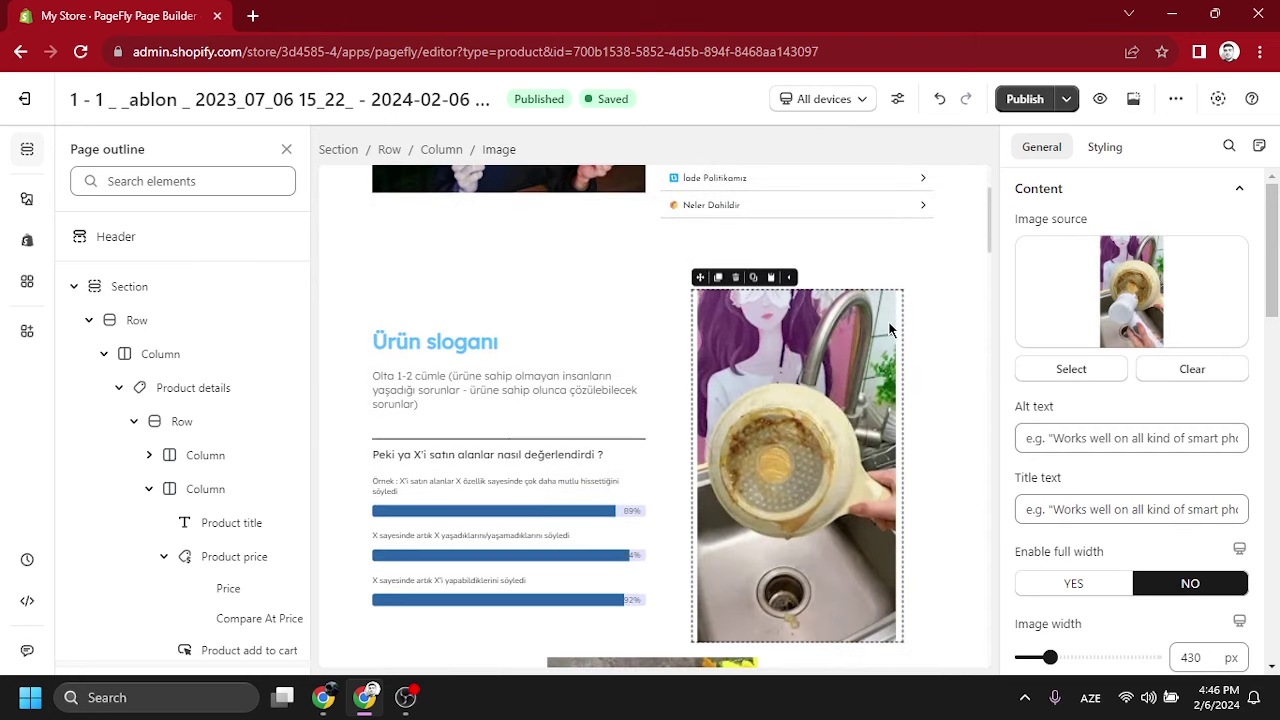
click(1070, 370)
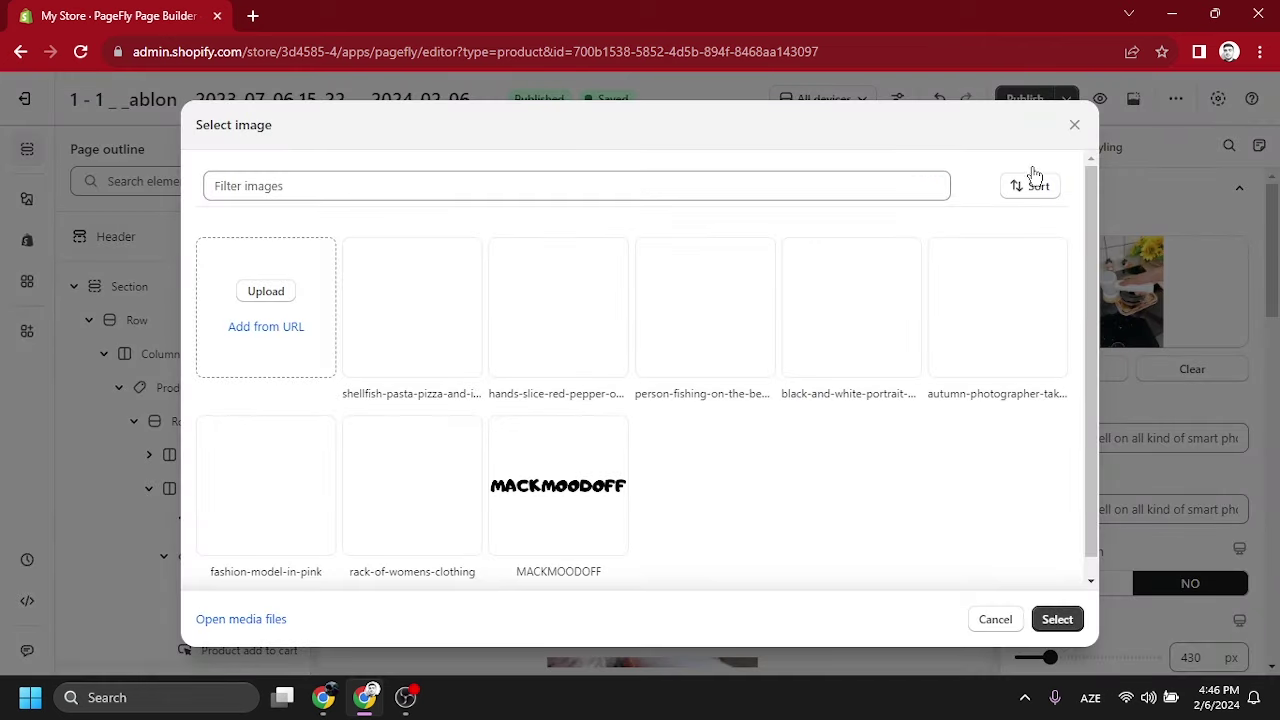
click(1074, 125)
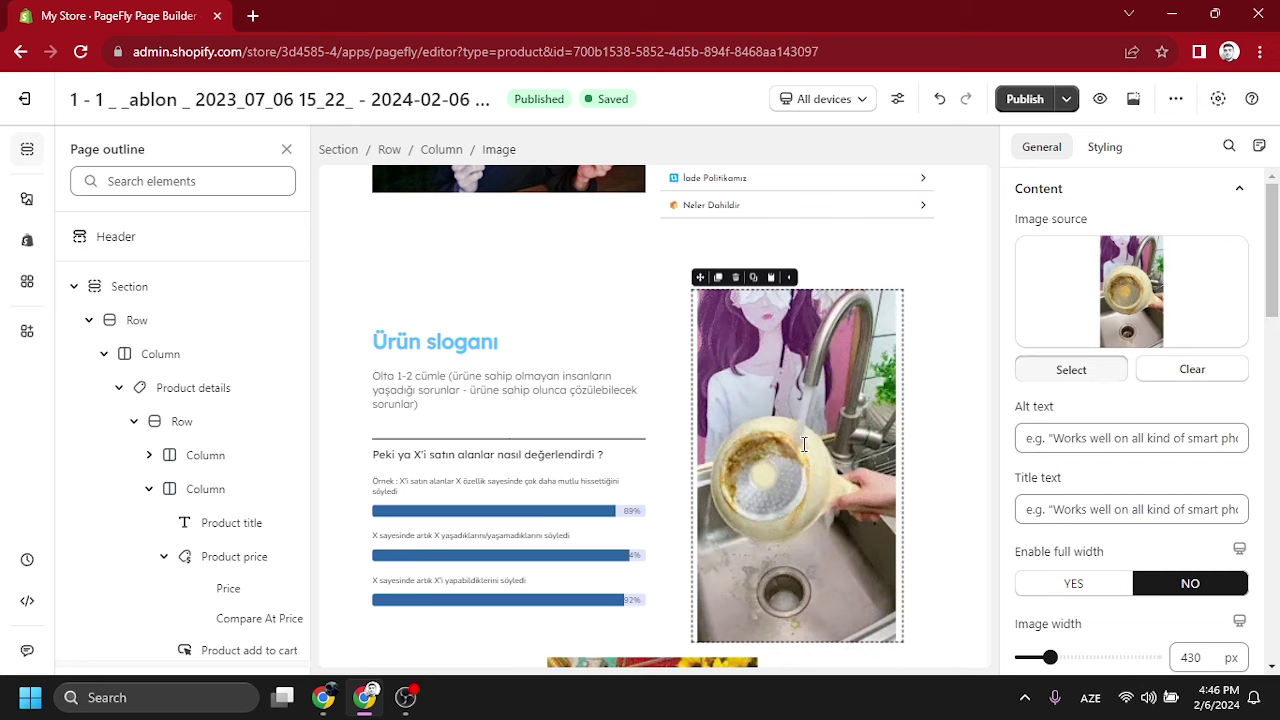
double_click(698, 378)
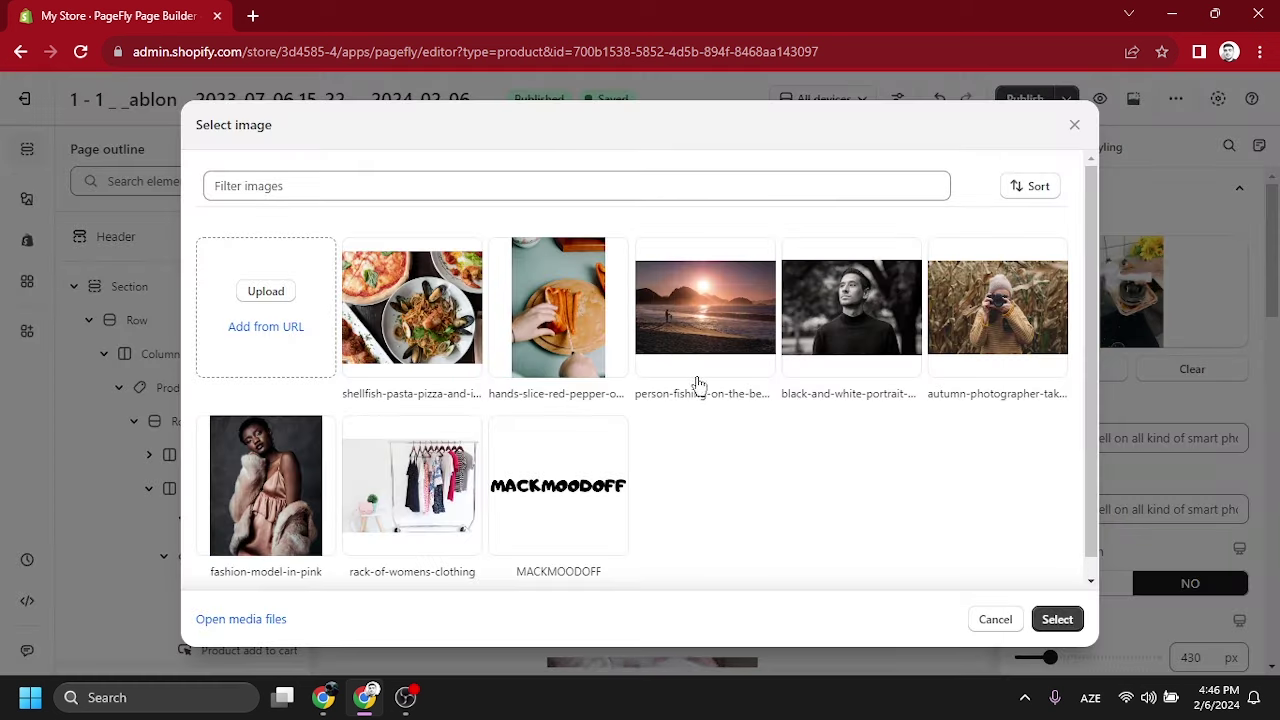
click(588, 316)
click(1058, 620)
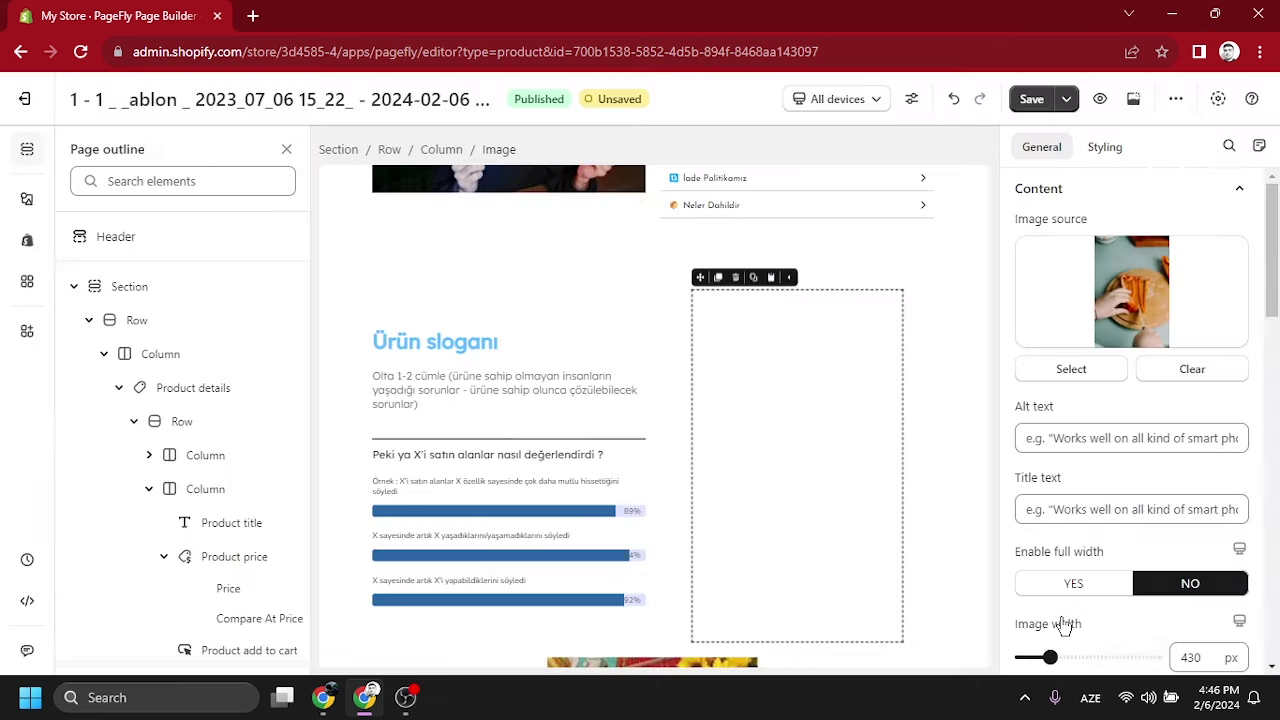
- Replace the "Ürün sloganı" heading text with "Daha hızlı bişirin!"
scroll(898, 441, down, 1)
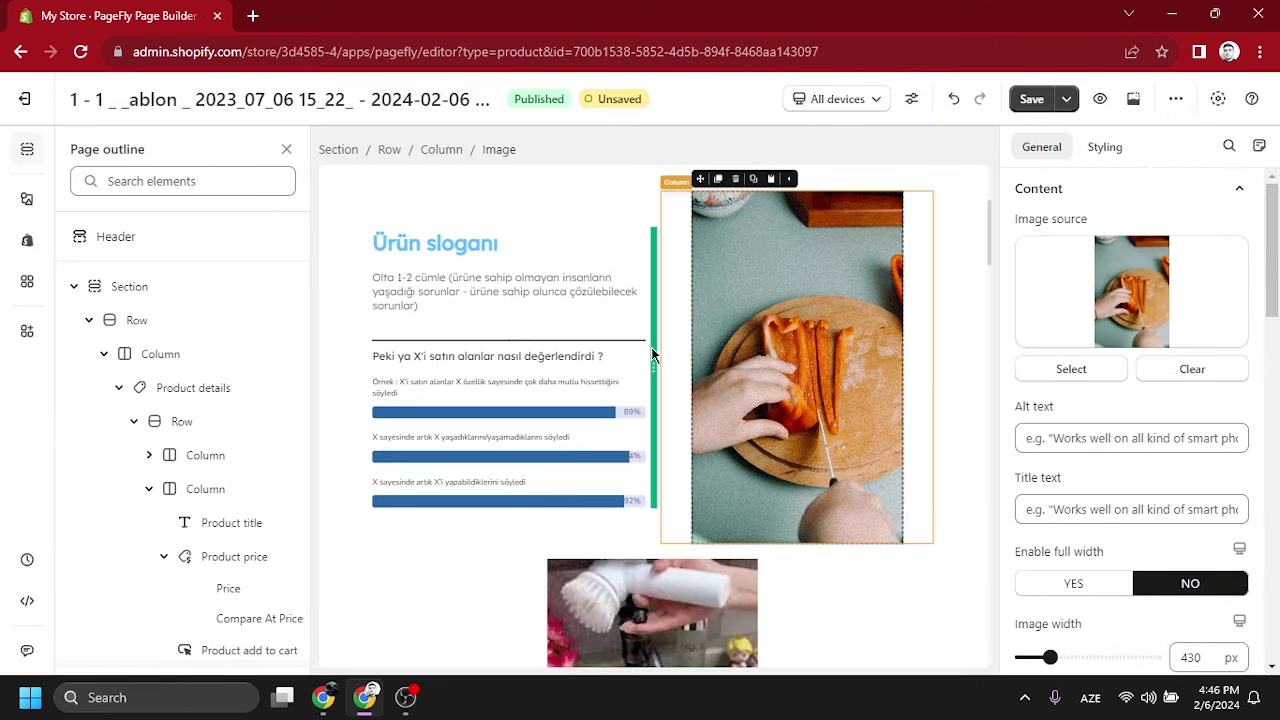
click(400, 244)
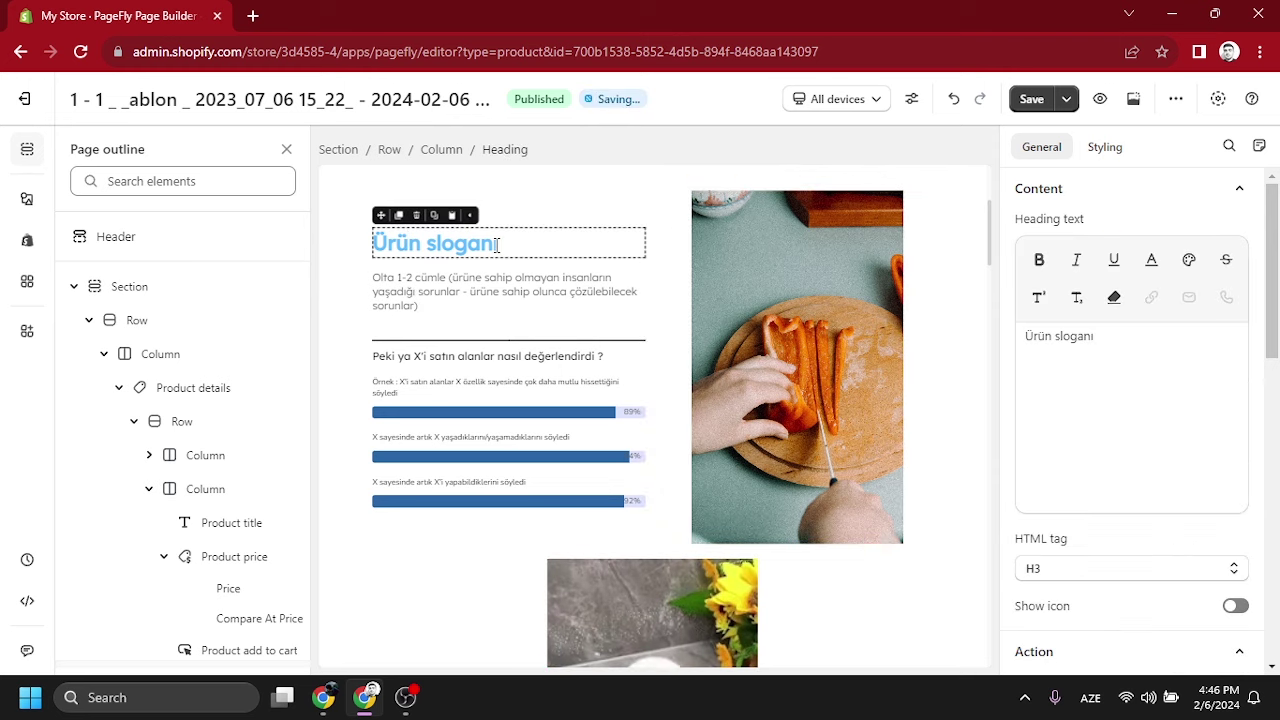
drag(497, 245, 379, 243)
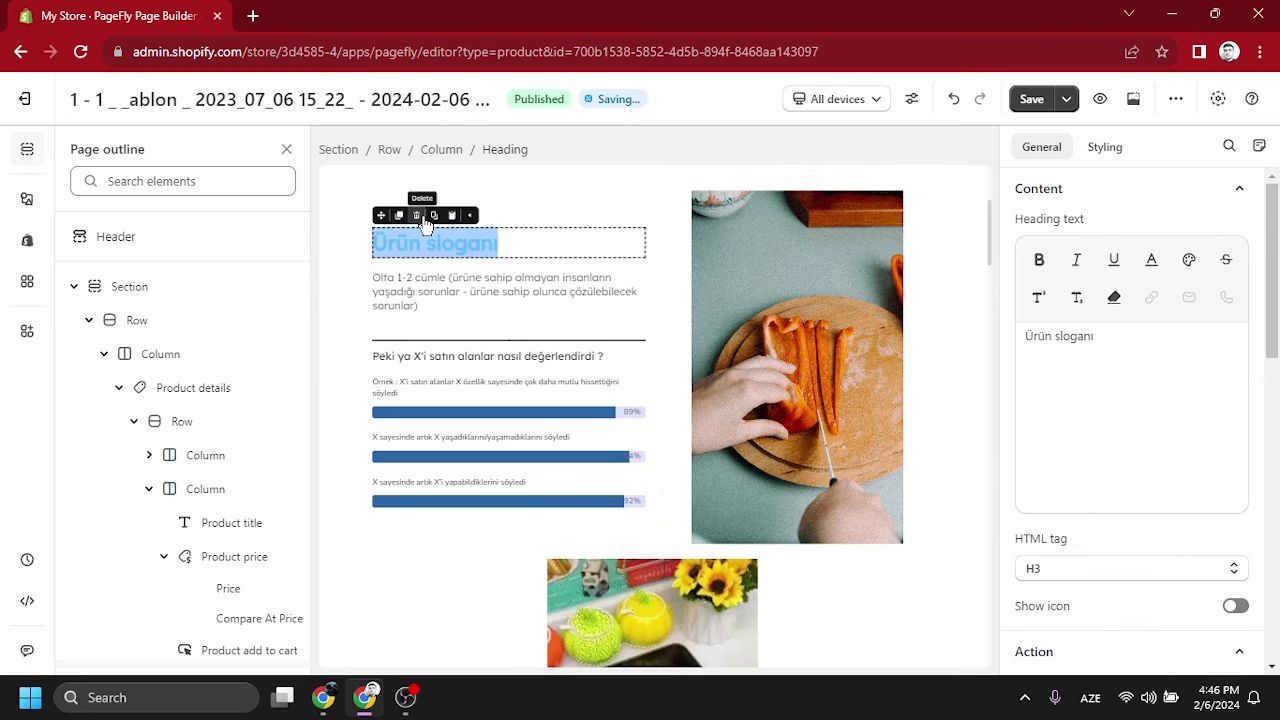
text(Daha hızlı bişirin!)
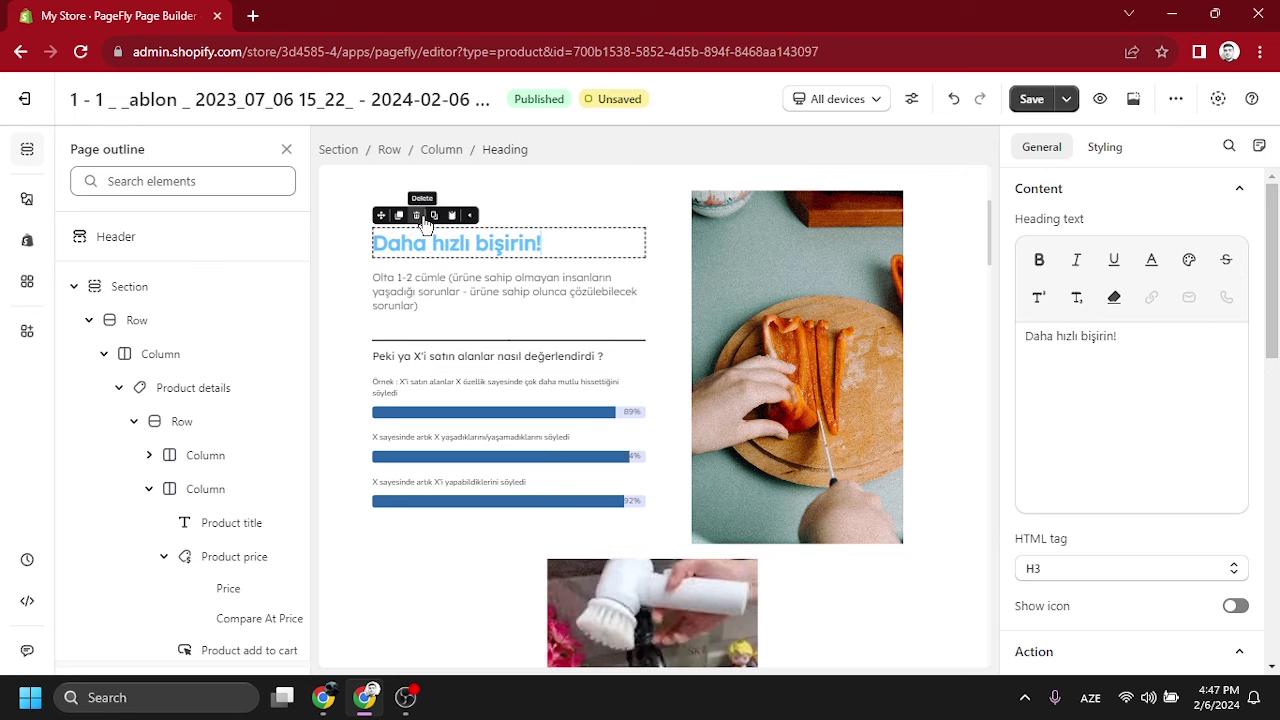
- Replace the paragraph under the slogan with "dsjdisjfsidhcoisjdcsjro" and change X to "hoodie" in the customer rating heading above the progress bars
click(444, 292)
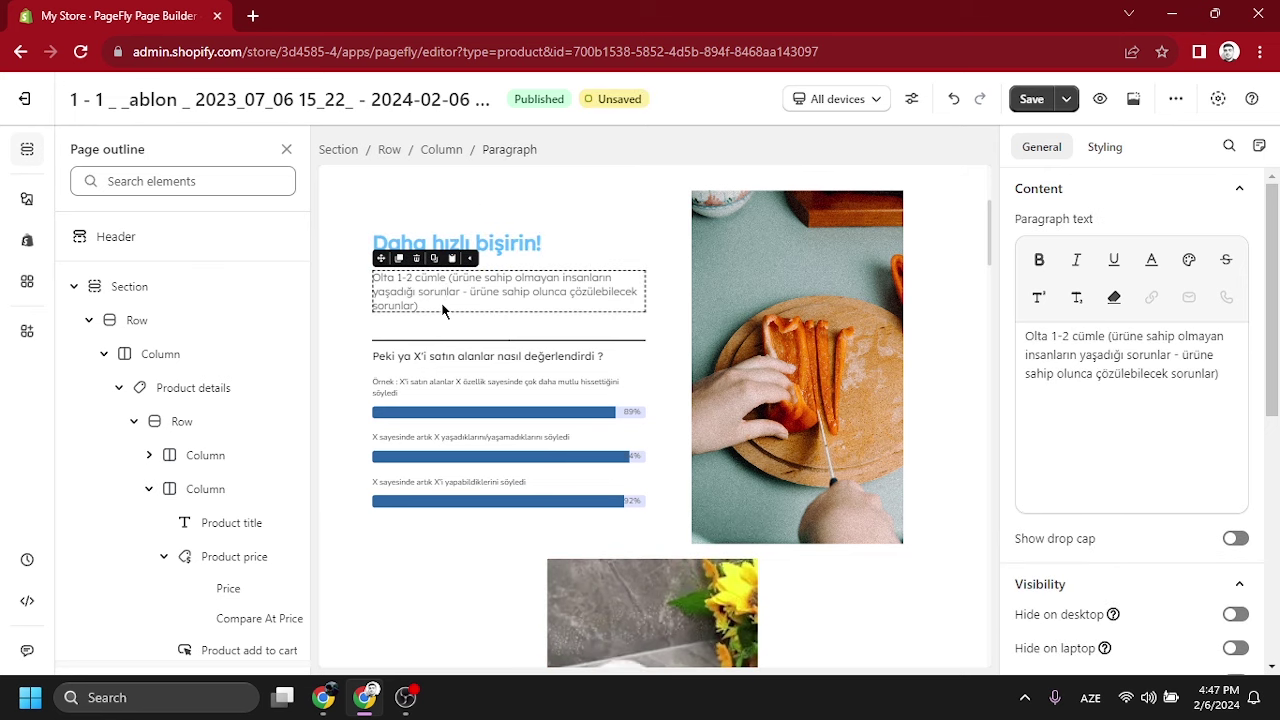
triple_click(1087, 347)
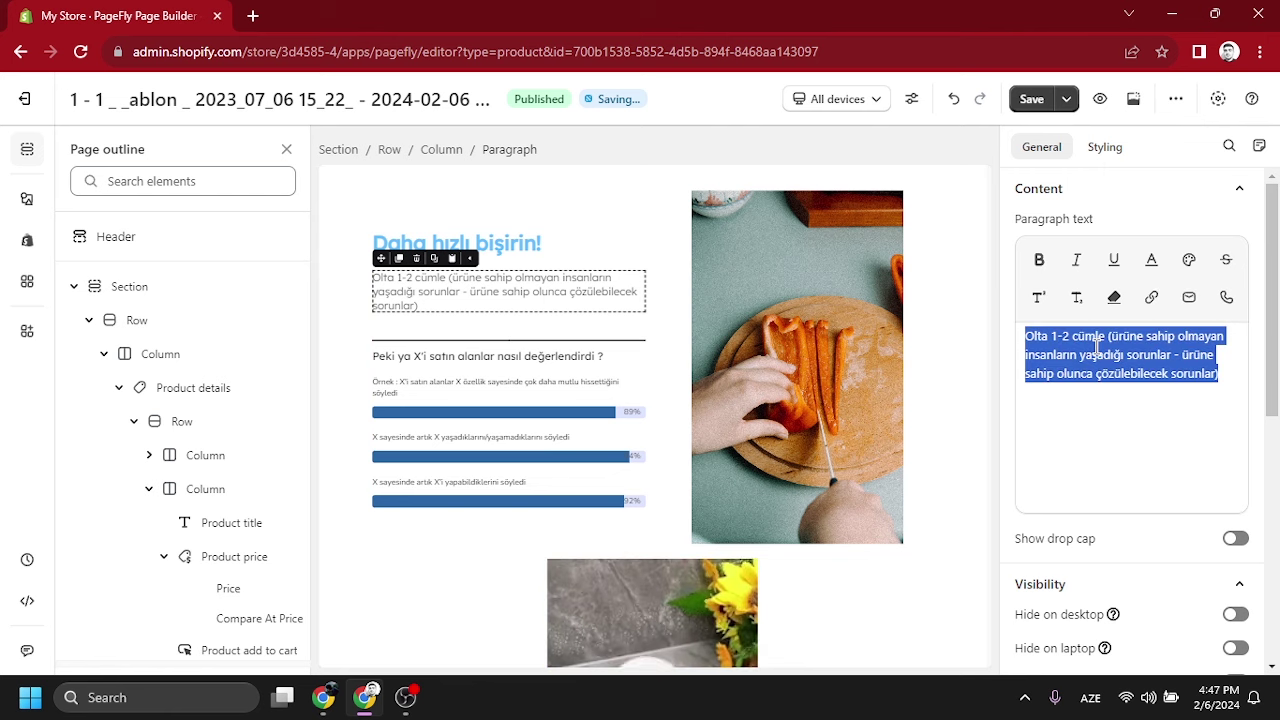
text(dsjdisjfsidhcoisjdcsjro)
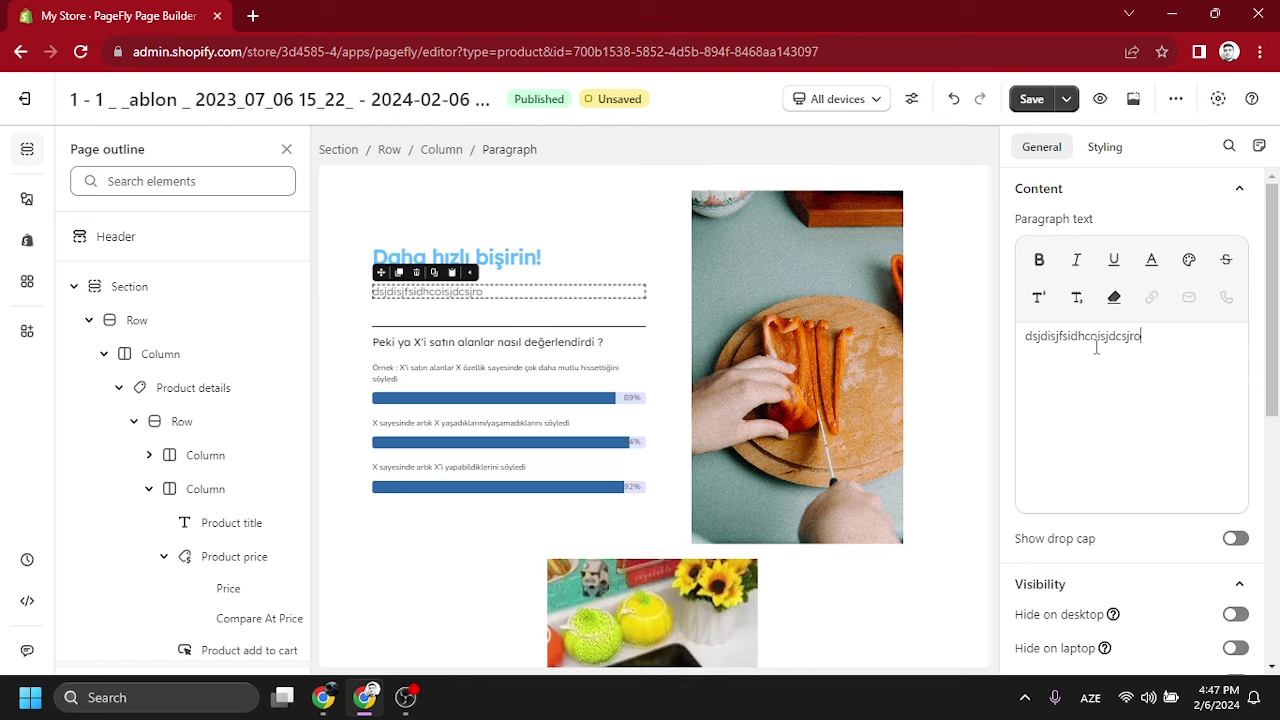
click(463, 345)
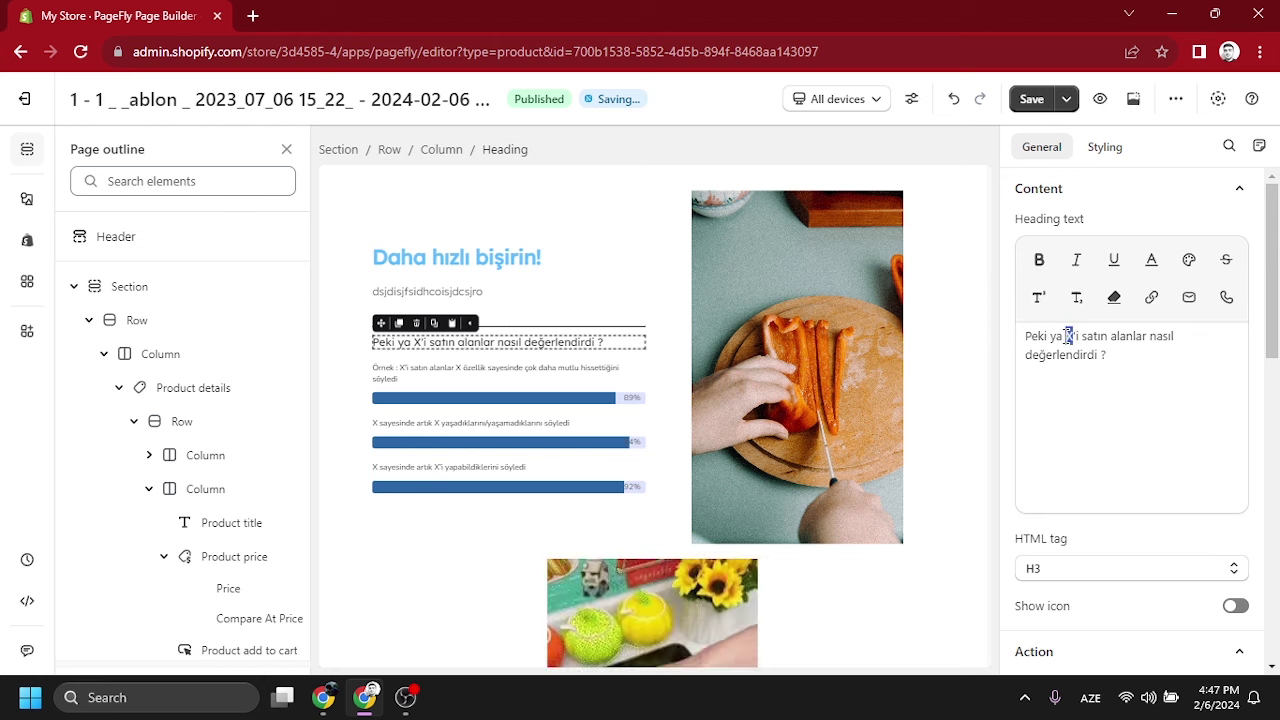
text(hoodie)
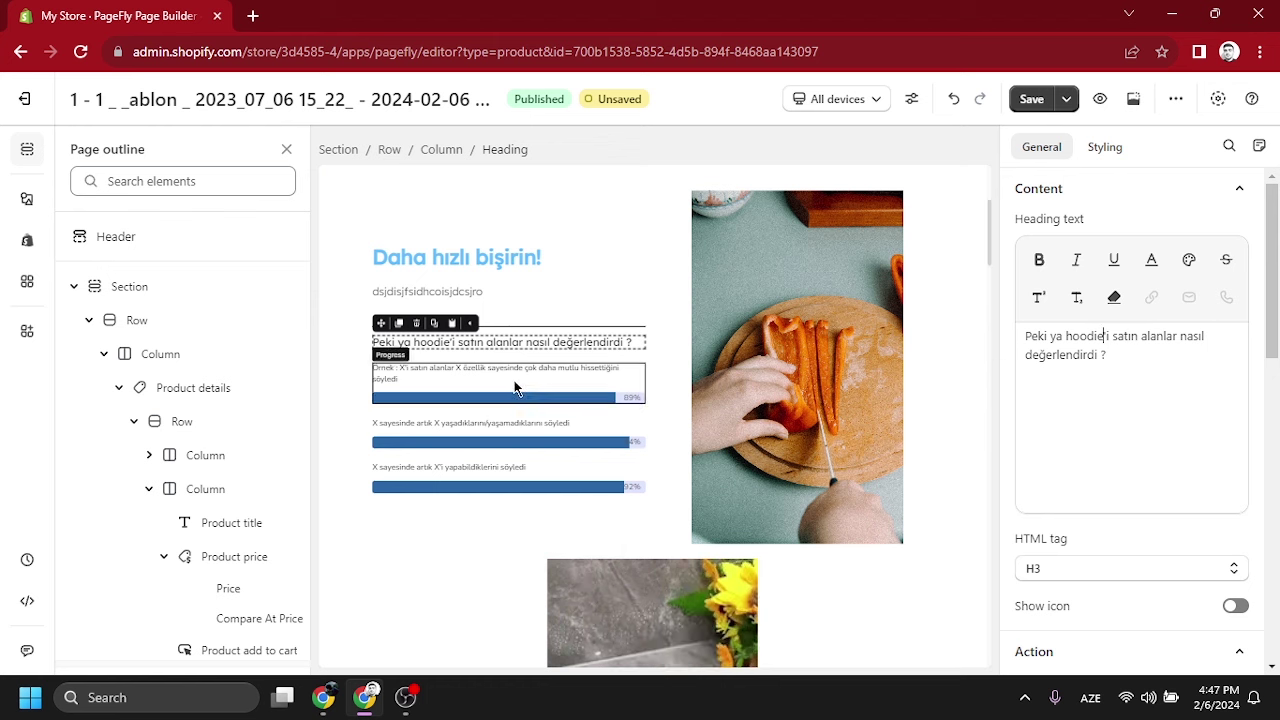
- Set the first progress bar's percentage to 51
click(483, 366)
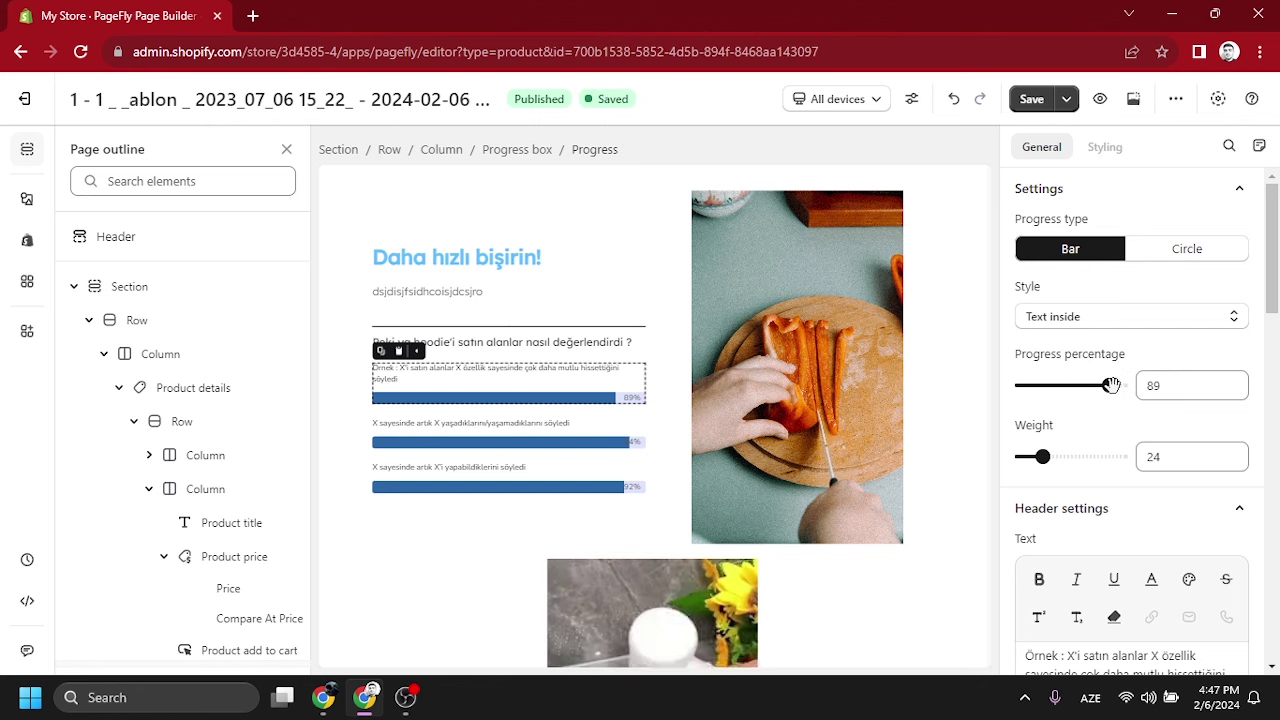
drag(1111, 386, 1075, 386)
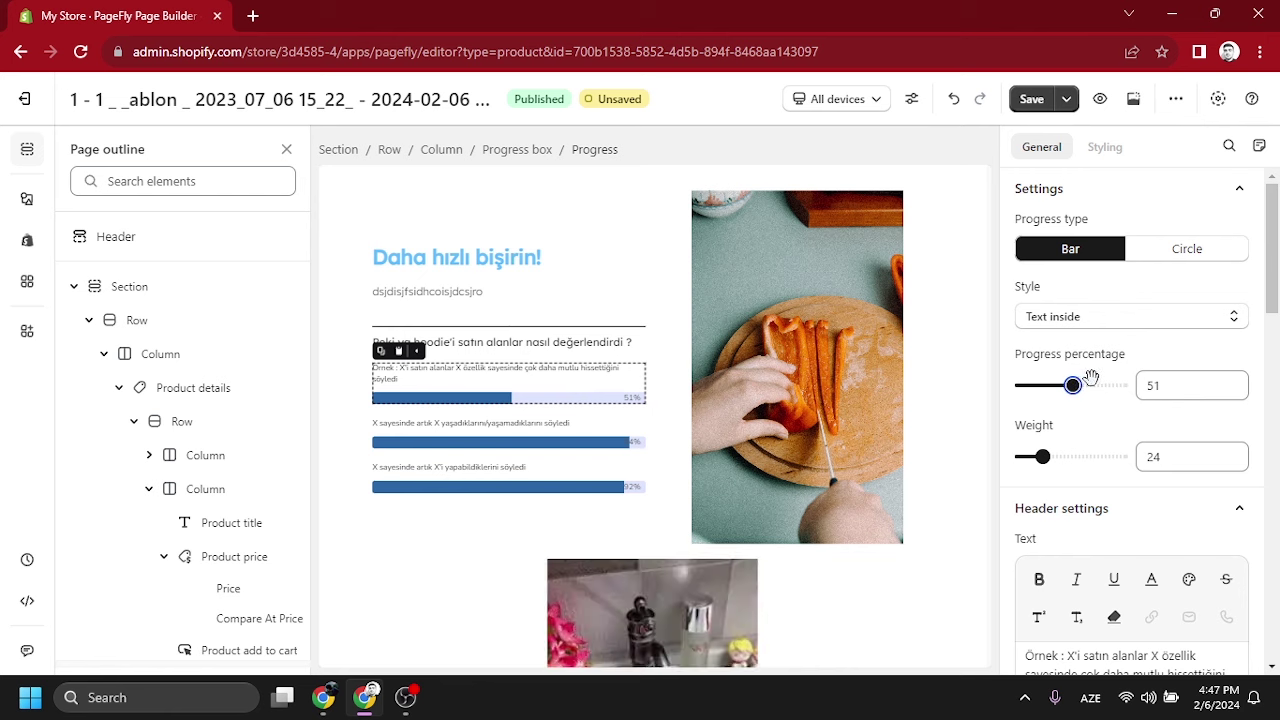
- Set the first progress bar's percentage to 91 and its weight to 21, and select its whole header text
drag(1091, 377, 1117, 386)
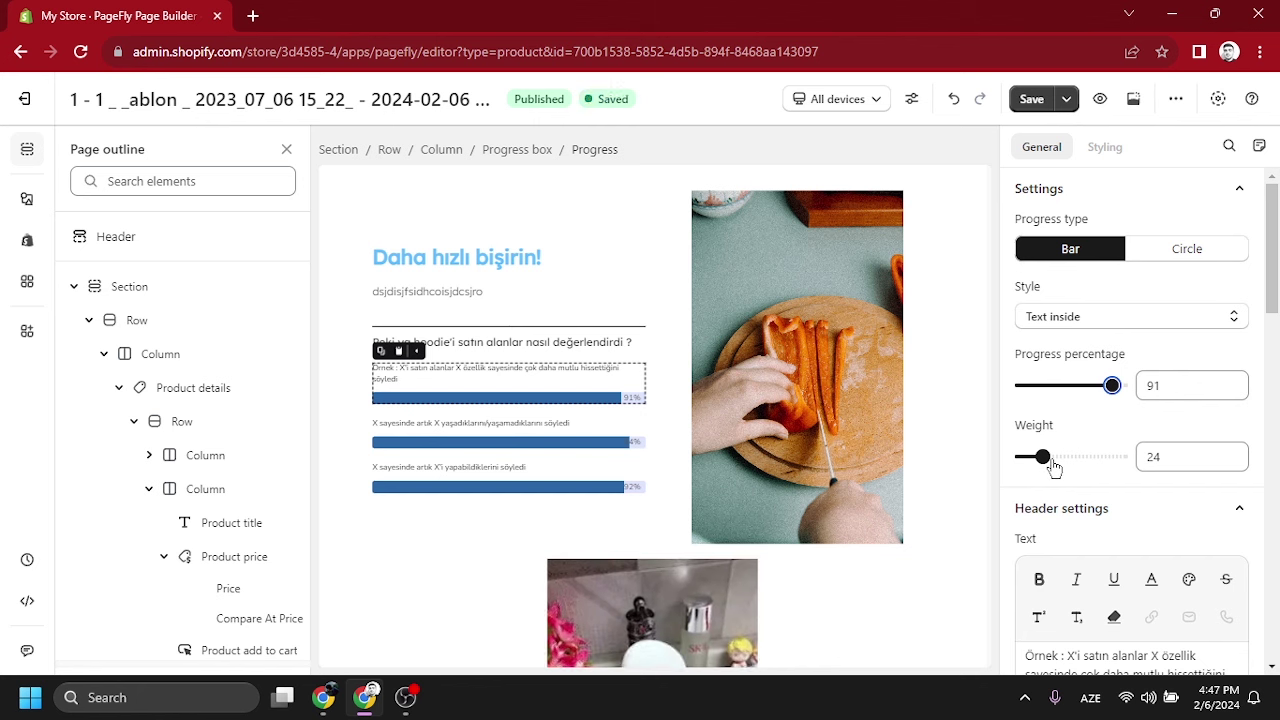
mouse_move(1043, 458)
mouse_down()
mouse_move(1059, 456)
mouse_move(1042, 455)
mouse_up()
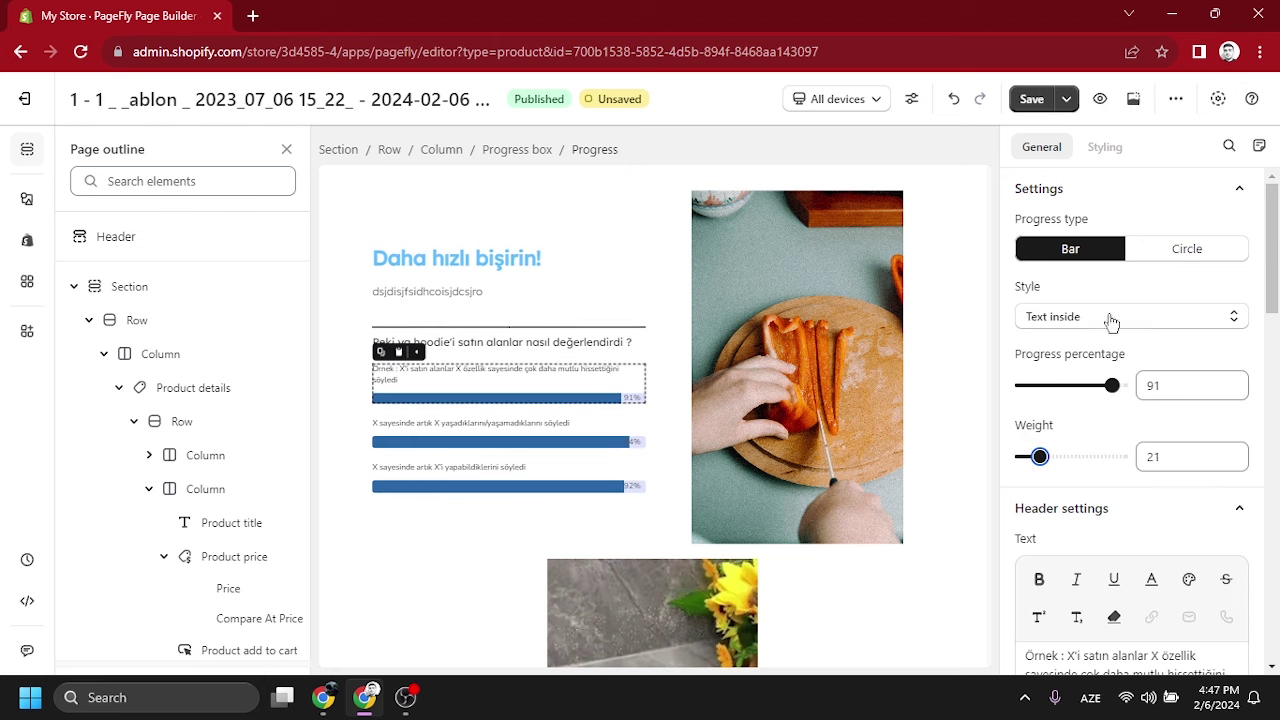
scroll(1074, 363, down, 2)
click(1080, 505)
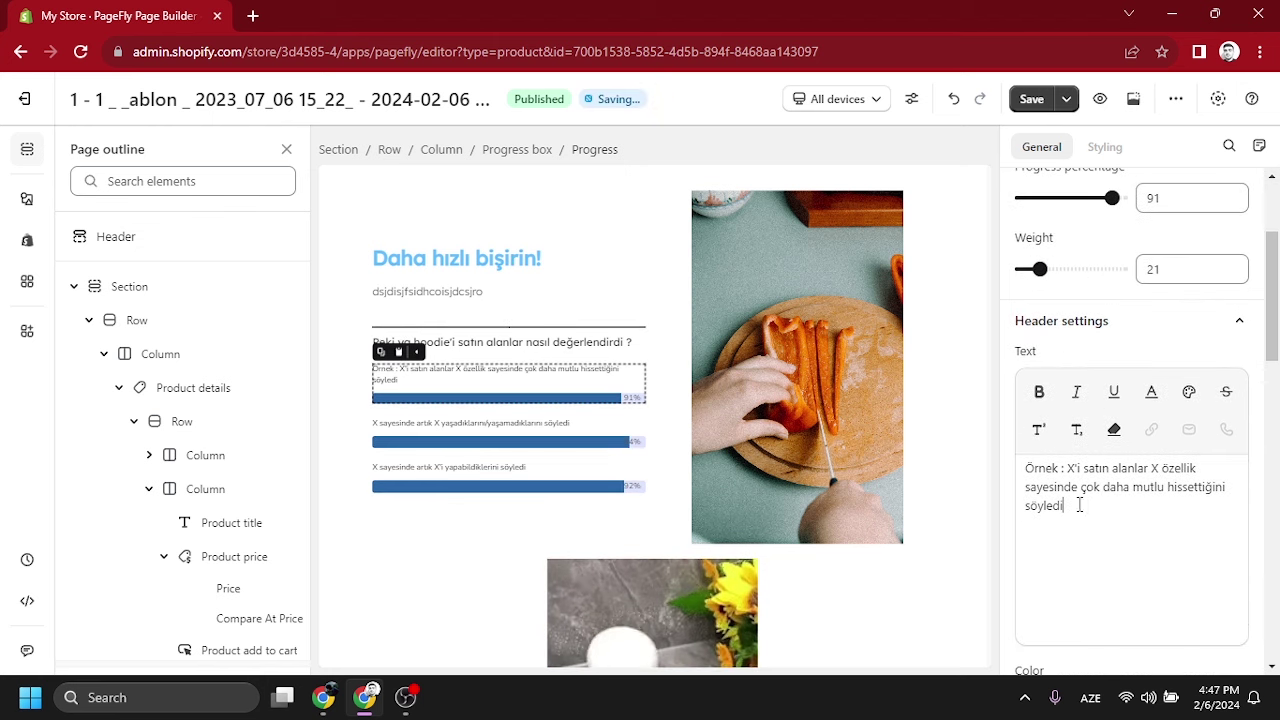
drag(1080, 505, 1052, 486)
click(1130, 488)
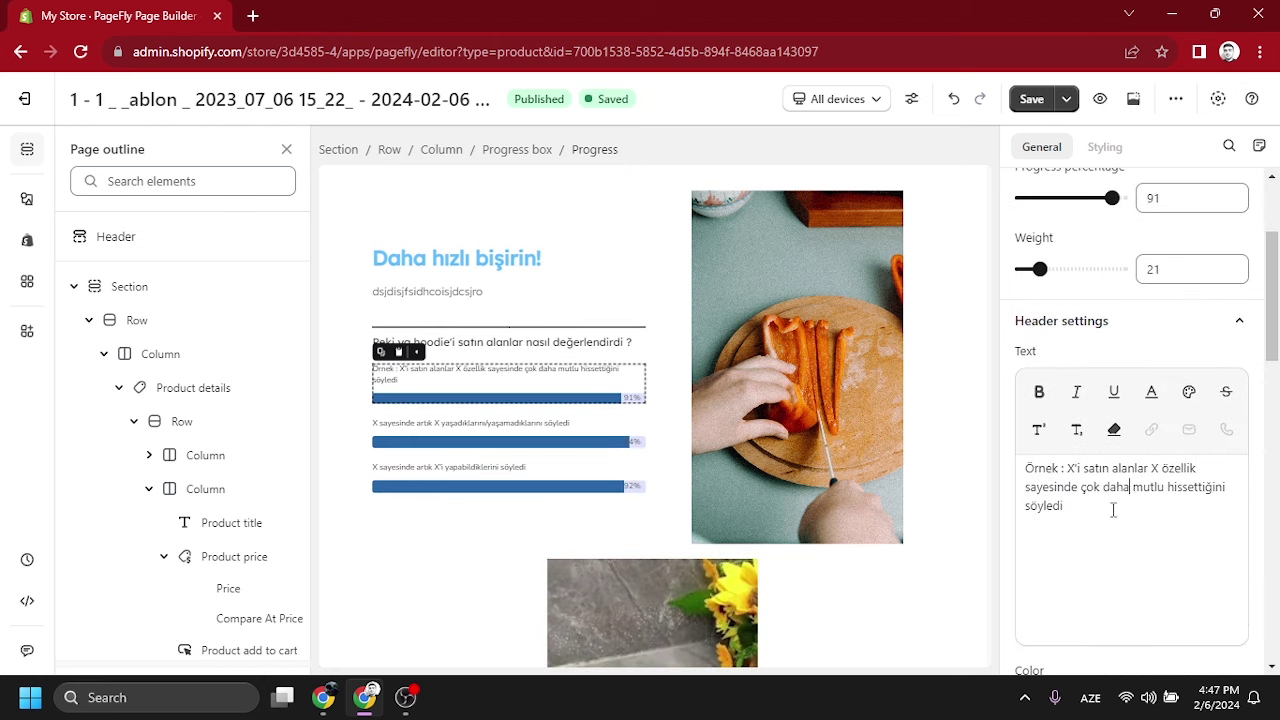
drag(1064, 506, 1010, 473)
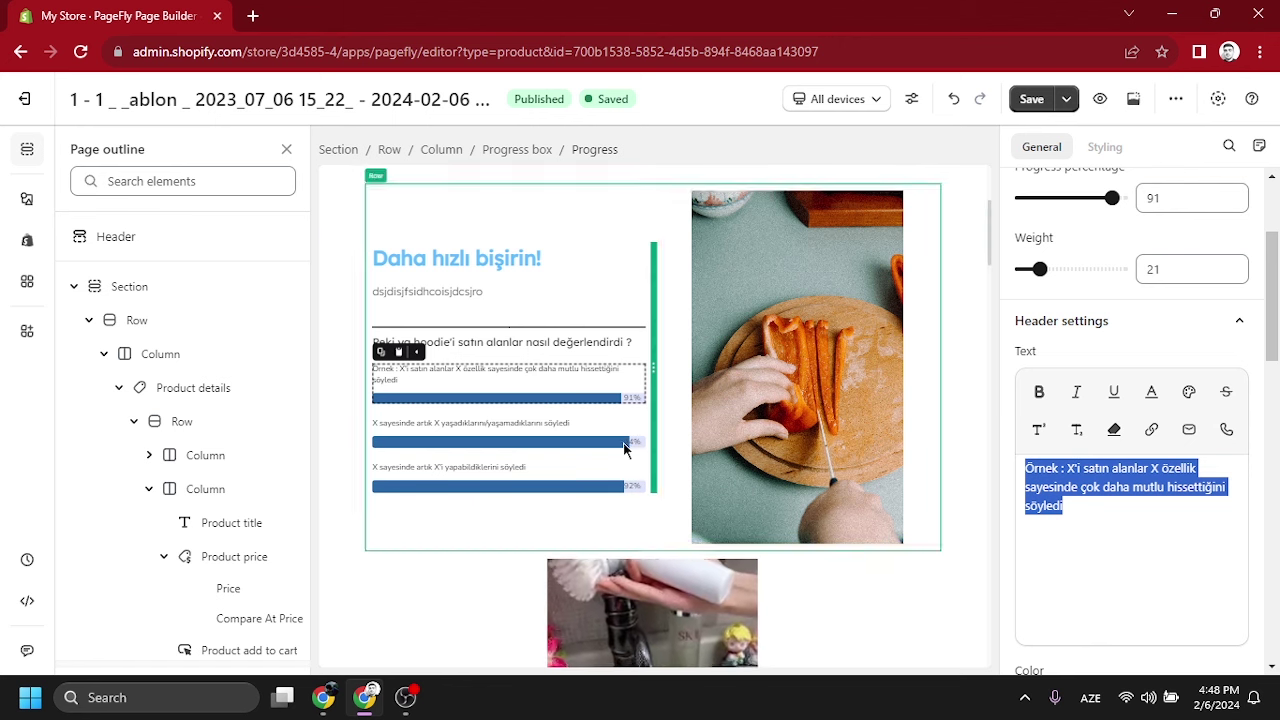
- Set the second progress bar's percentage to 89
click(580, 431)
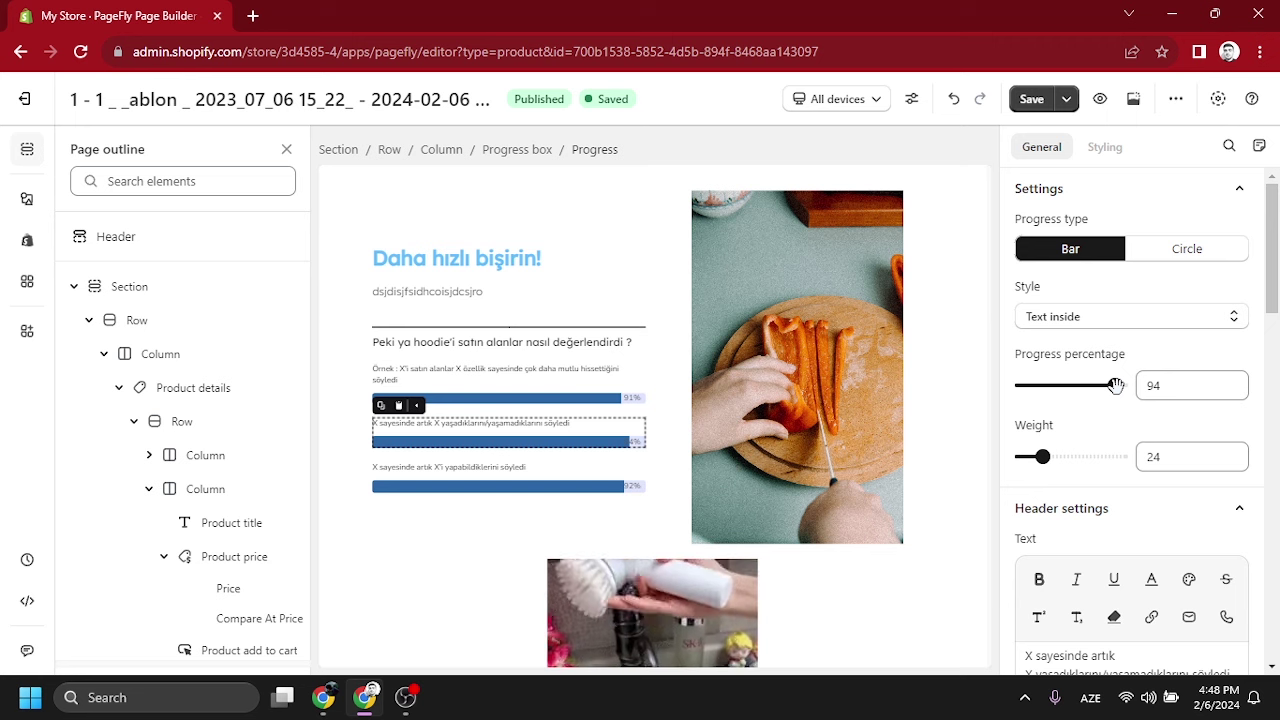
drag(1112, 385, 1109, 385)
scroll(1094, 463, down, 1)
- Replace the large image below the progress bars with the fashion-model-in-pink picture
scroll(816, 473, down, 2)
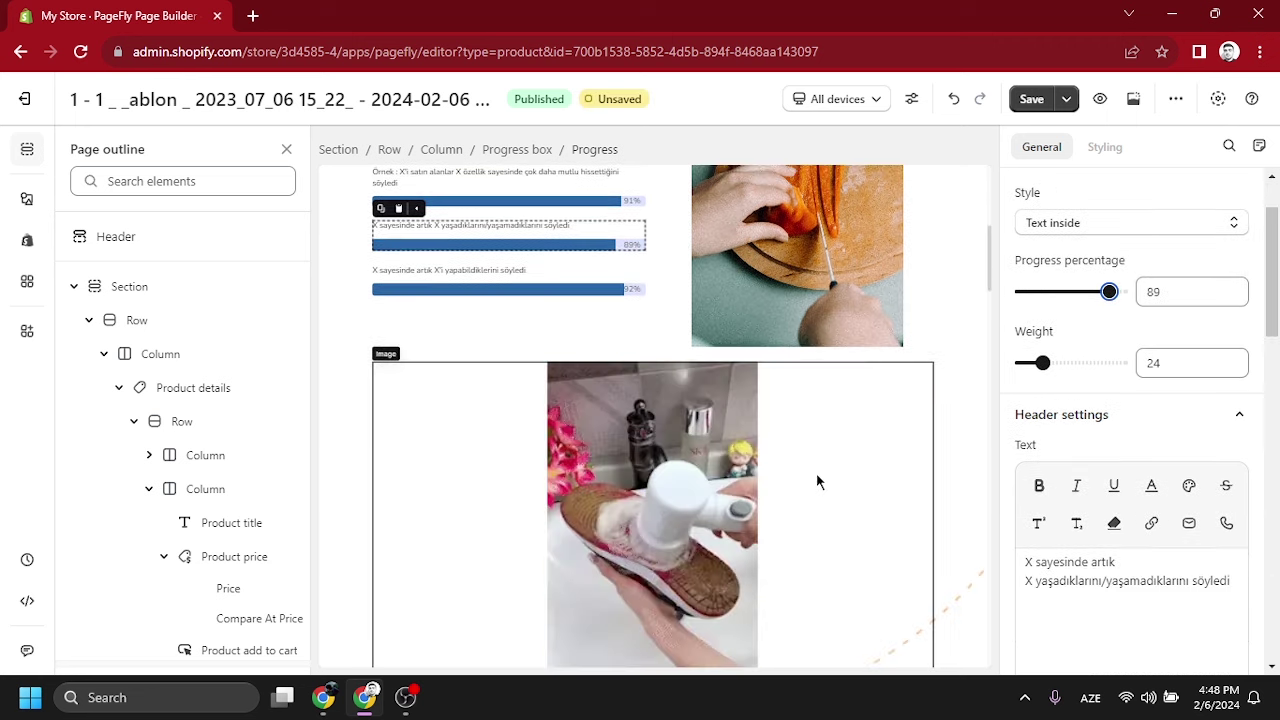
scroll(700, 450, down, 1)
click(666, 434)
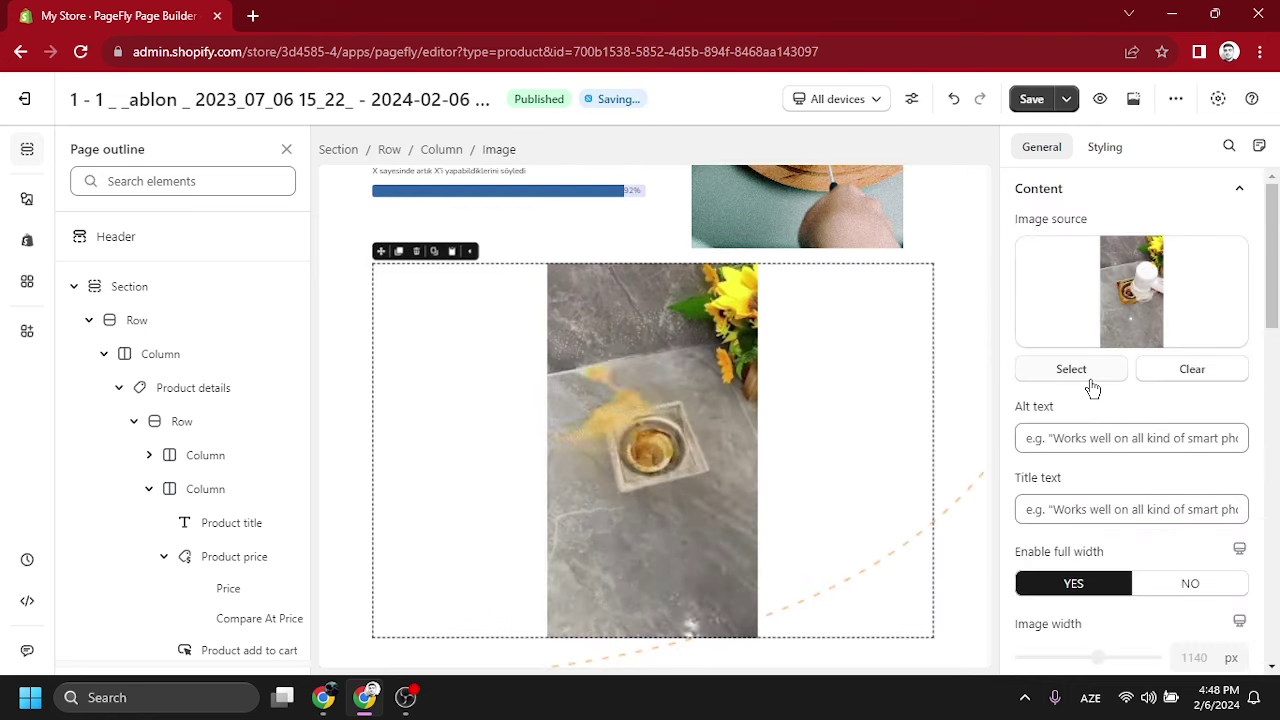
scroll(845, 378, up, 1)
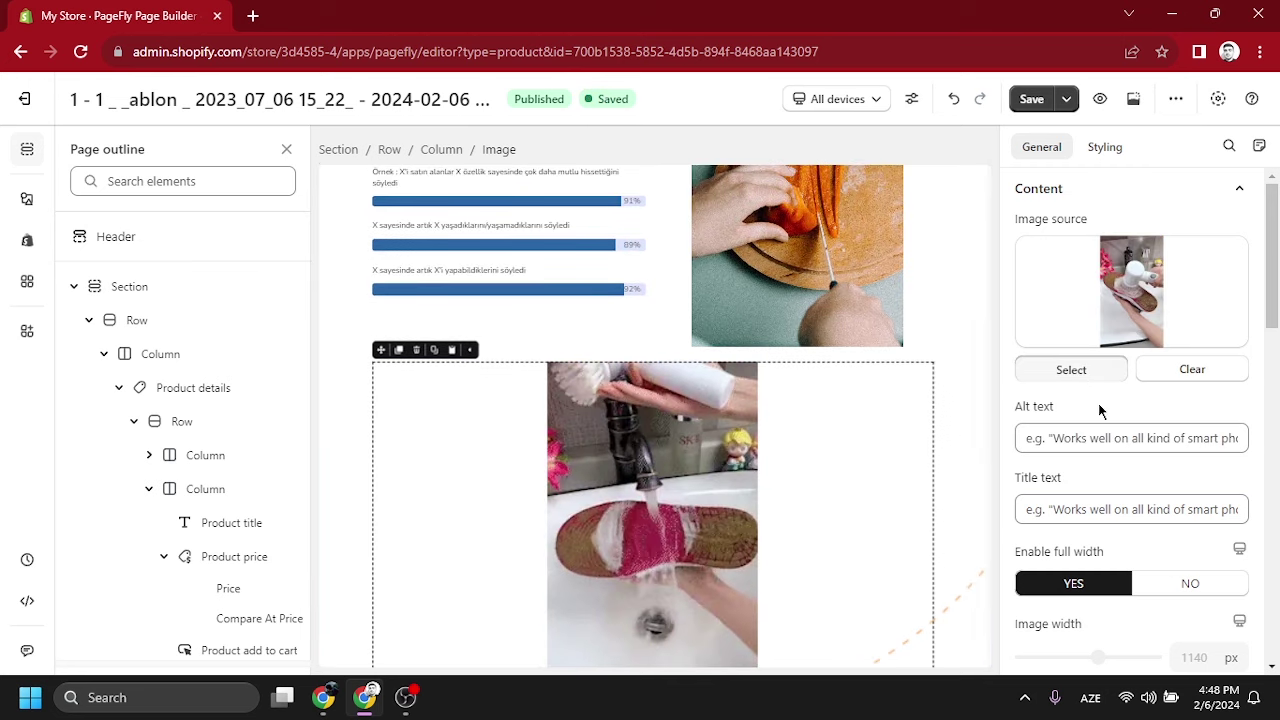
click(1090, 371)
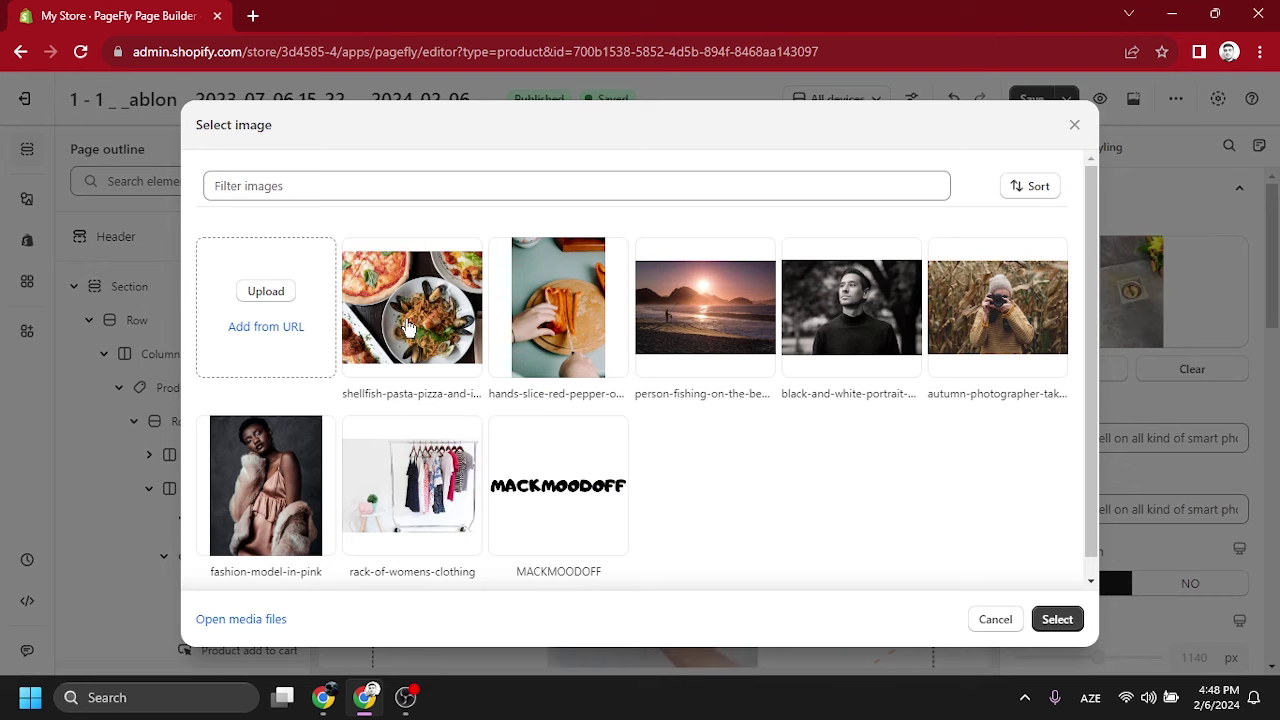
click(266, 485)
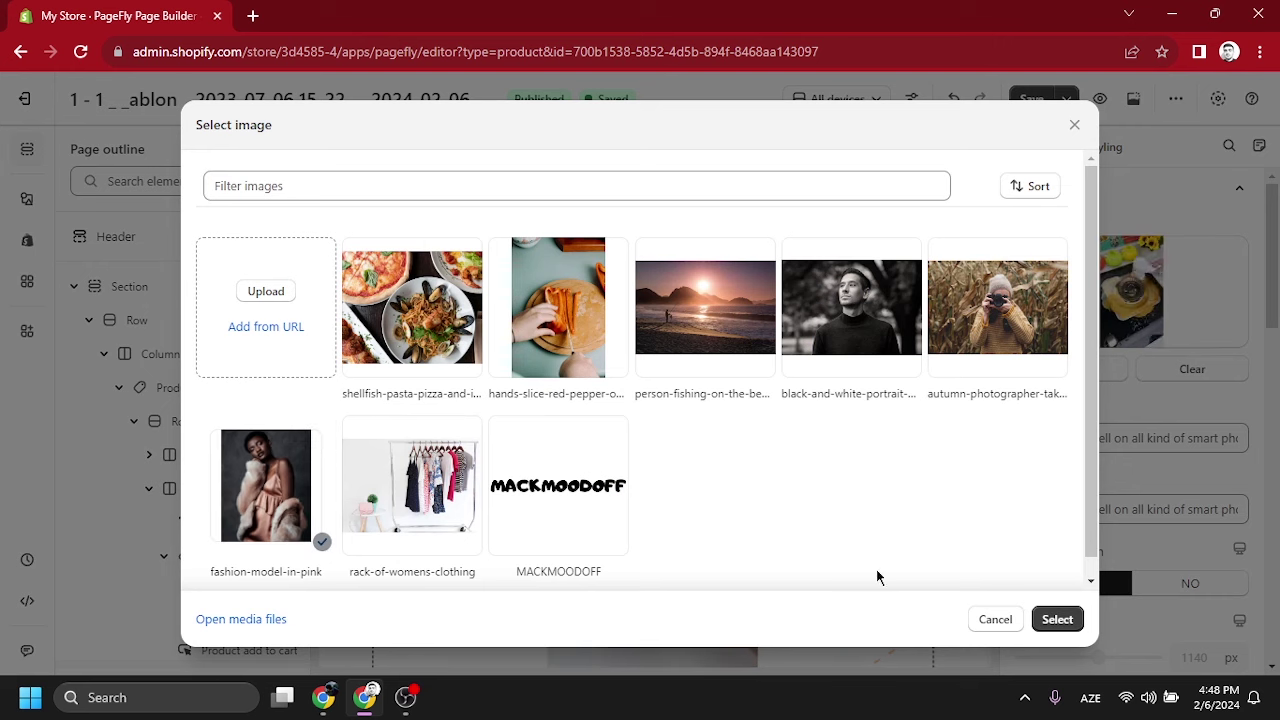
click(1057, 621)
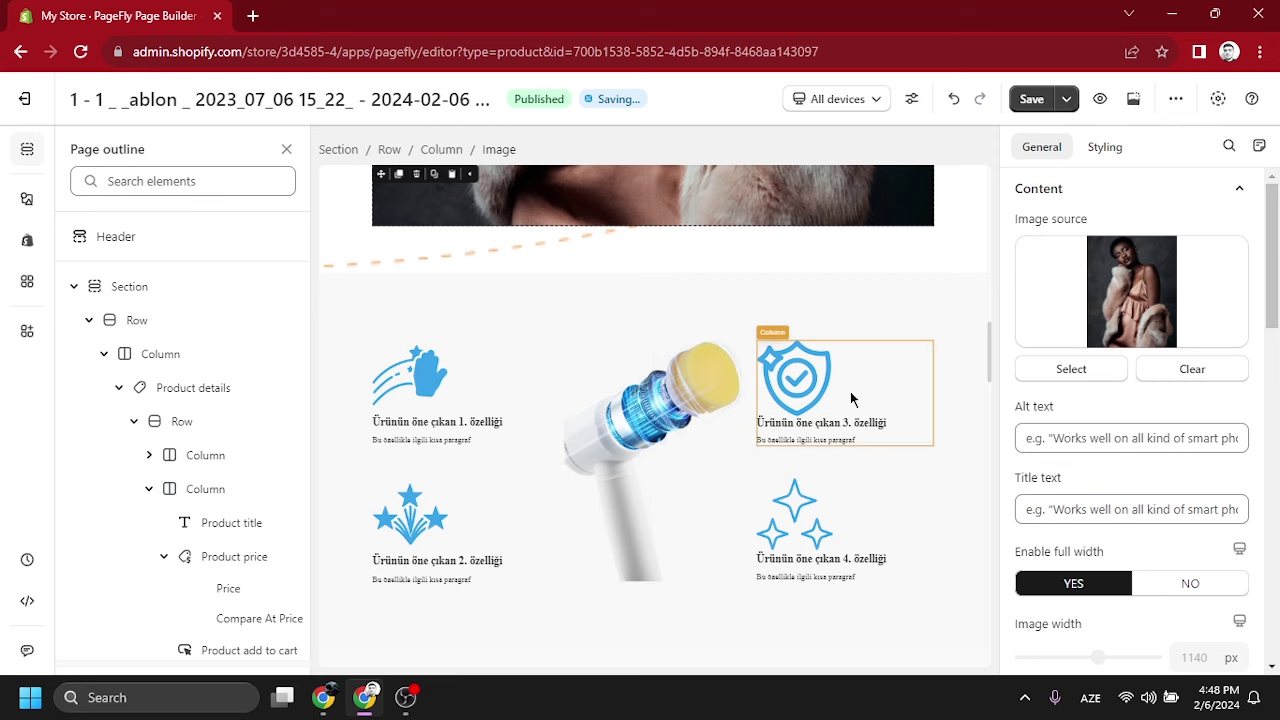
- Replace the first product feature's heading, under the hand icon, with "taşınabilir"
click(436, 421)
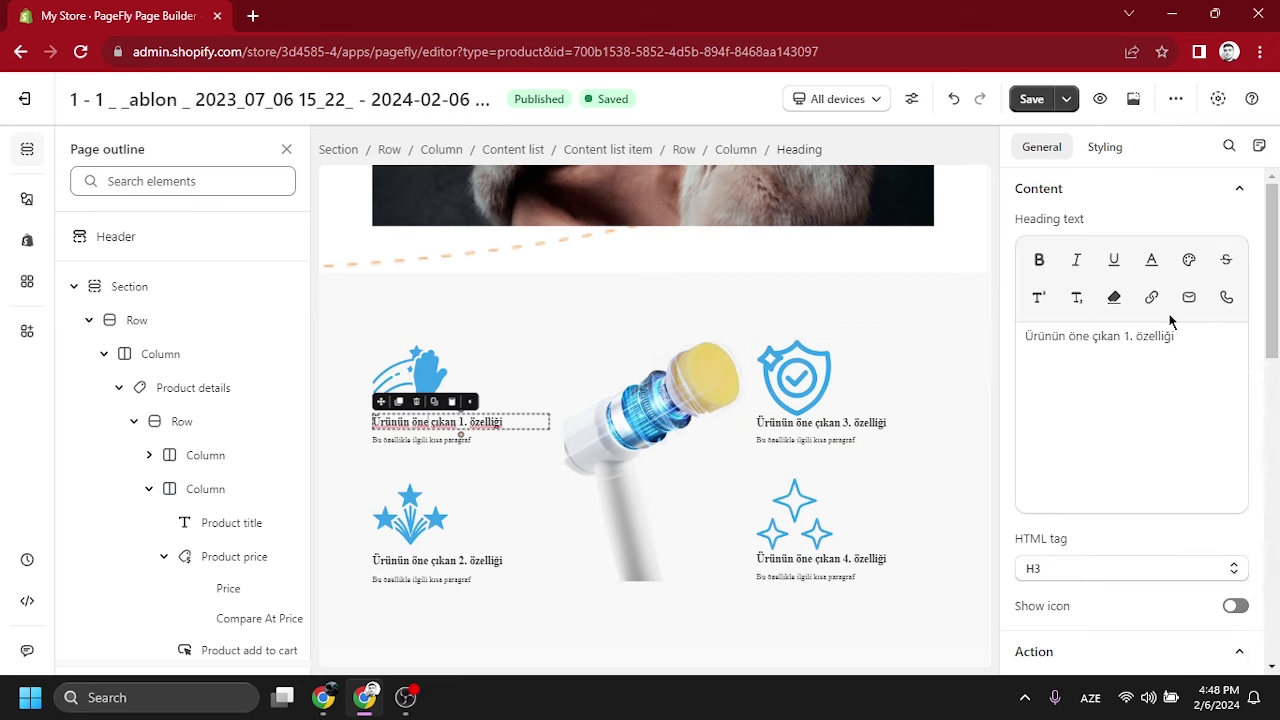
triple_click(1051, 337)
text(tag)
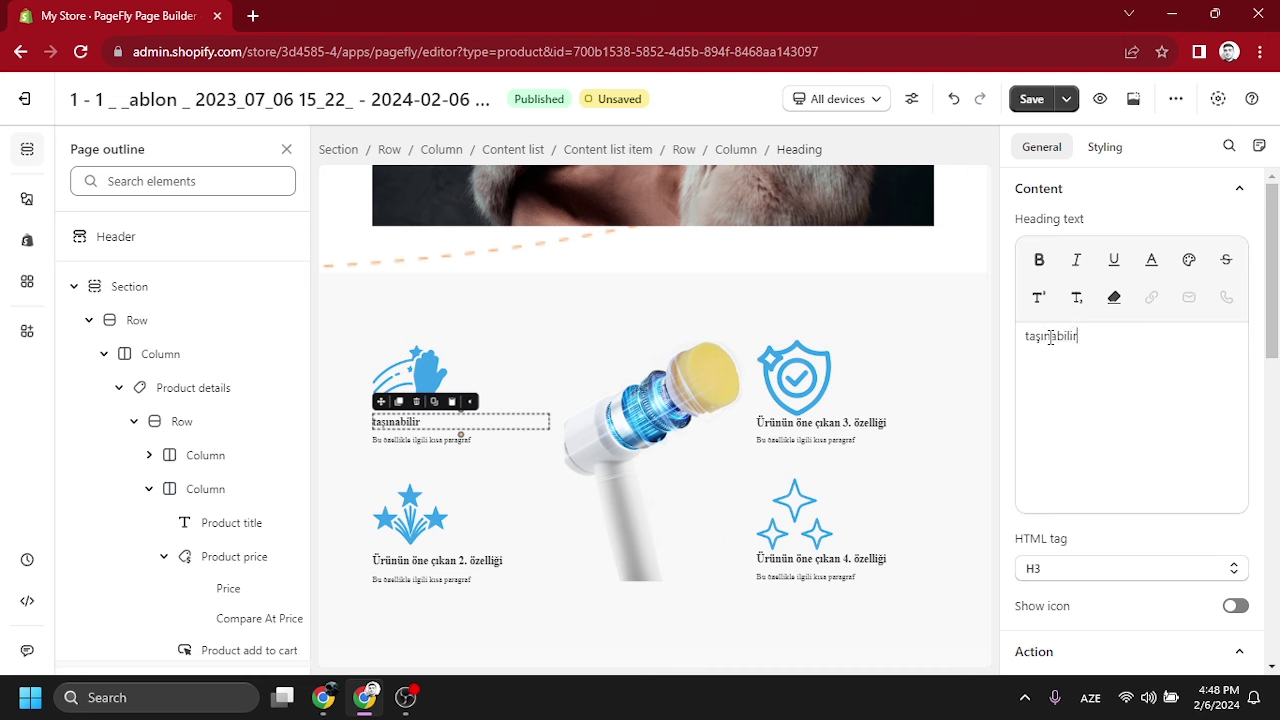
- Replace the third product feature's heading, under the shield icon, with "kolay kullanılır"
click(880, 424)
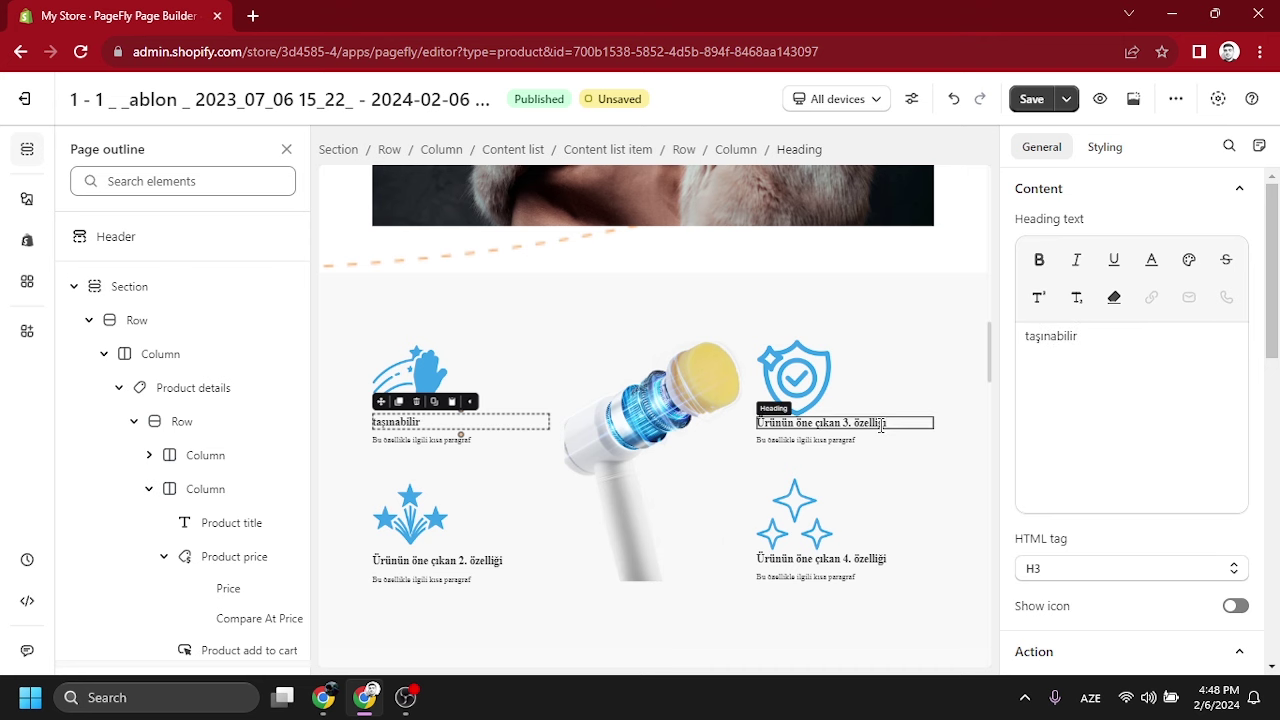
triple_click(1170, 340)
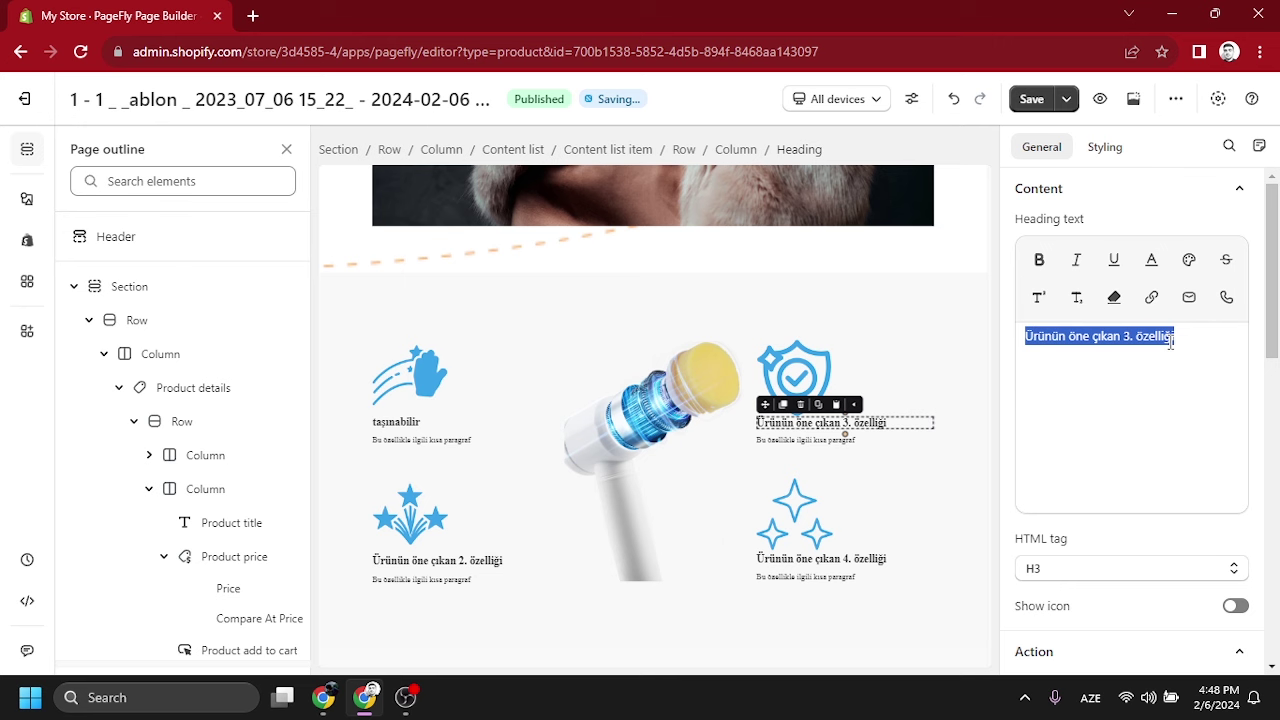
text(kolay kulla)
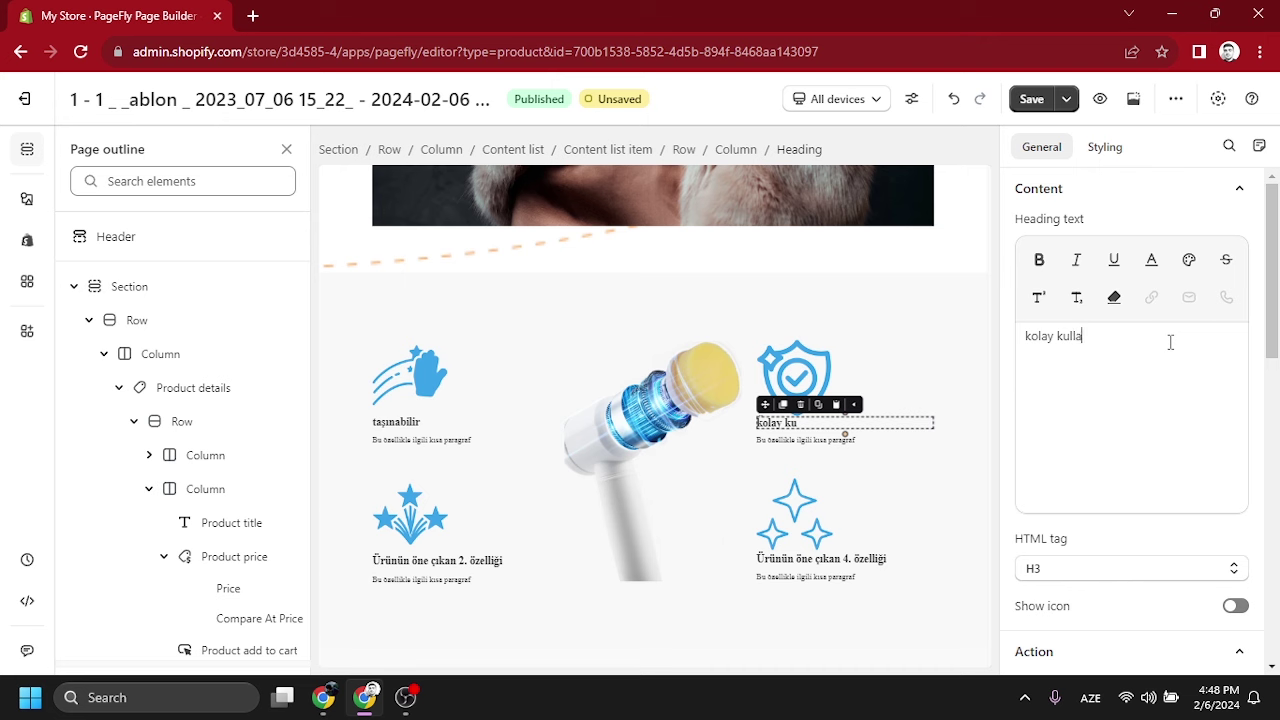
text(nılır)
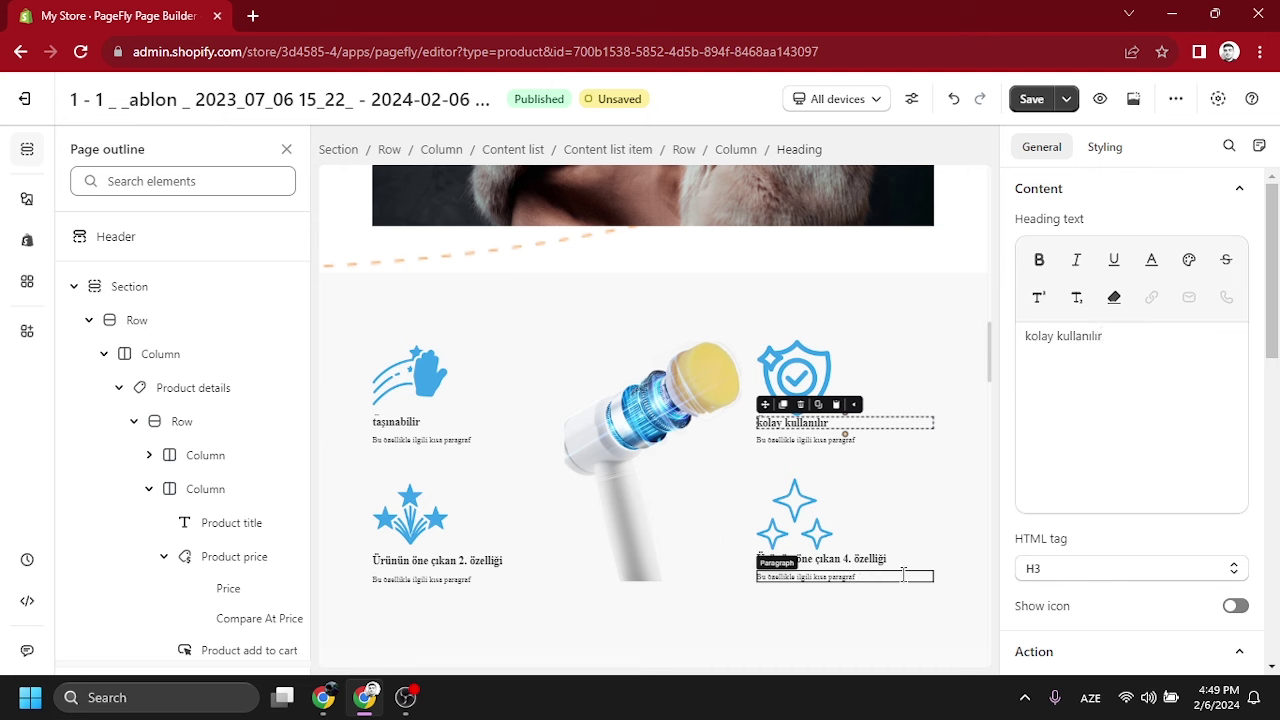
- Replace the fourth product feature's heading, under the sparkles icon, with "daha ucuz"
click(815, 558)
click(1200, 338)
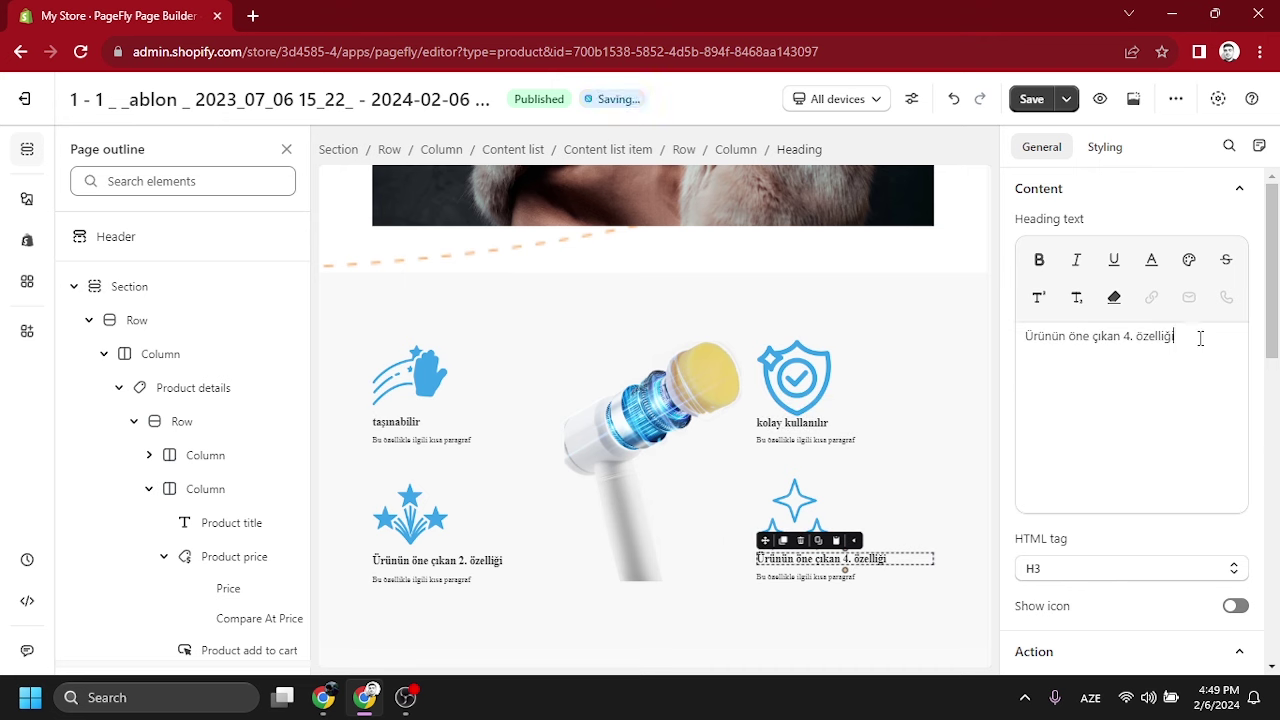
key(ctrl+a)
text(daha ucuz)
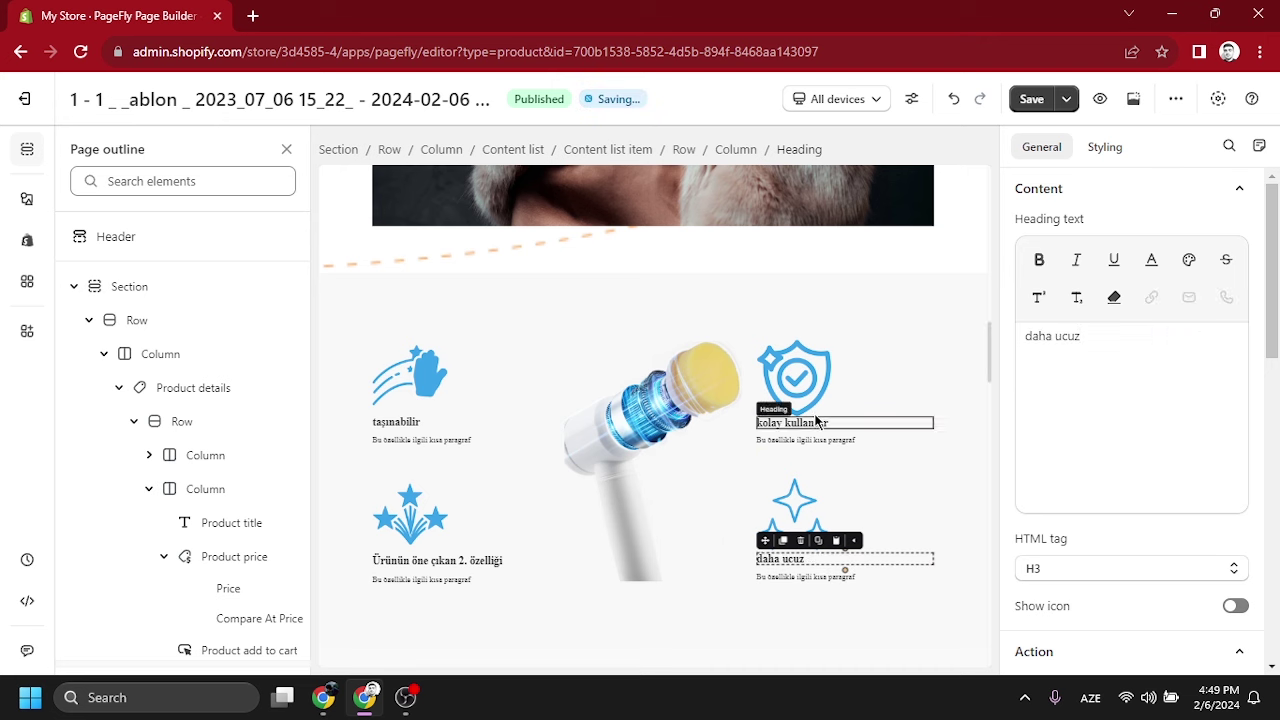
- Replace the paragraph under the "taşınabilir" heading with "xz ürünü kolayca her yere taşoyabilirsiniz"
click(420, 440)
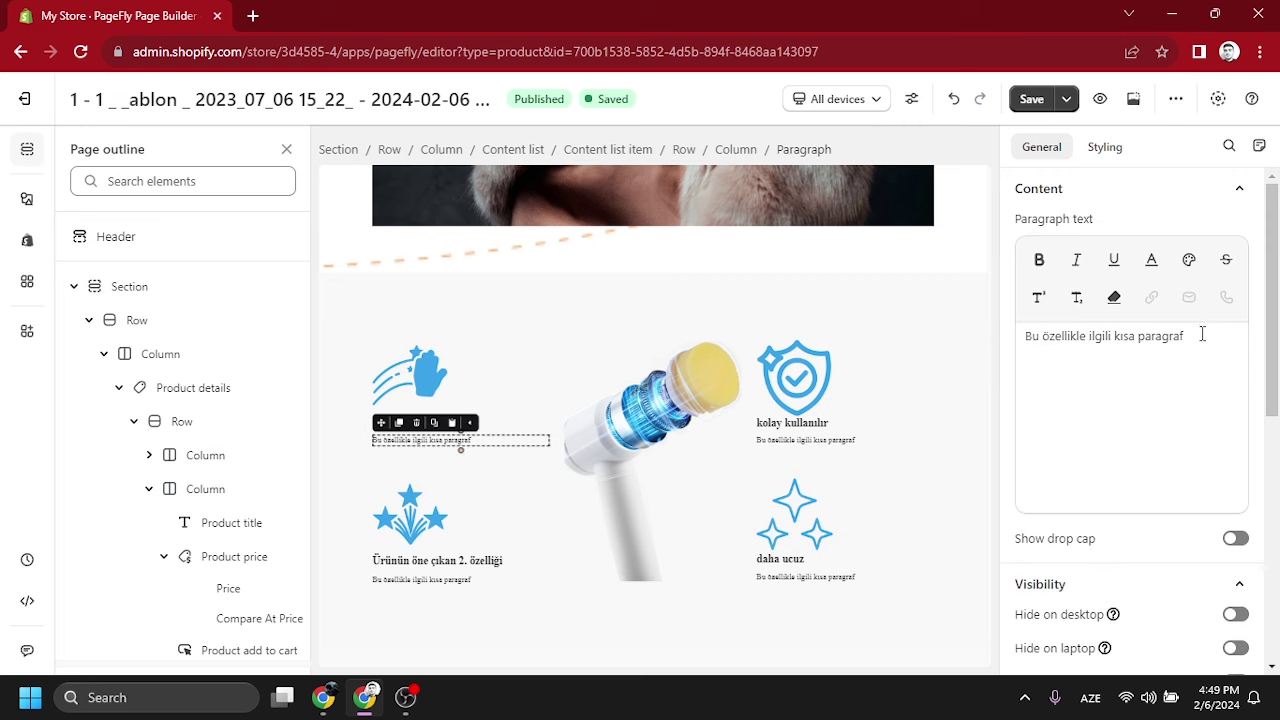
key(BackSpace)
key(BackSpace)
key(BackSpace)
key(BackSpace)
key(BackSpace)
key(BackSpace)
key(BackSpace)
key(BackSpace)
key(BackSpace)
key(BackSpace)
key(ctrl+a)
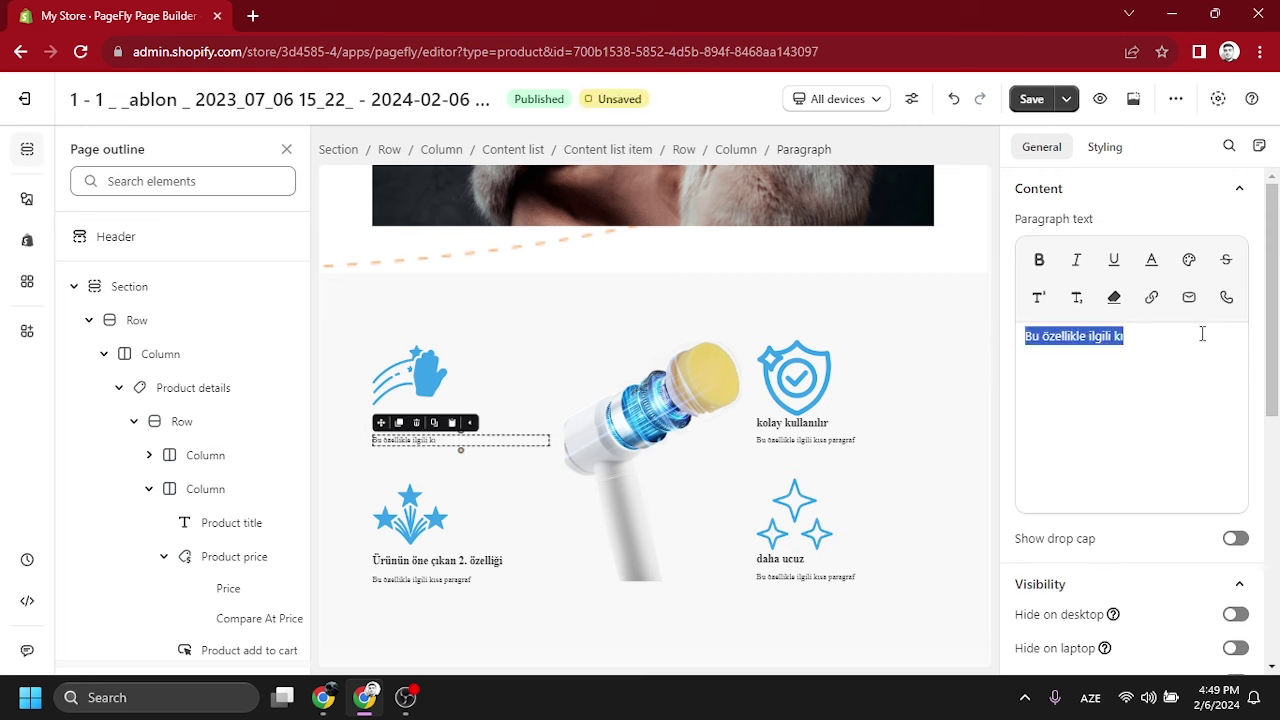
key(BackSpace)
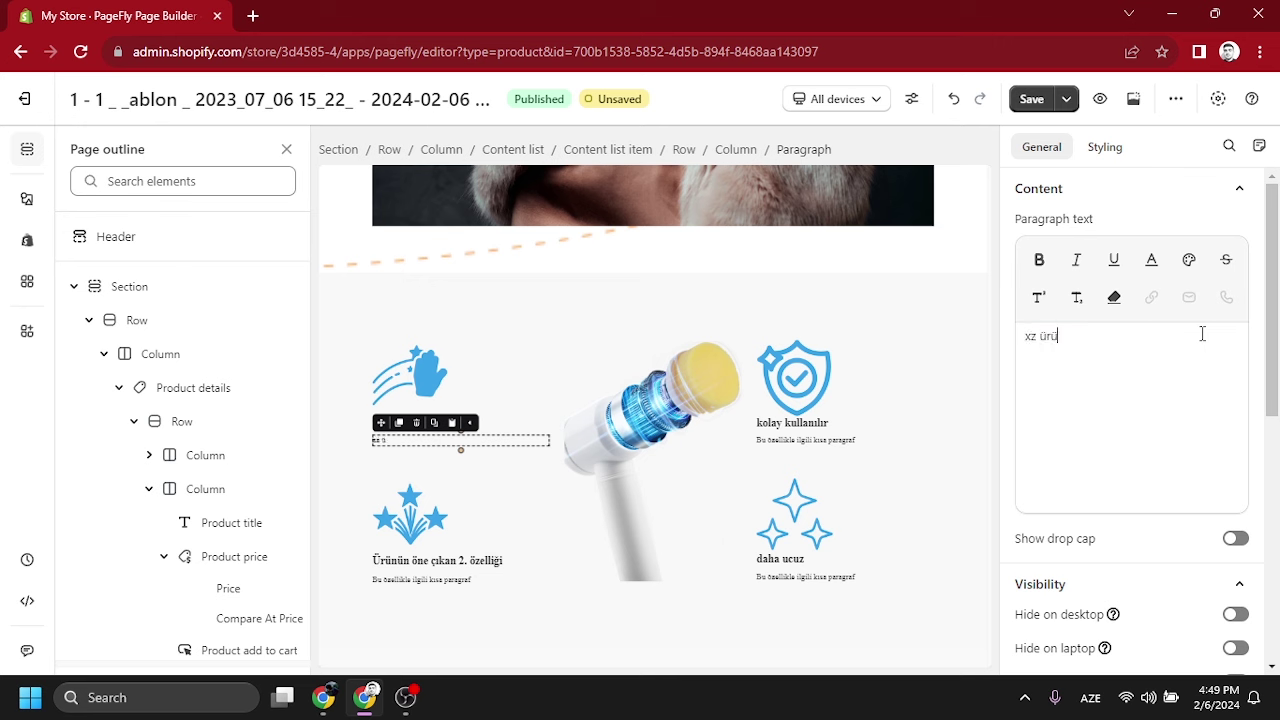
text(xz ürünü kolay)
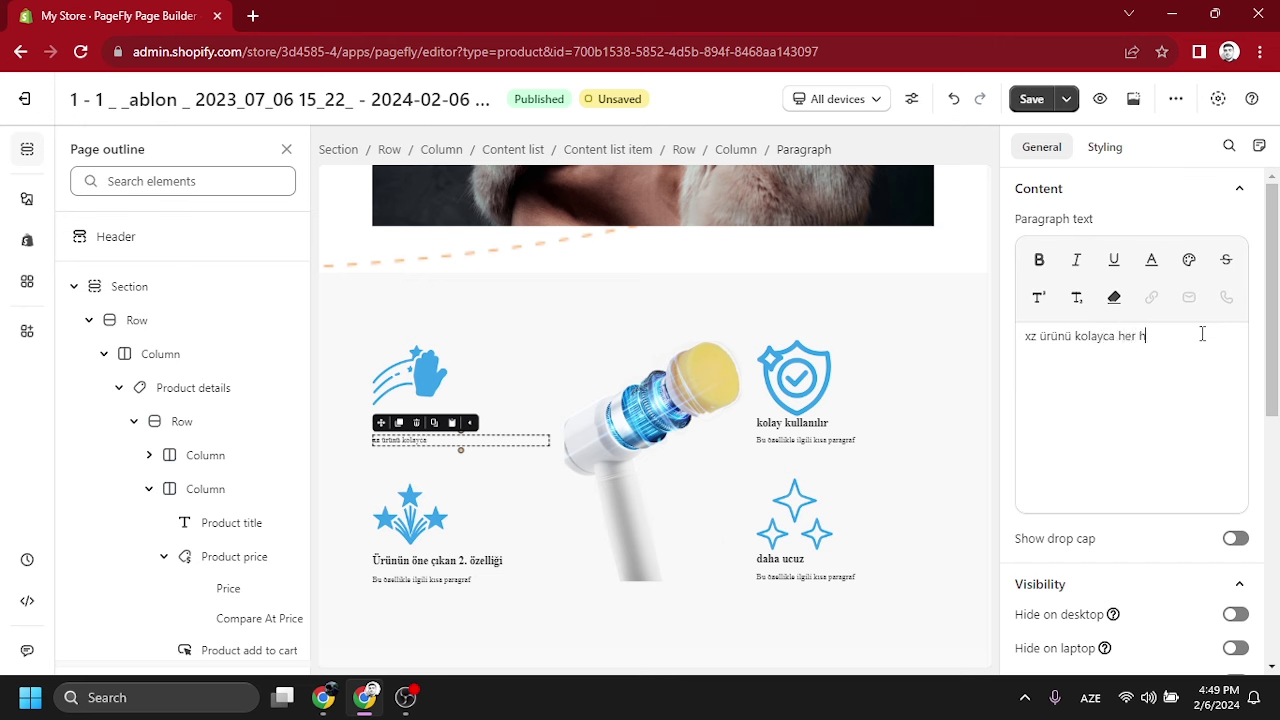
text(ca her yere taşoyabilirsin)
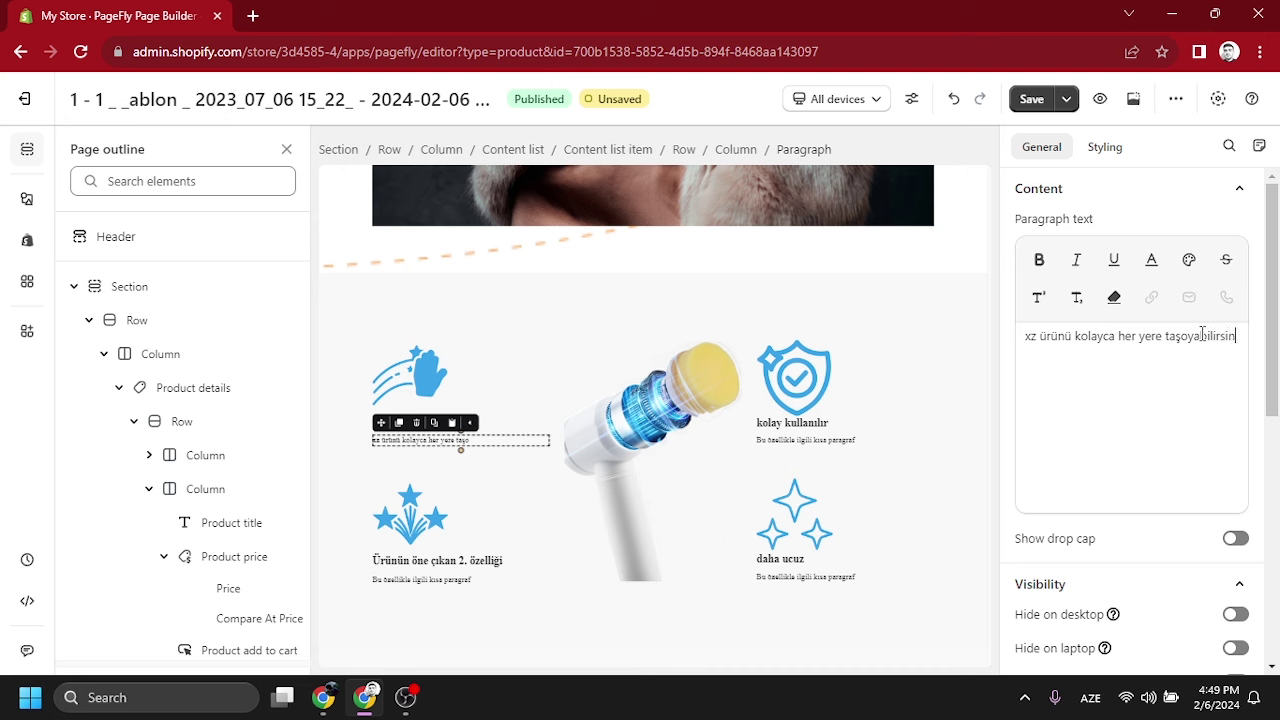
text(iz)
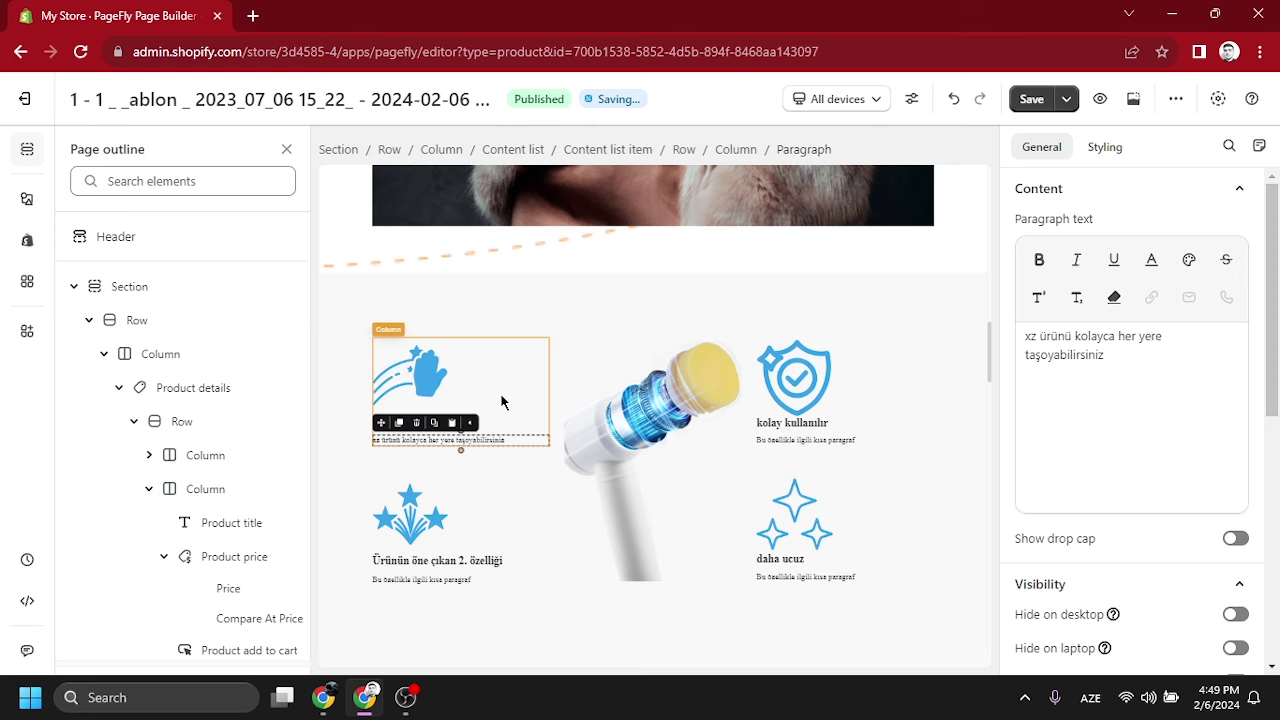
- Select the hand icon above "taşınabilir" and open the icons8.com website in a separate browser window
click(433, 390)
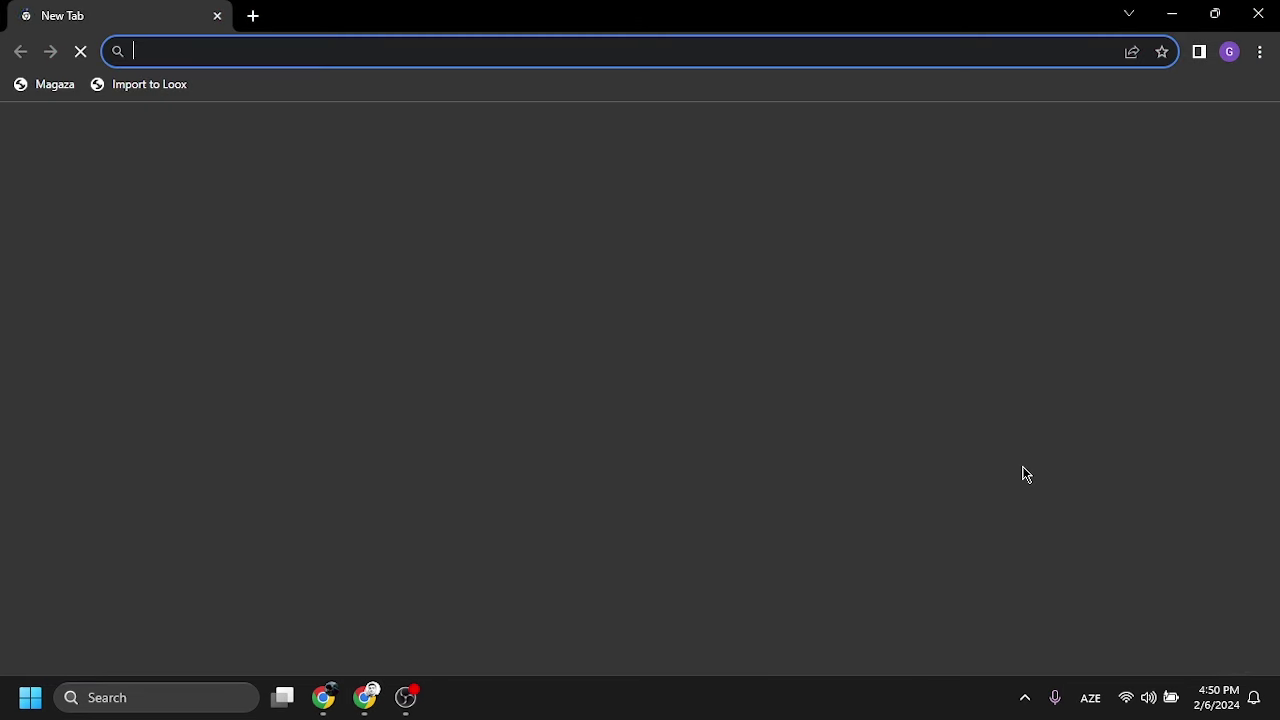
text(icon)
click(445, 100)
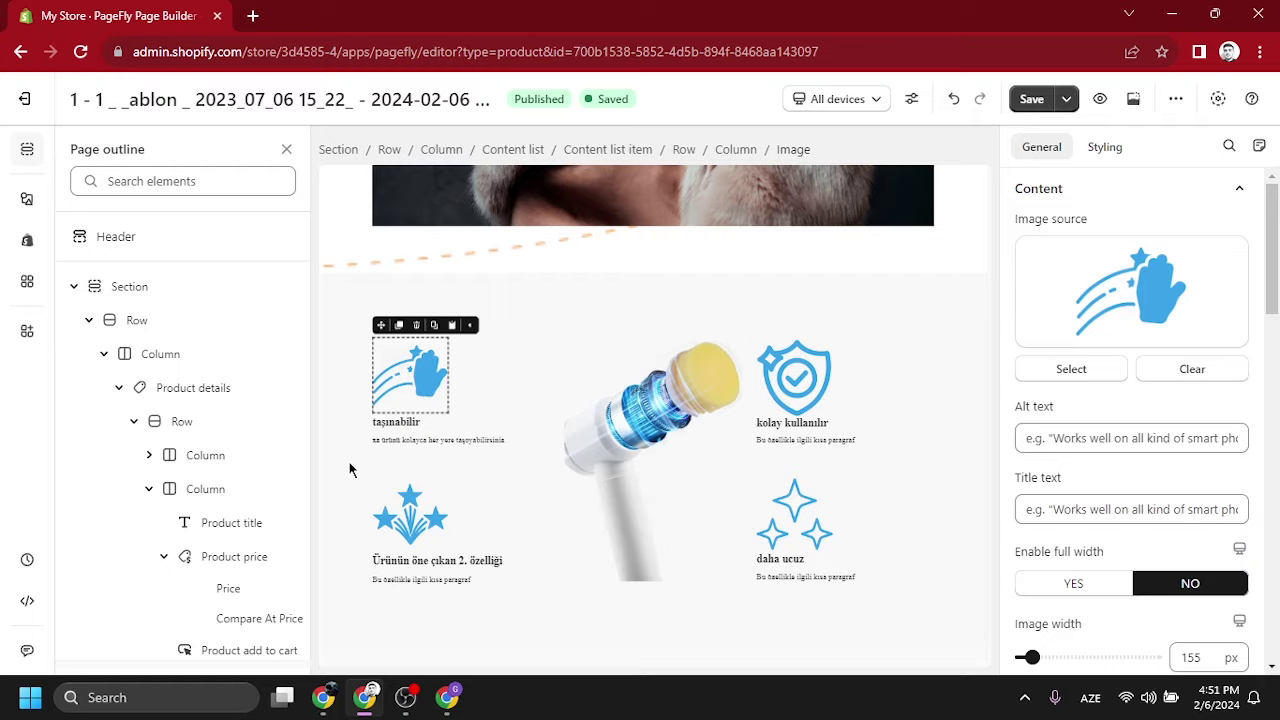
click(450, 698)
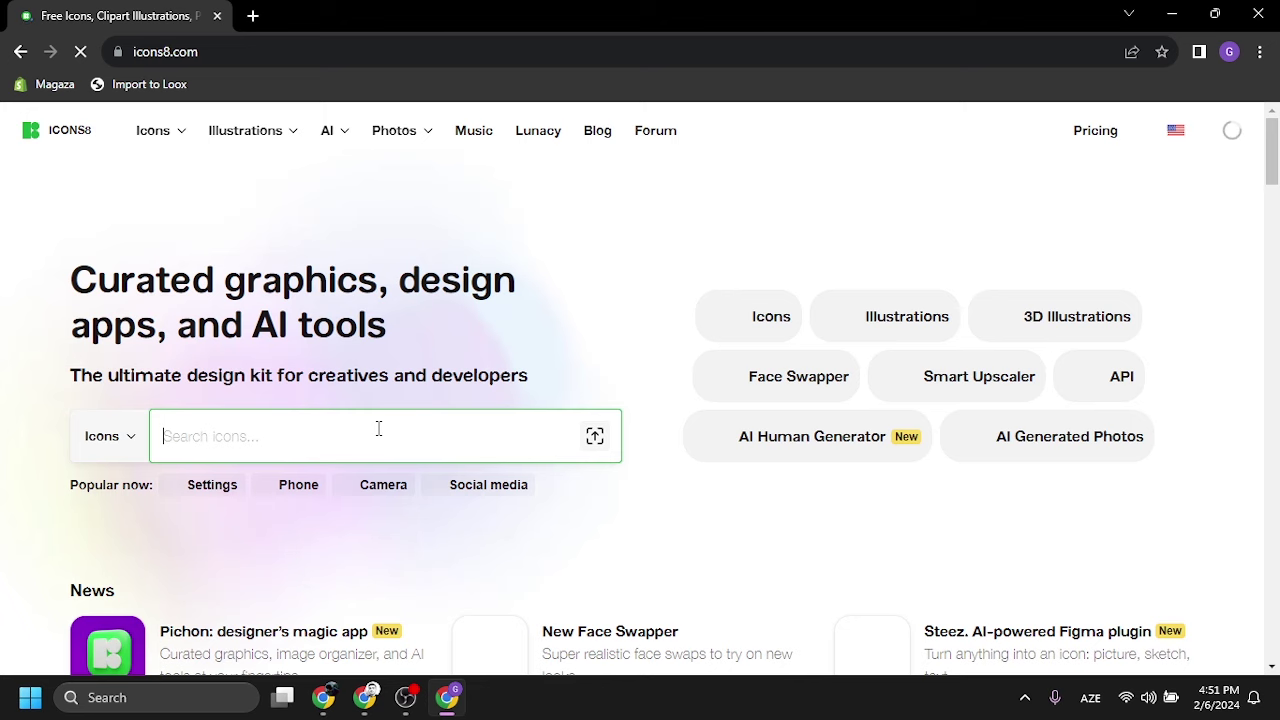
- Search icons8 for "fly" icons and look through the results
text(fly)
key(Return)
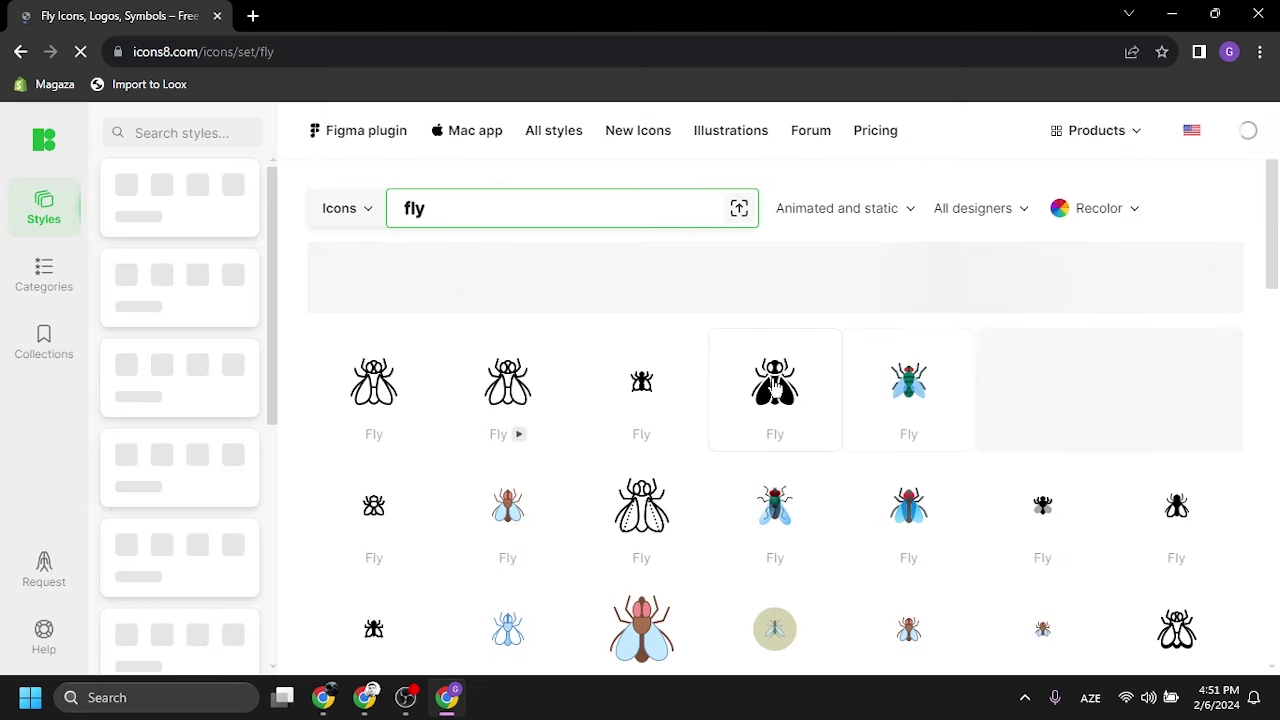
scroll(440, 226, down, 2)
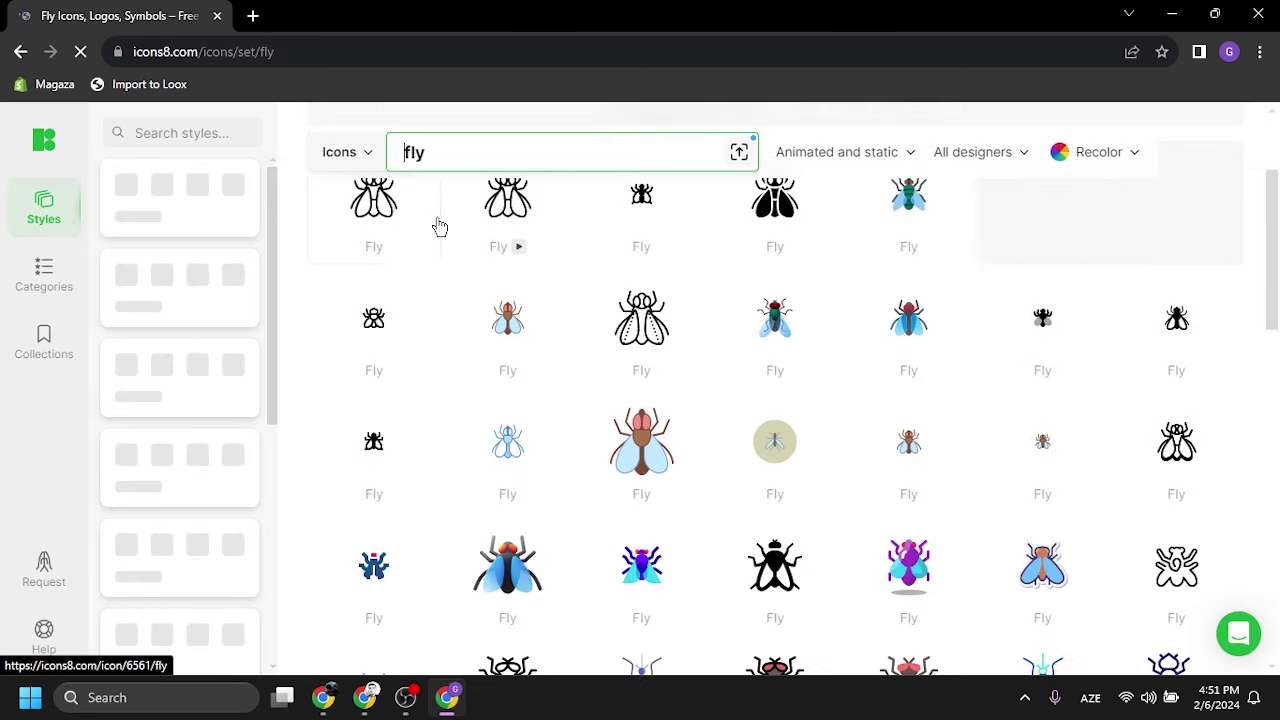
scroll(771, 348, down, 1)
scroll(800, 349, up, 3)
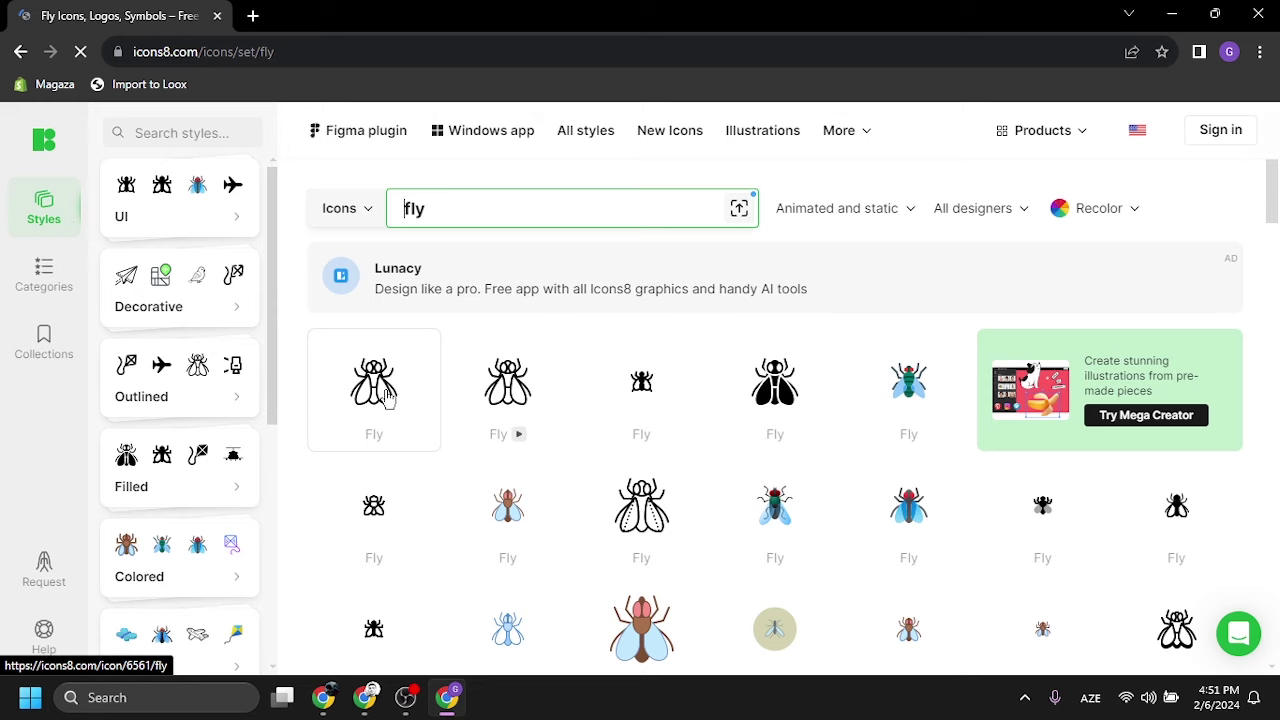
- Open the details of the first outlined Fly icon and show its color editing options
click(388, 397)
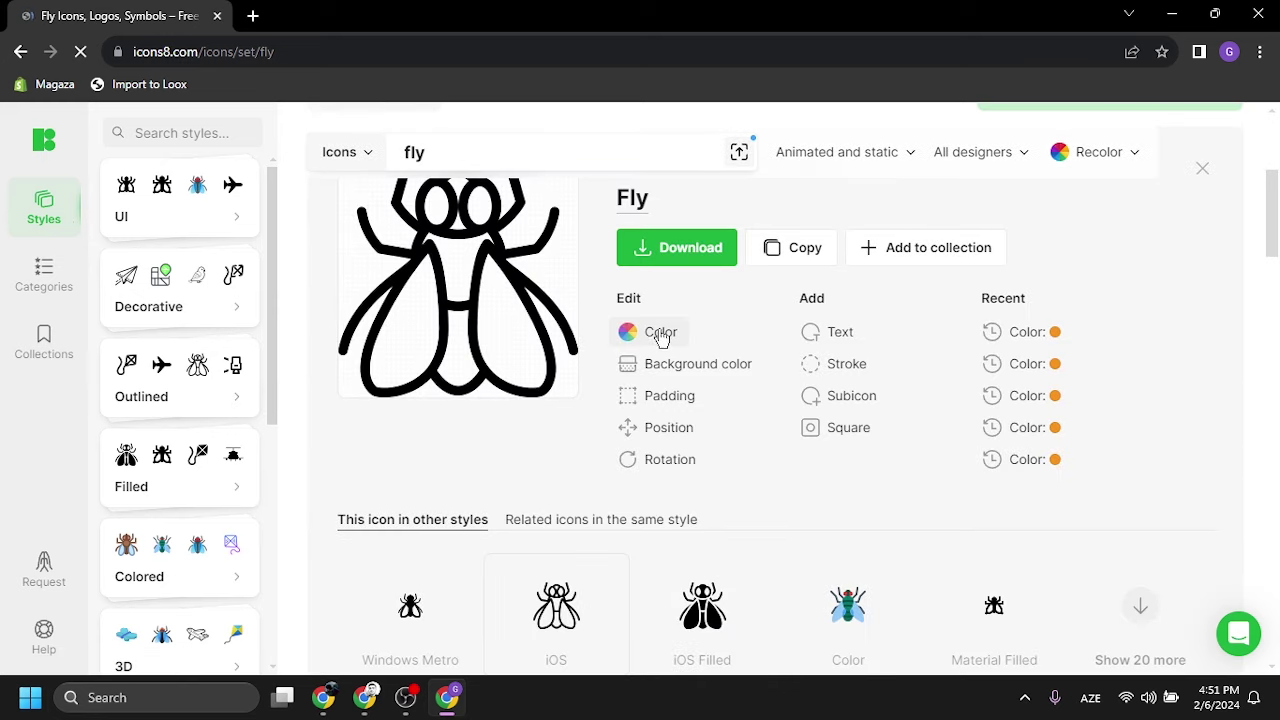
click(660, 336)
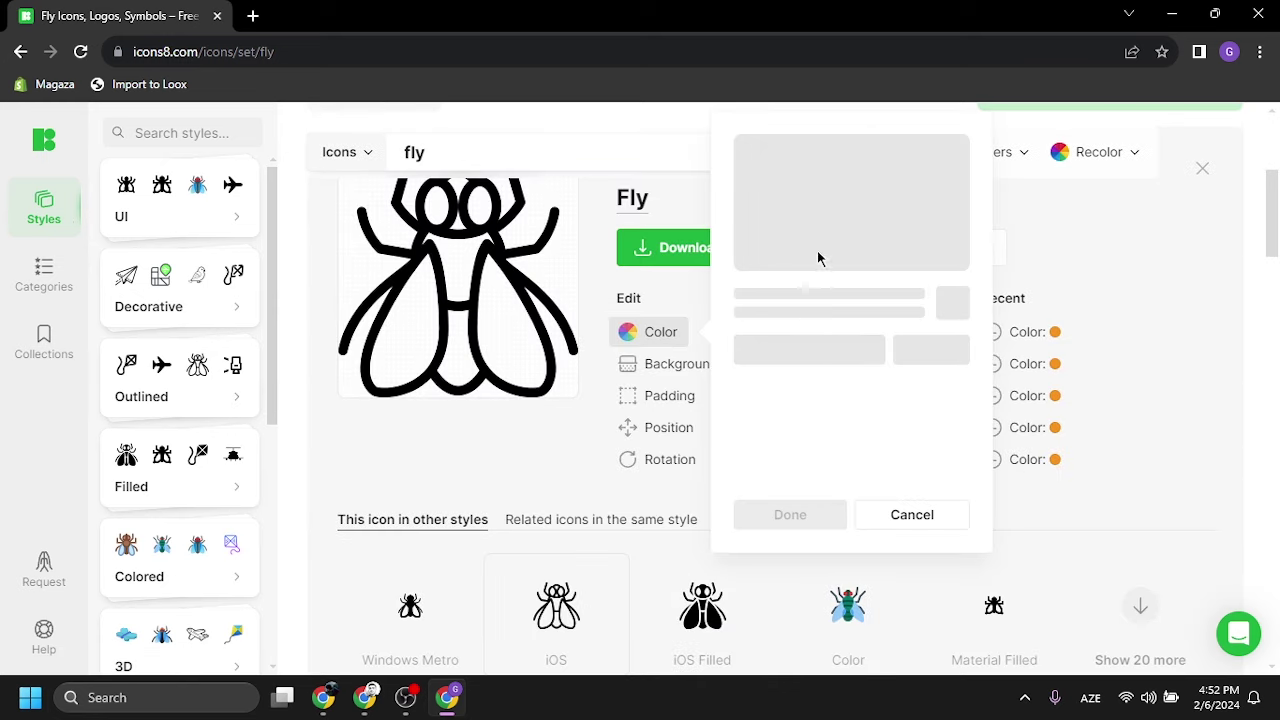
scroll(480, 277, up, 2)
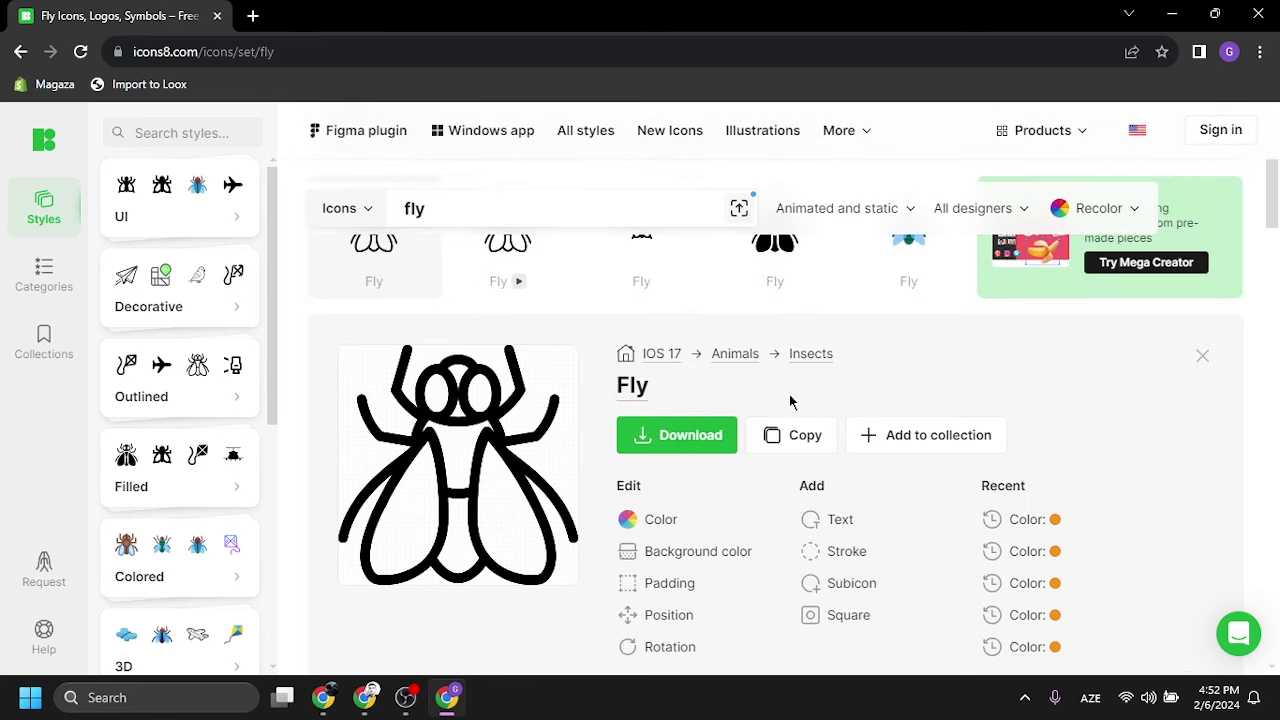
- Recolor the Fly icon to #F7941D, download it as a free 100×100 PNG, and close the icons8 window
click(663, 519)
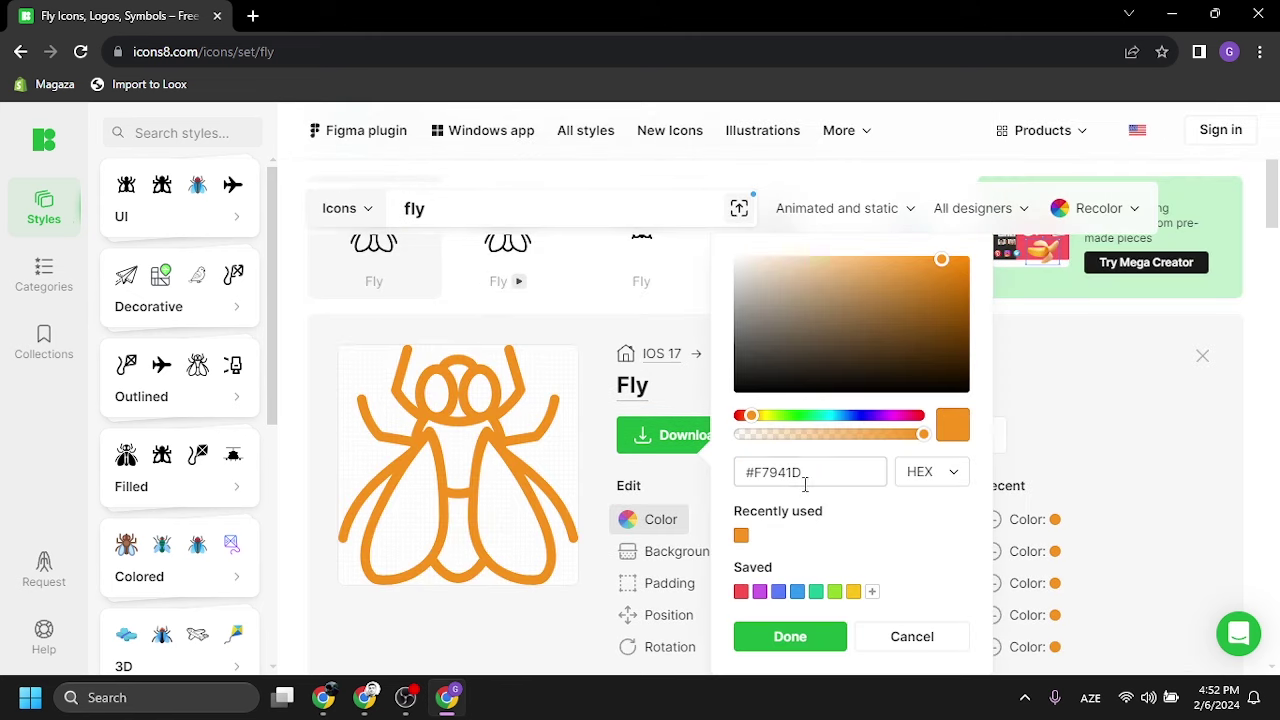
click(799, 630)
click(672, 442)
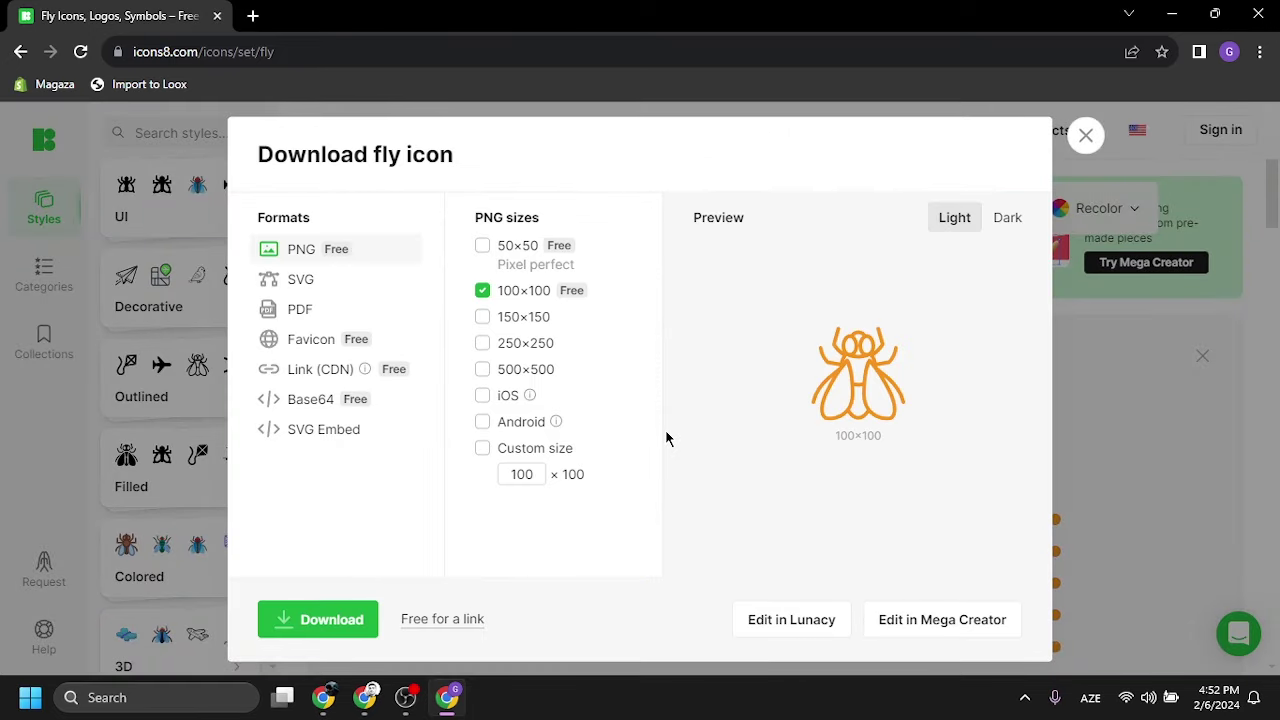
click(309, 622)
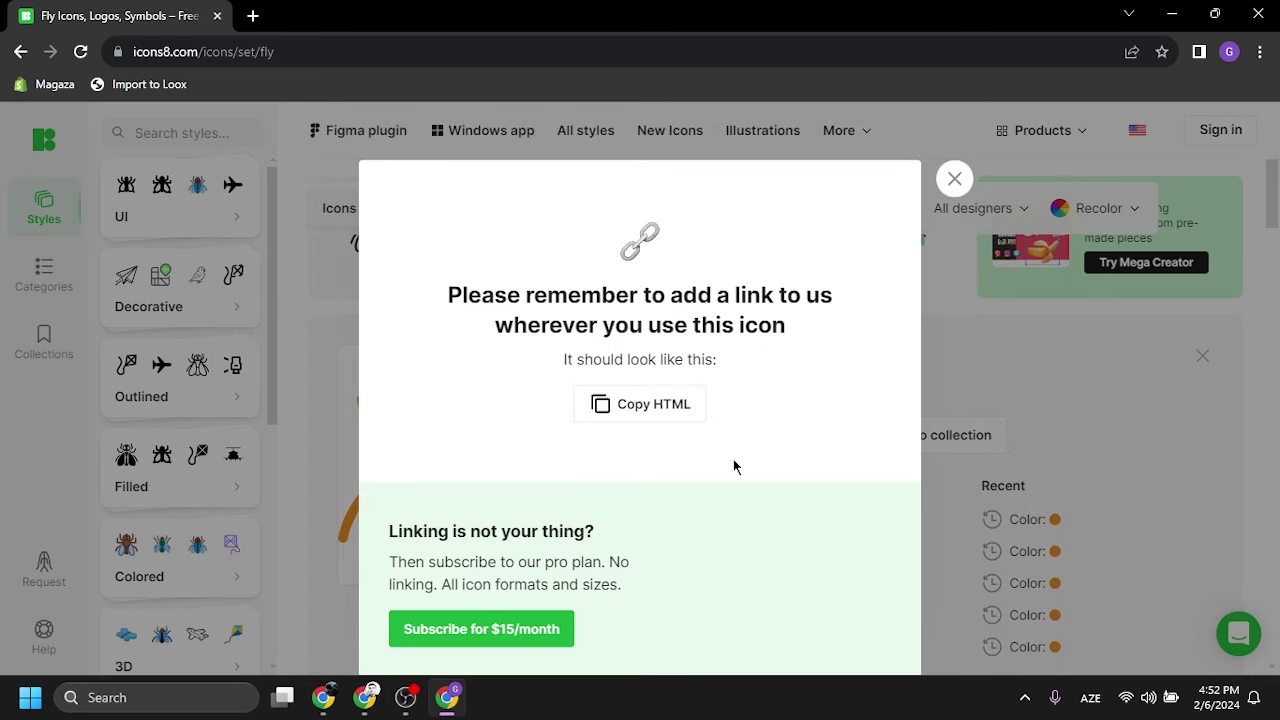
click(954, 181)
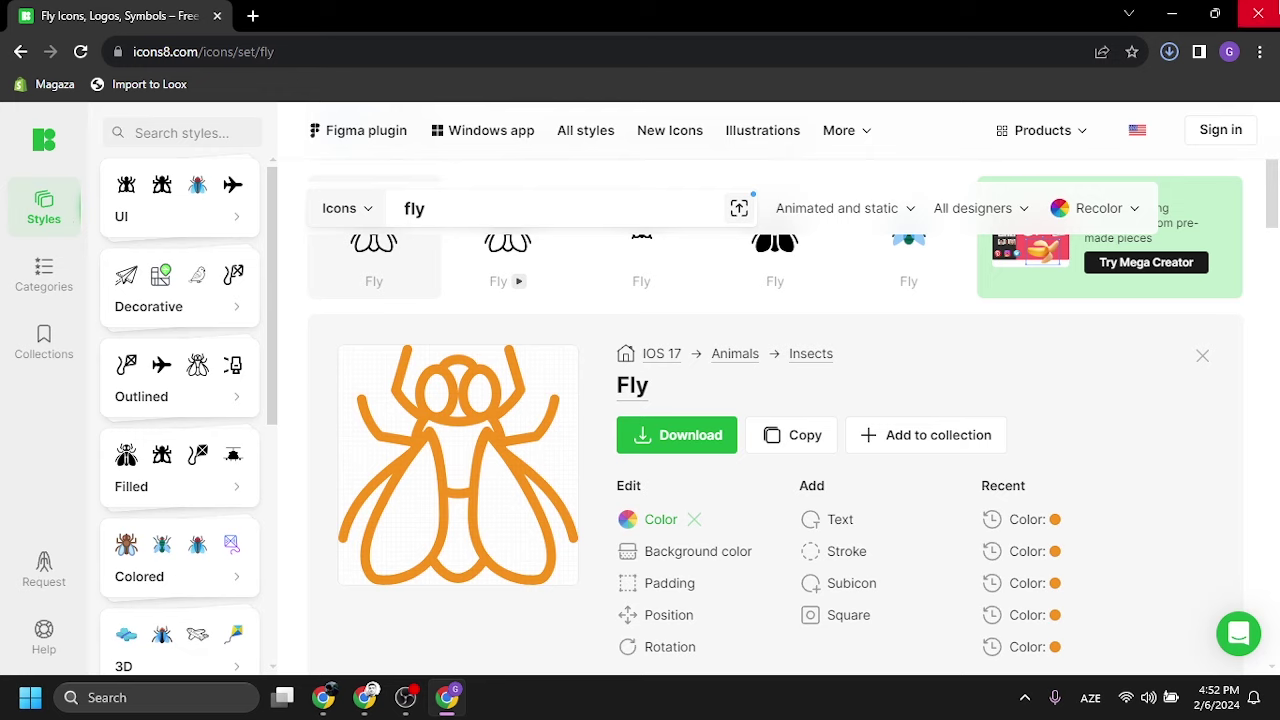
click(1276, 6)
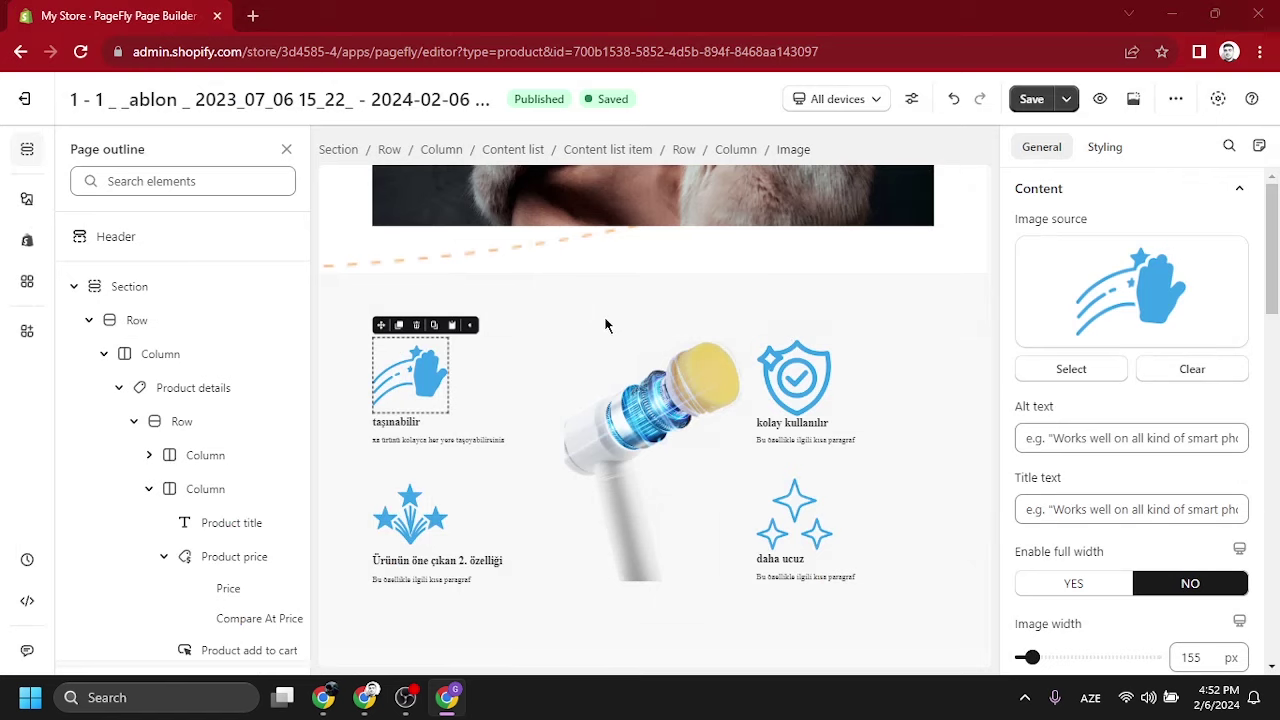
- Upload icons8-fly-100 from Downloads and use it as the image above the "taşınabilir" heading
click(1071, 369)
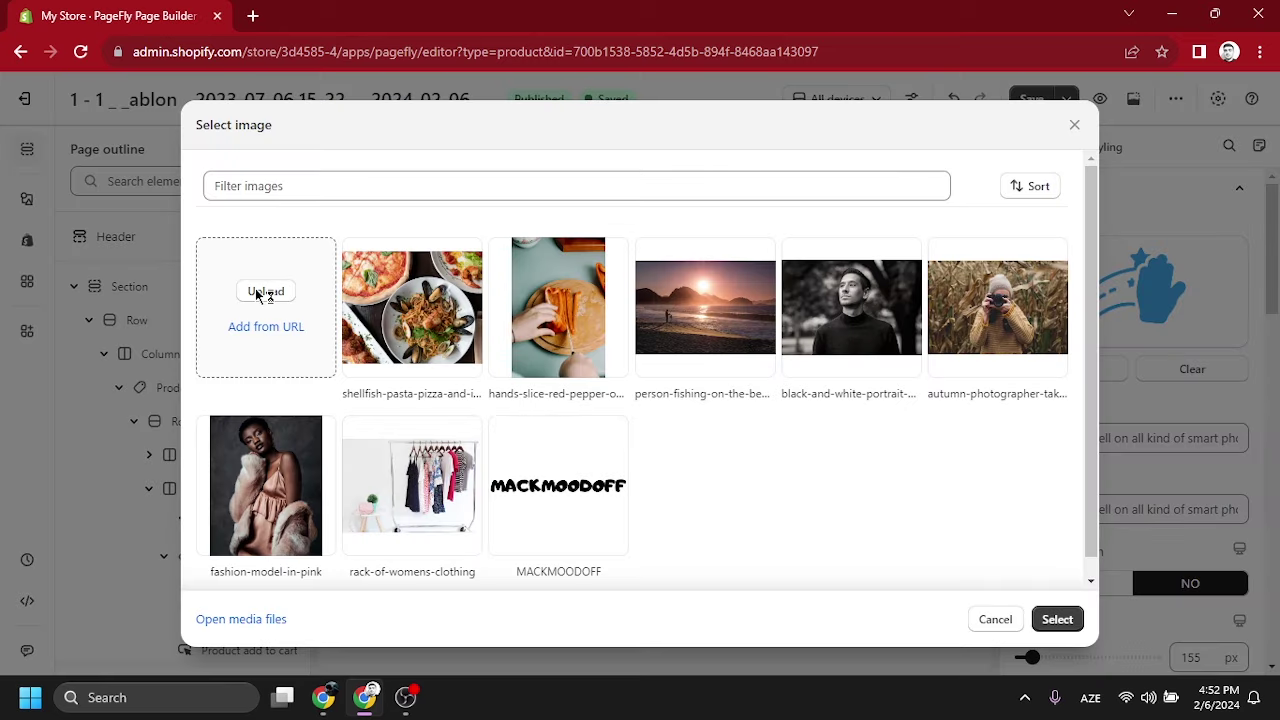
click(266, 289)
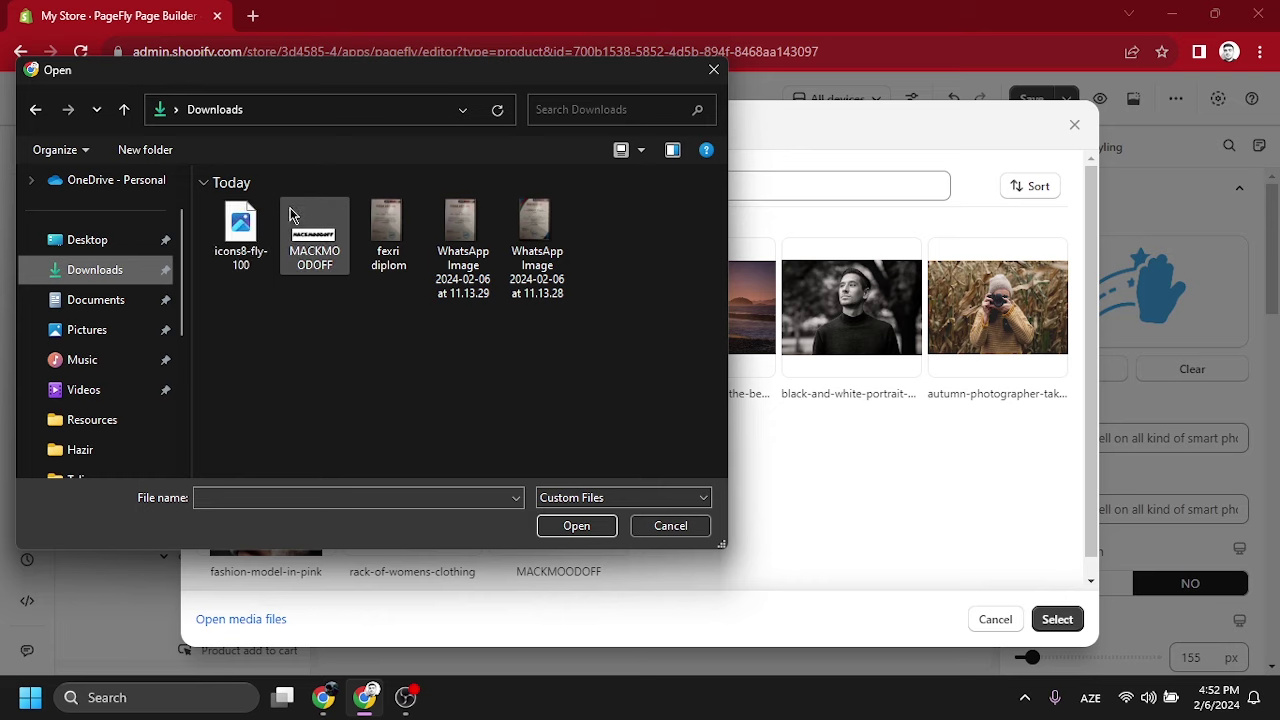
double_click(257, 251)
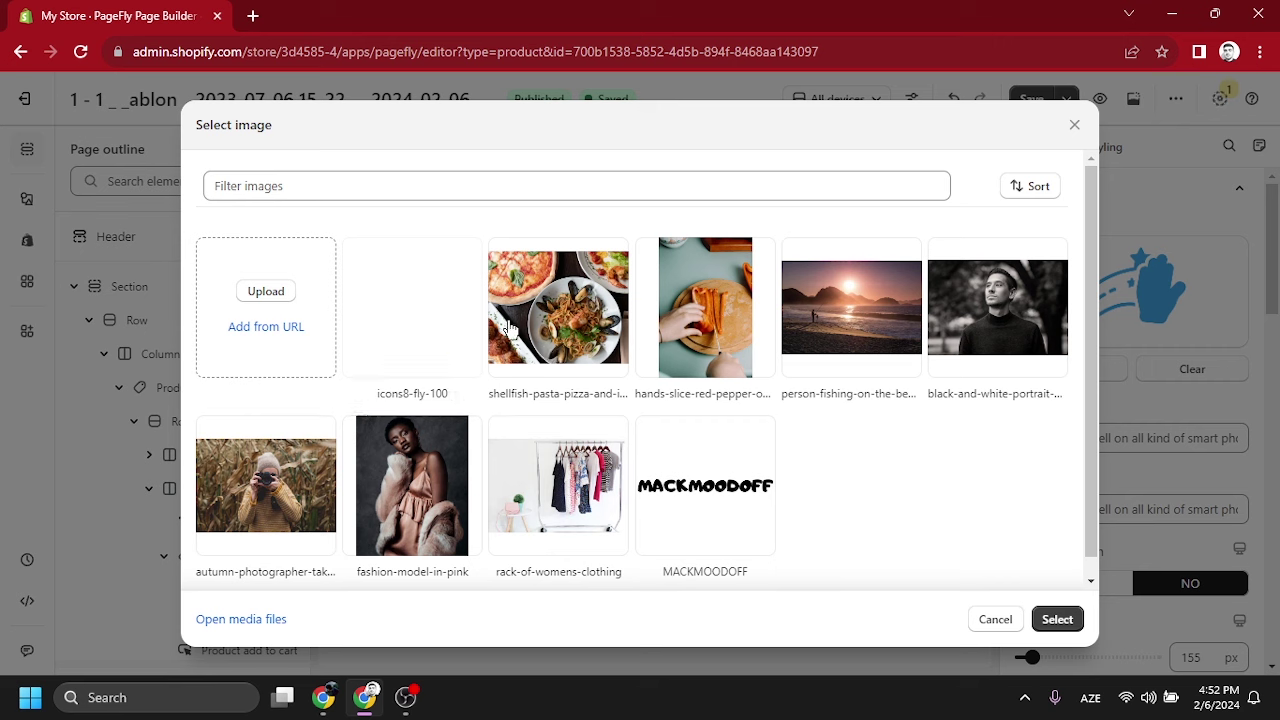
click(420, 314)
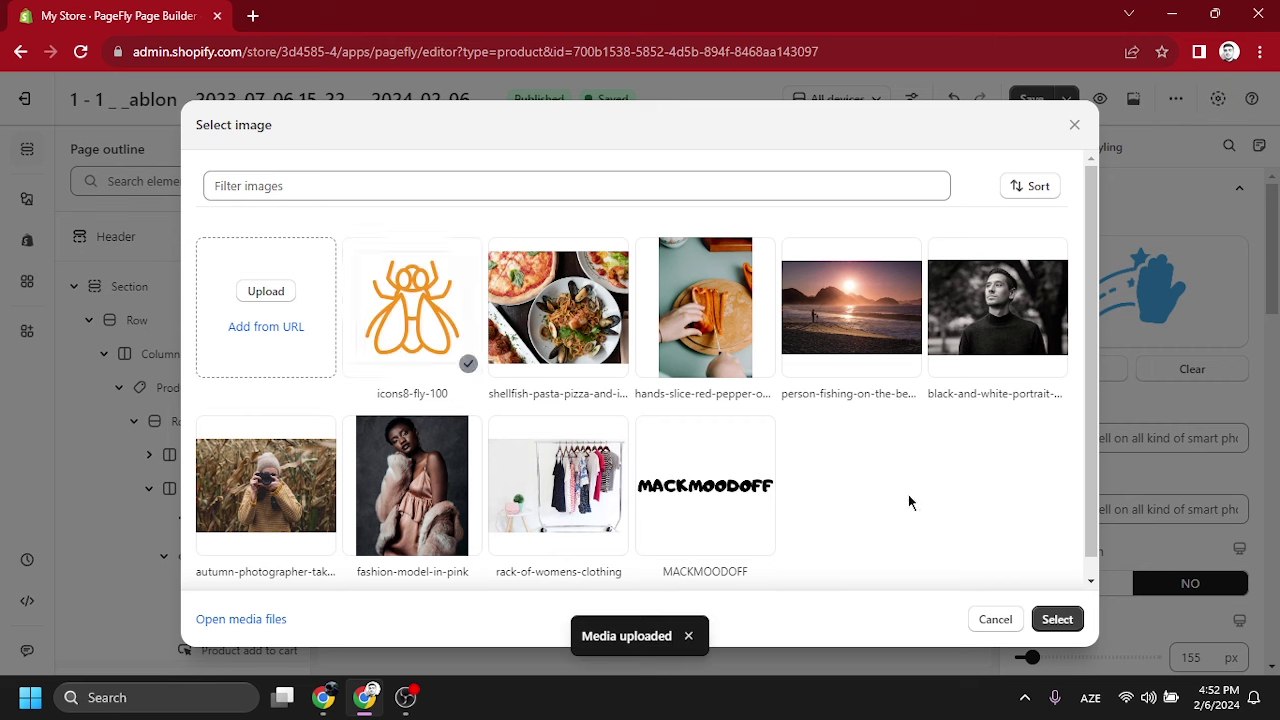
click(1058, 620)
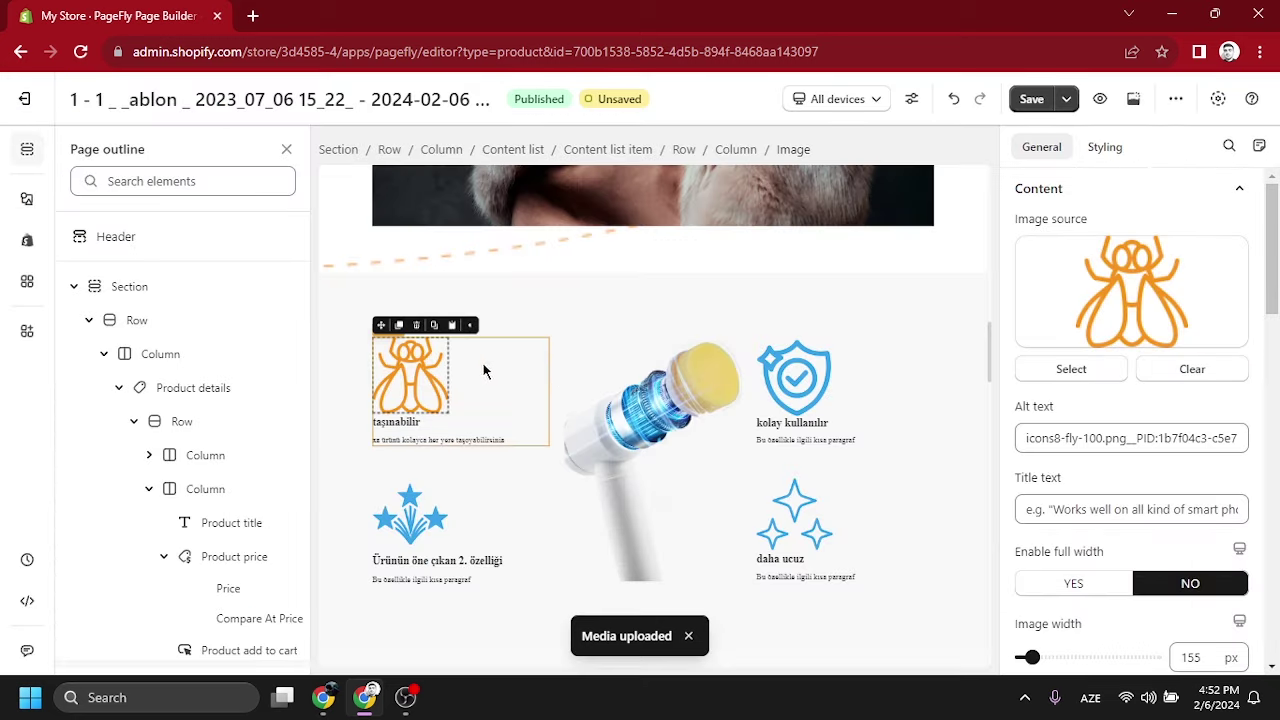
- Save and publish the product page
click(1031, 106)
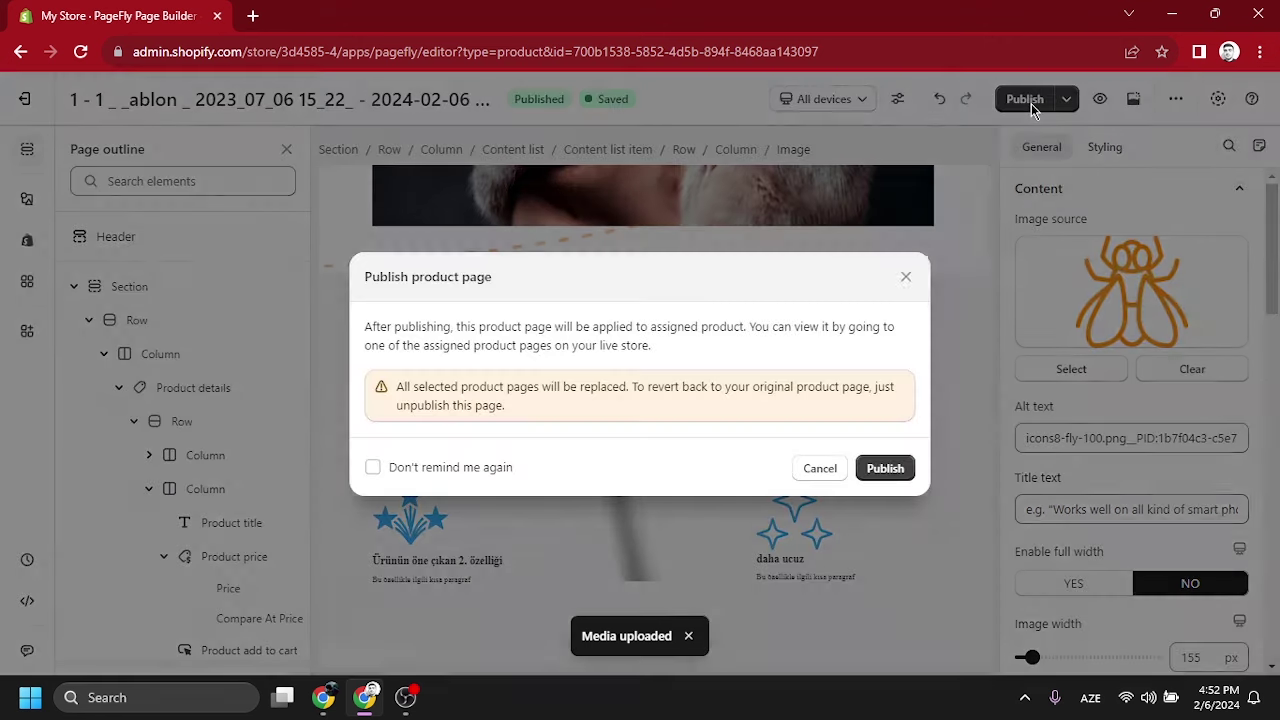
click(1031, 103)
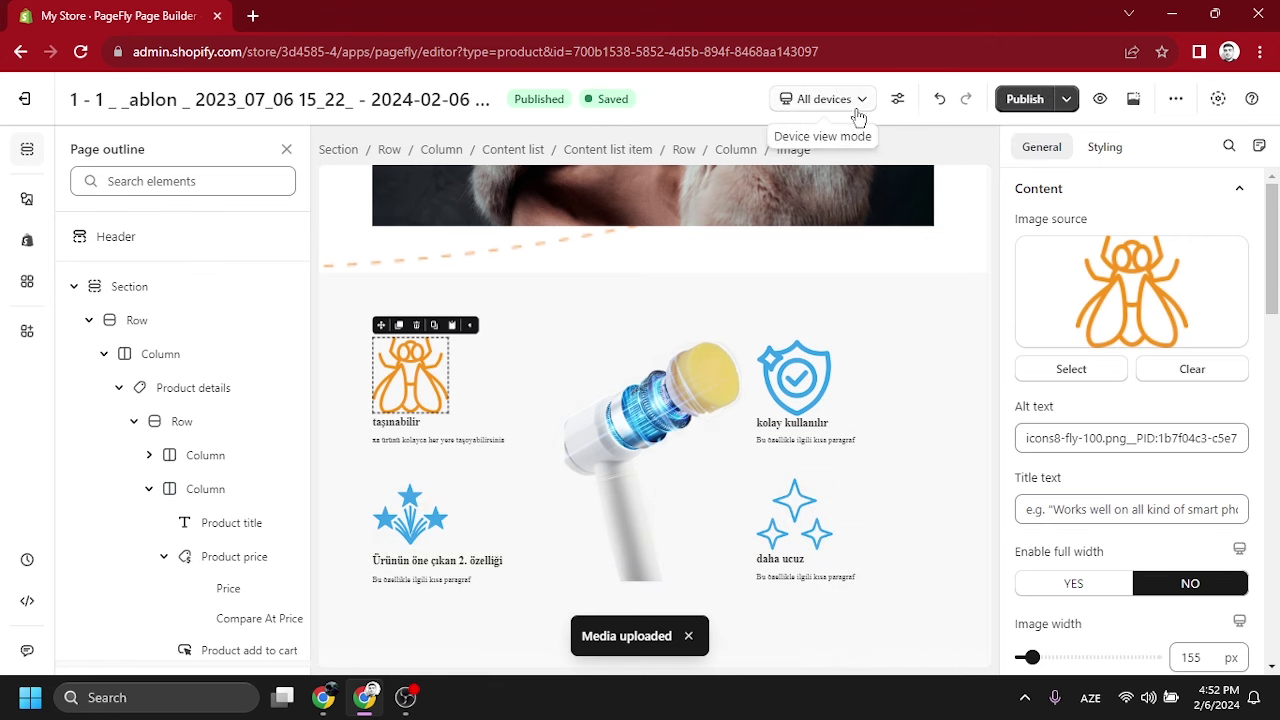
click(1025, 99)
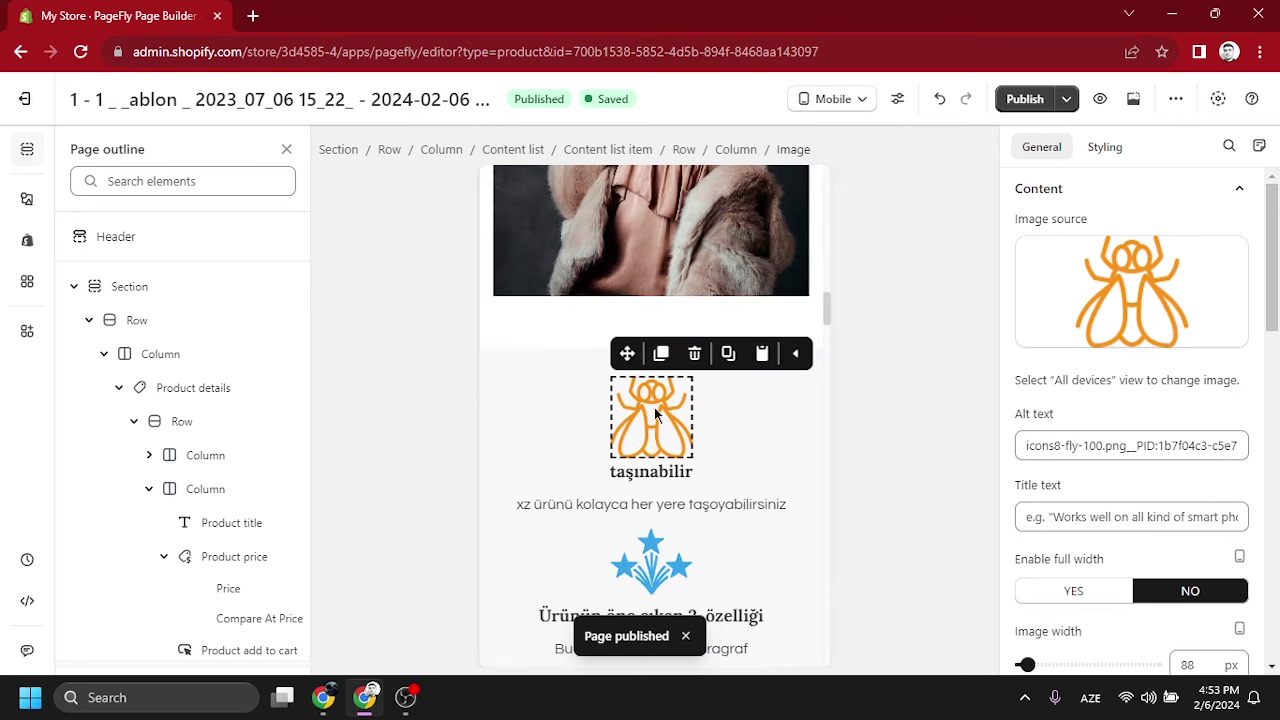
- Review the product page in the Mobile device view, then return to the All devices view
scroll(655, 404, up, 5)
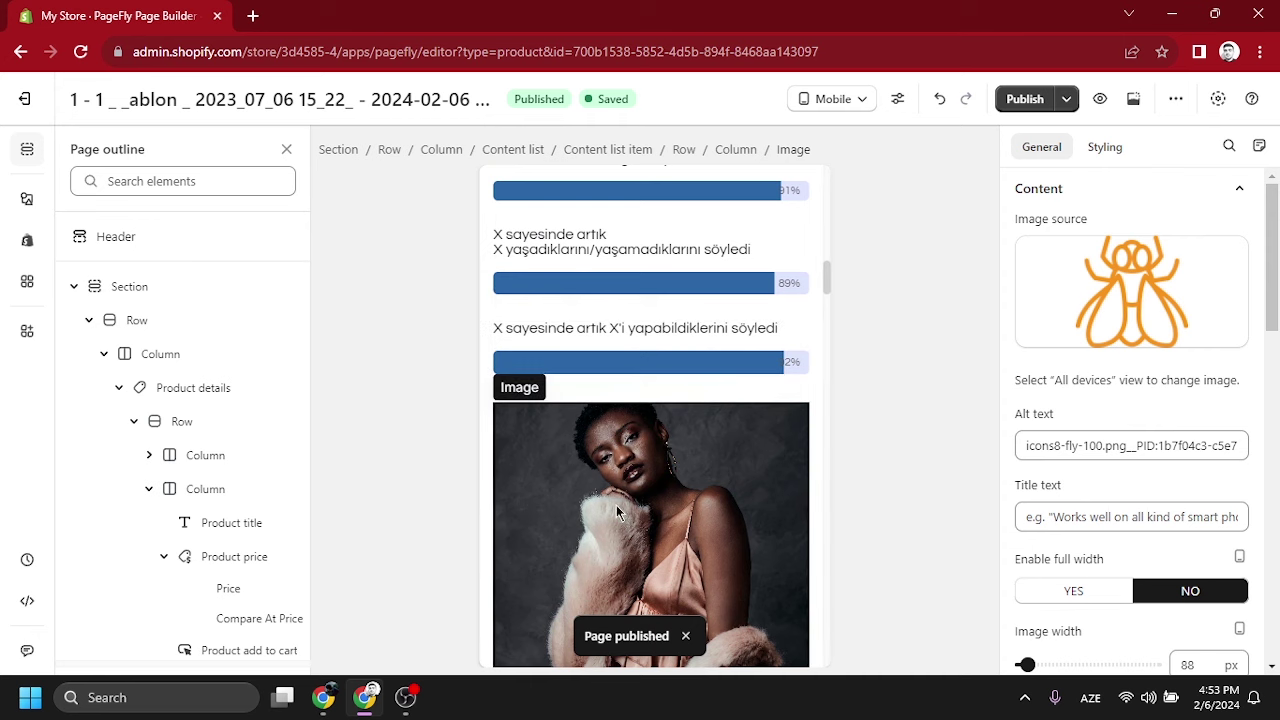
scroll(623, 502, up, 10)
scroll(682, 322, down, 6)
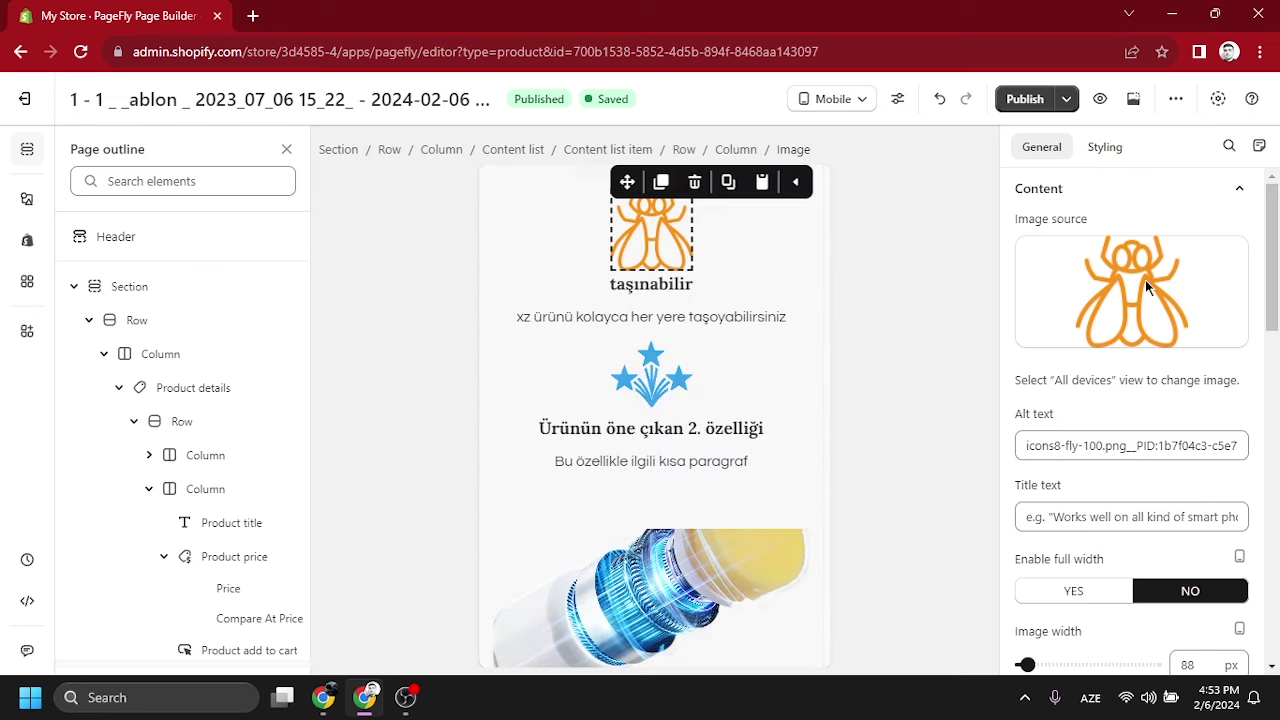
click(832, 98)
click(837, 134)
scroll(790, 320, down, 1)
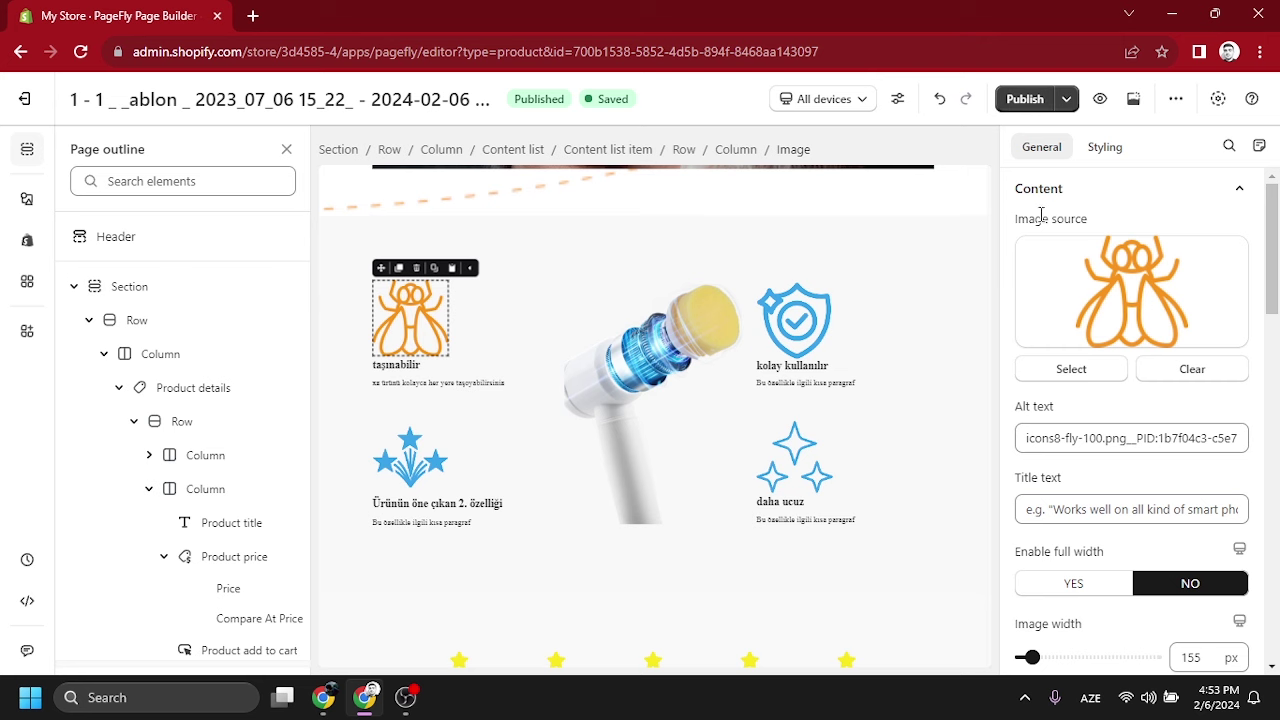
- Replace the massage gun image between the feature columns with icons8-fly-100
click(818, 340)
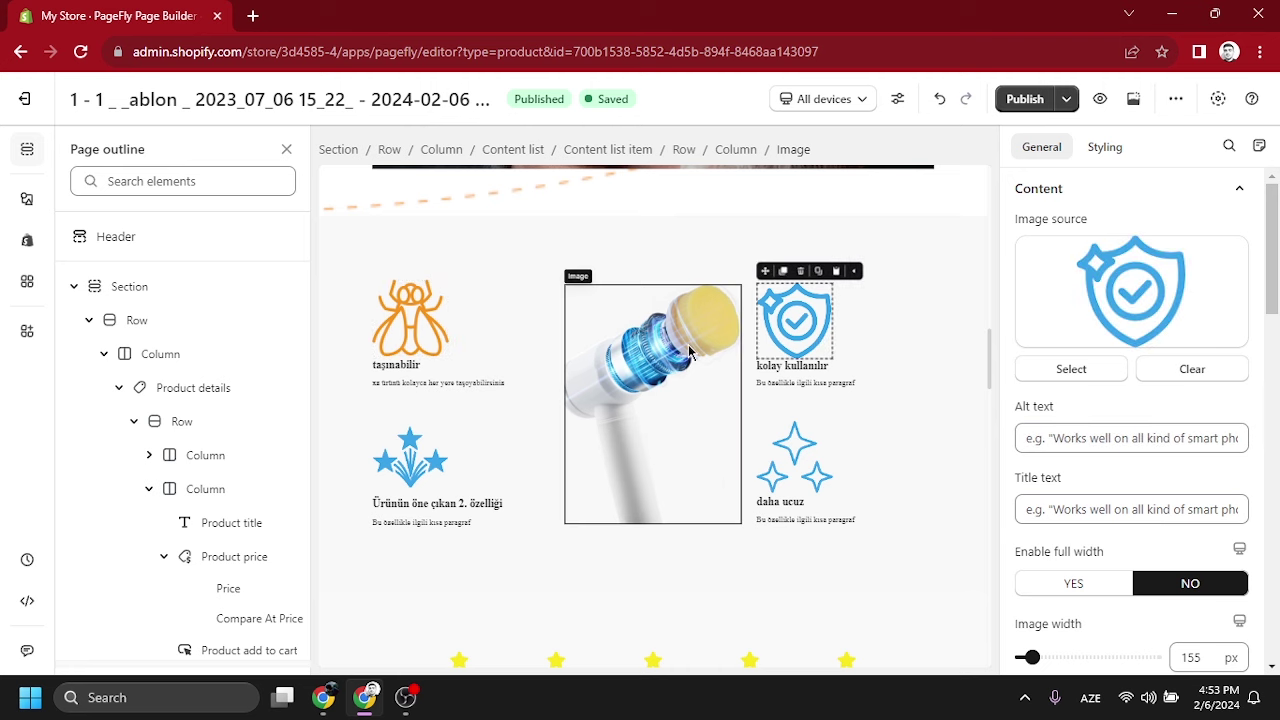
click(675, 352)
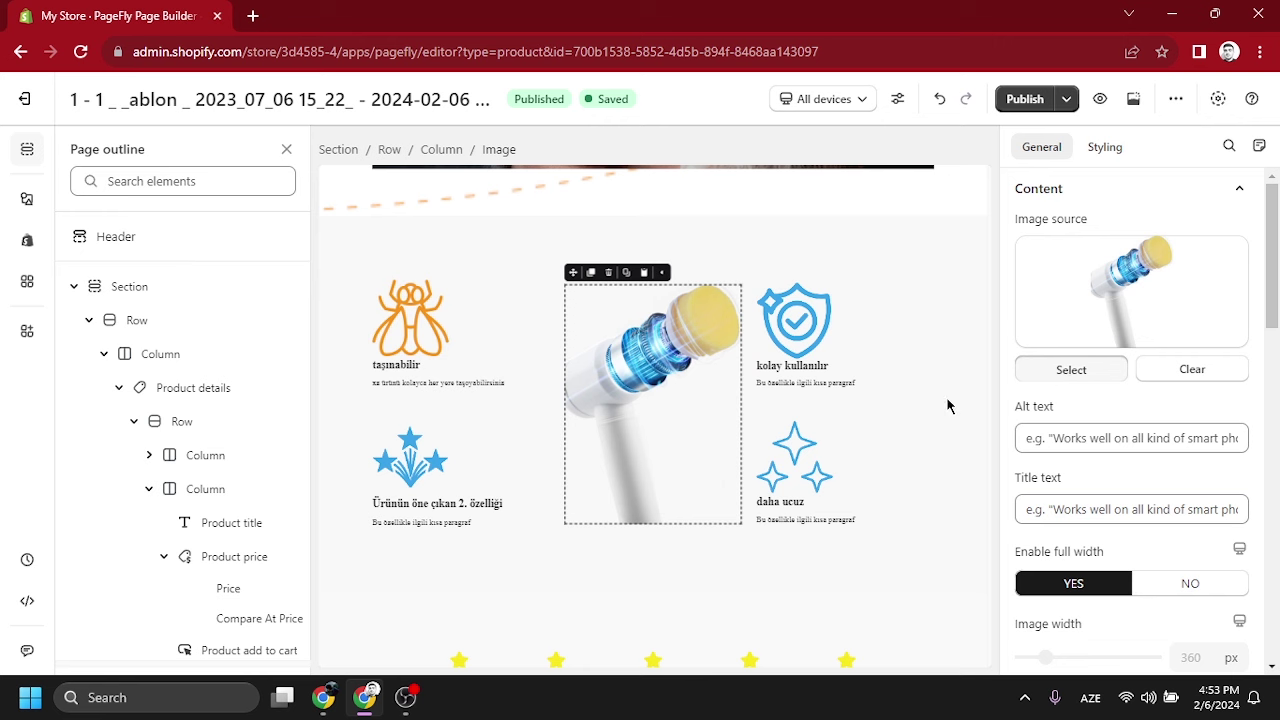
click(1045, 368)
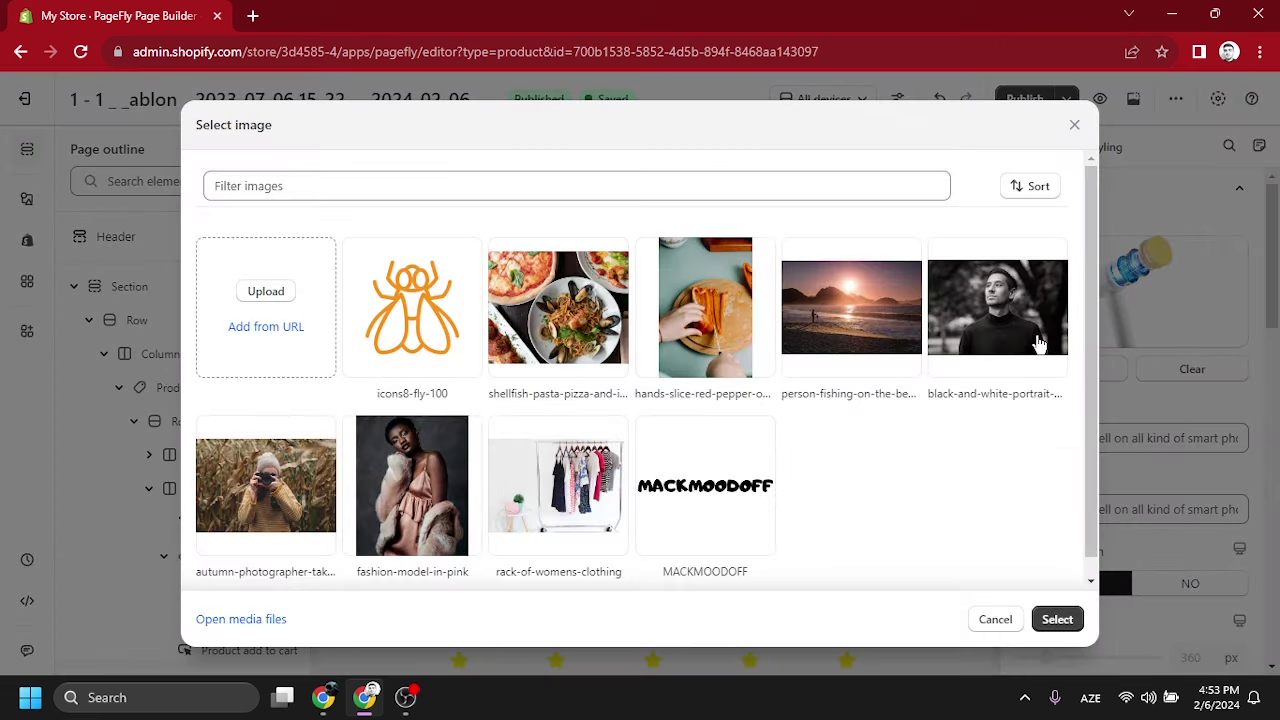
scroll(700, 410, down, 1)
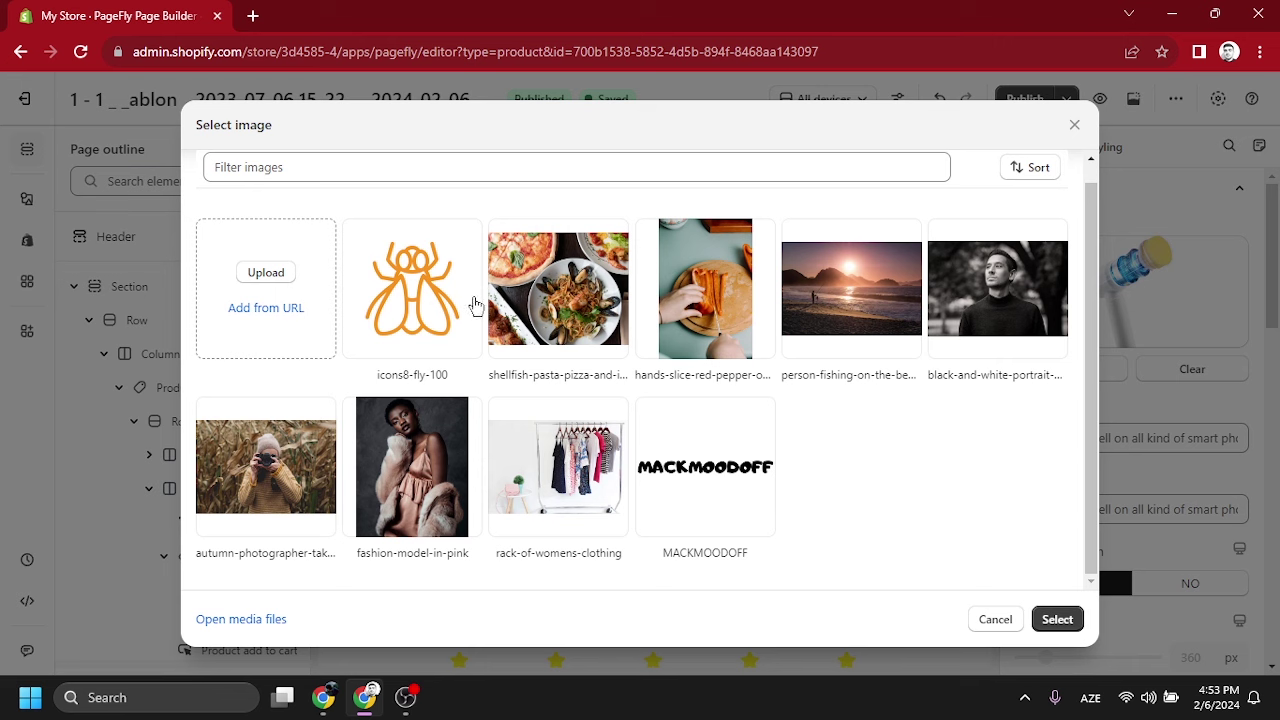
click(405, 296)
click(1057, 620)
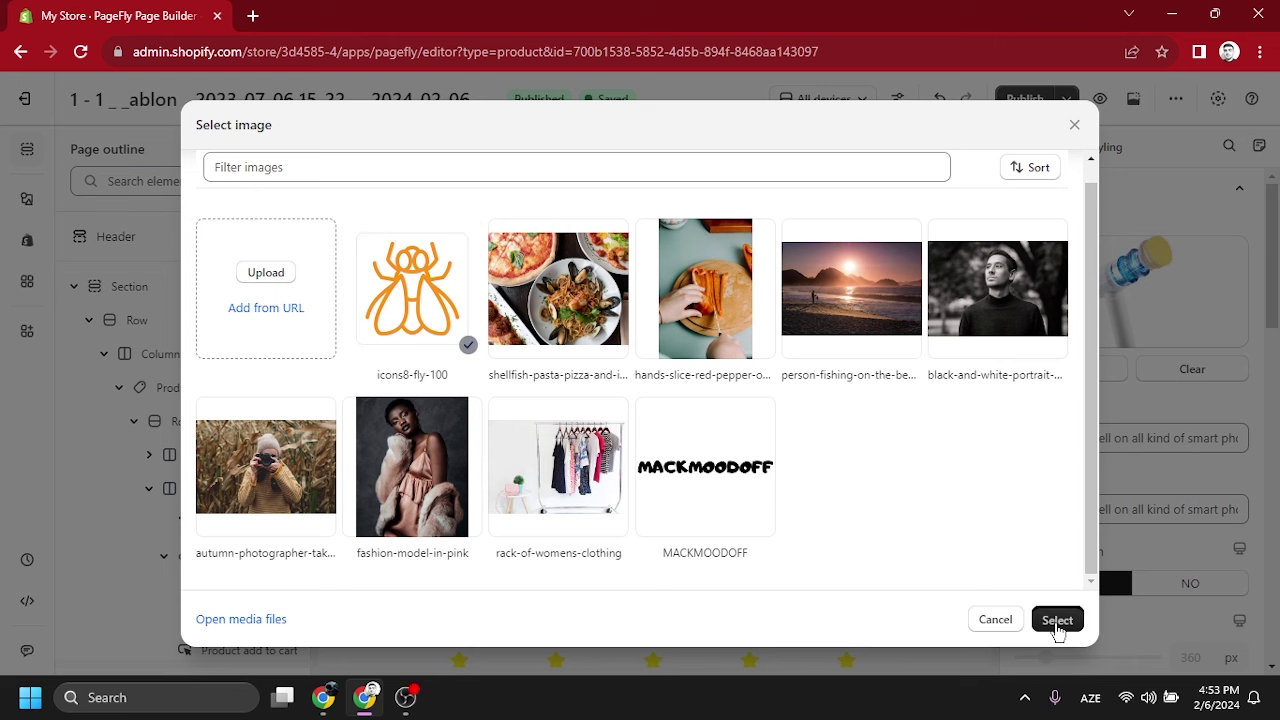
- Change the heading above the customer reviews to "hoodie Mutlu Müşteri tarafından 4.8/5 olarak DERECELENDİRİLDİ"
scroll(866, 460, down, 3)
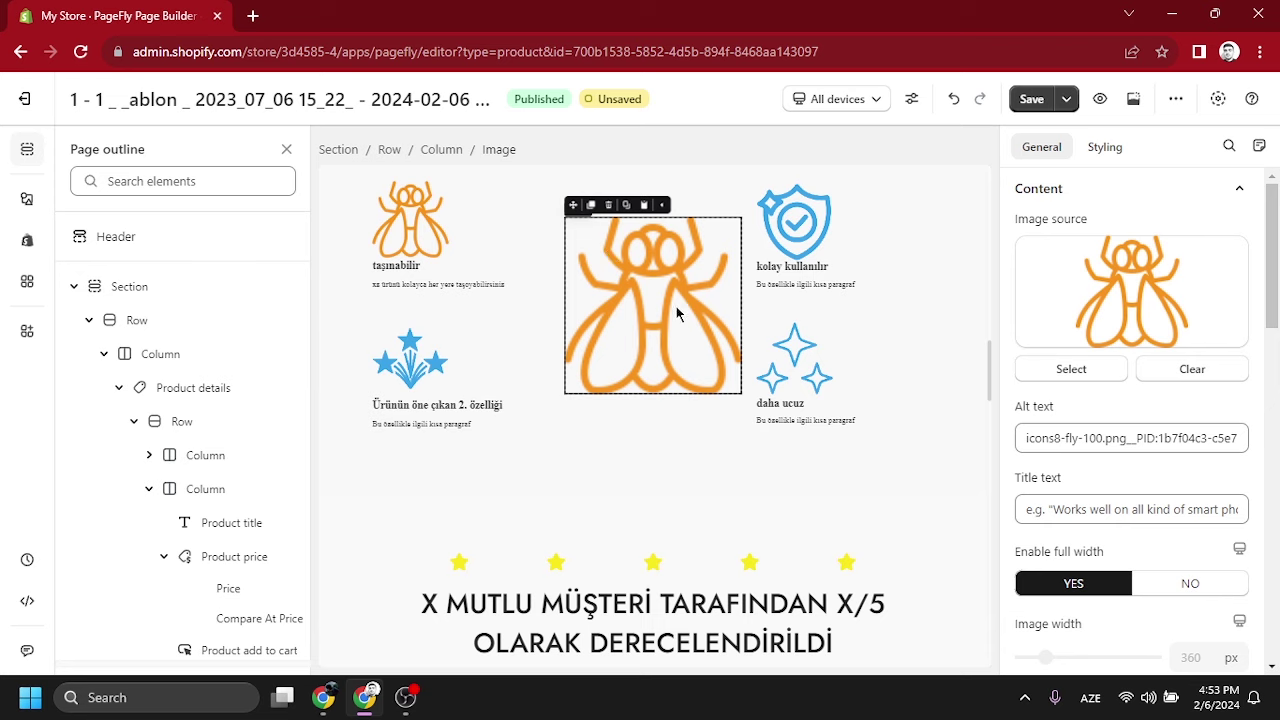
scroll(757, 351, down, 3)
scroll(757, 392, down, 1)
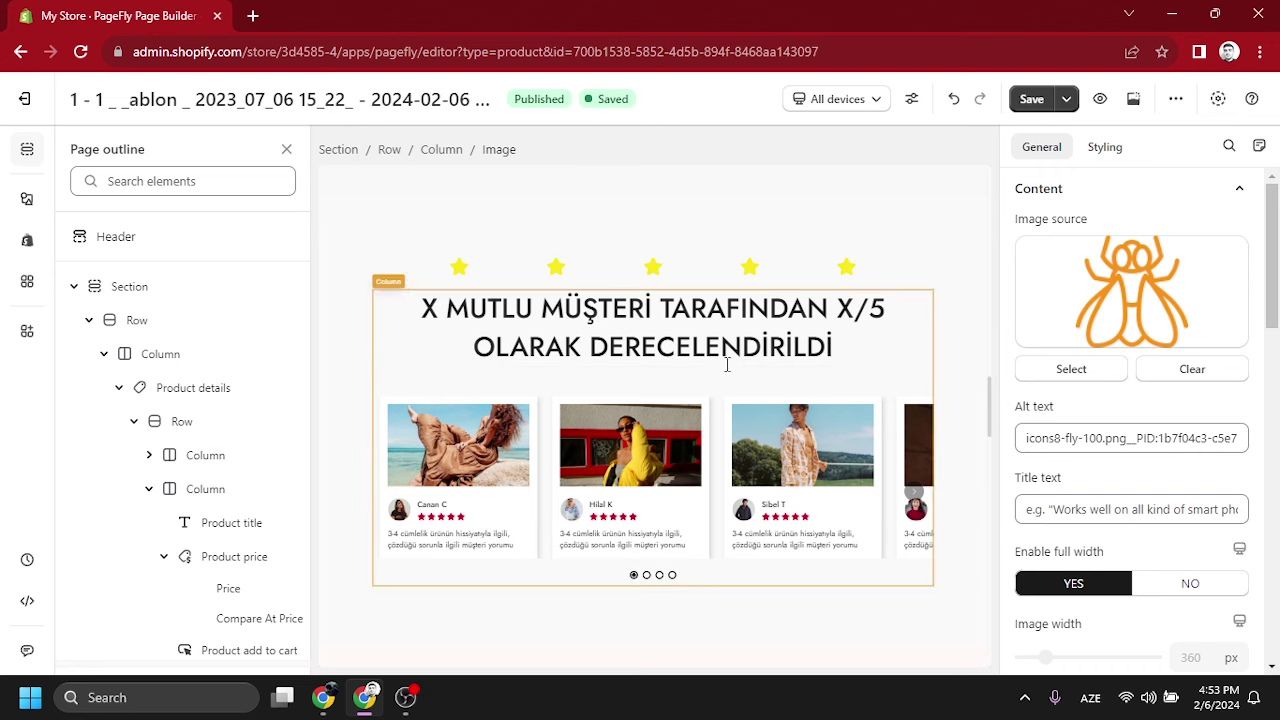
click(724, 333)
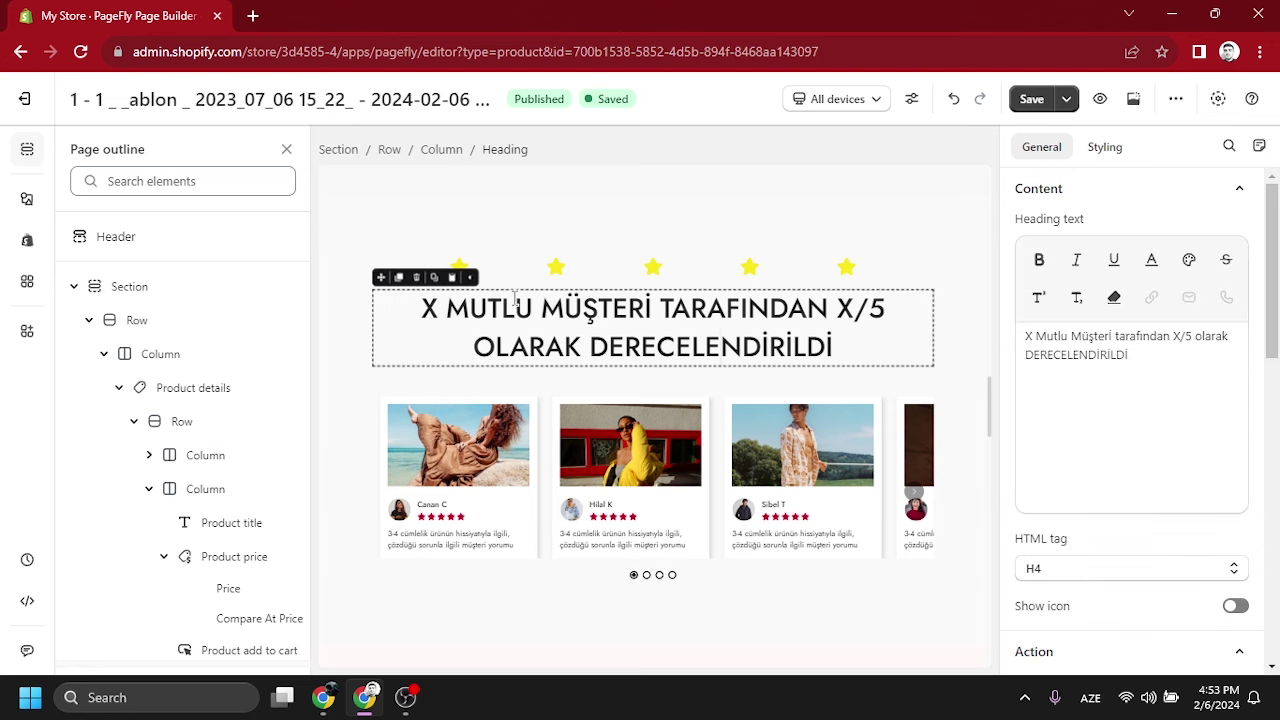
drag(440, 308, 424, 307)
text(hoodie)
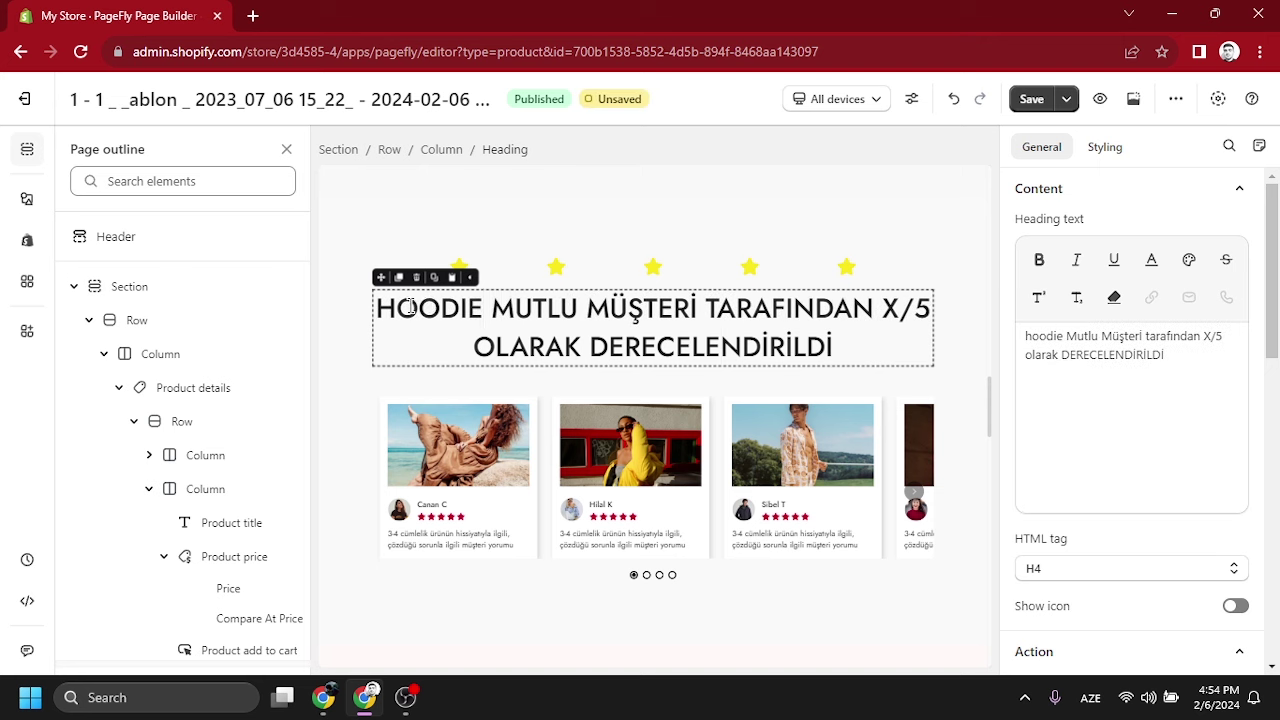
double_click(889, 309)
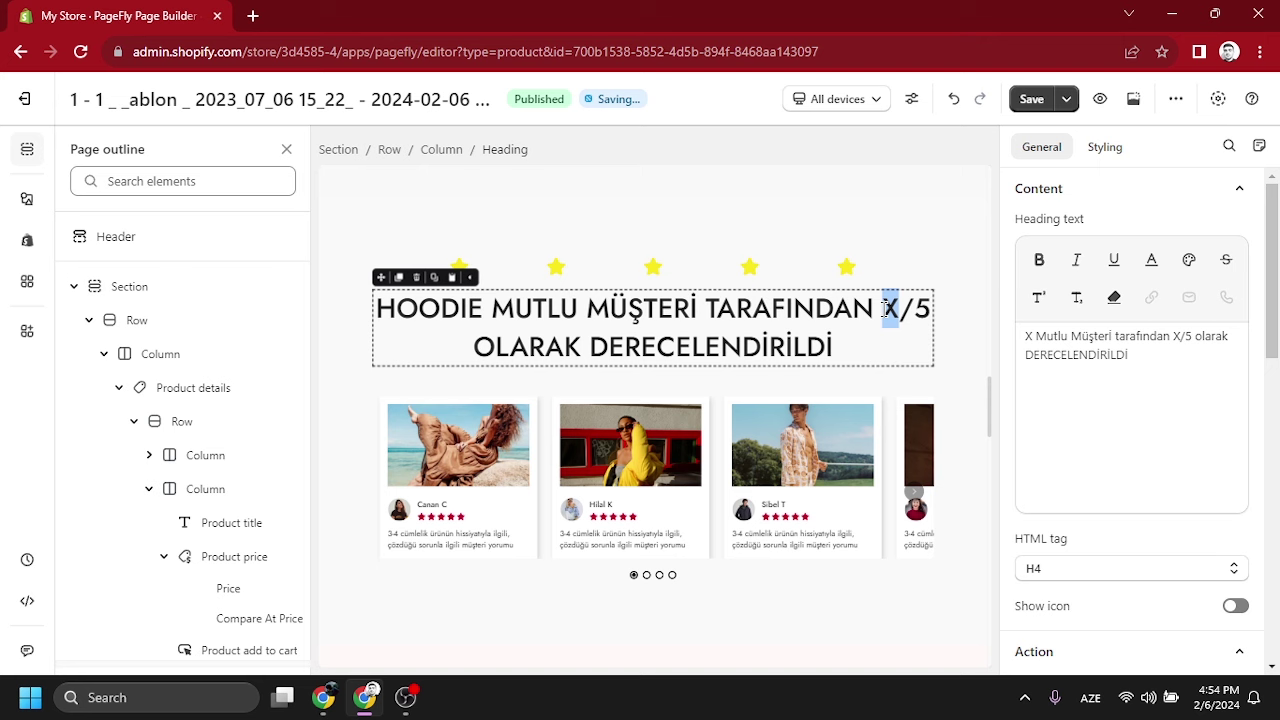
text(4.)
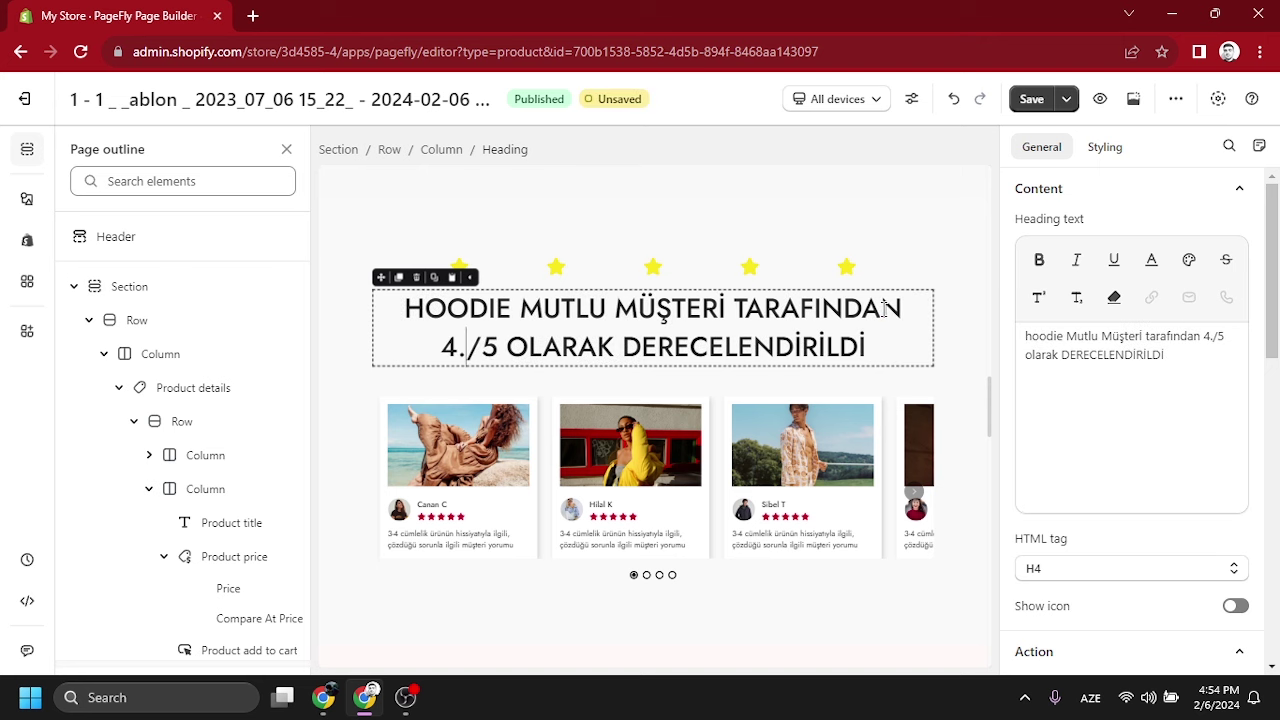
text(8)
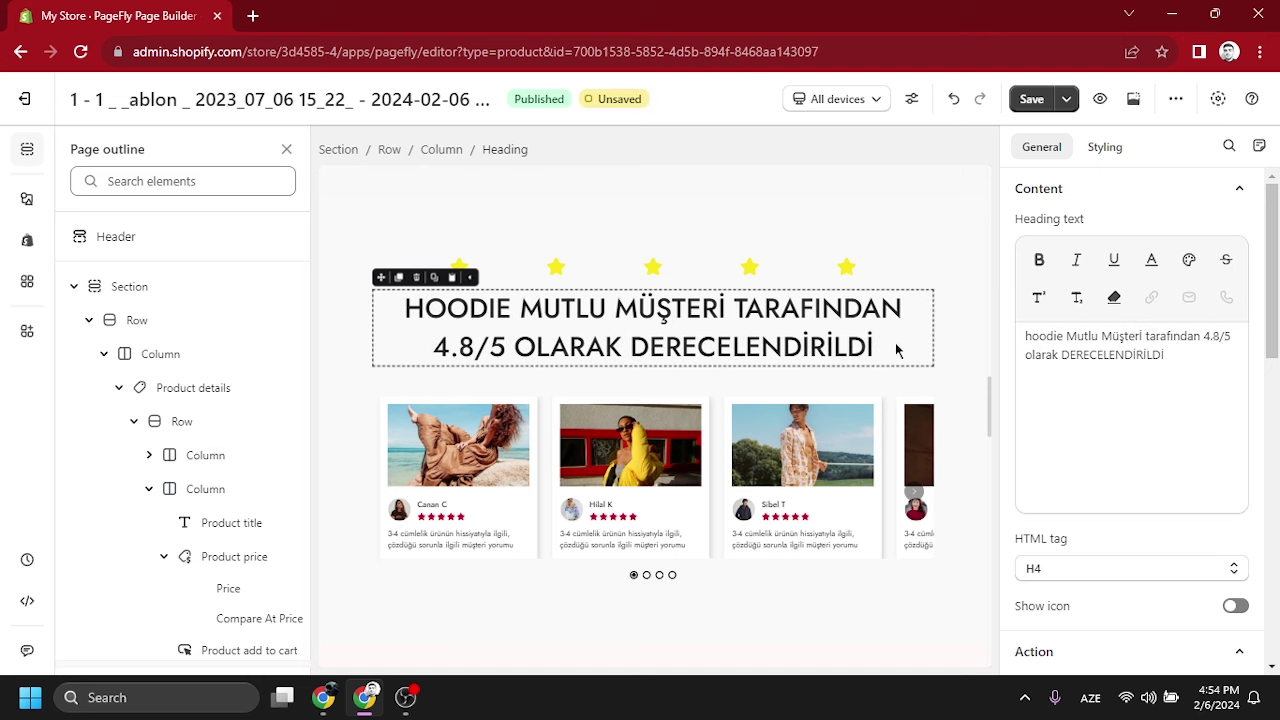
- Replace the photo in the first customer review card with rack-of-womens-clothing
scroll(455, 456, down, 1)
click(455, 442)
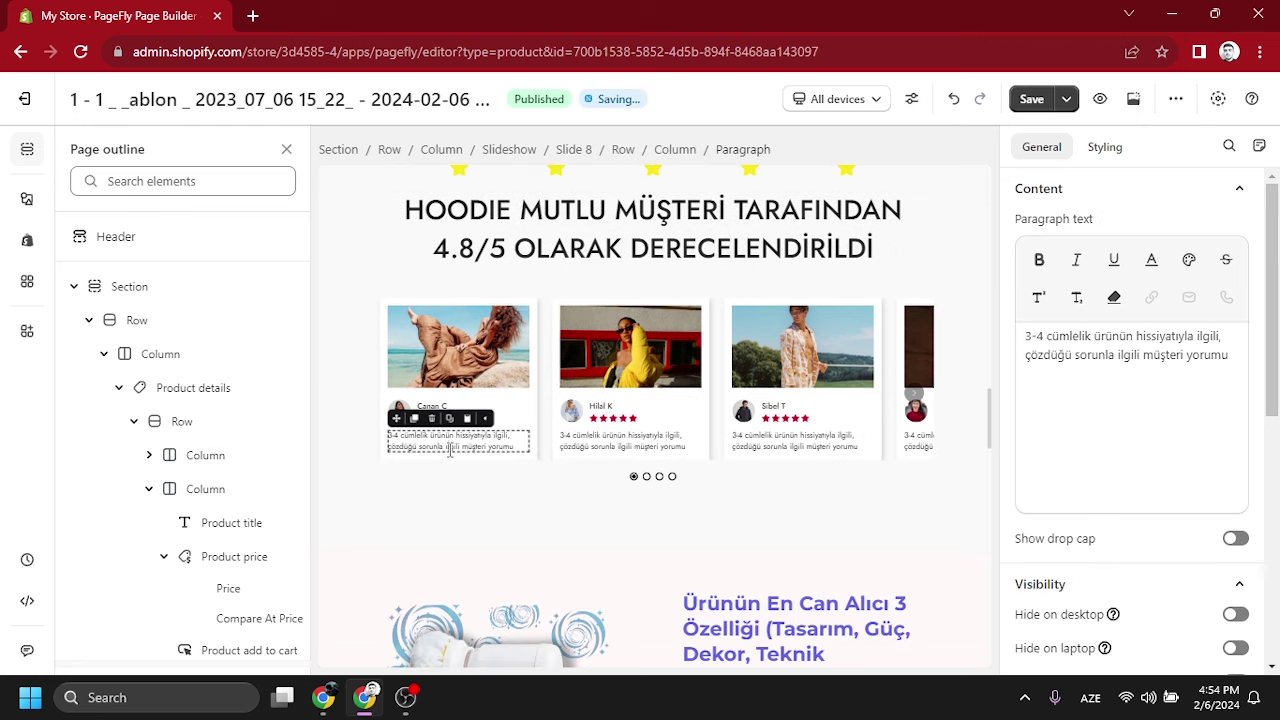
click(453, 373)
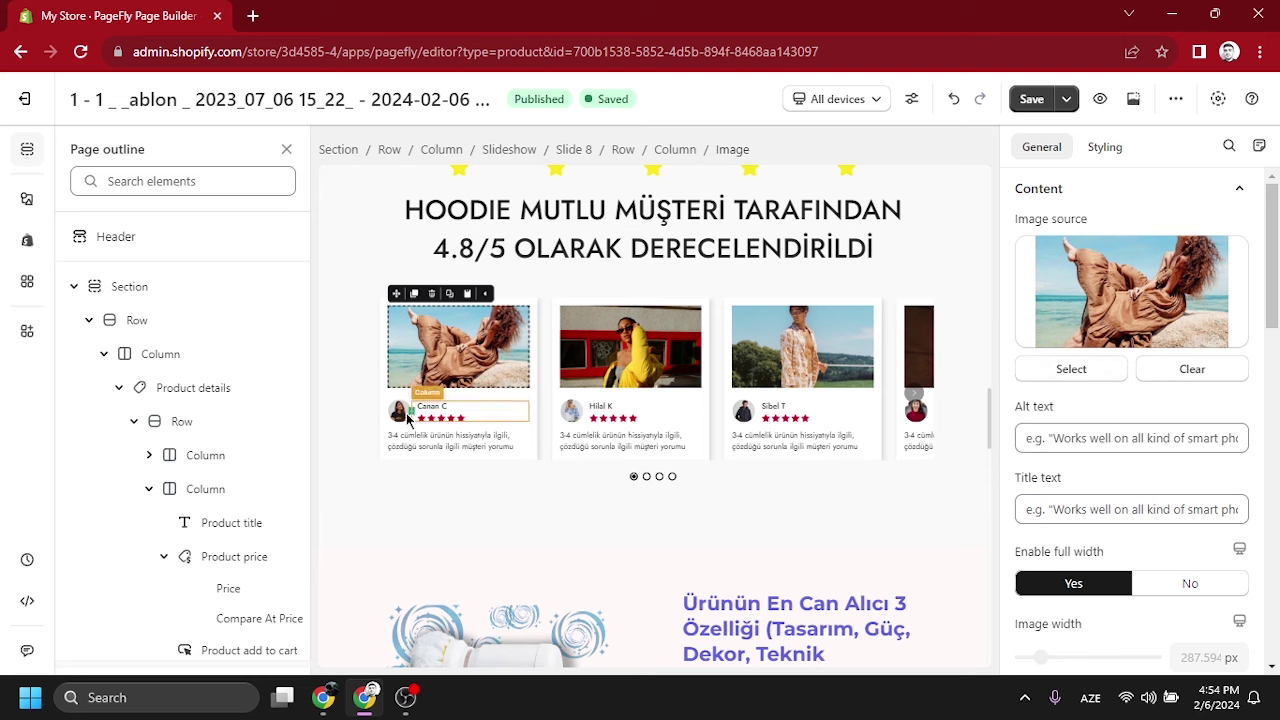
click(1100, 362)
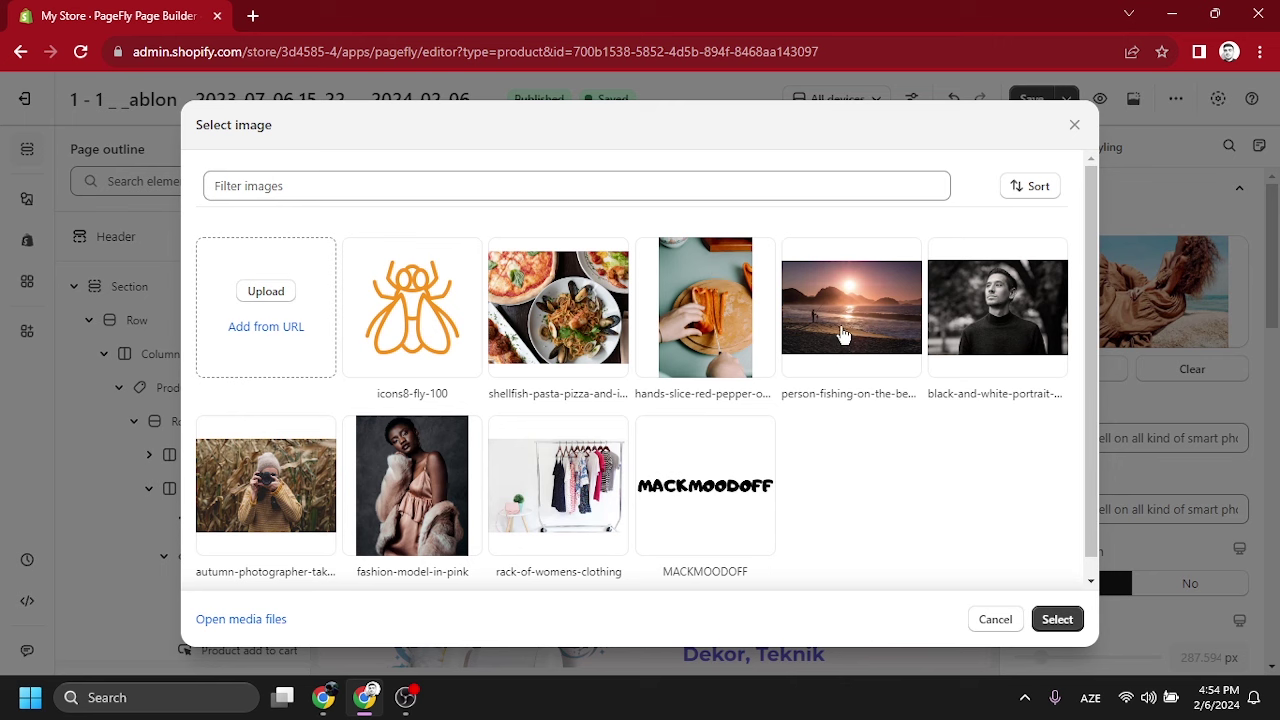
click(580, 472)
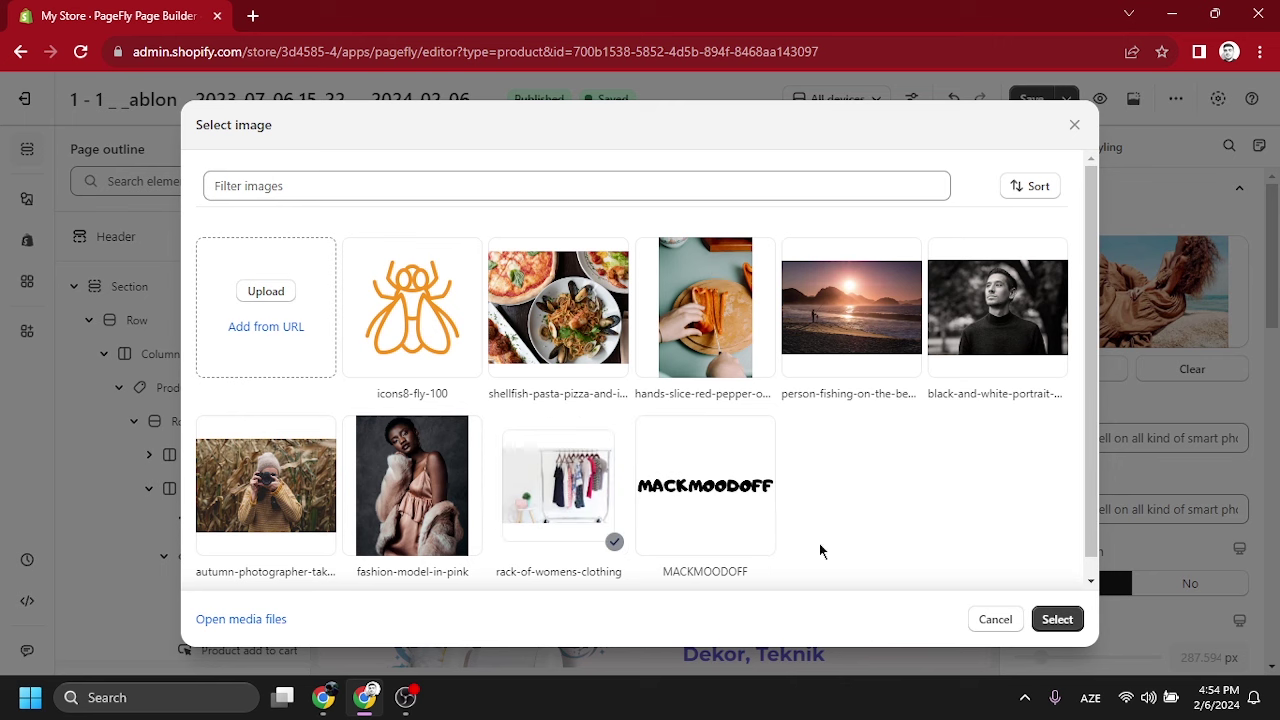
click(1052, 619)
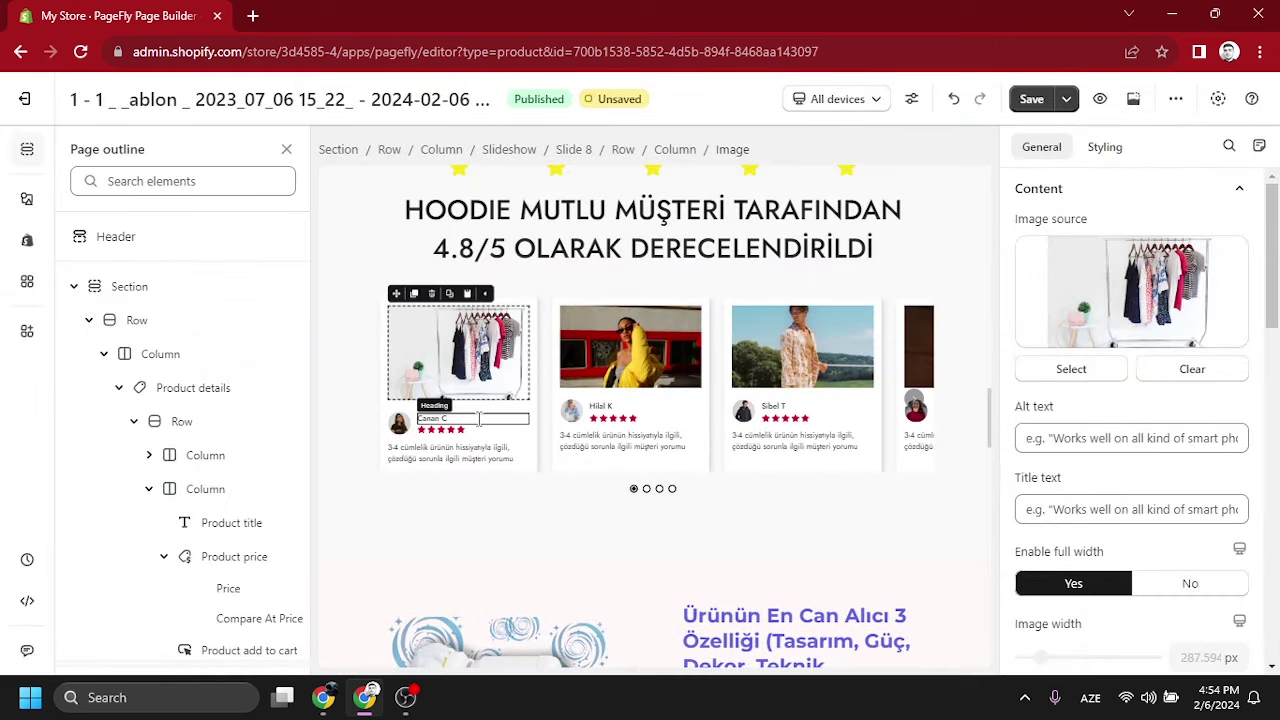
- Change the review text in the first customer review card to "işimi çok kolaylaştırdı"
click(458, 451)
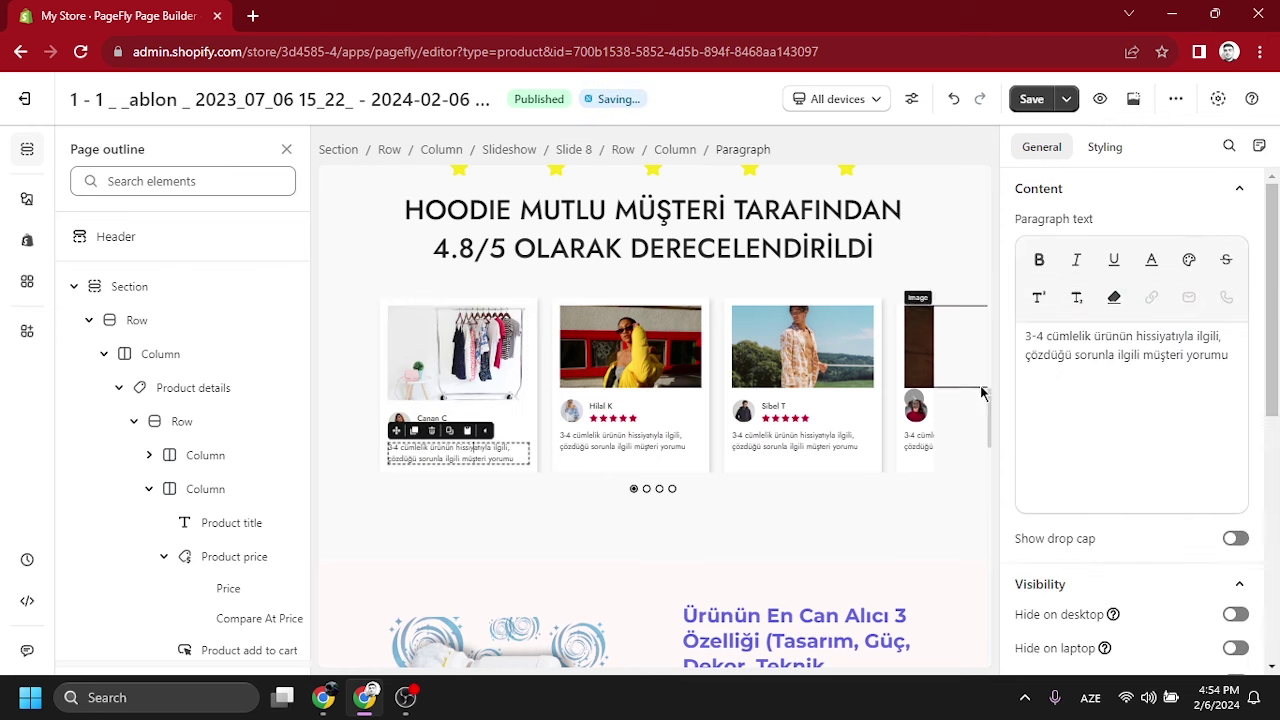
triple_click(1120, 356)
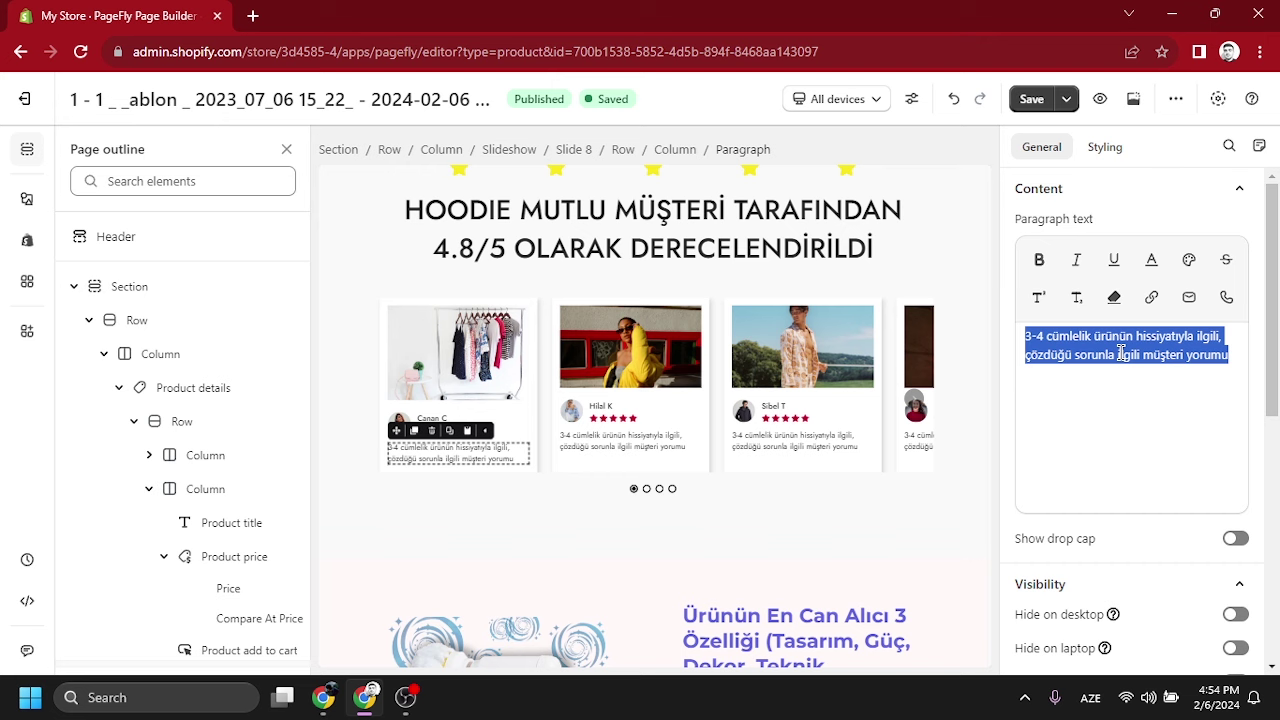
key(BackSpace)
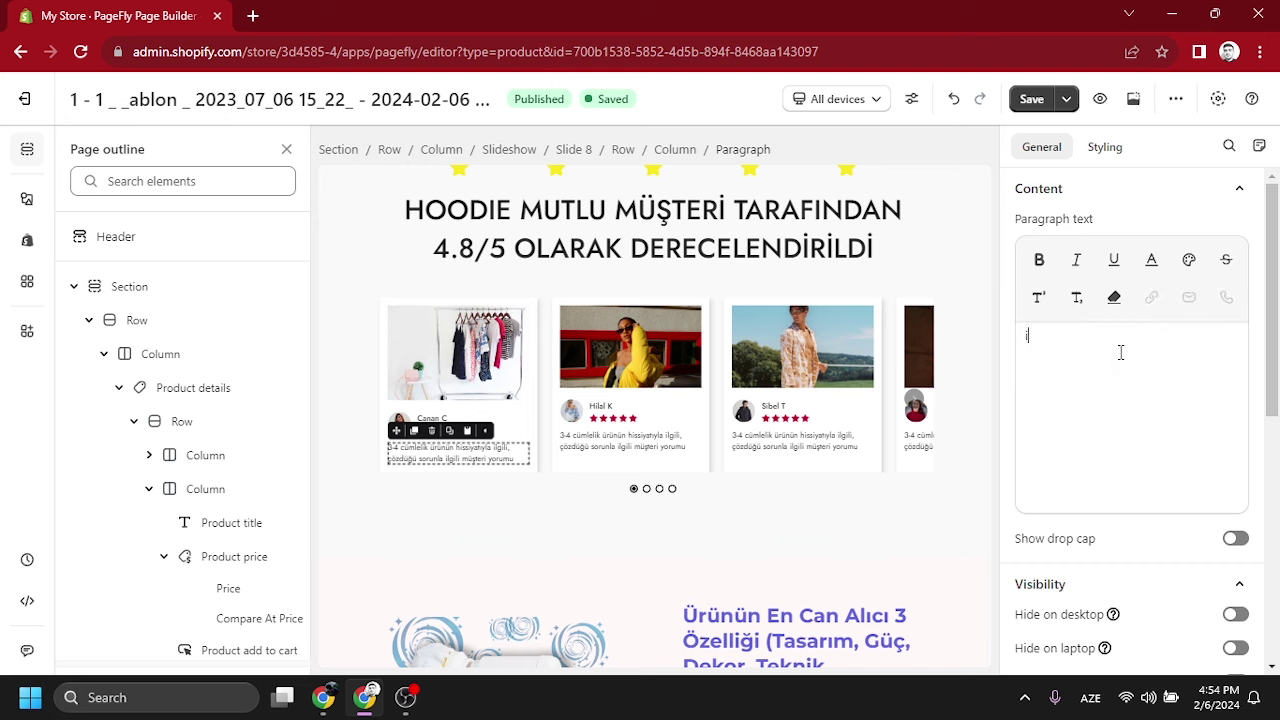
text(işimi çok)
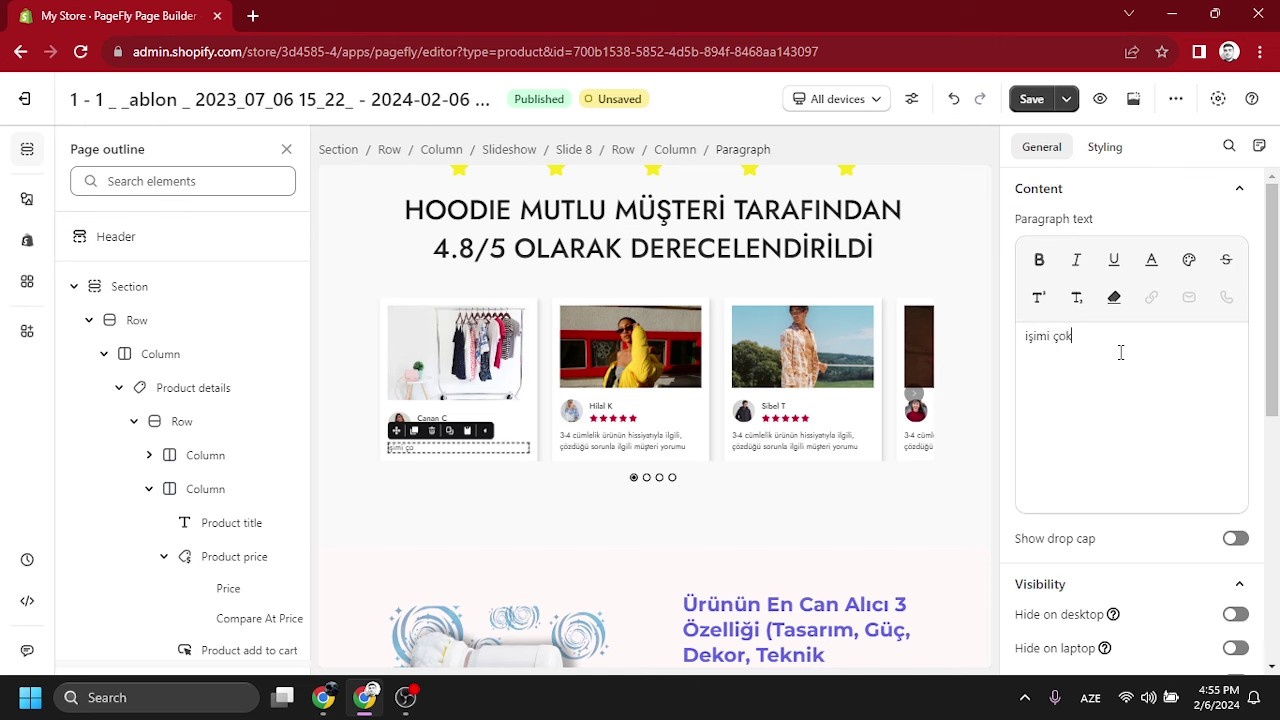
text( kolaylaştırdı)
- Clear the small reviewer avatar image in the first customer review card
click(465, 417)
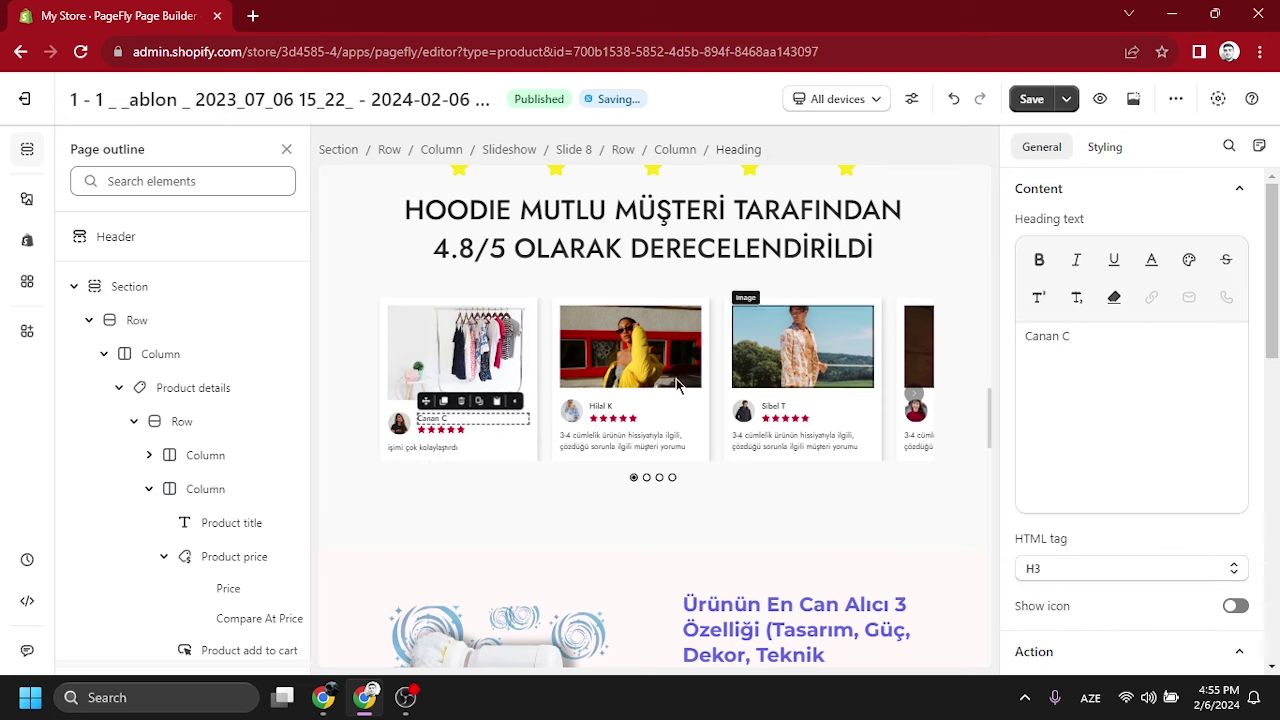
click(398, 421)
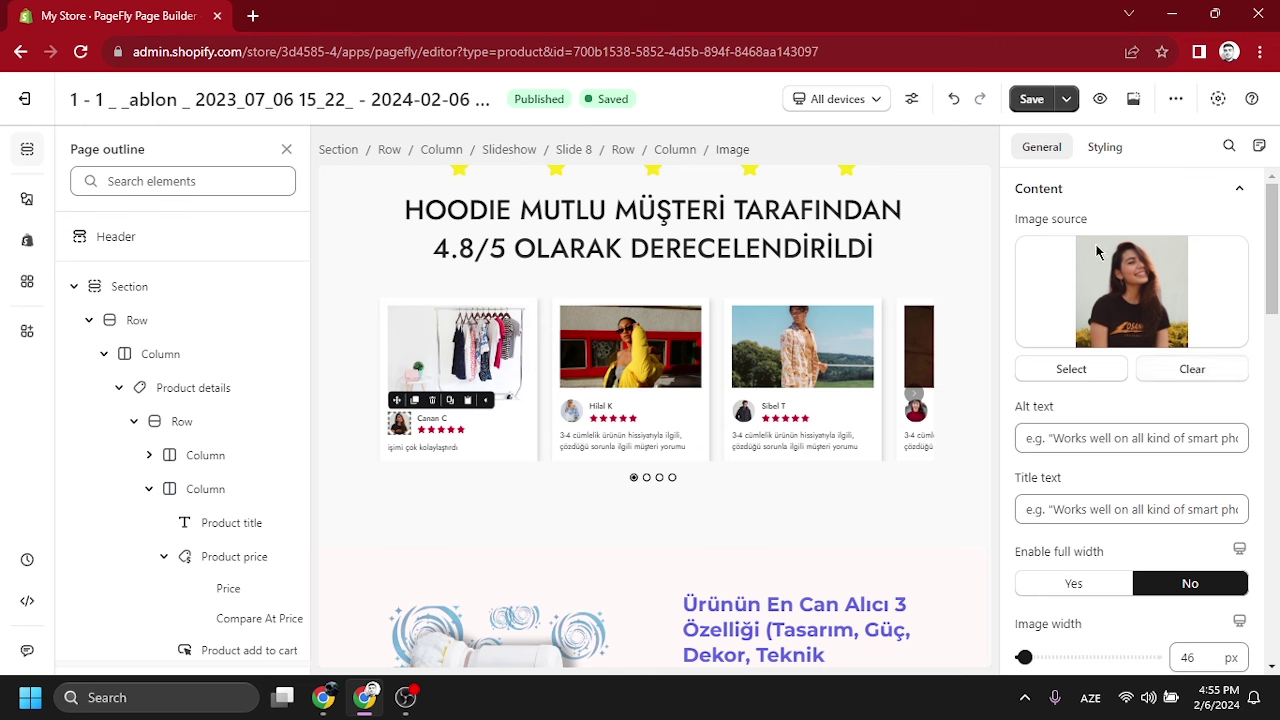
click(1192, 372)
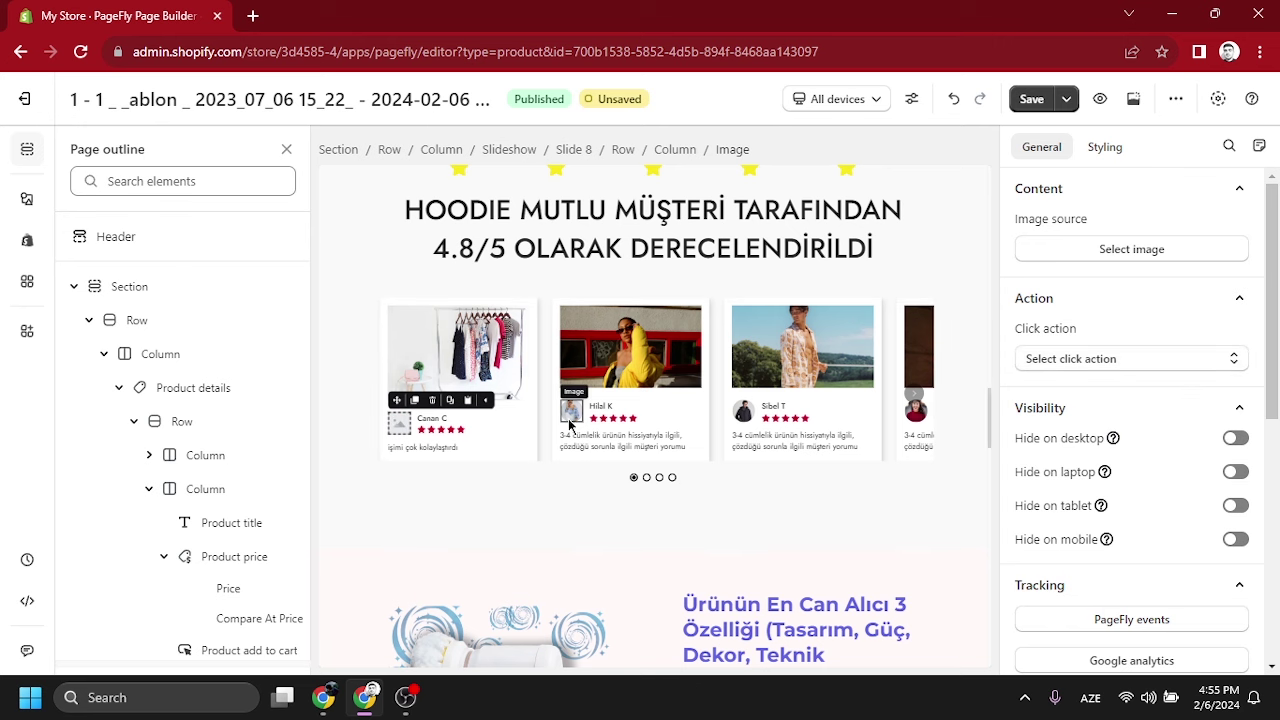
- Replace the cleaning brush image beside the three-feature list below the reviews with the person-fishing-on-the-be... photo
click(914, 393)
click(915, 394)
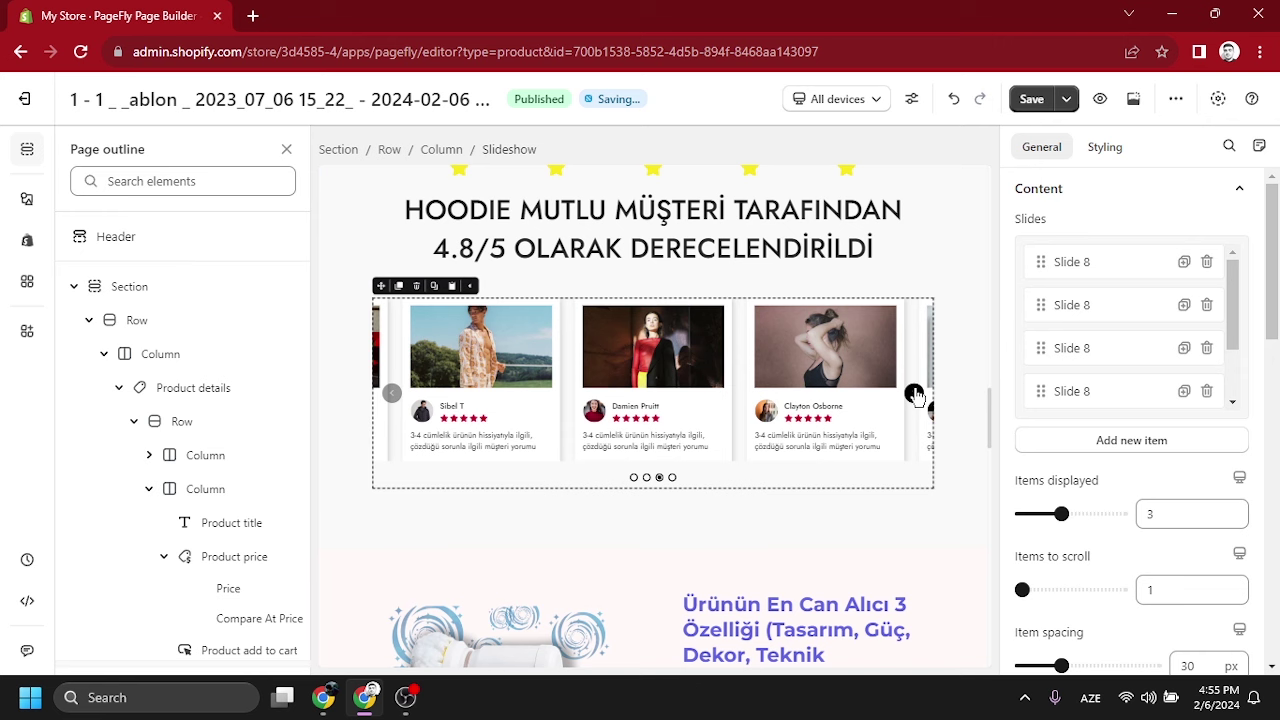
click(915, 394)
scroll(854, 340, down, 3)
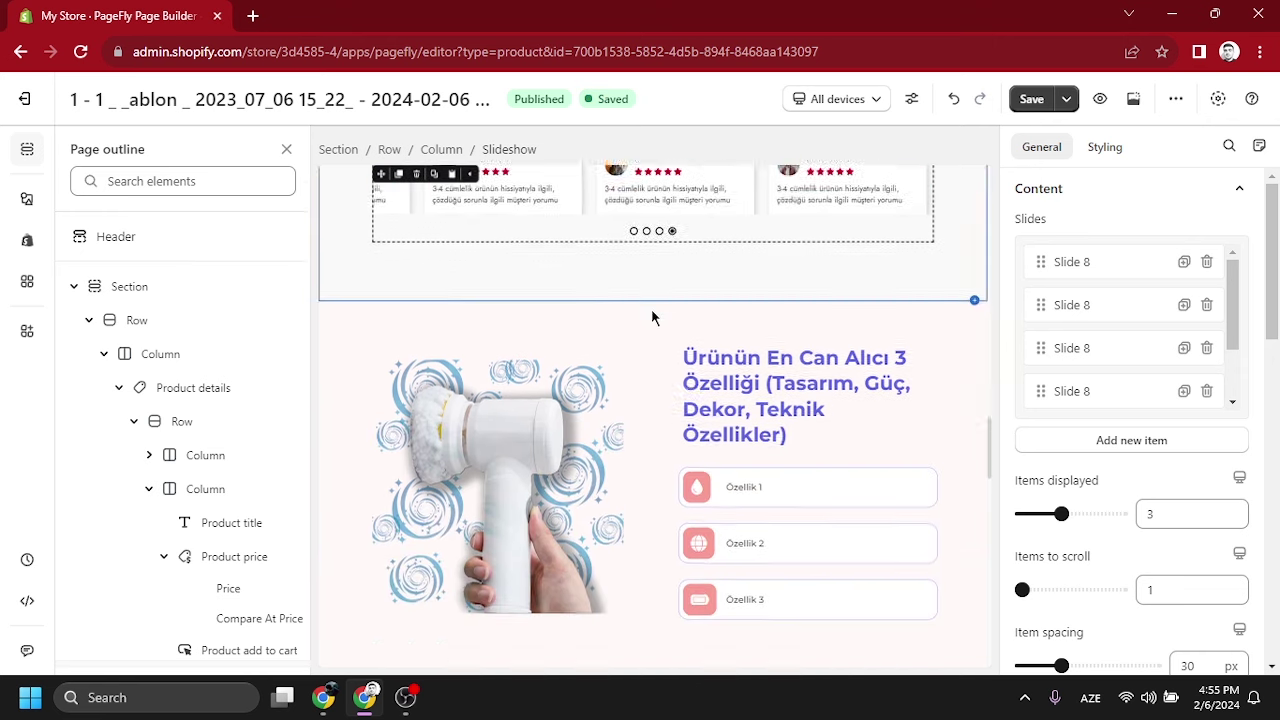
scroll(651, 317, down, 3)
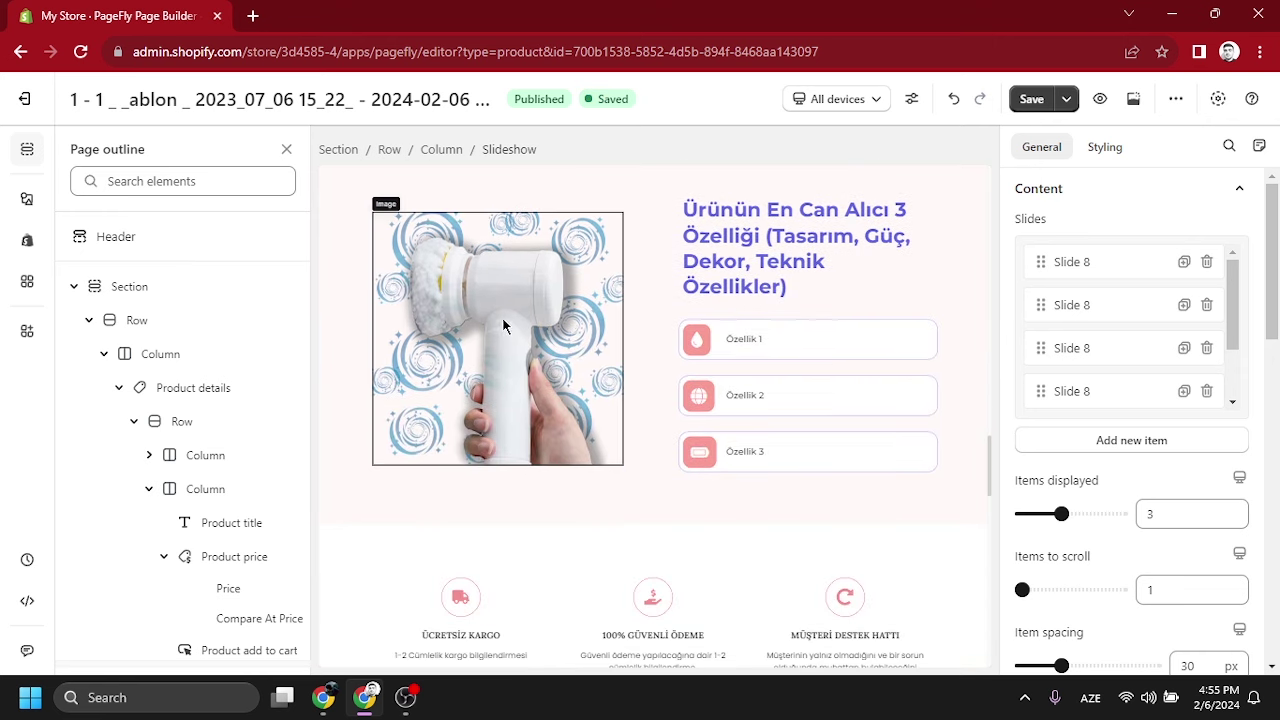
click(504, 307)
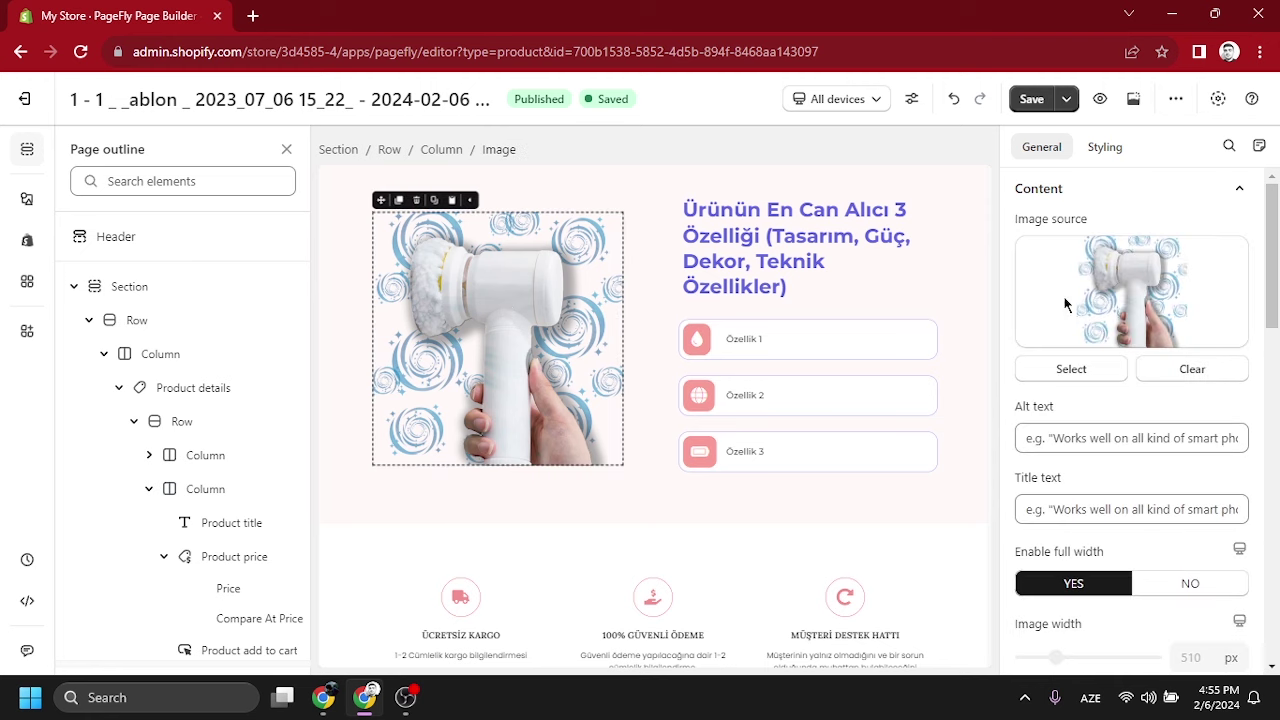
click(1079, 371)
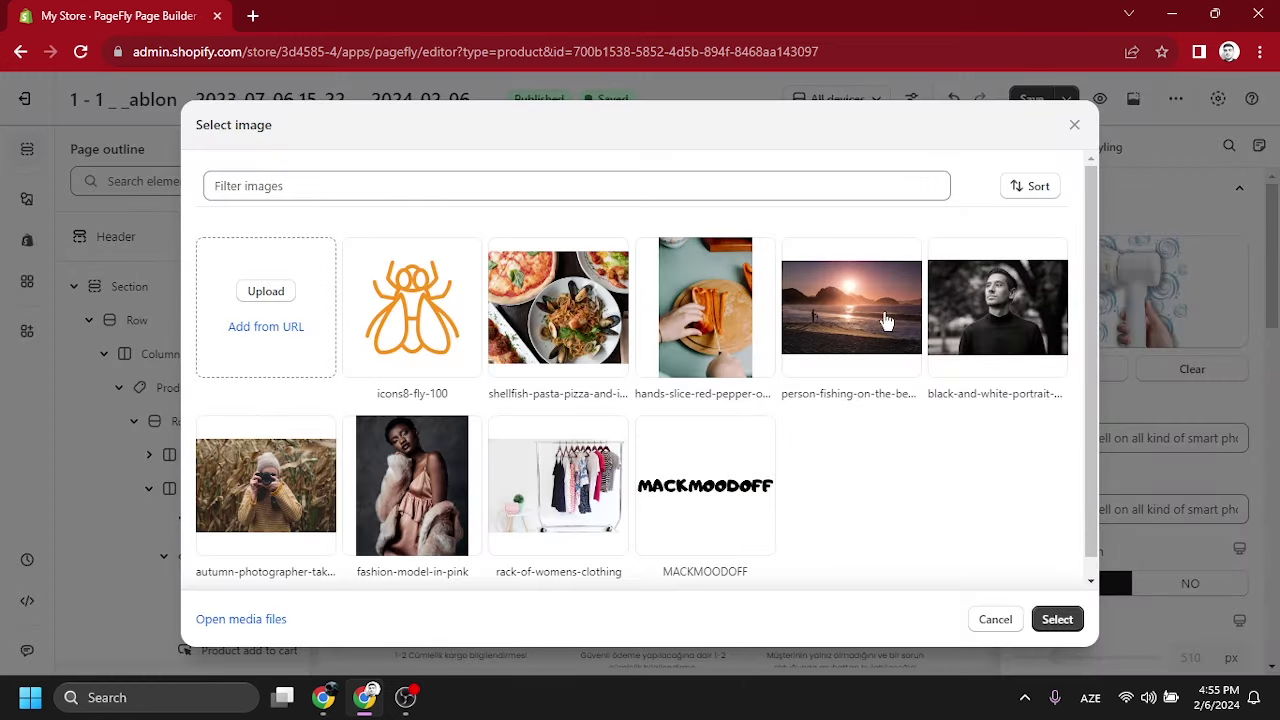
click(835, 330)
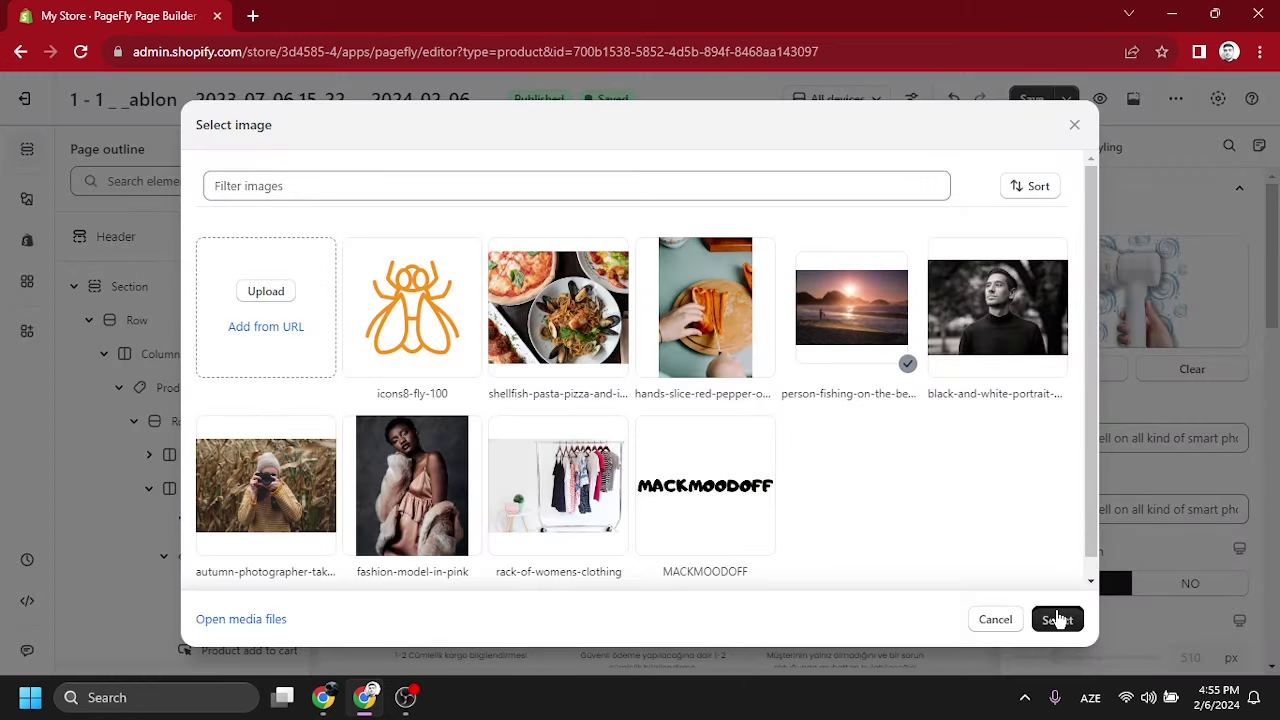
click(1057, 619)
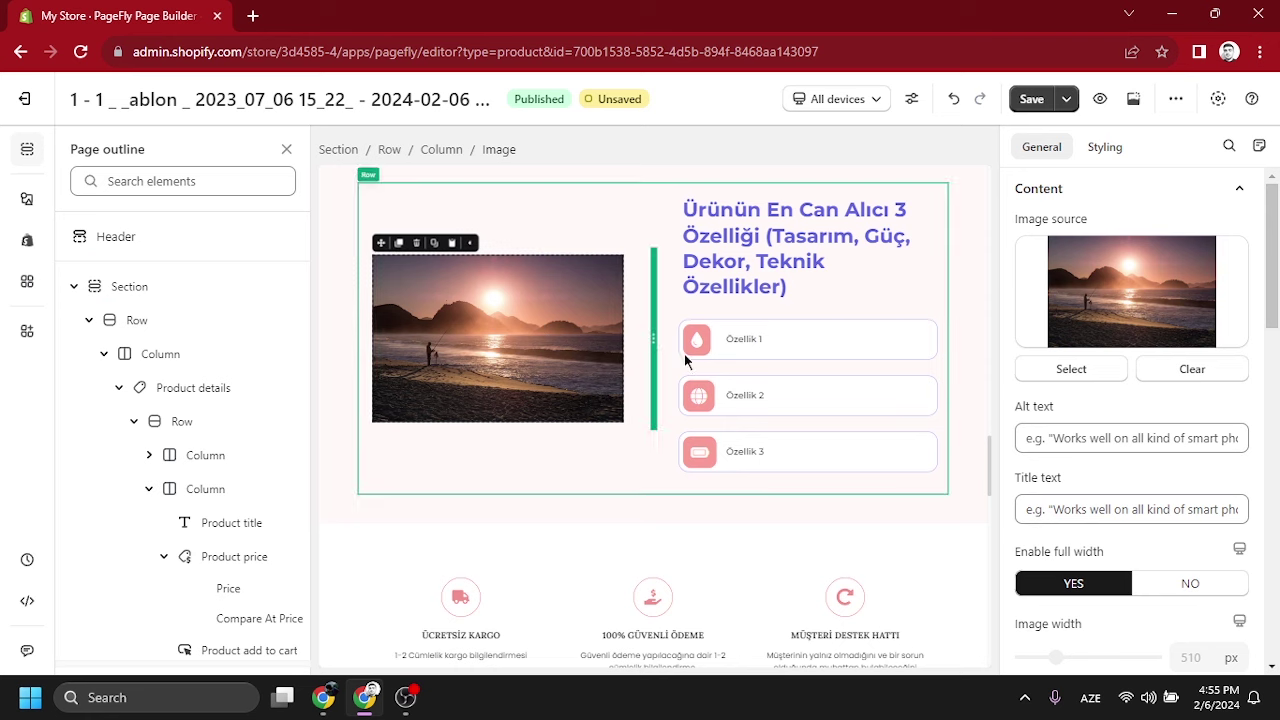
- Change the first feature label, "Özellik 1", in the list beside the image to "güvenli"
click(757, 236)
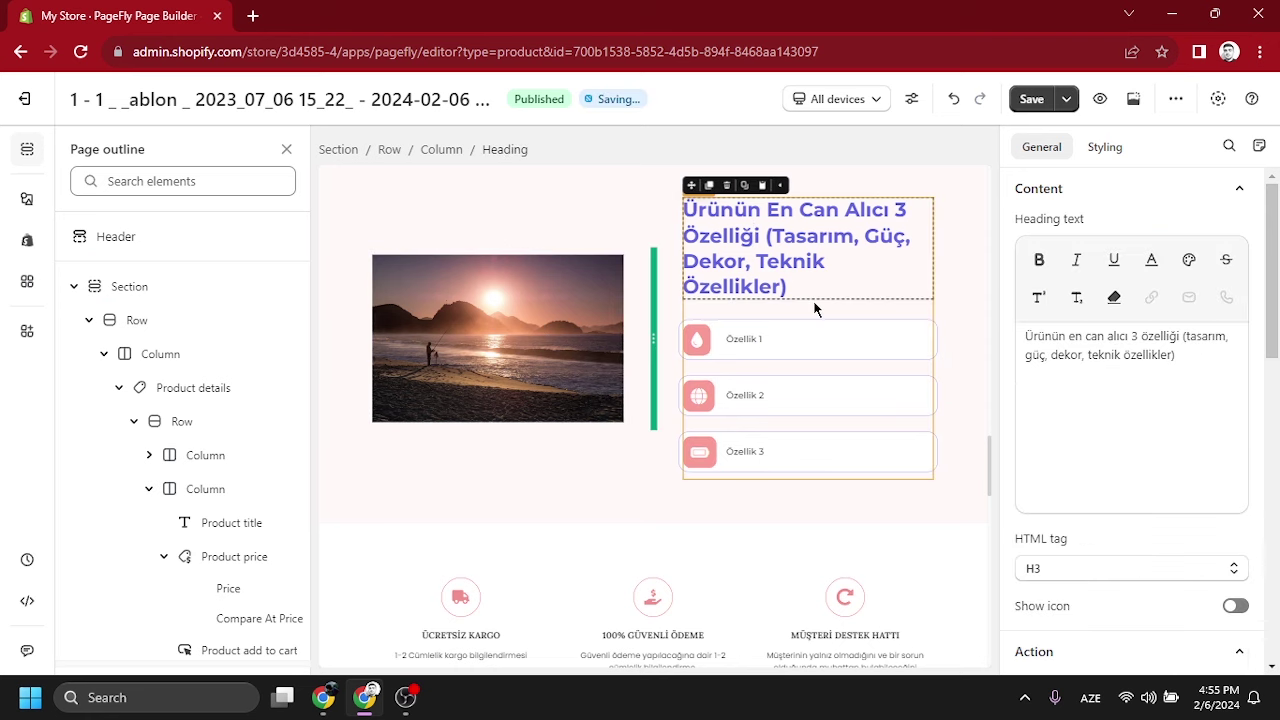
click(784, 334)
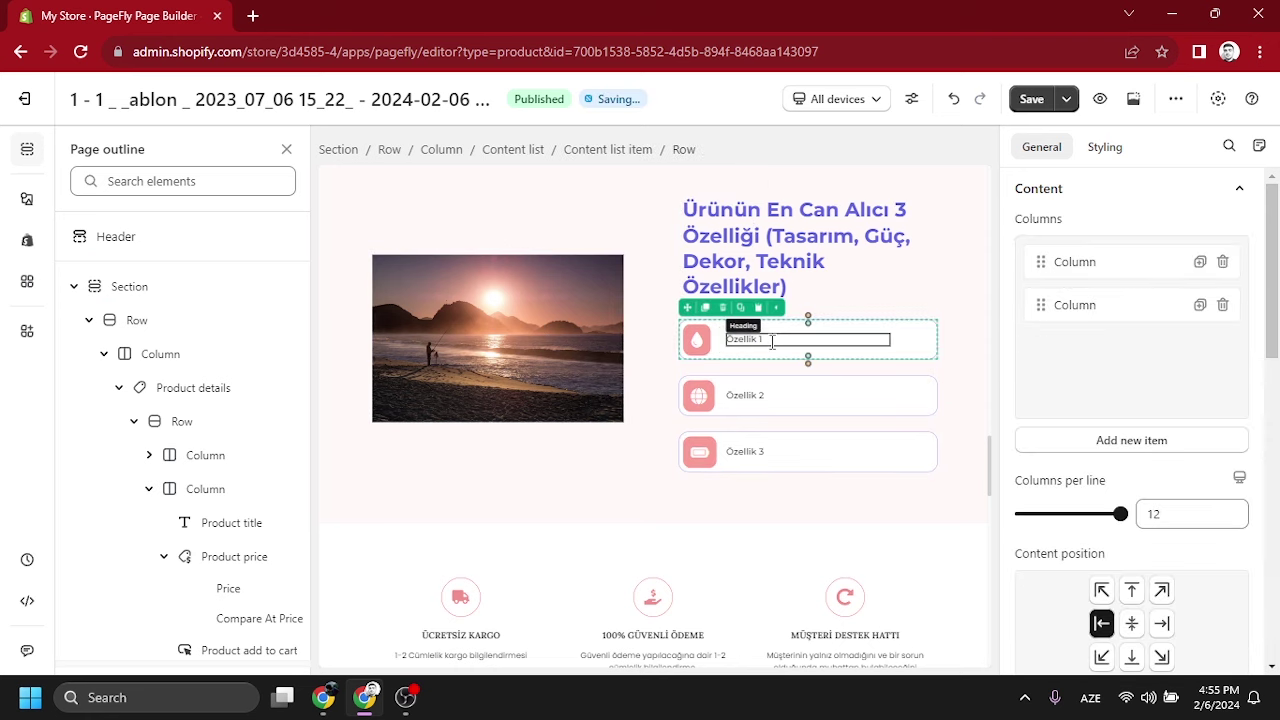
click(775, 338)
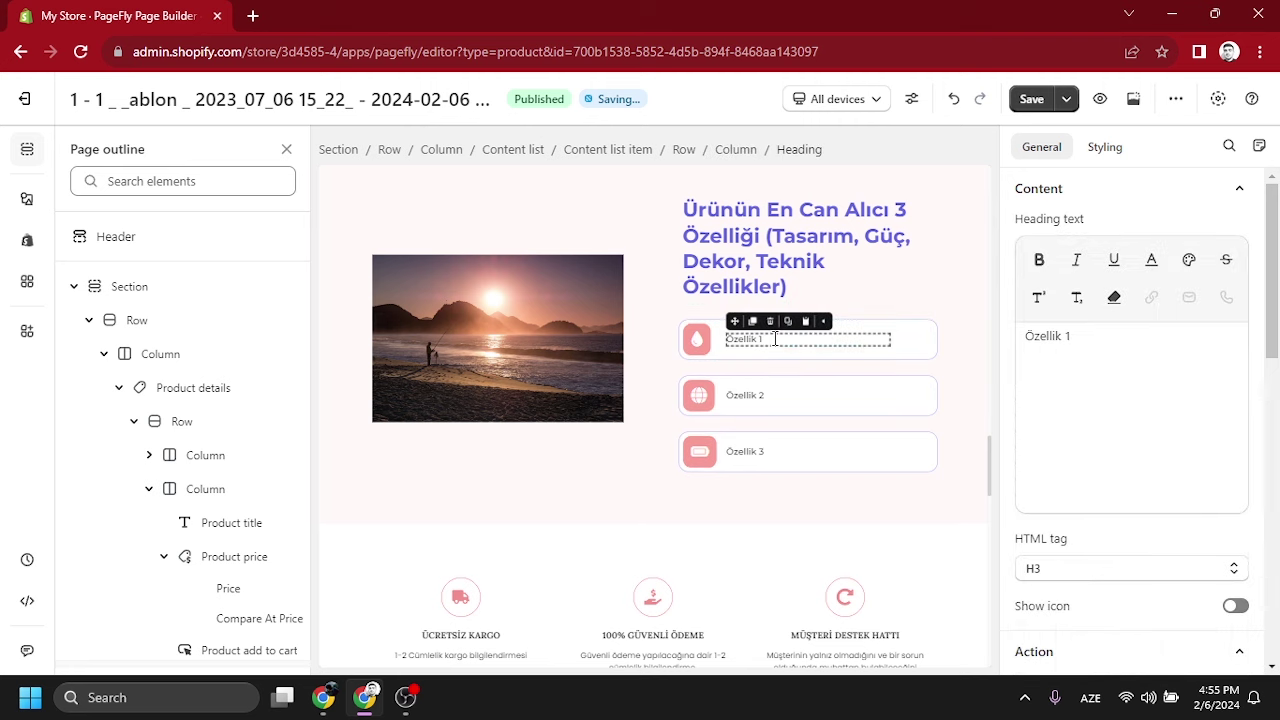
key(ctrl+a)
text(güvenli)
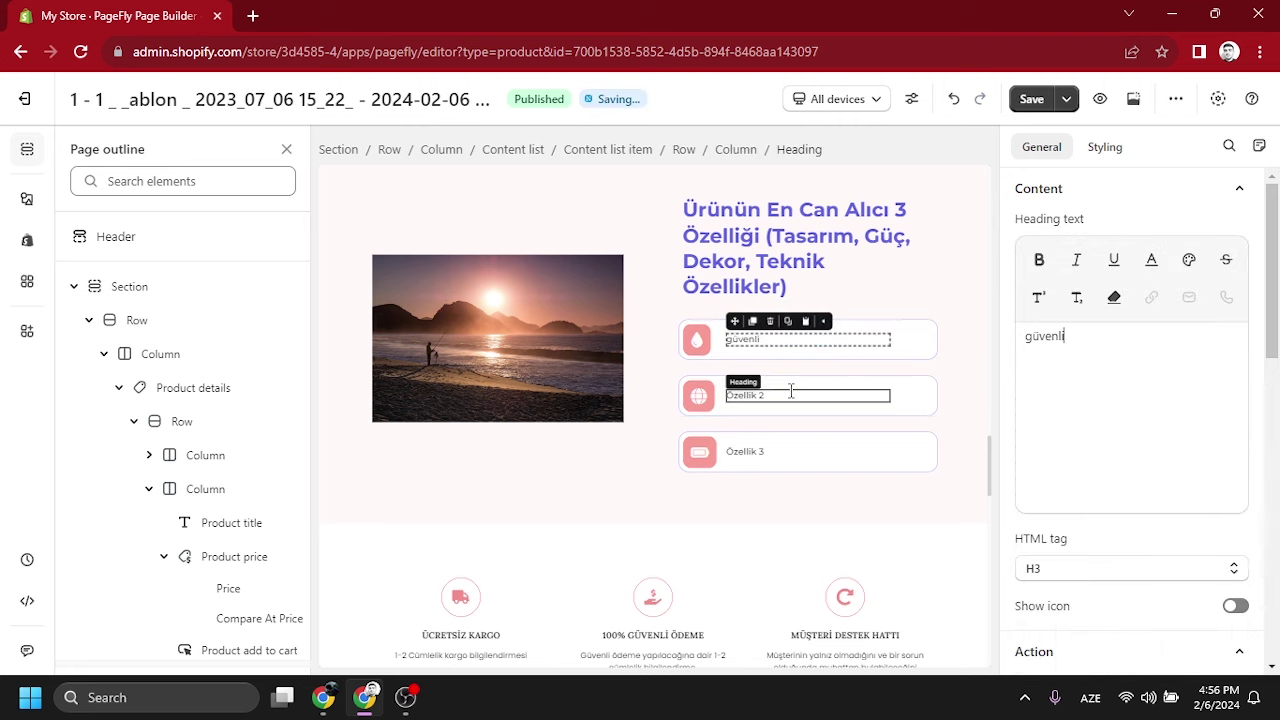
- Change the second feature label, "Özellik 2", to "kolay taşınabilir"
click(789, 390)
key(BackSpace)
key(BackSpace)
key(BackSpace)
key(BackSpace)
key(BackSpace)
text(kolay taşı)
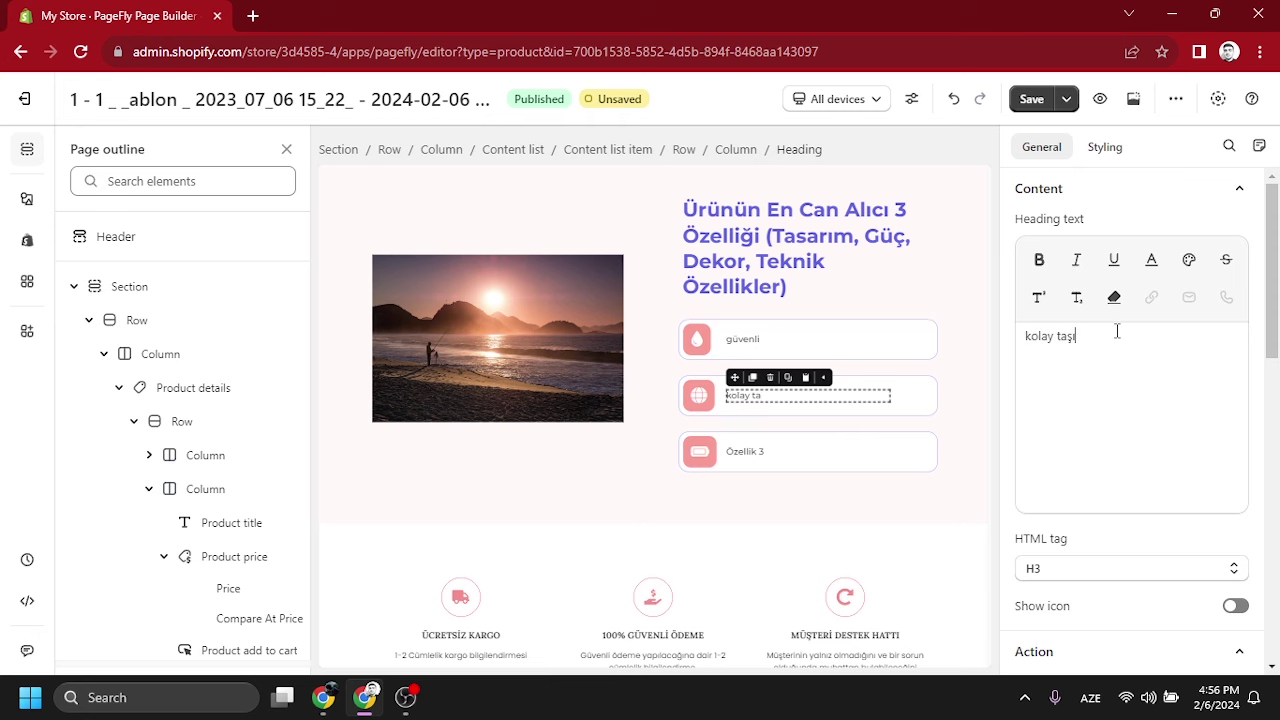
text(nabilir)
- Replace the paragraph under the ÜCRETSİZ KARGO heading with the filler text "dfdfdfdf"
scroll(809, 543, down, 3)
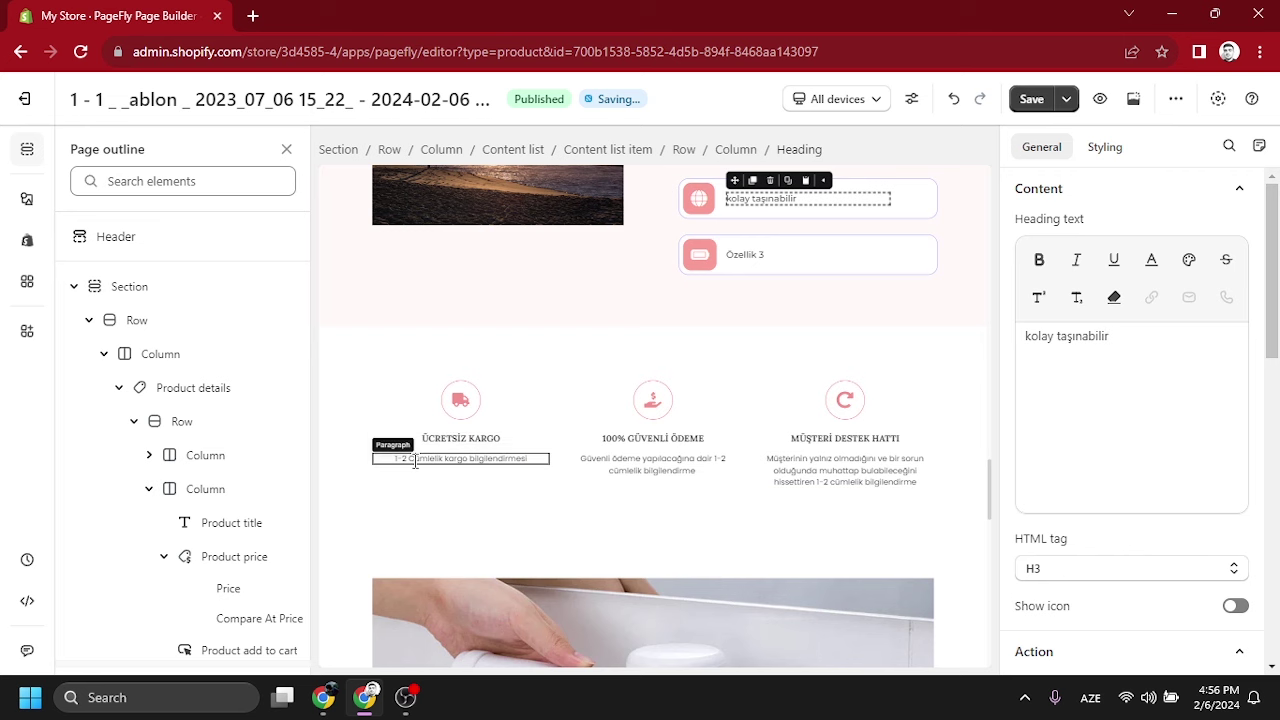
click(455, 458)
triple_click(1180, 347)
text(dfdfdfdf)
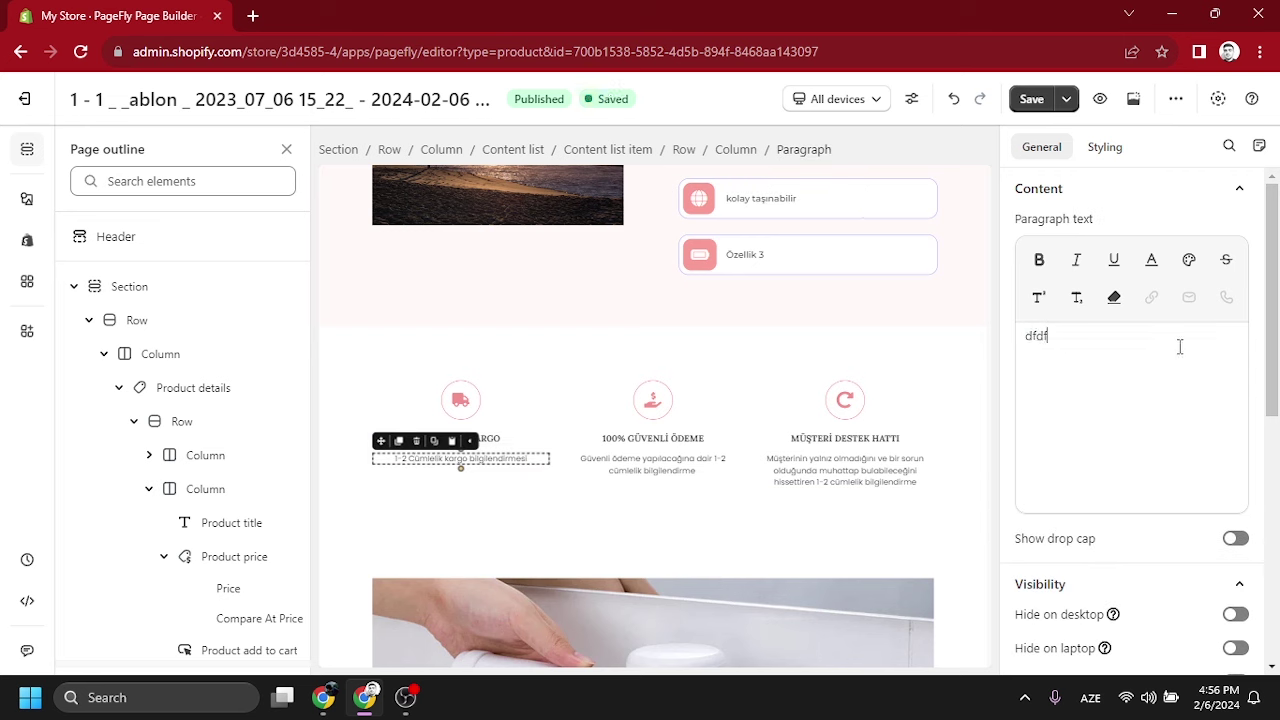
- Replace the paragraph under the 100% GÜVENLİ ÖDEME heading with the filler text "sfdfdfdfddfdf"
click(658, 438)
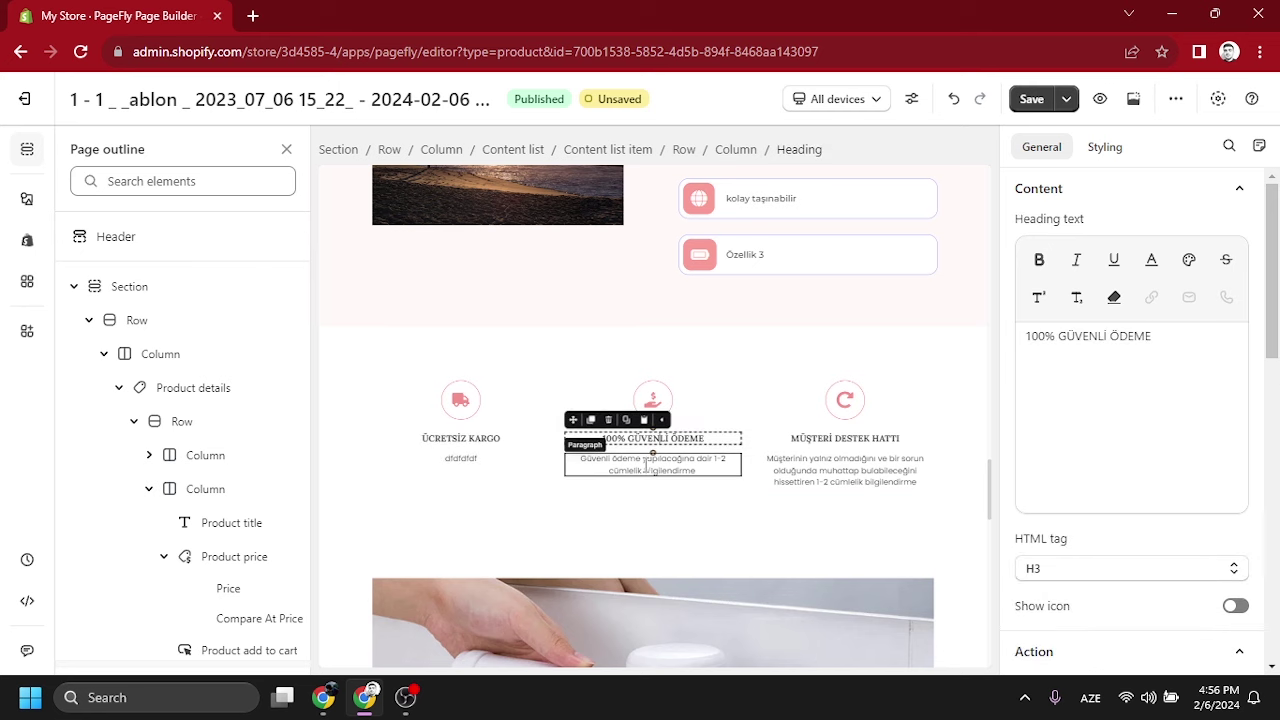
click(652, 464)
triple_click(1178, 357)
text(sfdfdfdfddfdf)
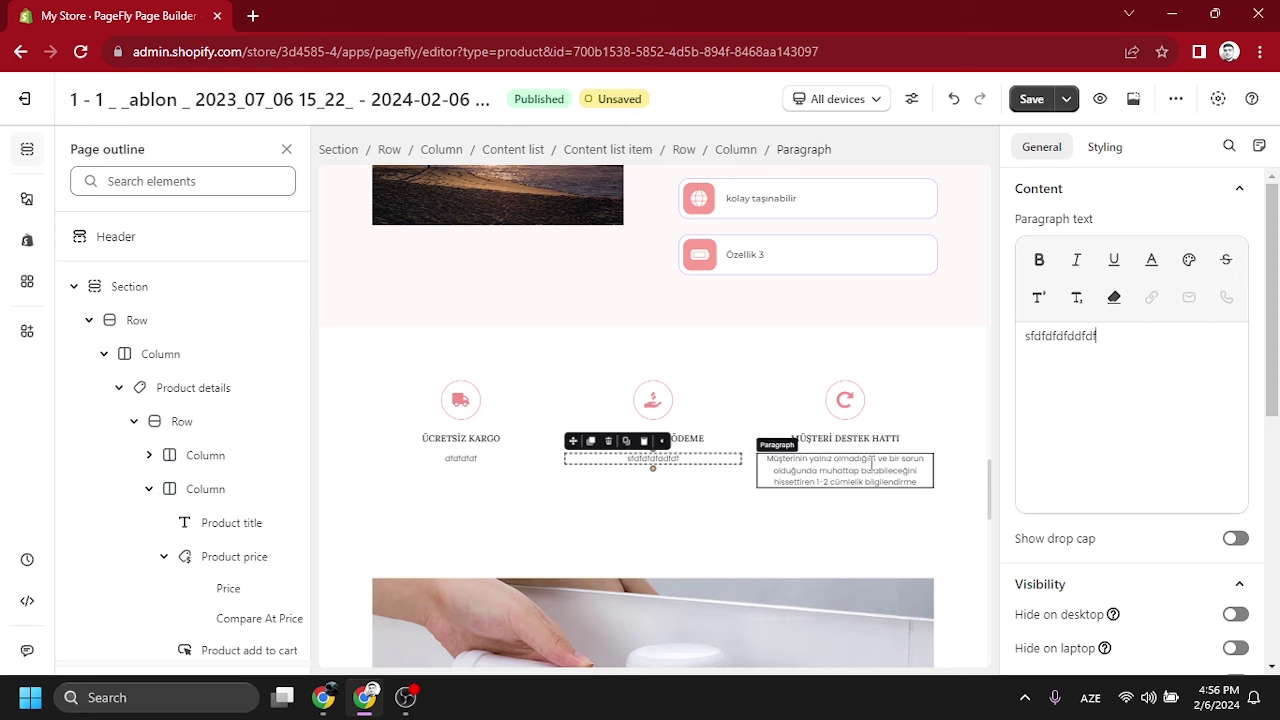
- Replace the paragraph under the MÜŞTERİ DESTEK HATTI heading with the filler text "dfdfdgfdgffdgdg"
click(922, 459)
triple_click(1133, 355)
text(dfdfdgfdgffdgdg)
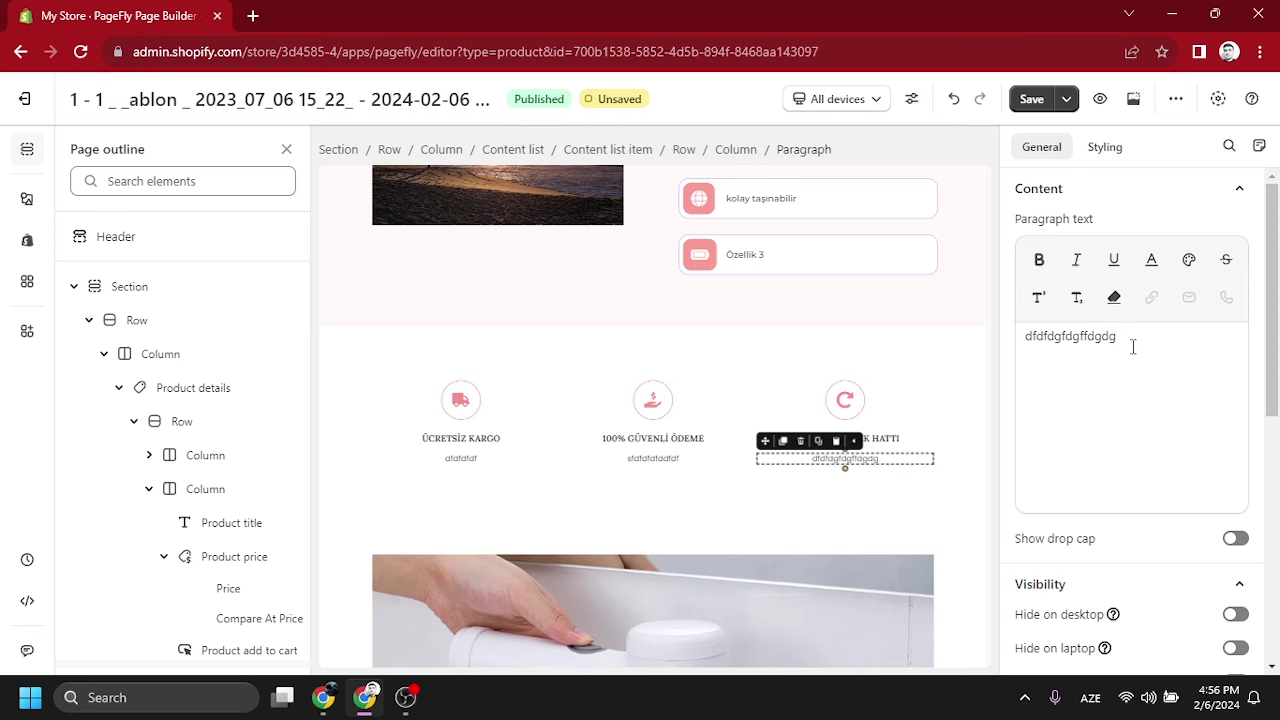
- Review the large faucet-cleaning image and its settings, and the red discount banner section below it
scroll(1021, 407, down, 1)
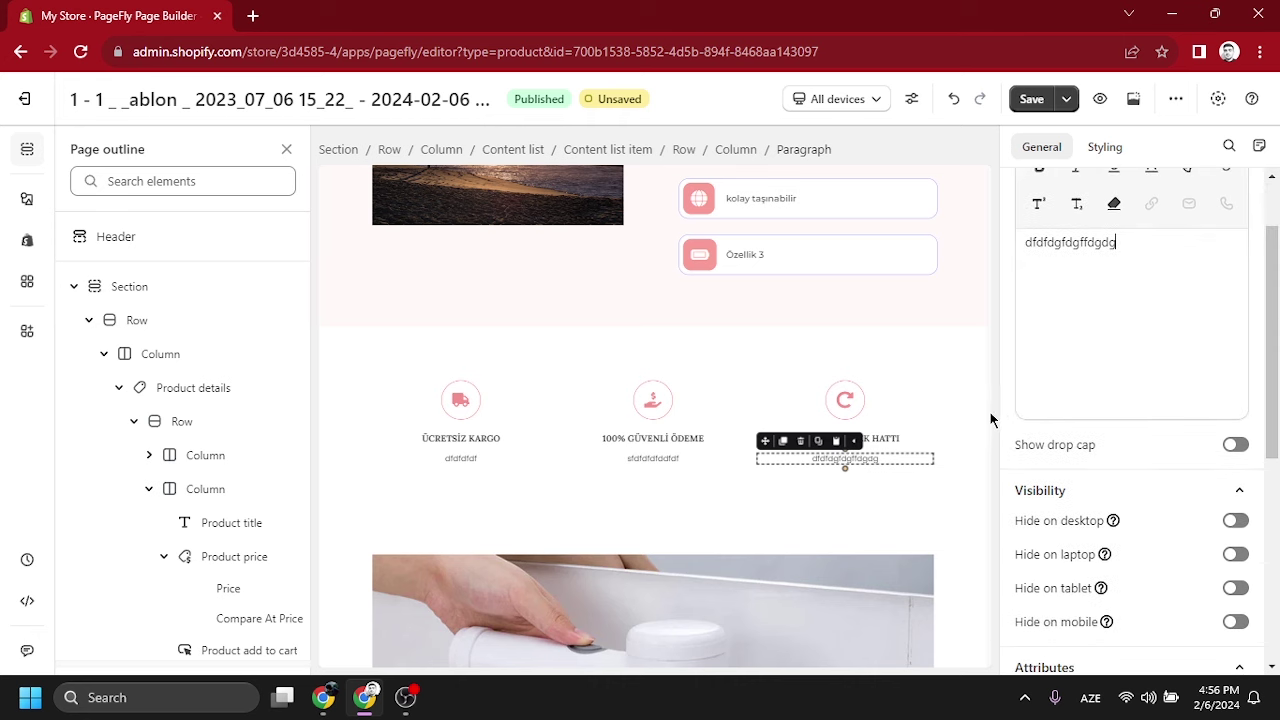
scroll(988, 411, down, 1)
scroll(893, 491, down, 3)
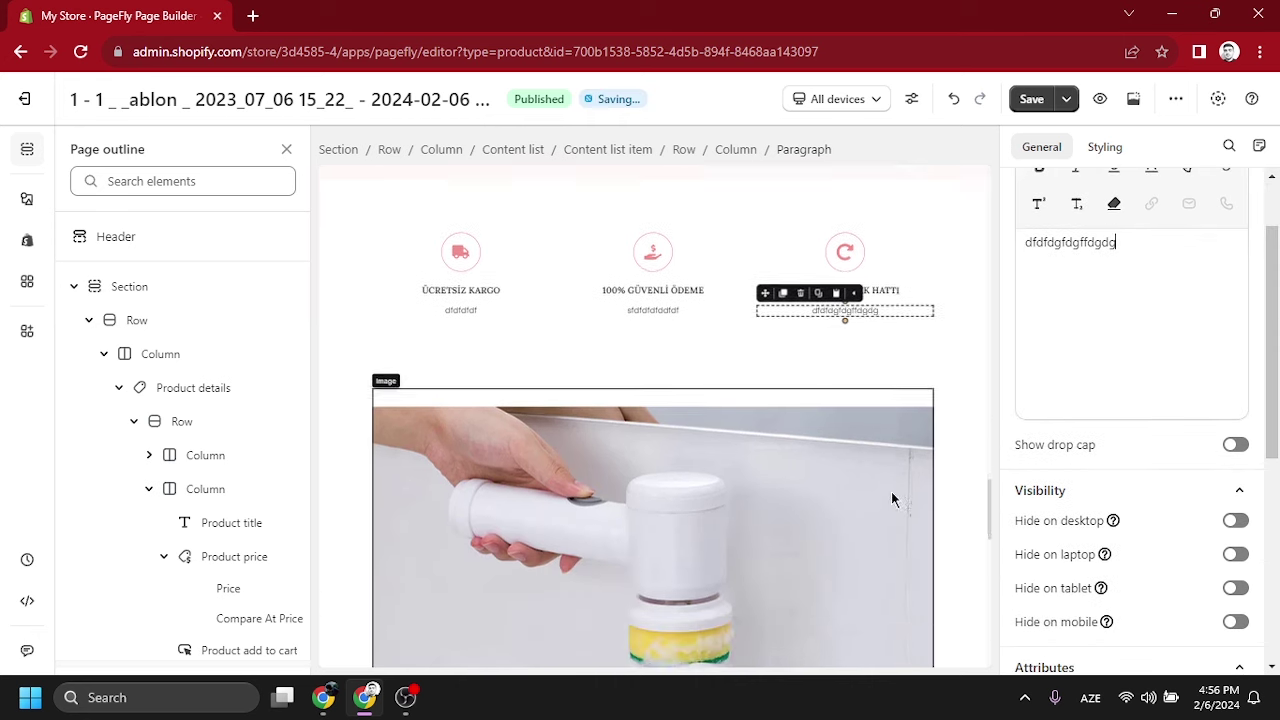
scroll(937, 405, down, 2)
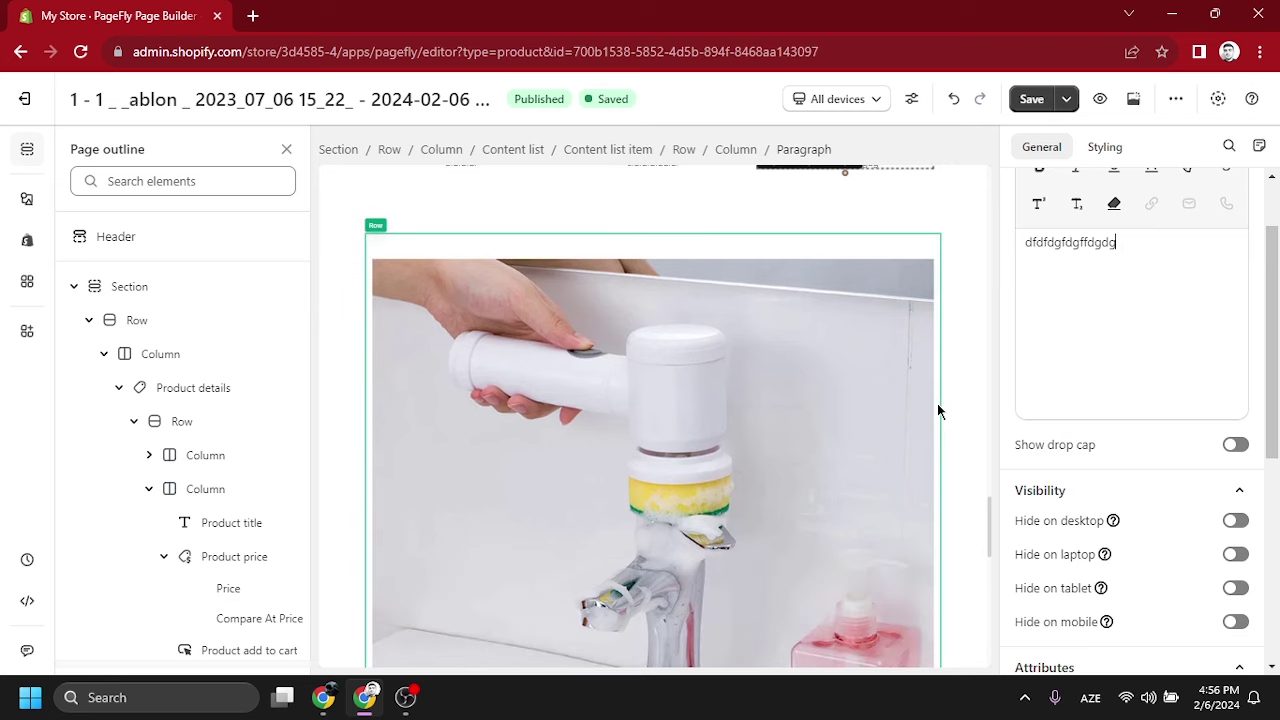
scroll(938, 411, down, 2)
scroll(938, 411, down, 3)
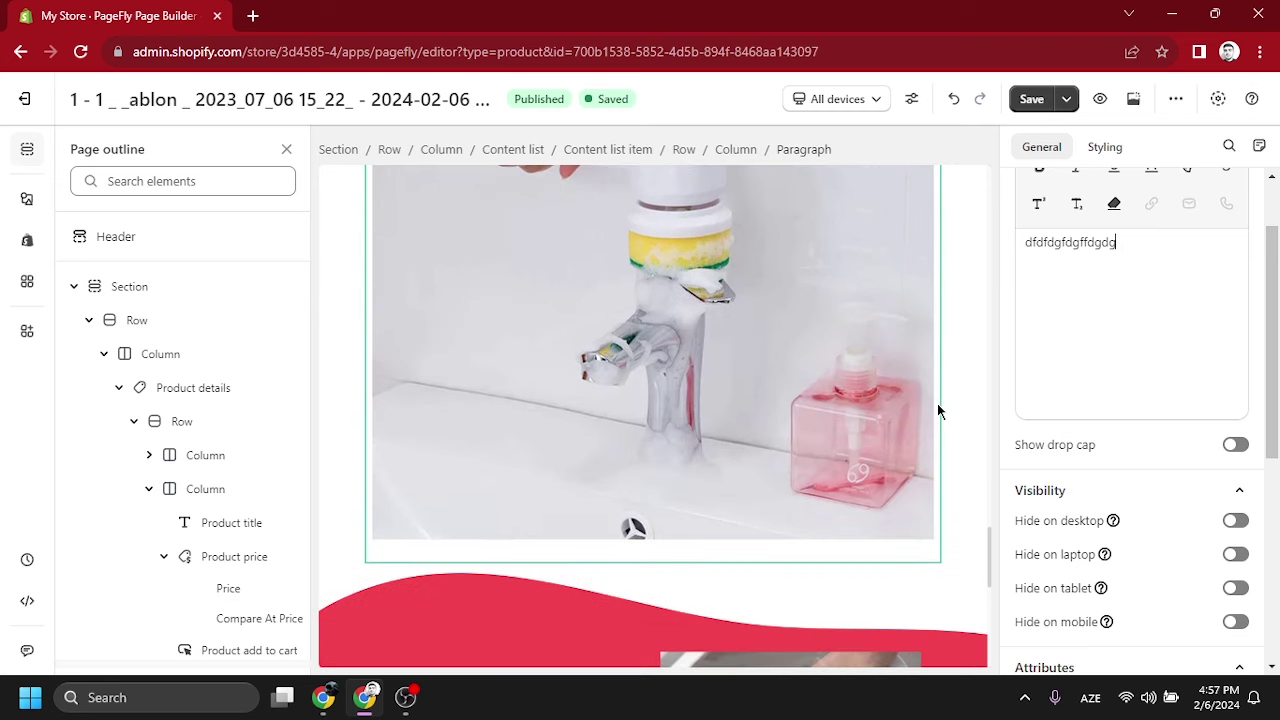
scroll(938, 411, up, 3)
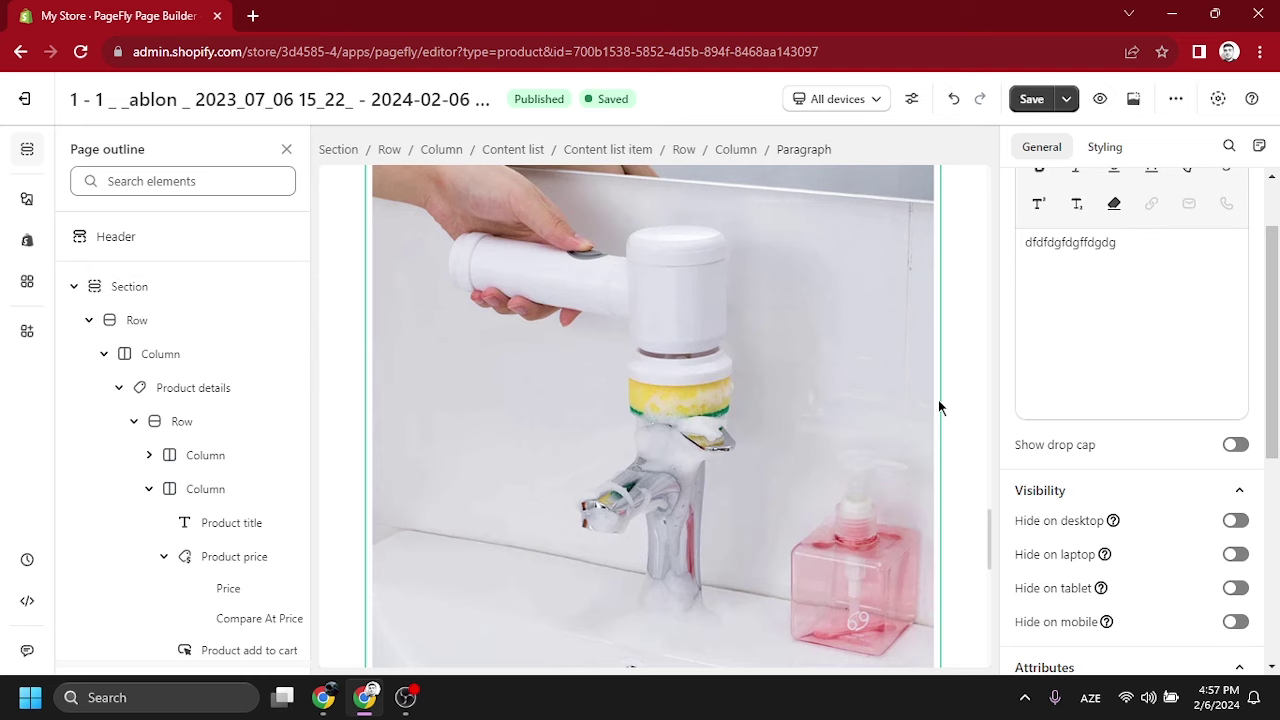
scroll(938, 400, down, 3)
click(797, 323)
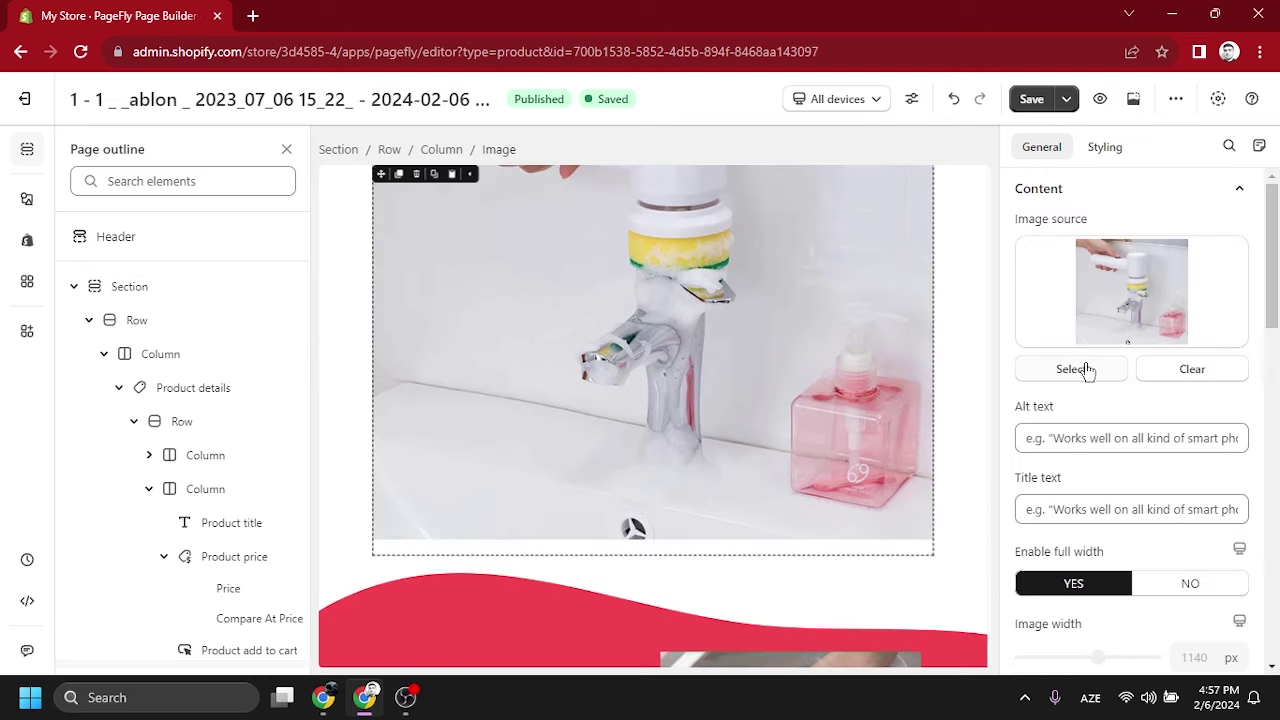
scroll(848, 332, up, 3)
scroll(790, 320, up, 3)
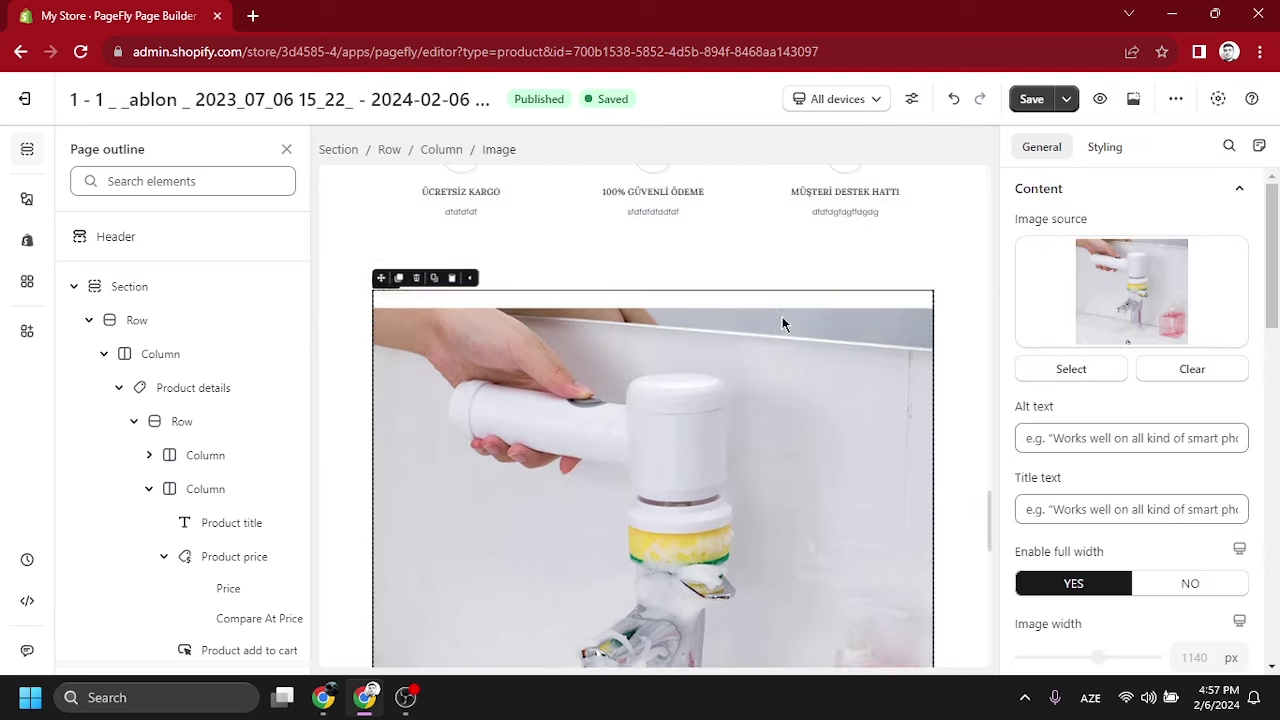
scroll(808, 340, down, 6)
scroll(811, 336, down, 4)
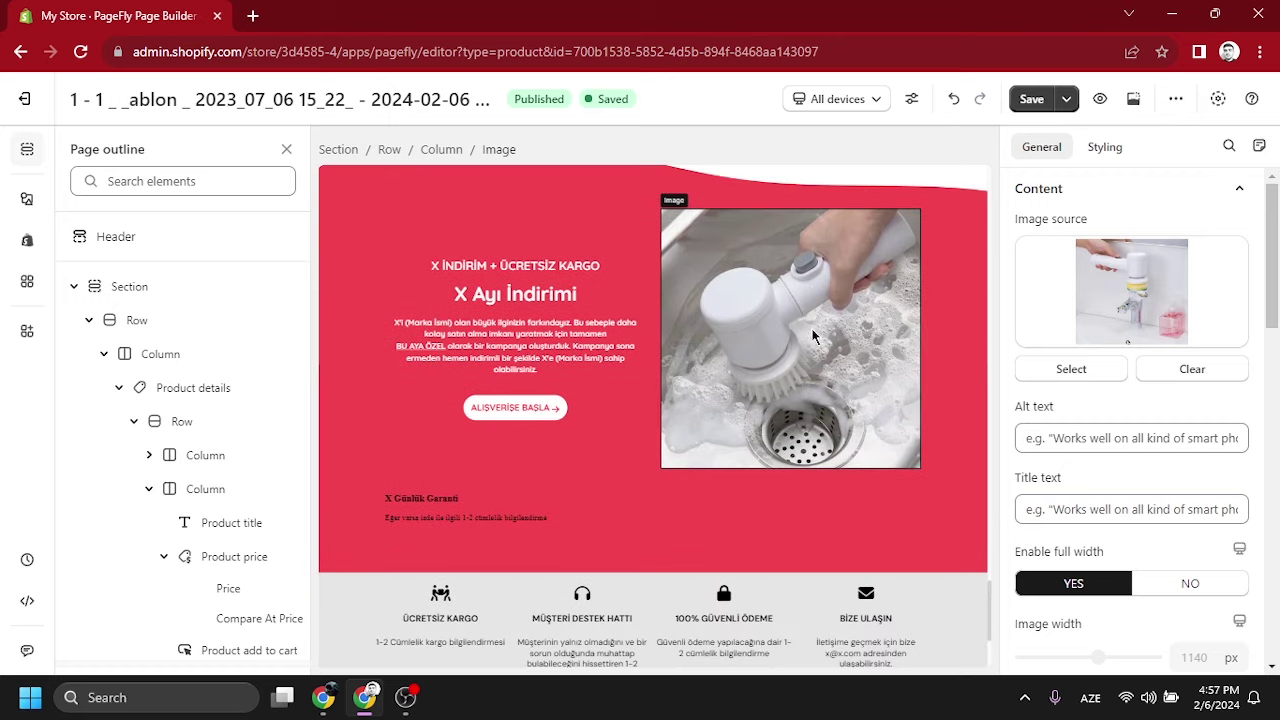
- Change the month placeholder in the red banner's main heading so it reads "Şubat Ayı İndirimi"
click(508, 296)
double_click(460, 294)
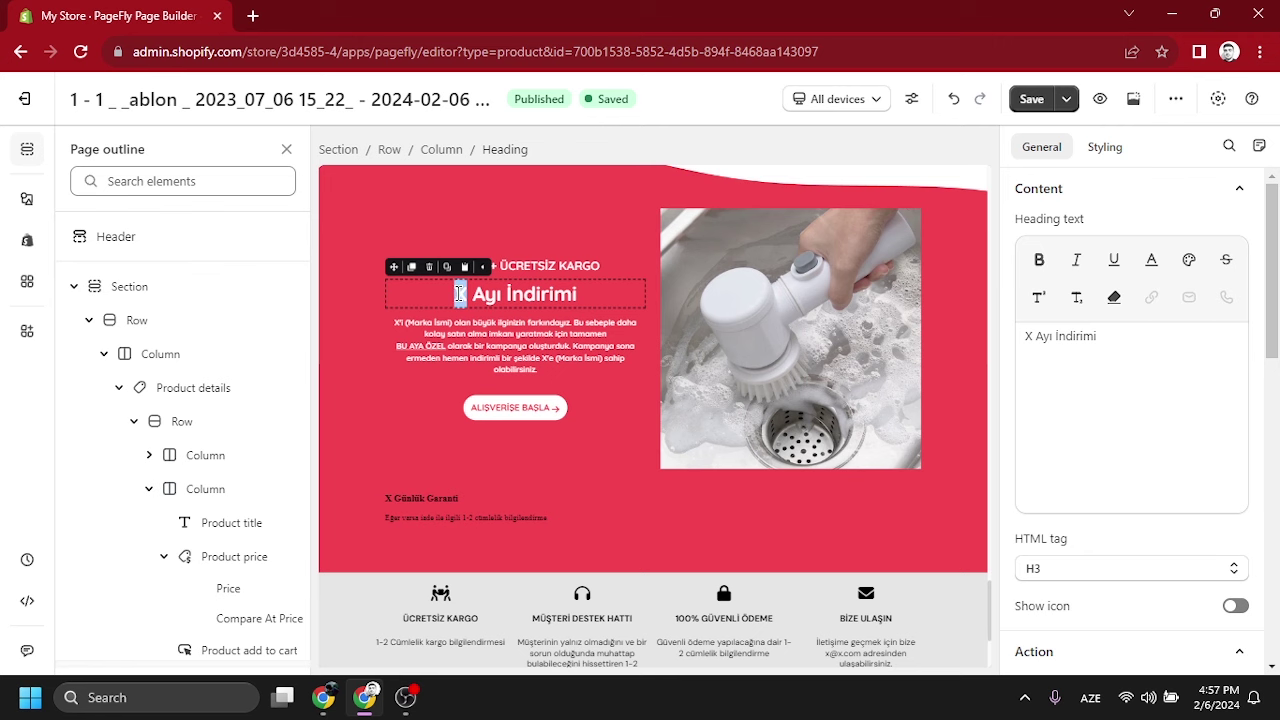
key(BackSpace)
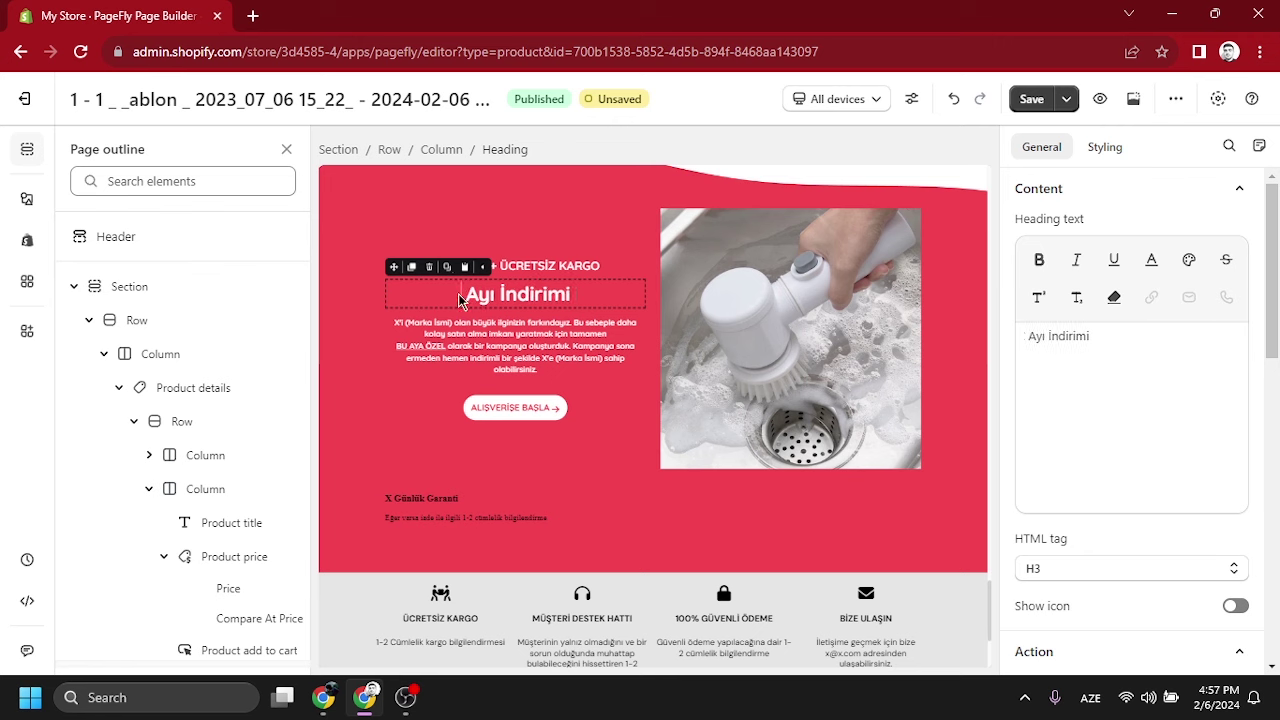
text(Ş )
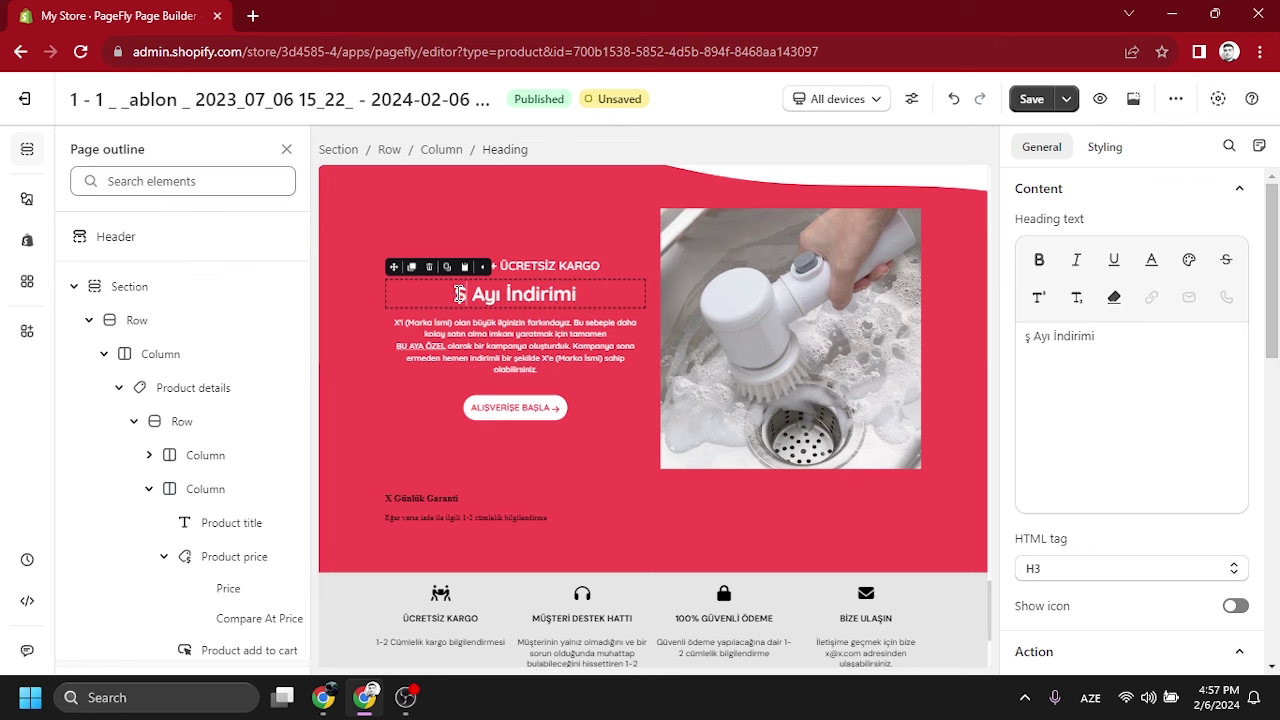
text(ubat)
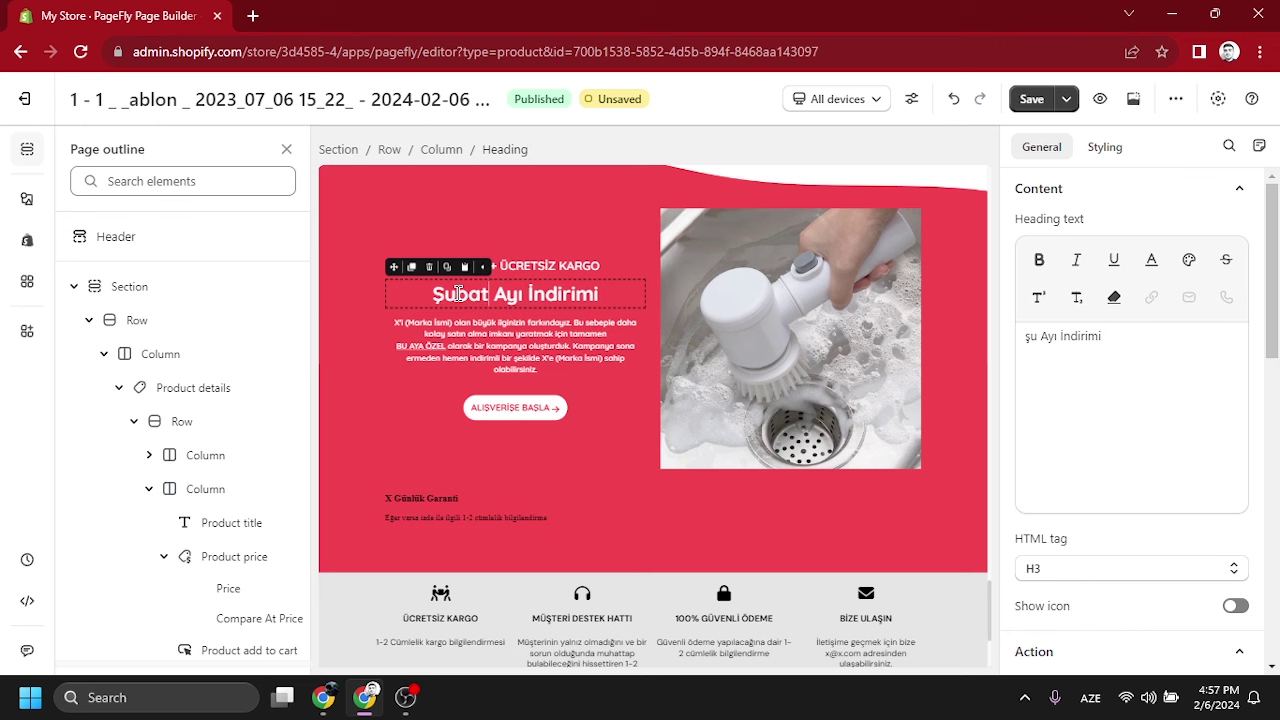
key(BackSpace)
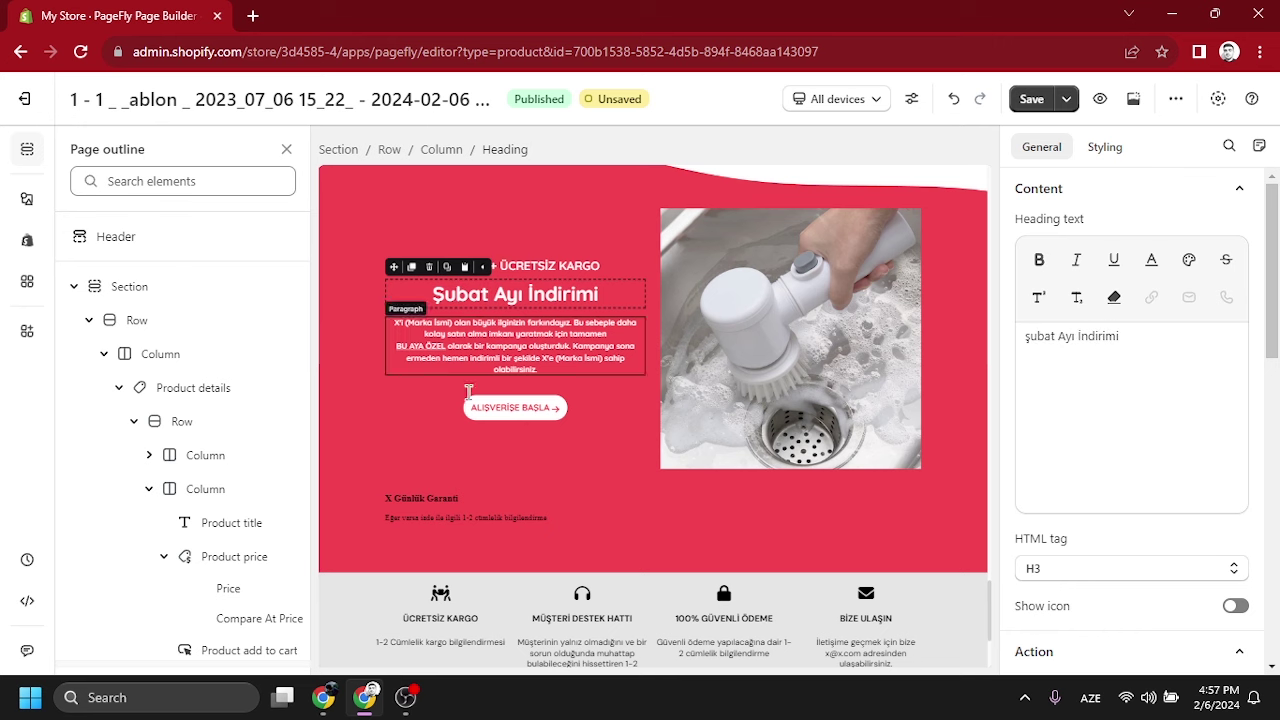
- Change the guarantee heading at the bottom of the red banner to "30 Günlük Garanti"
click(415, 497)
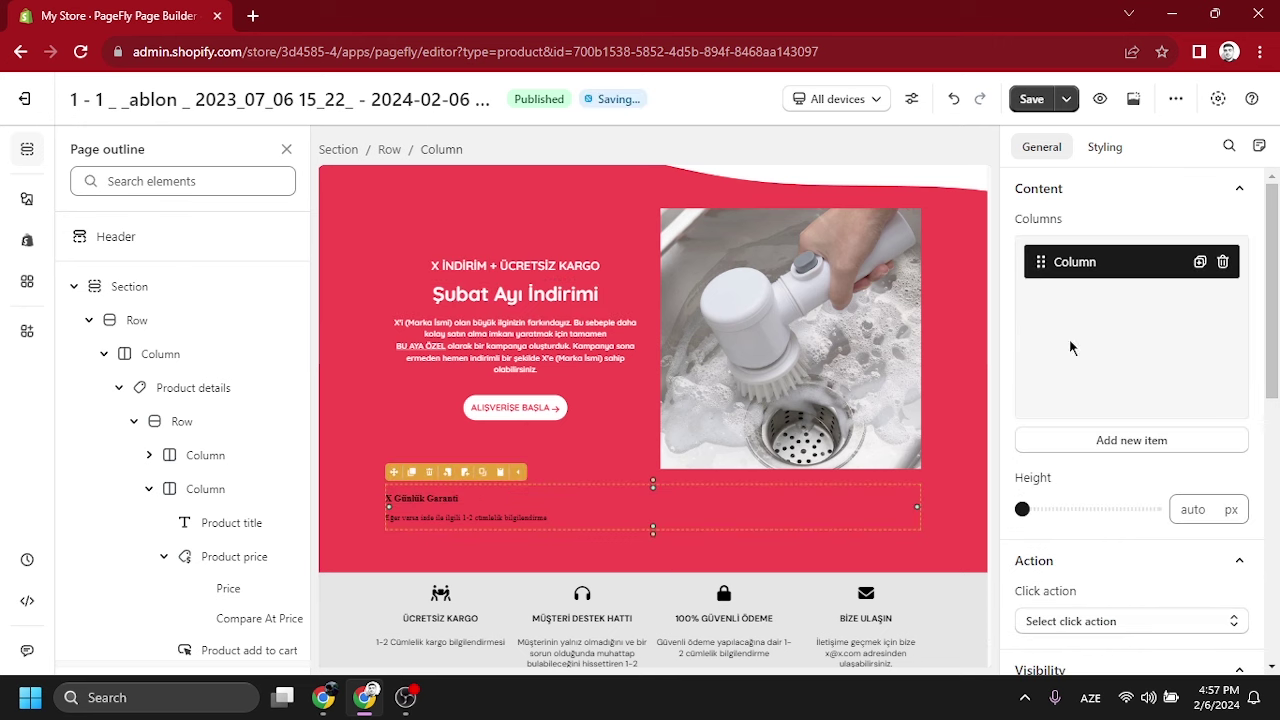
click(448, 496)
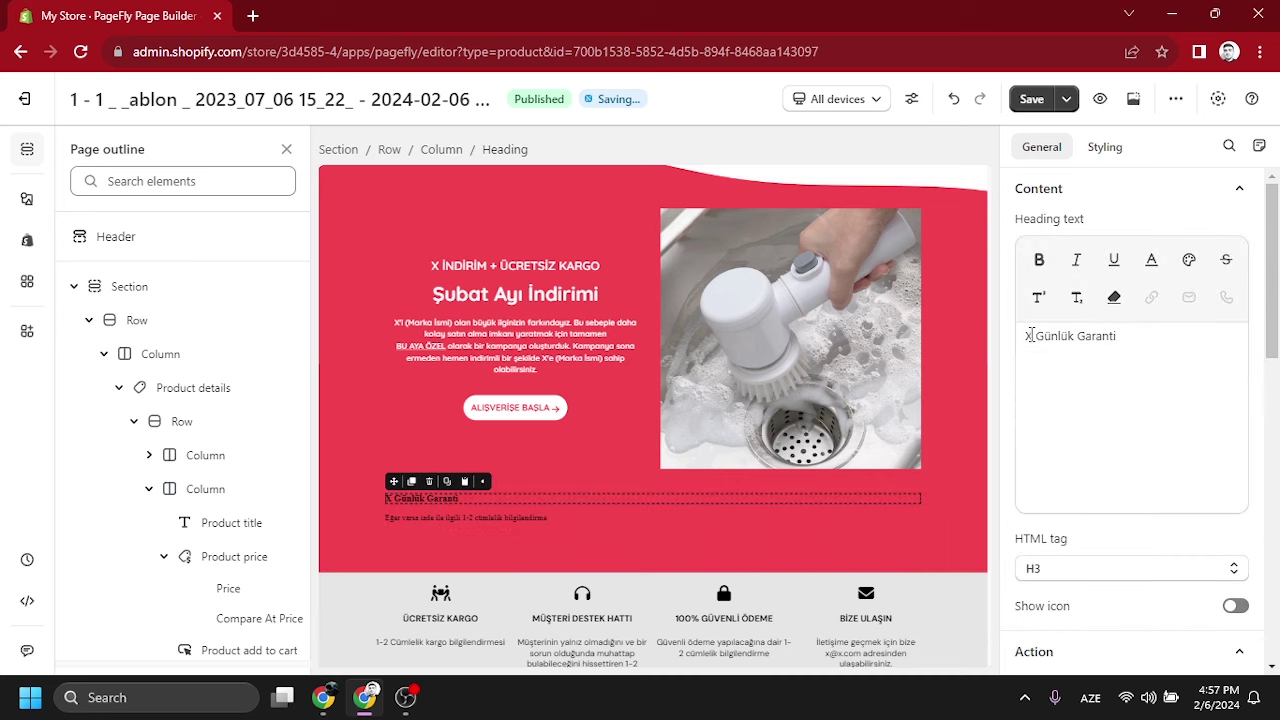
text(30)
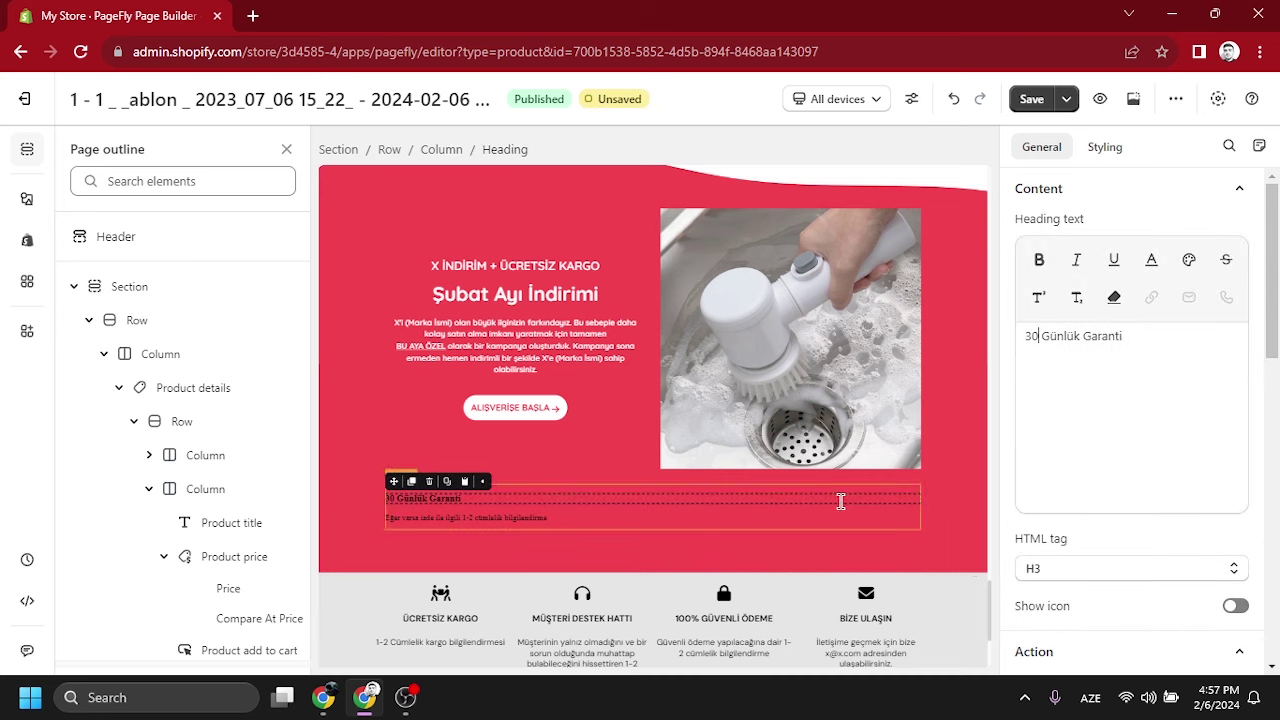
- Replace the paragraph under the guarantee heading with the filler text "sdsdskdskjdksd"
click(557, 517)
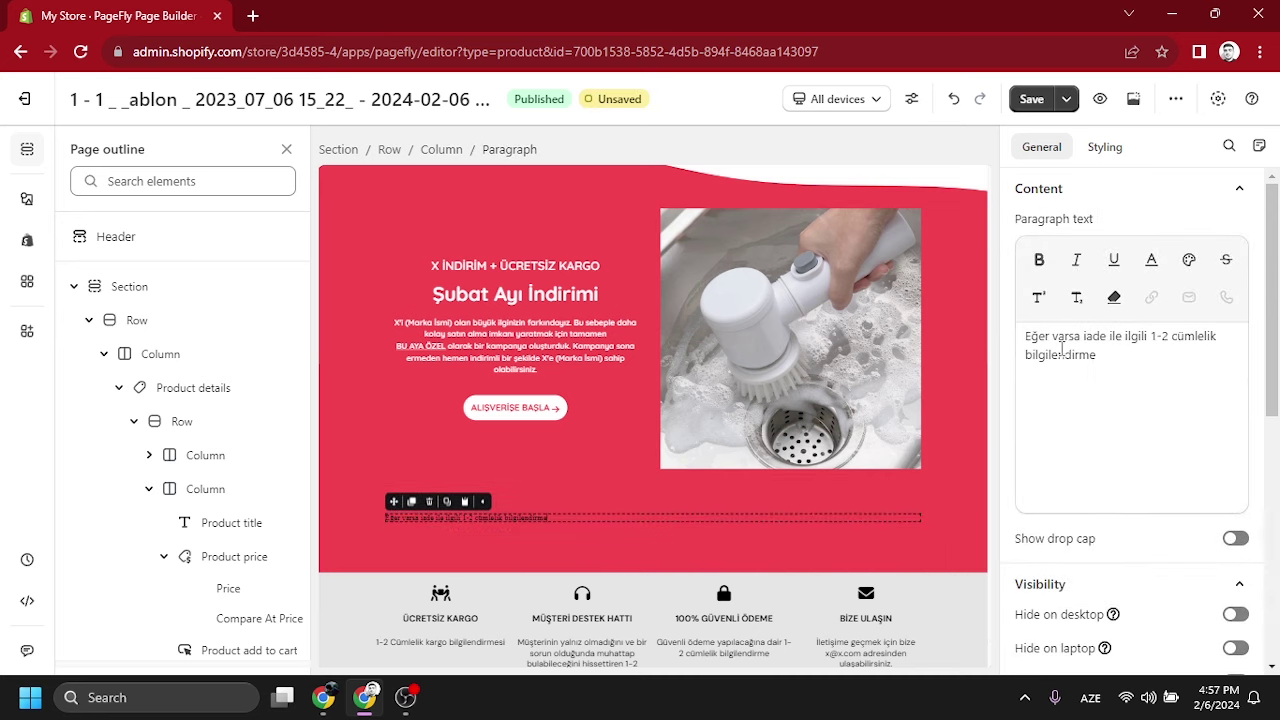
drag(1096, 356, 1024, 336)
key(BackSpace)
text(sdsdskdjsdkjsd)
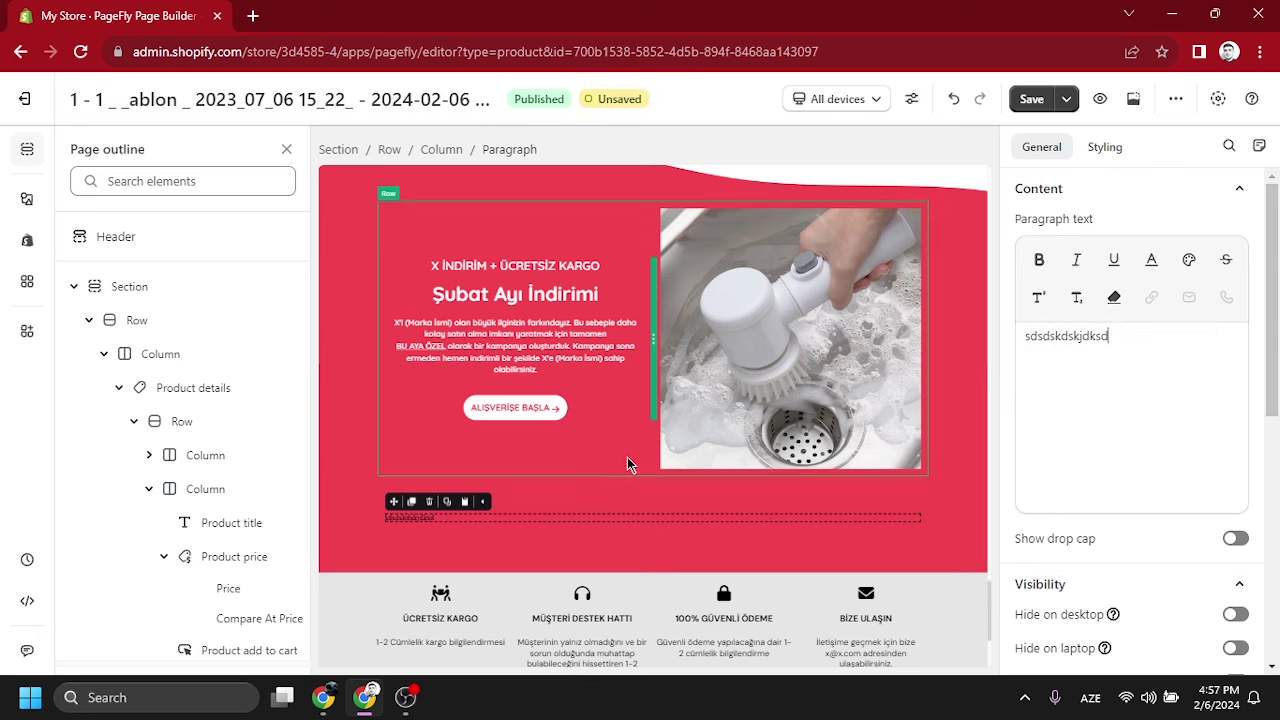
click(616, 460)
- Replace the brand placeholders in the banner's campaign paragraph with Hoodie and set the discount in the line above the main heading to %35
click(559, 357)
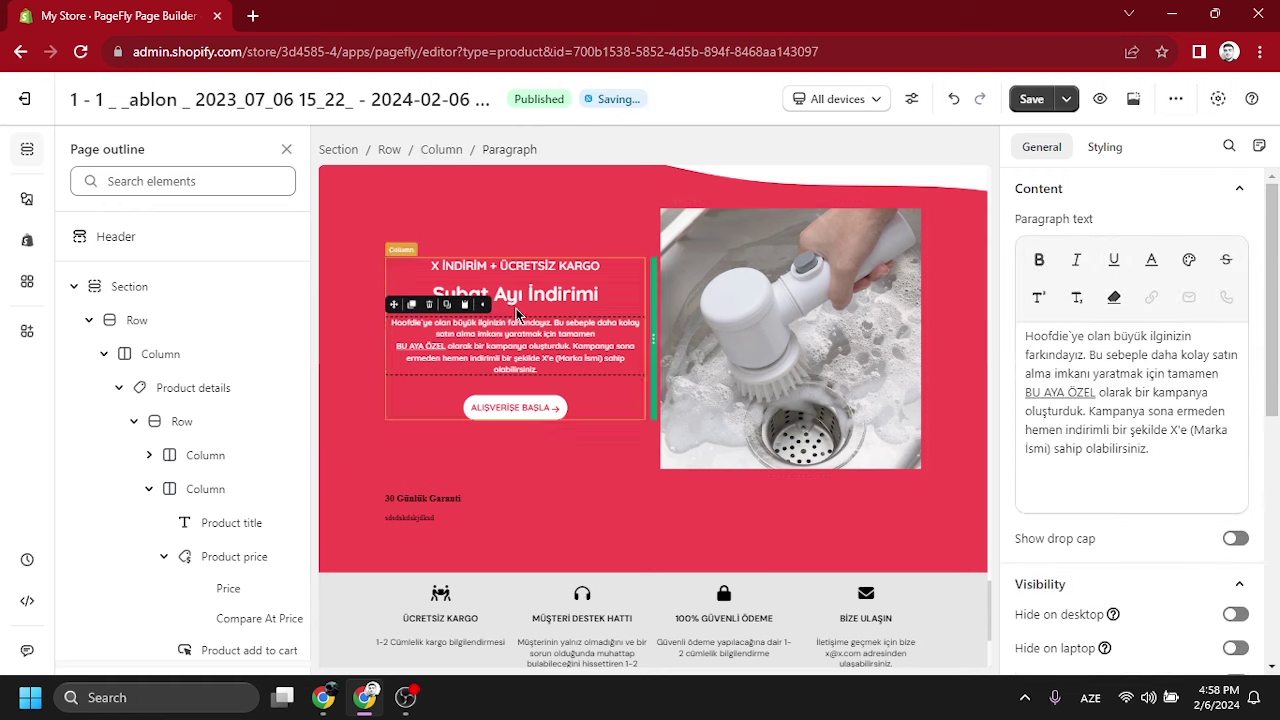
click(440, 266)
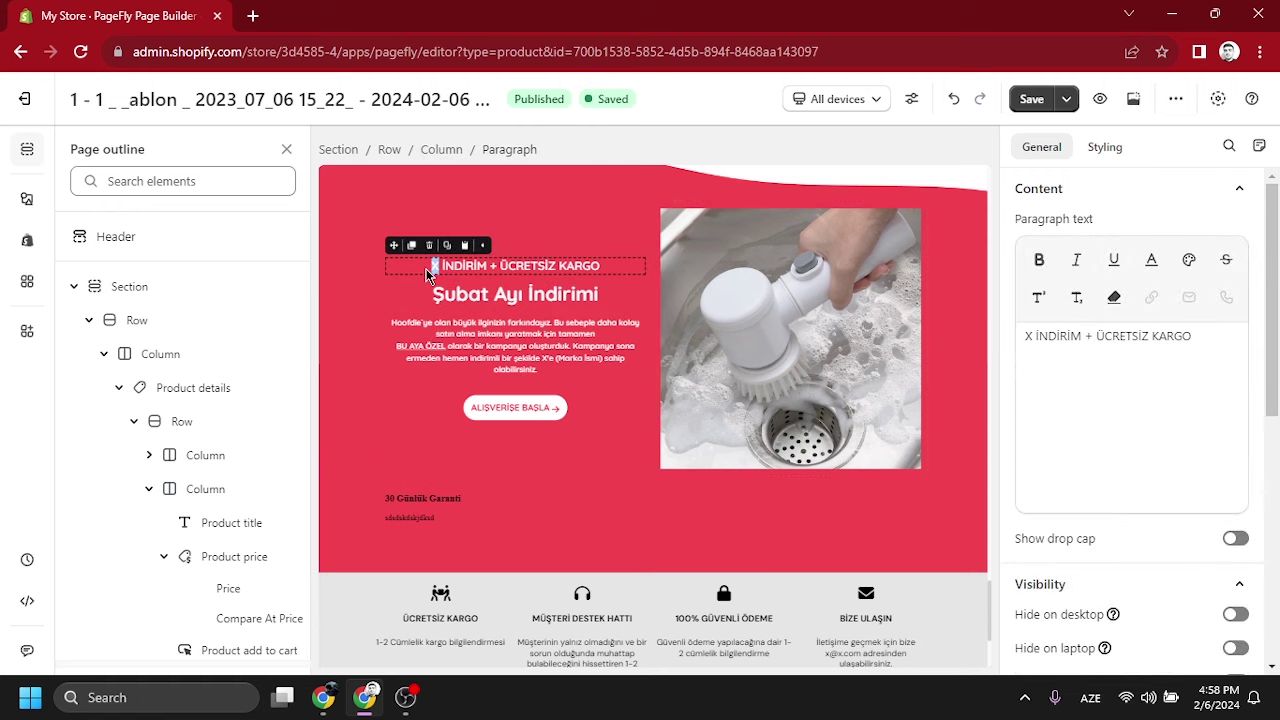
double_click(432, 267)
text(%35)
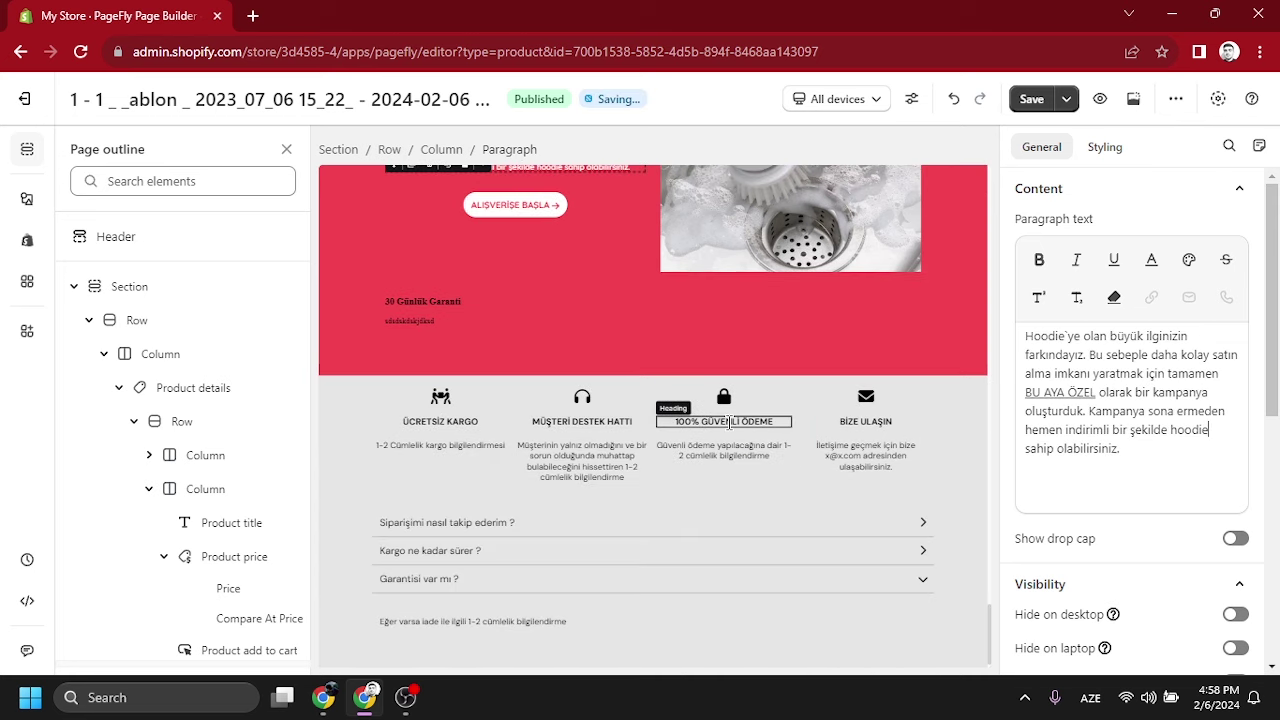
- Replace the contact paragraph under the BİZE ULAŞIN heading with the filler text "sdsdsddsdsds"
click(865, 421)
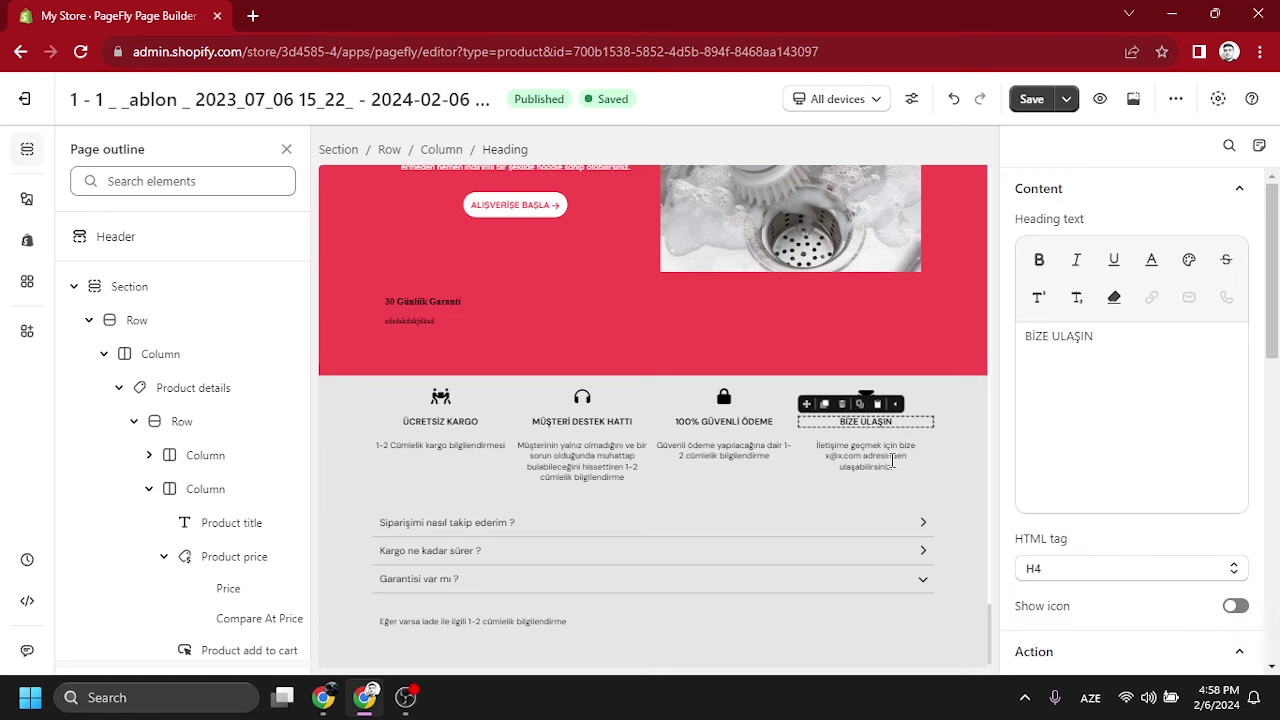
click(865, 455)
key(ctrl+a)
text(sdsdsddsds)
scroll(740, 437, down, 1)
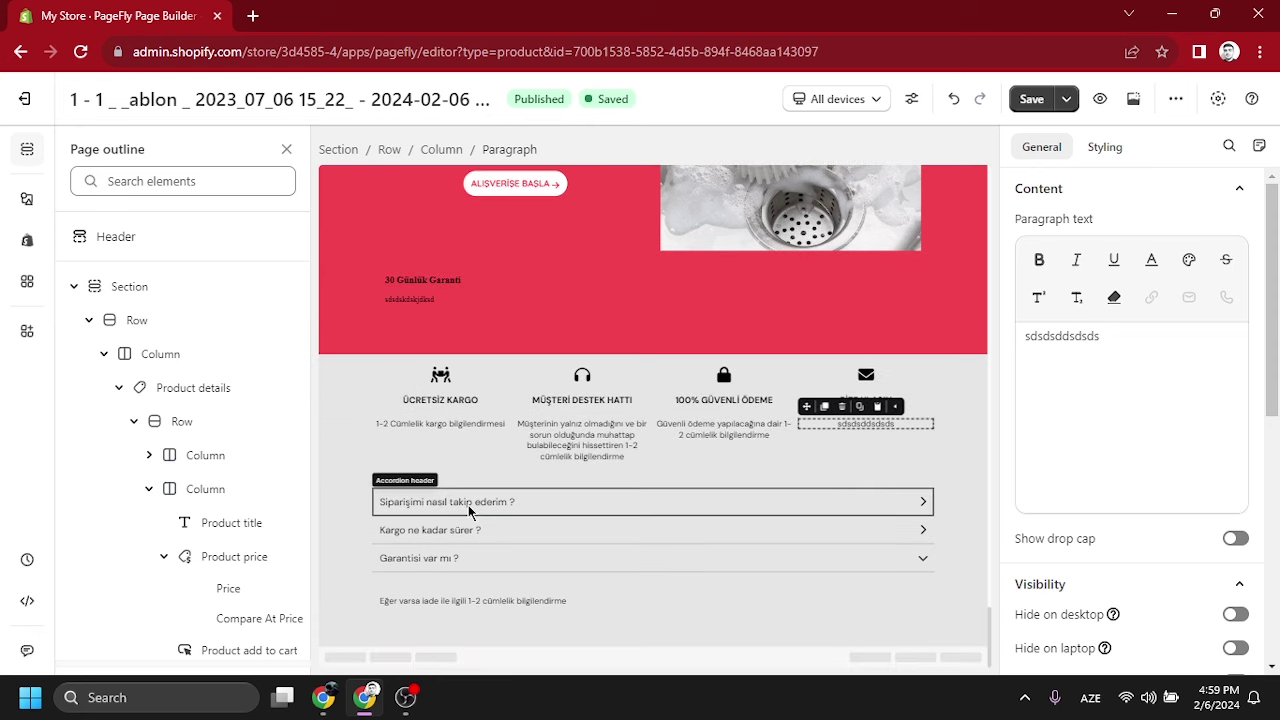
- Replace the answer under the accordion question "Kargo ne kadar sürer ?" with "15 gün"
click(925, 507)
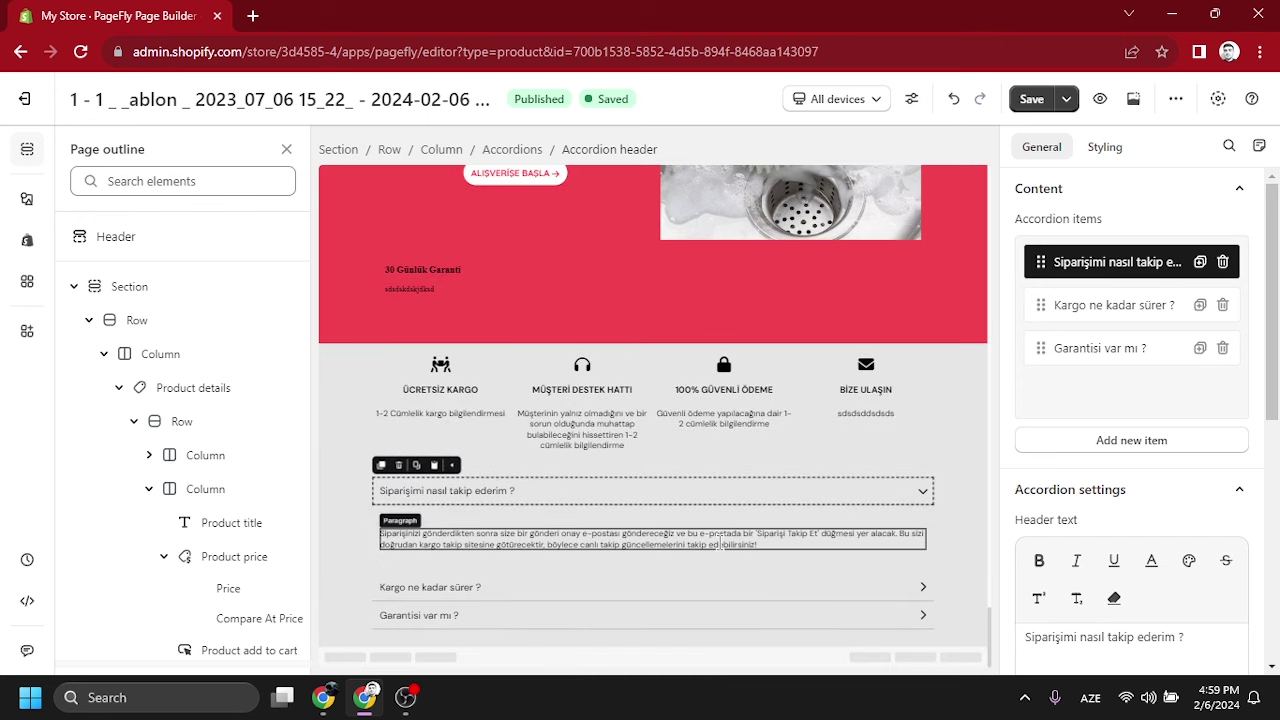
click(720, 544)
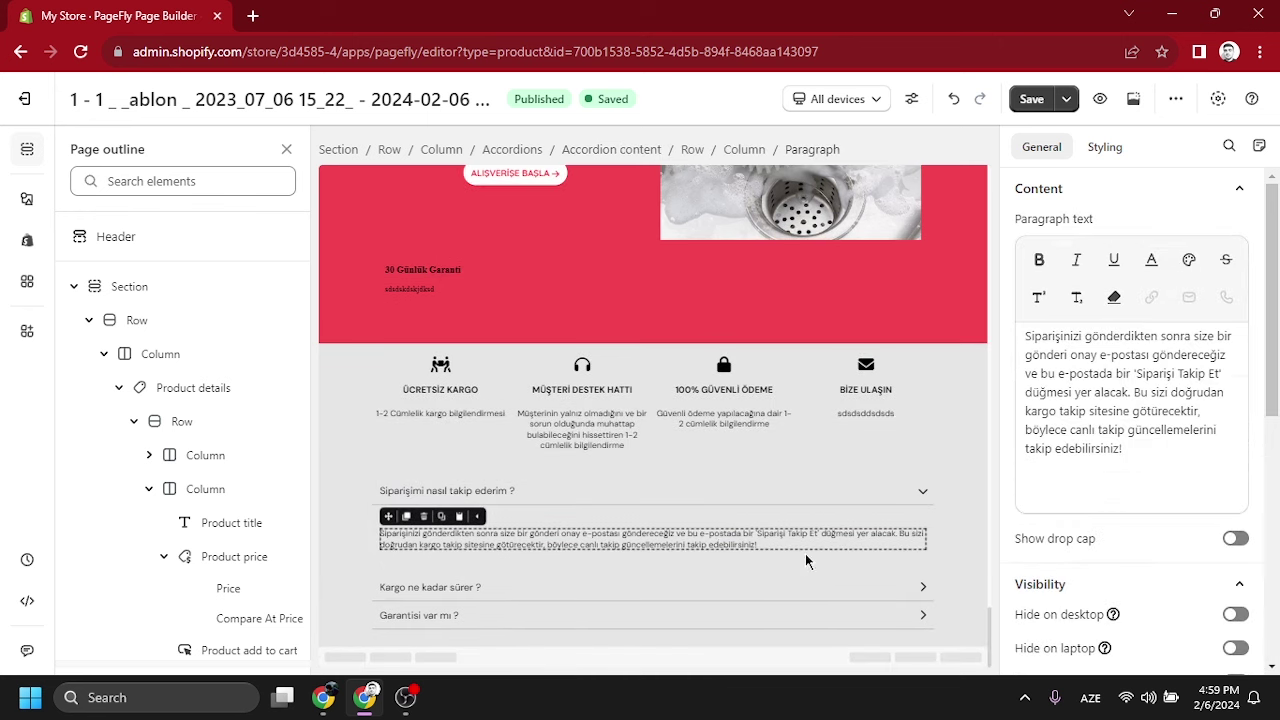
click(820, 588)
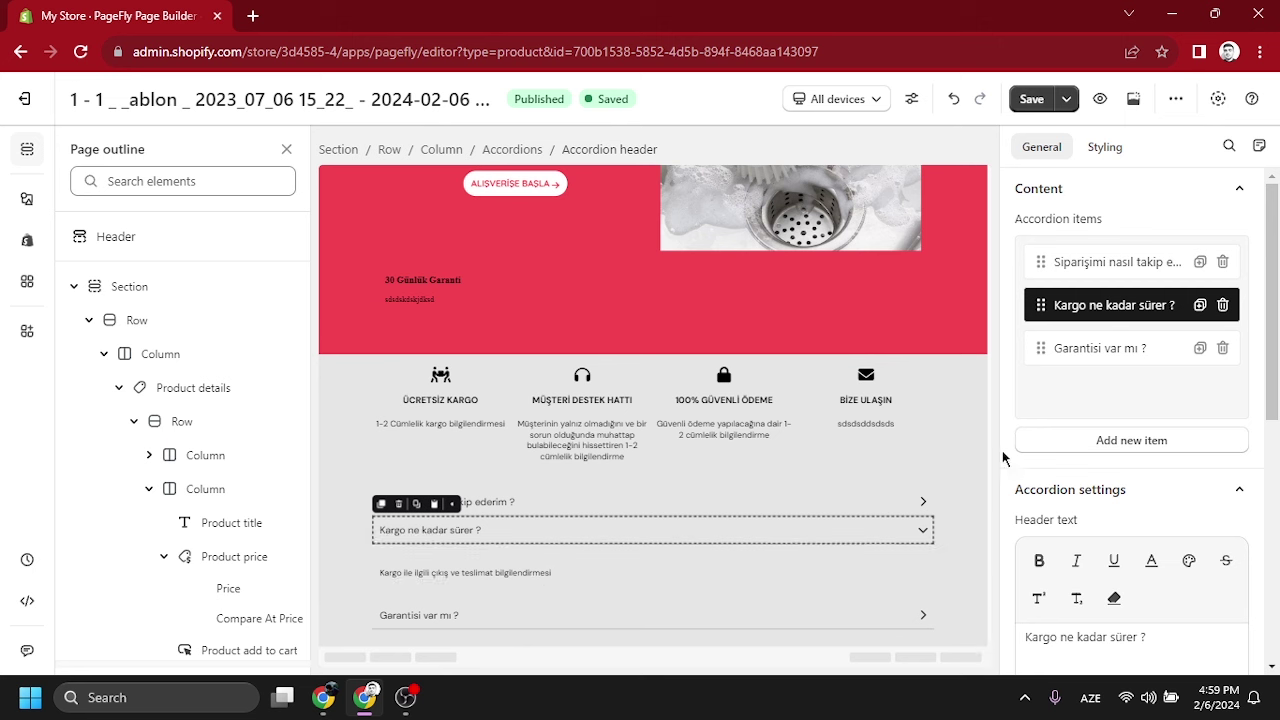
click(929, 540)
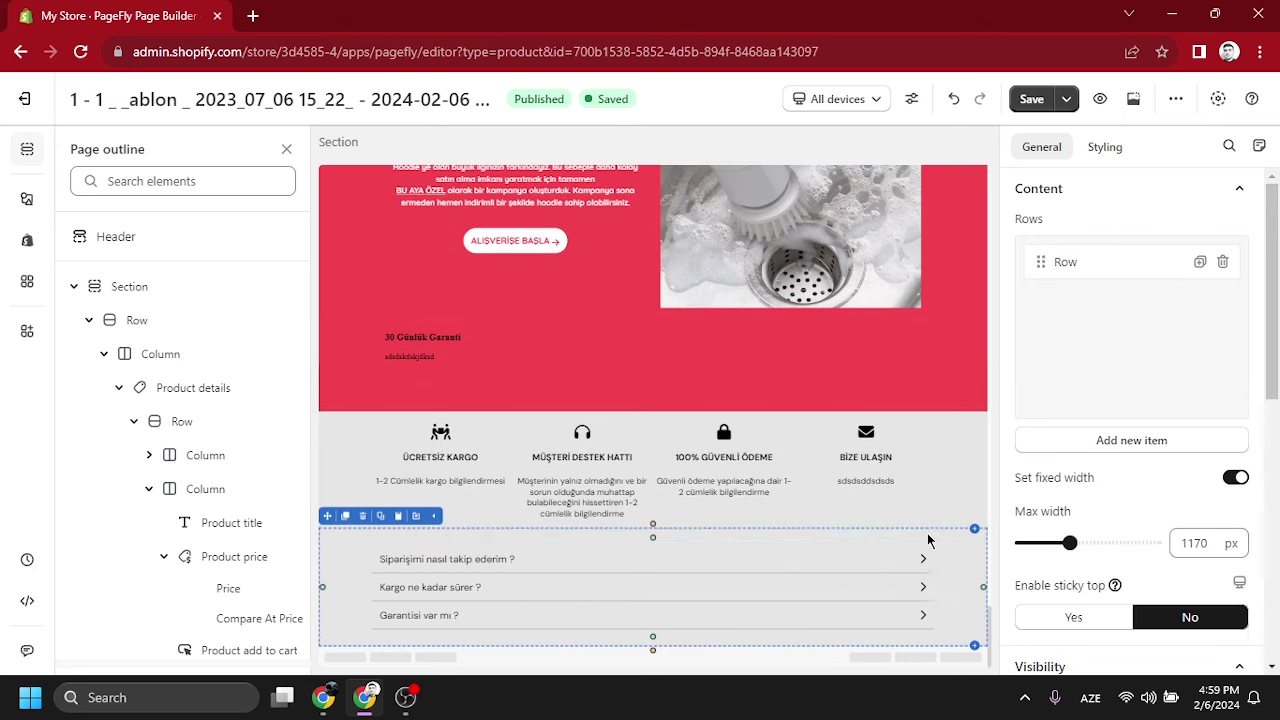
click(926, 583)
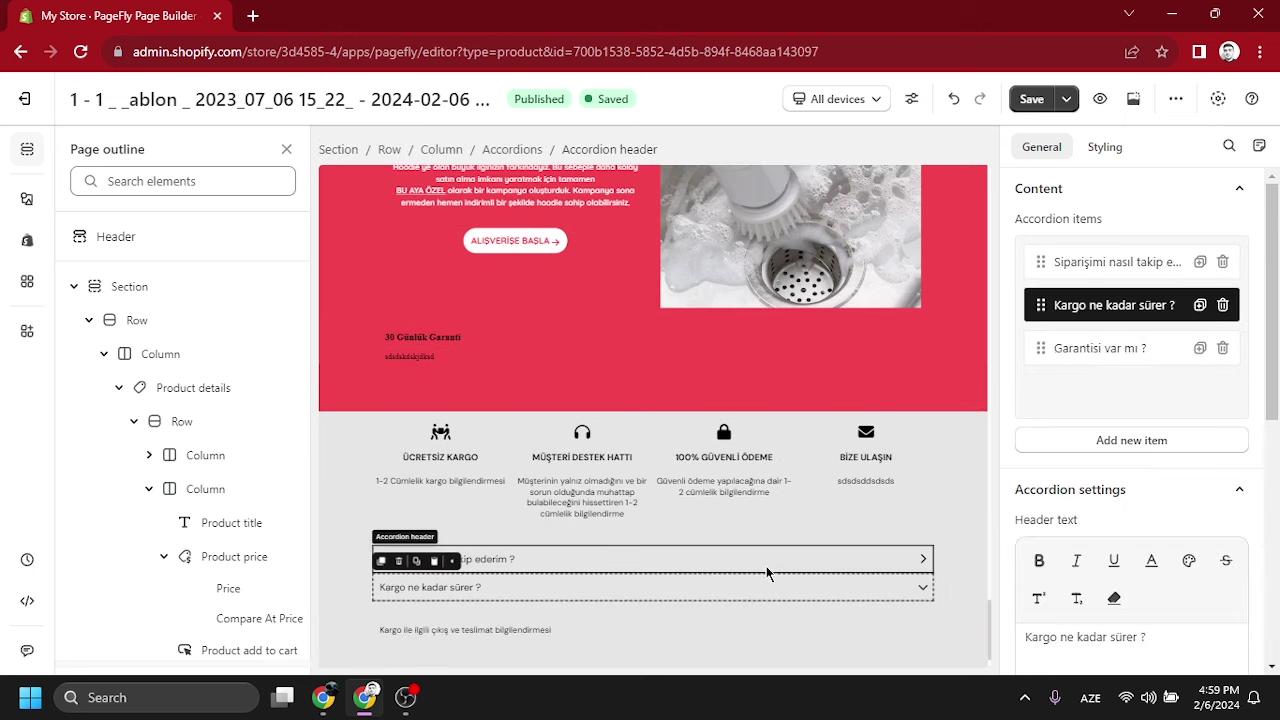
click(544, 630)
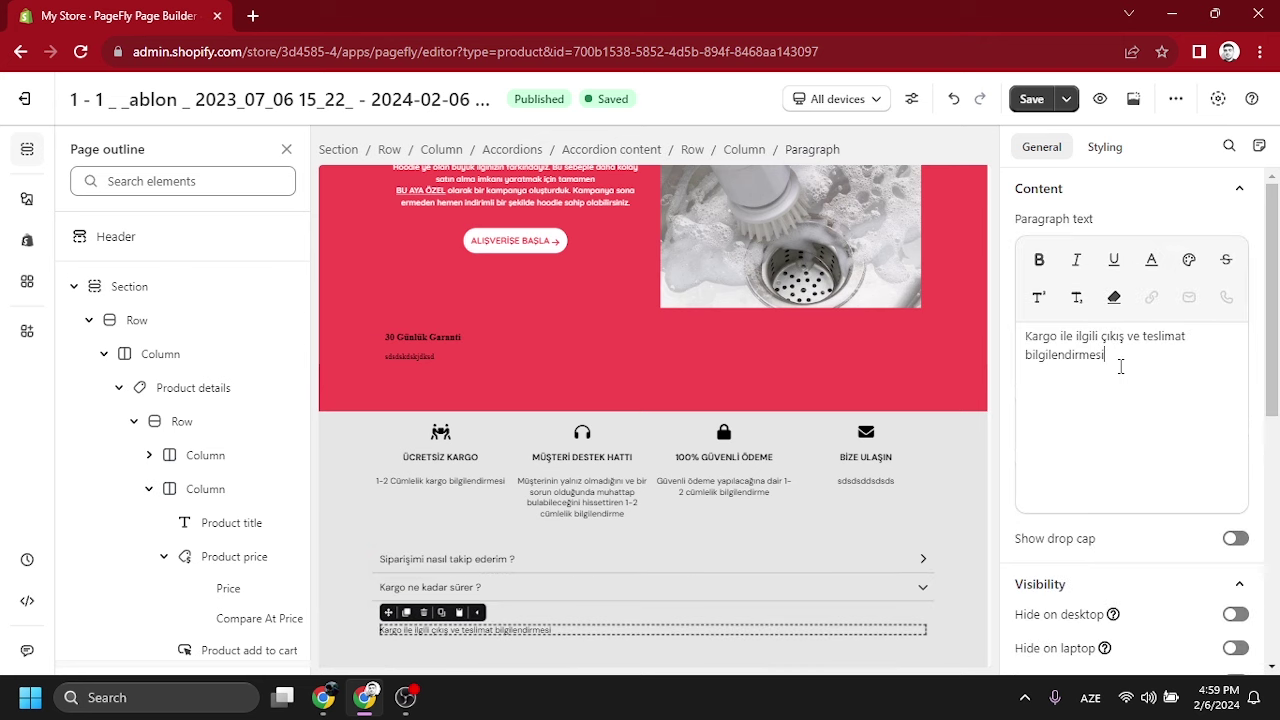
key(ctrl+a)
text(15 gü)
scroll(985, 332, down, 1)
text(n)
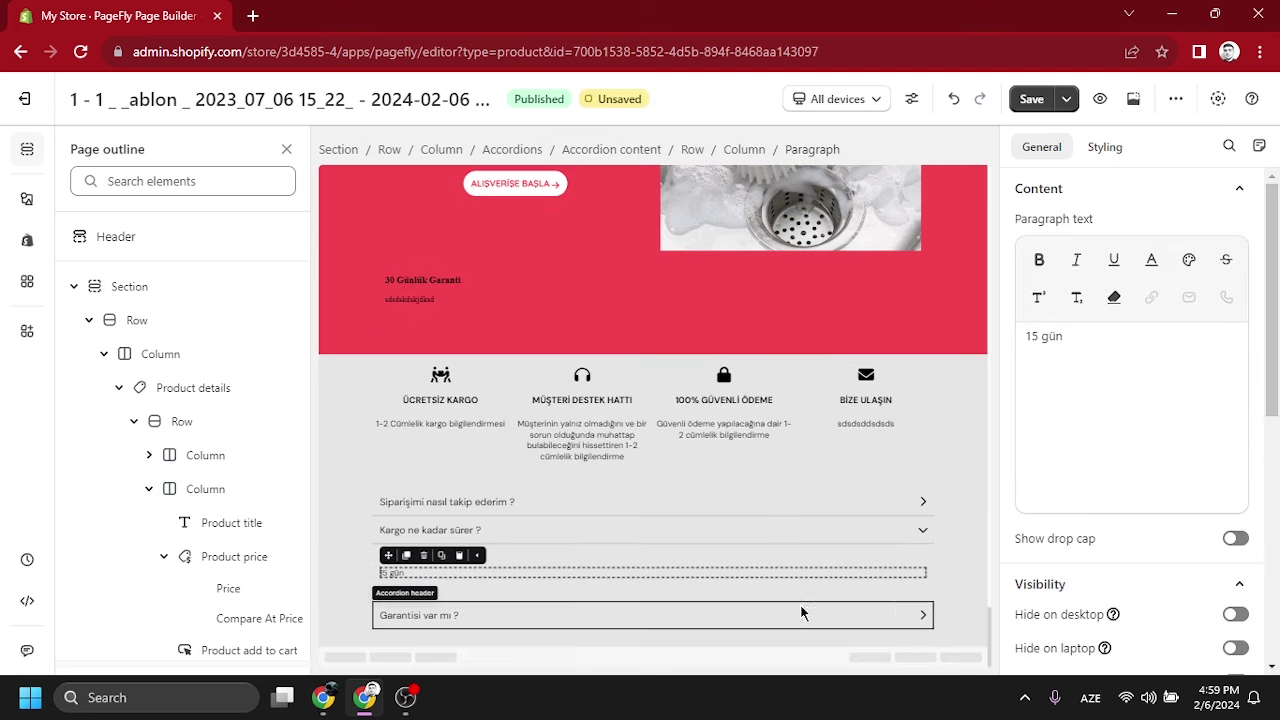
- Replace the answer under the accordion question "Garantisi var mı ?" with "30 günlük qaranti" and publish the page
click(923, 618)
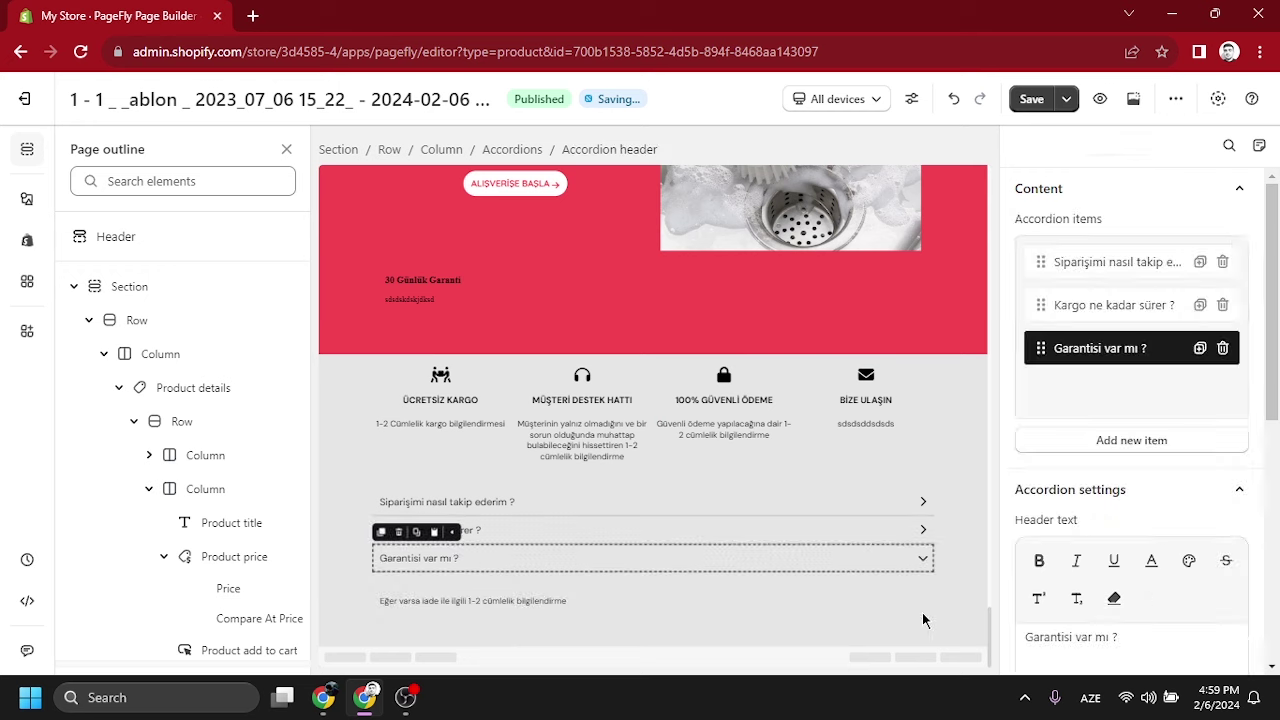
click(777, 597)
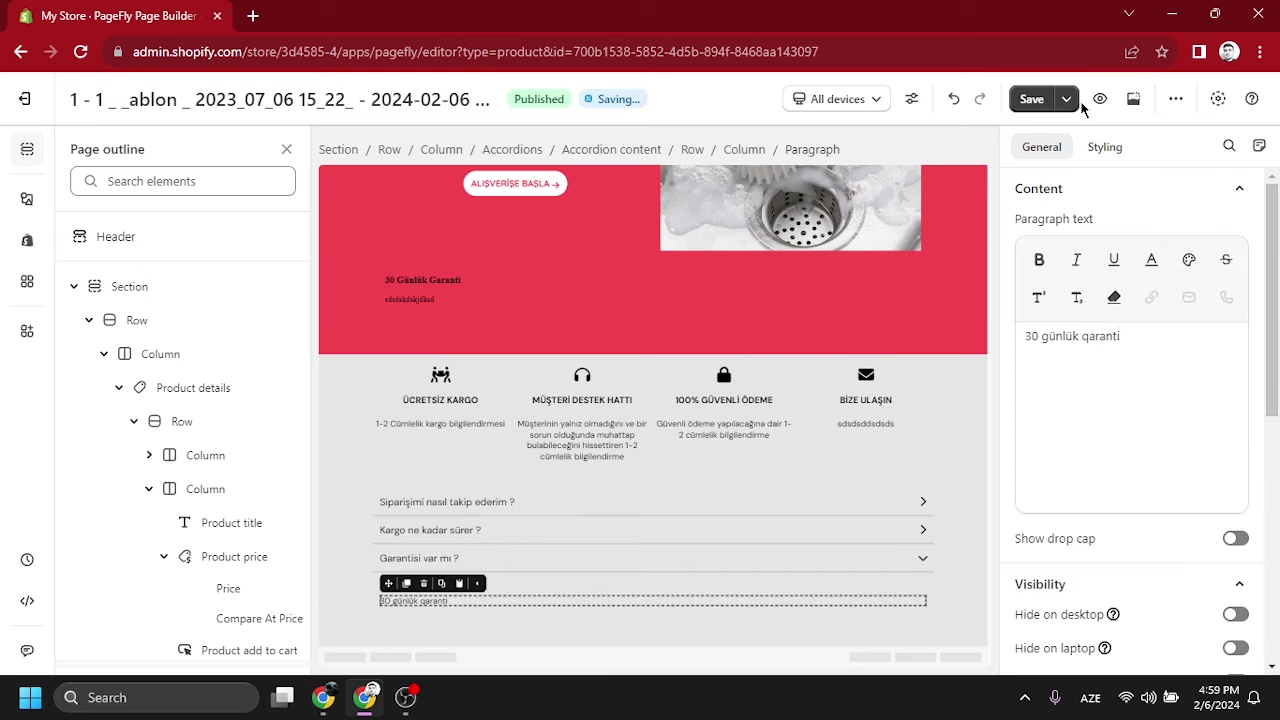
click(1067, 99)
click(1040, 140)
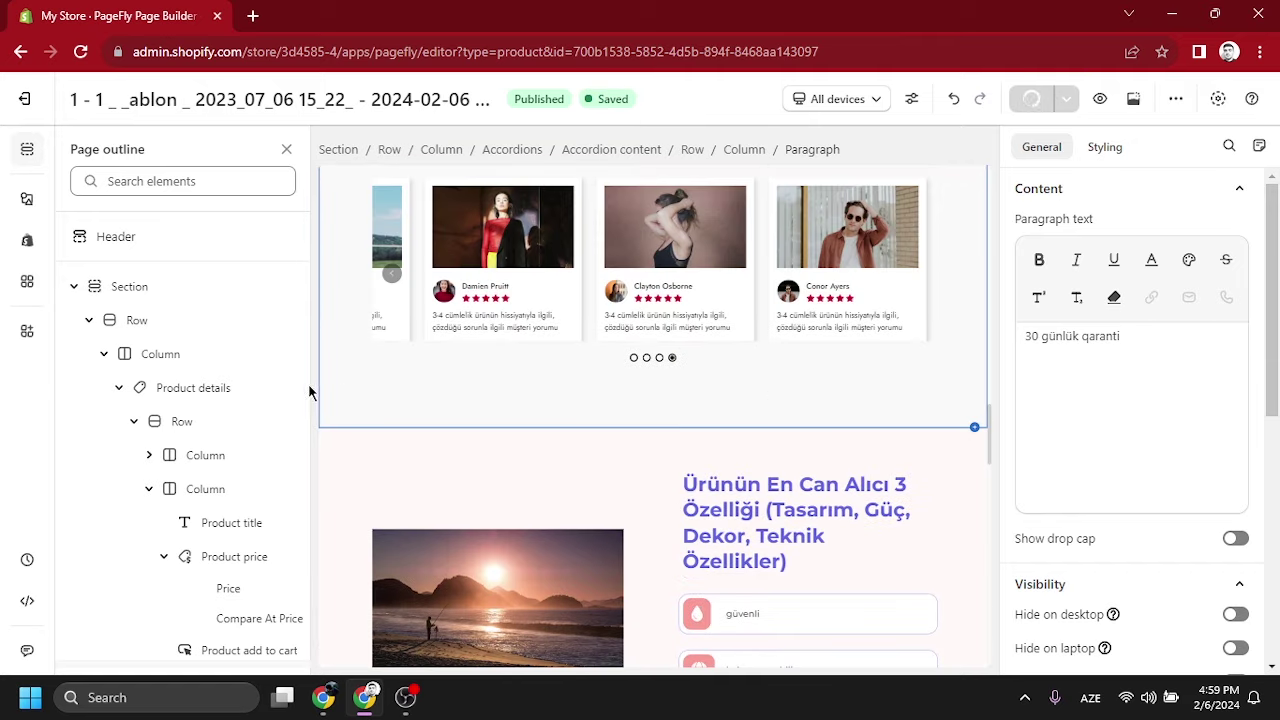
- Review the page outline and the sections around the customer reviews, including the large image of the woman in a fur coat
scroll(165, 400, down, 10)
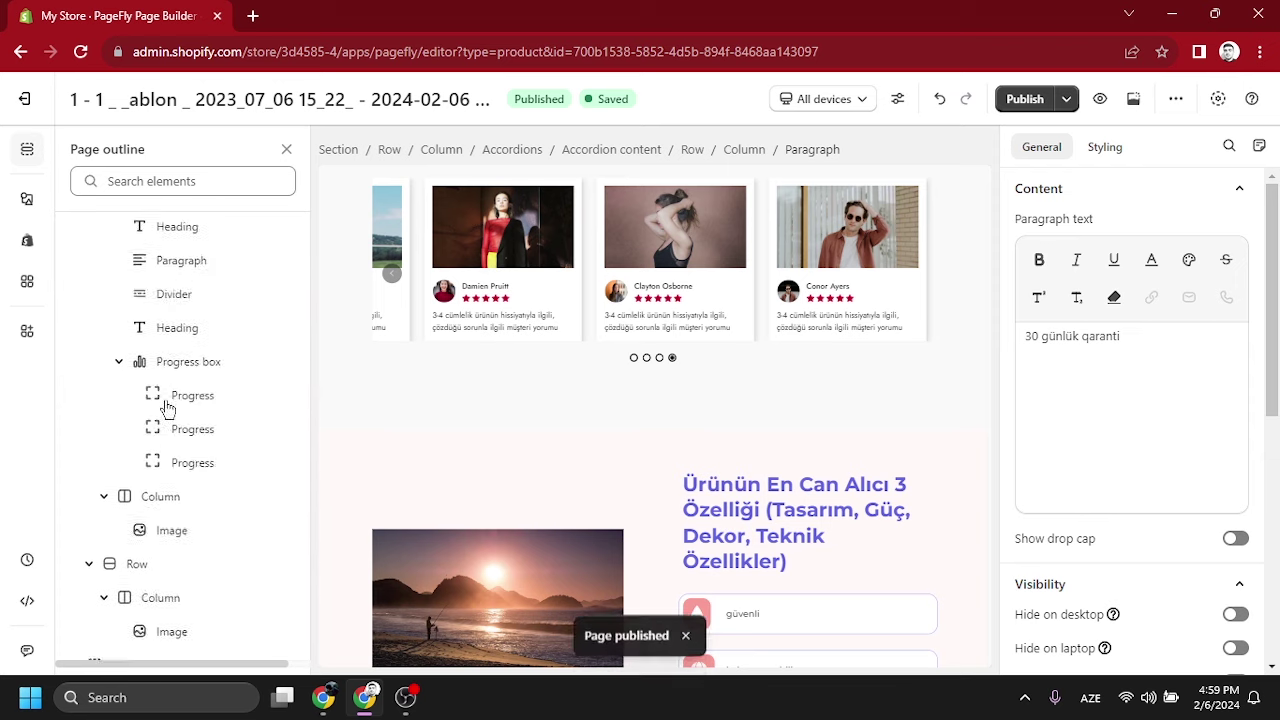
scroll(167, 408, down, 12)
scroll(825, 512, up, 1)
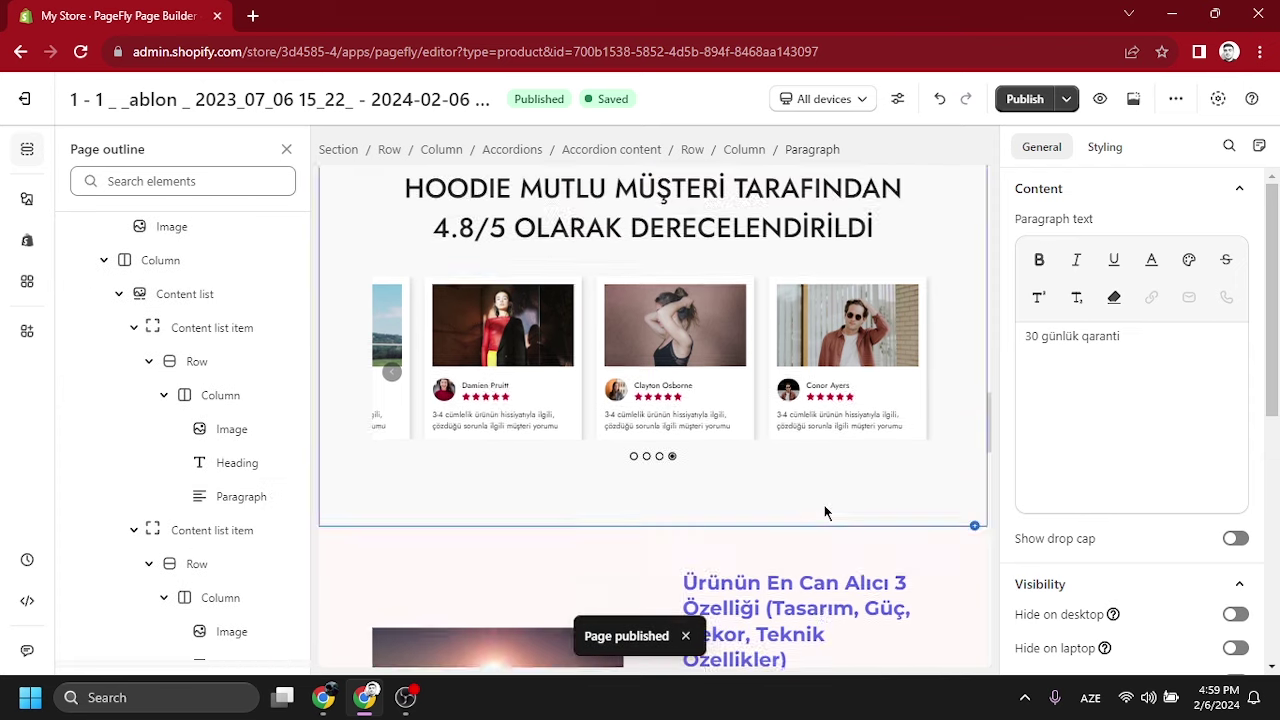
scroll(825, 512, up, 10)
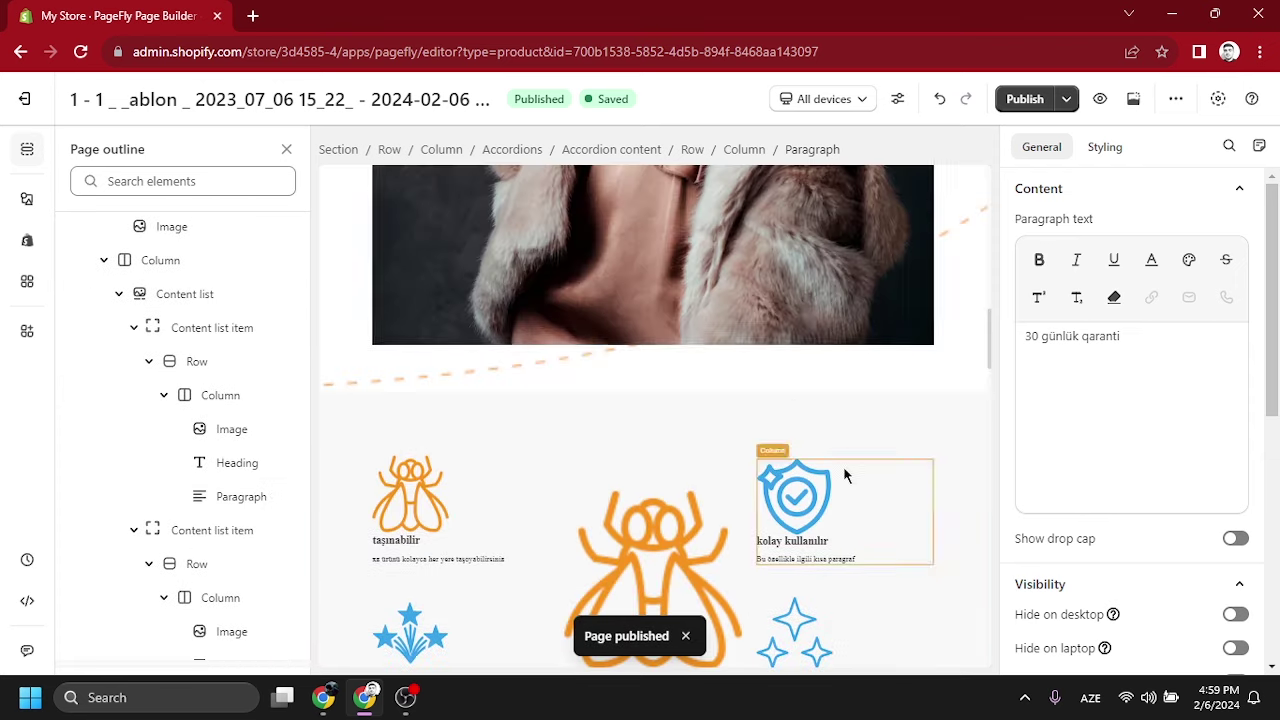
scroll(802, 309, up, 3)
click(793, 333)
scroll(780, 360, down, 5)
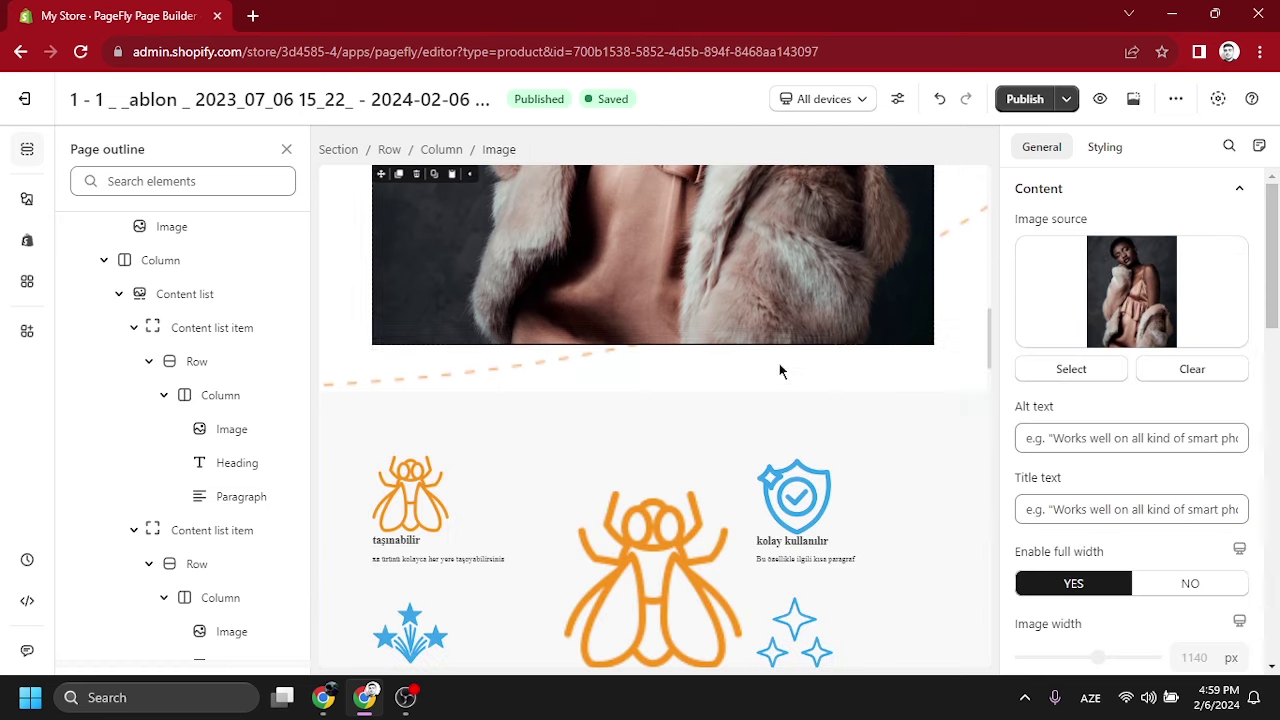
scroll(668, 483, down, 1)
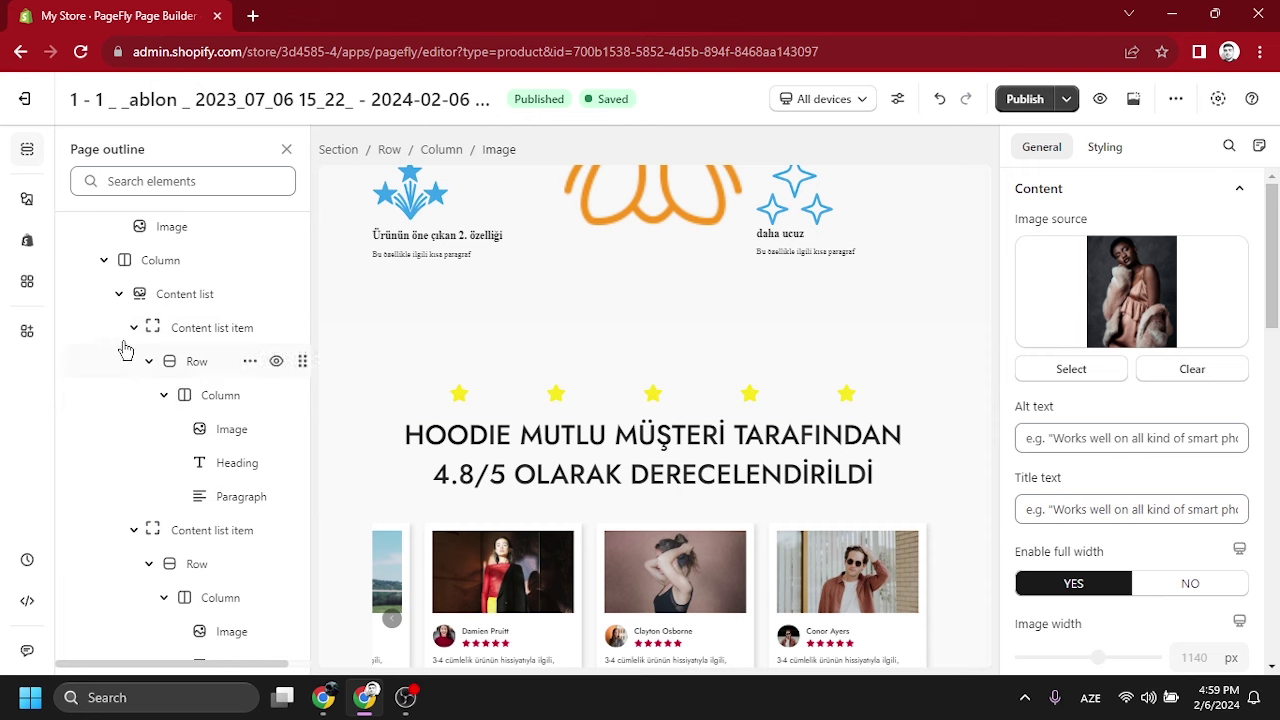
scroll(177, 400, down, 10)
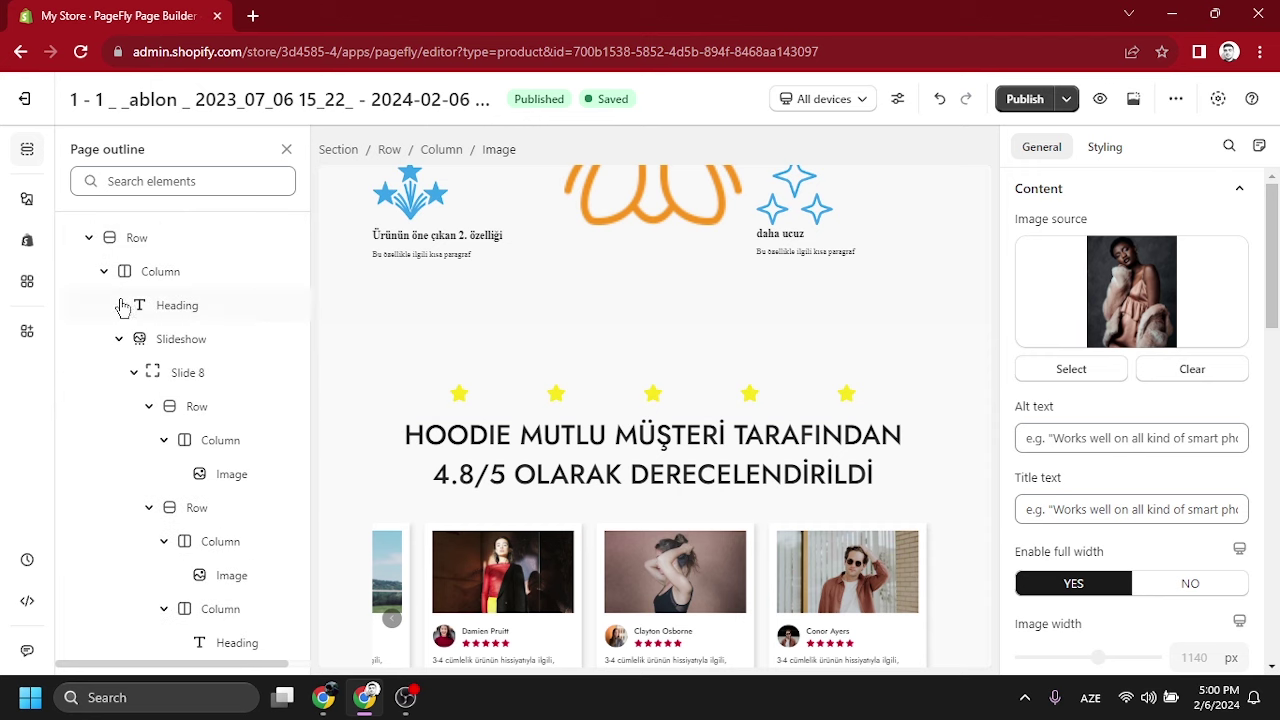
- Examine the styling options of the fur coat image, down to its effects and CSS code, and return to its general settings
click(1106, 156)
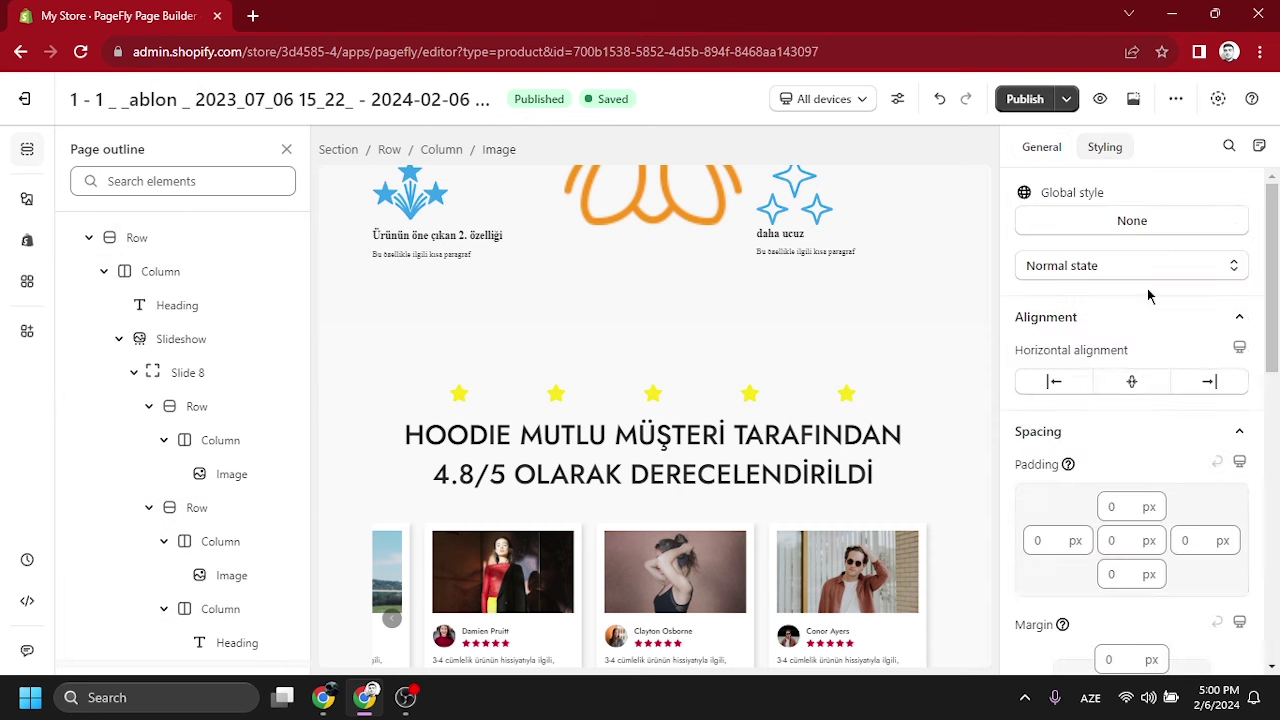
scroll(1124, 403, down, 5)
scroll(1126, 403, down, 1)
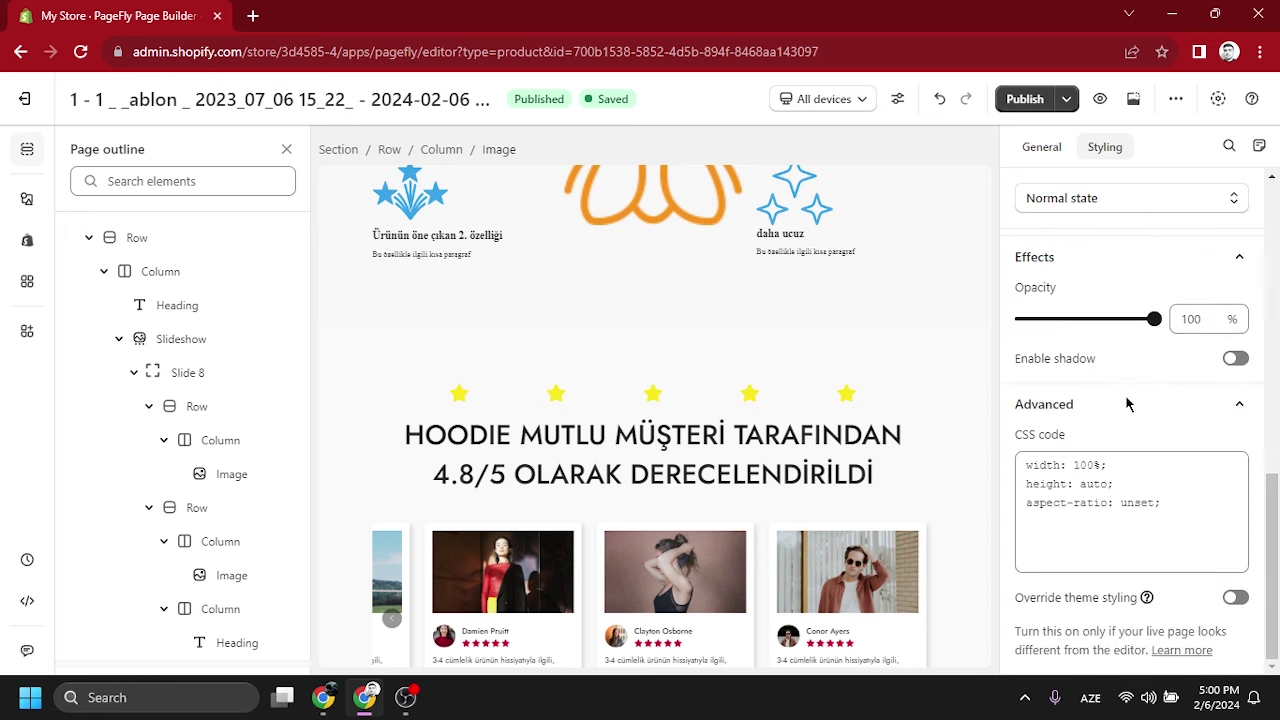
scroll(1052, 258, up, 6)
scroll(1052, 258, up, 2)
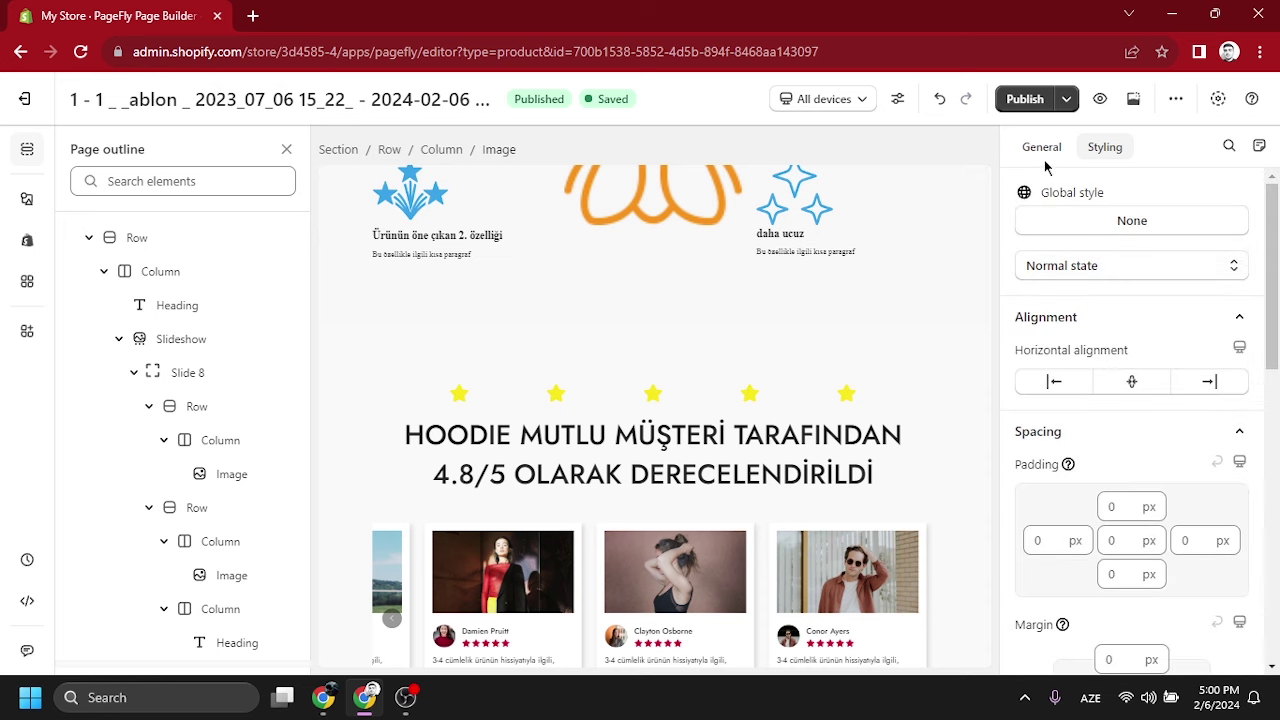
click(1038, 147)
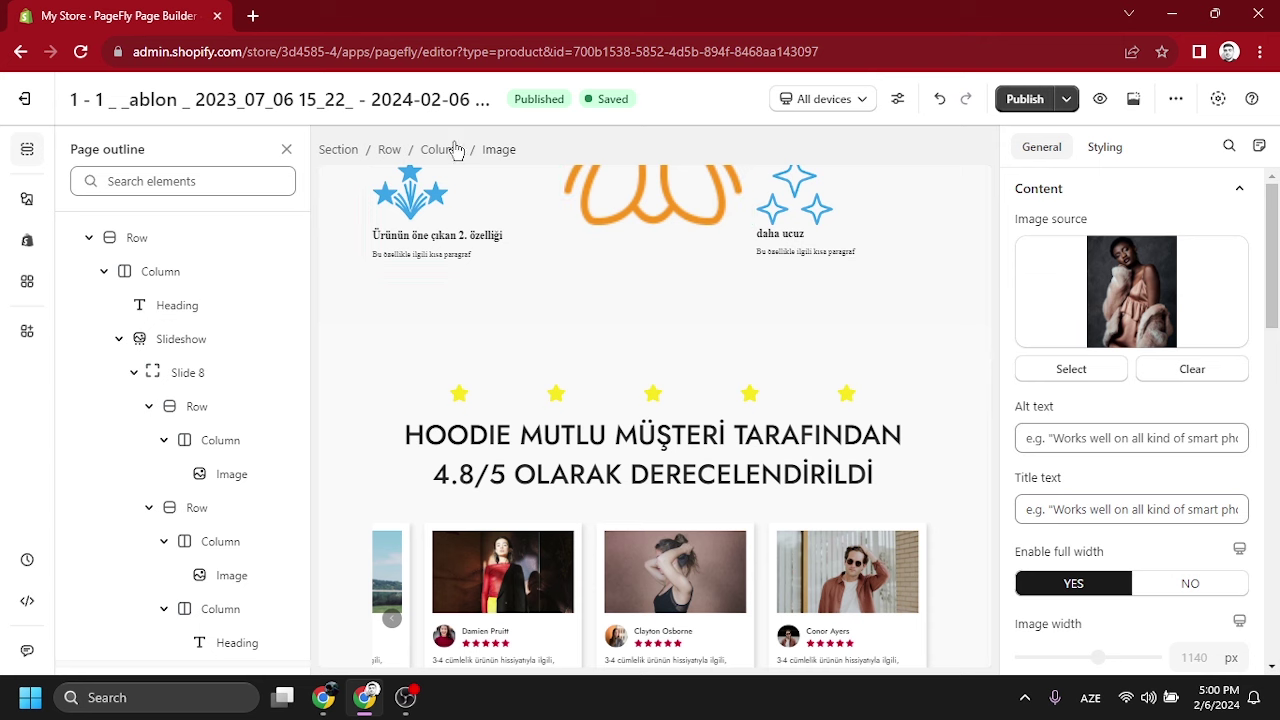
- Exit the PageFly editor and open the current theme's customizer on the product template pf-700b1538
click(26, 104)
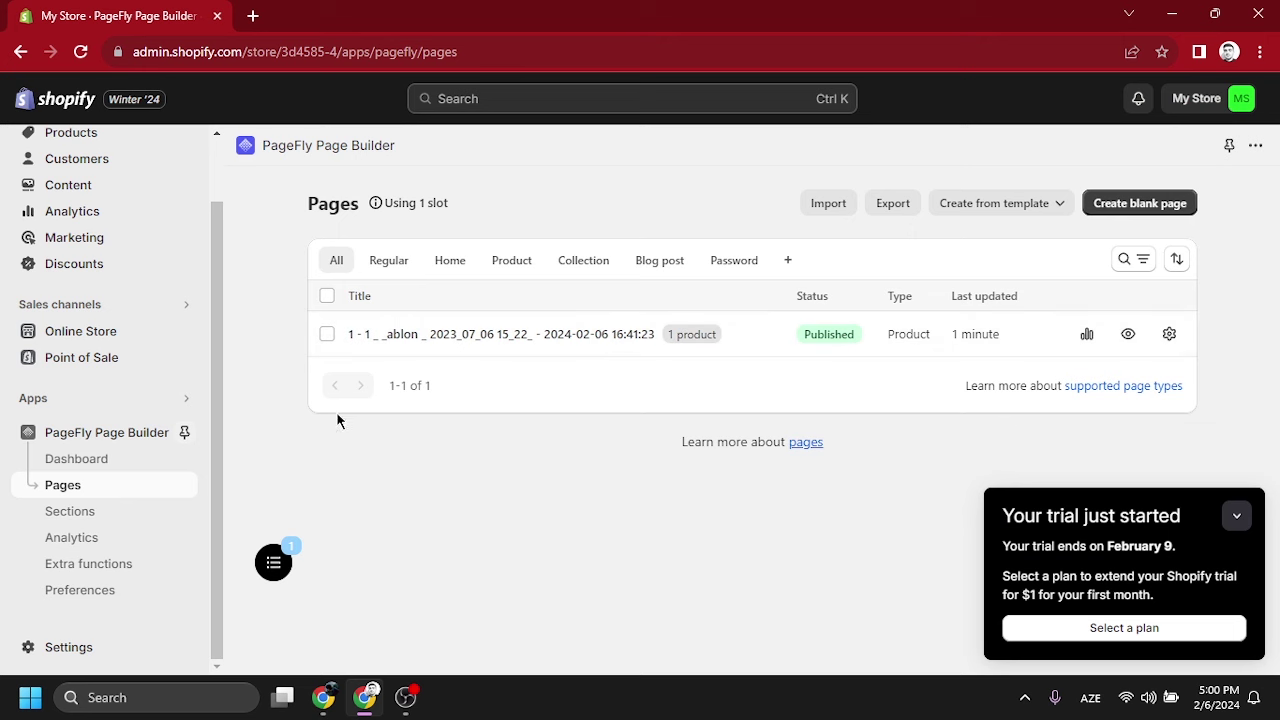
click(80, 331)
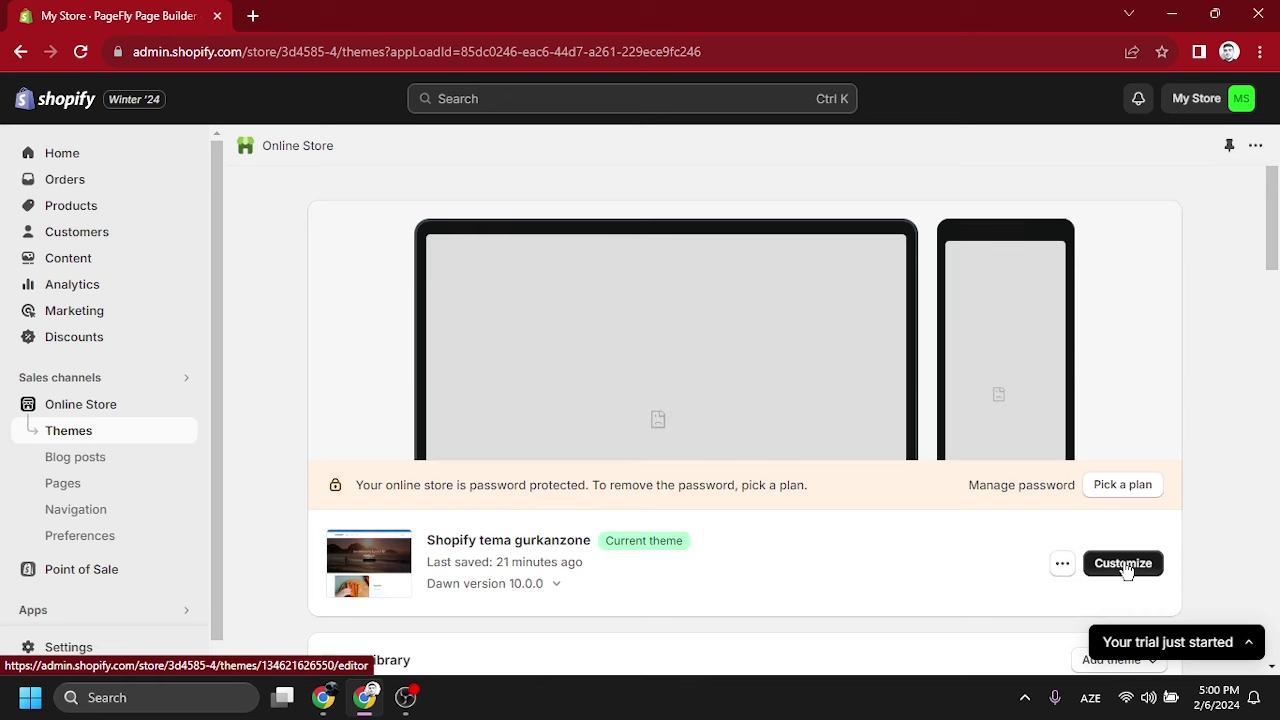
click(1124, 564)
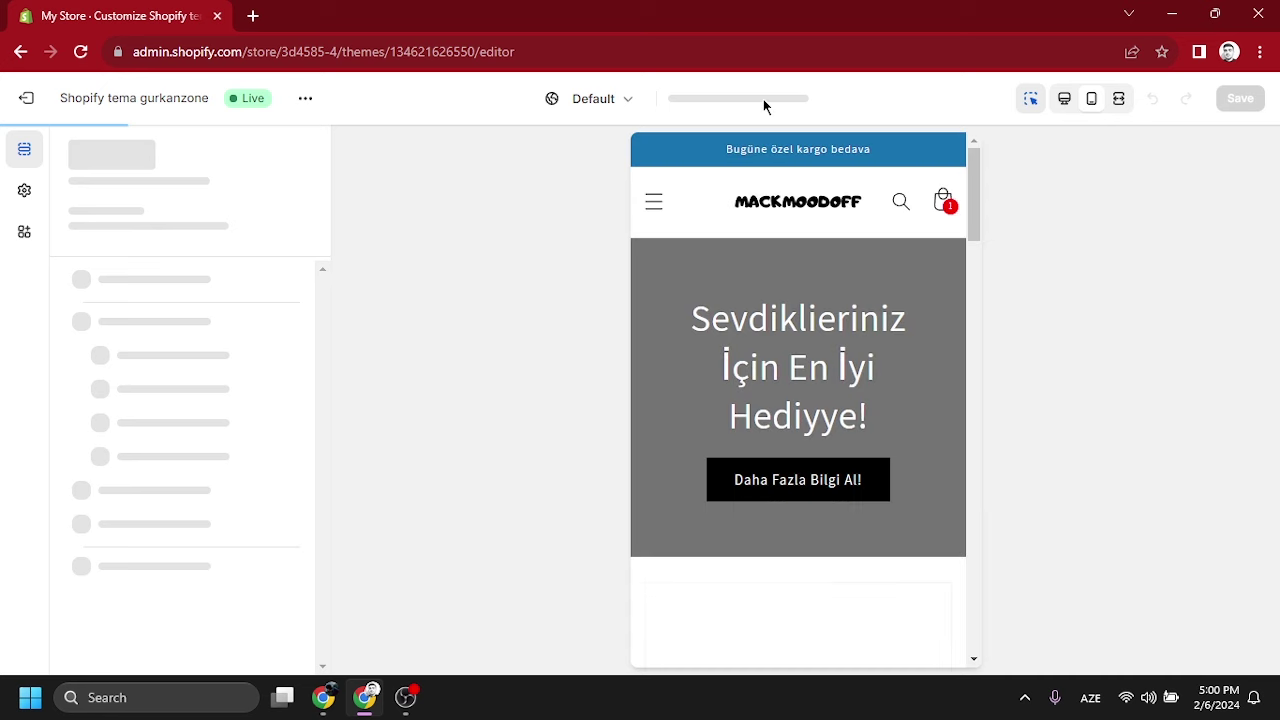
click(765, 100)
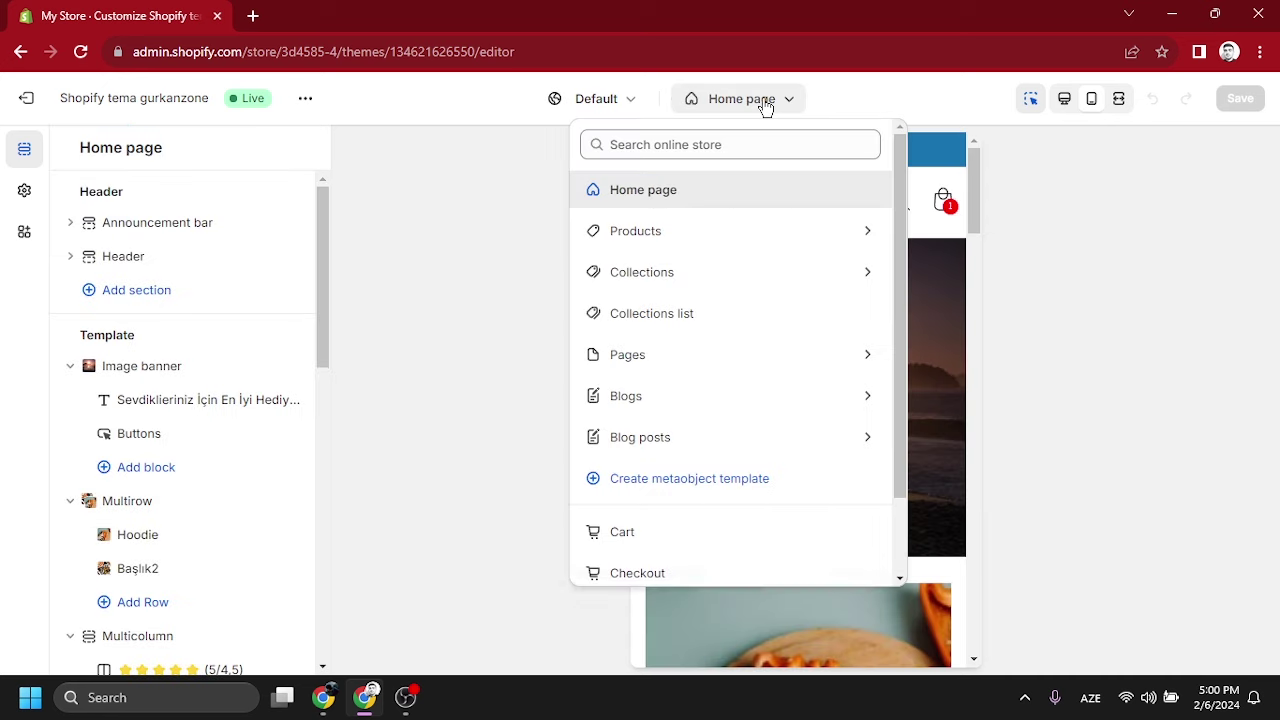
click(740, 229)
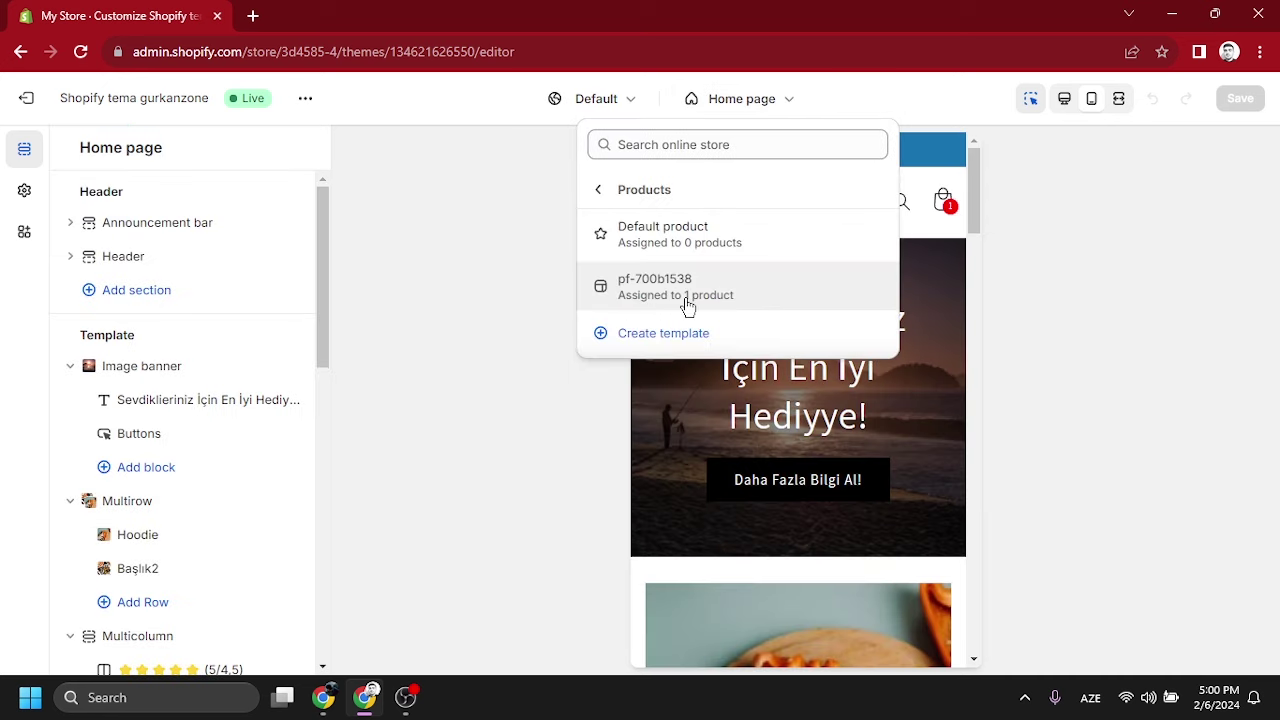
click(625, 287)
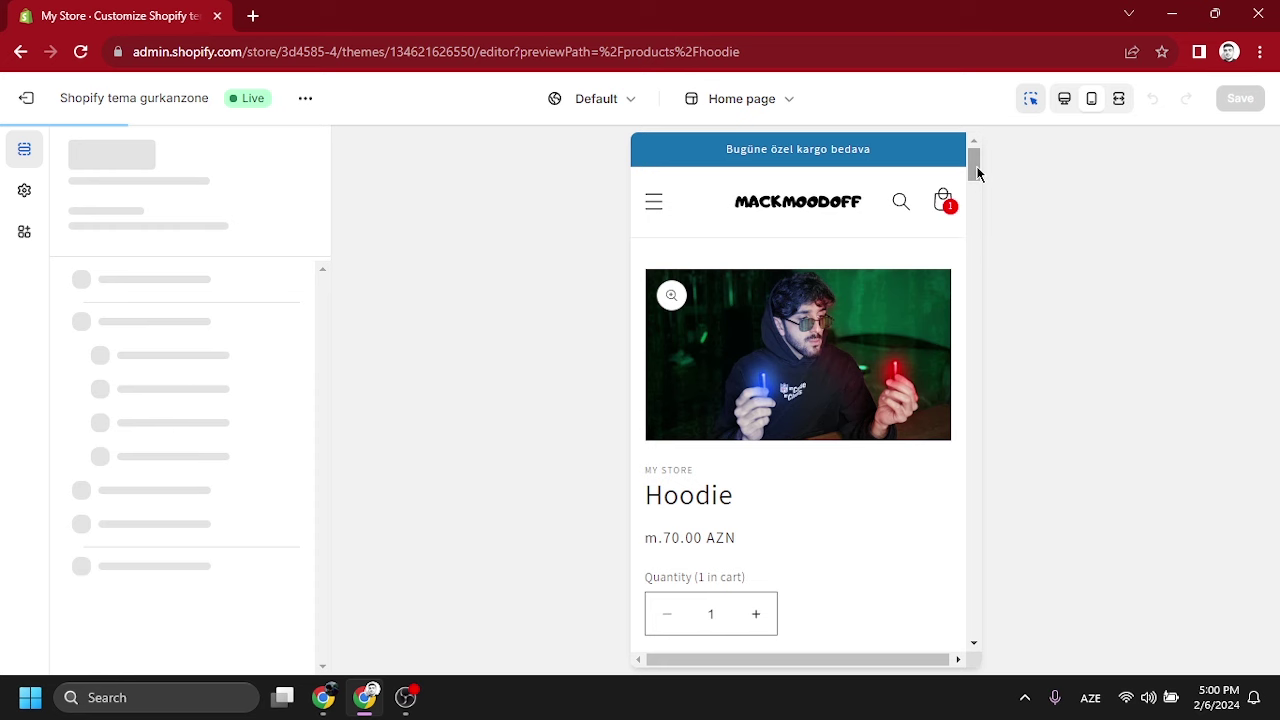
- Hide the theme's Product information section in the pf-700b1538 template, save the change and leave the theme editor
mouse_move(974, 171)
mouse_down()
mouse_move(970, 425)
mouse_move(945, 512)
mouse_move(926, 417)
mouse_move(955, 168)
mouse_up()
scroll(871, 307, down, 3)
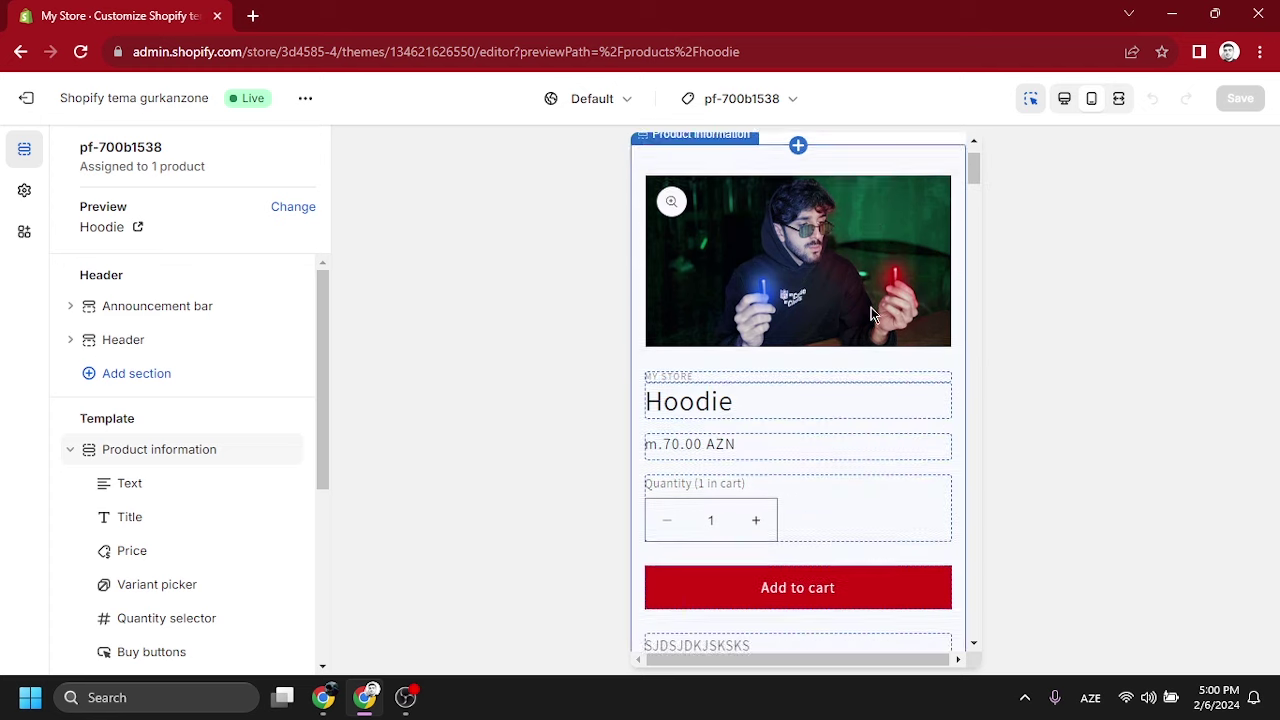
scroll(871, 307, up, 3)
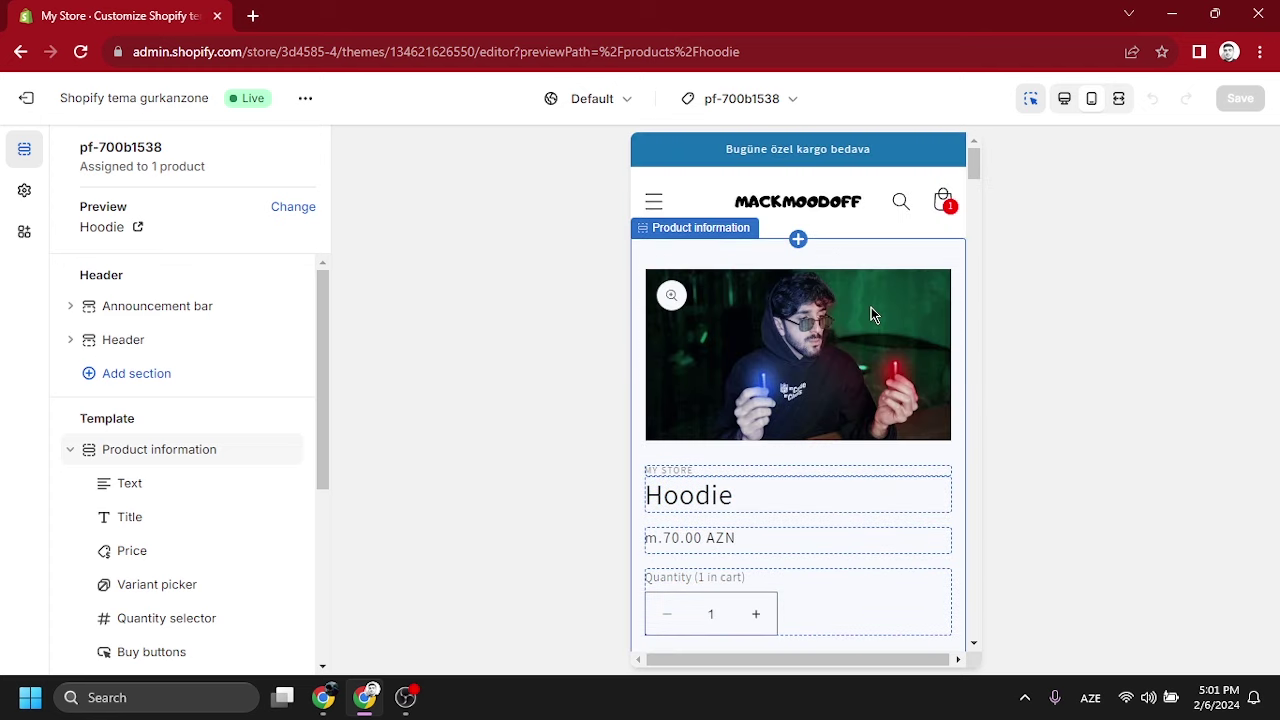
click(872, 244)
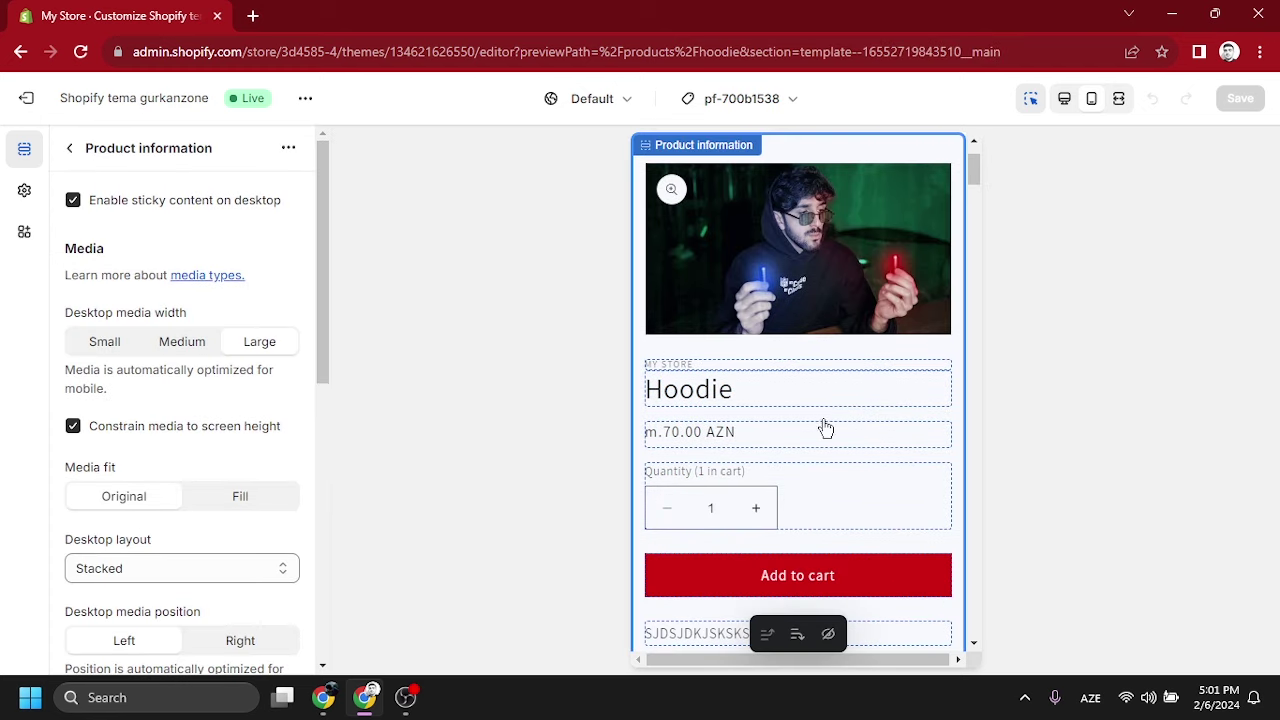
click(828, 633)
scroll(935, 267, down, 7)
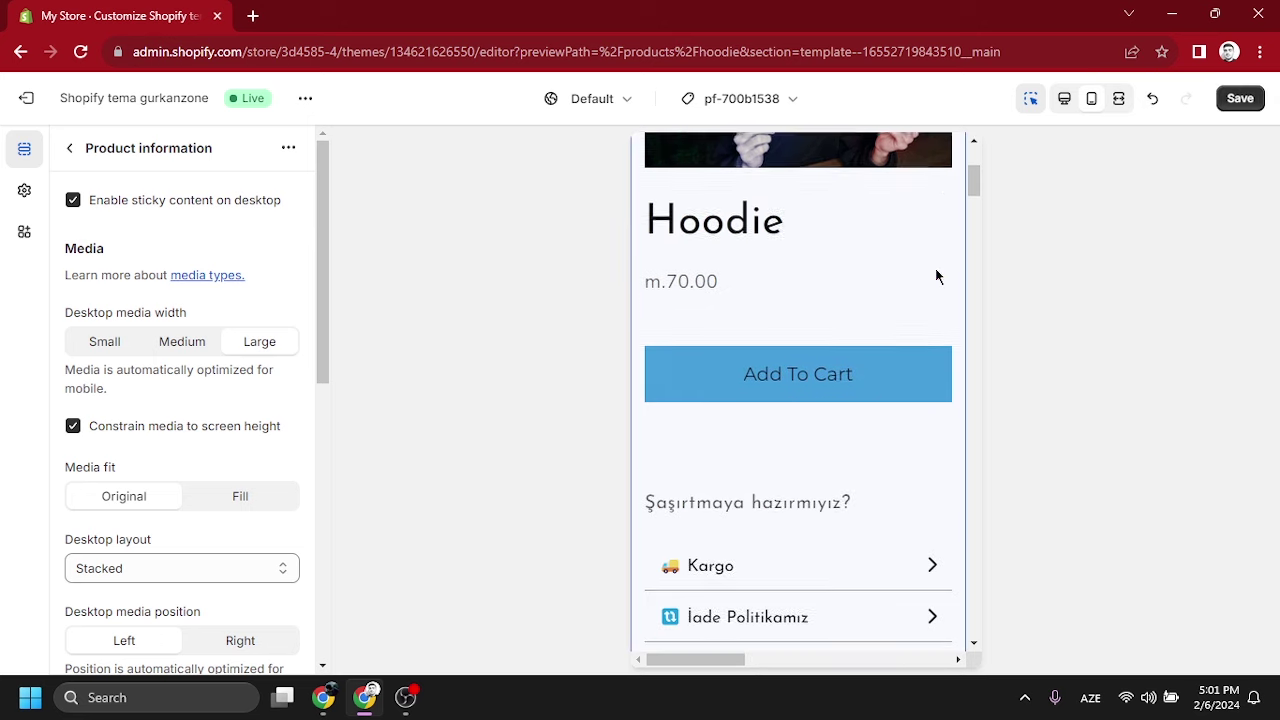
scroll(935, 267, down, 10)
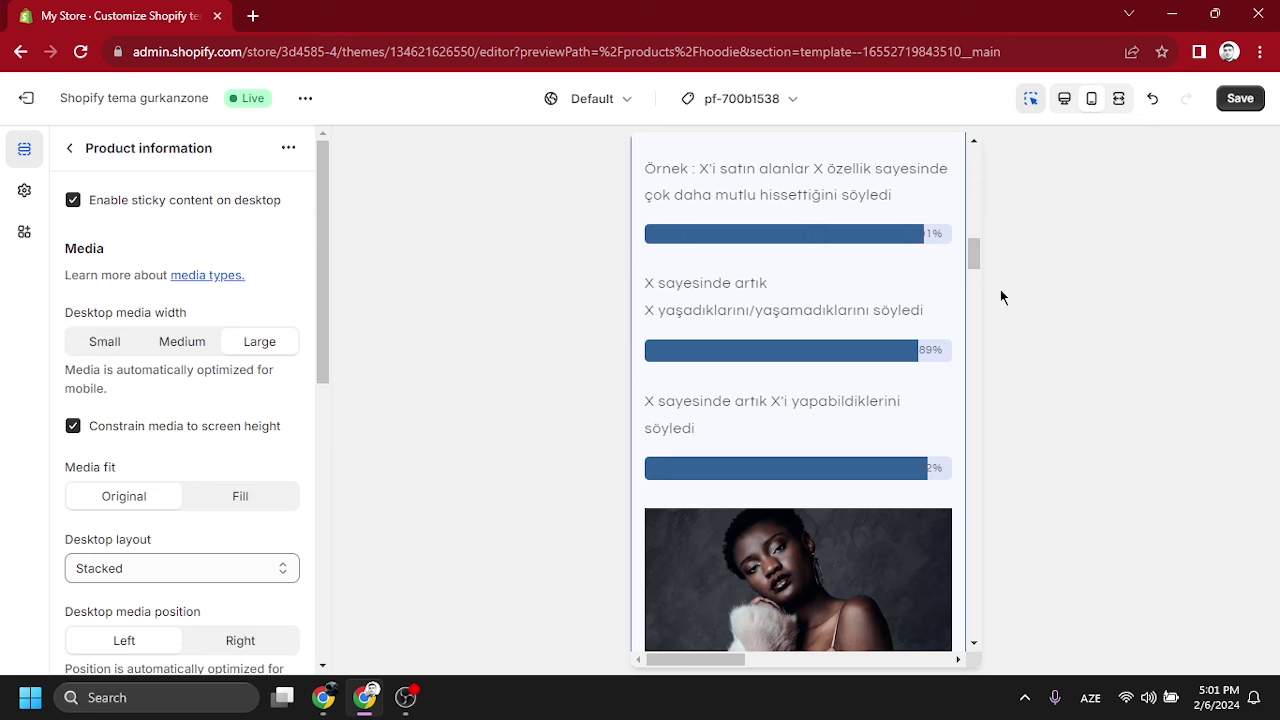
scroll(880, 352, down, 3)
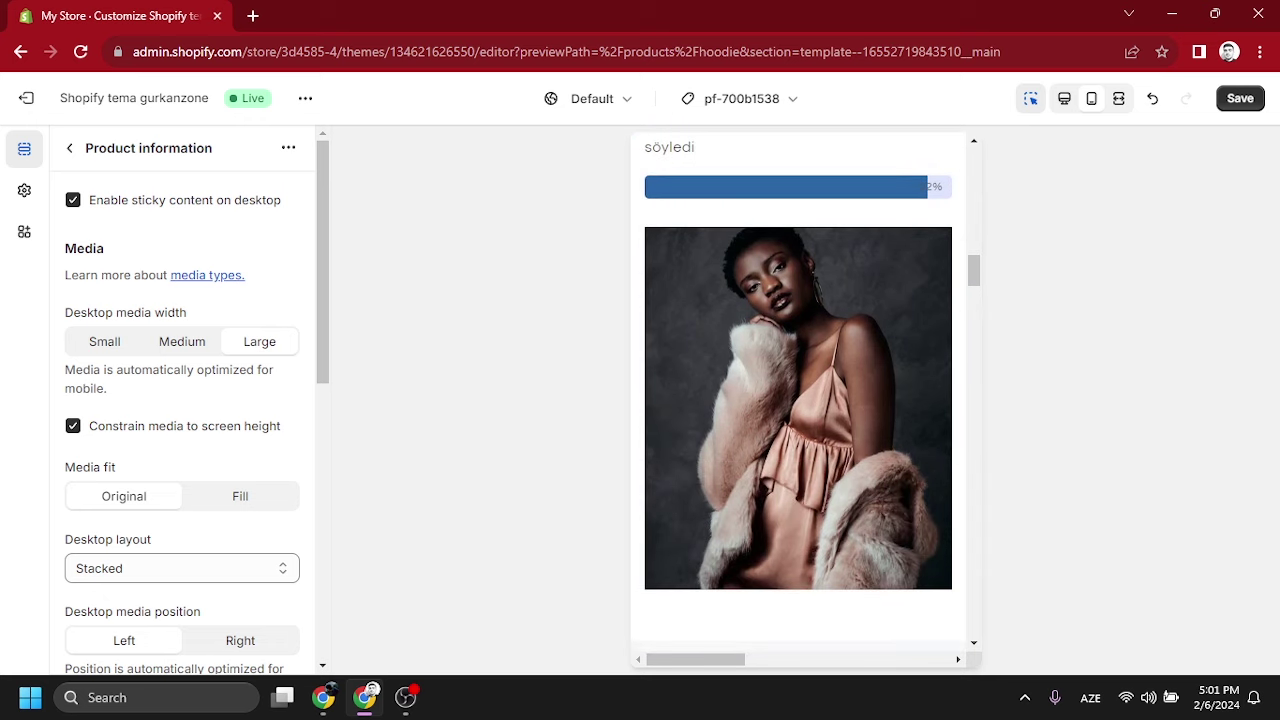
click(1256, 102)
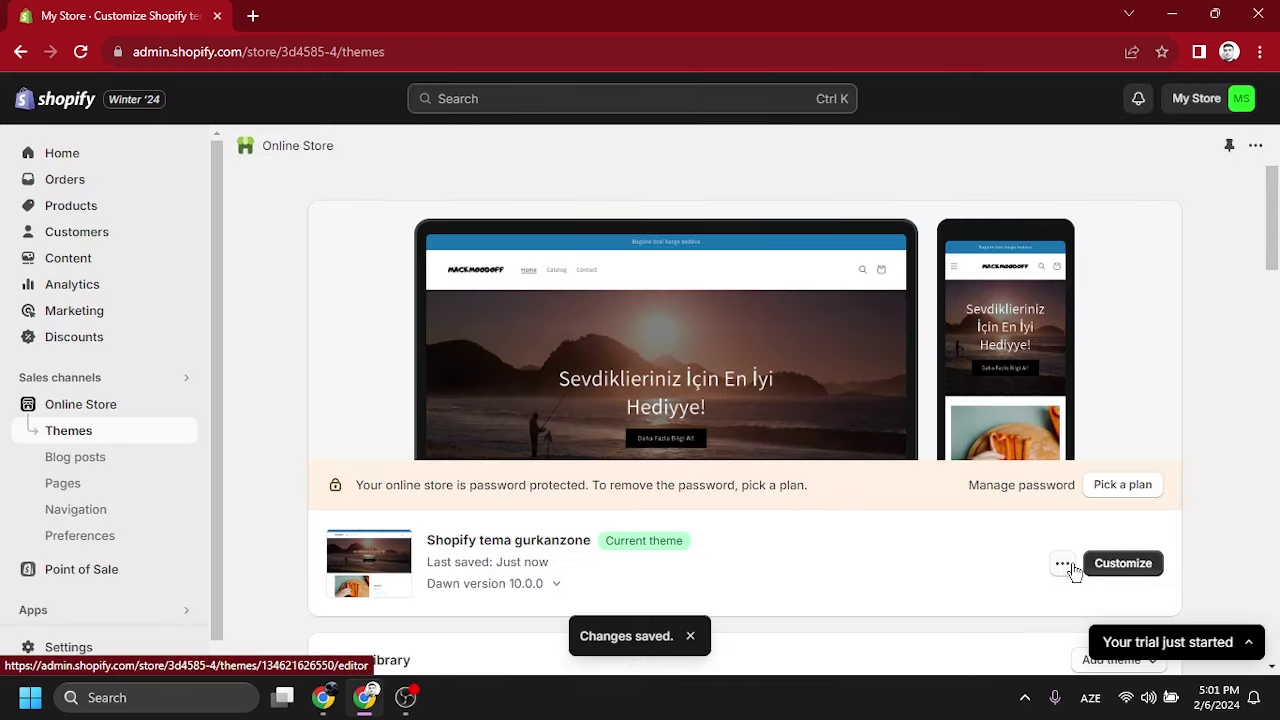
- Preview the current theme, follow the "Daha Fazla Bilgi Al!" link to the Hoodie product page and review its sections
click(1062, 564)
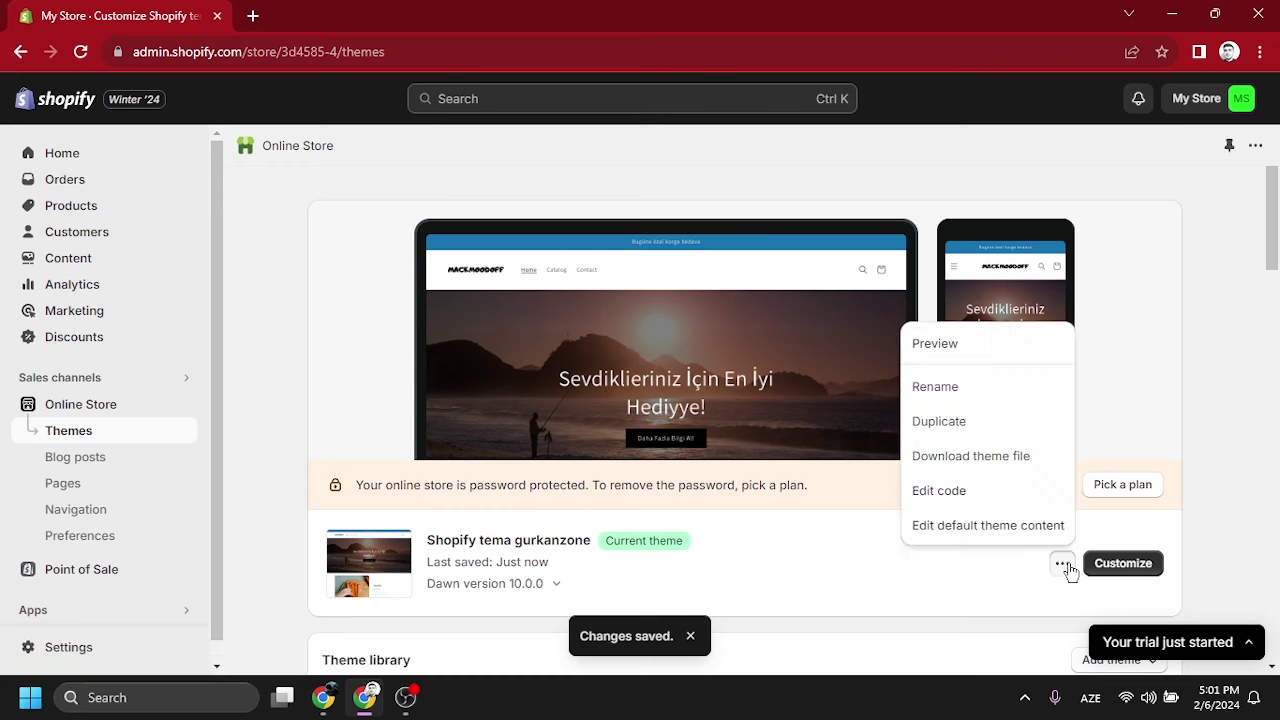
click(966, 350)
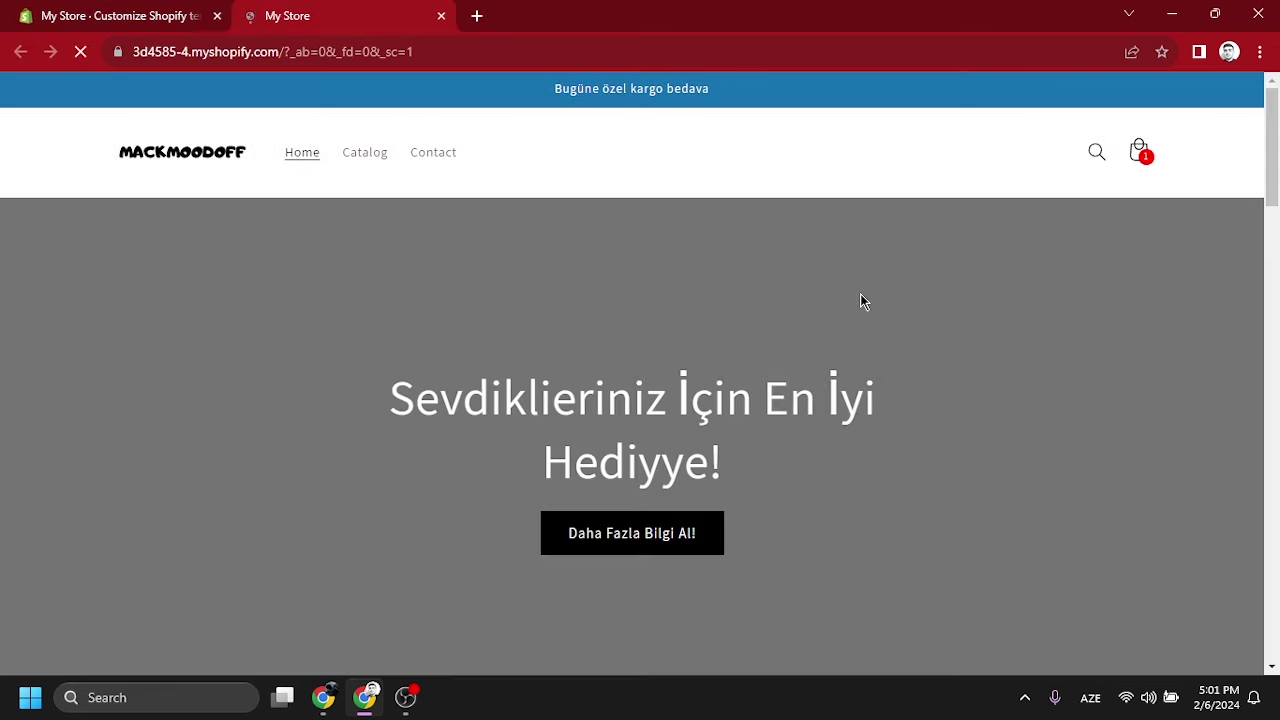
scroll(860, 302, down, 2)
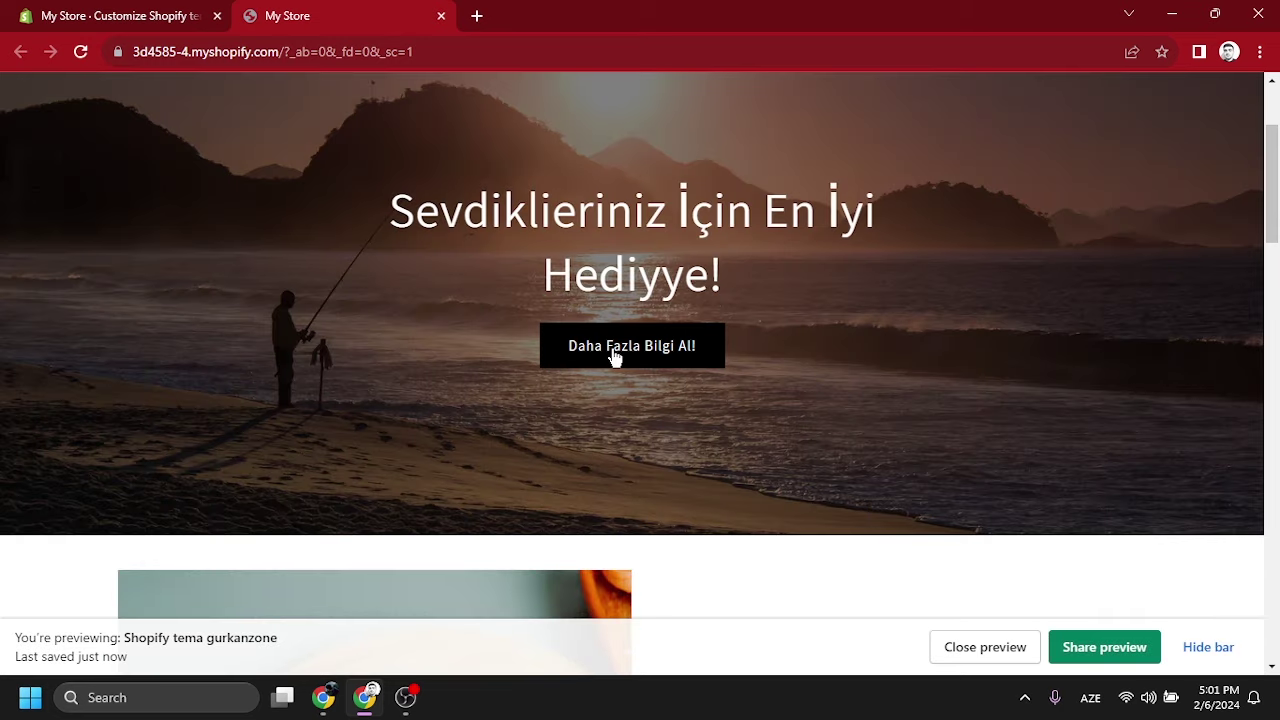
click(615, 350)
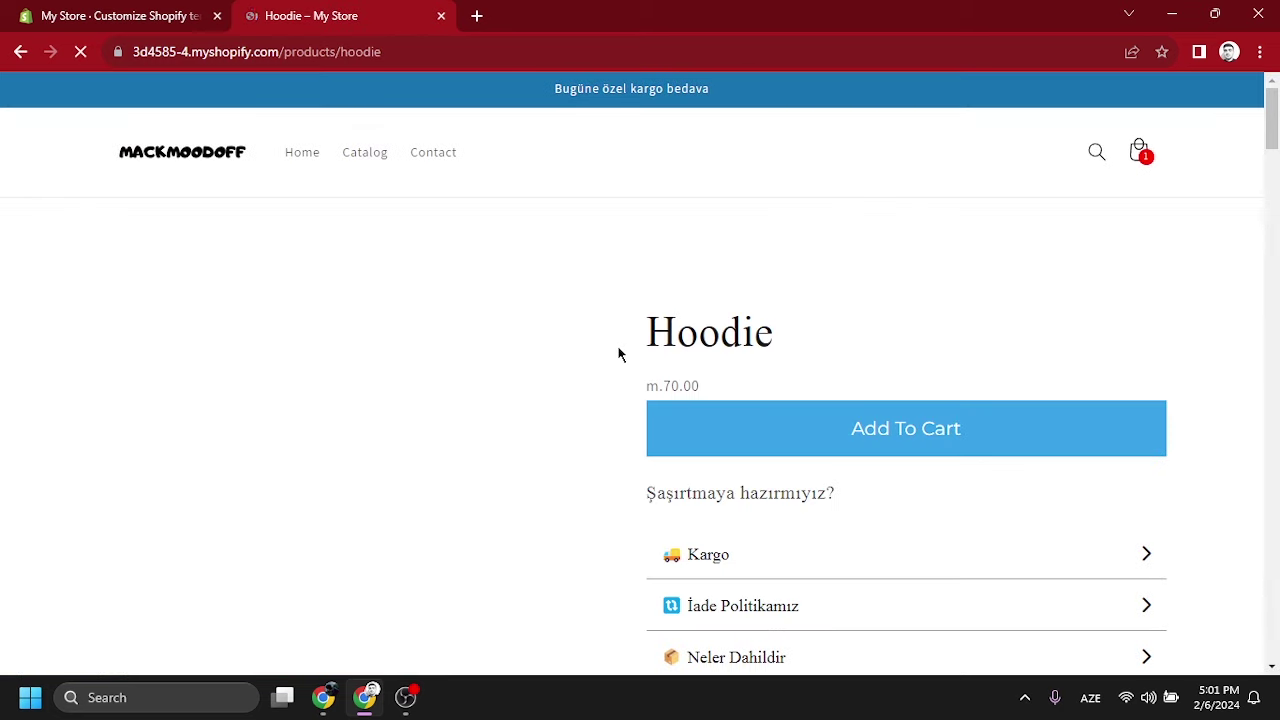
scroll(619, 344, down, 5)
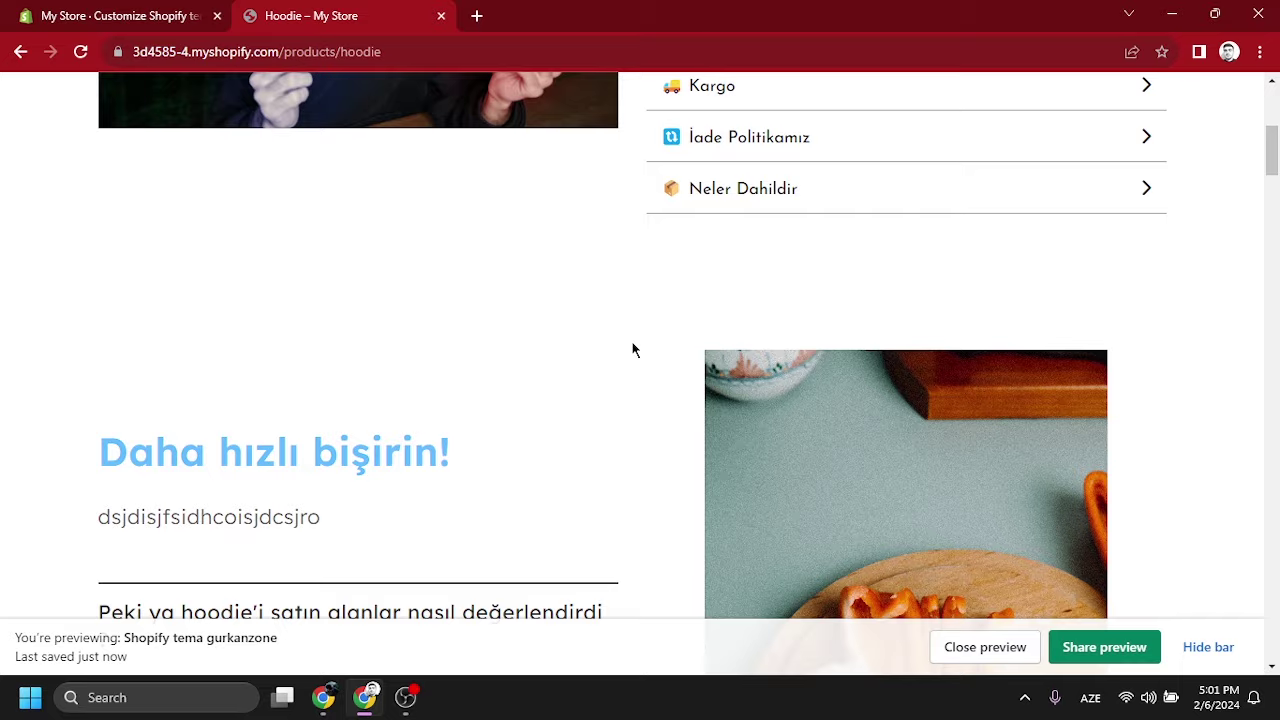
scroll(632, 349, down, 12)
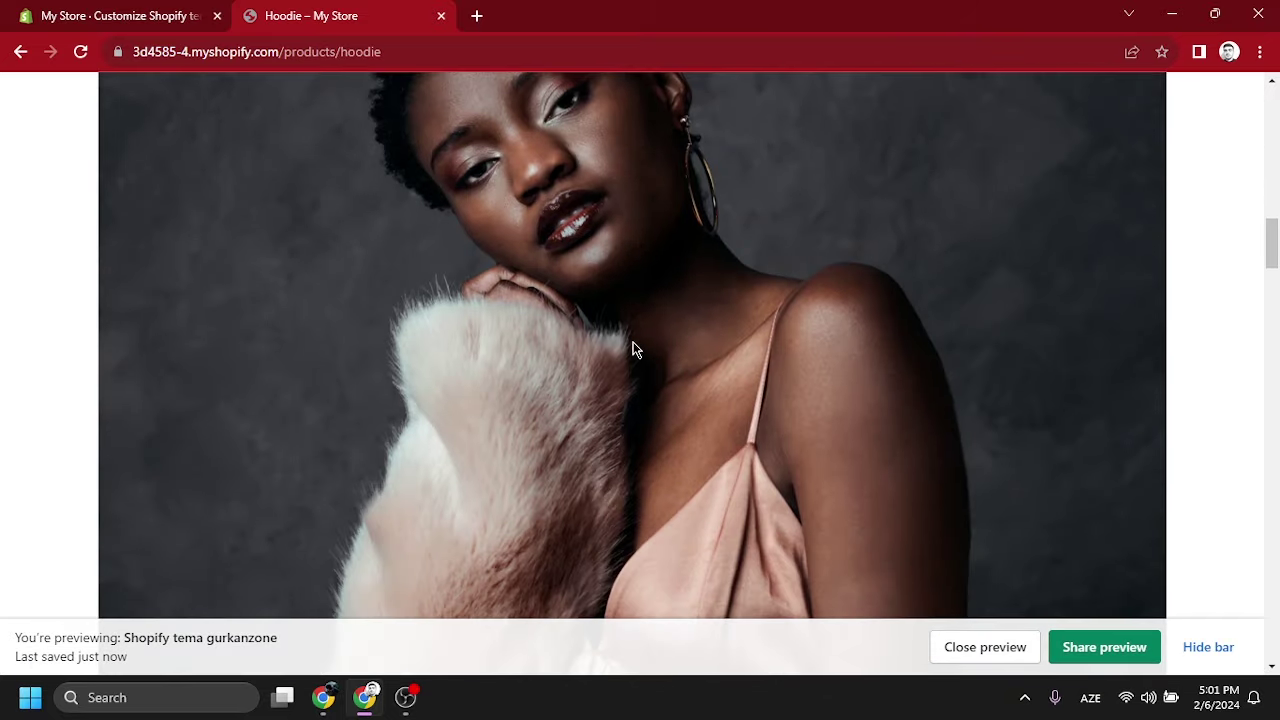
scroll(632, 349, down, 15)
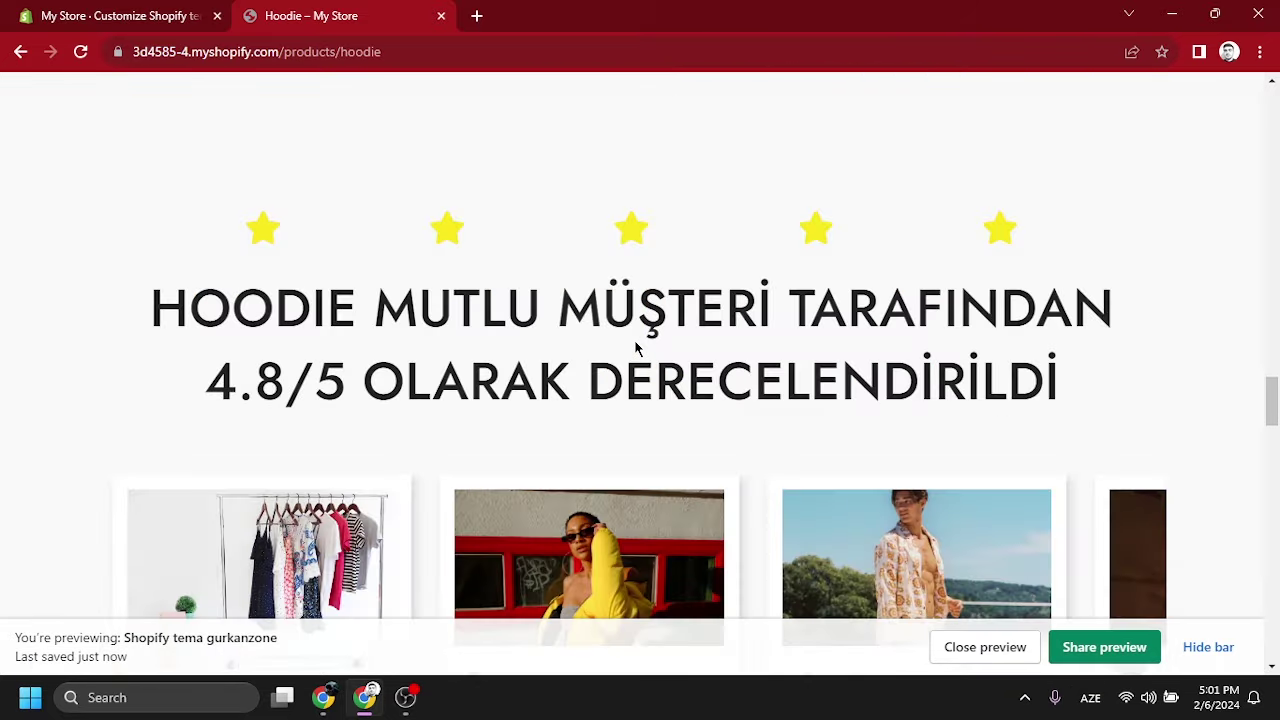
scroll(635, 343, down, 12)
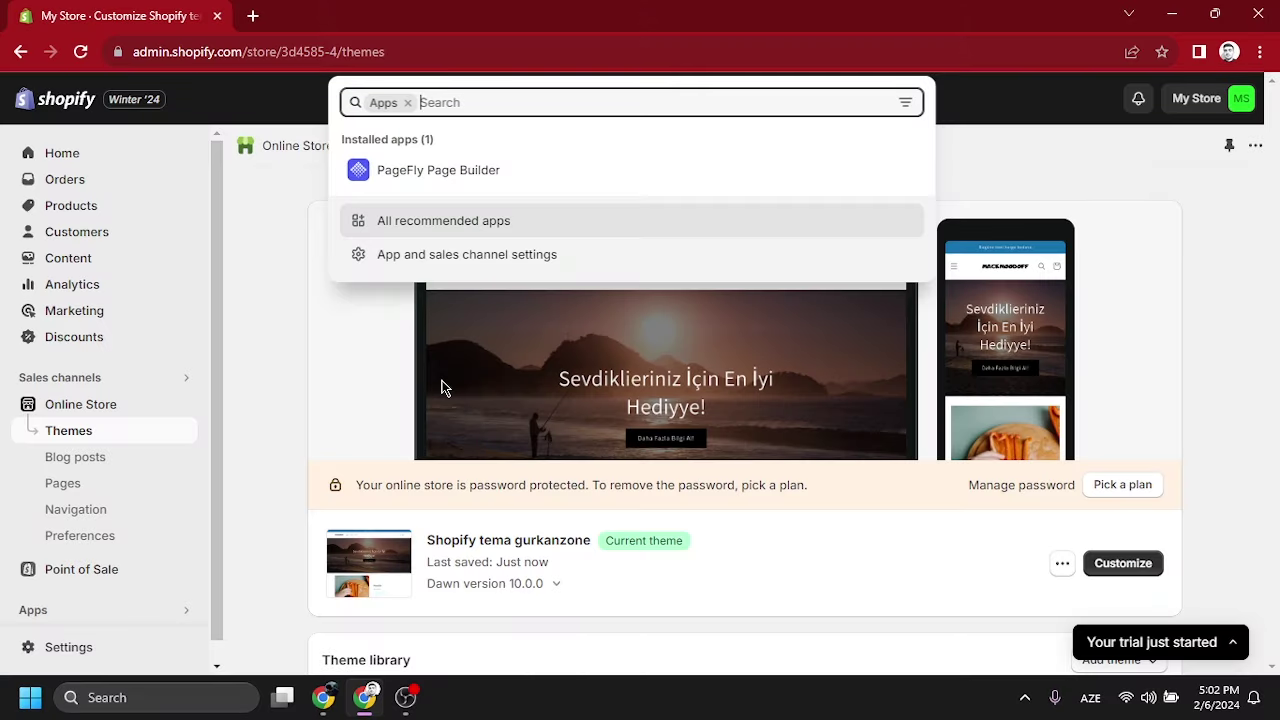
- Search the apps for "loox" and start installing Loox - Reviews & Social Proof
text(lo)
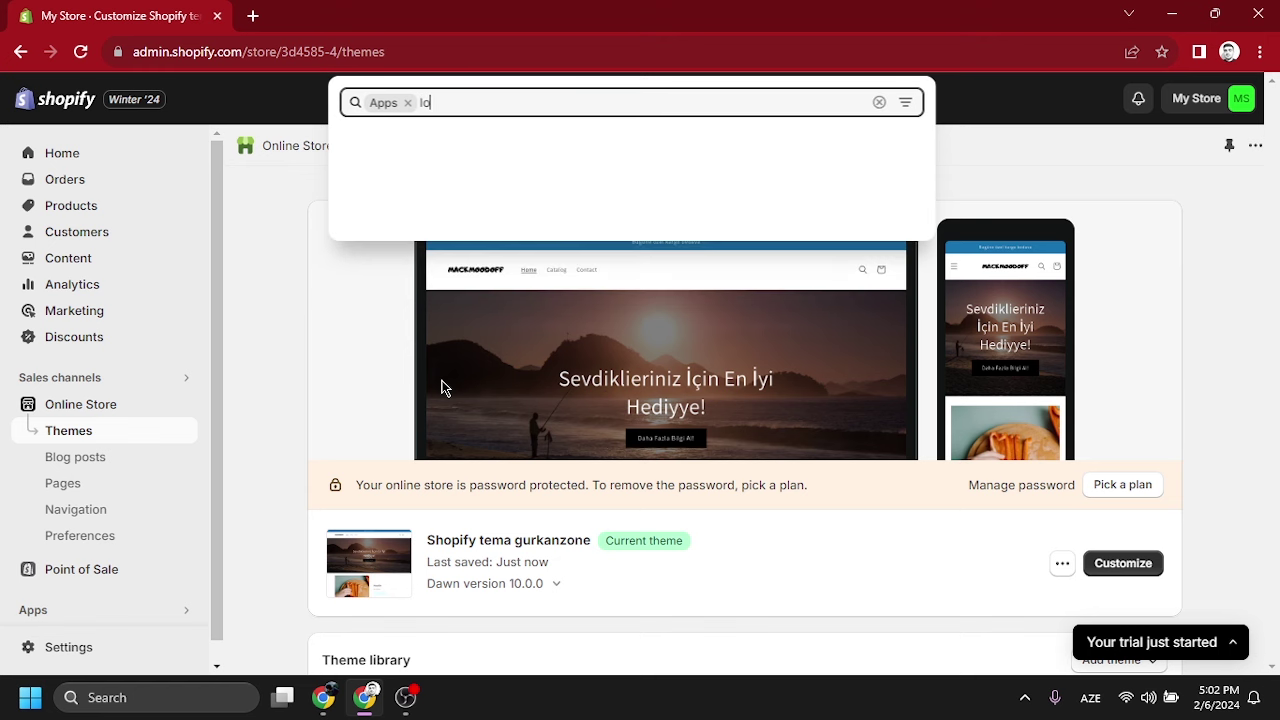
text(ox)
key(Return)
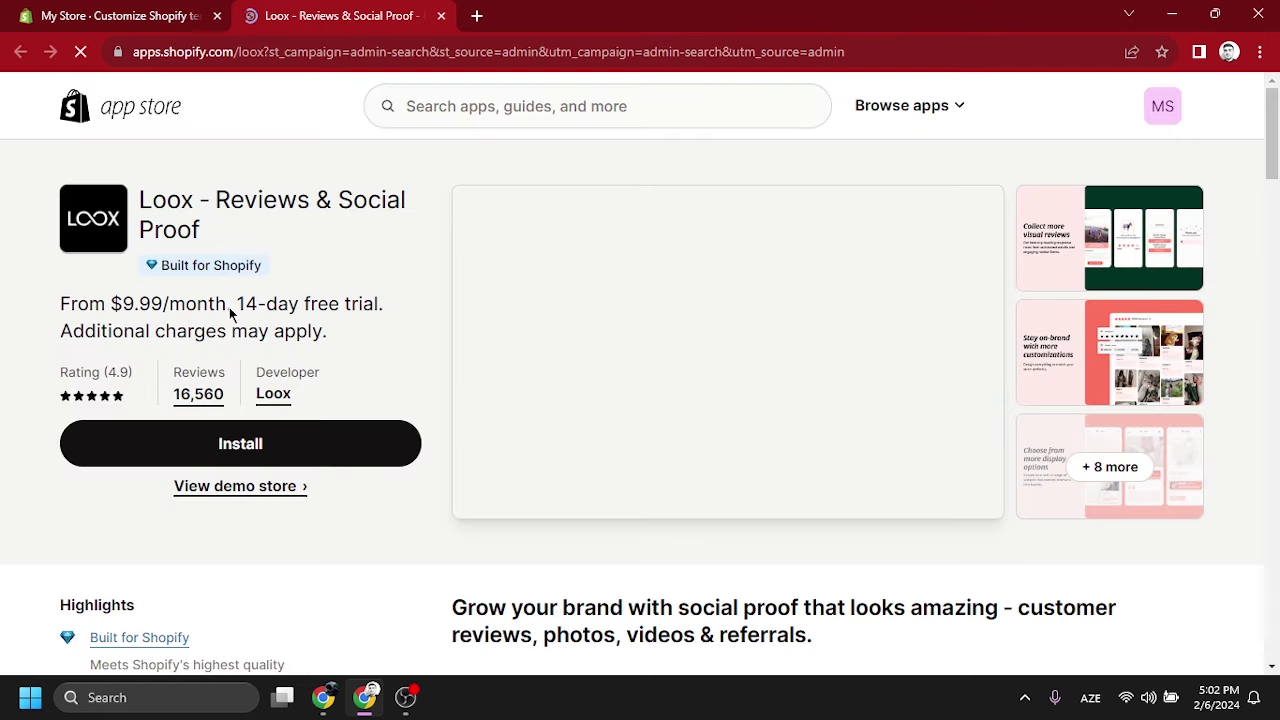
drag(112, 303, 369, 309)
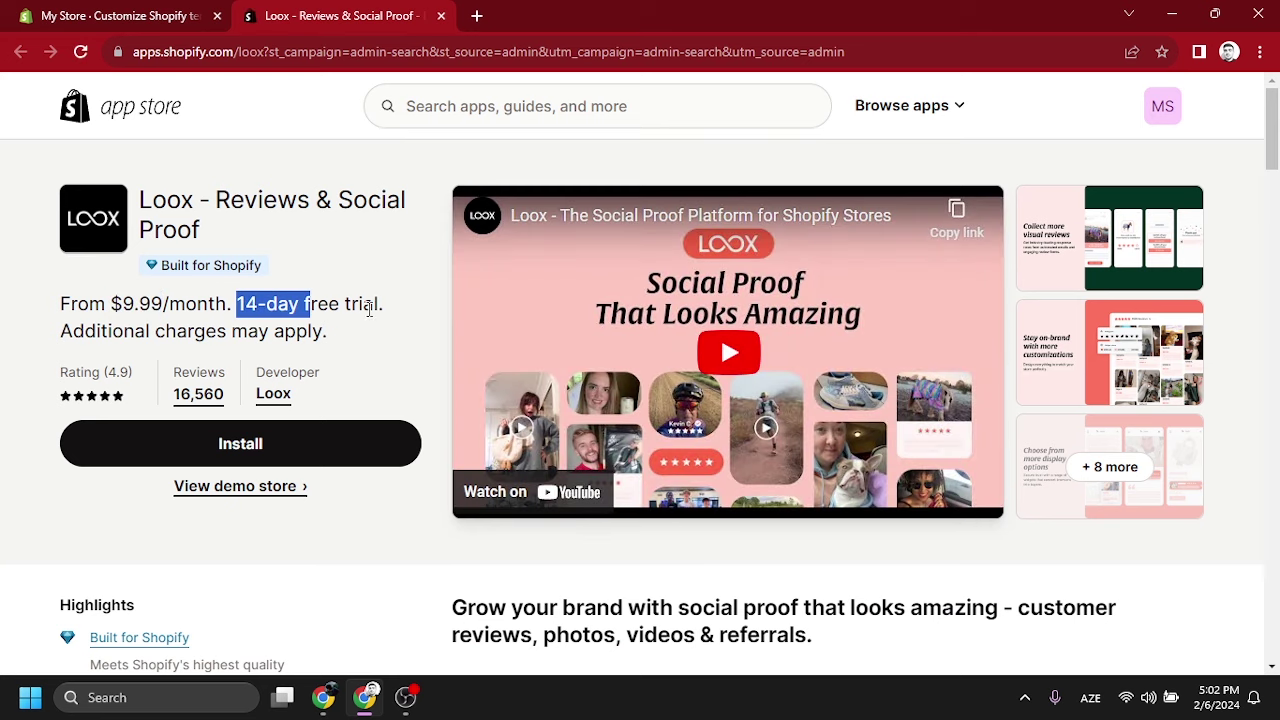
click(373, 451)
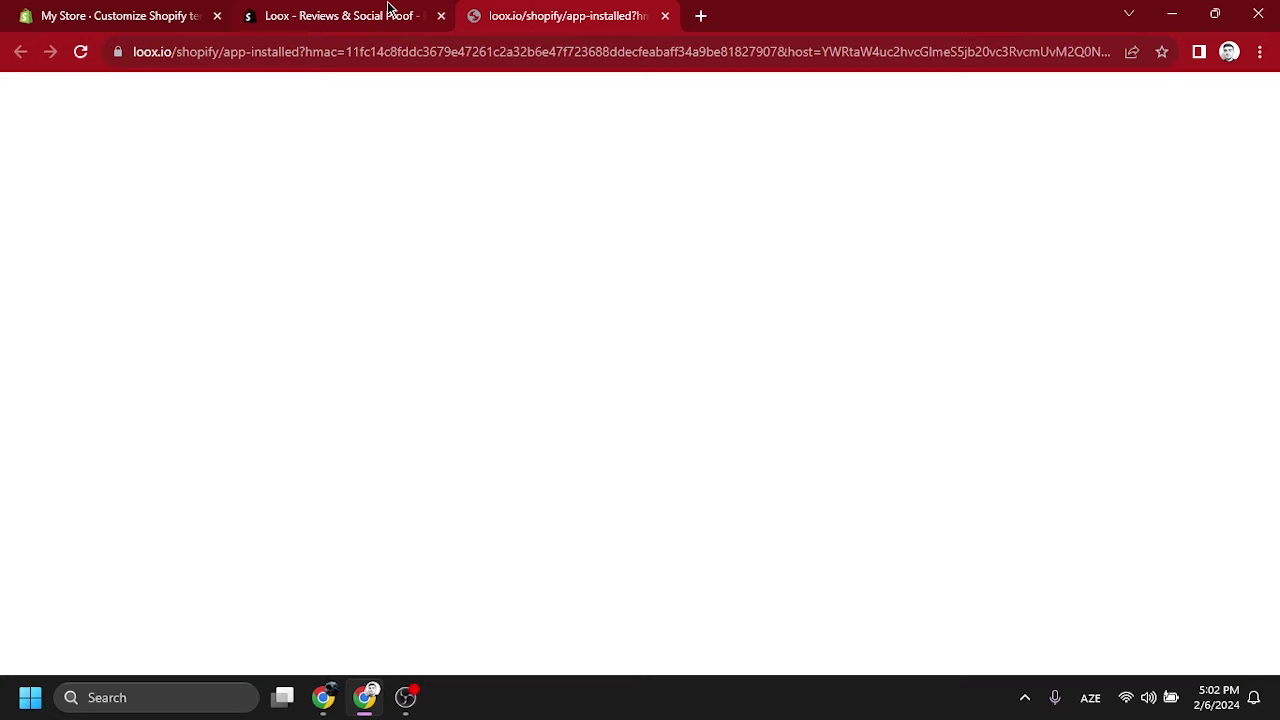
- Search the Shopify App Store for "air reviews" and open the Ali Reviews - Product Reviews listing
click(386, 14)
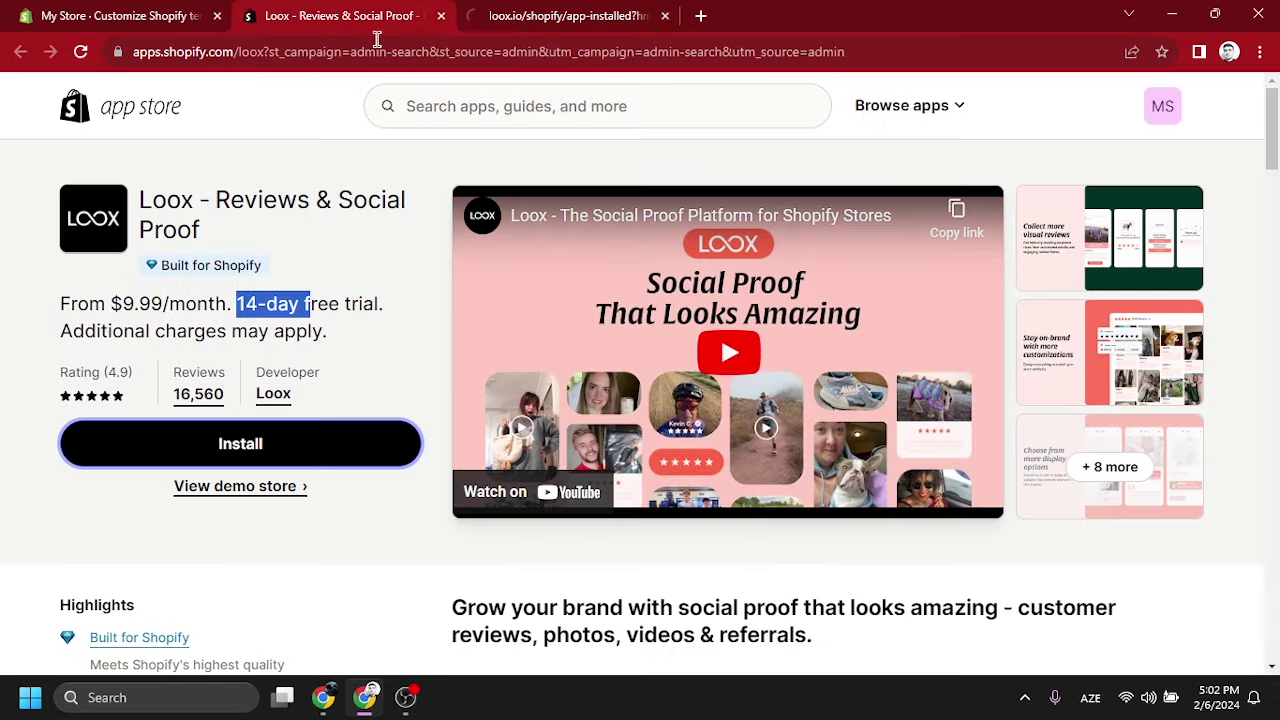
click(563, 14)
click(373, 8)
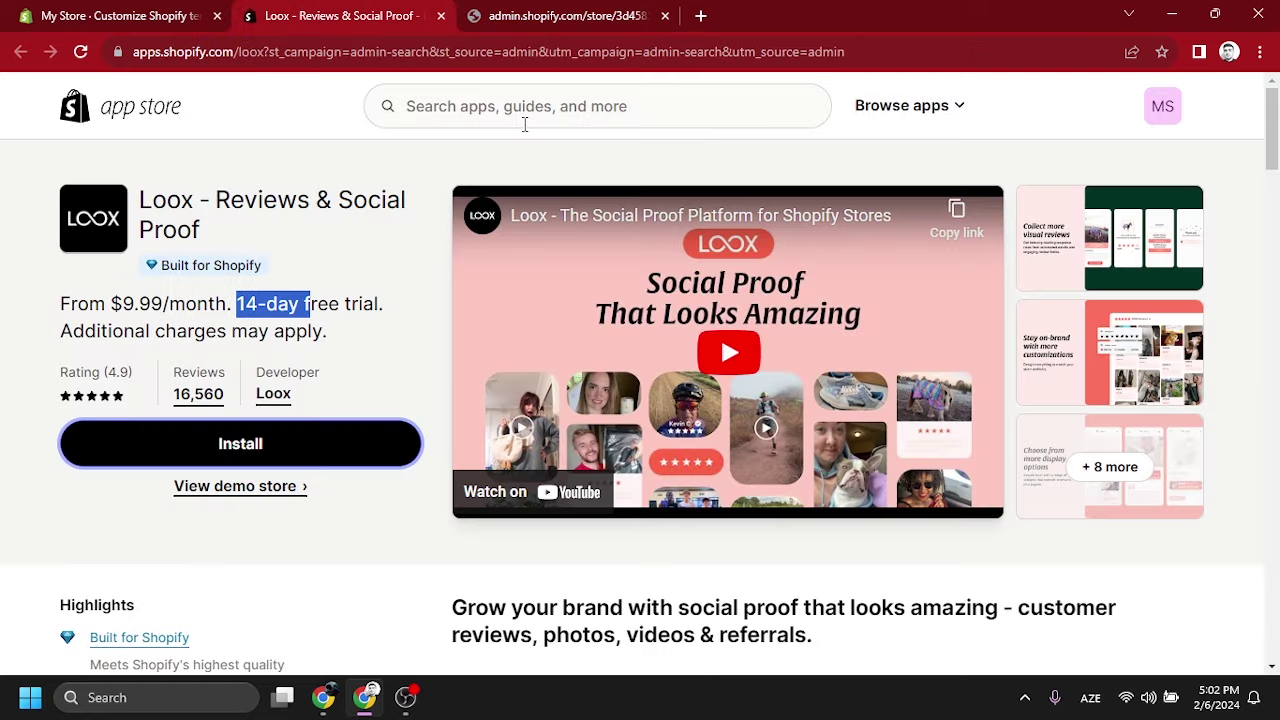
click(522, 106)
text(air revieü)
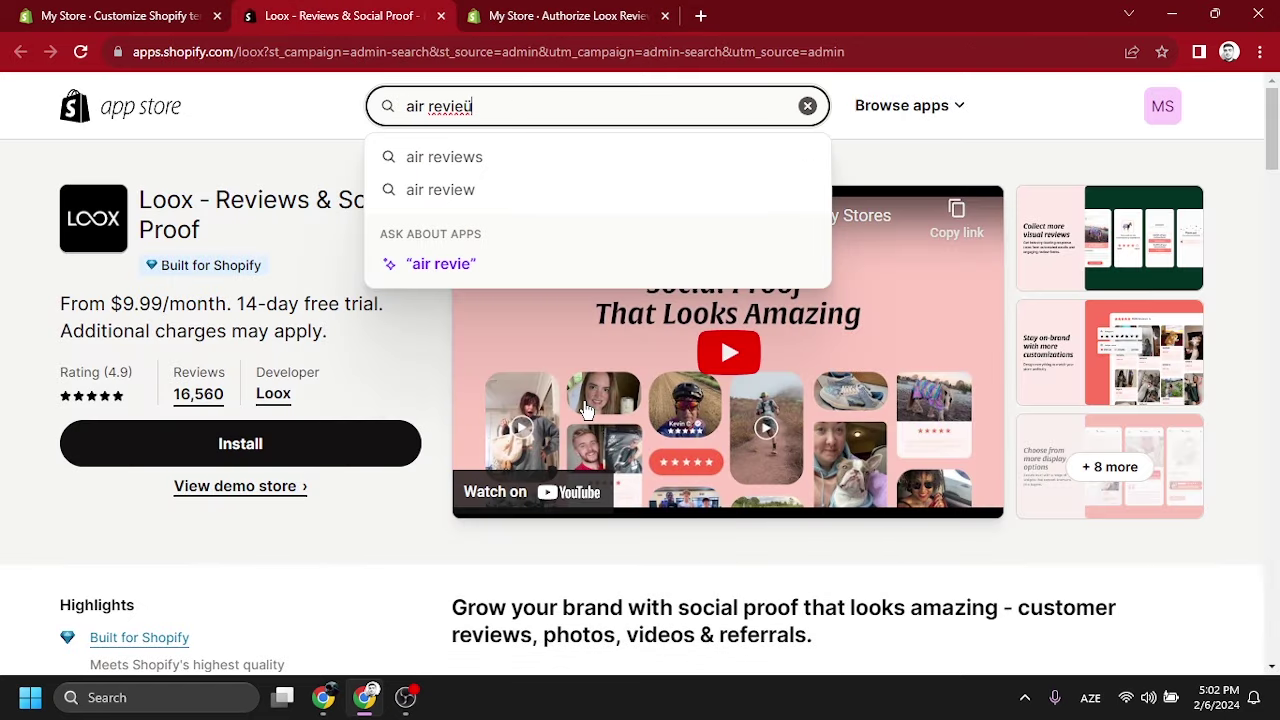
click(423, 160)
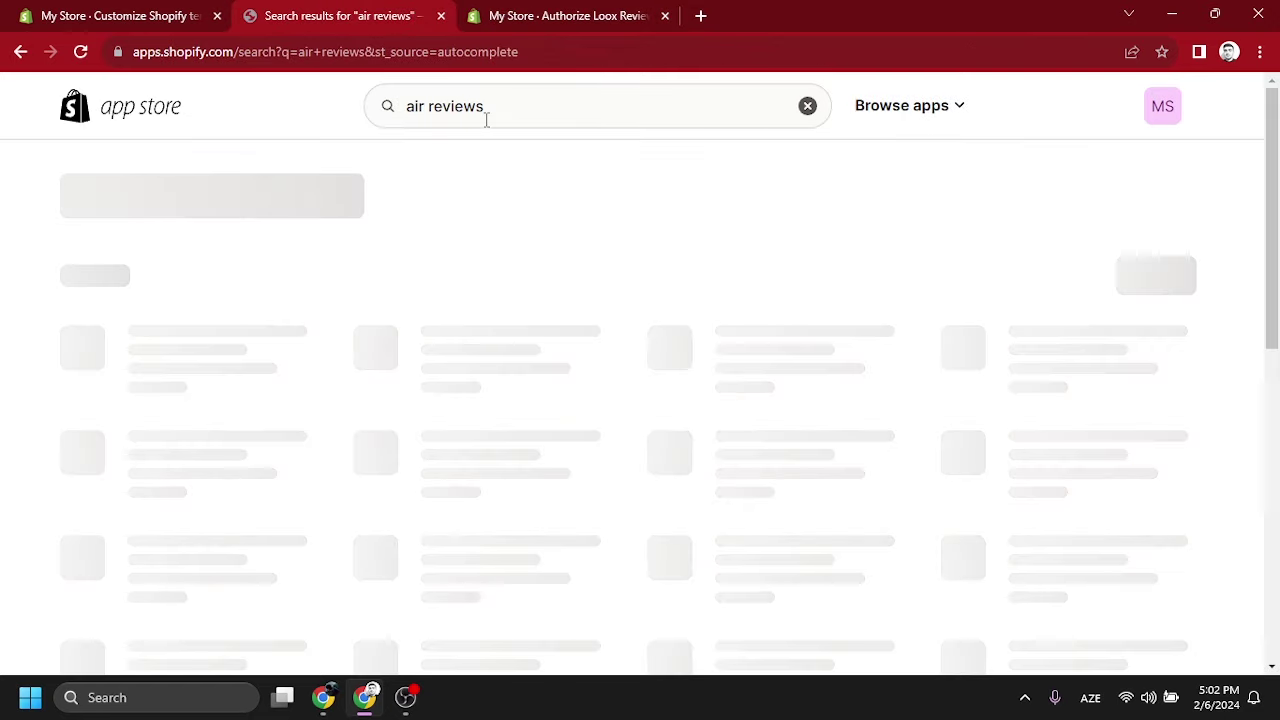
scroll(580, 300, down, 2)
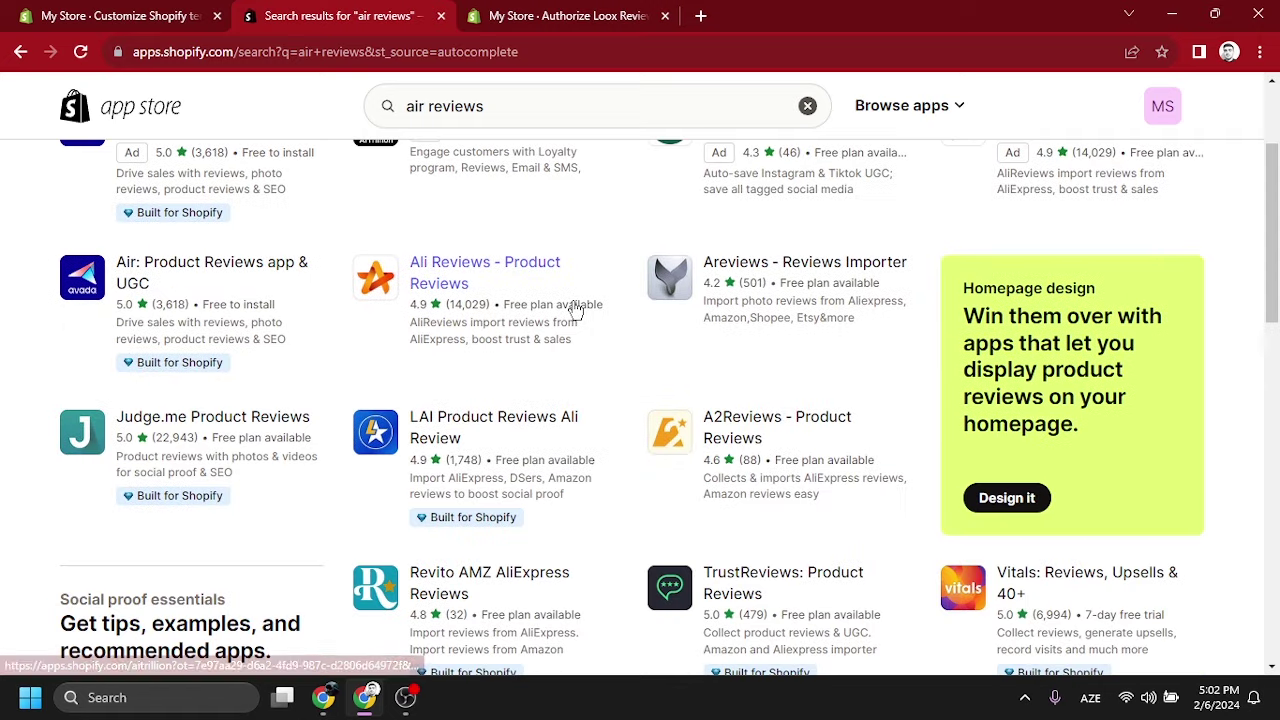
click(505, 270)
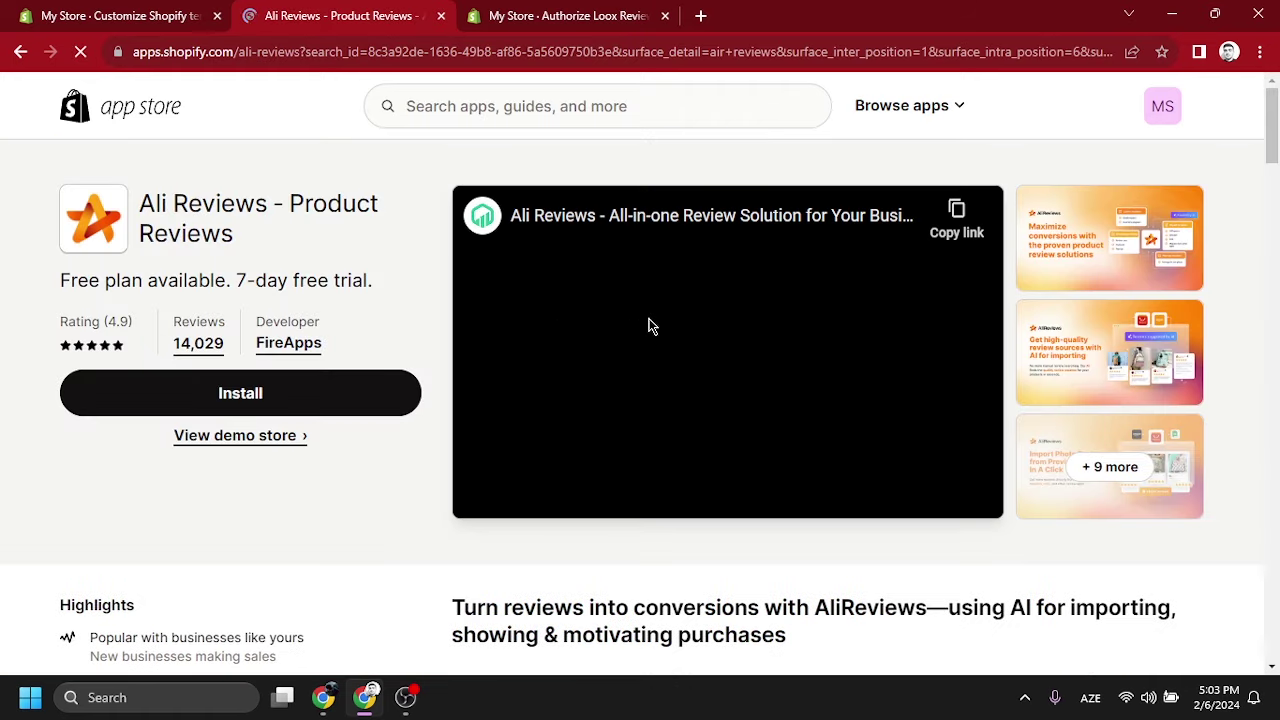
scroll(660, 300, down, 2)
scroll(497, 217, up, 2)
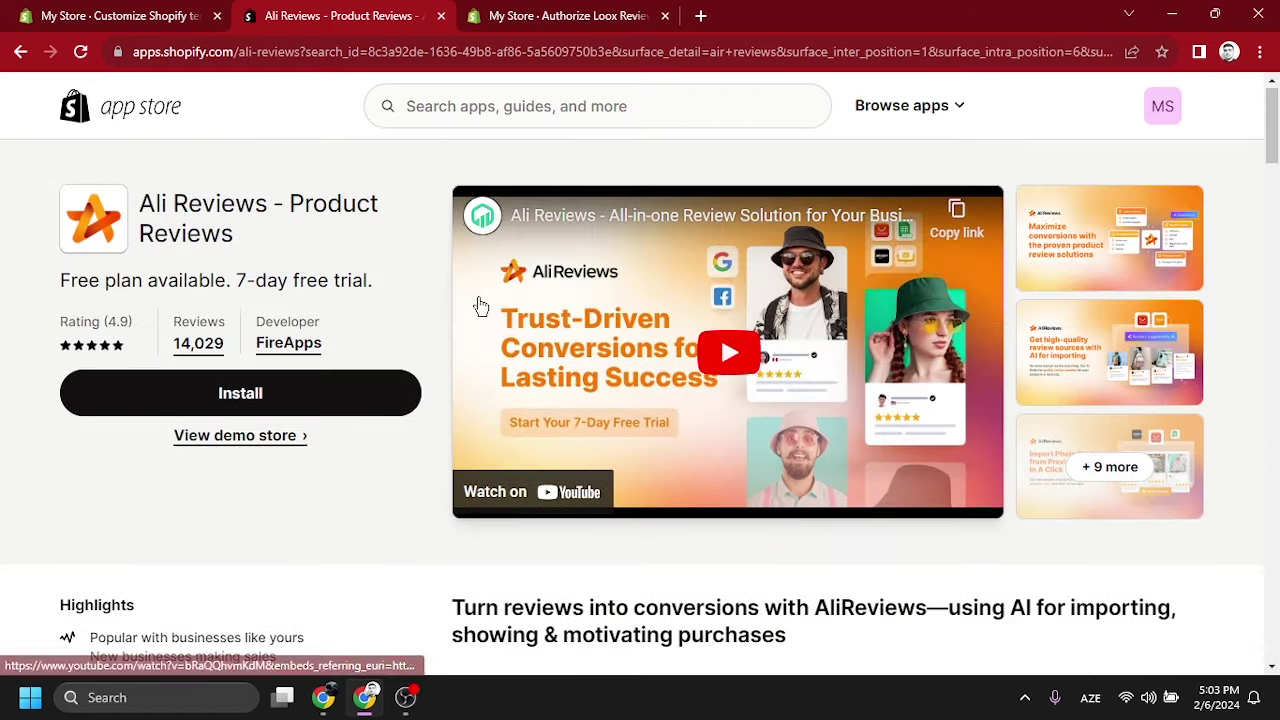
- Install the Ali Reviews - Product Reviews and Loox Reviews apps with the store access they request
click(350, 394)
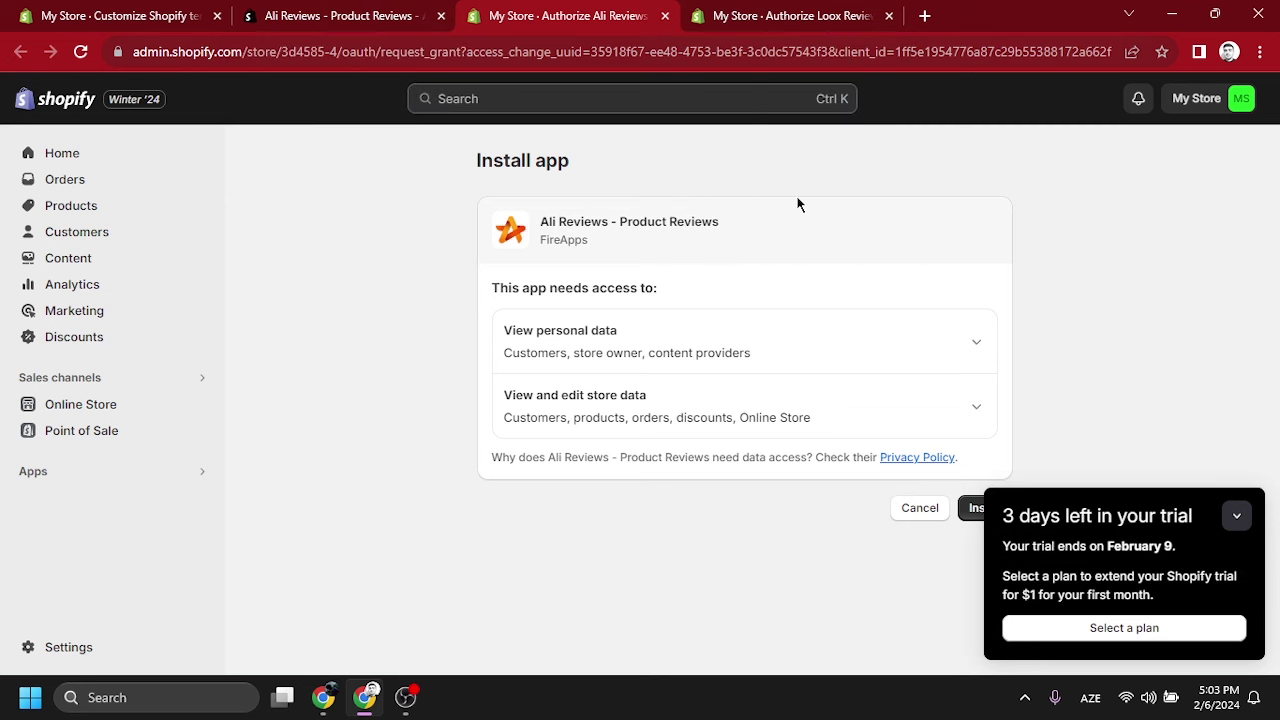
click(976, 510)
click(738, 8)
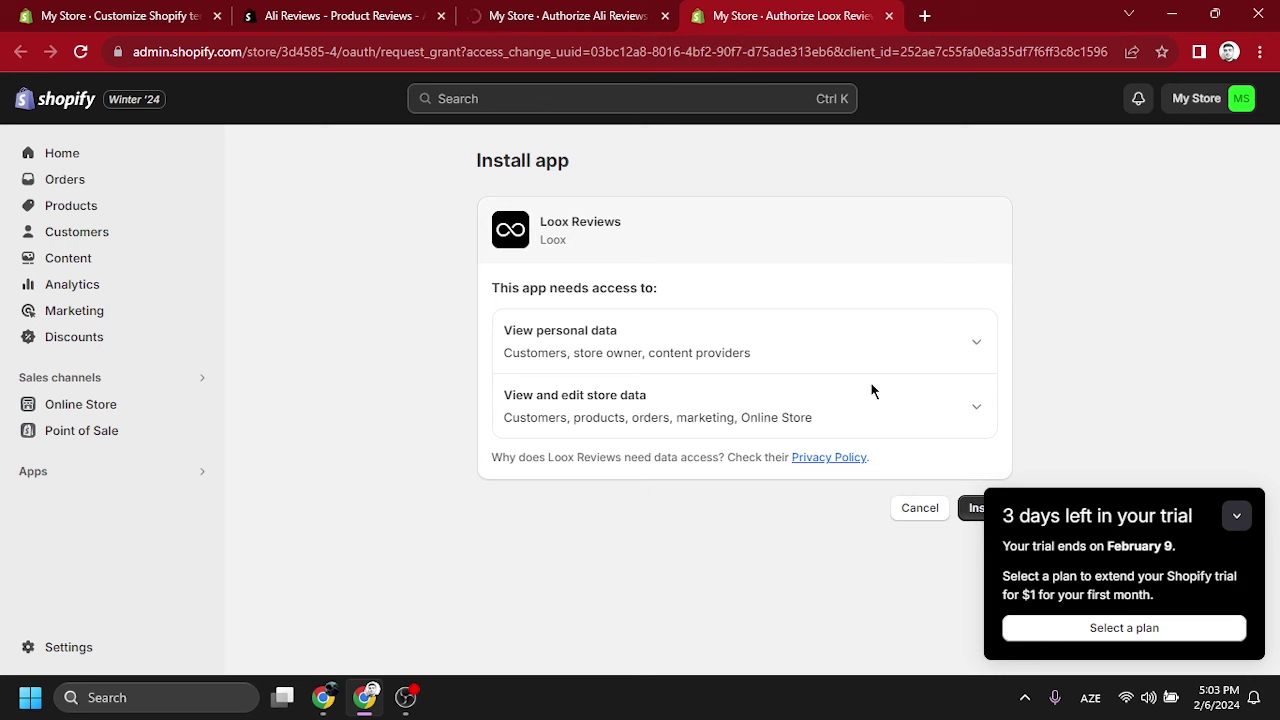
click(972, 508)
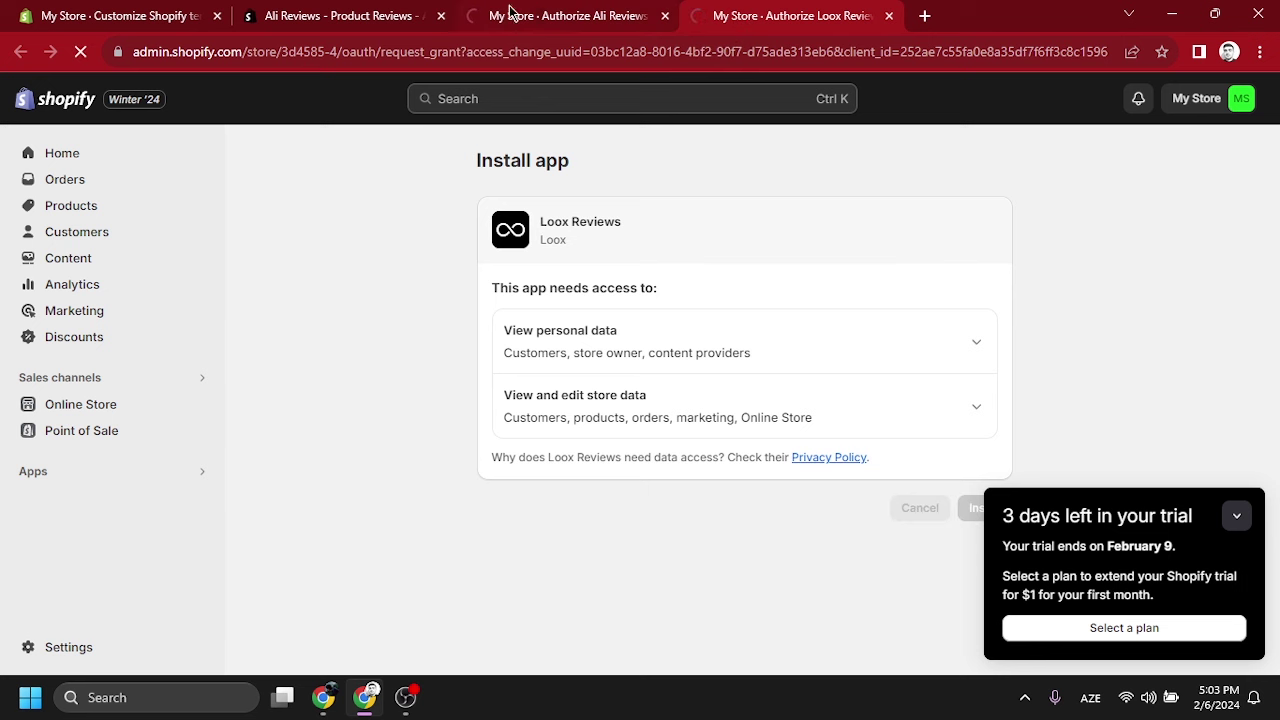
- Close the Ali Reviews store listing and the Ali Reviews app page, leaving the Loox Reviews page open
click(414, 16)
click(441, 15)
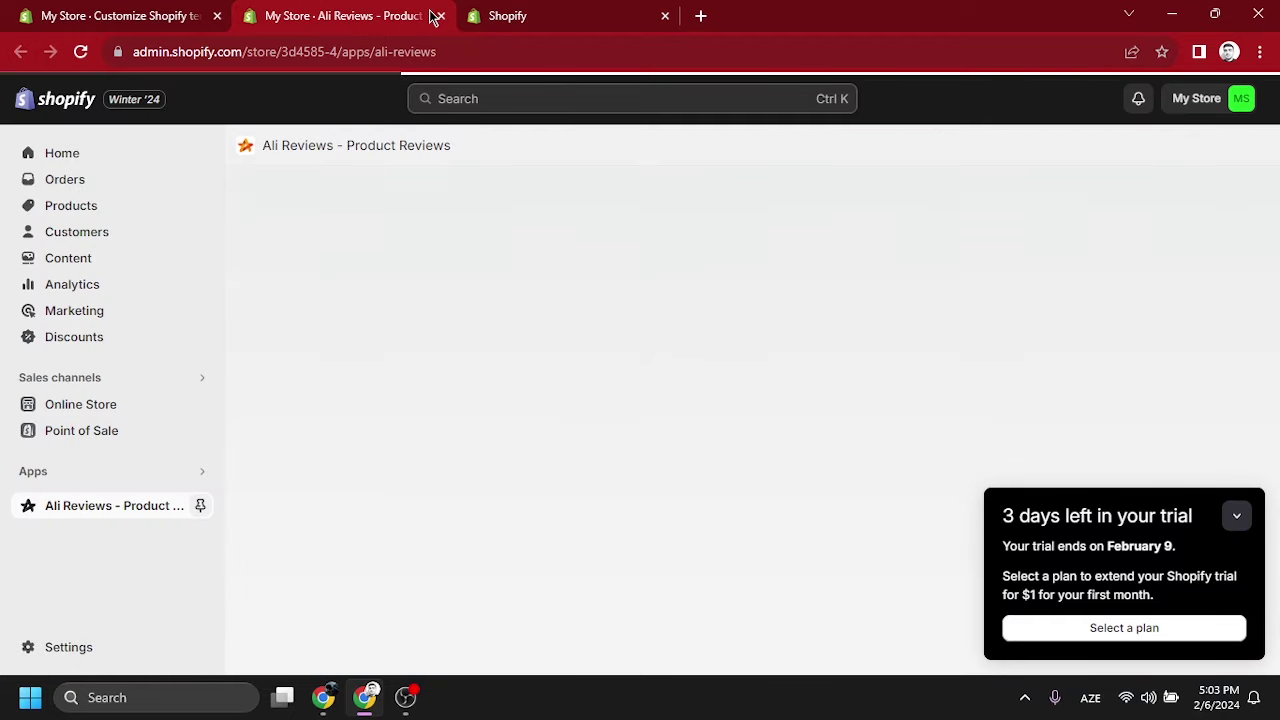
click(440, 17)
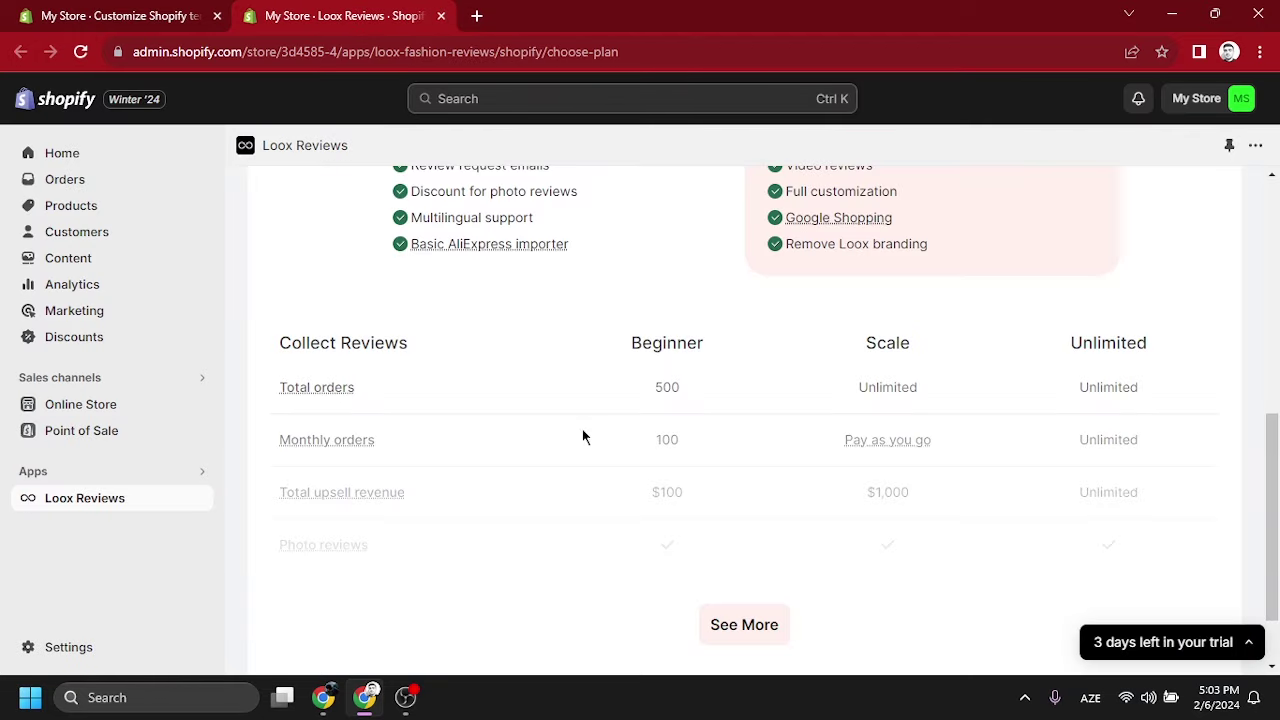
- Choose the Beginner plan for Loox instead of Scale and start enabling the Loox Core Script on the theme
scroll(575, 345, up, 1)
click(591, 277)
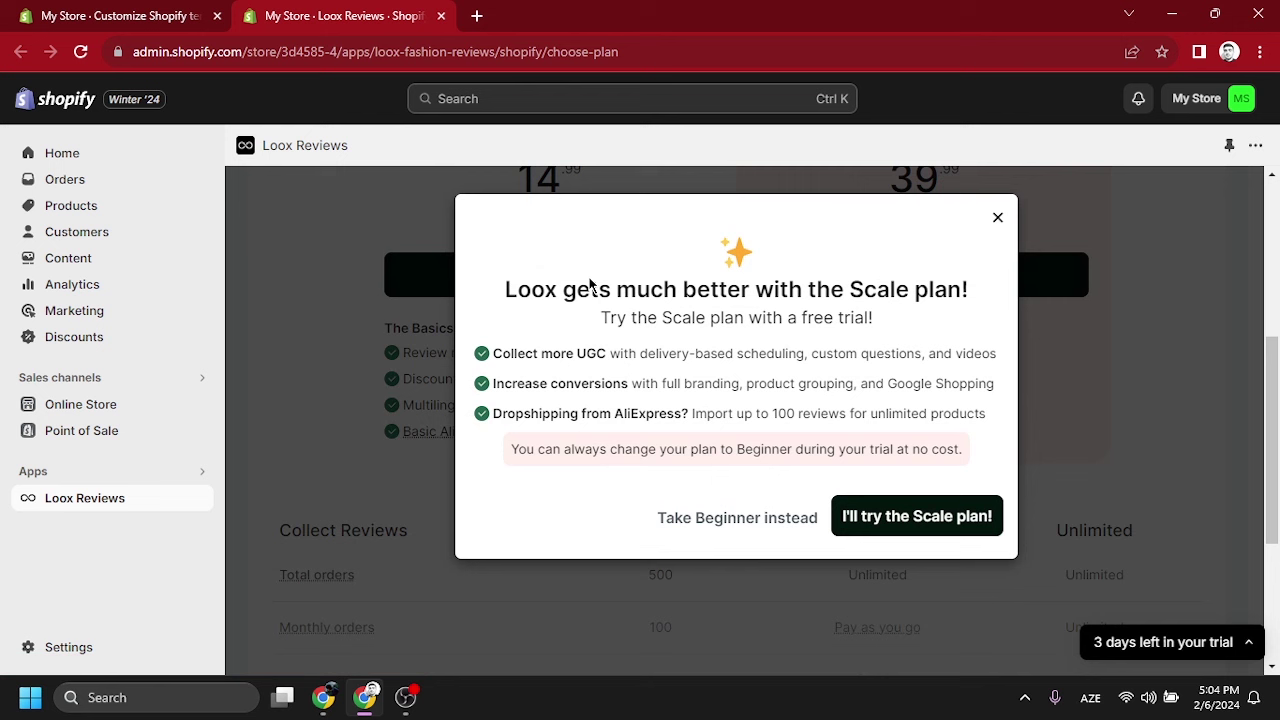
click(786, 519)
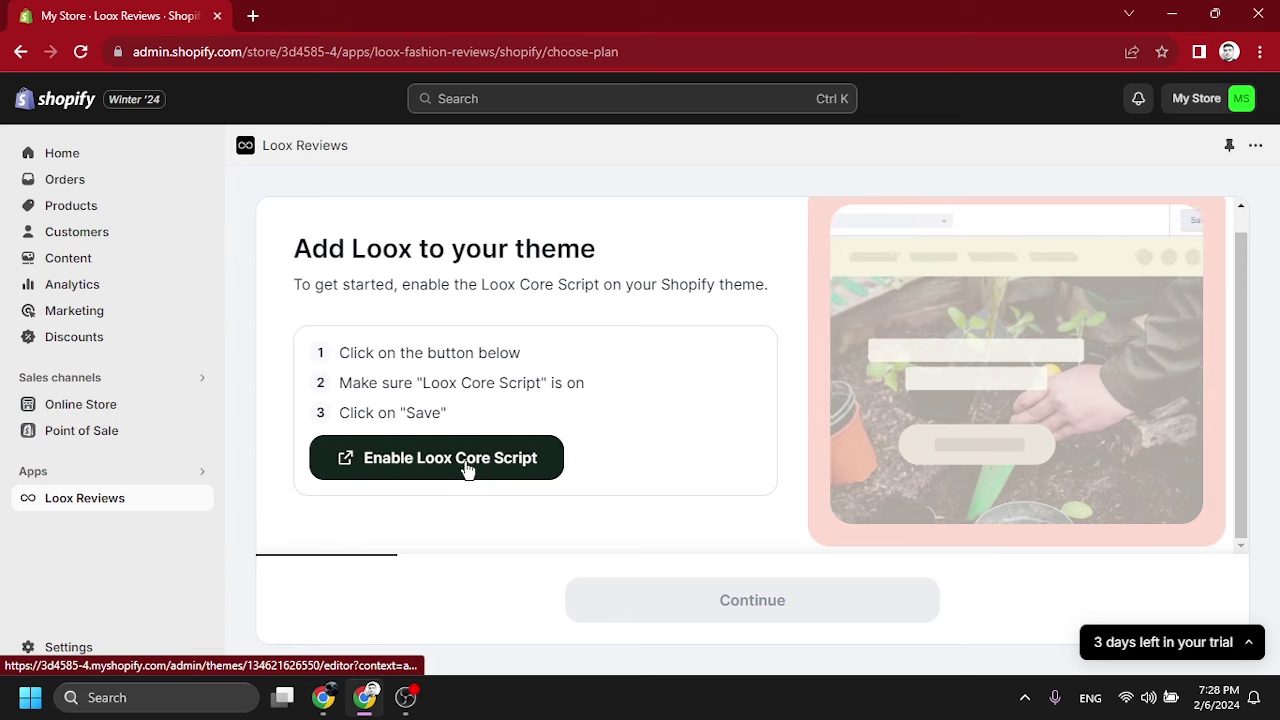
click(466, 459)
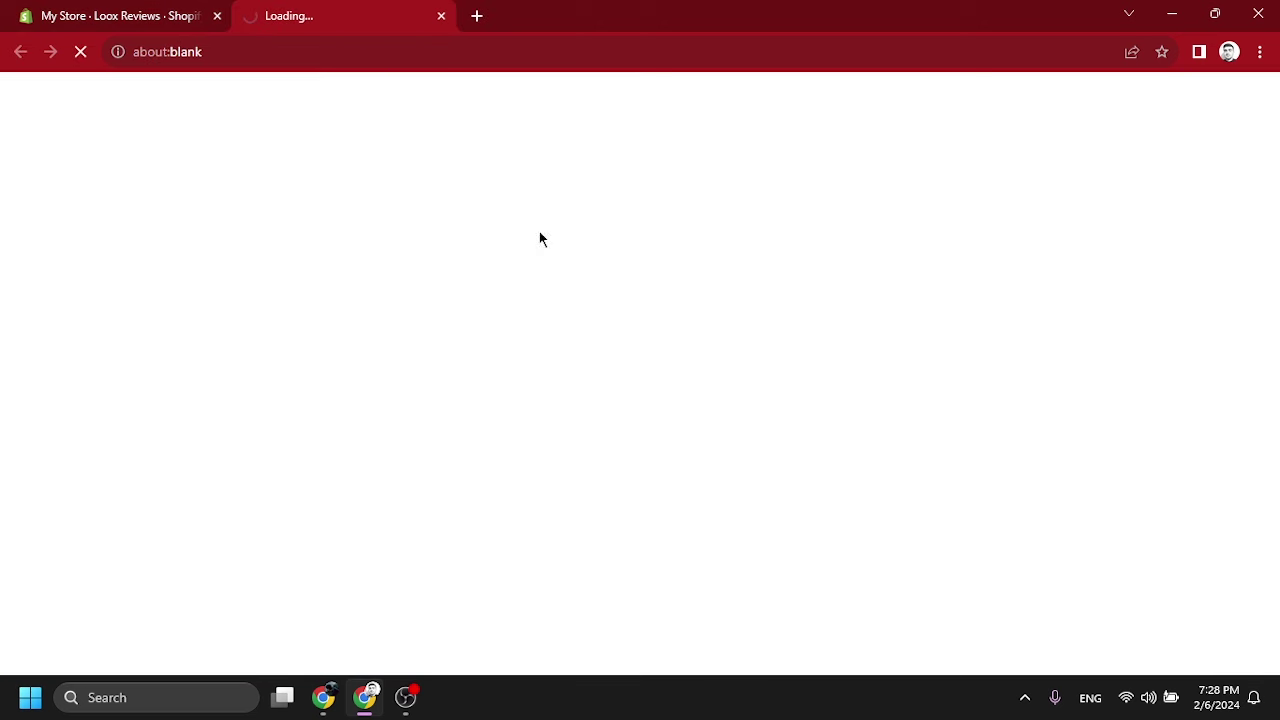
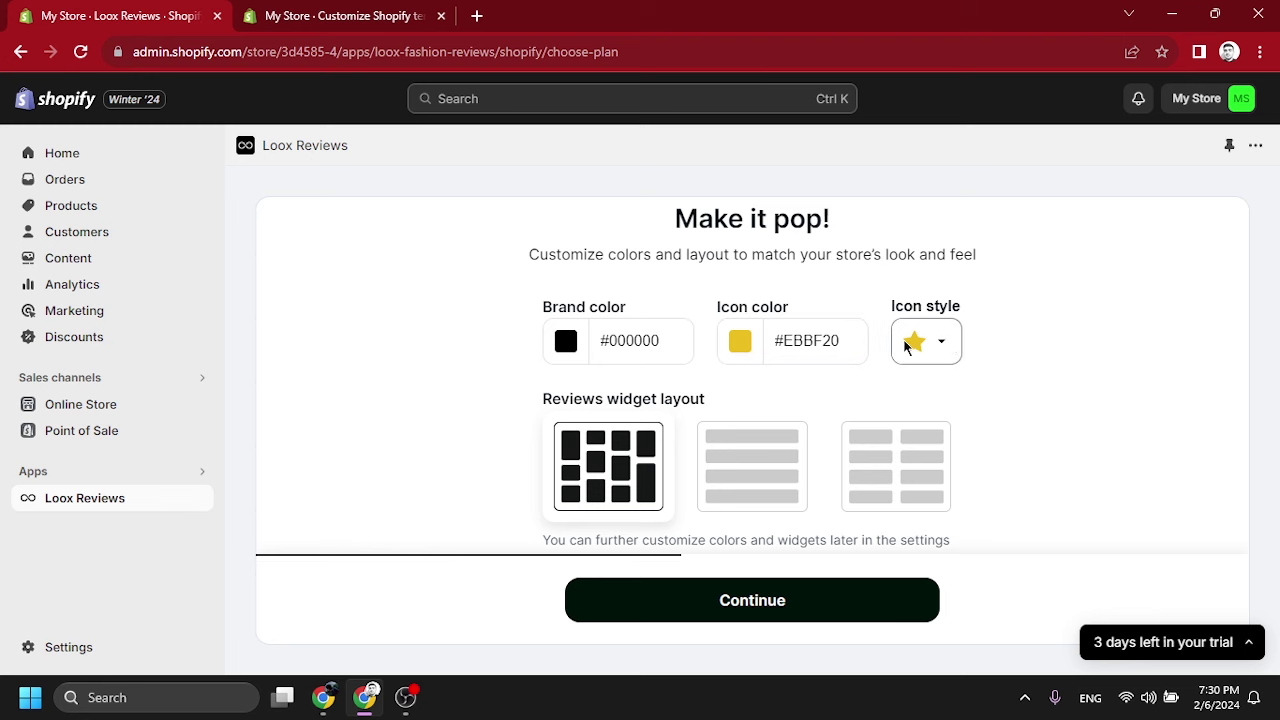
- Set the Loox brand color to blue #3d51ff and continue the setup
click(621, 336)
drag(549, 512, 637, 398)
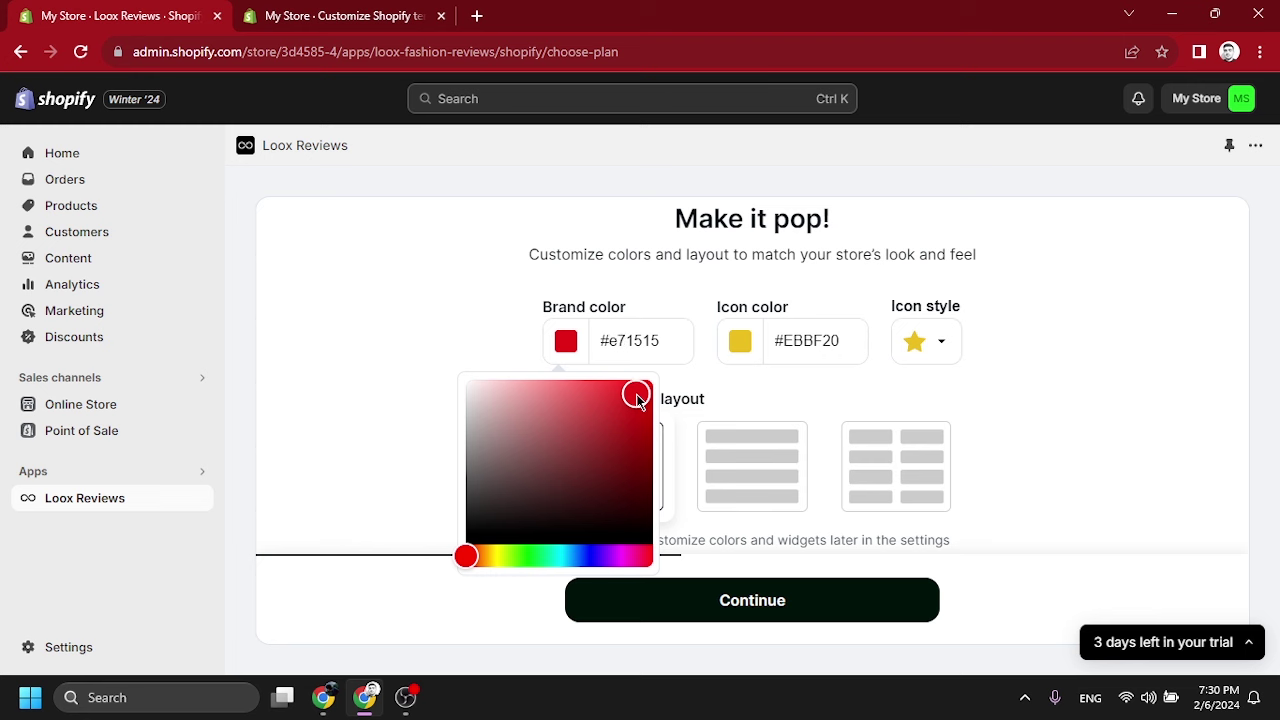
drag(578, 555, 586, 555)
click(638, 402)
drag(638, 402, 606, 378)
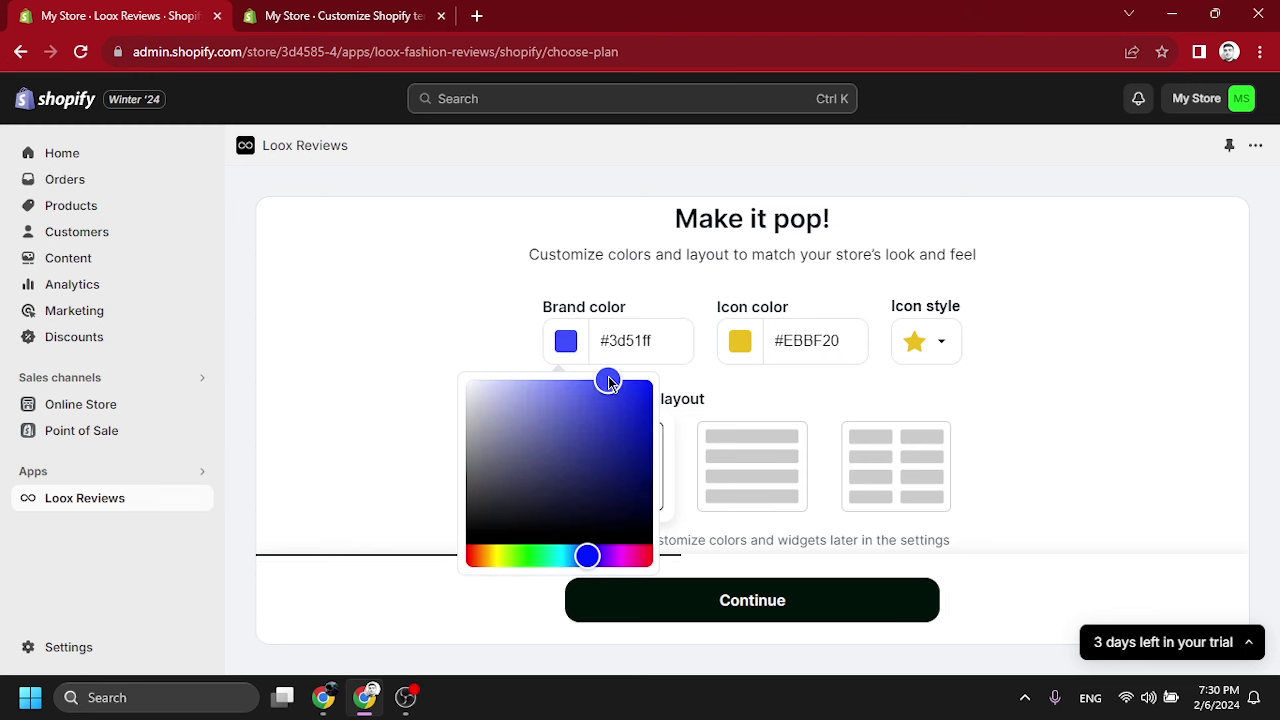
click(834, 602)
click(840, 608)
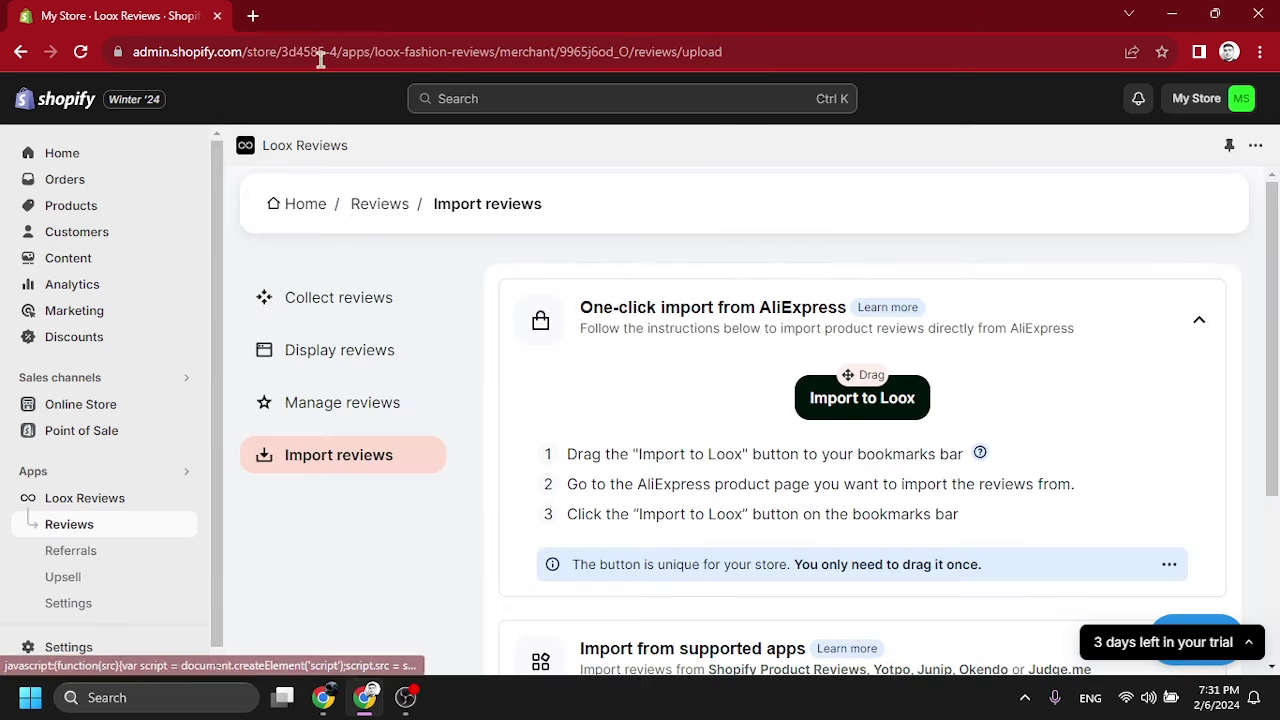
- Open the copied AliExpress link for the Romantic LED Car Roof Star Night Light in a new tab and find its customer reviews section
click(254, 16)
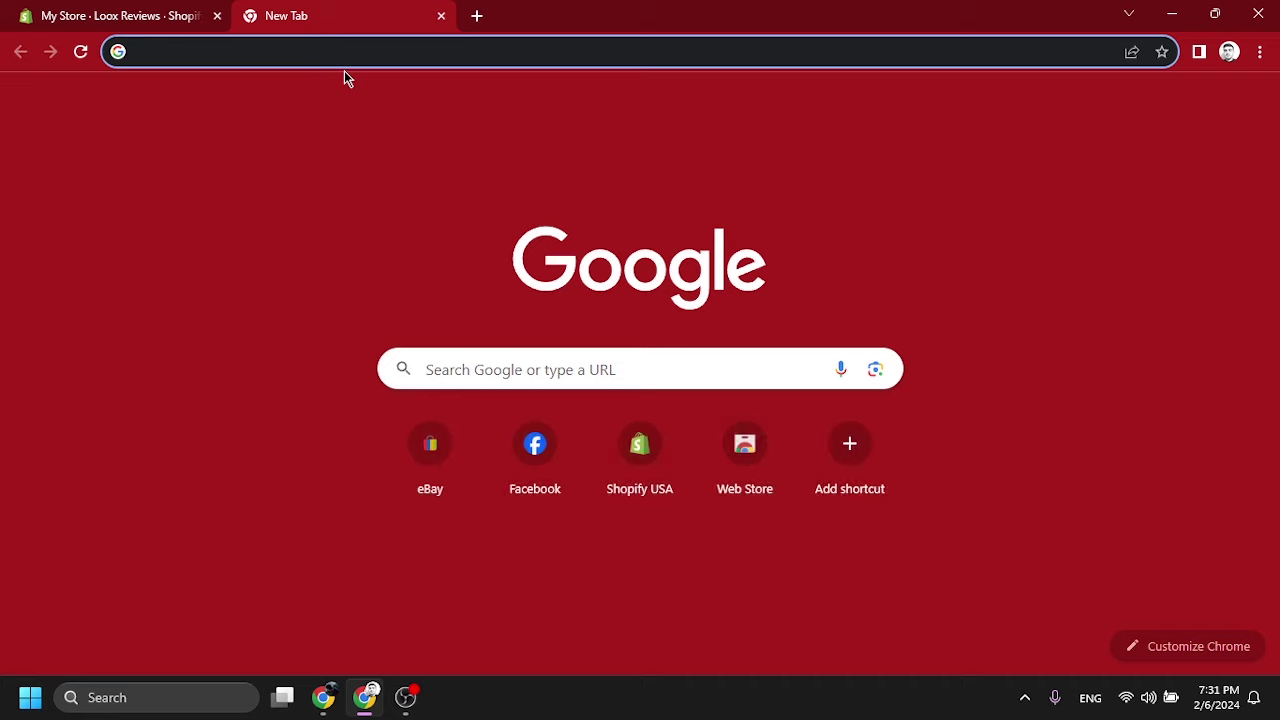
key(ctrl+v)
key(Return)
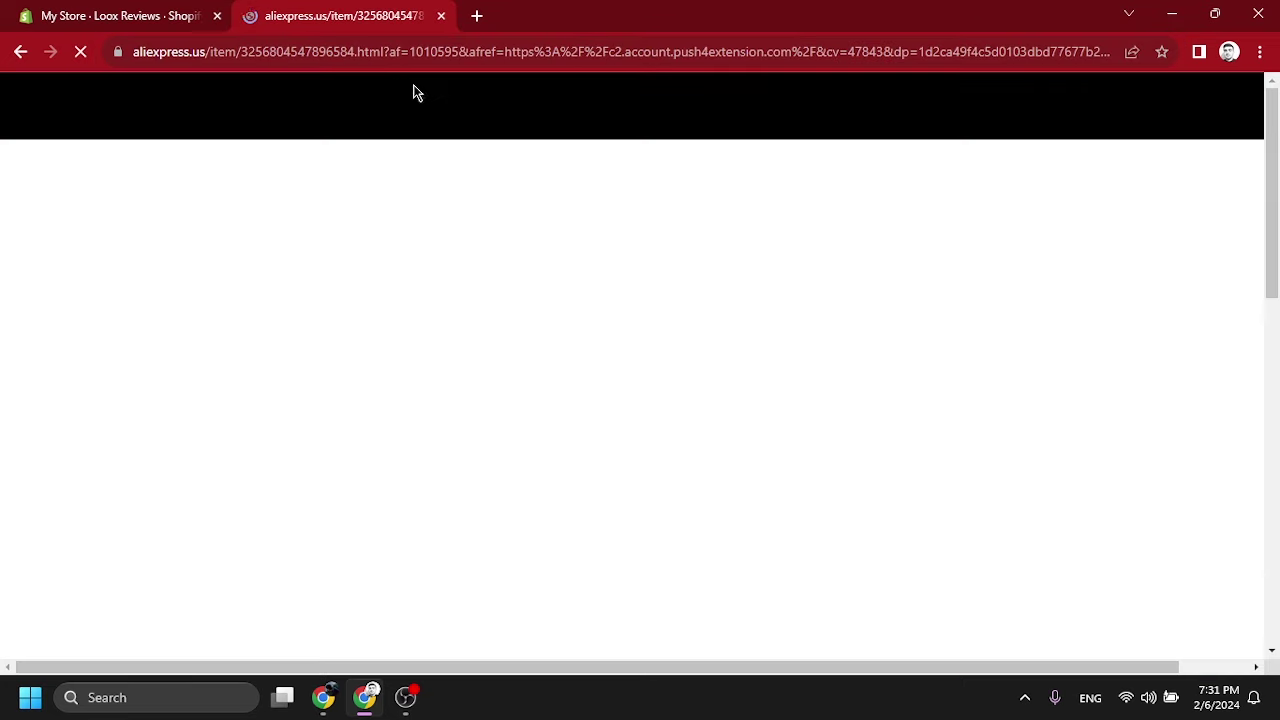
scroll(360, 363, down, 10)
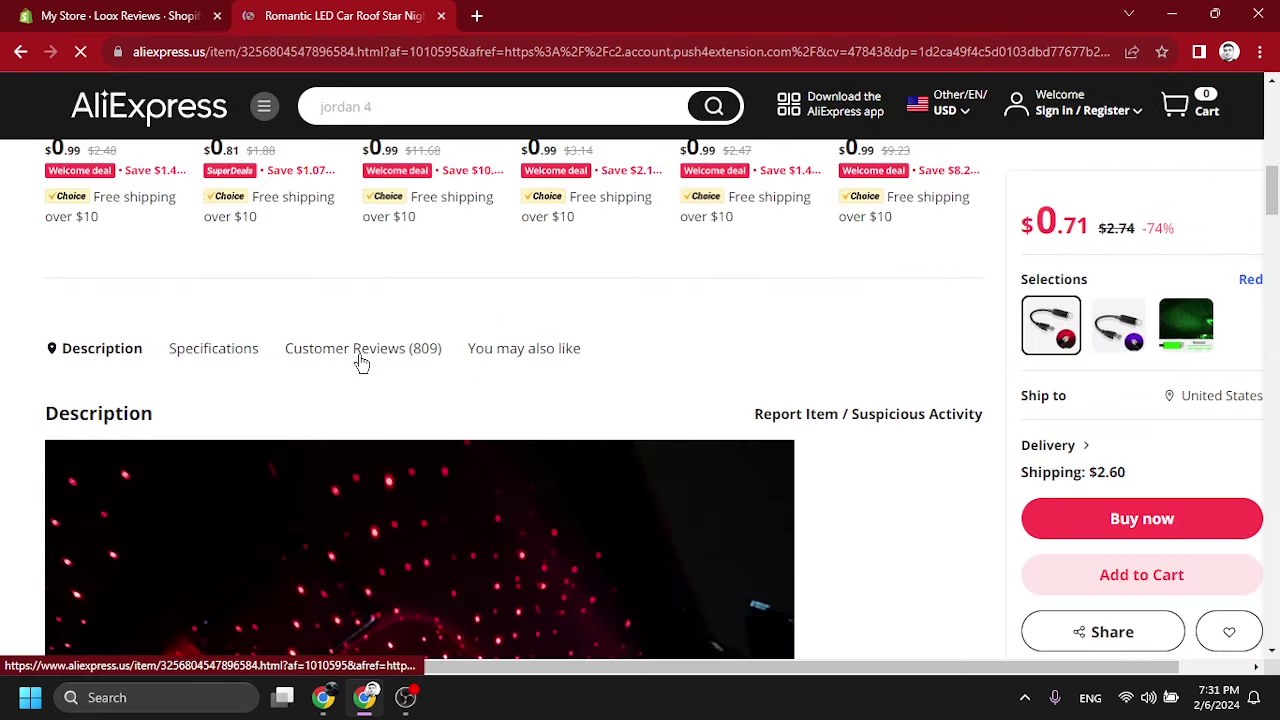
- Add the Import to Loox button from the Loox import reviews page to the browser's bookmarks bar and finish the instructions
click(140, 14)
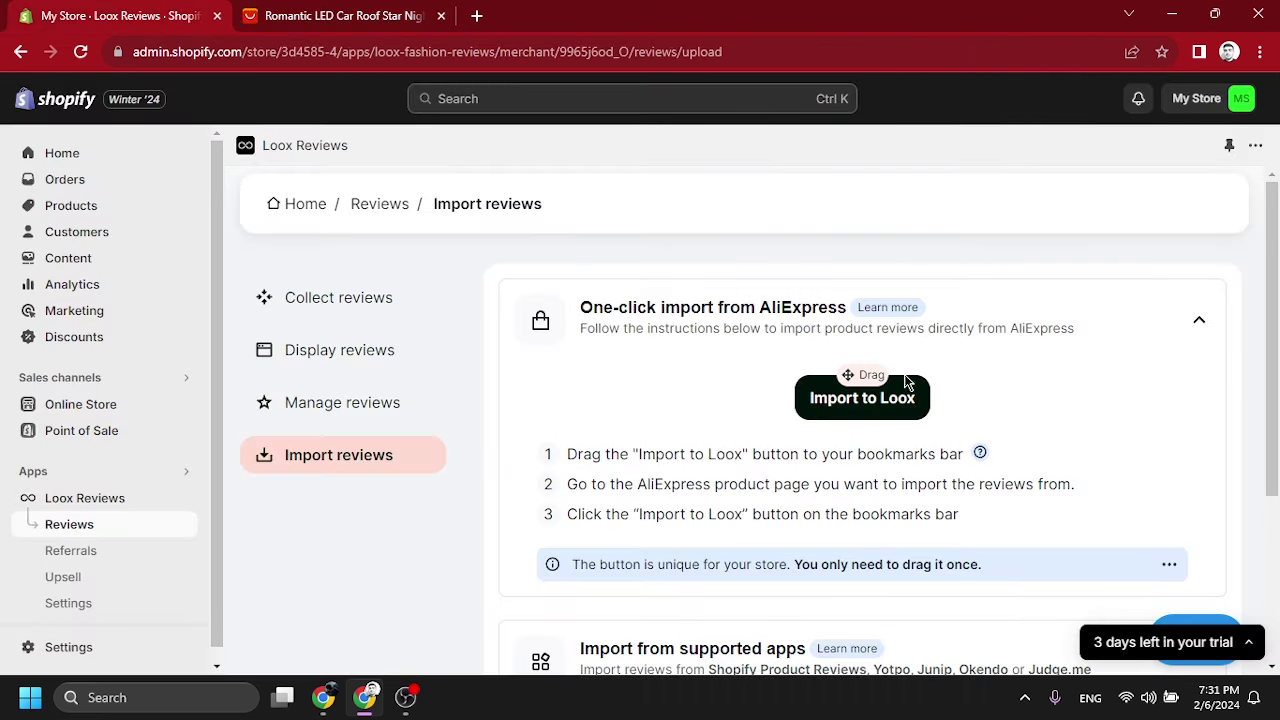
drag(854, 394, 644, 89)
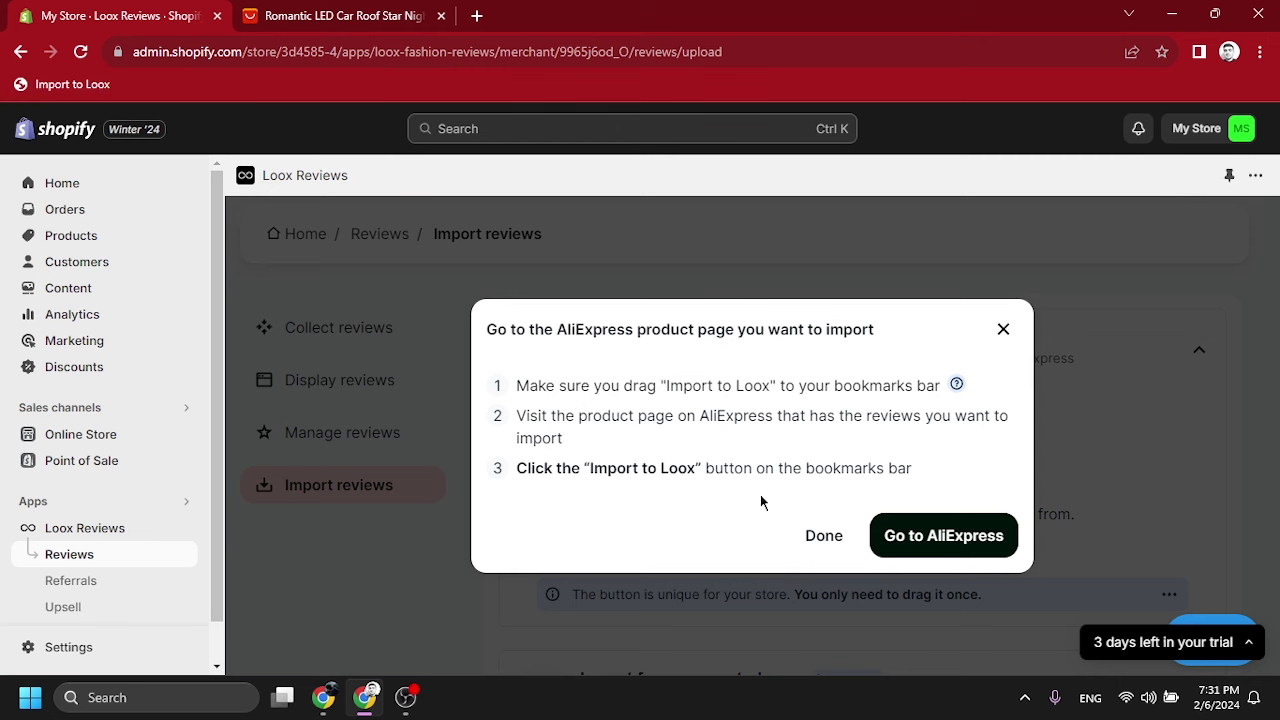
click(824, 536)
- Launch Import to Loox on the AliExpress product page after dismissing the notification subscription request
click(378, 12)
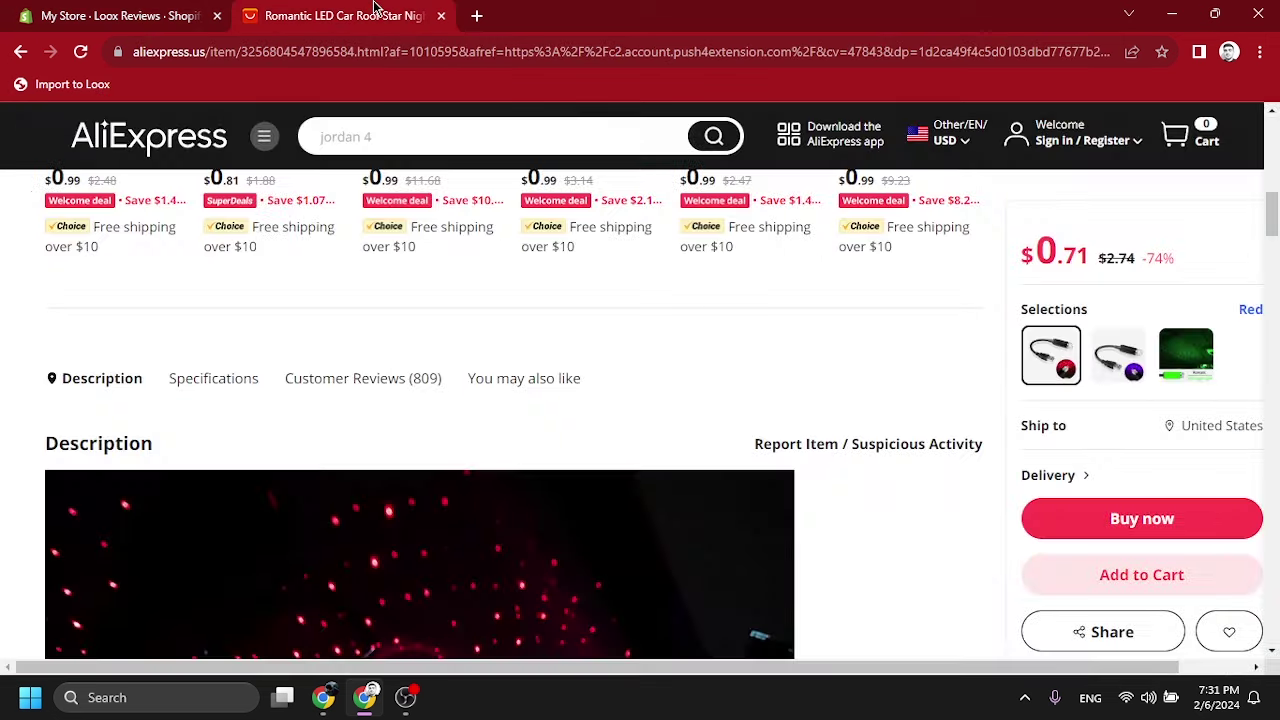
scroll(663, 291, down, 1)
scroll(677, 291, up, 10)
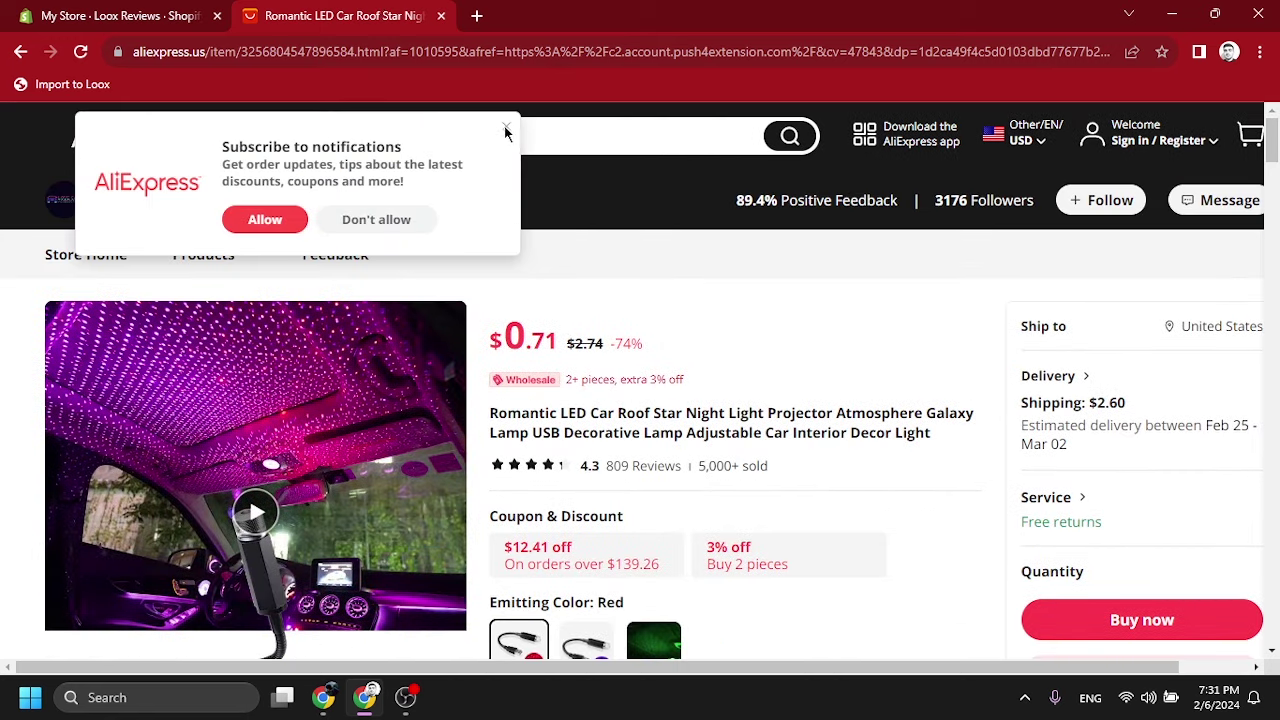
click(506, 130)
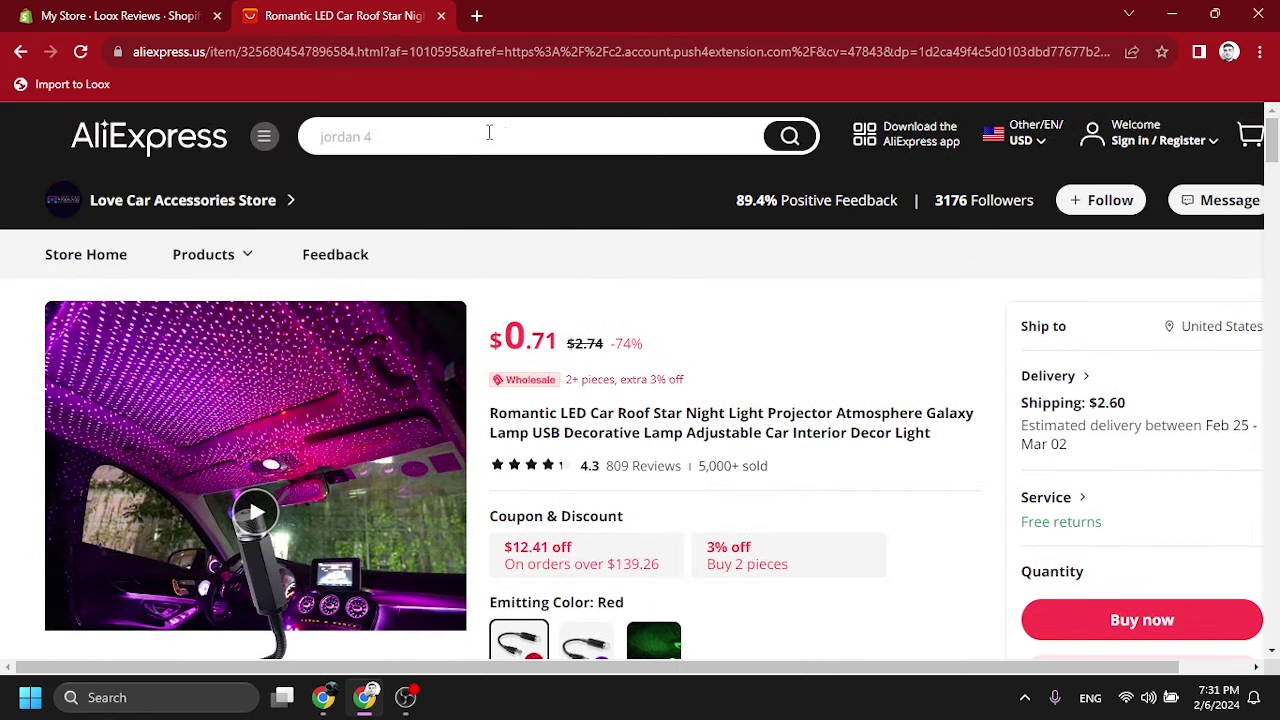
click(90, 85)
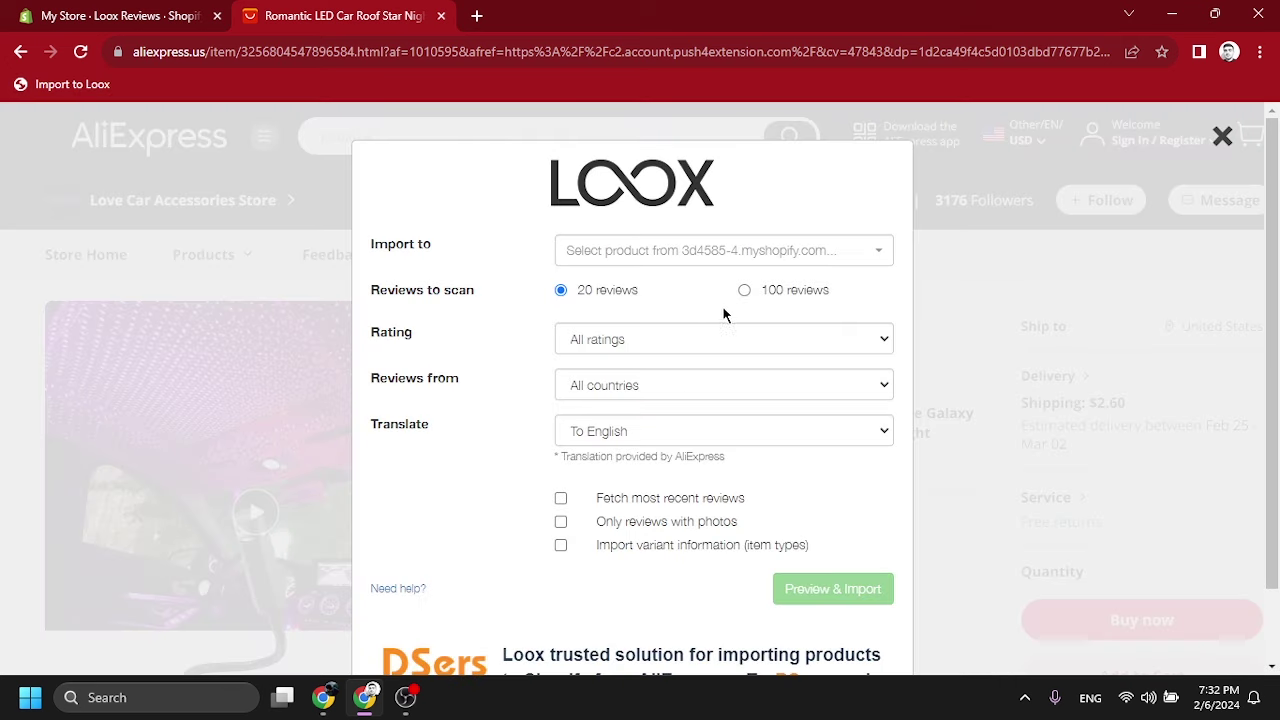
- Target the review import at the Hoodie product, scanning 20 reviews with 5 stars only from all countries
click(768, 263)
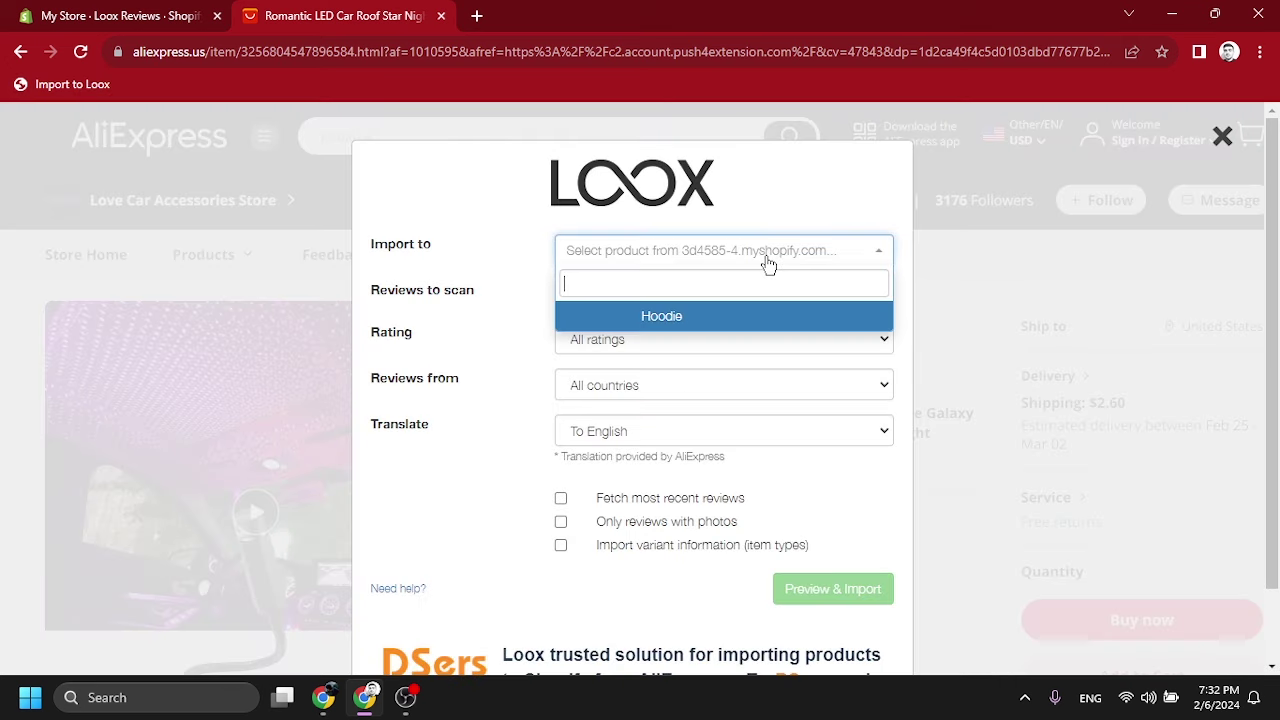
click(669, 321)
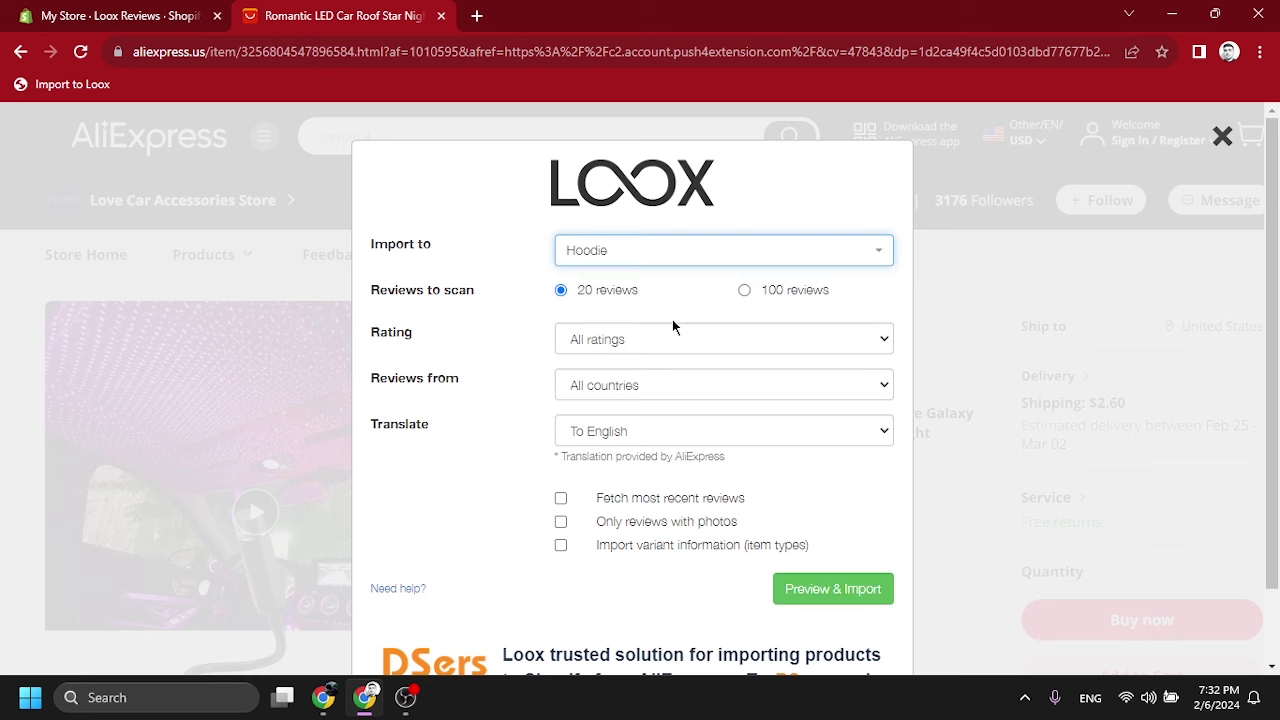
click(589, 294)
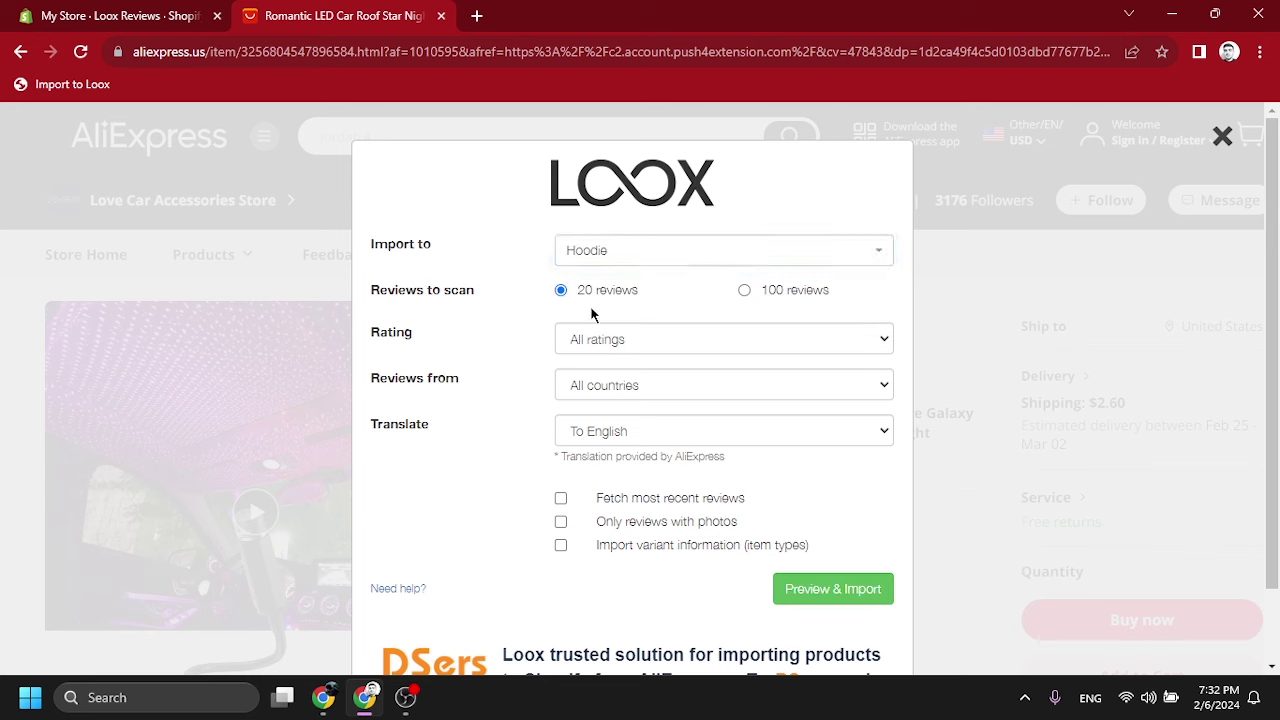
click(625, 345)
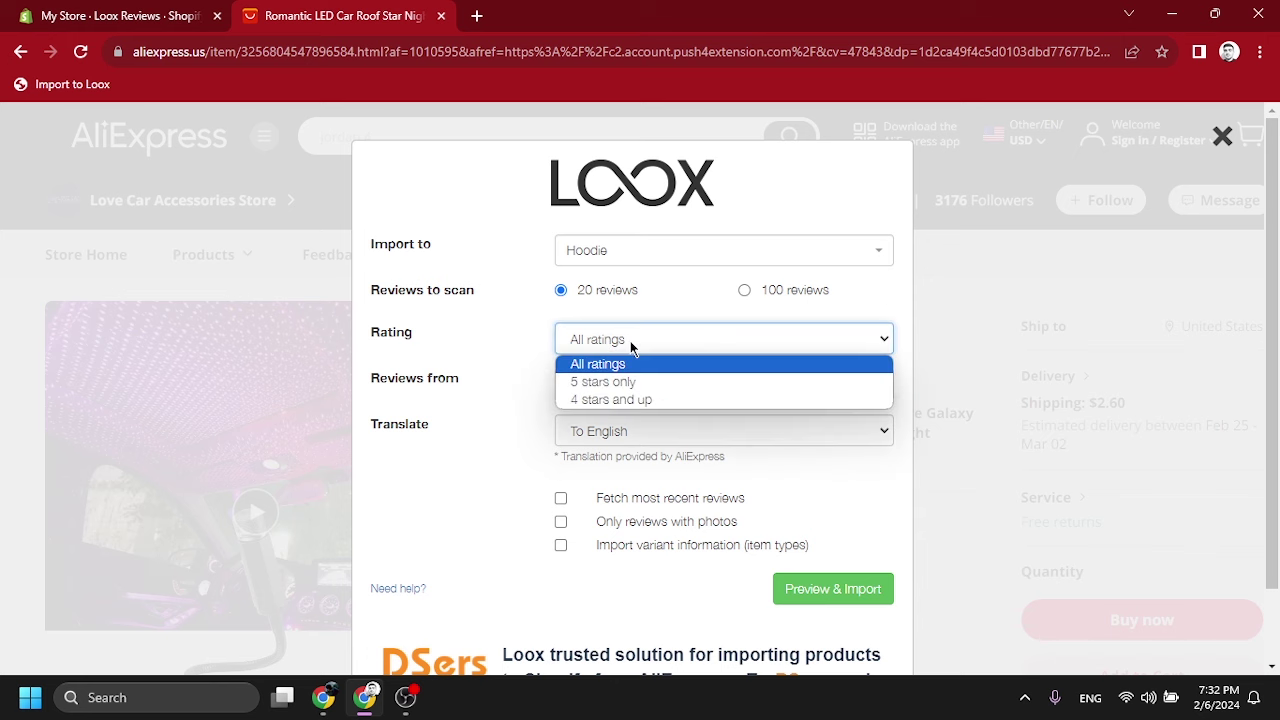
click(645, 400)
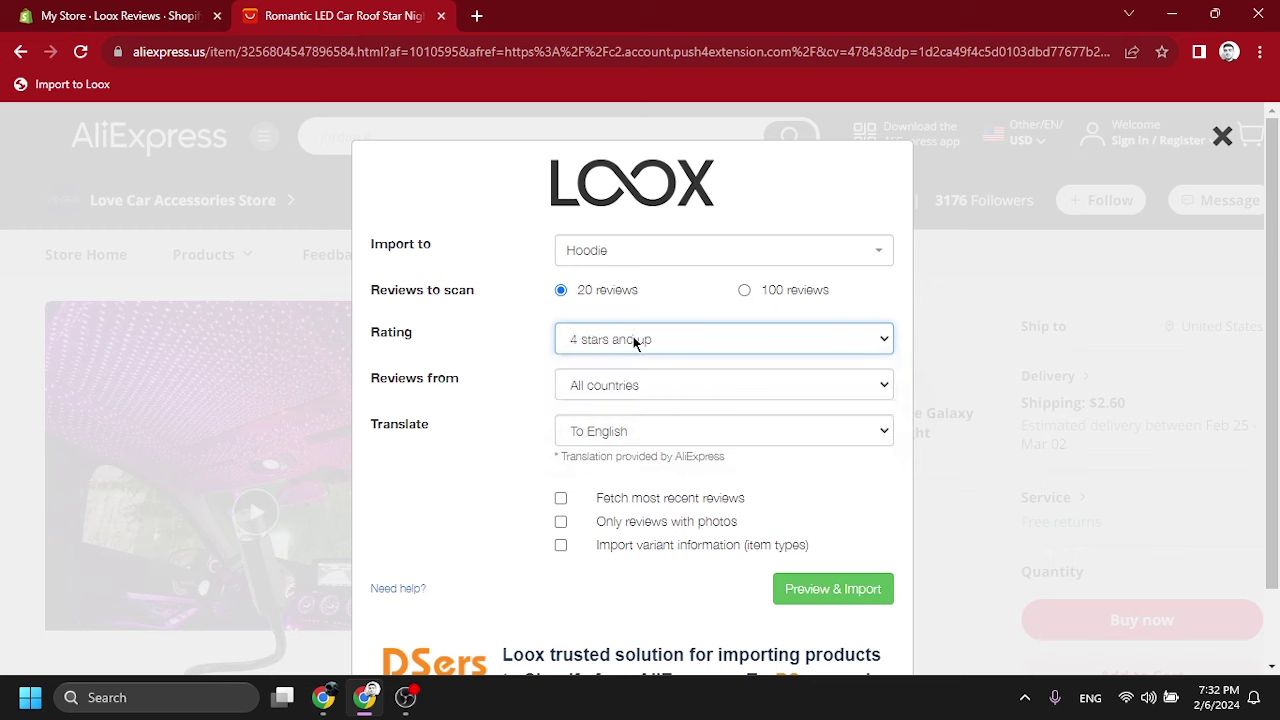
click(633, 341)
click(636, 388)
click(645, 388)
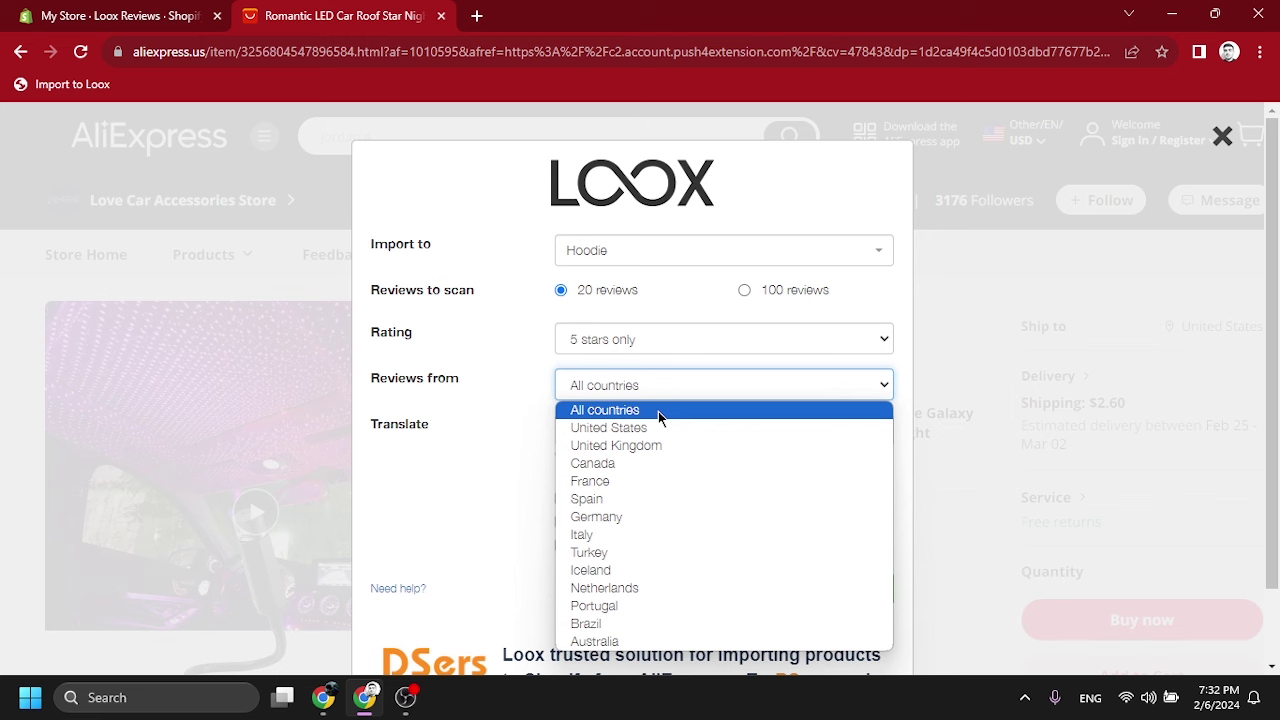
click(658, 413)
- Translate the reviews to Turkish, restrict the import to the most recent reviews with photos, and start the import preview
scroll(672, 415, down, 1)
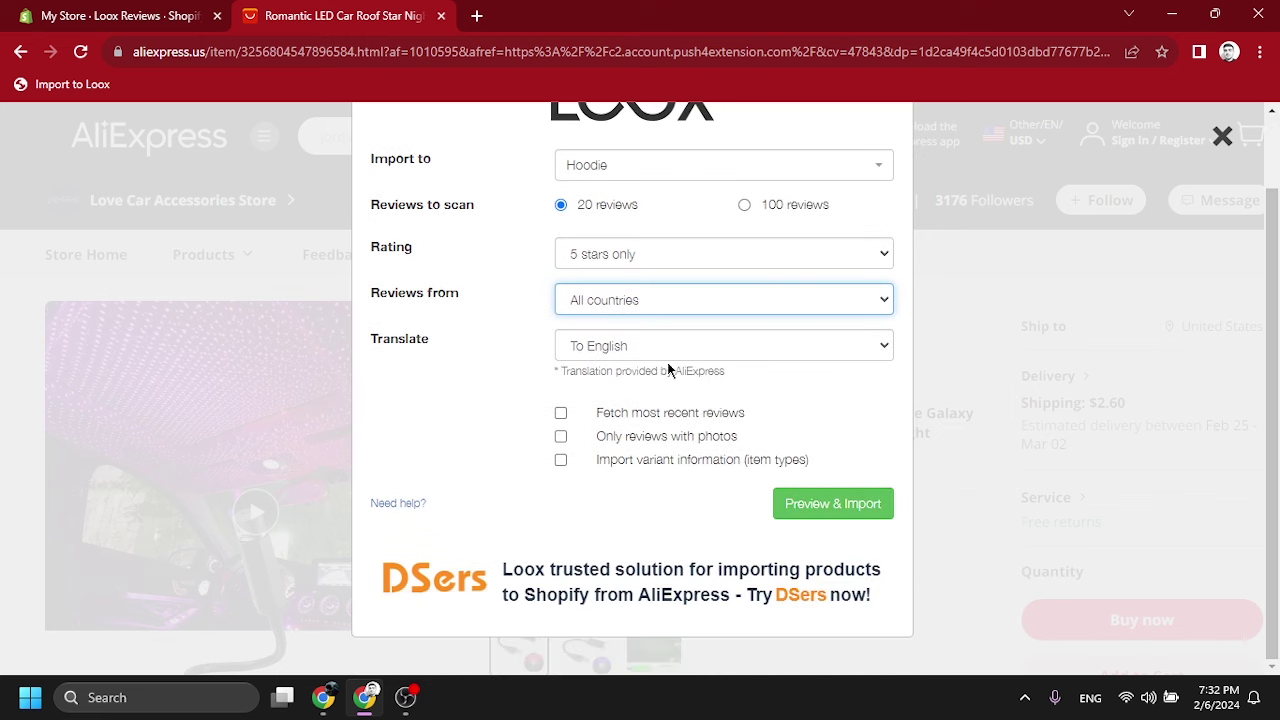
click(647, 347)
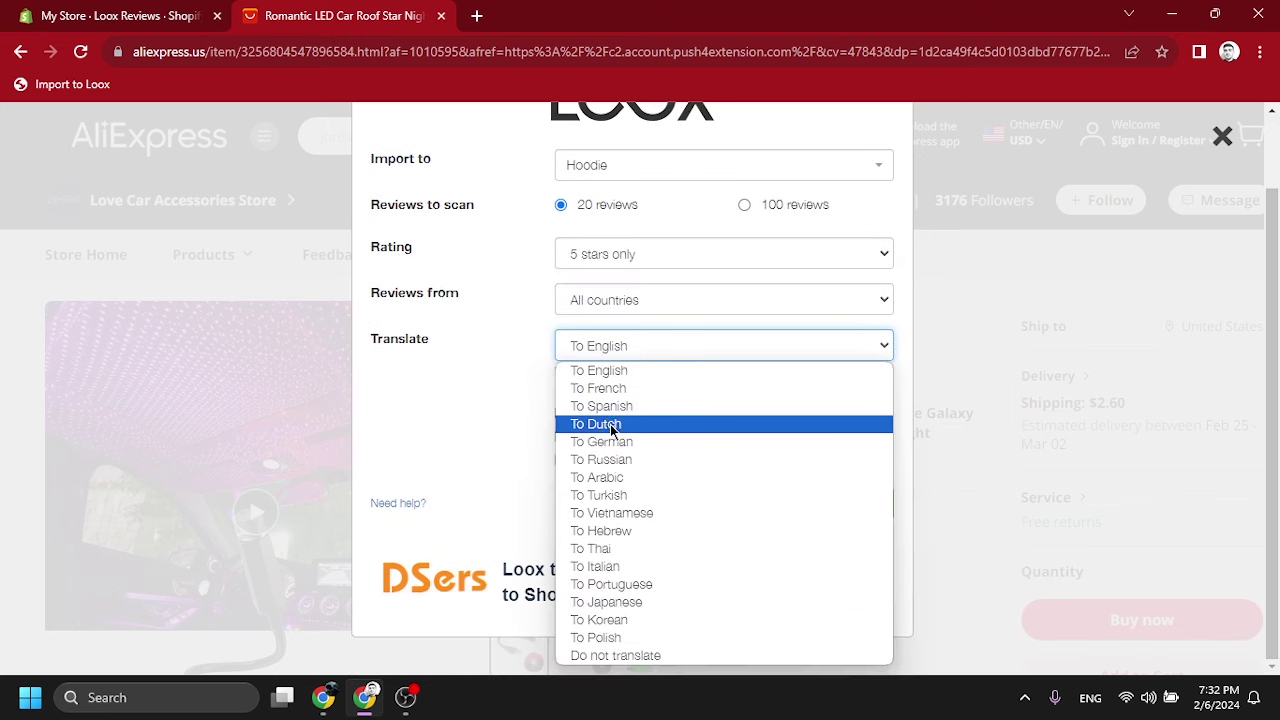
click(633, 512)
click(618, 350)
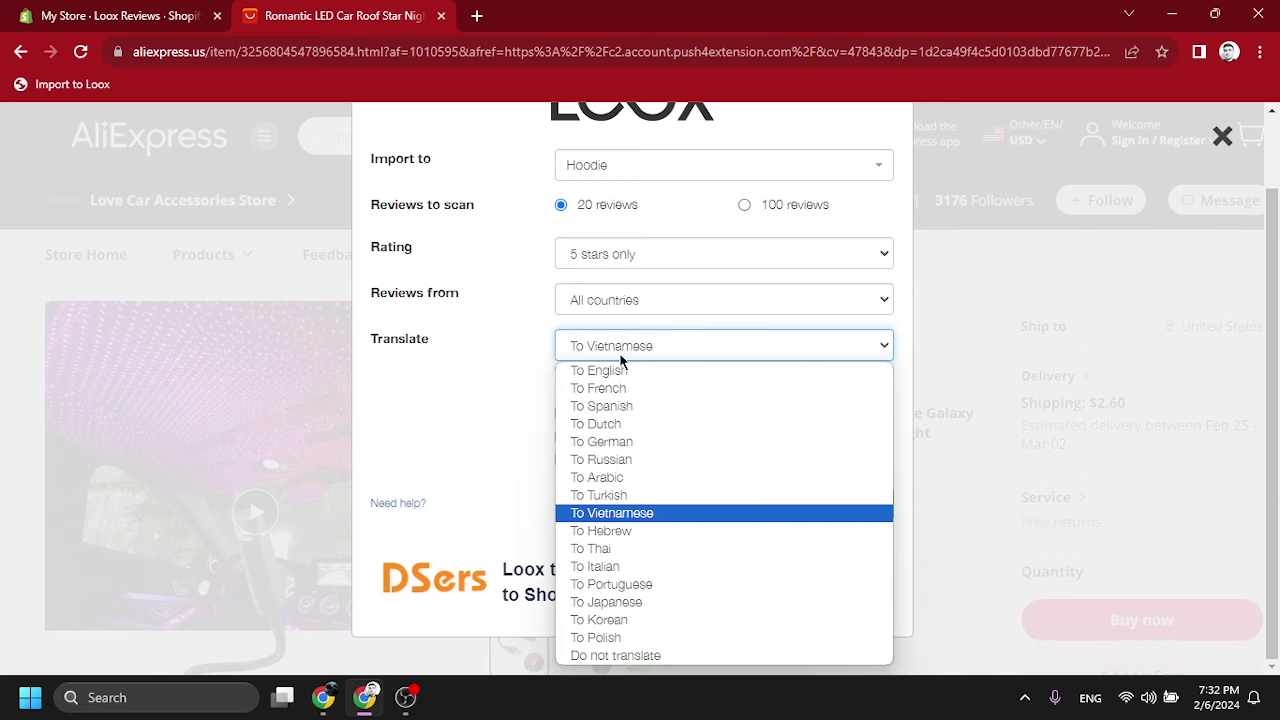
click(621, 494)
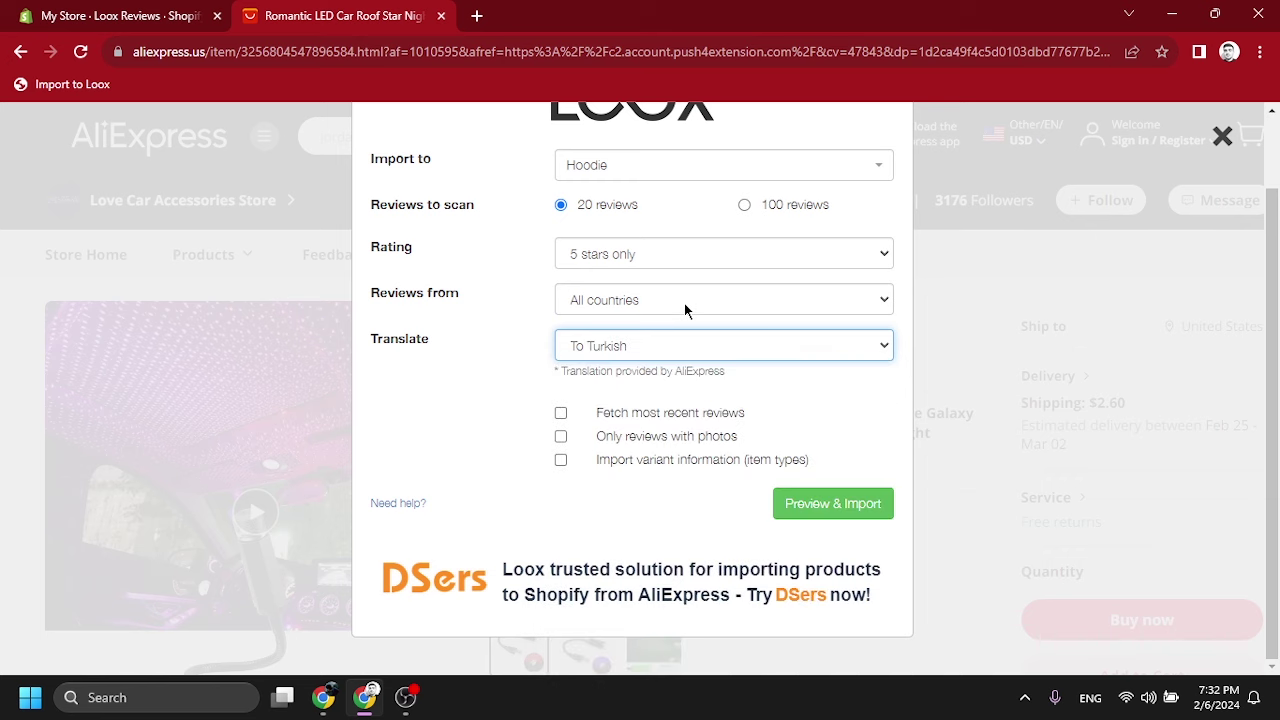
click(562, 415)
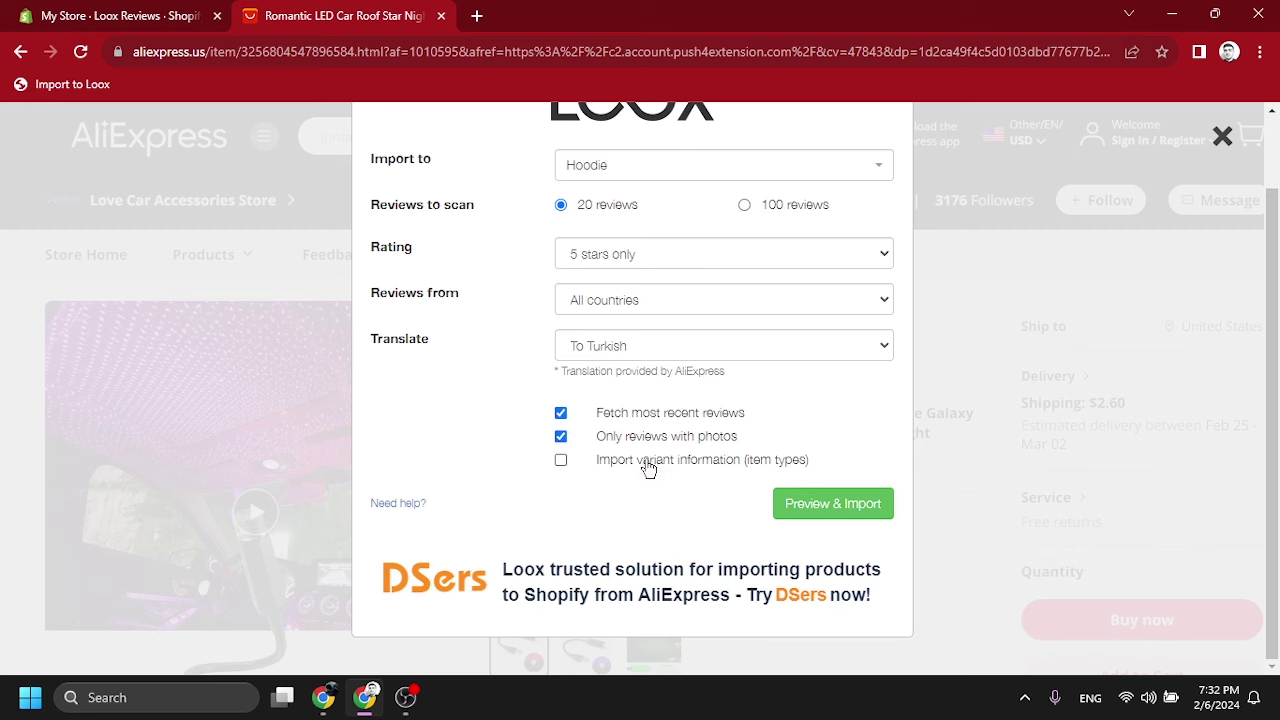
click(836, 510)
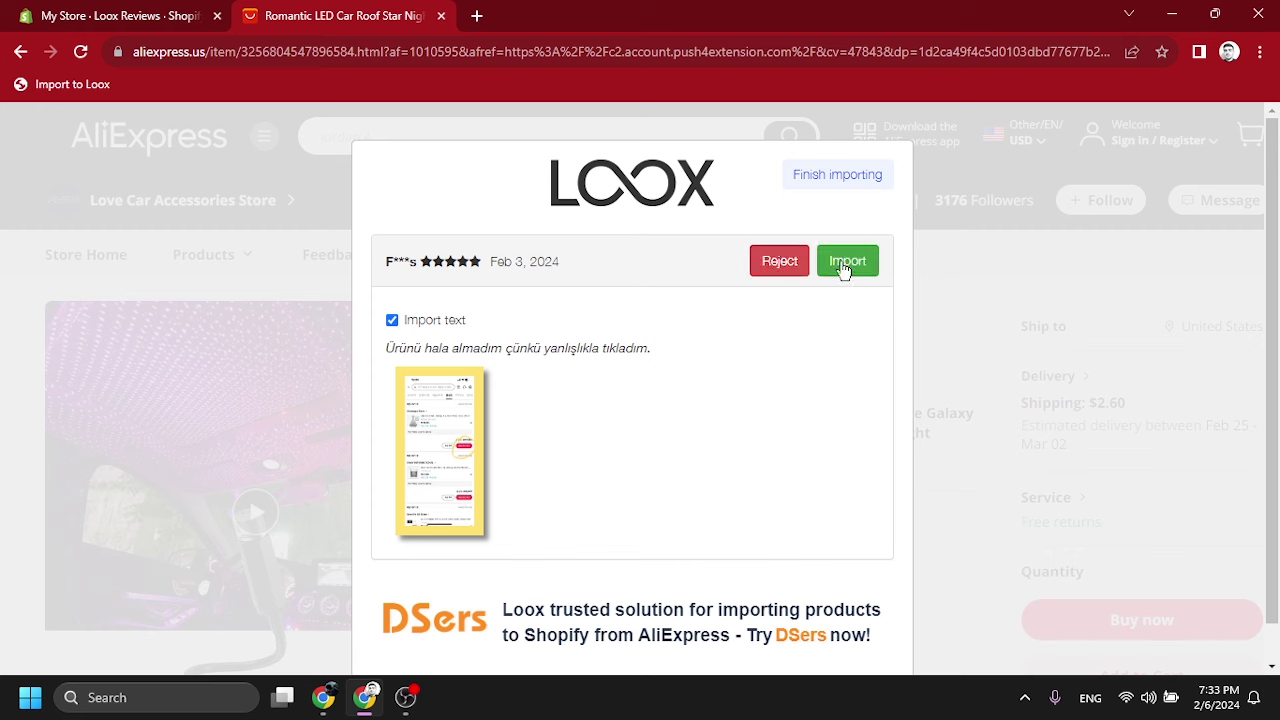
- Reject the reviews dated Feb 3 and Jan 22, 2024, and import those dated Jan 27, Jan 26 and Jan 24
click(788, 262)
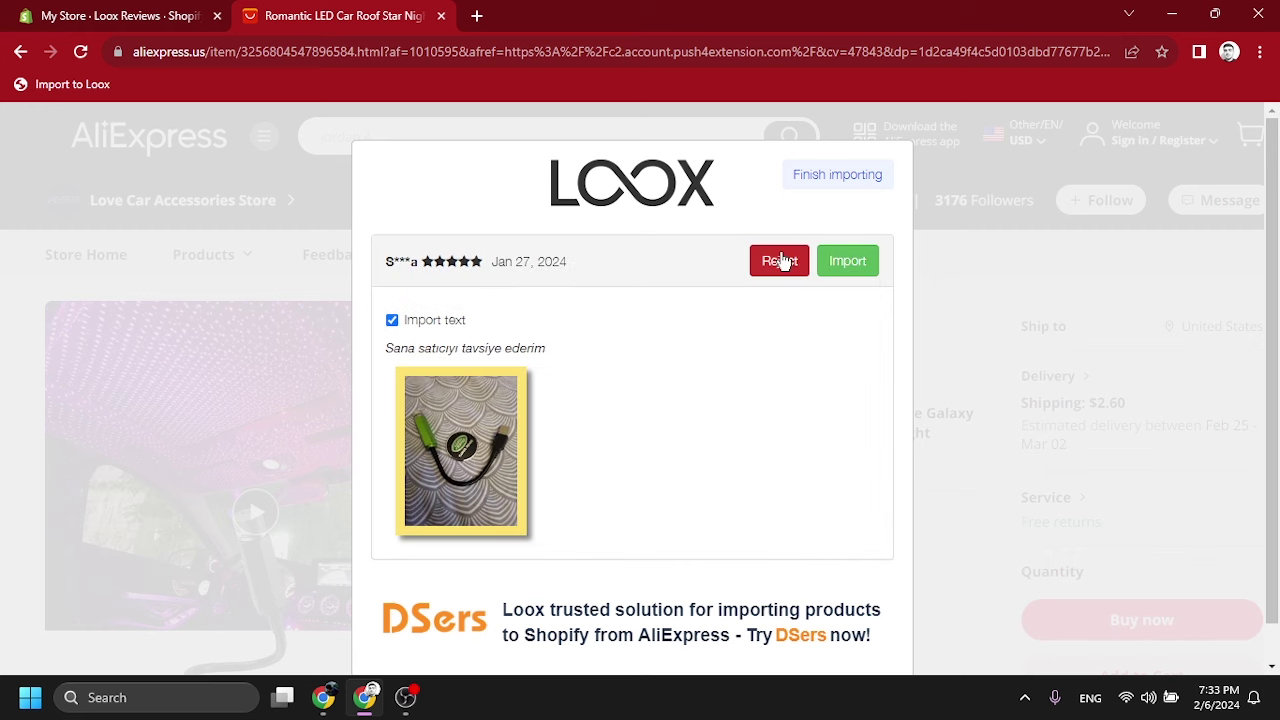
click(846, 265)
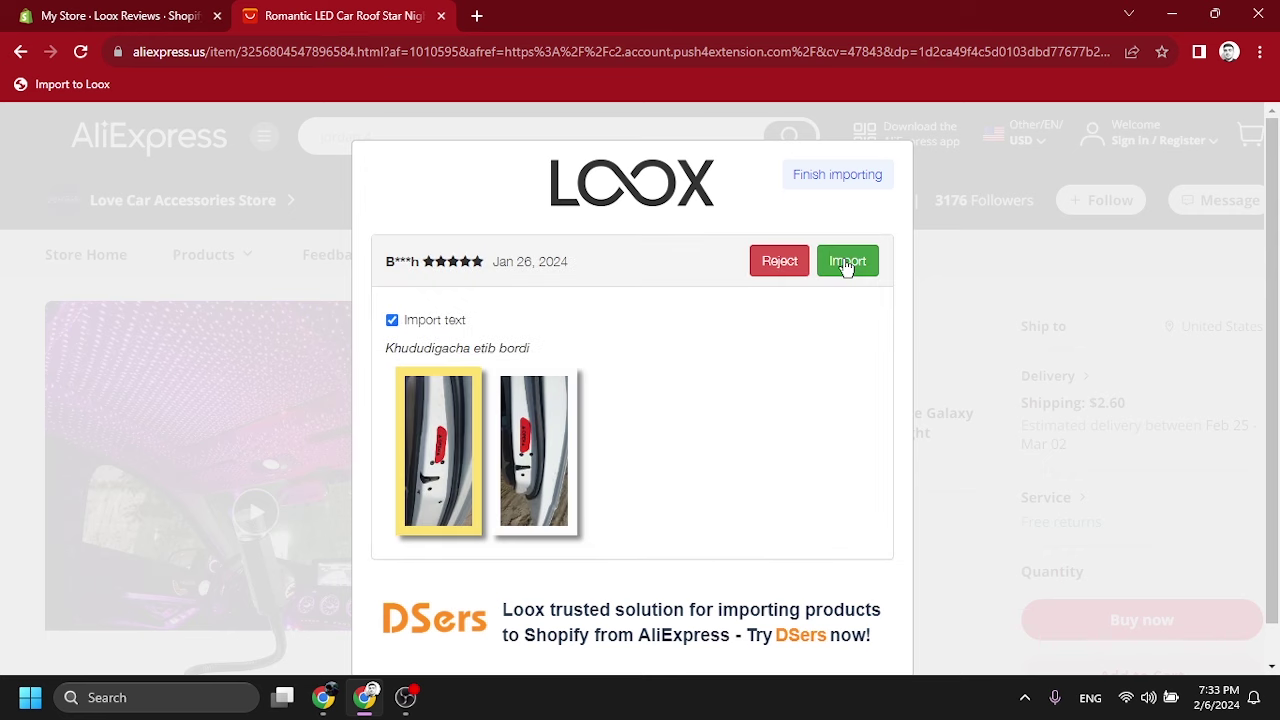
click(846, 265)
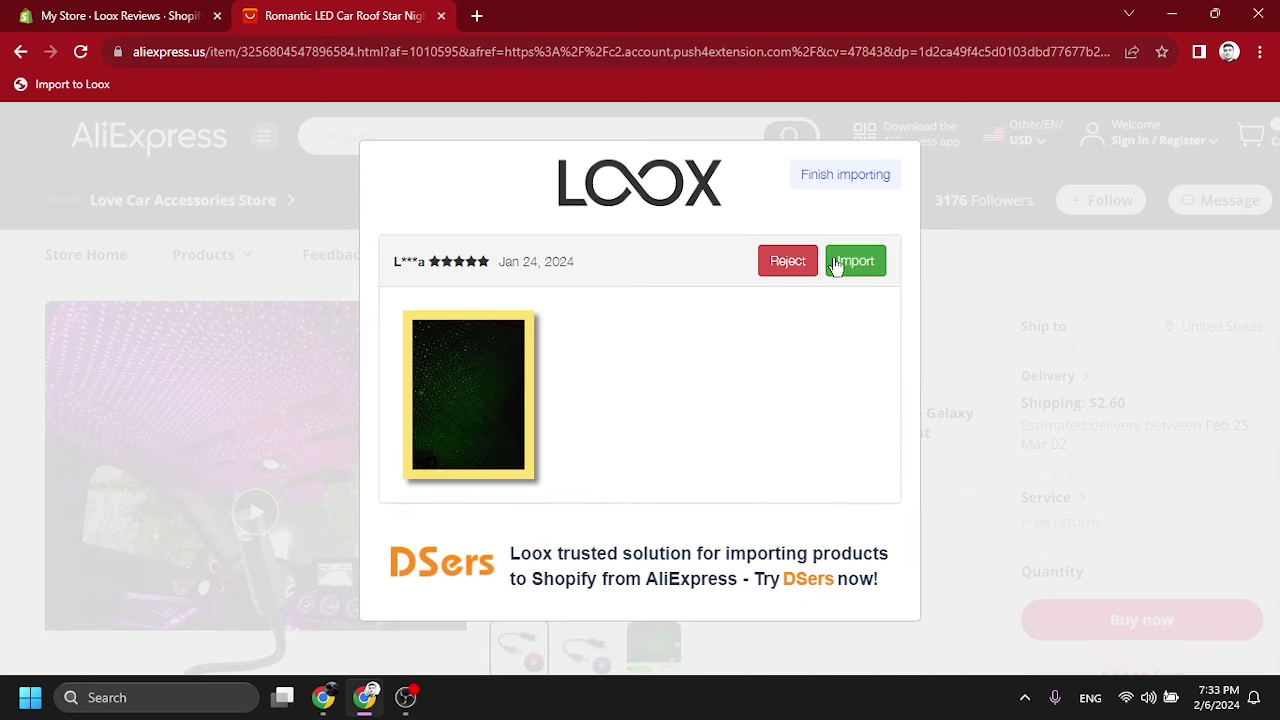
click(852, 263)
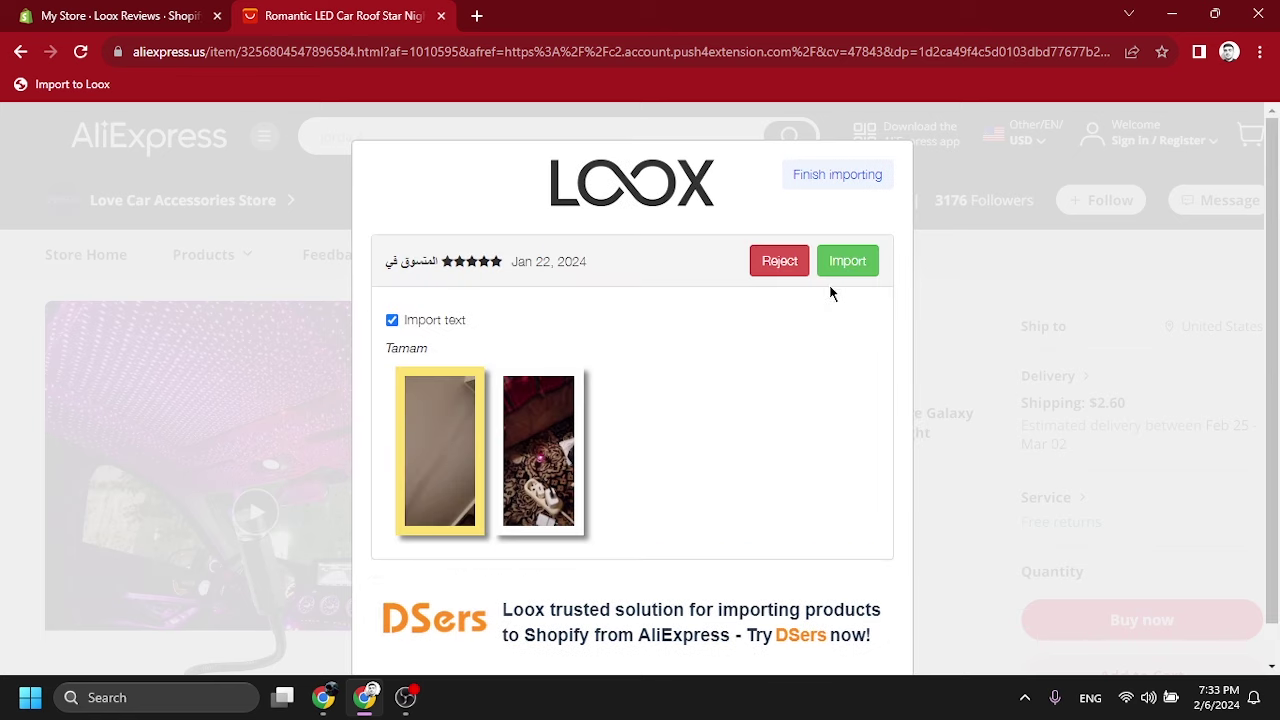
click(800, 268)
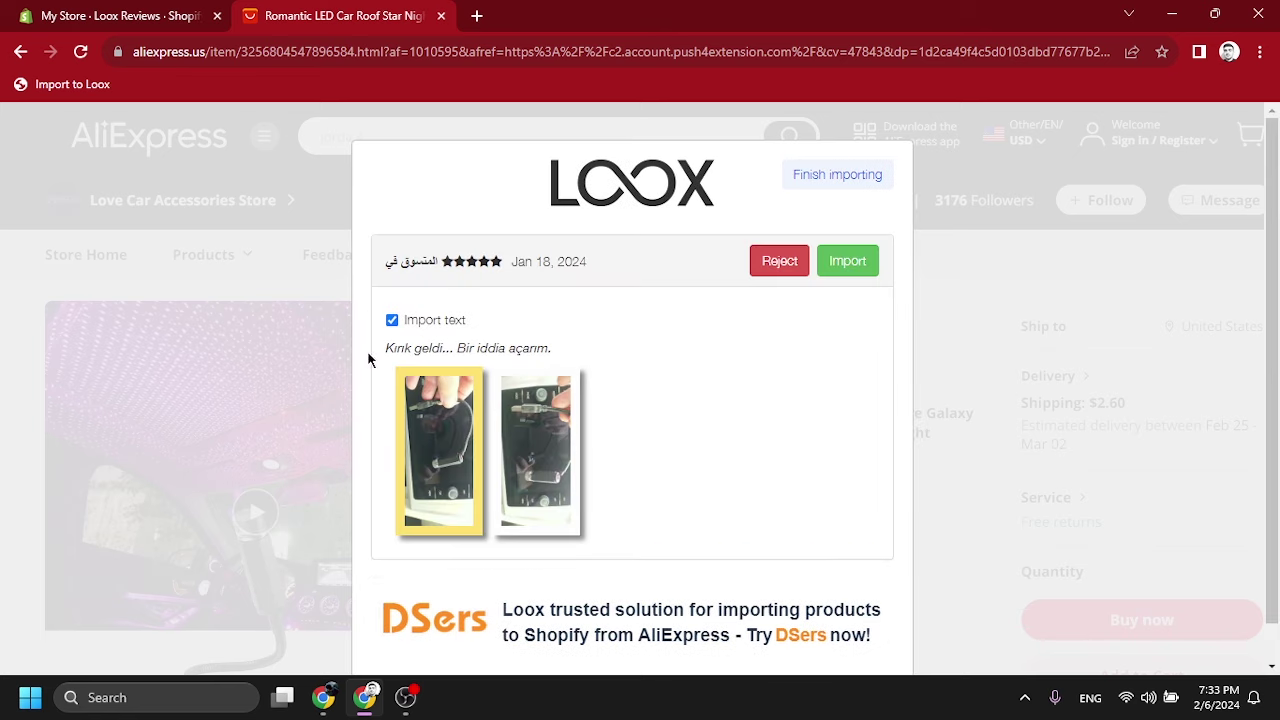
- Import the reviews dated Jan 18 and Jan 17, 2024, including their text
drag(383, 352, 541, 343)
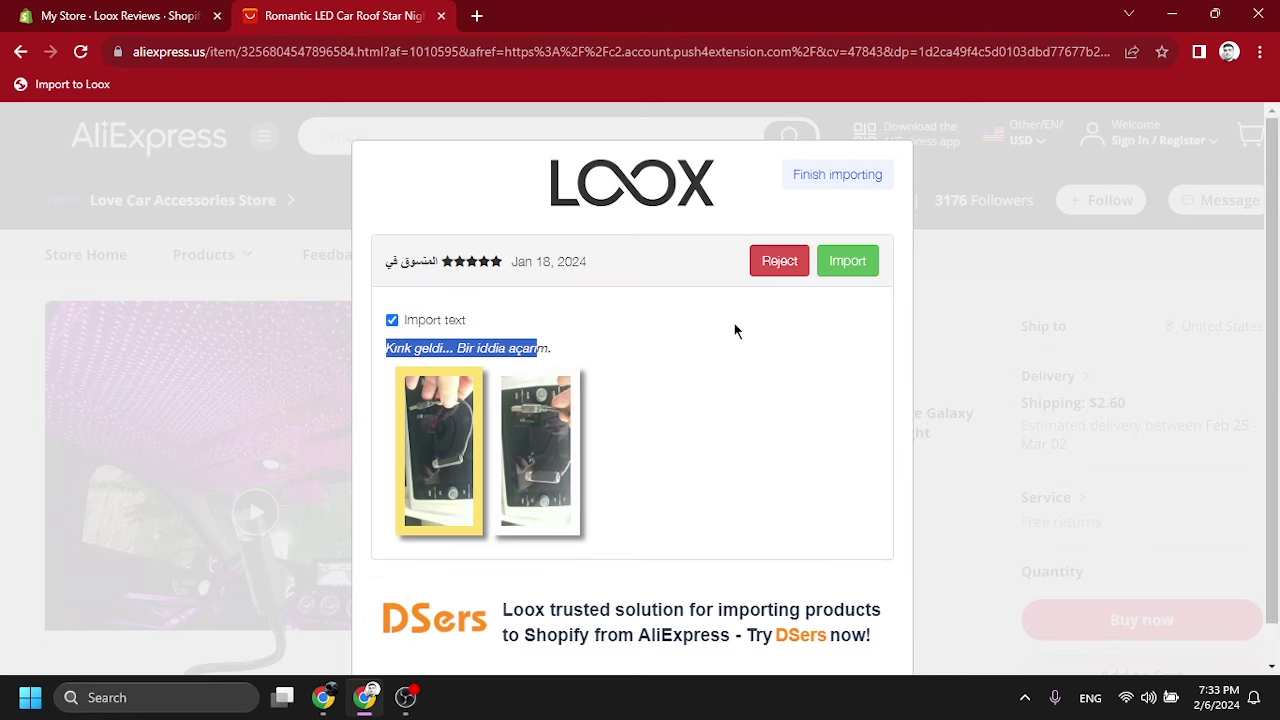
click(848, 263)
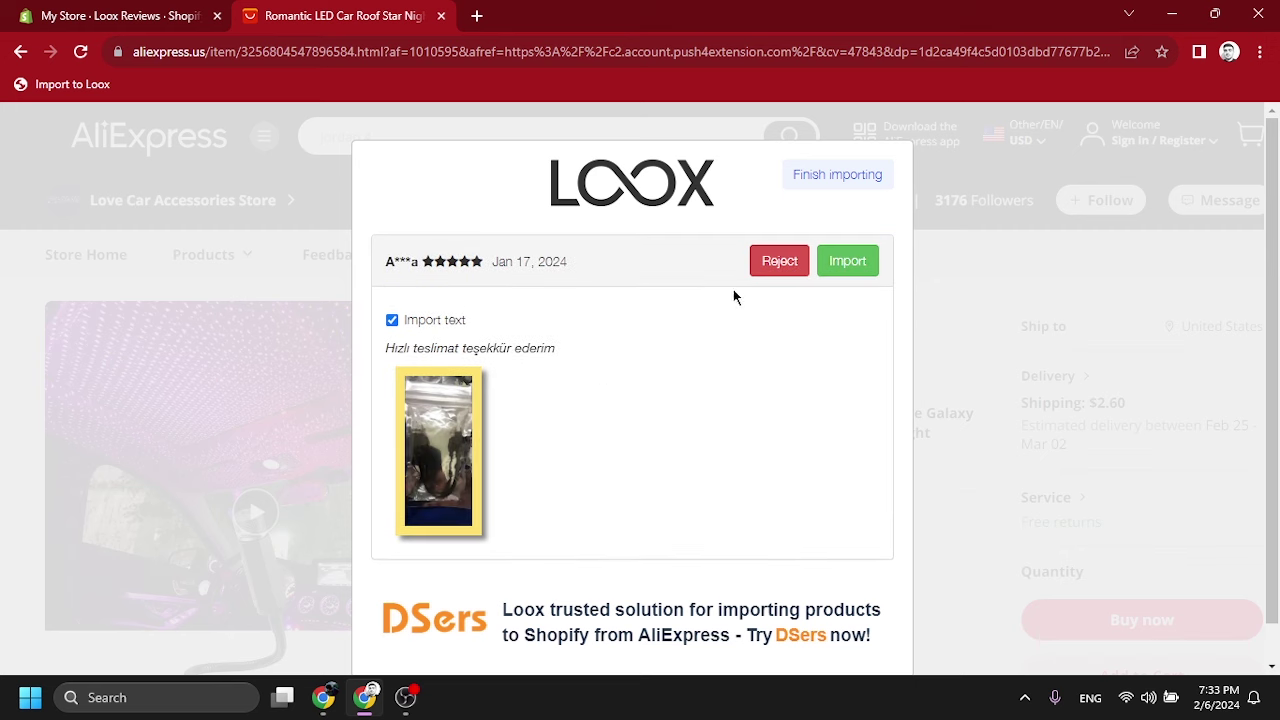
click(841, 274)
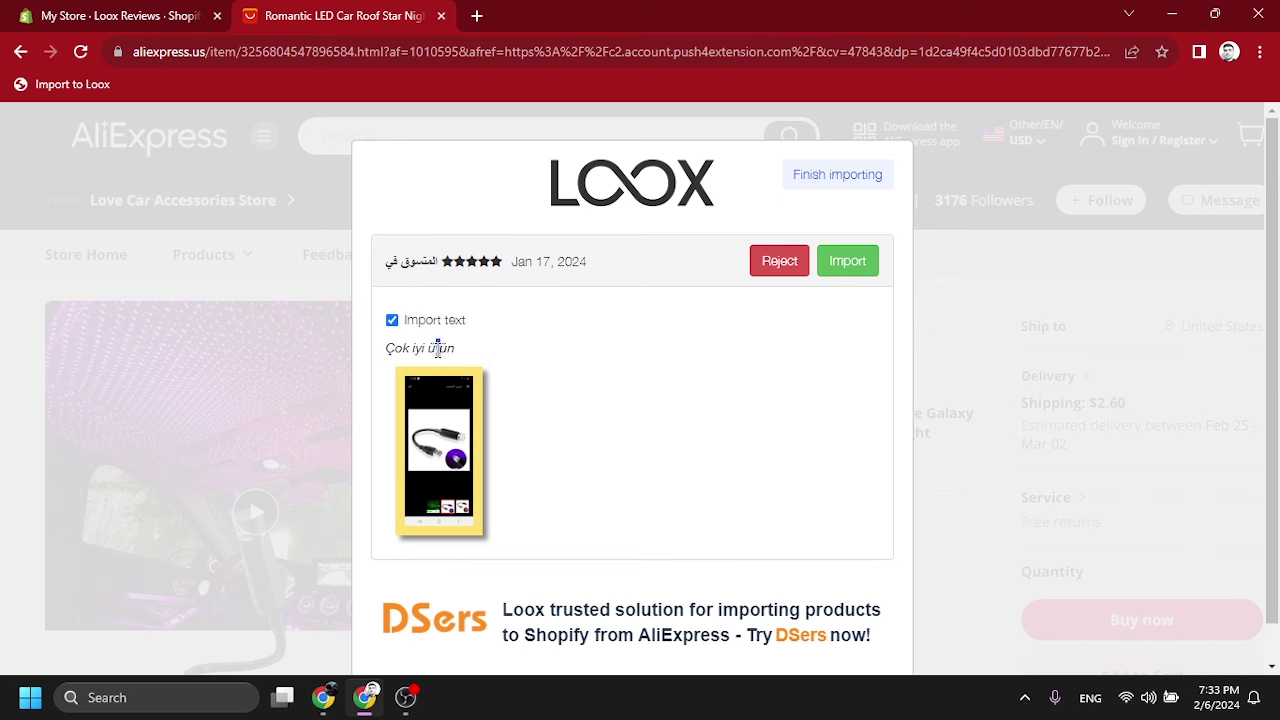
drag(437, 347, 382, 350)
click(465, 352)
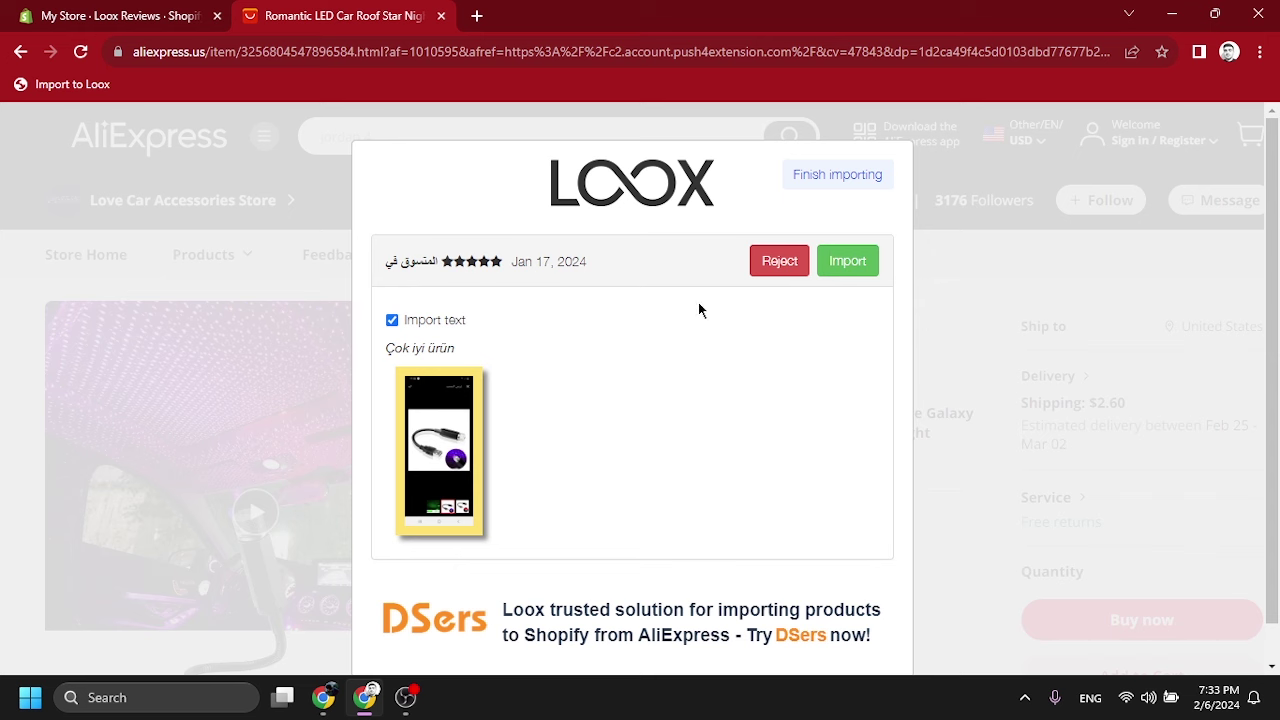
click(865, 264)
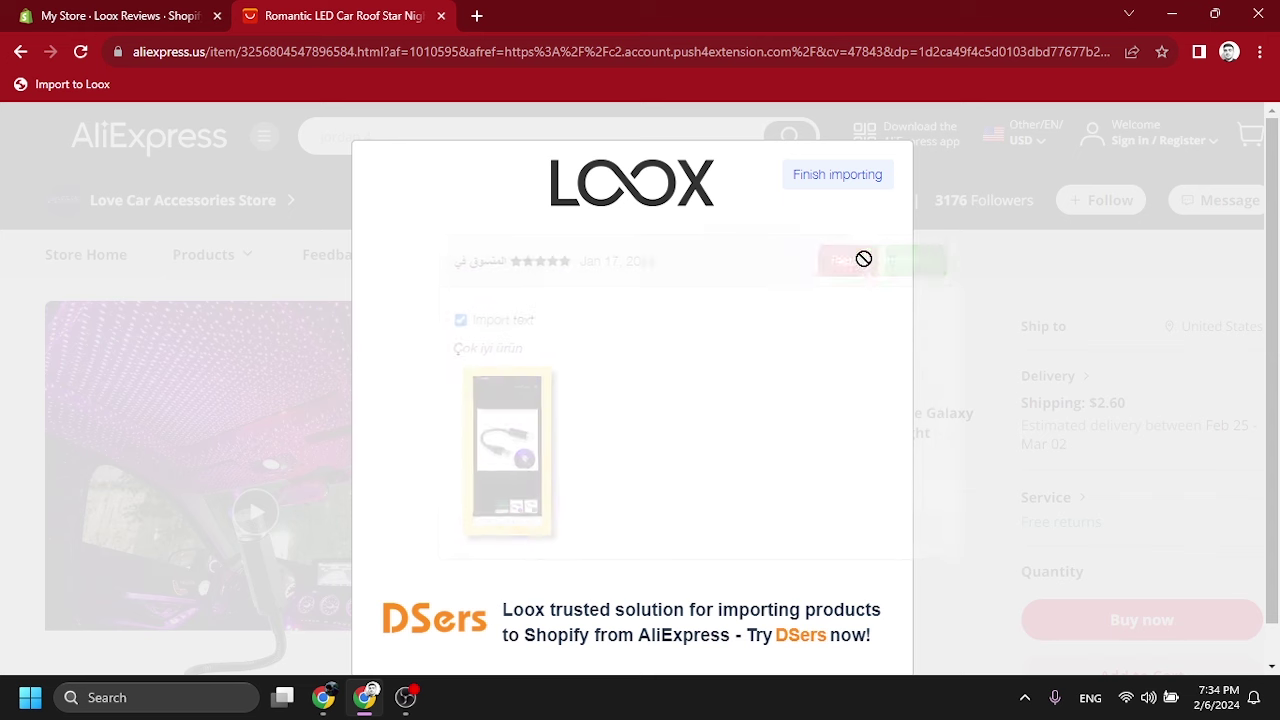
- Import the reviews dated Dec 7 and Nov 30, 2023, and close the Loox importer and the AliExpress product page
click(830, 270)
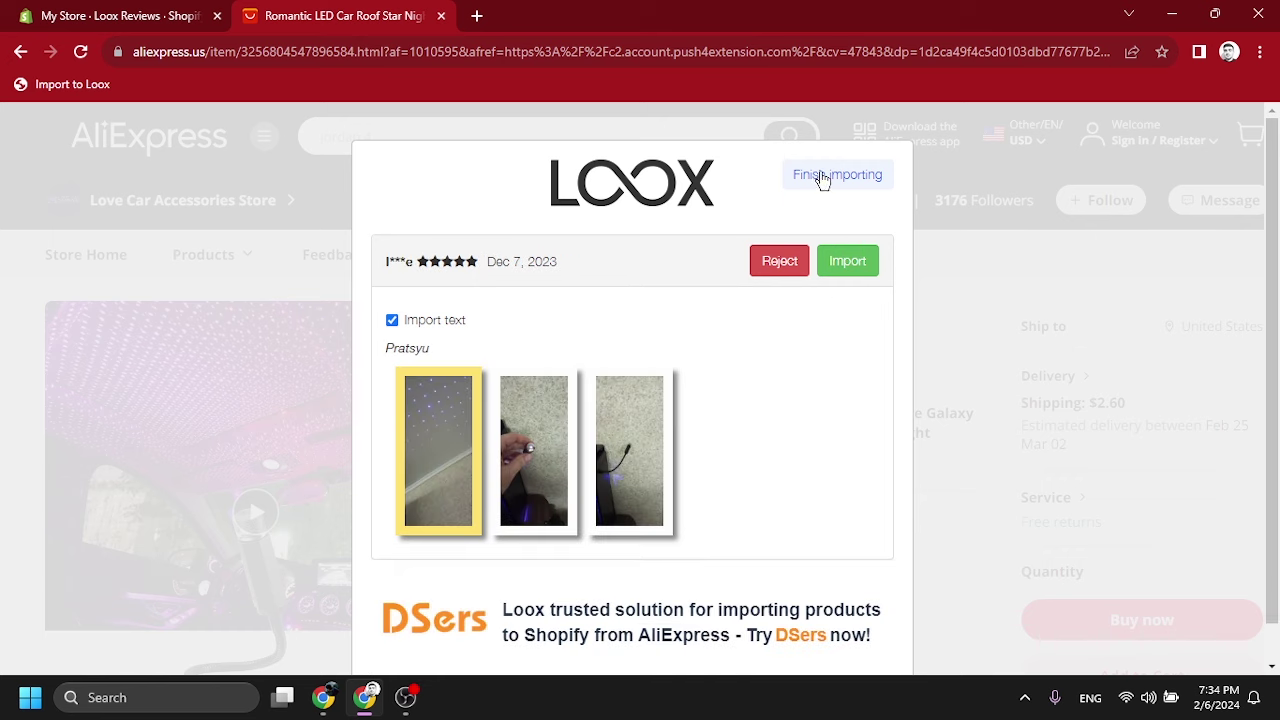
click(846, 270)
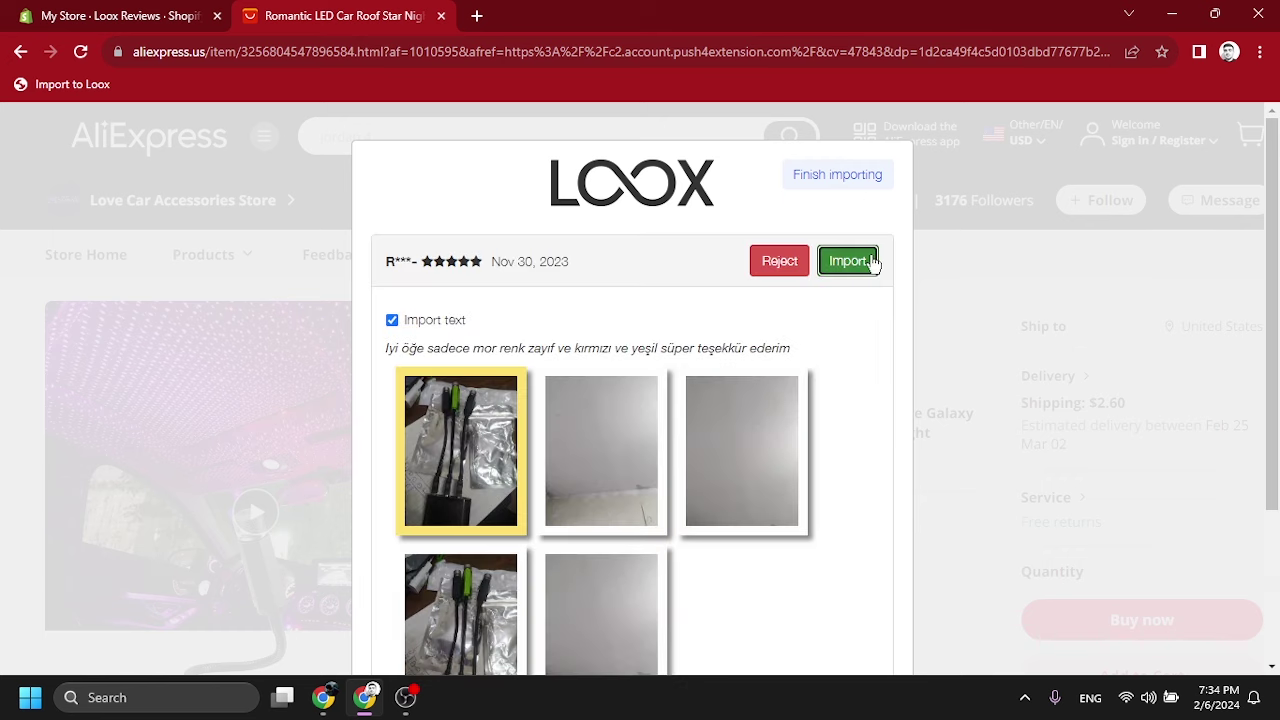
click(848, 261)
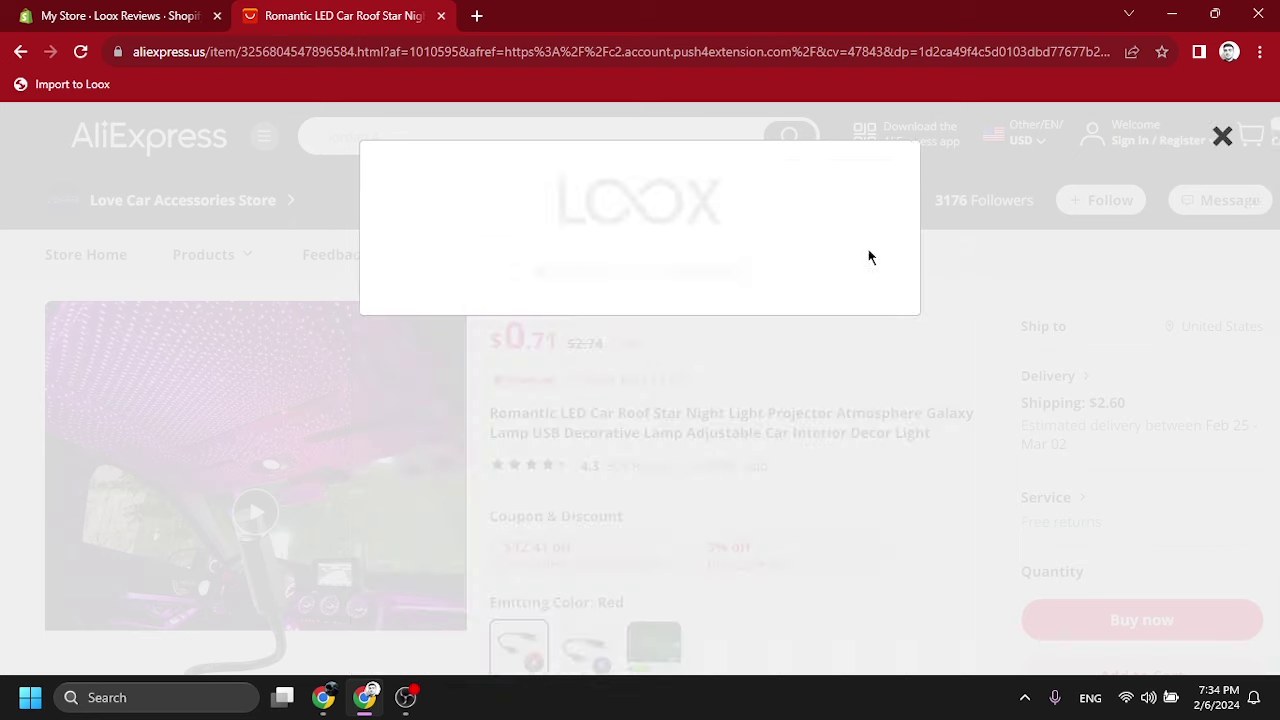
click(1223, 137)
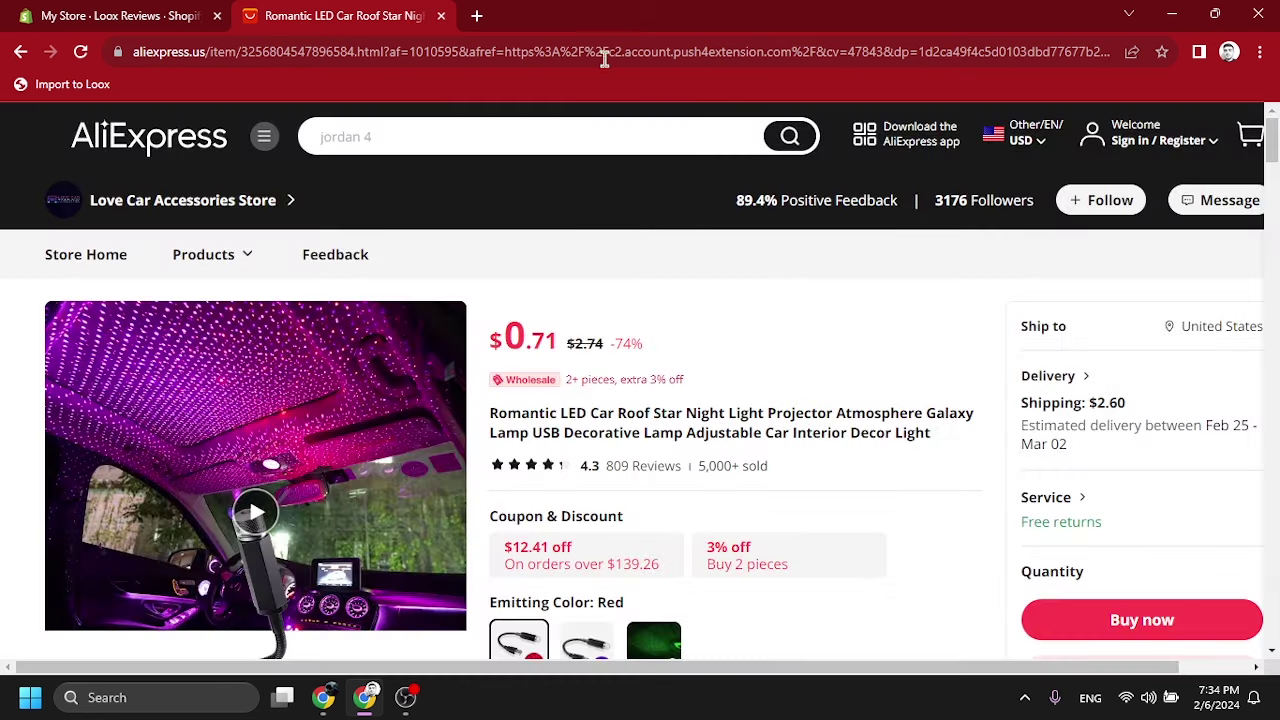
click(443, 16)
- Open Loox's review management and examine the imported Hoodie reviews and the publishing options of the Jan. 24th review
scroll(560, 350, down, 1)
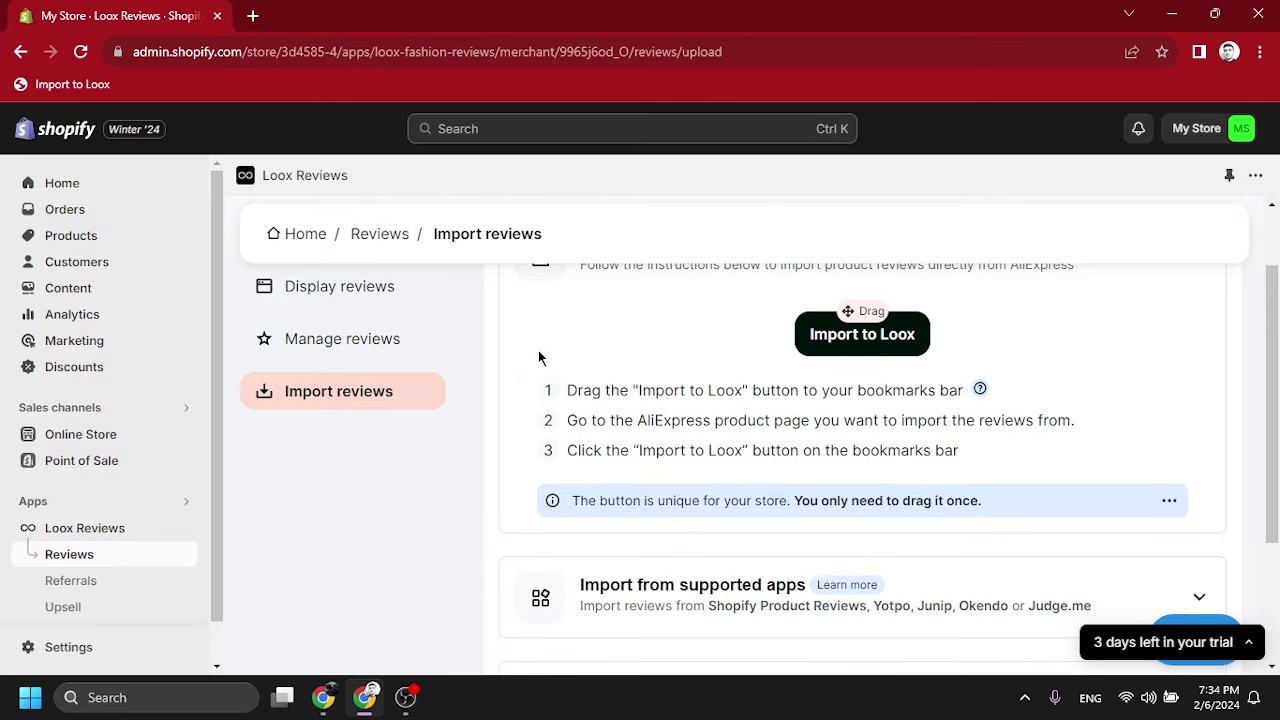
click(348, 341)
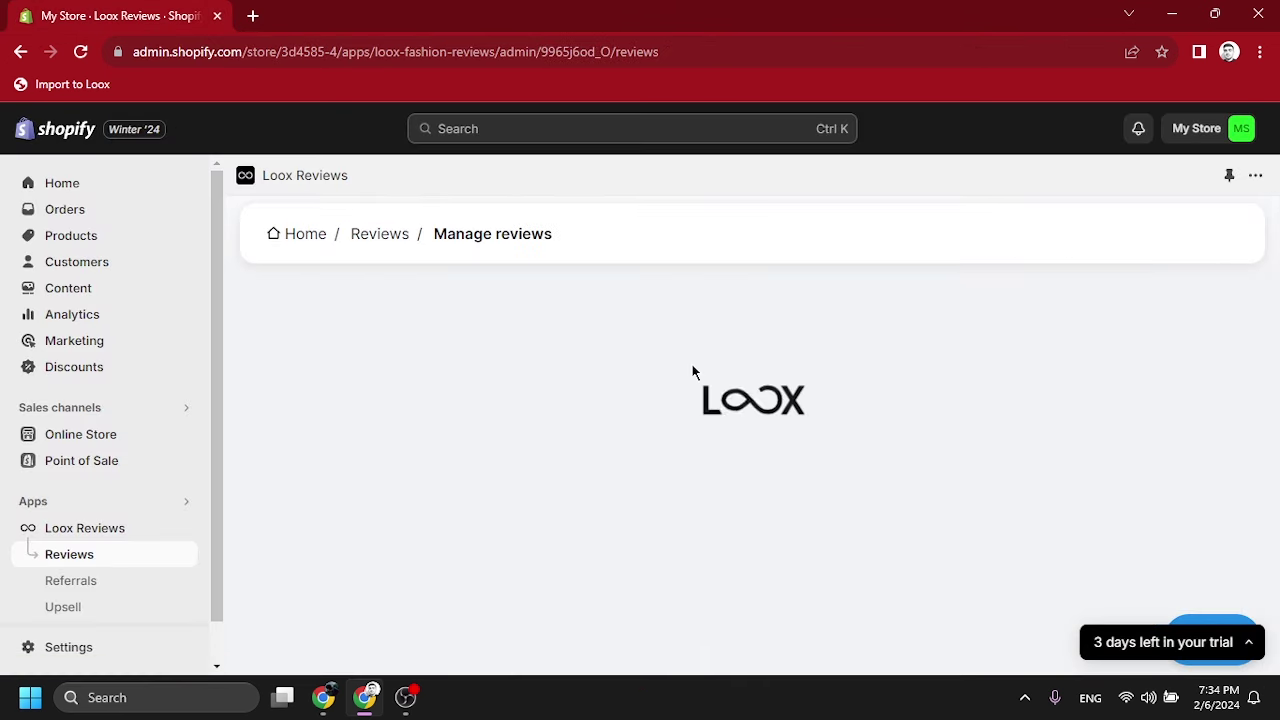
scroll(800, 392, down, 4)
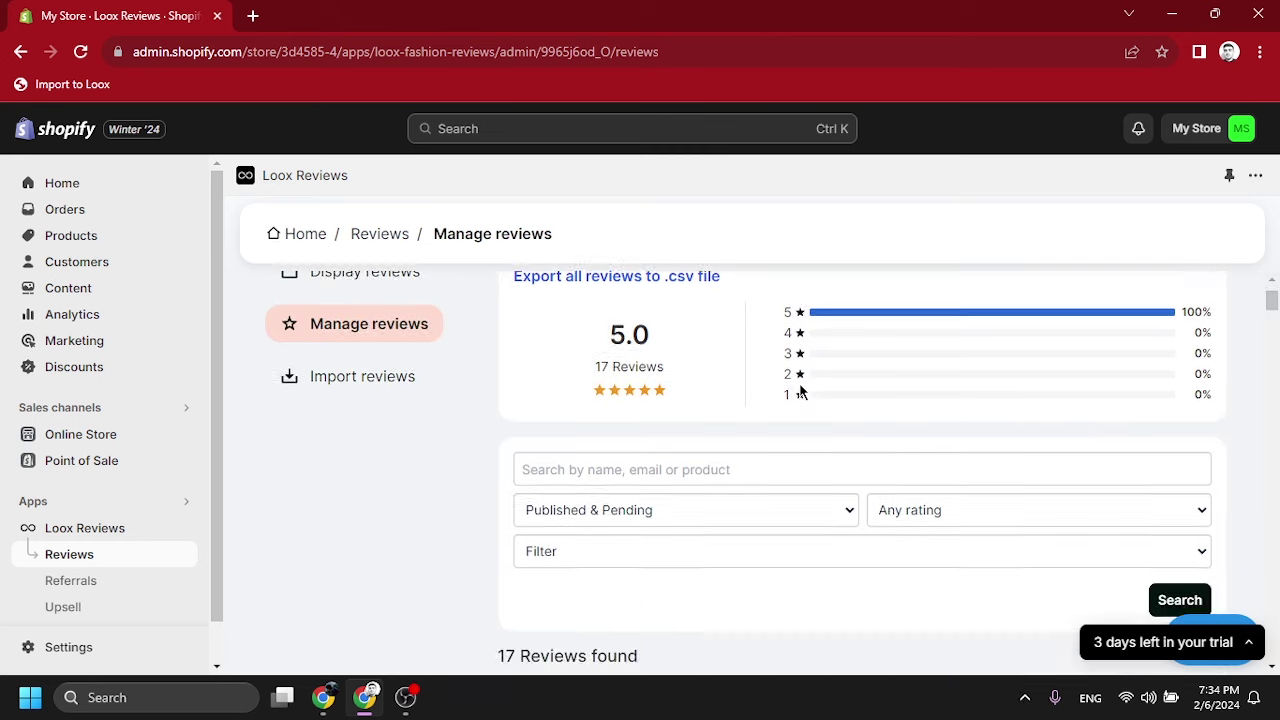
scroll(800, 389, down, 2)
scroll(766, 371, down, 2)
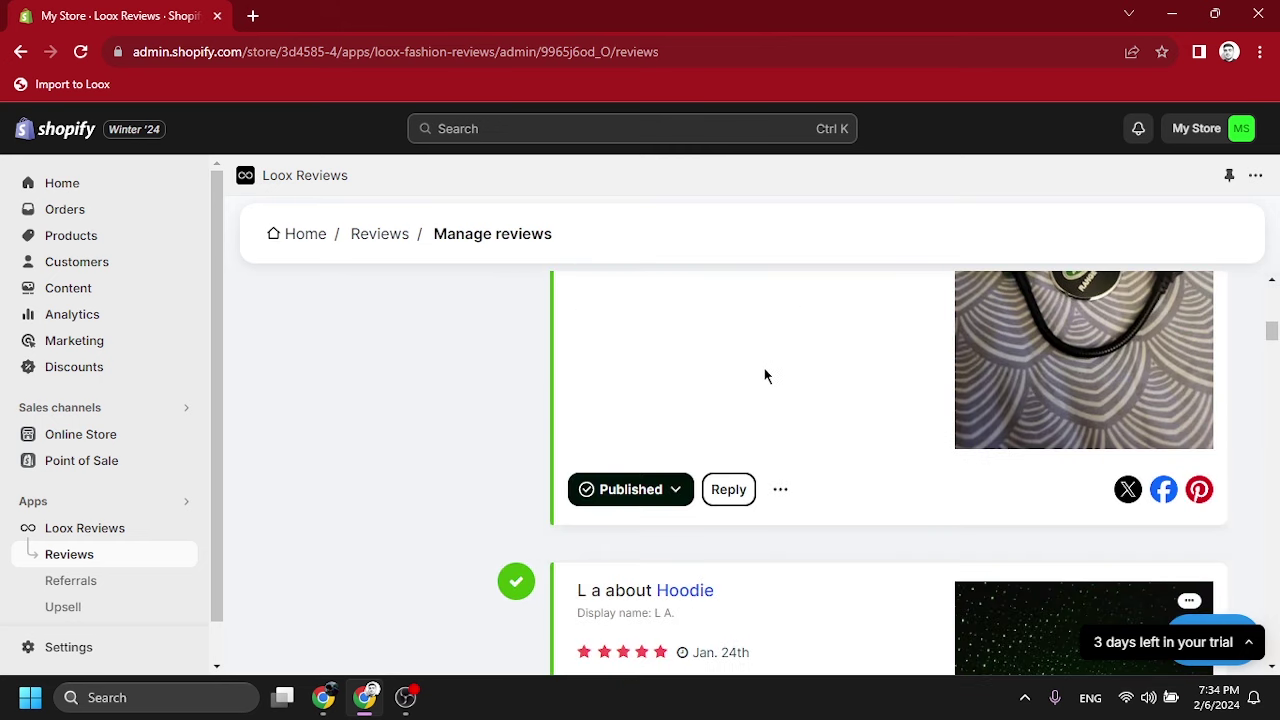
scroll(764, 374, up, 3)
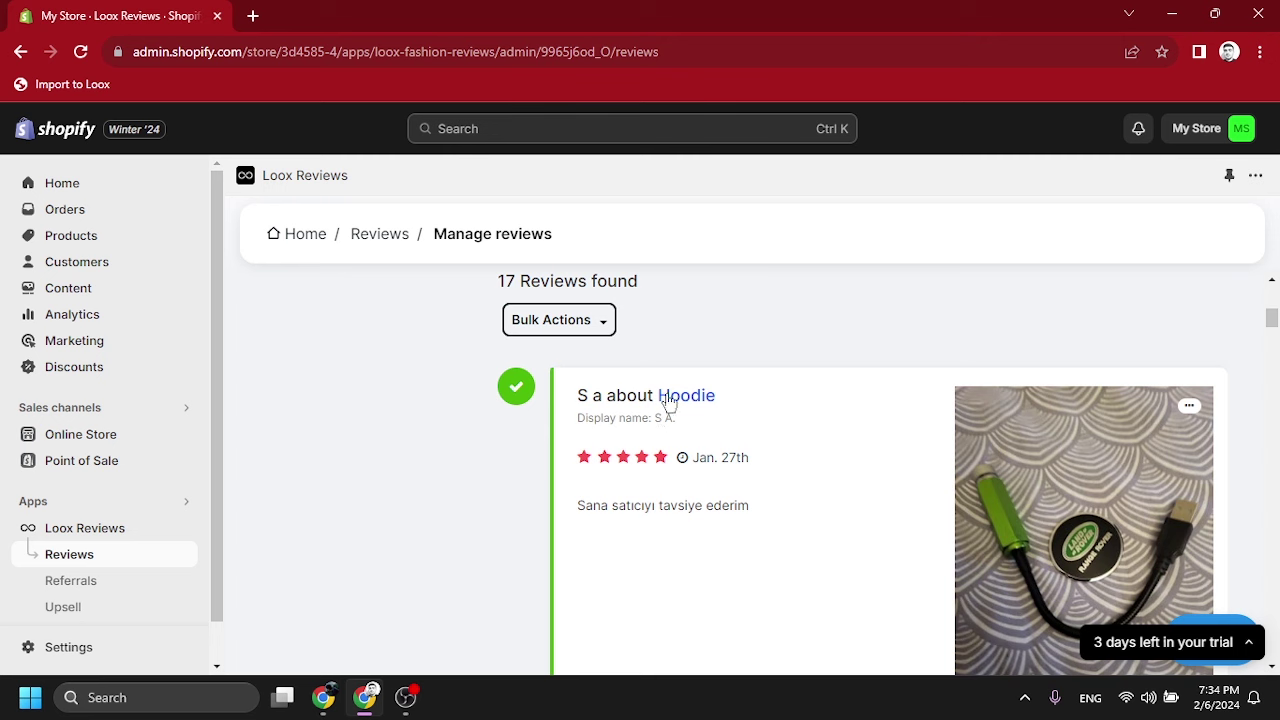
scroll(594, 392, down, 5)
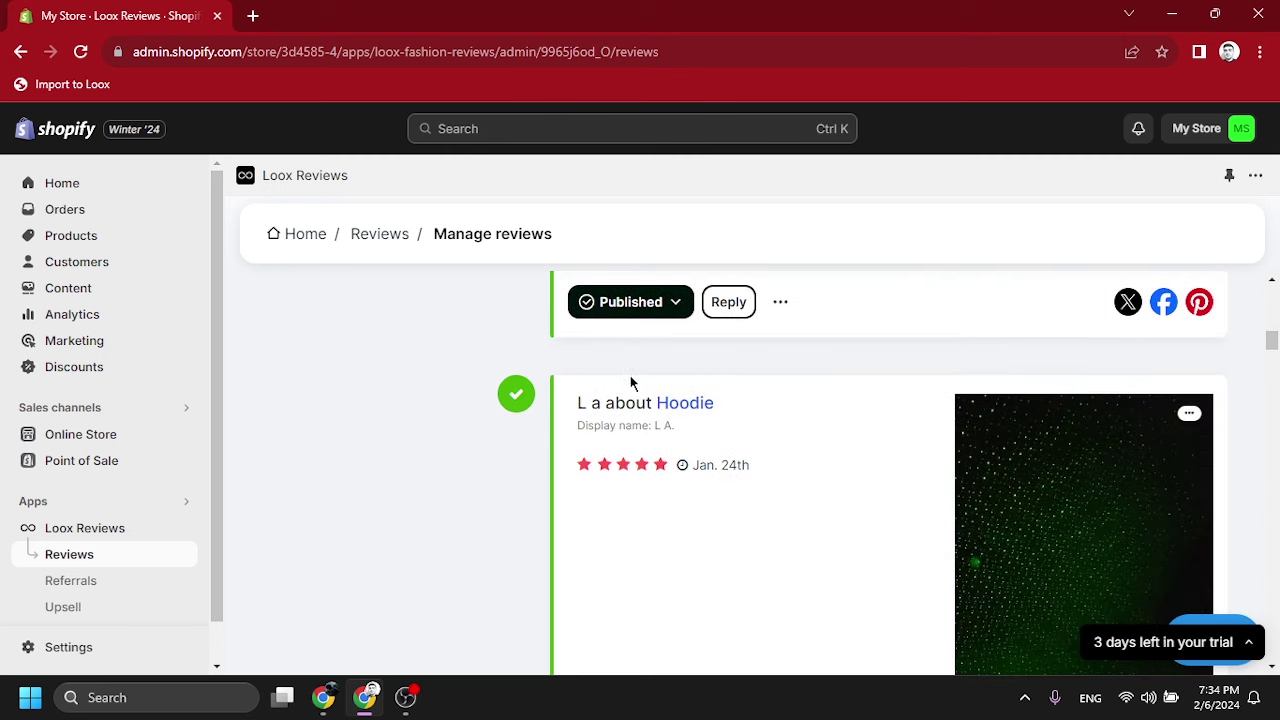
scroll(640, 385, down, 3)
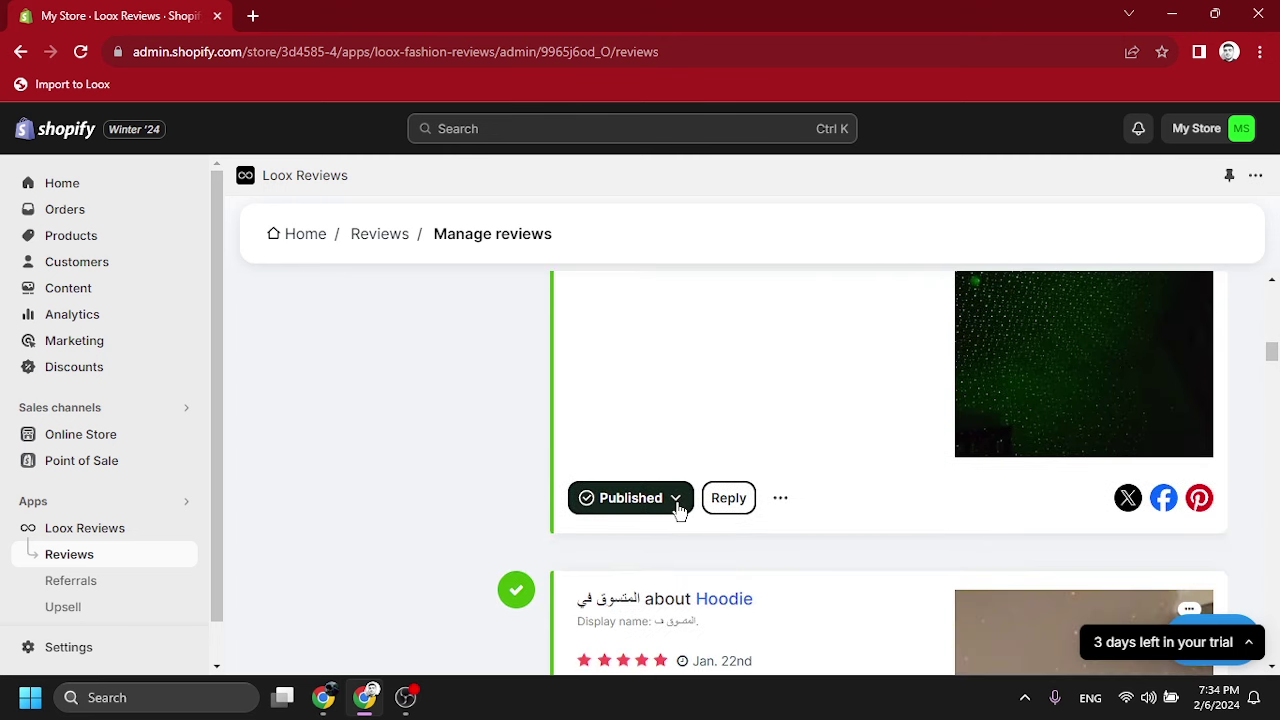
click(676, 500)
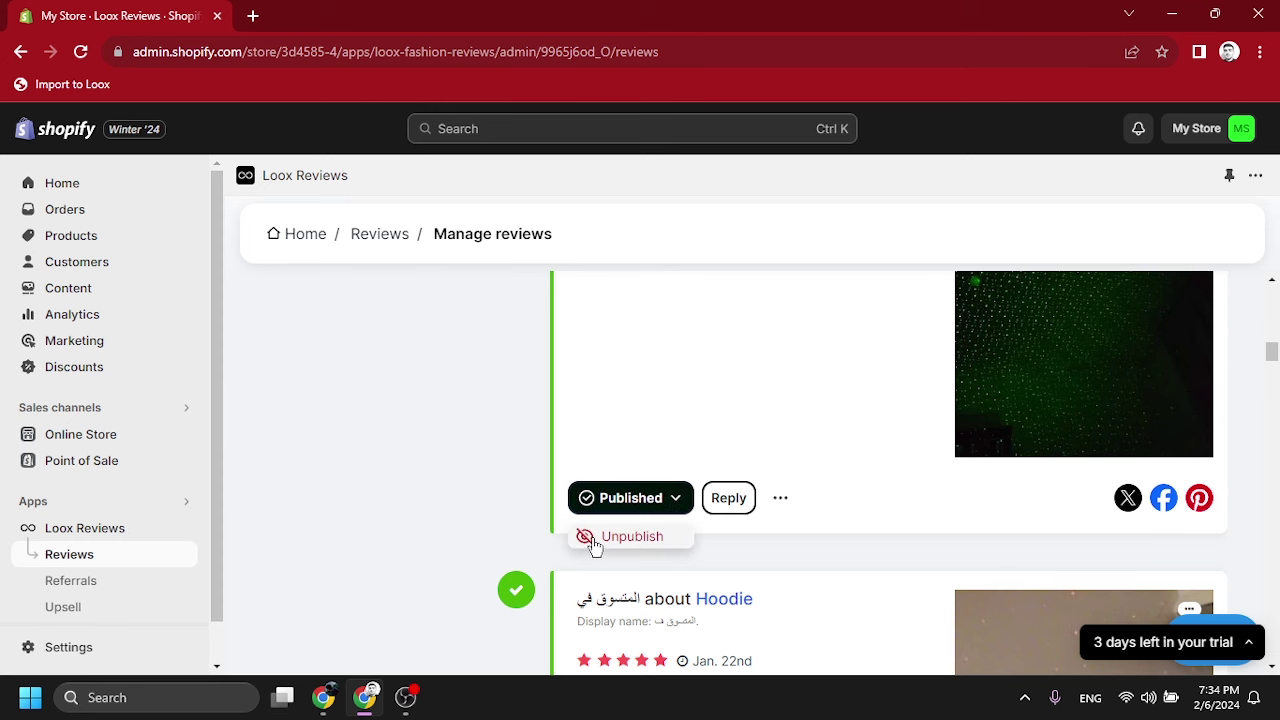
scroll(704, 378, down, 4)
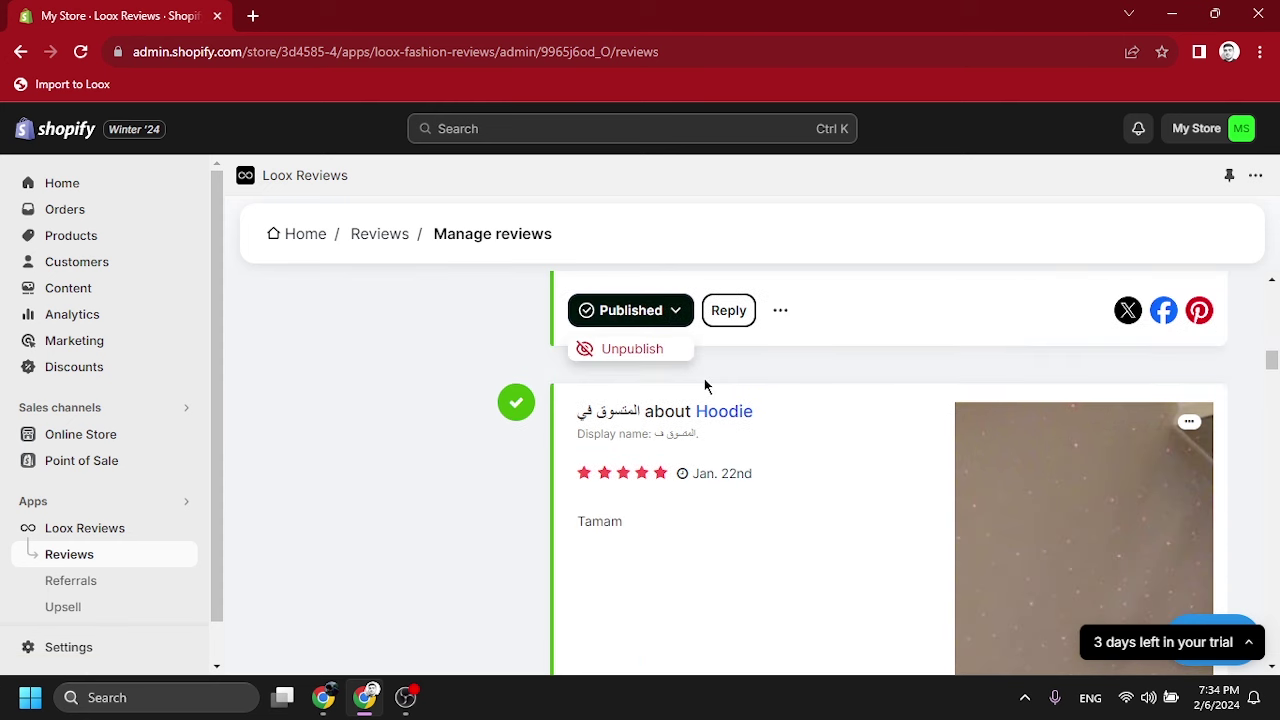
scroll(743, 380, up, 3)
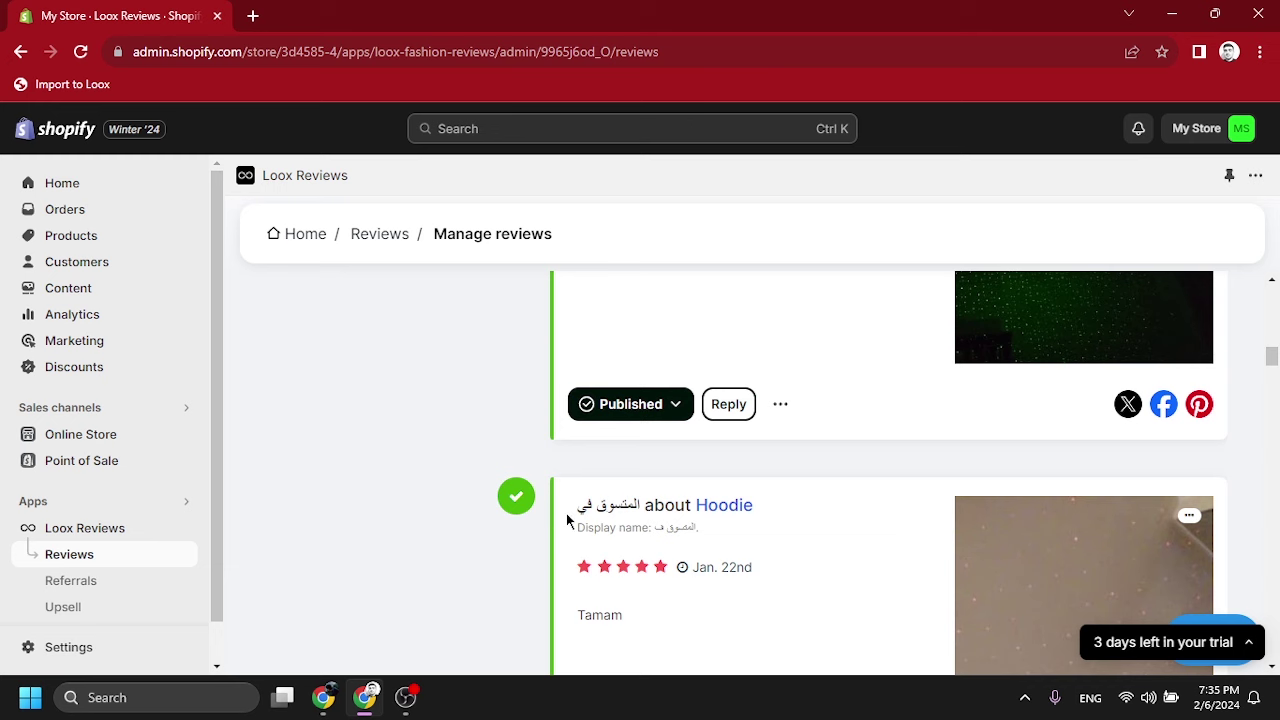
- Unpublish the Hoodie review with the Arabic reviewer name listed just above the review dated Jan. 20th
drag(566, 513, 634, 505)
scroll(632, 497, down, 3)
scroll(646, 487, down, 4)
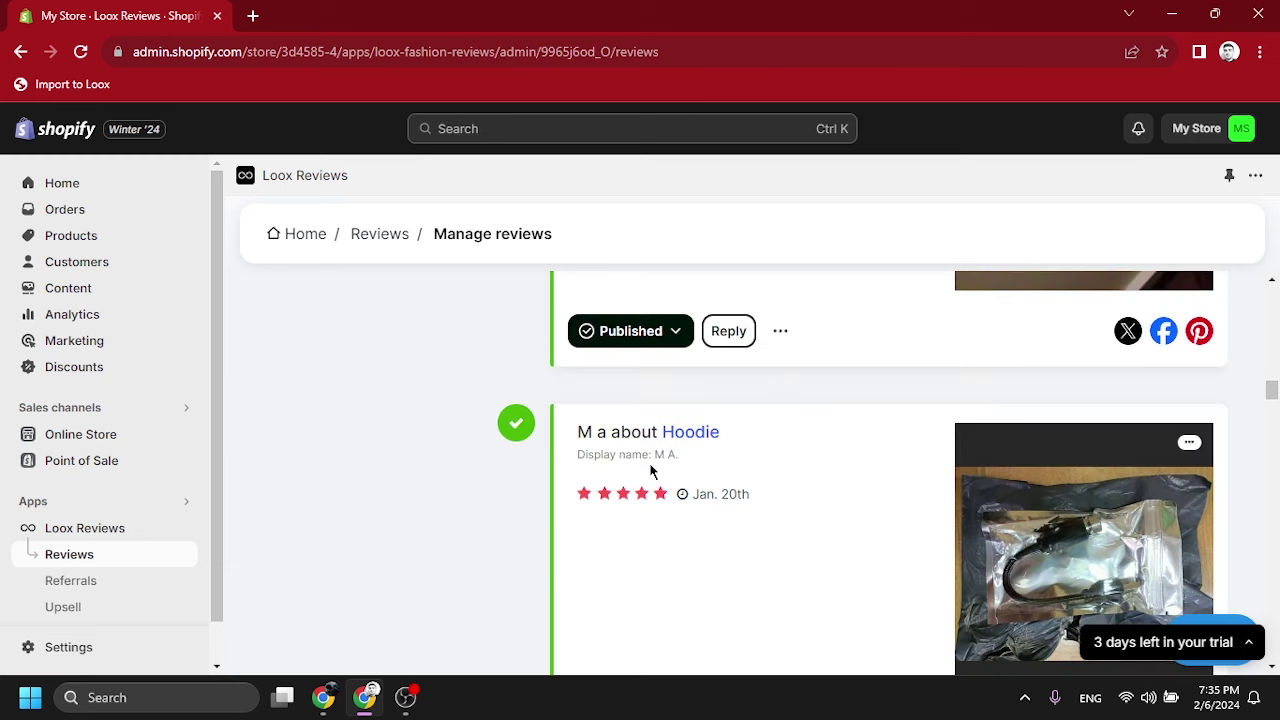
click(643, 331)
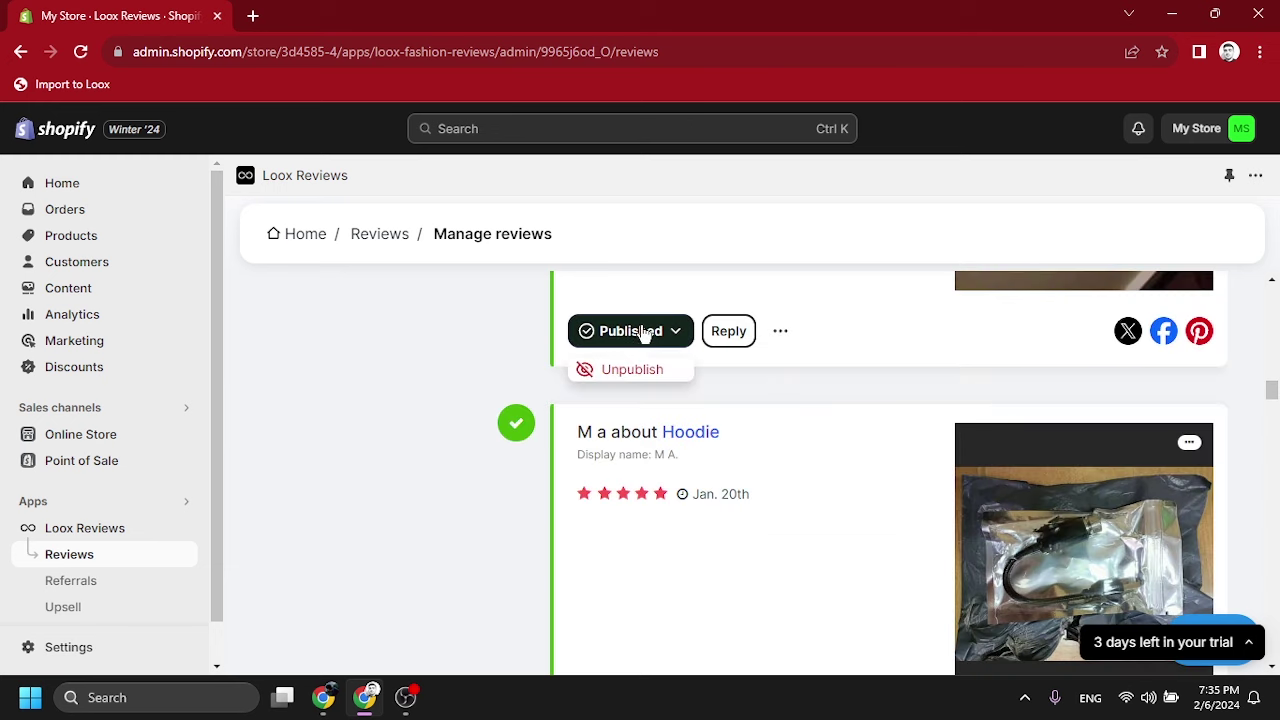
click(625, 373)
click(938, 532)
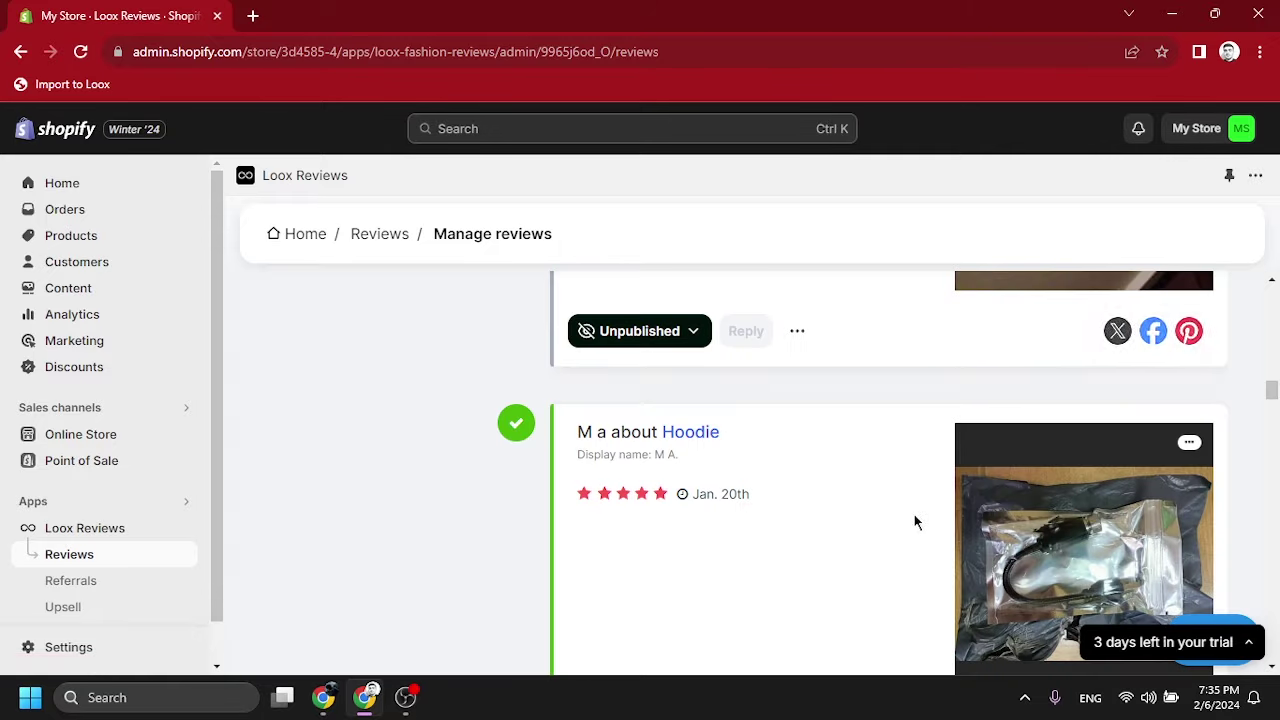
- Unpublish the Hoodie review dated Jan. 18th that reads "Kırık geldi... Bir iddia açarım."
scroll(742, 431, down, 15)
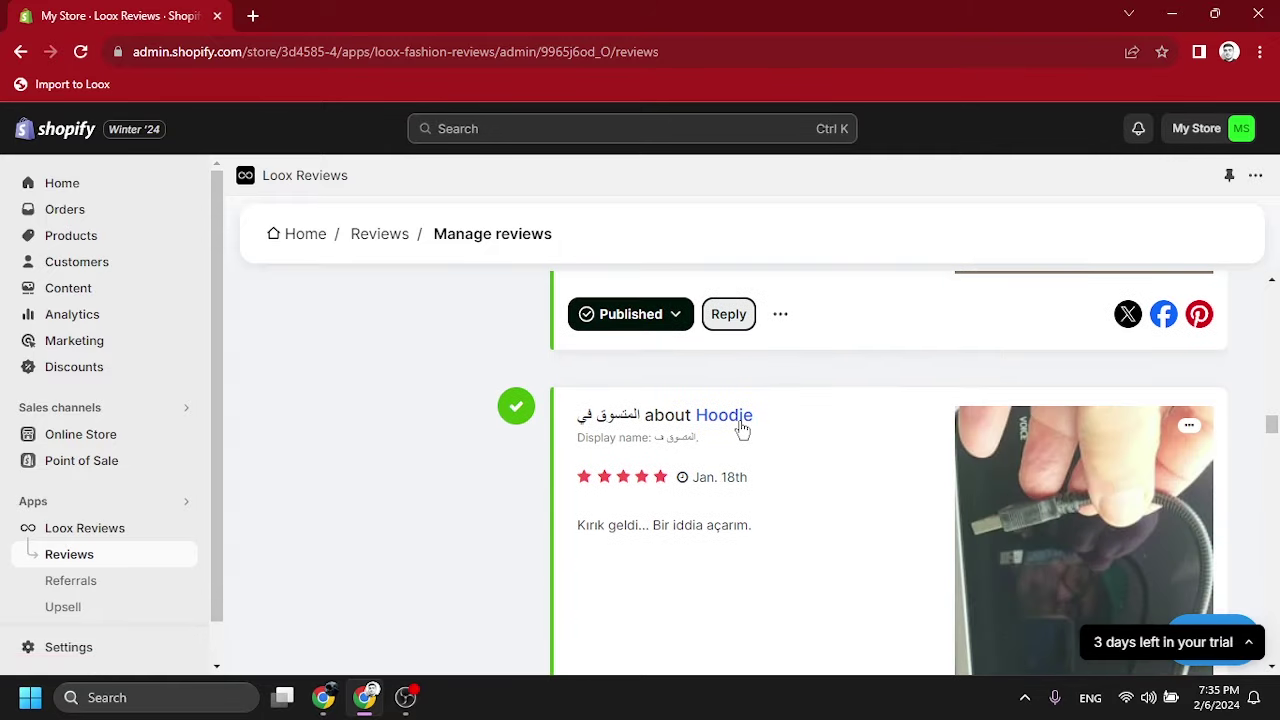
scroll(742, 431, down, 3)
click(632, 540)
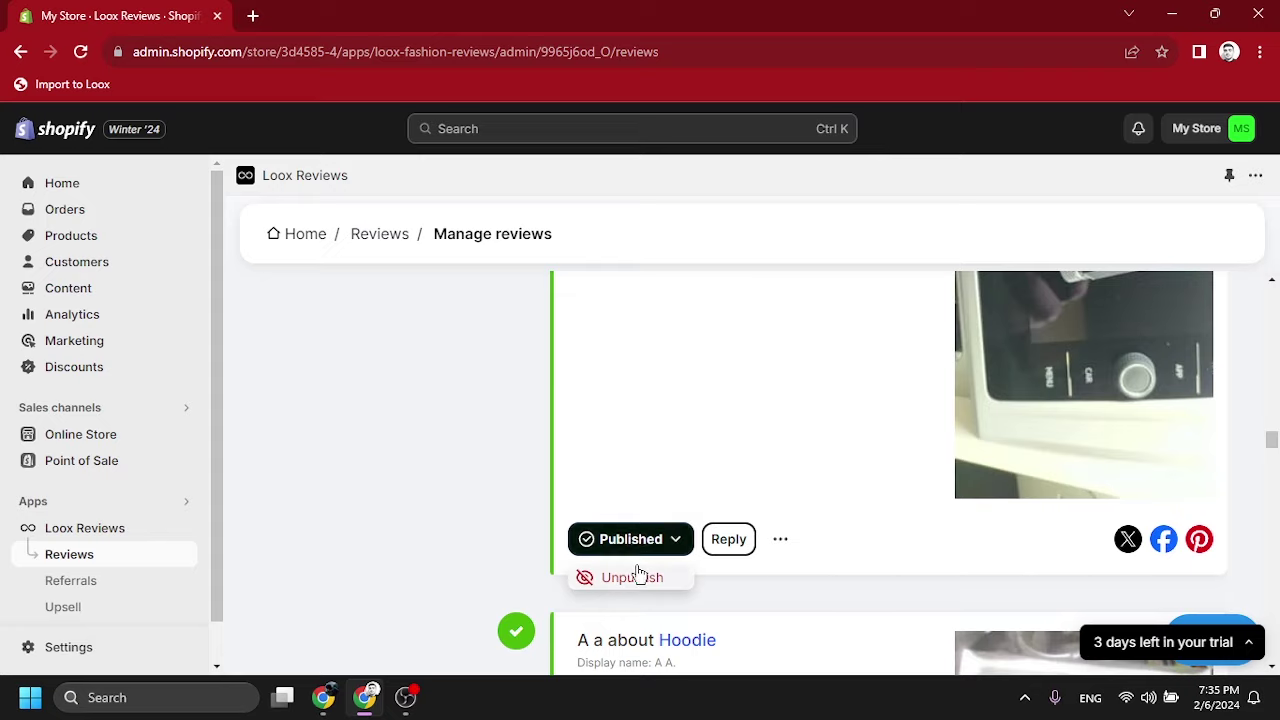
click(638, 572)
click(954, 530)
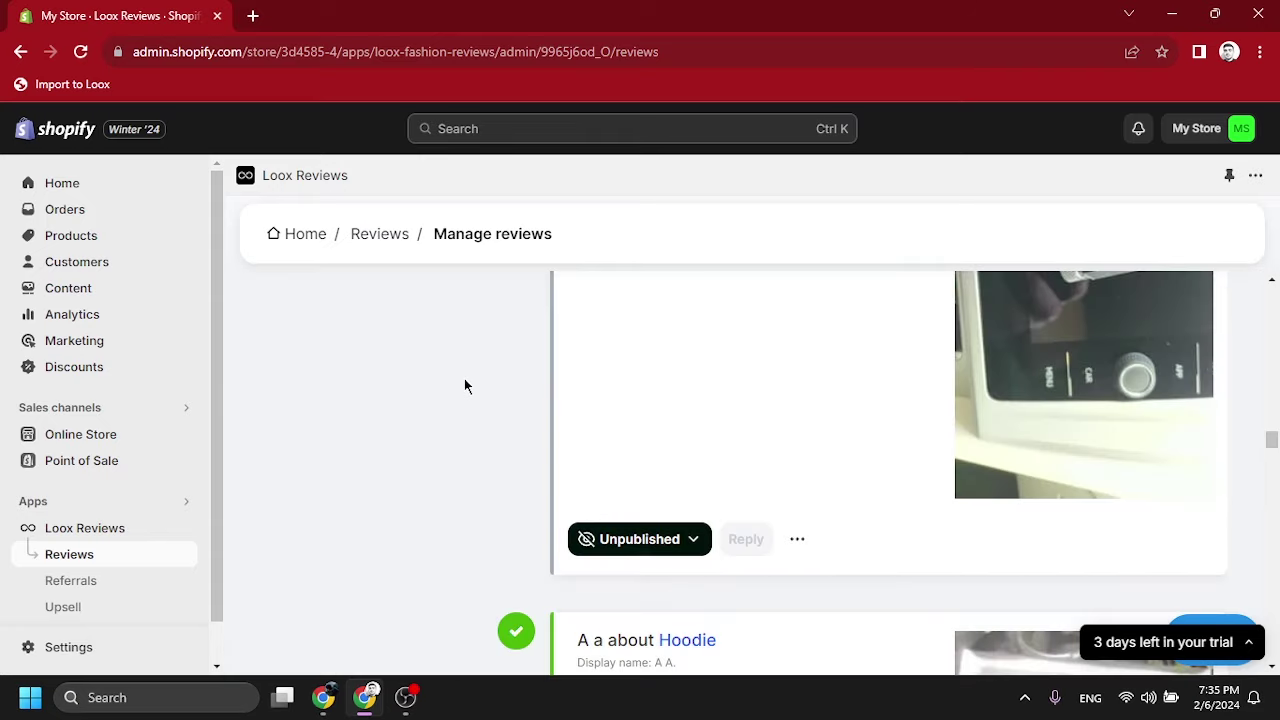
- Open the theme management page of the online store
scroll(477, 377, up, 12)
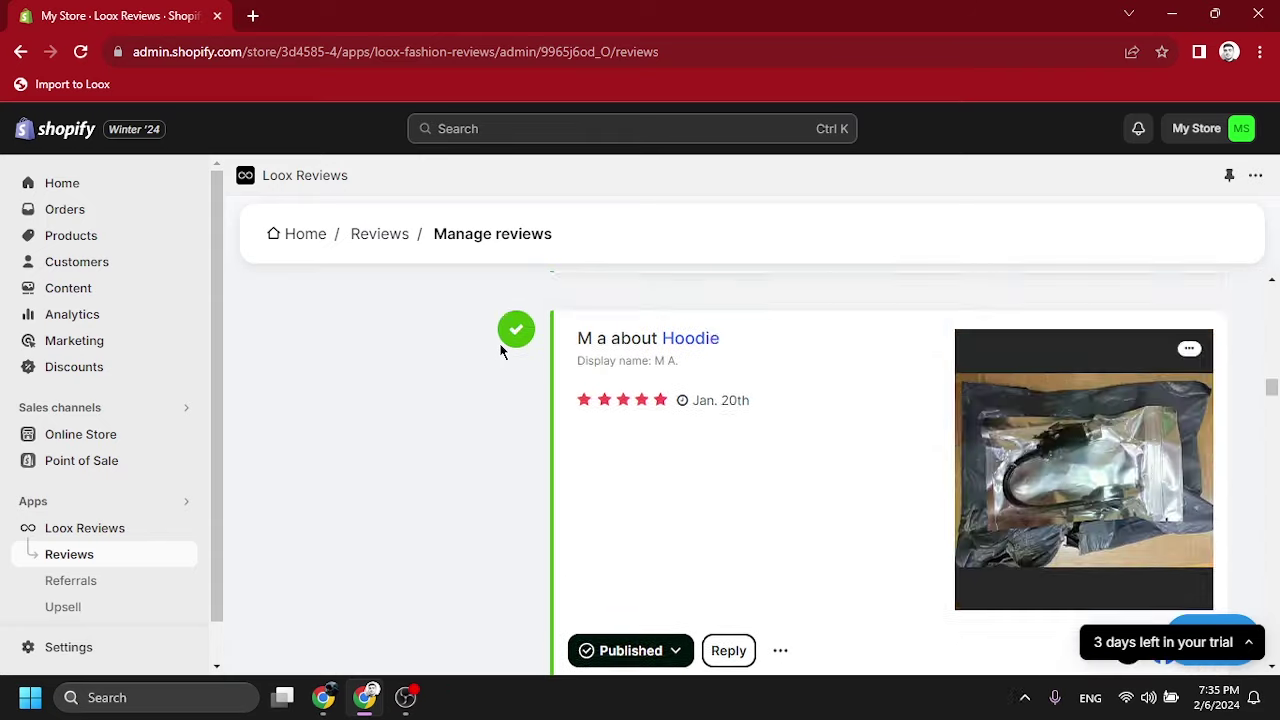
click(104, 436)
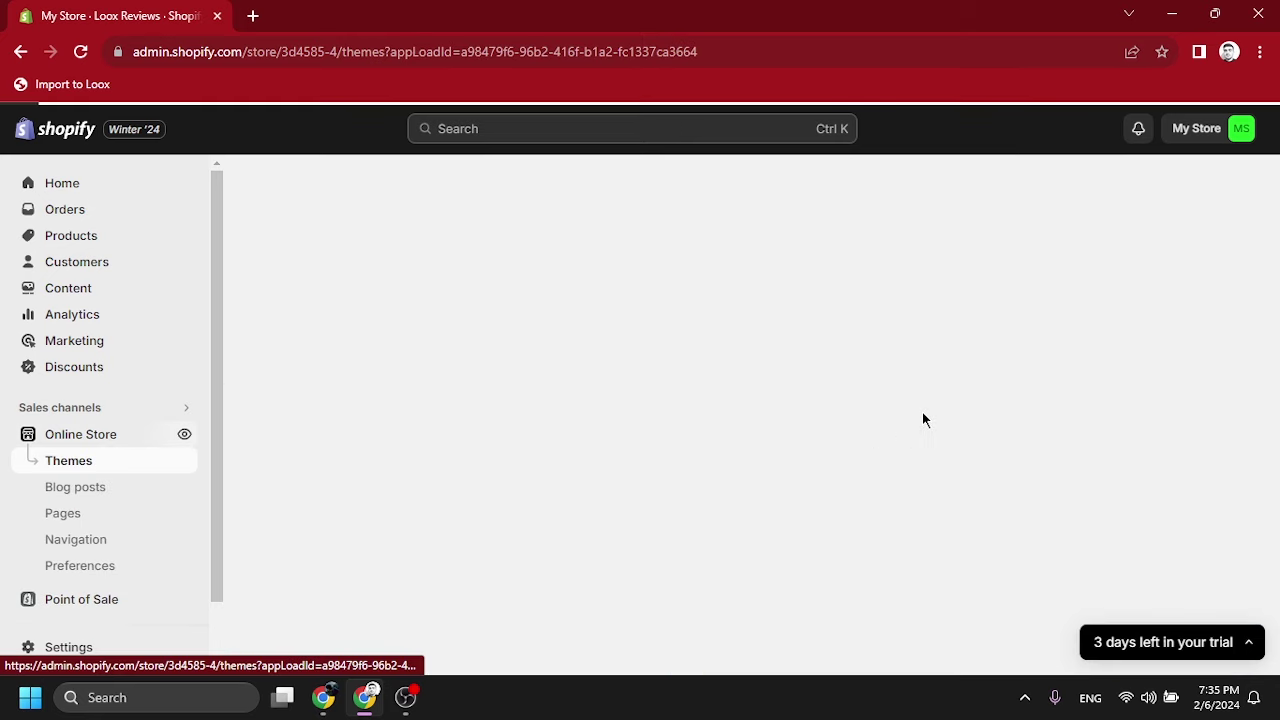